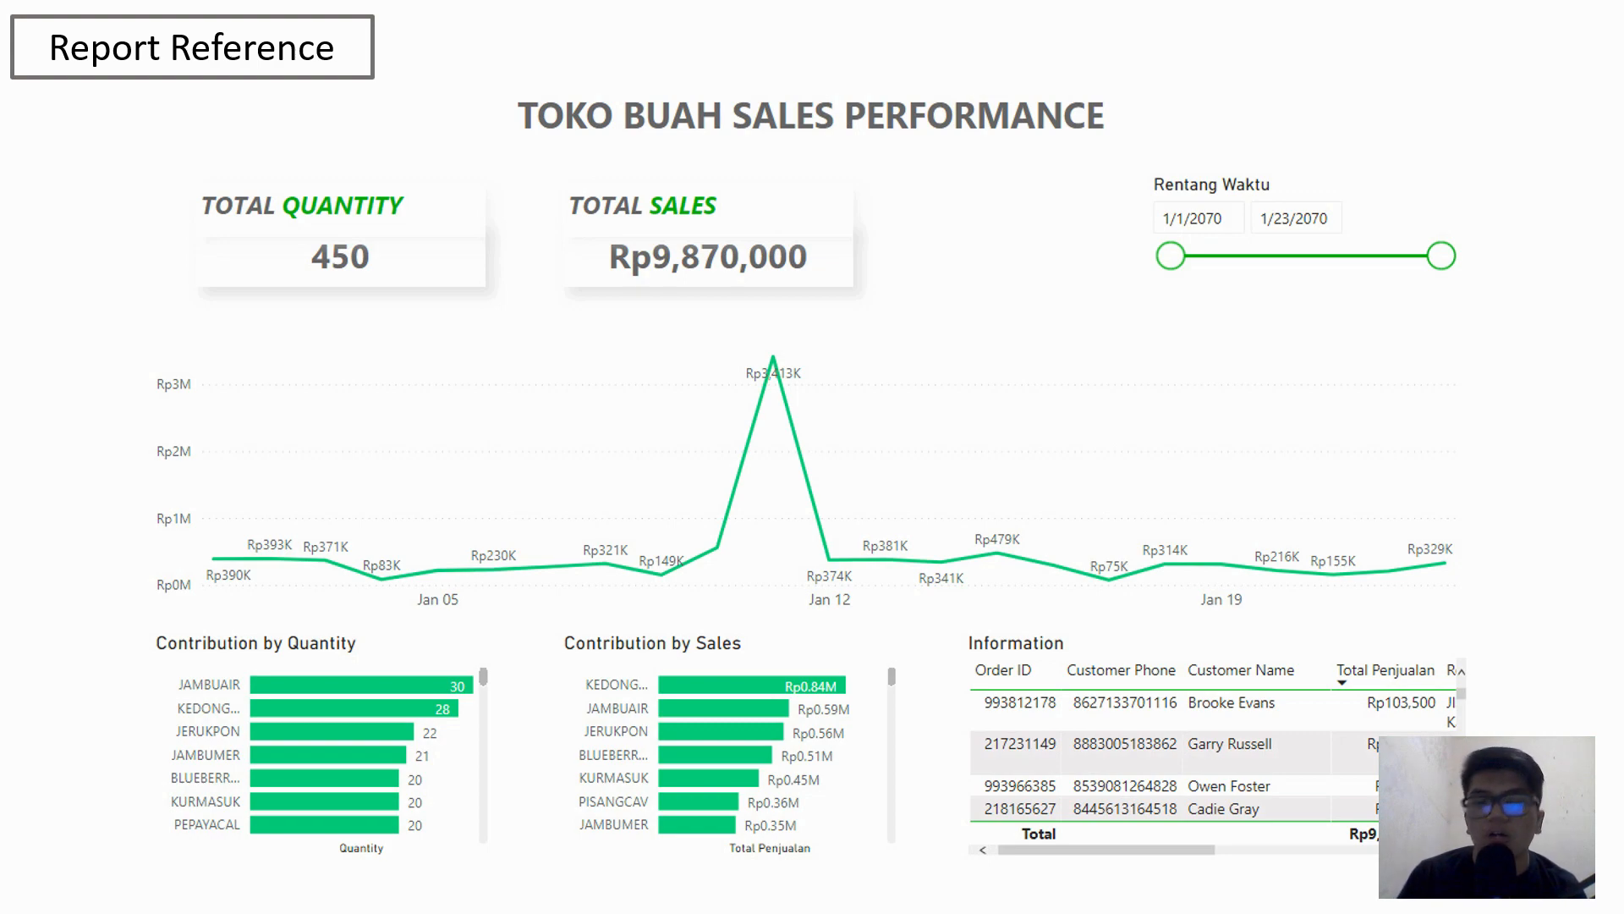
- Finish and minimize the slide presentation, then launch Power BI Desktop
{"action": "key", "text": "Right"}
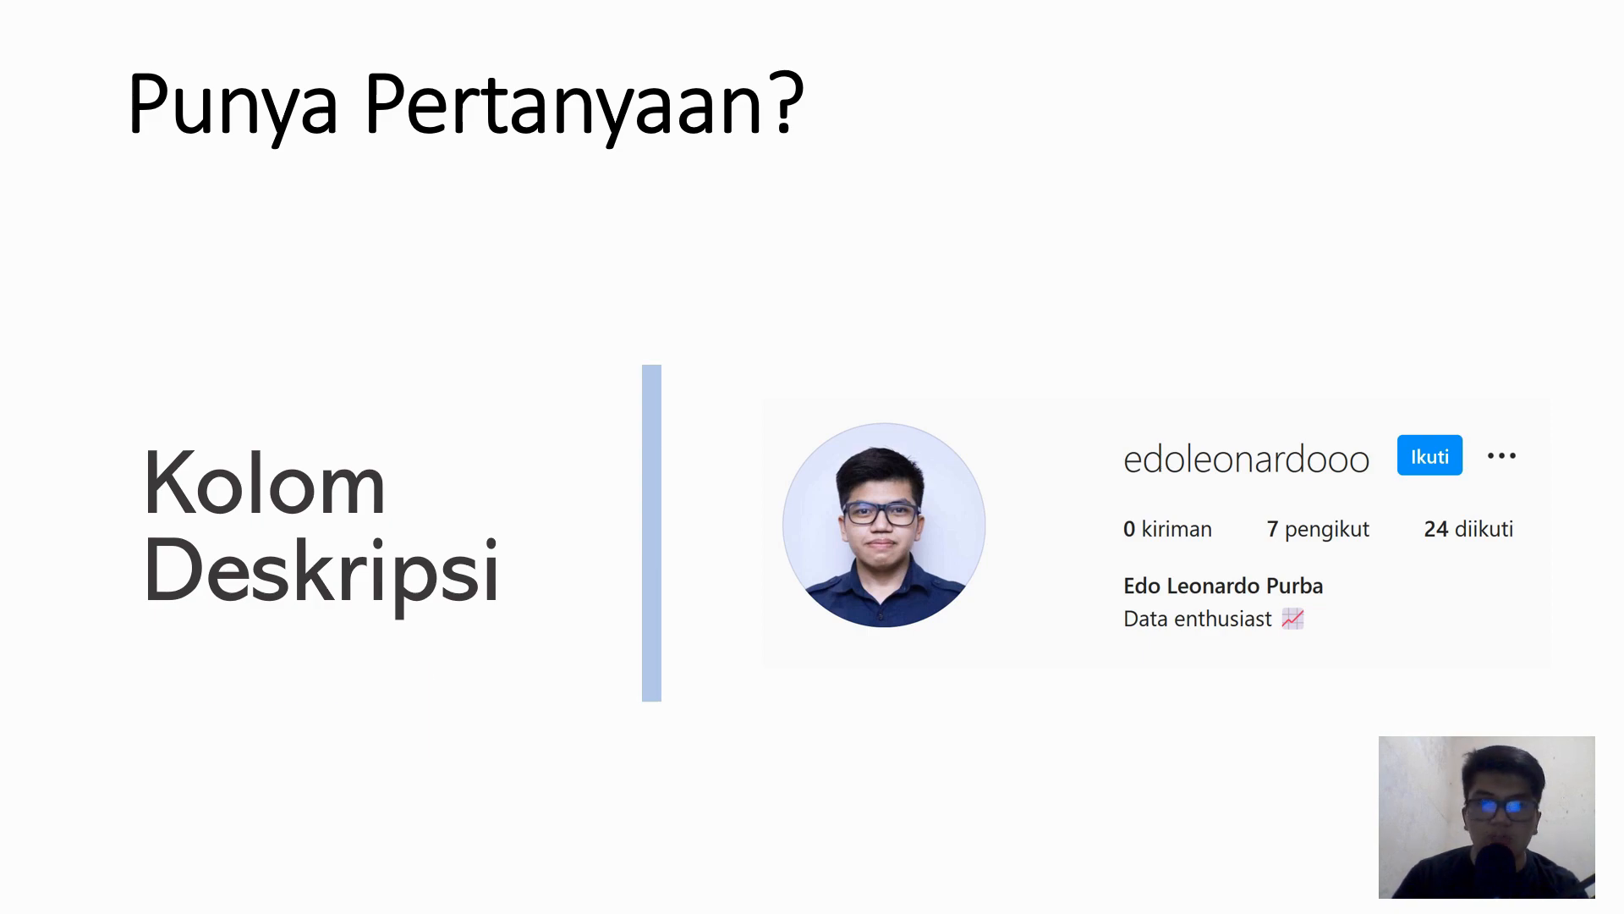
{"action": "key", "text": "Right"}
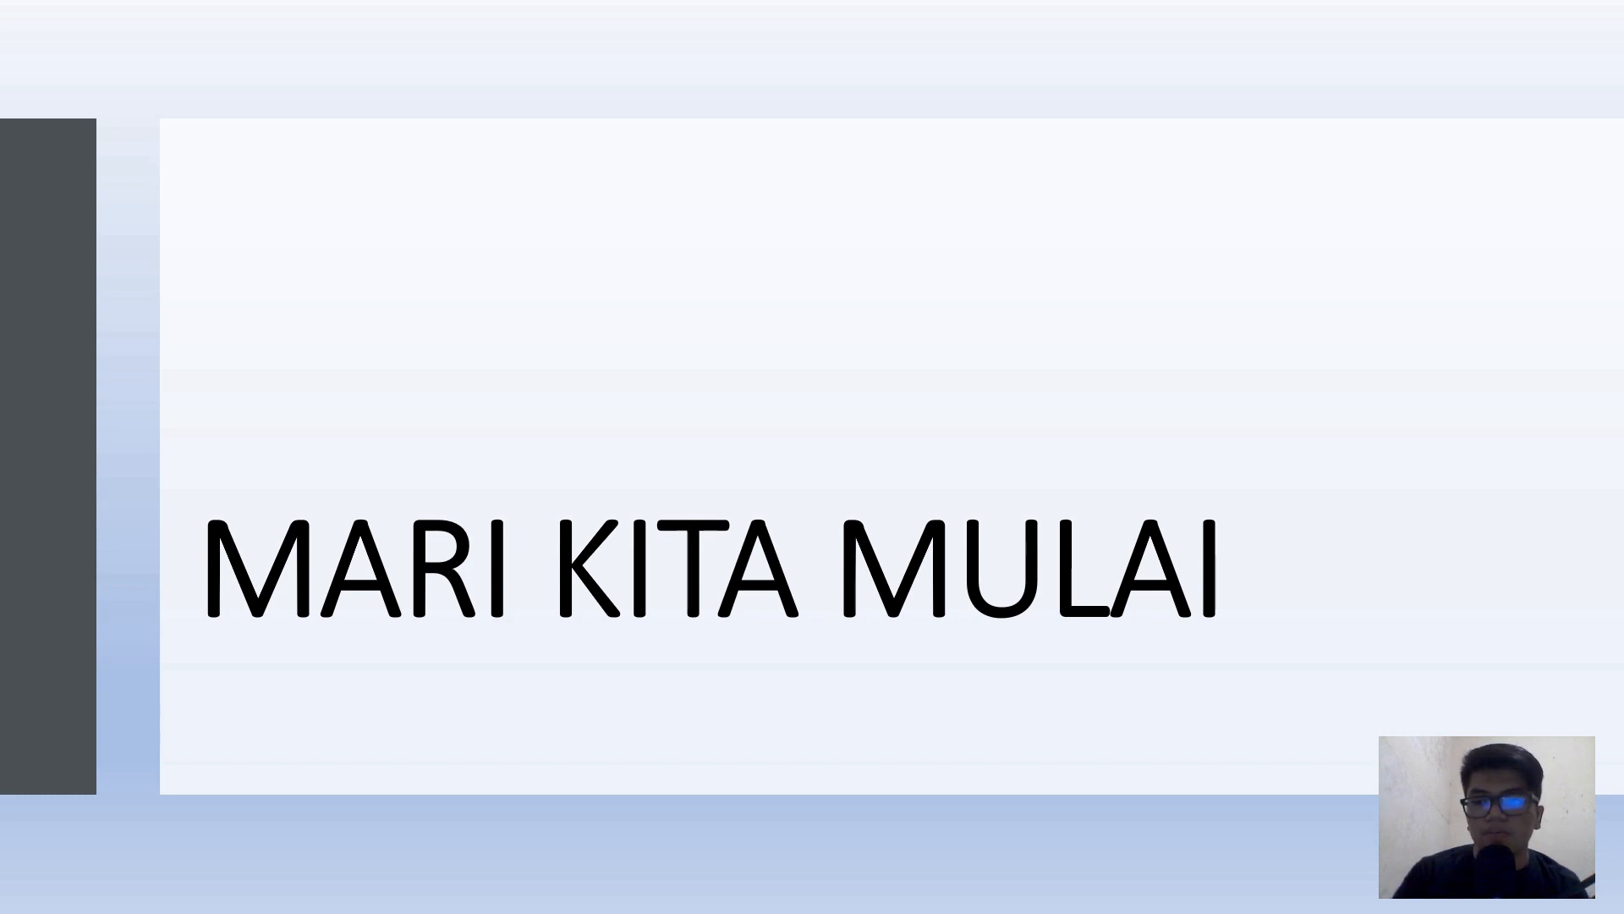
{"action": "key", "text": "Escape"}
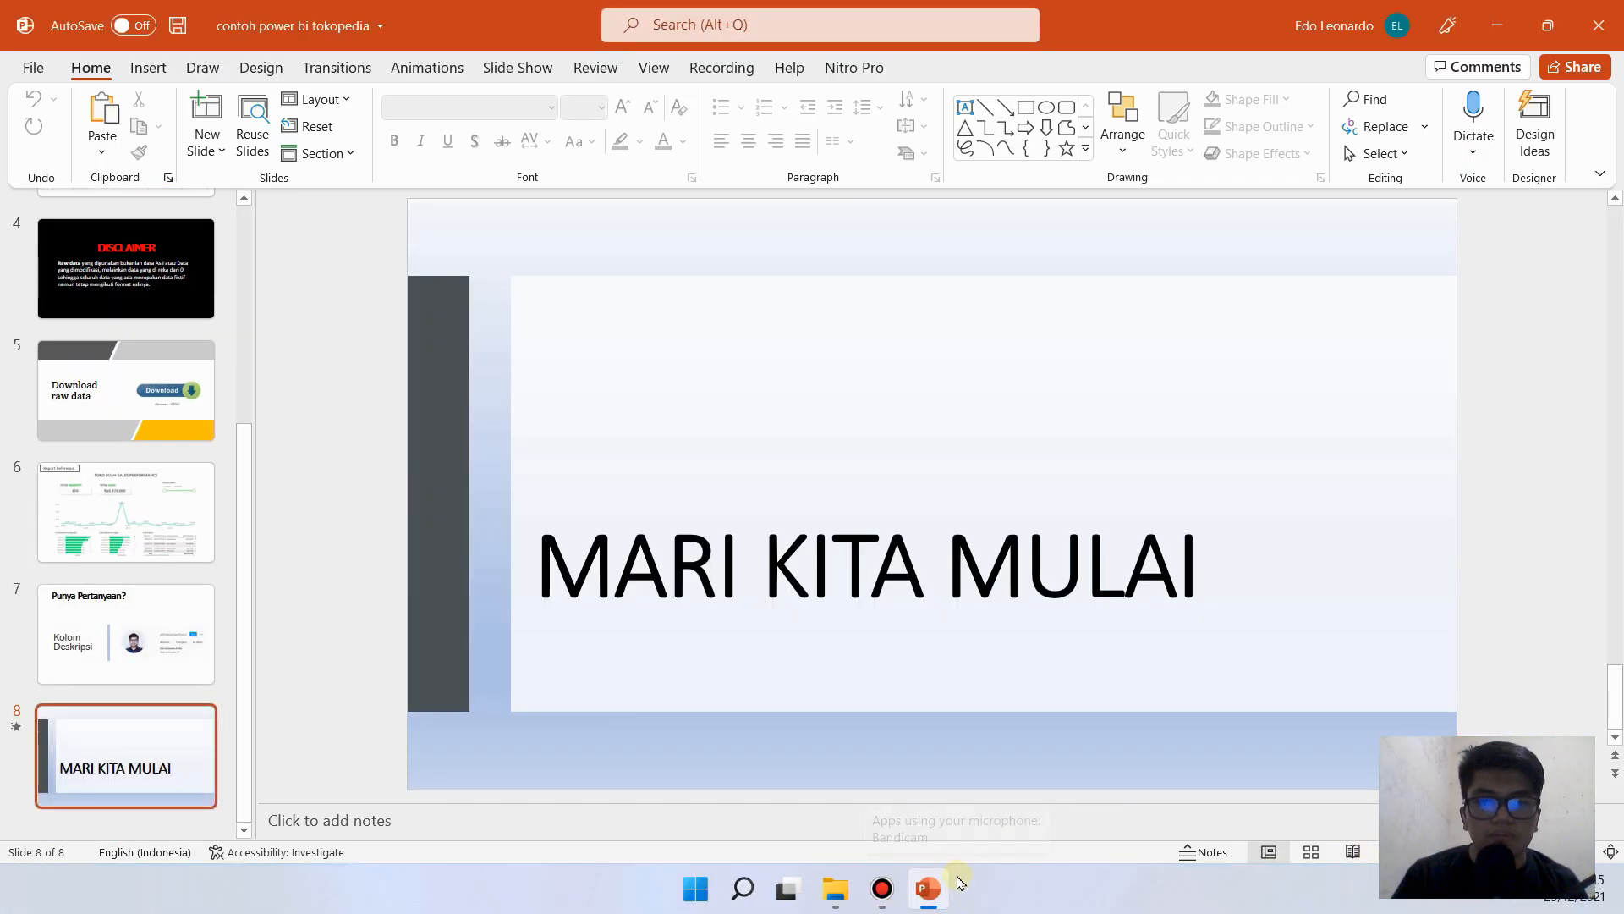
{"action": "left_click", "coordinate": [1497, 25]}
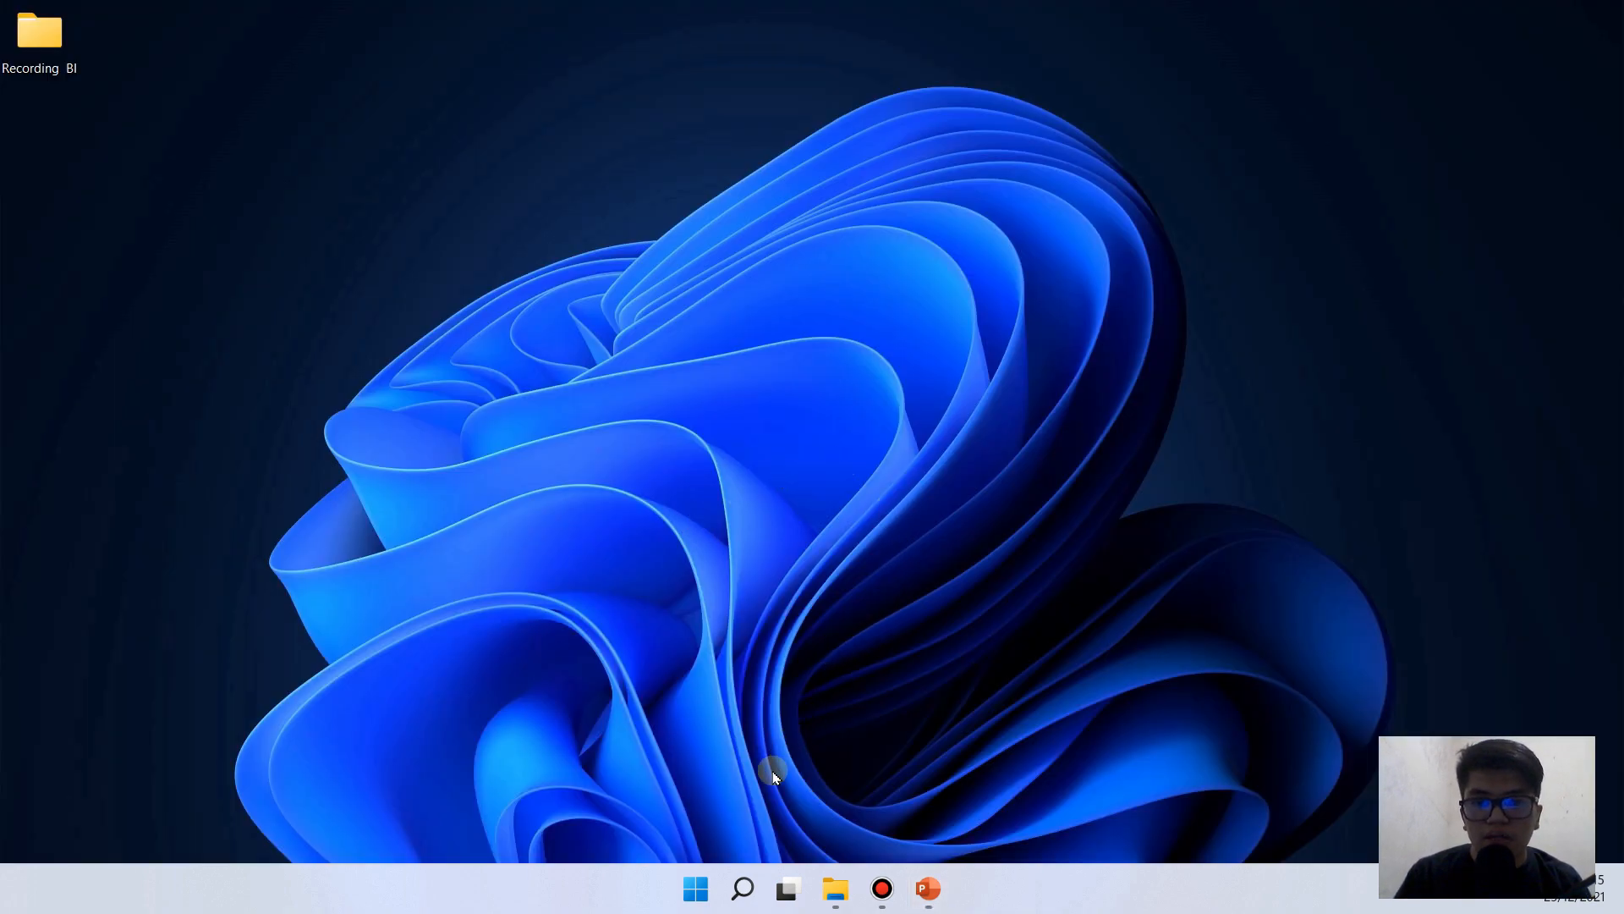
{"action": "left_click", "coordinate": [696, 888]}
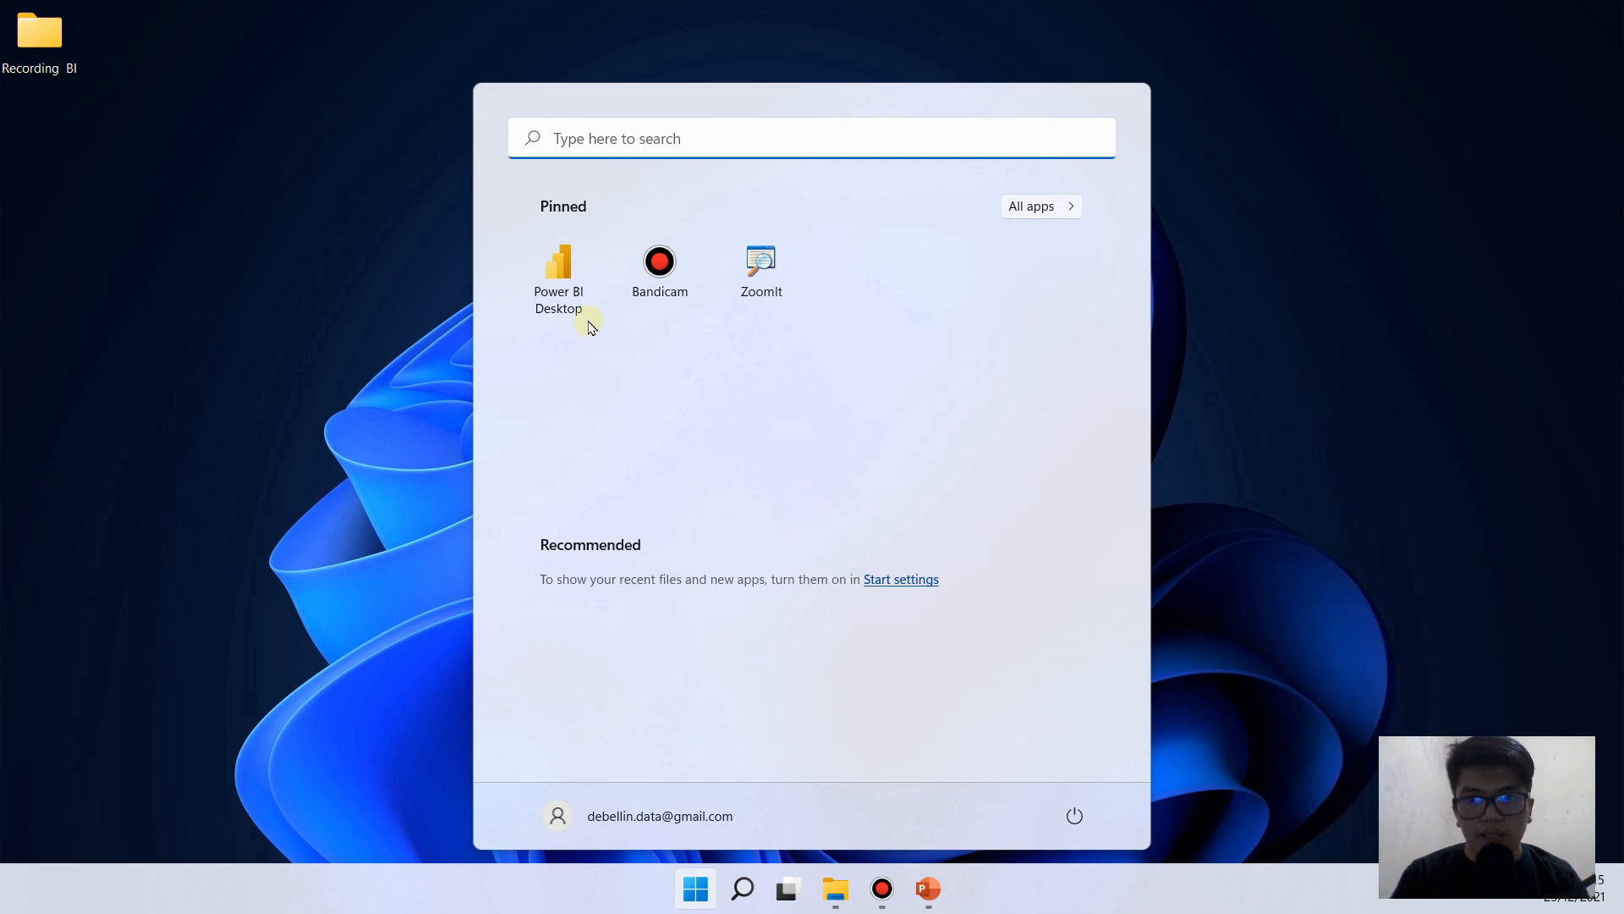
{"action": "left_click", "coordinate": [565, 279]}
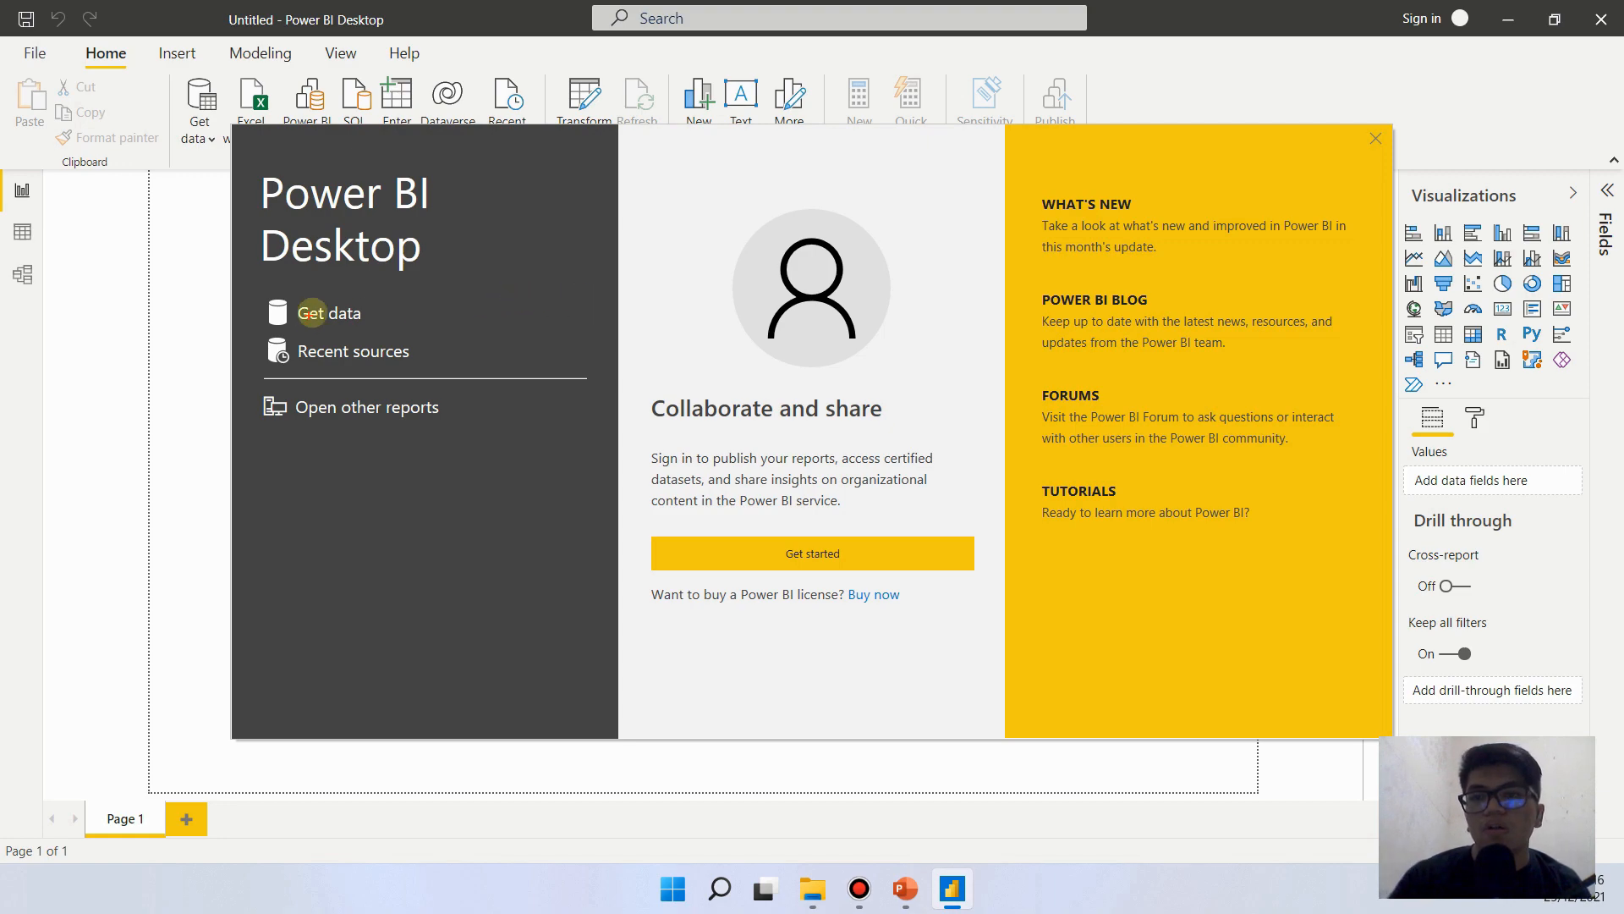
{"action": "mouse_move", "coordinate": [267, 298]}
{"action": "left_mouse_down"}
{"action": "mouse_move", "coordinate": [398, 326]}
{"action": "mouse_move", "coordinate": [356, 289]}
{"action": "mouse_move", "coordinate": [377, 299]}
{"action": "left_mouse_up"}
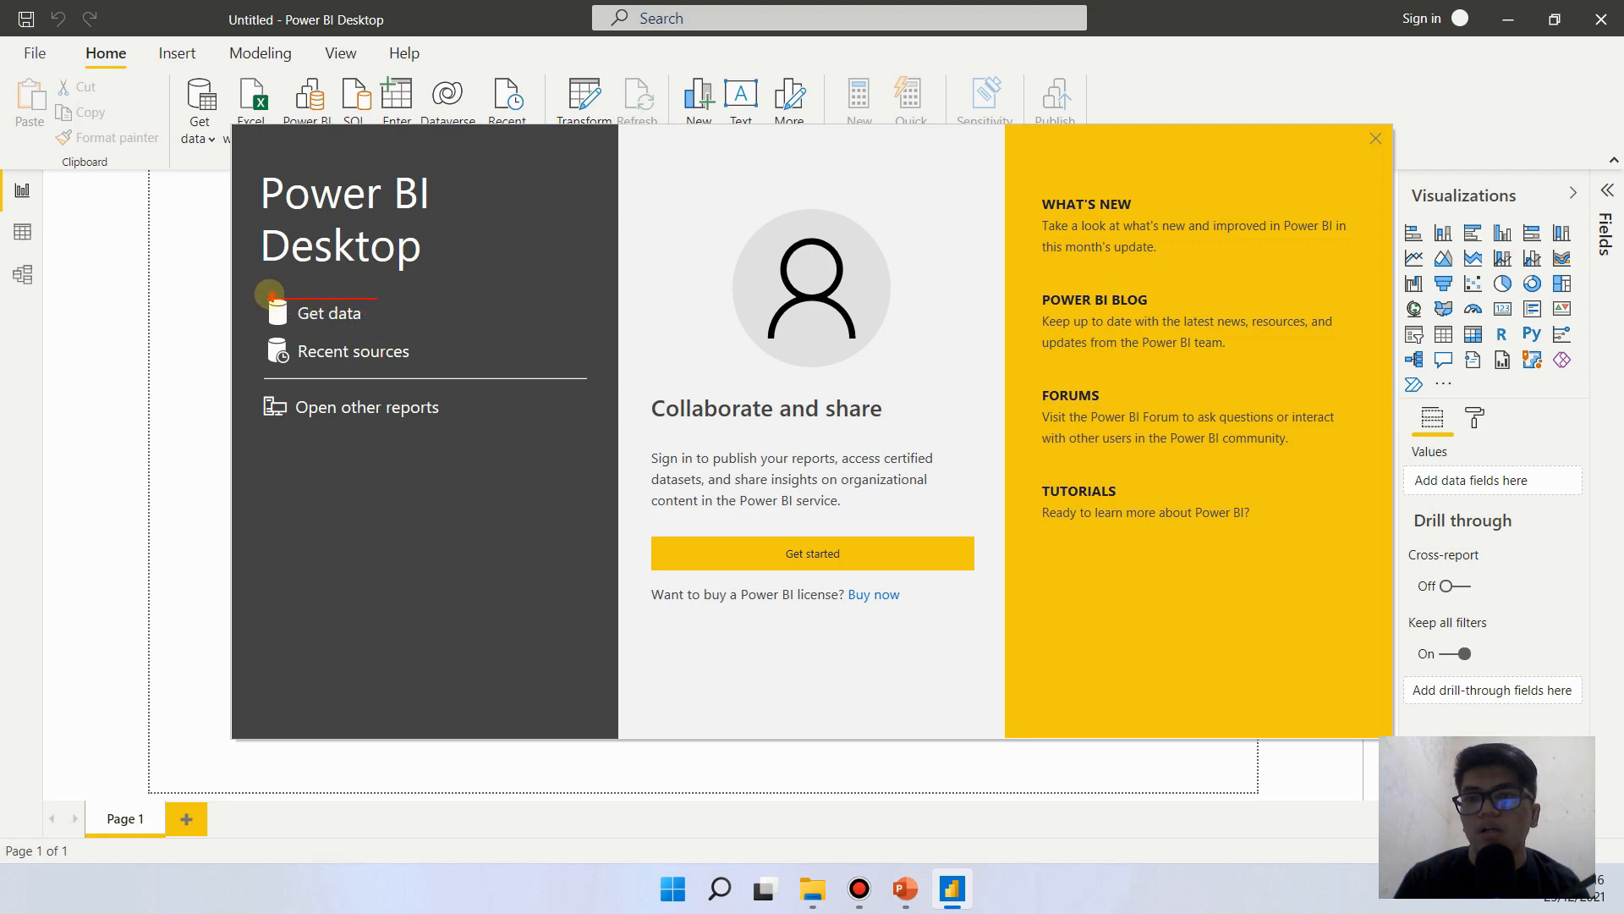
{"action": "left_click_drag", "start_coordinate": [266, 292], "coordinate": [393, 339]}
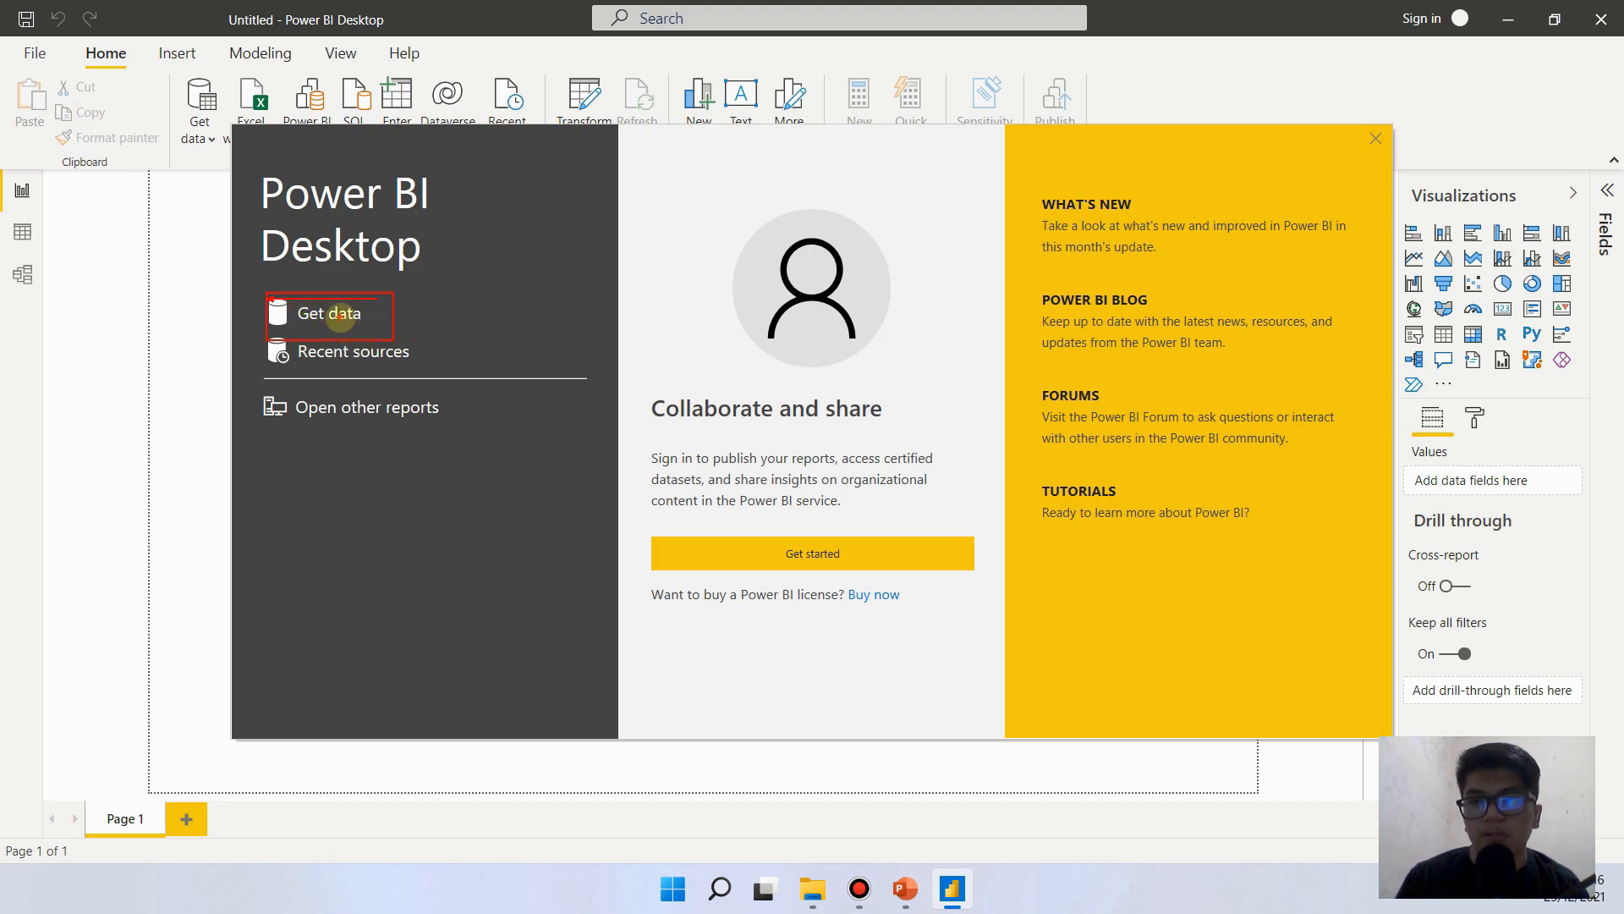
{"action": "key", "text": "Escape"}
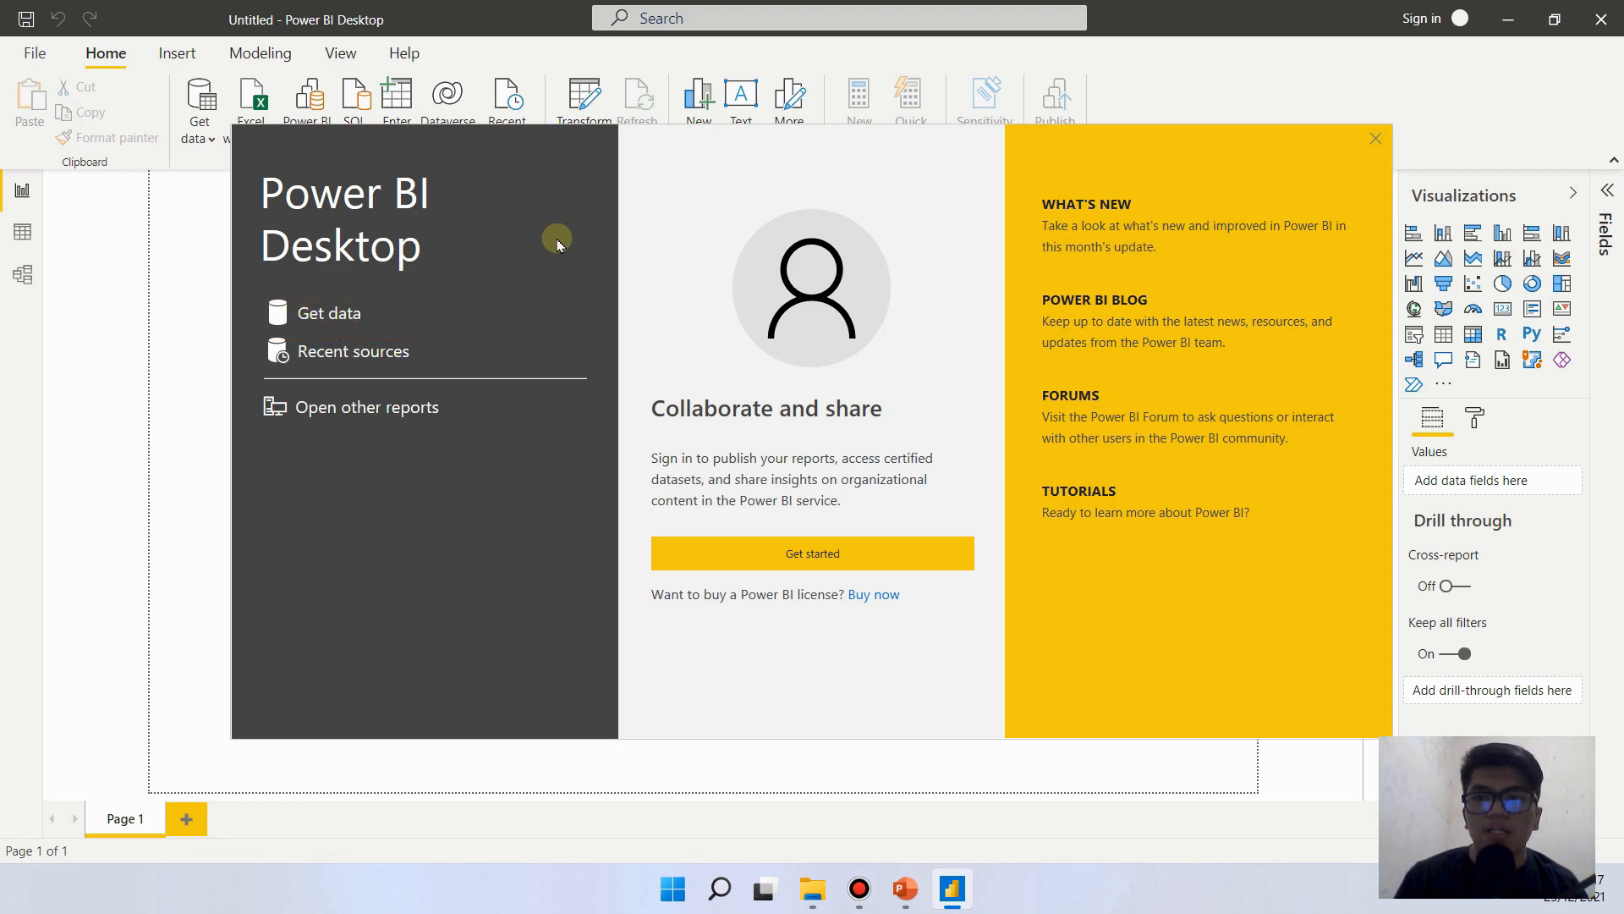
{"action": "left_click_drag", "start_coordinate": [256, 290], "coordinate": [388, 330]}
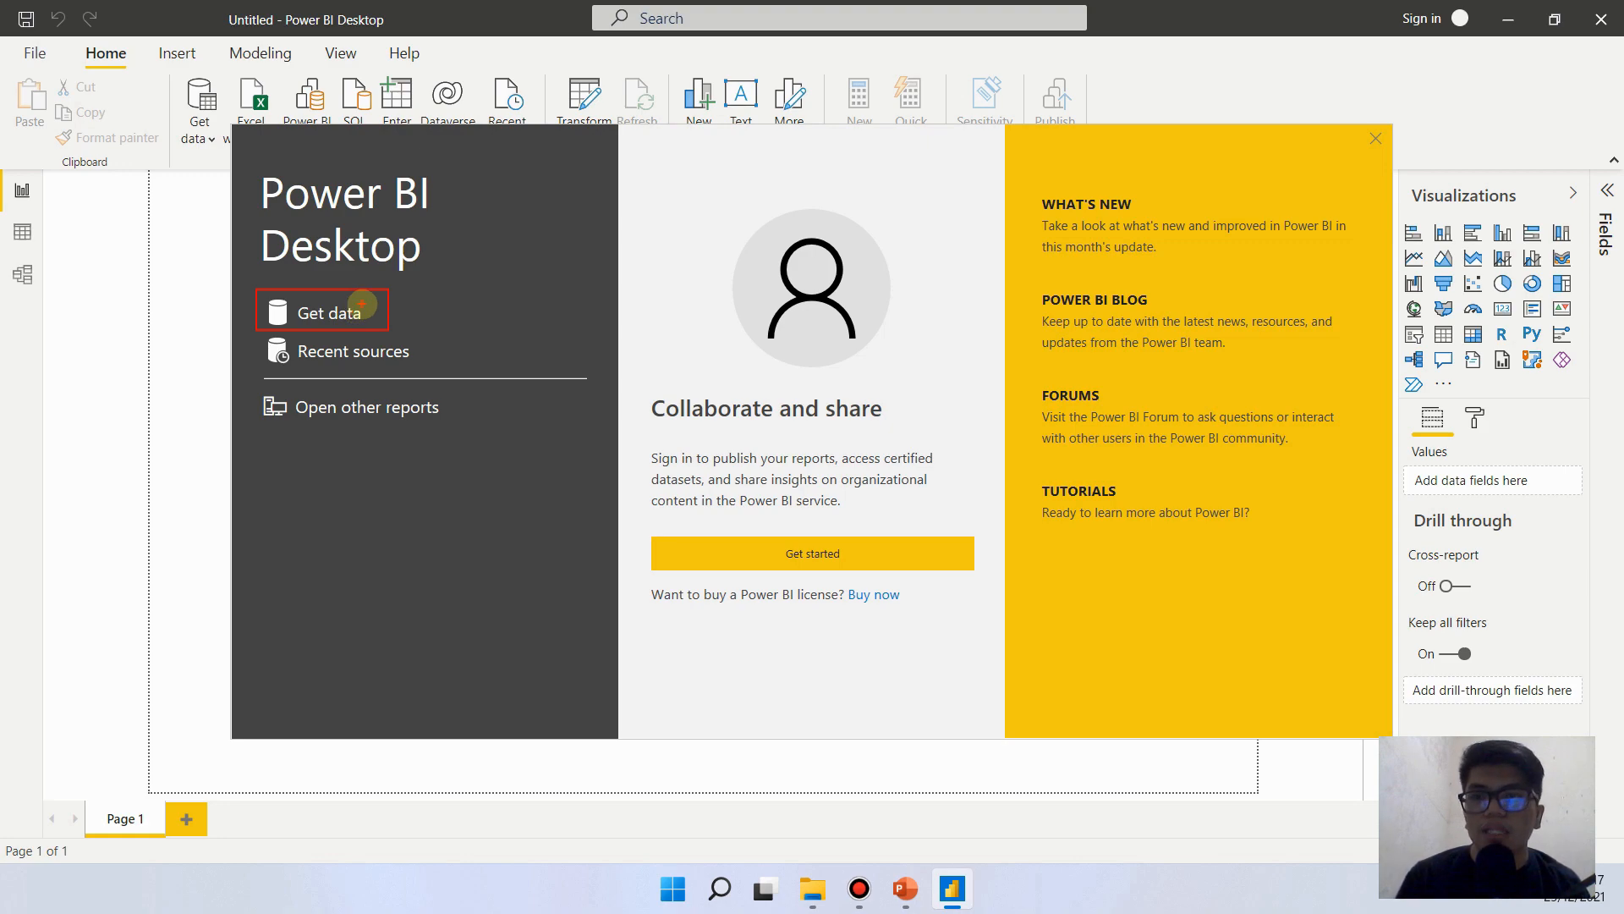
{"action": "key", "text": "Escape"}
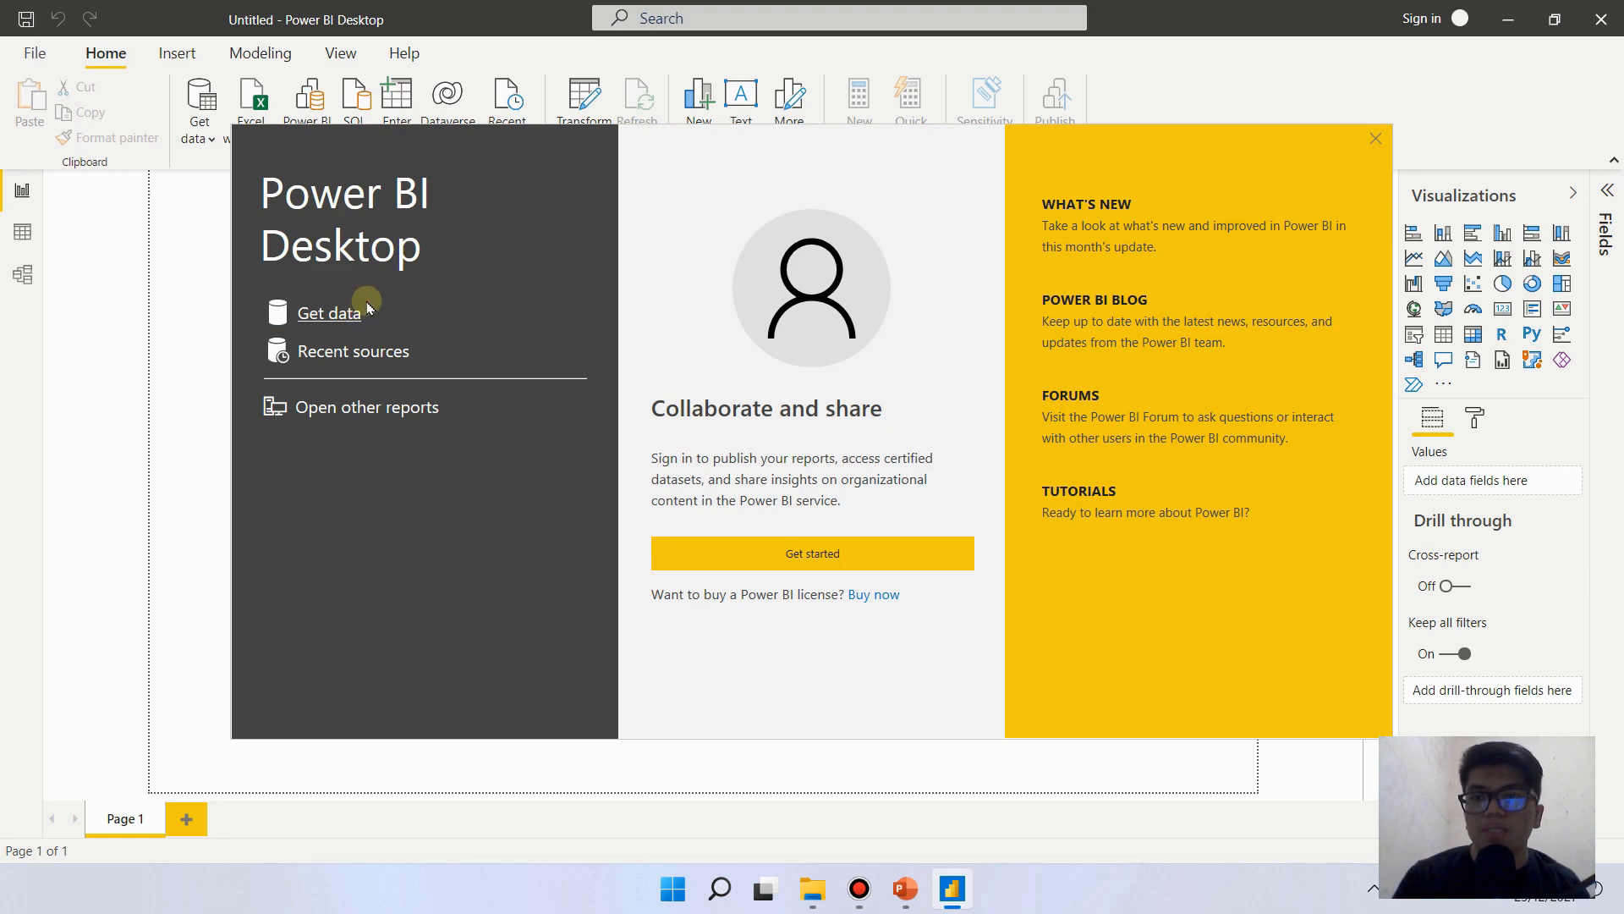
- Close the welcome screen to reach the blank report
{"action": "left_click", "coordinate": [1375, 137]}
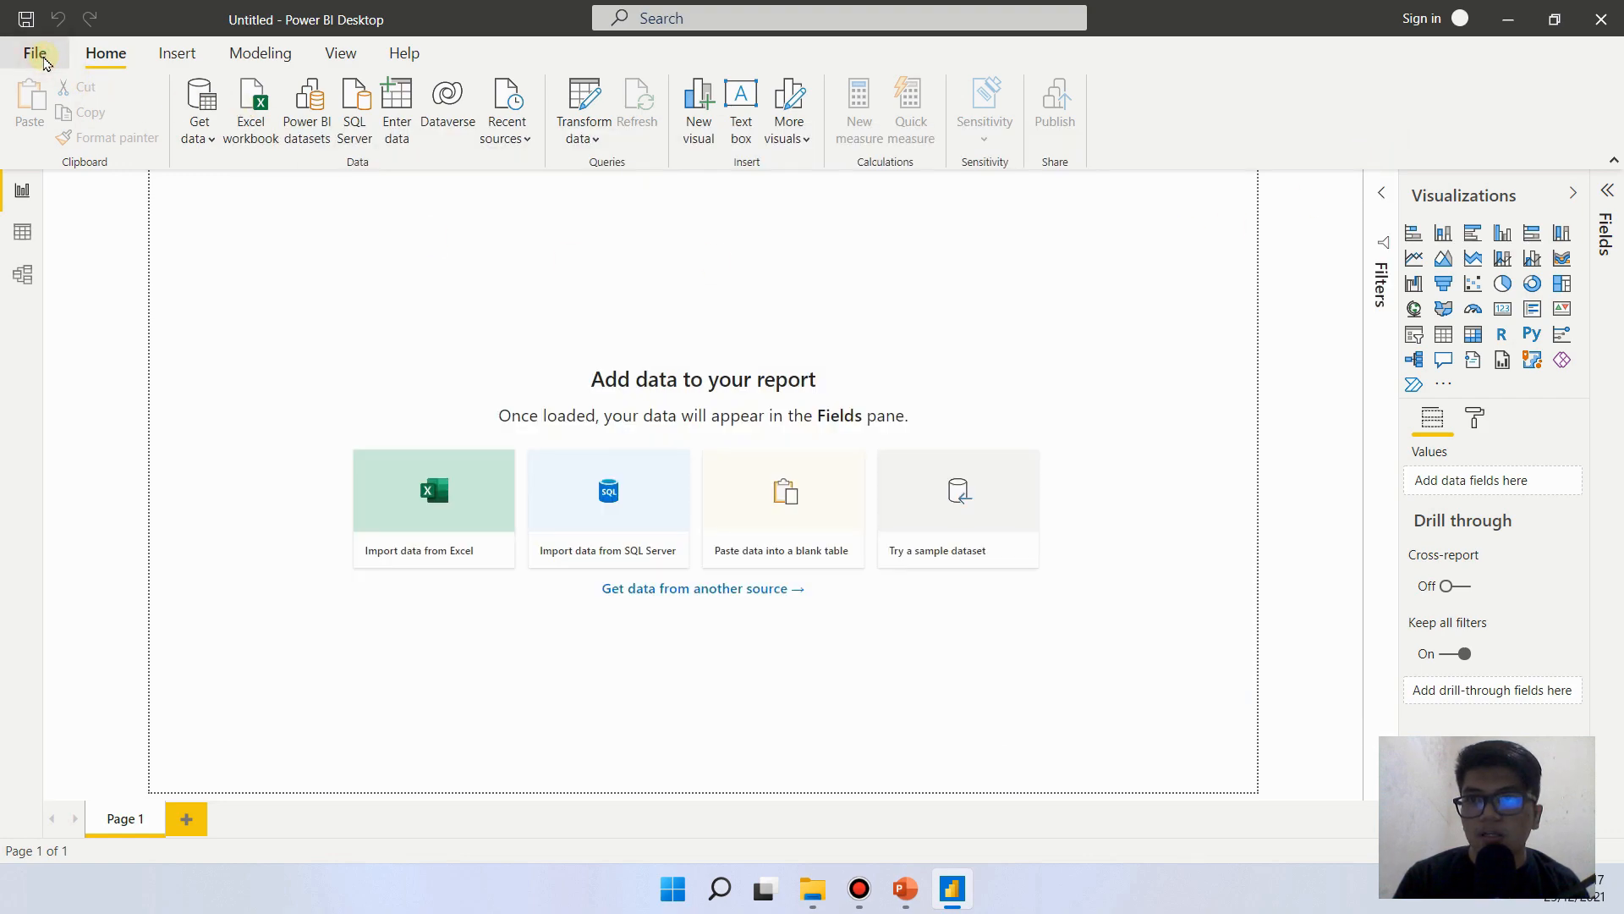
{"action": "left_click", "coordinate": [38, 56]}
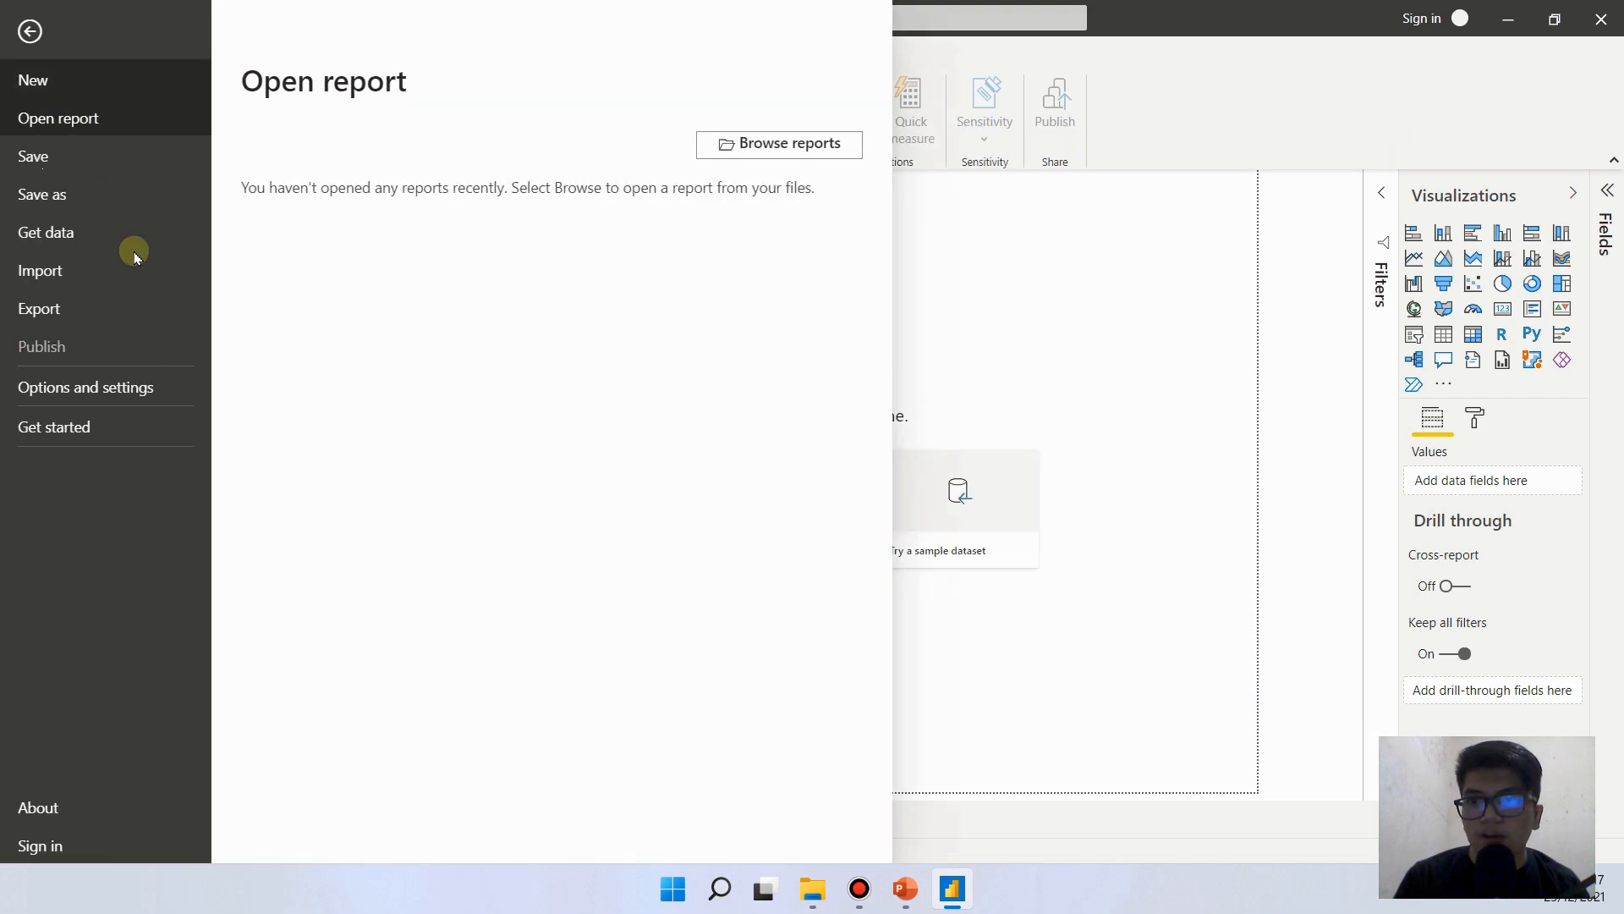
{"action": "left_click", "coordinate": [56, 236]}
{"action": "left_click", "coordinate": [29, 31]}
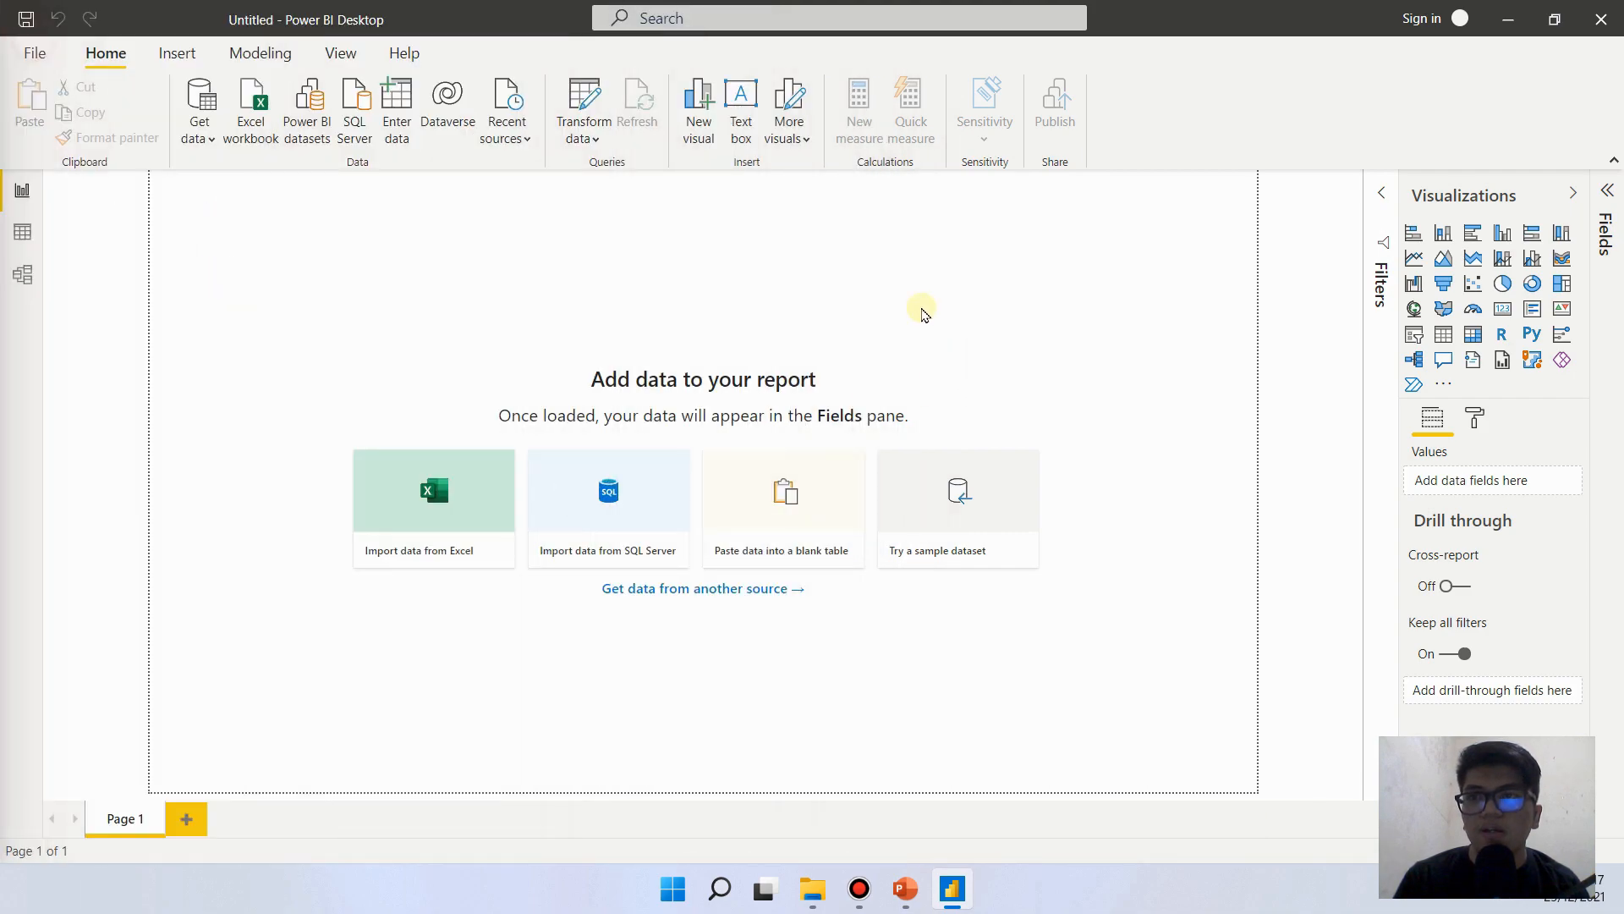
{"action": "left_click", "coordinate": [202, 125]}
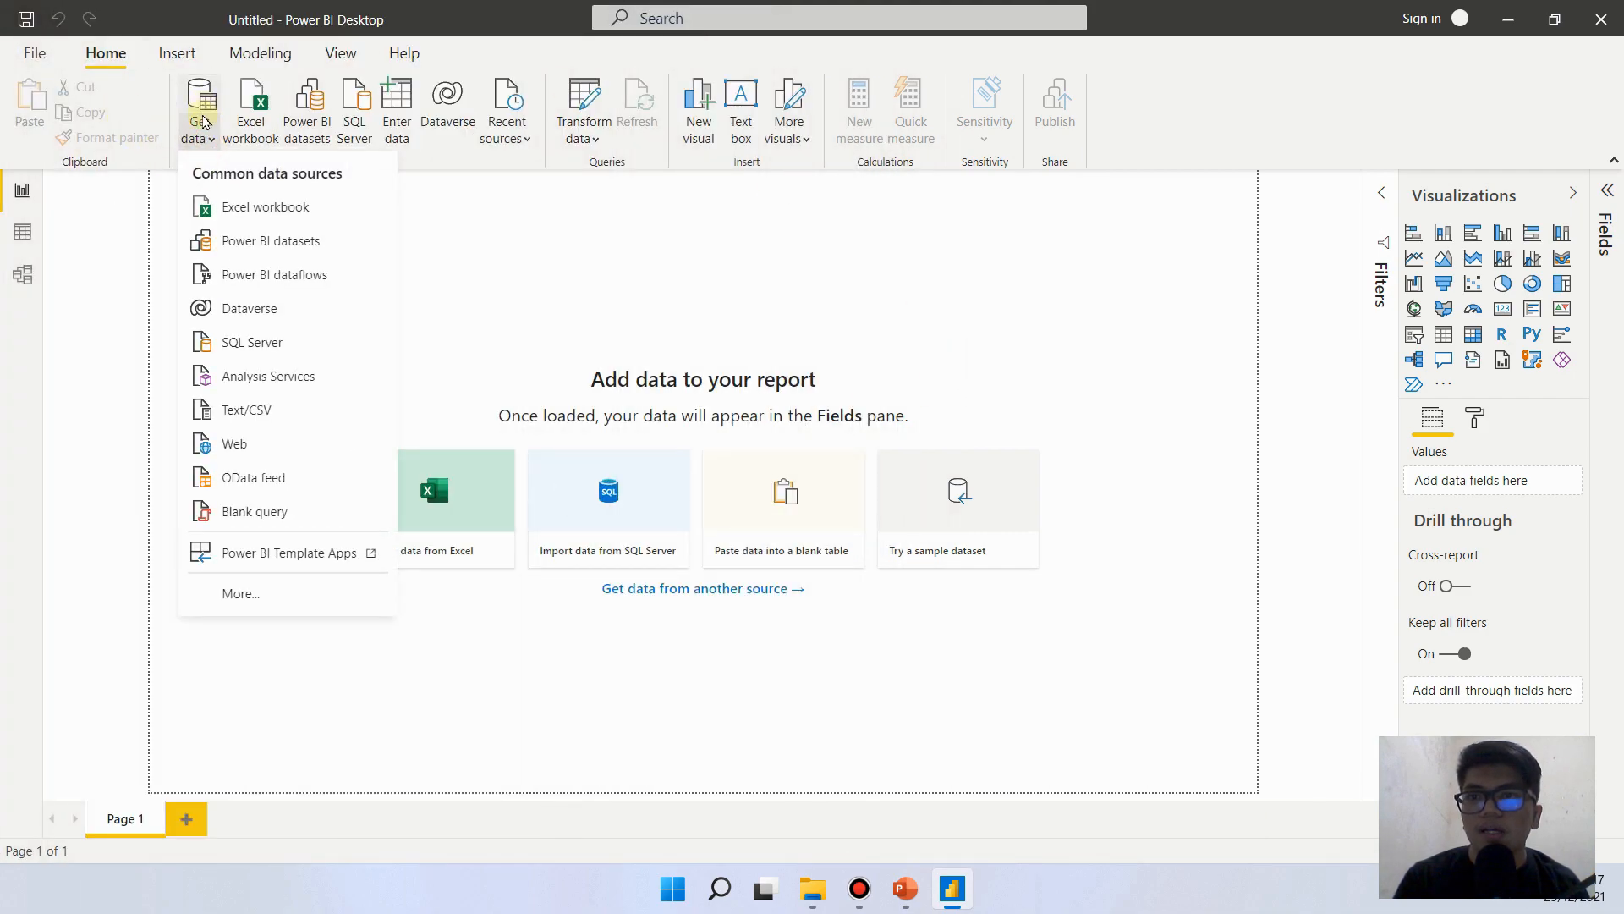
{"action": "left_click", "coordinate": [425, 207]}
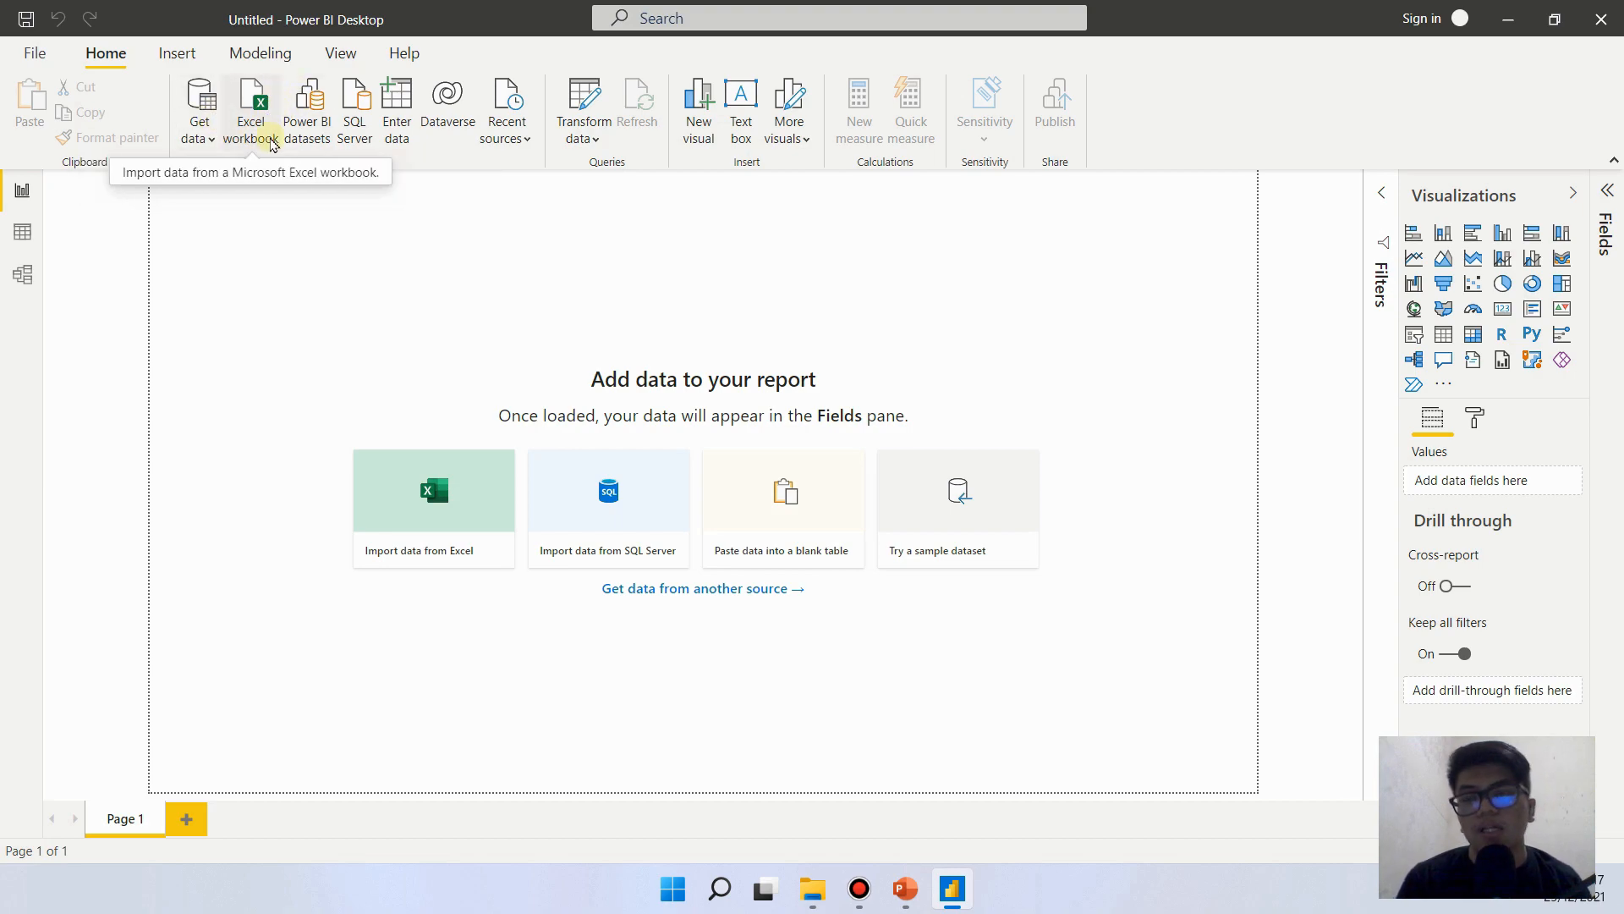
{"action": "left_click", "coordinate": [271, 141]}
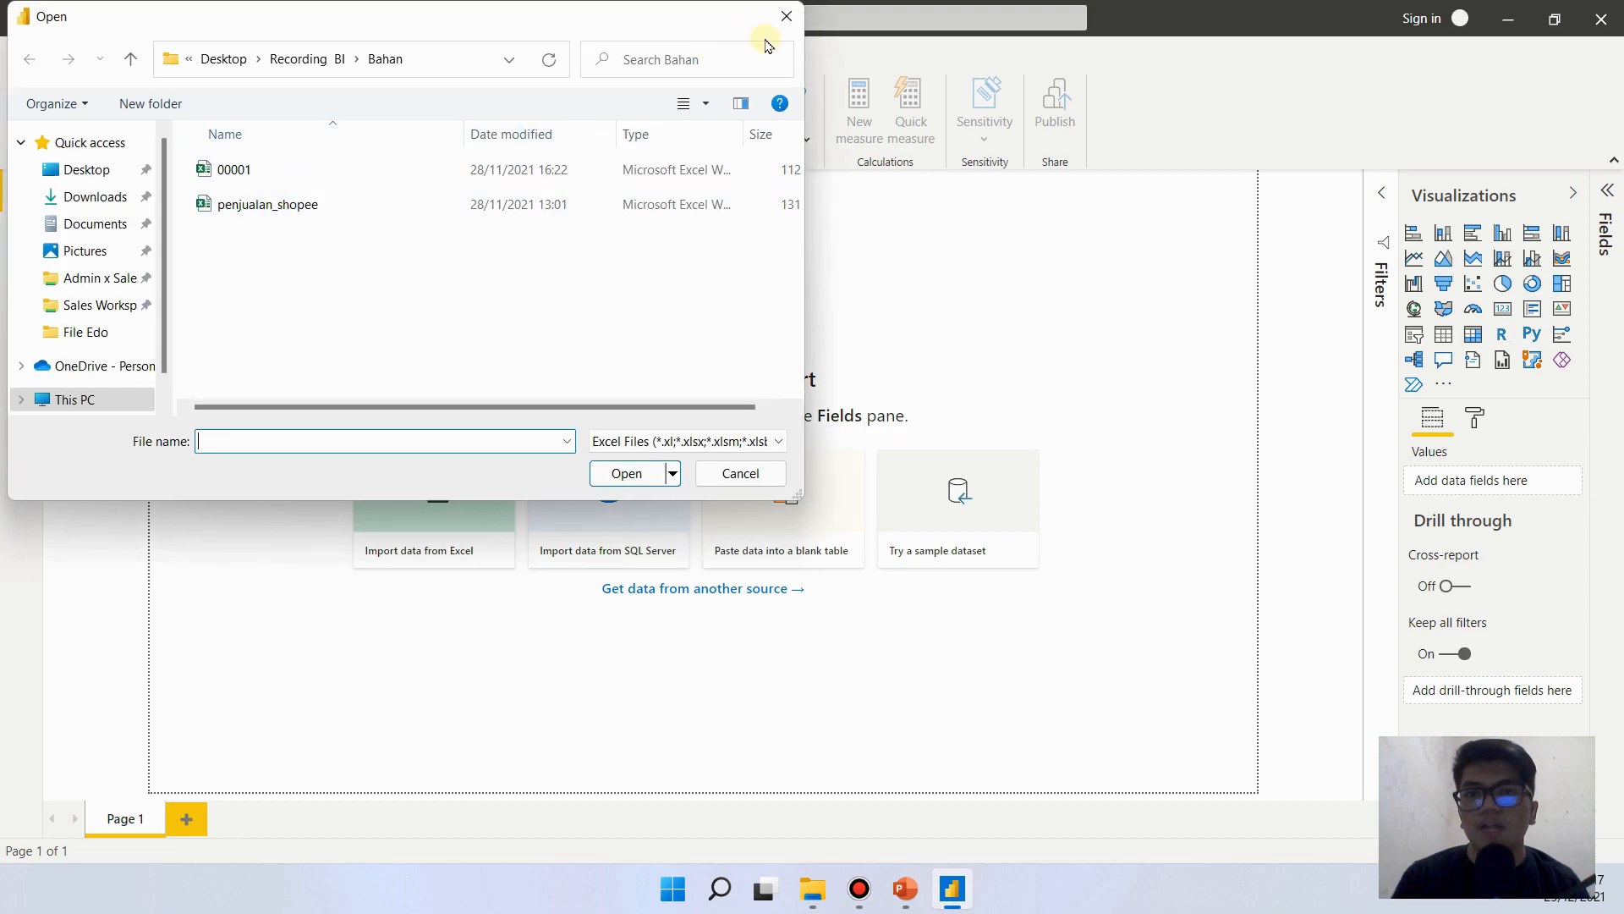
{"action": "left_click", "coordinate": [782, 18]}
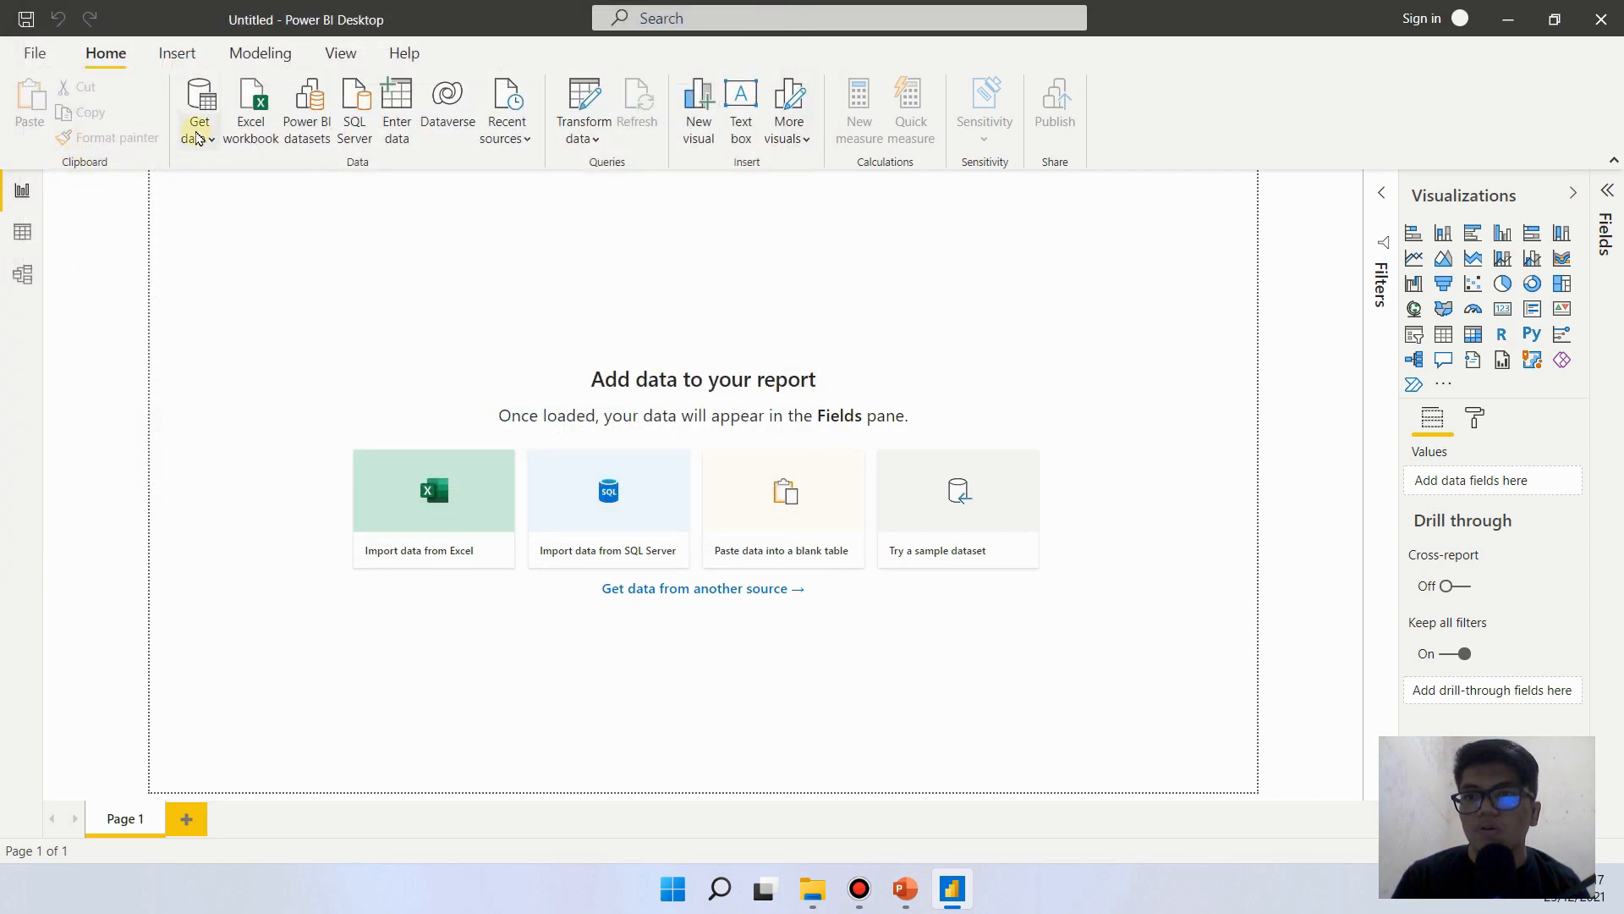
- Connect to the Excel workbook 00001 in the Bahan folder as the report's data source
{"action": "left_click", "coordinate": [199, 140]}
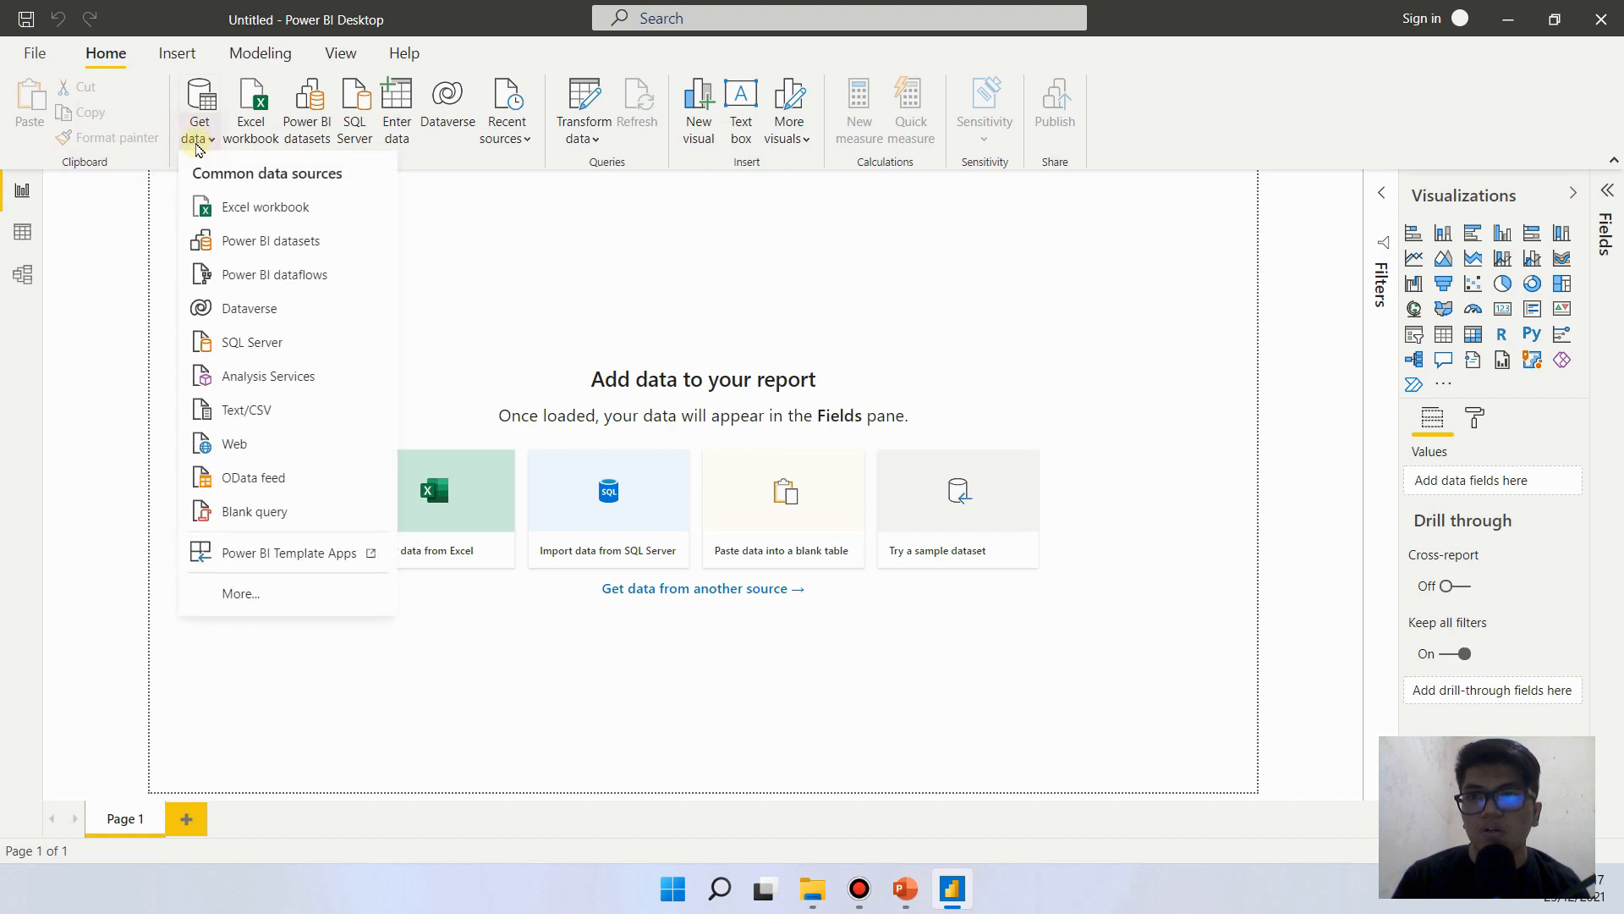
{"action": "left_click", "coordinate": [227, 212]}
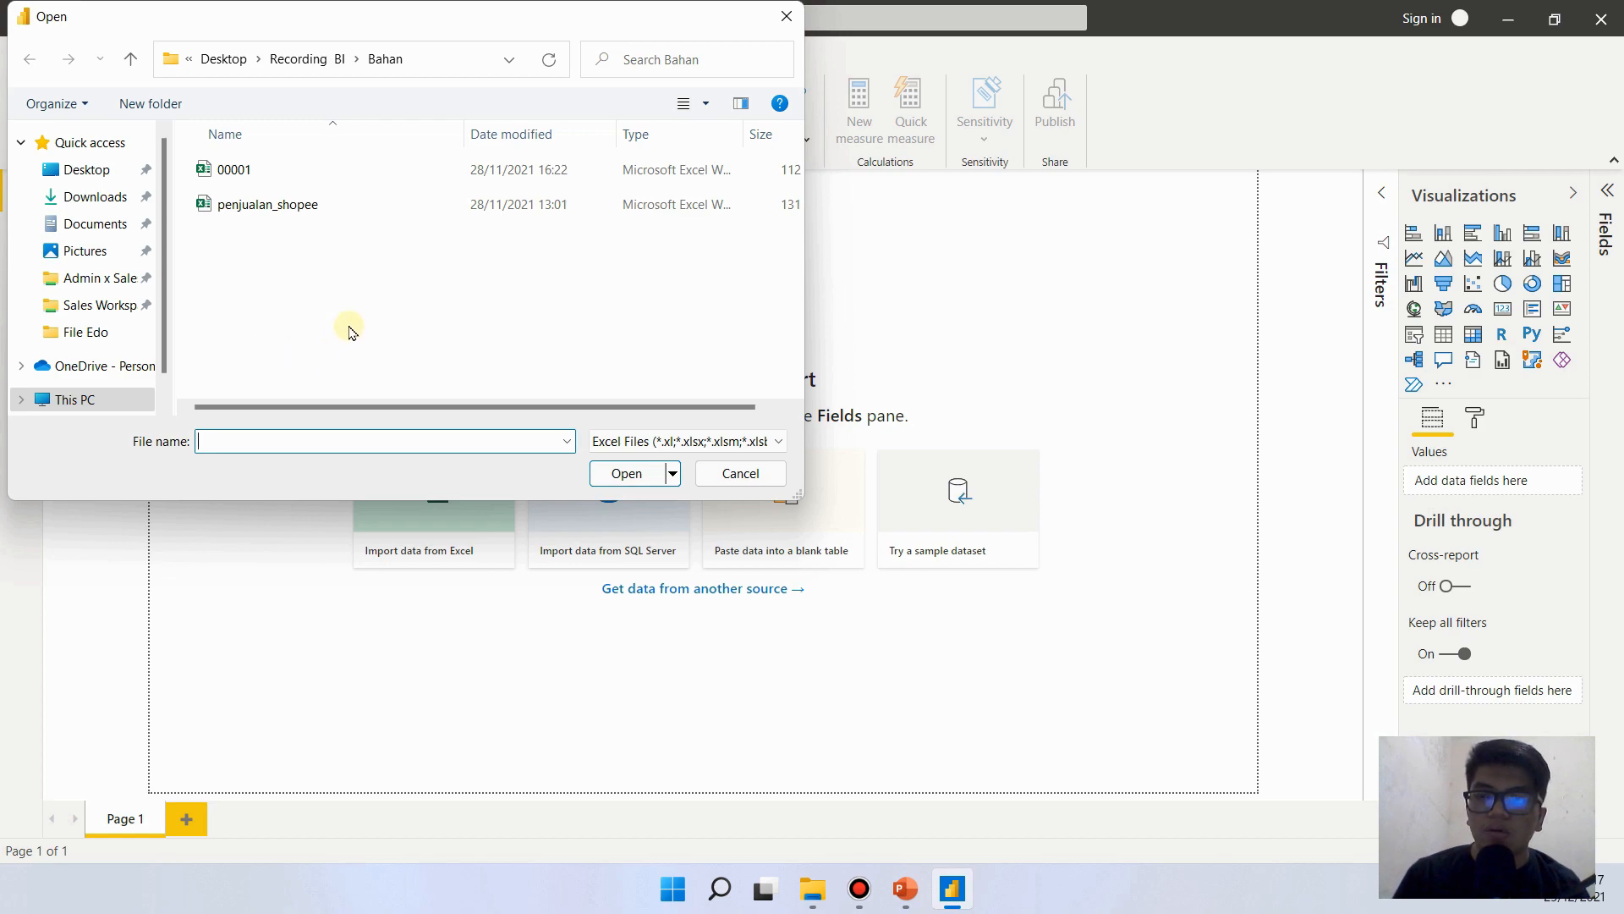
{"action": "left_click", "coordinate": [262, 173]}
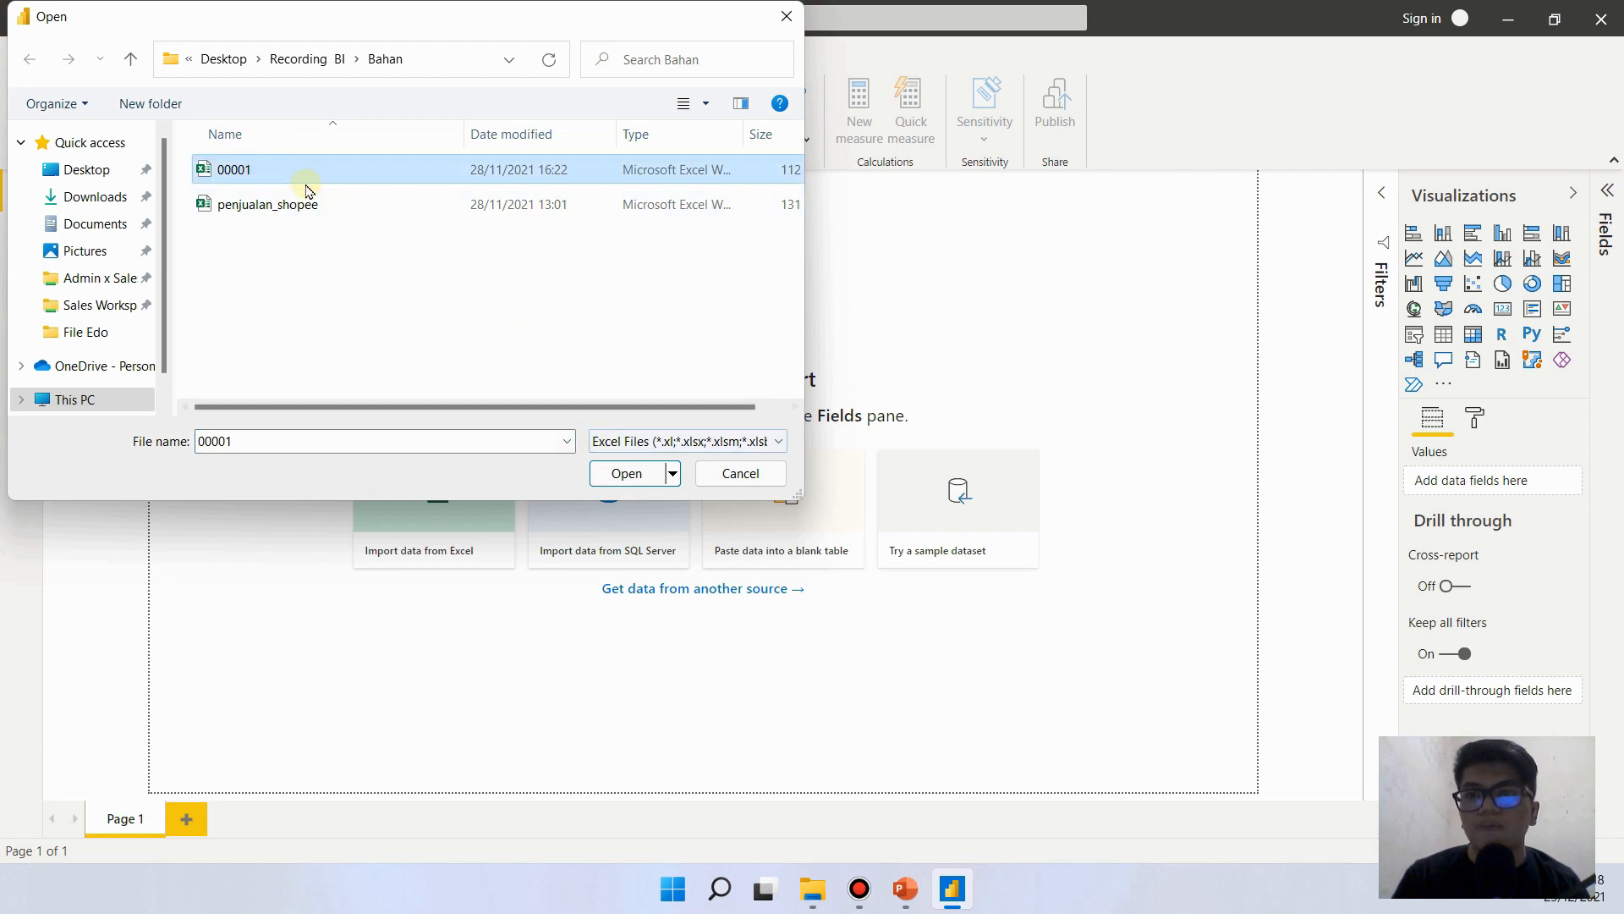
{"action": "left_click", "coordinate": [271, 175]}
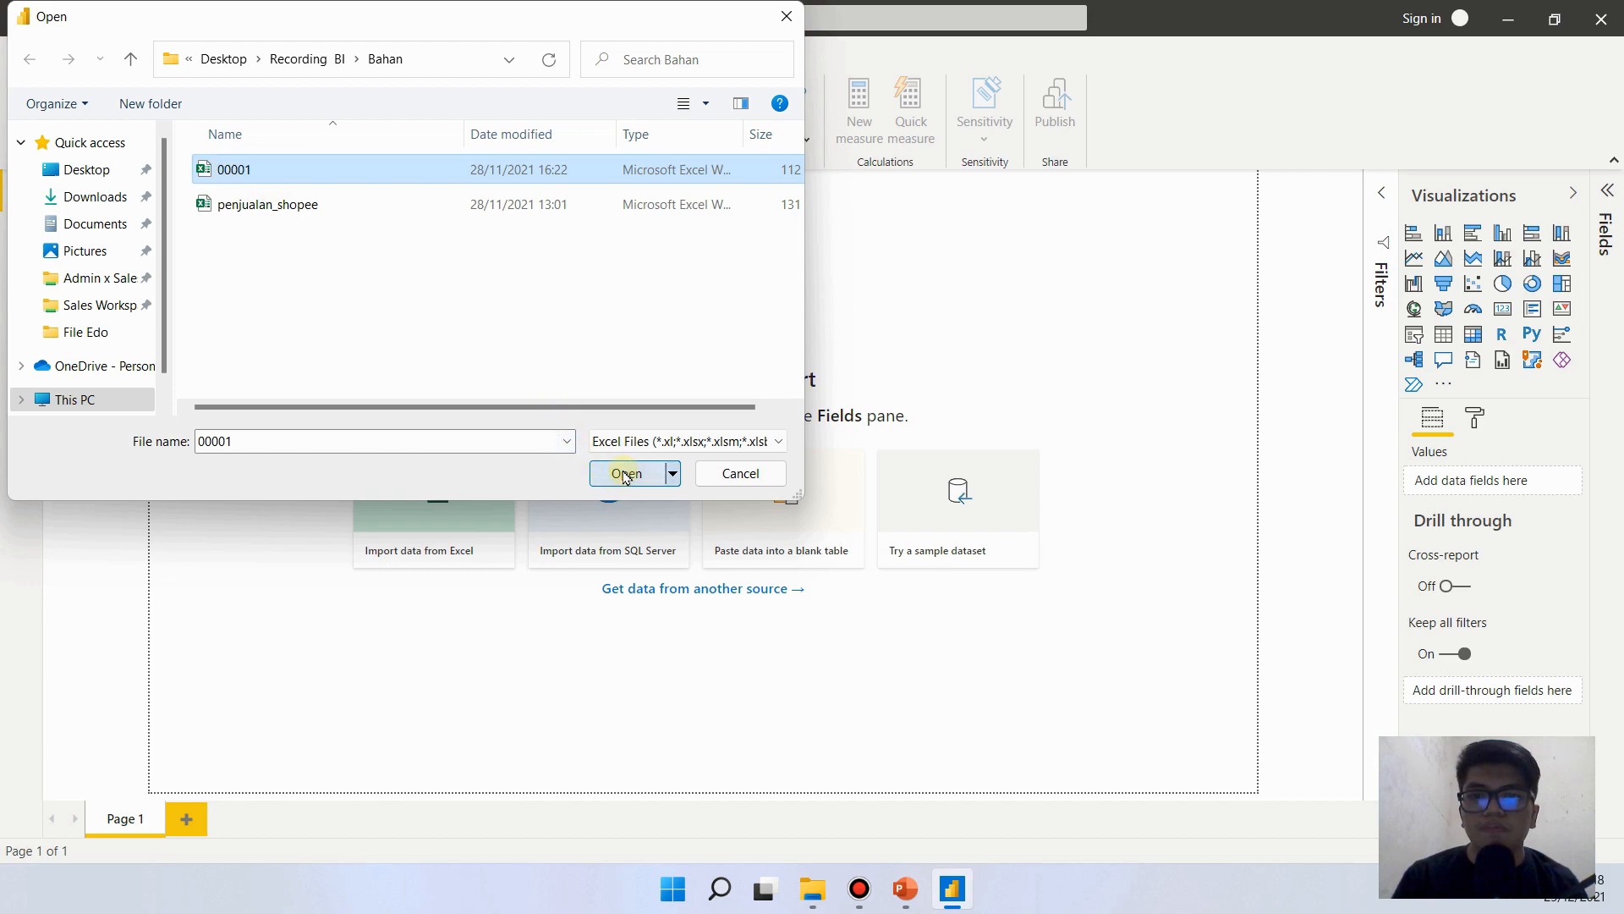
{"action": "key", "text": "Return"}
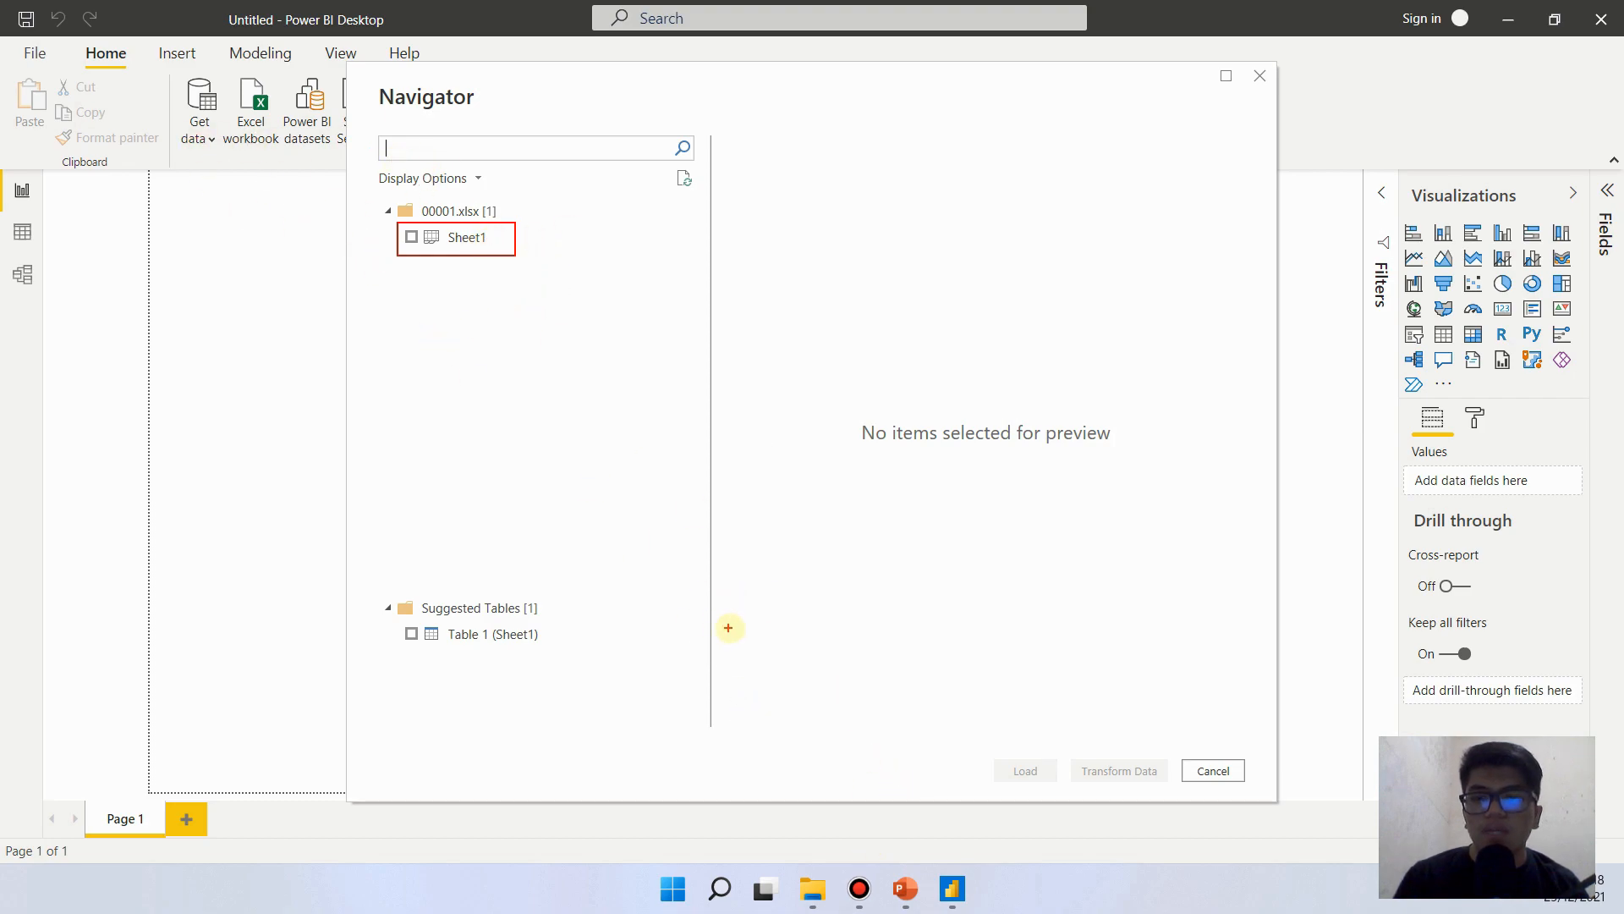
- Open the source workbook 00001 in Excel and compare its sheets with those listed in the Power BI Navigator
{"action": "left_click", "coordinate": [812, 888]}
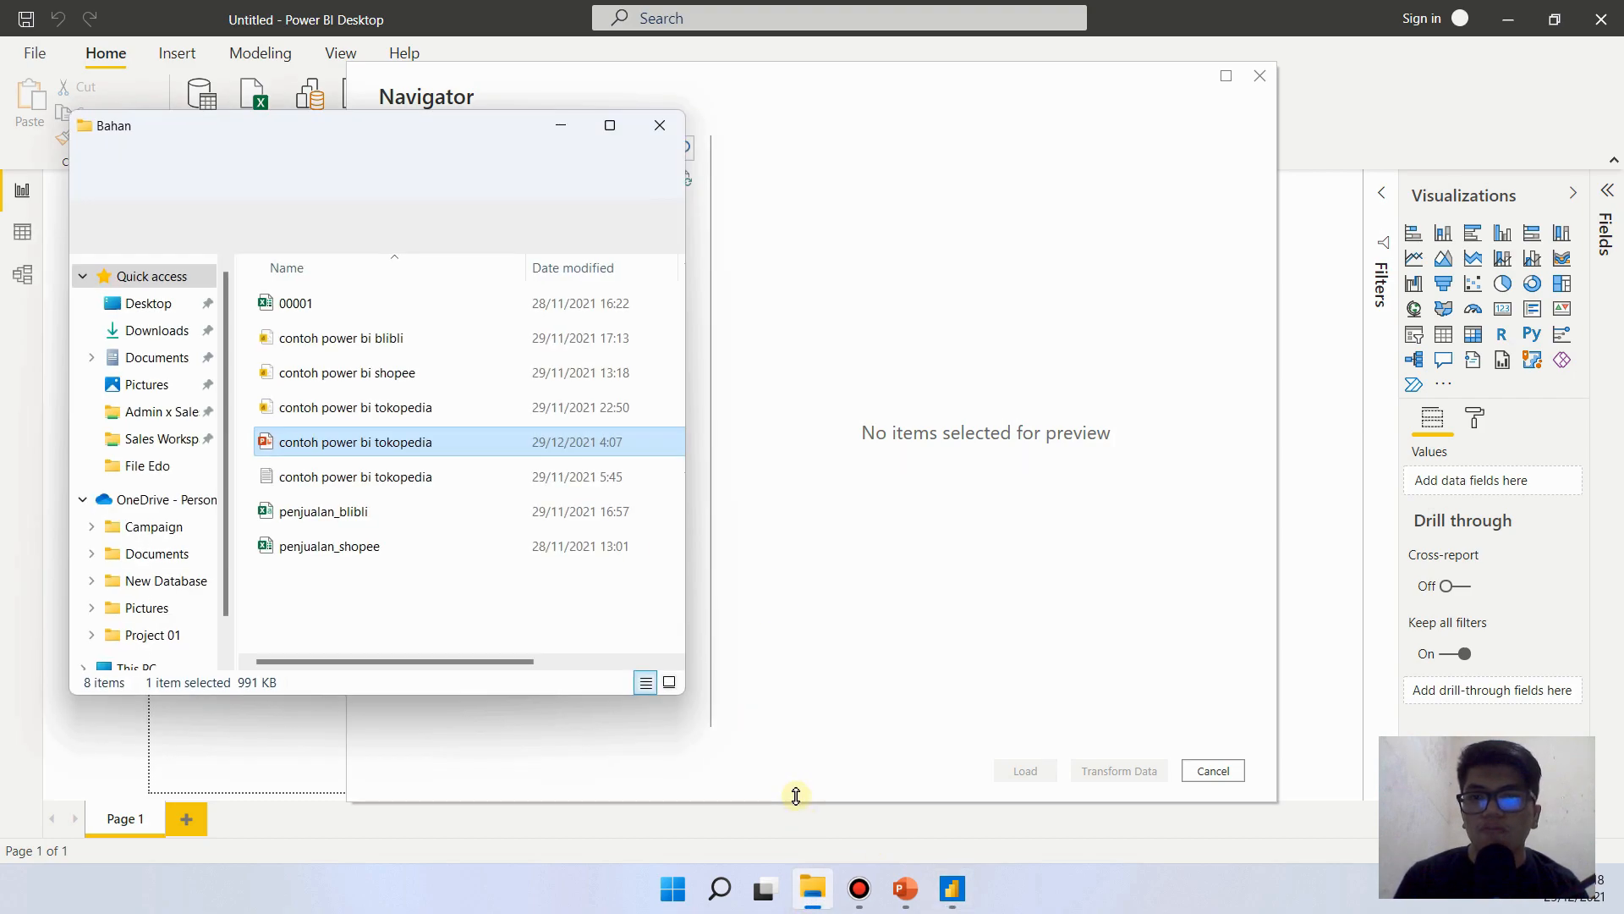
{"action": "left_click", "coordinate": [341, 306]}
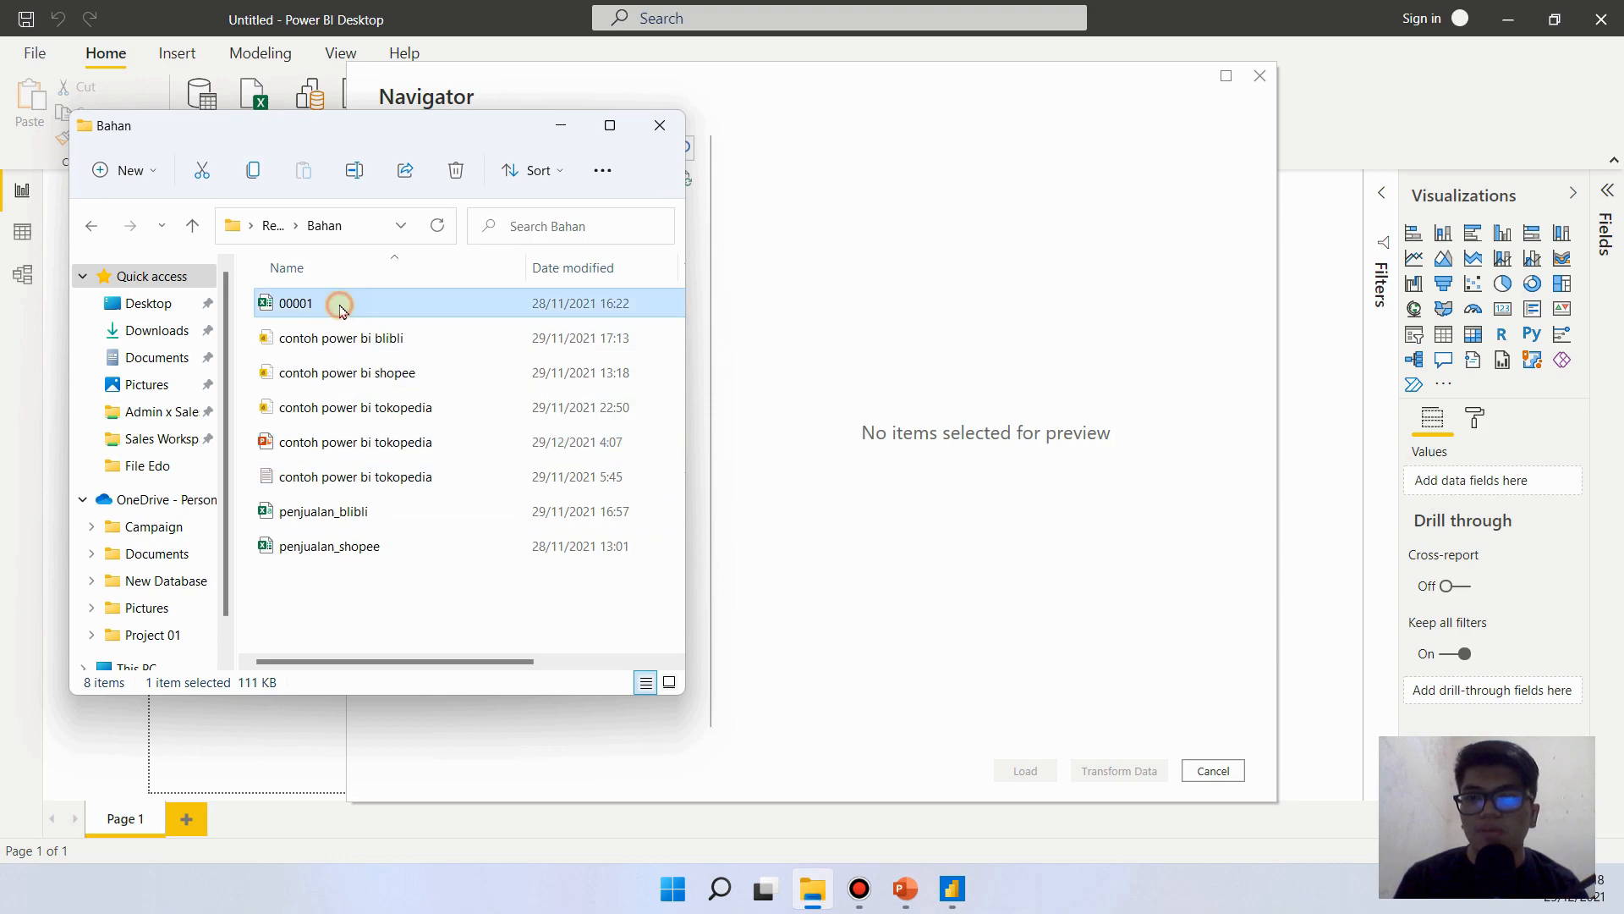
{"action": "left_click", "coordinate": [567, 126]}
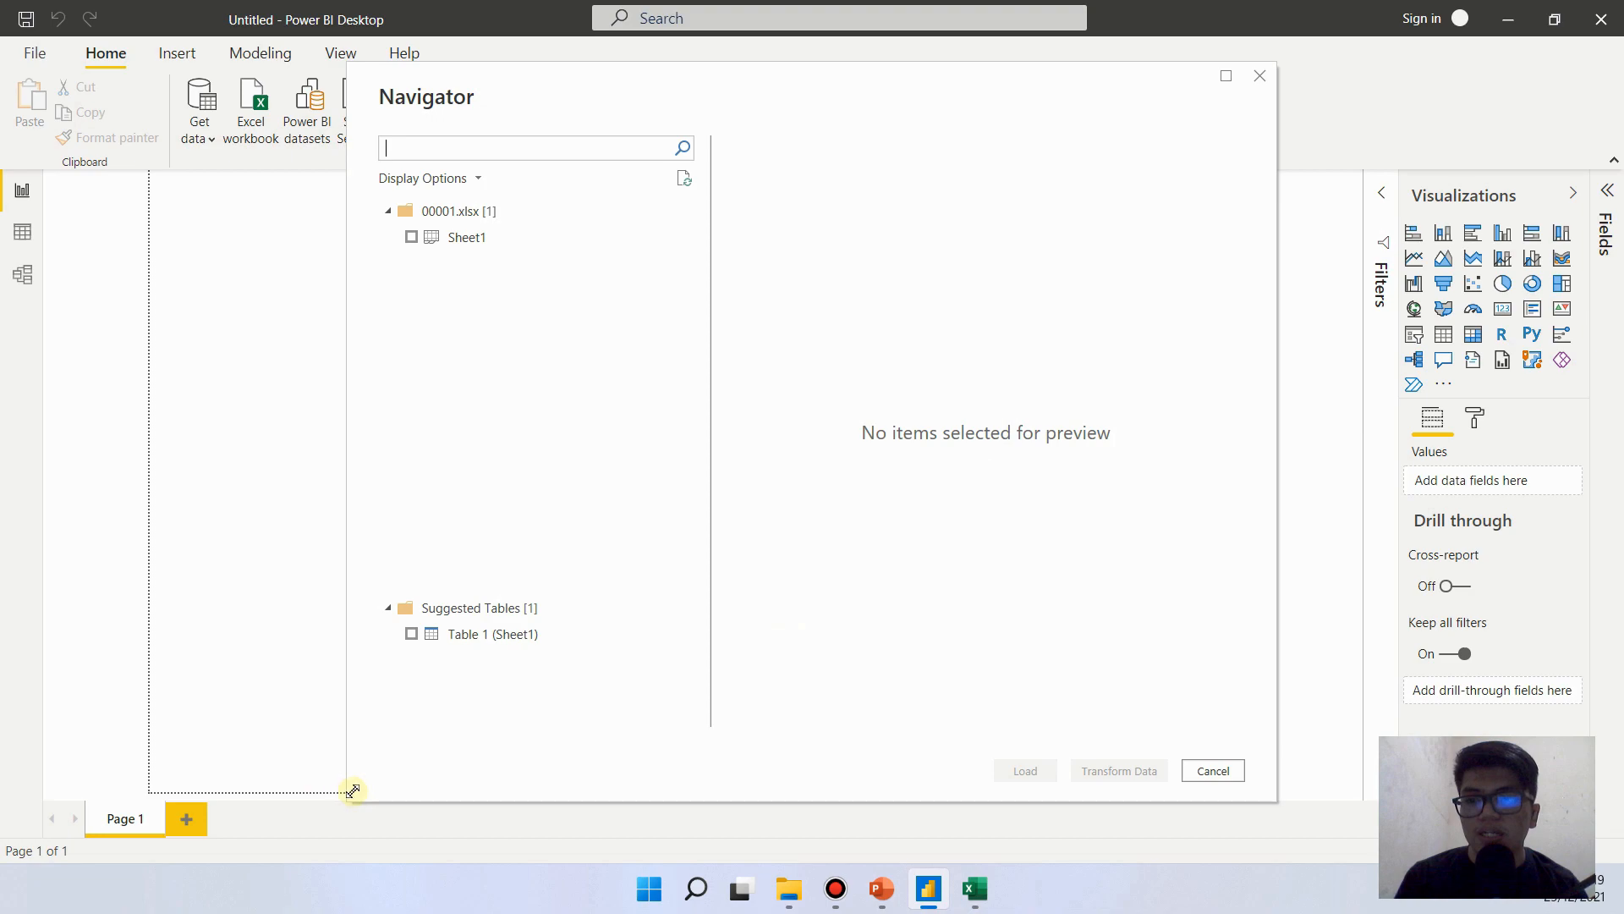
{"action": "left_click", "coordinate": [969, 889]}
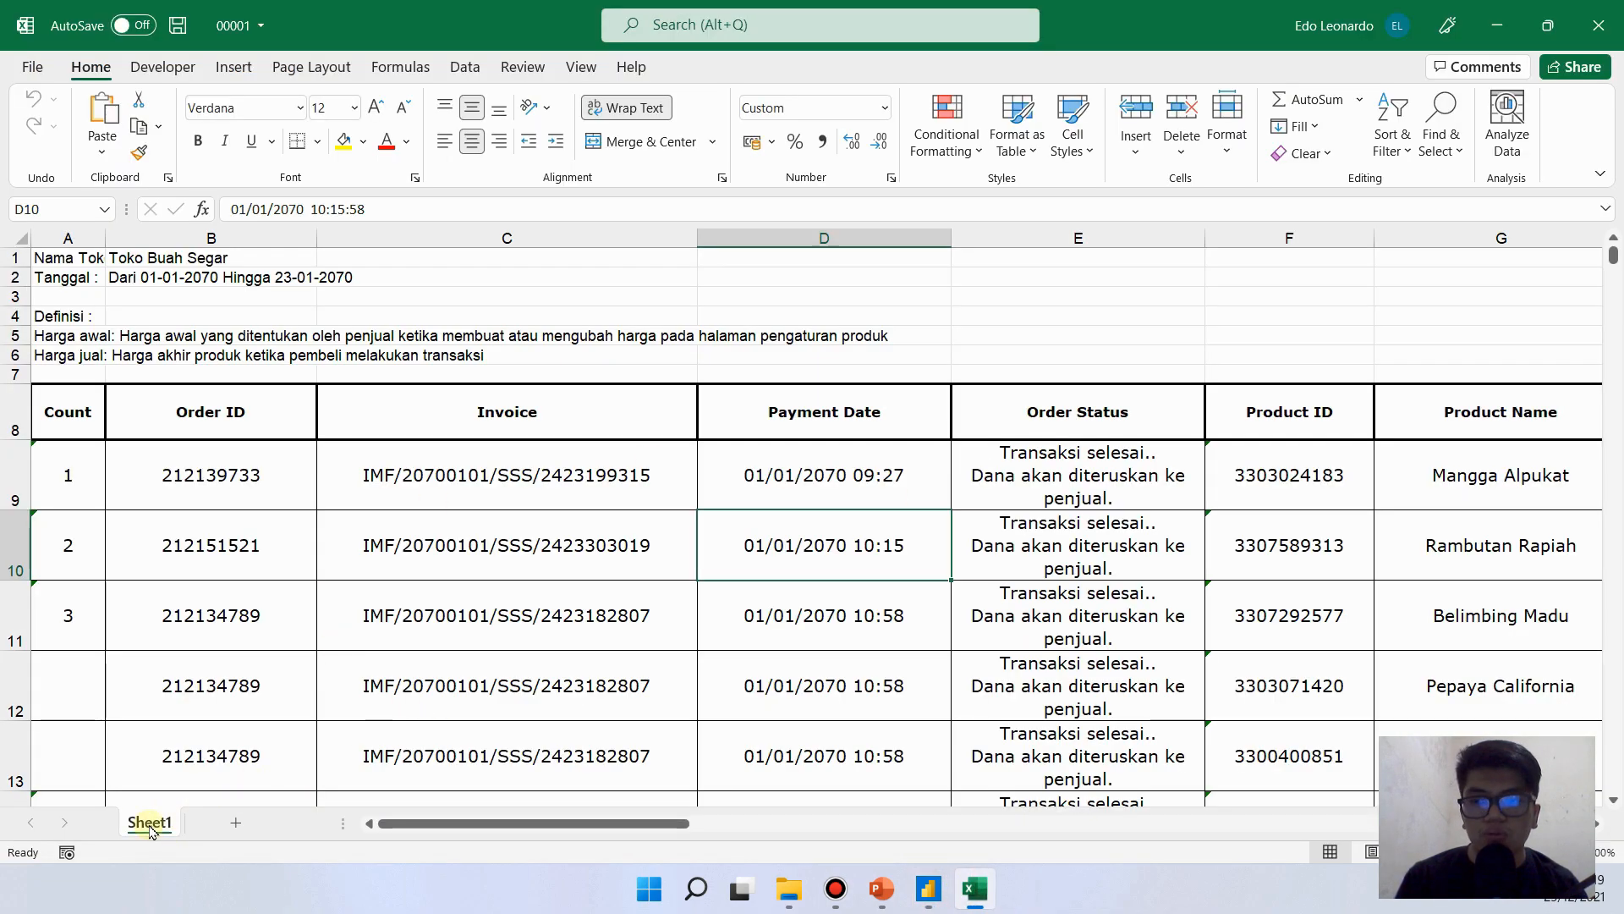
{"action": "left_click", "coordinate": [978, 900]}
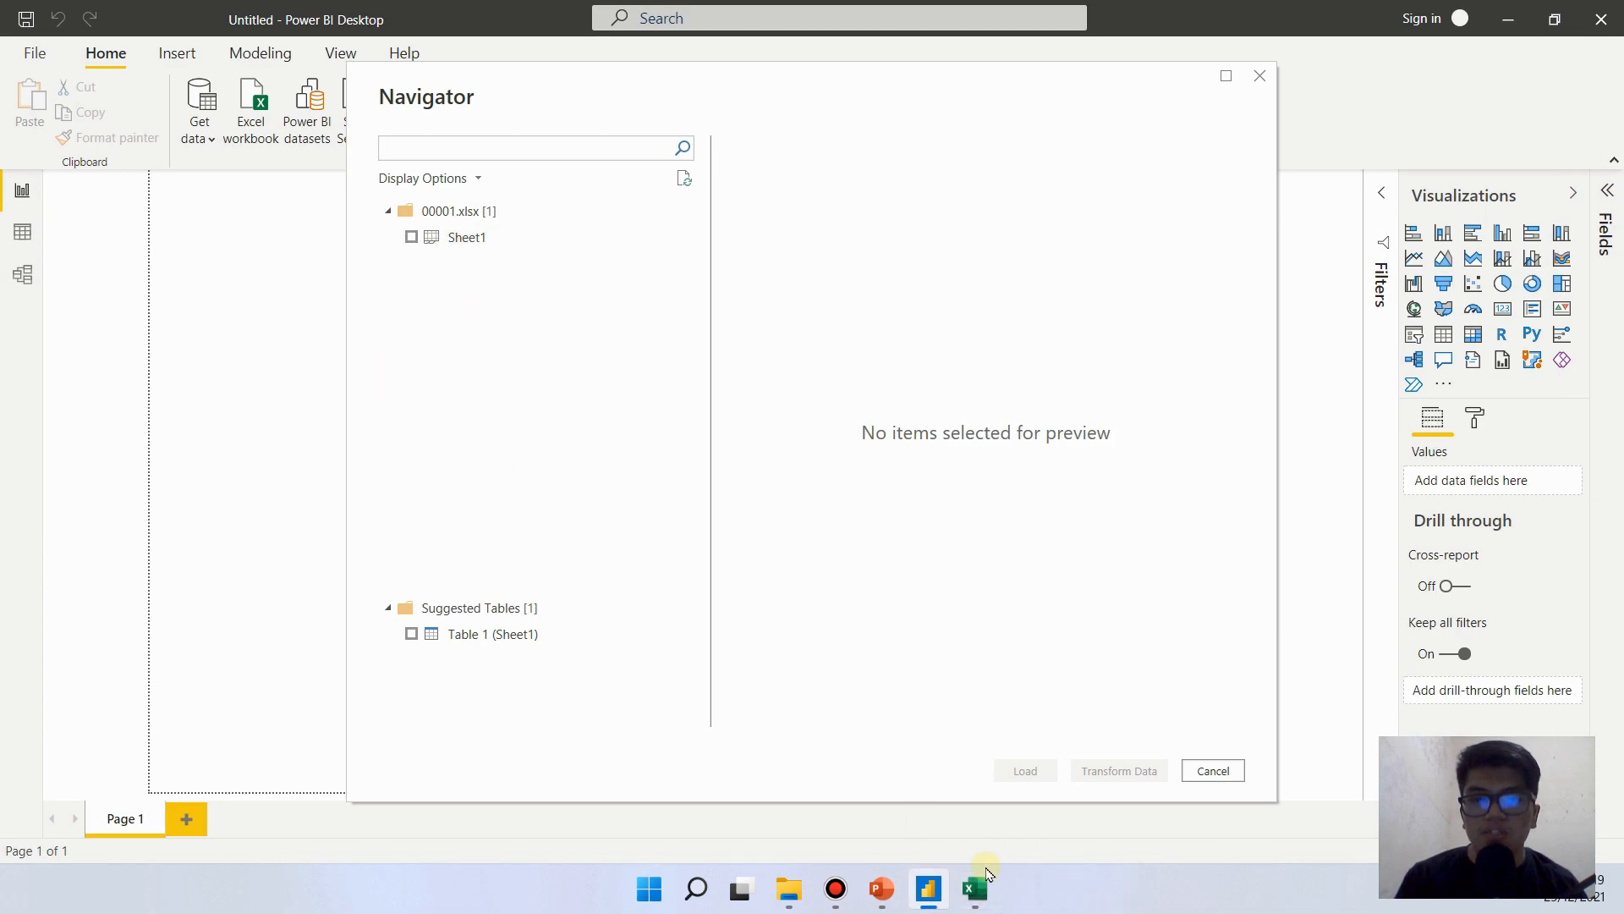
{"action": "left_click", "coordinate": [982, 880]}
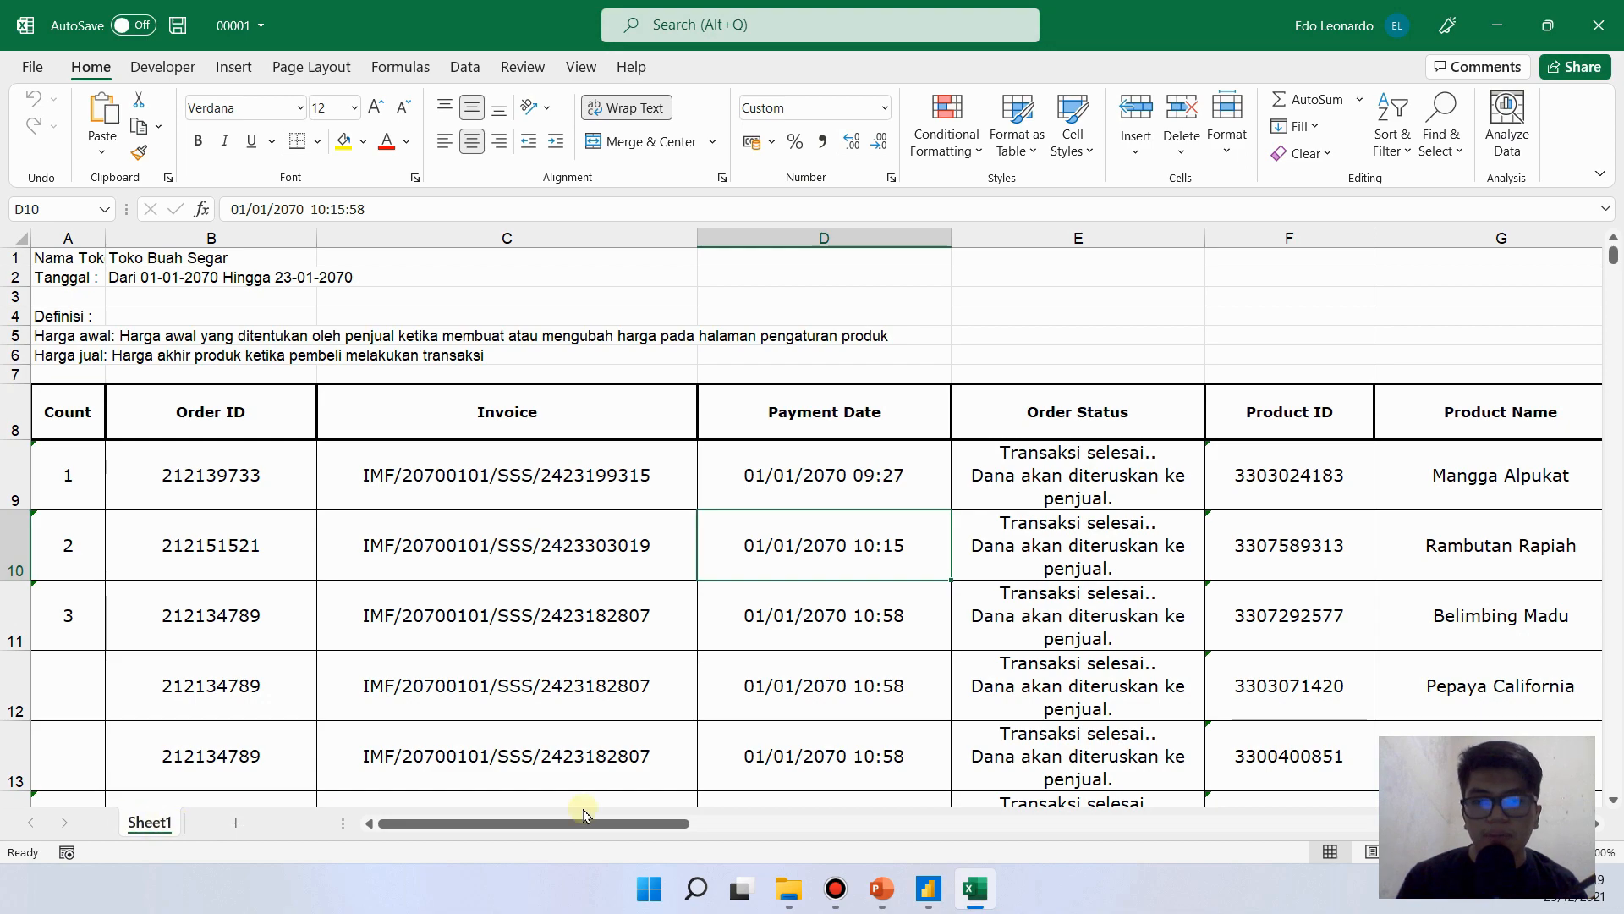
{"action": "left_click", "coordinate": [973, 890]}
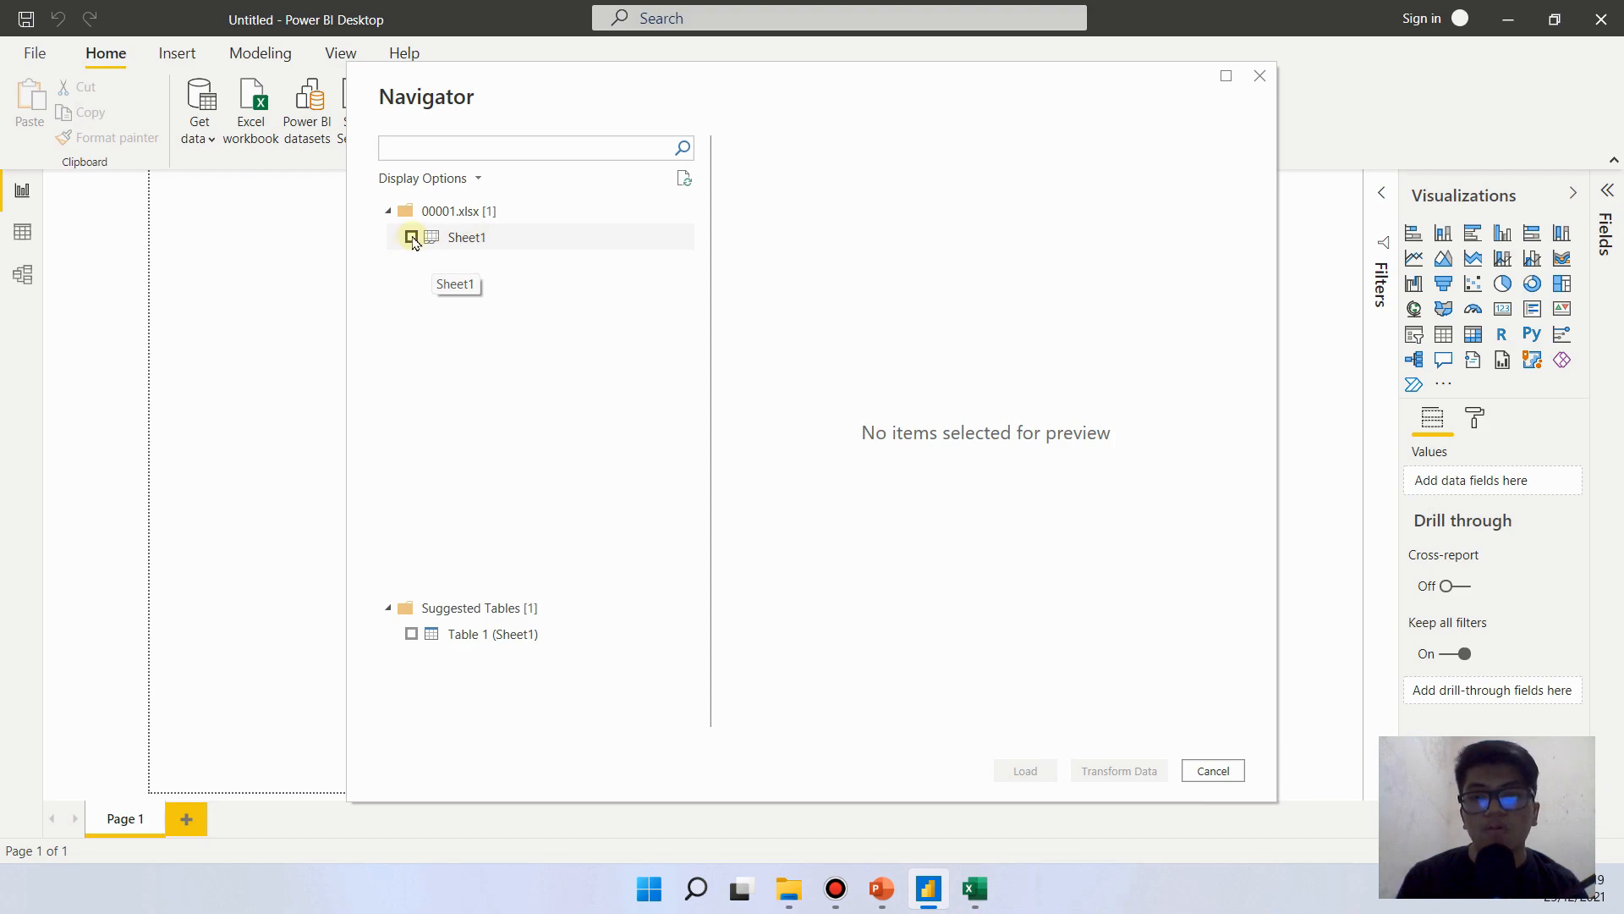
- Select Sheet1 of 00001.xlsx for import and compare its preview with the worksheet in Excel
{"action": "left_click", "coordinate": [412, 238]}
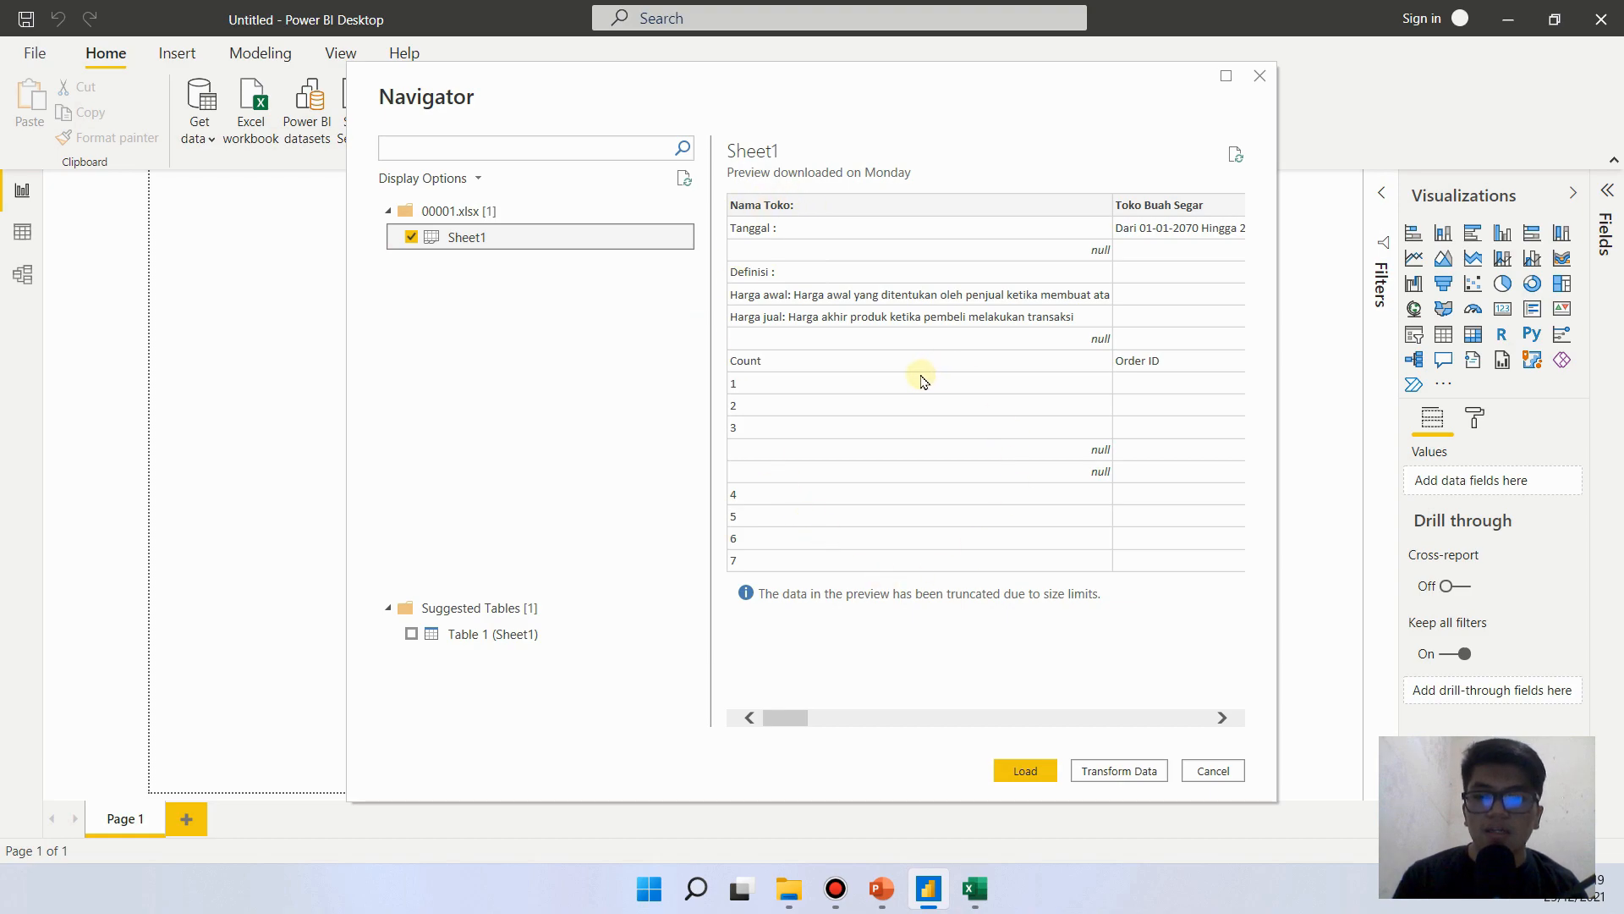
{"action": "mouse_move", "coordinate": [722, 138]}
{"action": "left_mouse_down"}
{"action": "mouse_move", "coordinate": [769, 290]}
{"action": "mouse_move", "coordinate": [1188, 590]}
{"action": "mouse_move", "coordinate": [1270, 616]}
{"action": "left_mouse_up"}
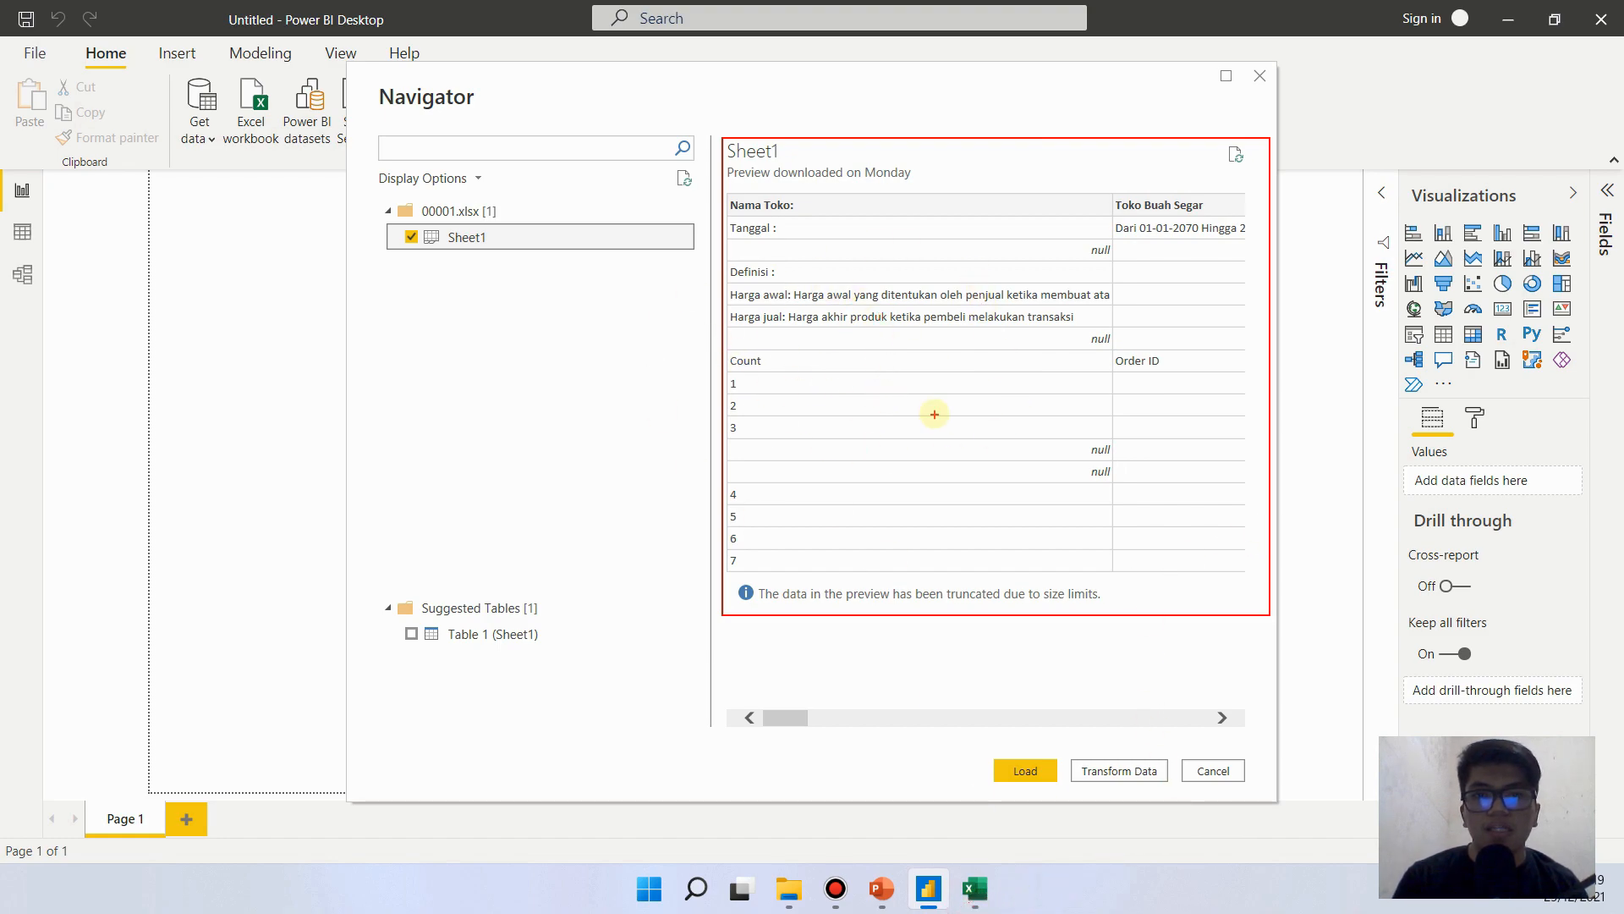
{"action": "key", "text": "Escape"}
{"action": "left_click", "coordinate": [977, 888]}
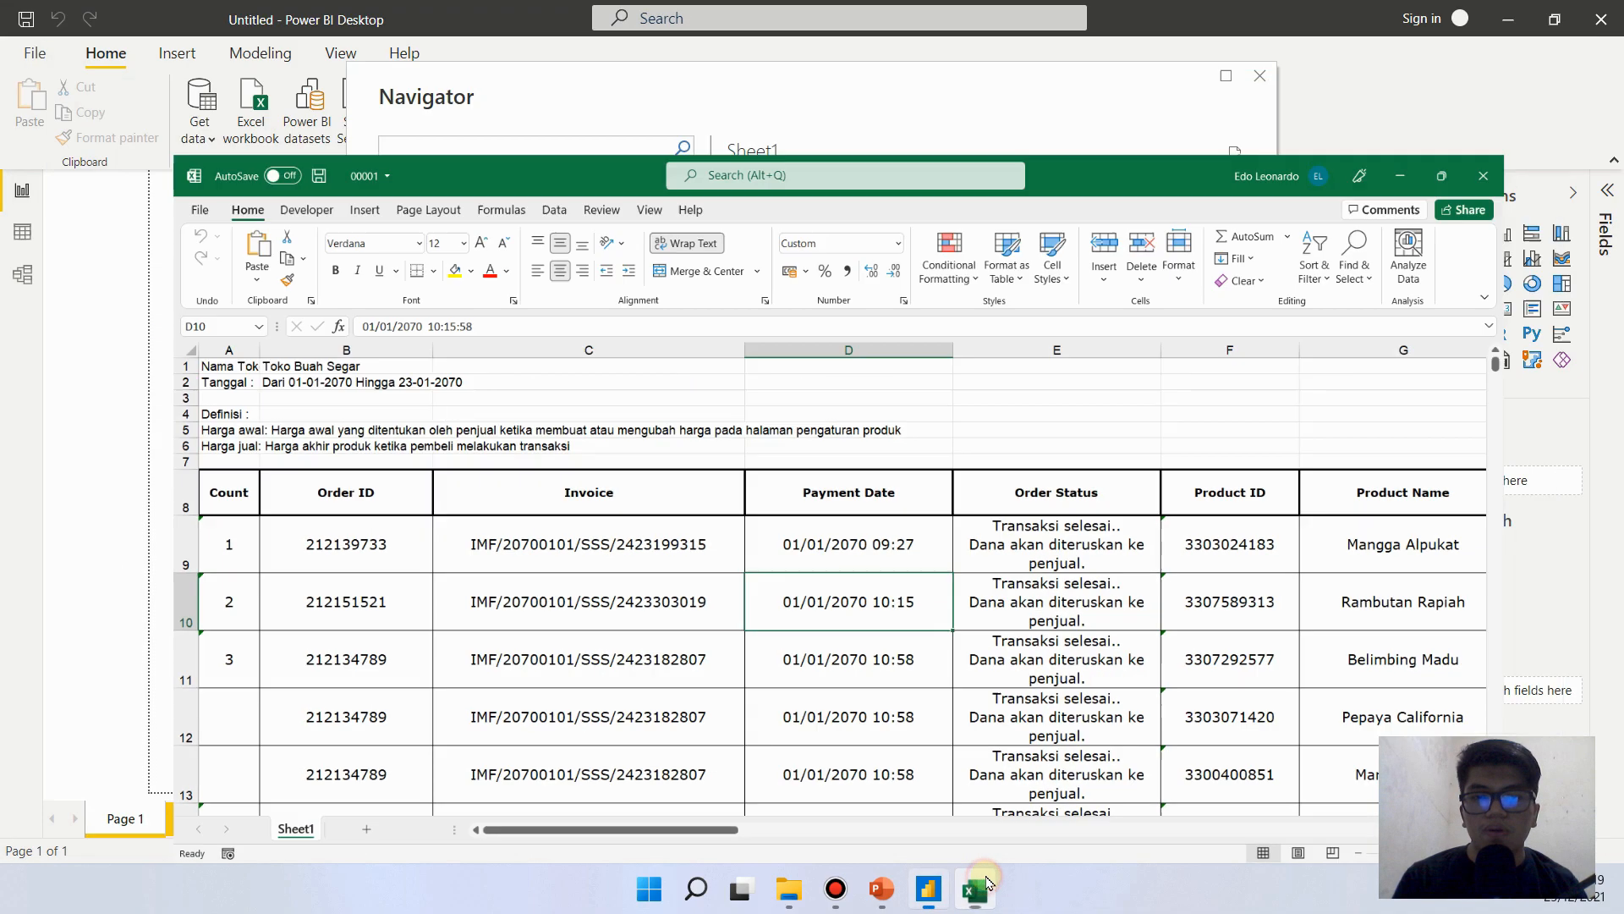
{"action": "left_click", "coordinate": [977, 888]}
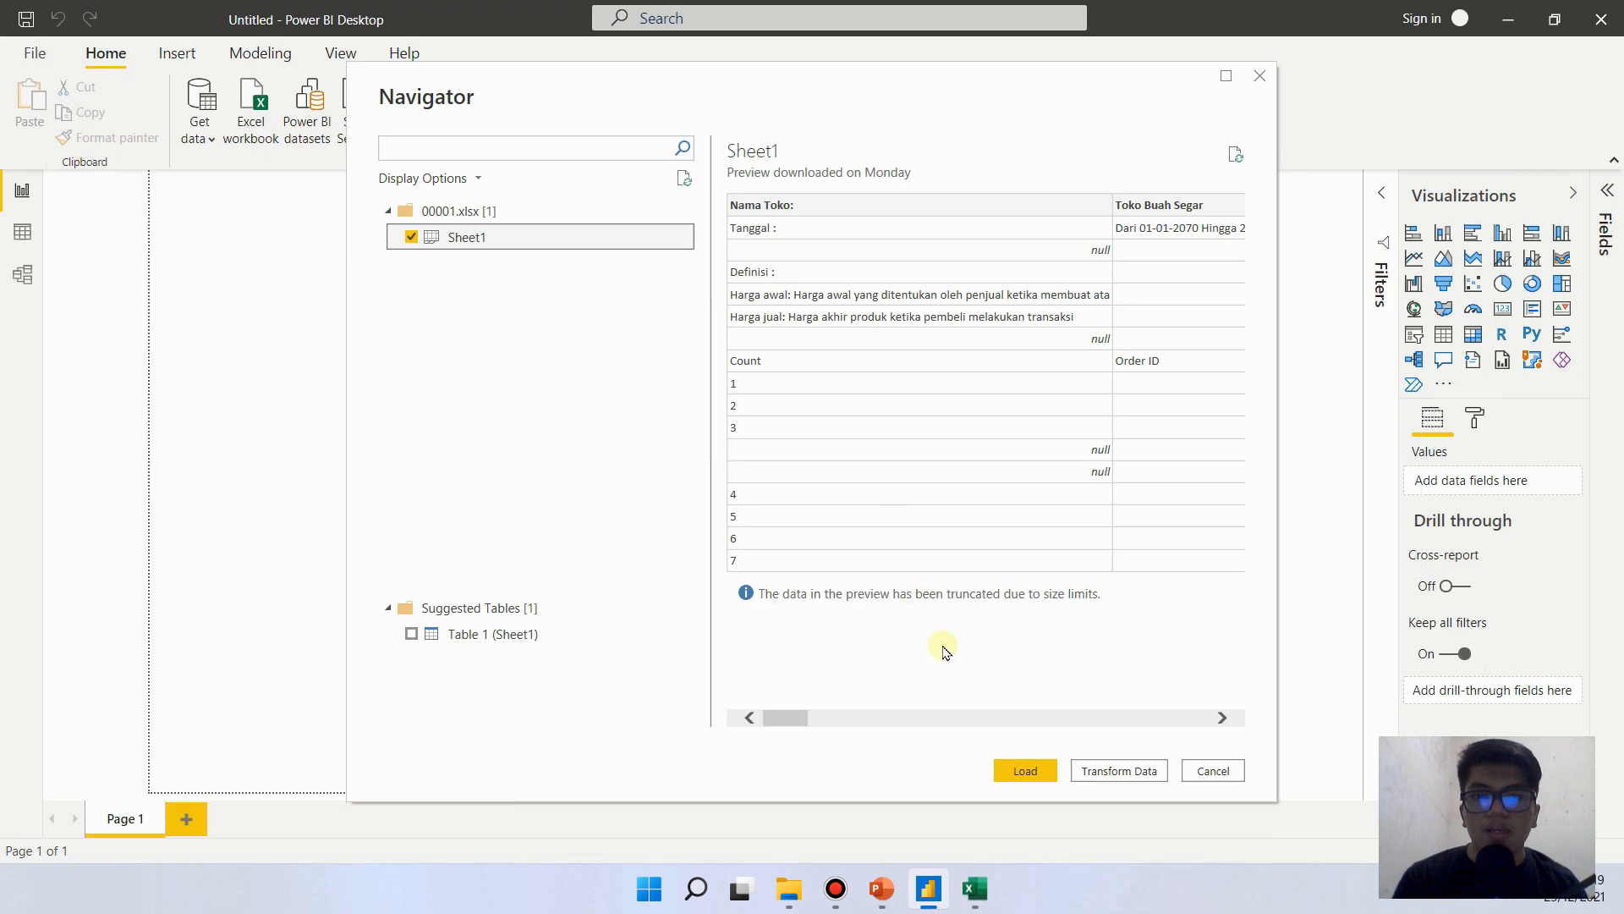
{"action": "key", "text": "ctrl+2"}
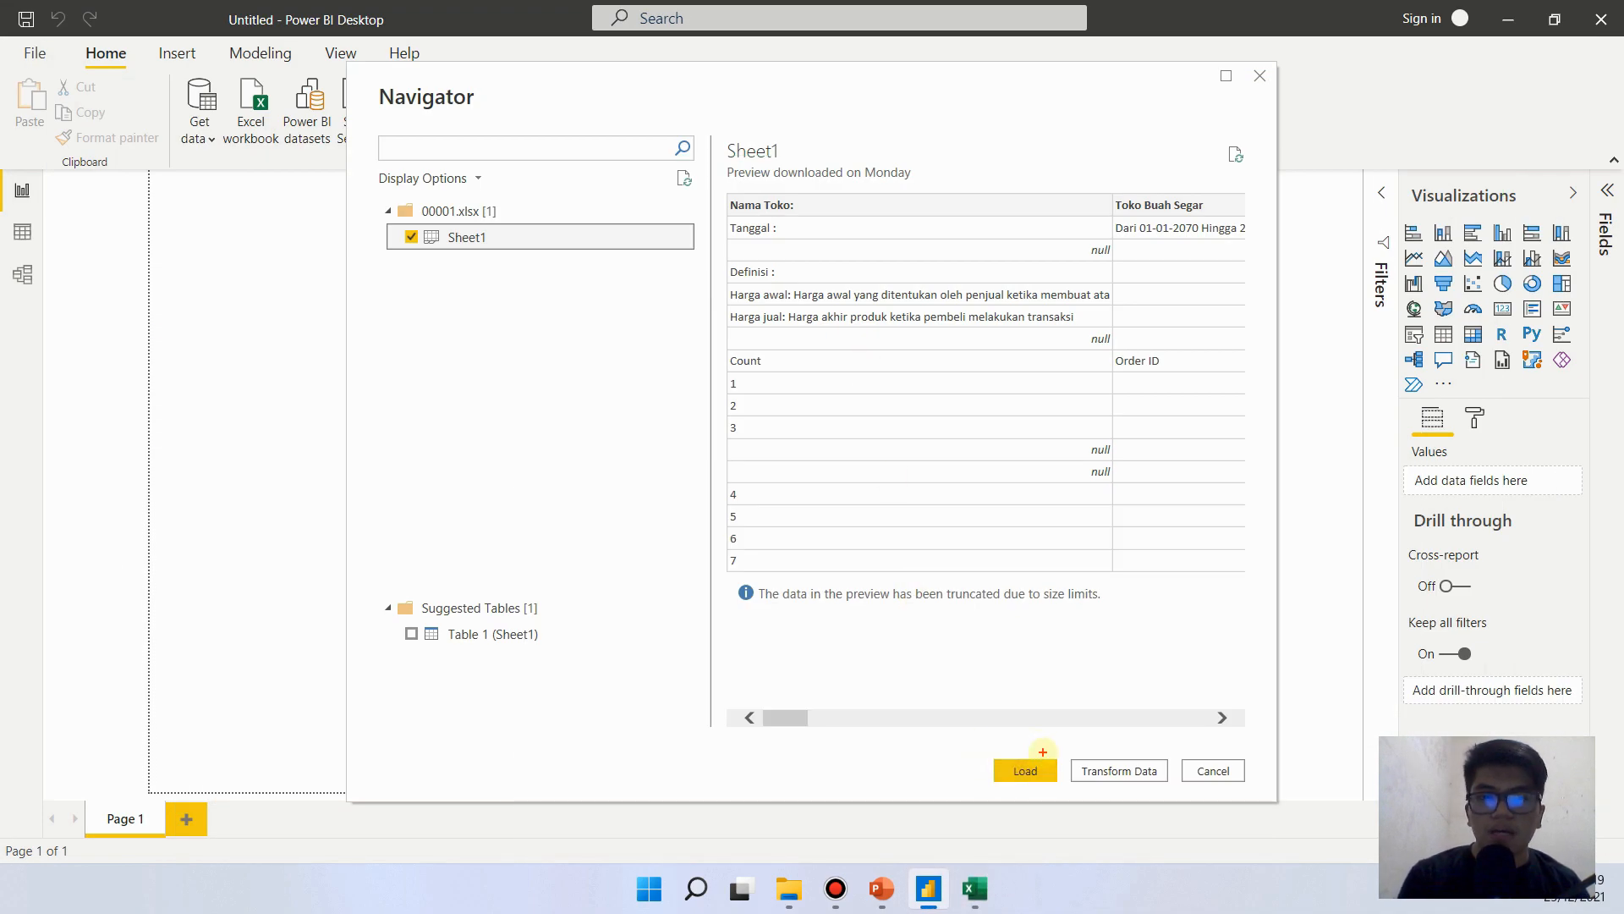
{"action": "mouse_move", "coordinate": [986, 750]}
{"action": "left_mouse_down"}
{"action": "mouse_move", "coordinate": [1058, 789]}
{"action": "mouse_move", "coordinate": [1187, 798]}
{"action": "mouse_move", "coordinate": [1174, 793]}
{"action": "left_mouse_up"}
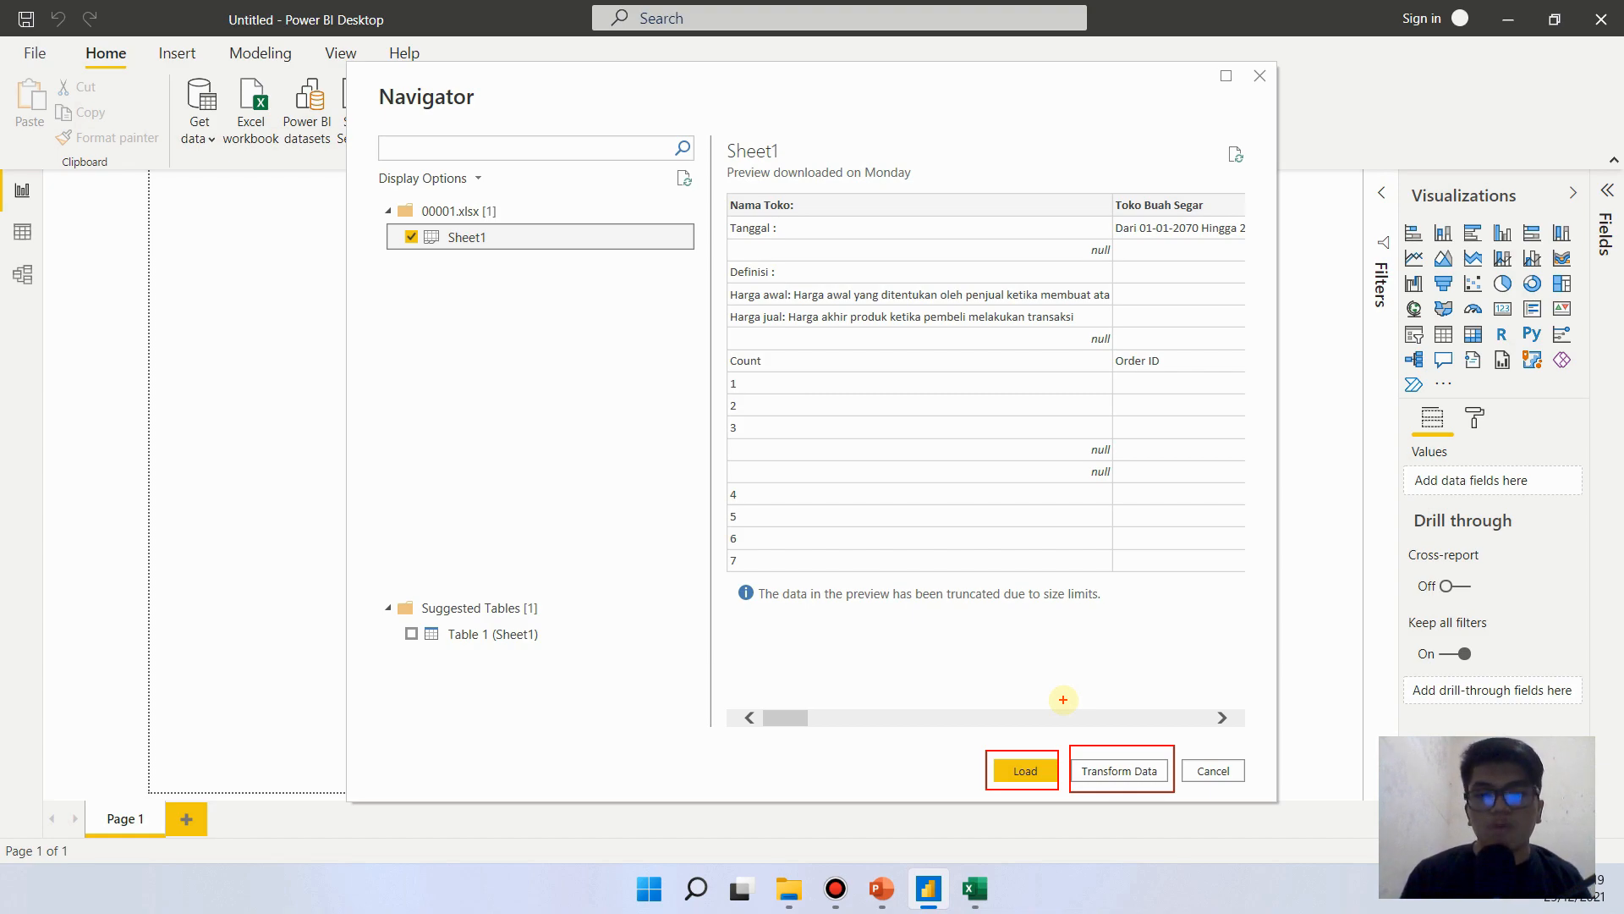
{"action": "key", "text": "Escape"}
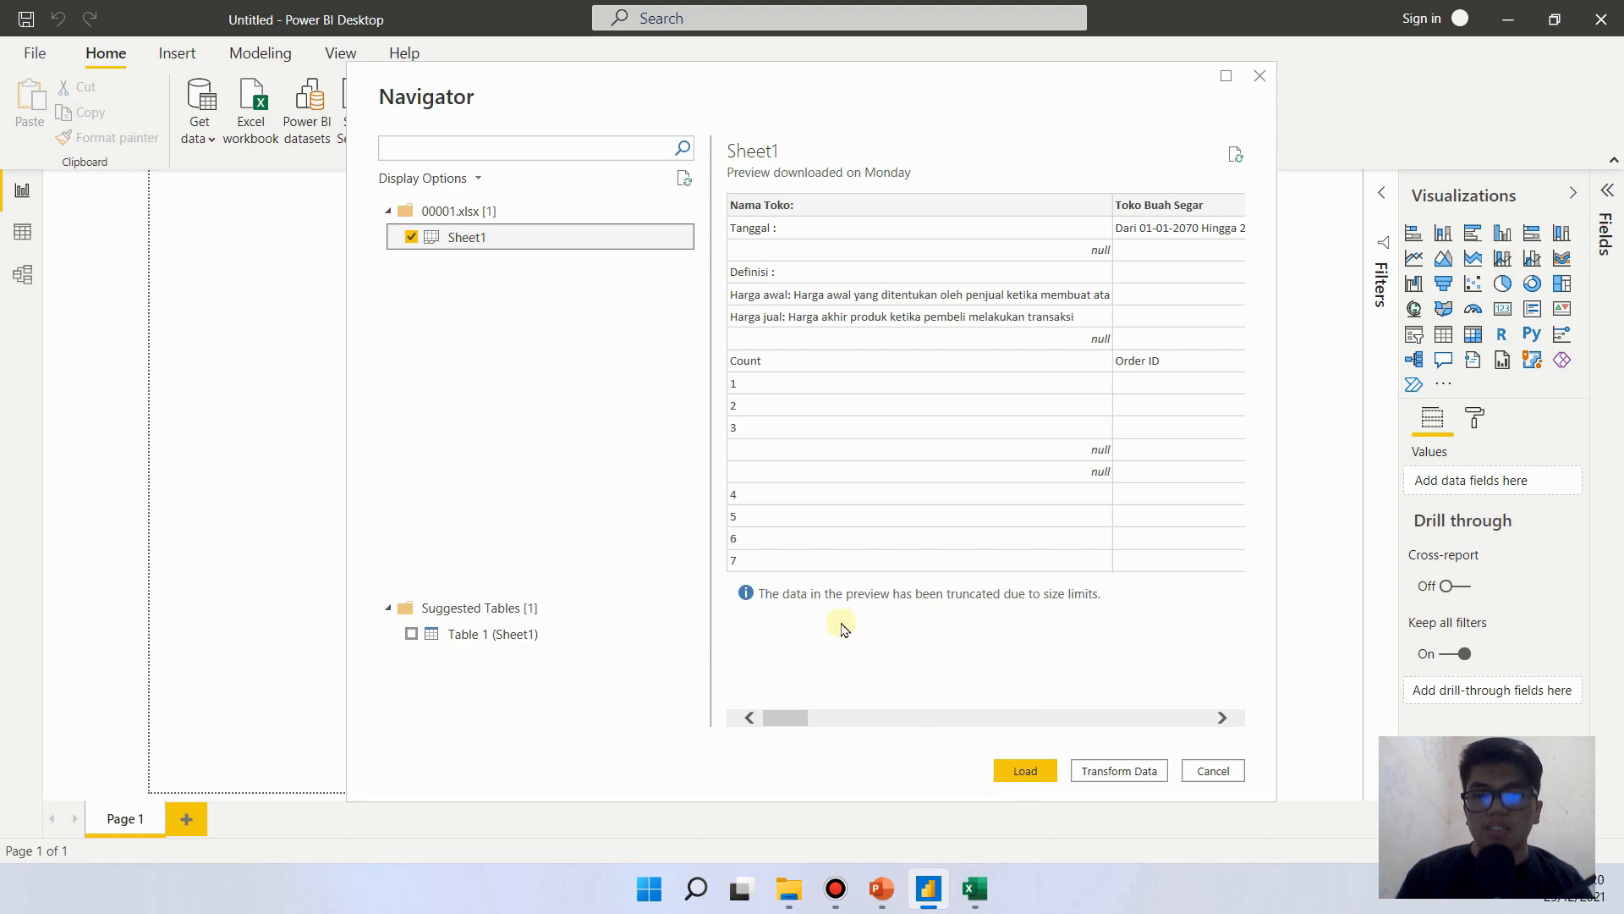
- Switch to the 00001 workbook in Excel and examine the column headings across row 8
{"action": "left_click", "coordinate": [970, 887]}
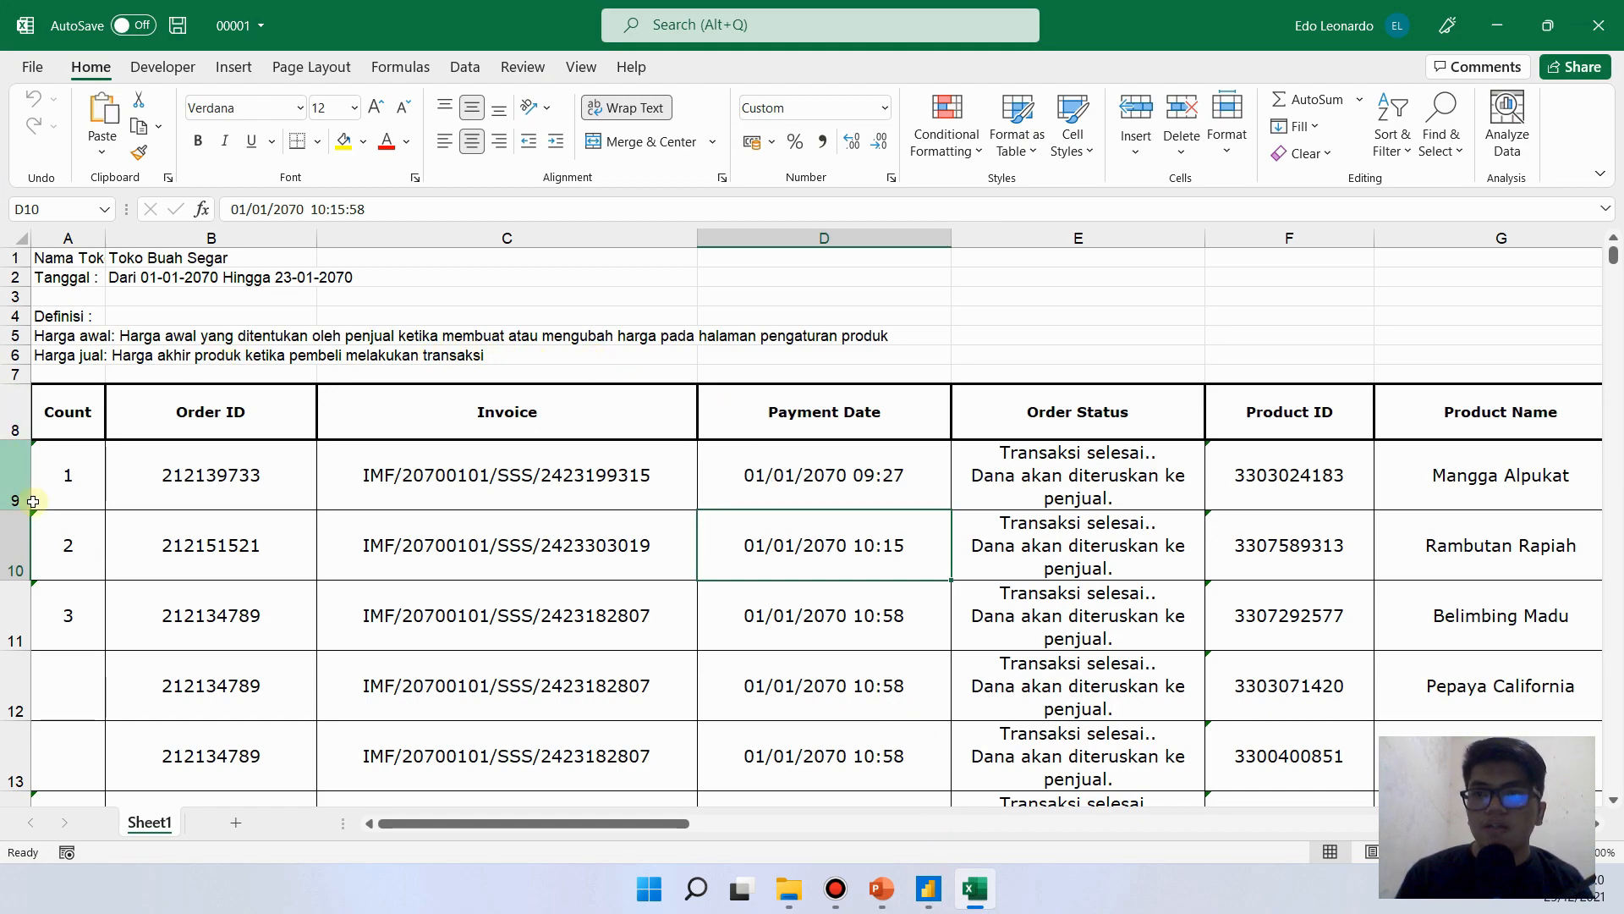
{"action": "left_click", "coordinate": [17, 414]}
{"action": "left_click", "coordinate": [498, 411]}
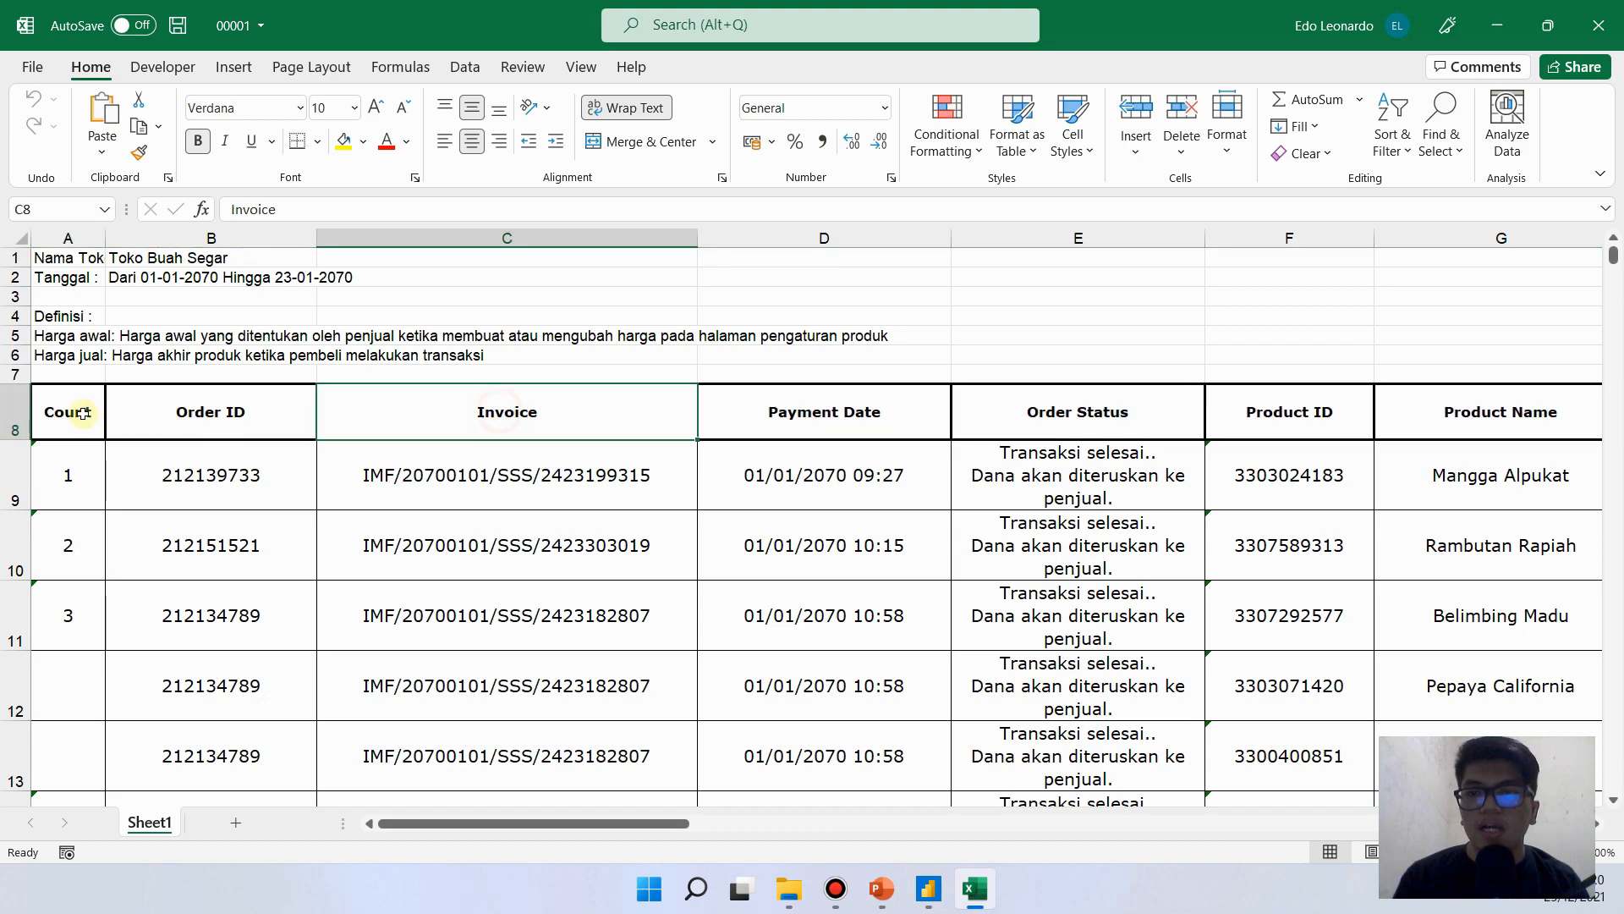
{"action": "left_click", "coordinate": [14, 412]}
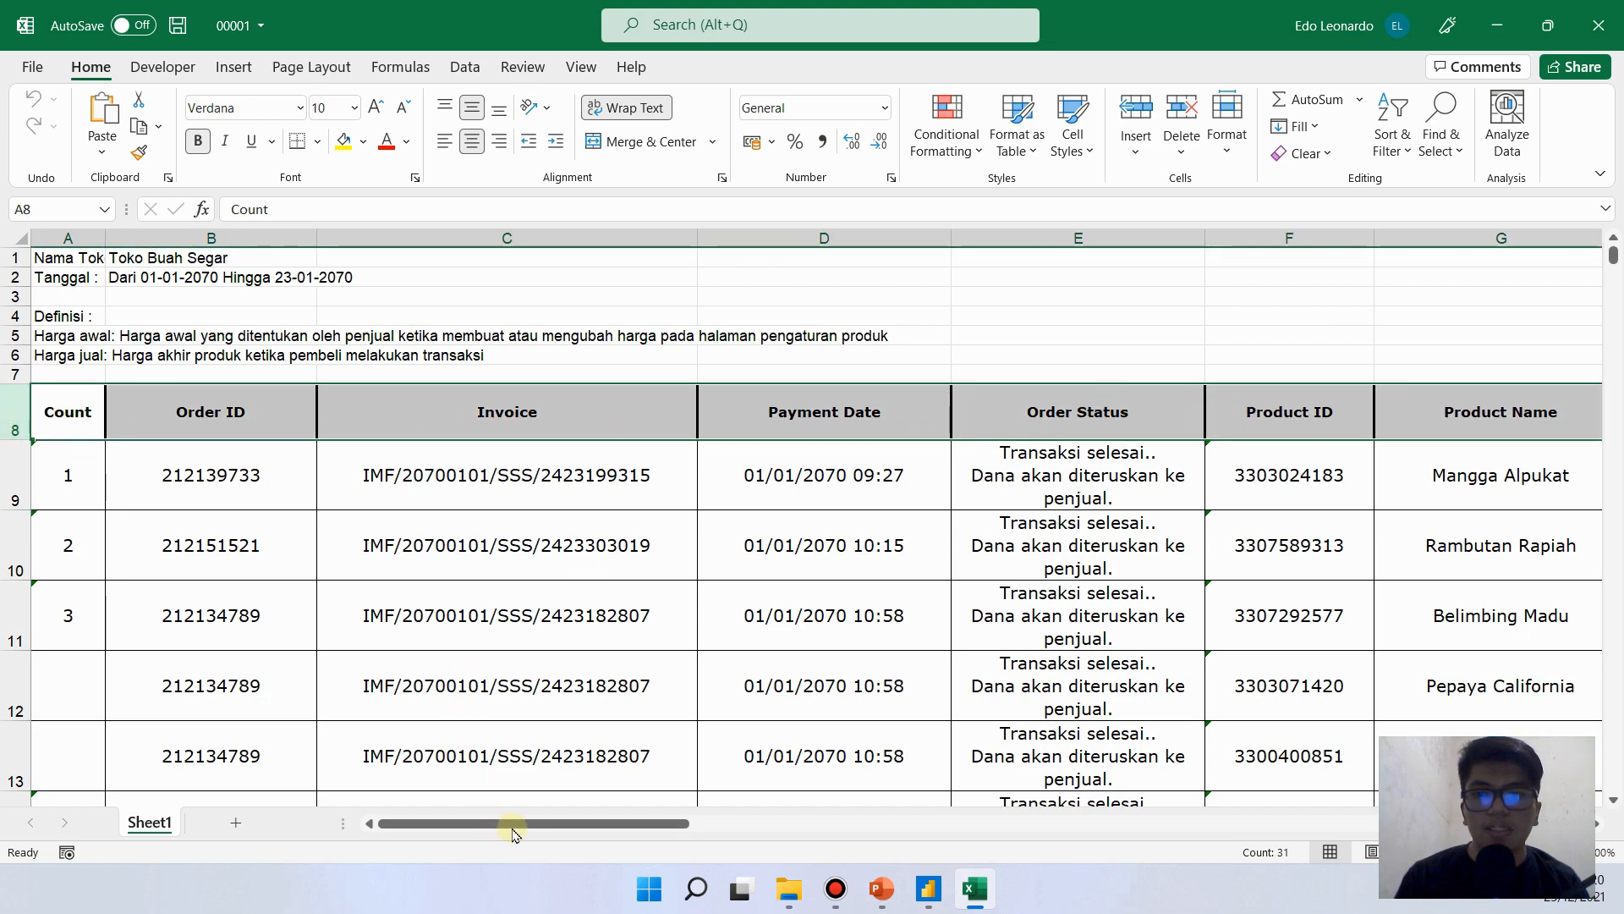
{"action": "left_click_drag", "start_coordinate": [670, 824], "coordinate": [181, 834]}
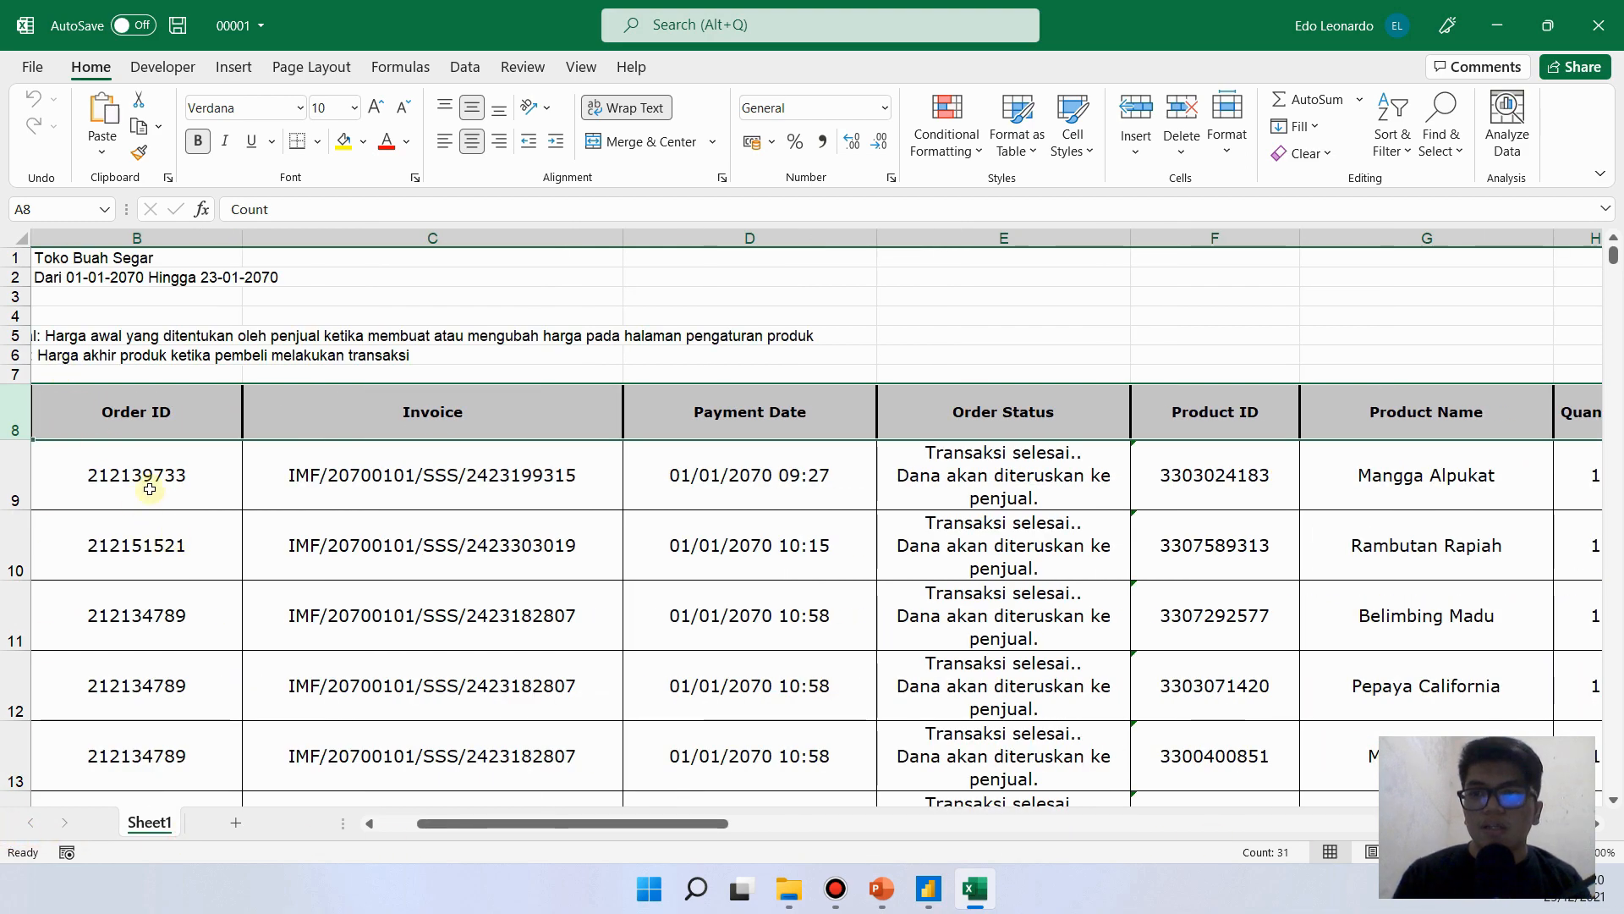
{"action": "left_click_drag", "start_coordinate": [573, 834], "coordinate": [109, 811]}
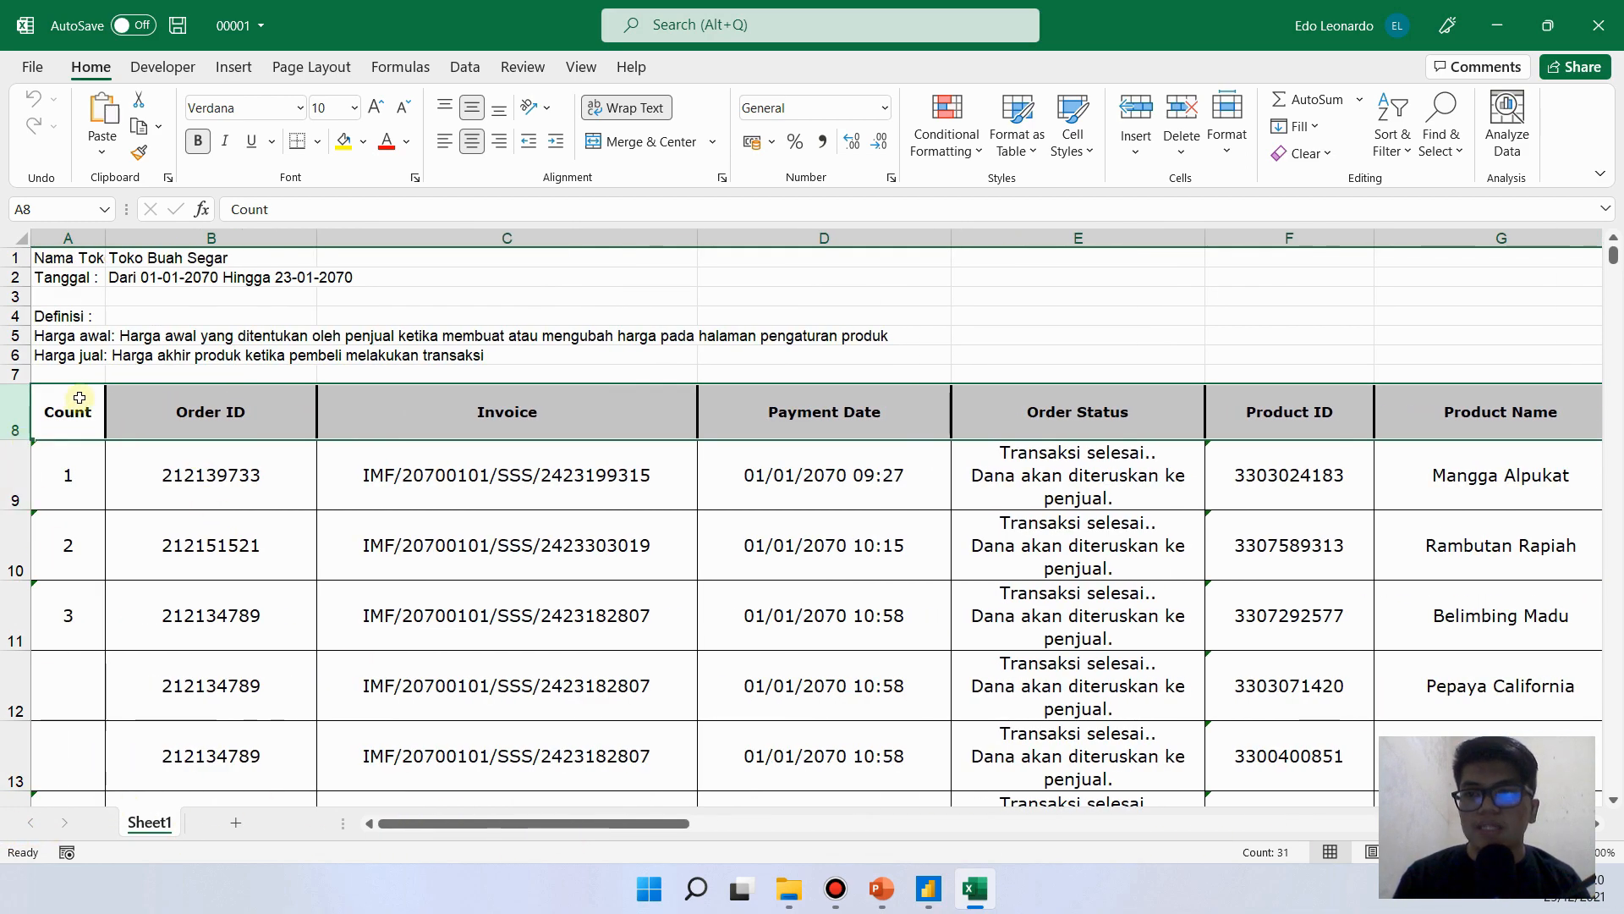
- Delete worksheet rows 1 to 7 above the column headings
{"action": "left_click_drag", "start_coordinate": [16, 374], "coordinate": [15, 257]}
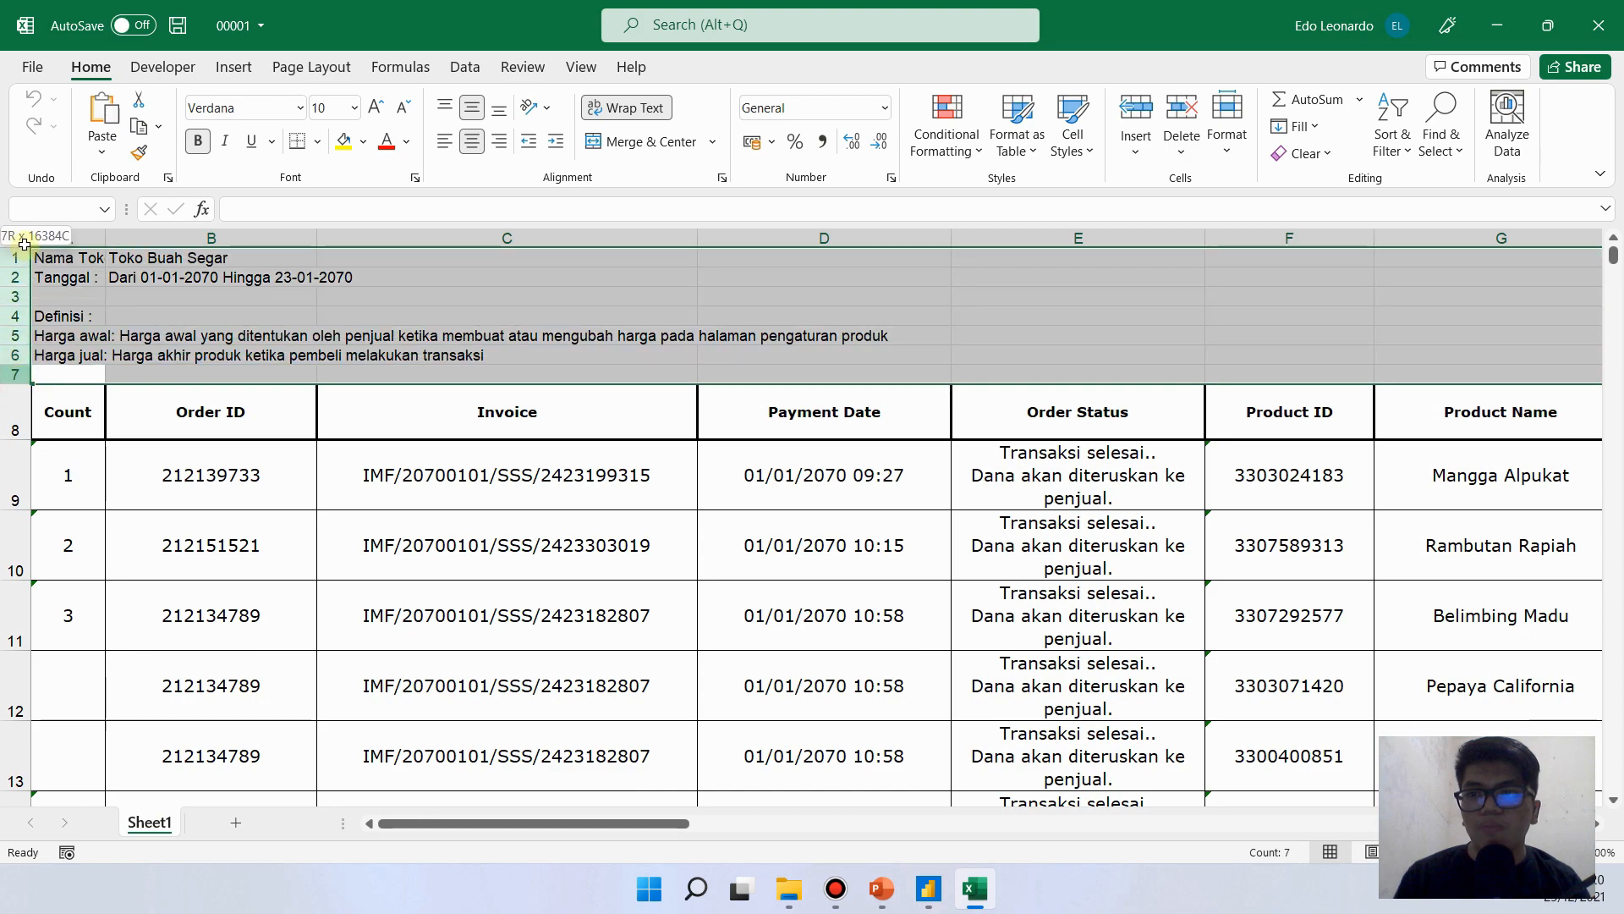
{"action": "right_click", "coordinate": [98, 312]}
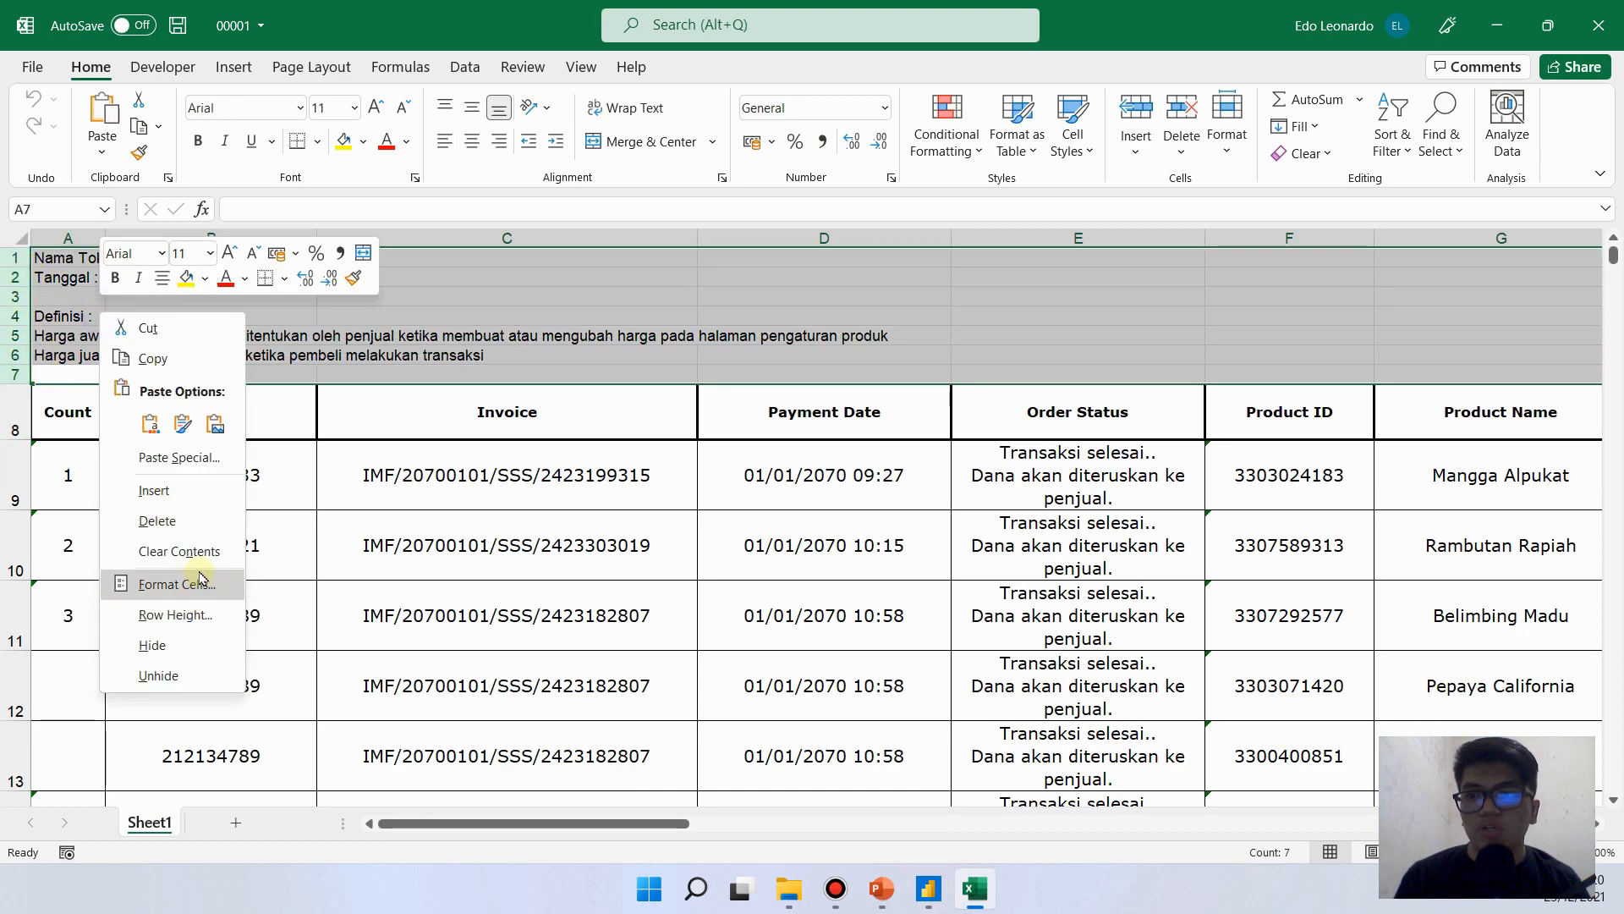
{"action": "left_click", "coordinate": [195, 518]}
{"action": "left_click", "coordinate": [35, 273]}
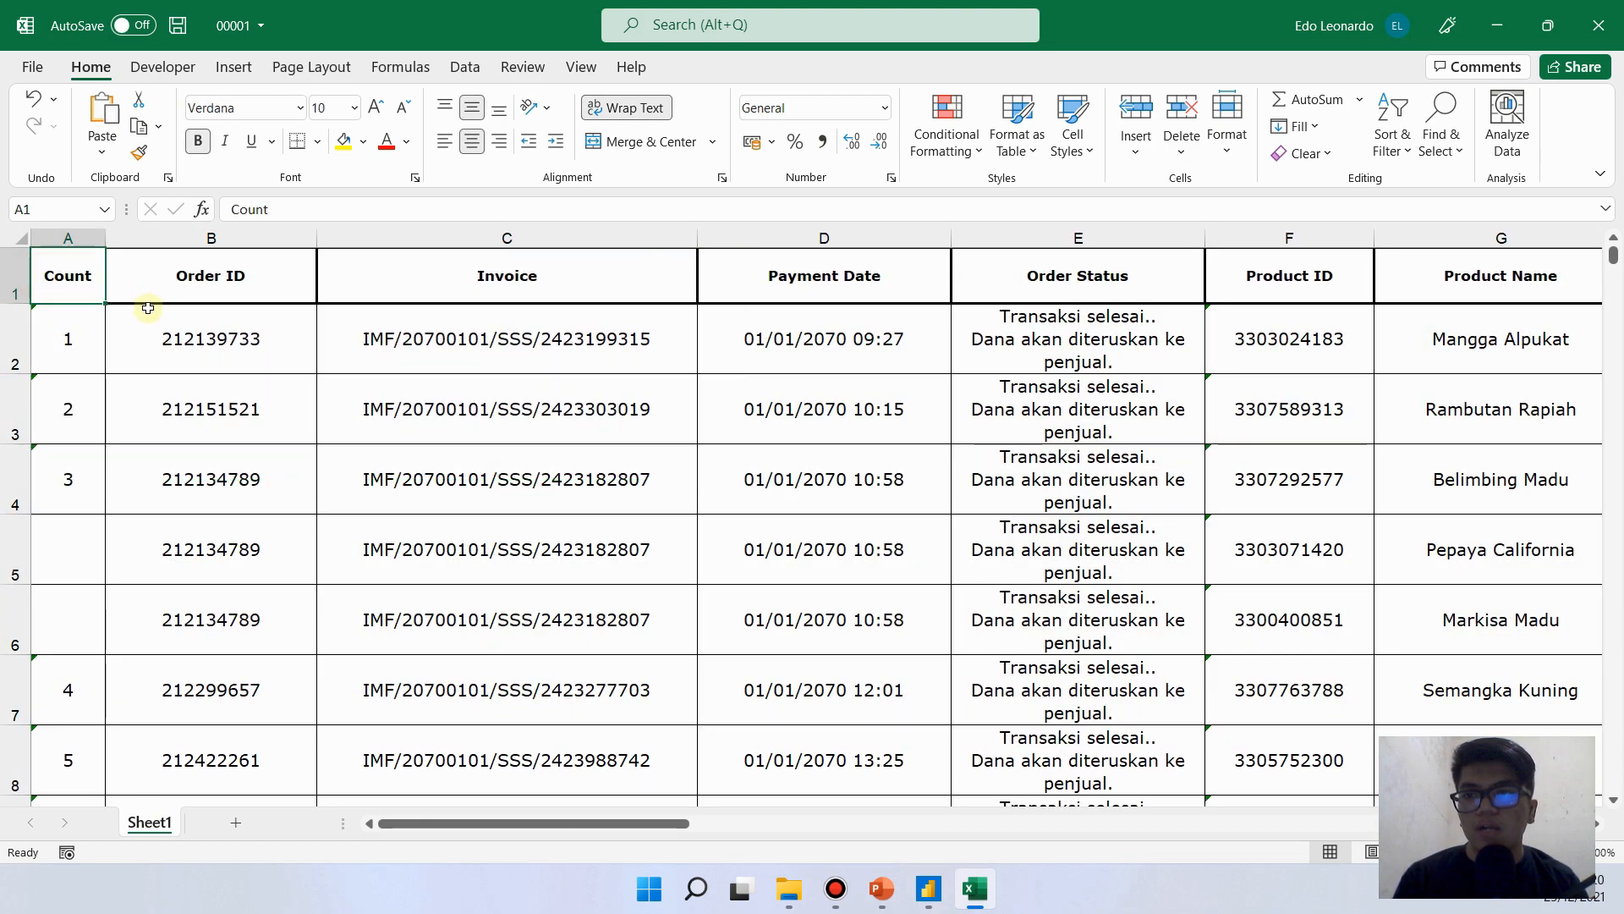
- Convert the full data range A1:AE443 into an Excel table with headers
{"action": "key", "text": "ctrl+shift+End"}
{"action": "left_click", "coordinate": [230, 67]}
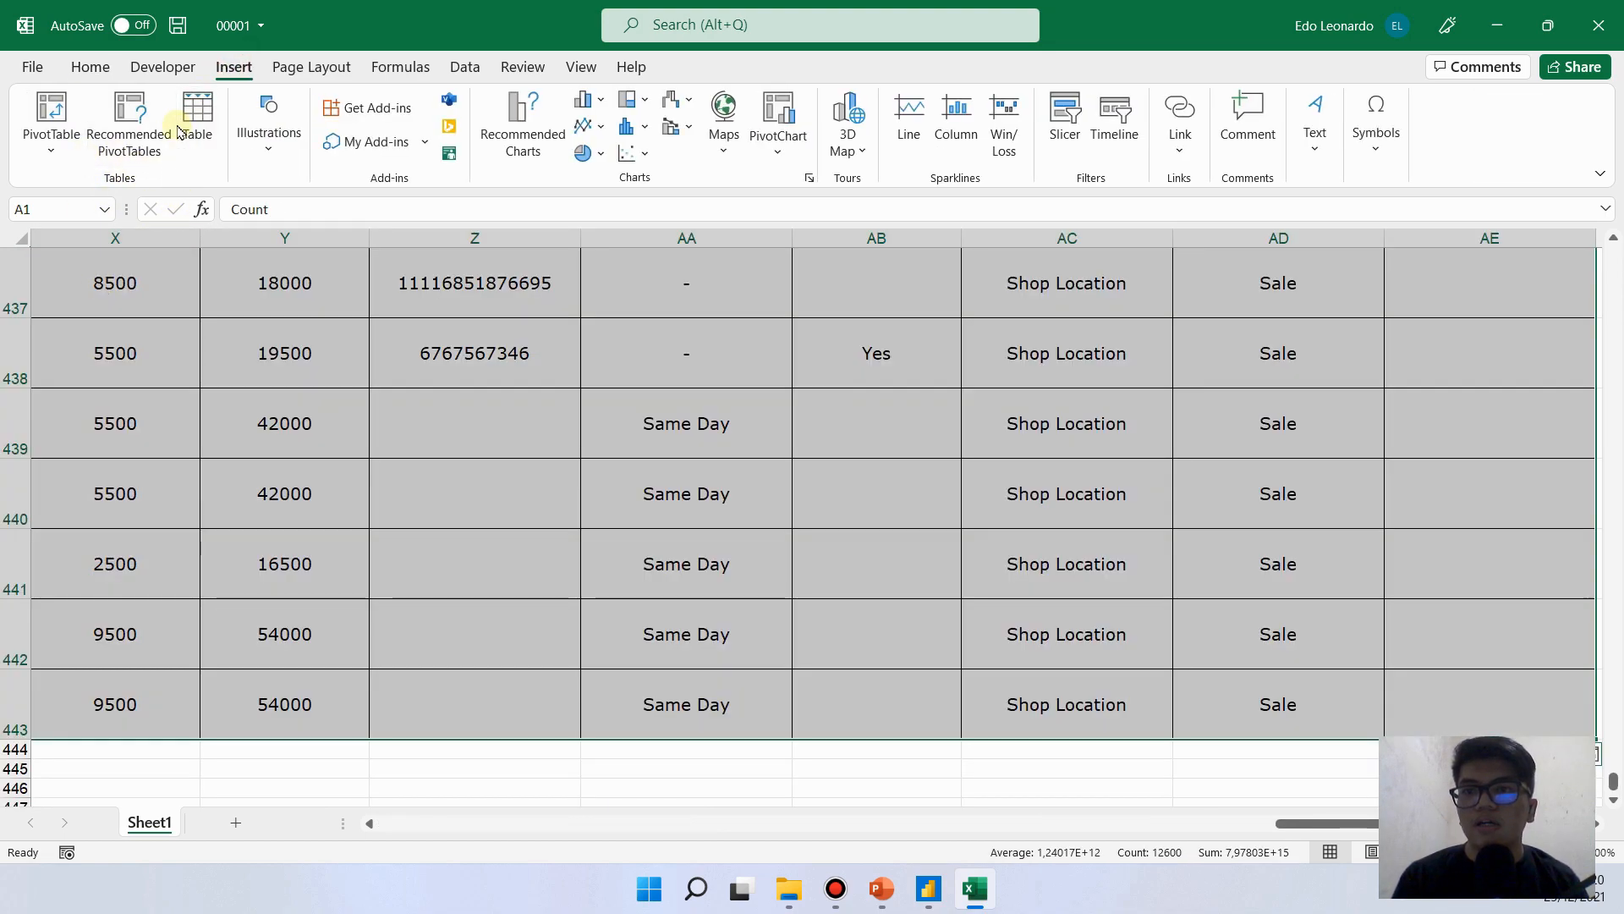
{"action": "left_click", "coordinate": [199, 139]}
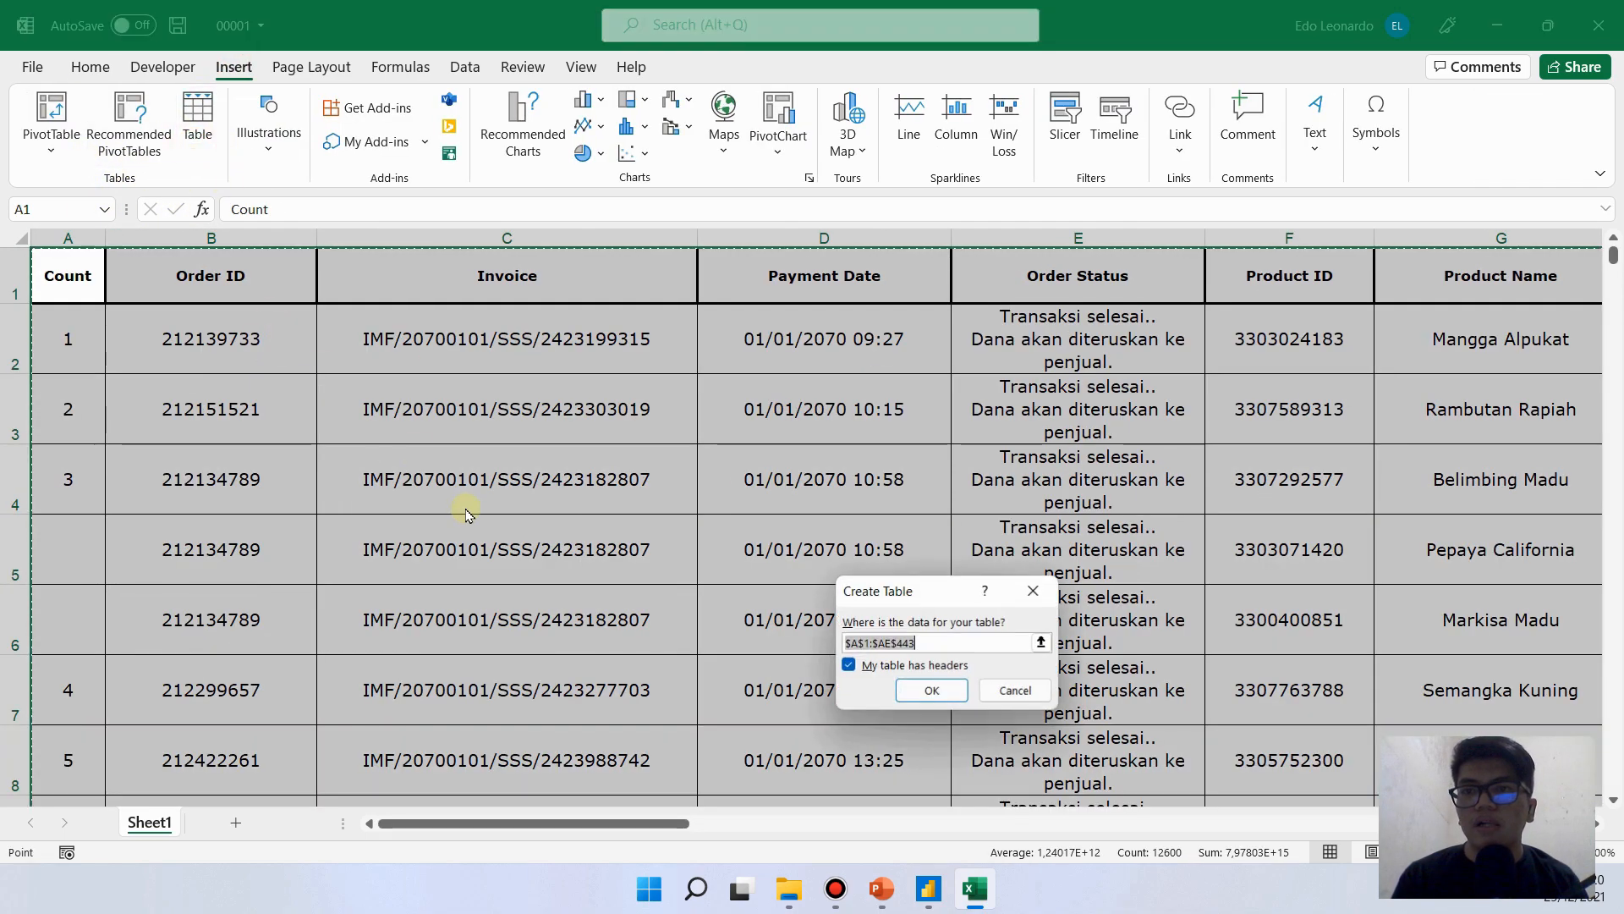
{"action": "left_click", "coordinate": [931, 690]}
{"action": "left_click", "coordinate": [399, 355]}
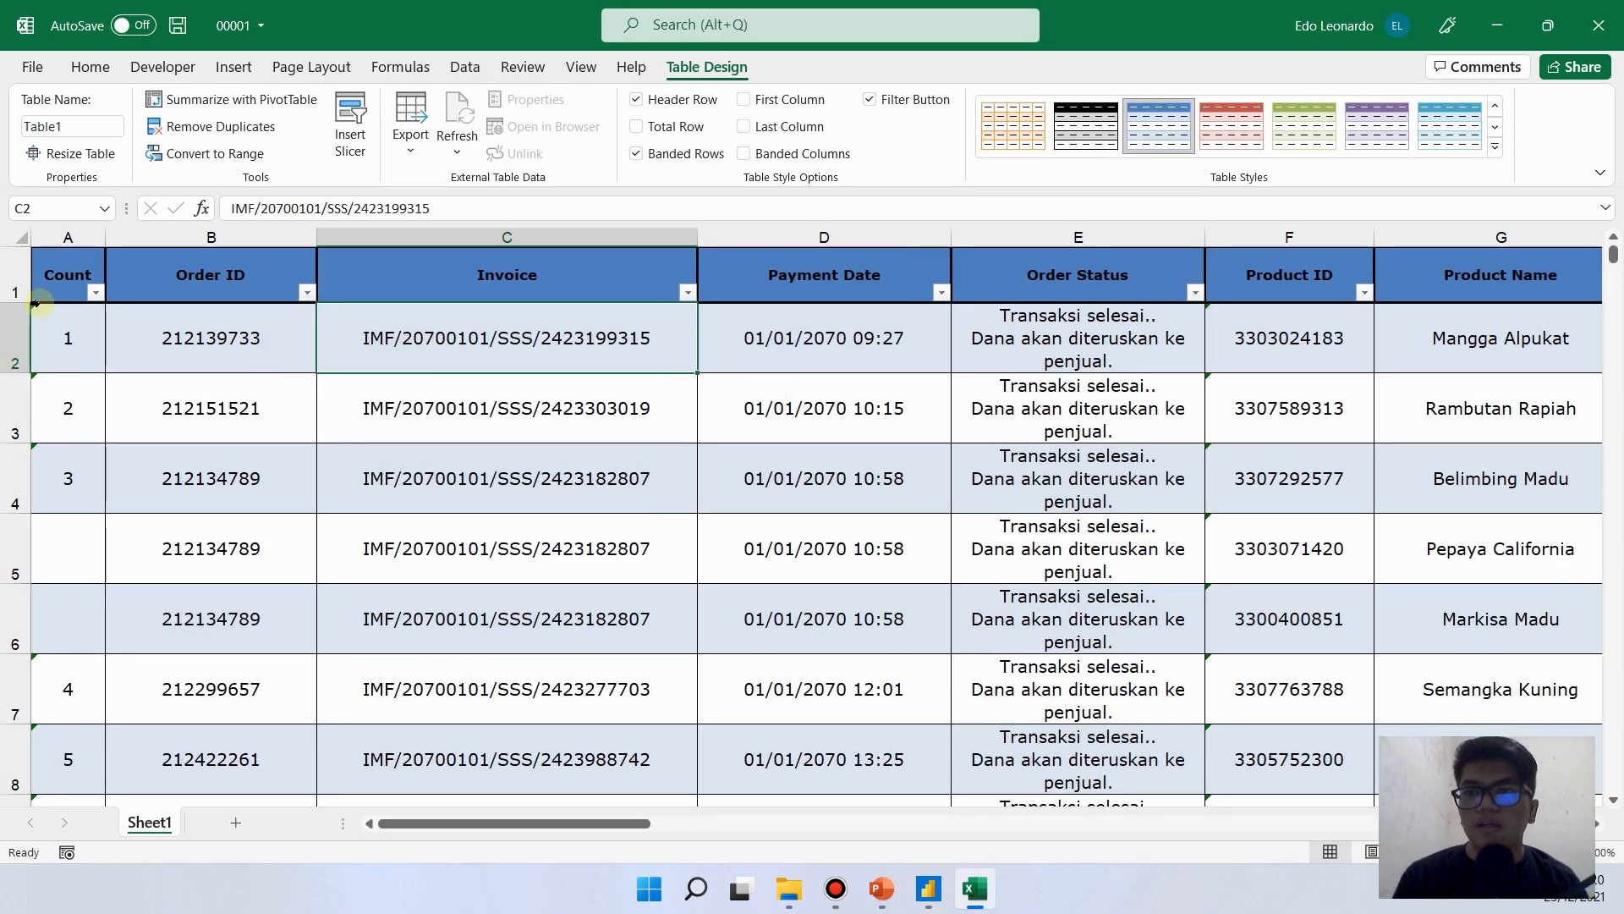
{"action": "left_click_drag", "start_coordinate": [74, 282], "coordinate": [1599, 188]}
{"action": "left_click_drag", "start_coordinate": [749, 314], "coordinate": [84, 266]}
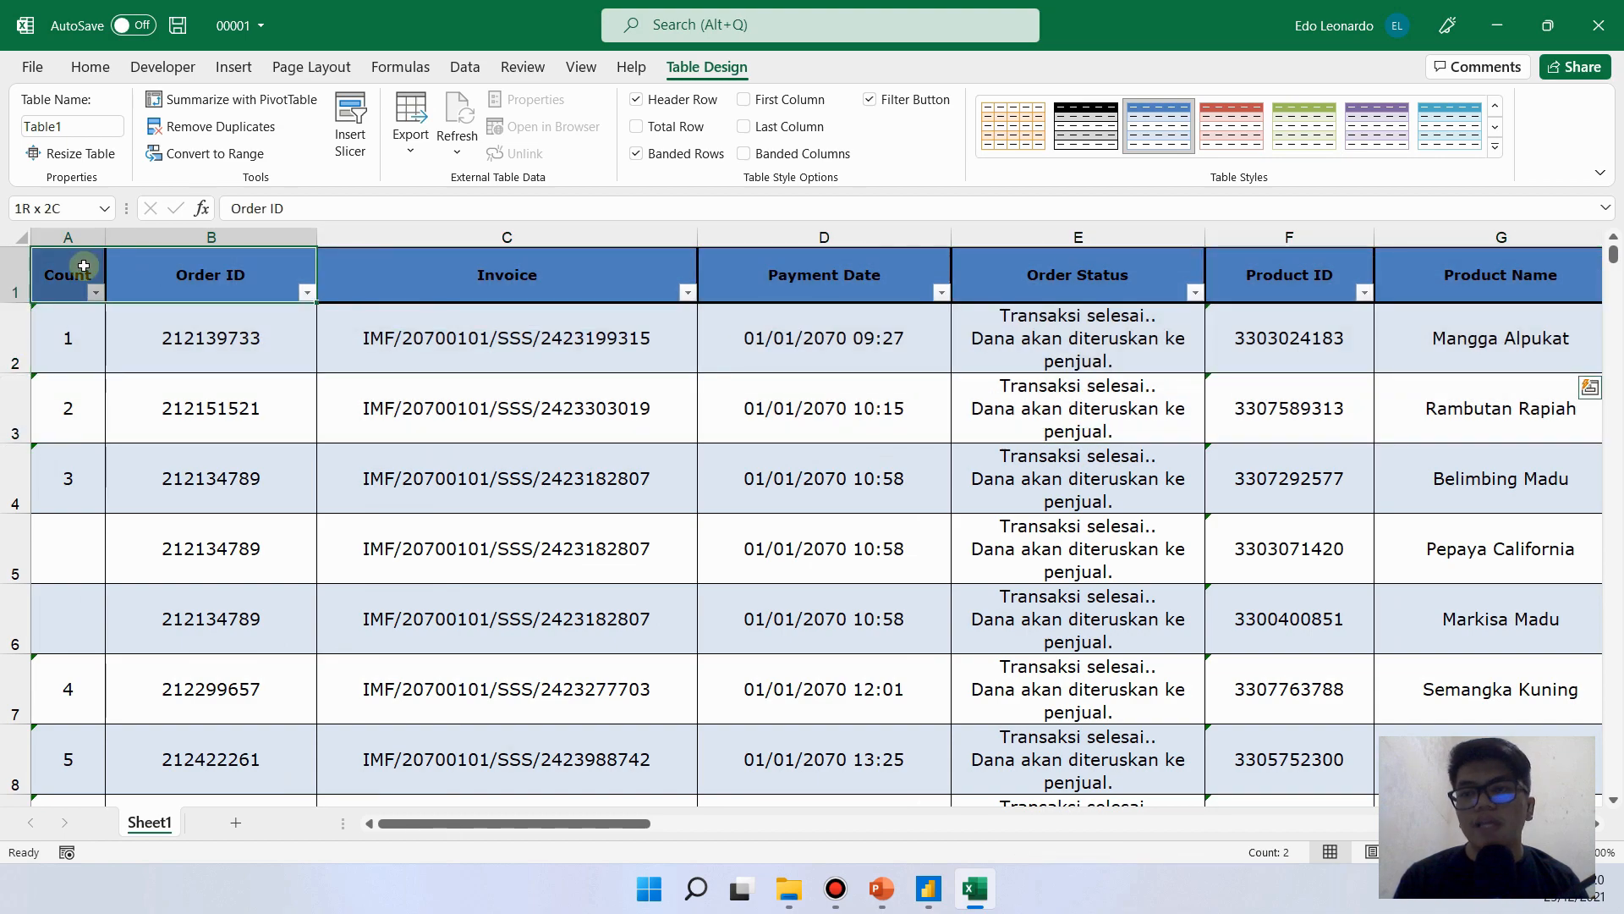
{"action": "left_click", "coordinate": [245, 280]}
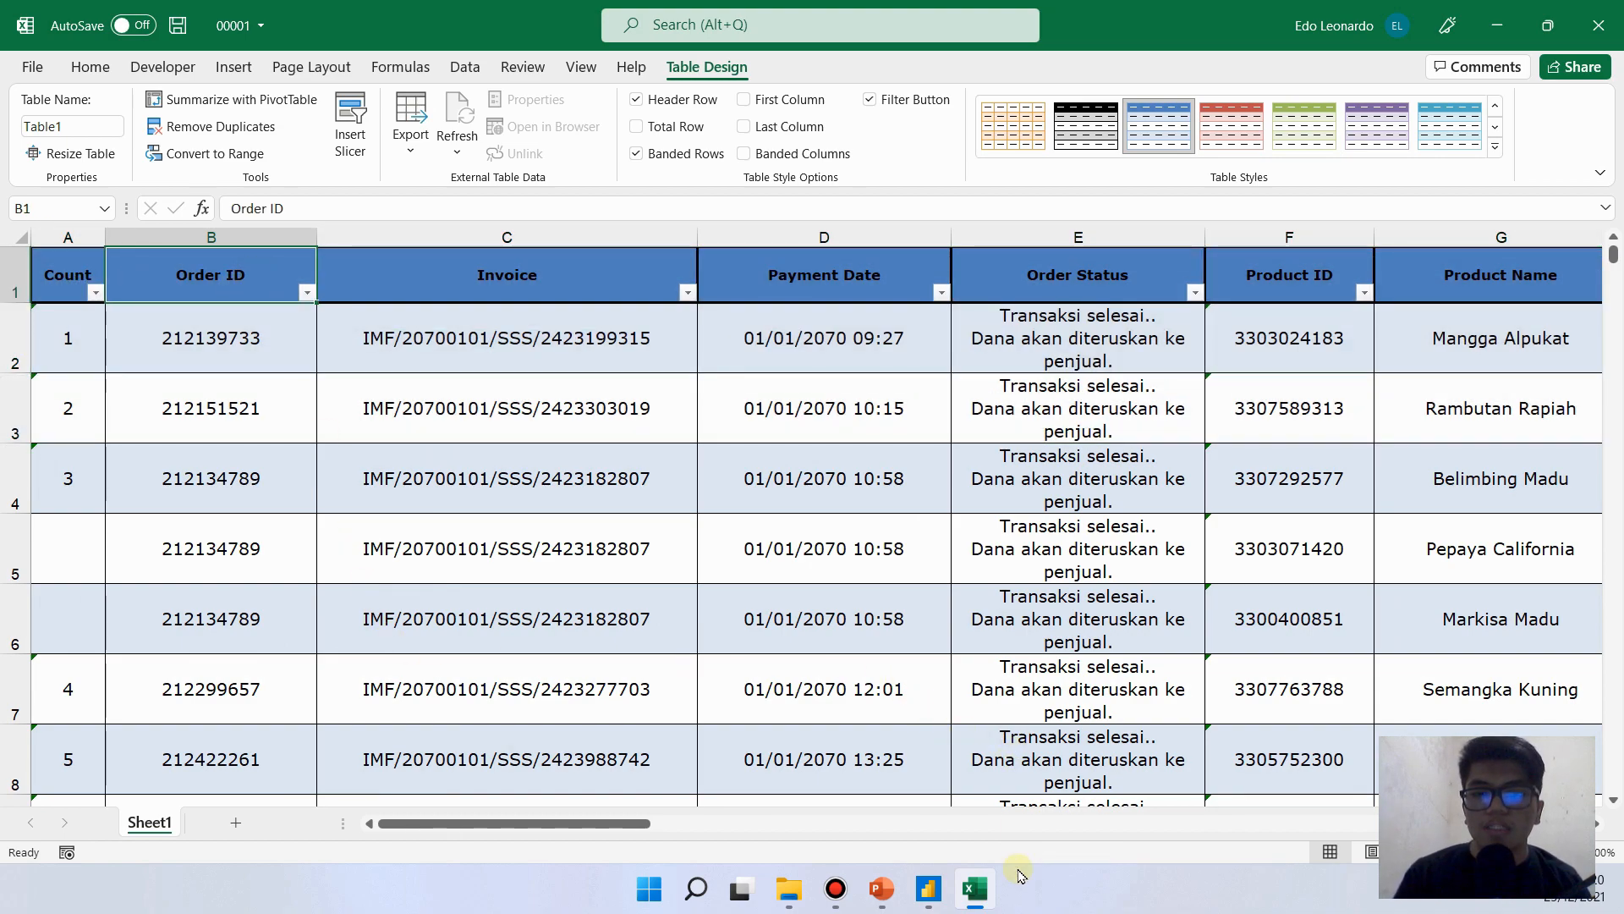
- Switch back to Power BI, open Sheet1 for transformation in Power Query Editor and refresh its preview
{"action": "left_click", "coordinate": [929, 888]}
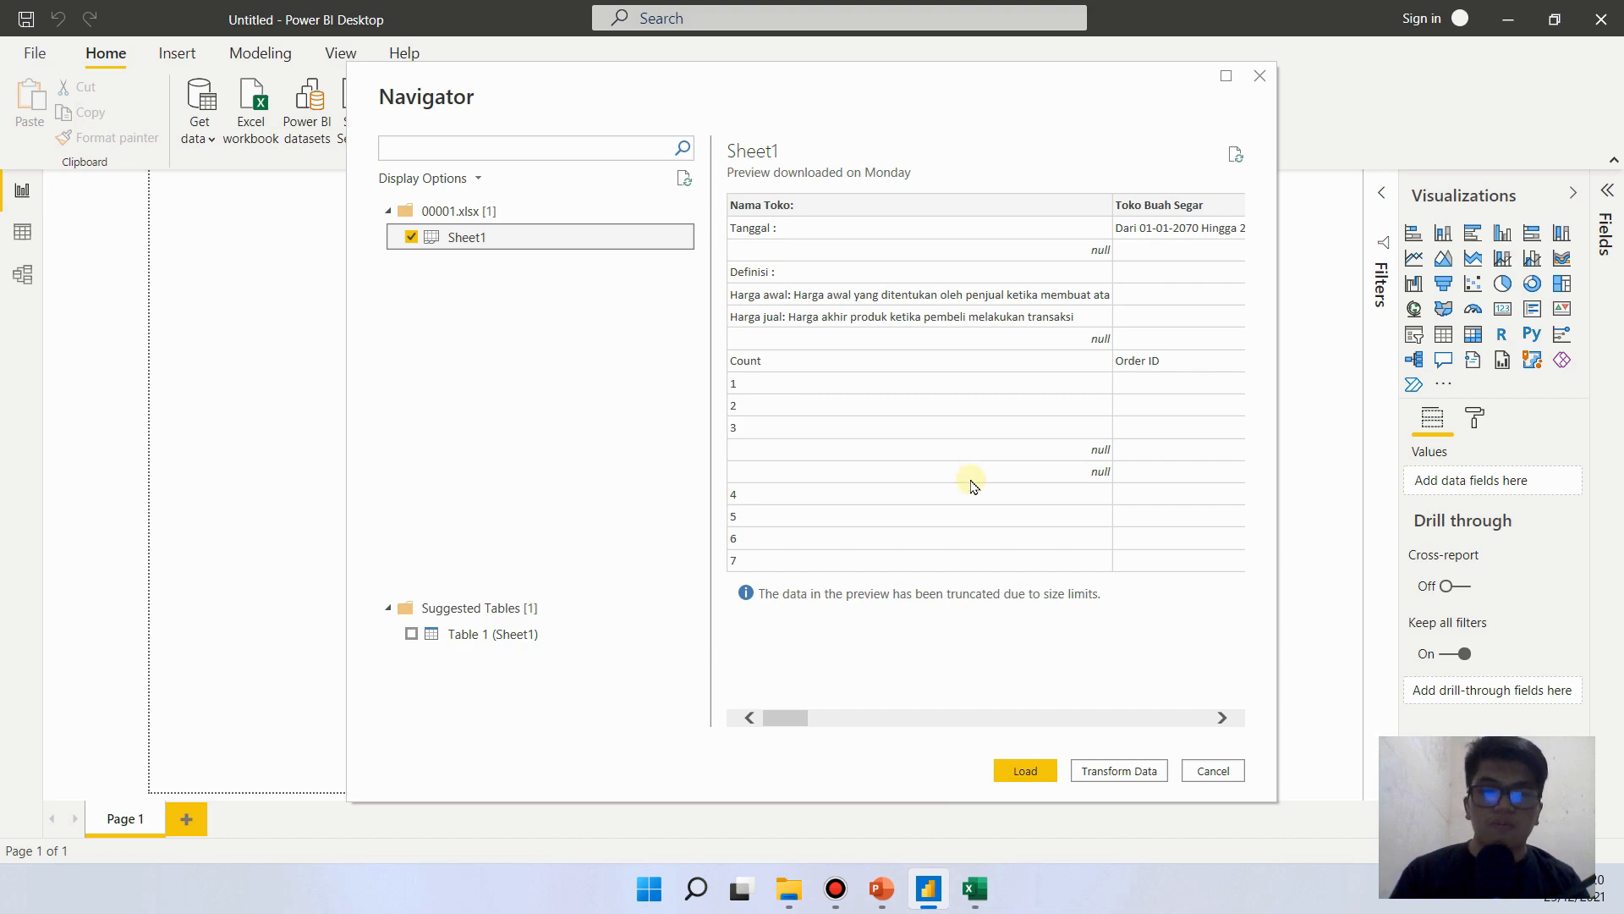
{"action": "left_click", "coordinate": [1138, 774]}
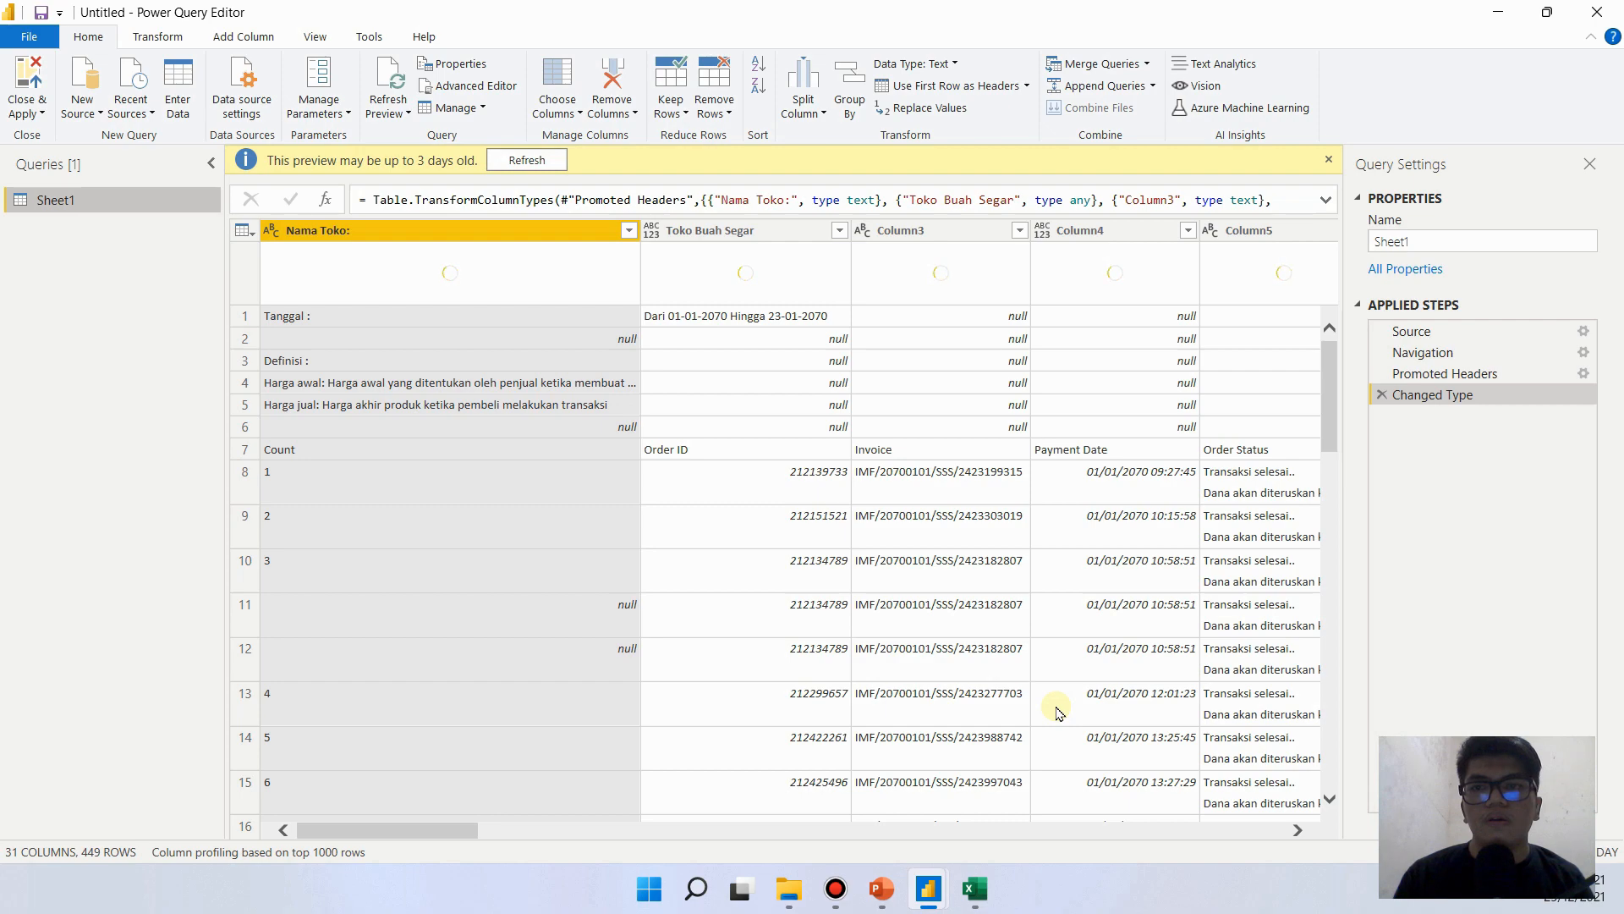
{"action": "left_click", "coordinate": [528, 161]}
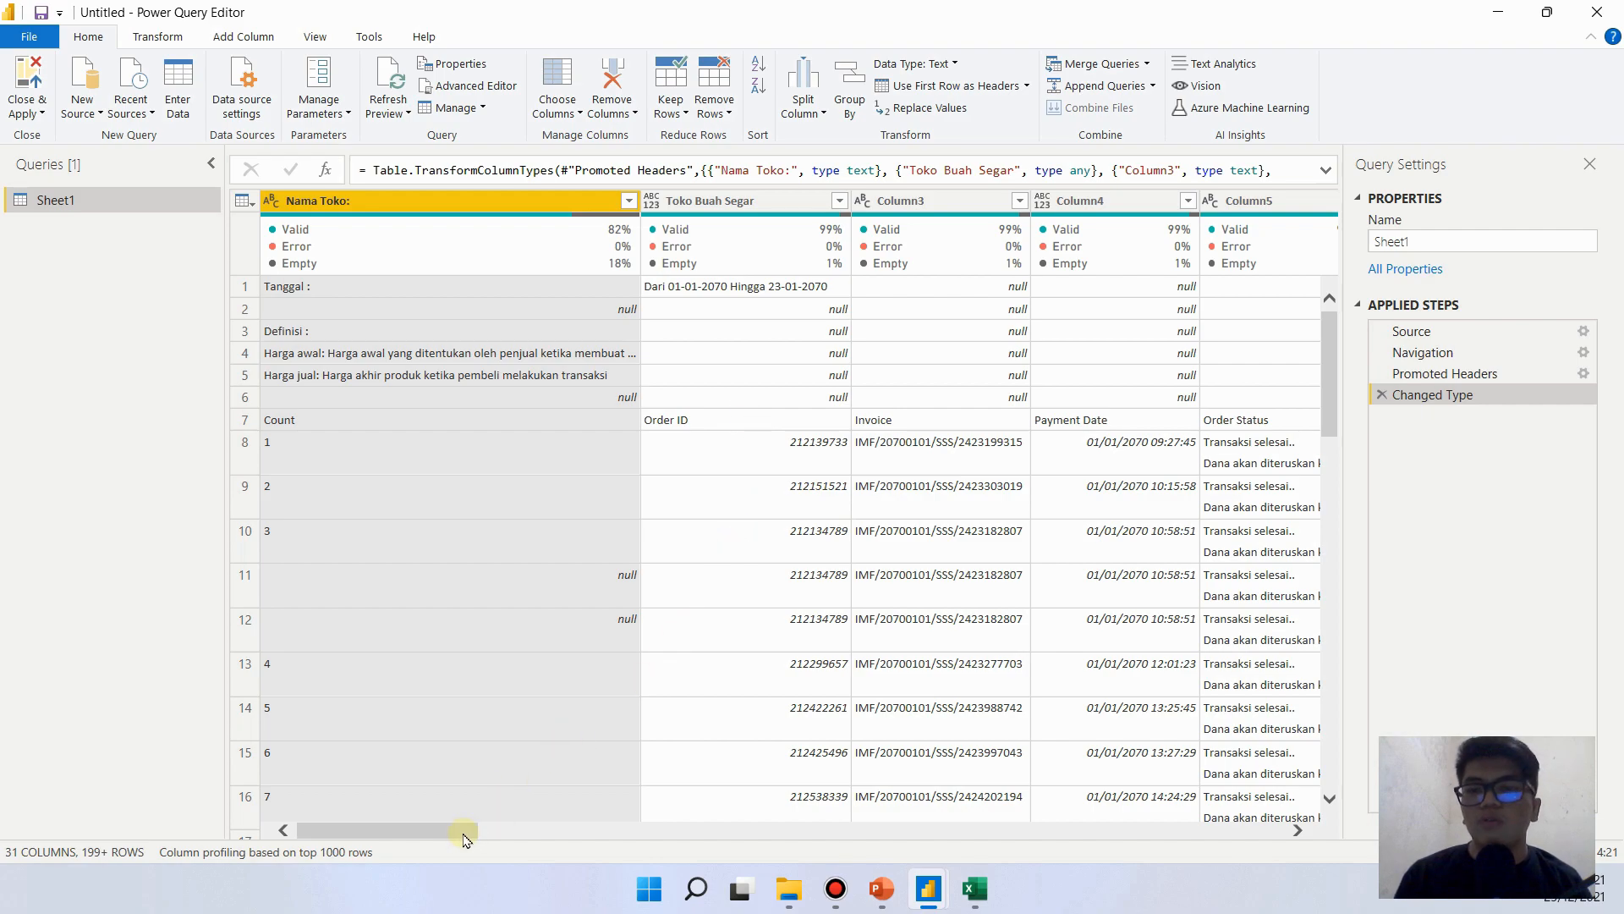
{"action": "left_click_drag", "start_coordinate": [462, 838], "coordinate": [308, 810]}
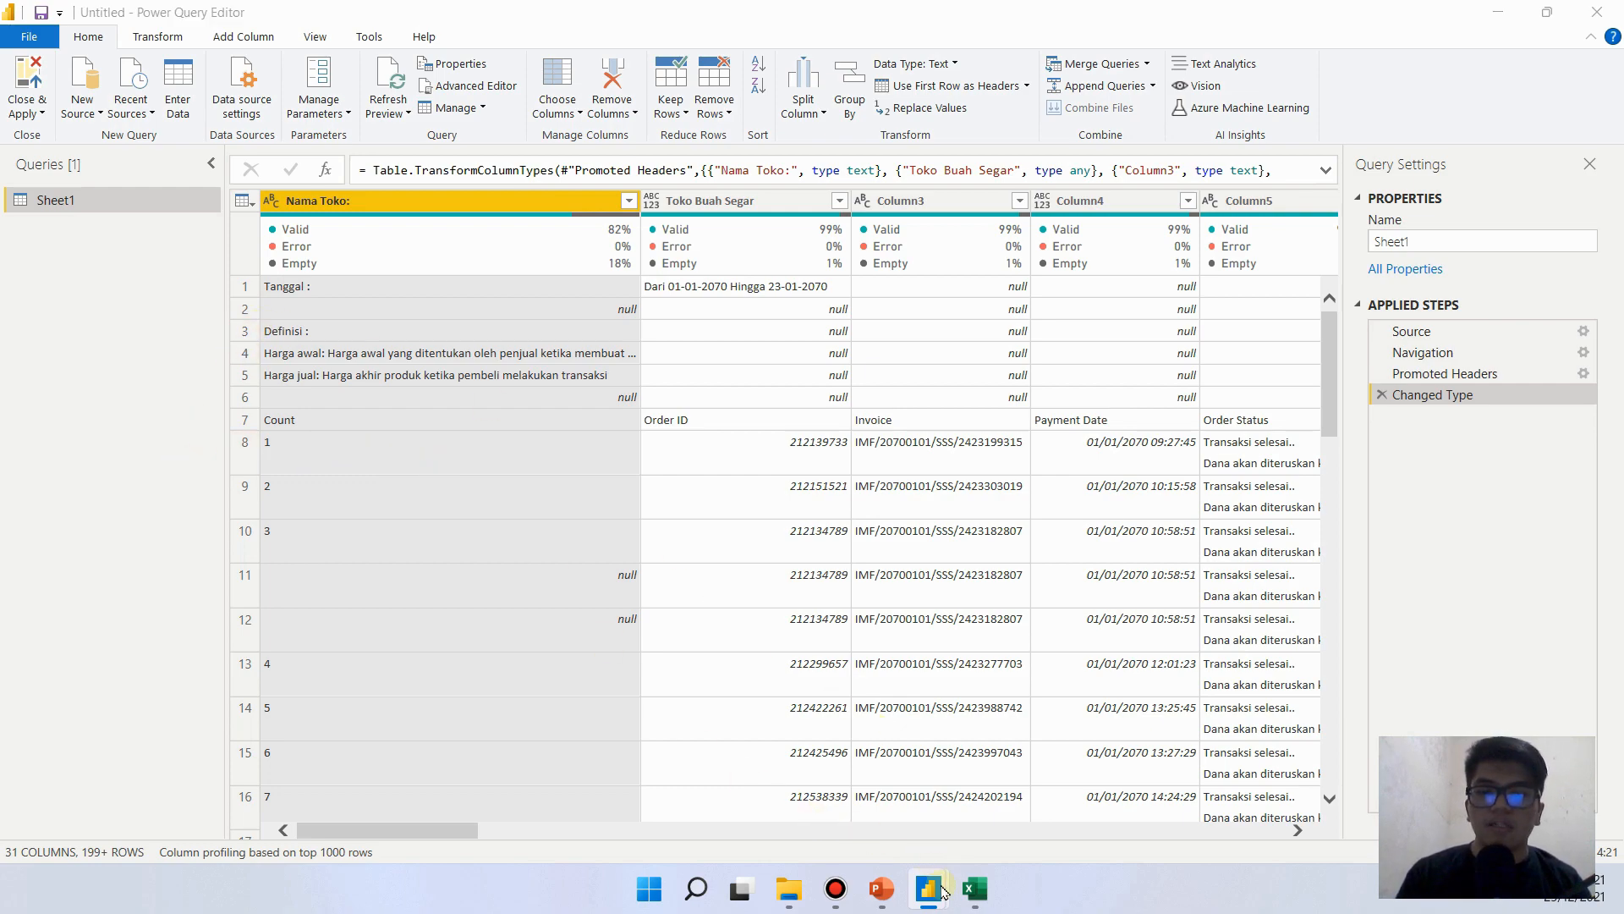
- Compare the rows above the column headings in the Sheet1 query with the Excel table
{"action": "left_click", "coordinate": [975, 889]}
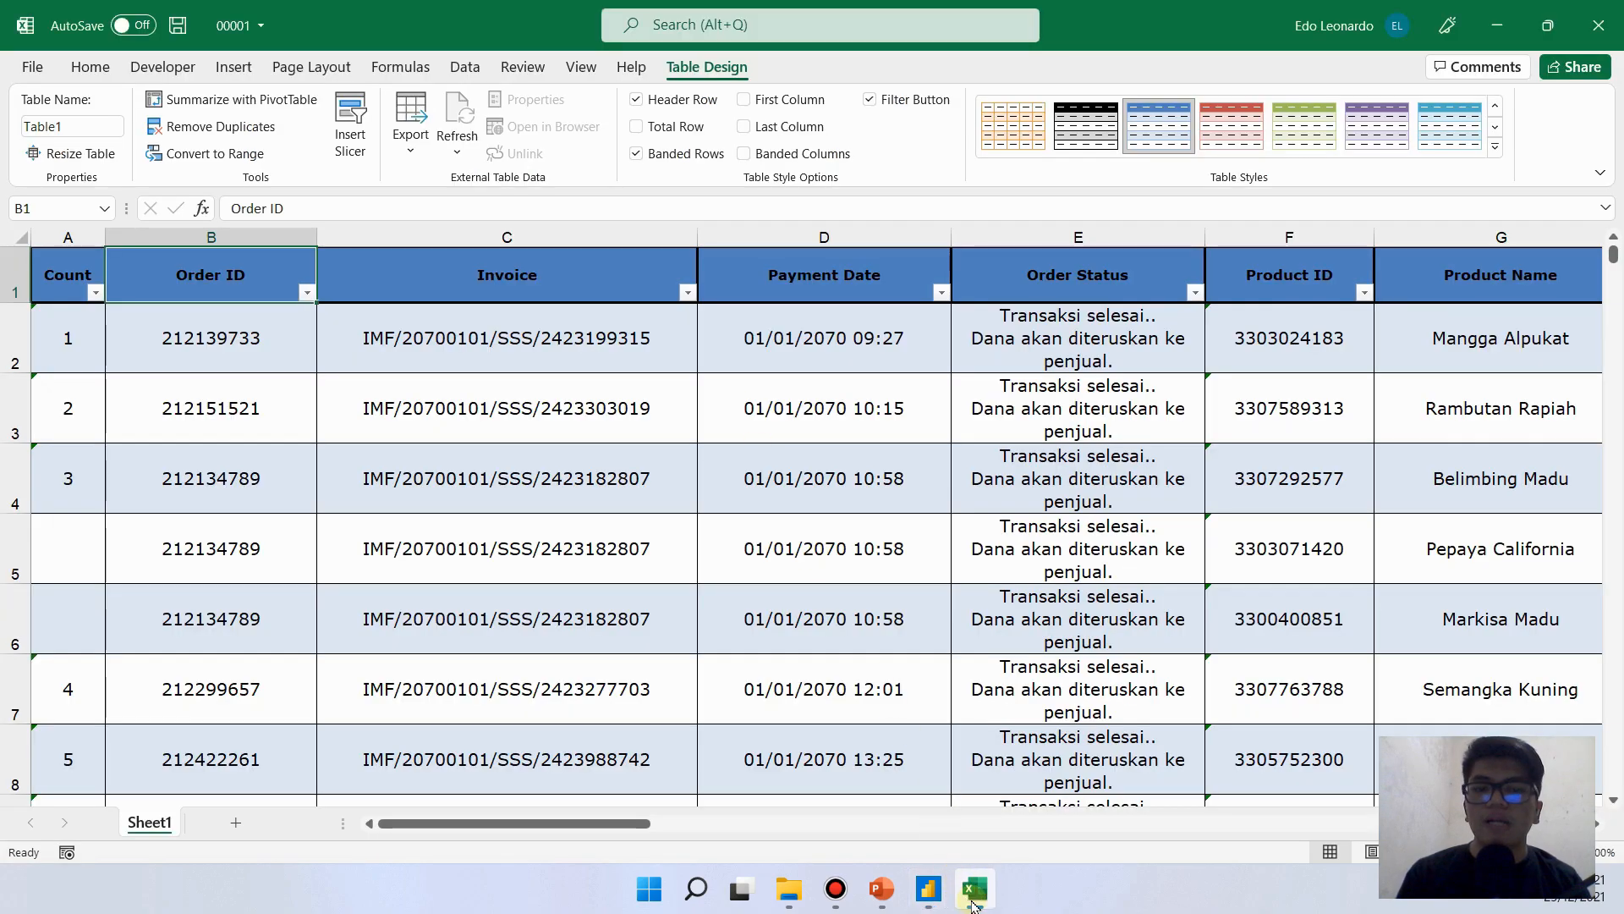
{"action": "left_click", "coordinate": [975, 888]}
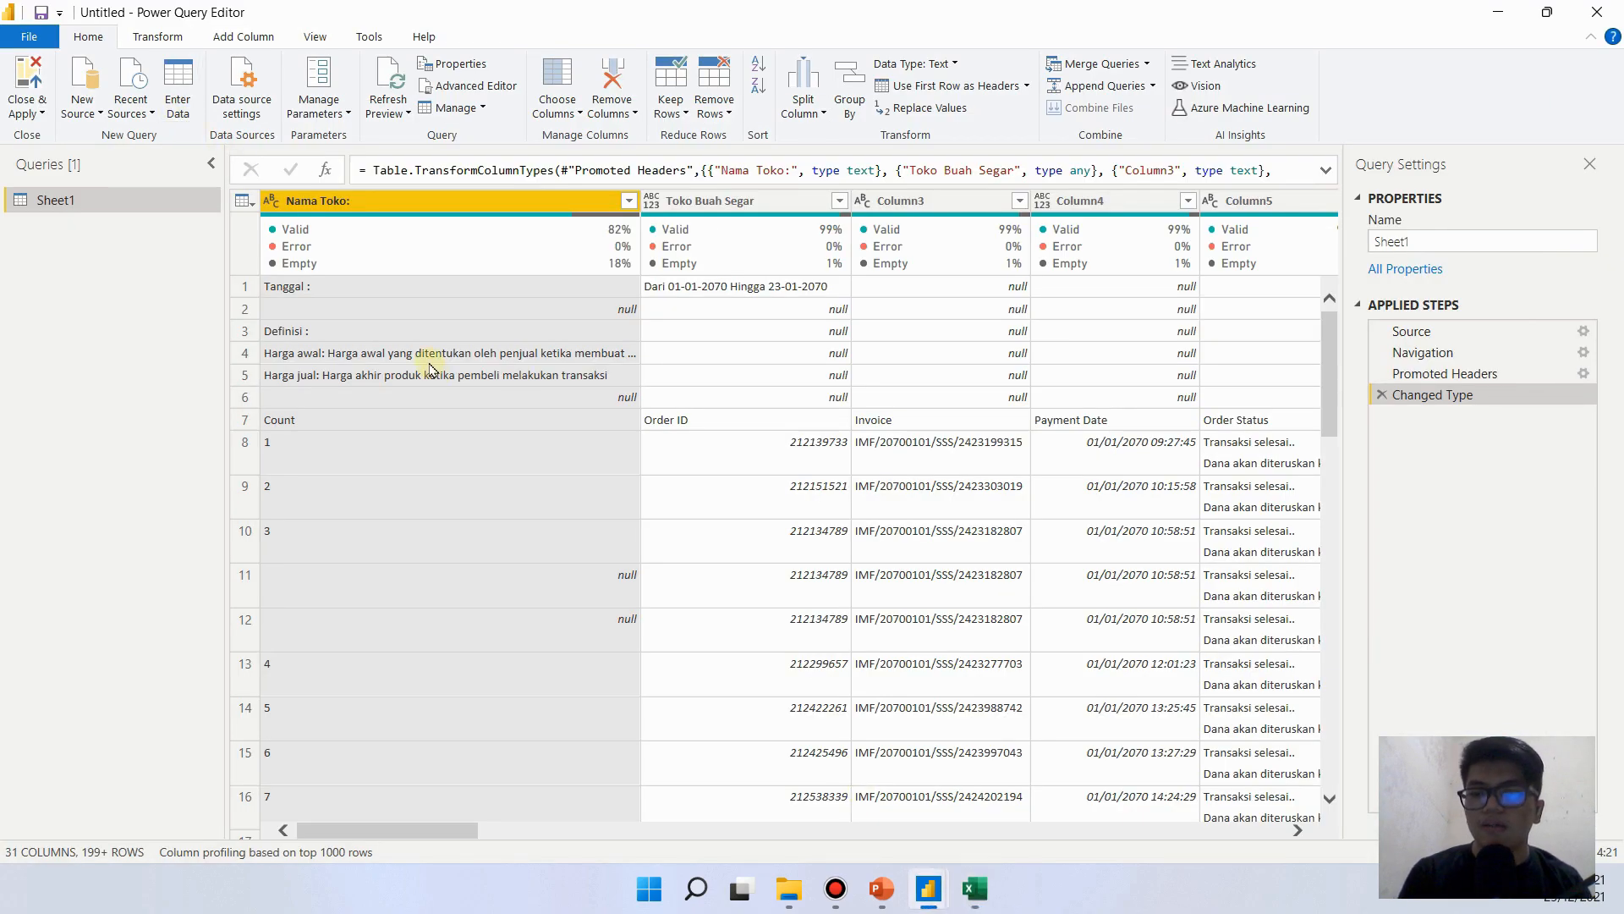
{"action": "mouse_move", "coordinate": [235, 286]}
{"action": "left_mouse_down"}
{"action": "mouse_move", "coordinate": [222, 415]}
{"action": "mouse_move", "coordinate": [203, 297]}
{"action": "left_mouse_up"}
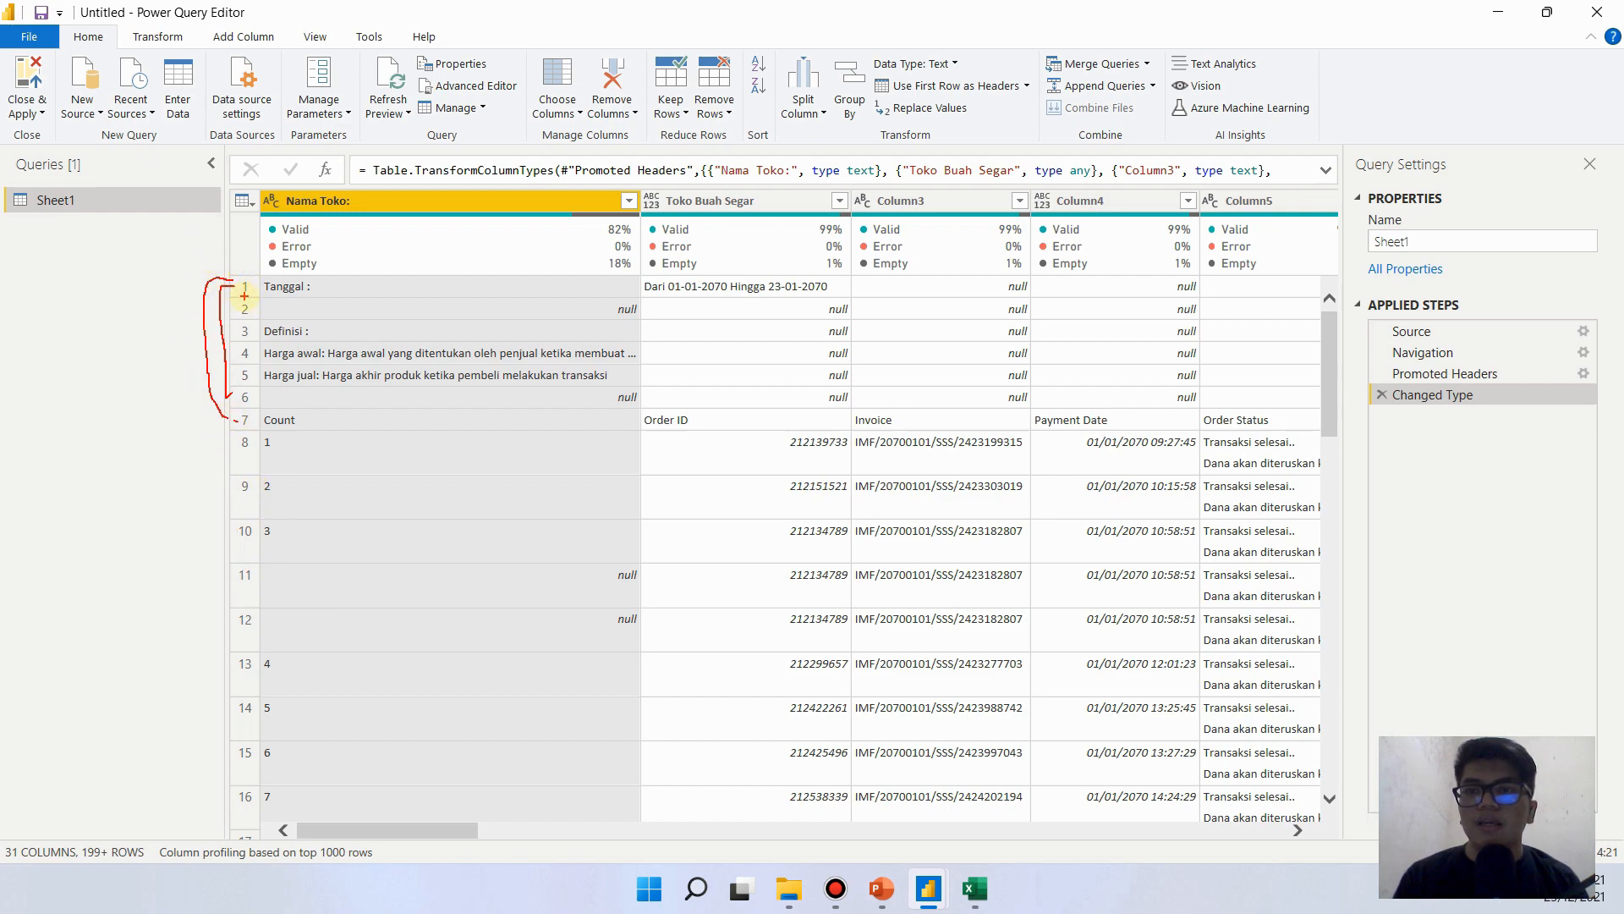
{"action": "mouse_move", "coordinate": [235, 287]}
{"action": "left_mouse_down"}
{"action": "mouse_move", "coordinate": [217, 227]}
{"action": "mouse_move", "coordinate": [251, 215]}
{"action": "left_mouse_up"}
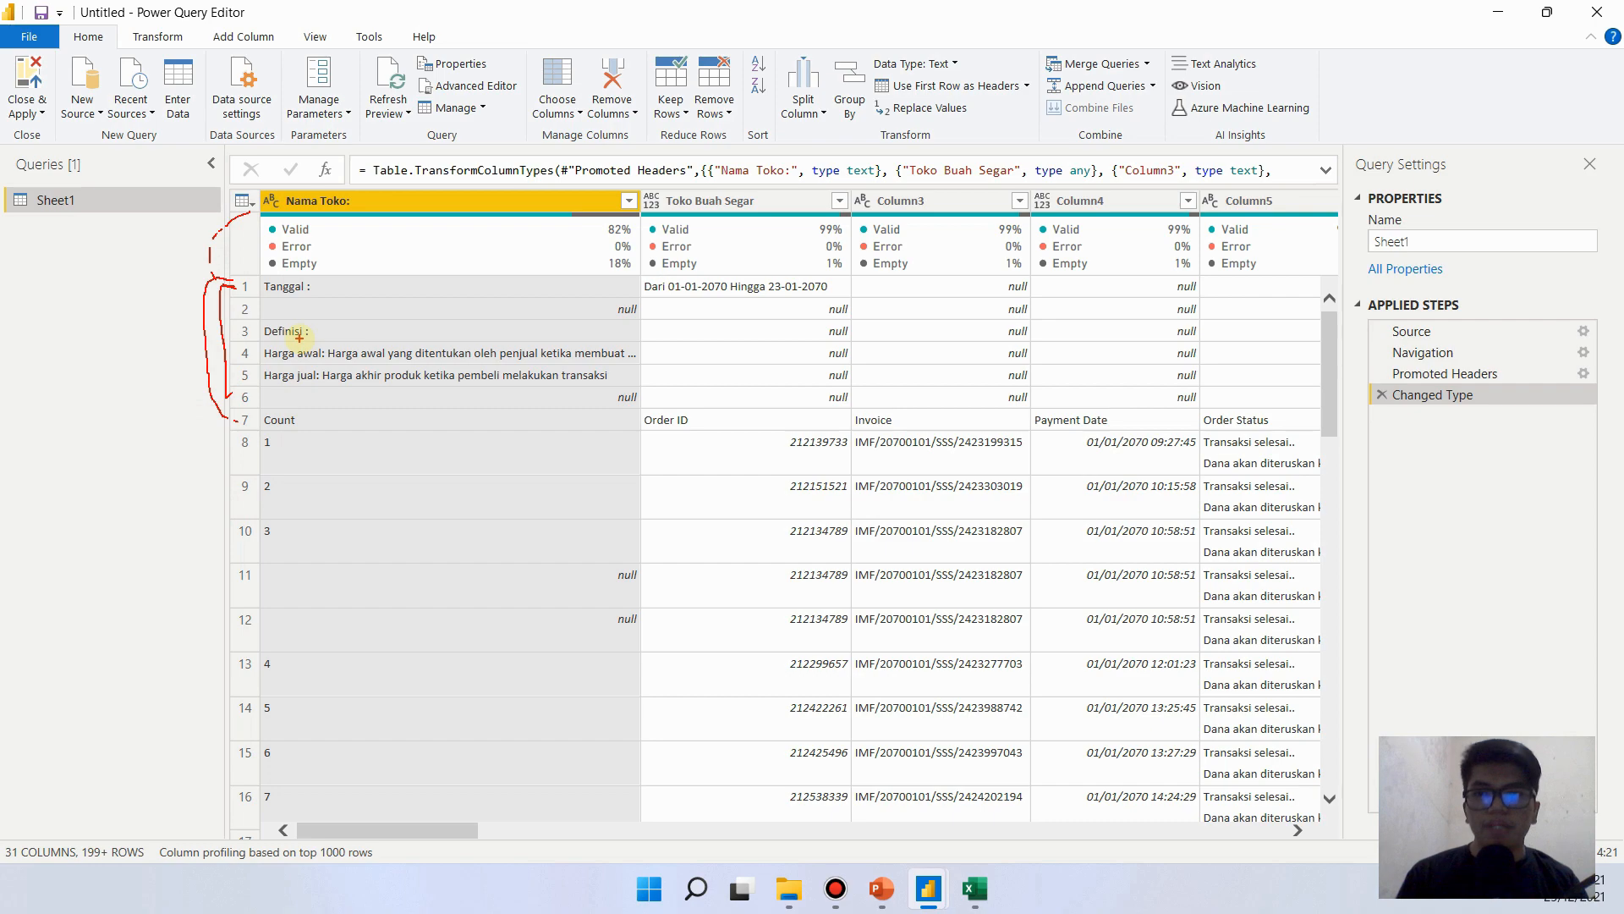
{"action": "key", "text": "Escape"}
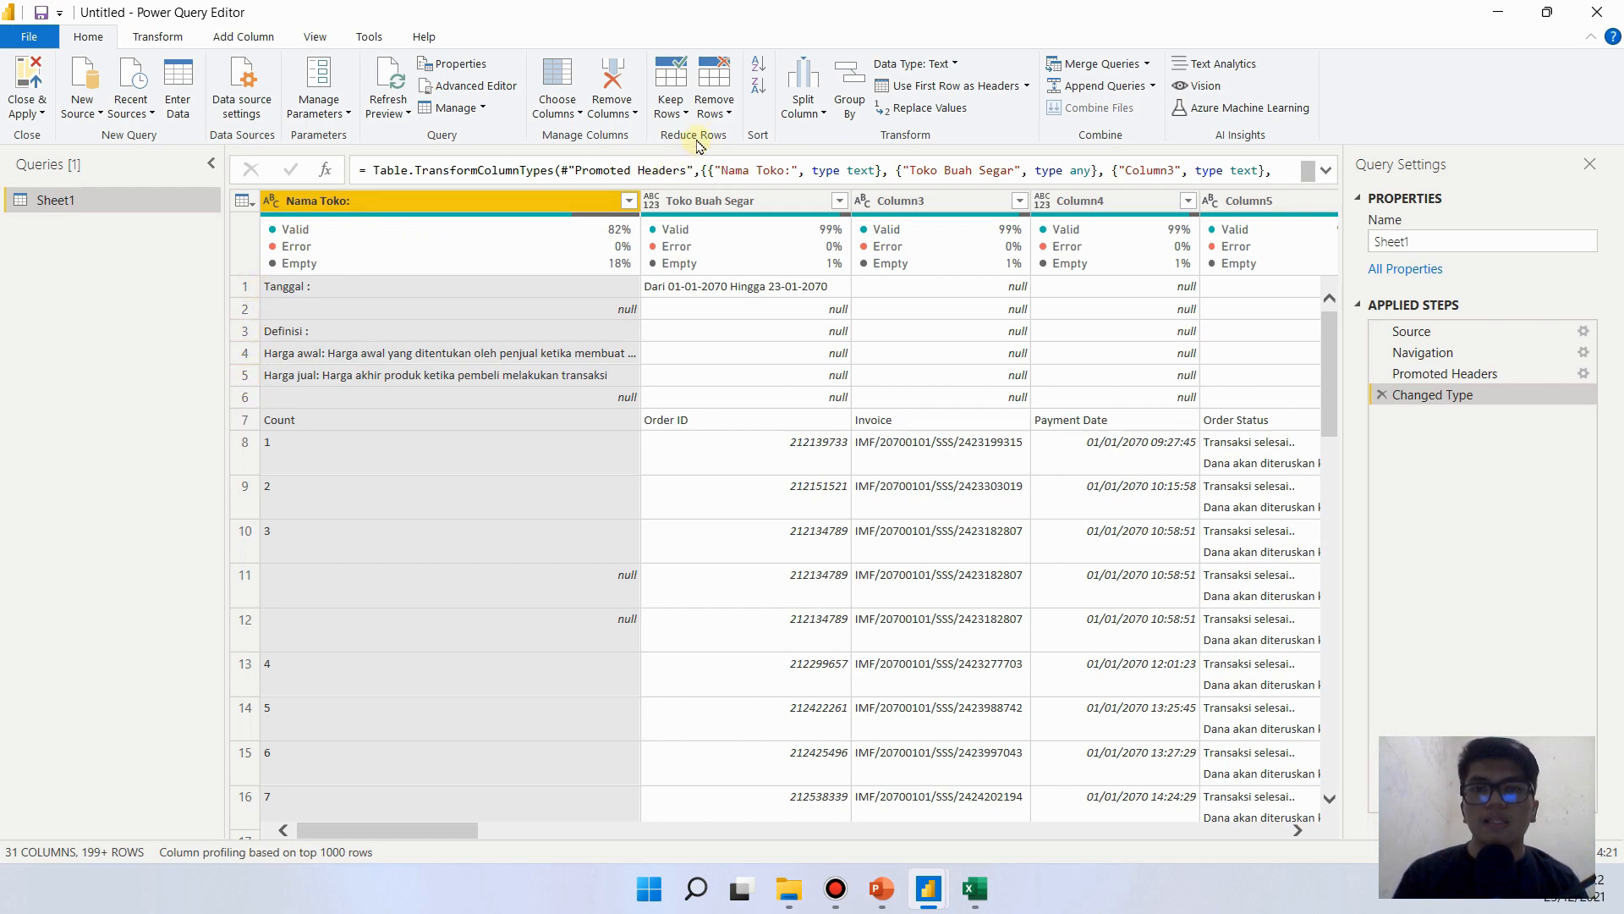
- Remove the top 6 rows of the Sheet1 query and promote the first remaining row to headers
{"action": "left_click", "coordinate": [714, 110]}
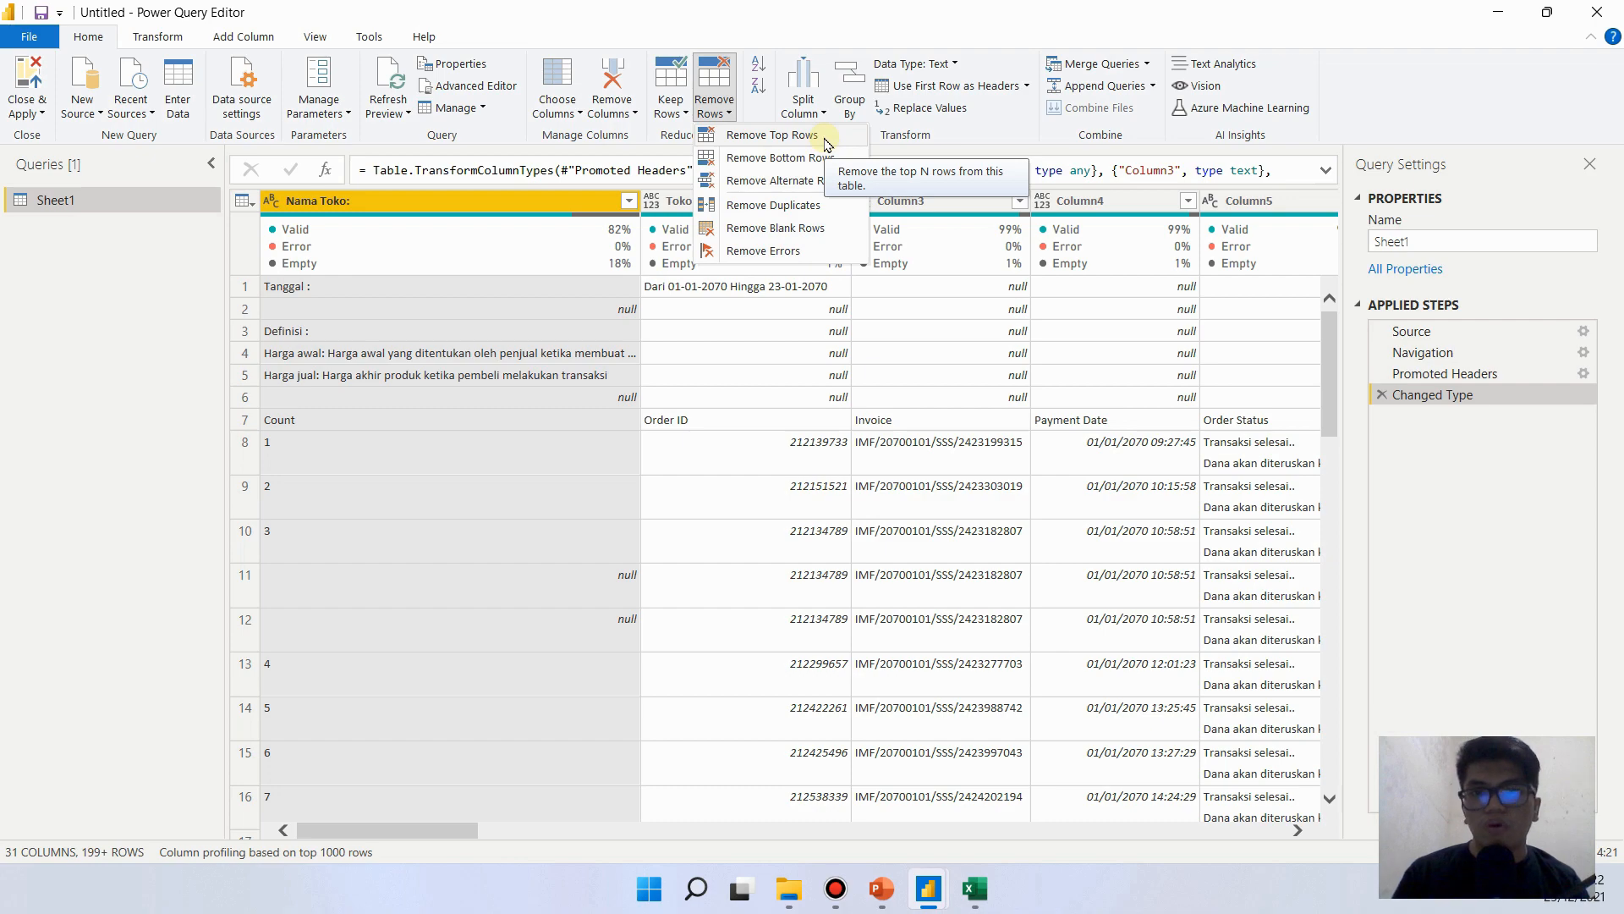
{"action": "left_click", "coordinate": [813, 135]}
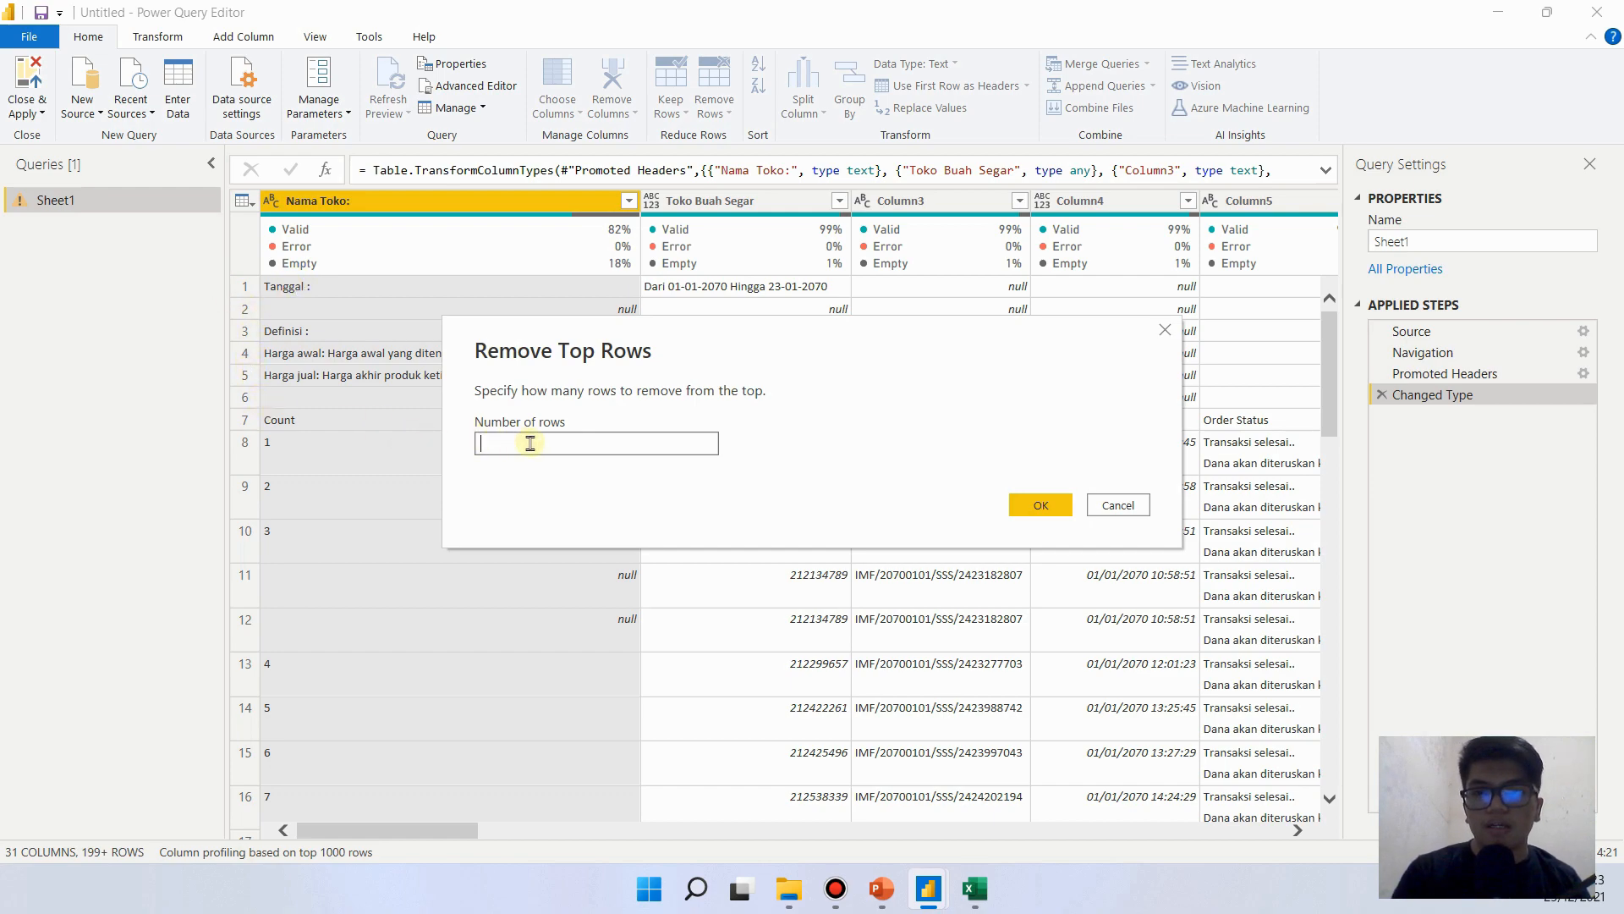
{"action": "type", "text": "6"}
{"action": "left_click", "coordinate": [1036, 504]}
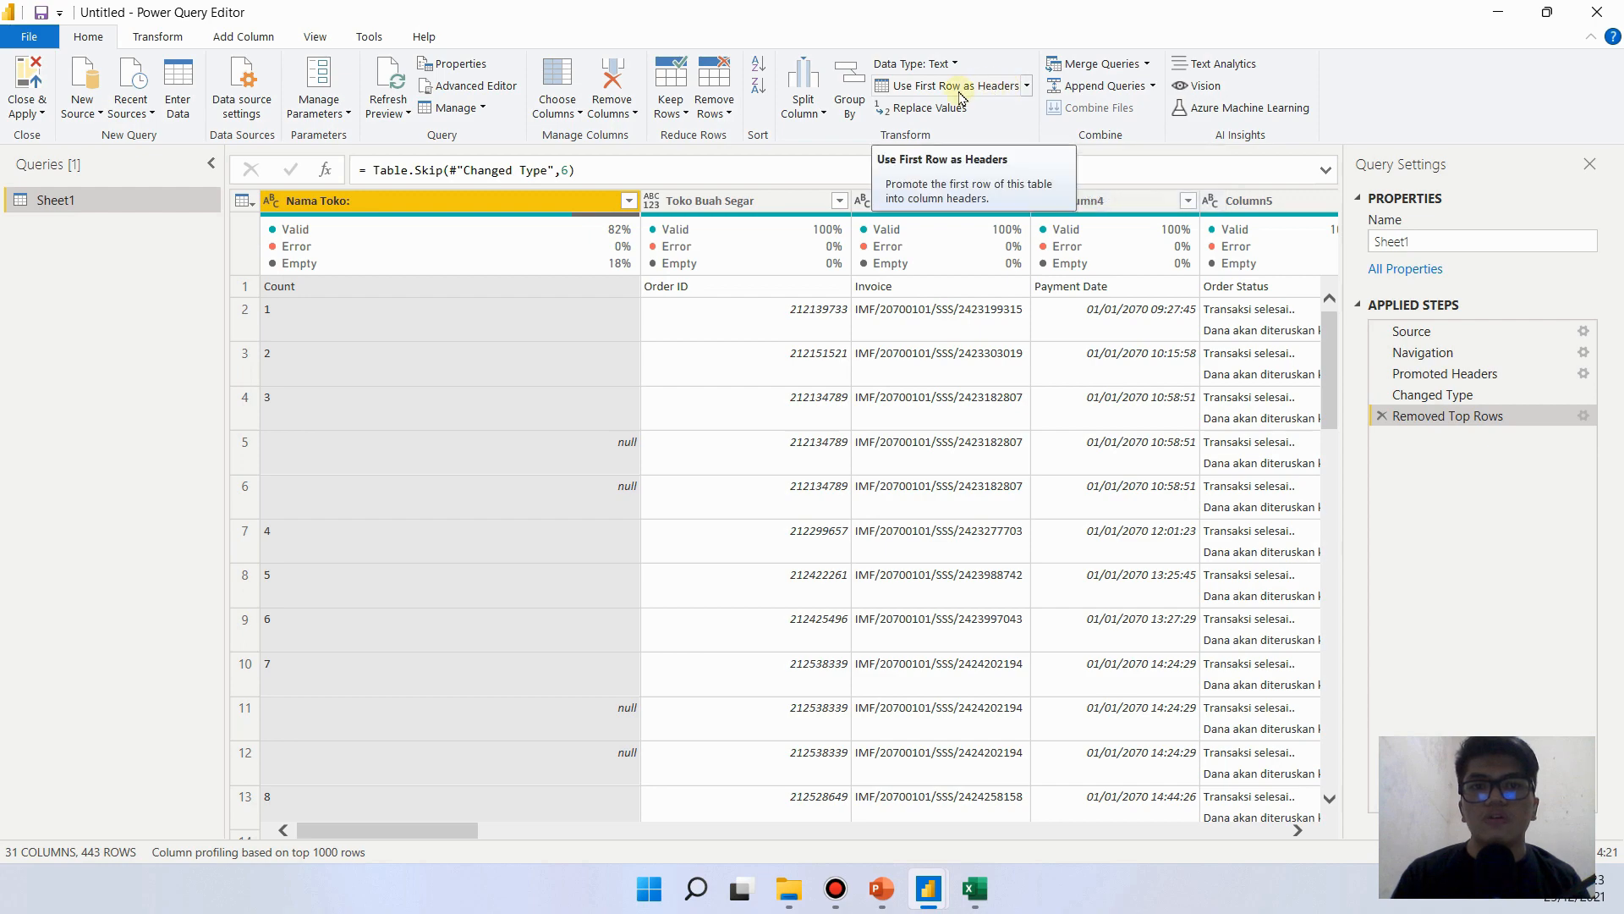
{"action": "left_click", "coordinate": [1000, 90]}
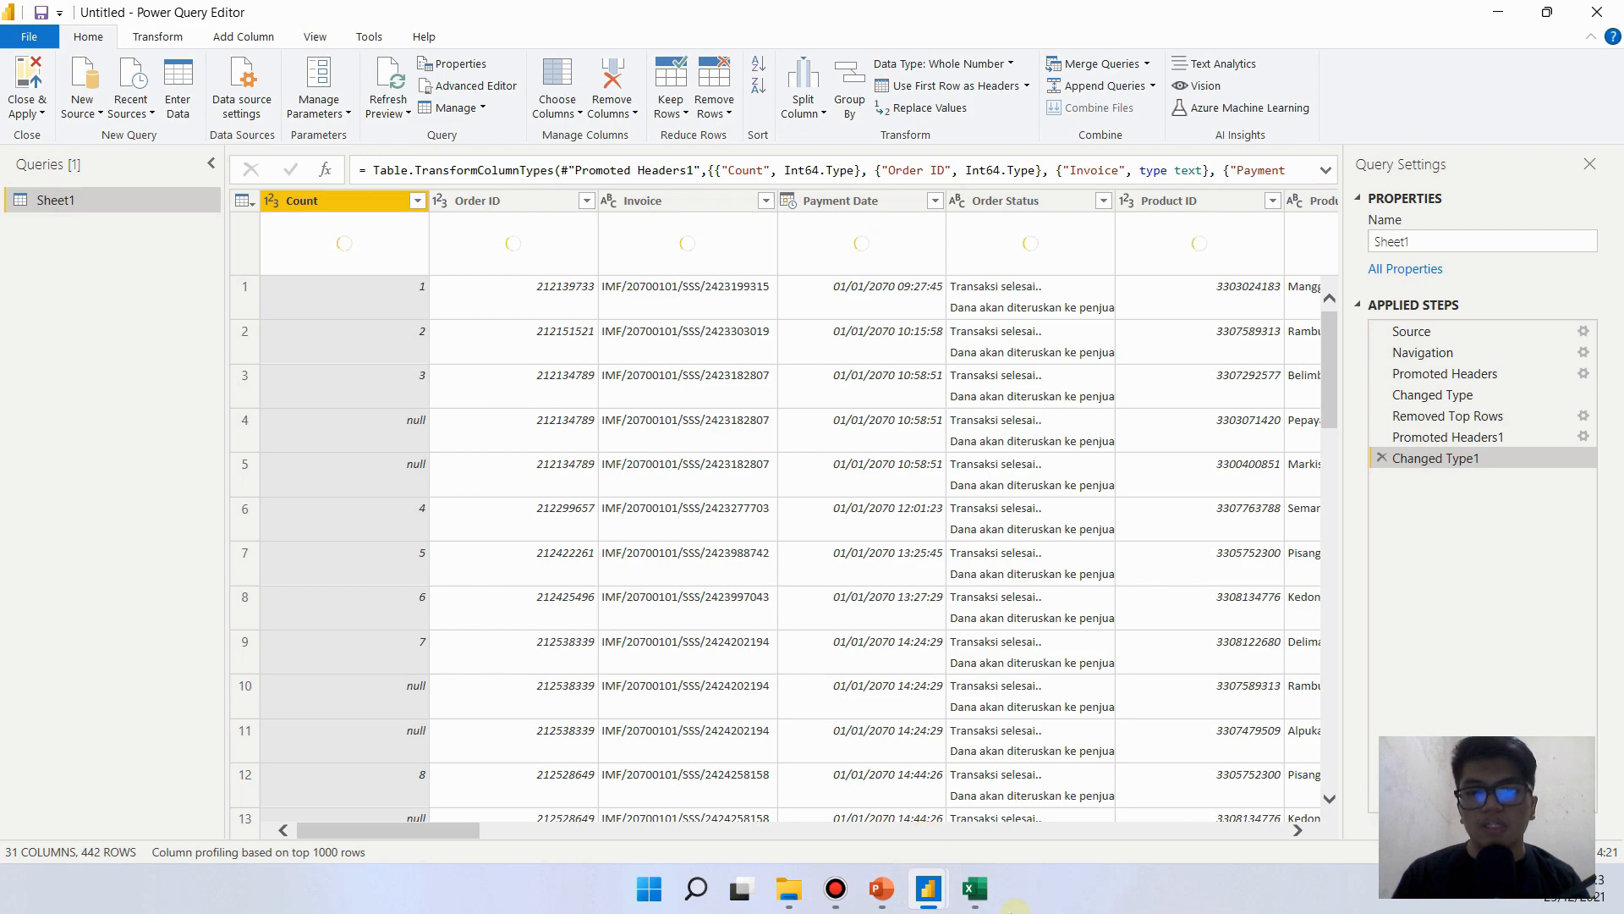
- Compare the null values in the query's Count column with the matching cells in the Excel table
{"action": "left_click", "coordinate": [980, 897]}
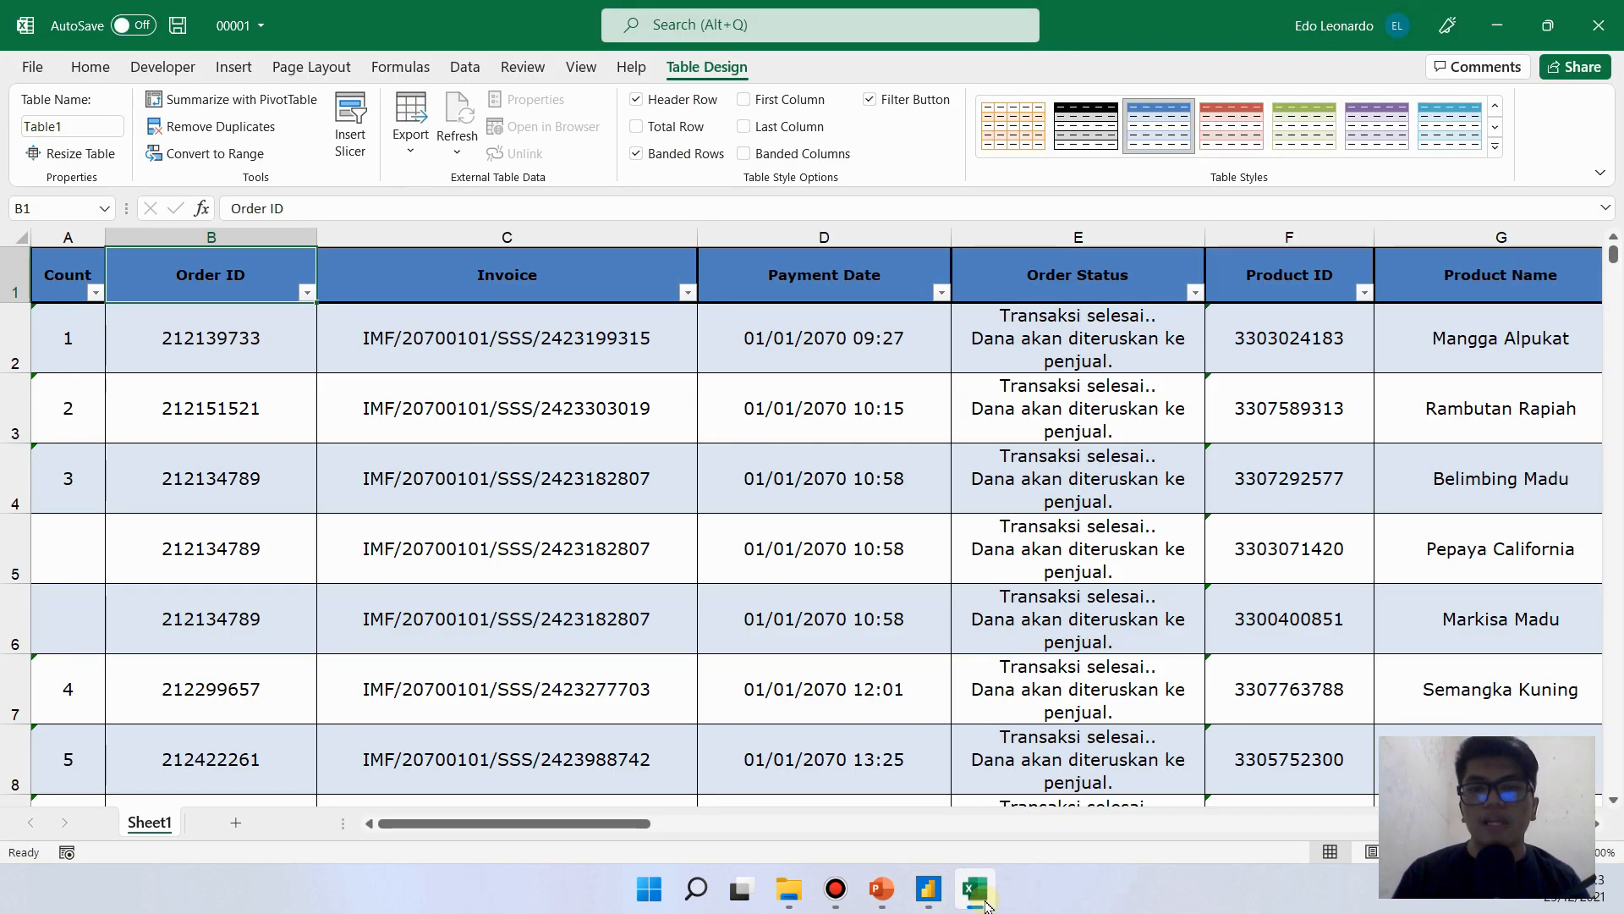
{"action": "left_click", "coordinate": [984, 902]}
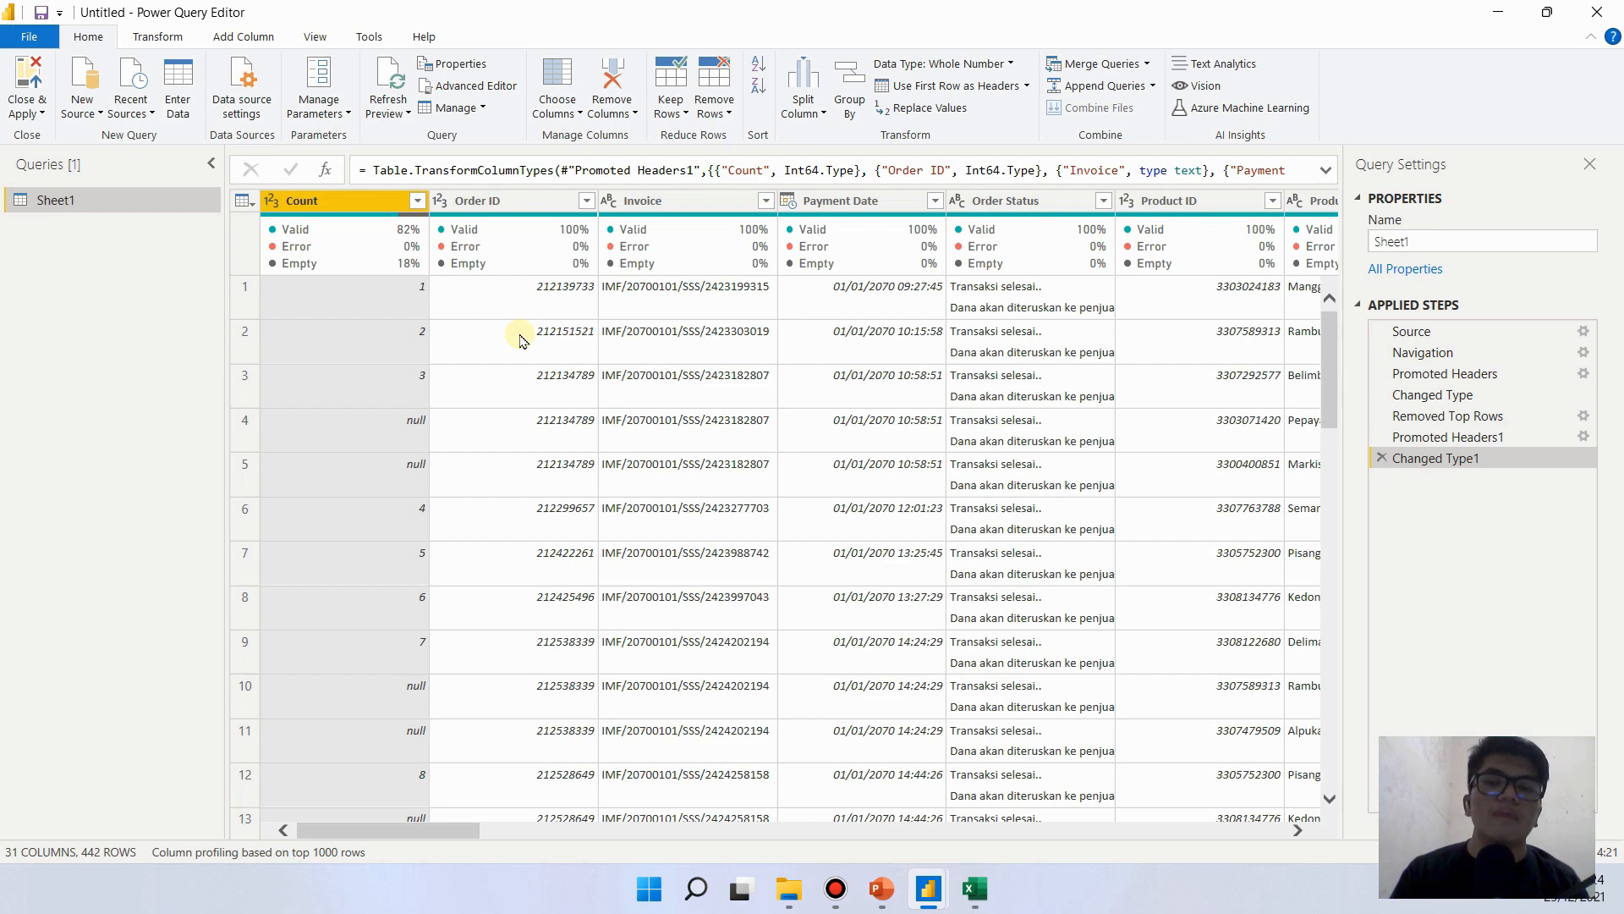
{"action": "left_click", "coordinate": [519, 337]}
{"action": "left_click", "coordinate": [413, 430]}
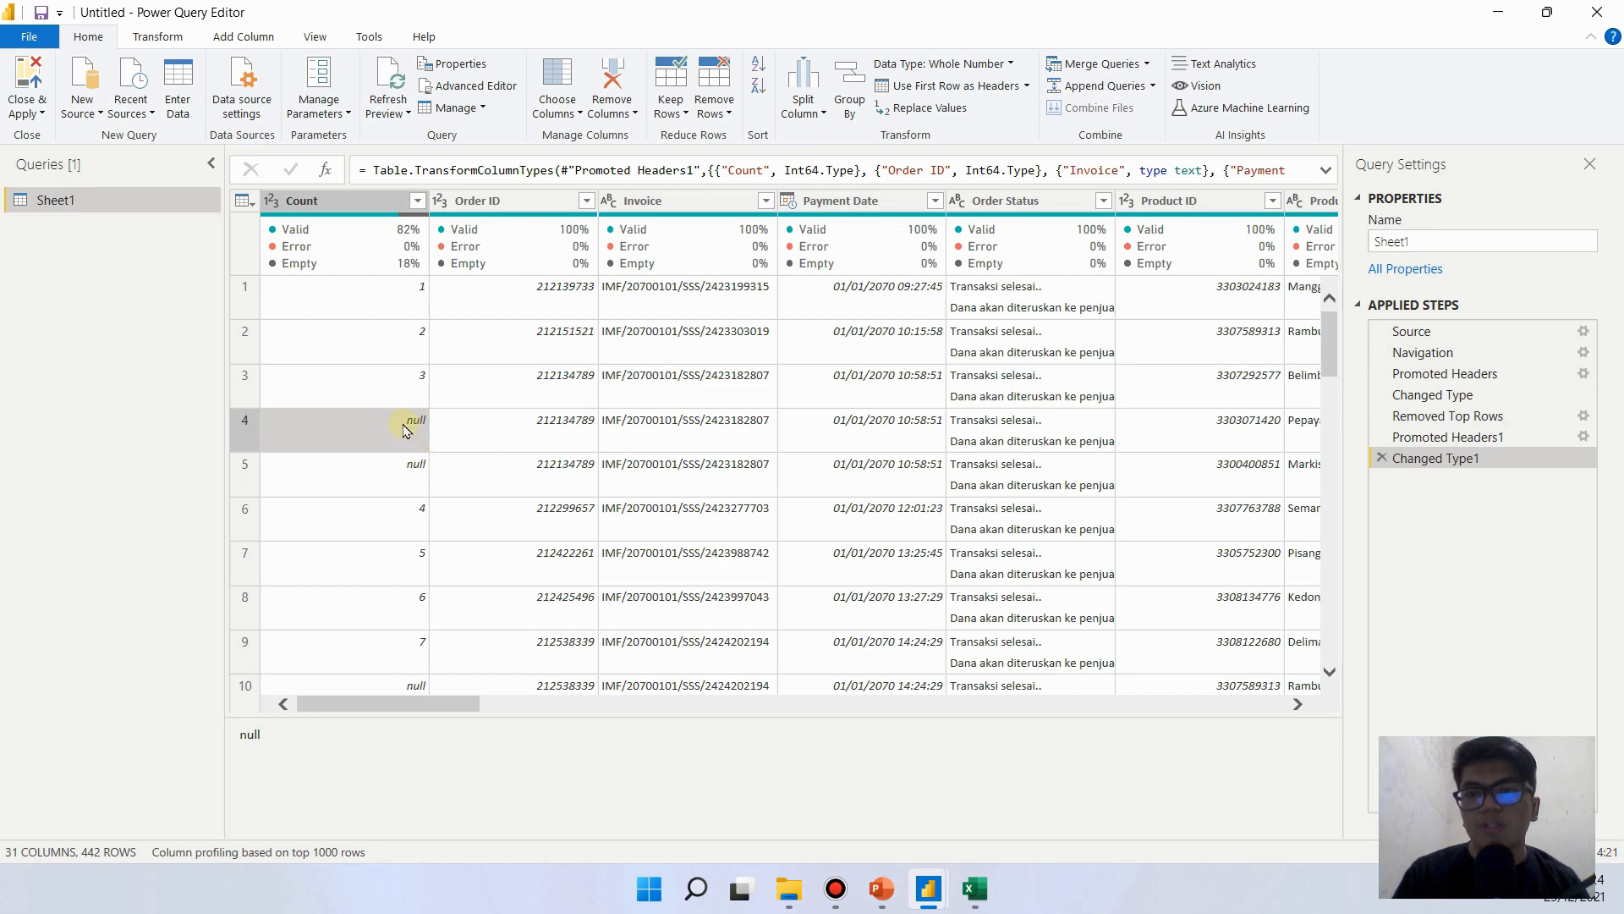
{"action": "left_click", "coordinate": [414, 472]}
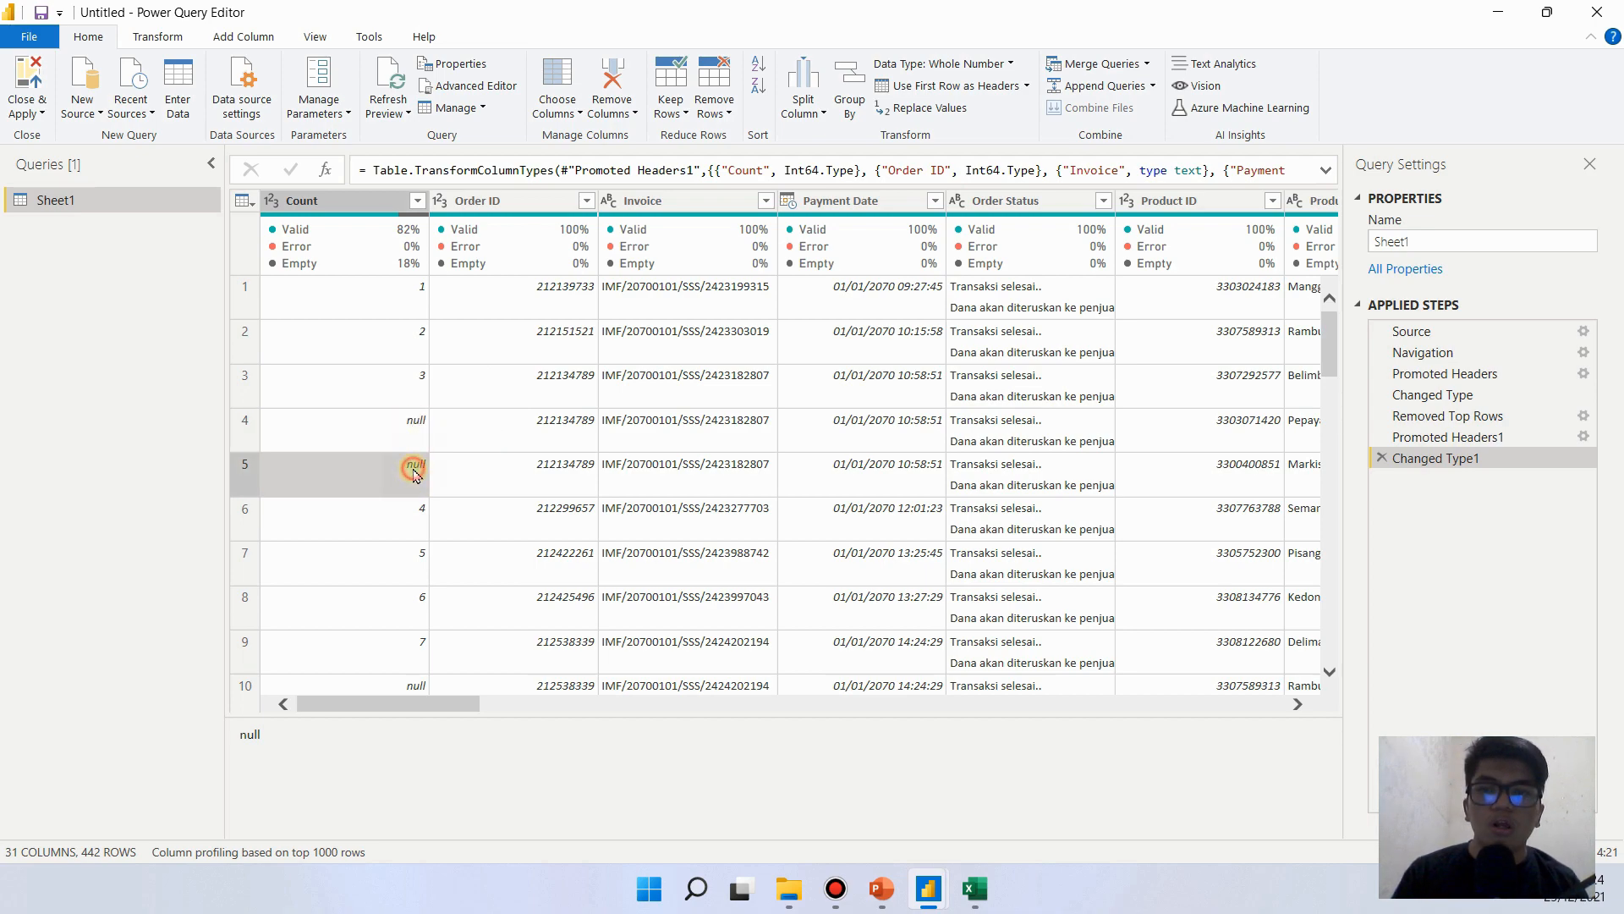
{"action": "left_click", "coordinate": [402, 424]}
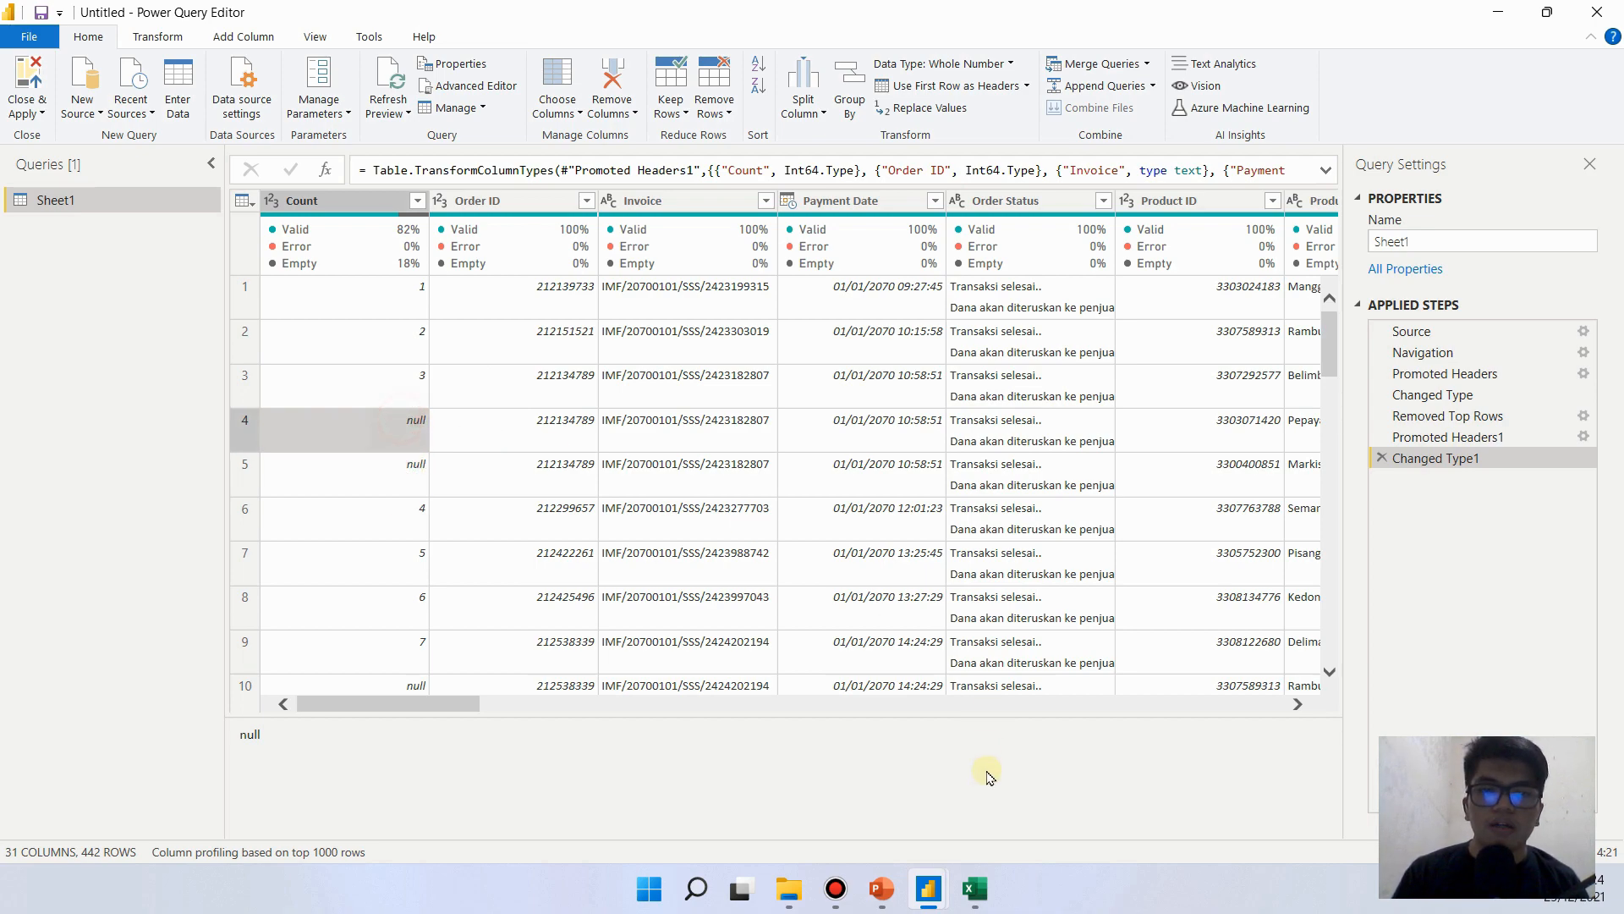
{"action": "left_click", "coordinate": [977, 890]}
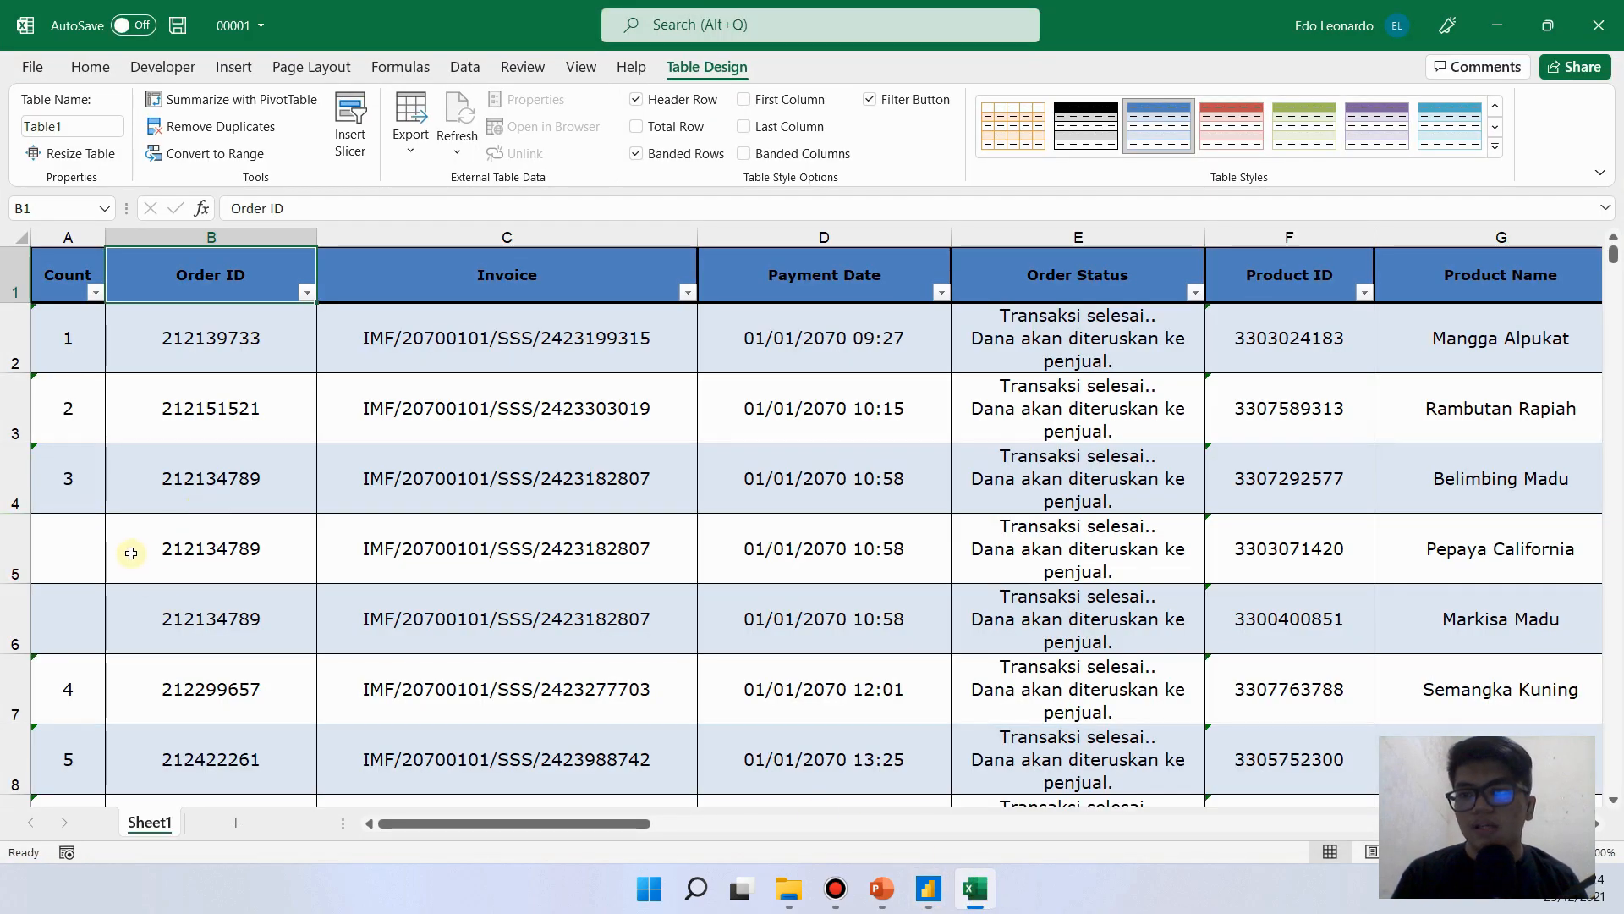
{"action": "left_click", "coordinate": [82, 550]}
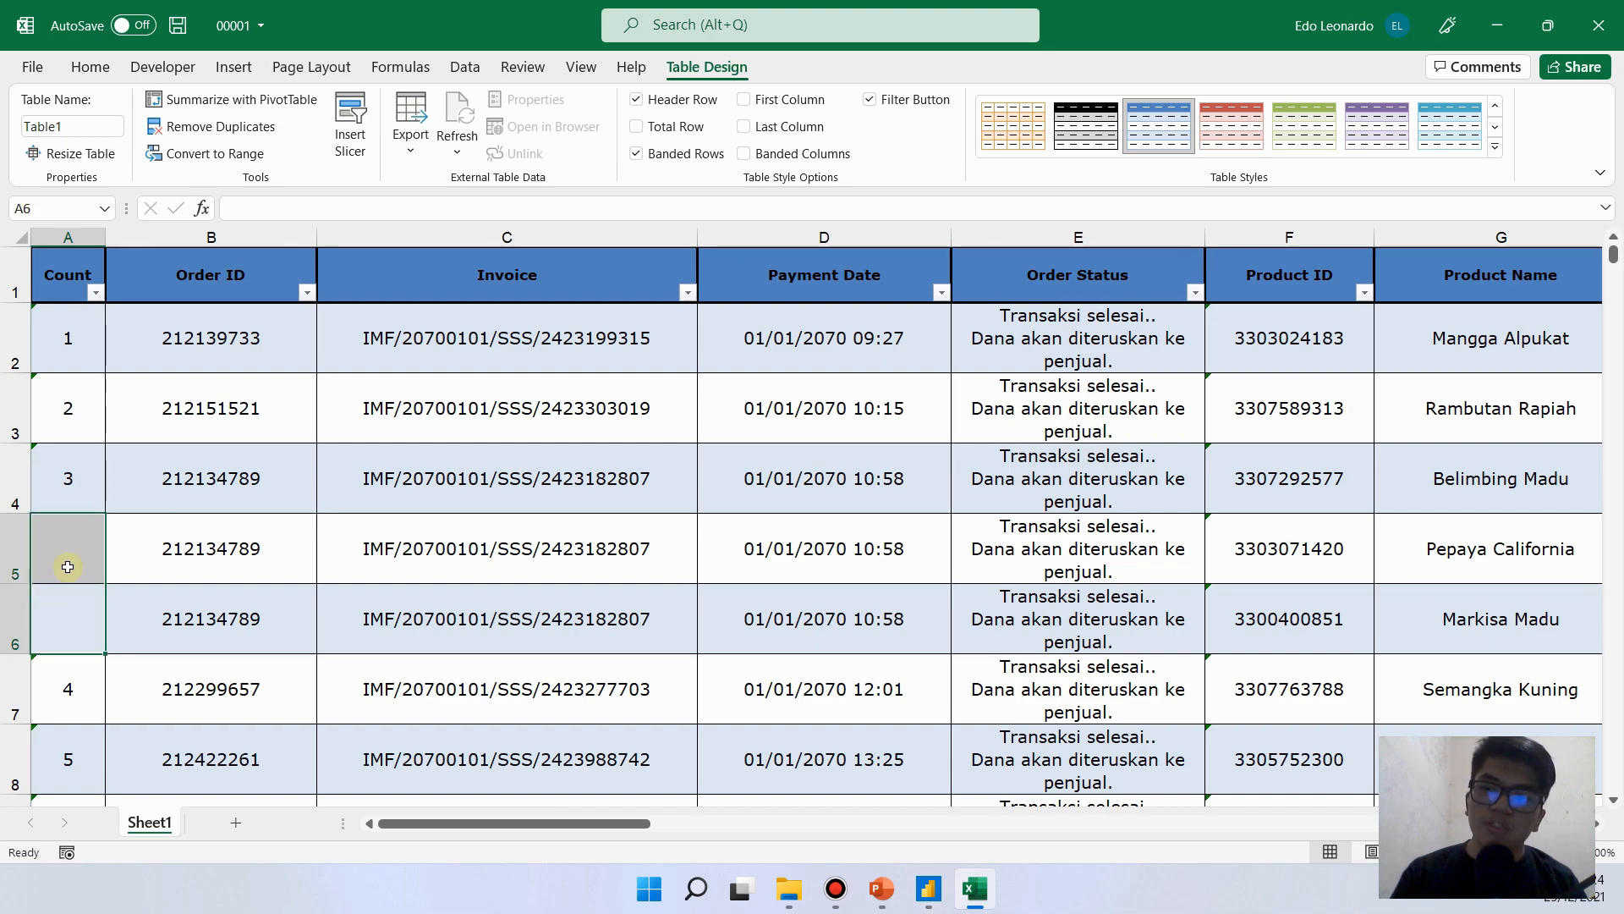
- Check the empty Count cells A5 and A6 in Excel against the Count values in rows 4 and 5 of the query
{"action": "left_click", "coordinate": [79, 617]}
{"action": "left_click", "coordinate": [86, 559]}
{"action": "left_click", "coordinate": [91, 618]}
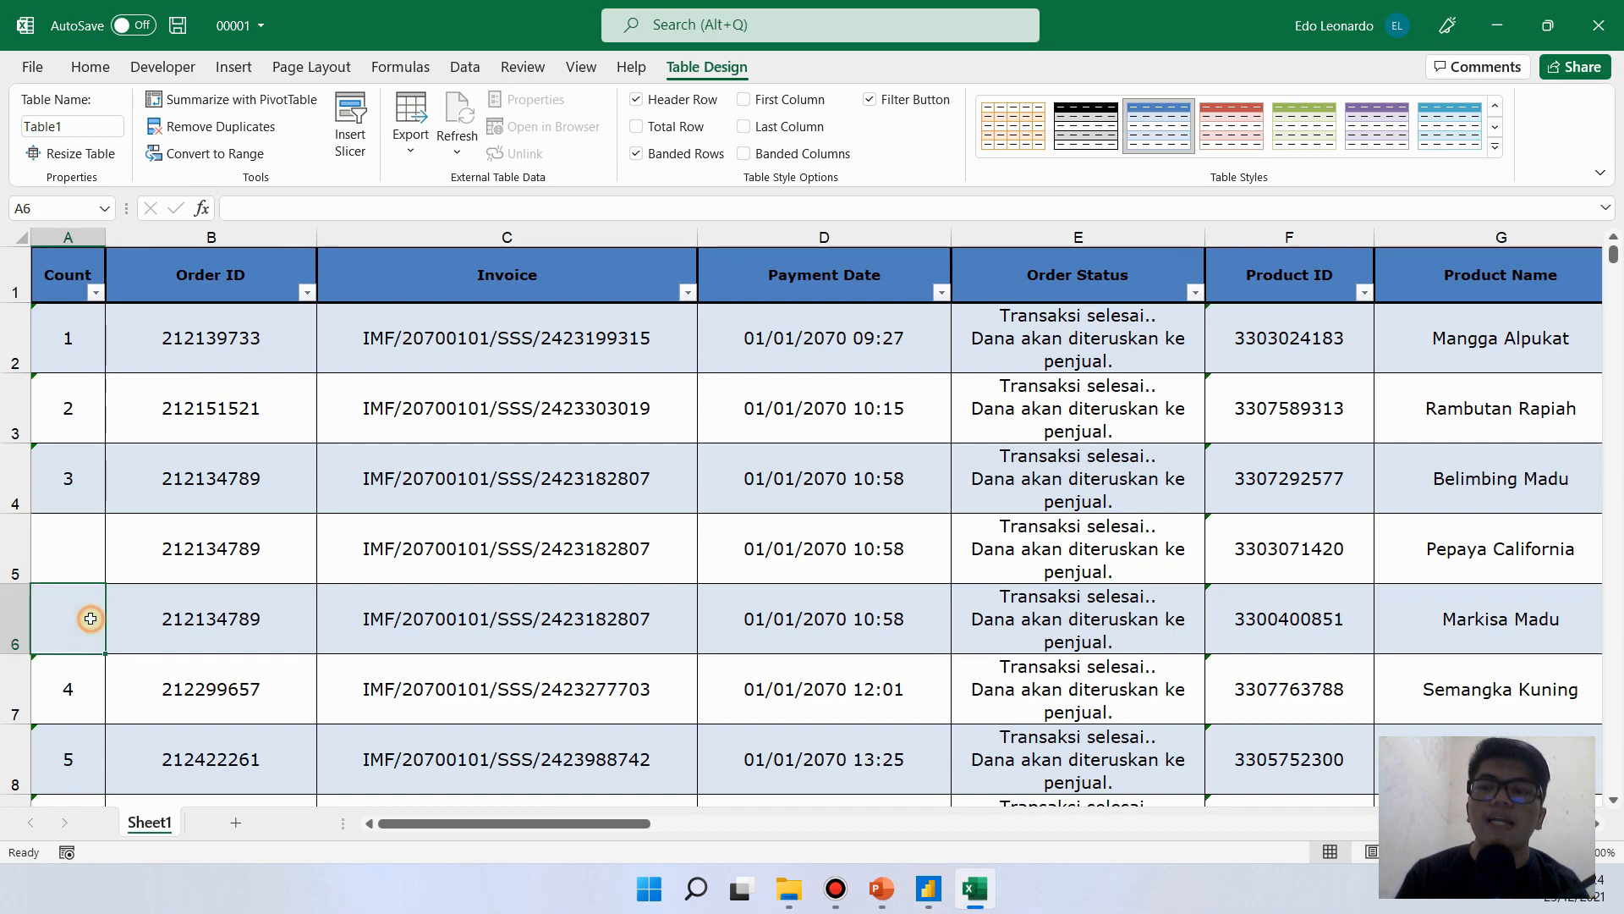
{"action": "left_click", "coordinate": [83, 566]}
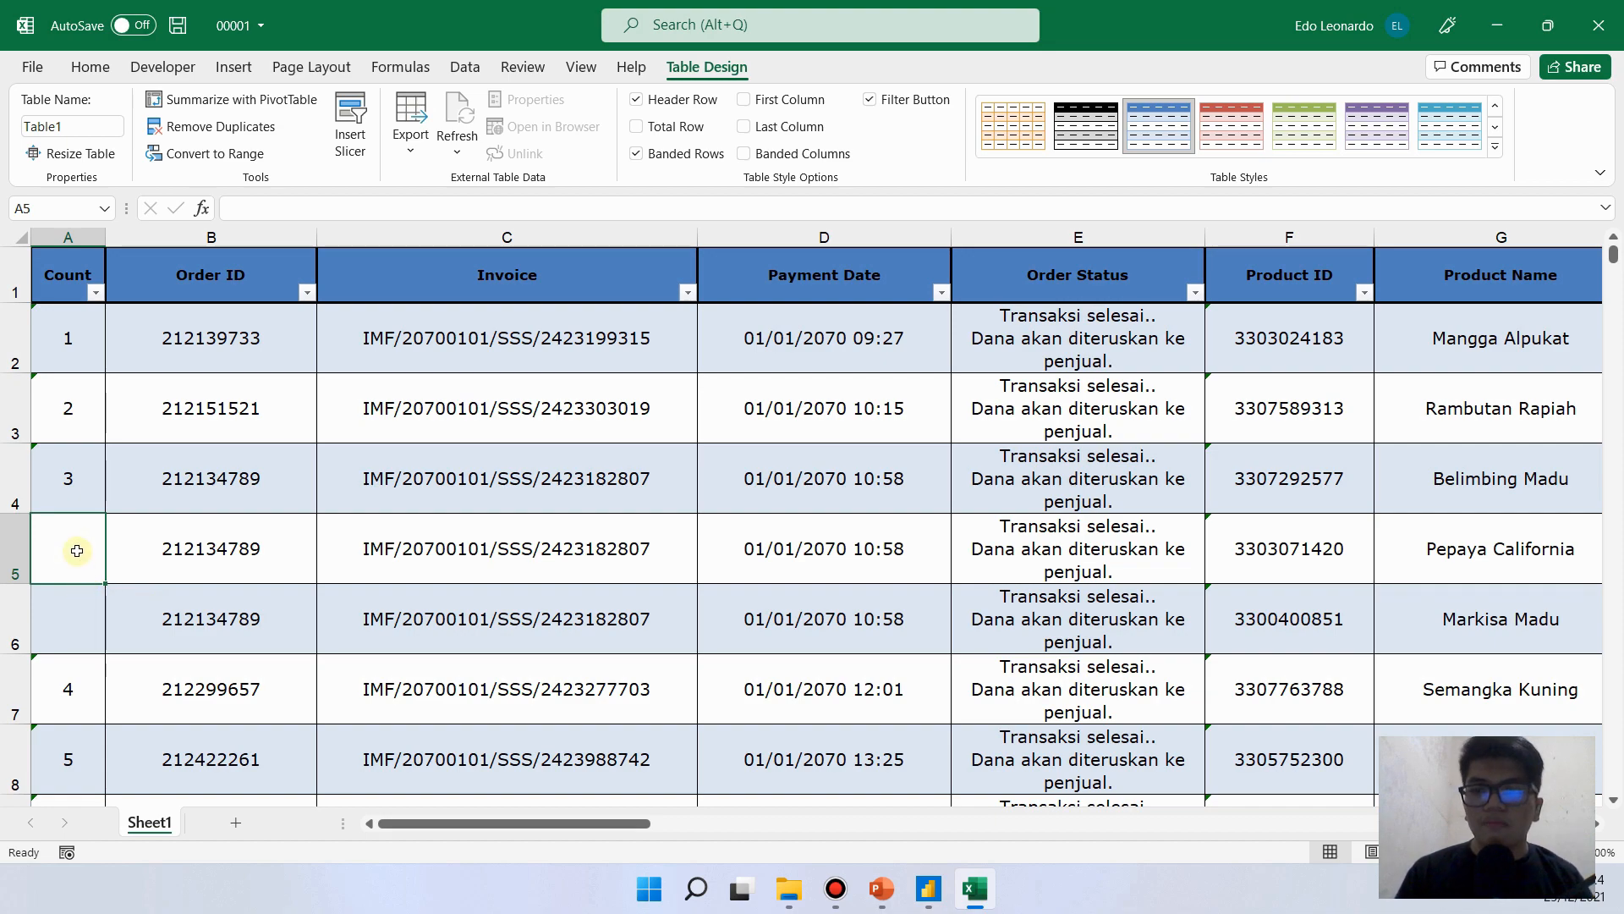
{"action": "left_click", "coordinate": [69, 613]}
{"action": "left_click", "coordinate": [70, 567]}
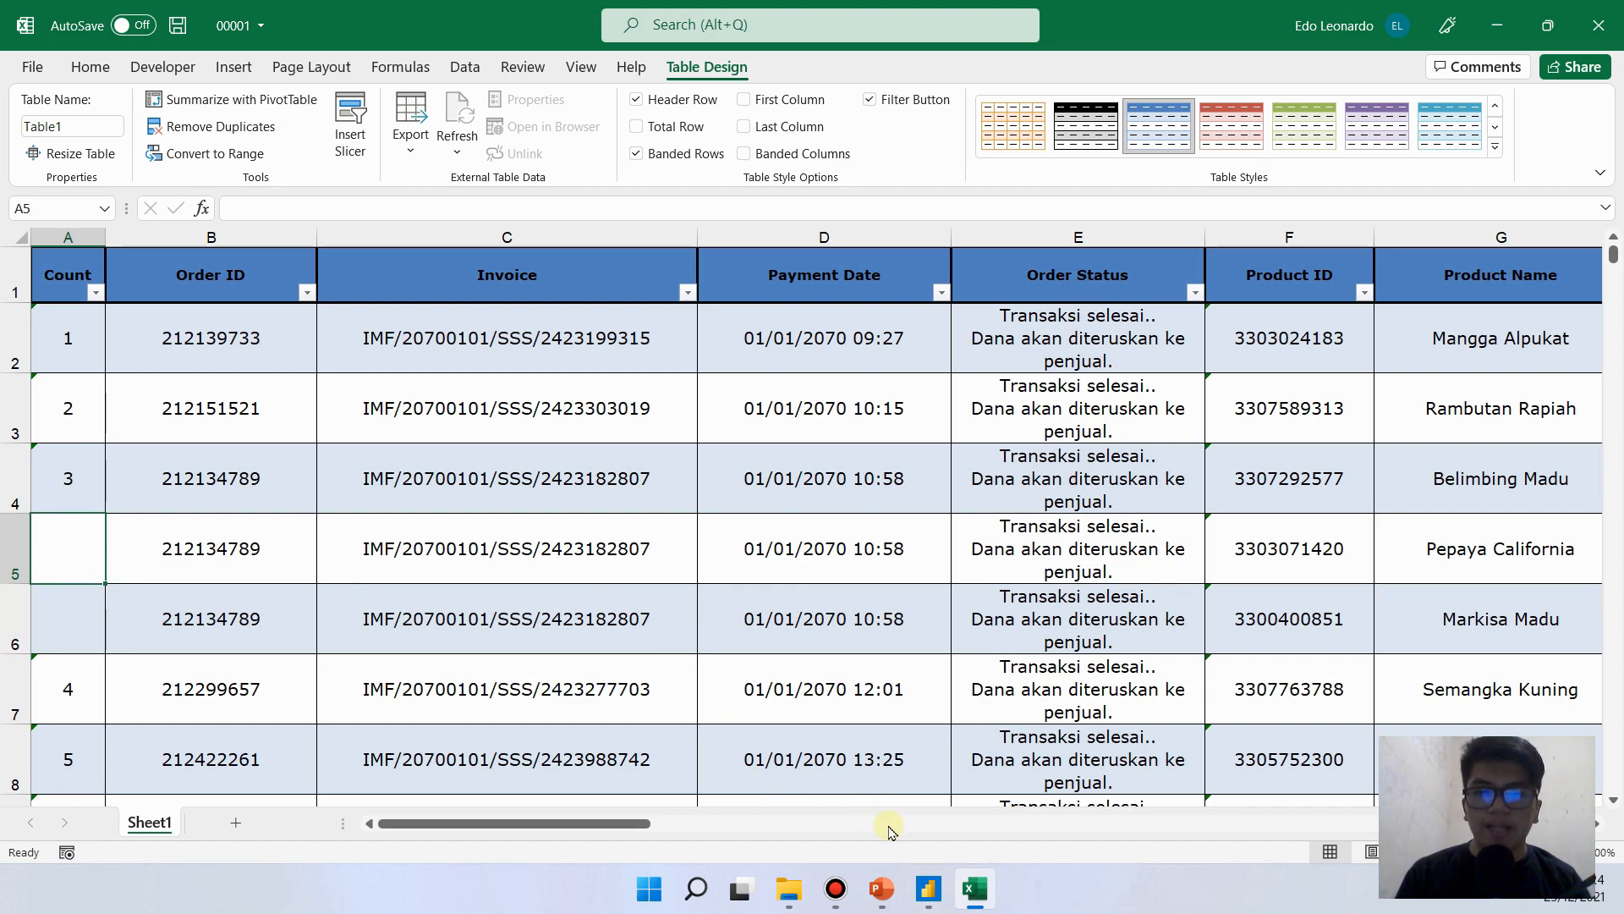
{"action": "left_click", "coordinate": [970, 884]}
{"action": "left_click", "coordinate": [347, 463]}
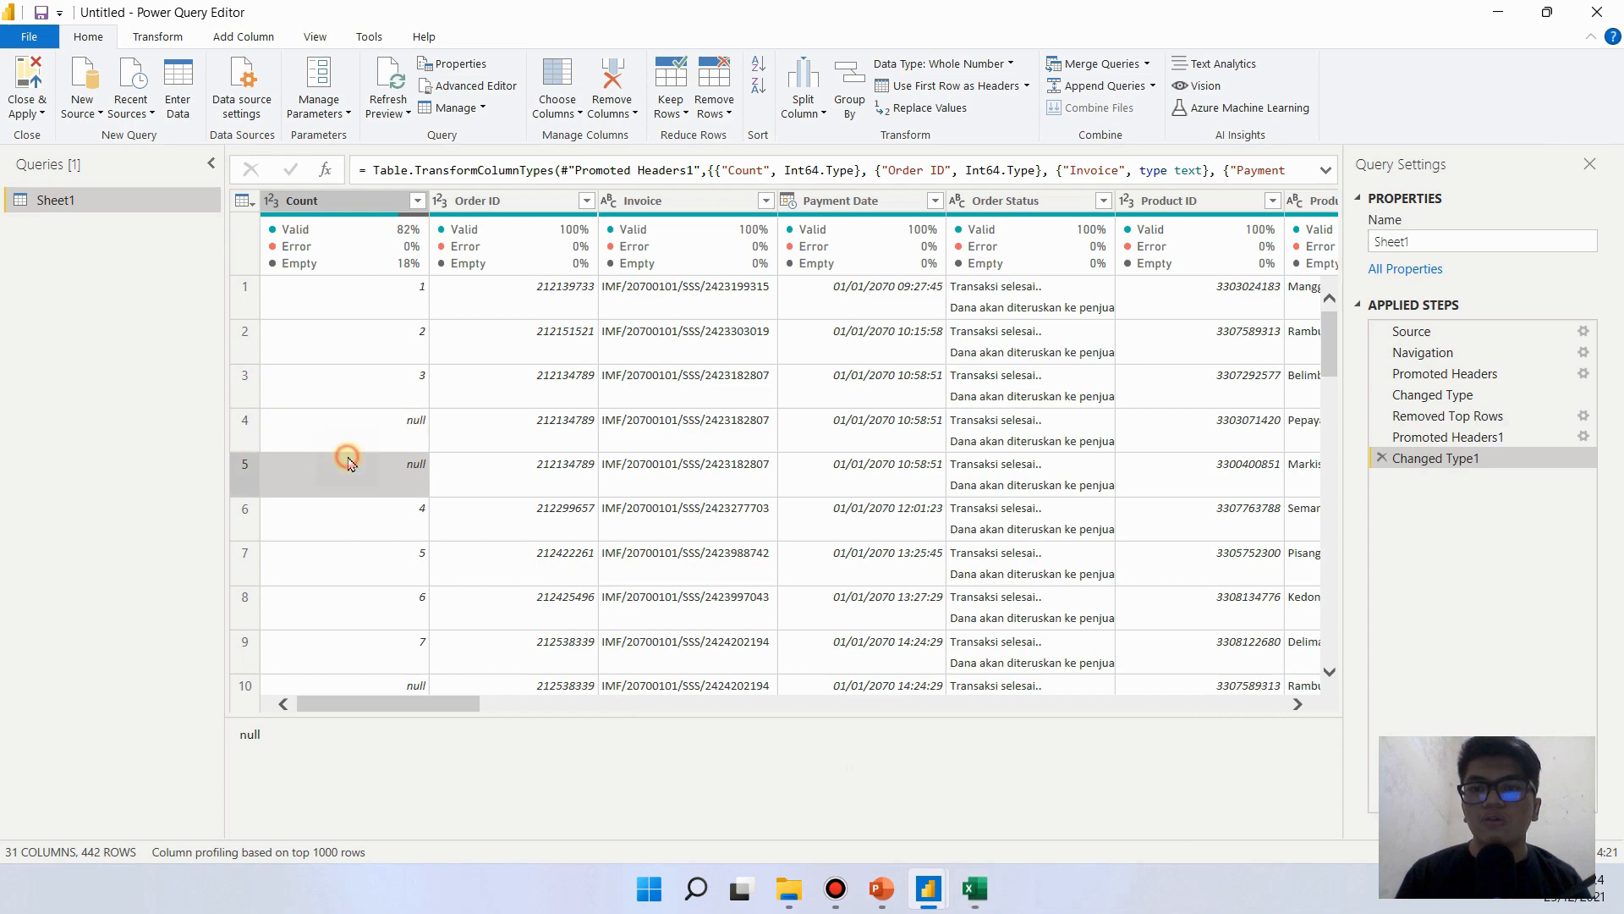
{"action": "left_click", "coordinate": [368, 433]}
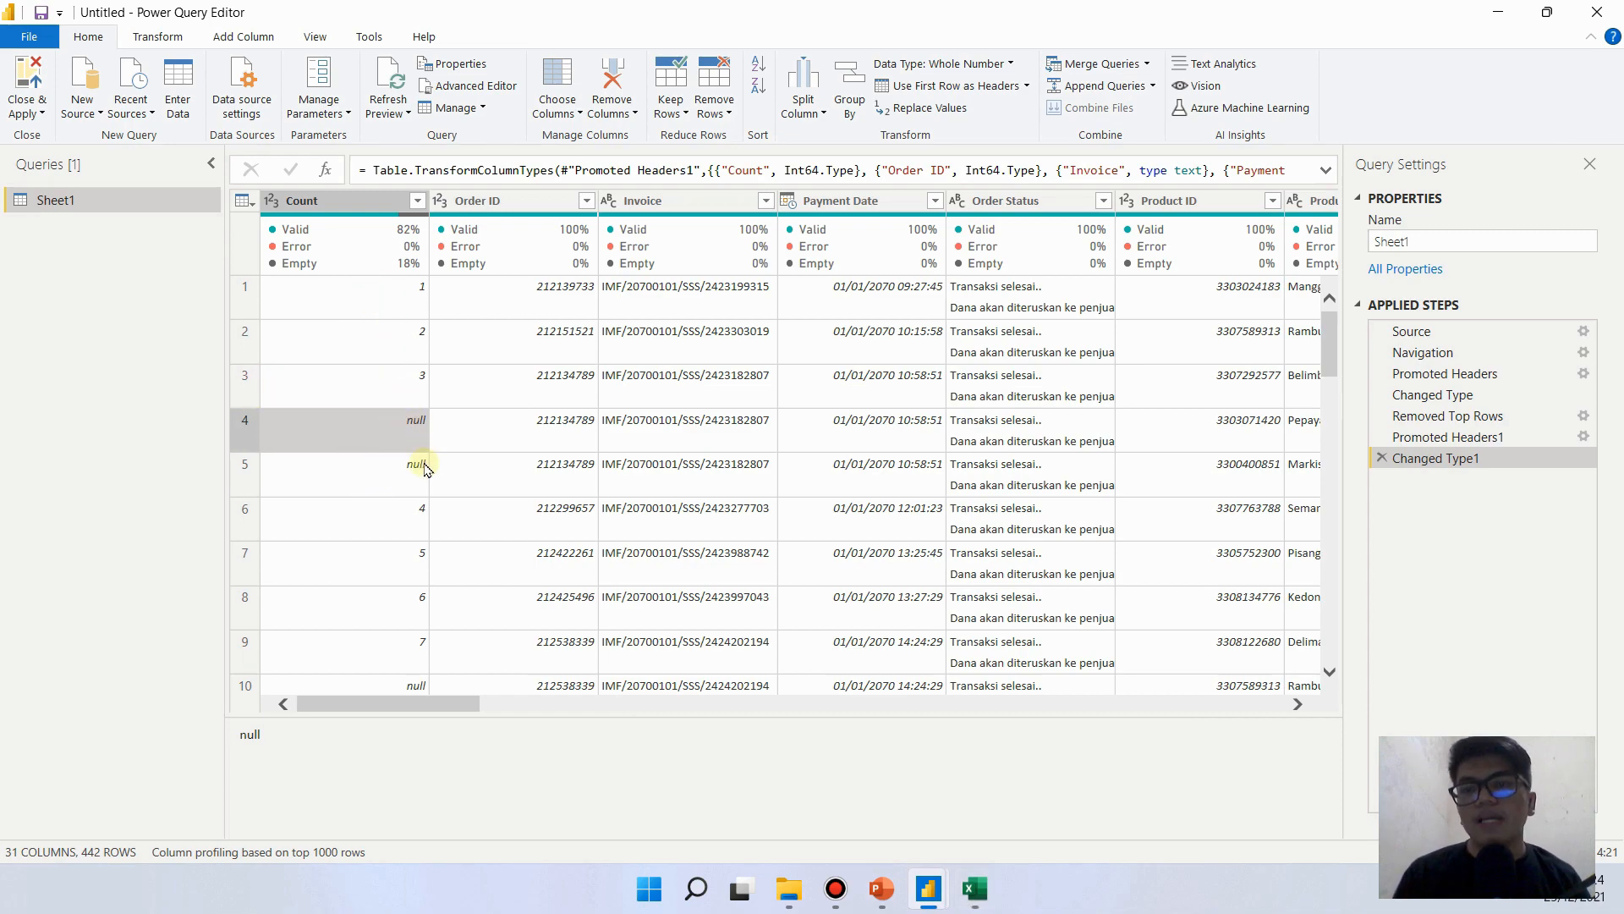
- Try to remove the rows with empty values in the Count column
{"action": "key", "text": "ctrl+space"}
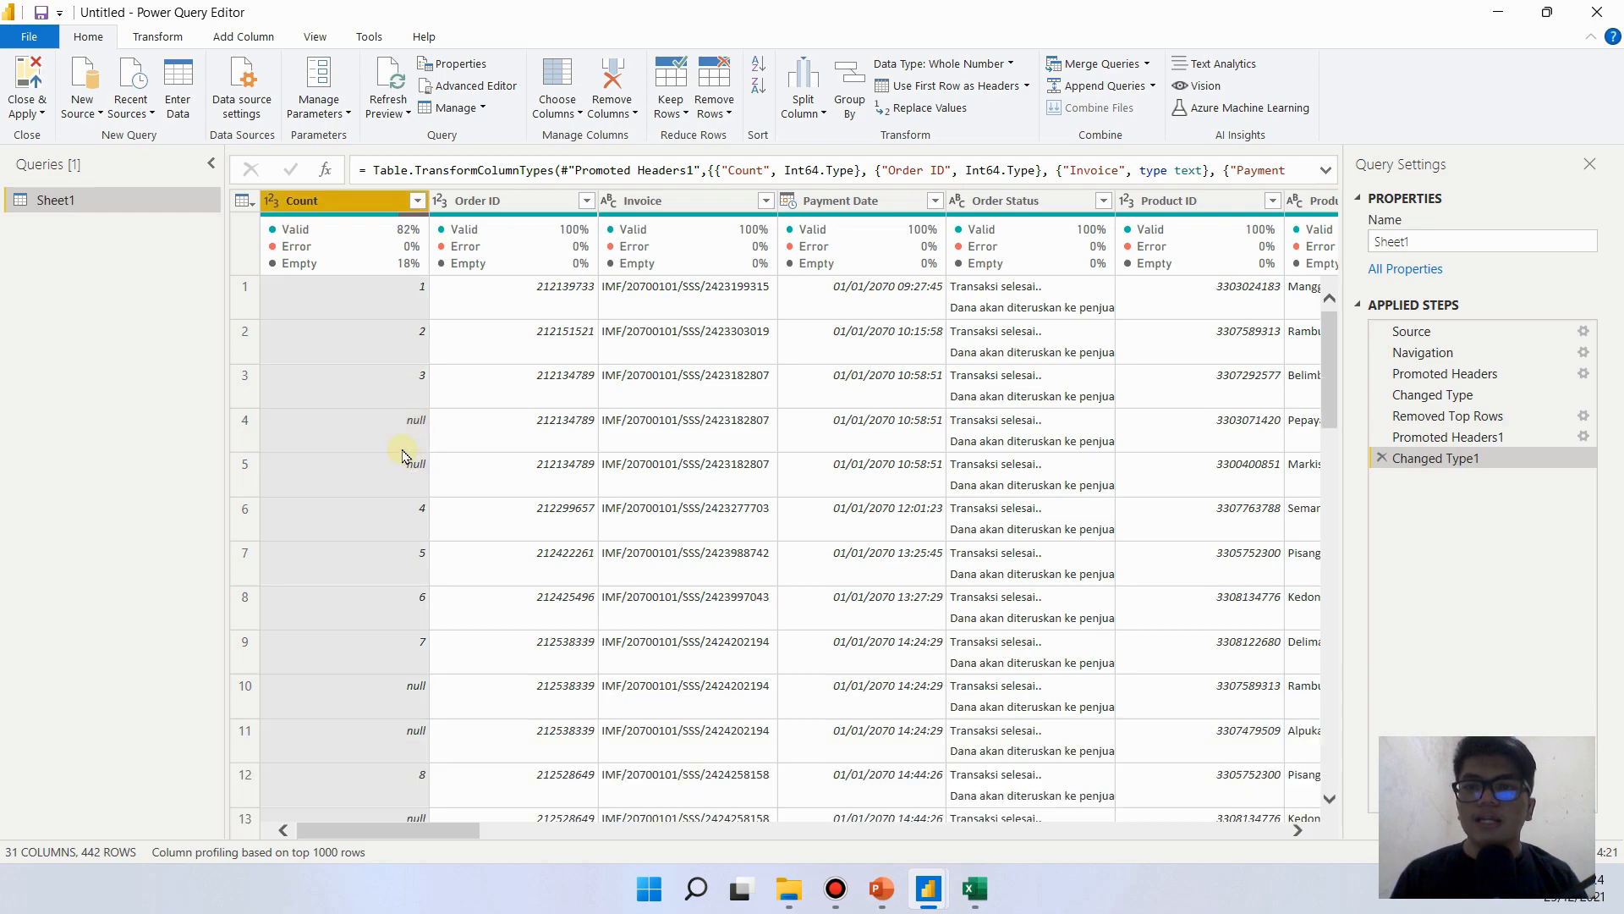
{"action": "left_click", "coordinate": [417, 201]}
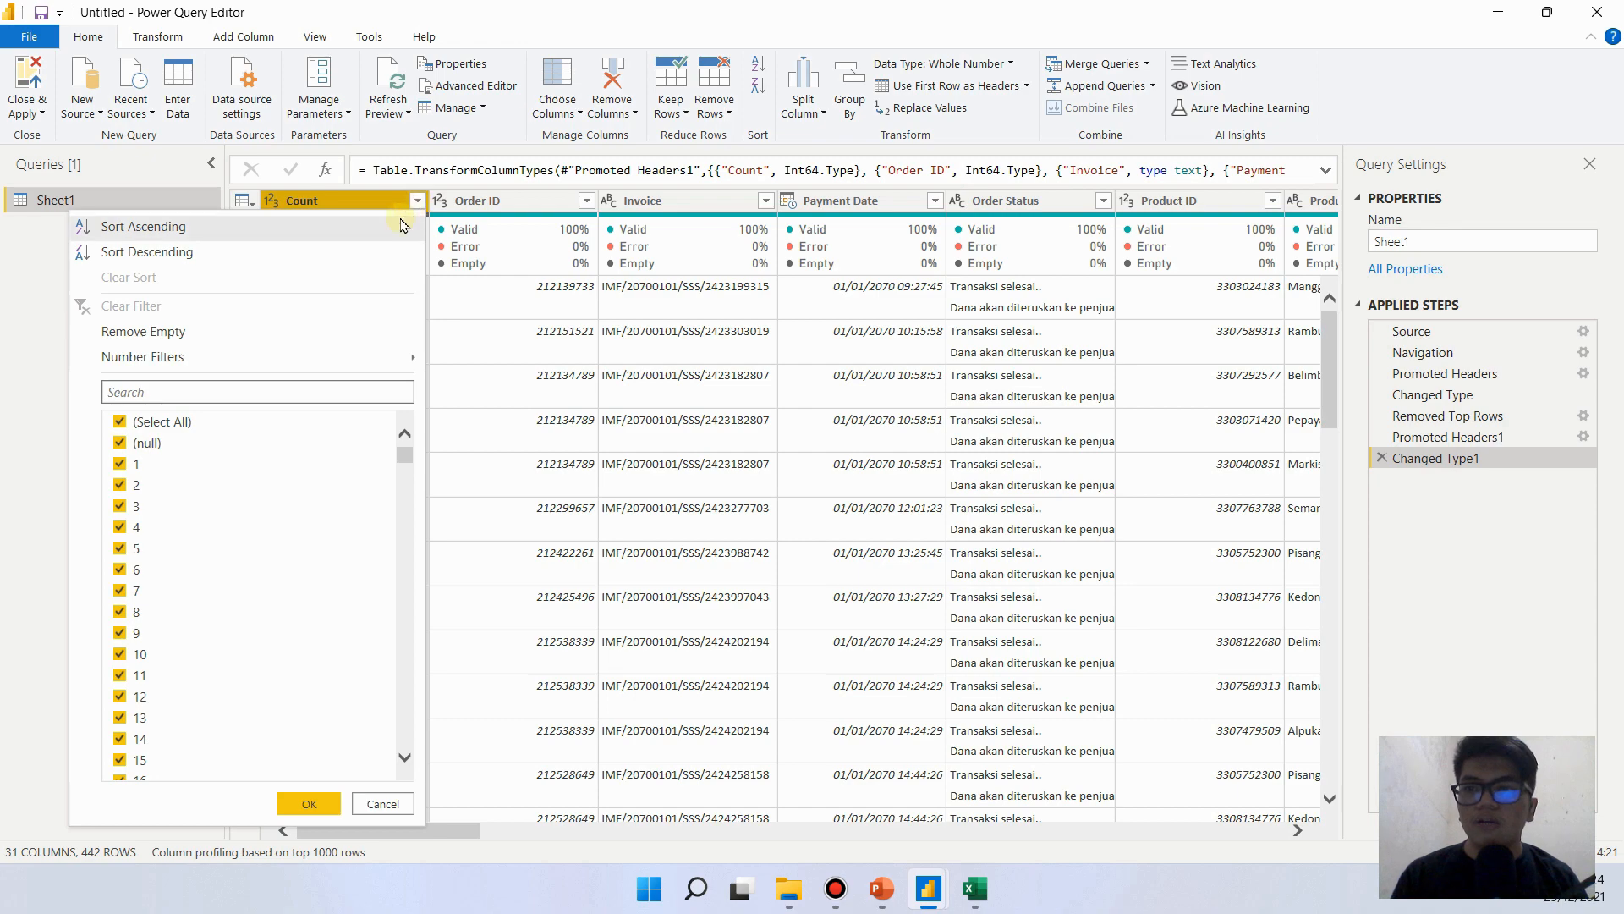
{"action": "left_click", "coordinate": [174, 332]}
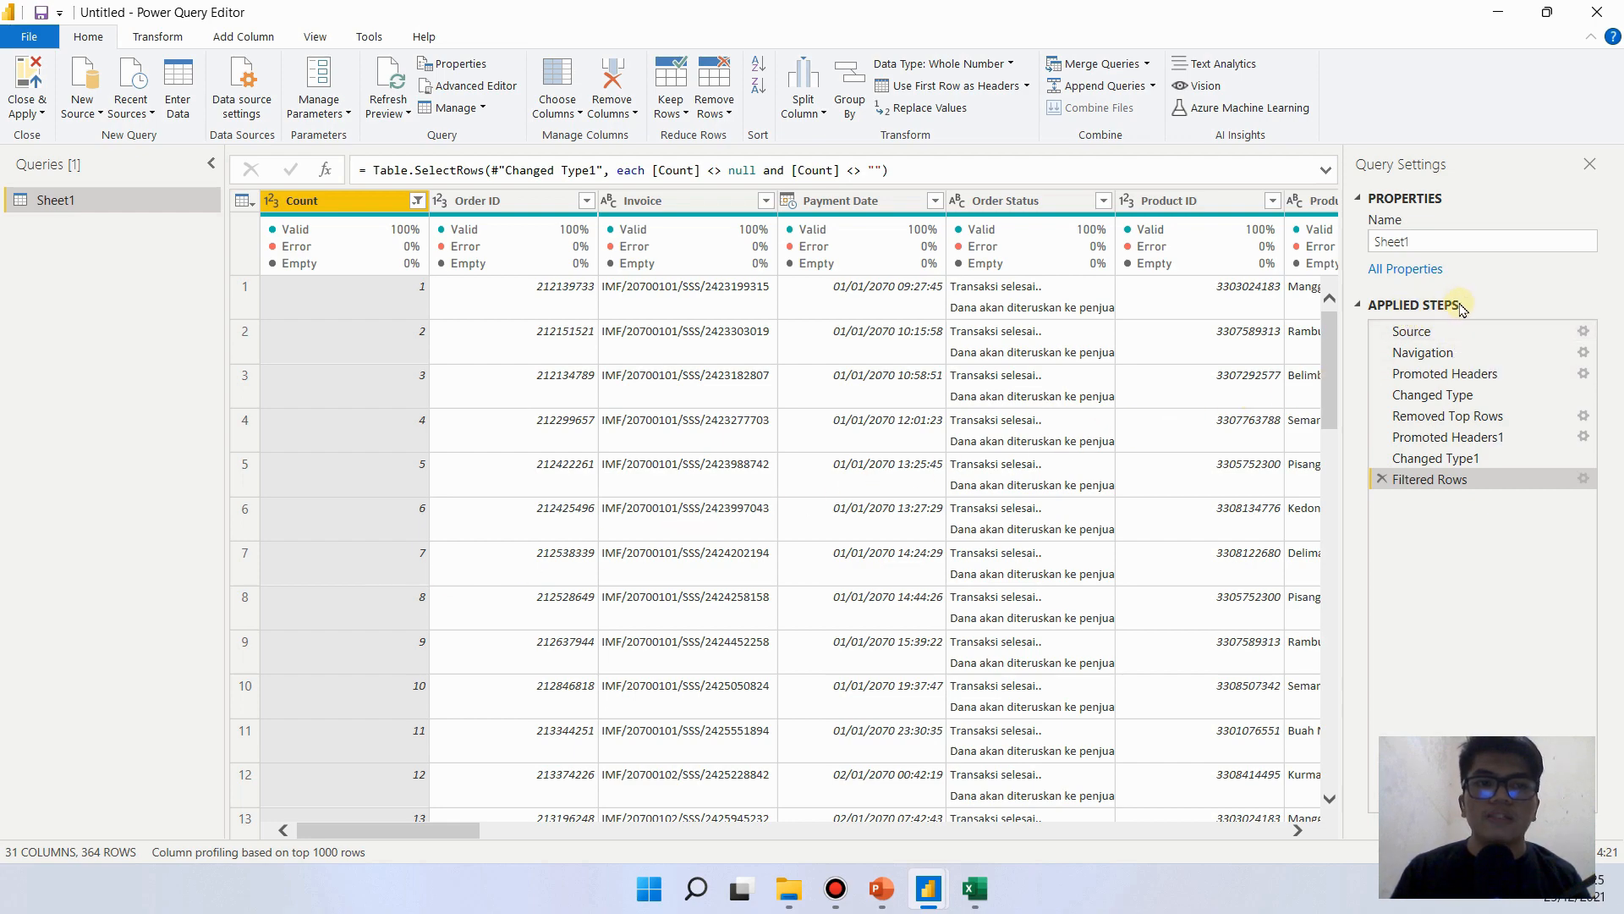
- Compare the query at the Changed Type1 and Filtered Rows steps and delete the Filtered Rows step
{"action": "left_click", "coordinate": [1436, 463]}
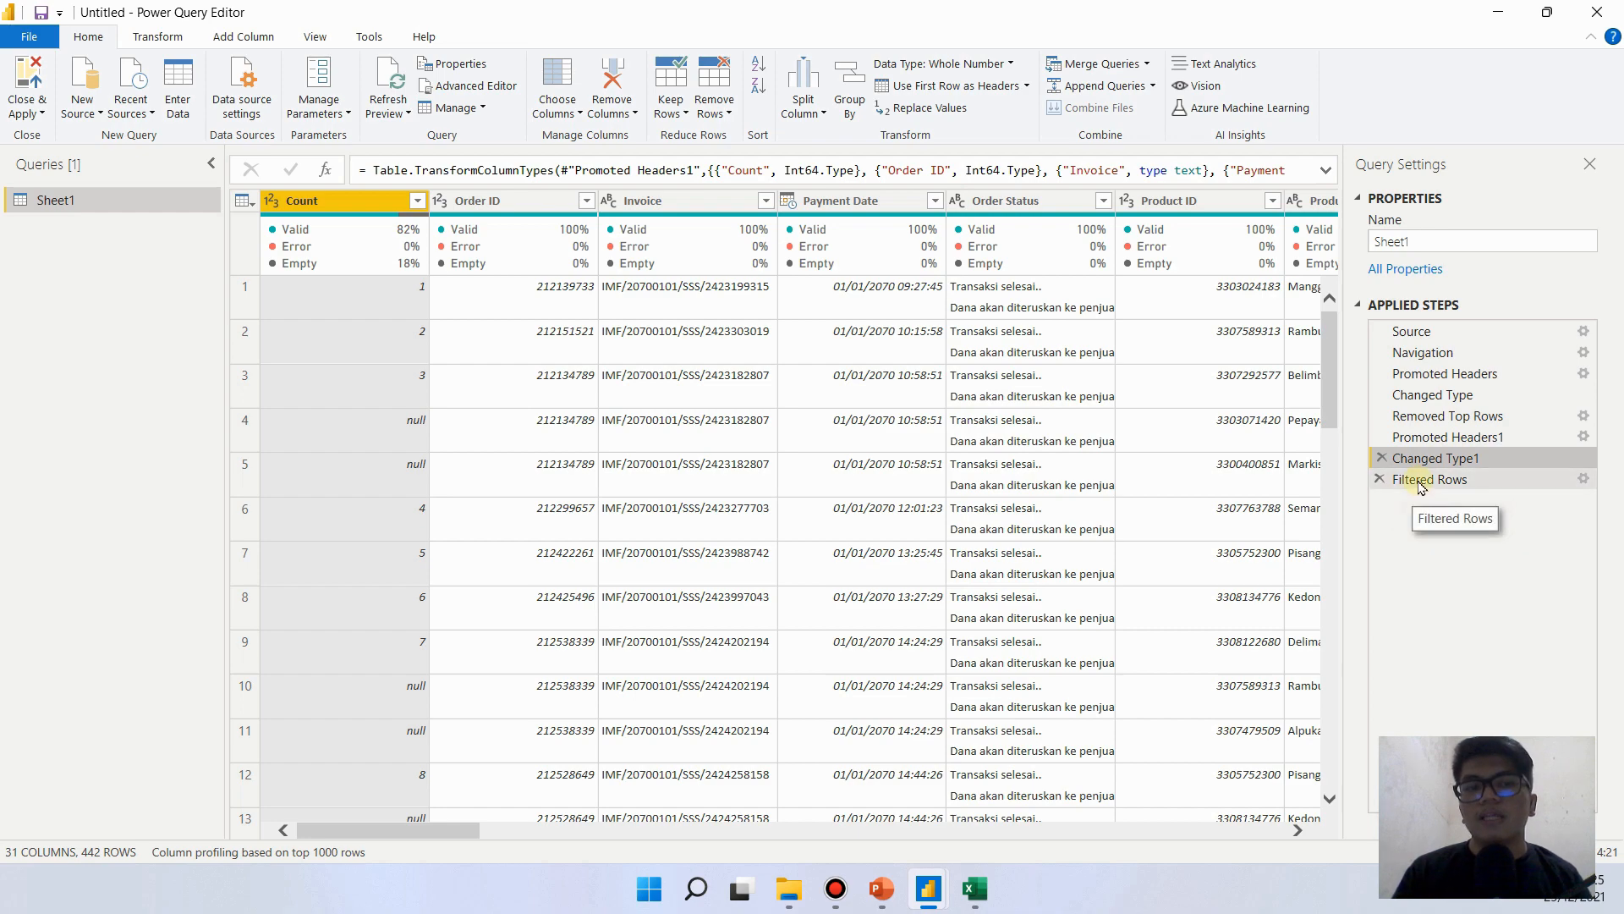
{"action": "left_click", "coordinate": [1420, 480]}
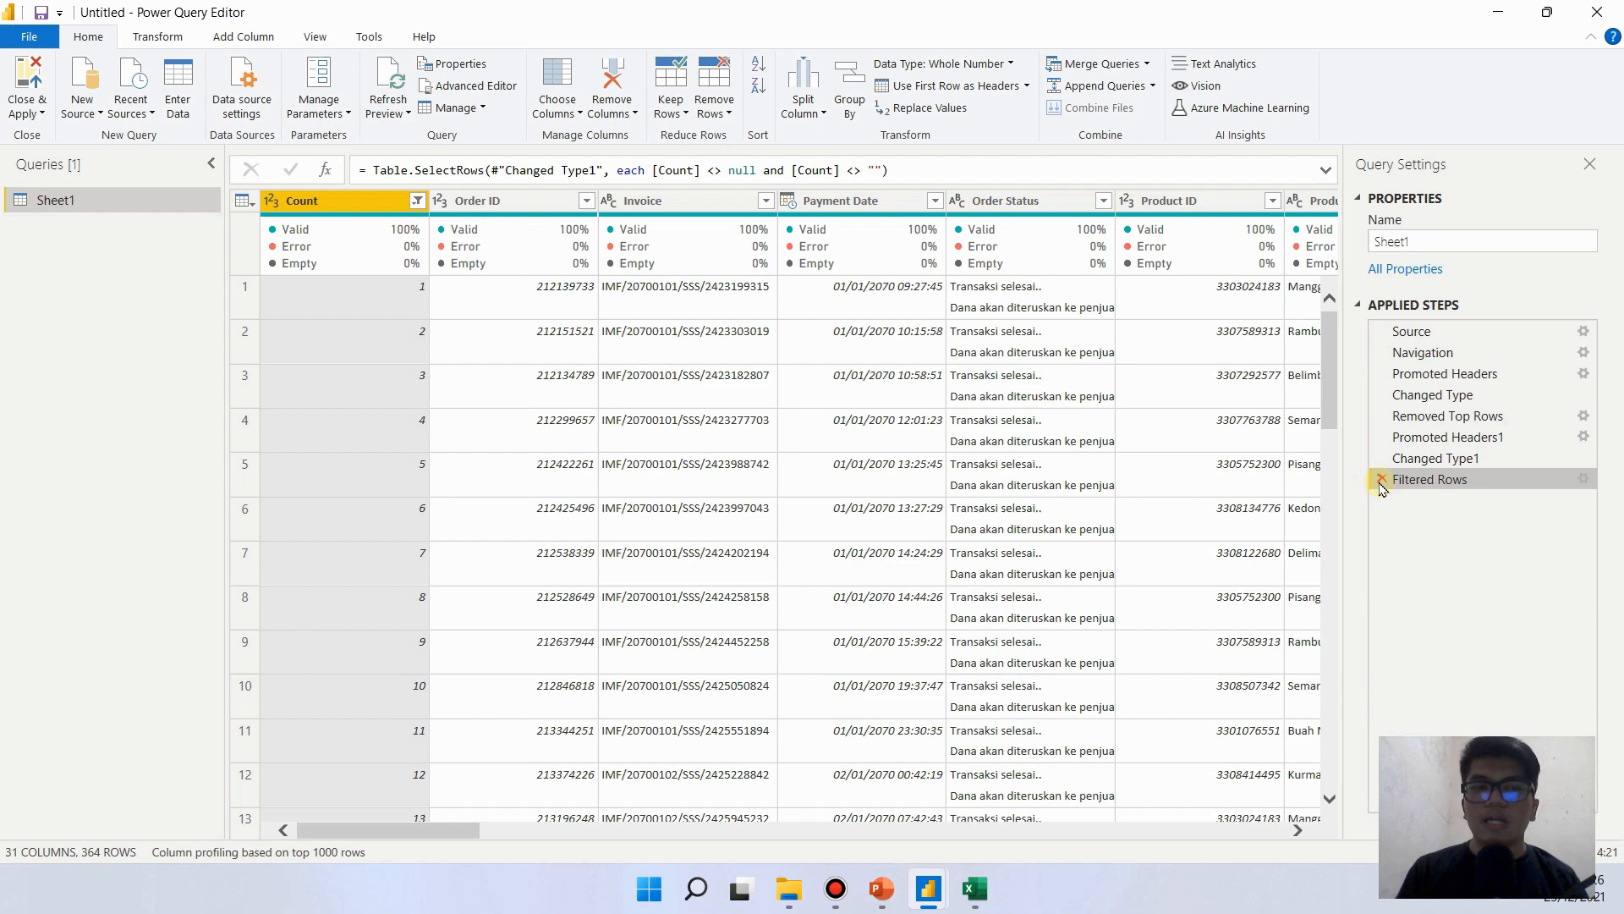
{"action": "left_click", "coordinate": [1382, 479]}
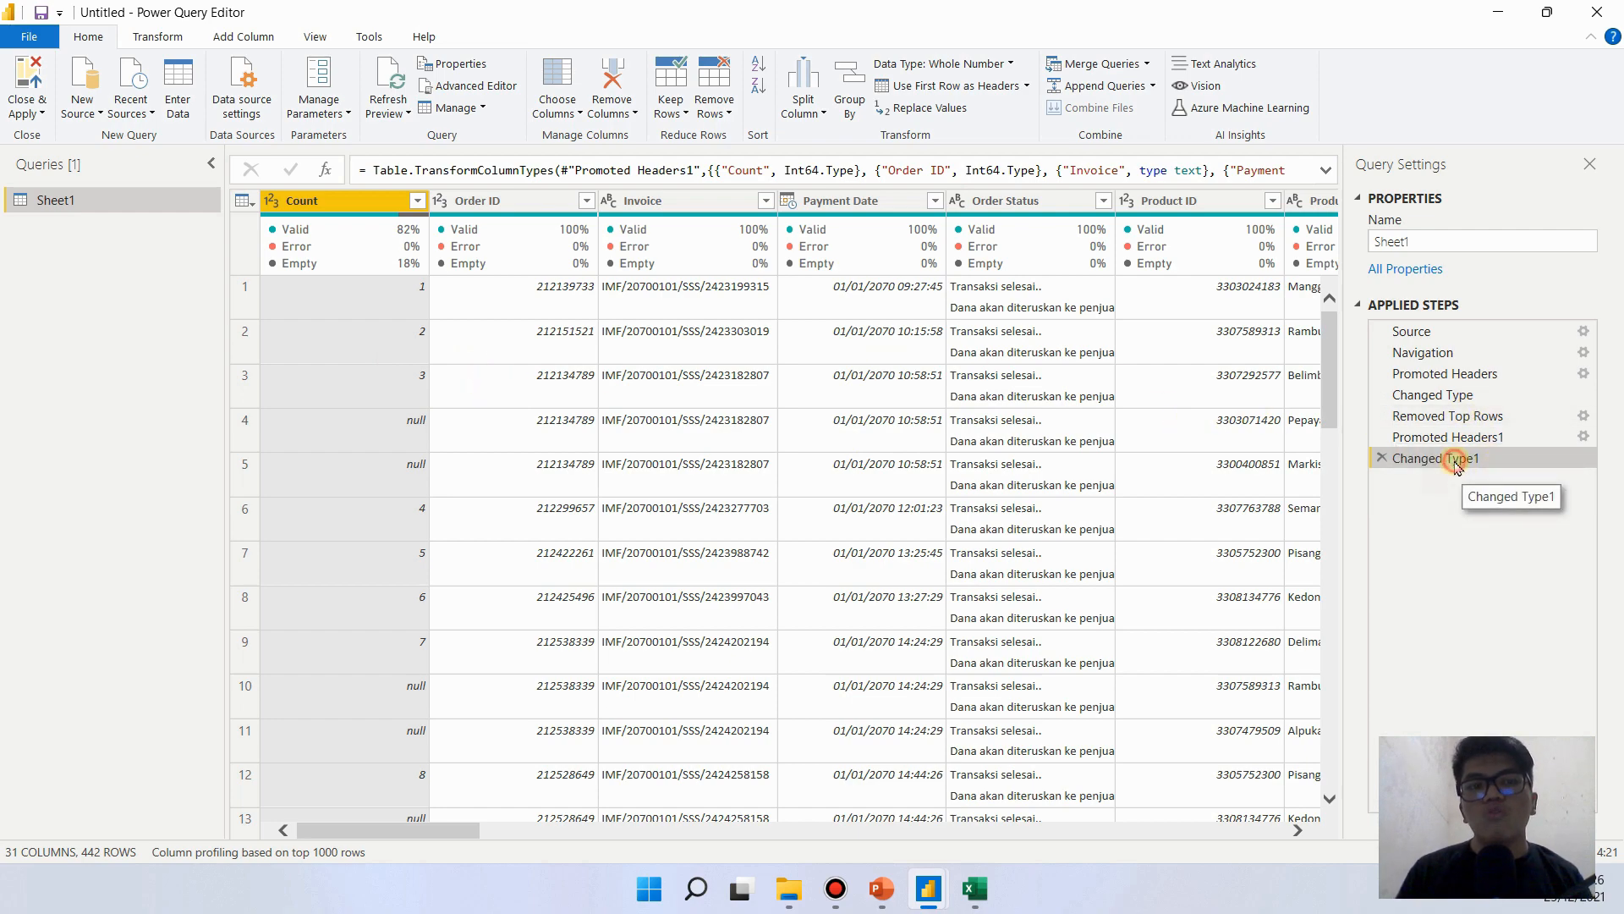
{"action": "right_click", "coordinate": [1497, 463]}
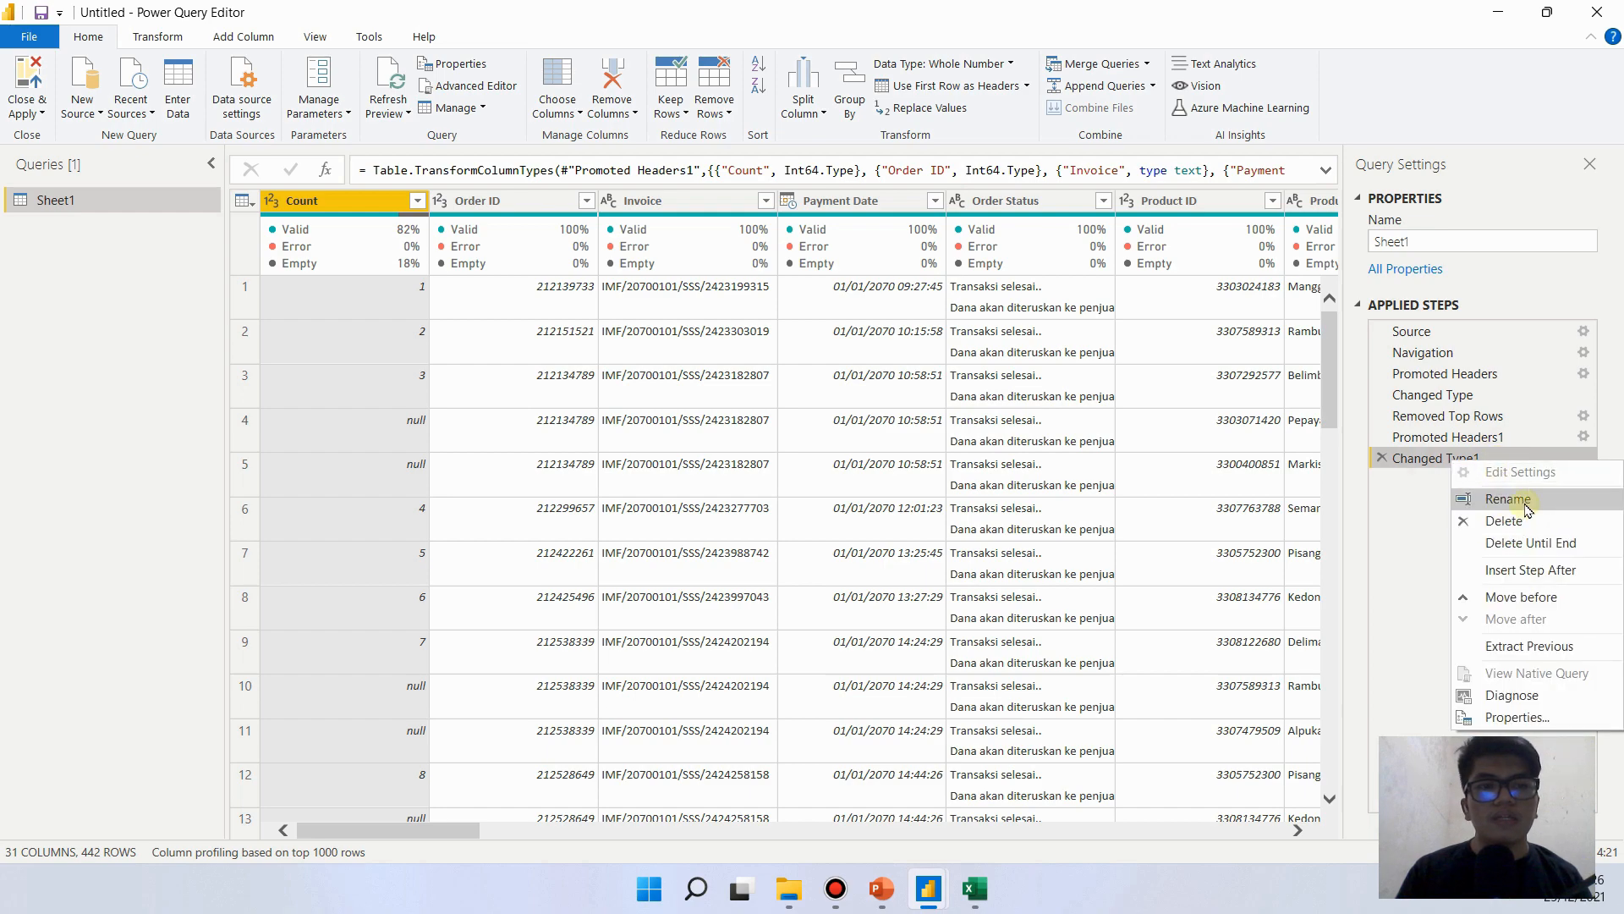
{"action": "left_click", "coordinate": [1502, 500]}
{"action": "key", "text": "Return"}
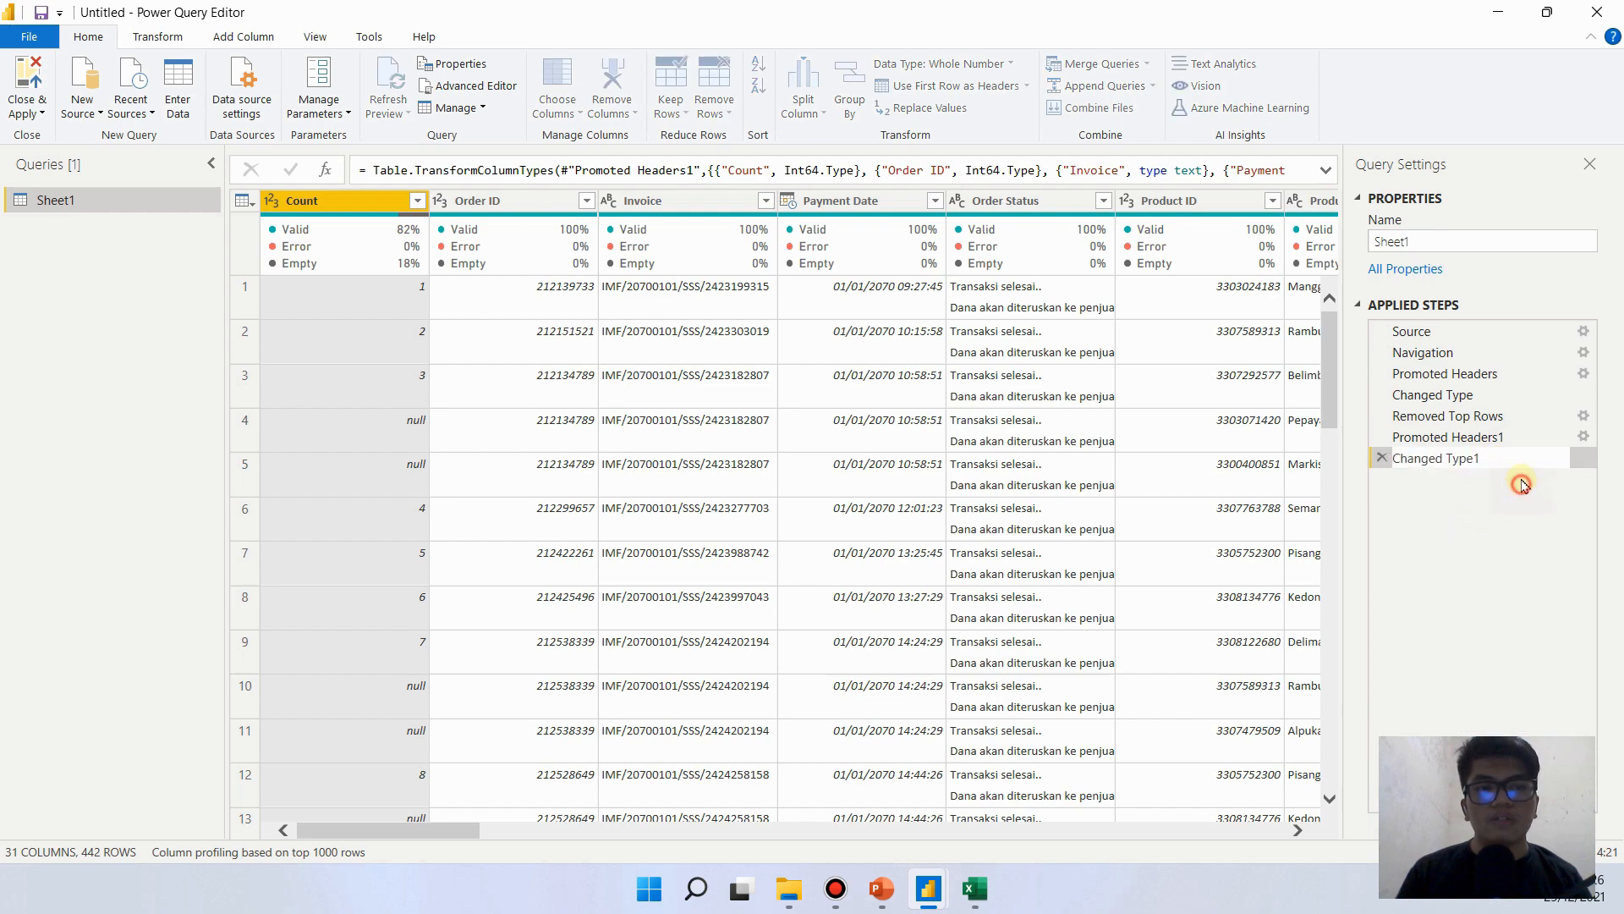
{"action": "right_click", "coordinate": [1498, 460]}
{"action": "left_click", "coordinate": [1514, 502]}
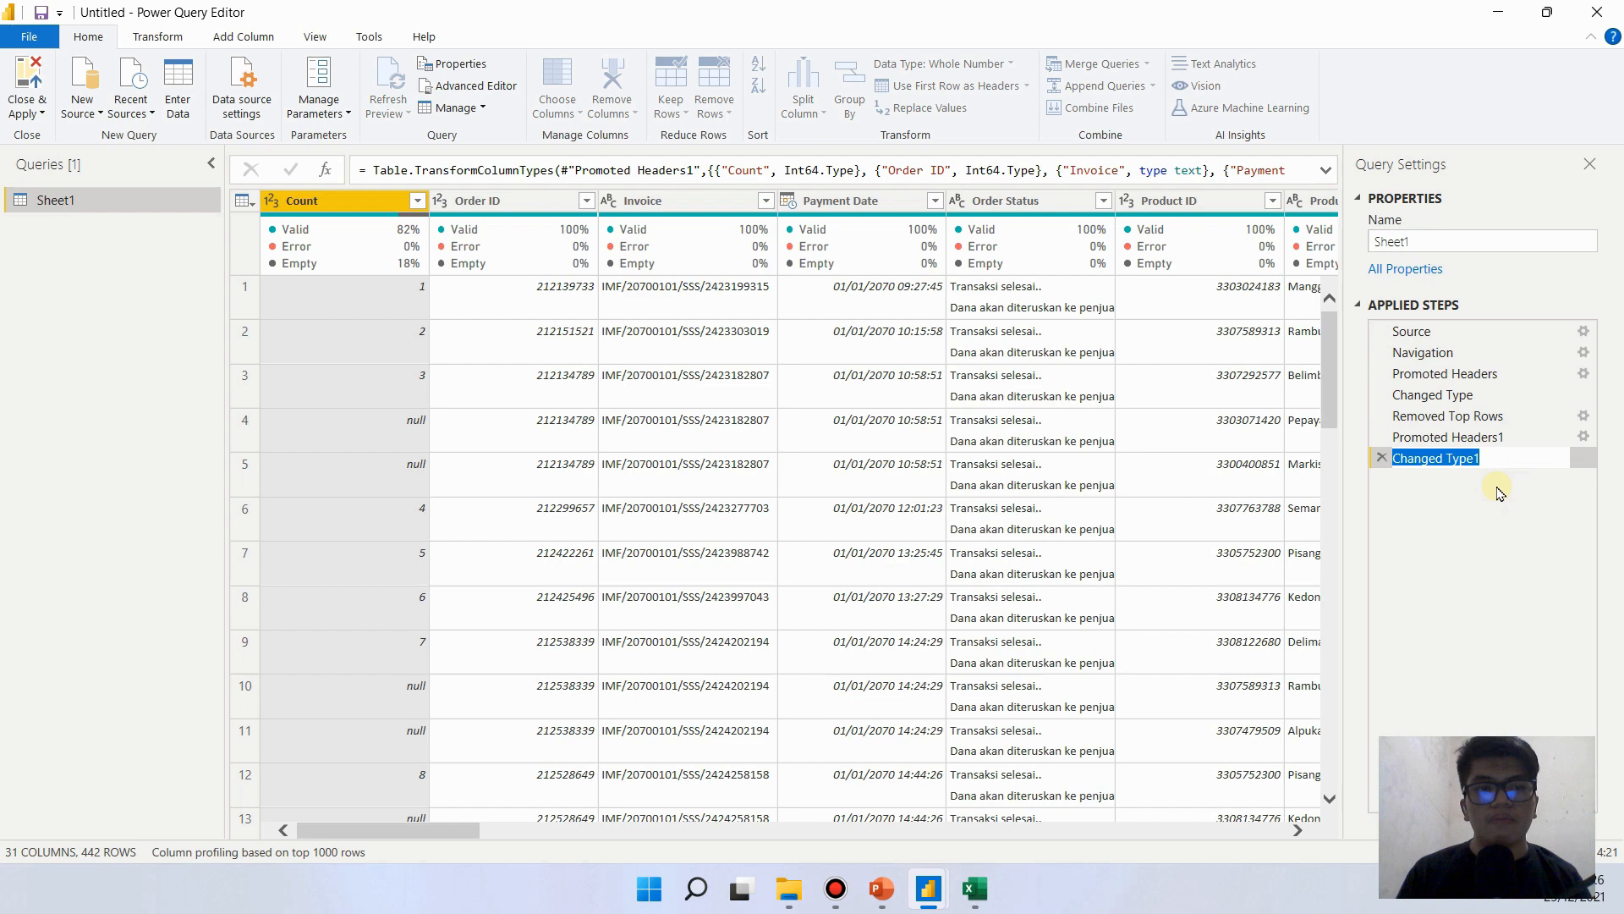
{"action": "key", "text": "Return"}
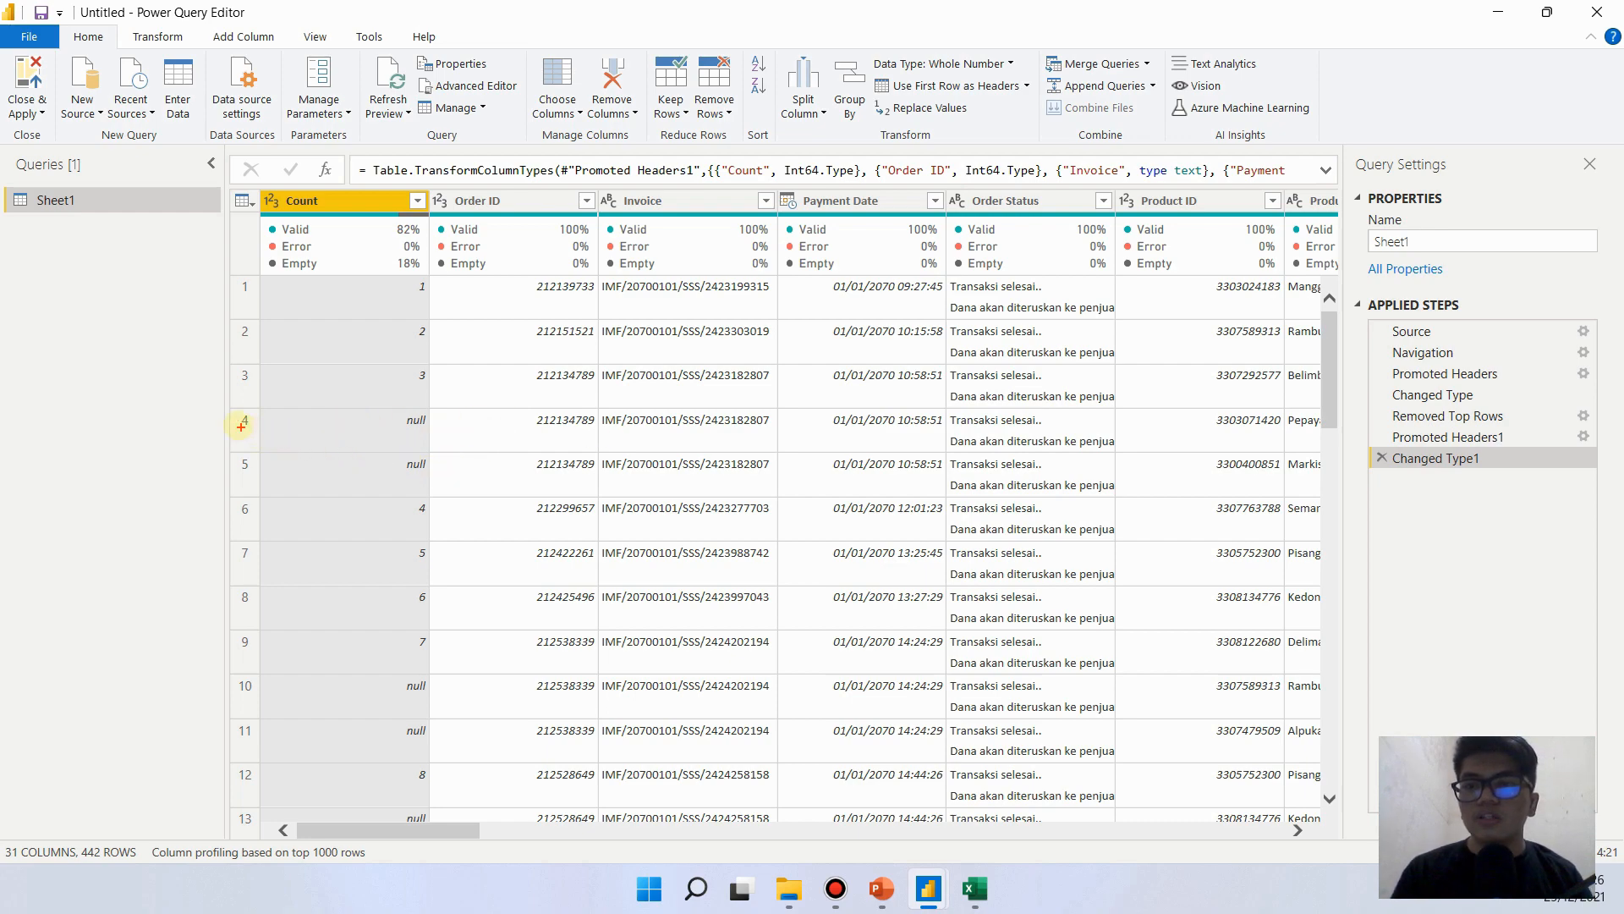
{"action": "mouse_move", "coordinate": [226, 412]}
{"action": "left_mouse_down"}
{"action": "mouse_move", "coordinate": [238, 505]}
{"action": "mouse_move", "coordinate": [718, 518]}
{"action": "mouse_move", "coordinate": [1295, 499]}
{"action": "left_mouse_up"}
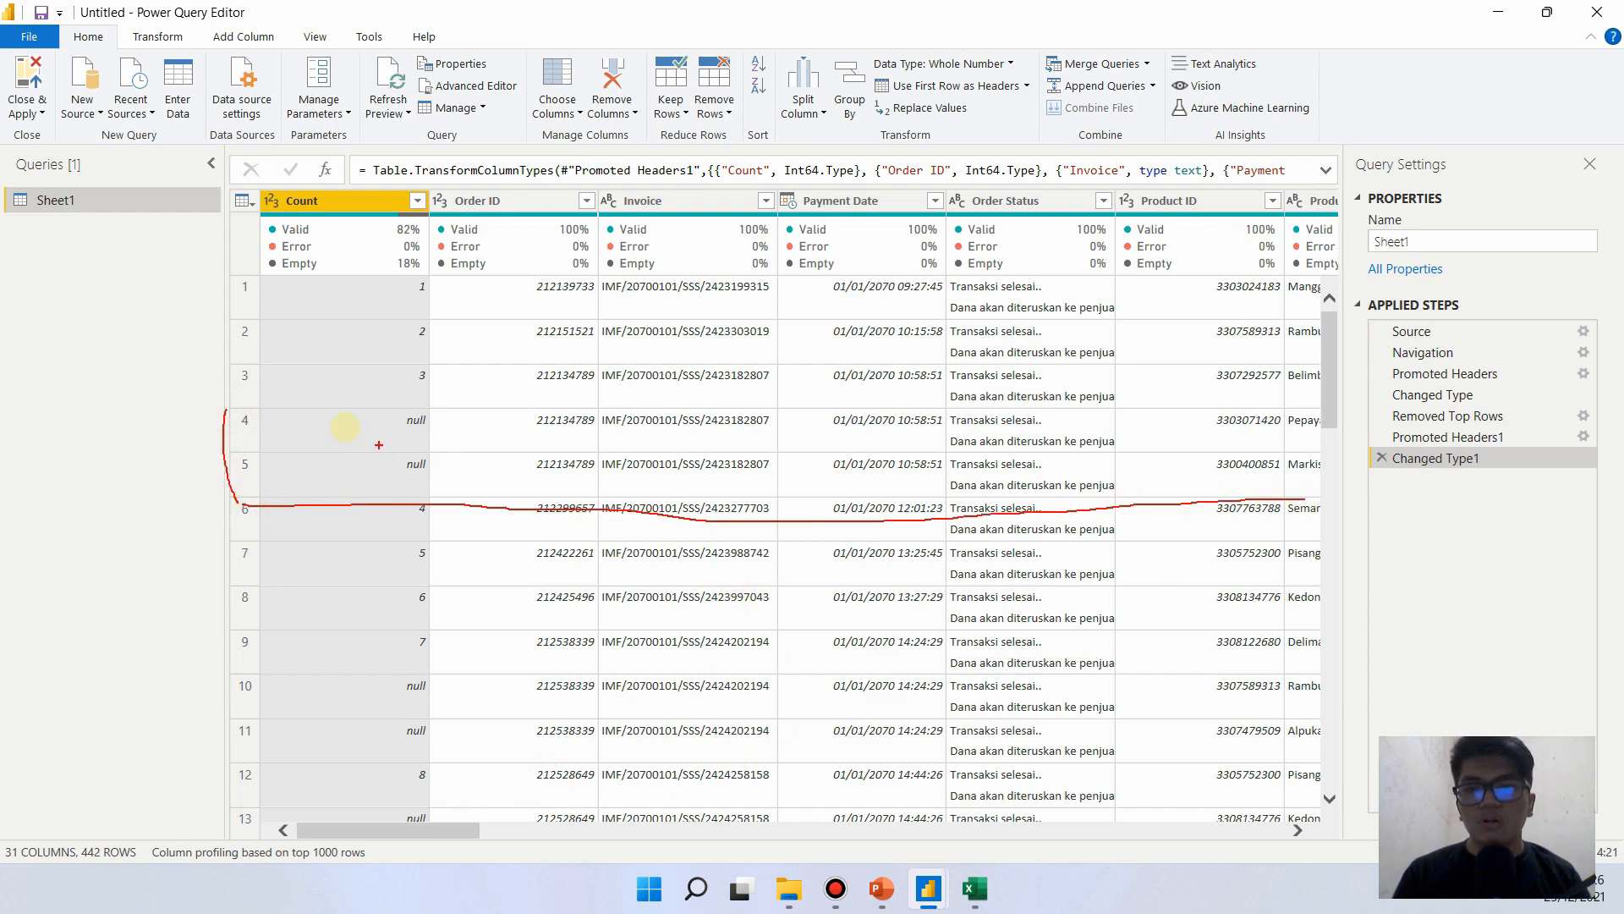
{"action": "mouse_move", "coordinate": [233, 413]}
{"action": "left_mouse_down"}
{"action": "mouse_move", "coordinate": [870, 431]}
{"action": "mouse_move", "coordinate": [1325, 399]}
{"action": "left_mouse_up"}
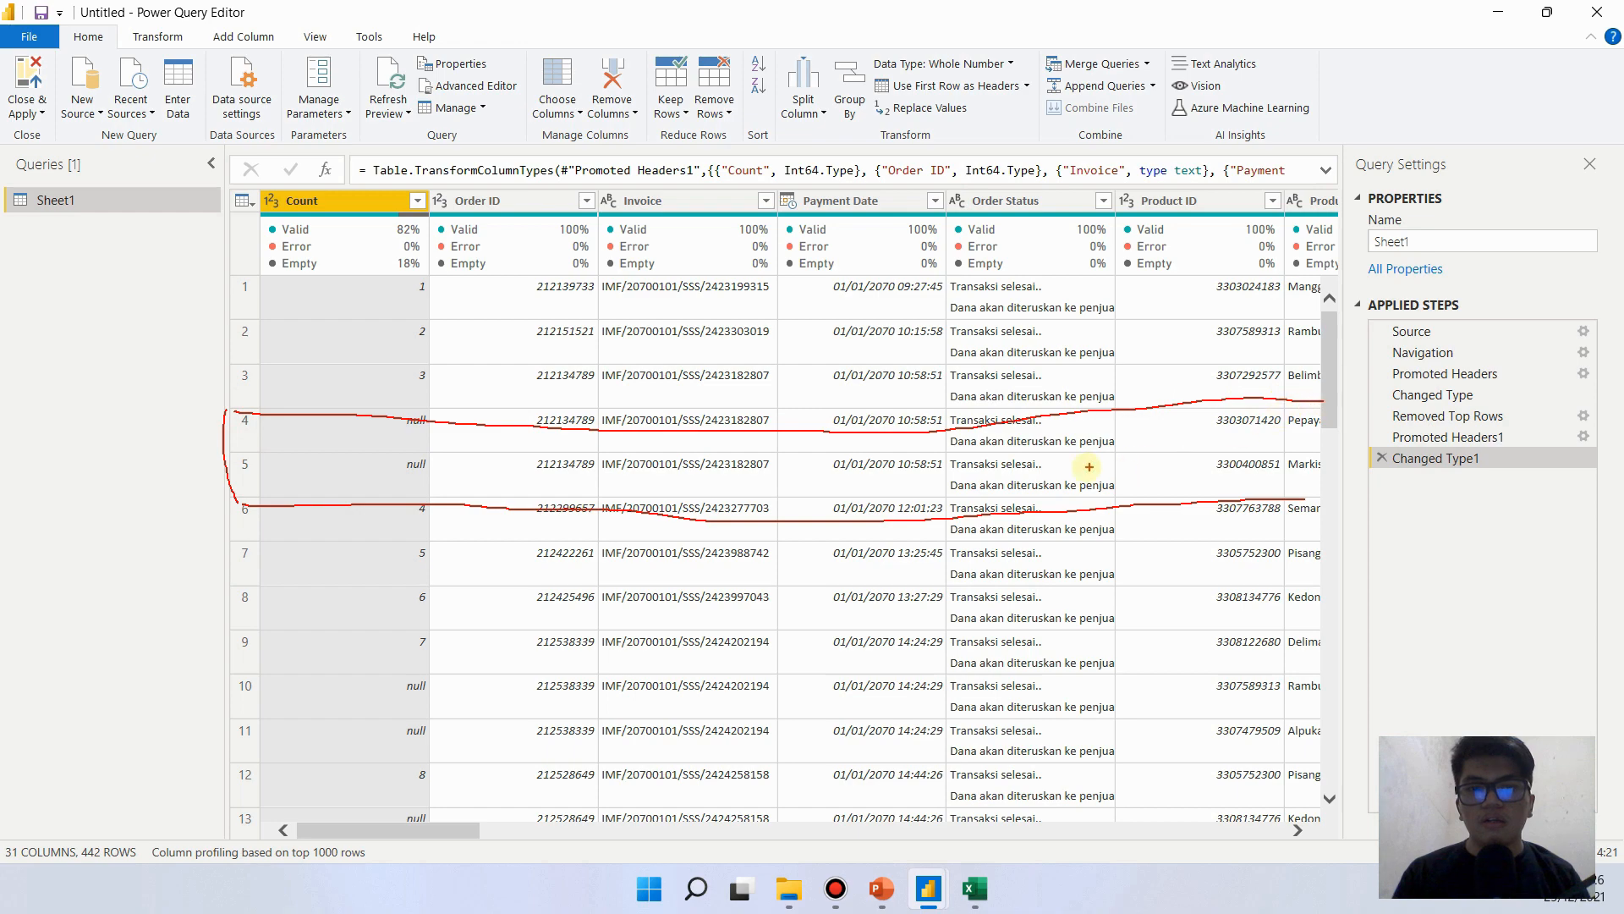
{"action": "mouse_move", "coordinate": [1069, 474]}
{"action": "left_mouse_down"}
{"action": "mouse_move", "coordinate": [849, 474]}
{"action": "mouse_move", "coordinate": [956, 542]}
{"action": "left_mouse_up"}
{"action": "mouse_move", "coordinate": [1121, 455]}
{"action": "left_mouse_down"}
{"action": "mouse_move", "coordinate": [1086, 465]}
{"action": "mouse_move", "coordinate": [1121, 486]}
{"action": "left_mouse_up"}
{"action": "left_click_drag", "start_coordinate": [1158, 450], "coordinate": [1200, 479]}
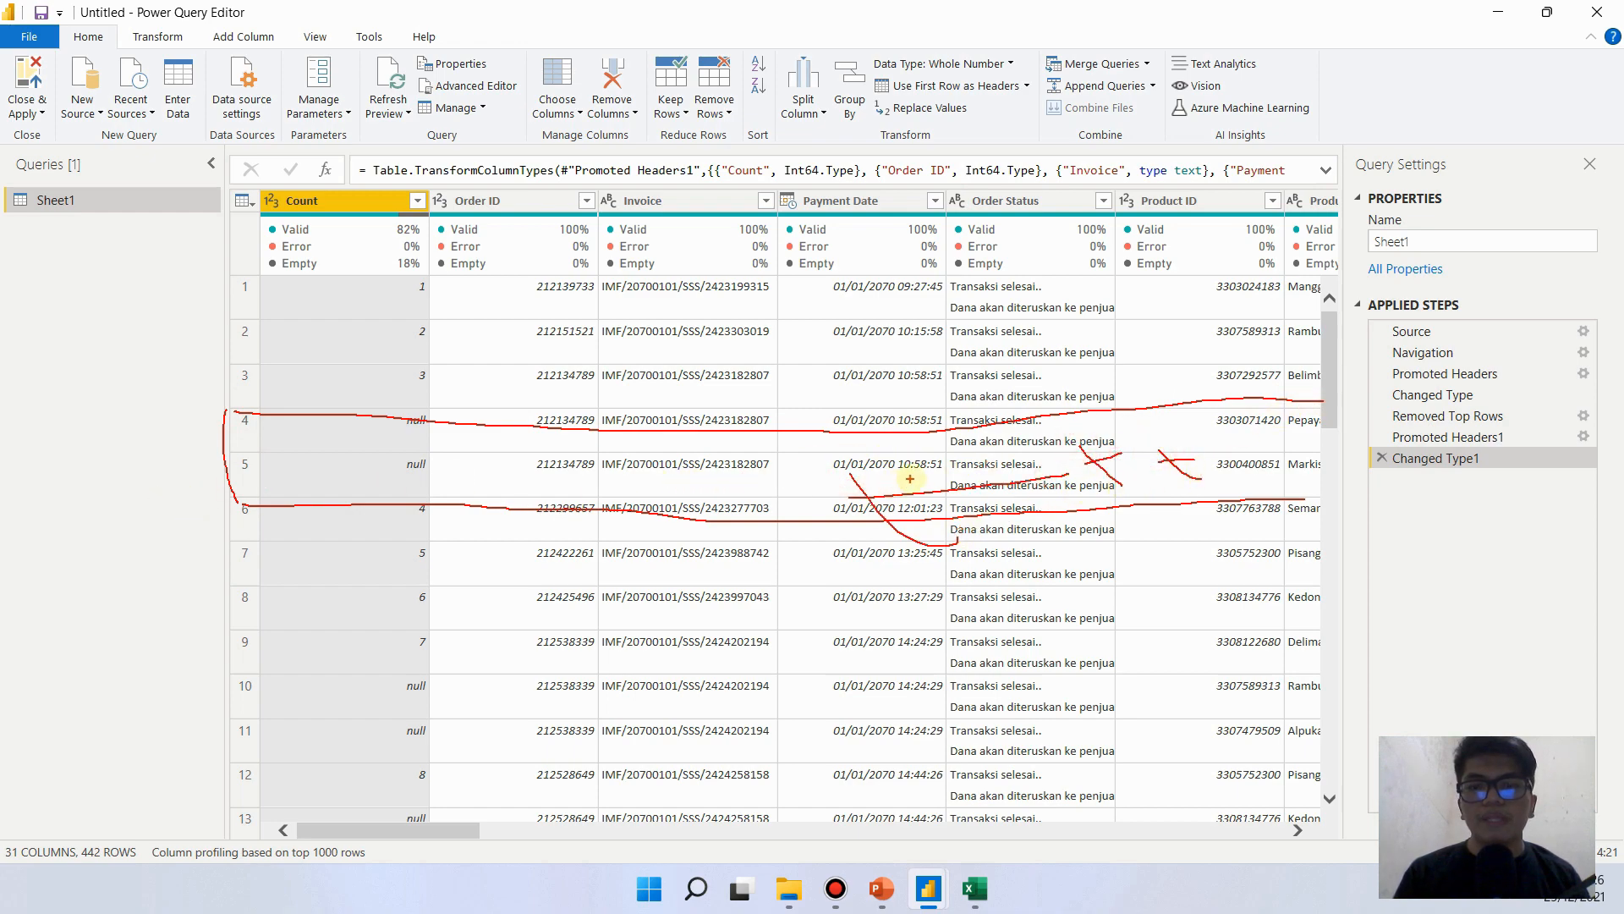
{"action": "key", "text": "Escape"}
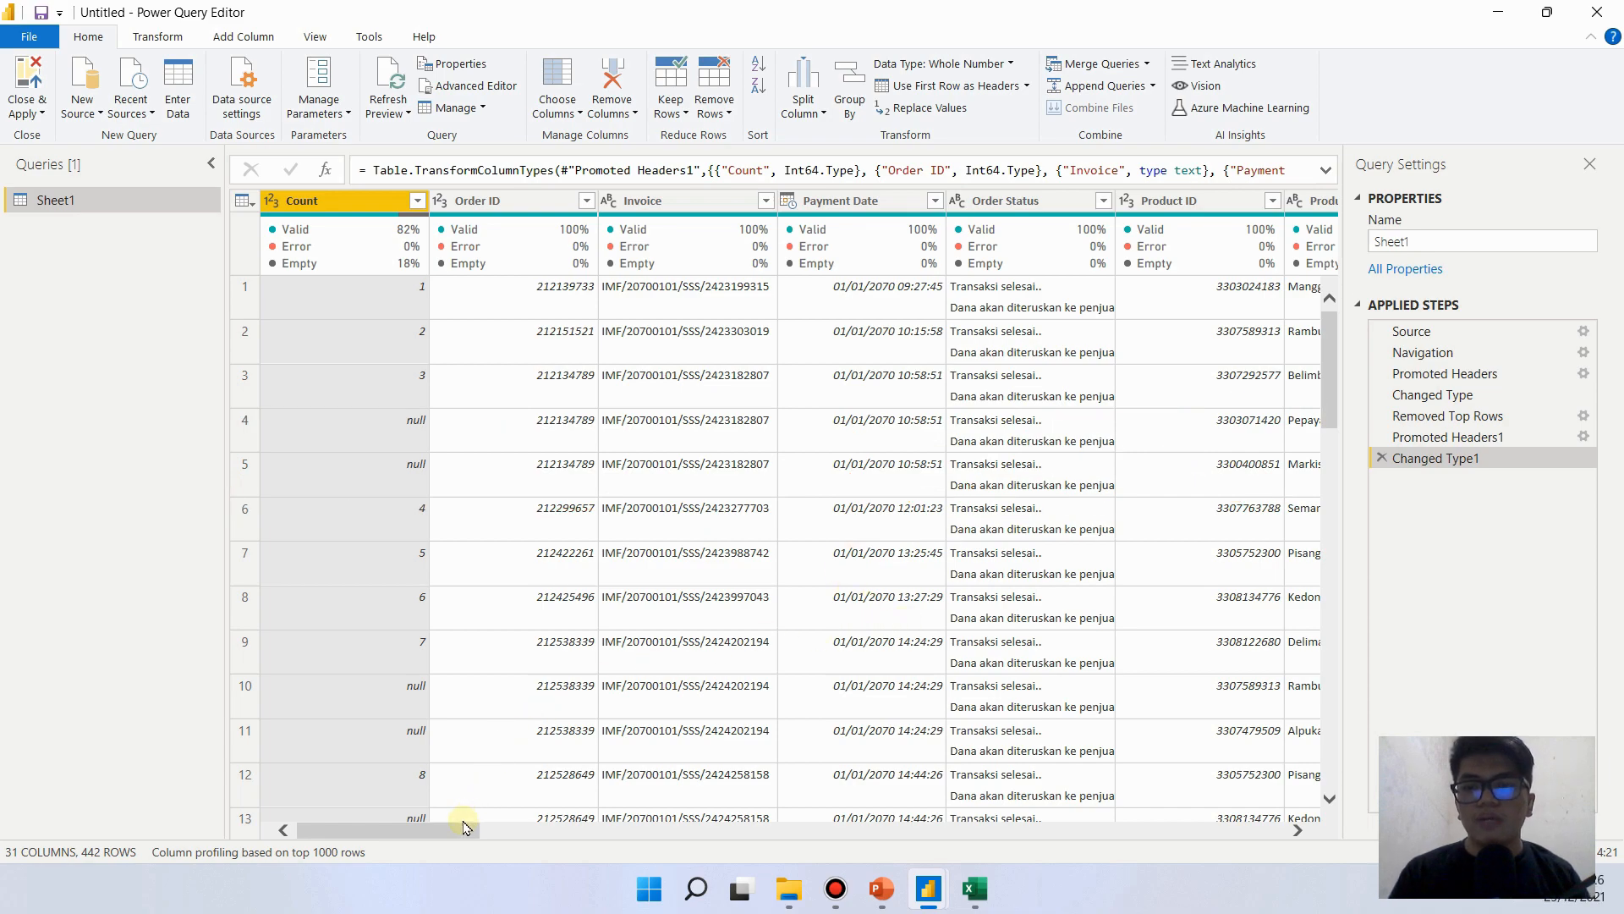
{"action": "mouse_move", "coordinate": [463, 827]}
{"action": "left_mouse_down"}
{"action": "mouse_move", "coordinate": [561, 835]}
{"action": "mouse_move", "coordinate": [447, 826]}
{"action": "left_mouse_up"}
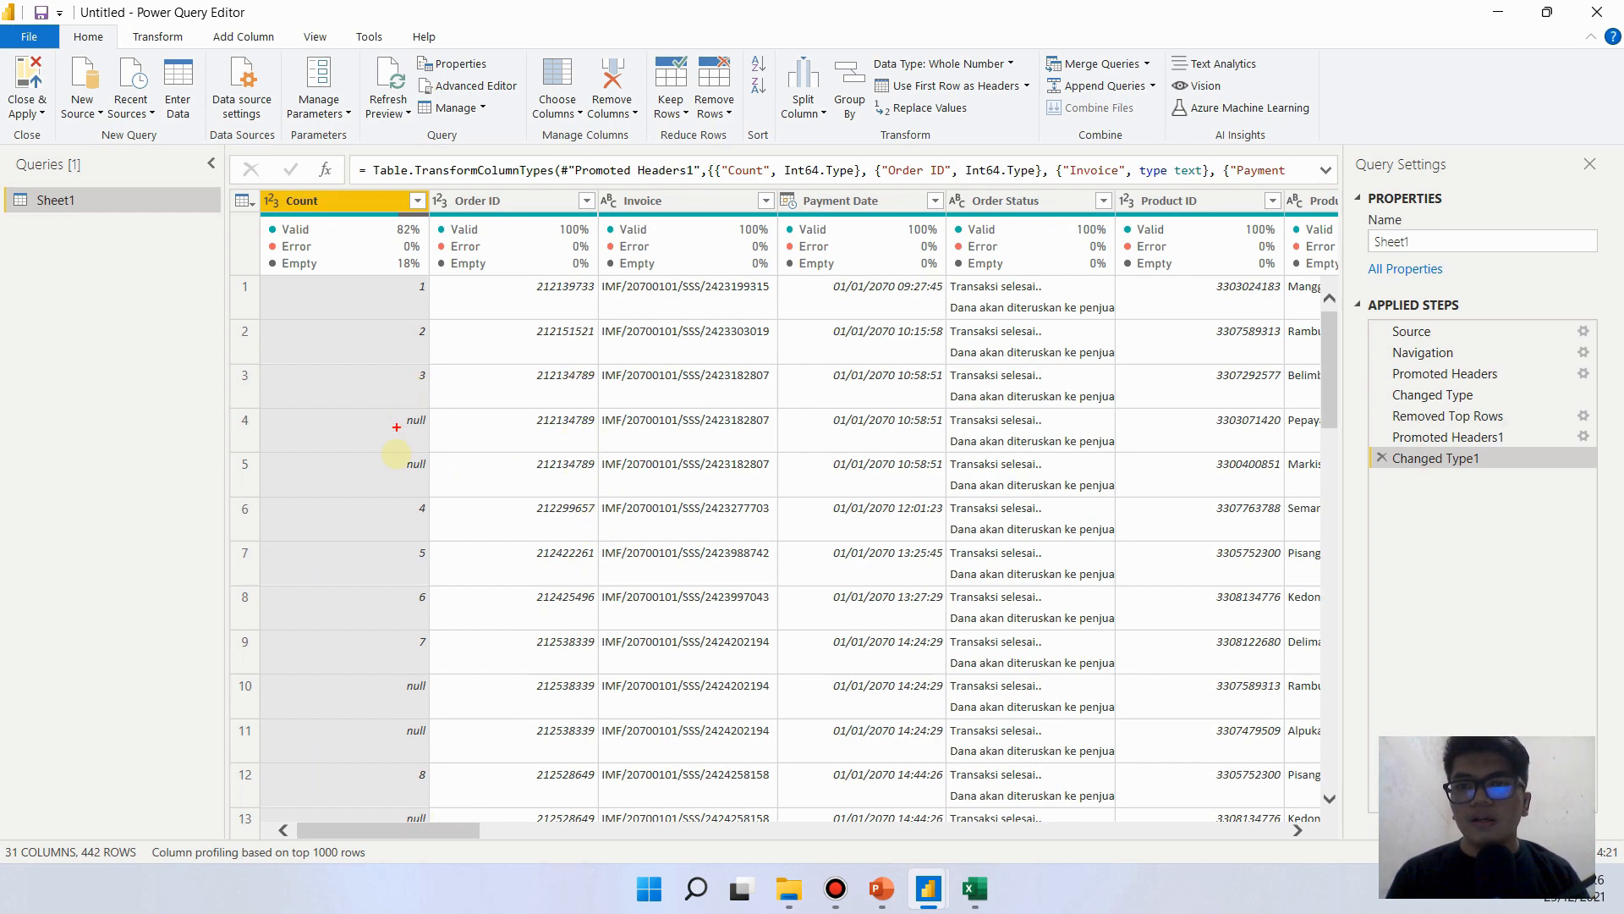
{"action": "mouse_move", "coordinate": [598, 362]}
{"action": "left_mouse_down"}
{"action": "mouse_move", "coordinate": [786, 364]}
{"action": "mouse_move", "coordinate": [782, 456]}
{"action": "mouse_move", "coordinate": [590, 484]}
{"action": "mouse_move", "coordinate": [596, 362]}
{"action": "left_mouse_up"}
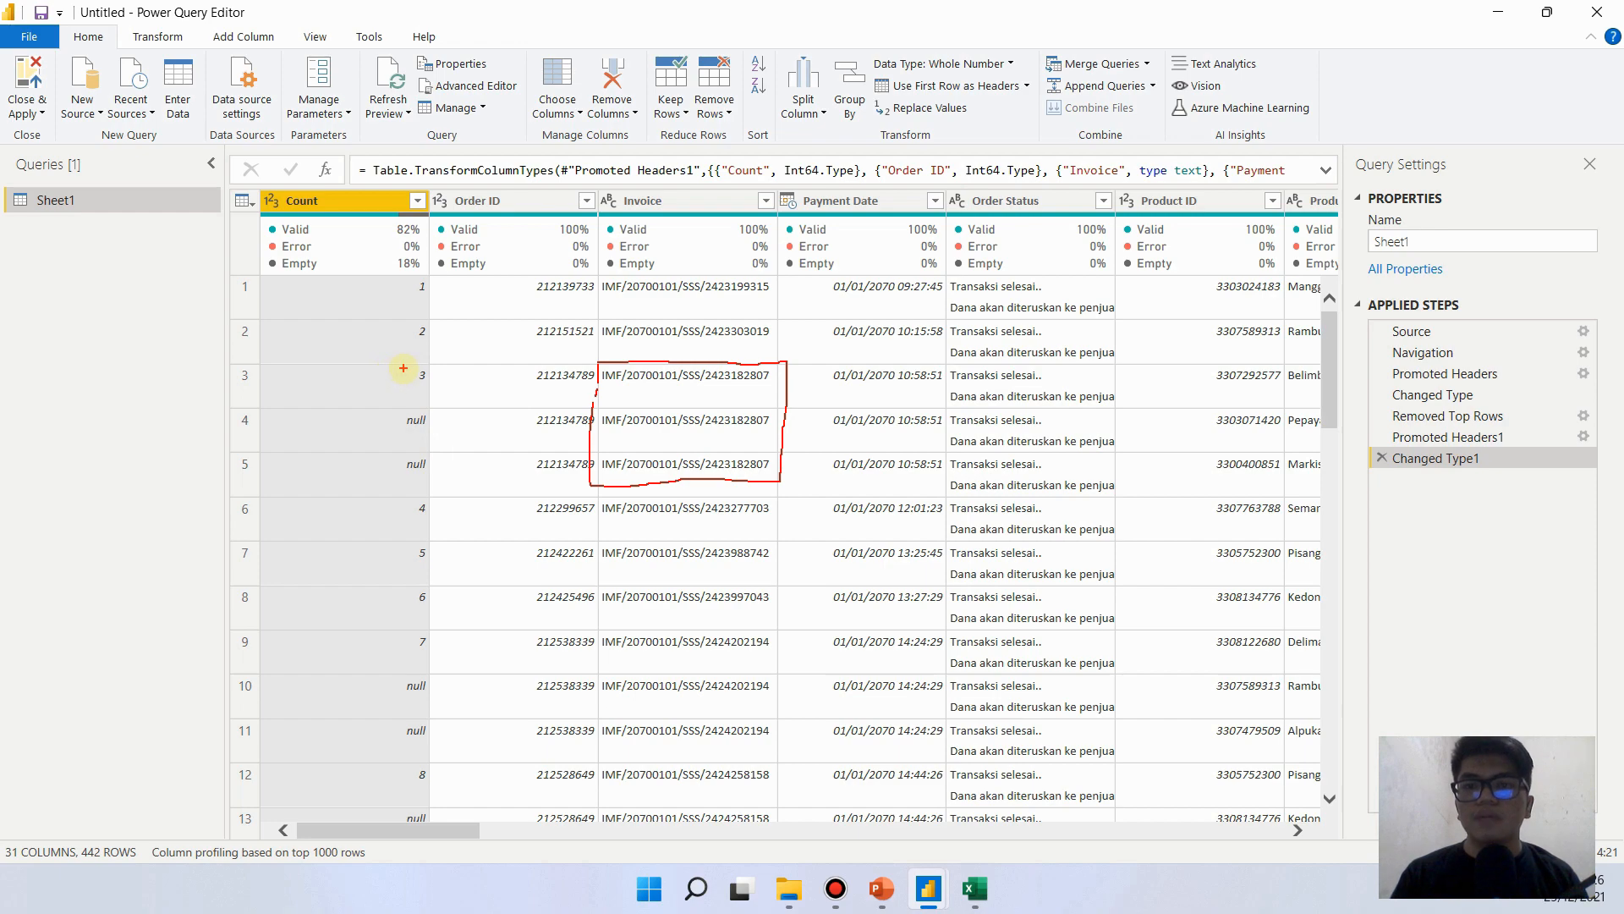
{"action": "mouse_move", "coordinate": [403, 368]}
{"action": "left_mouse_down"}
{"action": "mouse_move", "coordinate": [399, 468]}
{"action": "mouse_move", "coordinate": [444, 372]}
{"action": "left_mouse_up"}
{"action": "left_click_drag", "start_coordinate": [444, 372], "coordinate": [439, 355]}
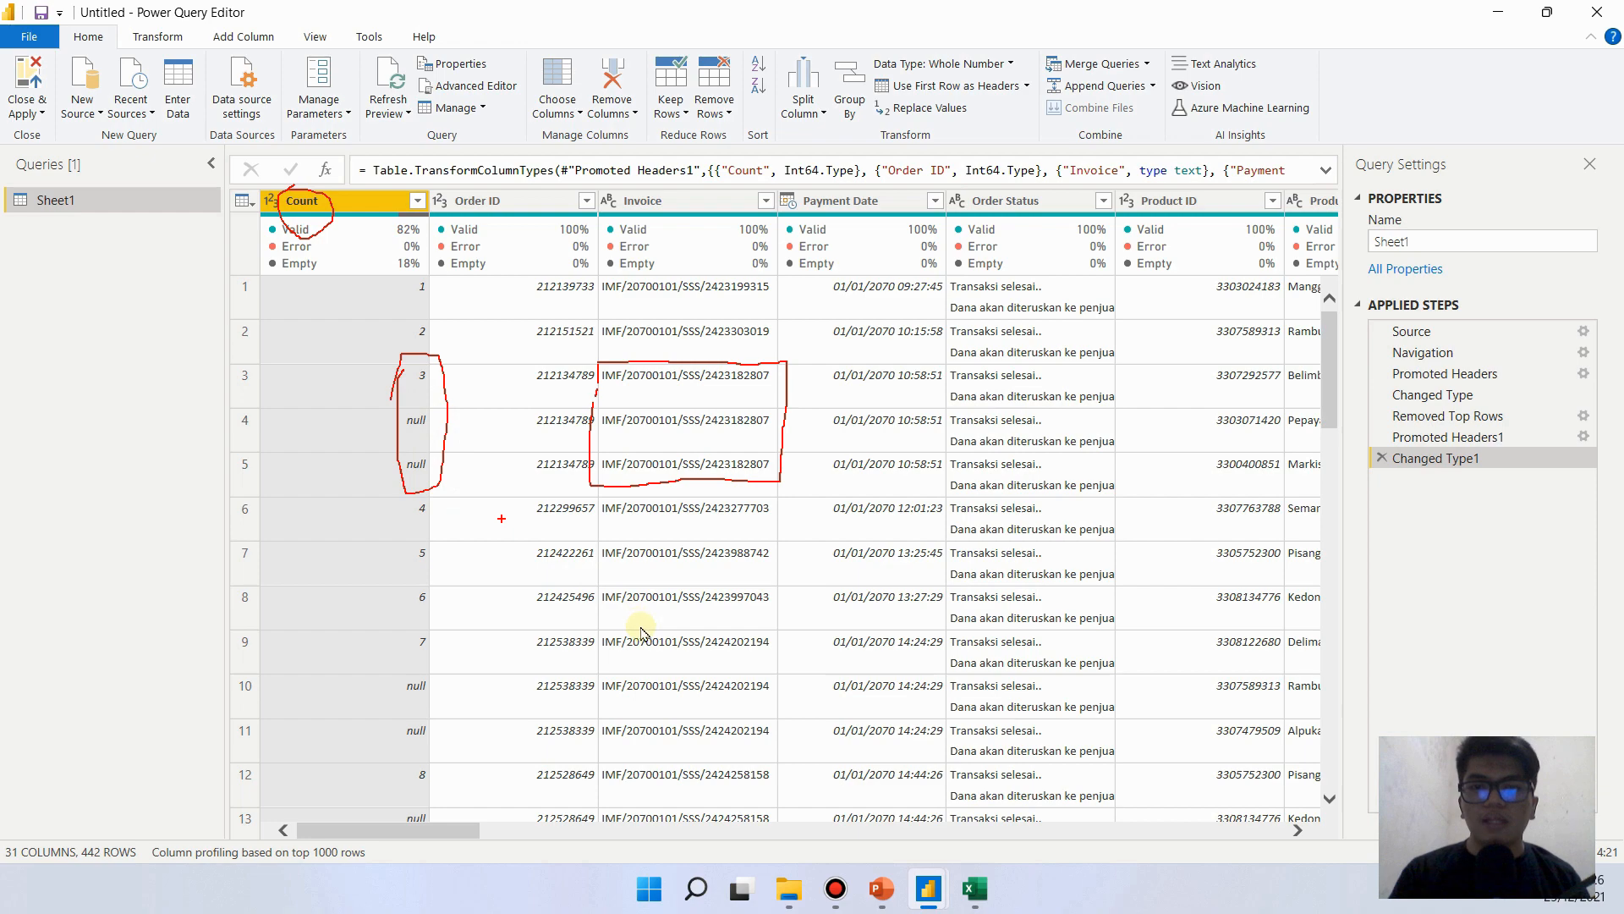
{"action": "key", "text": "Escape"}
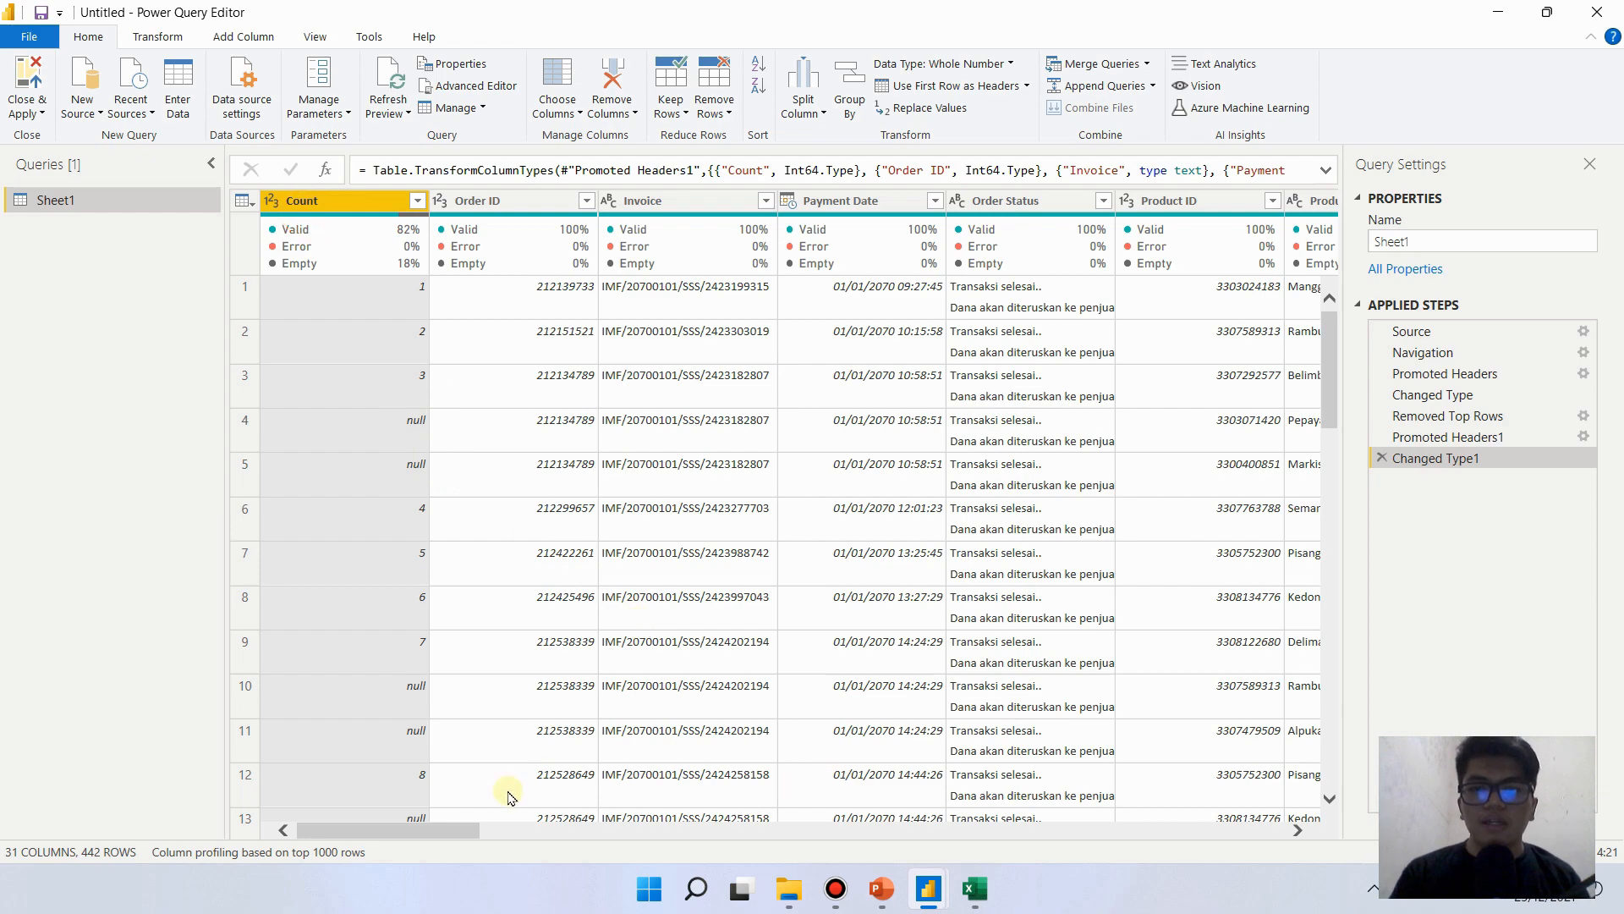
- Examine the Sheet1 query's columns from Count through the price, discount and customer fields
{"action": "mouse_move", "coordinate": [1009, 418]}
{"action": "left_mouse_down"}
{"action": "mouse_move", "coordinate": [1075, 420]}
{"action": "mouse_move", "coordinate": [1074, 508]}
{"action": "mouse_move", "coordinate": [1019, 510]}
{"action": "mouse_move", "coordinate": [1012, 414]}
{"action": "left_mouse_up"}
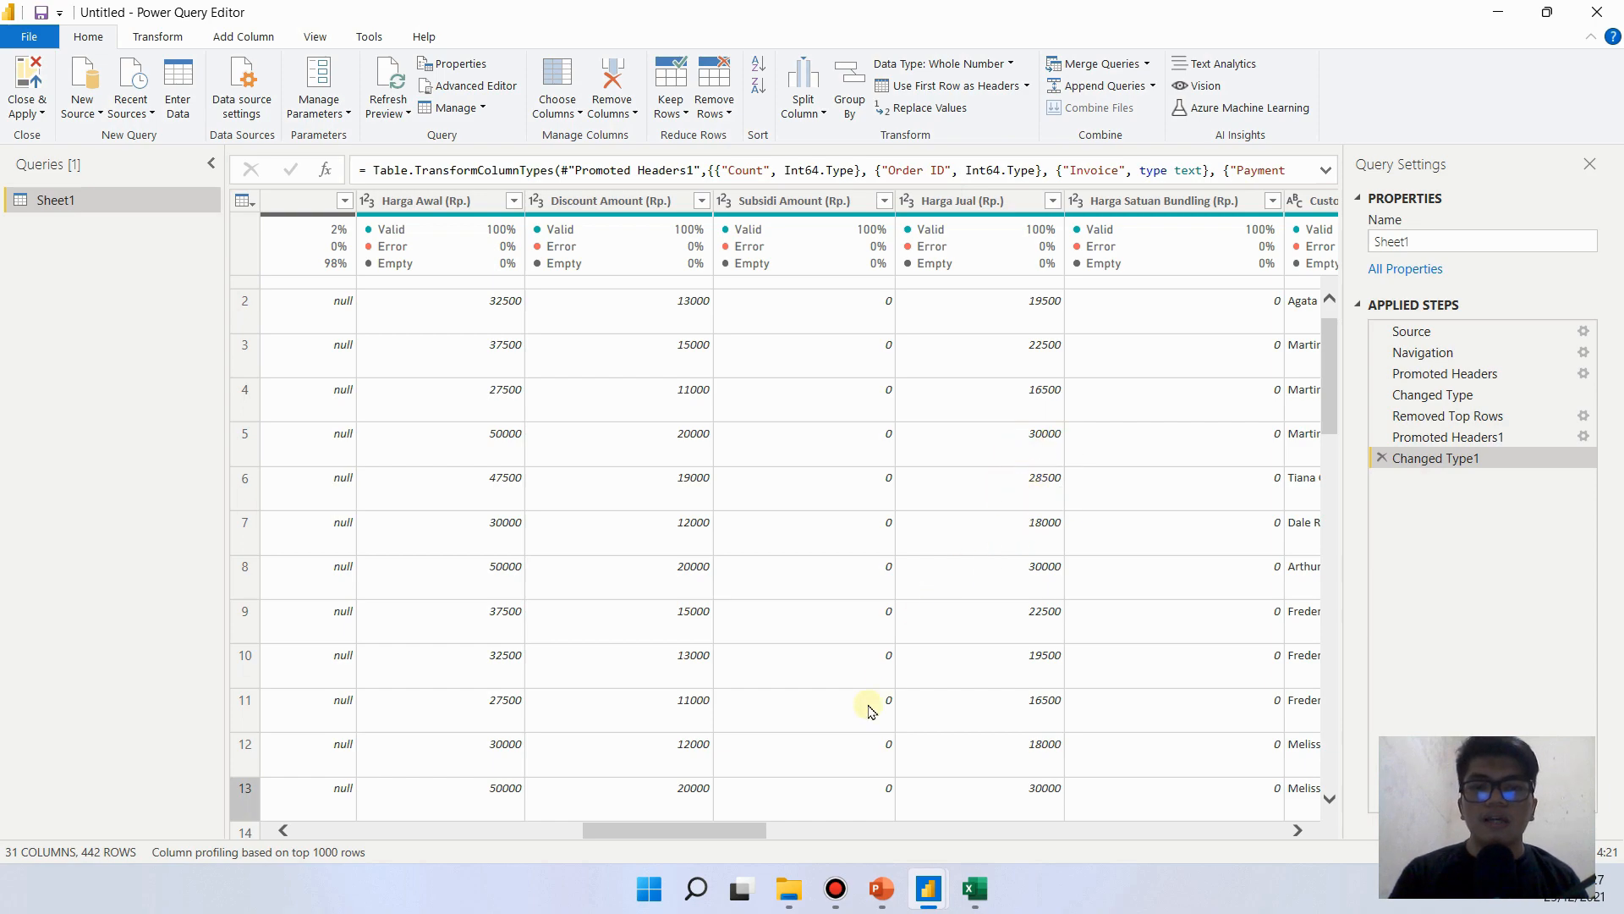
{"action": "left_click_drag", "start_coordinate": [752, 832], "coordinate": [393, 834]}
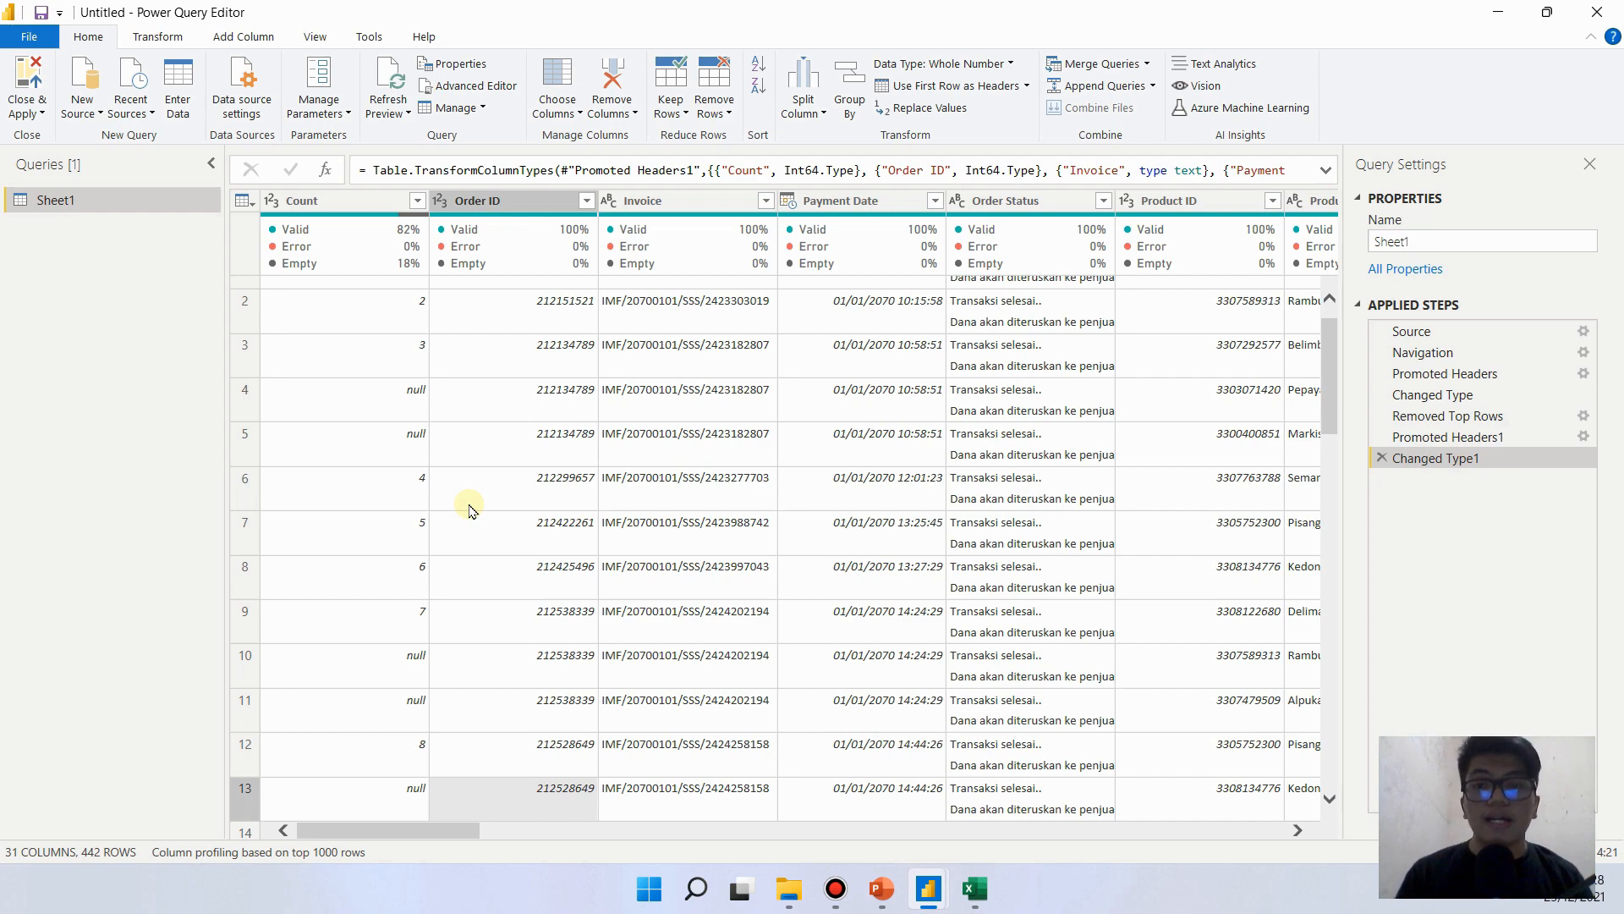
{"action": "left_click_drag", "start_coordinate": [417, 830], "coordinate": [860, 817]}
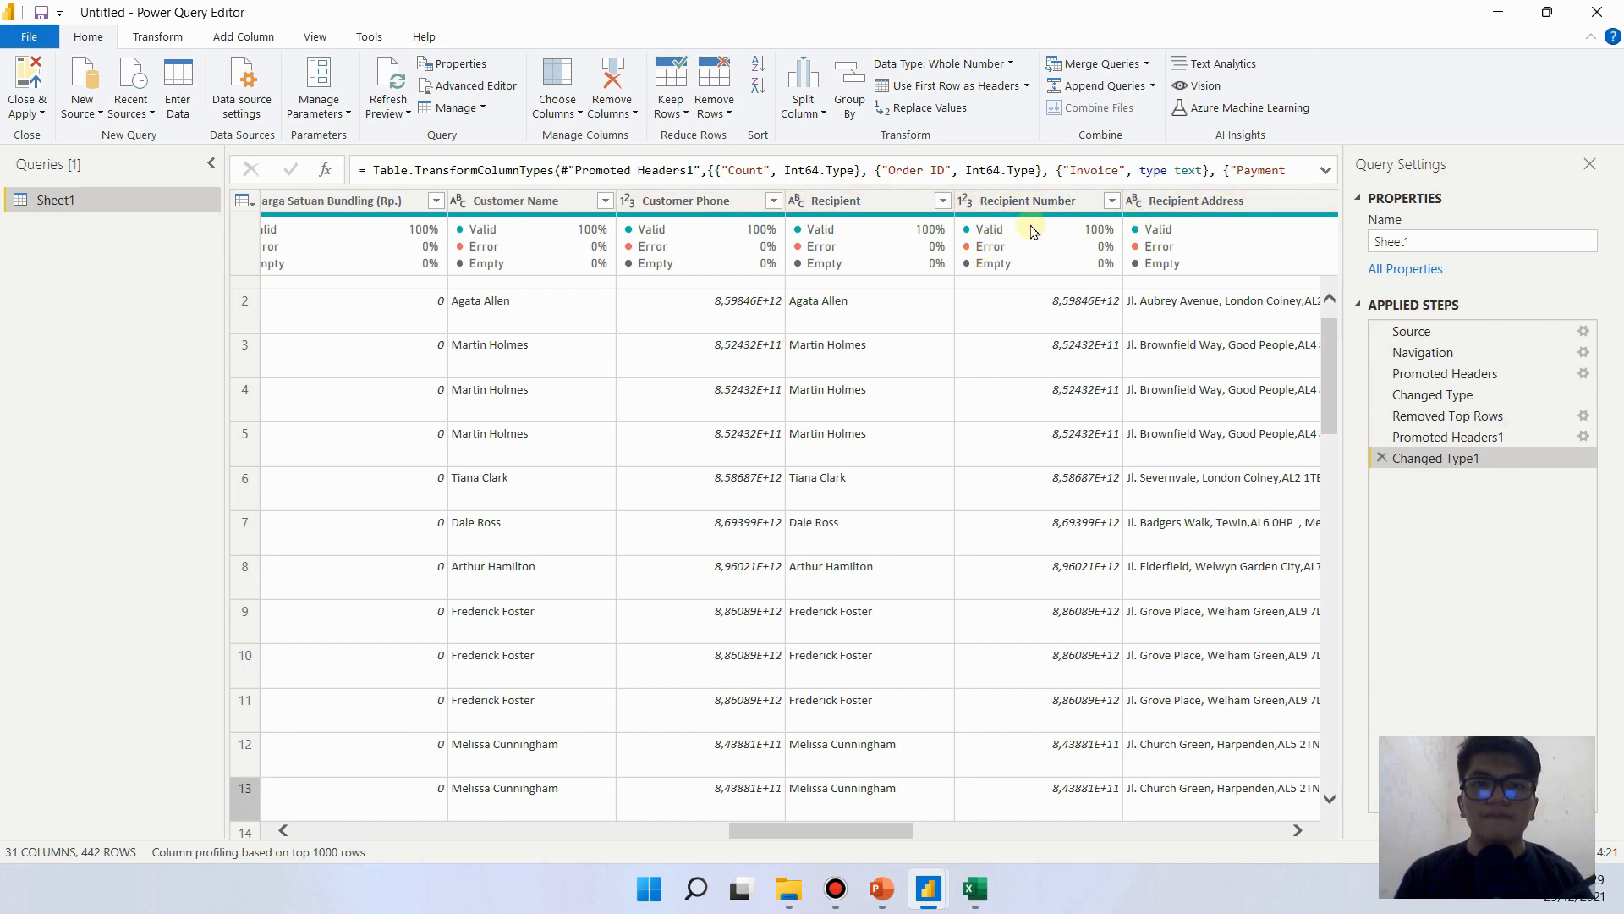
- View the available data types for the Recipient Number and Recipient columns and select the Recipient Address column
{"action": "mouse_move", "coordinate": [981, 269]}
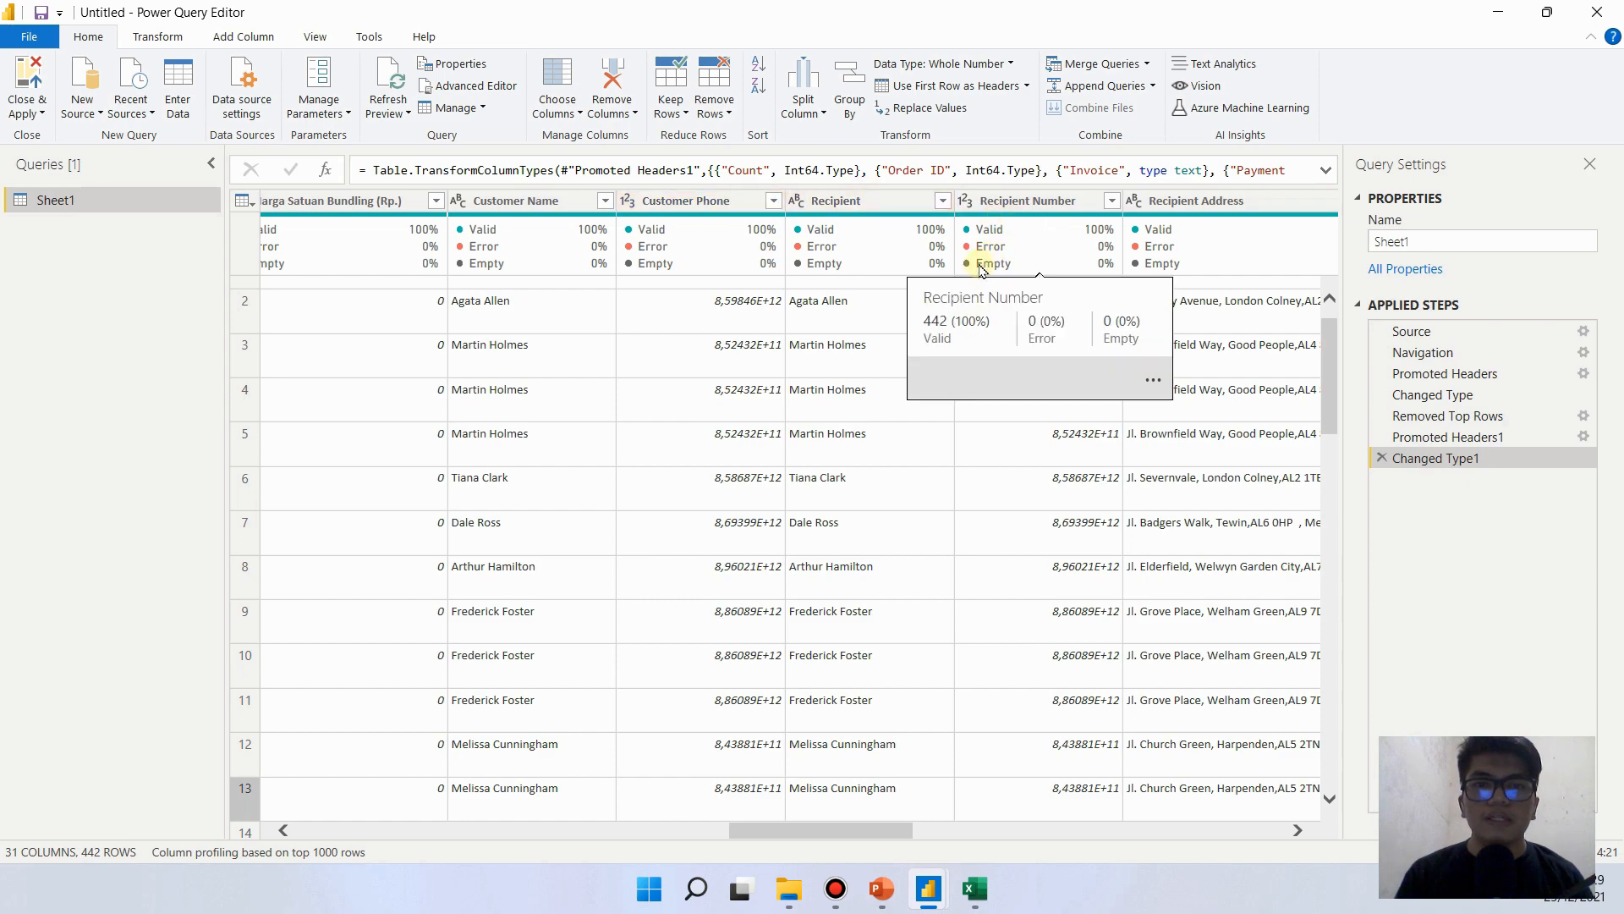
{"action": "left_click", "coordinate": [965, 201]}
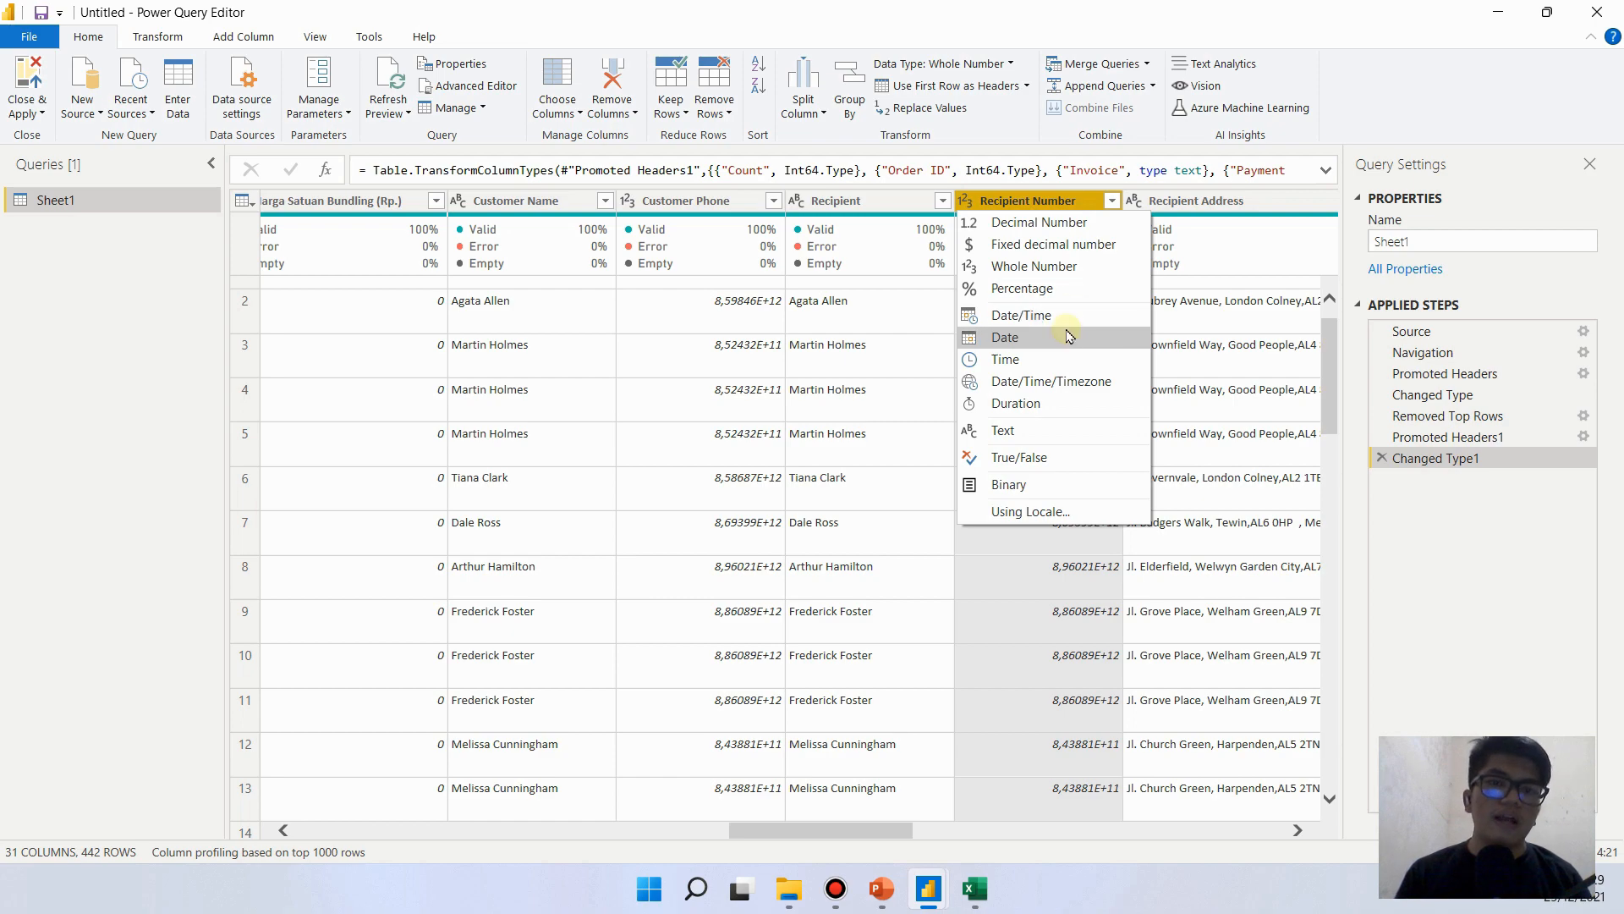
{"action": "left_click", "coordinate": [1034, 205]}
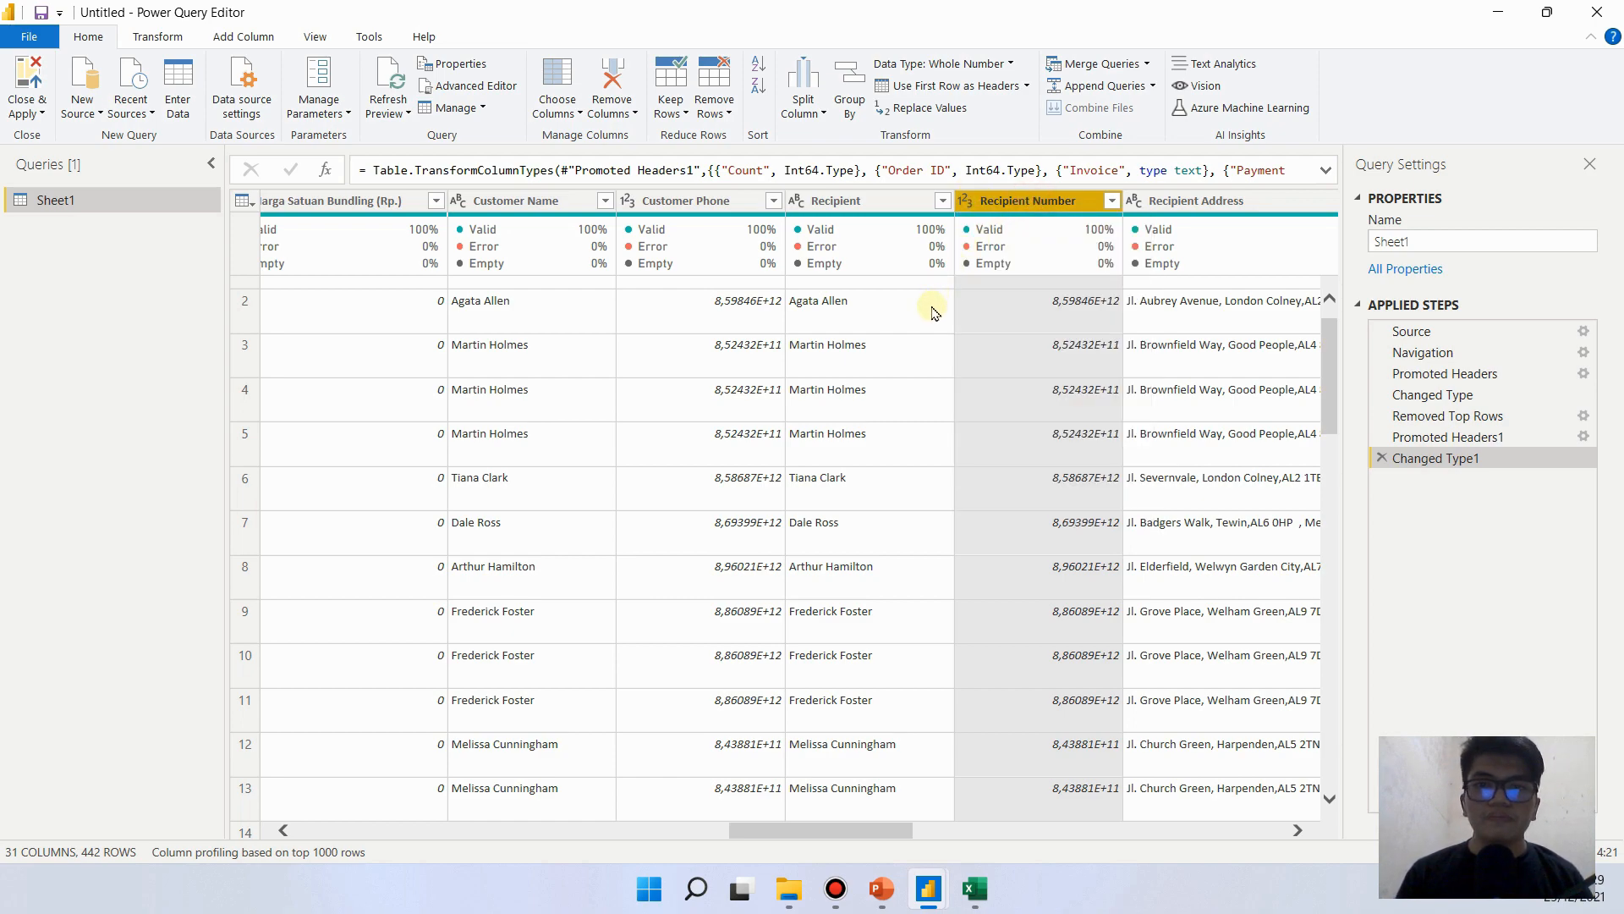
{"action": "left_click", "coordinate": [836, 200]}
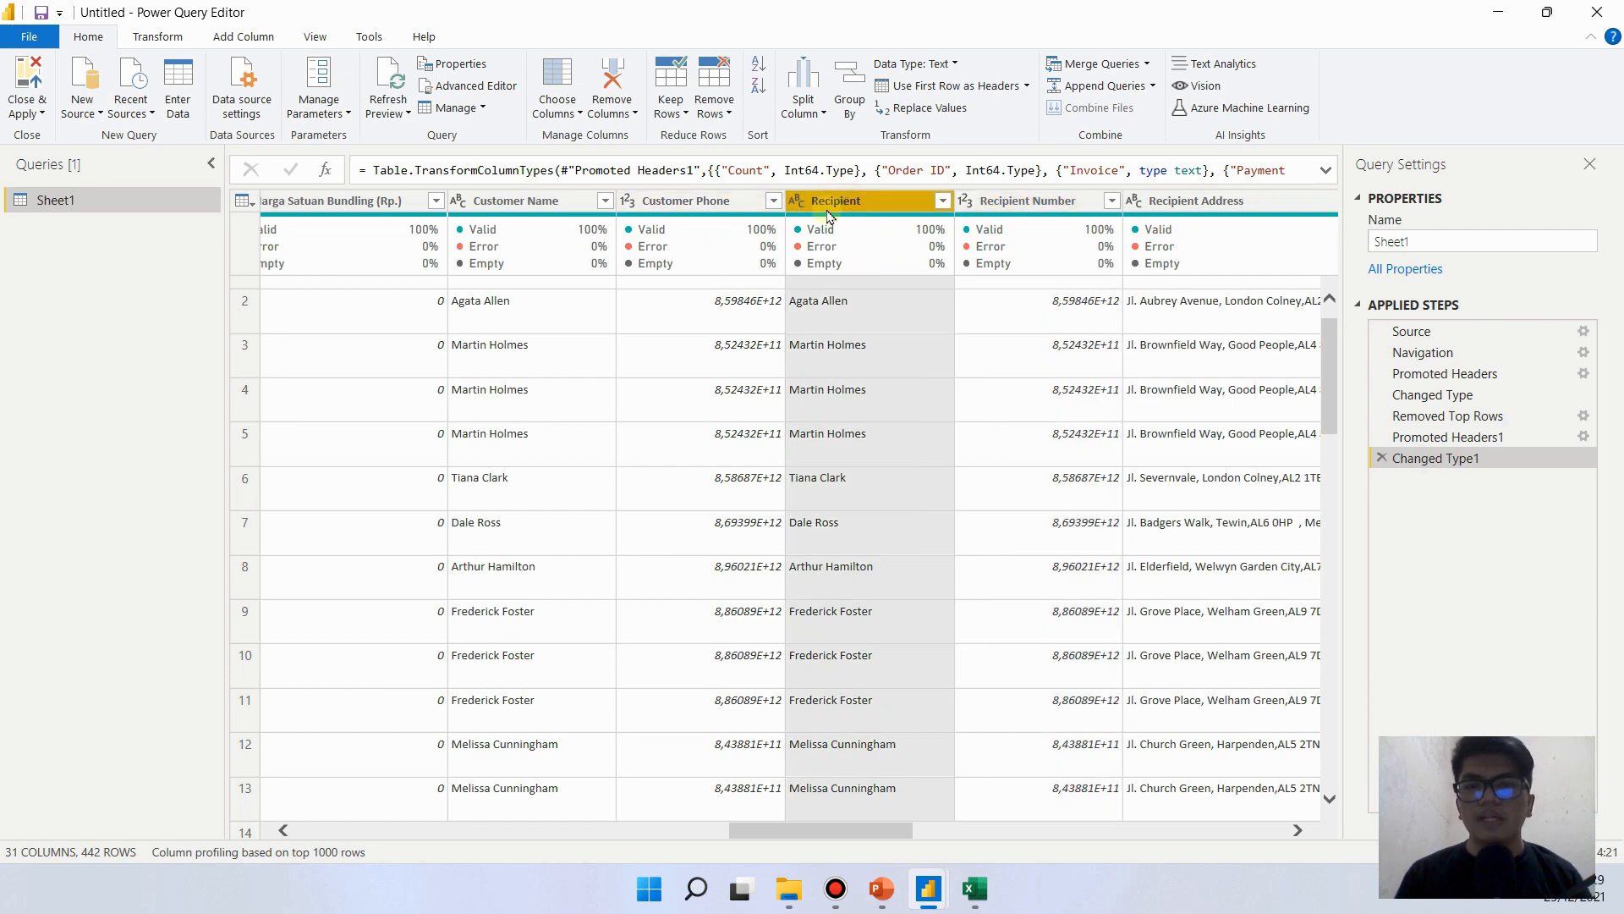
{"action": "left_click", "coordinate": [795, 201]}
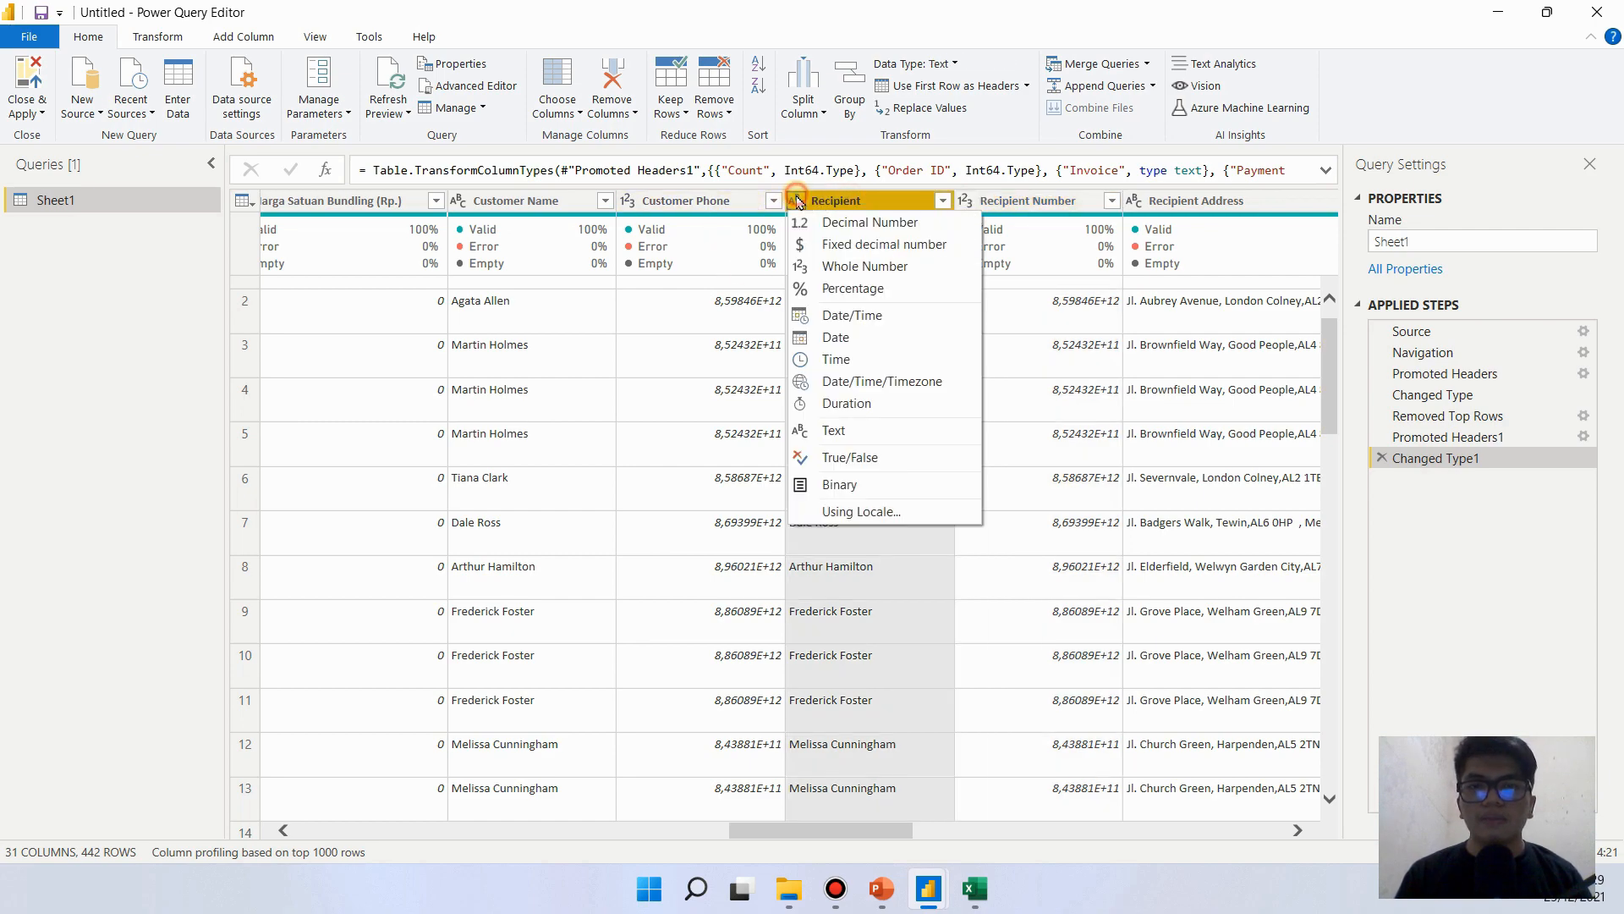
{"action": "left_click", "coordinate": [1174, 208]}
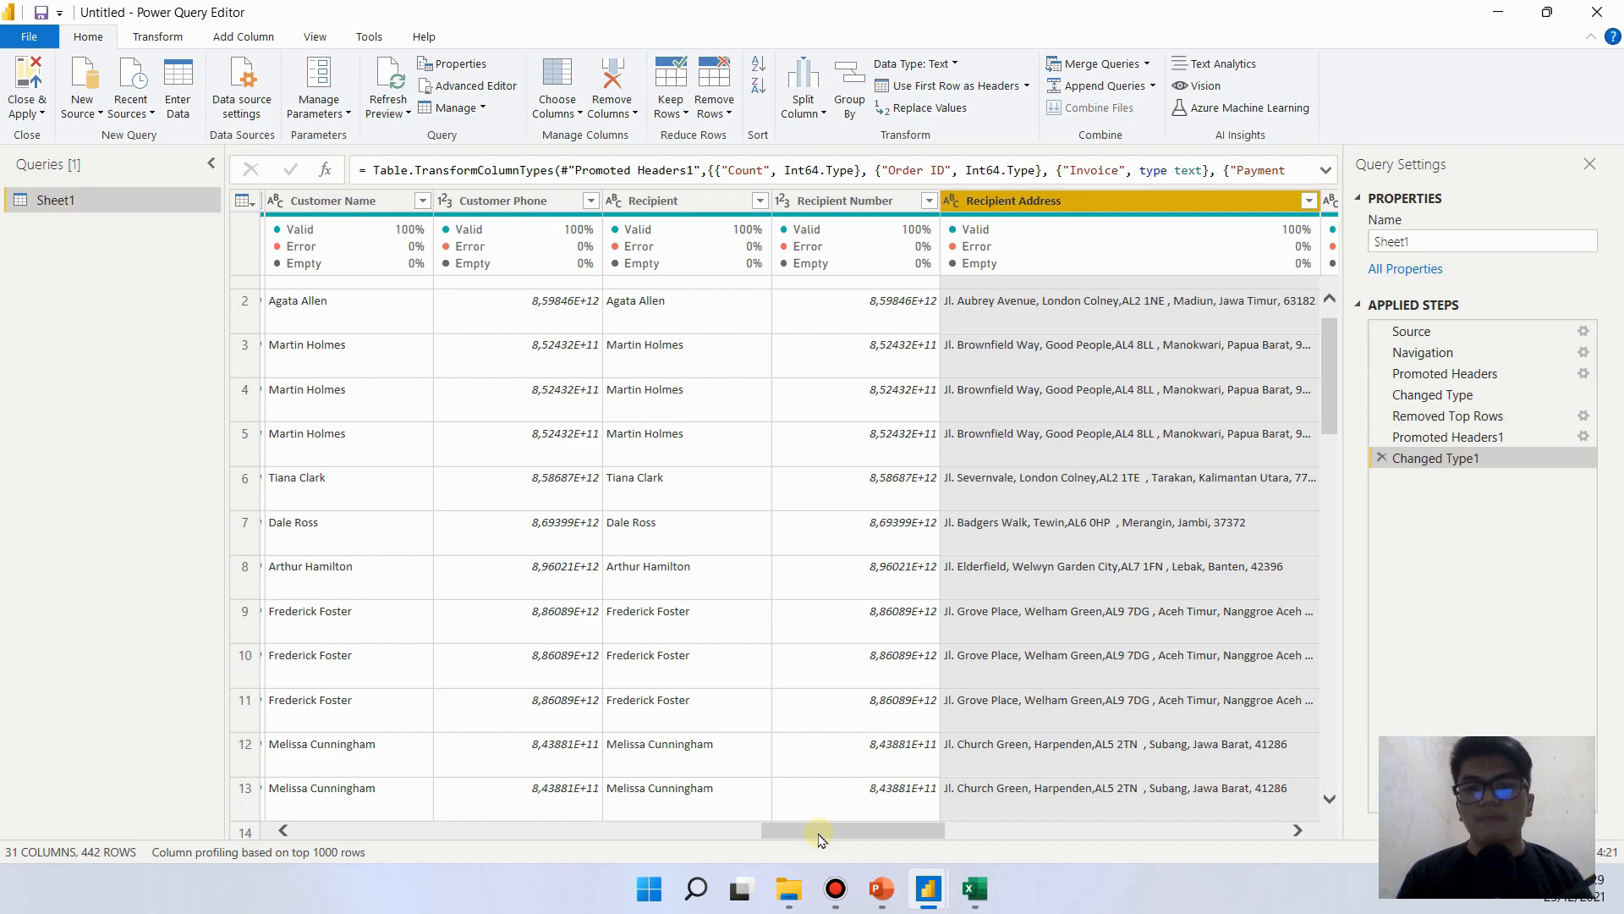
- Review the shipping fee, AWB, Bebas Ongkir, Campaign Name and Paket Bundling columns, and return to the price columns
{"action": "left_click_drag", "start_coordinate": [819, 838], "coordinate": [1074, 804]}
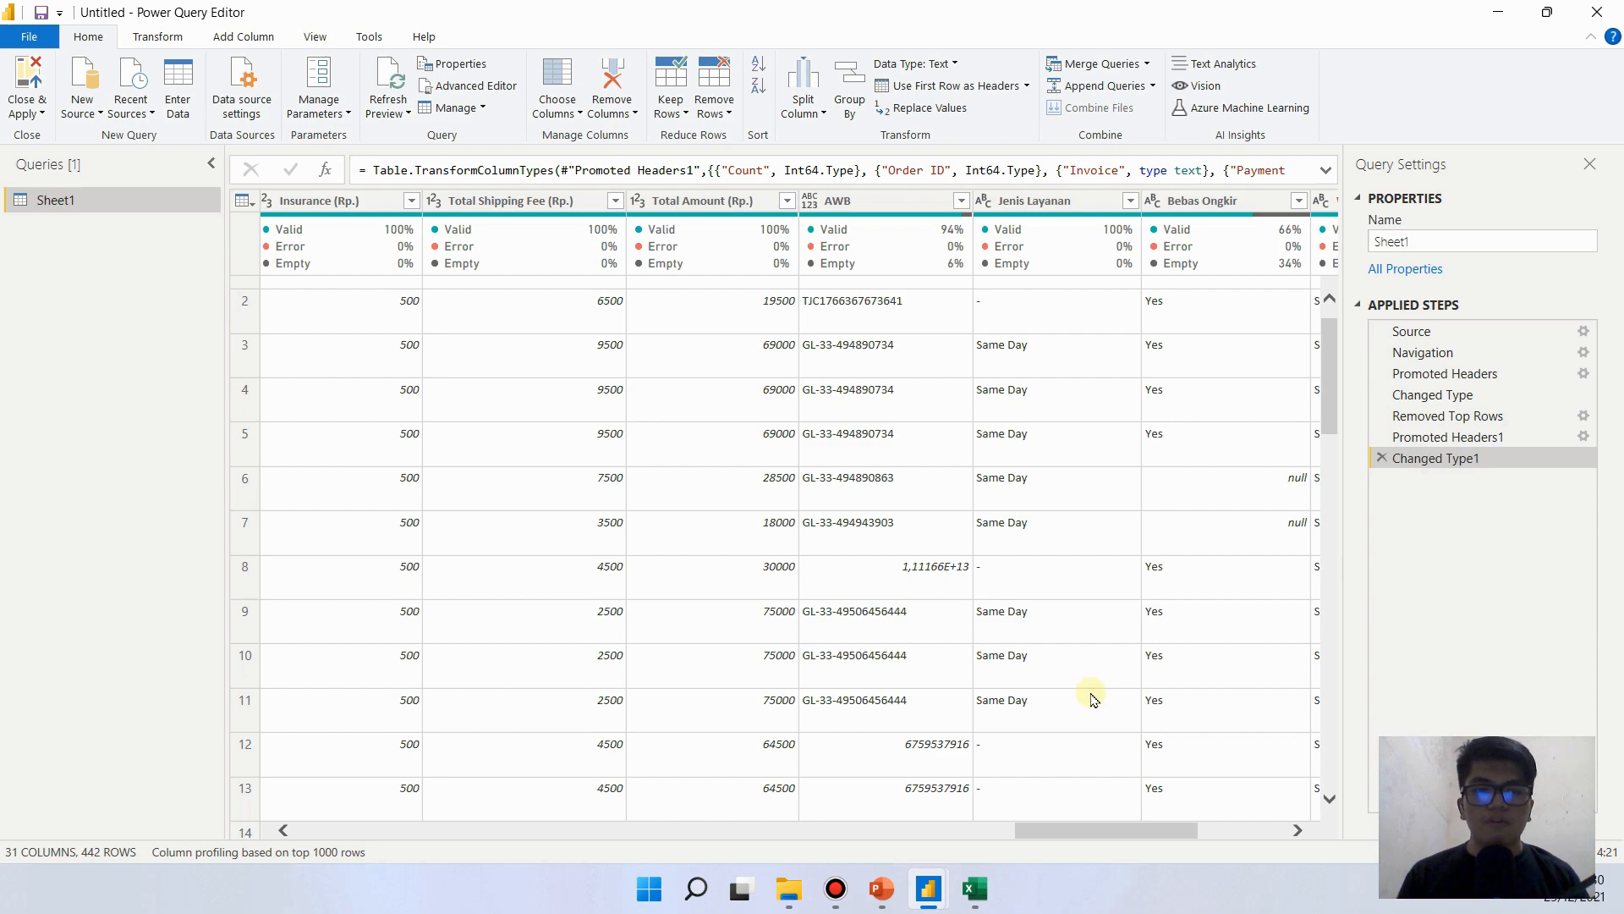
{"action": "scroll", "coordinate": [1100, 833], "scroll_direction": "right", "scroll_amount": 5}
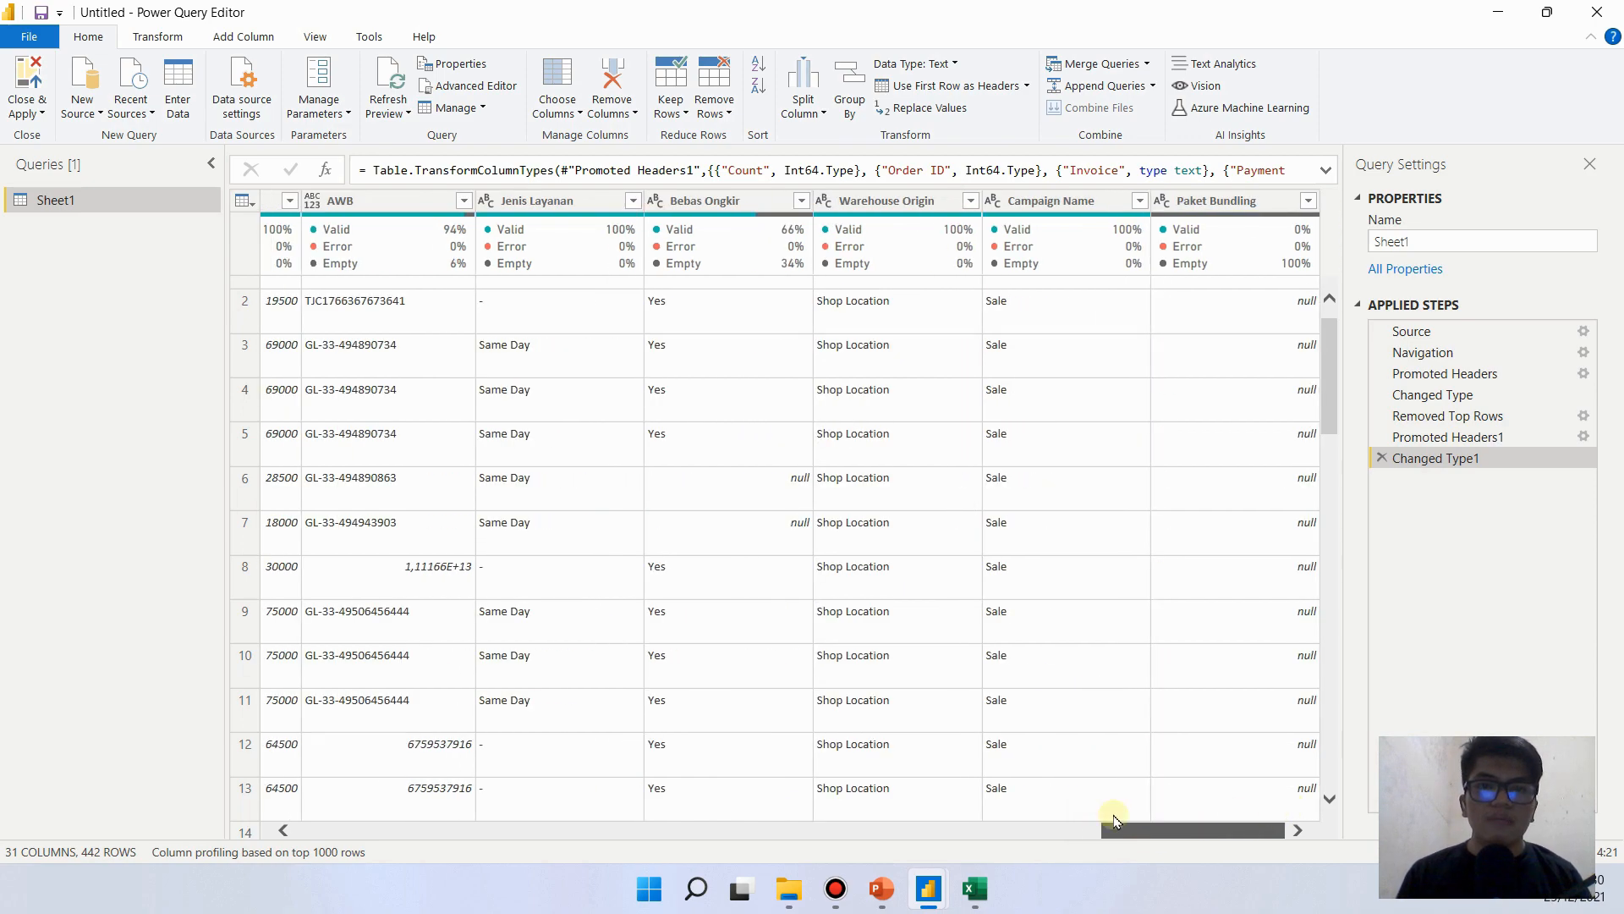
{"action": "left_click_drag", "start_coordinate": [1113, 819], "coordinate": [707, 772]}
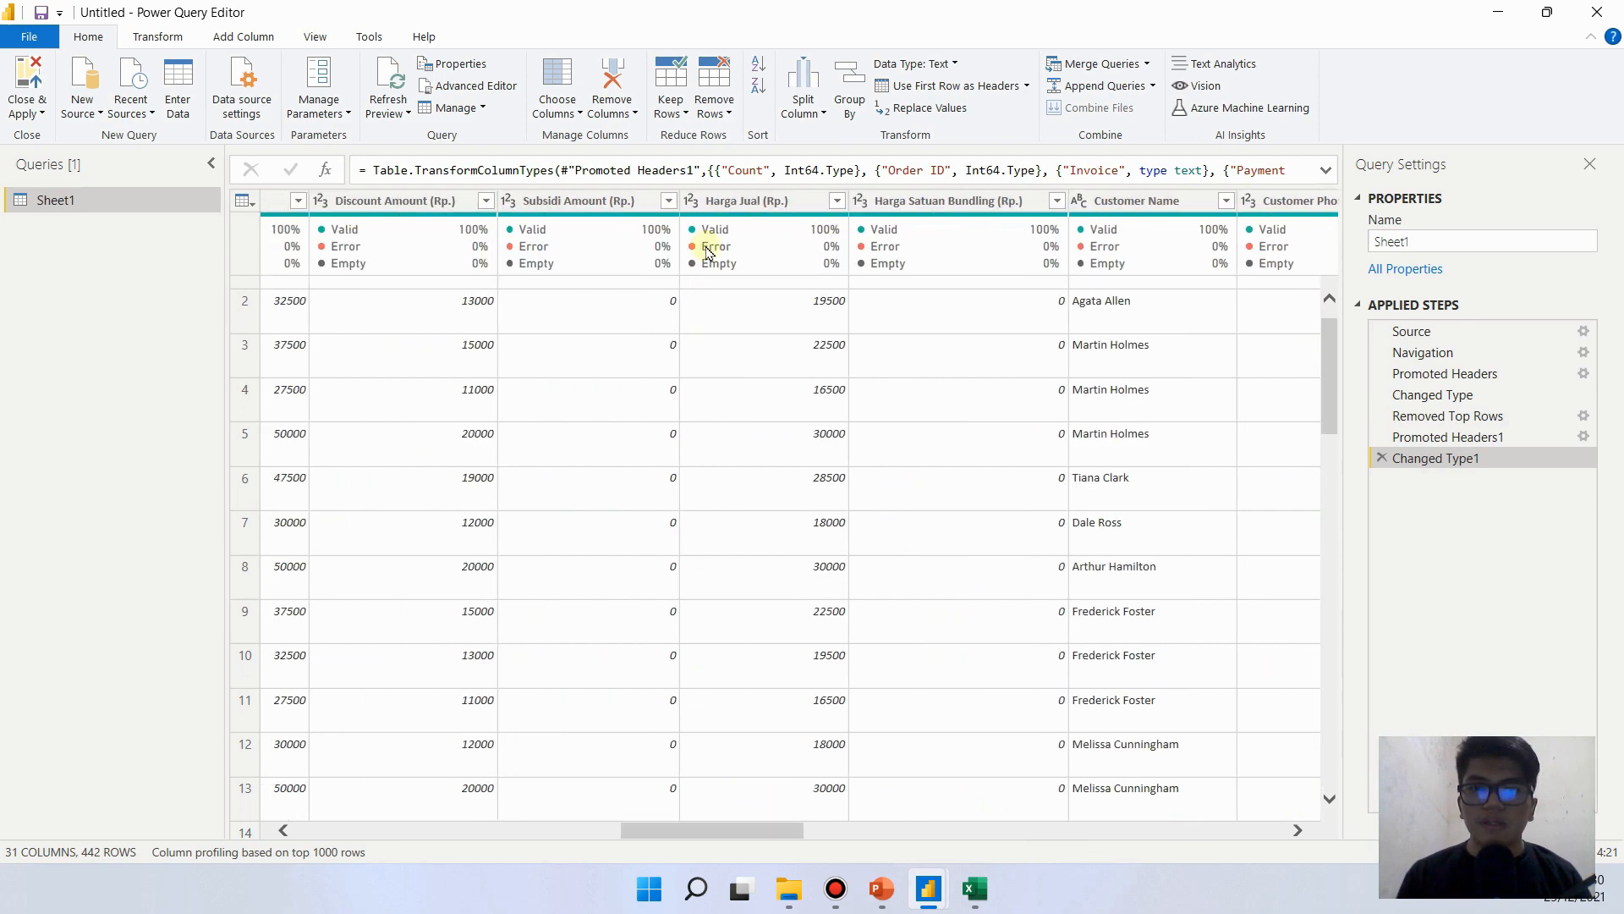
- Switch the Harga Jual (Rp.) column's data type to Text and back to Whole Number, replacing the current conversion each time
{"action": "left_click", "coordinate": [692, 203]}
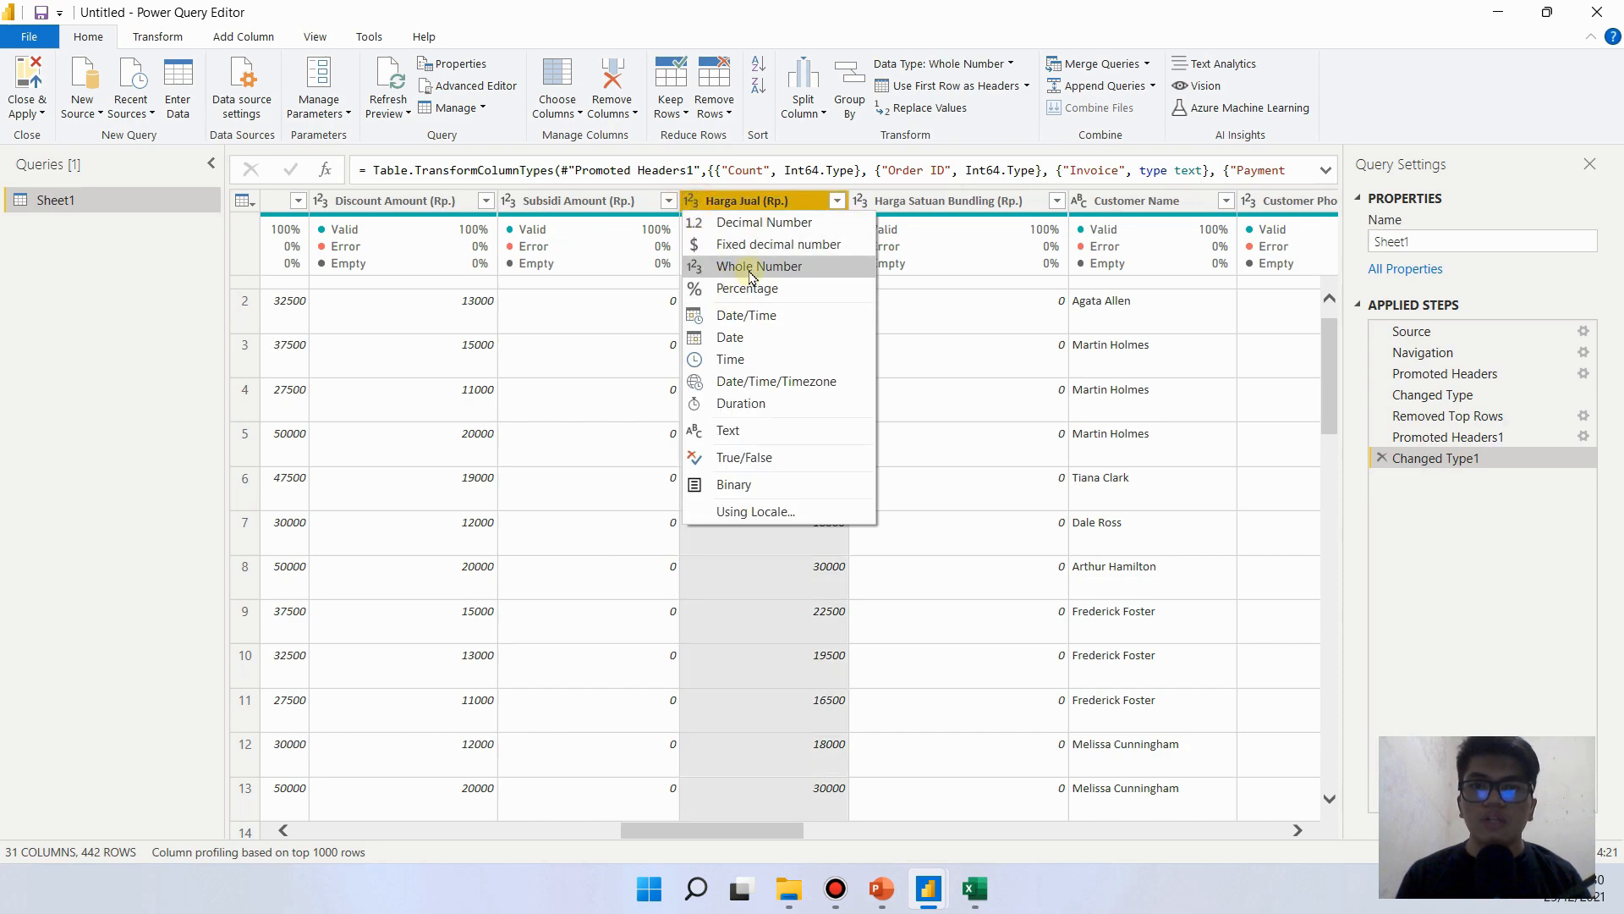
{"action": "left_click", "coordinate": [770, 431]}
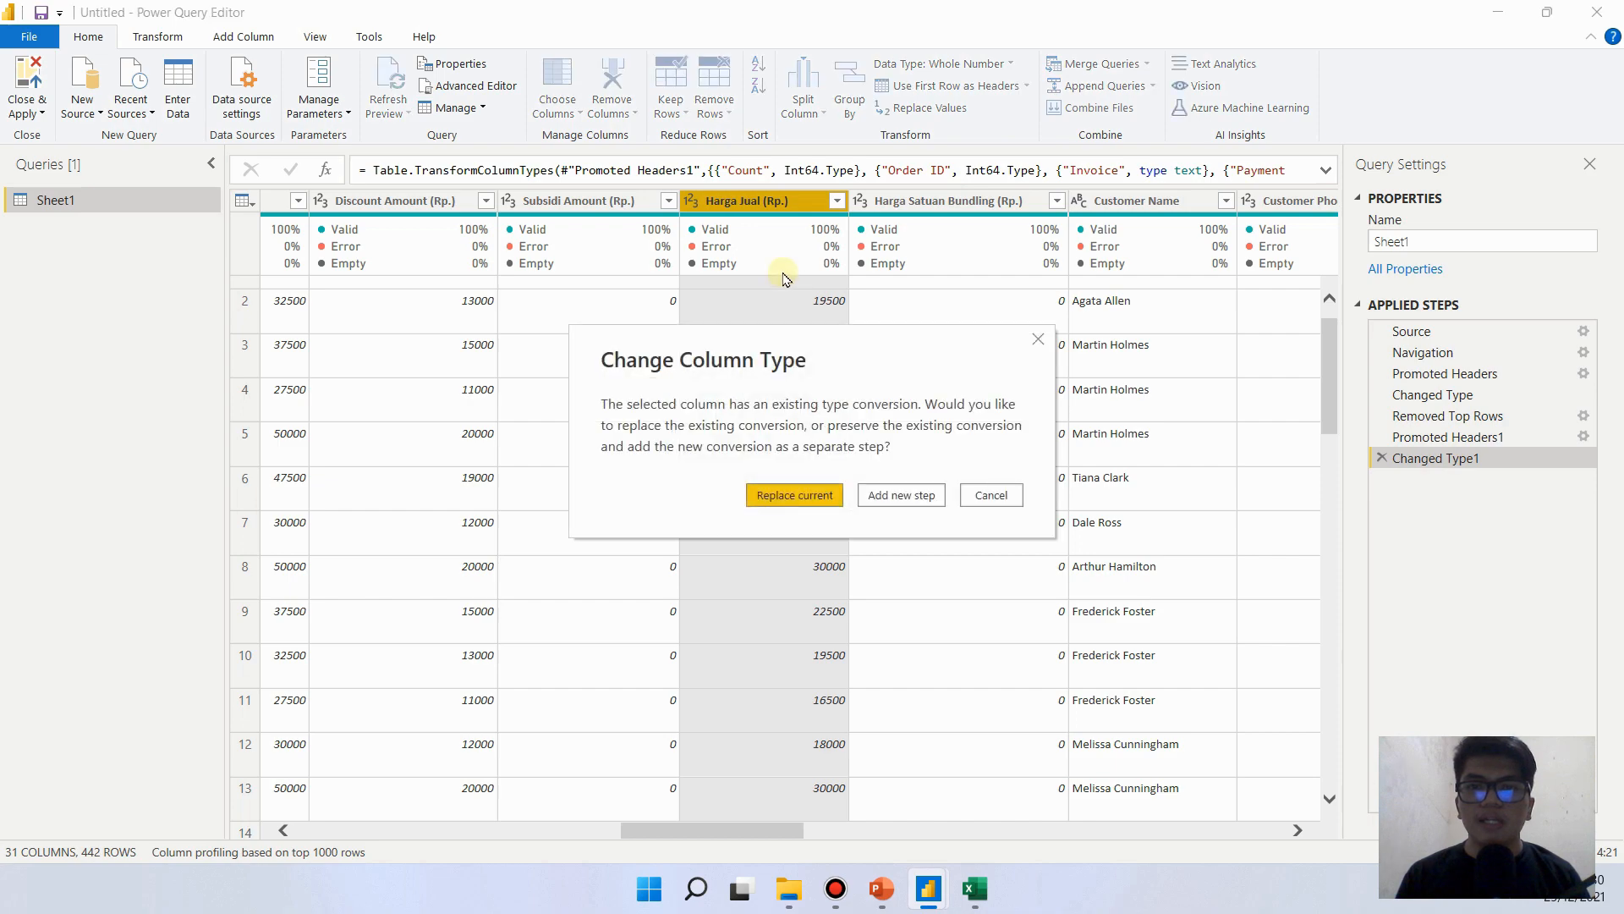
{"action": "left_click", "coordinate": [814, 496]}
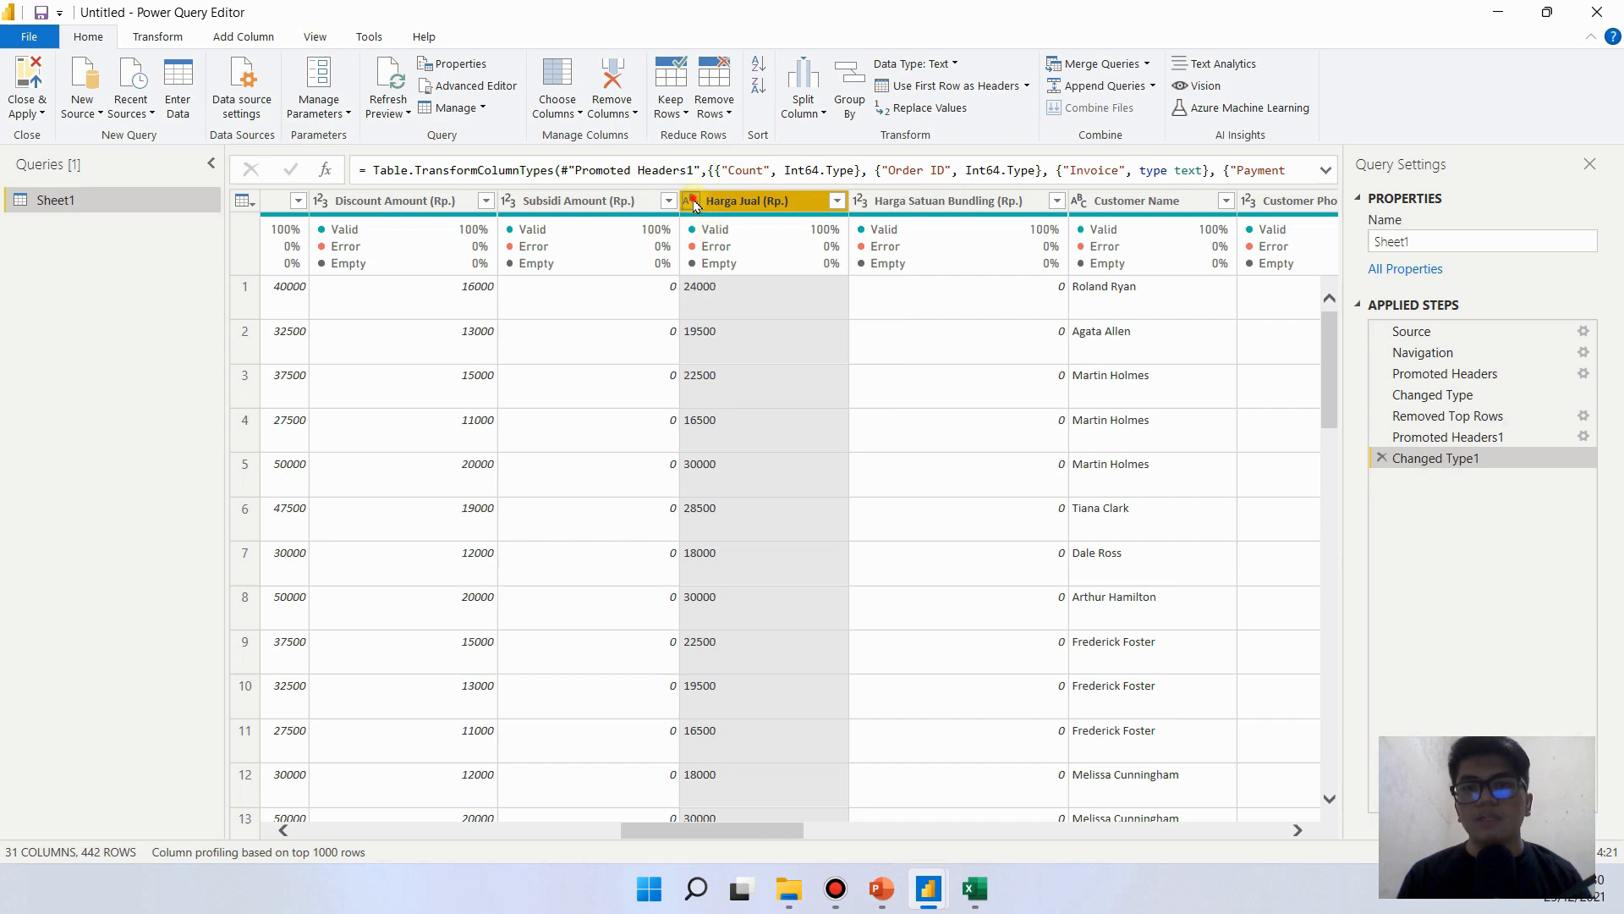
{"action": "left_click", "coordinate": [693, 205]}
{"action": "left_click", "coordinate": [786, 269]}
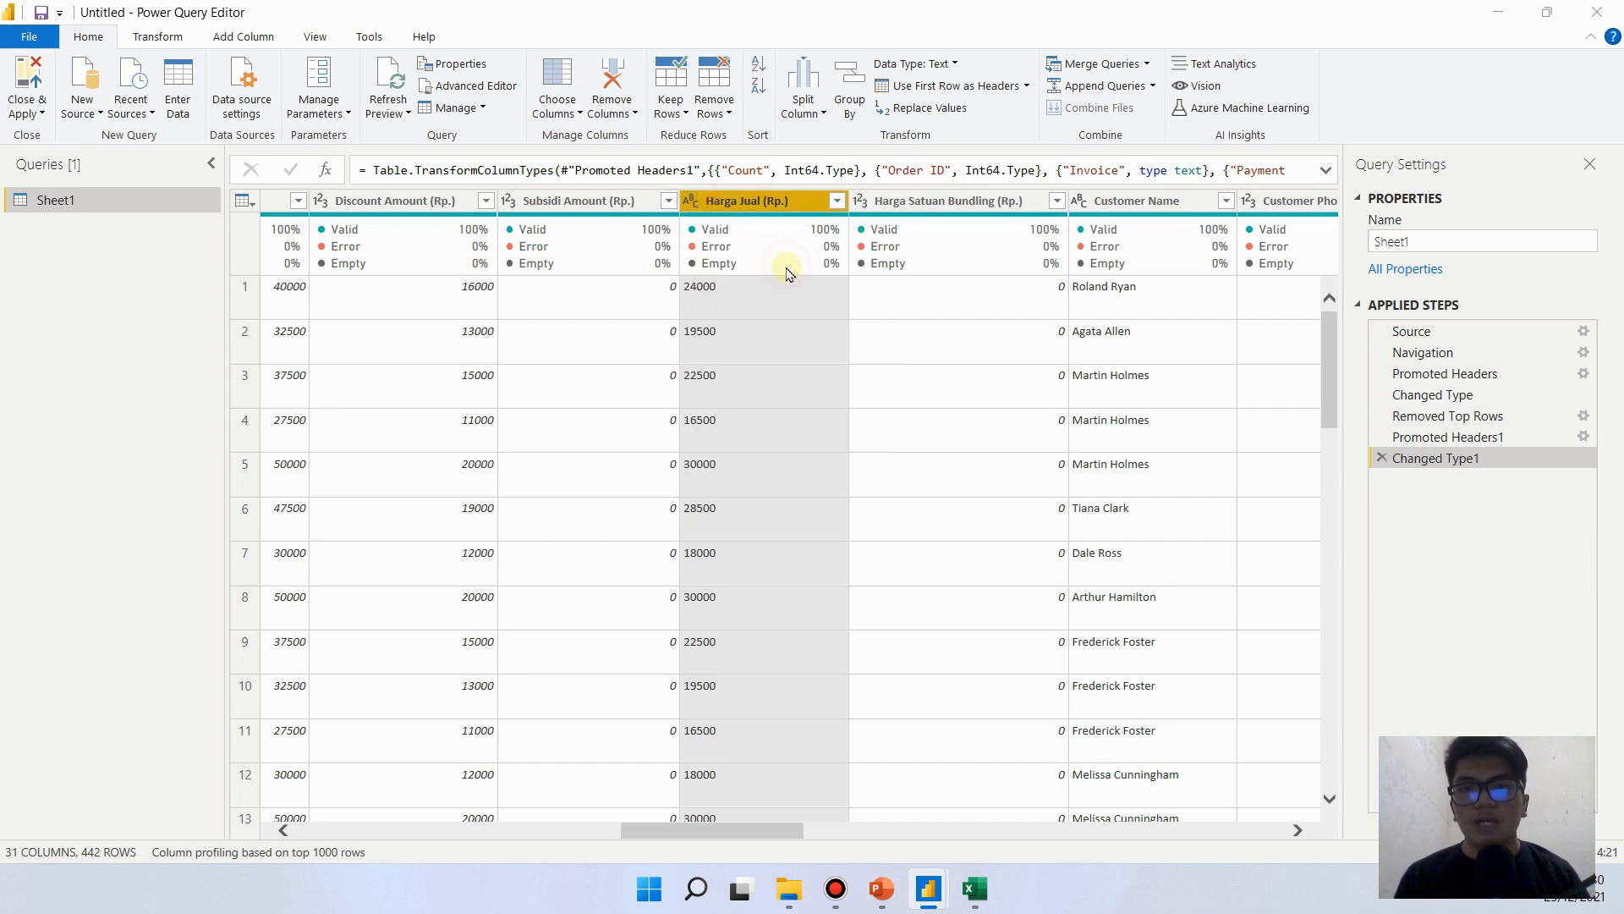
{"action": "left_click", "coordinate": [803, 494]}
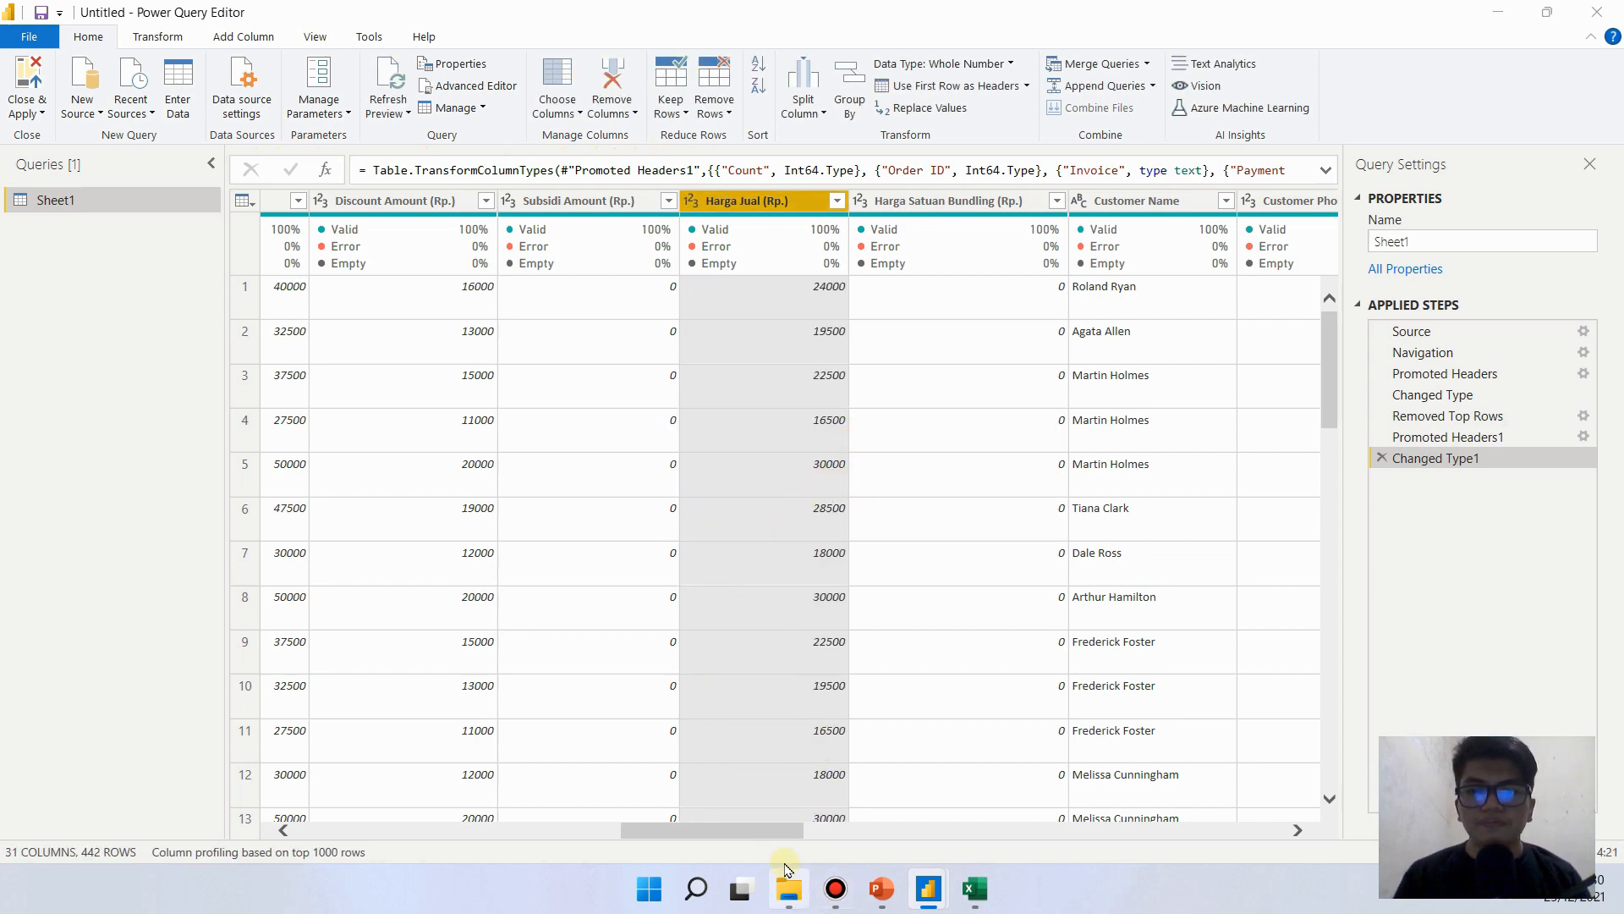
- Remove the Campaign Name column from the Sheet1 query
{"action": "mouse_move", "coordinate": [779, 838]}
{"action": "left_mouse_down"}
{"action": "mouse_move", "coordinate": [310, 834]}
{"action": "mouse_move", "coordinate": [999, 808]}
{"action": "mouse_move", "coordinate": [1324, 824]}
{"action": "left_mouse_up"}
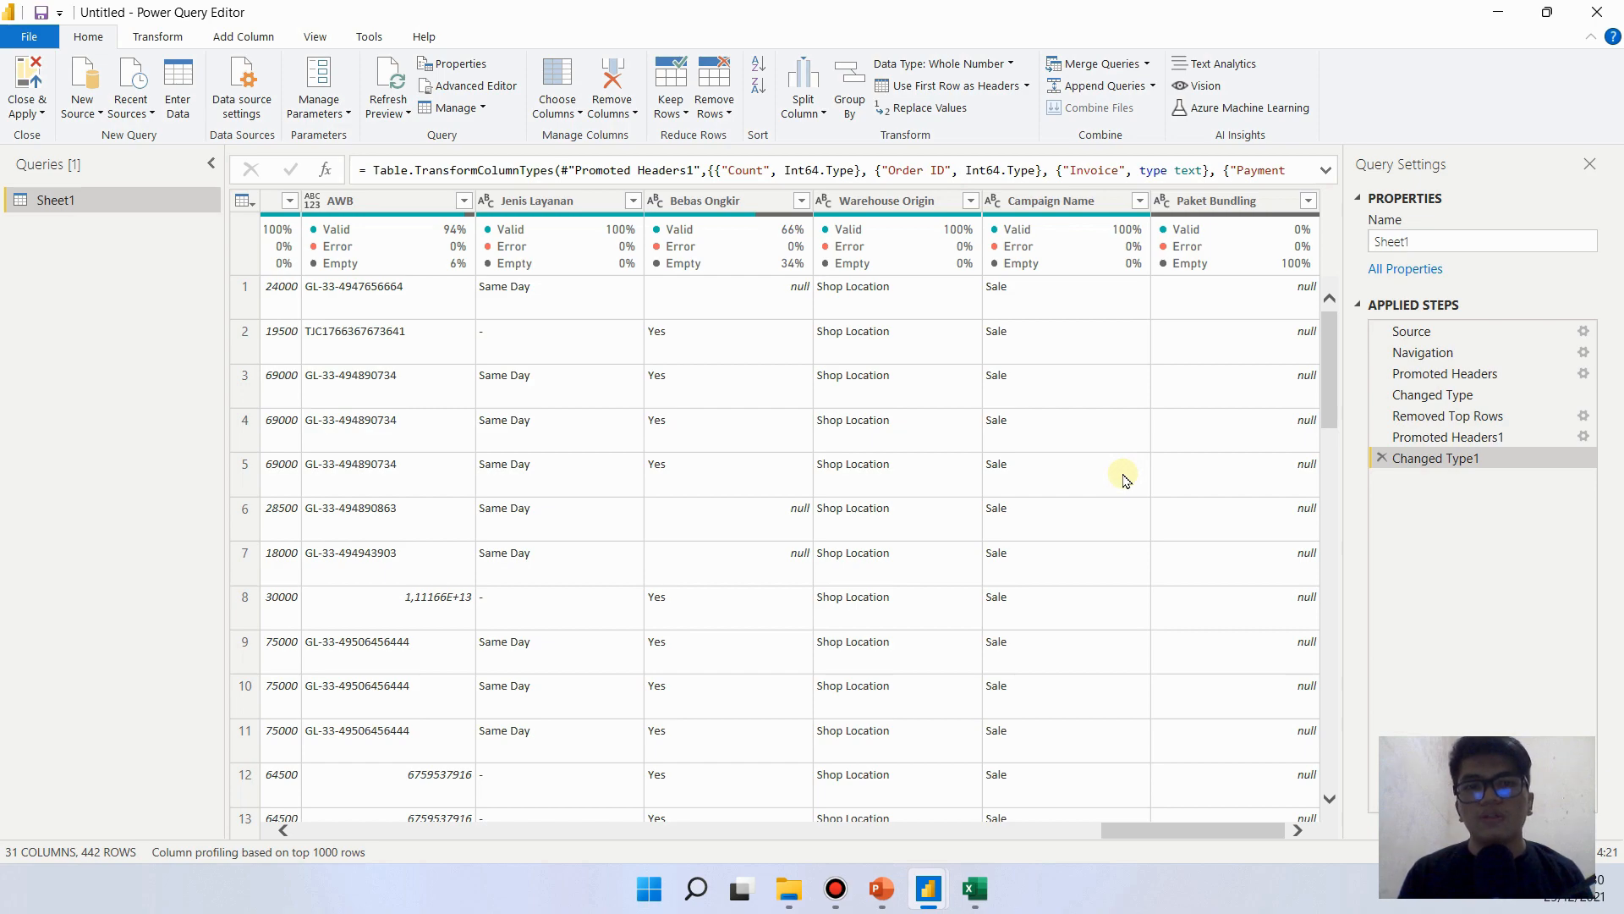
{"action": "left_click", "coordinate": [1087, 203]}
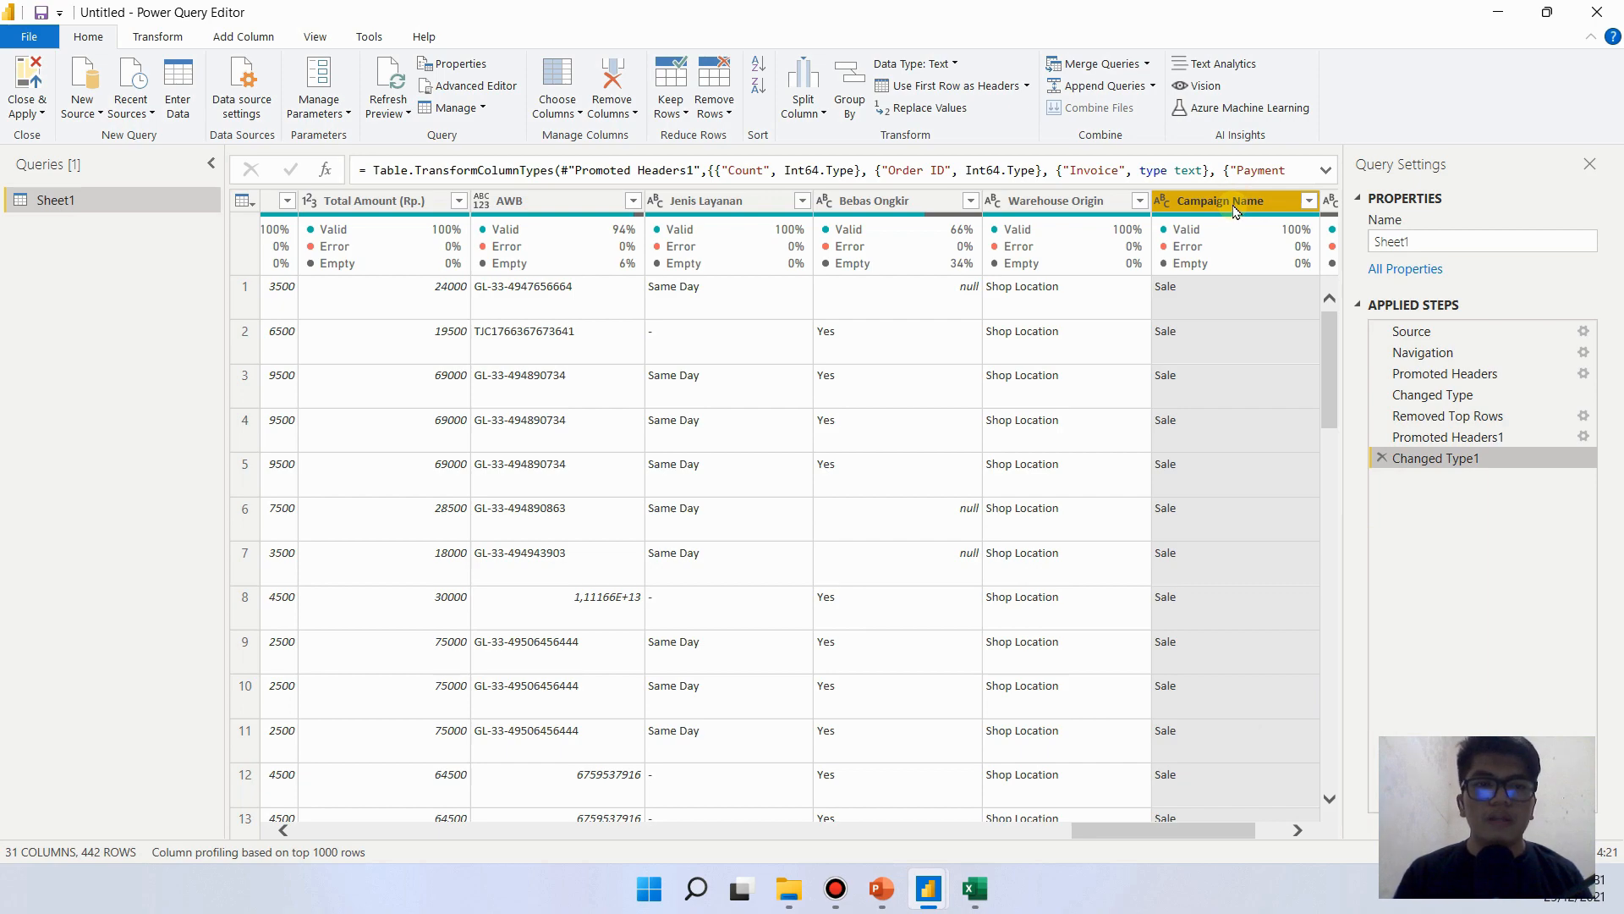
{"action": "right_click", "coordinate": [1236, 209]}
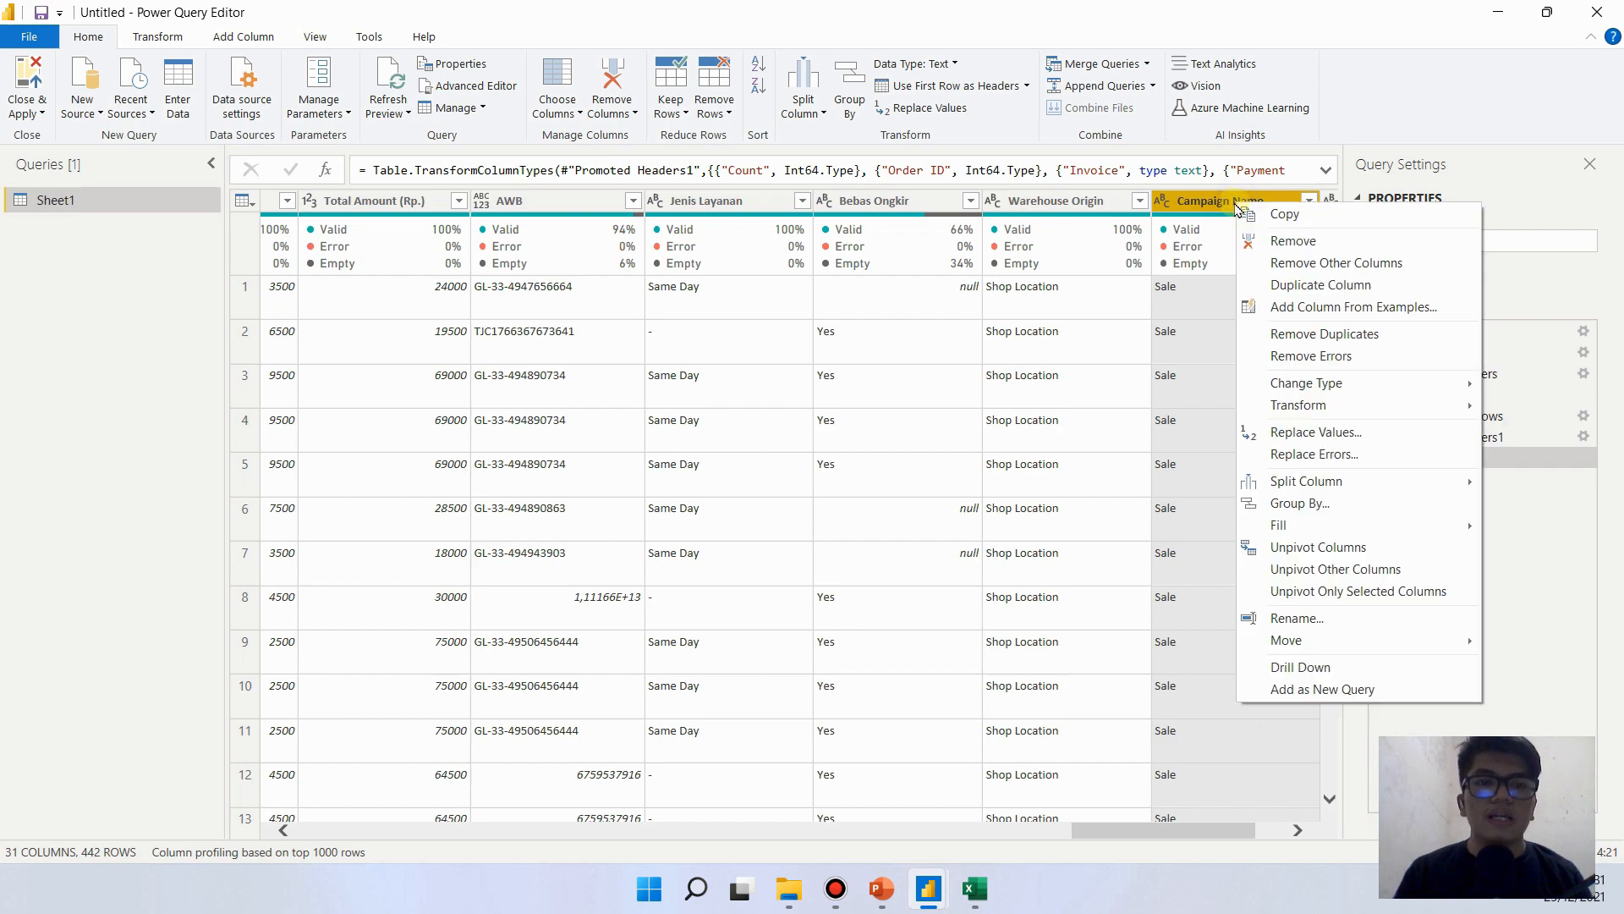
{"action": "left_click", "coordinate": [1301, 246]}
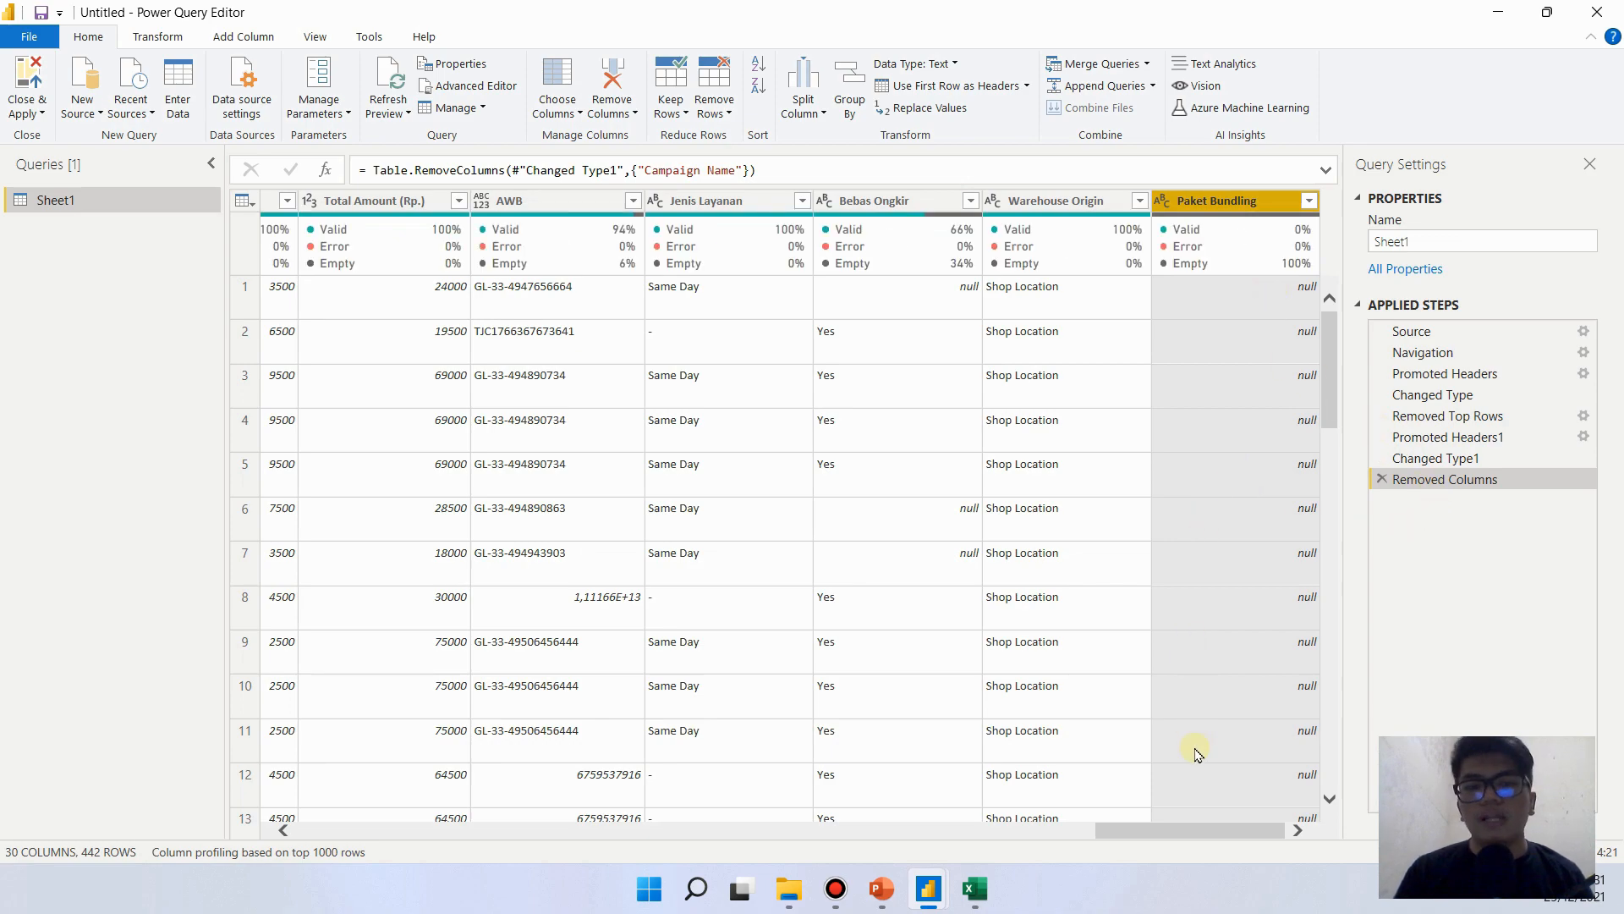
- Add the Order ID, Invoice, Payment Date, Order Status, Stock Keeping Unit (SKU), Product Name and Quantity columns to the column selection
{"action": "left_click_drag", "start_coordinate": [1185, 829], "coordinate": [324, 825]}
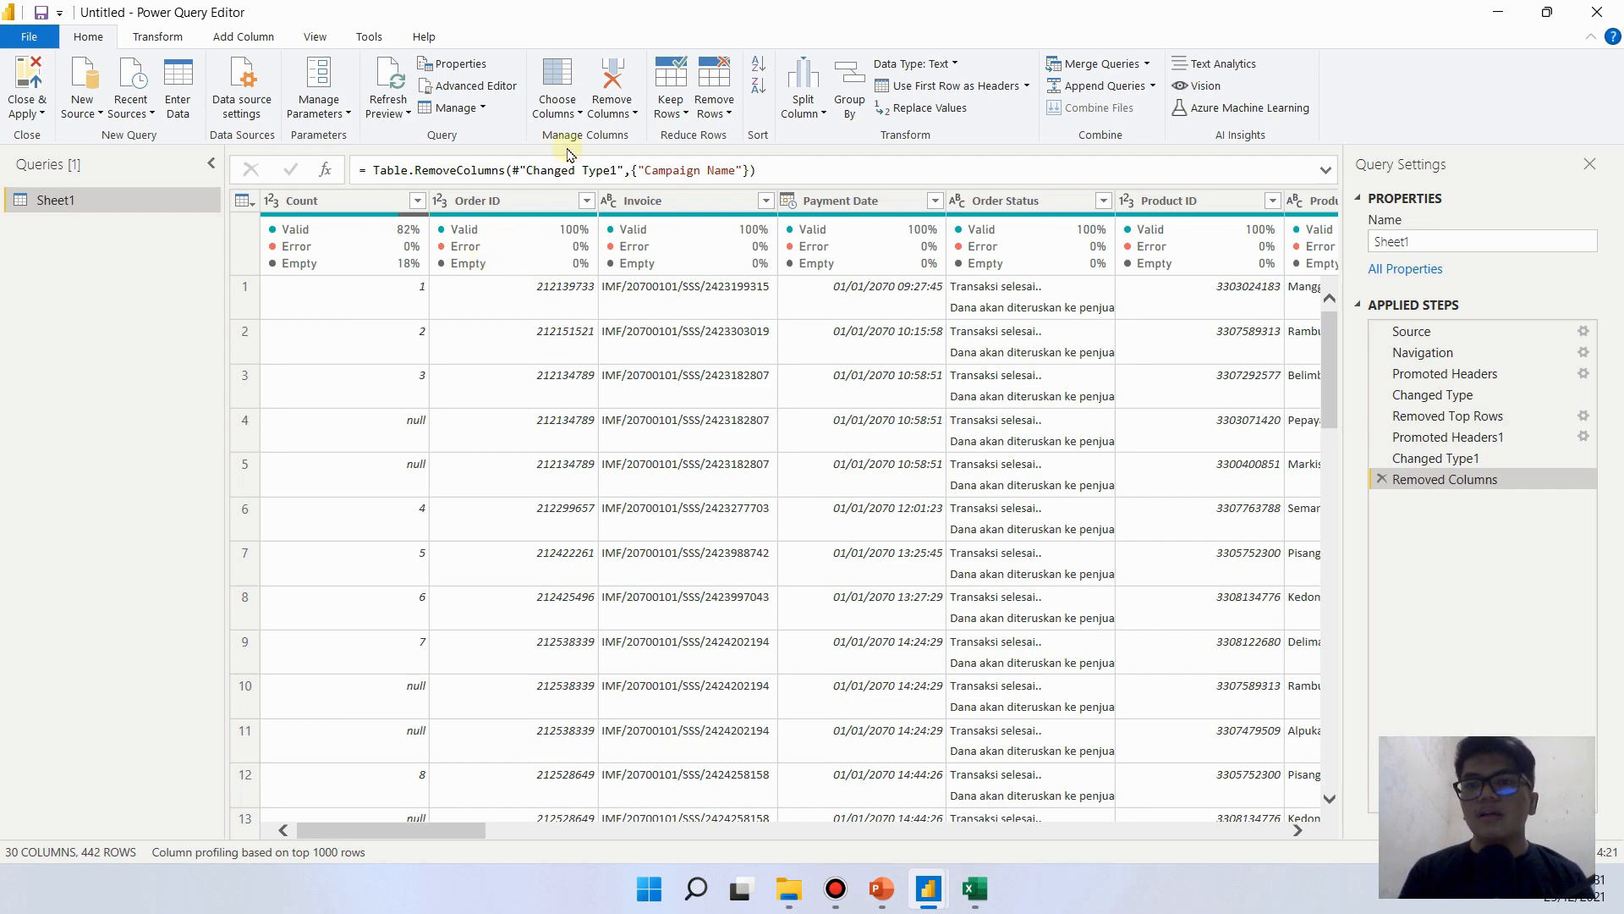
{"action": "left_click", "coordinate": [549, 203]}
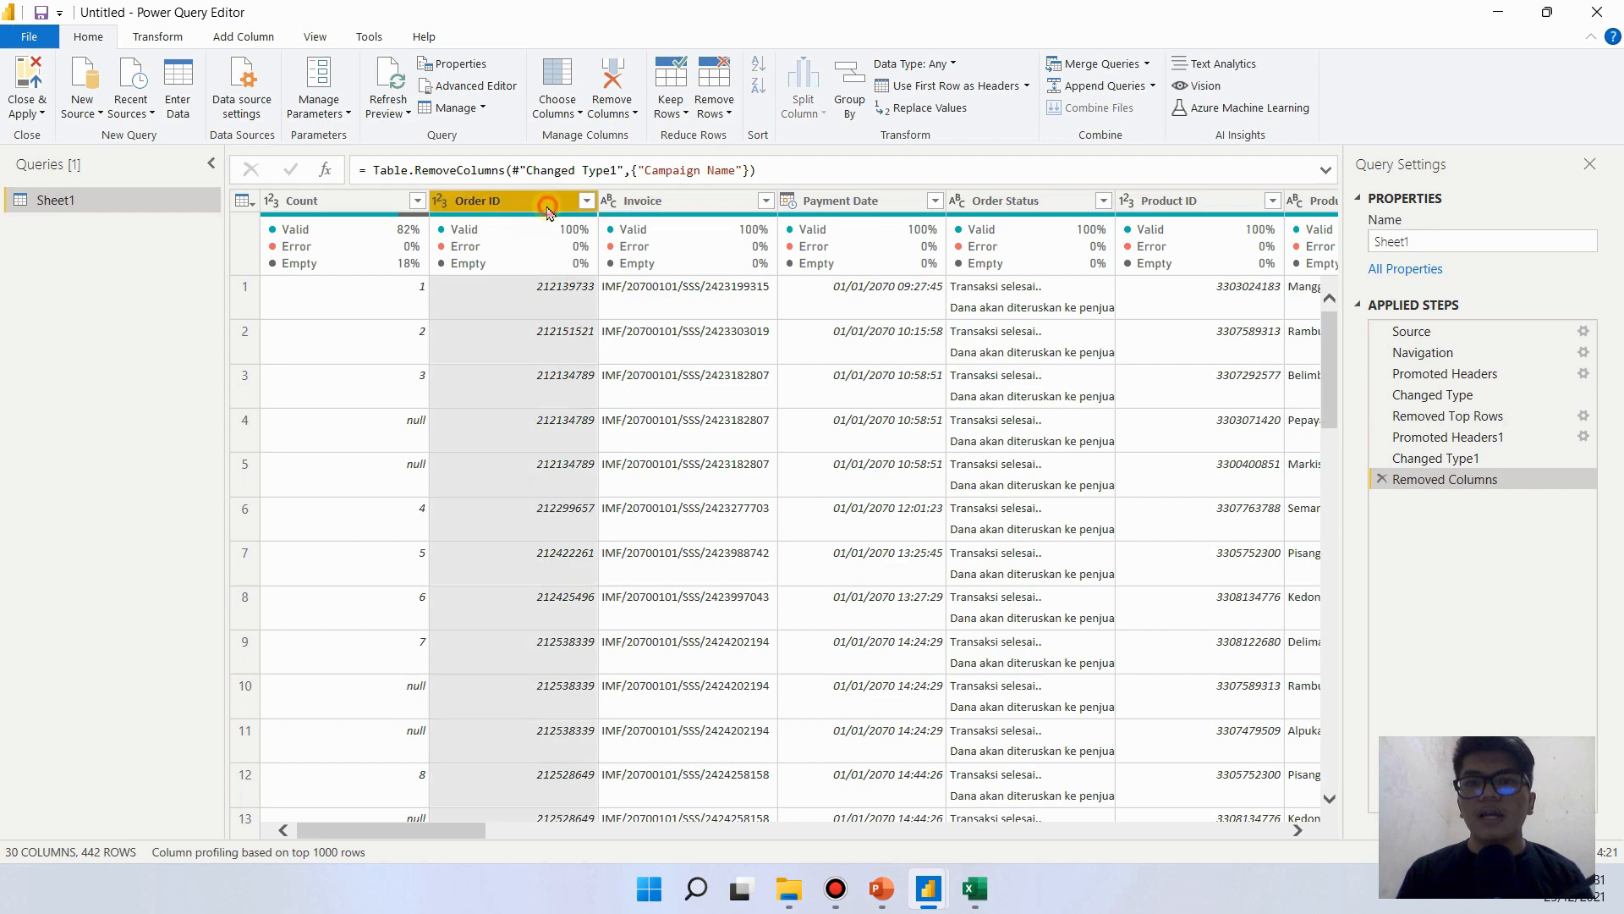
{"action": "left_click", "coordinate": [744, 203], "text": "ctrl"}
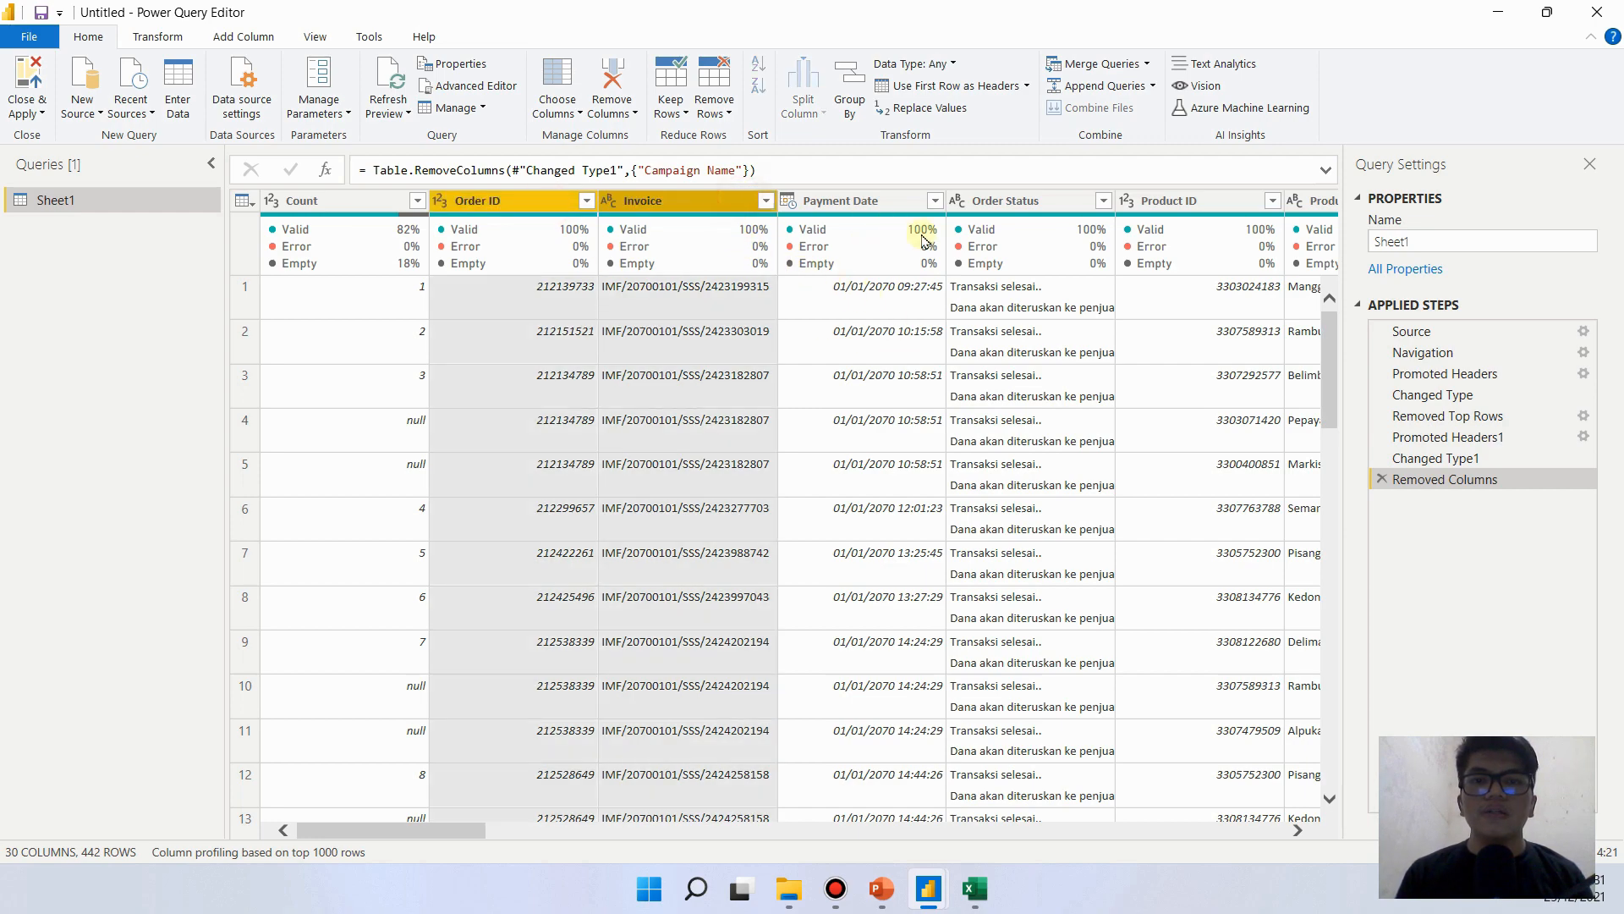
{"action": "left_click", "coordinate": [872, 198], "text": "ctrl"}
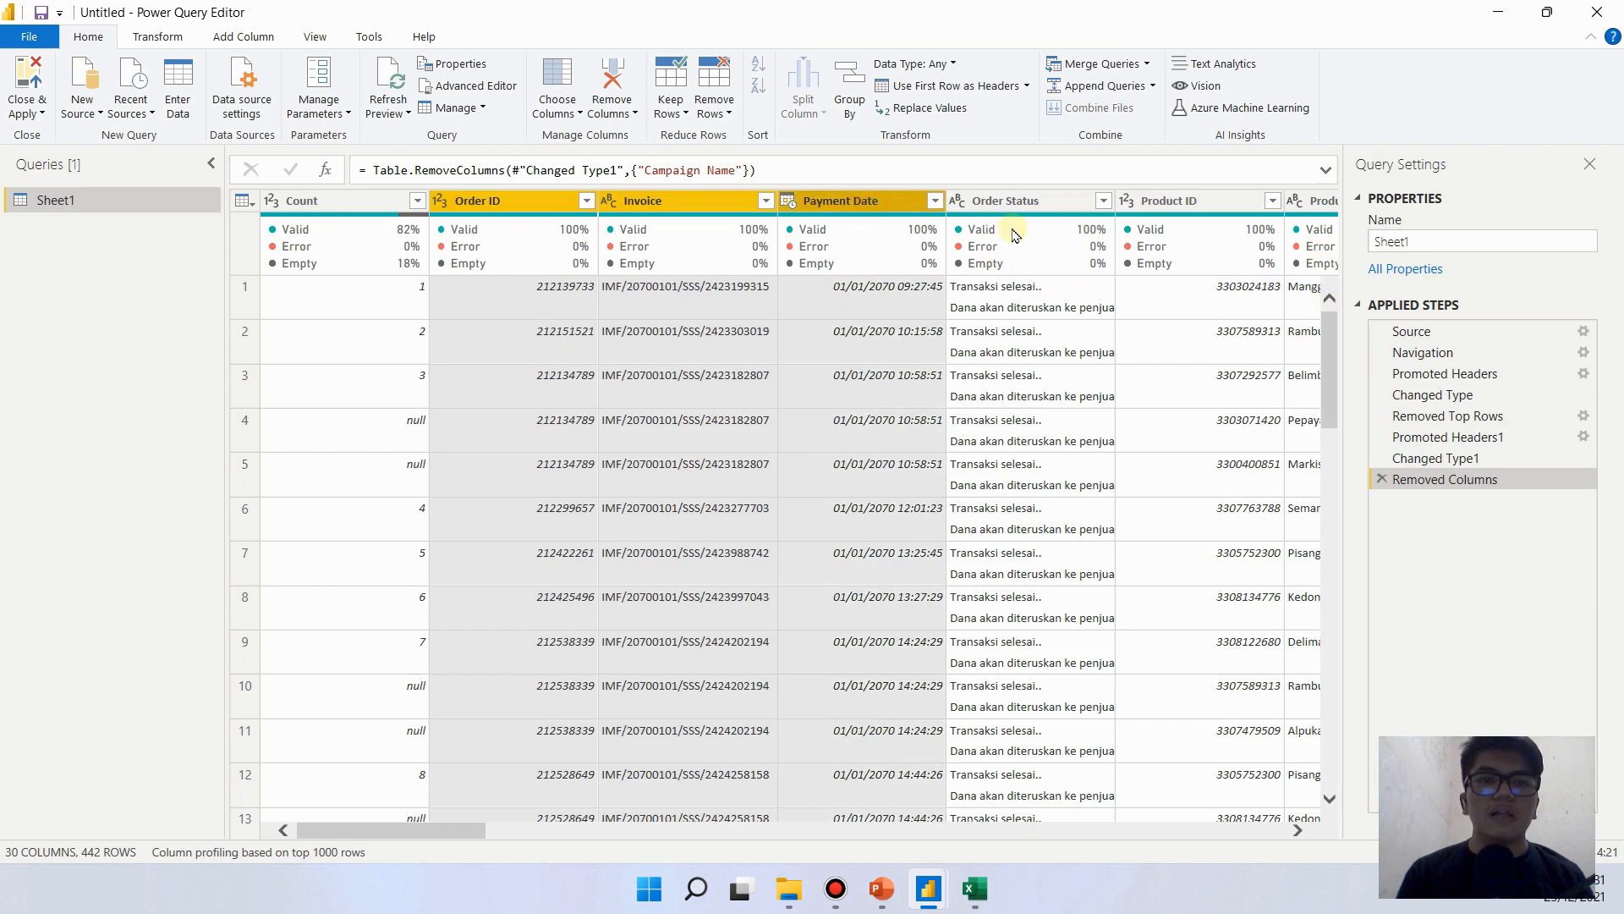
{"action": "left_click", "coordinate": [1053, 201], "text": "ctrl"}
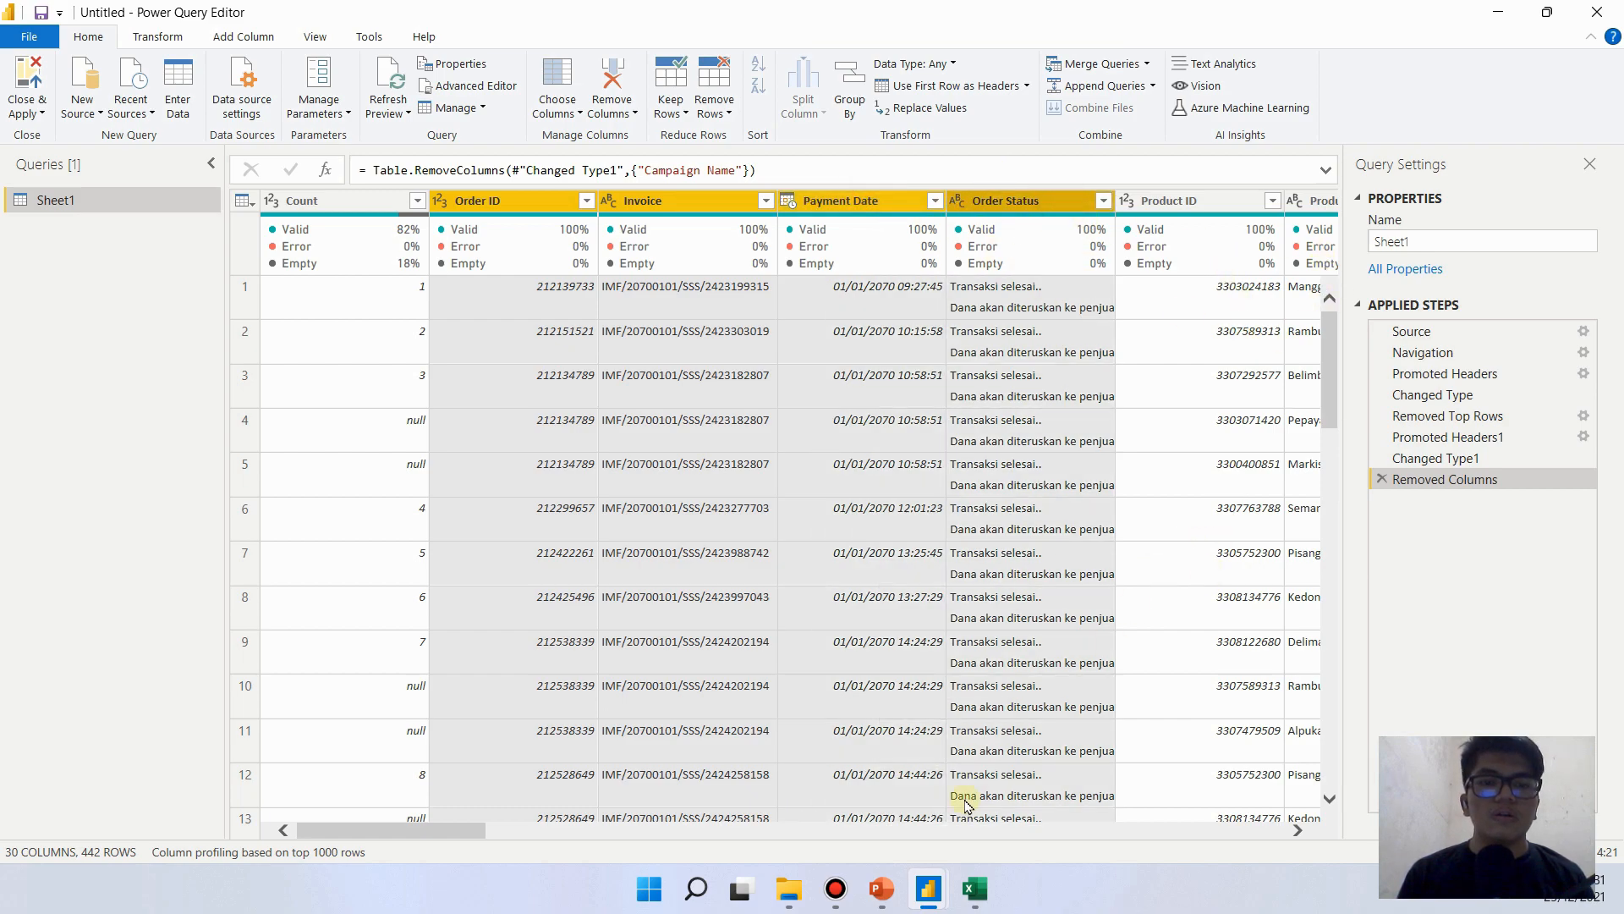
{"action": "left_click_drag", "start_coordinate": [457, 834], "coordinate": [604, 842]}
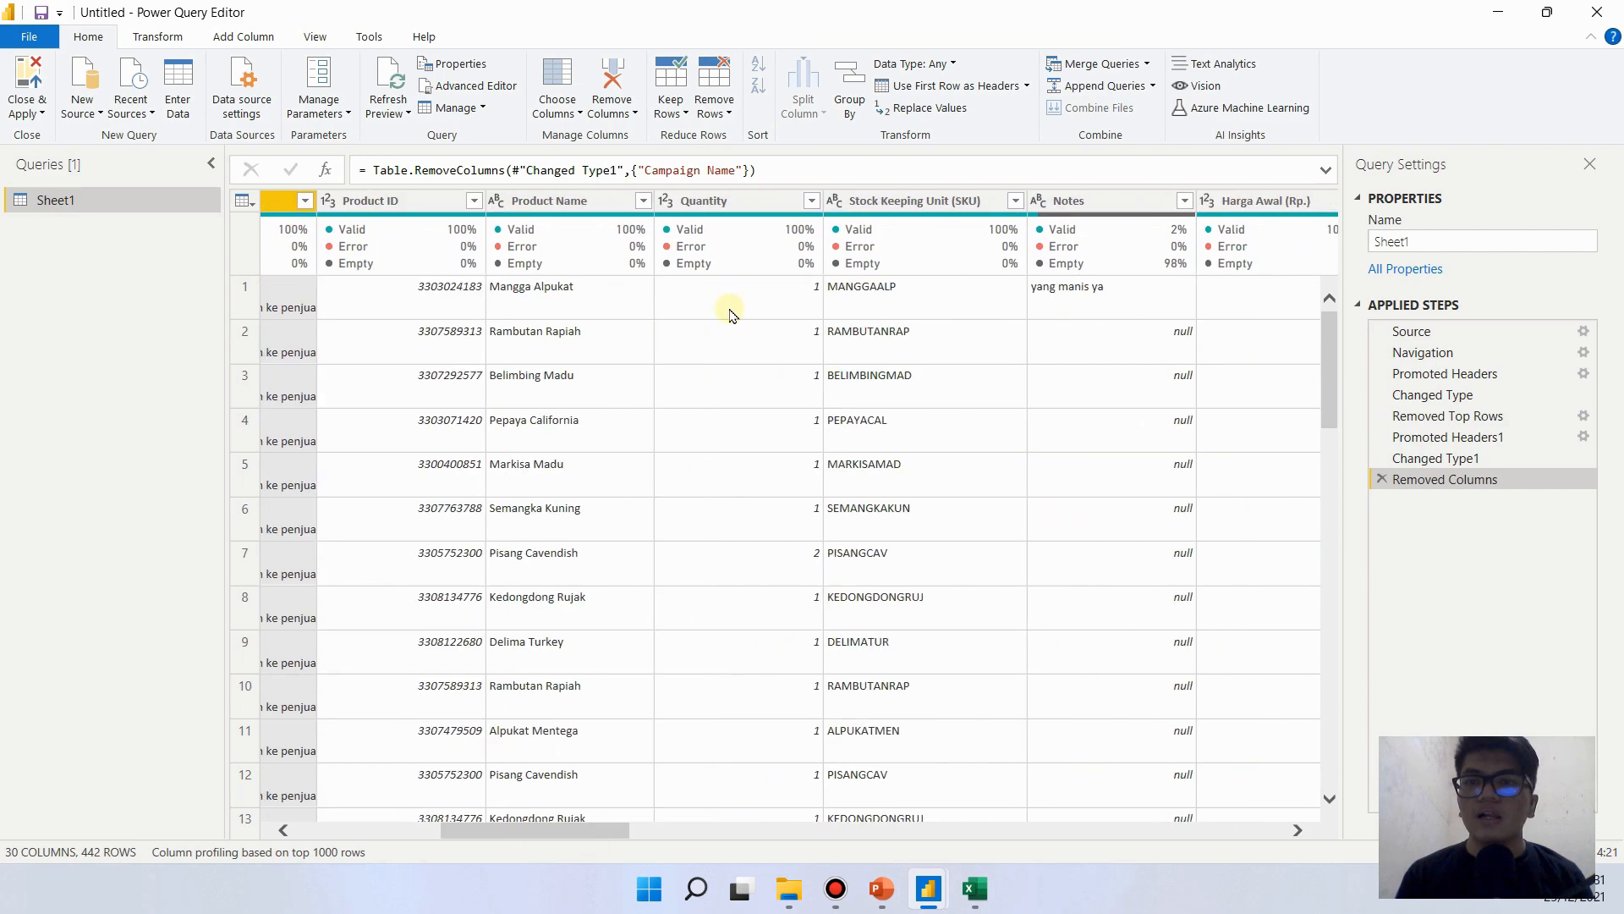
{"action": "left_click", "coordinate": [955, 203]}
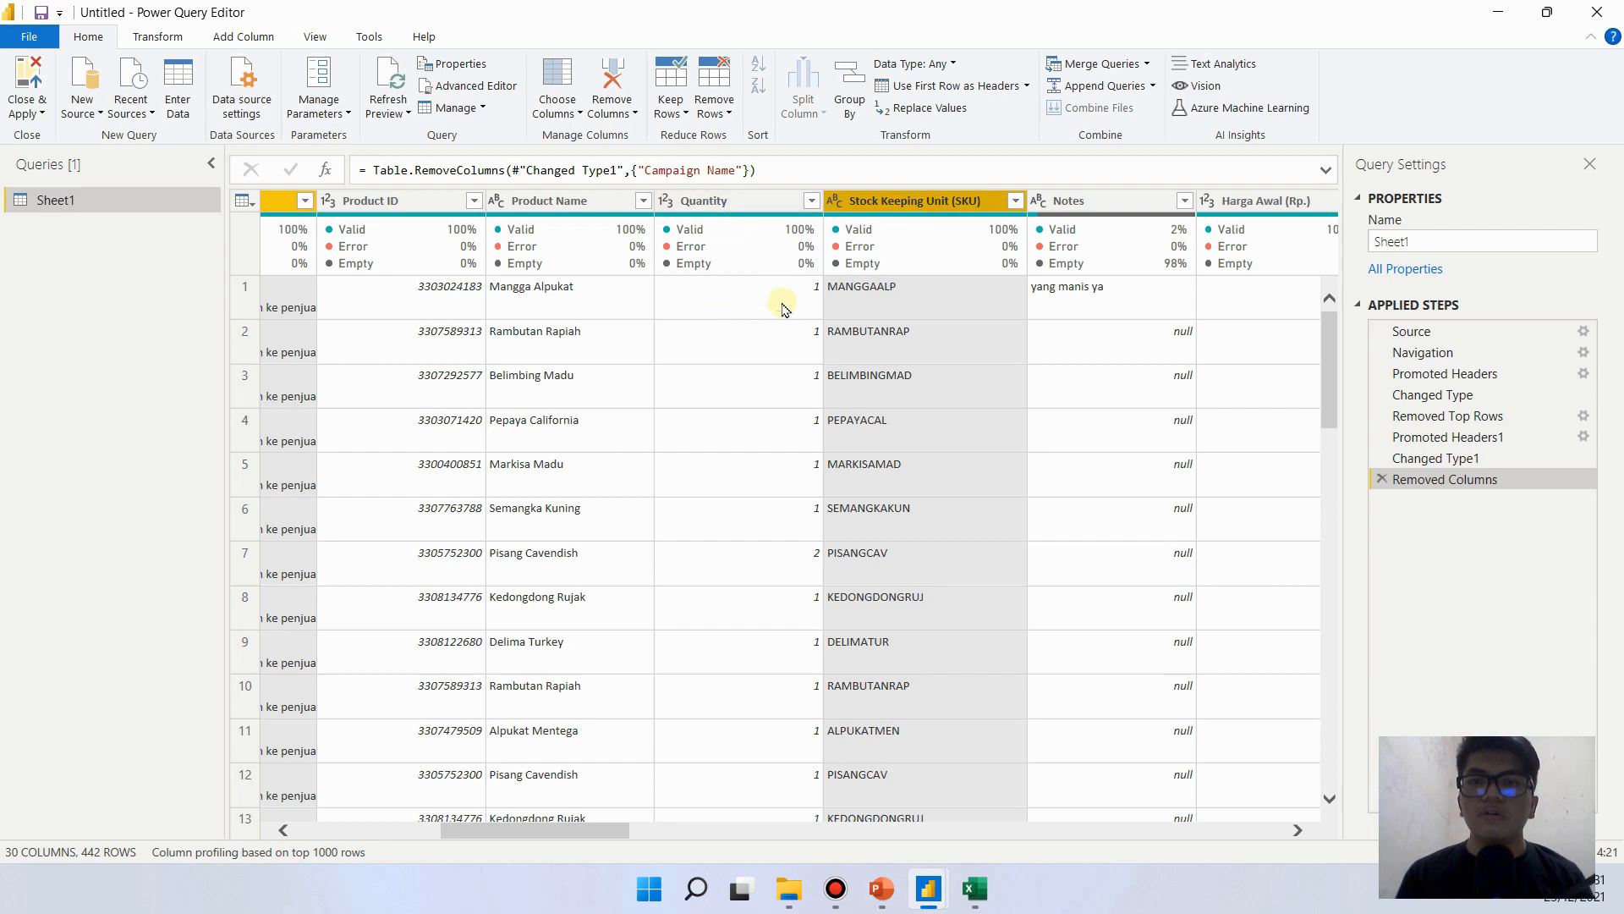
{"action": "left_click", "coordinate": [601, 202], "text": "ctrl"}
{"action": "left_click", "coordinate": [749, 201], "text": "ctrl"}
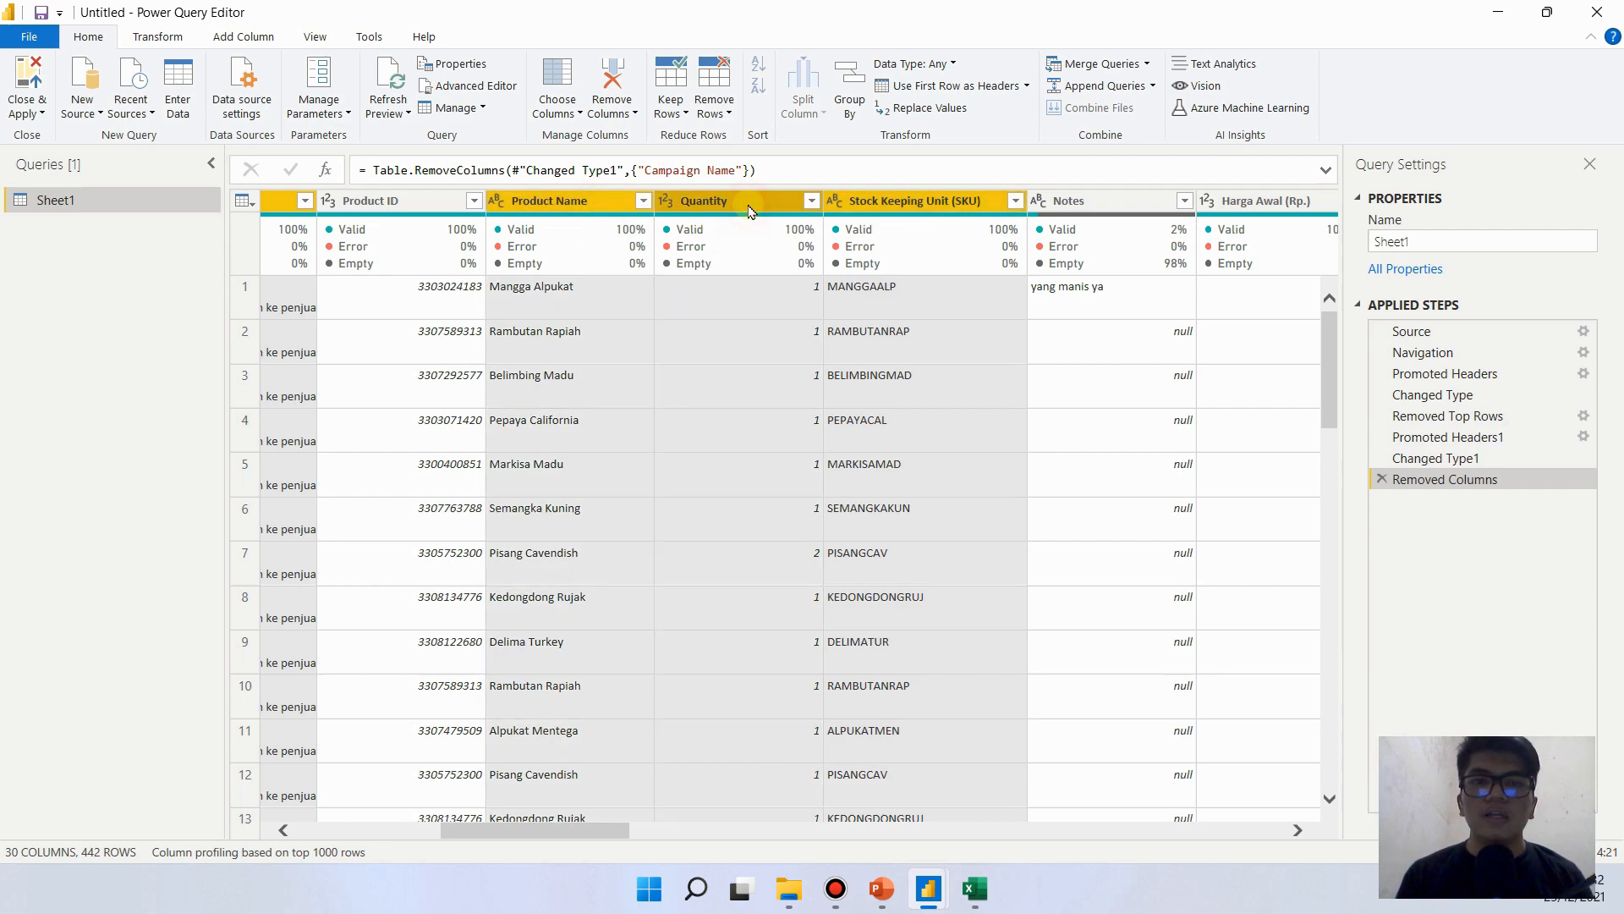
- Add Harga Jual (Rp.), Customer Name, Customer Phone and Recipient Address to the selected columns and remove all other columns
{"action": "left_click_drag", "start_coordinate": [610, 832], "coordinate": [687, 837]}
{"action": "left_click_drag", "start_coordinate": [708, 837], "coordinate": [745, 837]}
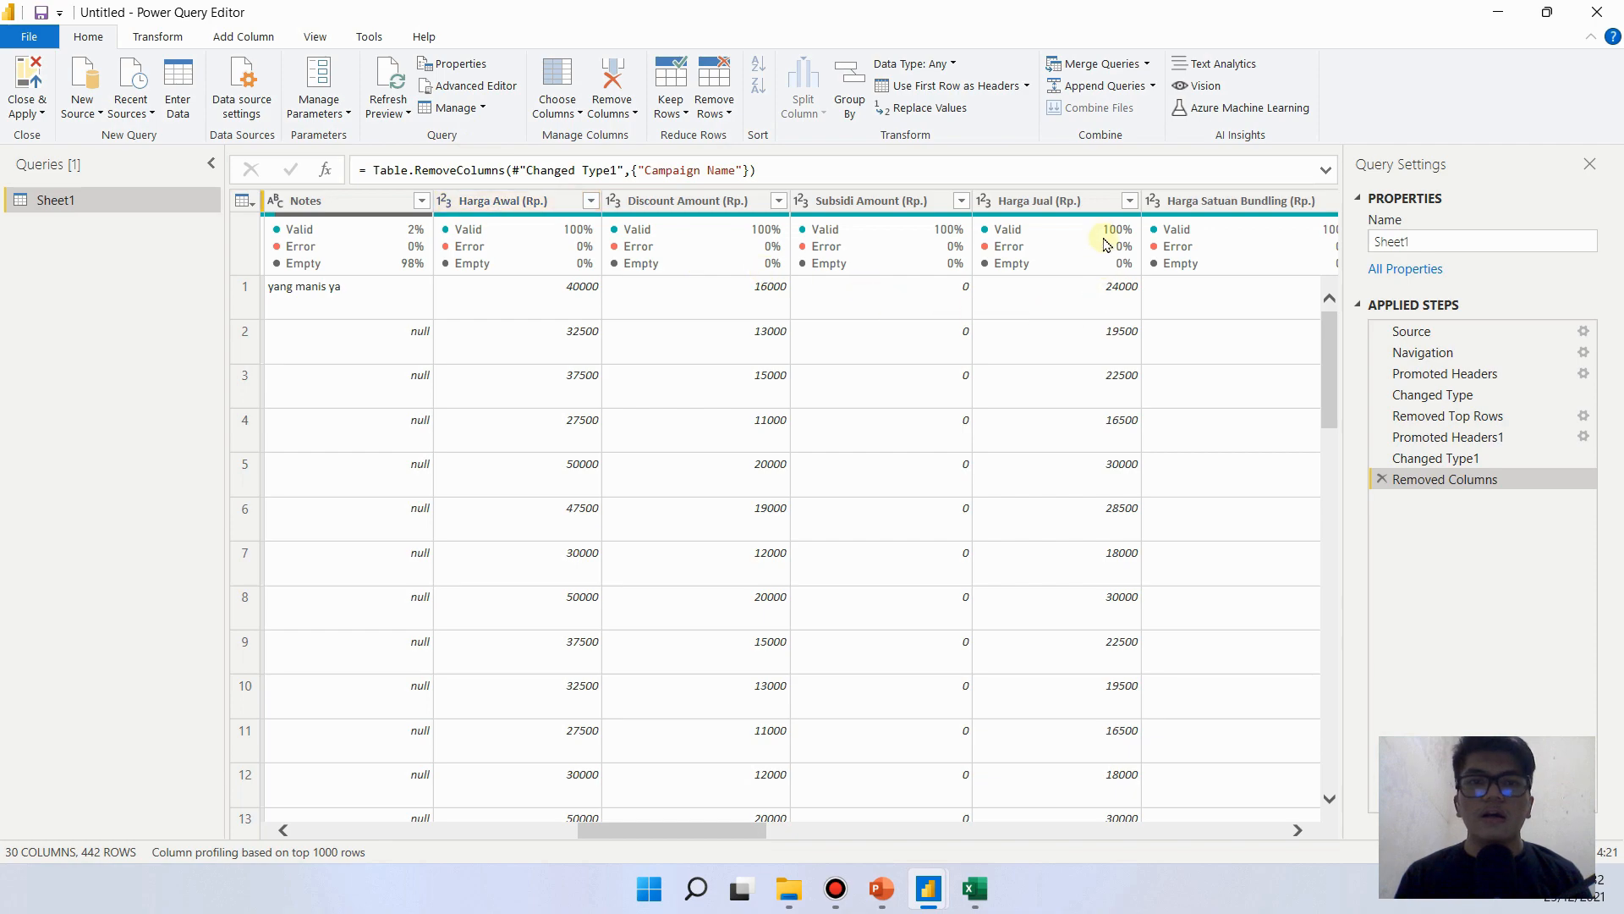
{"action": "left_click", "coordinate": [1077, 201]}
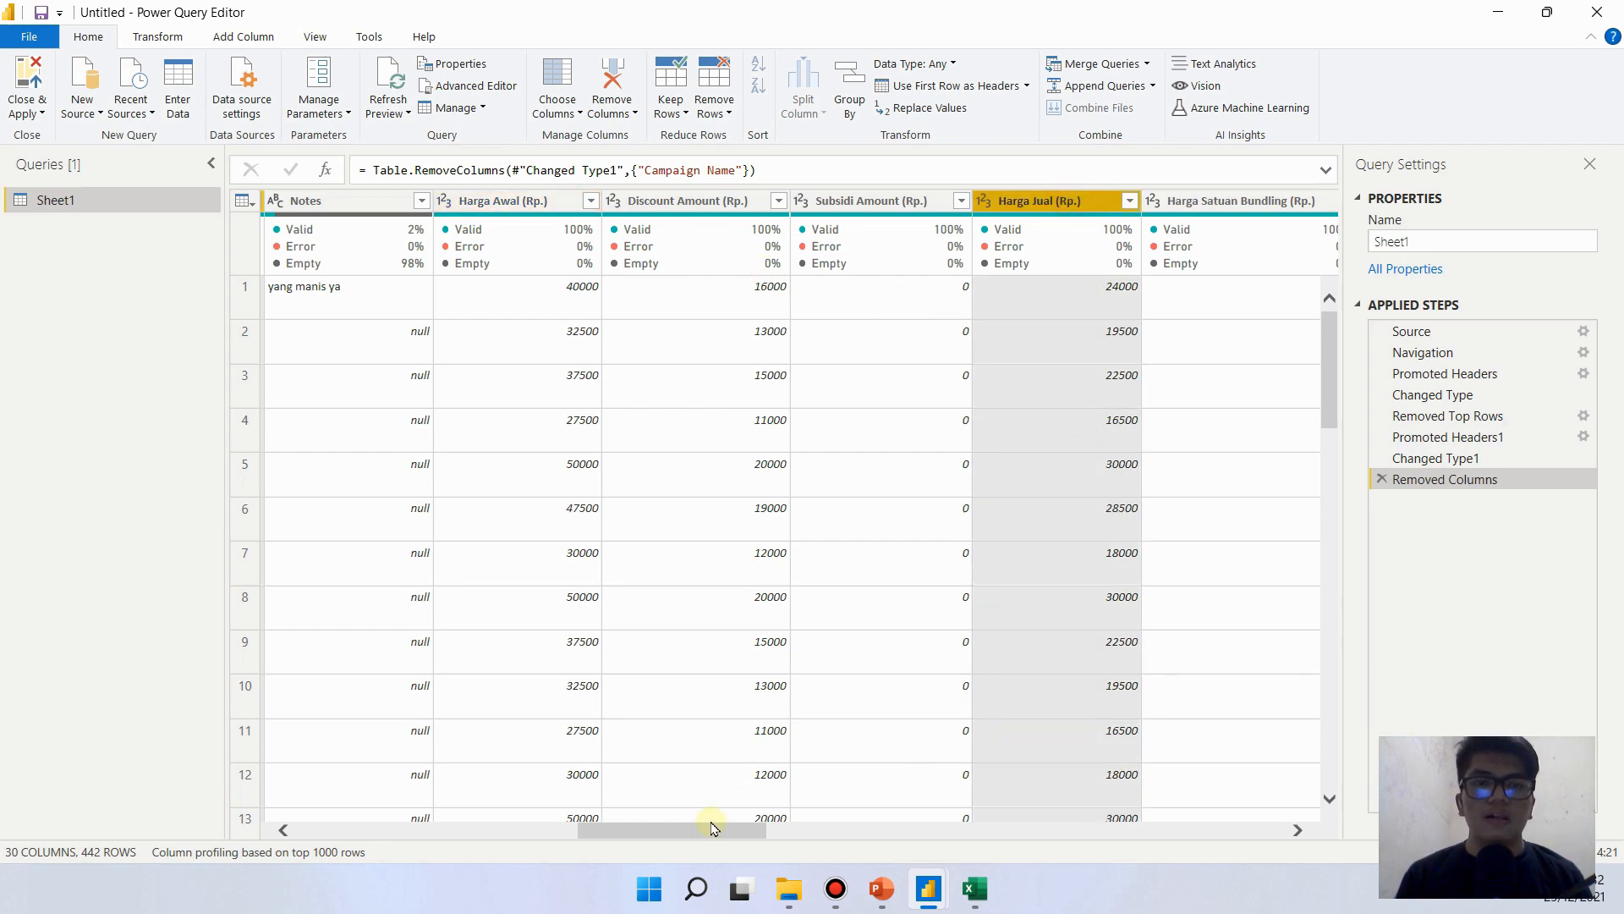
{"action": "left_click_drag", "start_coordinate": [710, 828], "coordinate": [837, 841]}
{"action": "left_click", "coordinate": [817, 200]}
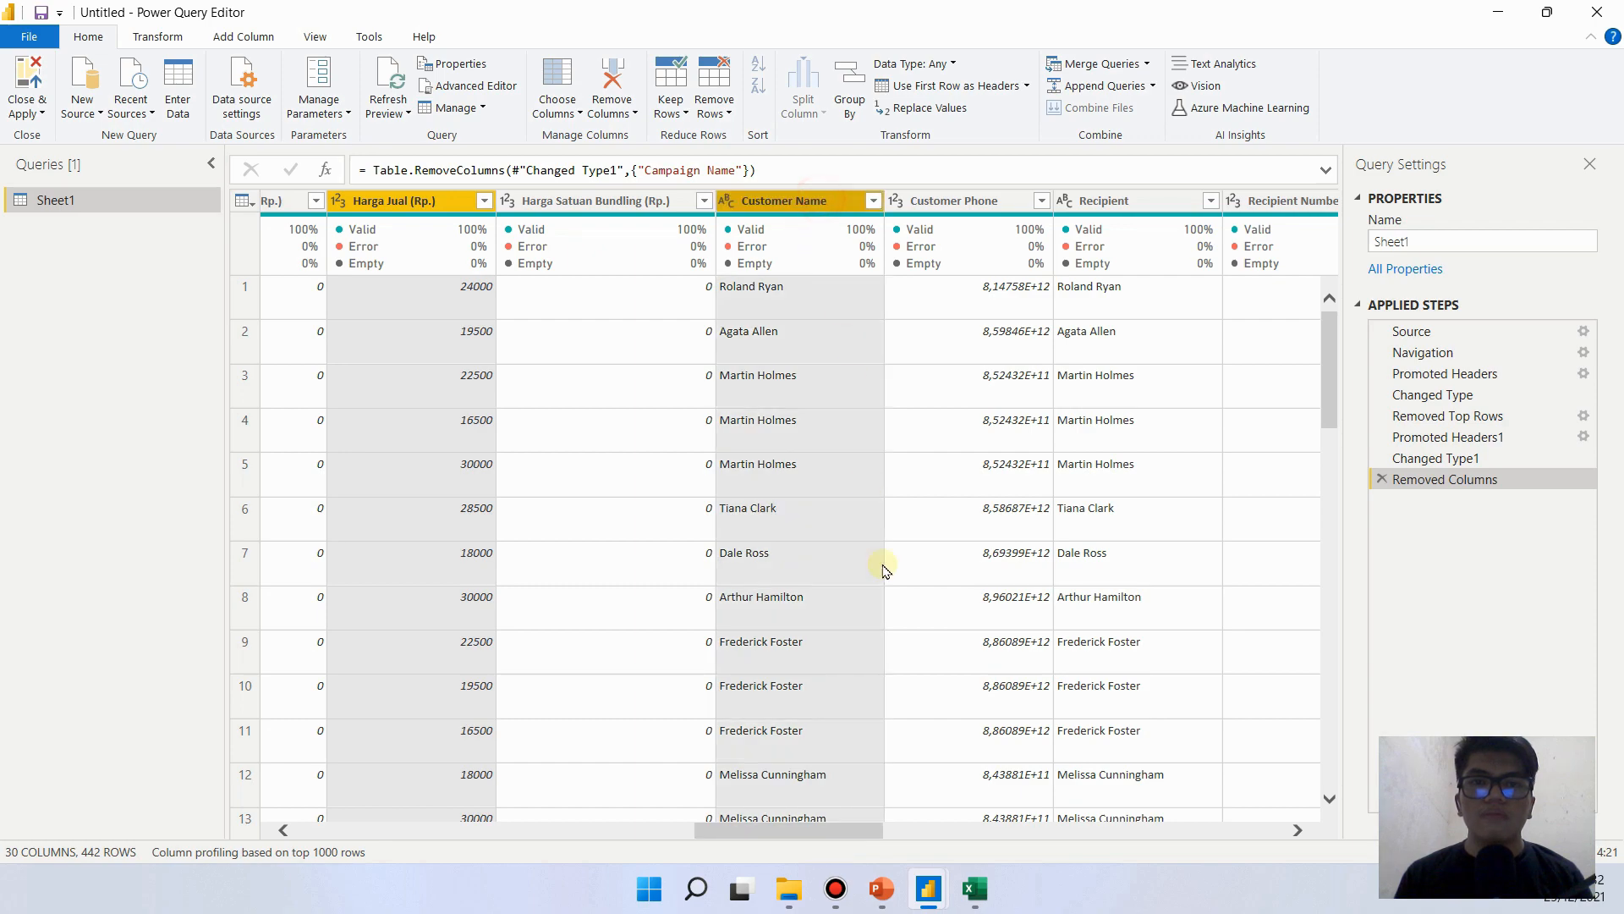
{"action": "left_click", "coordinate": [988, 205], "text": "ctrl"}
{"action": "left_click_drag", "start_coordinate": [871, 833], "coordinate": [976, 846]}
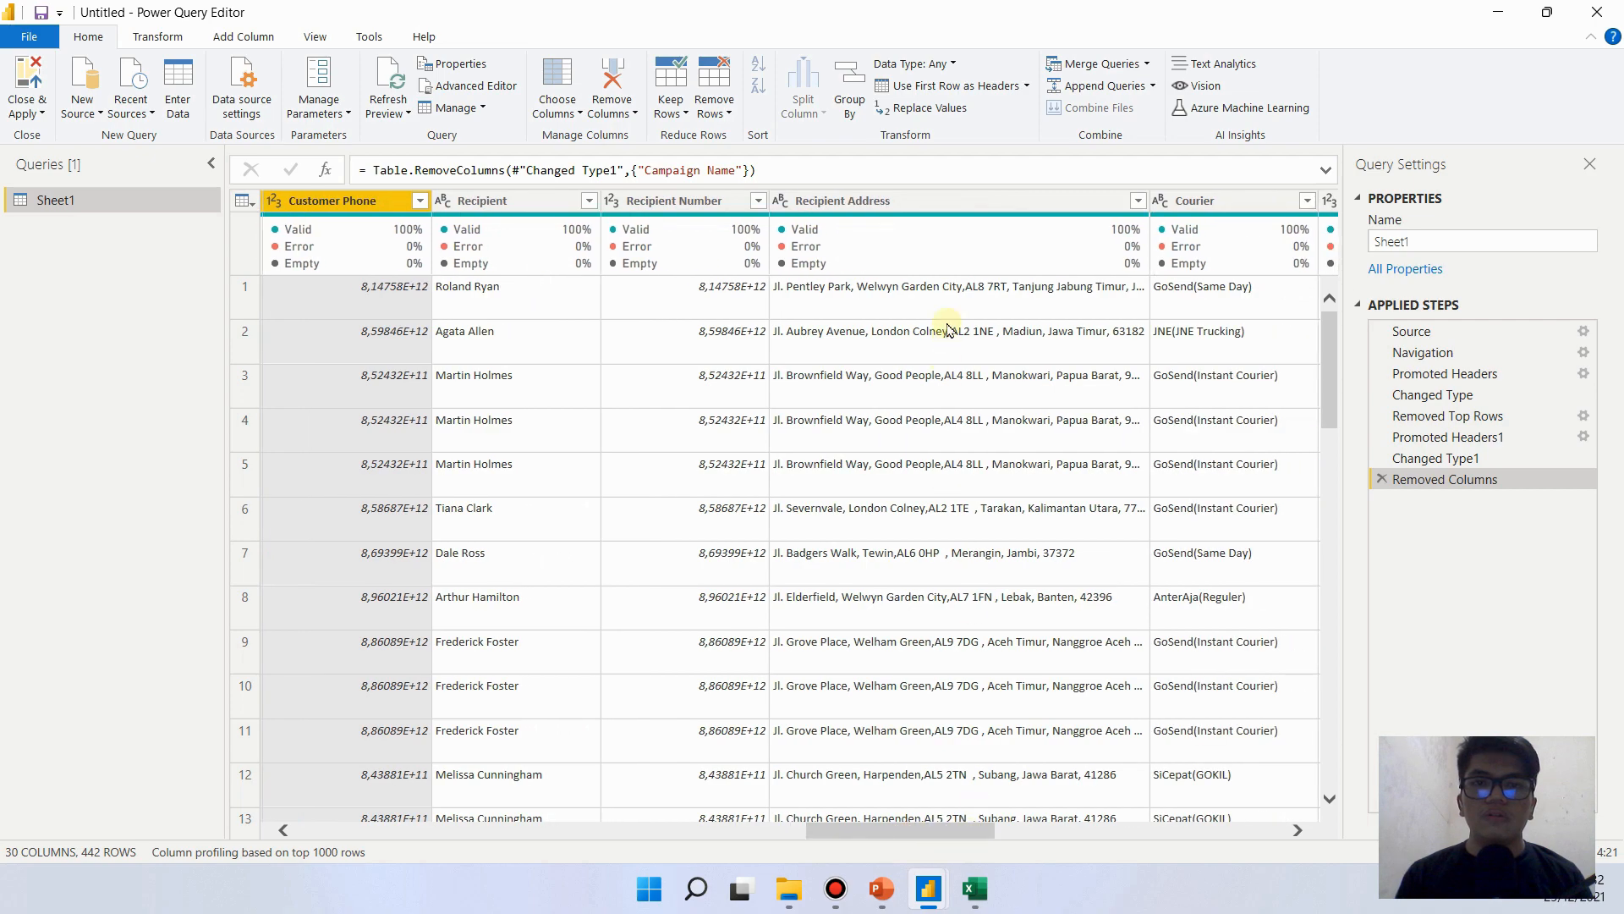
{"action": "left_click", "coordinate": [979, 203]}
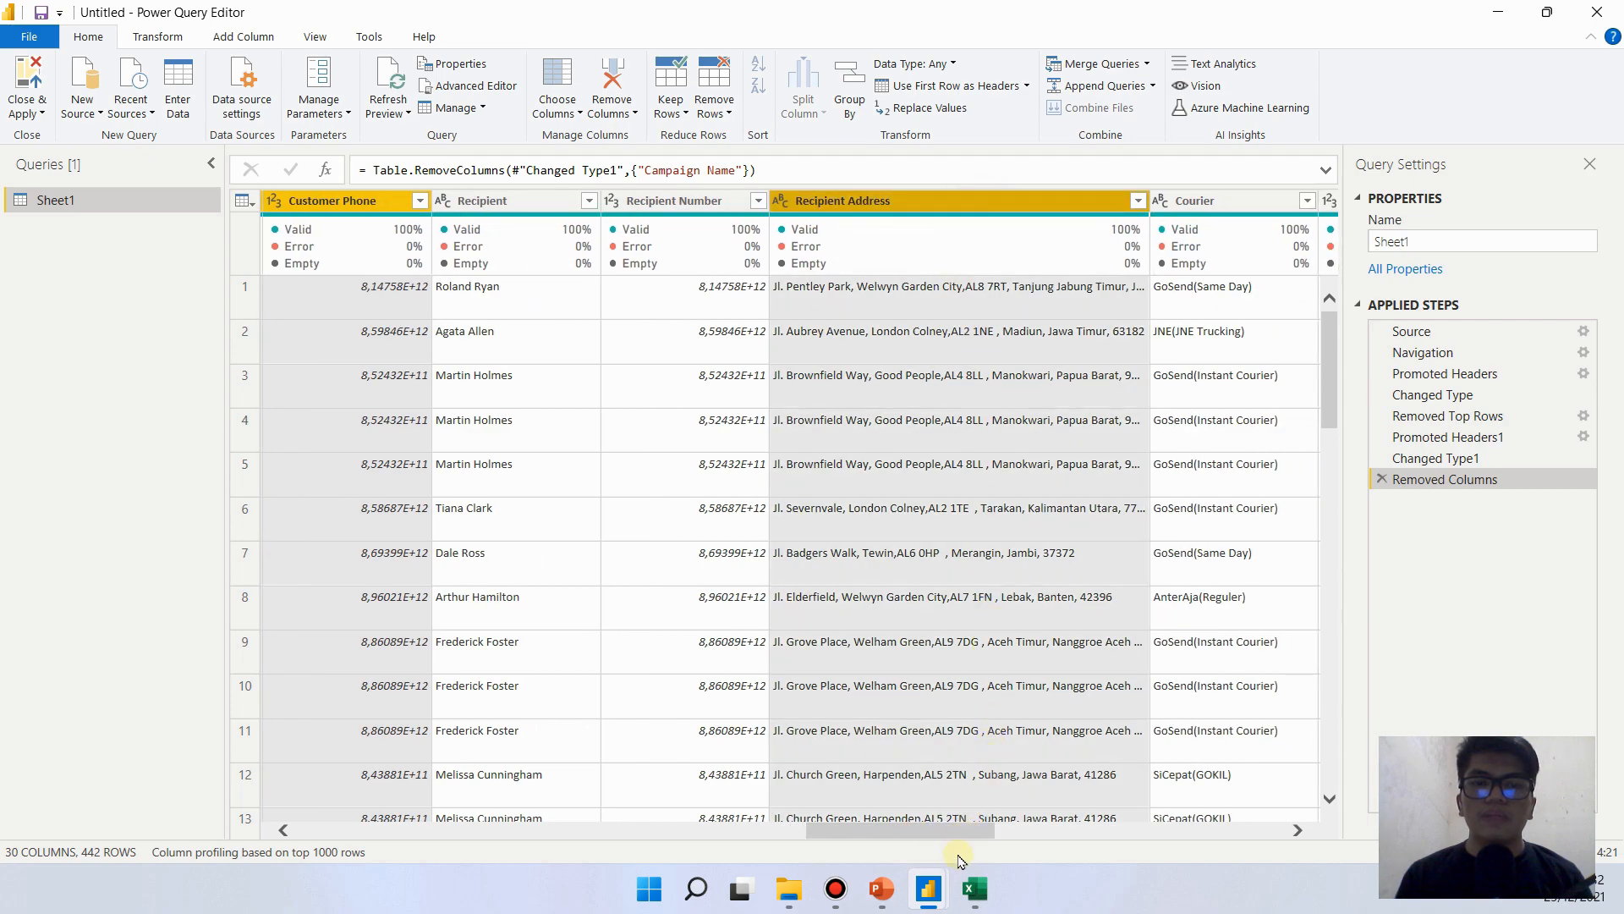
{"action": "left_click_drag", "start_coordinate": [960, 842], "coordinate": [416, 836]}
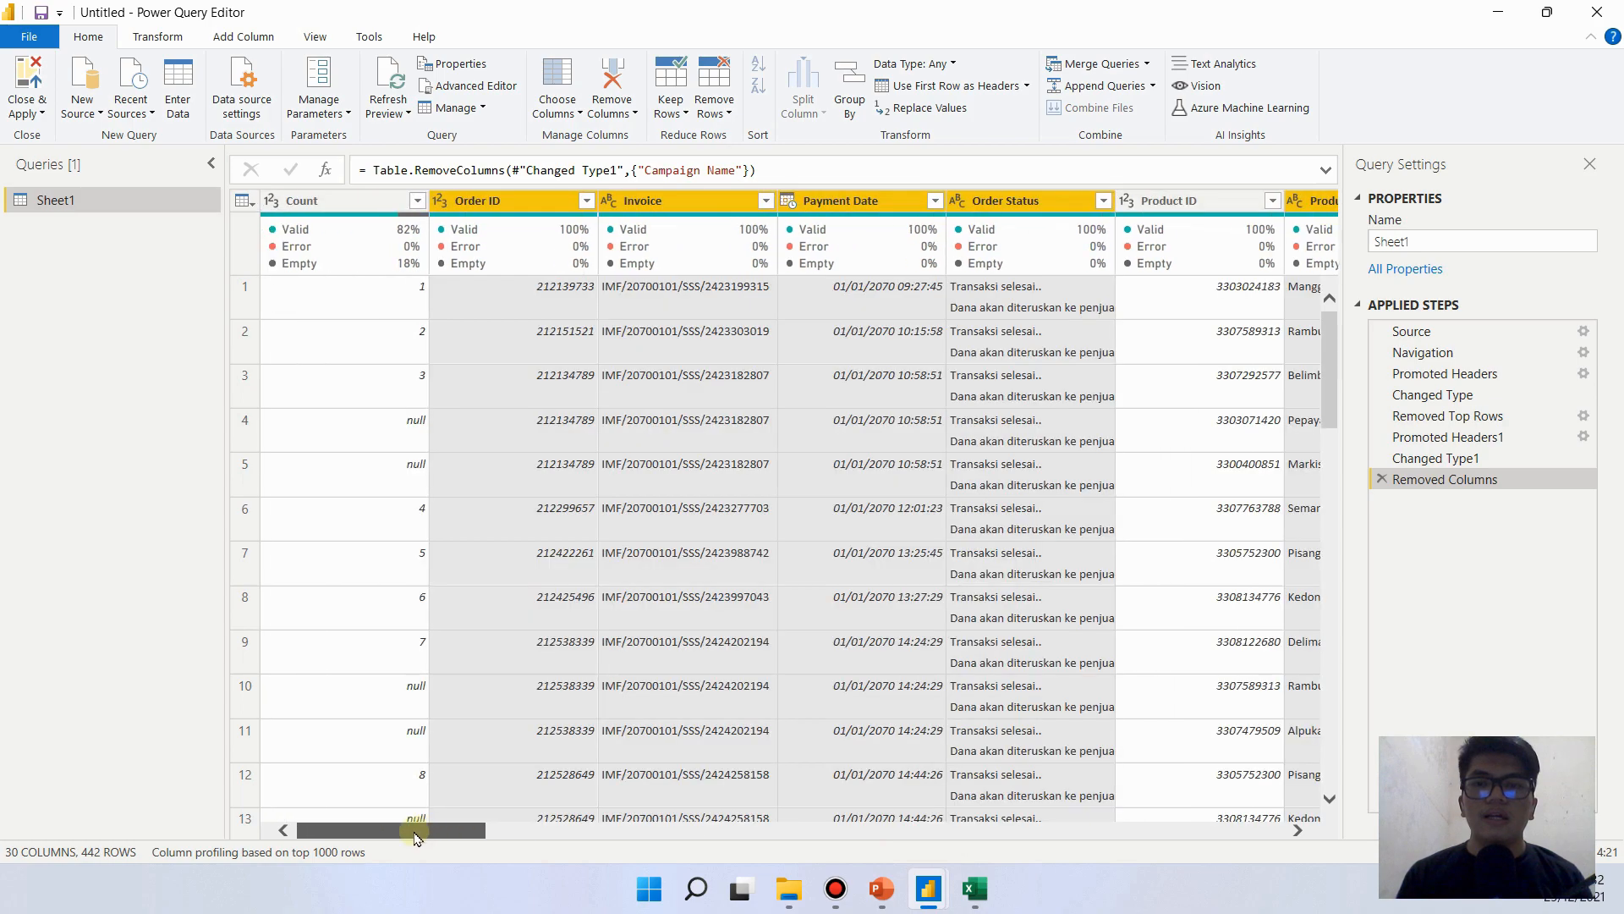
{"action": "right_click", "coordinate": [526, 208]}
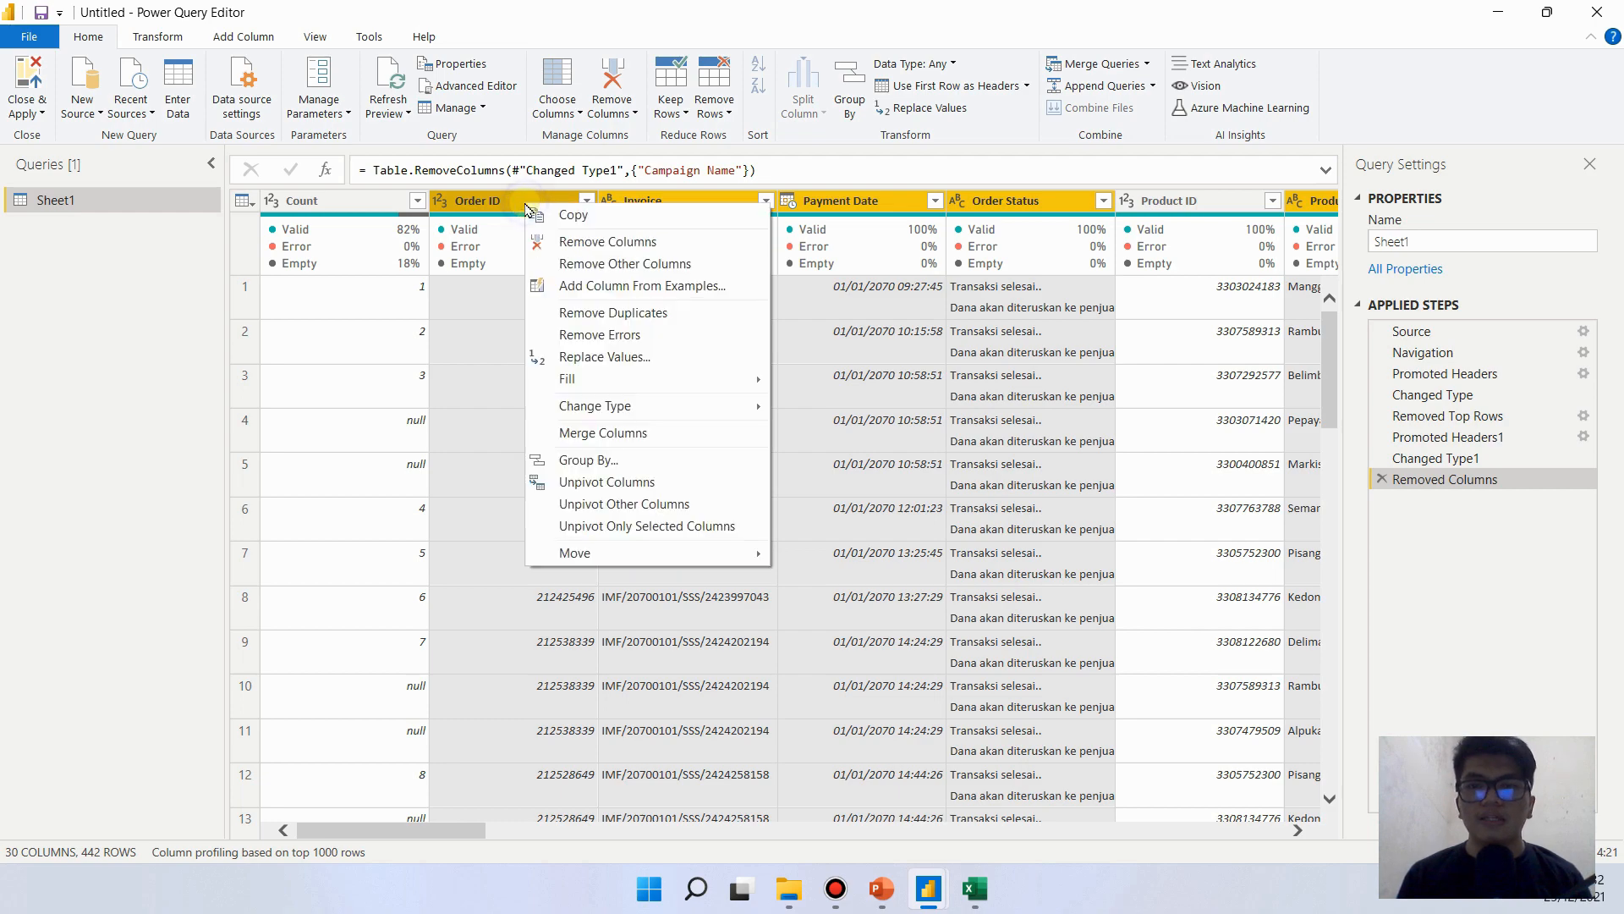
{"action": "left_click", "coordinate": [620, 265]}
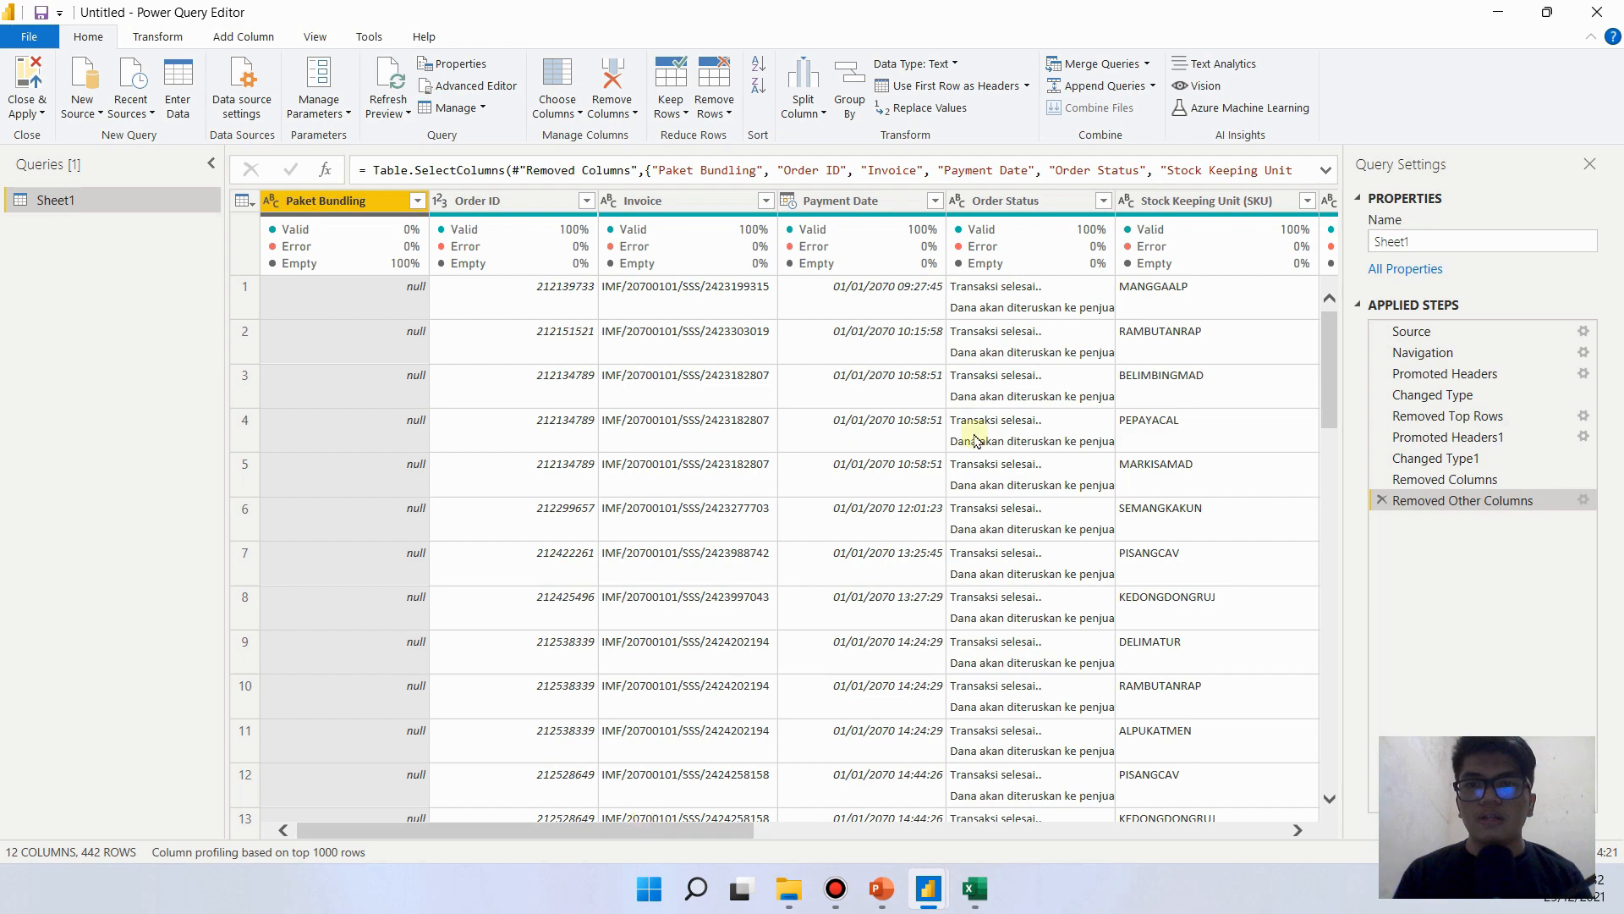
- Remove the Paket Bundling column from the remaining columns
{"action": "left_click", "coordinate": [710, 335]}
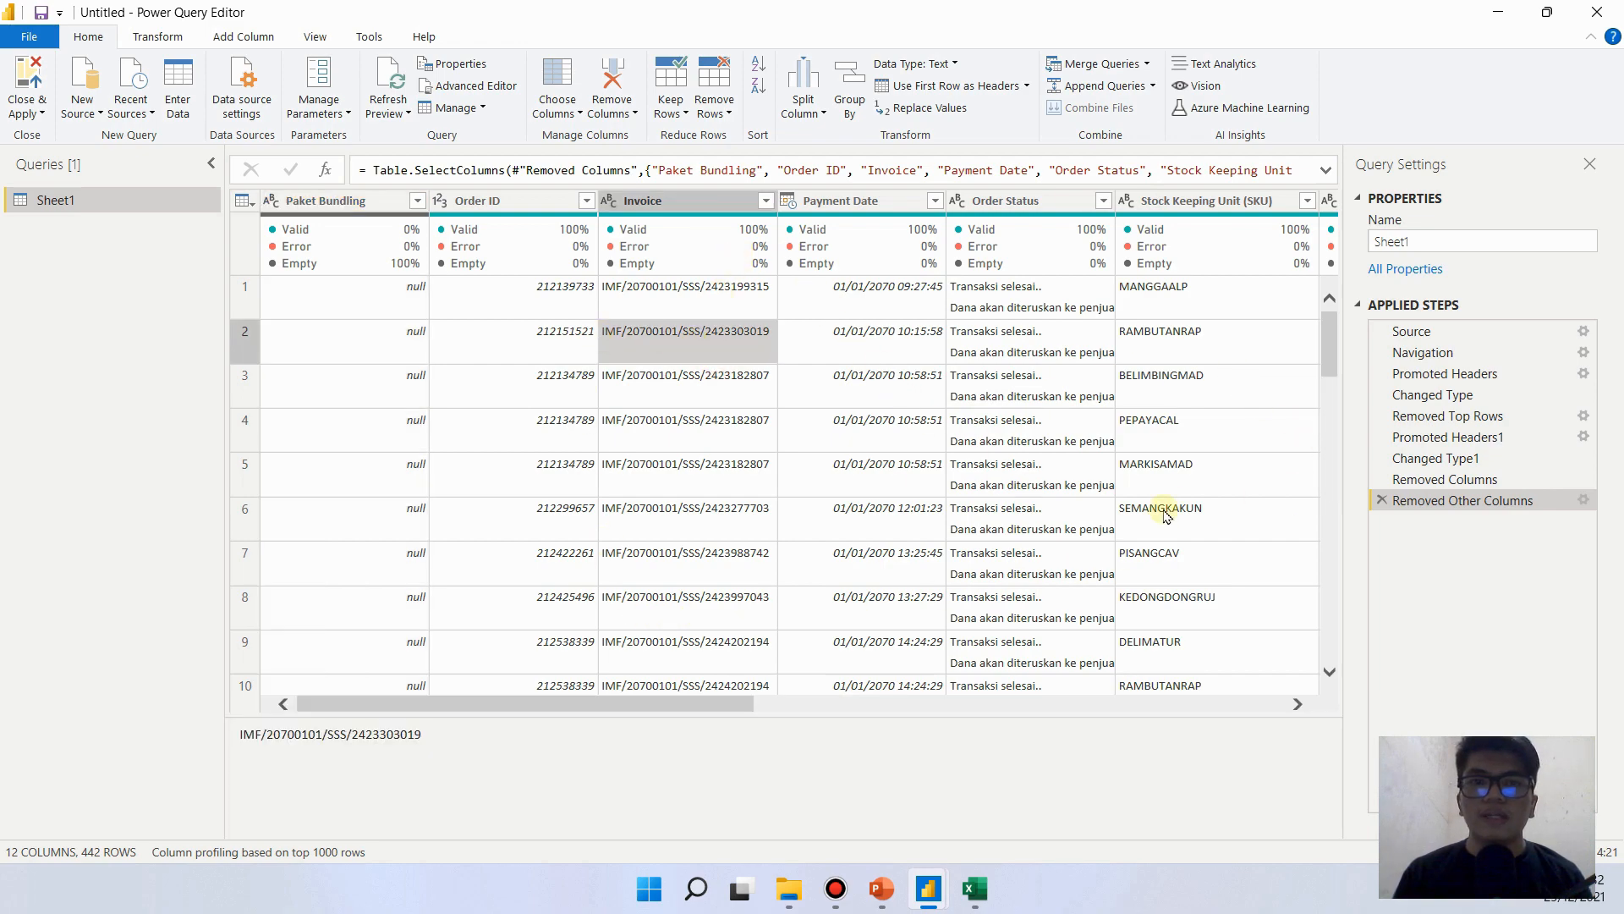
{"action": "left_click", "coordinate": [361, 200]}
{"action": "right_click", "coordinate": [362, 200]}
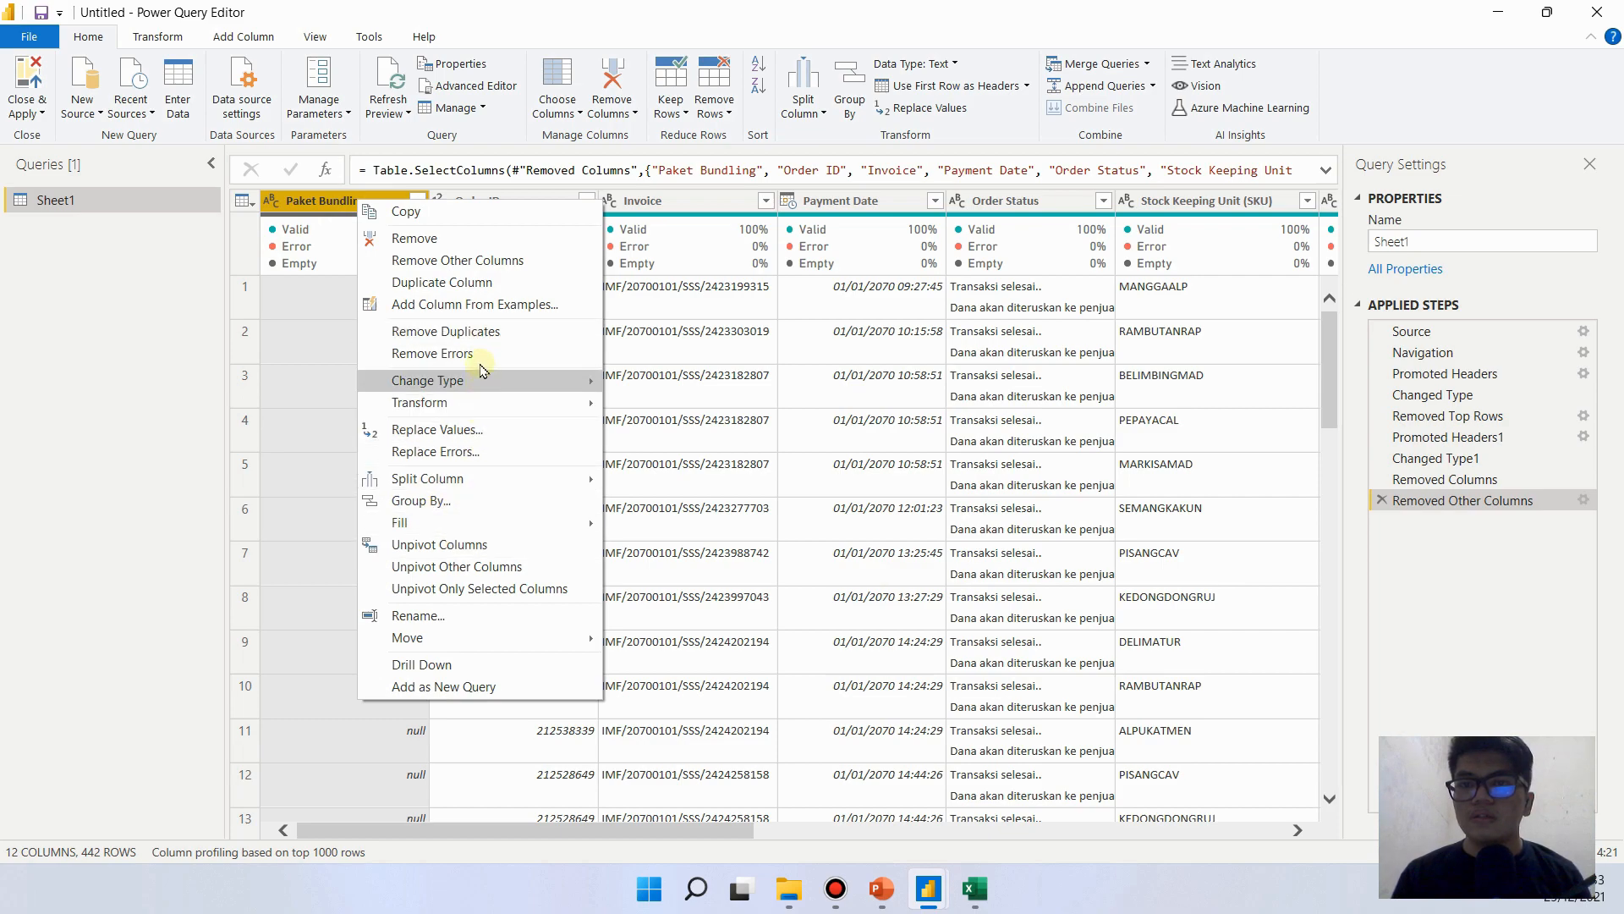
{"action": "left_click", "coordinate": [474, 239]}
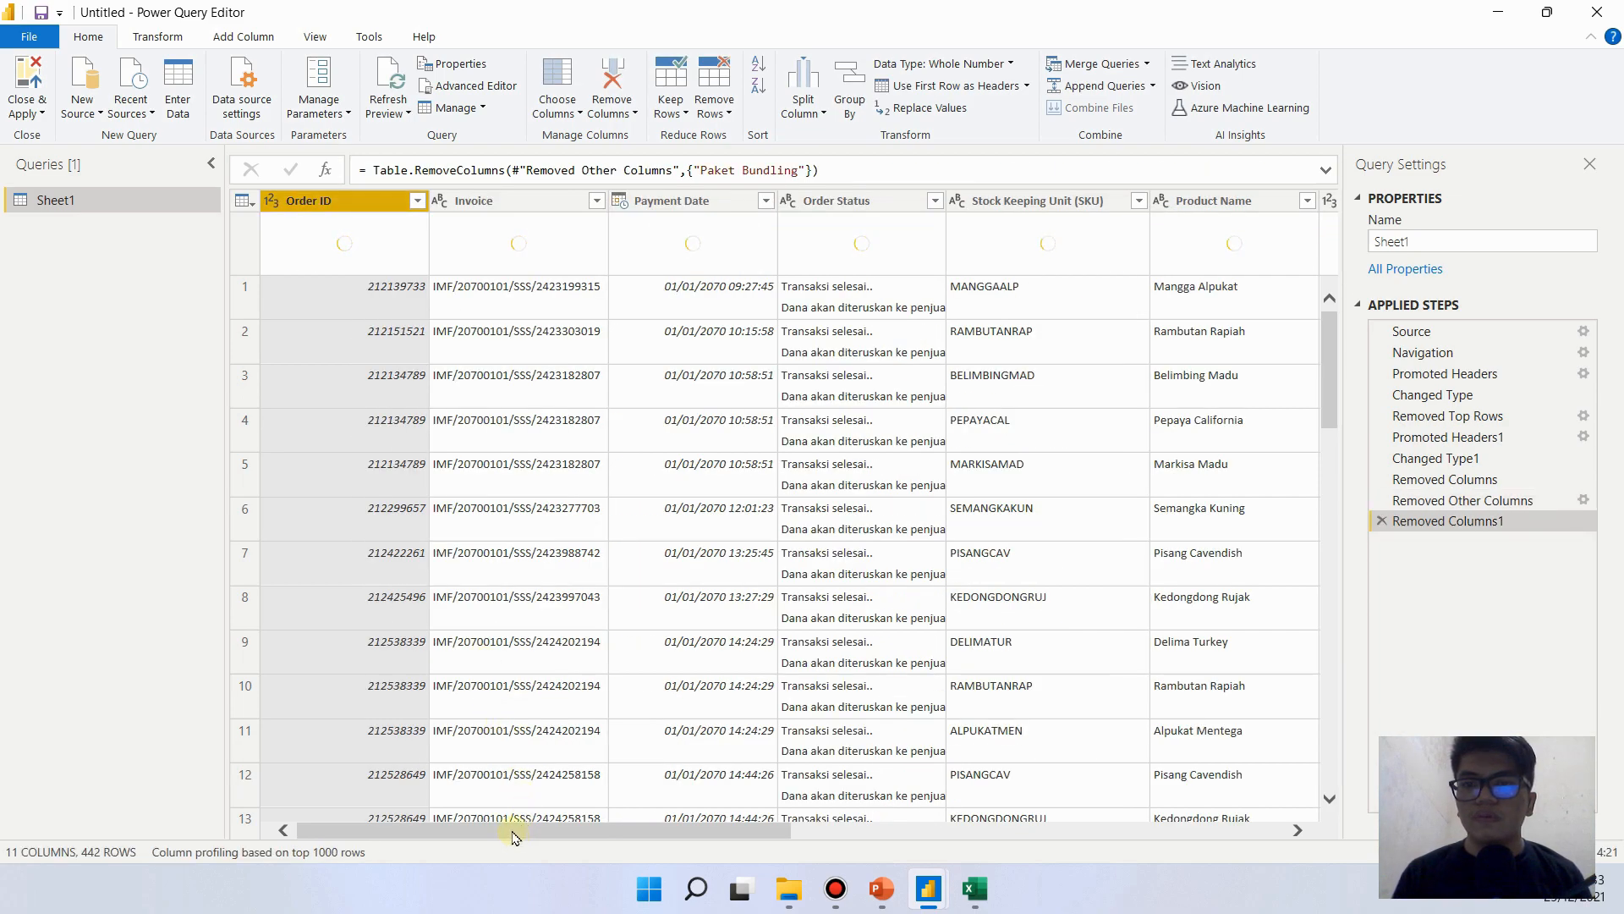
- Review the remaining columns from Order ID to Recipient Address, and inspect the Customer Phone column's full values and available data types
{"action": "left_click", "coordinate": [510, 817]}
{"action": "left_click_drag", "start_coordinate": [497, 707], "coordinate": [439, 709]}
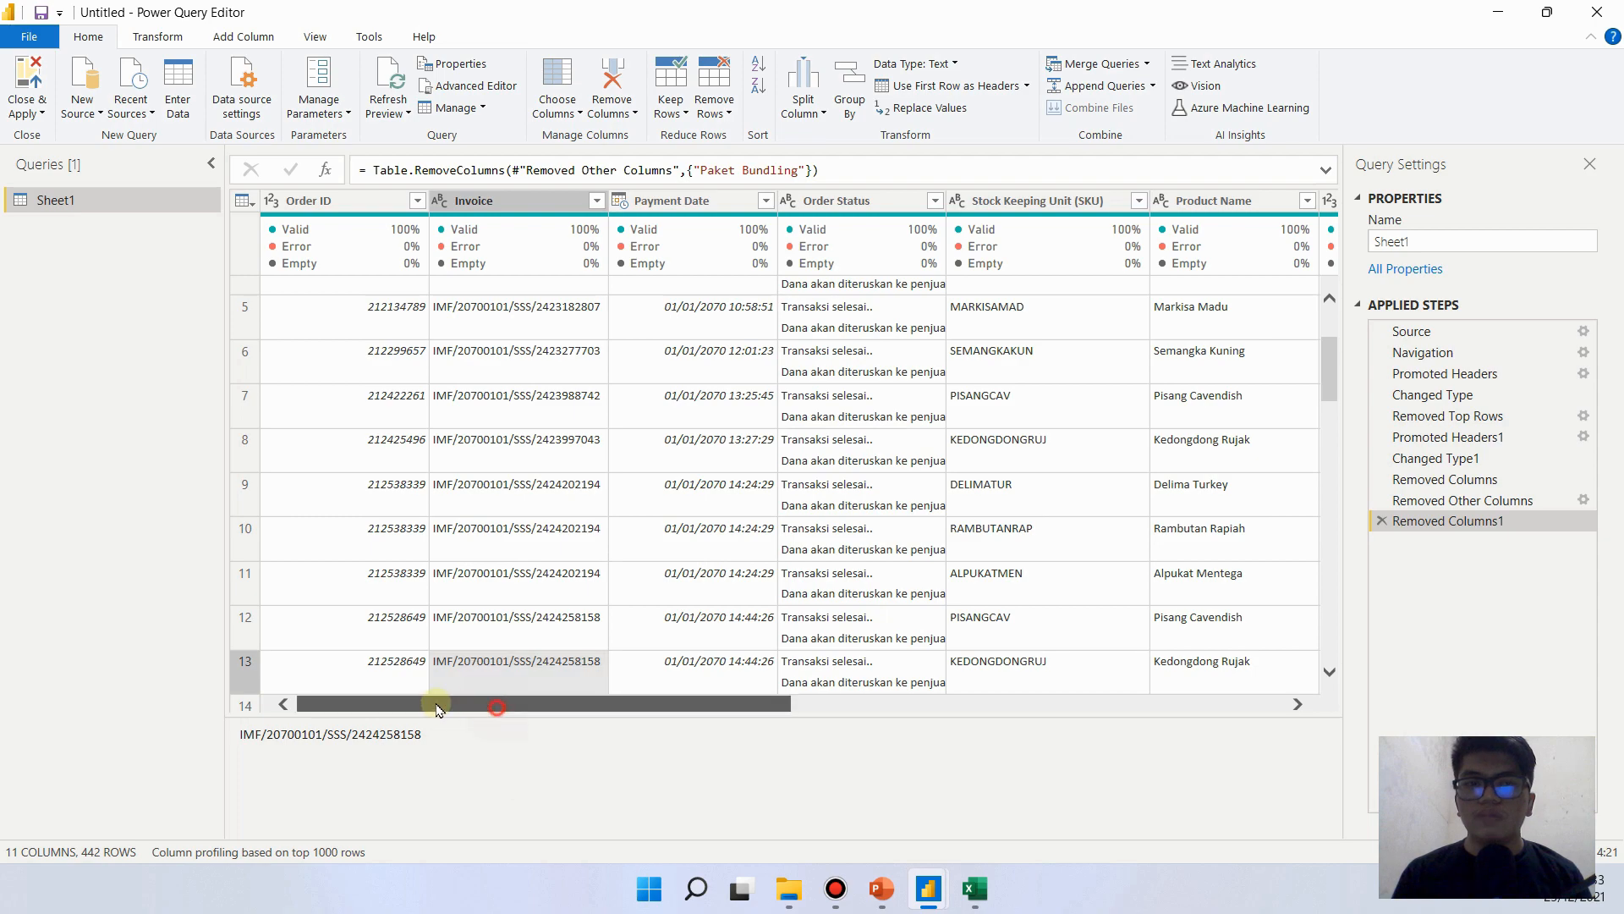
{"action": "left_click", "coordinate": [1204, 345]}
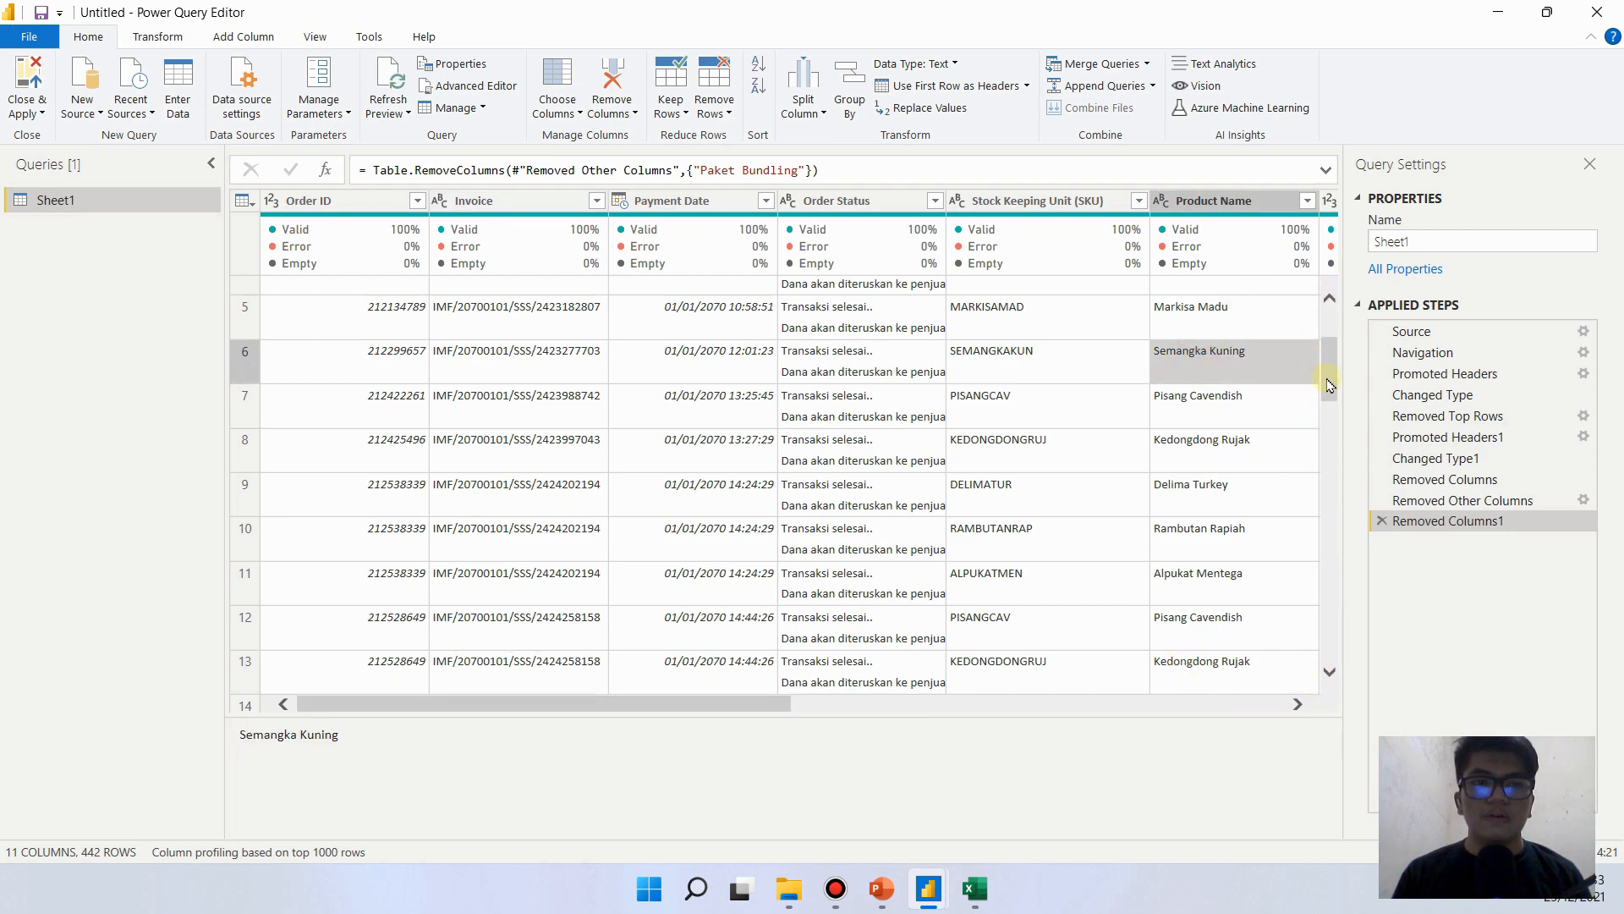
{"action": "left_click_drag", "start_coordinate": [1329, 385], "coordinate": [1332, 287]}
{"action": "left_click_drag", "start_coordinate": [565, 703], "coordinate": [365, 715]}
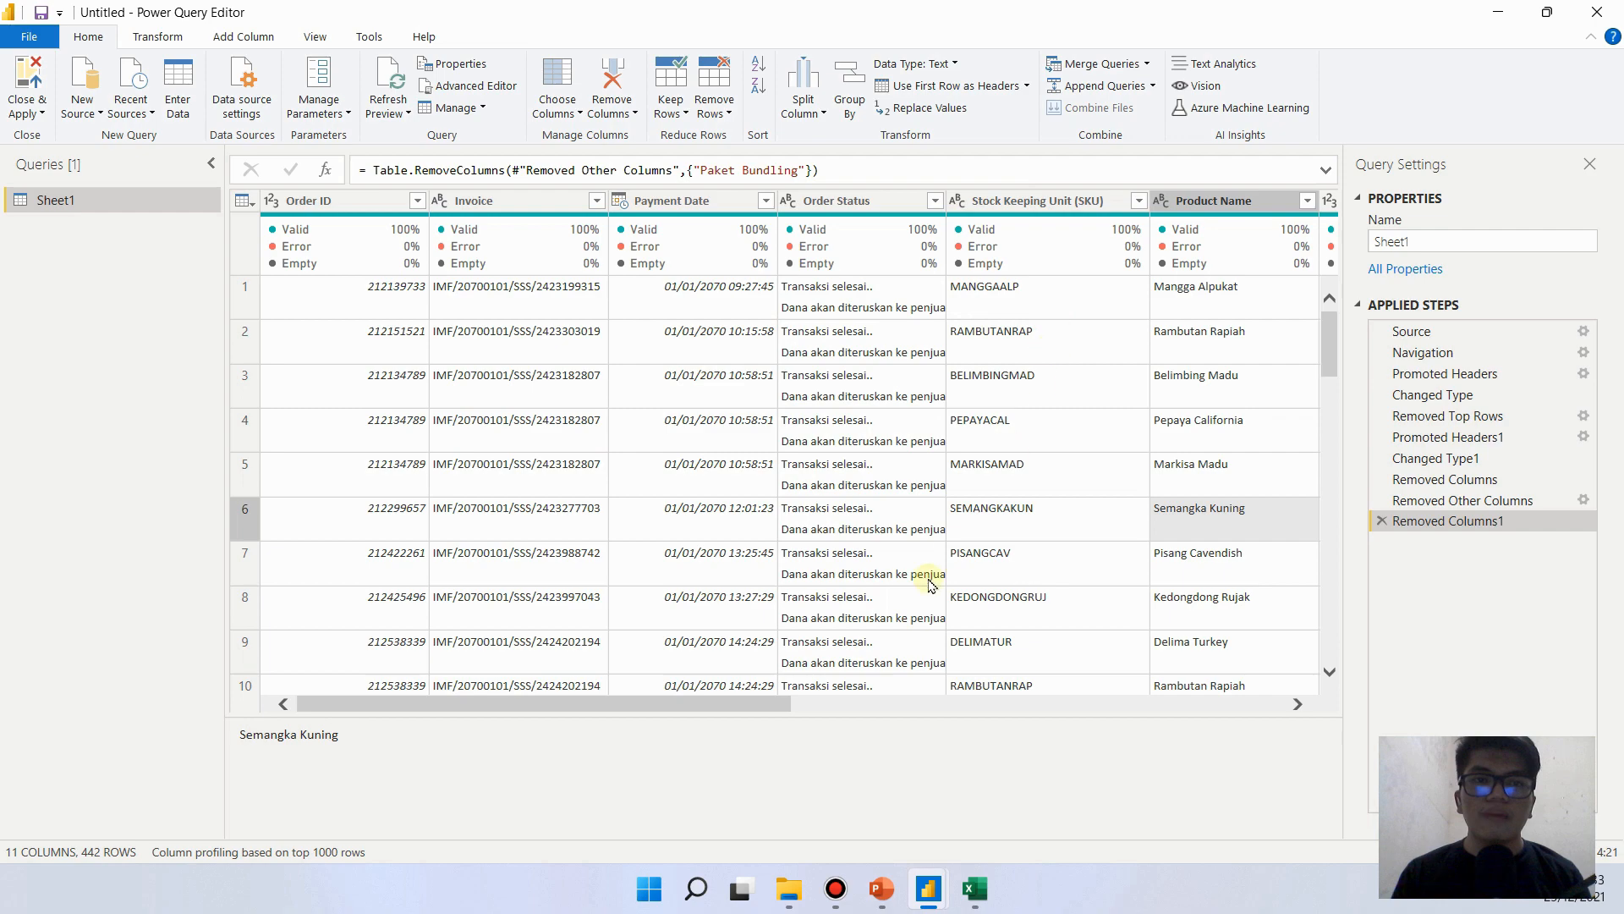
{"action": "left_click_drag", "start_coordinate": [636, 704], "coordinate": [1054, 719]}
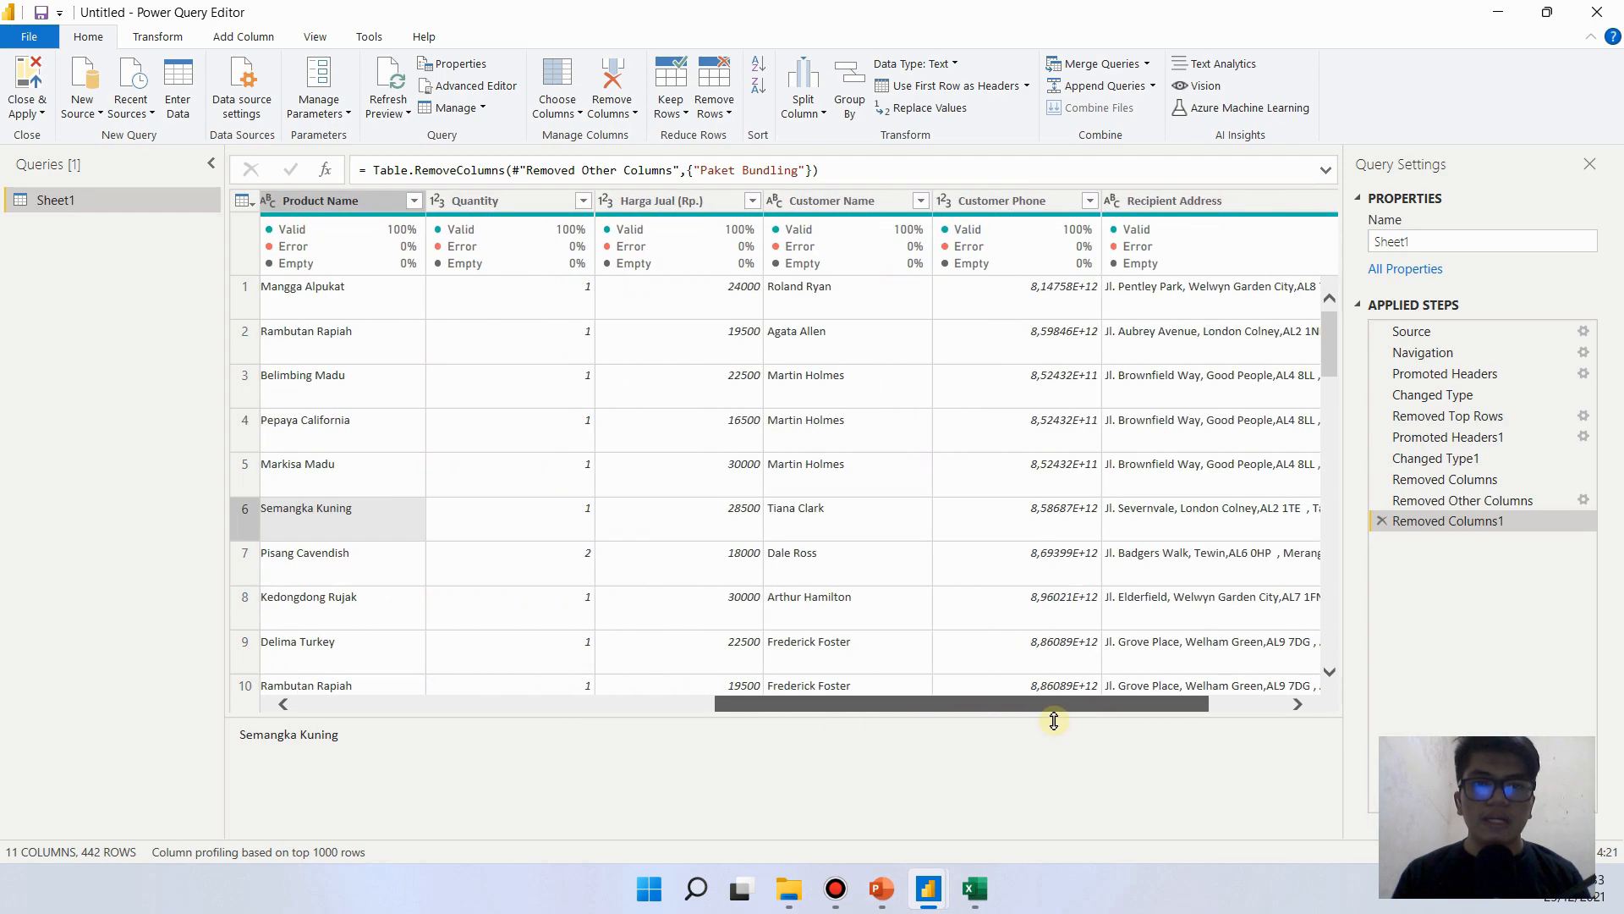
{"action": "left_click", "coordinate": [1052, 396]}
{"action": "left_click", "coordinate": [1039, 290]}
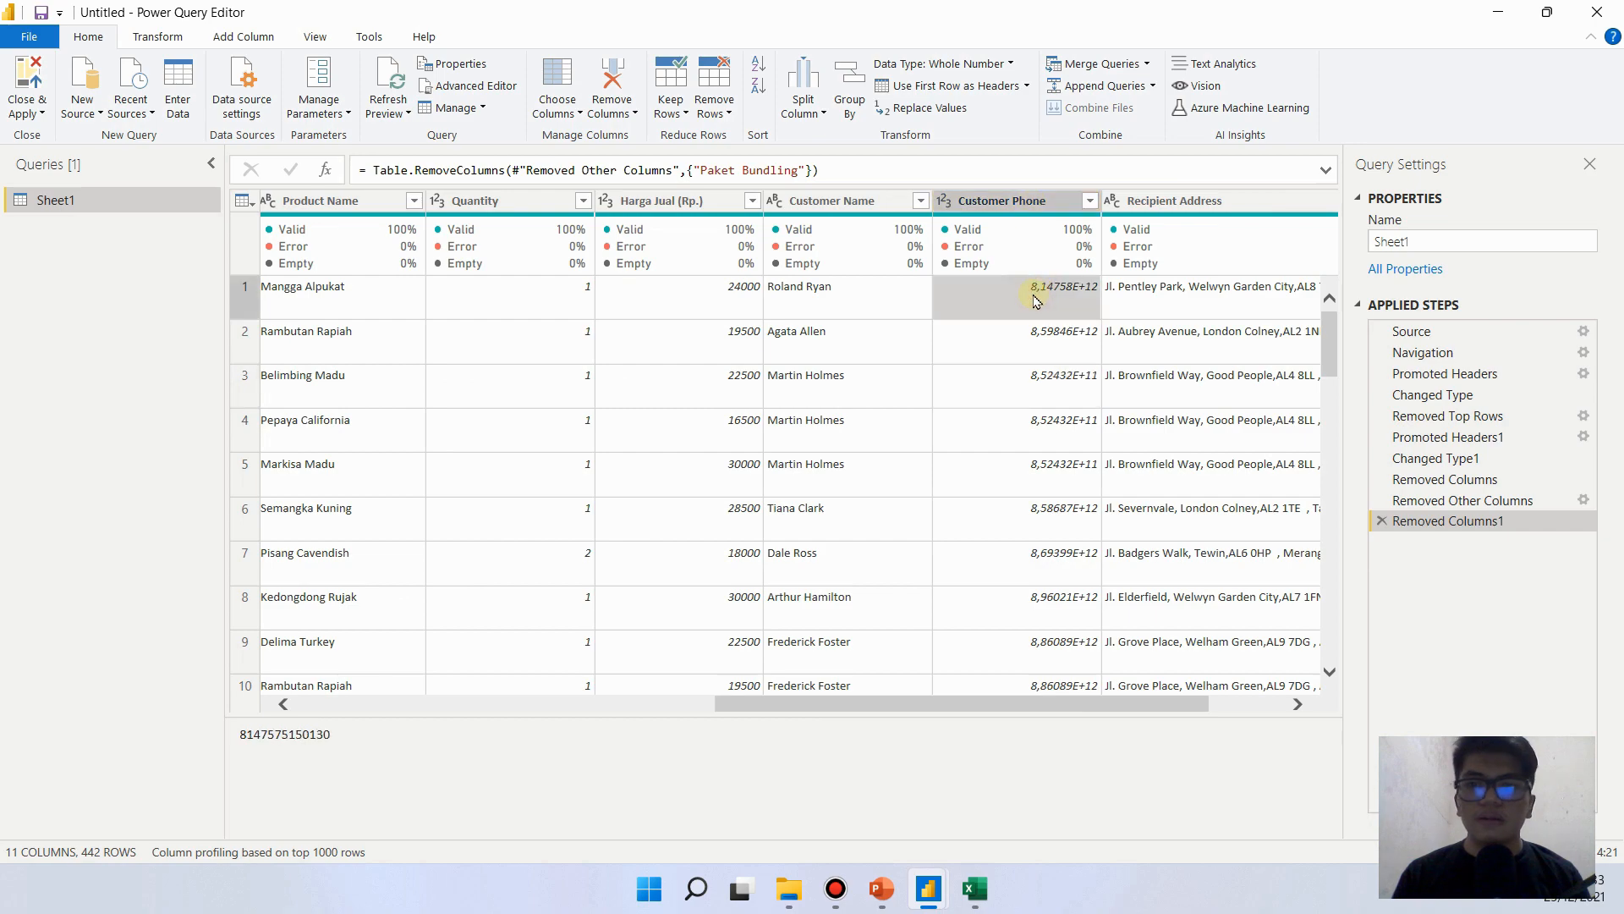
{"action": "left_click", "coordinate": [946, 207]}
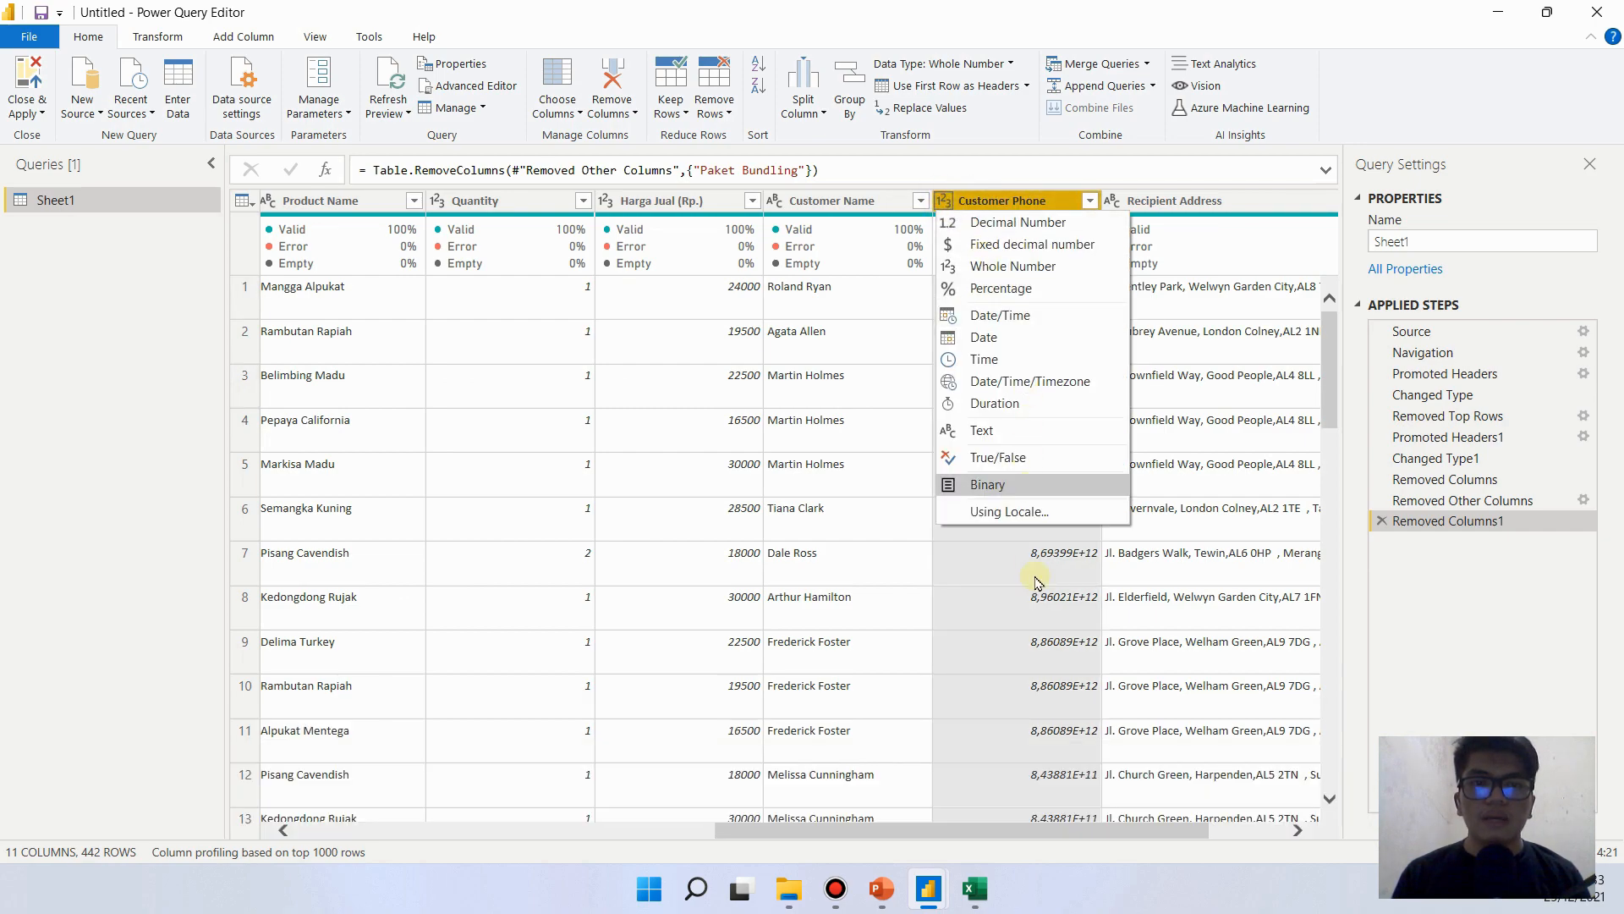
{"action": "left_click", "coordinate": [1056, 615]}
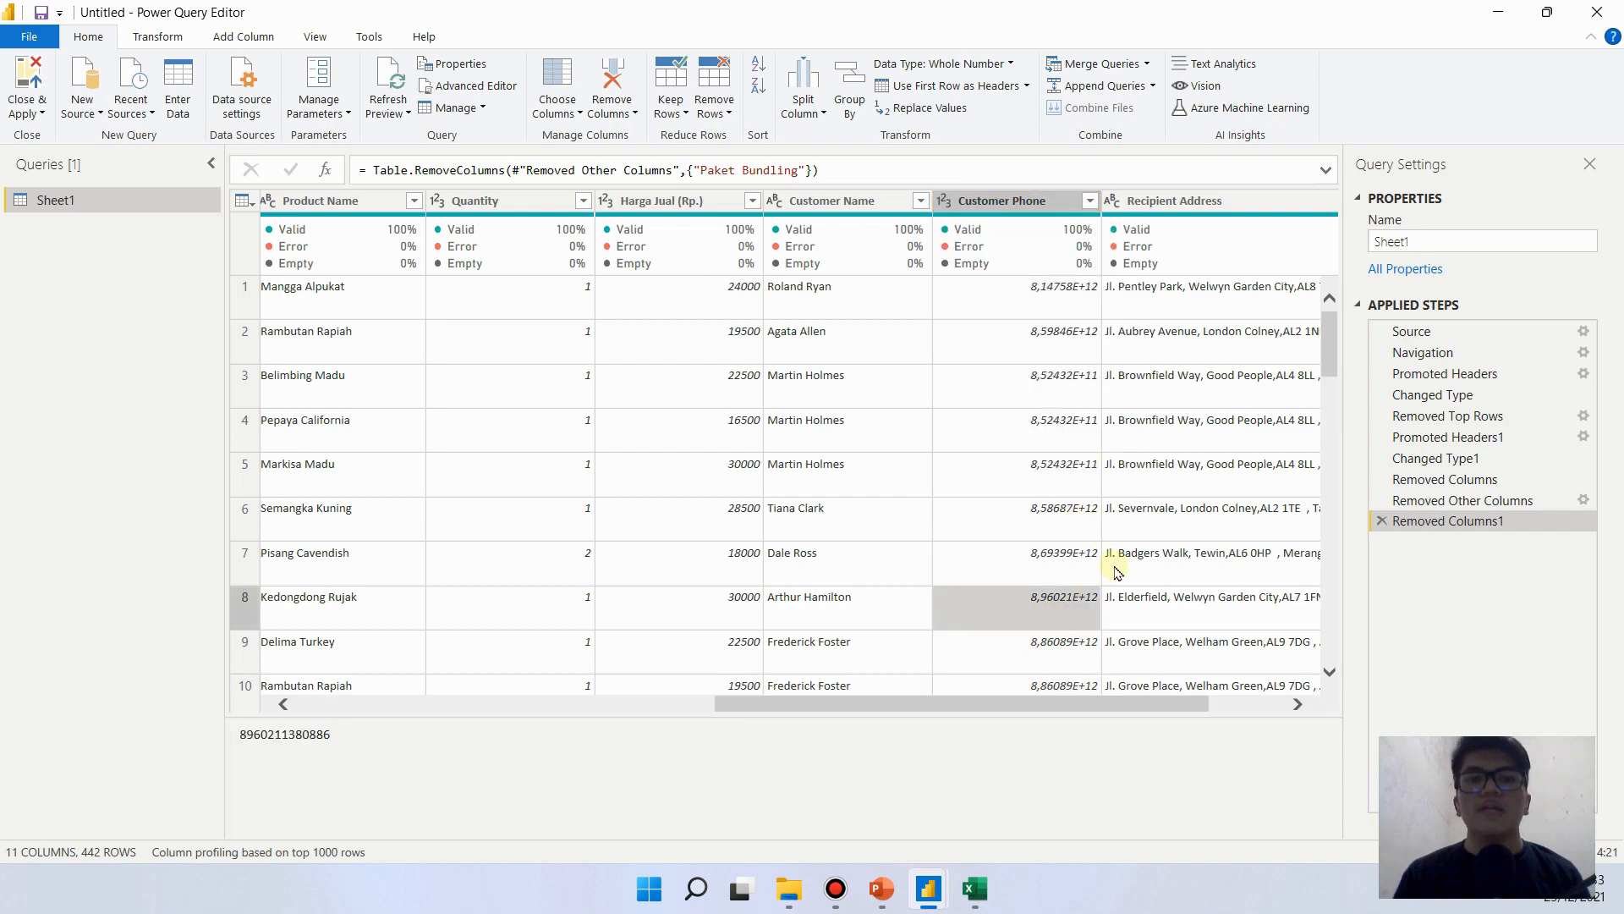
- Examine the full Customer Phone values in the first two rows against their scientific notation display
{"action": "left_click", "coordinate": [1026, 203]}
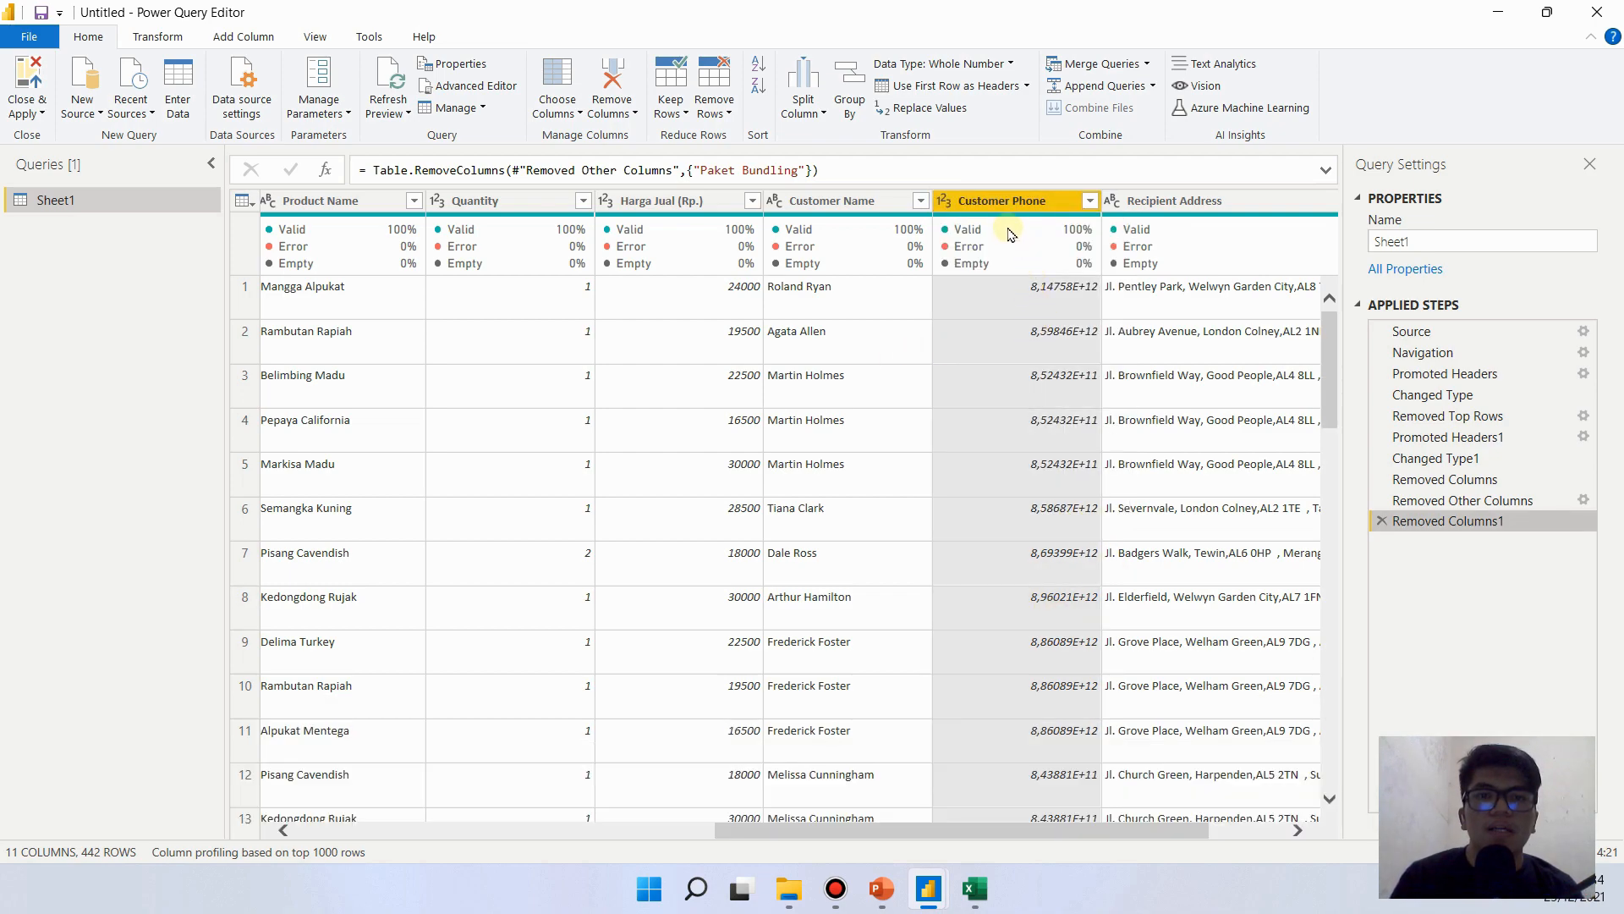
{"action": "left_click", "coordinate": [1052, 305]}
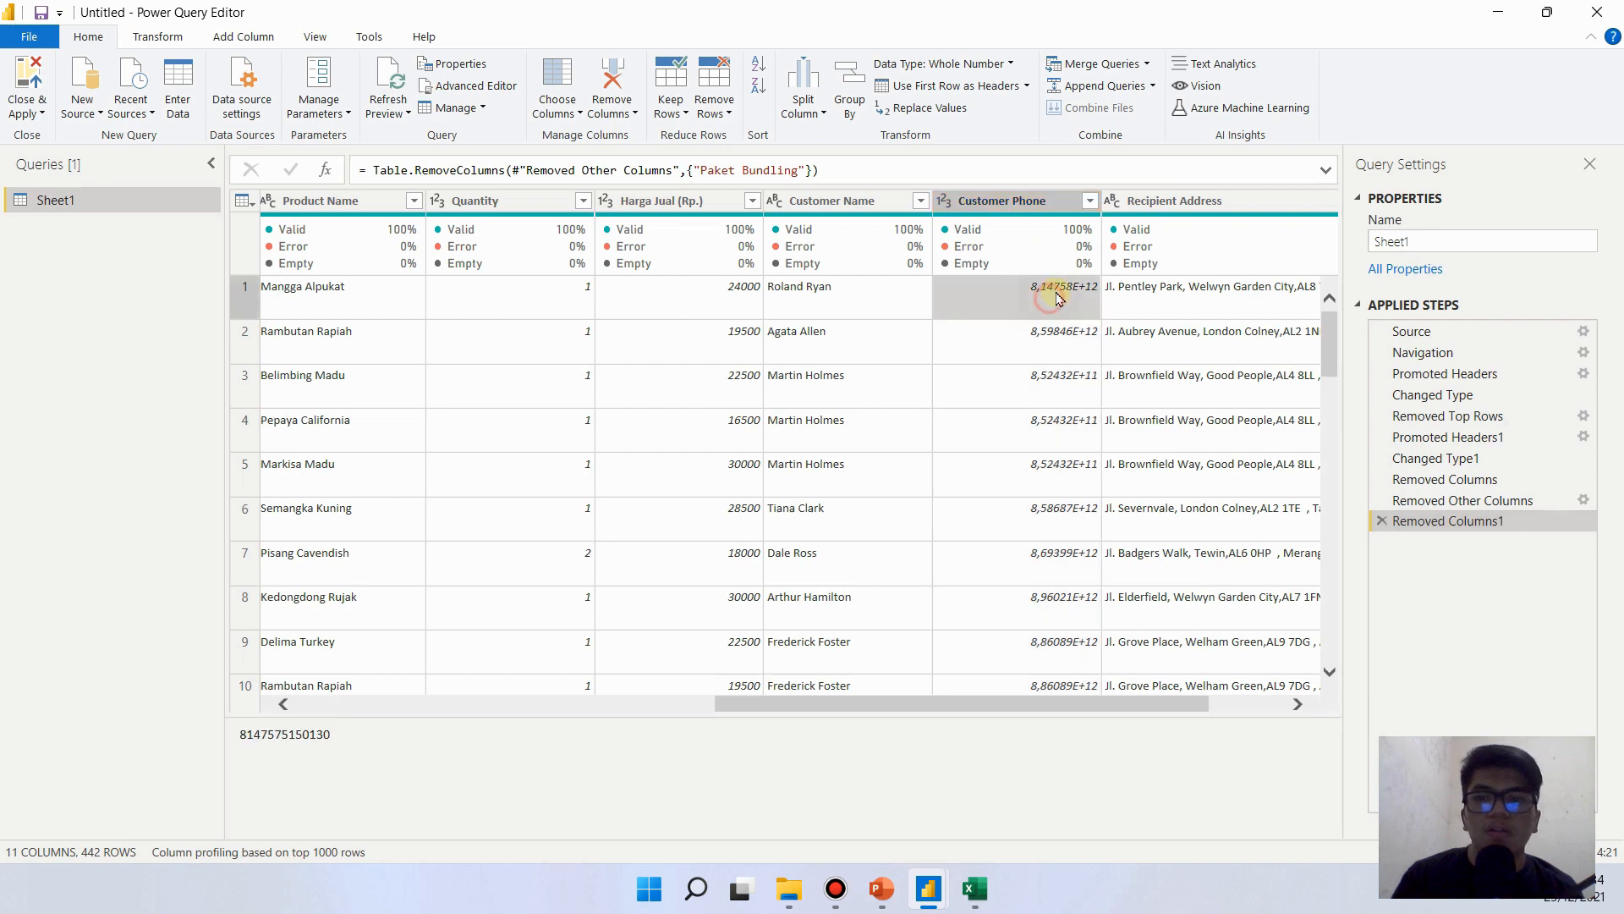
{"action": "double_click", "coordinate": [245, 735]}
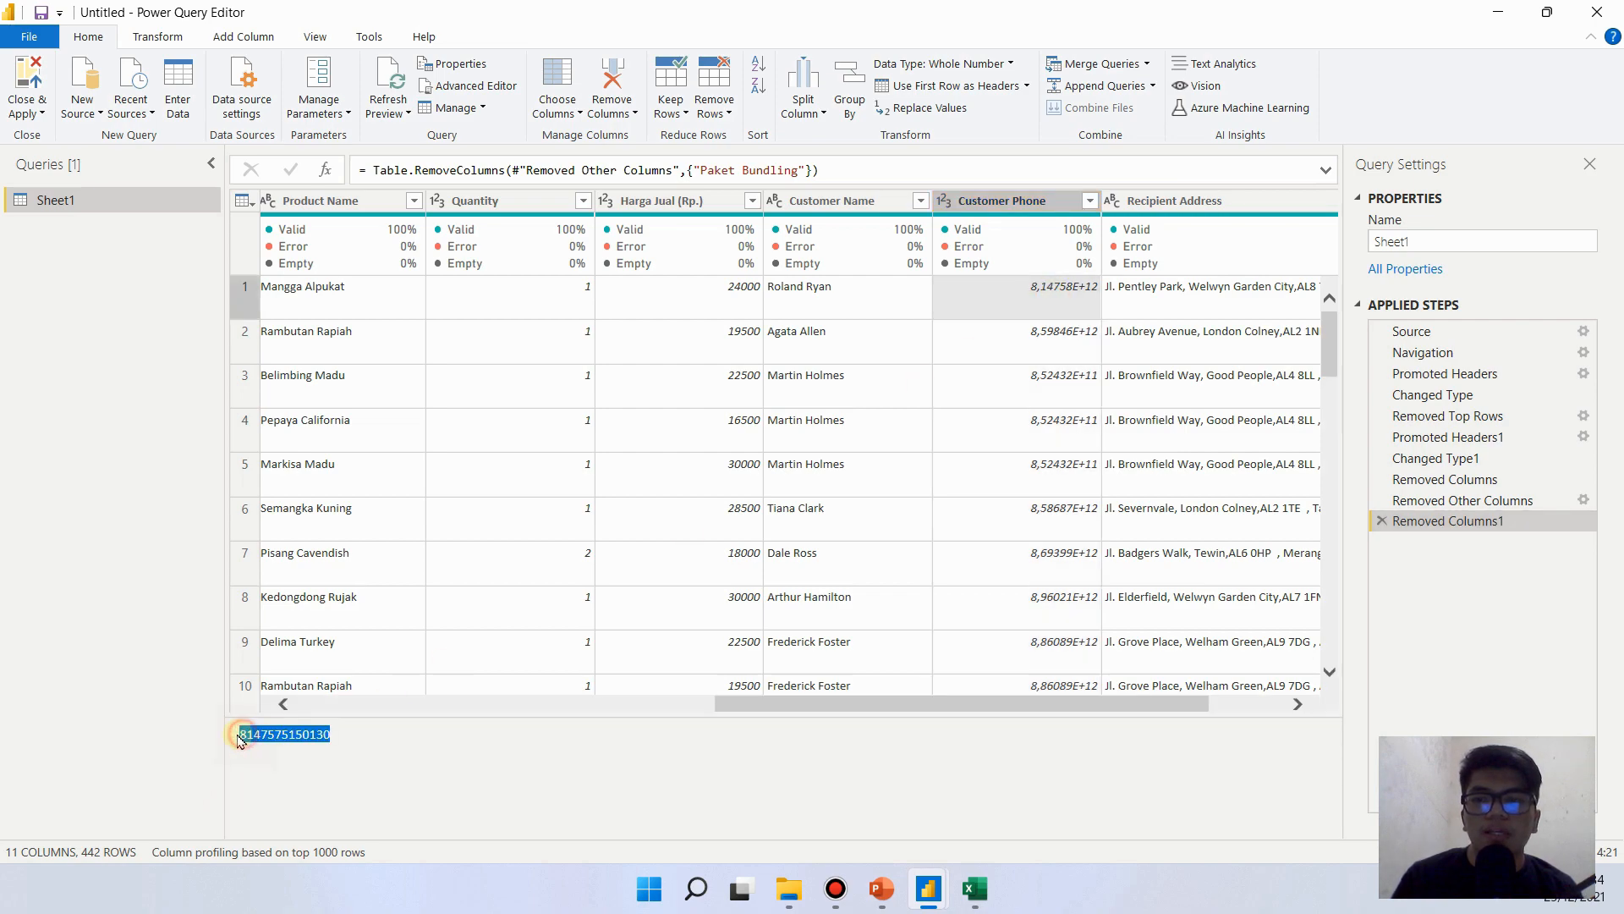
{"action": "left_click", "coordinate": [370, 738]}
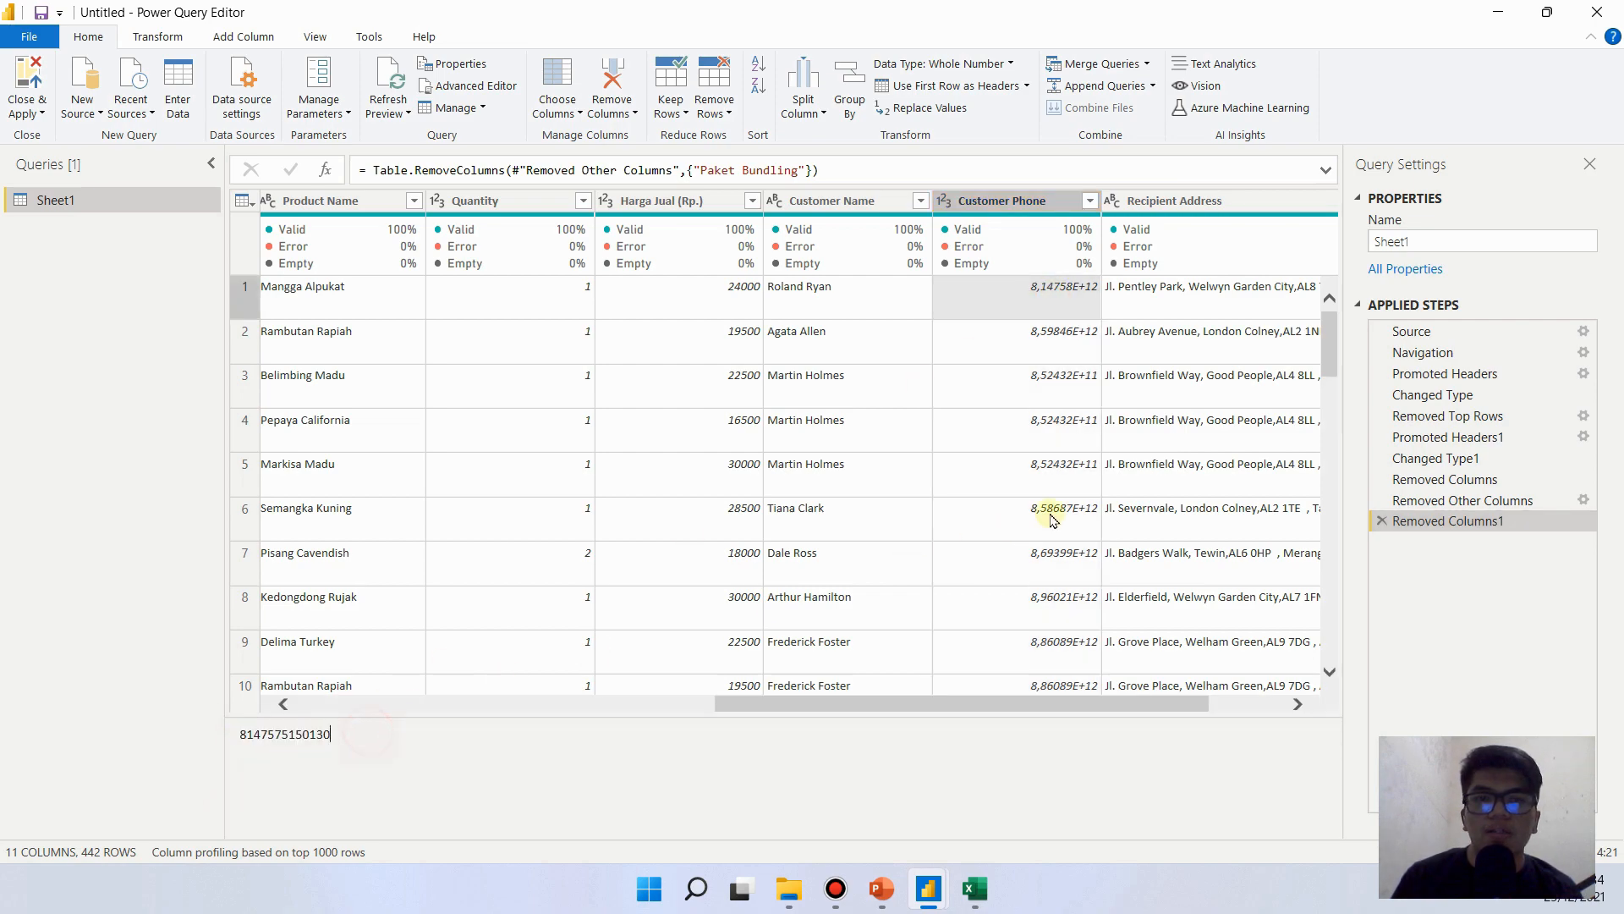
{"action": "left_click", "coordinate": [1069, 346]}
{"action": "left_click", "coordinate": [1070, 307]}
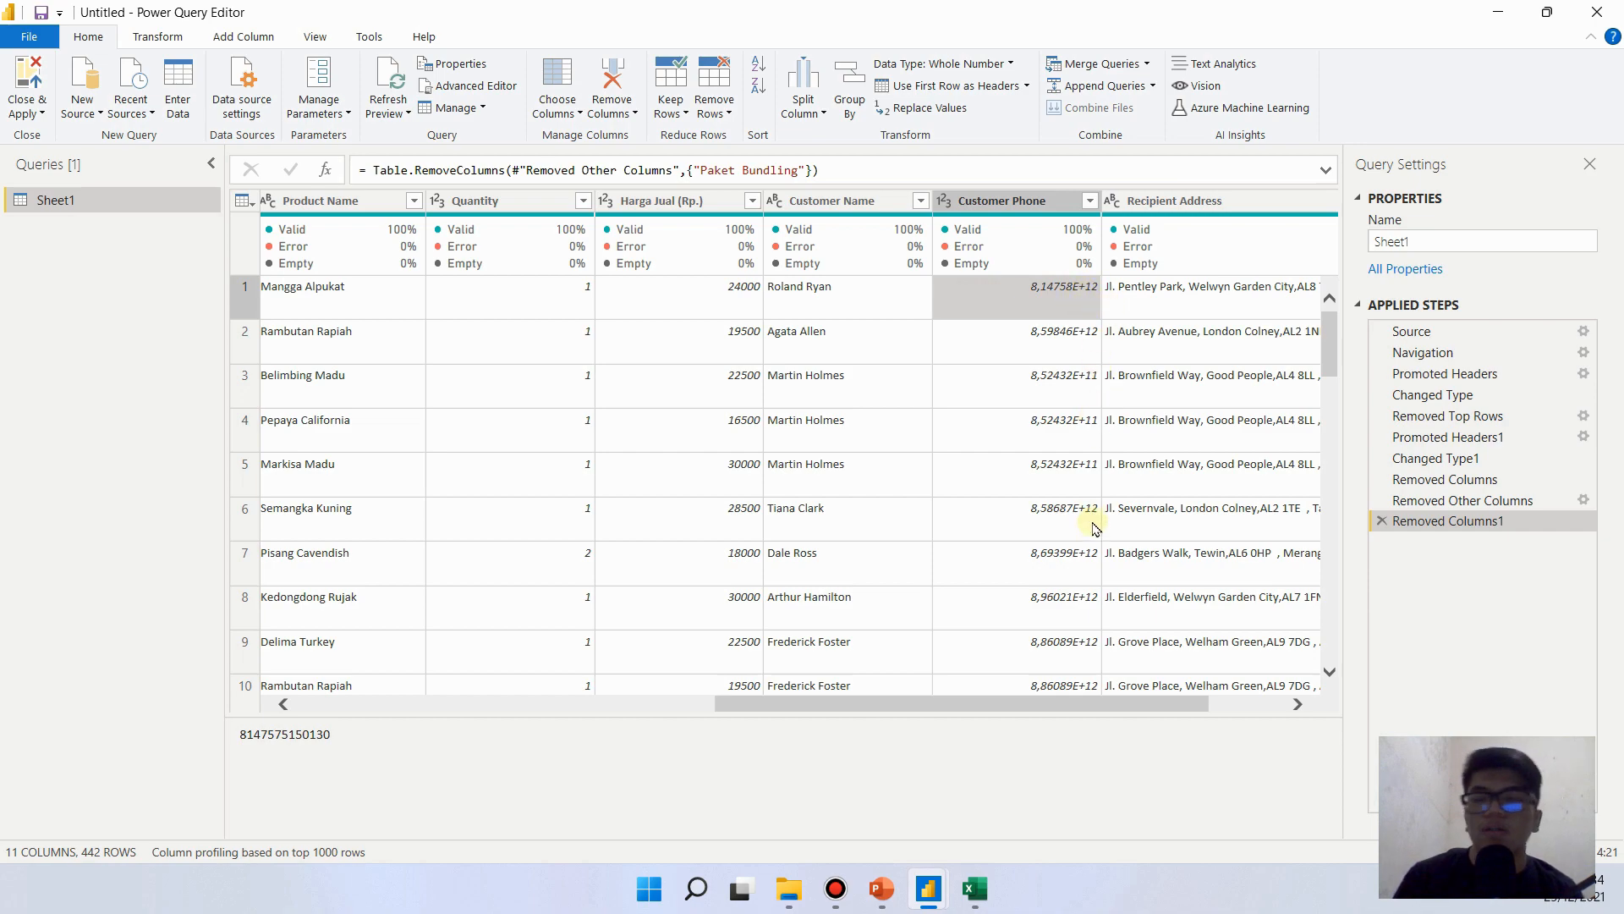
{"action": "left_click", "coordinate": [1017, 337]}
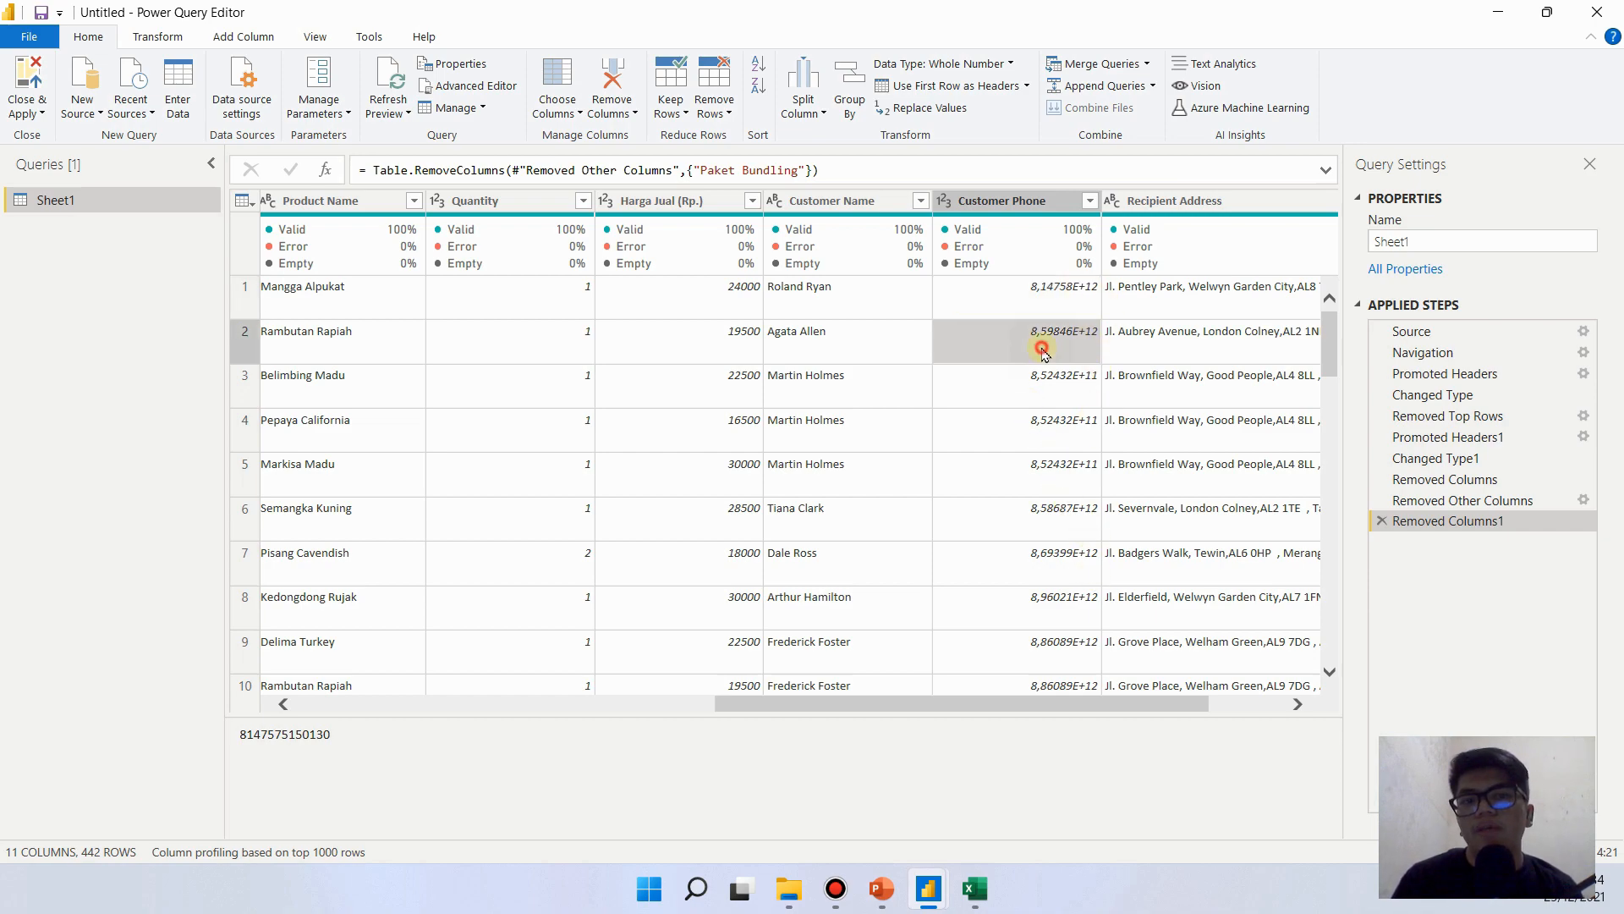
{"action": "left_click", "coordinate": [1058, 296]}
{"action": "left_click", "coordinate": [1041, 332]}
{"action": "left_click", "coordinate": [1020, 295]}
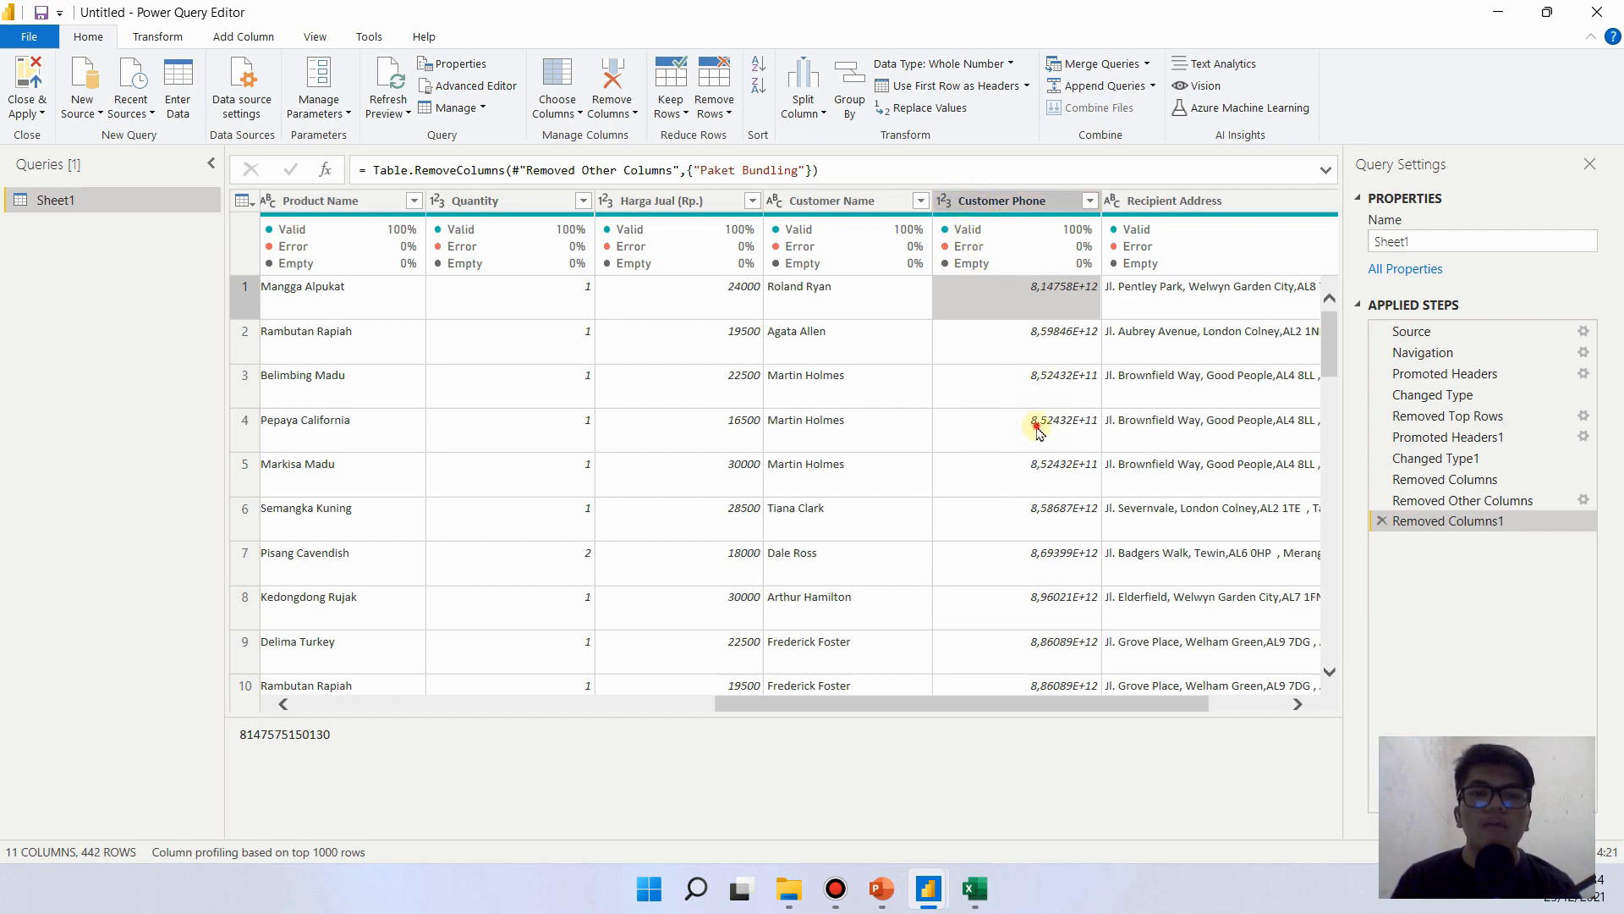
- Change the Customer Phone column's data type to Text
{"action": "left_click", "coordinate": [1031, 206]}
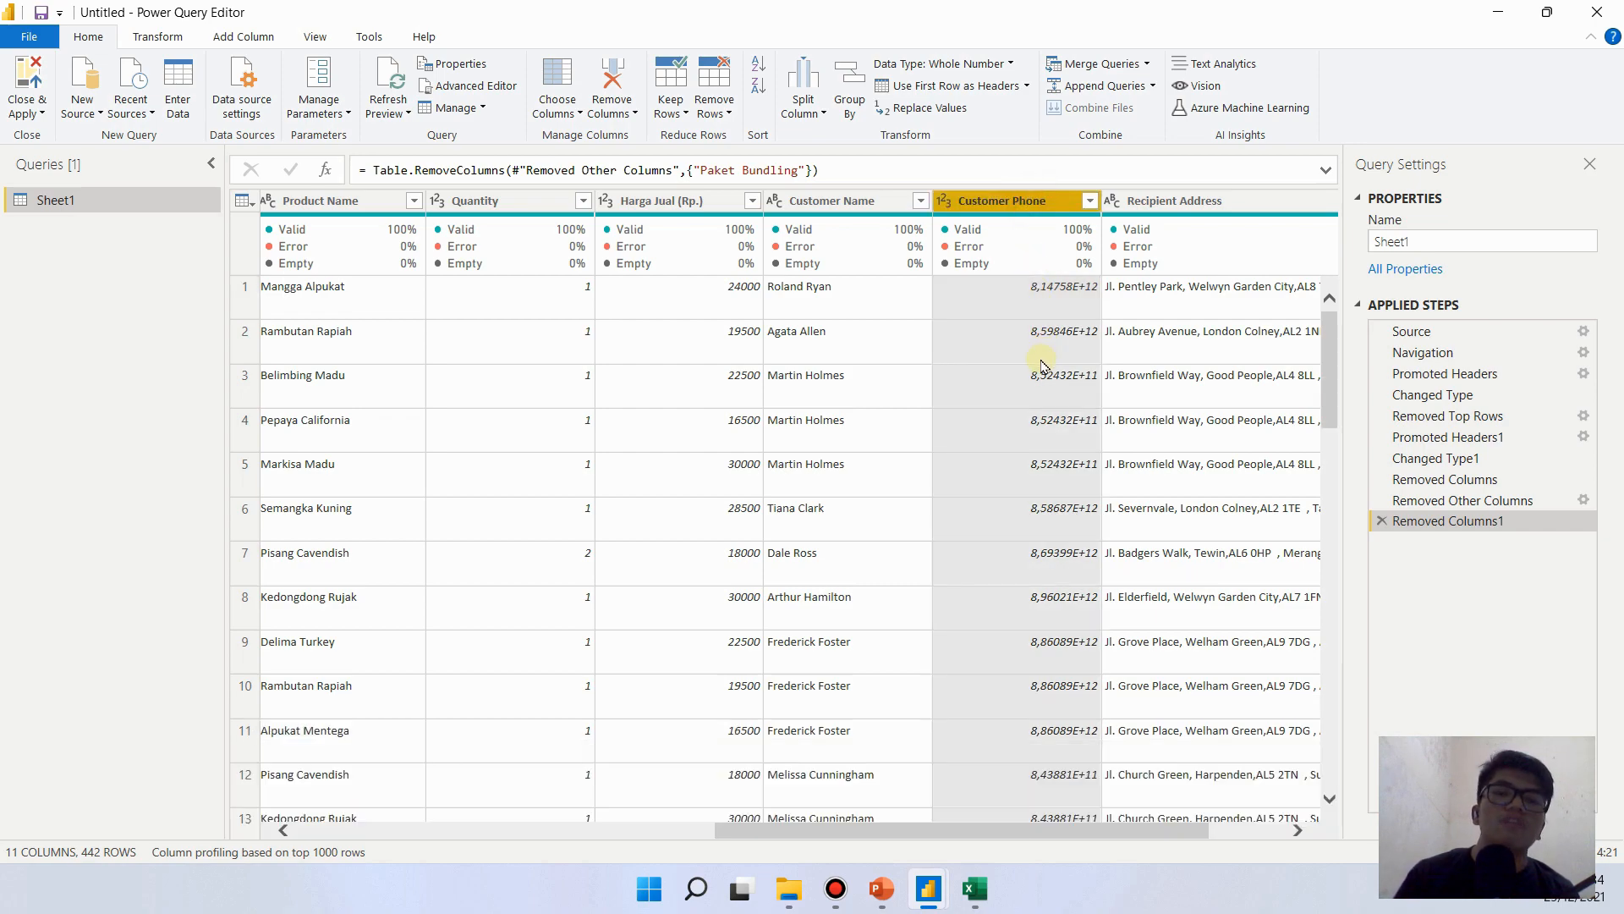
{"action": "left_click", "coordinate": [945, 204]}
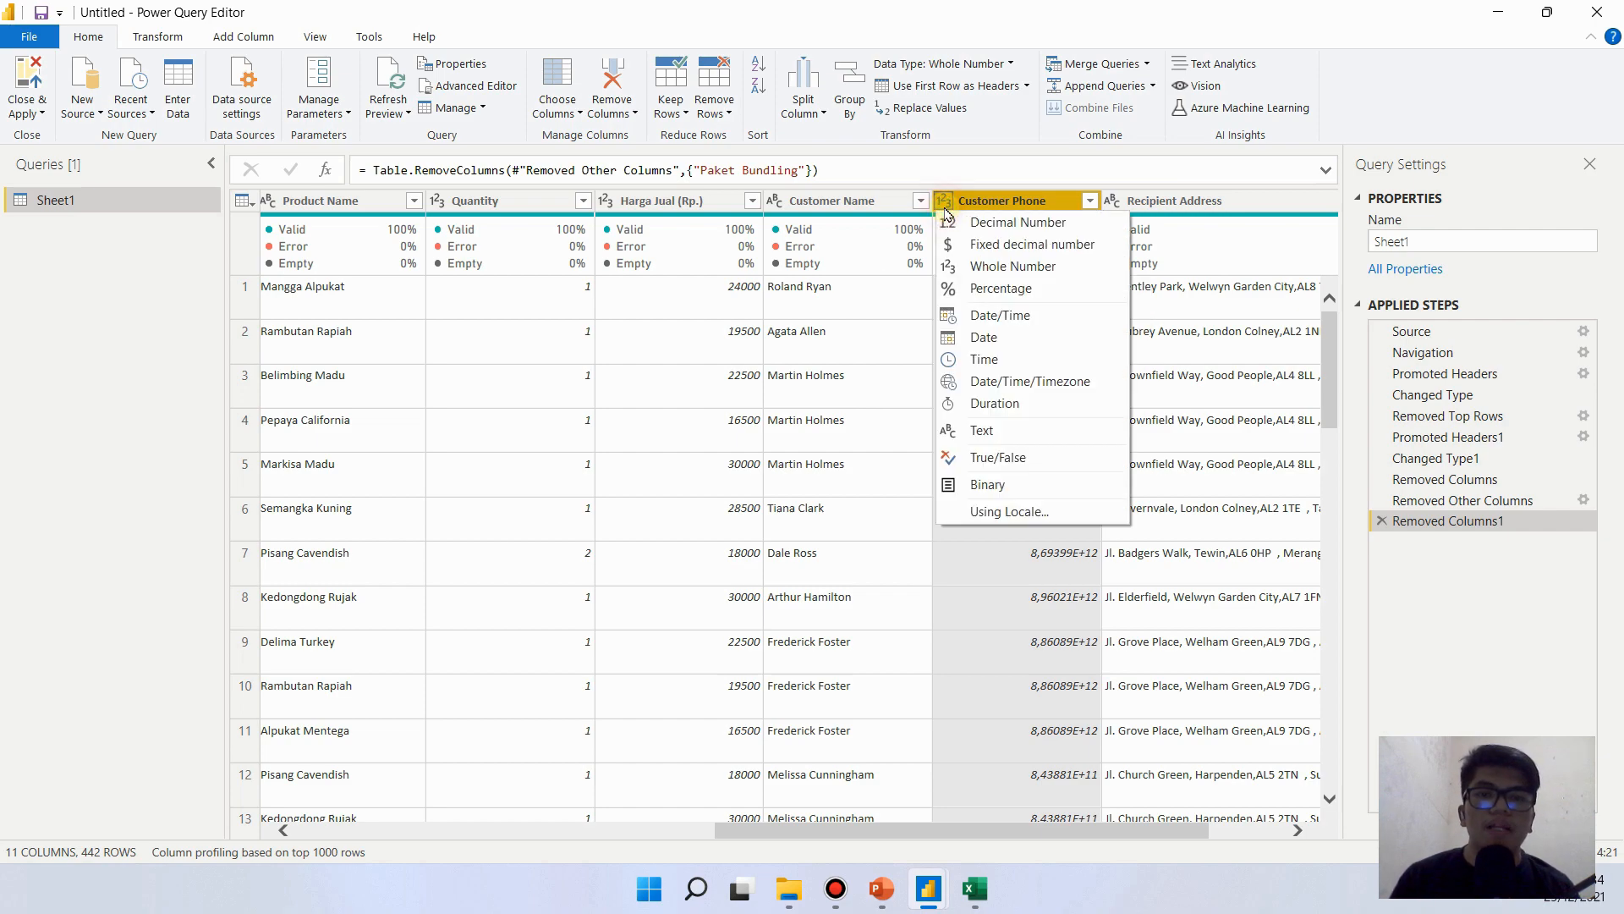
{"action": "left_click", "coordinate": [1028, 429]}
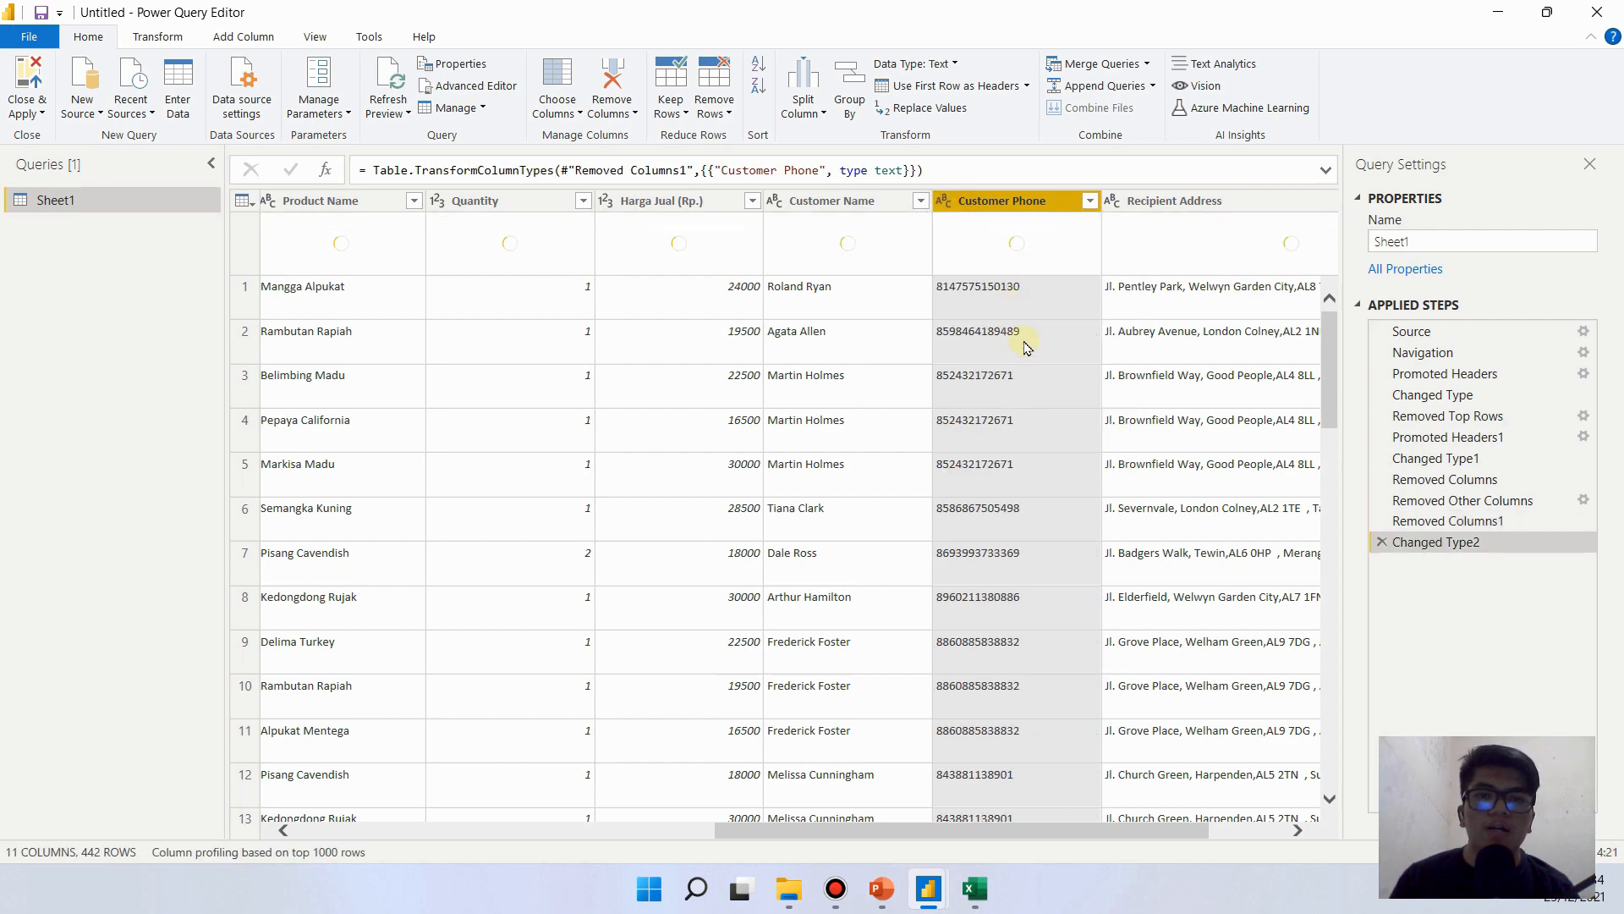
{"action": "left_click", "coordinate": [1020, 686]}
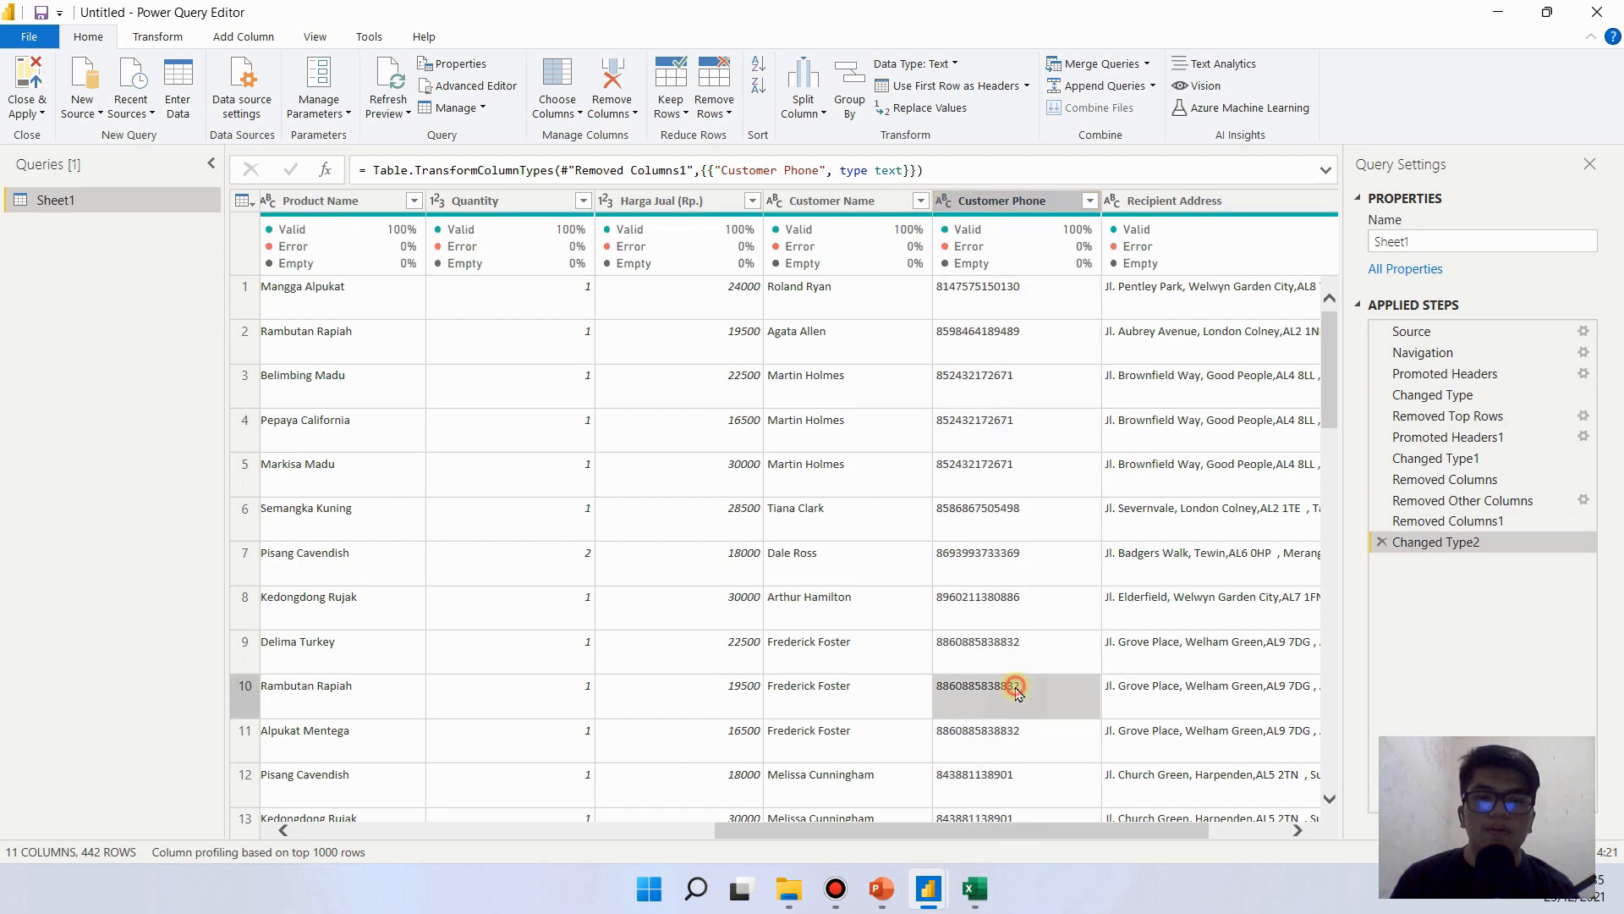
- Review the query's columns and their data types from Recipient Address back to Order ID
{"action": "left_click_drag", "start_coordinate": [1038, 709], "coordinate": [1334, 689]}
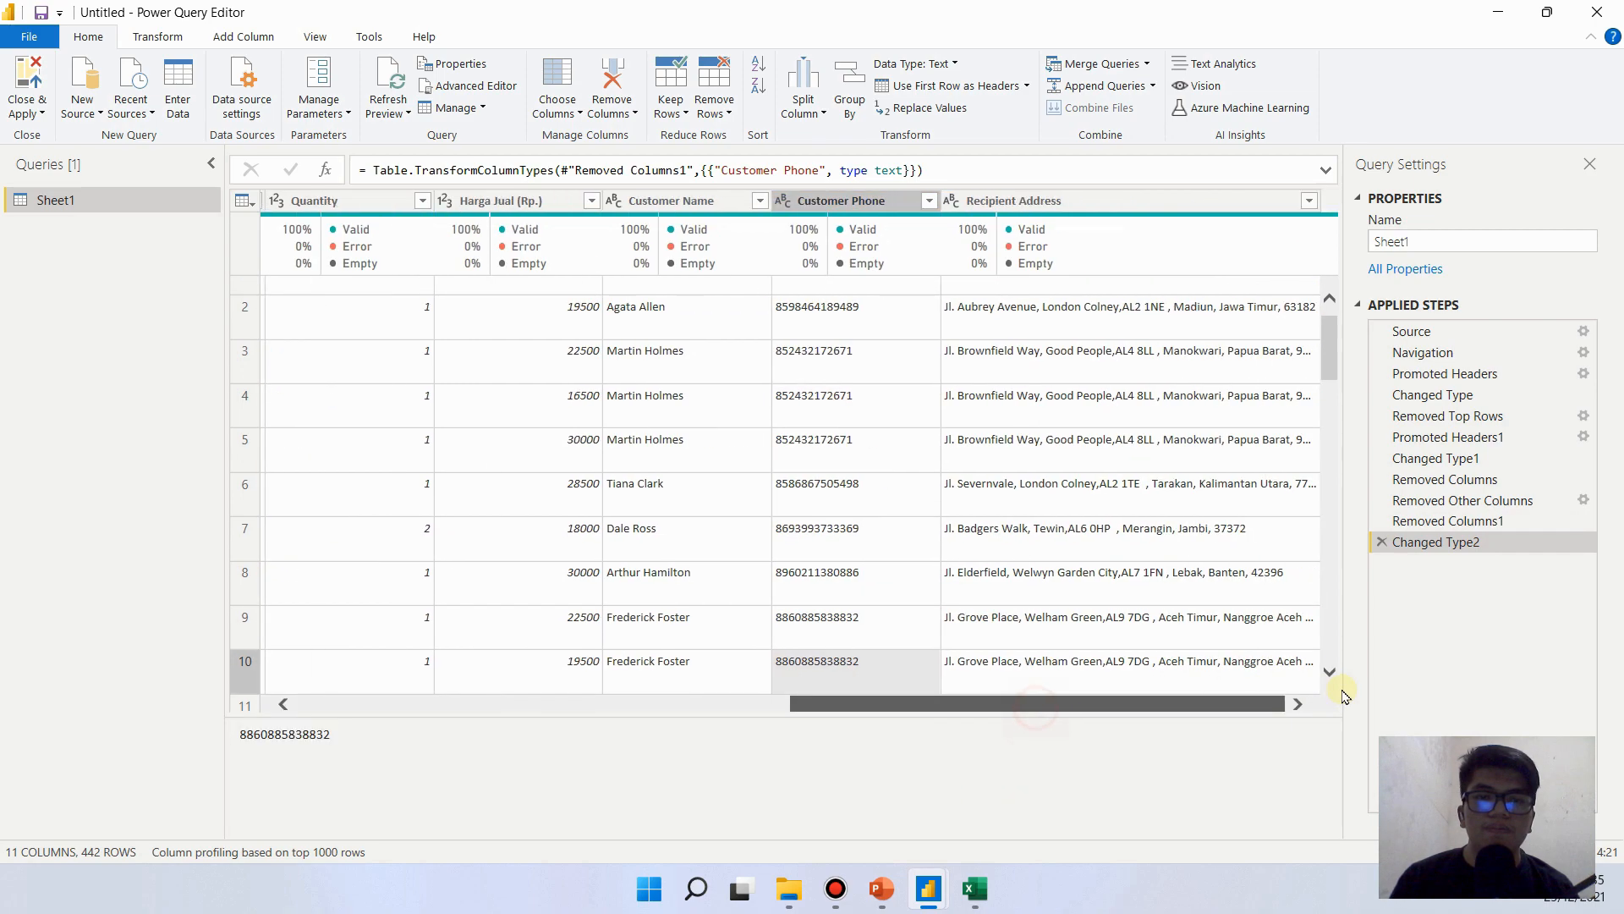
{"action": "left_click", "coordinate": [880, 203]}
{"action": "left_click", "coordinate": [464, 449]}
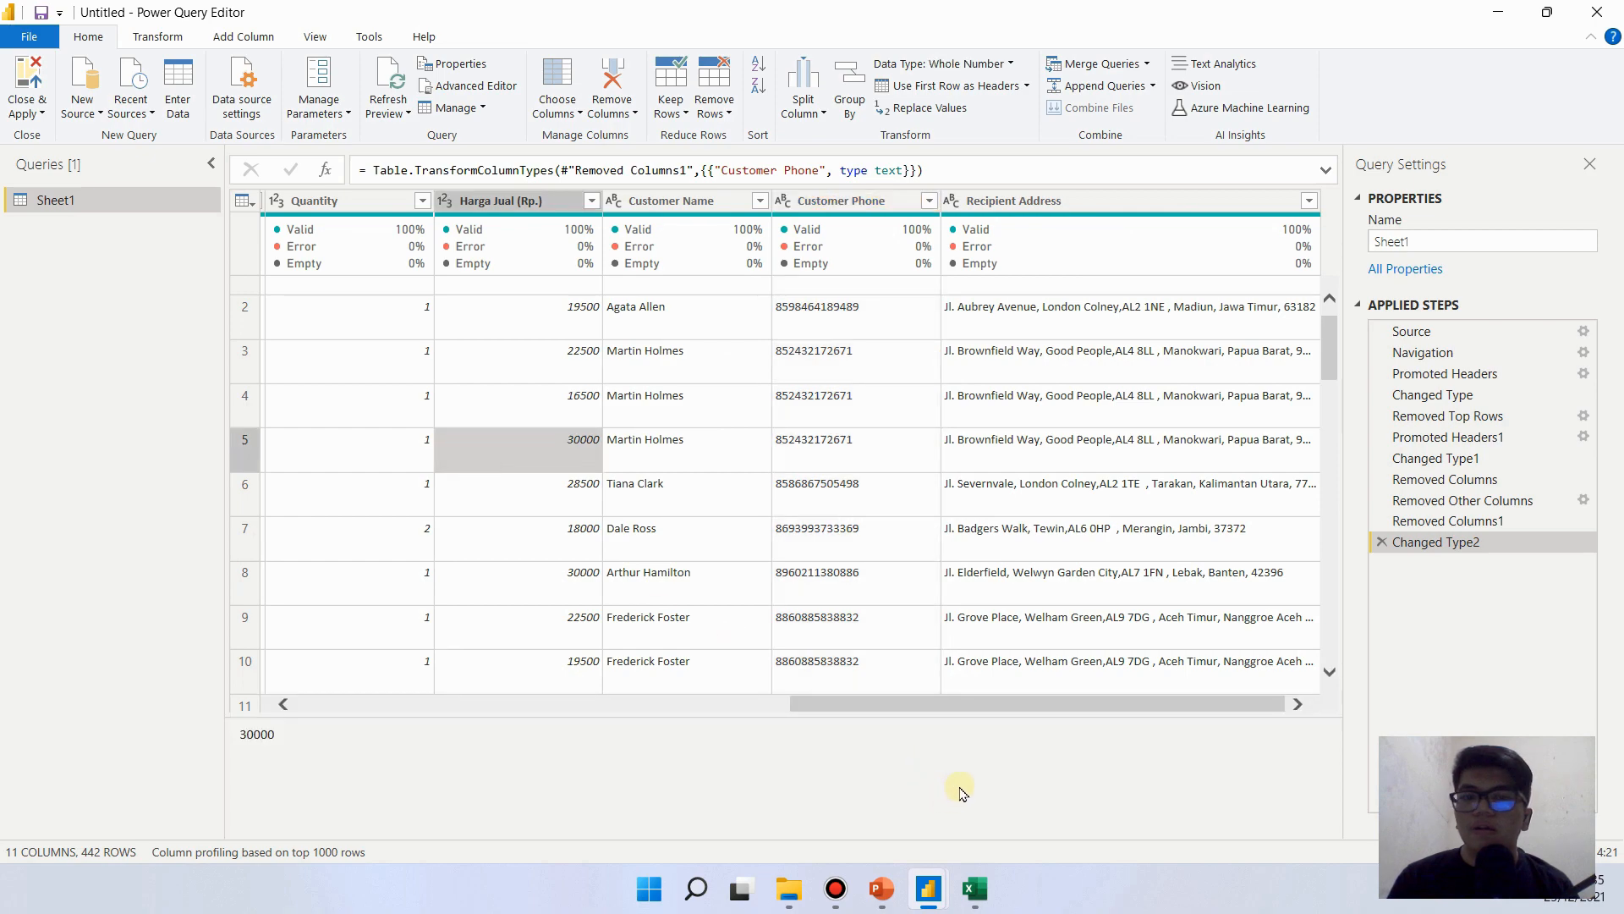
{"action": "left_click_drag", "start_coordinate": [966, 701], "coordinate": [751, 674]}
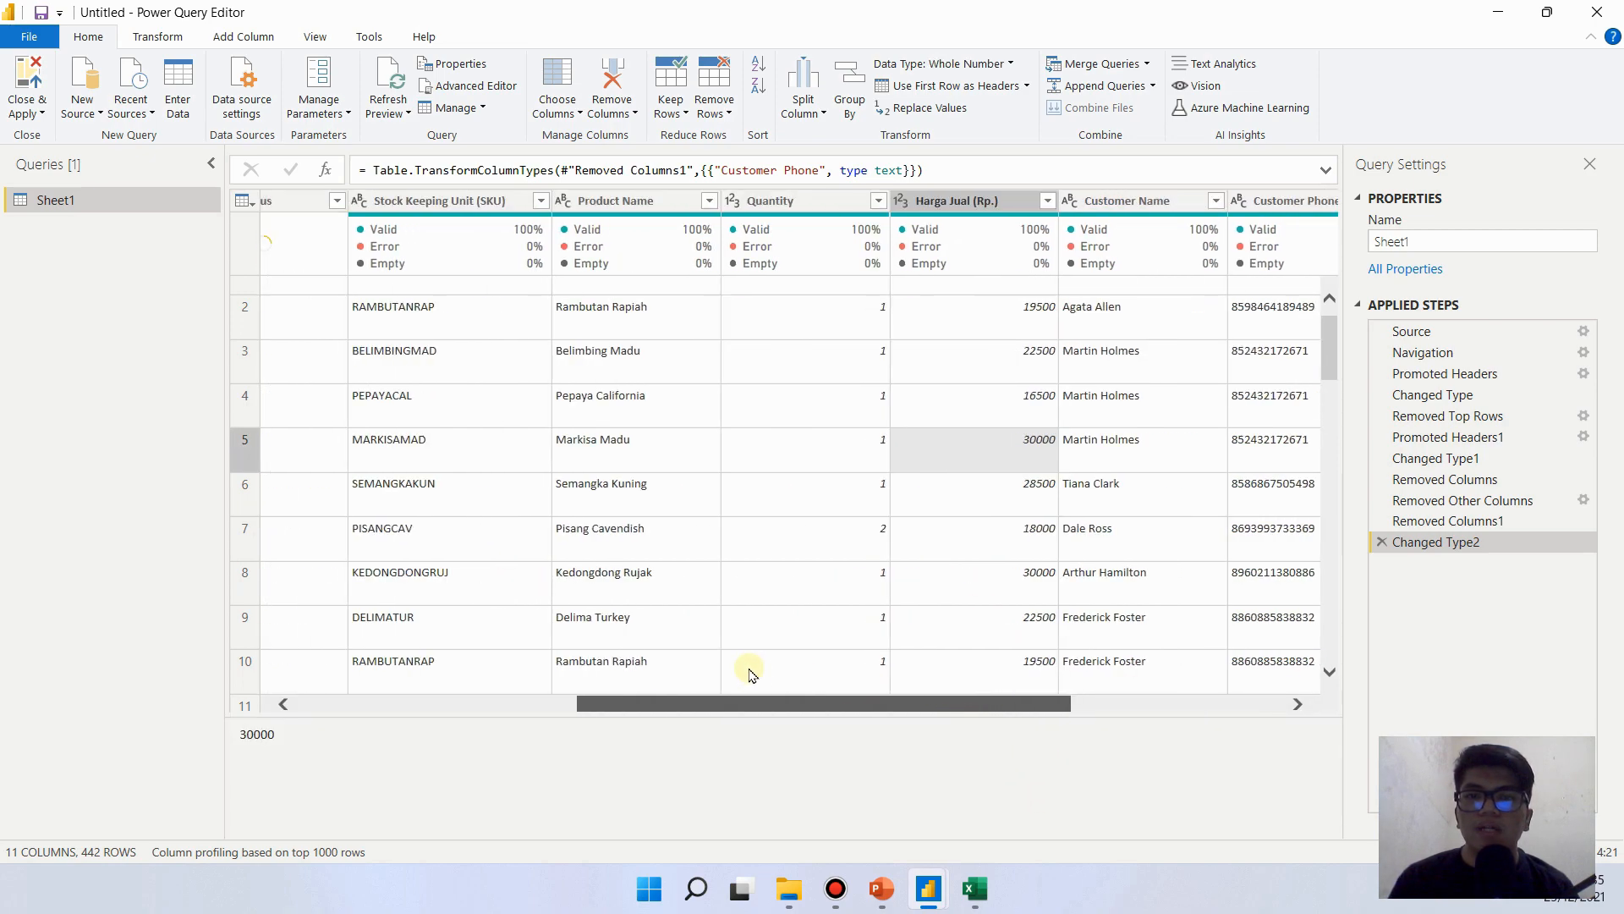
{"action": "left_click_drag", "start_coordinate": [583, 653], "coordinate": [364, 656]}
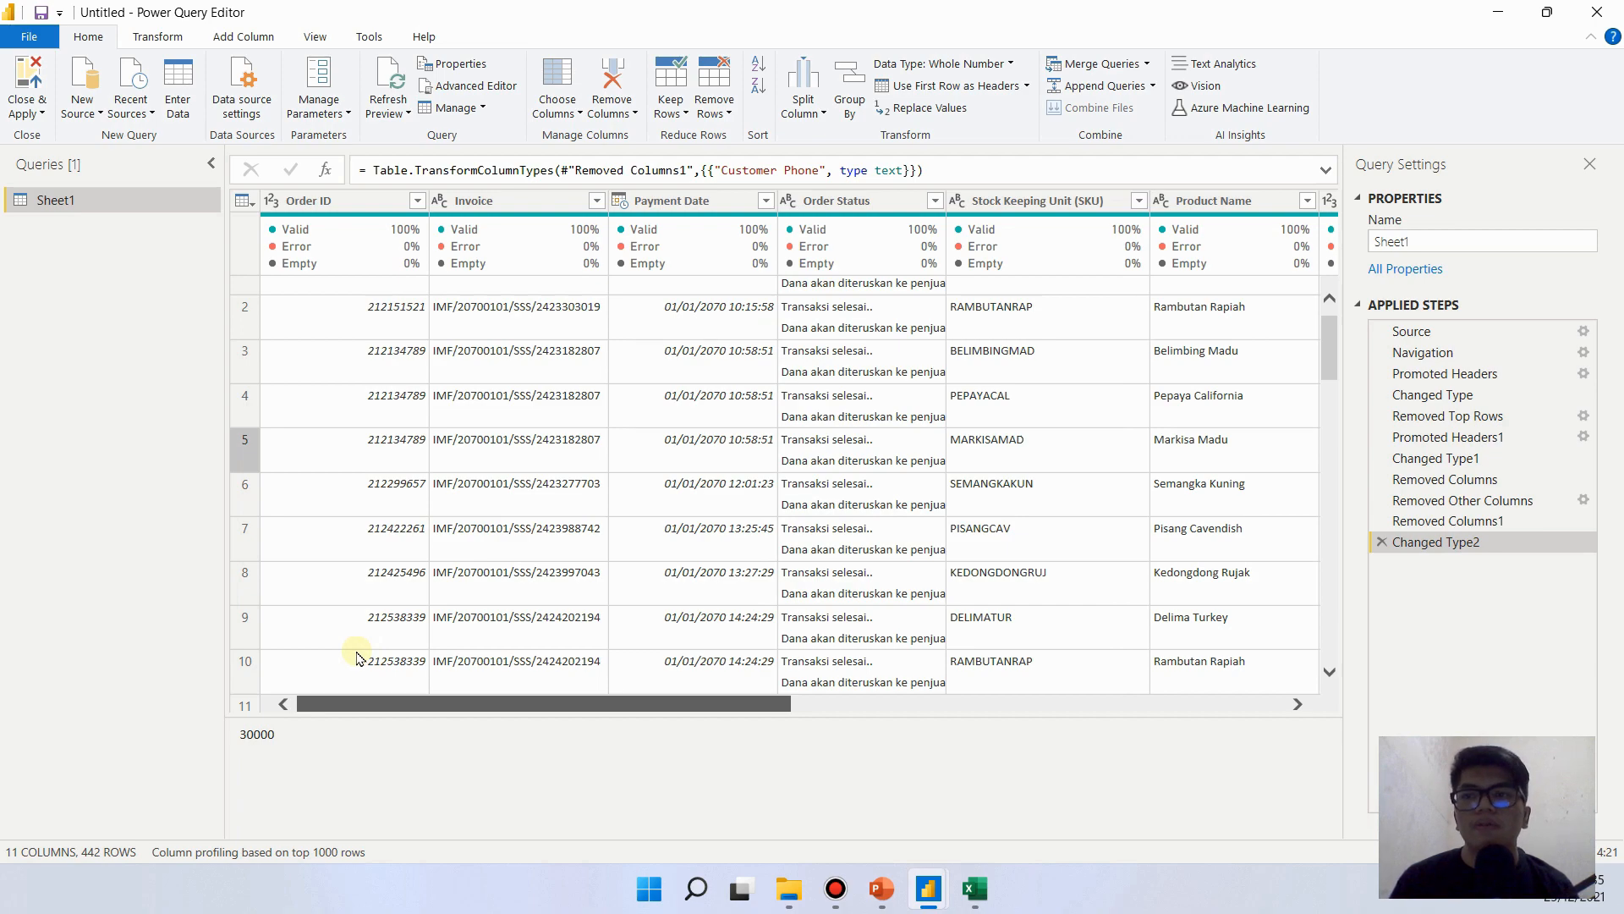
{"action": "left_click_drag", "start_coordinate": [359, 657], "coordinate": [393, 635]}
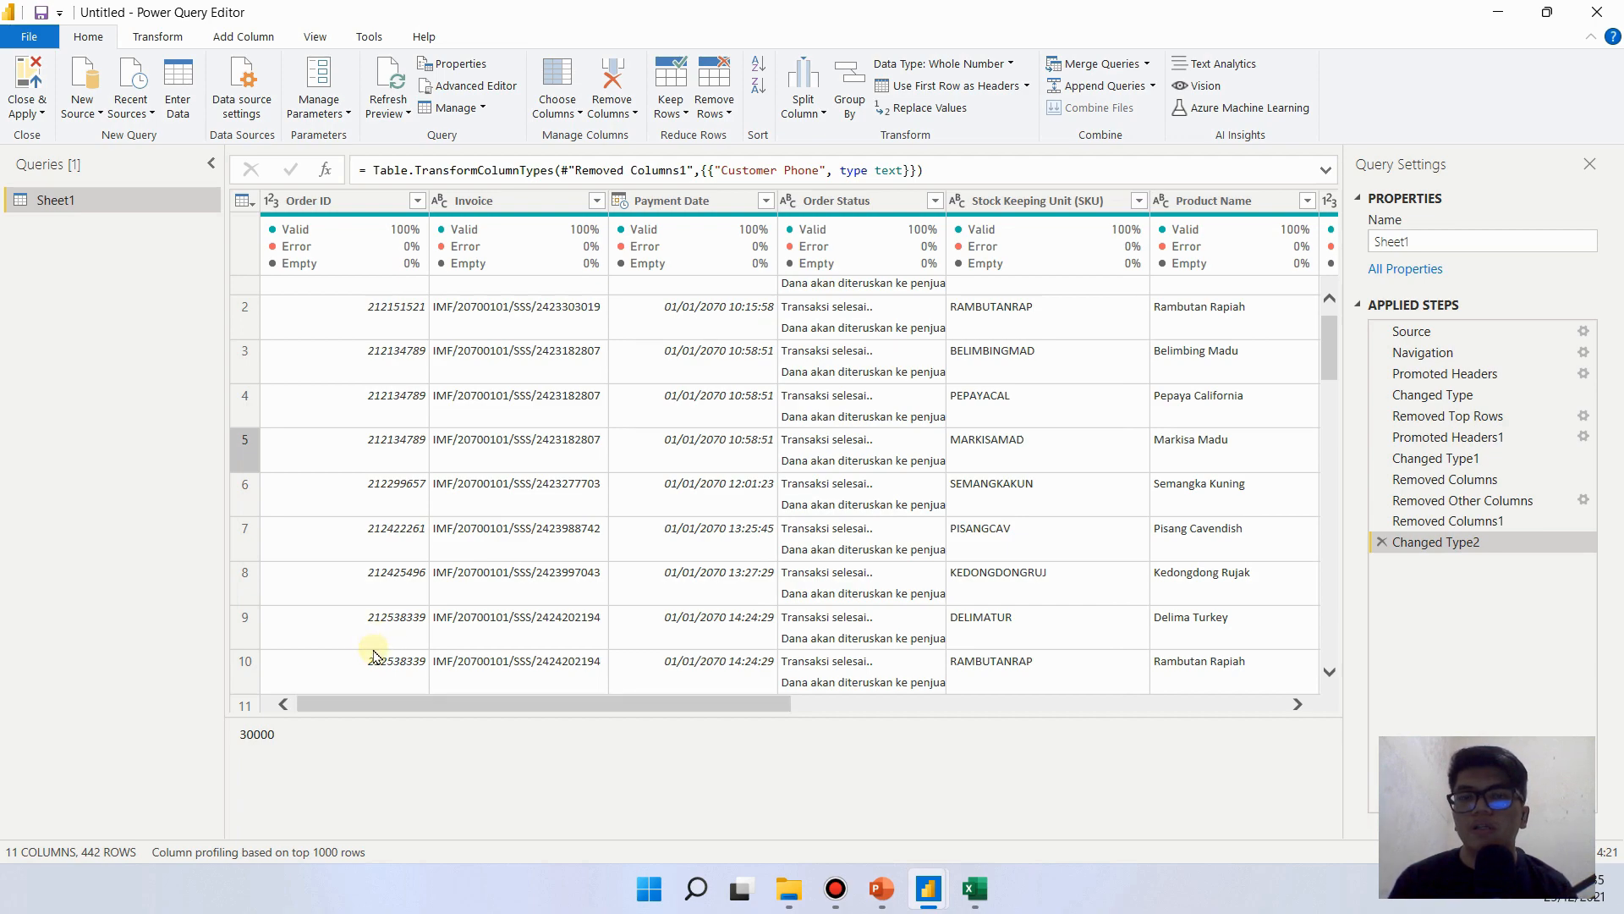
- Rename the Sheet1 query as data_mentah_tokopedia
{"action": "right_click", "coordinate": [68, 202]}
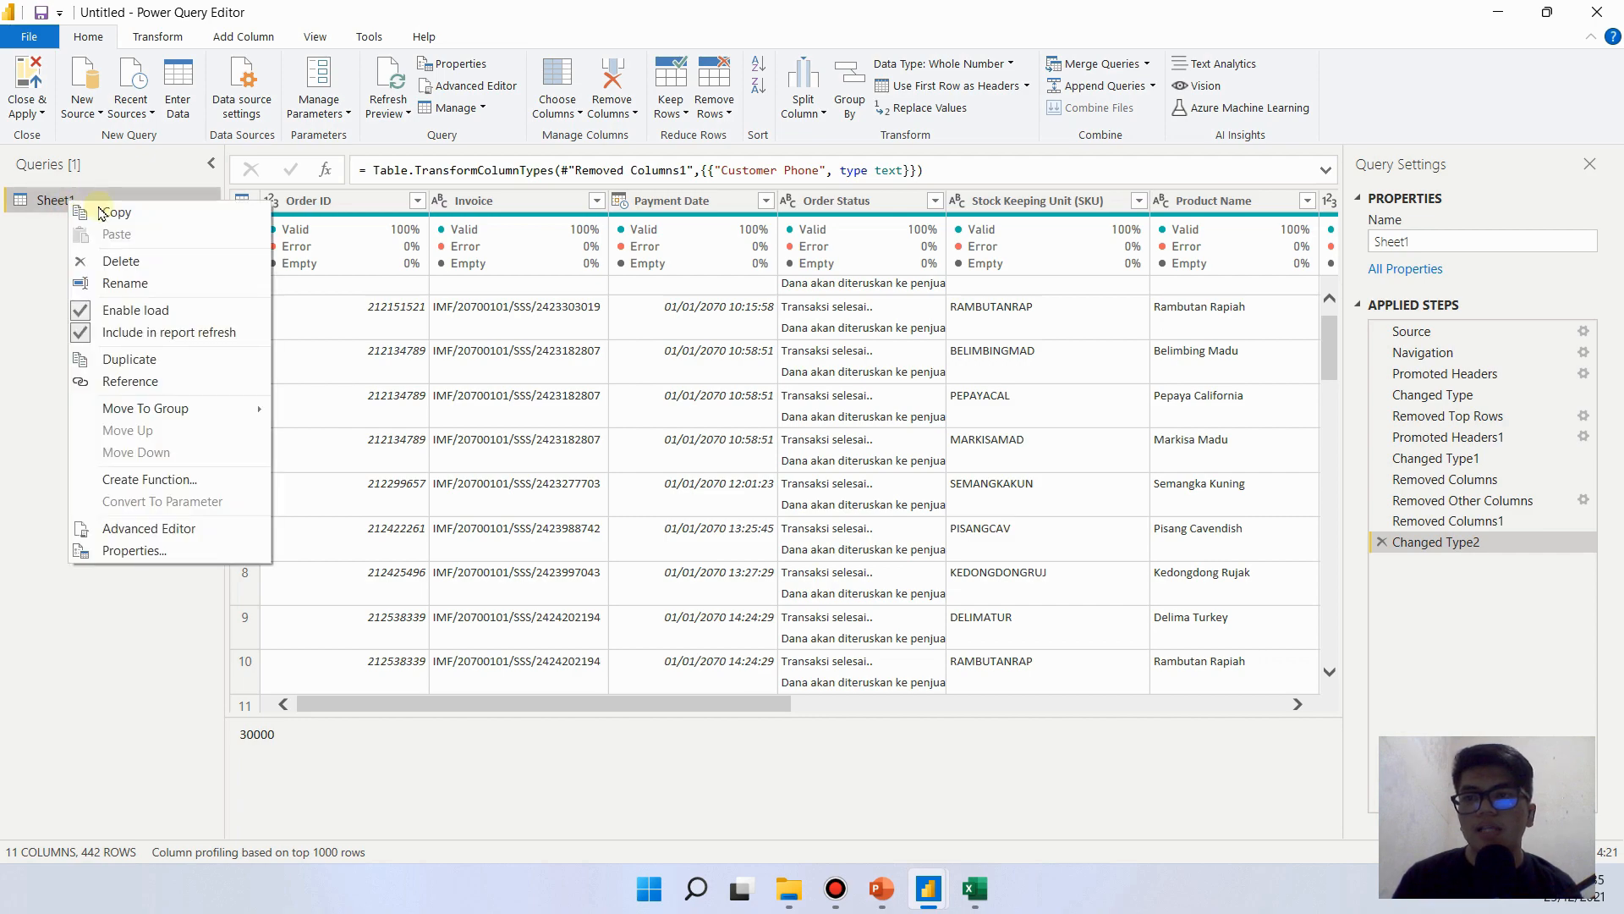
{"action": "left_click", "coordinate": [150, 286]}
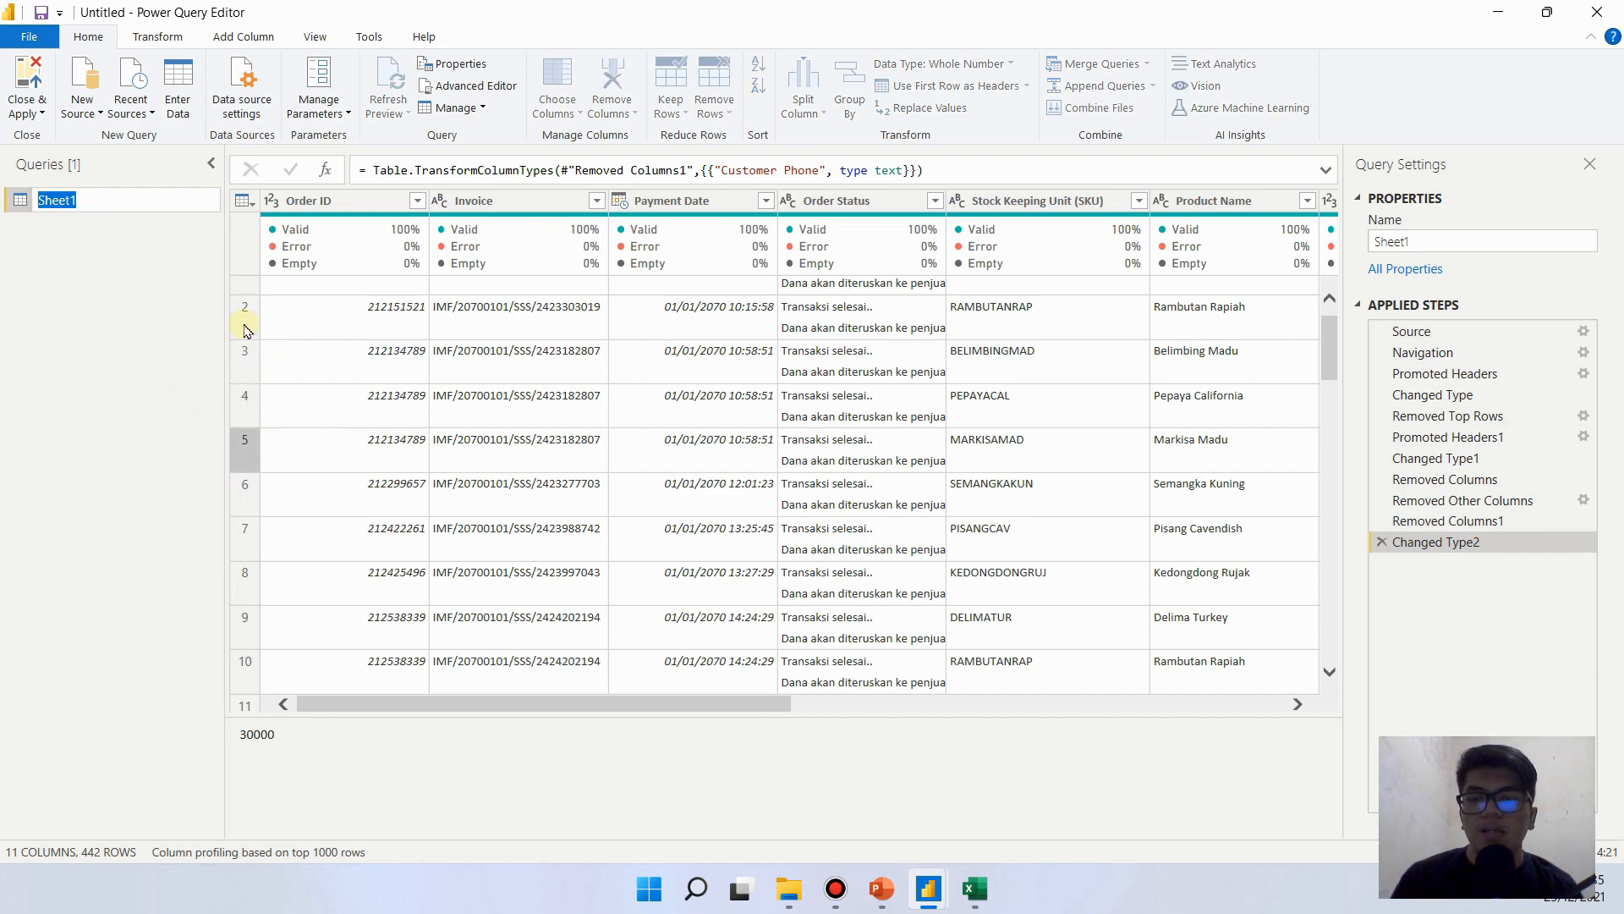
{"action": "type", "text": "data_mentah_tokopedia"}
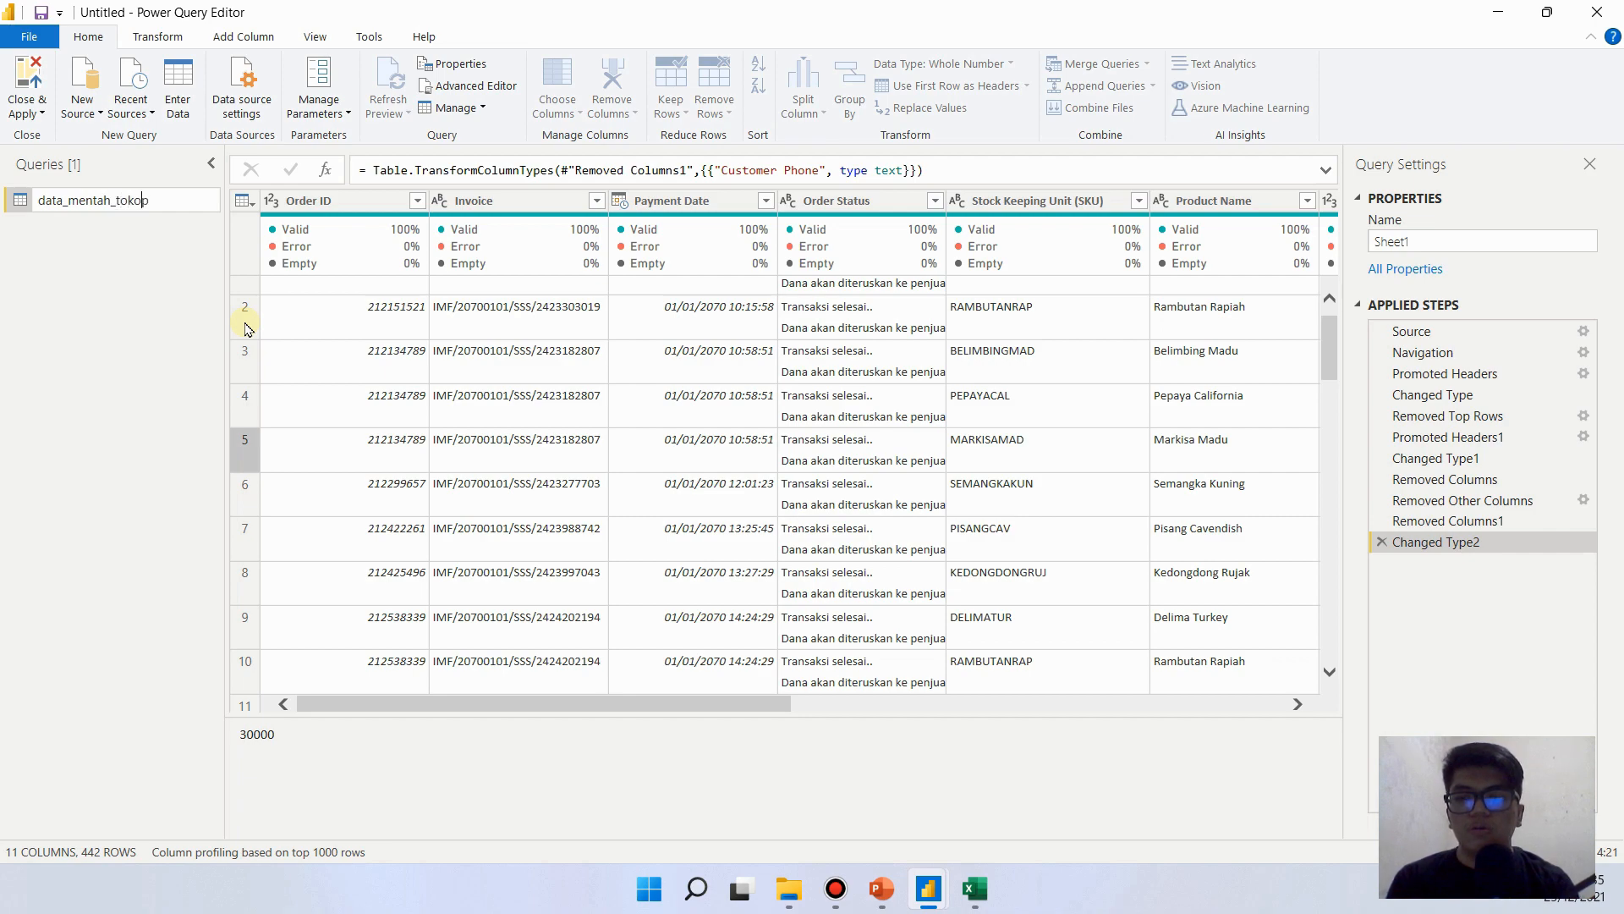
{"action": "left_click", "coordinate": [110, 313]}
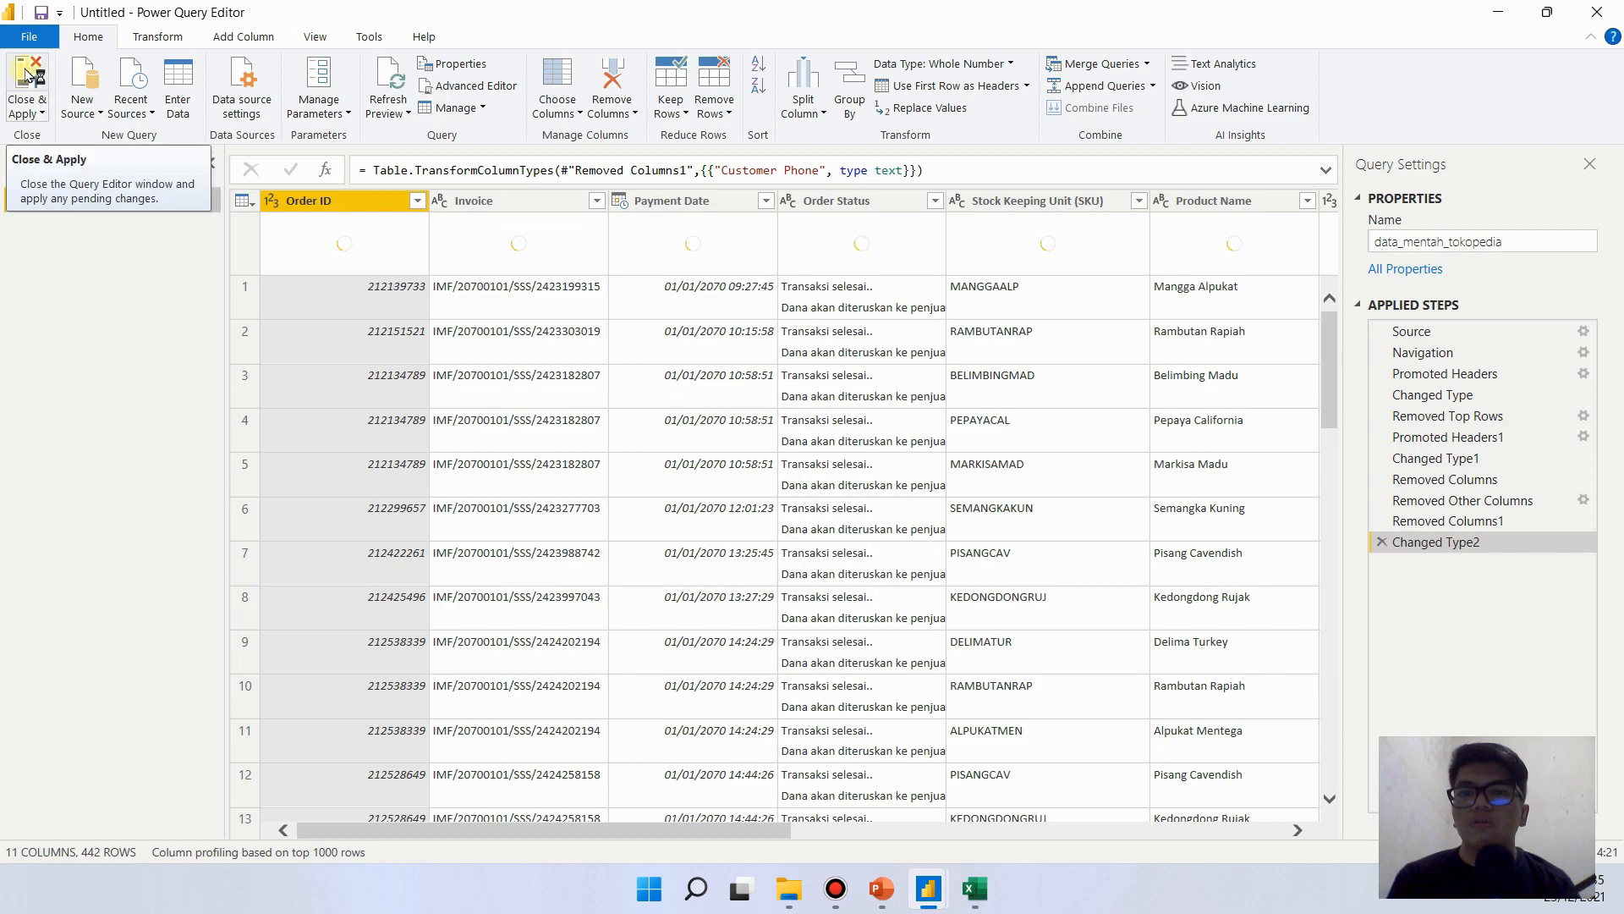
- Close and apply the query changes to load the table, and reopen its query for editing from the data view
{"action": "left_click", "coordinate": [26, 79]}
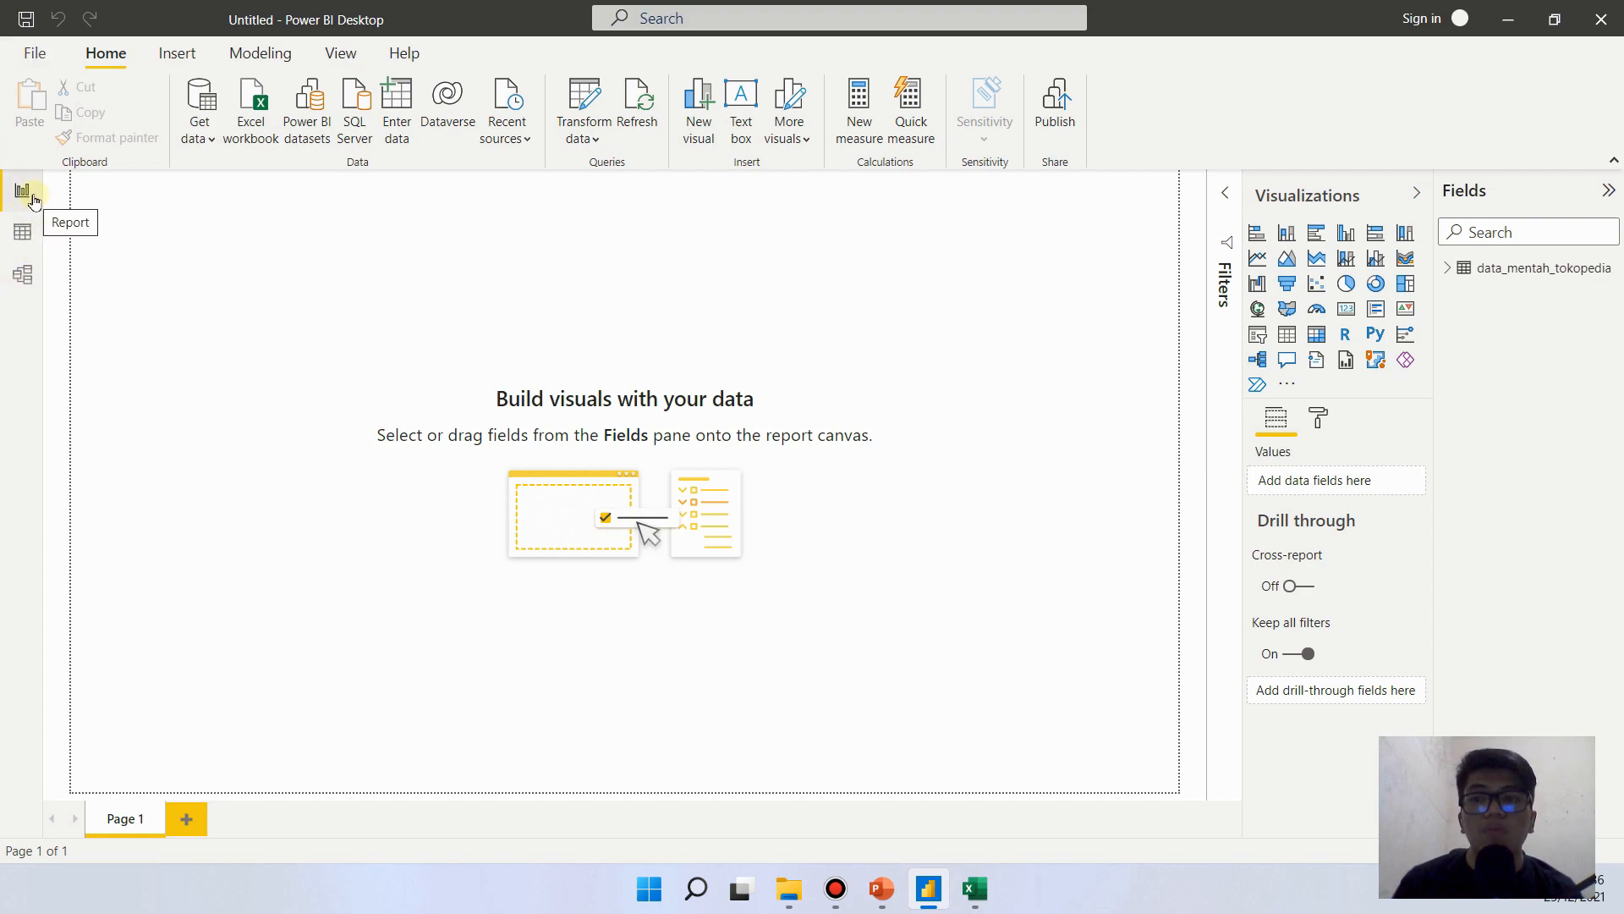
{"action": "left_click", "coordinate": [24, 234]}
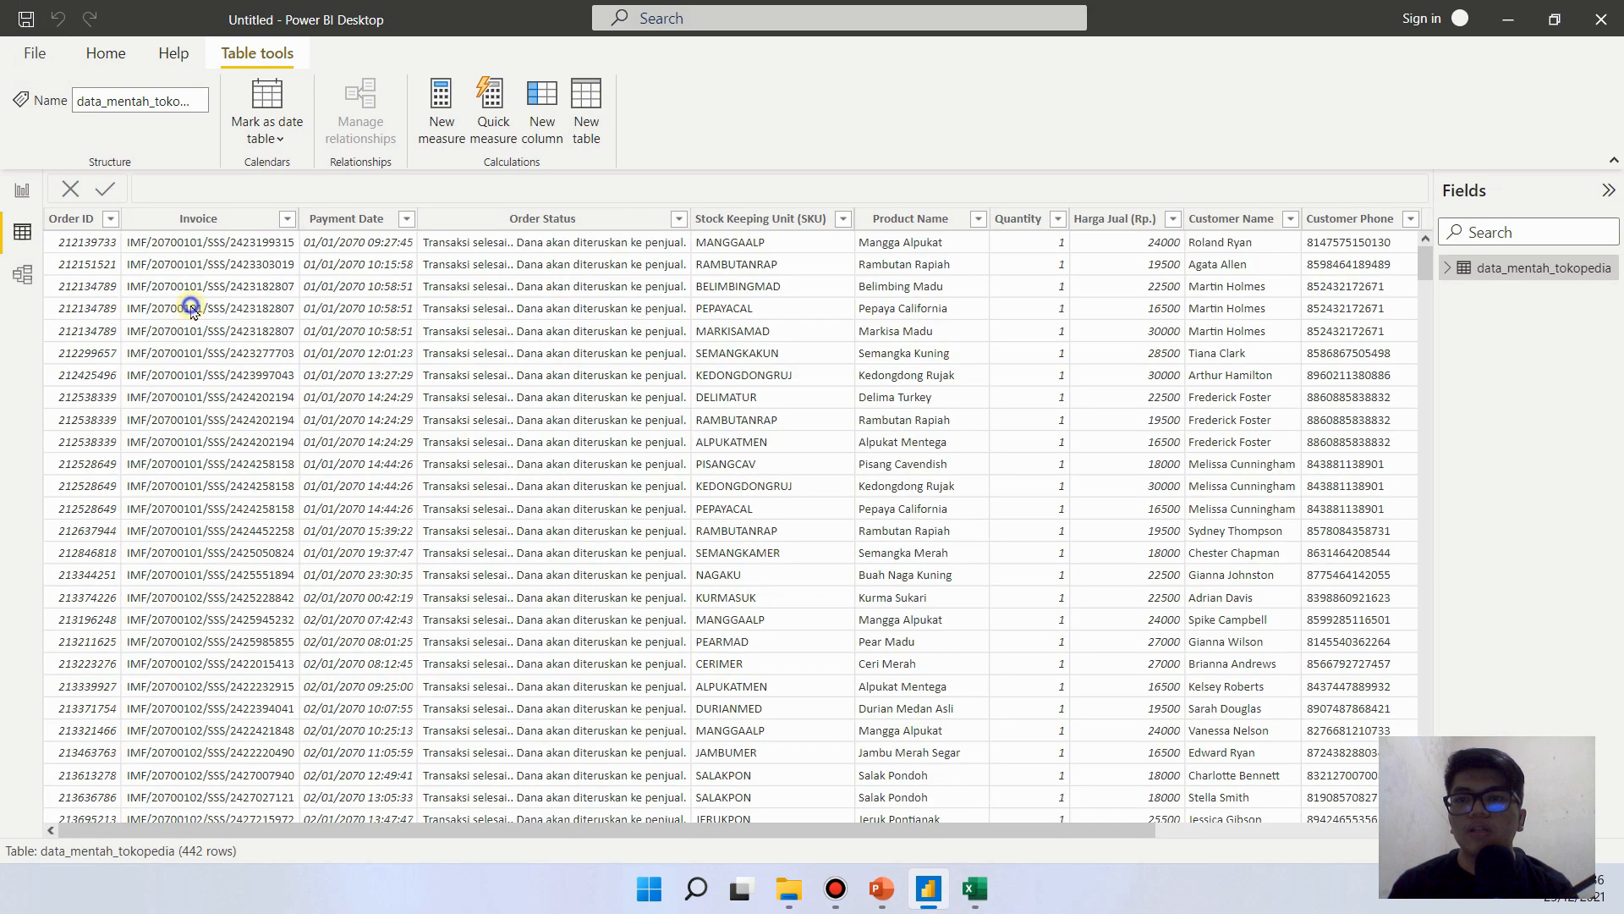
{"action": "right_click", "coordinate": [193, 312]}
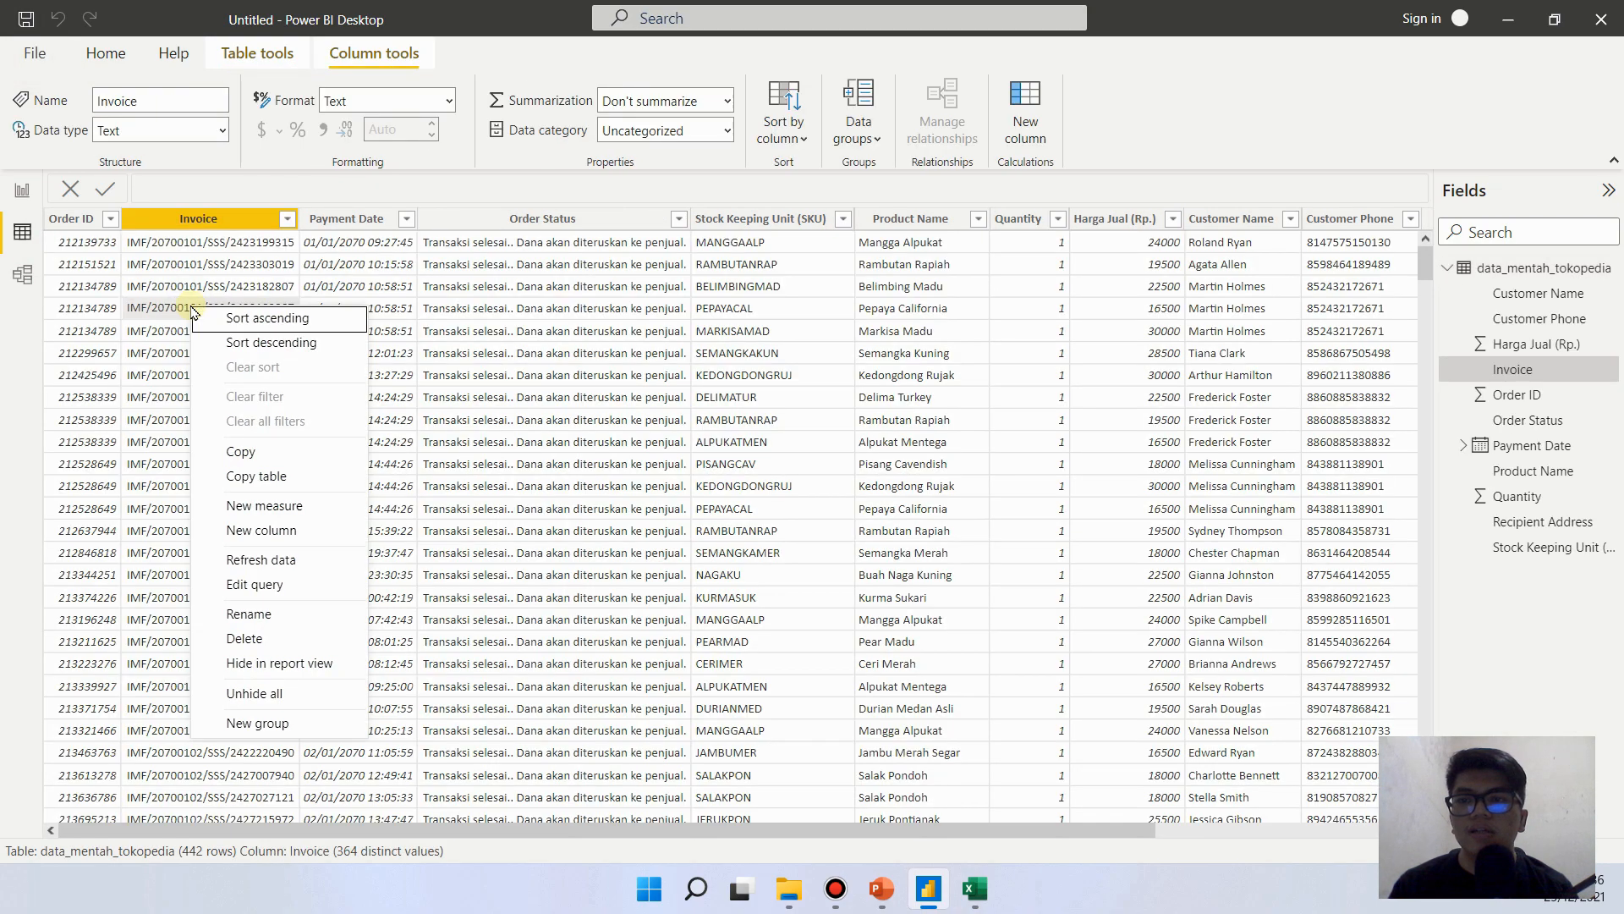
{"action": "left_click", "coordinate": [258, 583]}
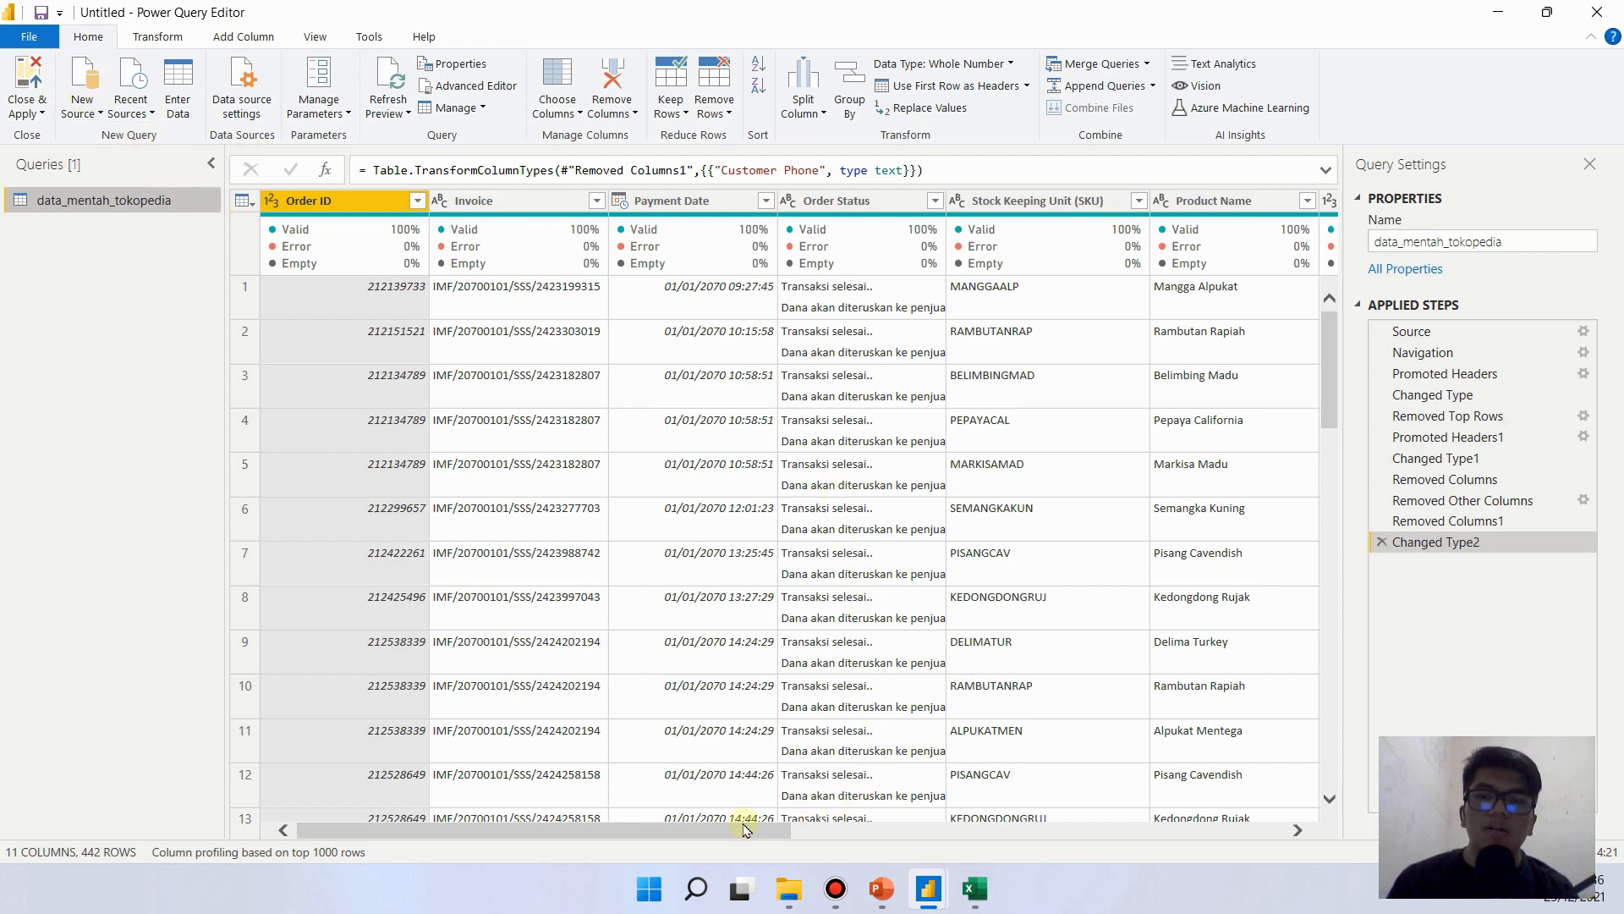
- Filter the Order Status column to exclude the rows with the status "Transaksi ditolak."
{"action": "left_click_drag", "start_coordinate": [745, 829], "coordinate": [612, 810]}
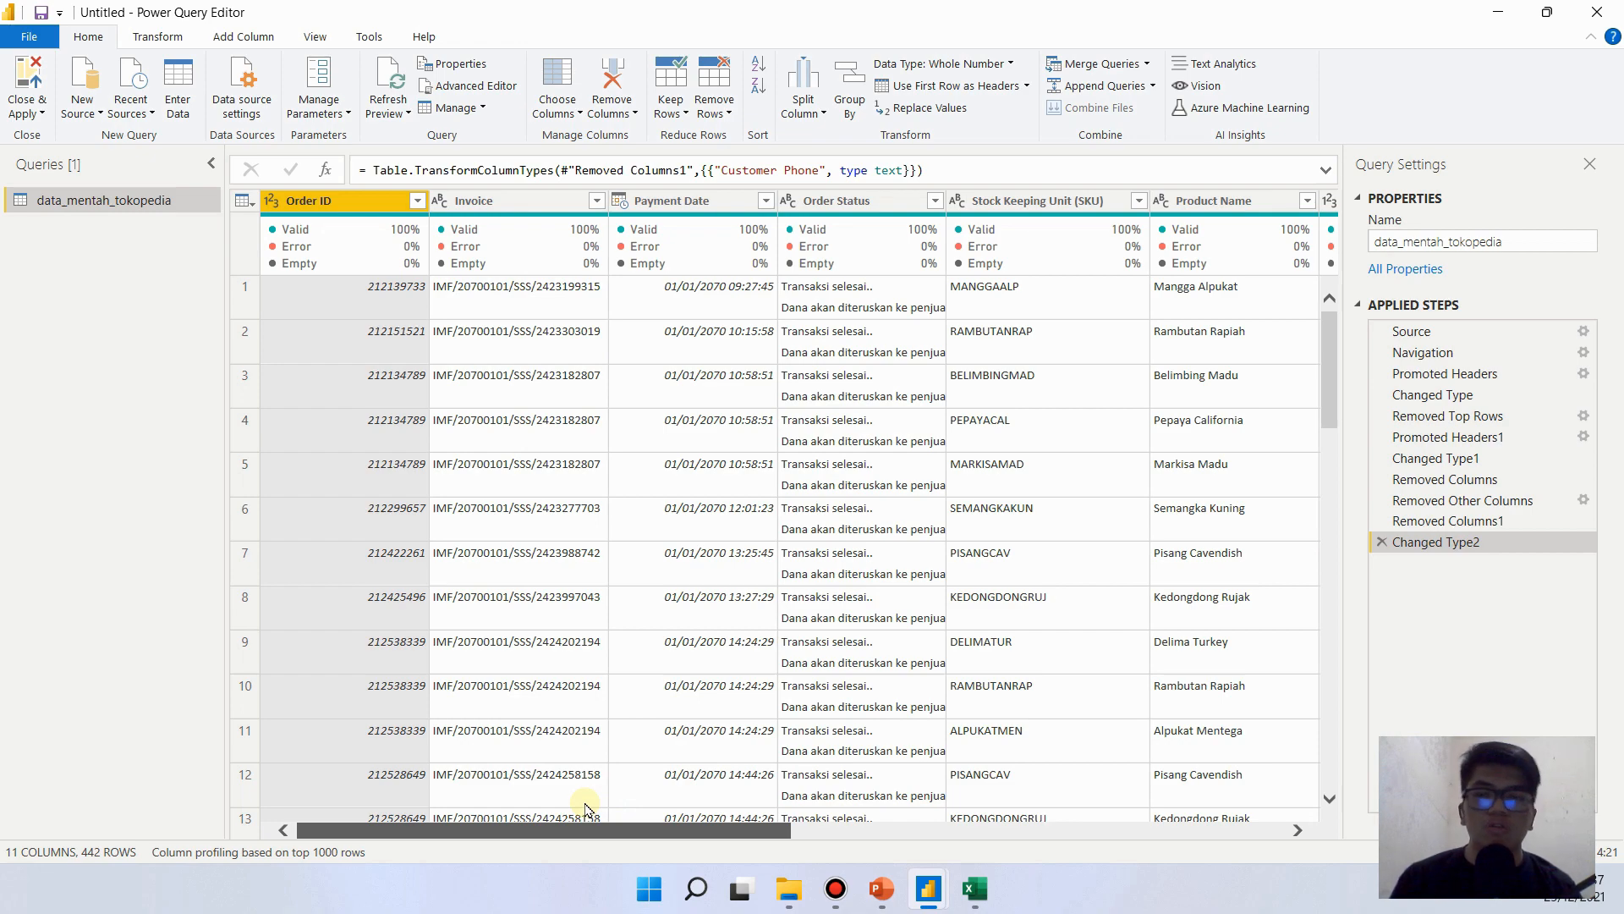
{"action": "left_click_drag", "start_coordinate": [659, 810], "coordinate": [755, 827]}
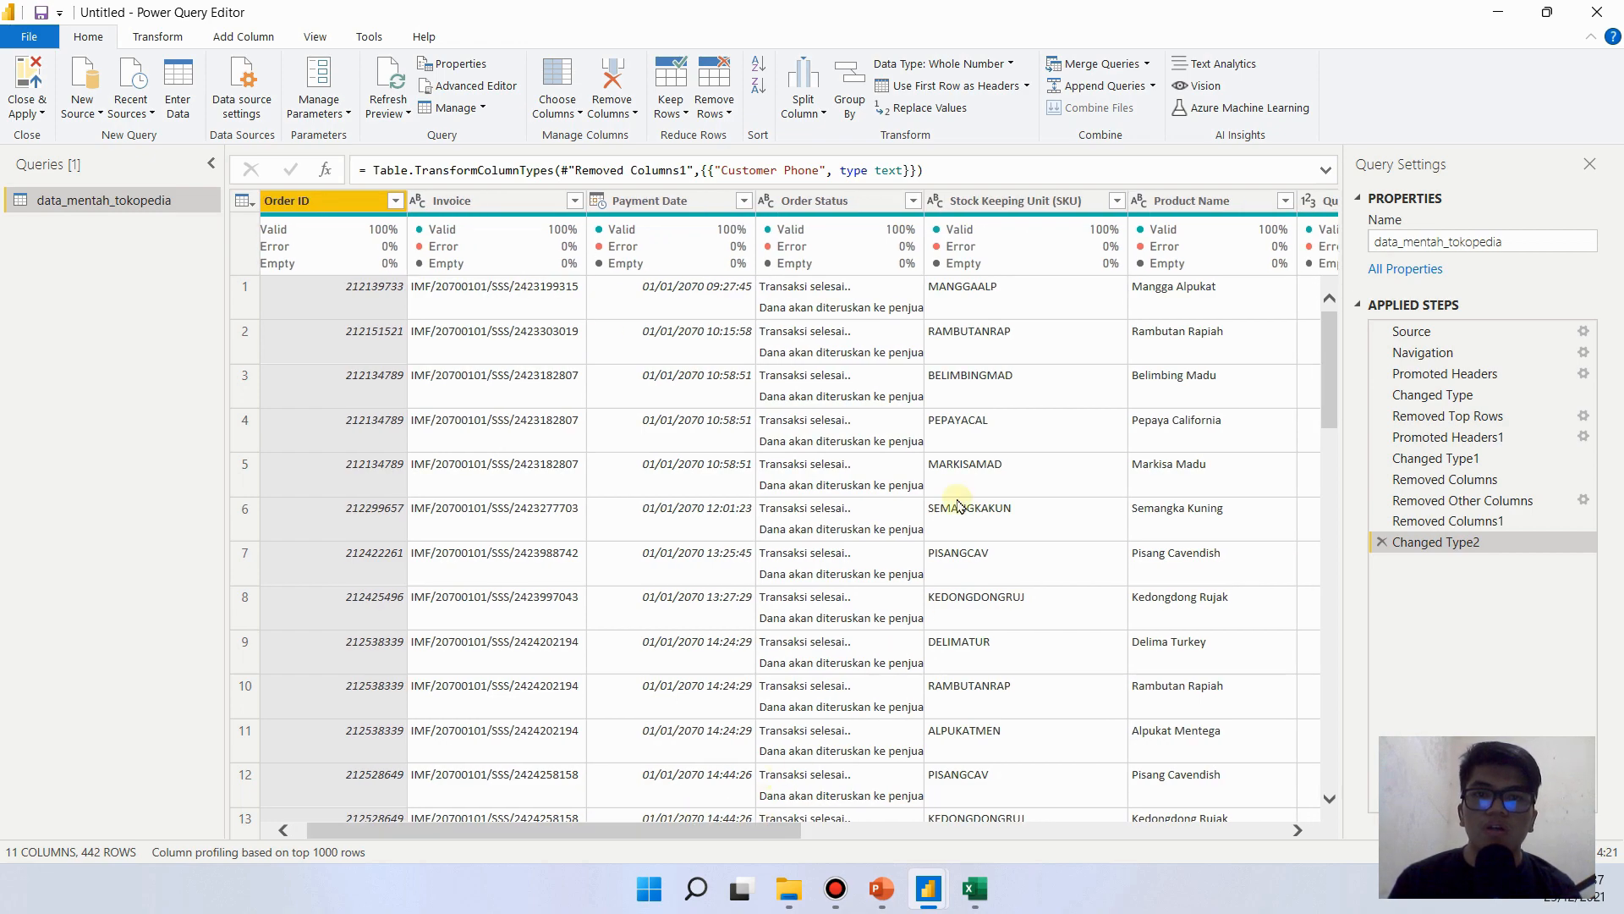
{"action": "left_click", "coordinate": [855, 203]}
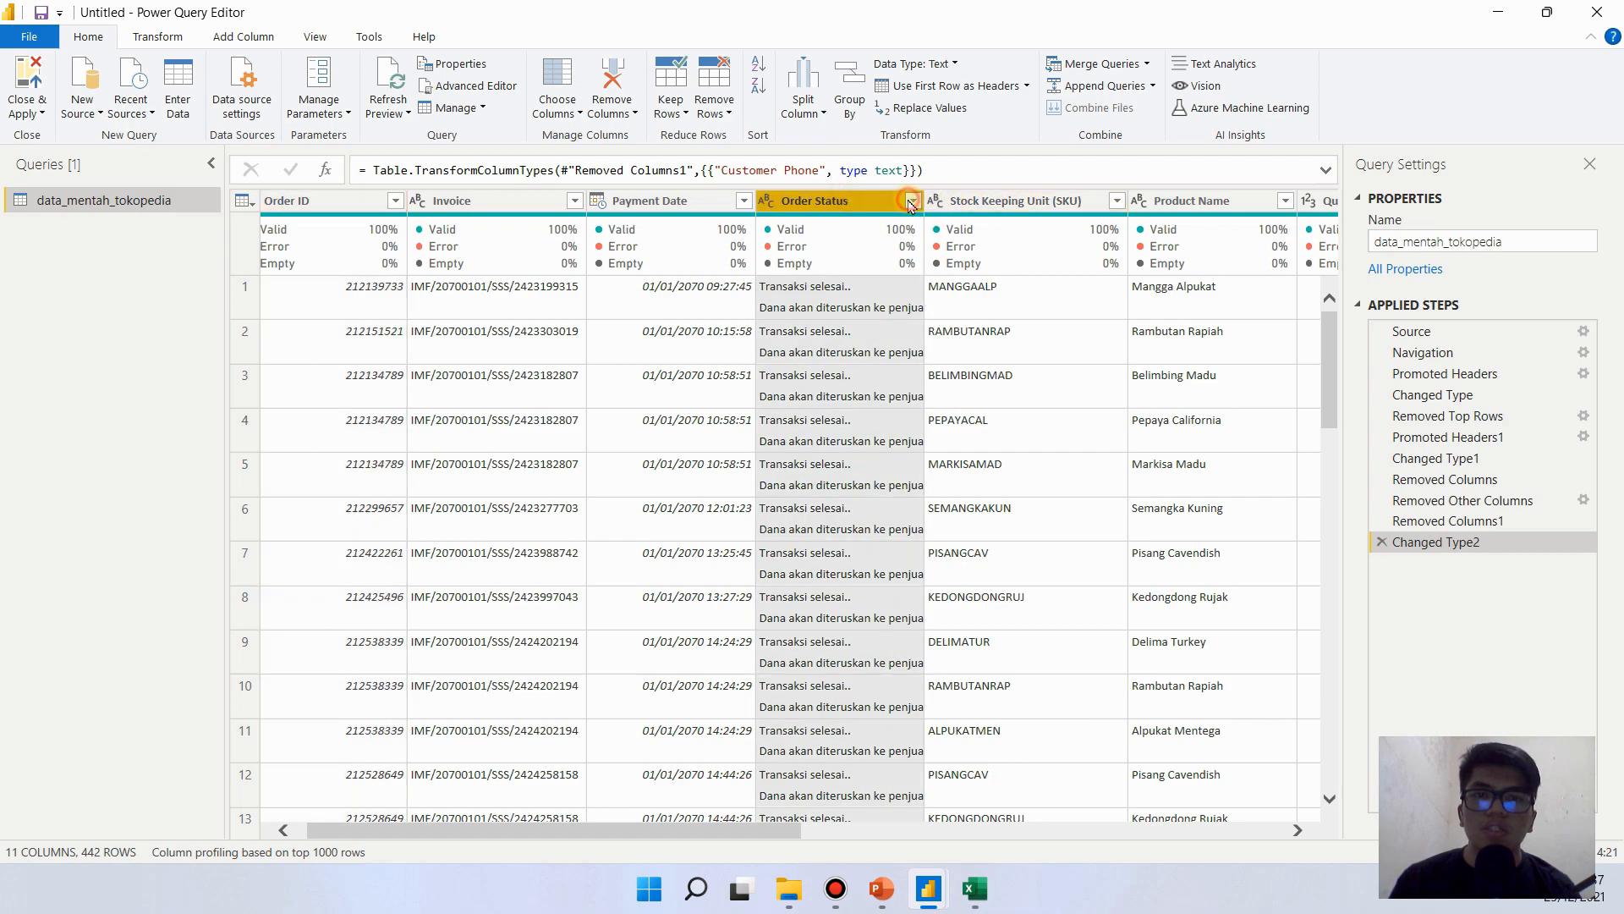
{"action": "left_click", "coordinate": [913, 200]}
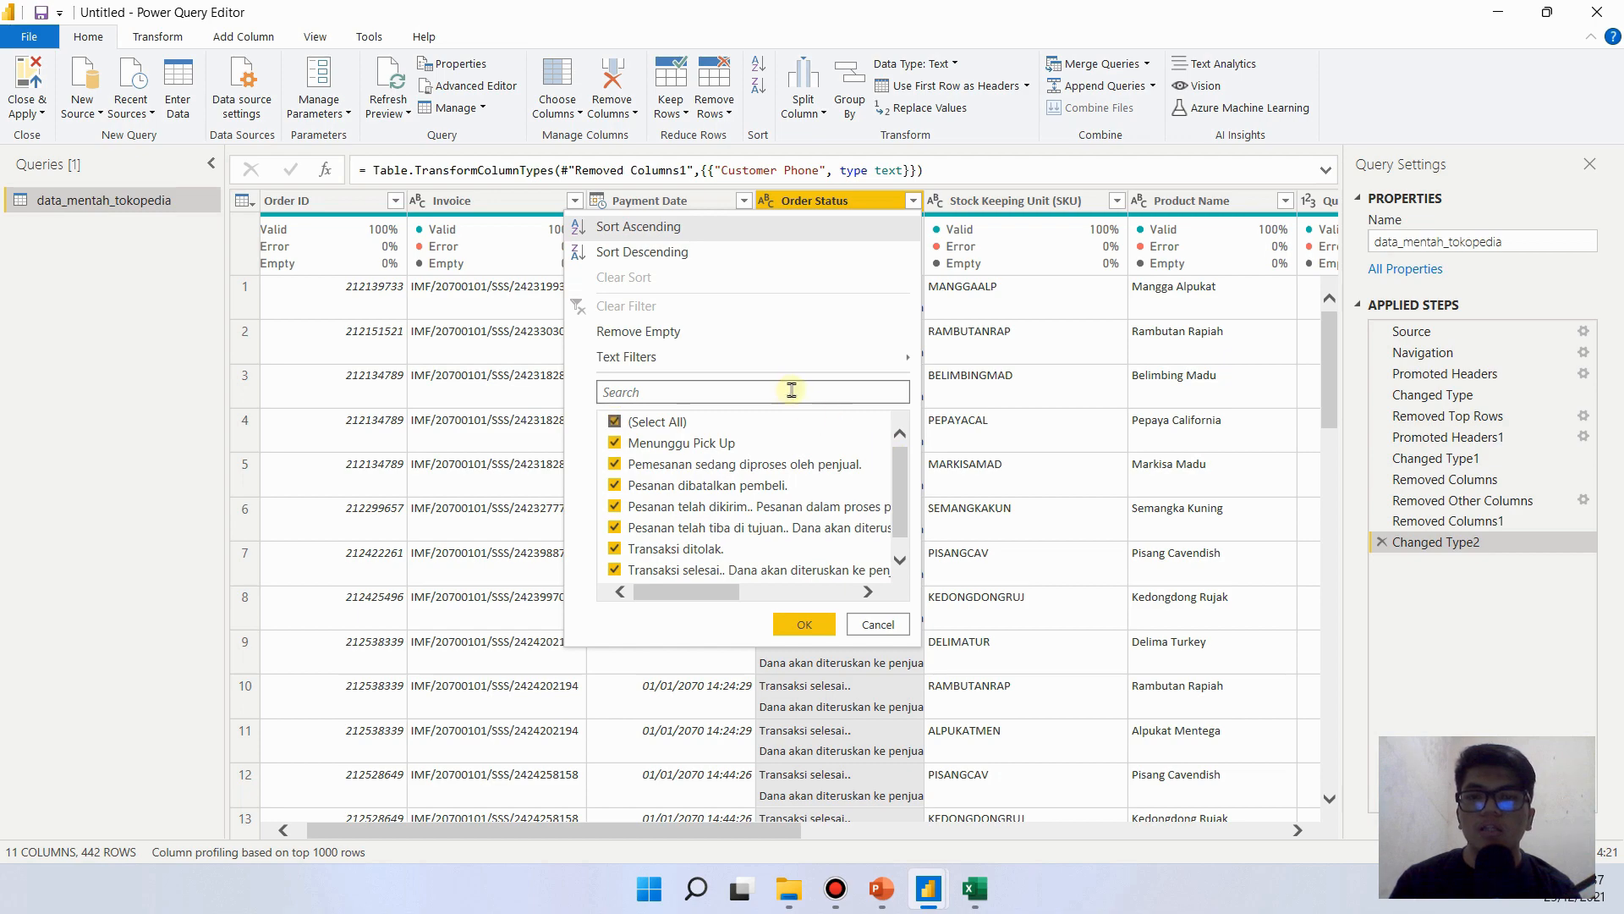
{"action": "left_click", "coordinate": [709, 549]}
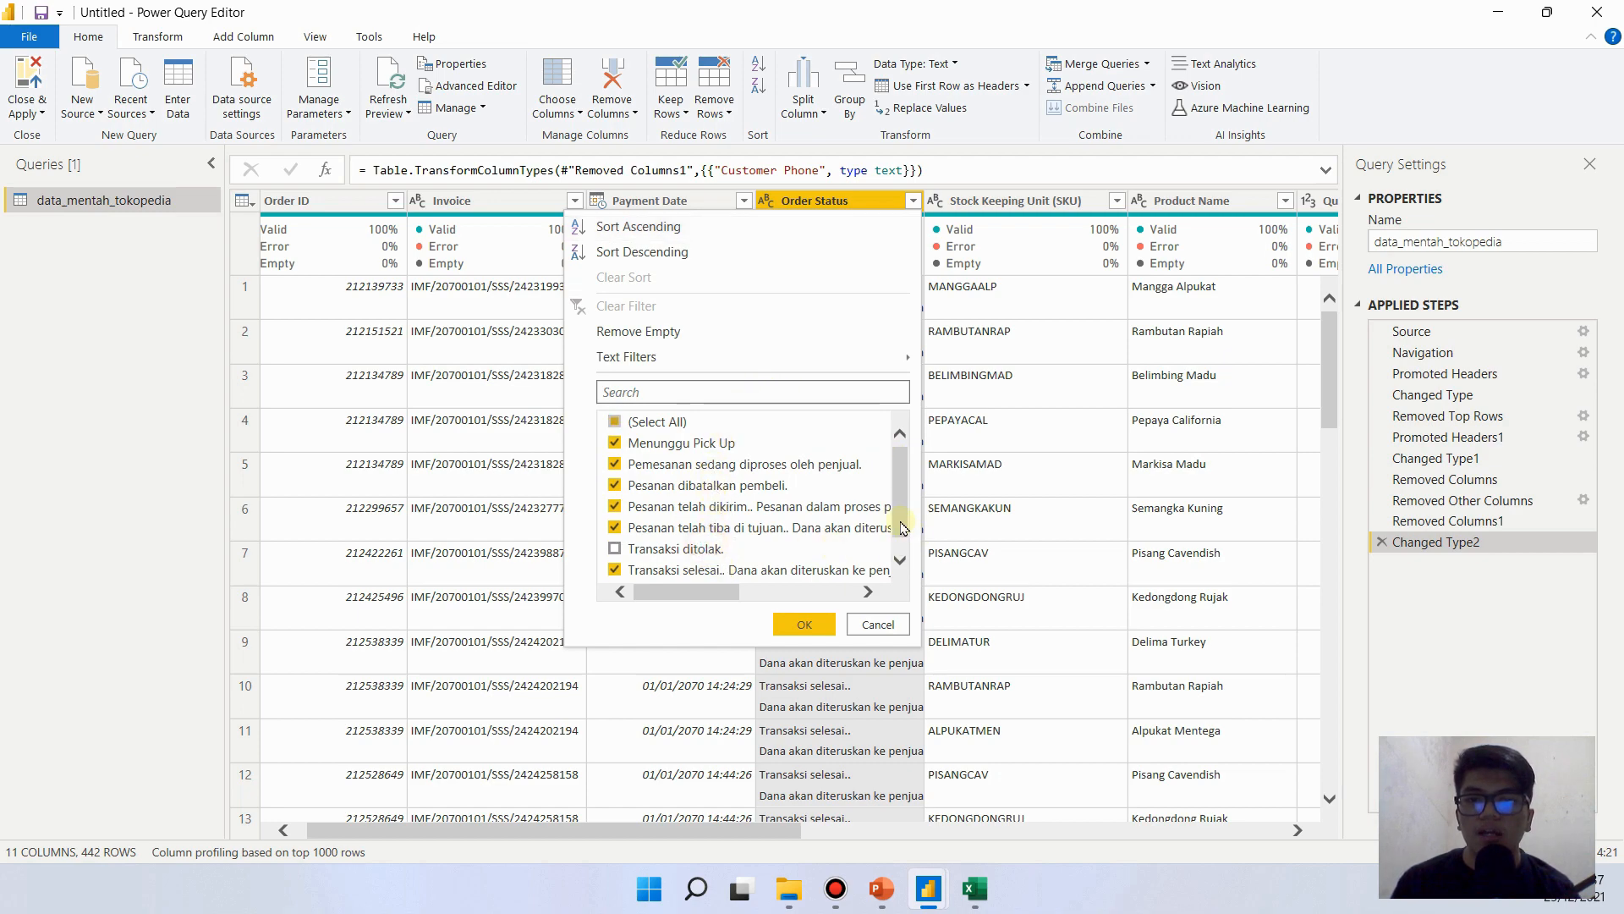
{"action": "left_click", "coordinate": [899, 559]}
{"action": "scroll", "coordinate": [897, 533], "scroll_direction": "up", "scroll_amount": 1}
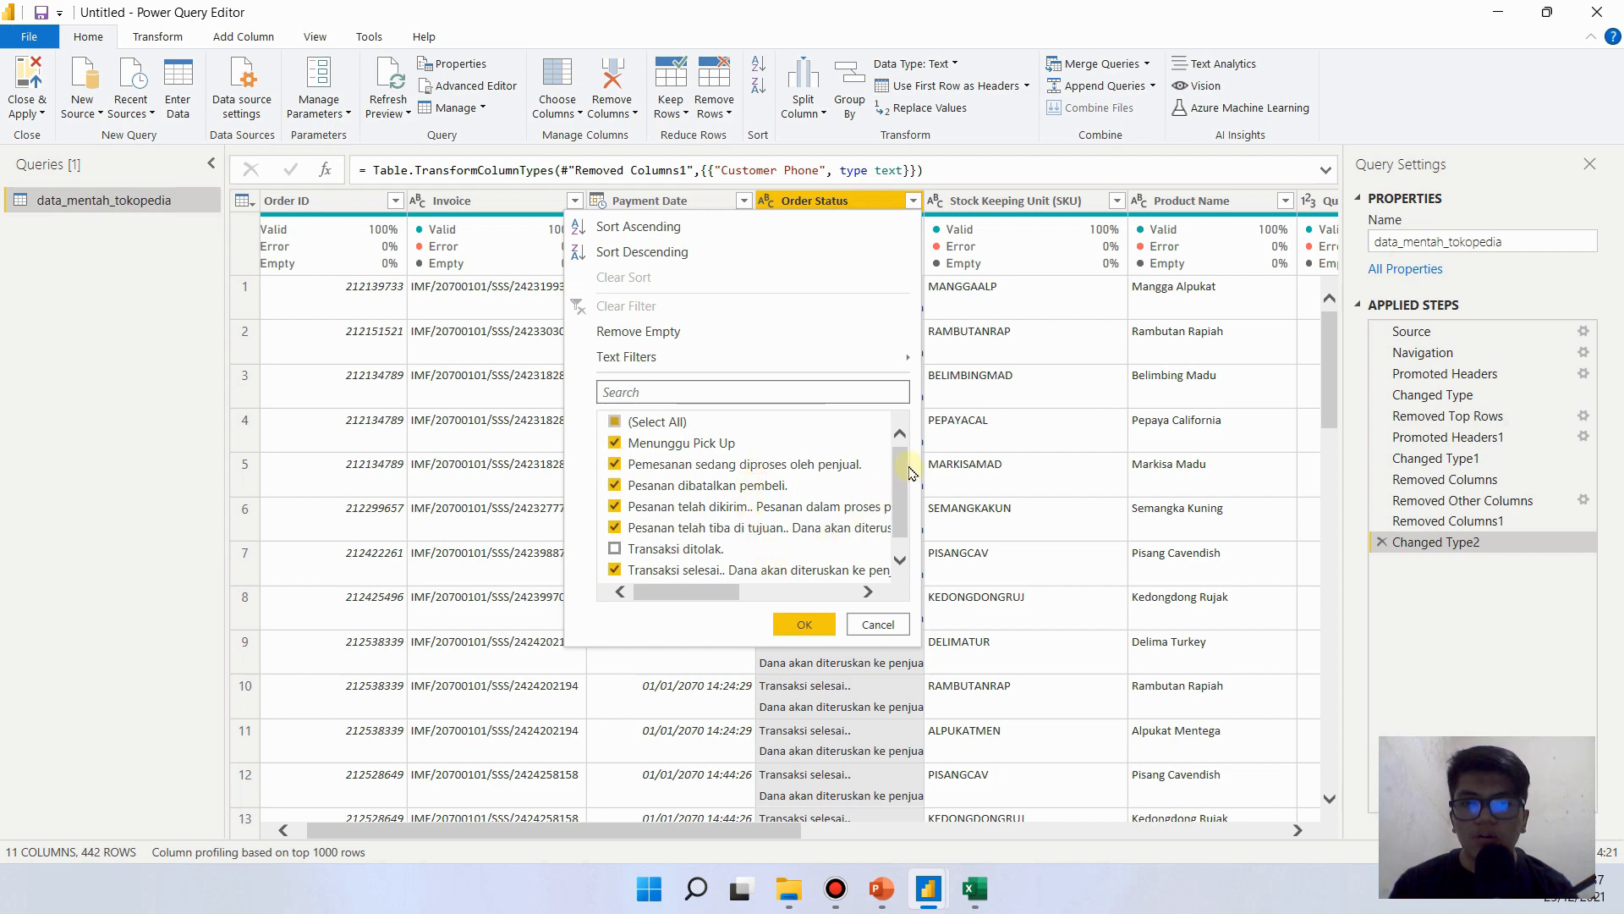
{"action": "scroll", "coordinate": [904, 487], "scroll_direction": "down", "scroll_amount": 1}
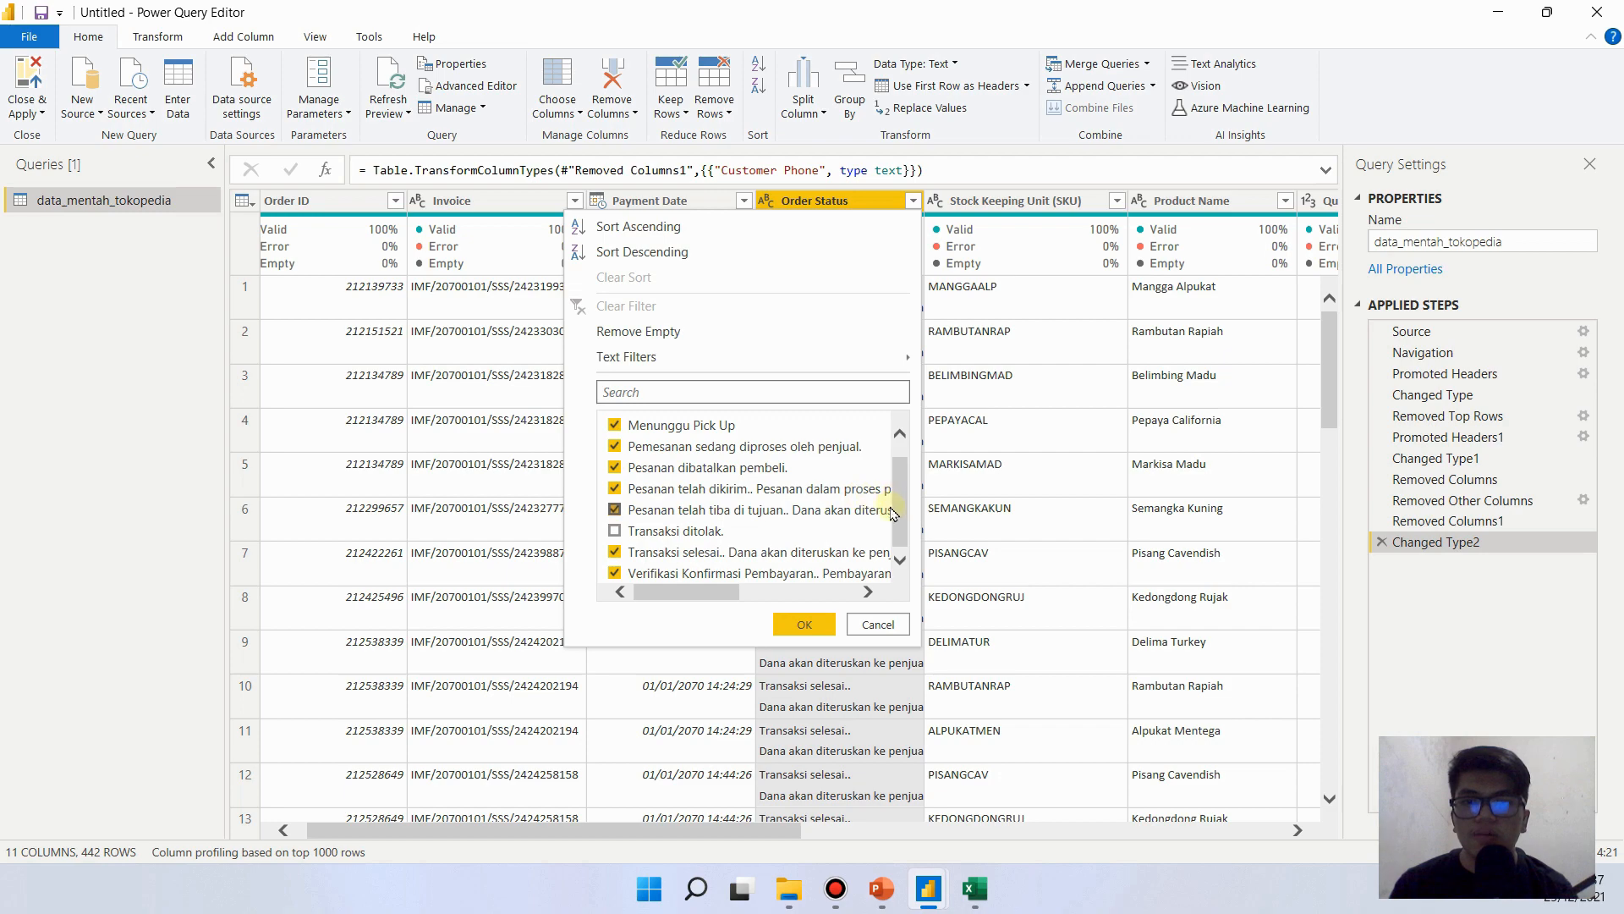
{"action": "scroll", "coordinate": [897, 512], "scroll_direction": "up", "scroll_amount": 1}
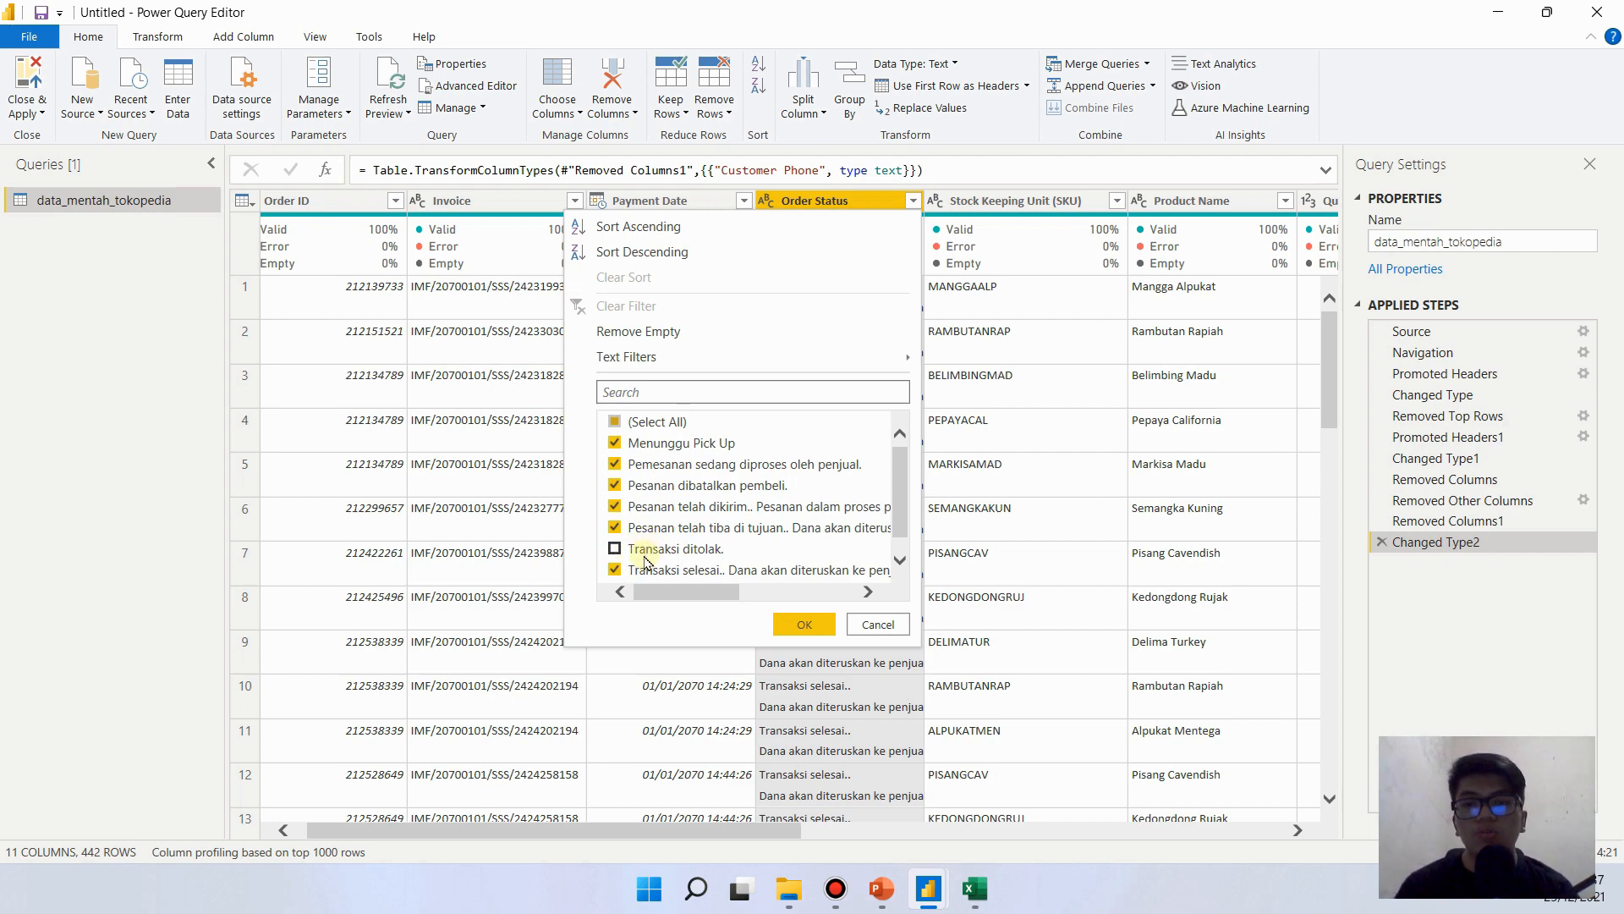
{"action": "left_click", "coordinate": [791, 623]}
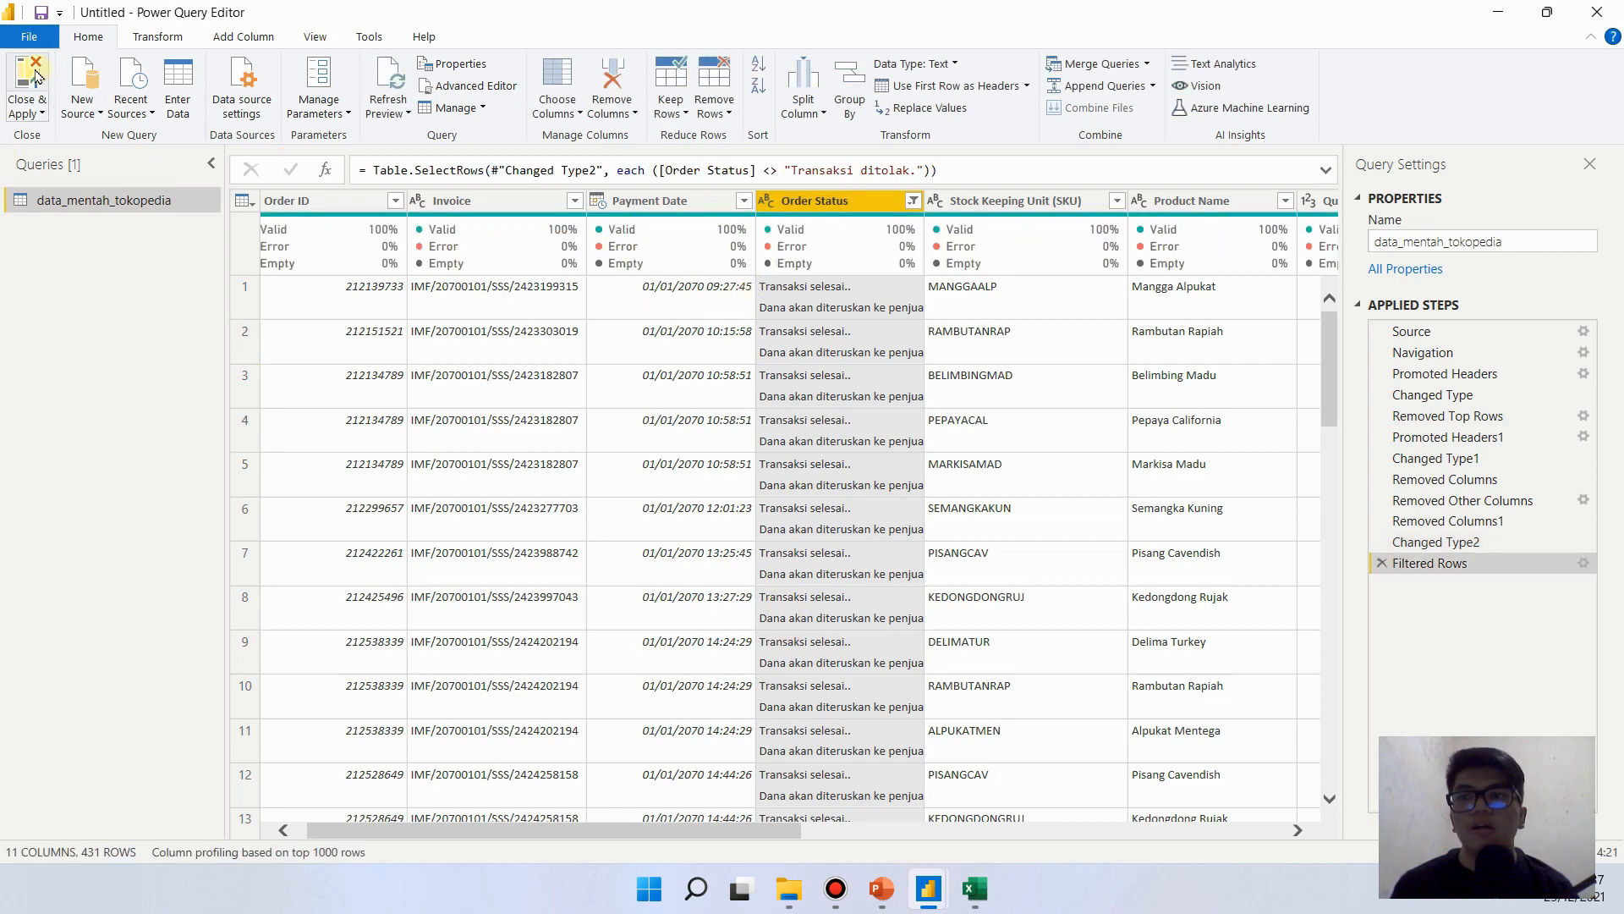
- Close and apply the filtered query, and return to the blank report page
{"action": "left_click", "coordinate": [35, 76]}
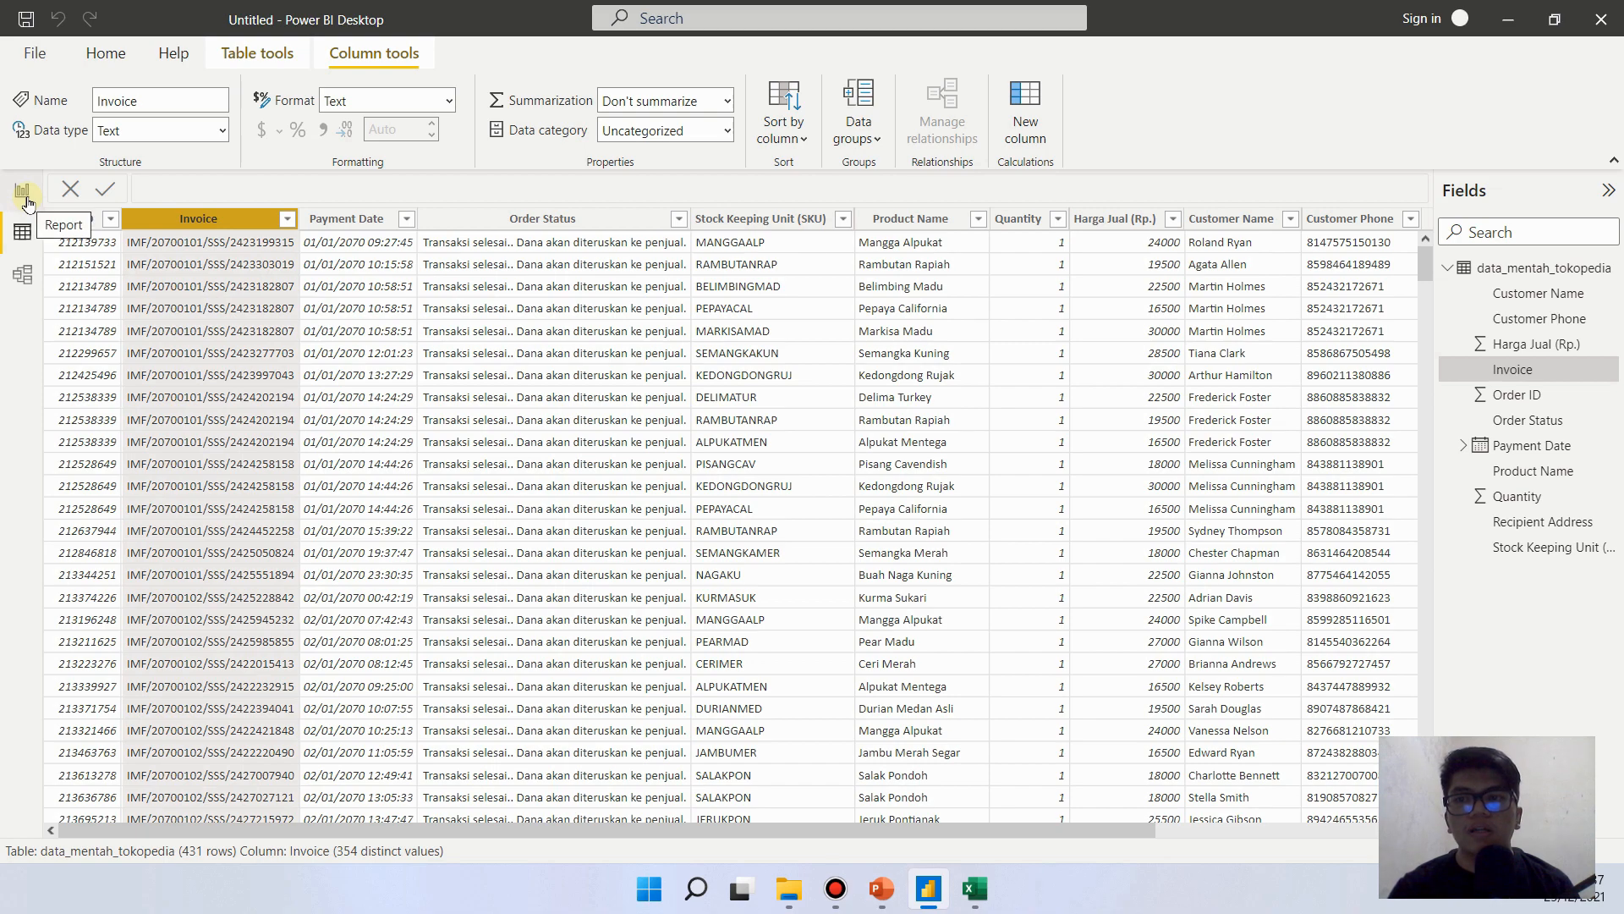
{"action": "left_click", "coordinate": [23, 193]}
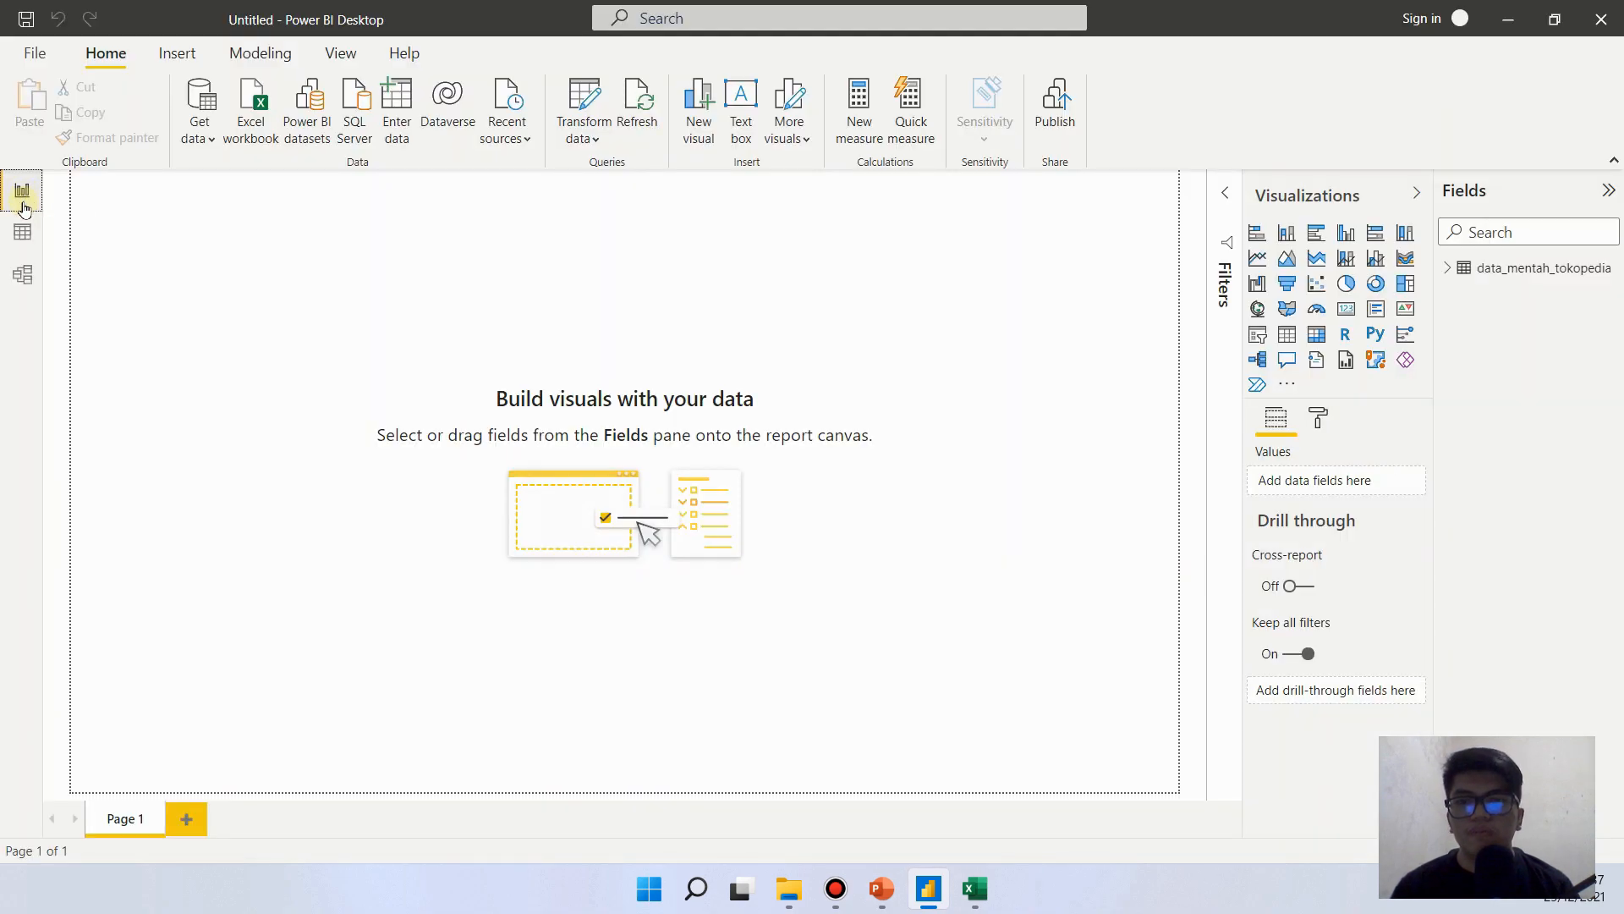
- Expand the fields of the data_mentah_tokopedia table, and switch to PowerPoint to examine the Report Reference slide's title and layout
{"action": "left_click", "coordinate": [1548, 274]}
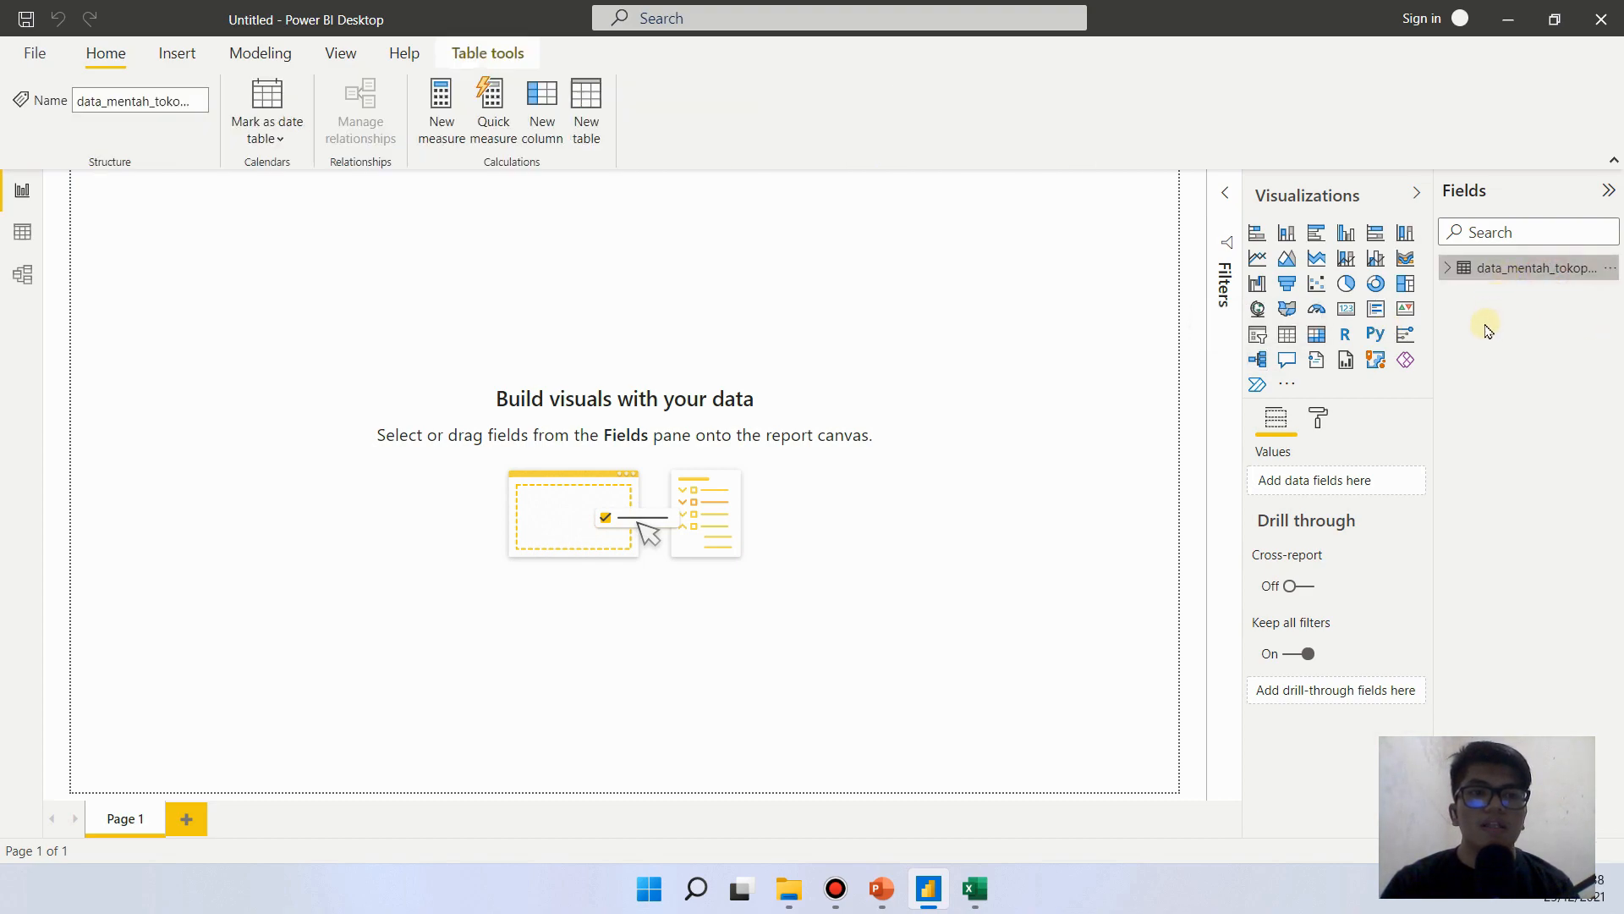
{"action": "left_click", "coordinate": [1448, 271]}
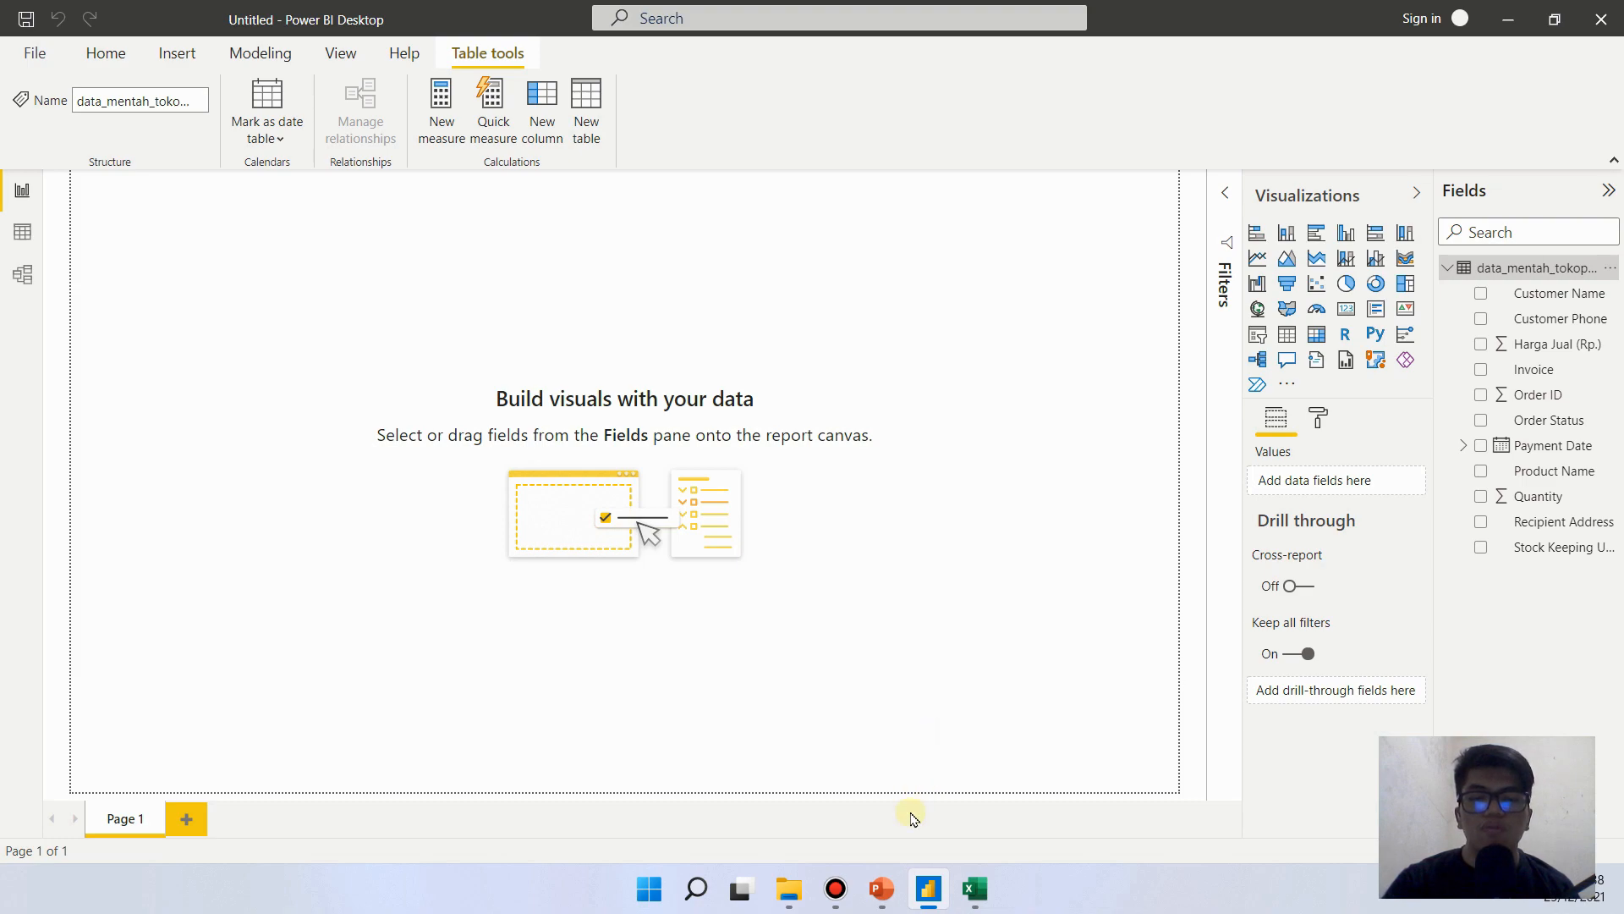
{"action": "left_click", "coordinate": [881, 889]}
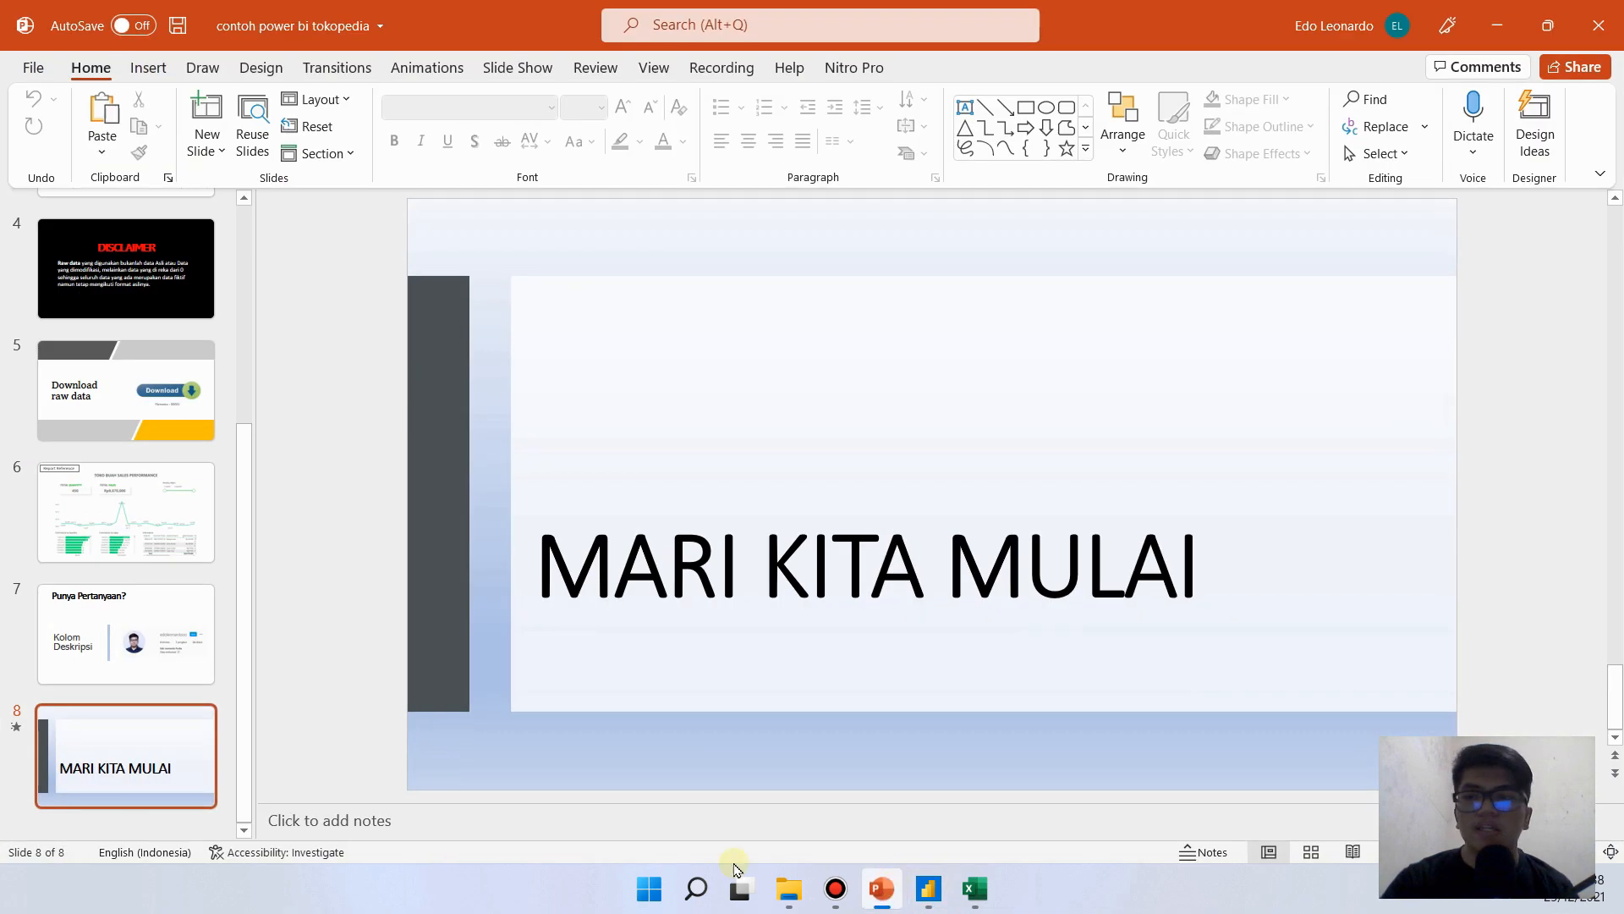
{"action": "left_click", "coordinate": [76, 542]}
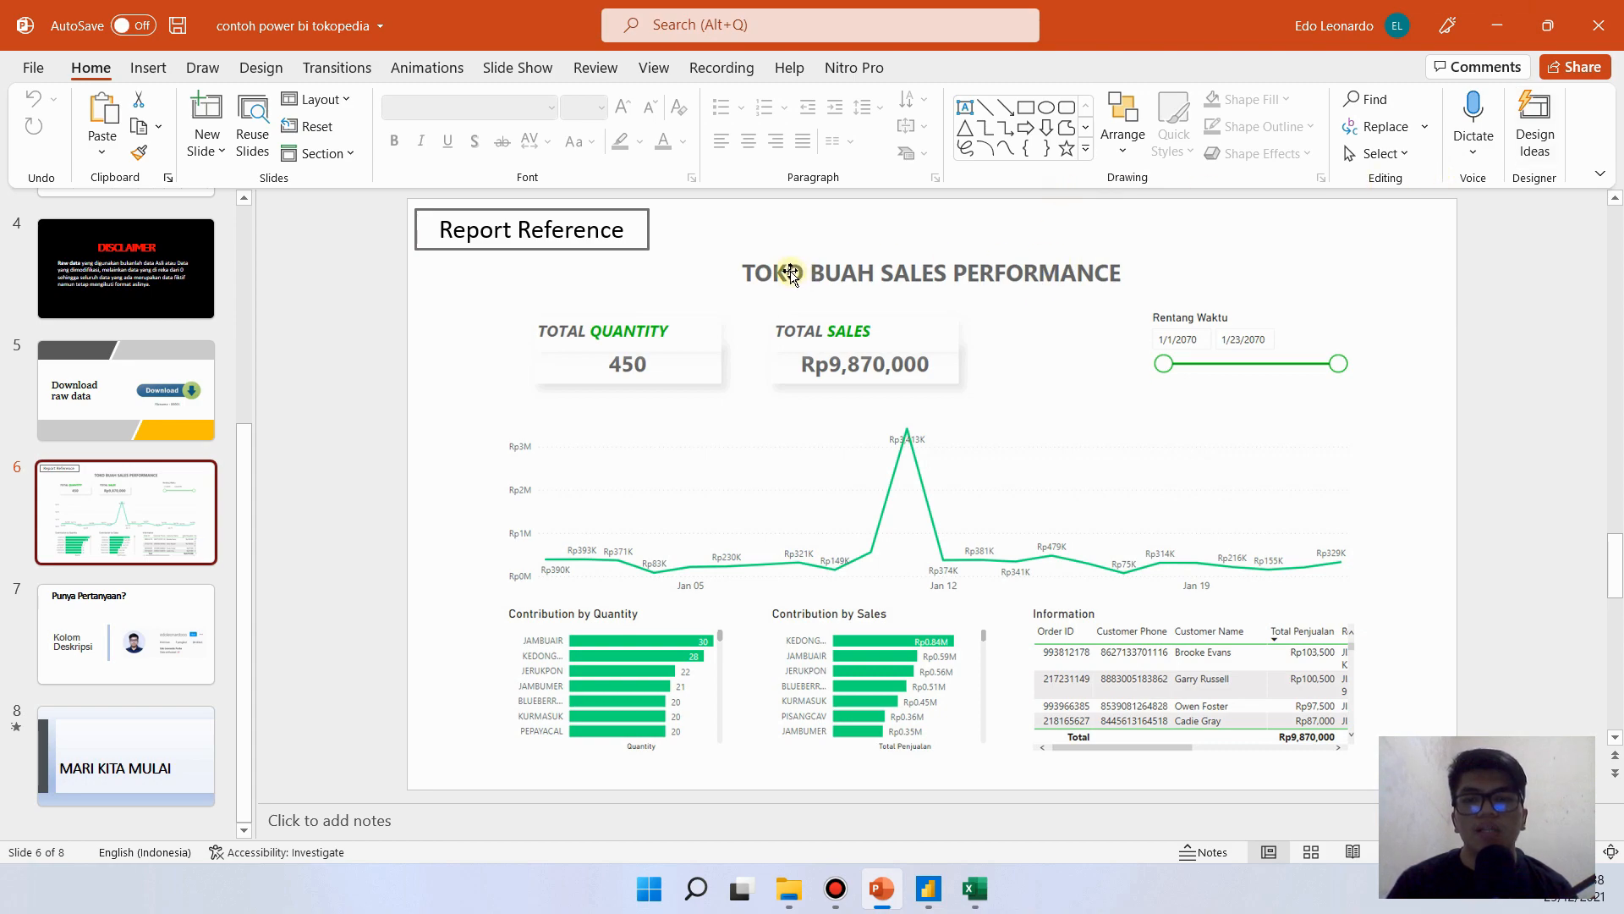
{"action": "left_click_drag", "start_coordinate": [748, 297], "coordinate": [1113, 285]}
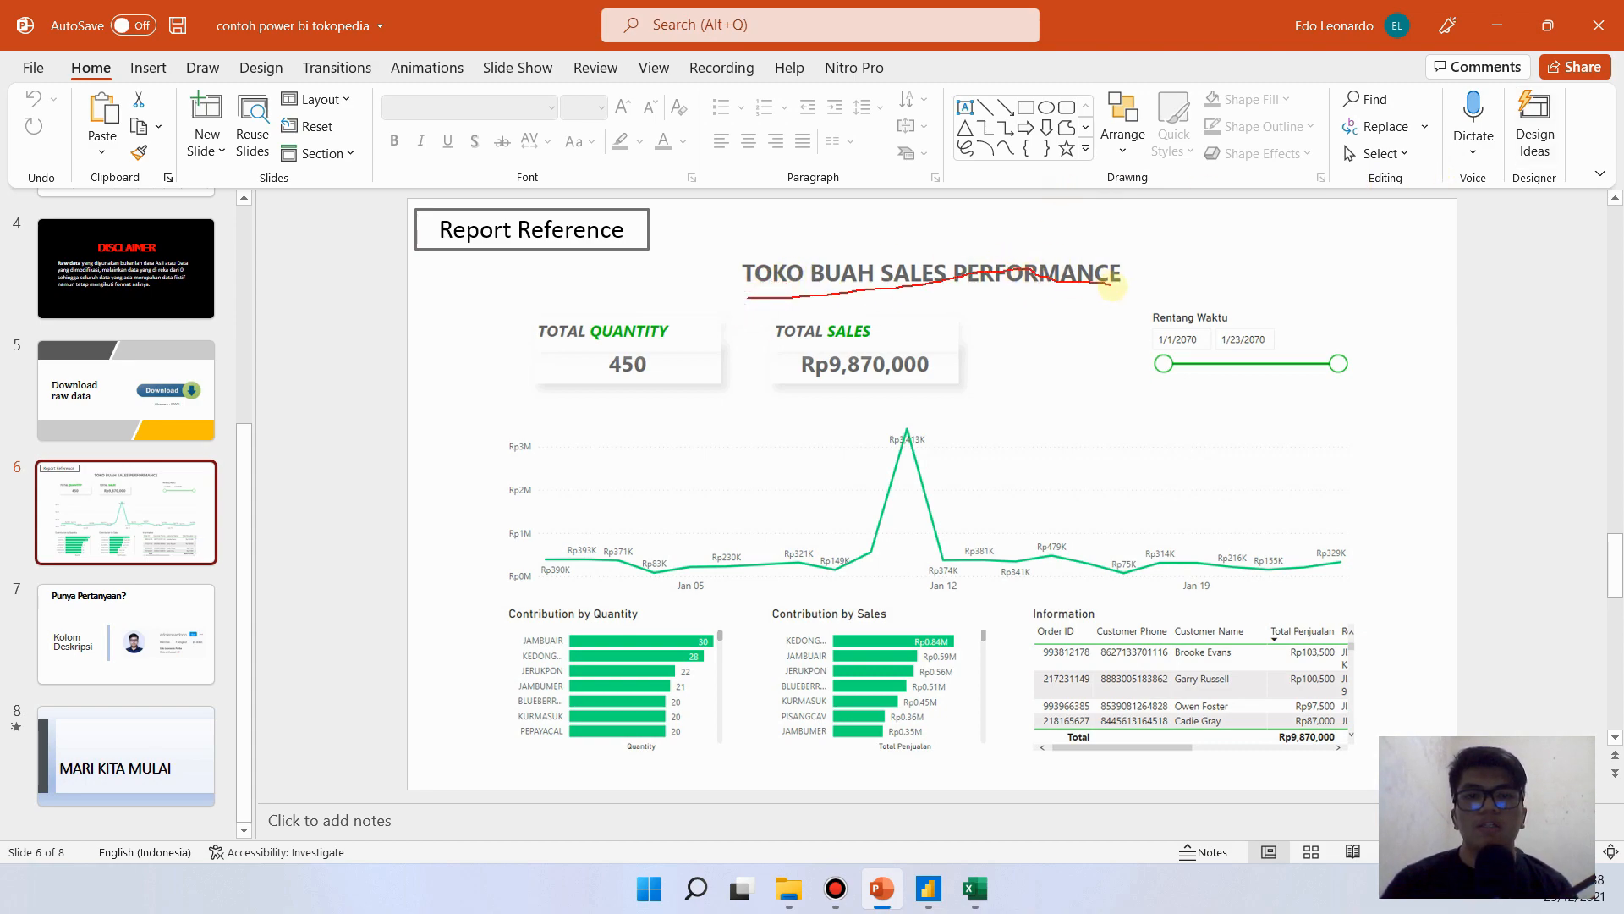
- Switch to Excel and close the 00001 workbook, returning to the blank Power BI report page
{"action": "left_click", "coordinate": [973, 894]}
{"action": "left_click", "coordinate": [944, 903]}
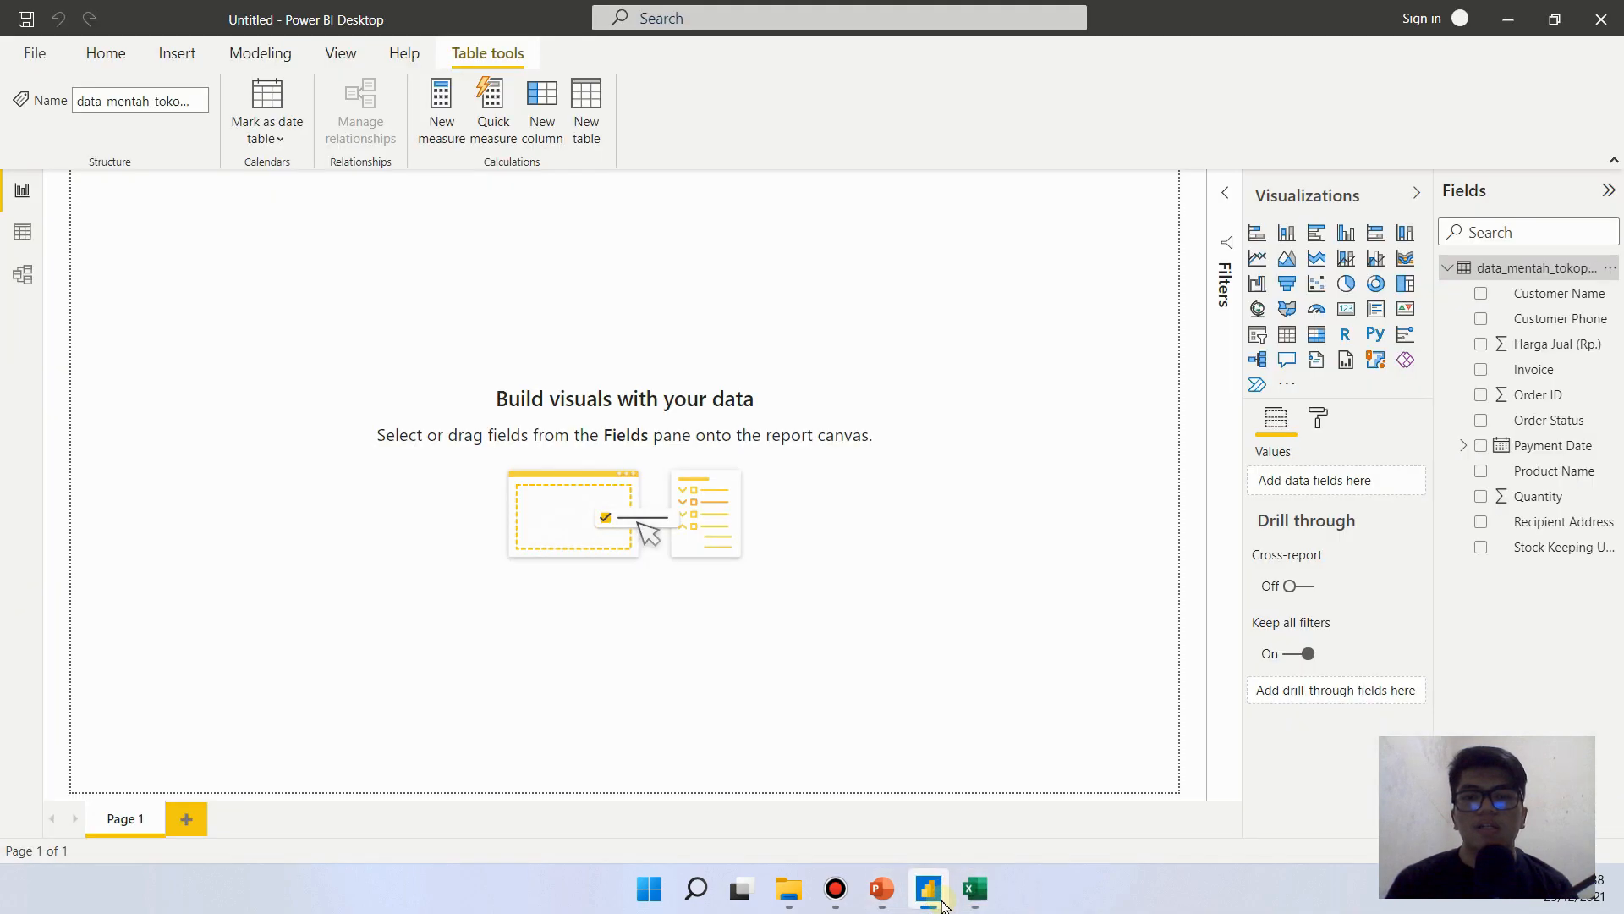
{"action": "left_click", "coordinate": [975, 890]}
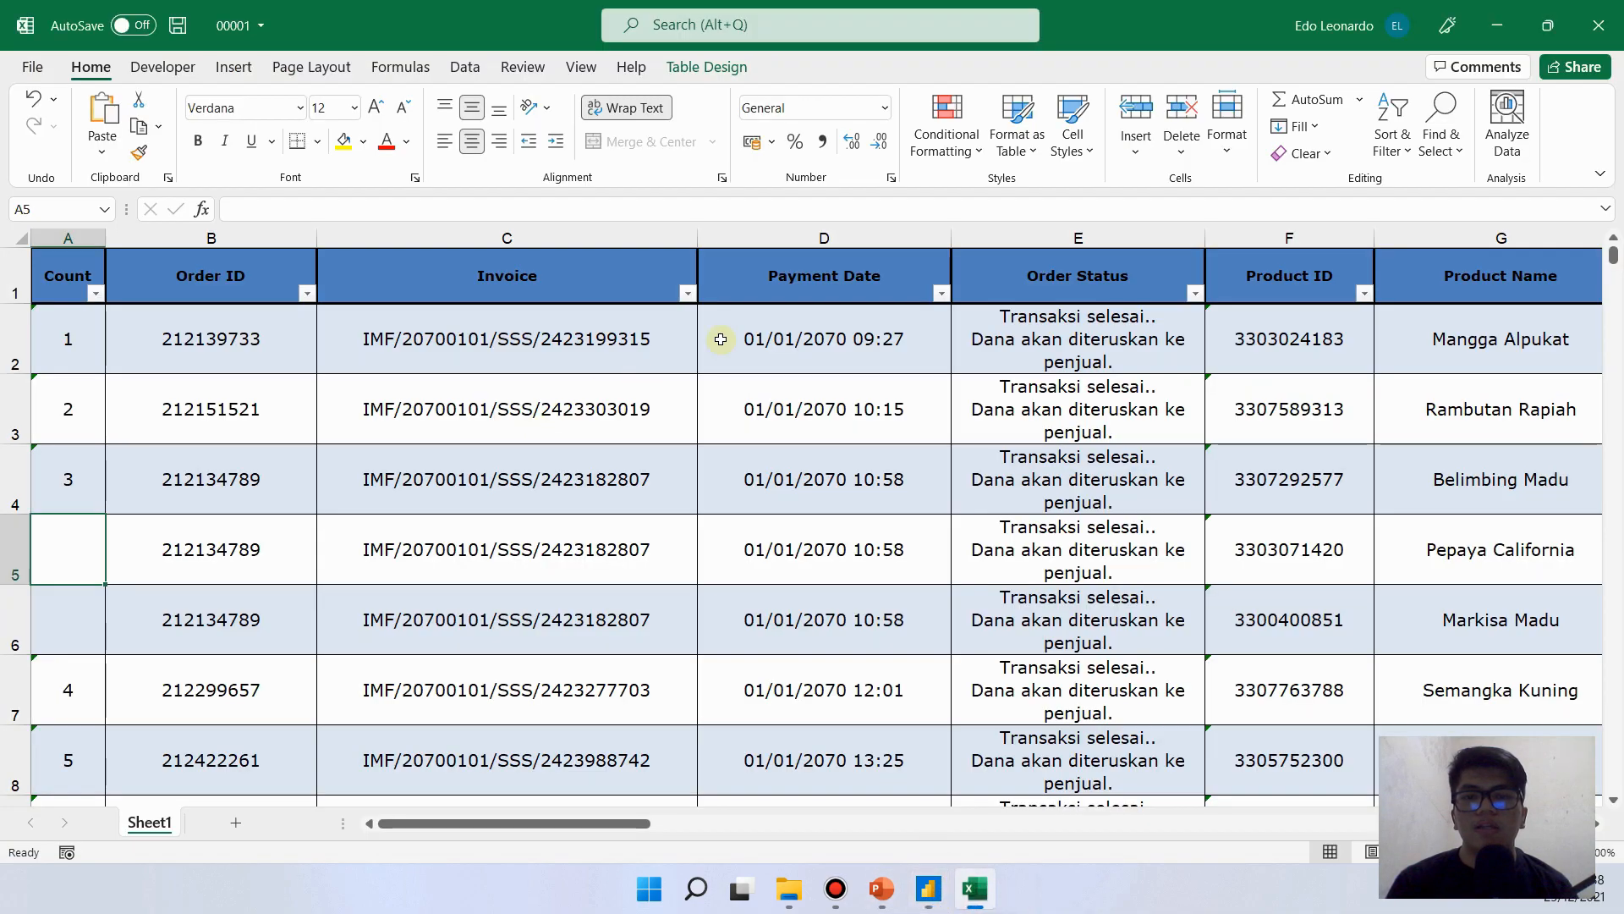
{"action": "left_click", "coordinate": [1599, 27]}
{"action": "left_click", "coordinate": [812, 483]}
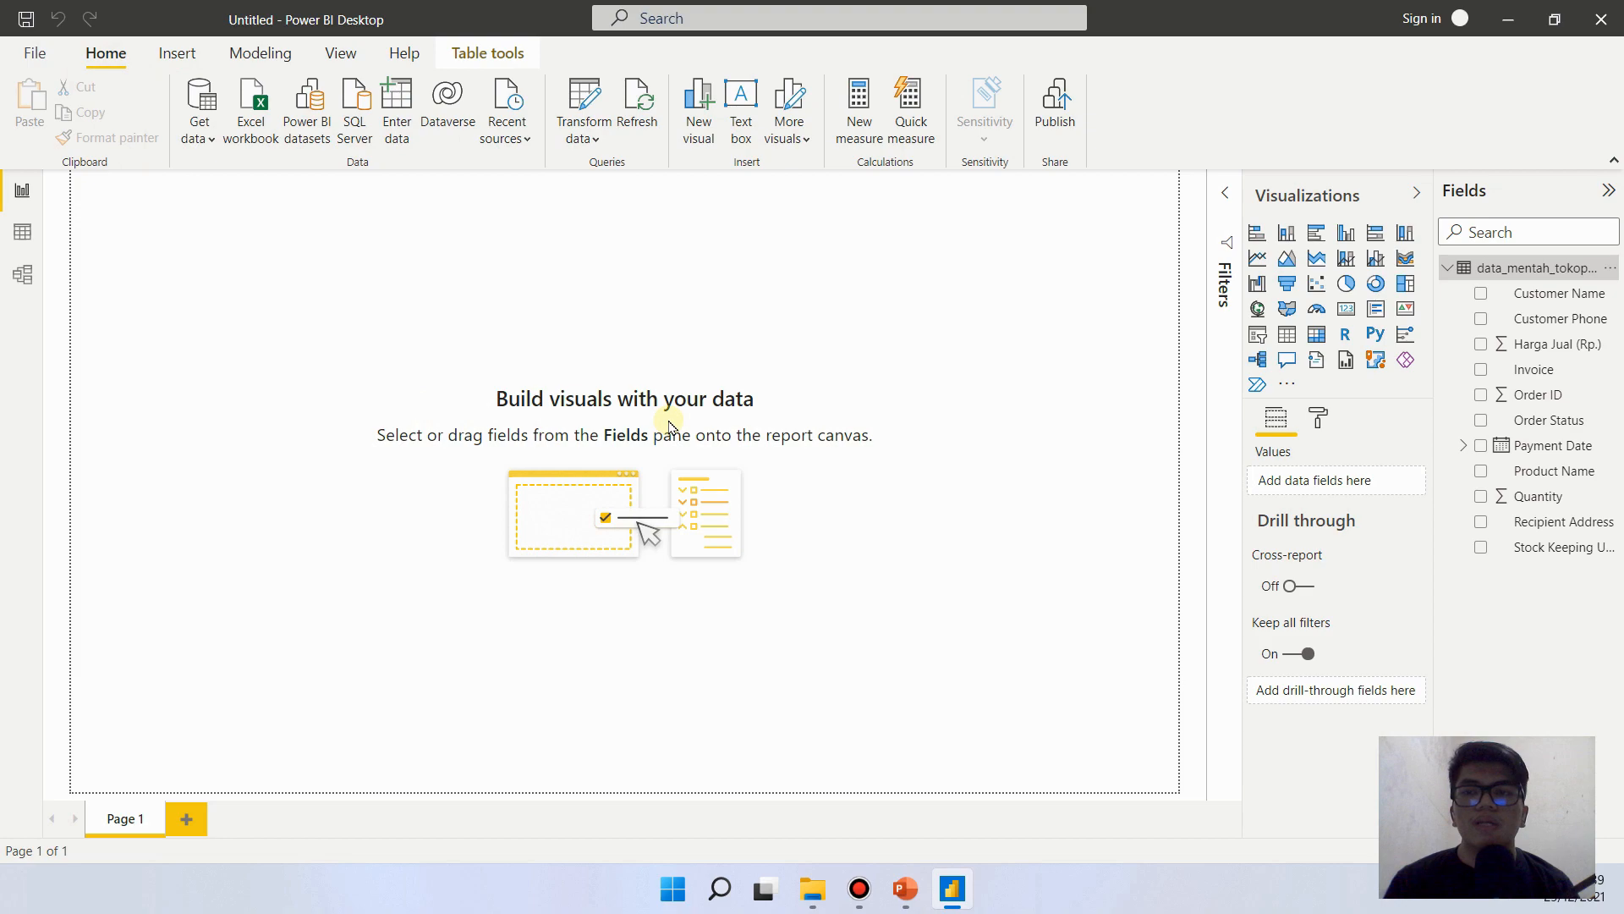
- Insert a text box, widen it, and enter the title TOKO BUAH SALES PERFORMANCE as given on the PowerPoint reference slide
{"action": "left_click", "coordinate": [177, 52]}
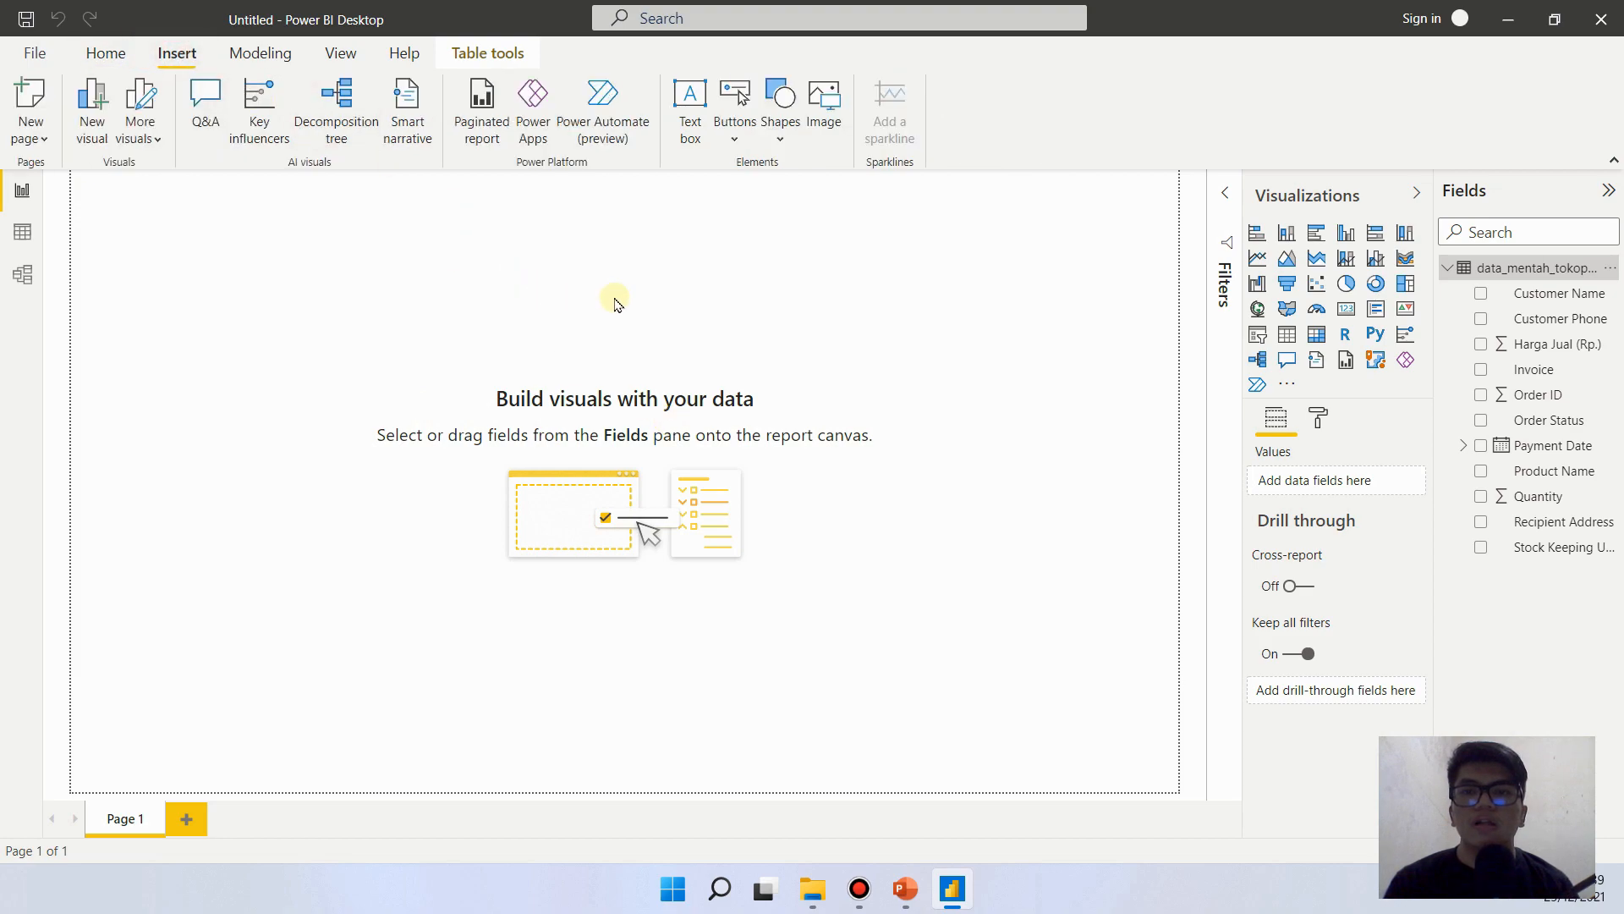
{"action": "left_click", "coordinate": [691, 106]}
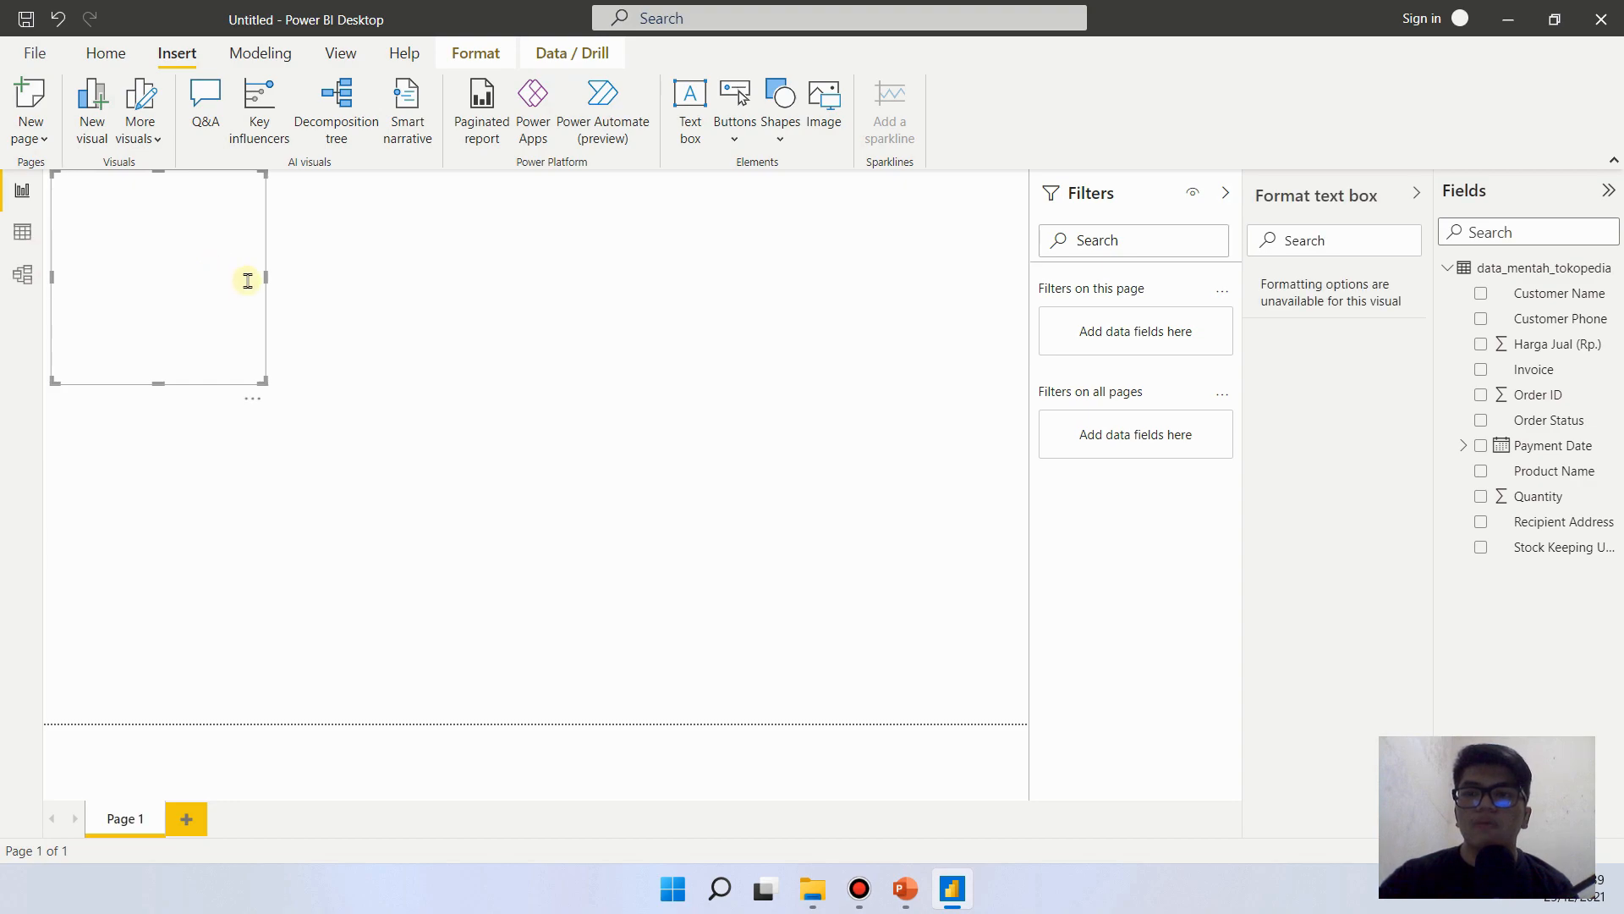
{"action": "left_click_drag", "start_coordinate": [266, 277], "coordinate": [645, 320]}
{"action": "left_click", "coordinate": [402, 232]}
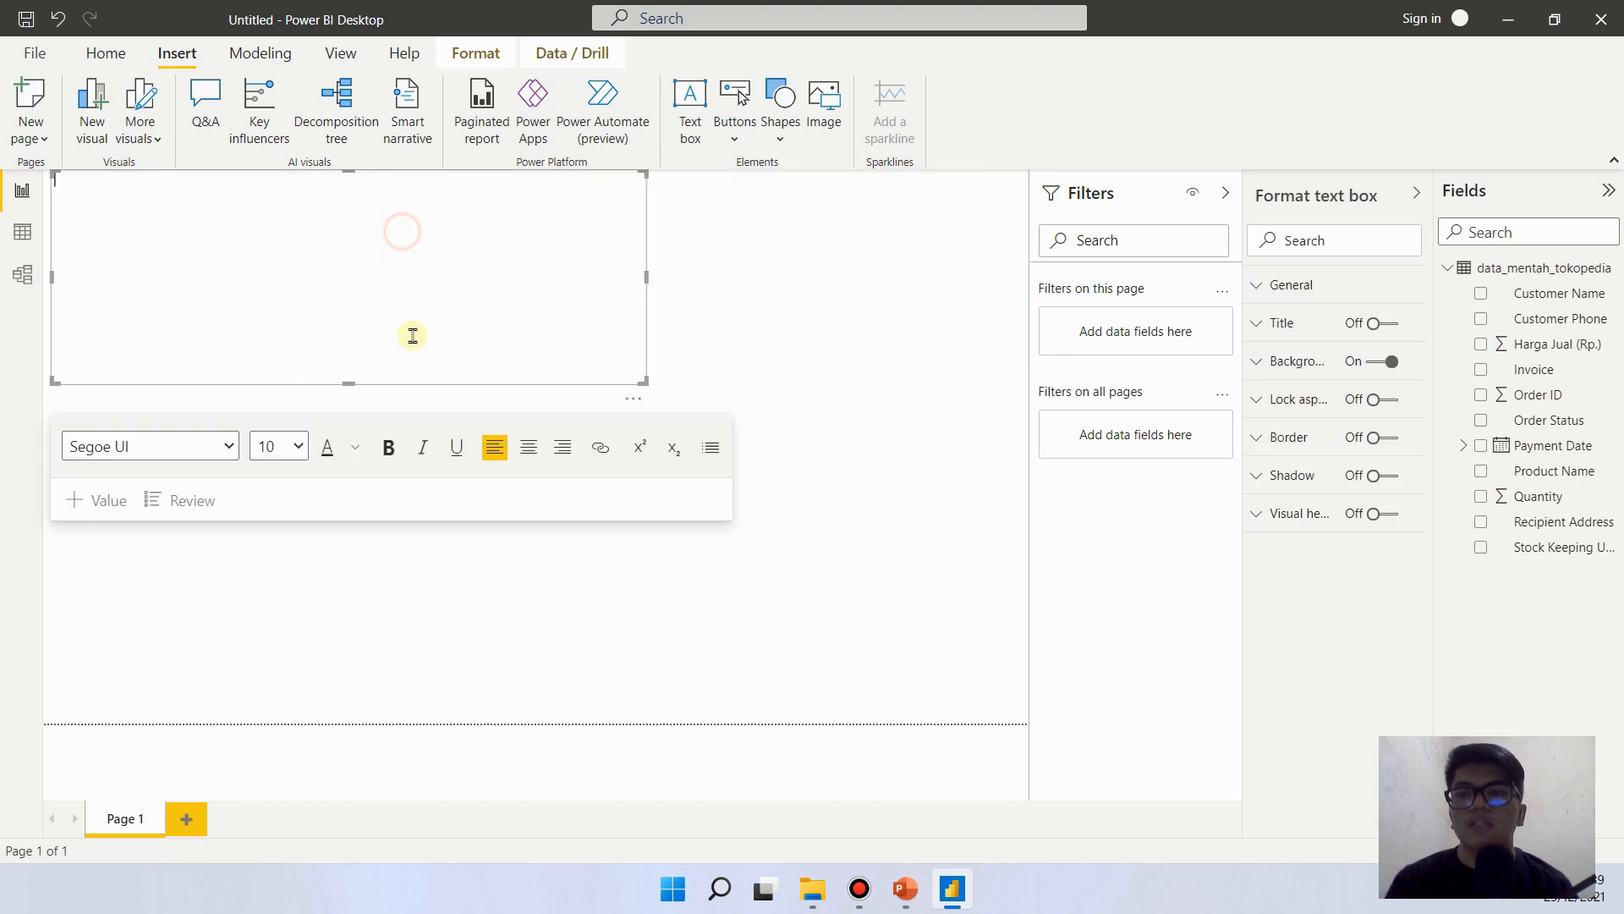
{"action": "mouse_move", "coordinate": [942, 856]}
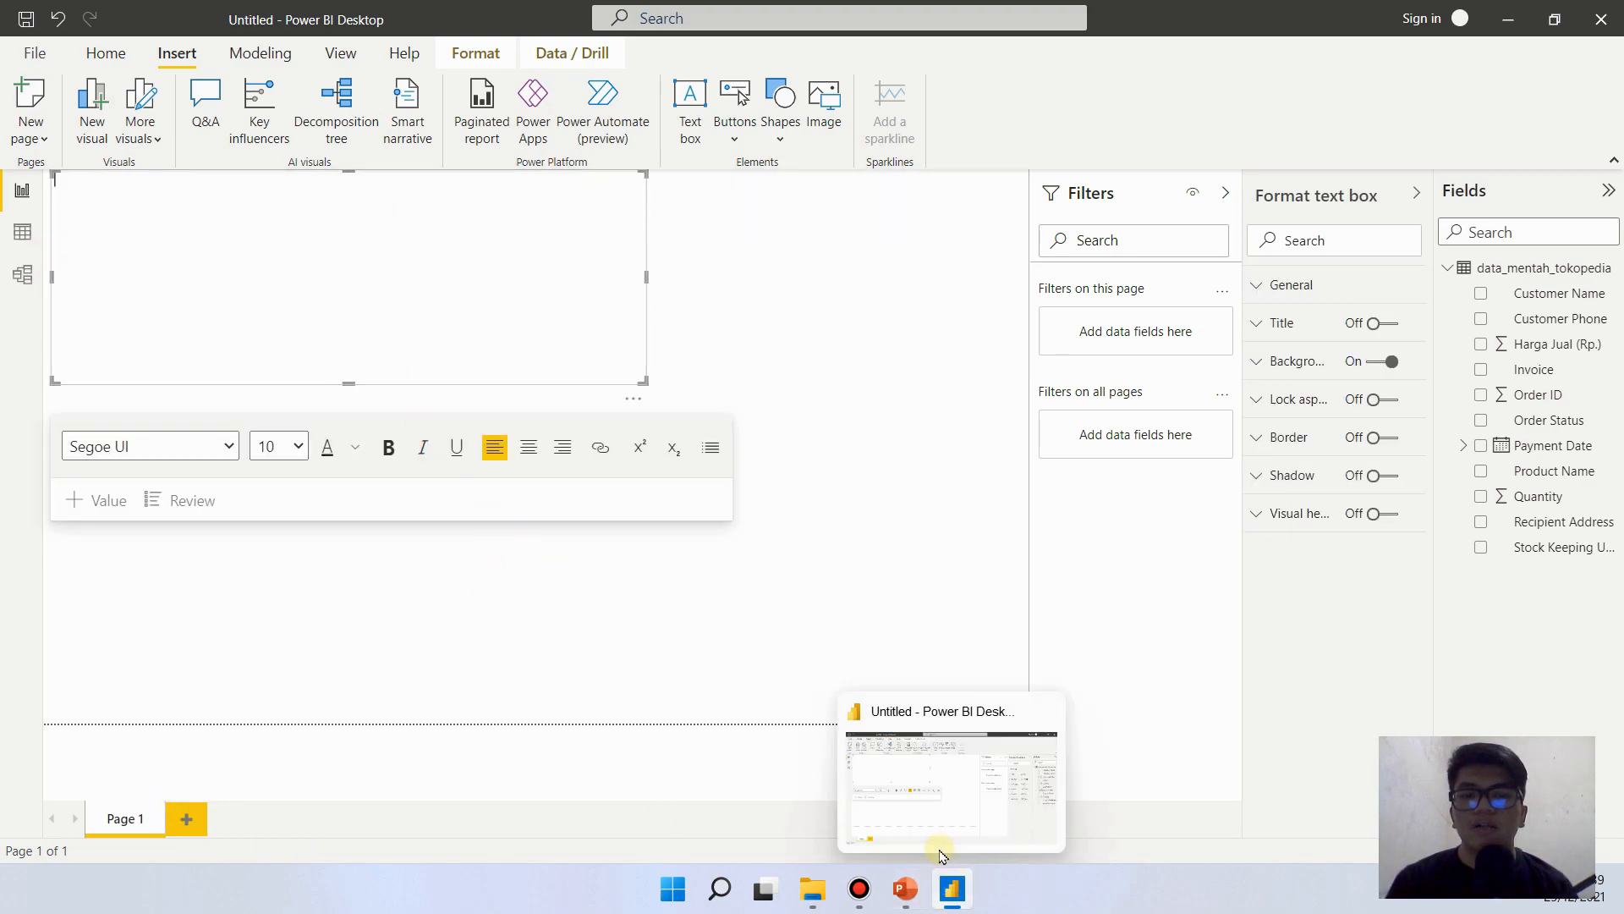
{"action": "left_click", "coordinate": [906, 889]}
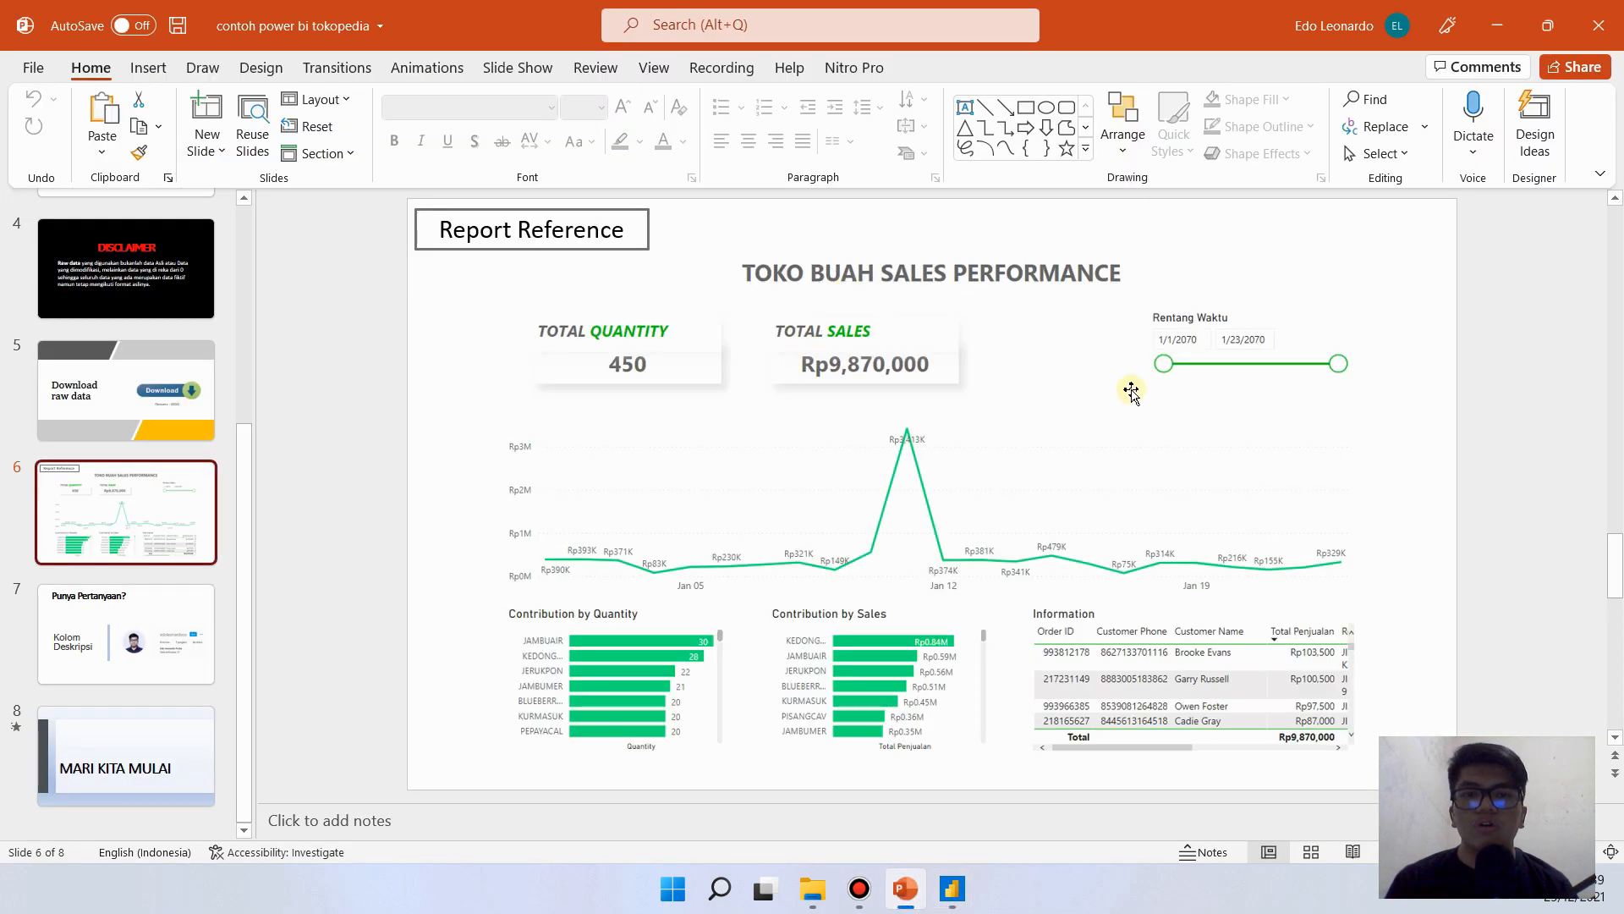
{"action": "left_click", "coordinate": [952, 889]}
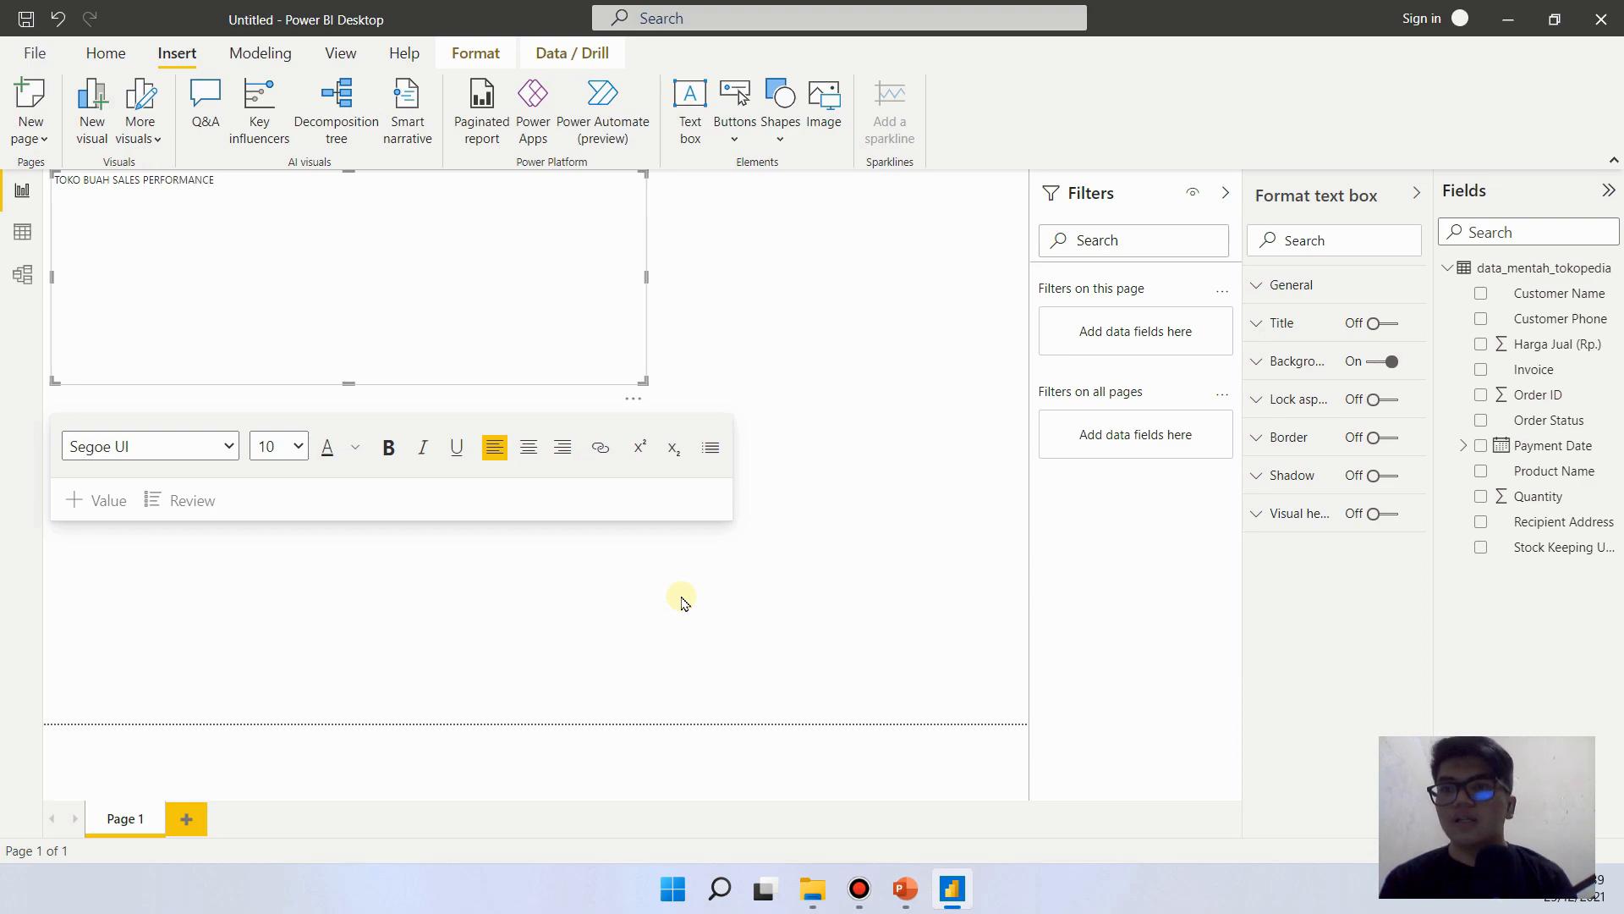
- Set the font size of the whole report title to 36
{"action": "key", "text": "ctrl+a"}
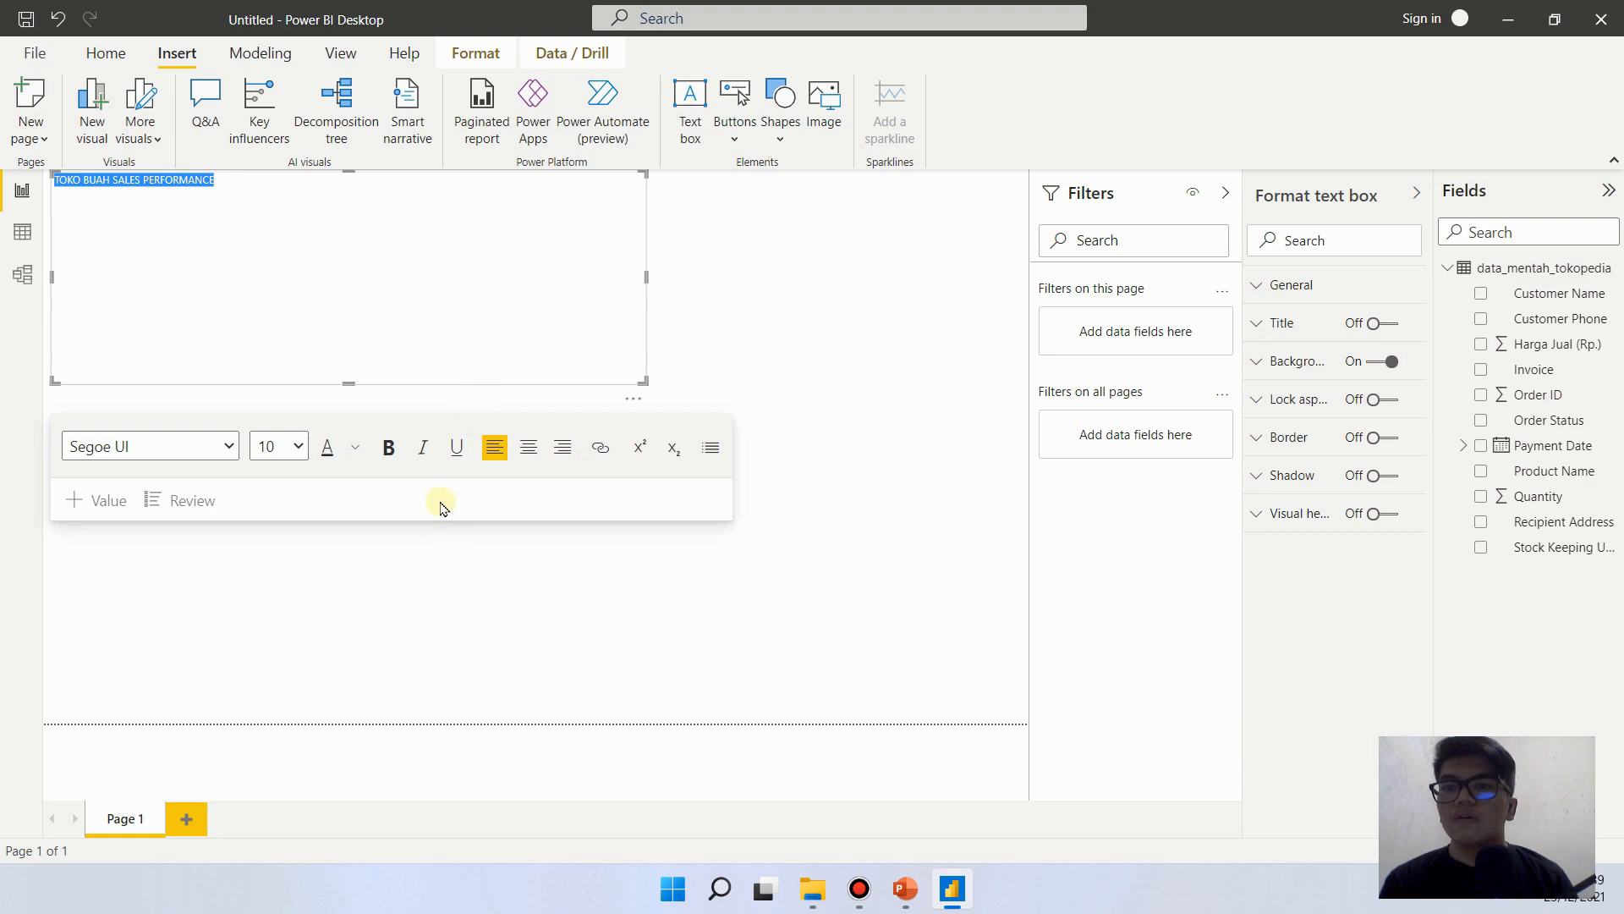
{"action": "left_click", "coordinate": [298, 446]}
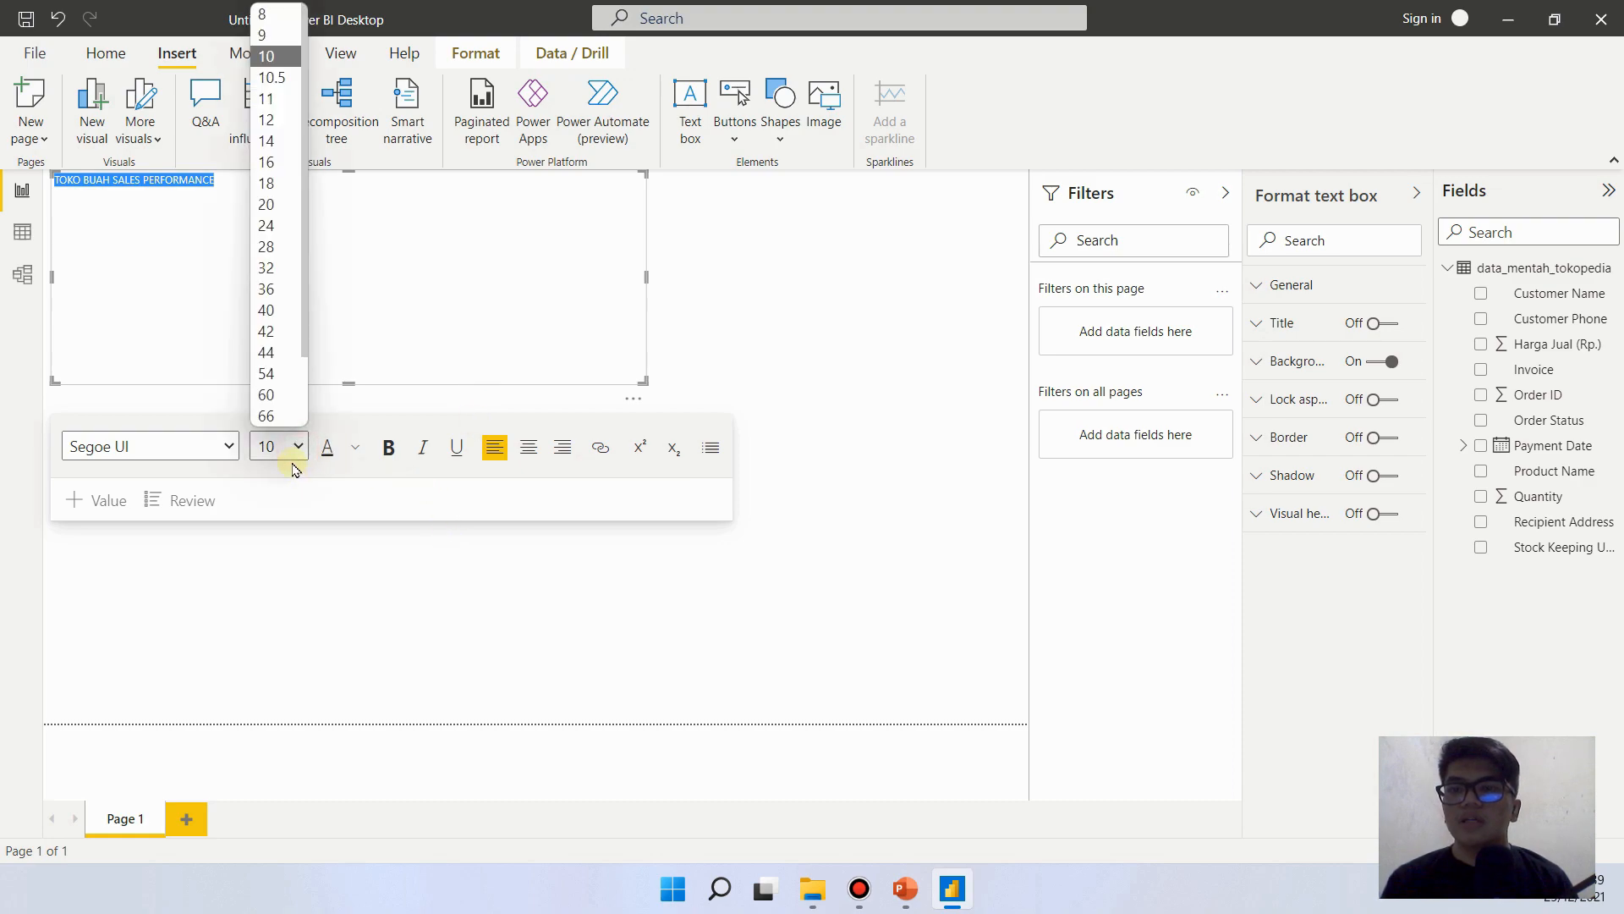
{"action": "left_click", "coordinate": [267, 181]}
{"action": "left_click", "coordinate": [298, 446]}
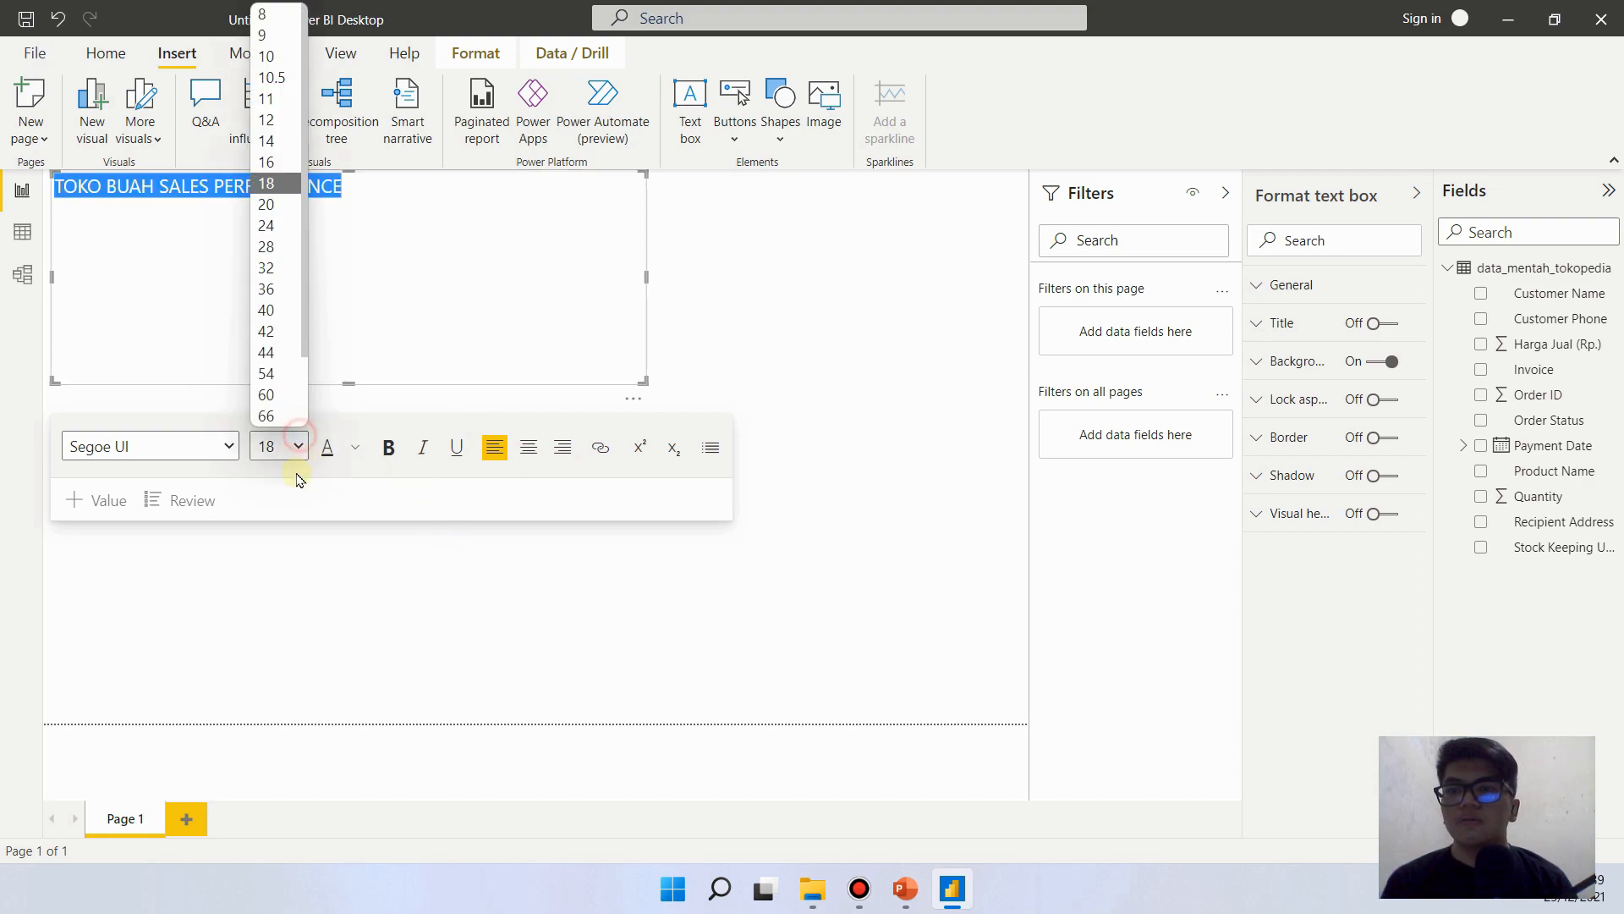
{"action": "left_click", "coordinate": [267, 290]}
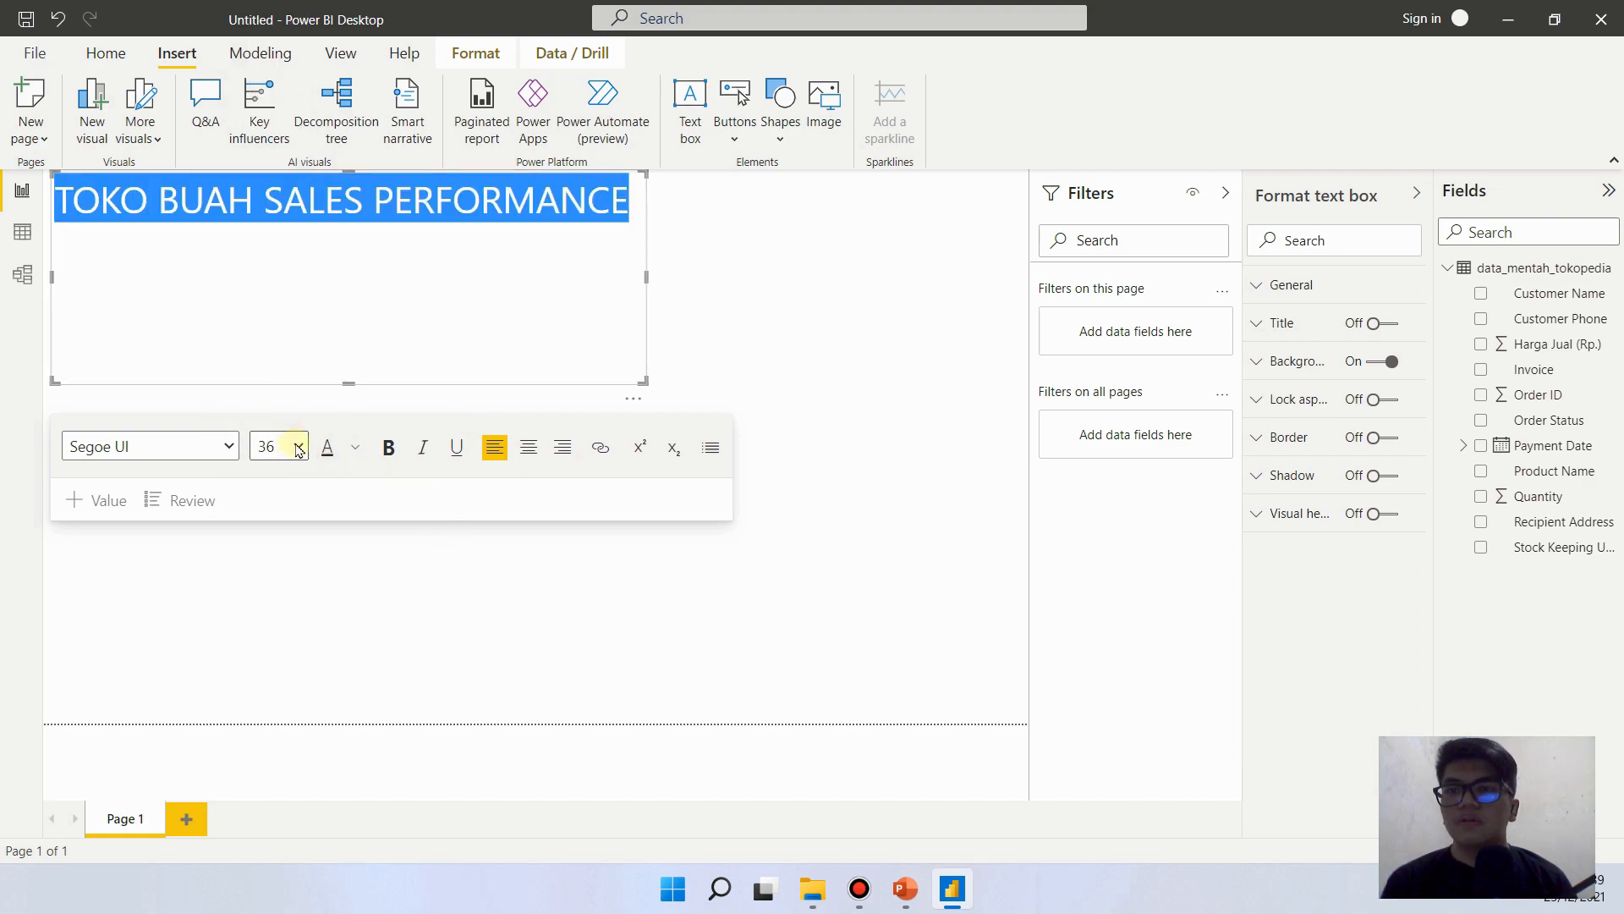
{"action": "left_click", "coordinate": [506, 412]}
{"action": "left_click", "coordinate": [453, 199]}
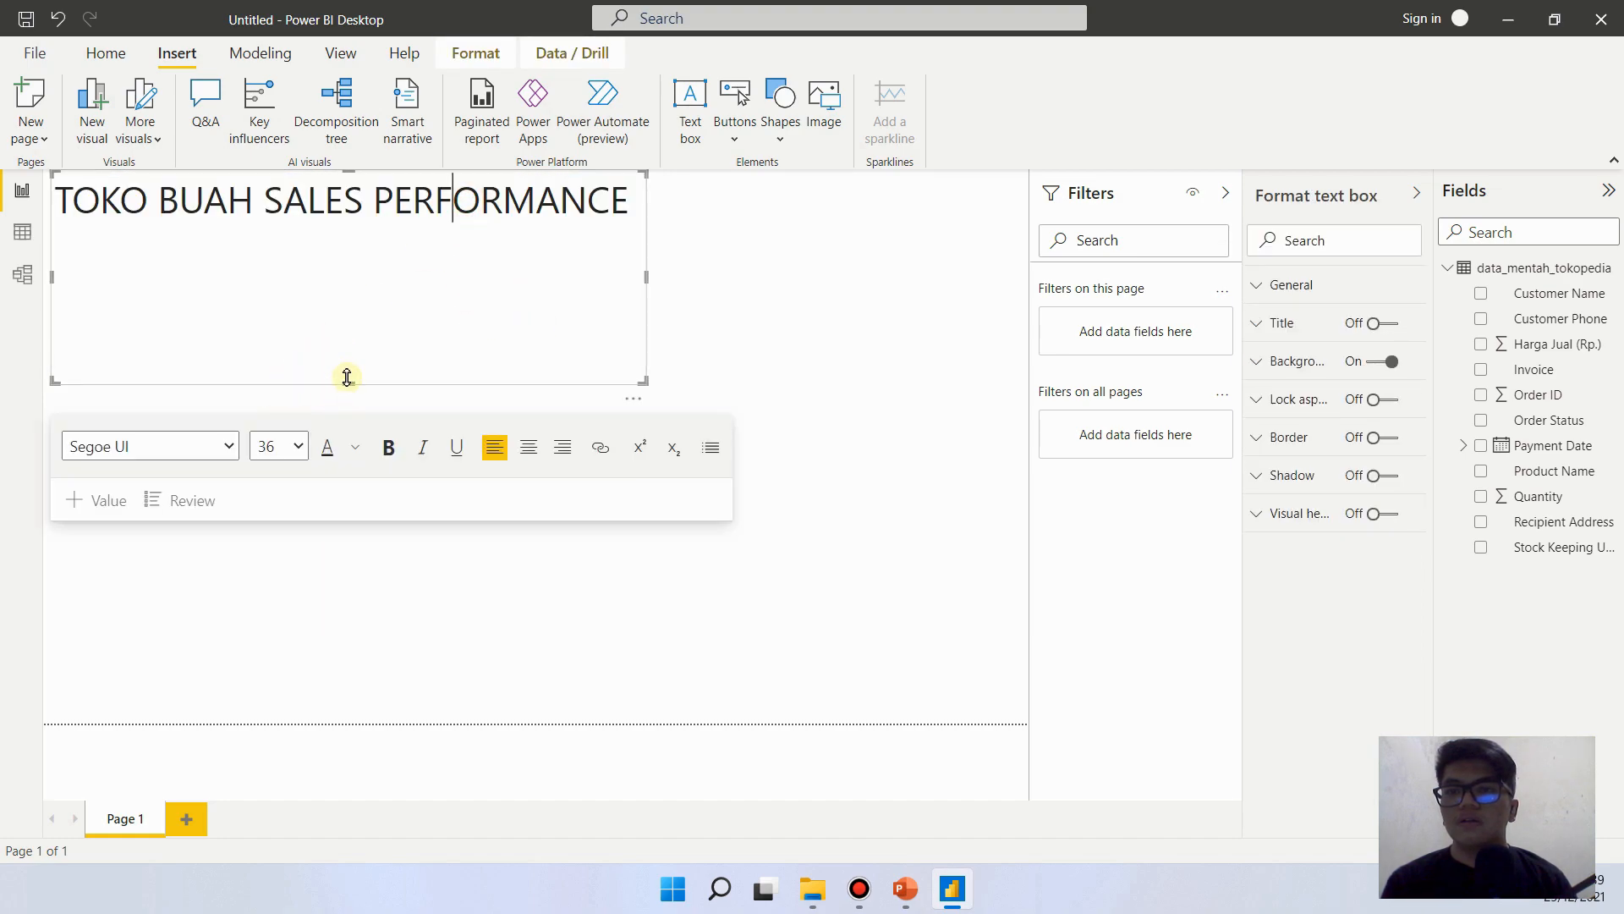
- Shorten the title text box to fit its line, widen it slightly, and move it toward the page's horizontal centre
{"action": "left_click_drag", "start_coordinate": [347, 378], "coordinate": [352, 246]}
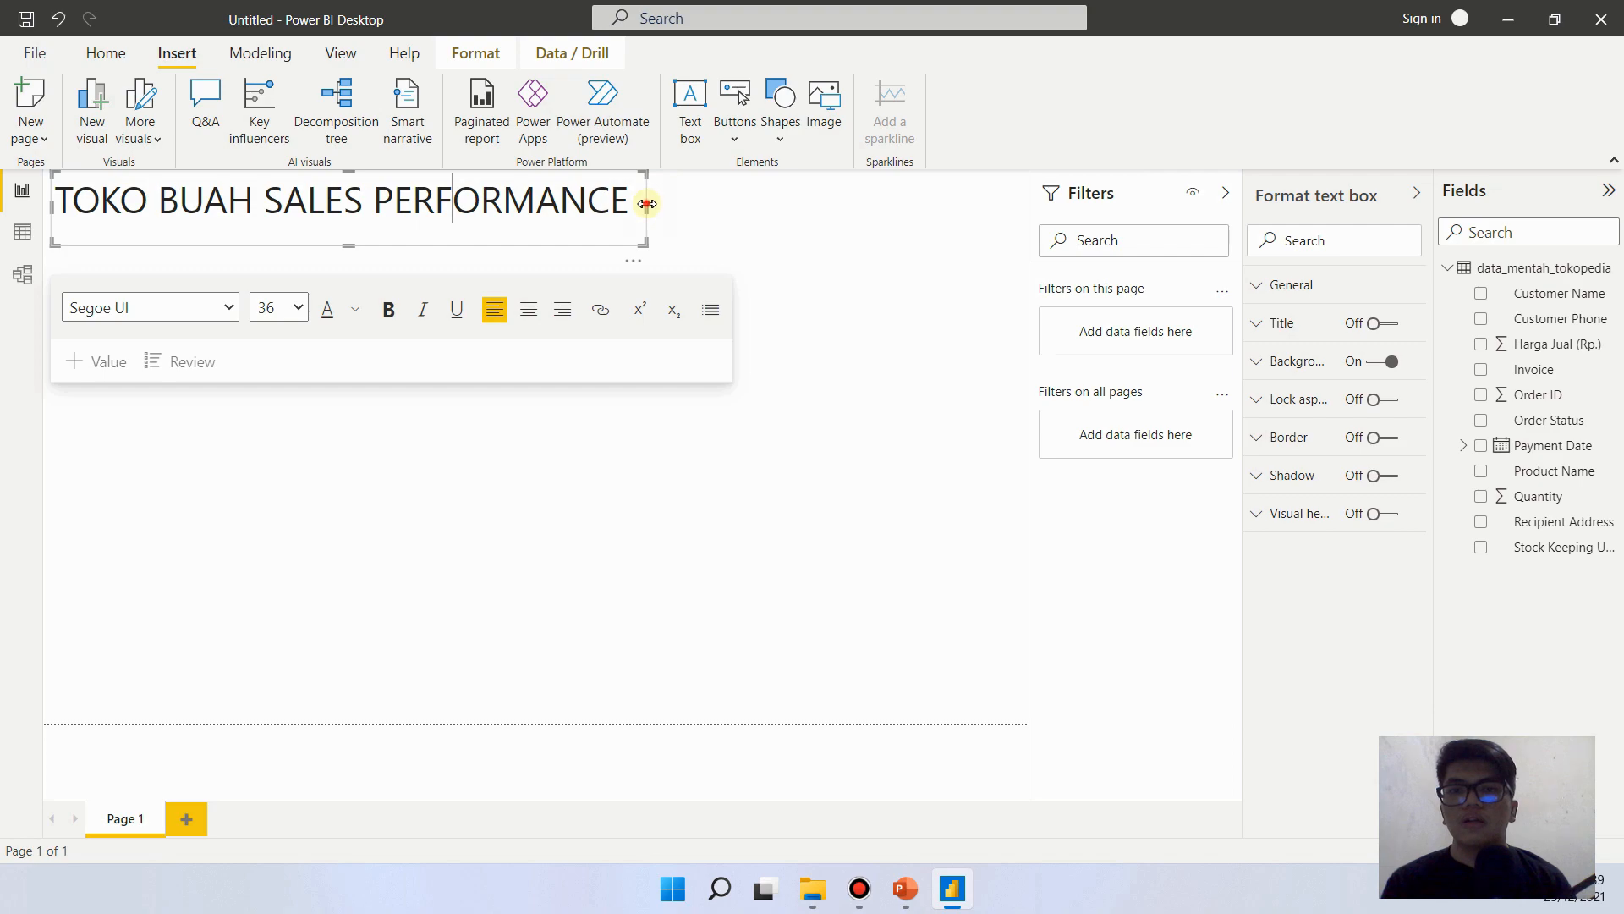
{"action": "left_click_drag", "start_coordinate": [647, 204], "coordinate": [674, 204]}
{"action": "left_click_drag", "start_coordinate": [417, 247], "coordinate": [529, 264]}
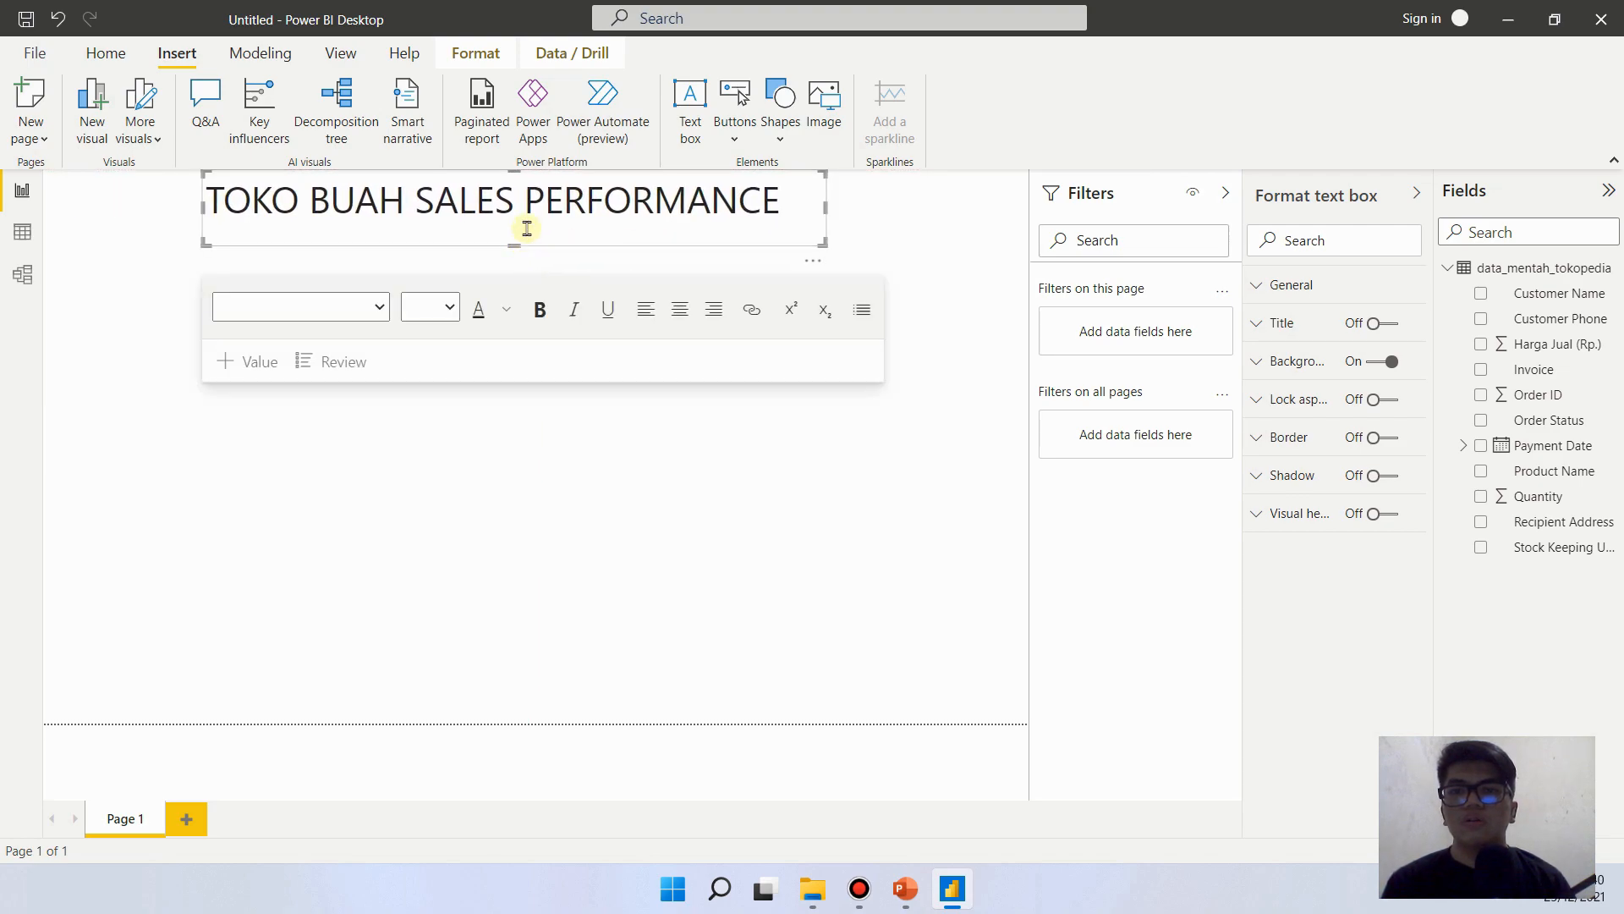
- Set the title's font size to 28 and centre its text within the box
{"action": "left_click", "coordinate": [526, 228]}
{"action": "key", "text": "ctrl+a"}
{"action": "left_click", "coordinate": [440, 307]}
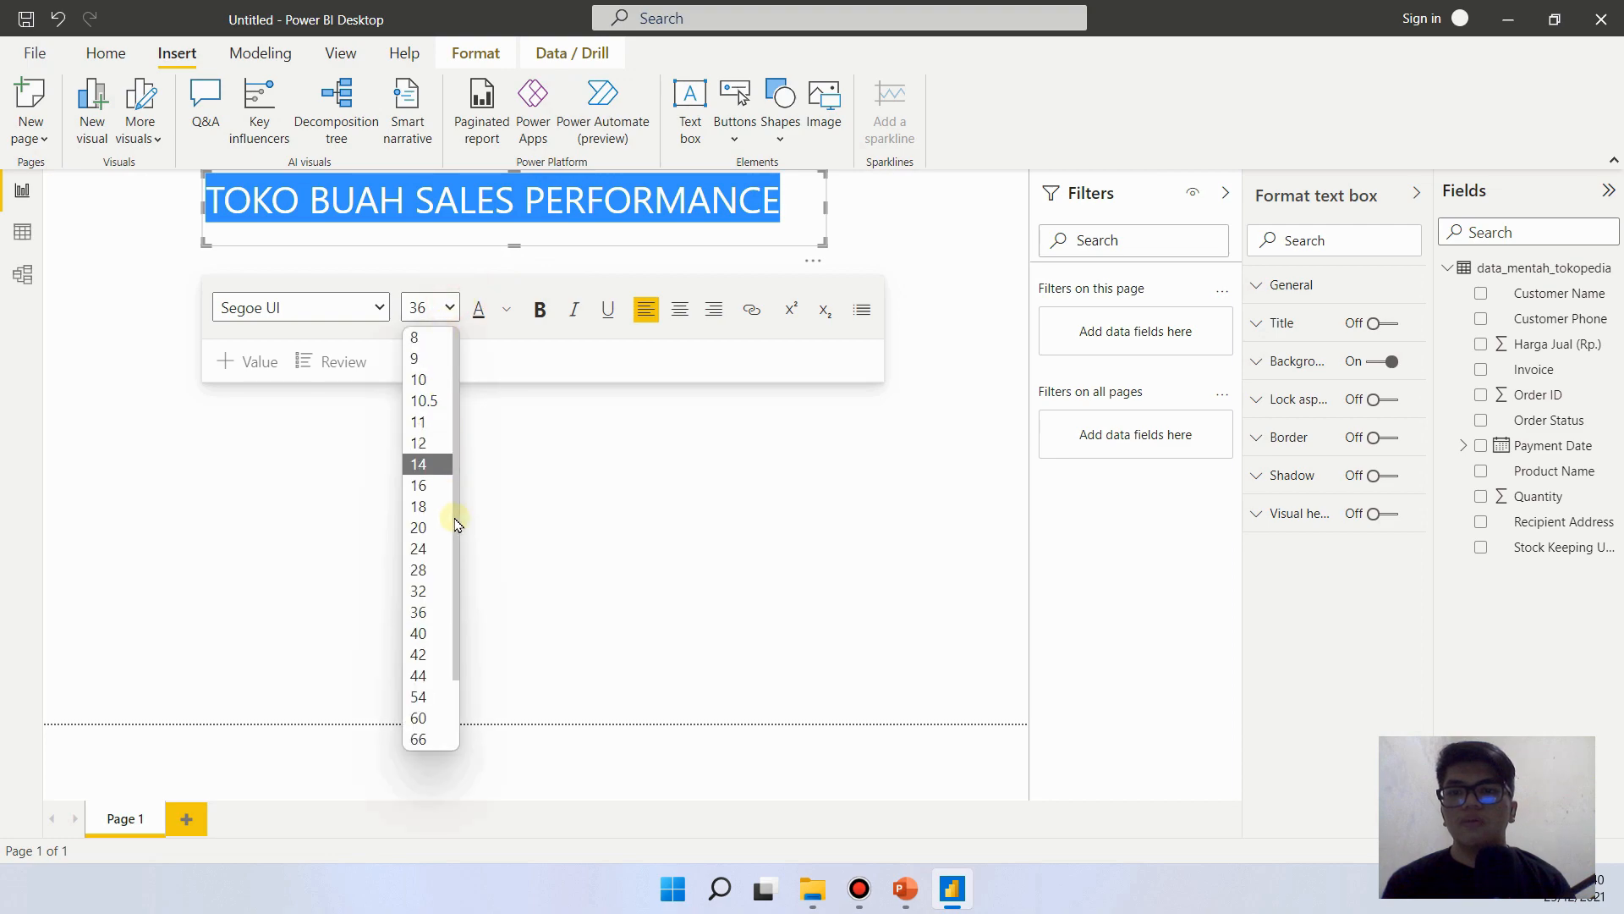
{"action": "left_click", "coordinate": [427, 567]}
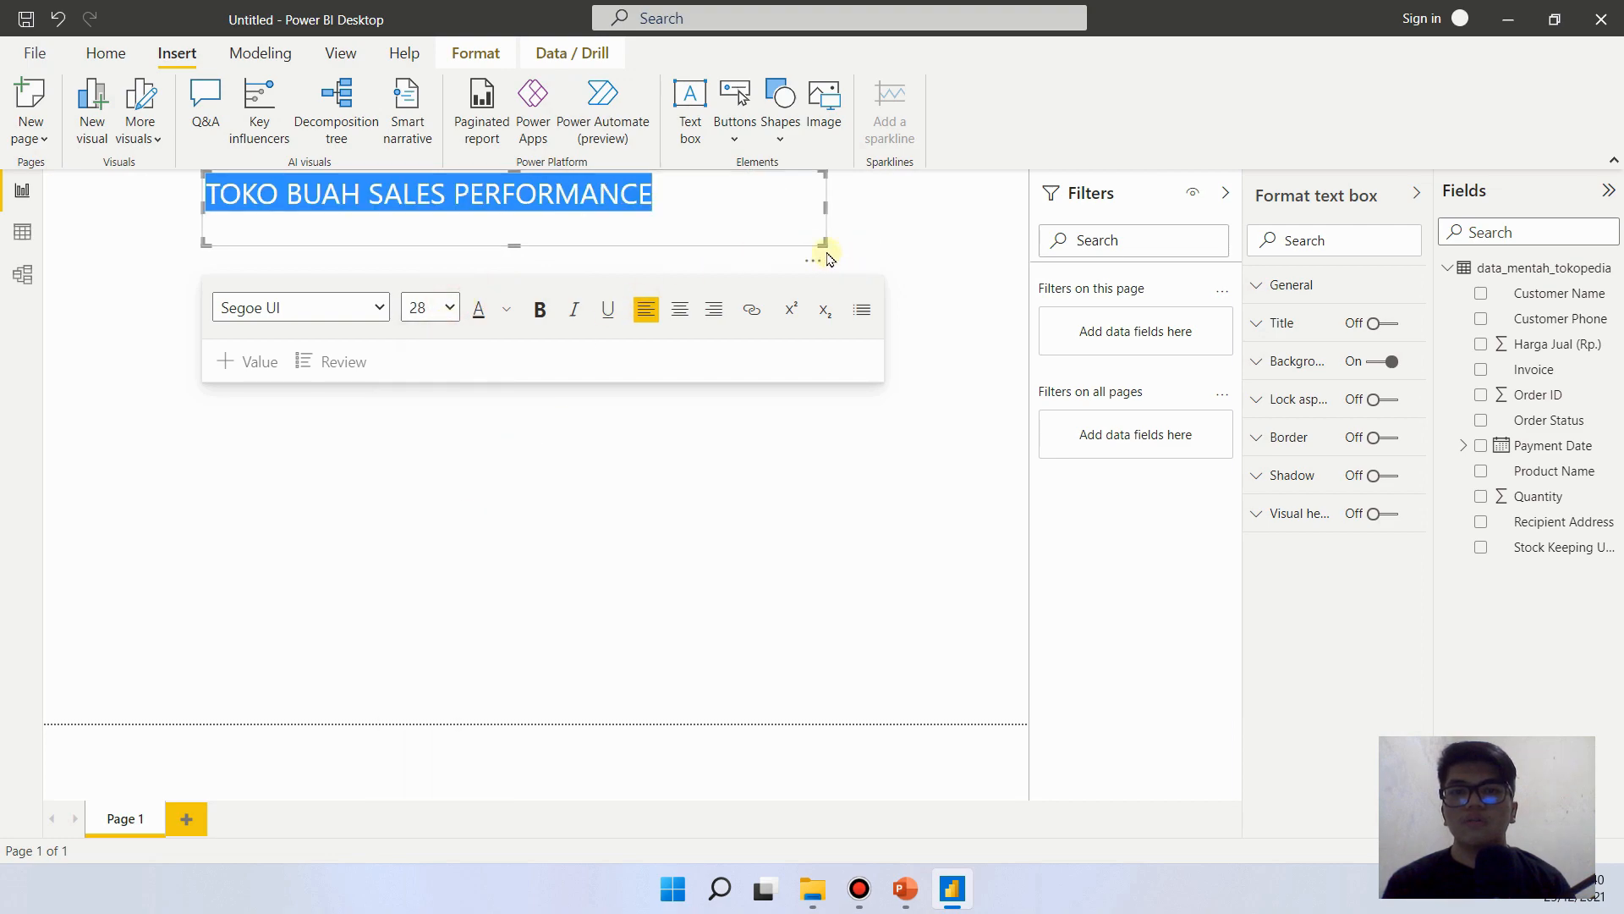
{"action": "left_click", "coordinate": [670, 318]}
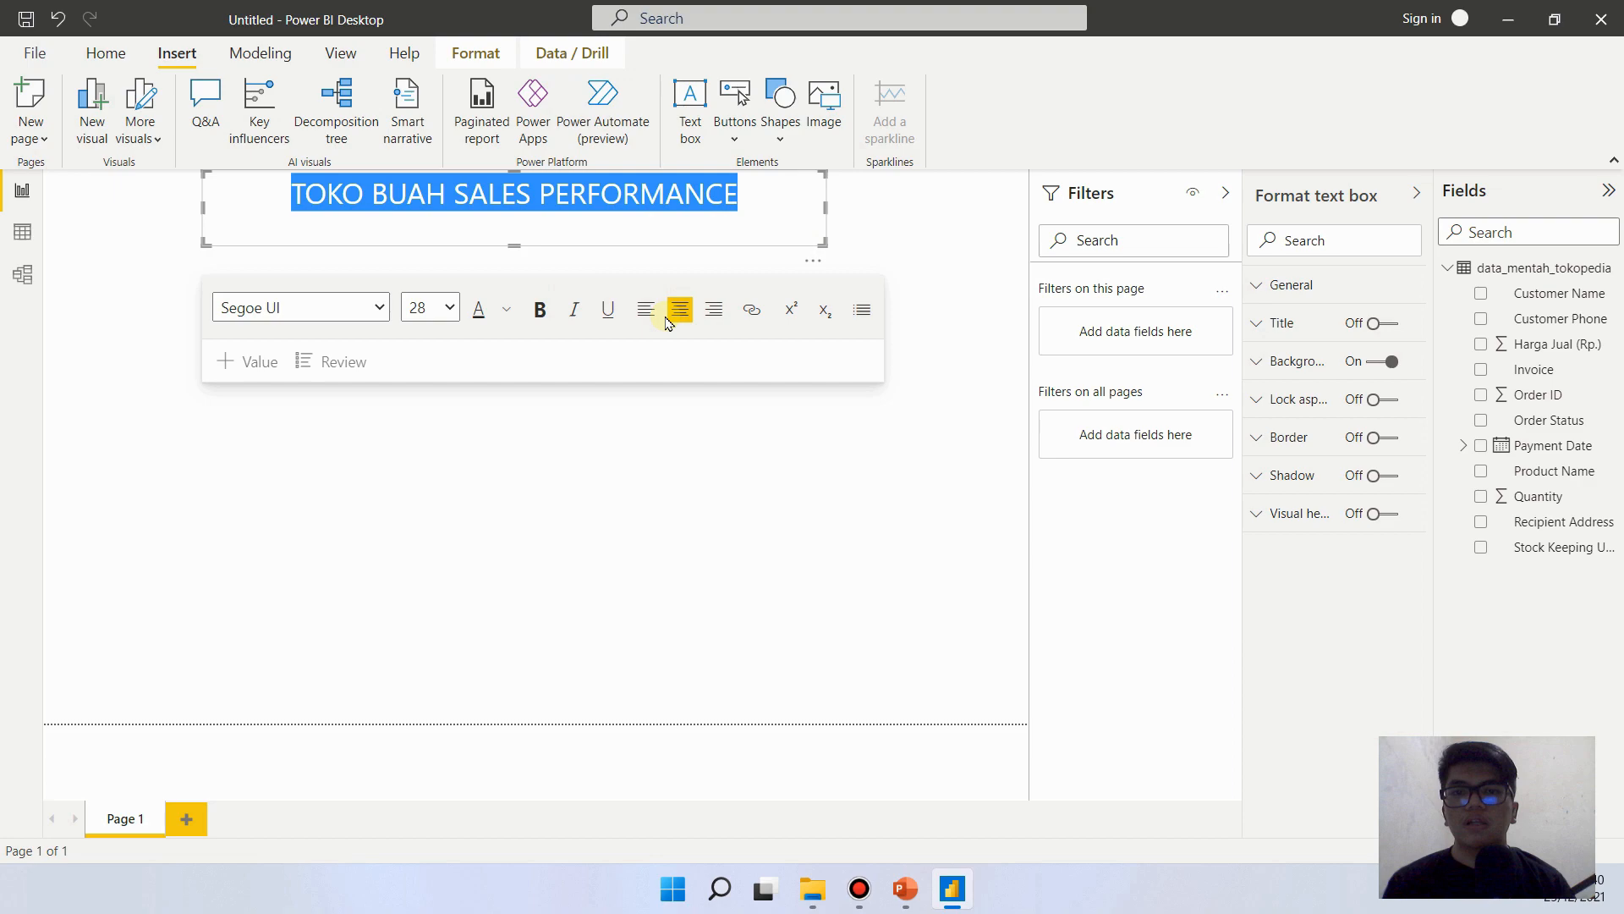
- Reduce the title box's height and move it slightly below the page's upper edge, aligned with the page's vertical centreline
{"action": "left_click_drag", "start_coordinate": [513, 246], "coordinate": [514, 225]}
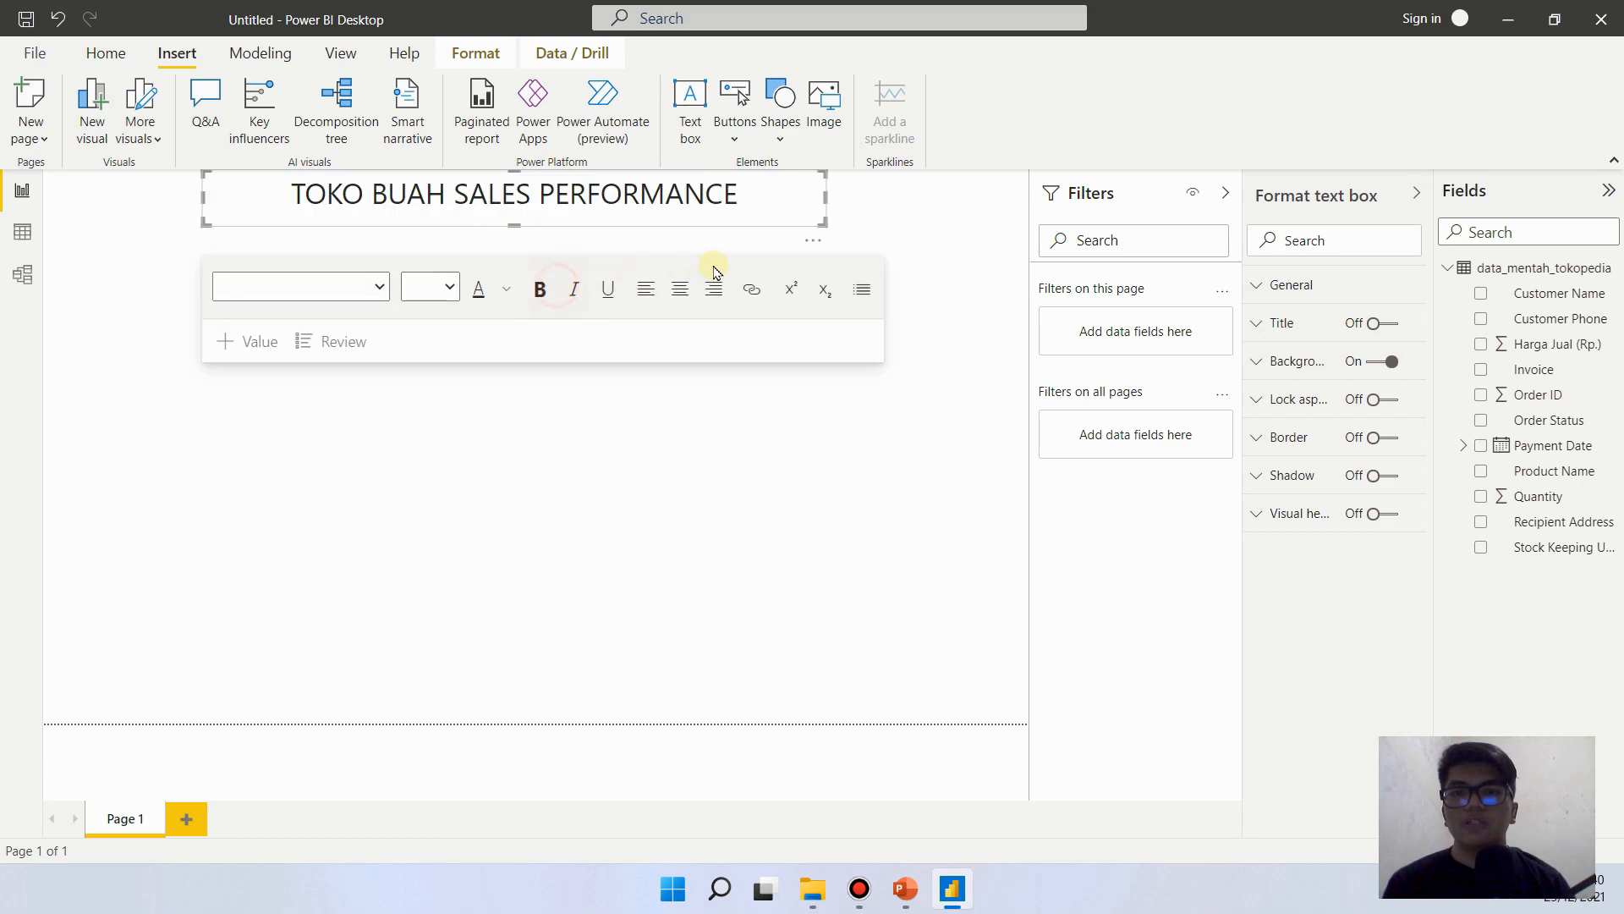
{"action": "left_click", "coordinate": [924, 287]}
{"action": "left_click", "coordinate": [782, 220]}
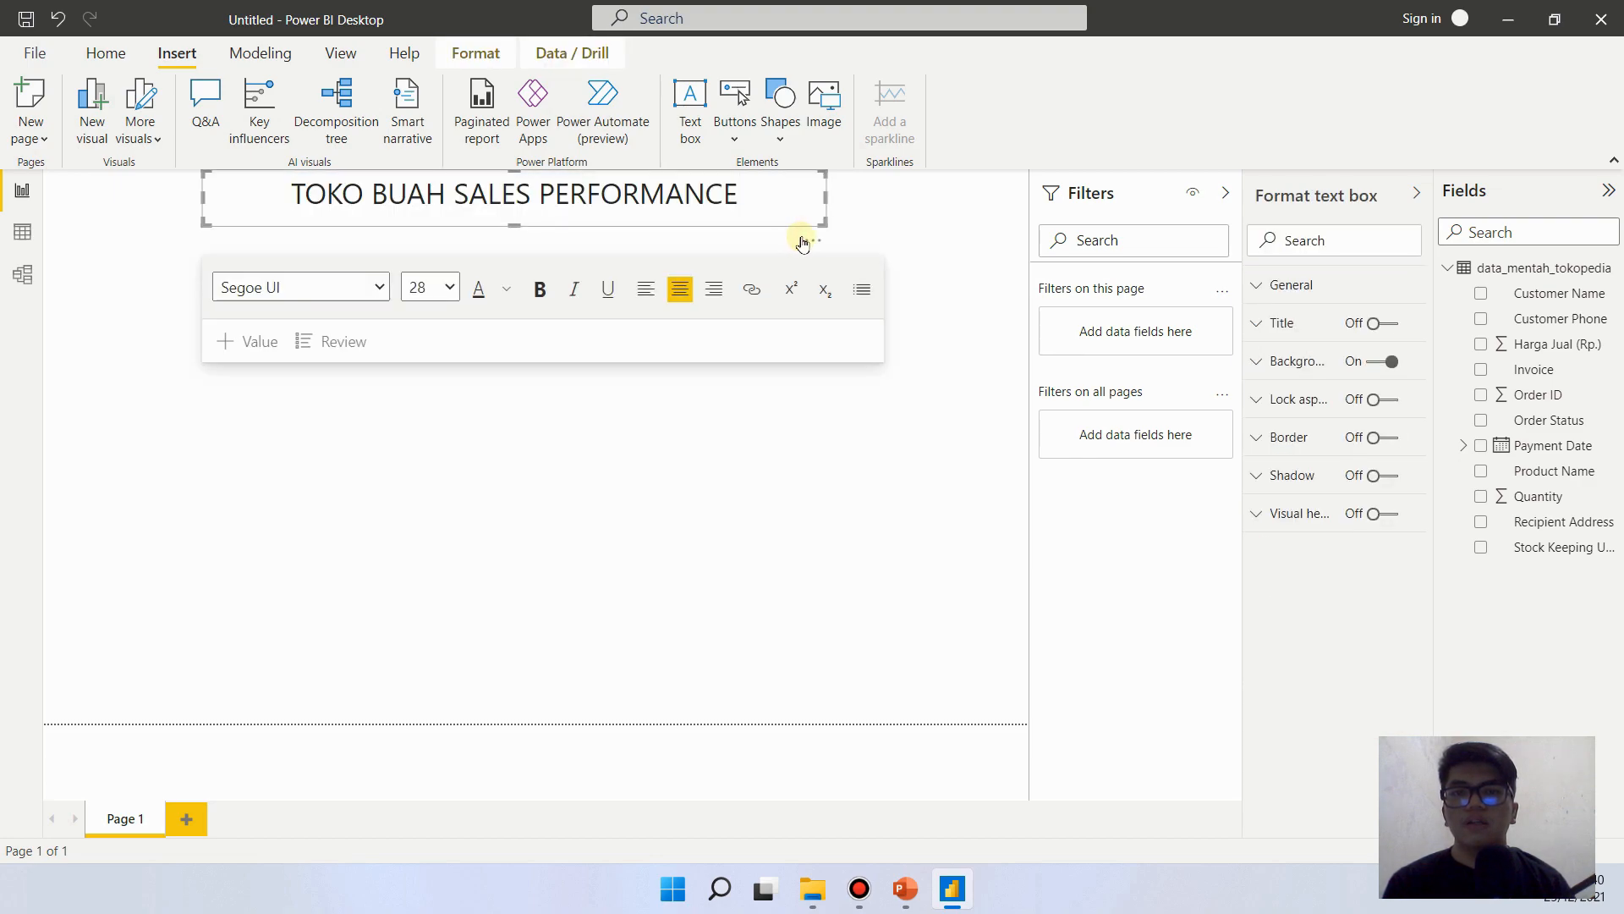
{"action": "left_click_drag", "start_coordinate": [803, 239], "coordinate": [826, 254]}
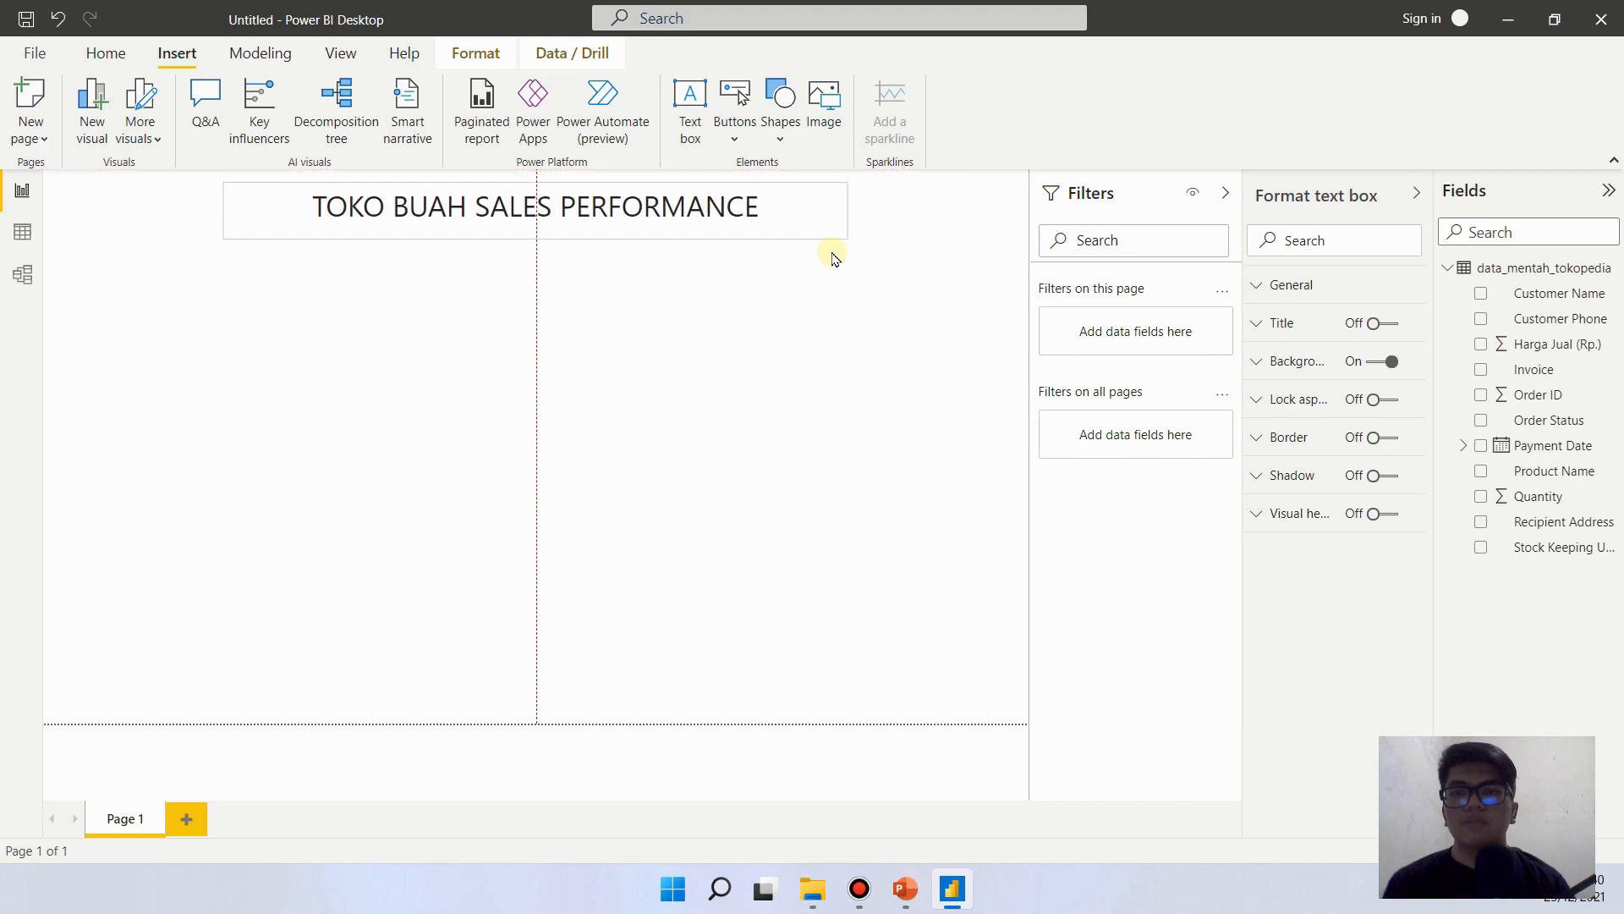
{"action": "left_click", "coordinate": [629, 219]}
{"action": "left_click", "coordinate": [554, 497]}
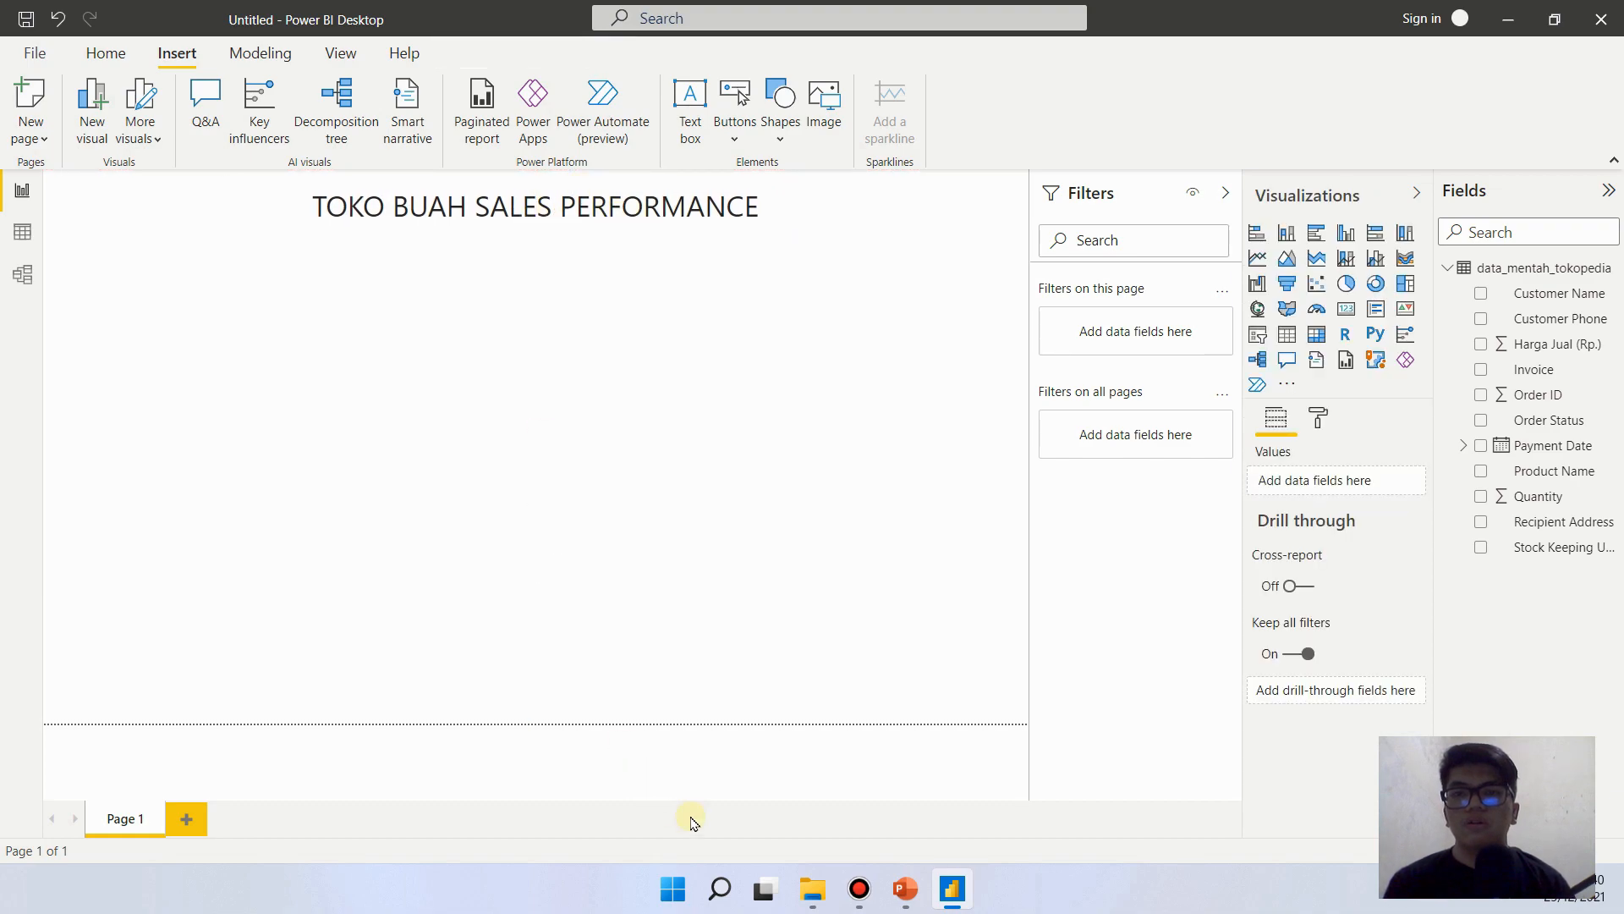
- Switch to PowerPoint, examine the line chart's placement on the Report Reference slide, and return to Power BI Desktop
{"action": "left_click", "coordinate": [962, 900]}
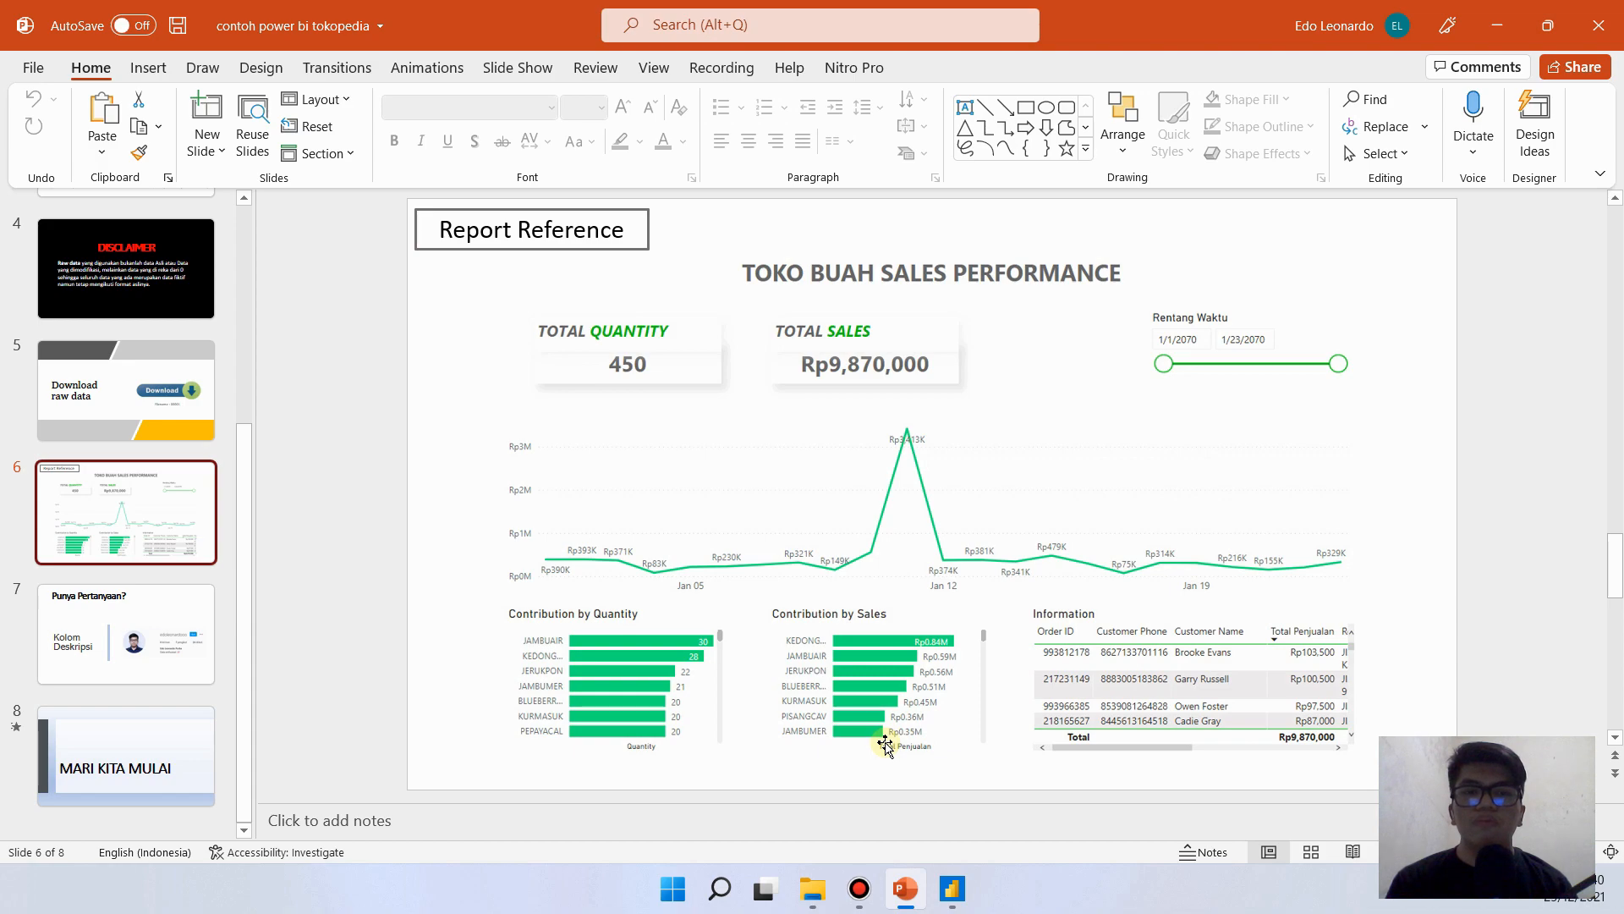
{"action": "left_click", "coordinate": [590, 465]}
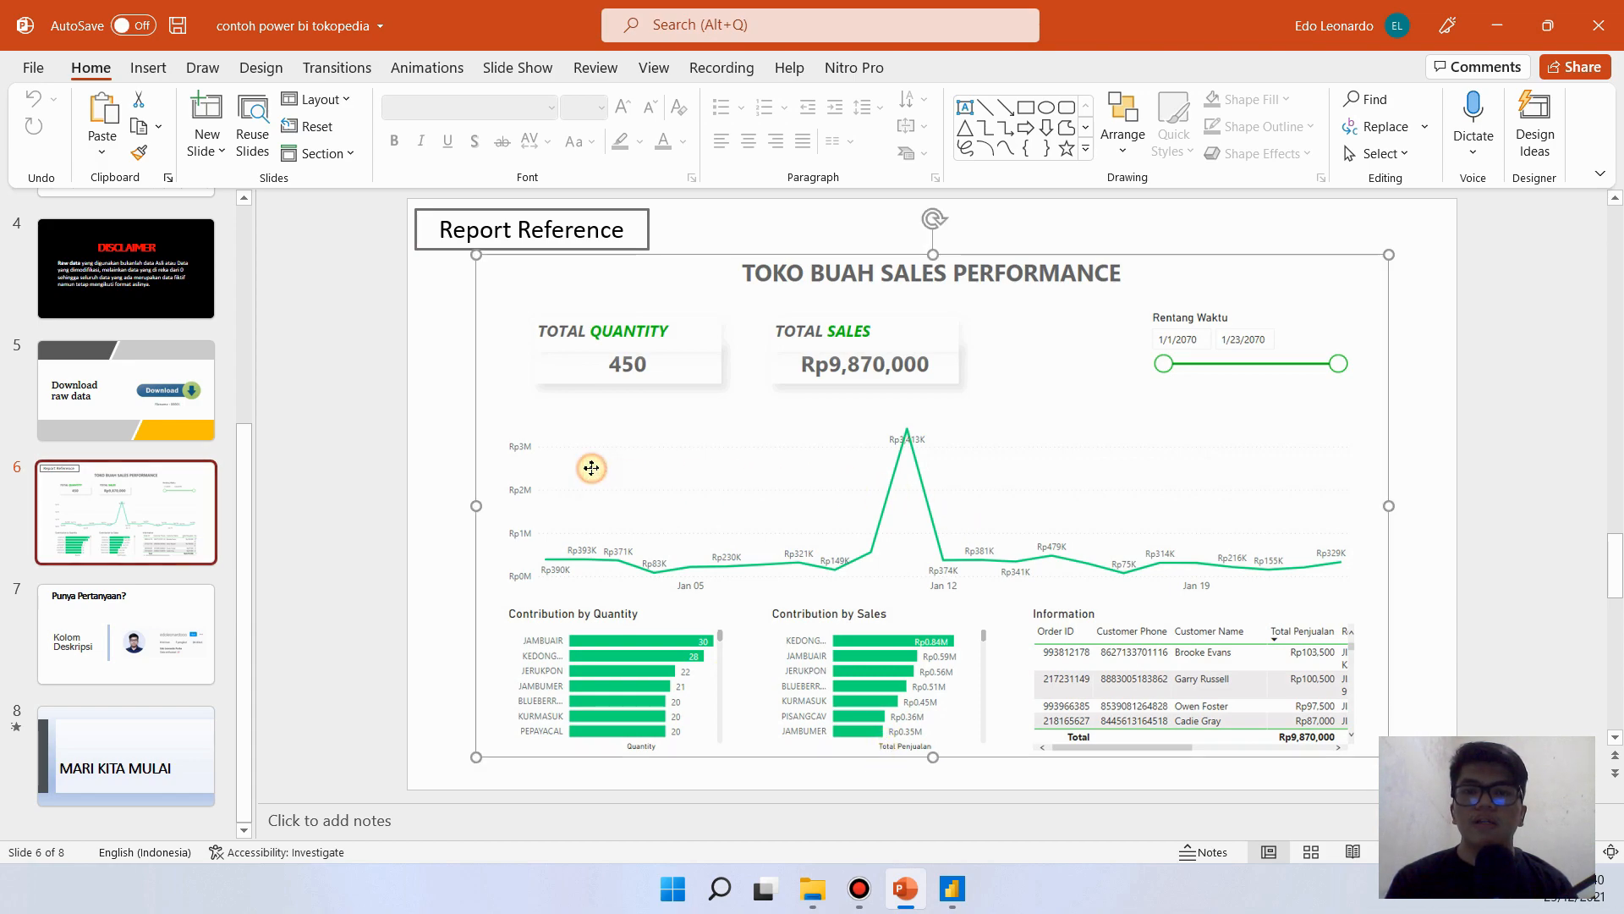
{"action": "left_click", "coordinate": [1436, 491]}
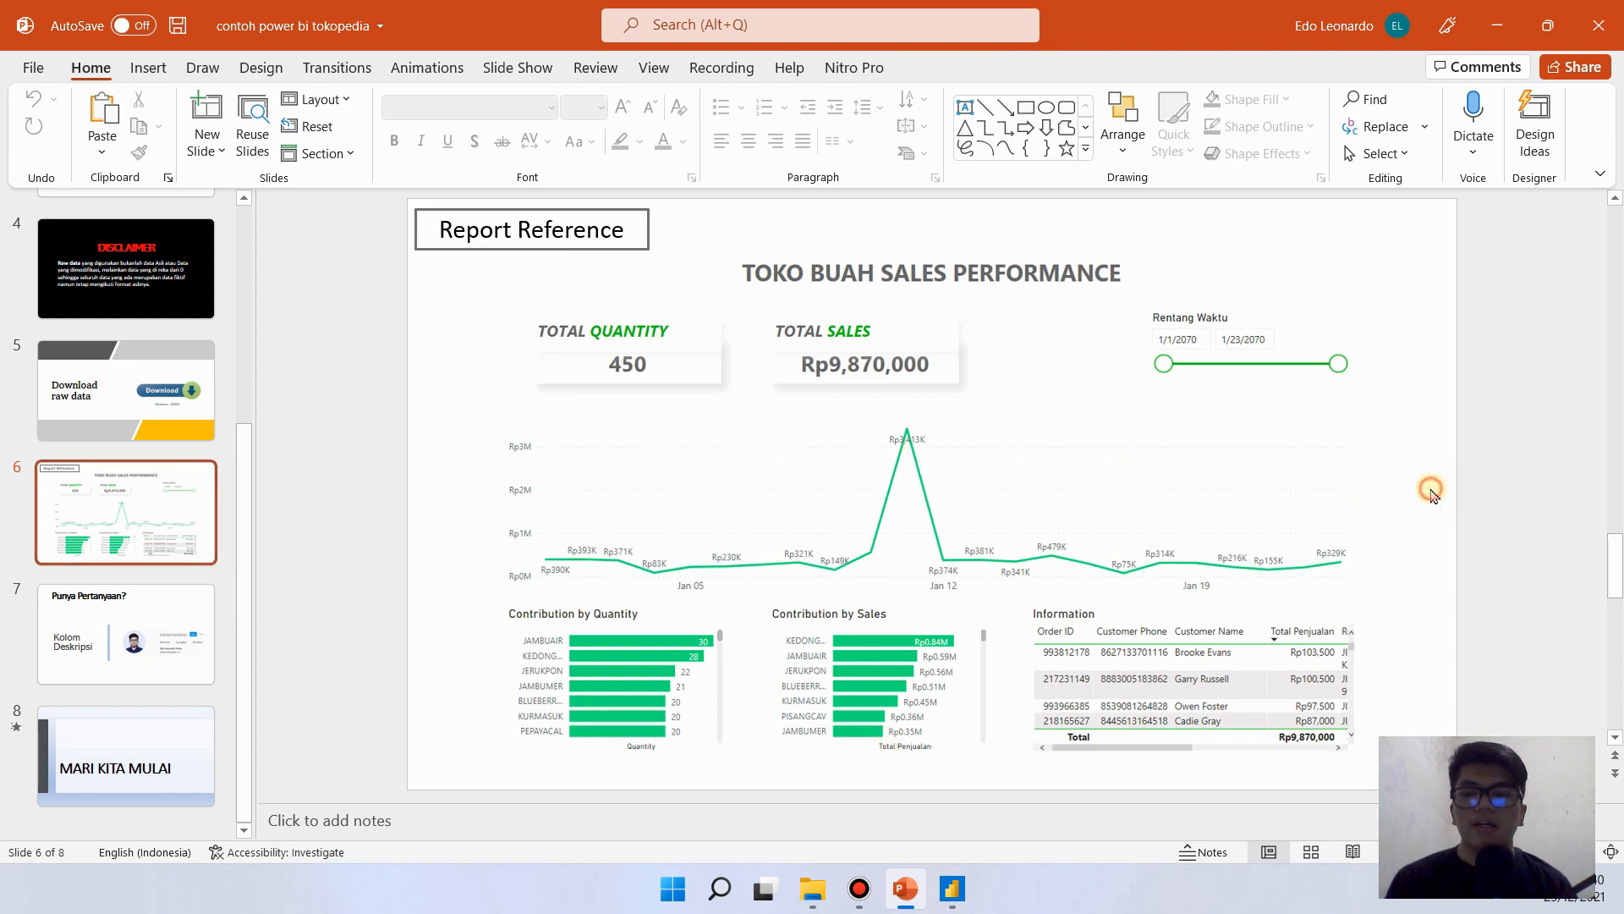
{"action": "mouse_move", "coordinate": [500, 413]}
{"action": "left_mouse_down"}
{"action": "mouse_move", "coordinate": [816, 511]}
{"action": "mouse_move", "coordinate": [1392, 569]}
{"action": "mouse_move", "coordinate": [1395, 603]}
{"action": "left_mouse_up"}
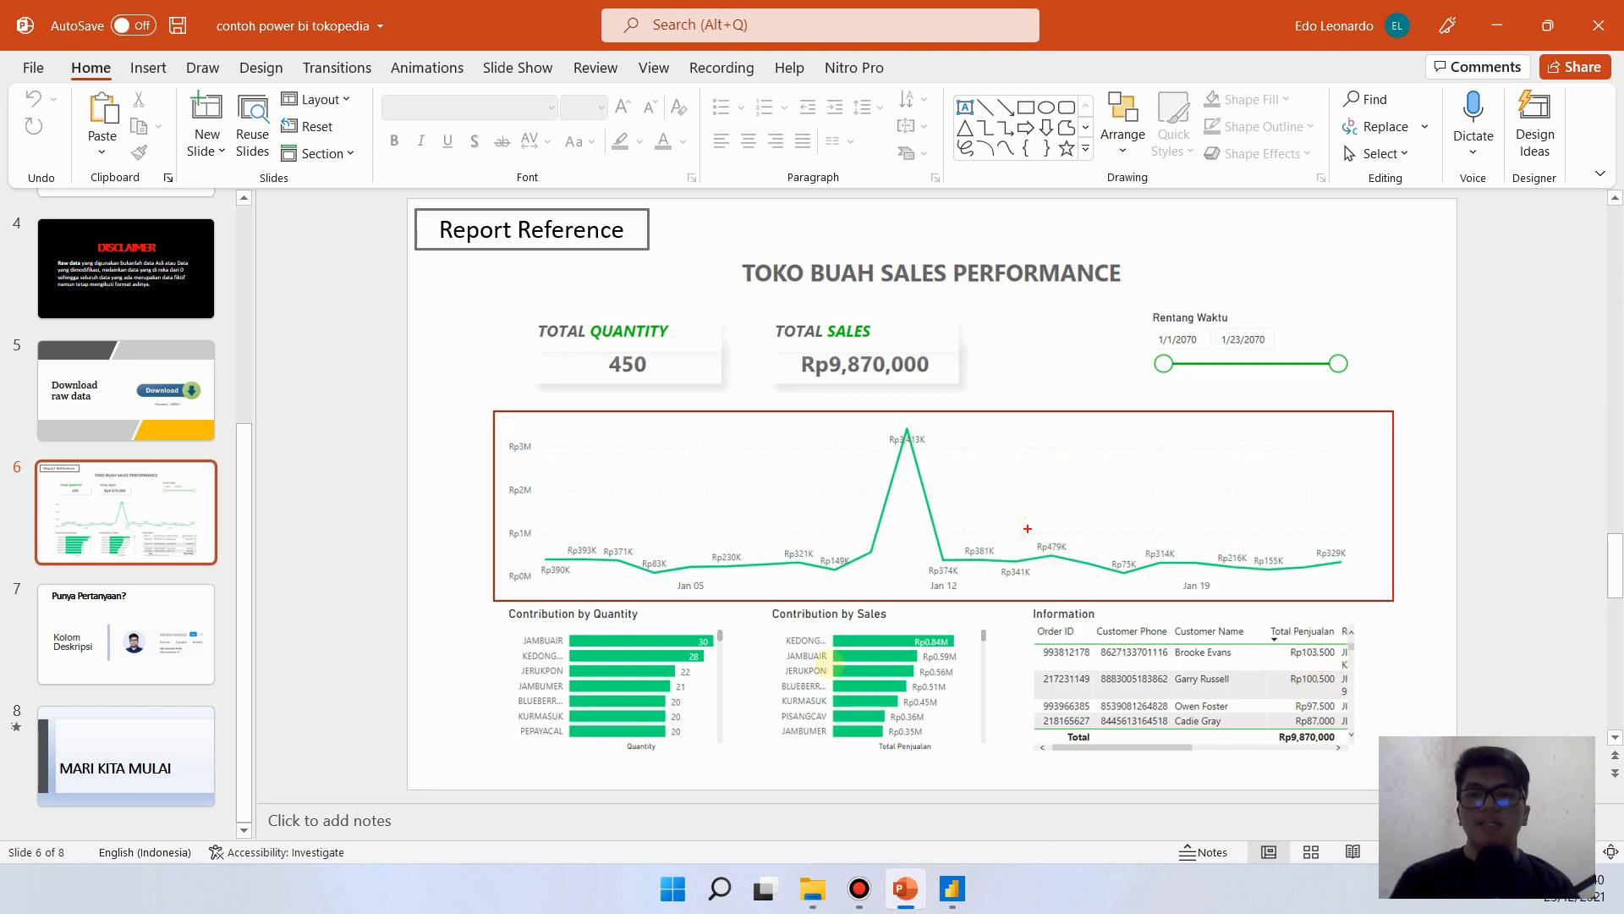
{"action": "left_click", "coordinate": [952, 889]}
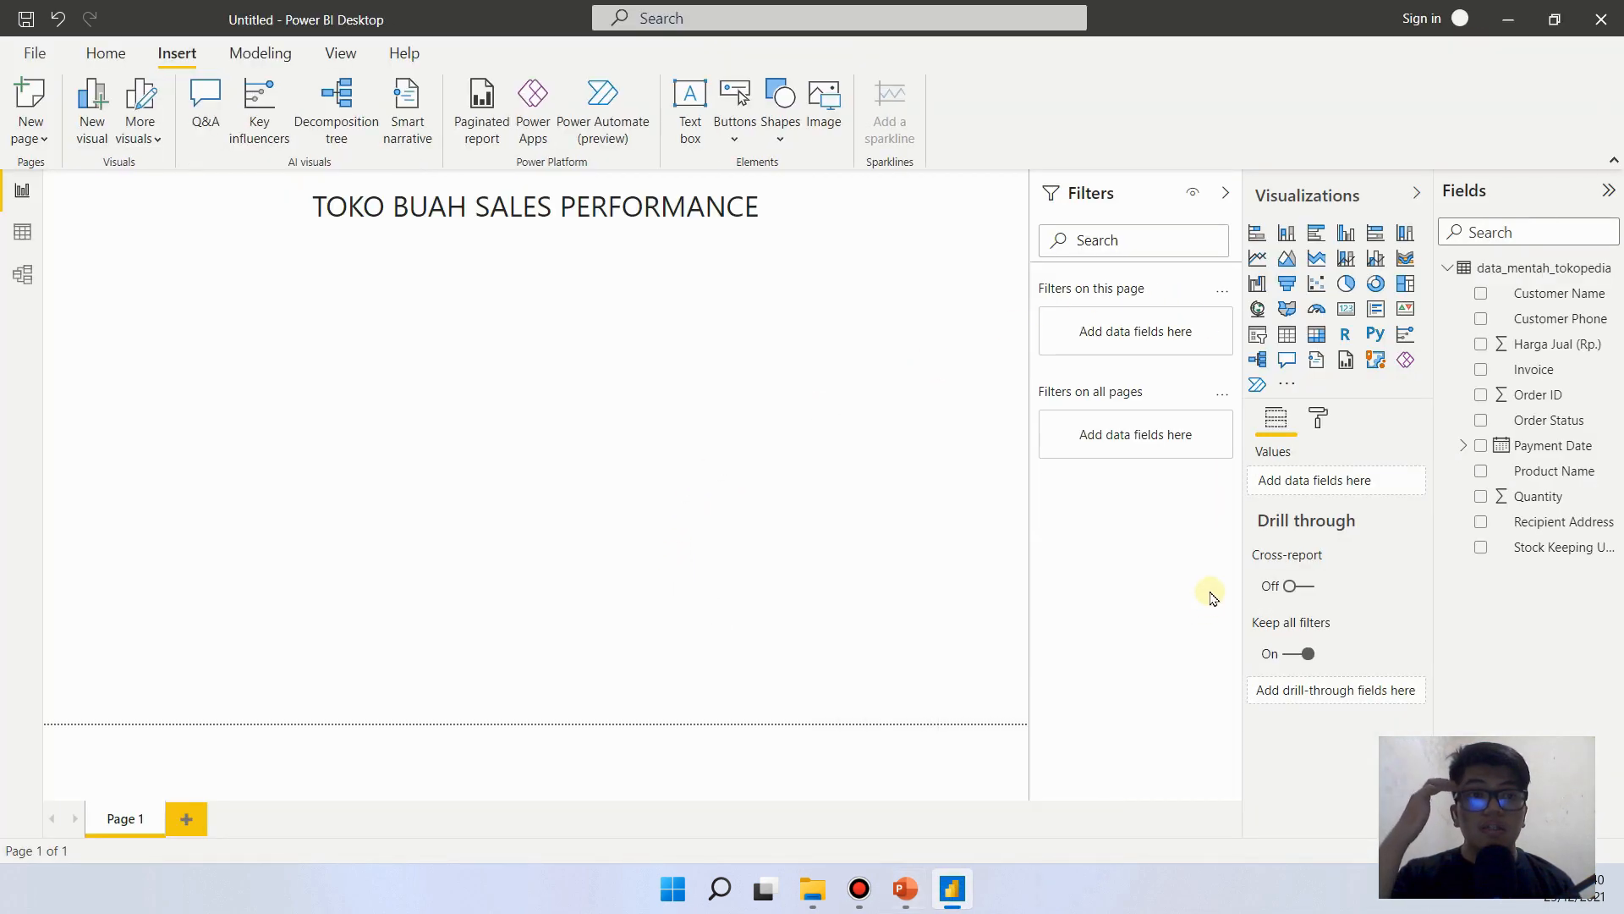
- Insert a line chart, stretch it across most of the page width, and place it below the report title
{"action": "left_click", "coordinate": [1258, 259]}
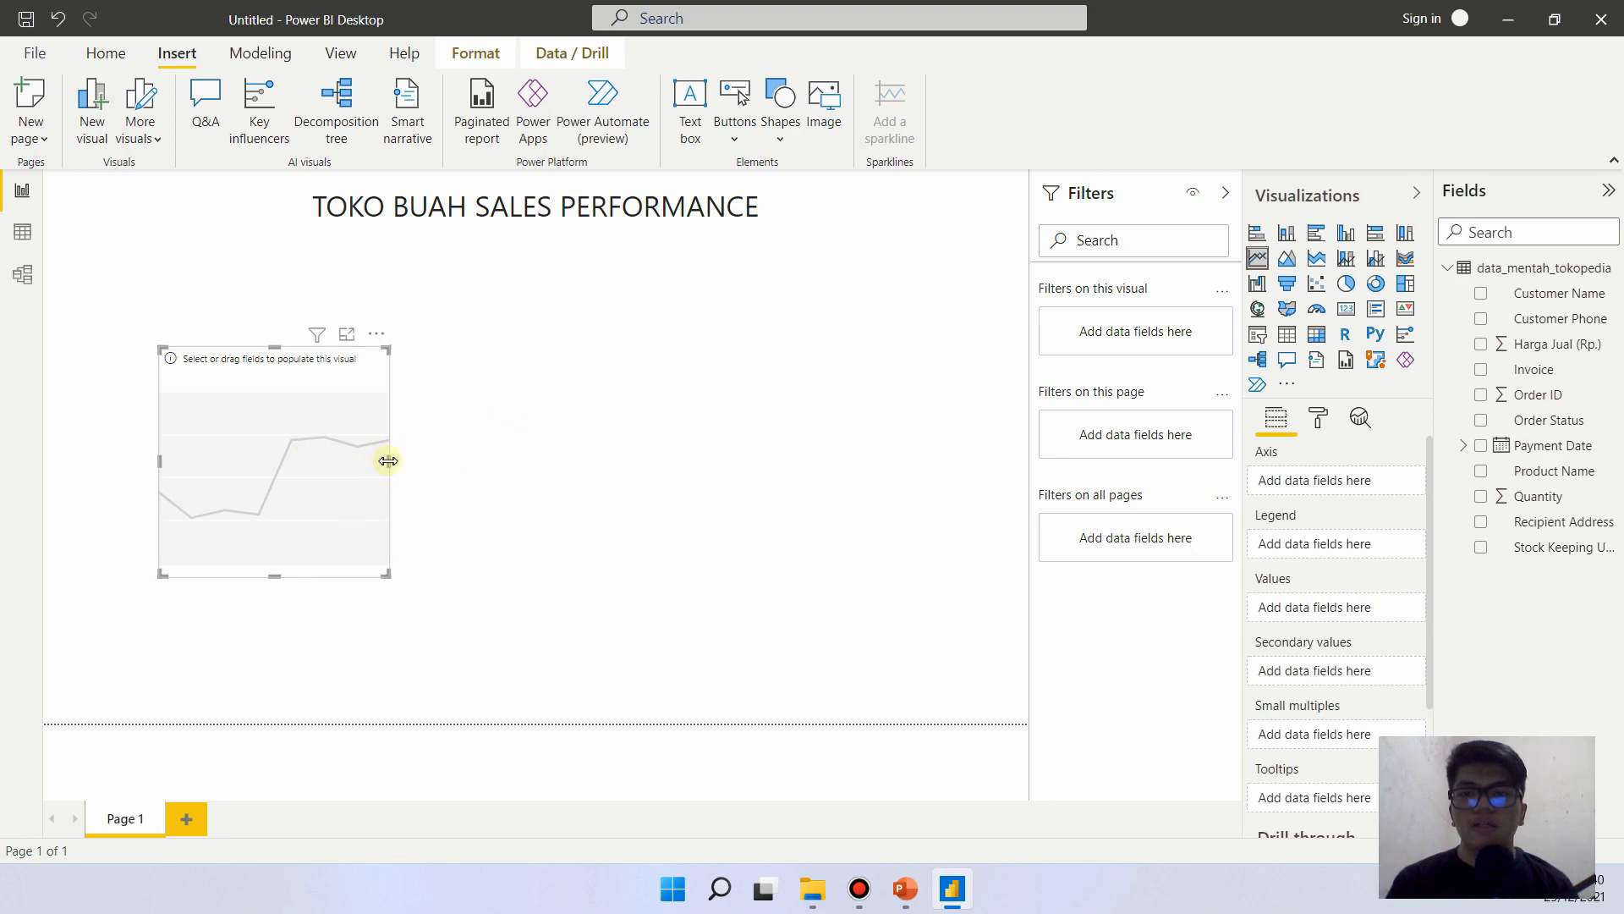
{"action": "left_click_drag", "start_coordinate": [387, 461], "coordinate": [907, 464]}
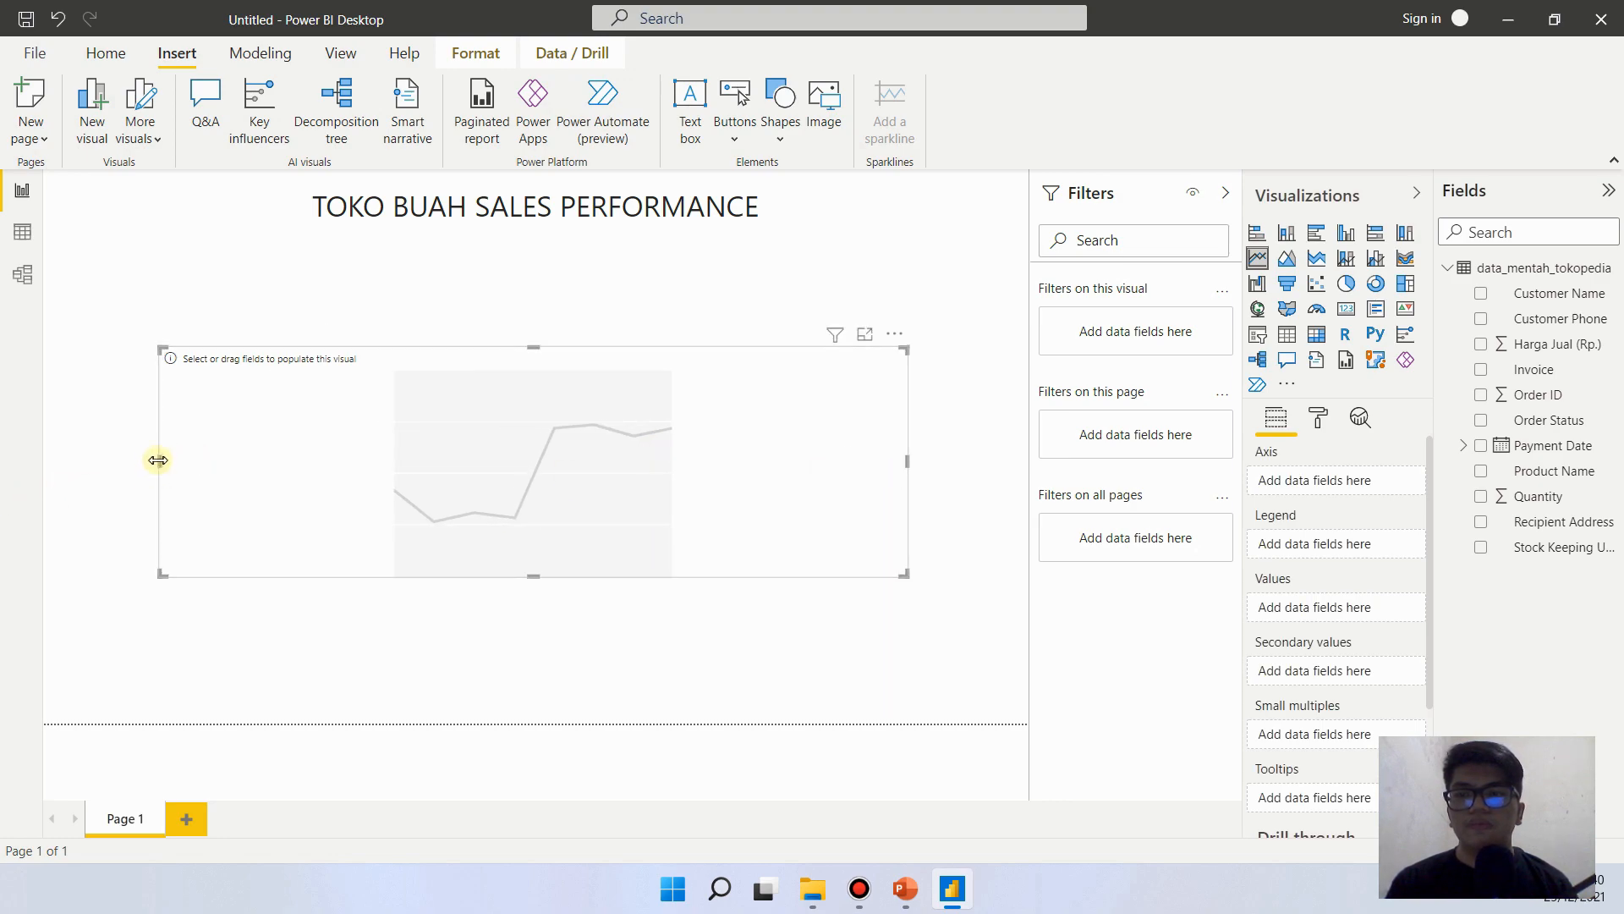
{"action": "left_click_drag", "start_coordinate": [159, 460], "coordinate": [102, 459]}
{"action": "left_click_drag", "start_coordinate": [482, 449], "coordinate": [493, 396]}
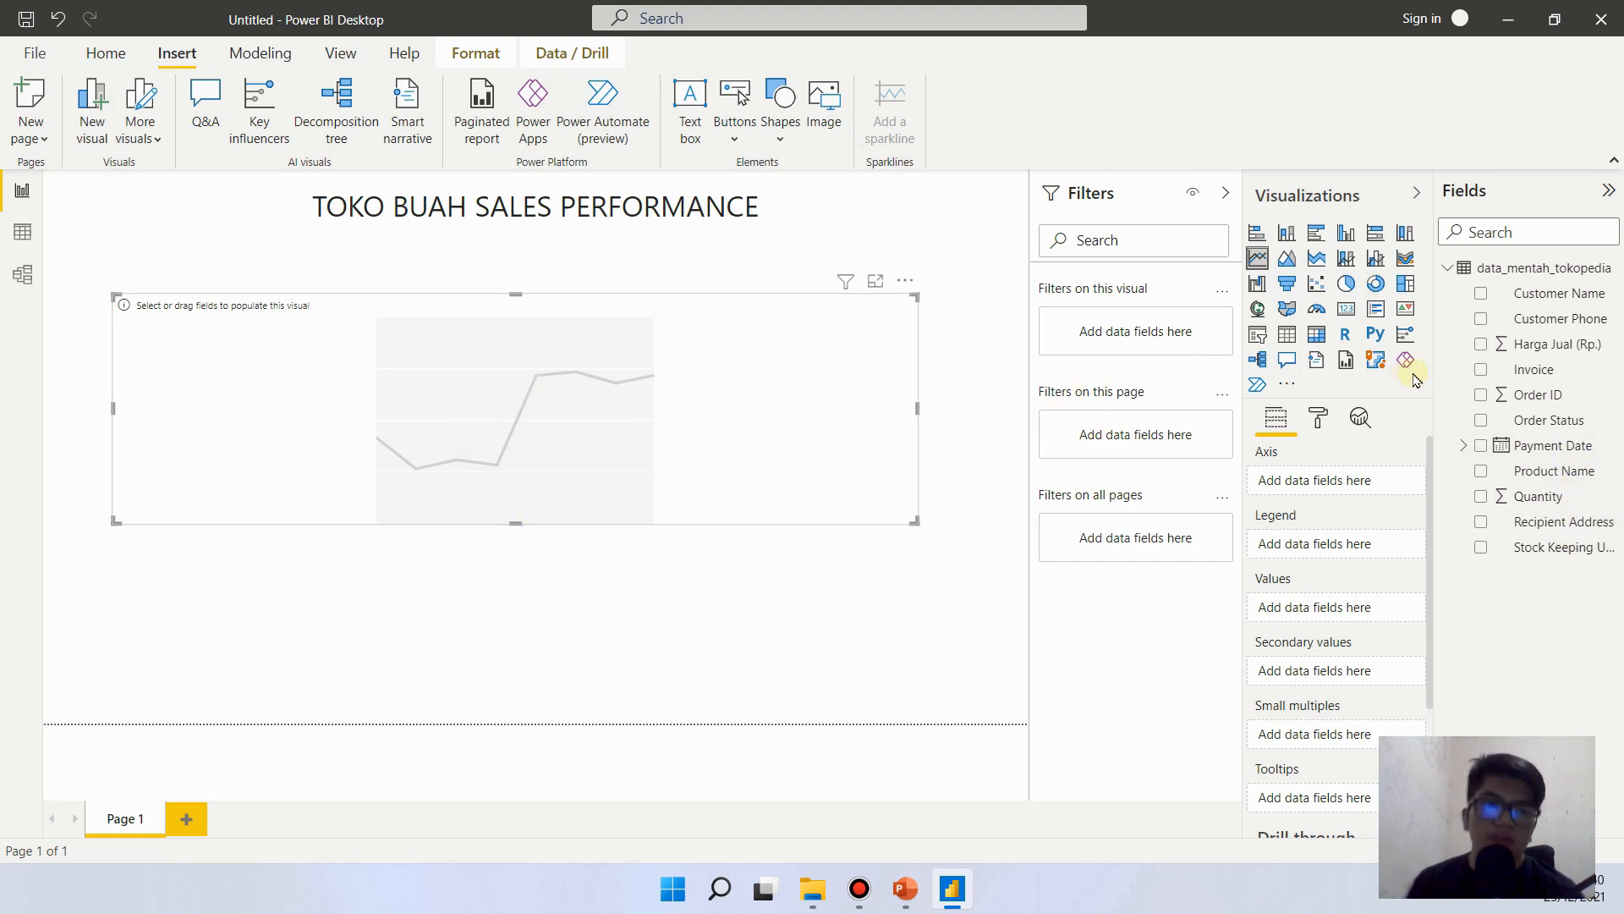
{"action": "left_click", "coordinate": [644, 385]}
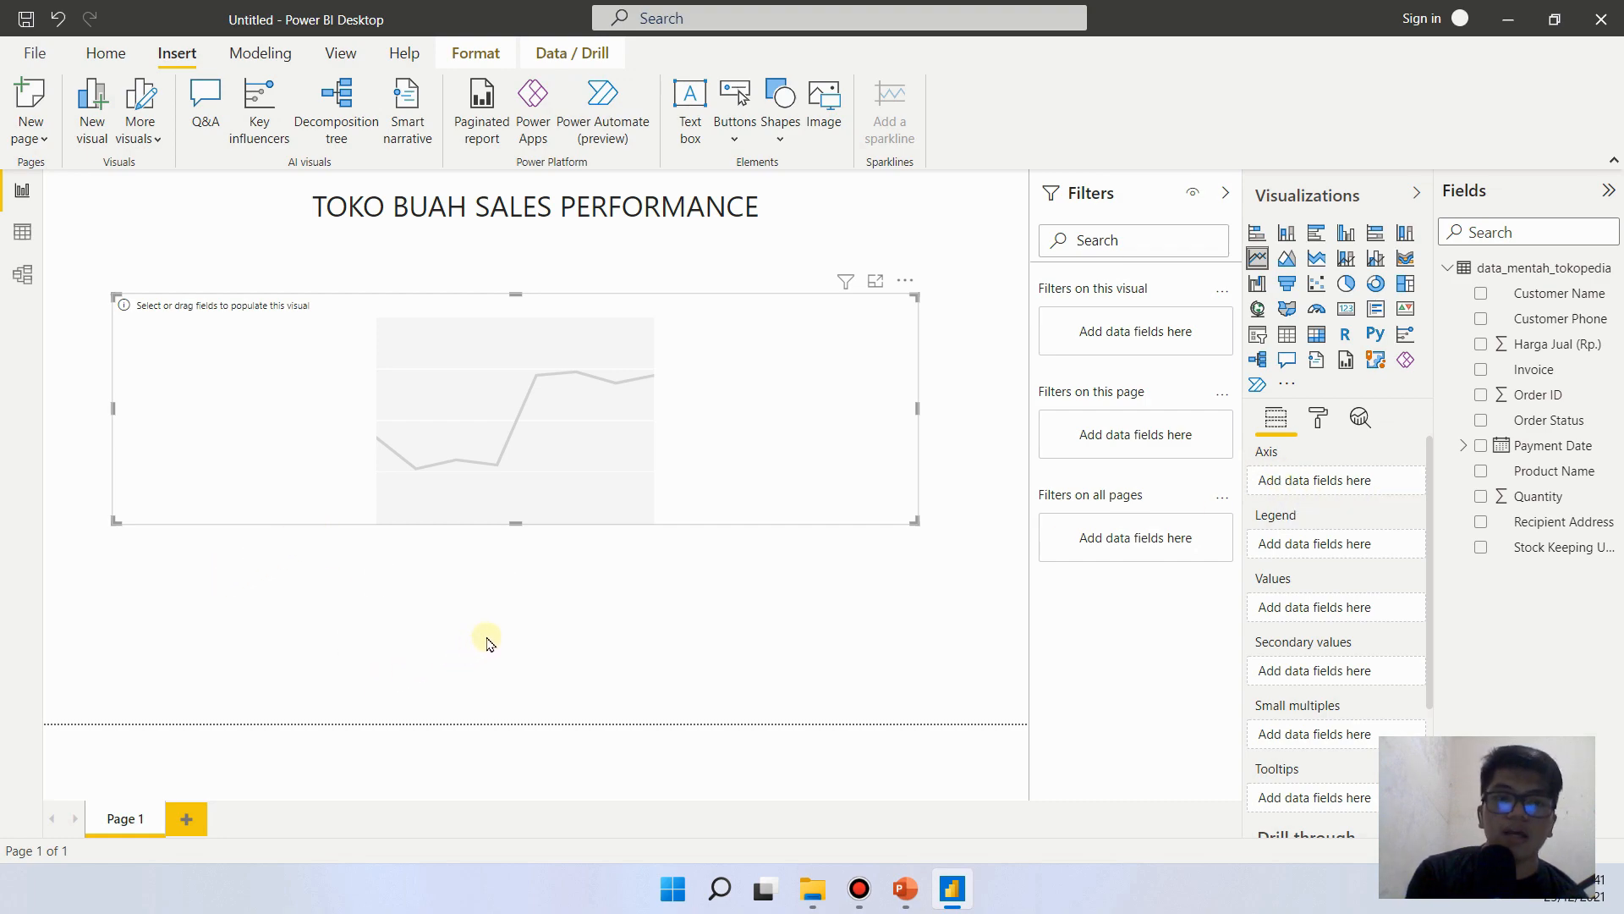
{"action": "left_click_drag", "start_coordinate": [644, 396], "coordinate": [656, 424]}
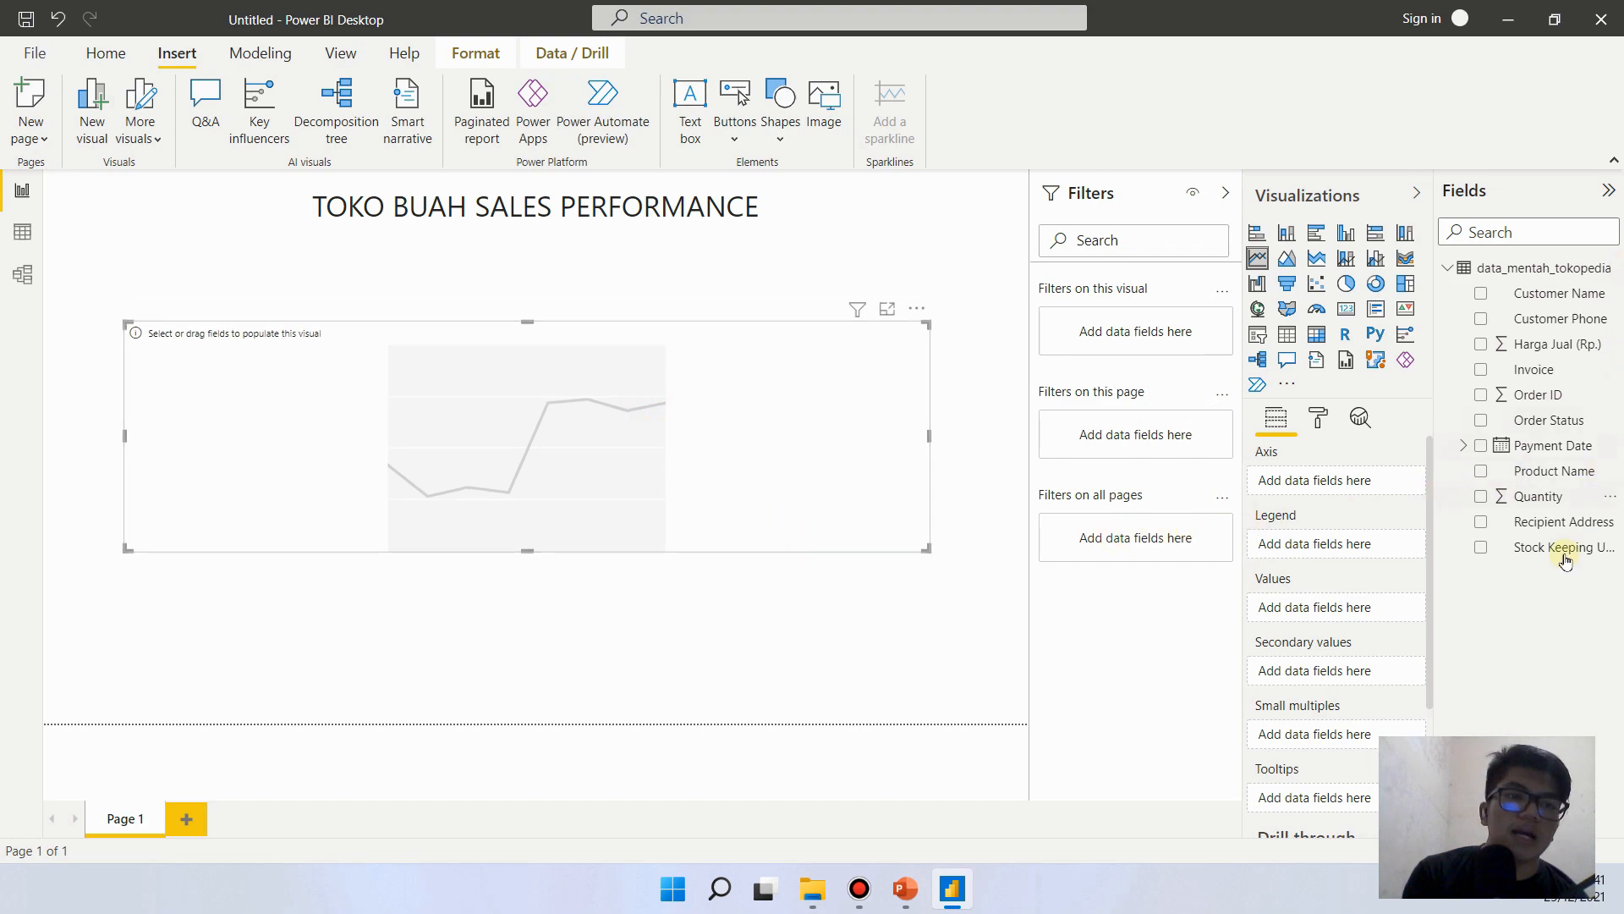
- Assign Payment Date to the line chart's axis and Harga Jual (Rp.) to its values, and shift the chart slightly down
{"action": "left_click_drag", "start_coordinate": [1531, 446], "coordinate": [1316, 490]}
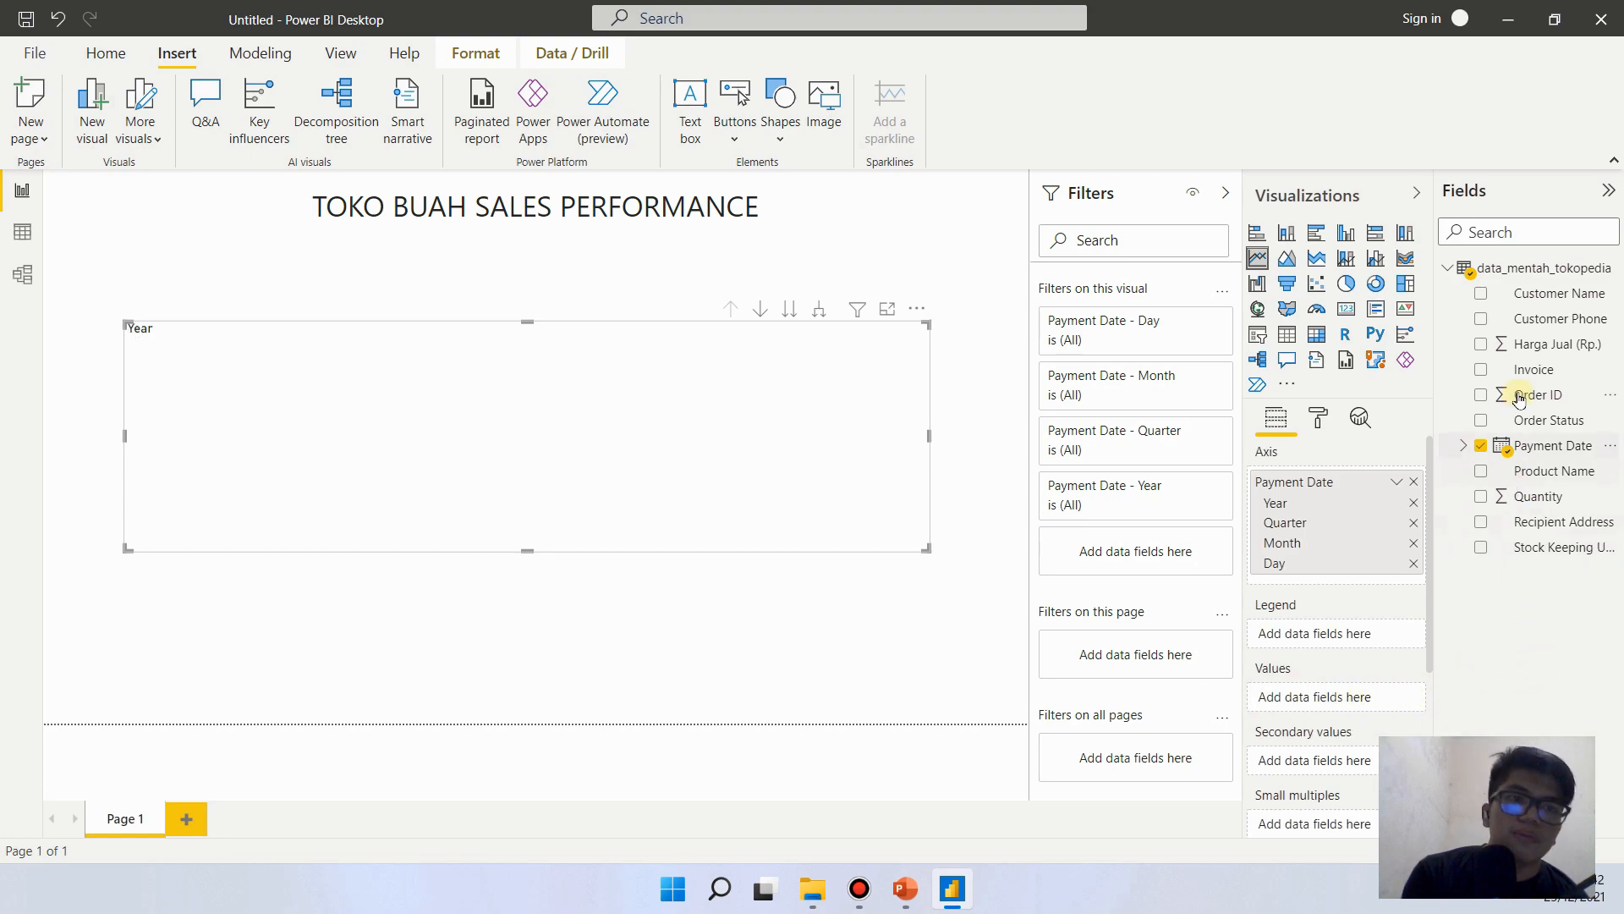
{"action": "left_click_drag", "start_coordinate": [1524, 344], "coordinate": [1337, 693]}
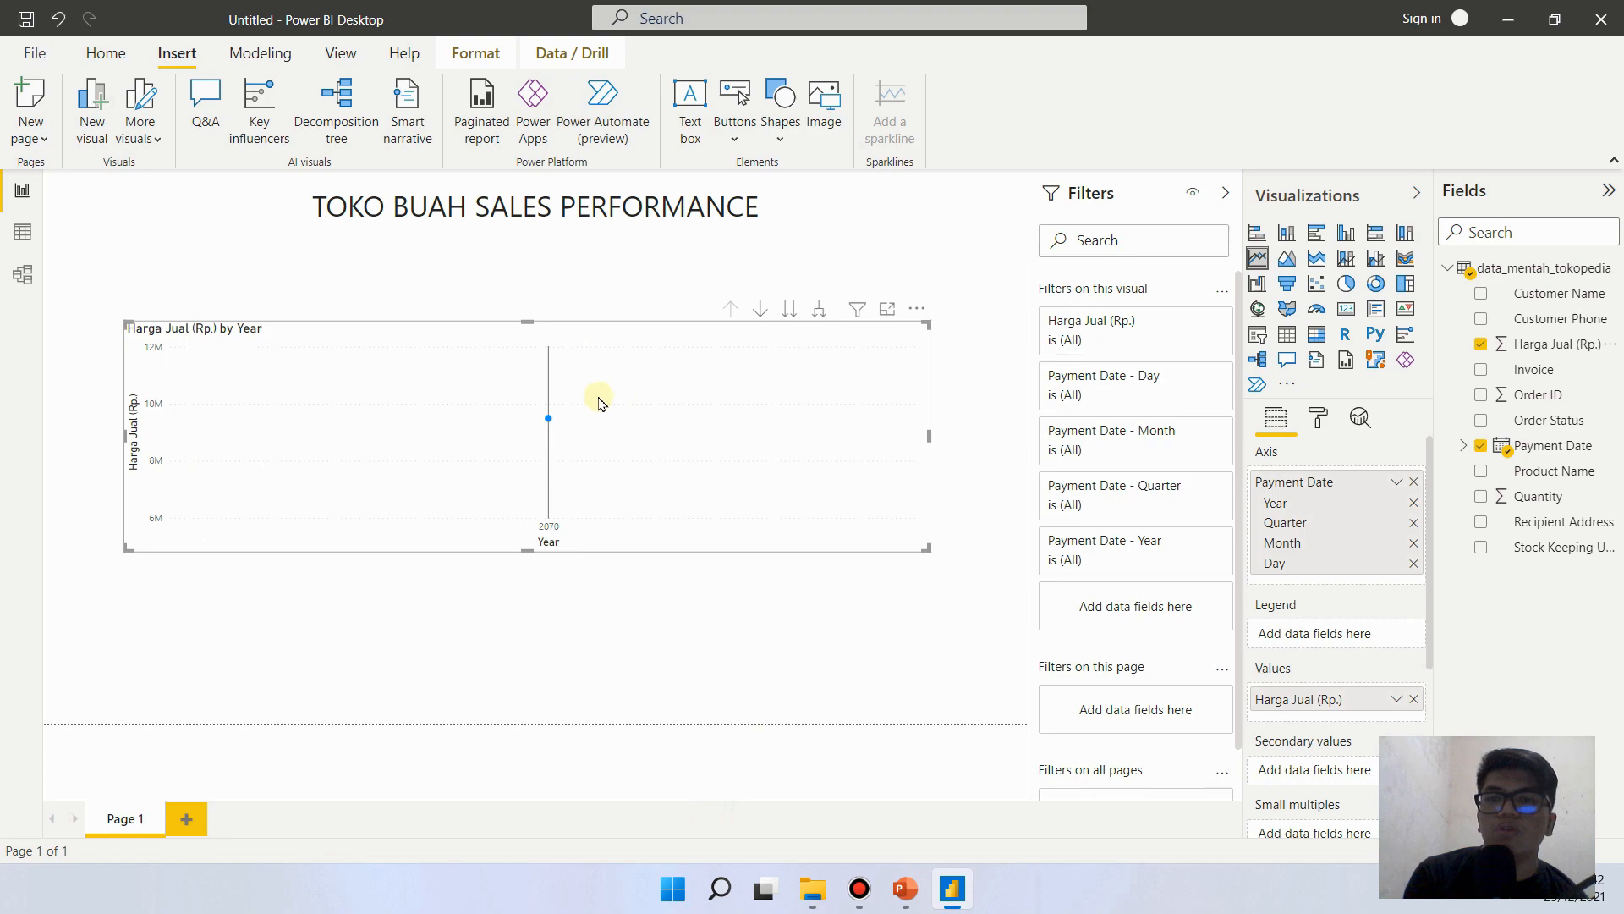
{"action": "left_click_drag", "start_coordinate": [630, 332], "coordinate": [626, 356]}
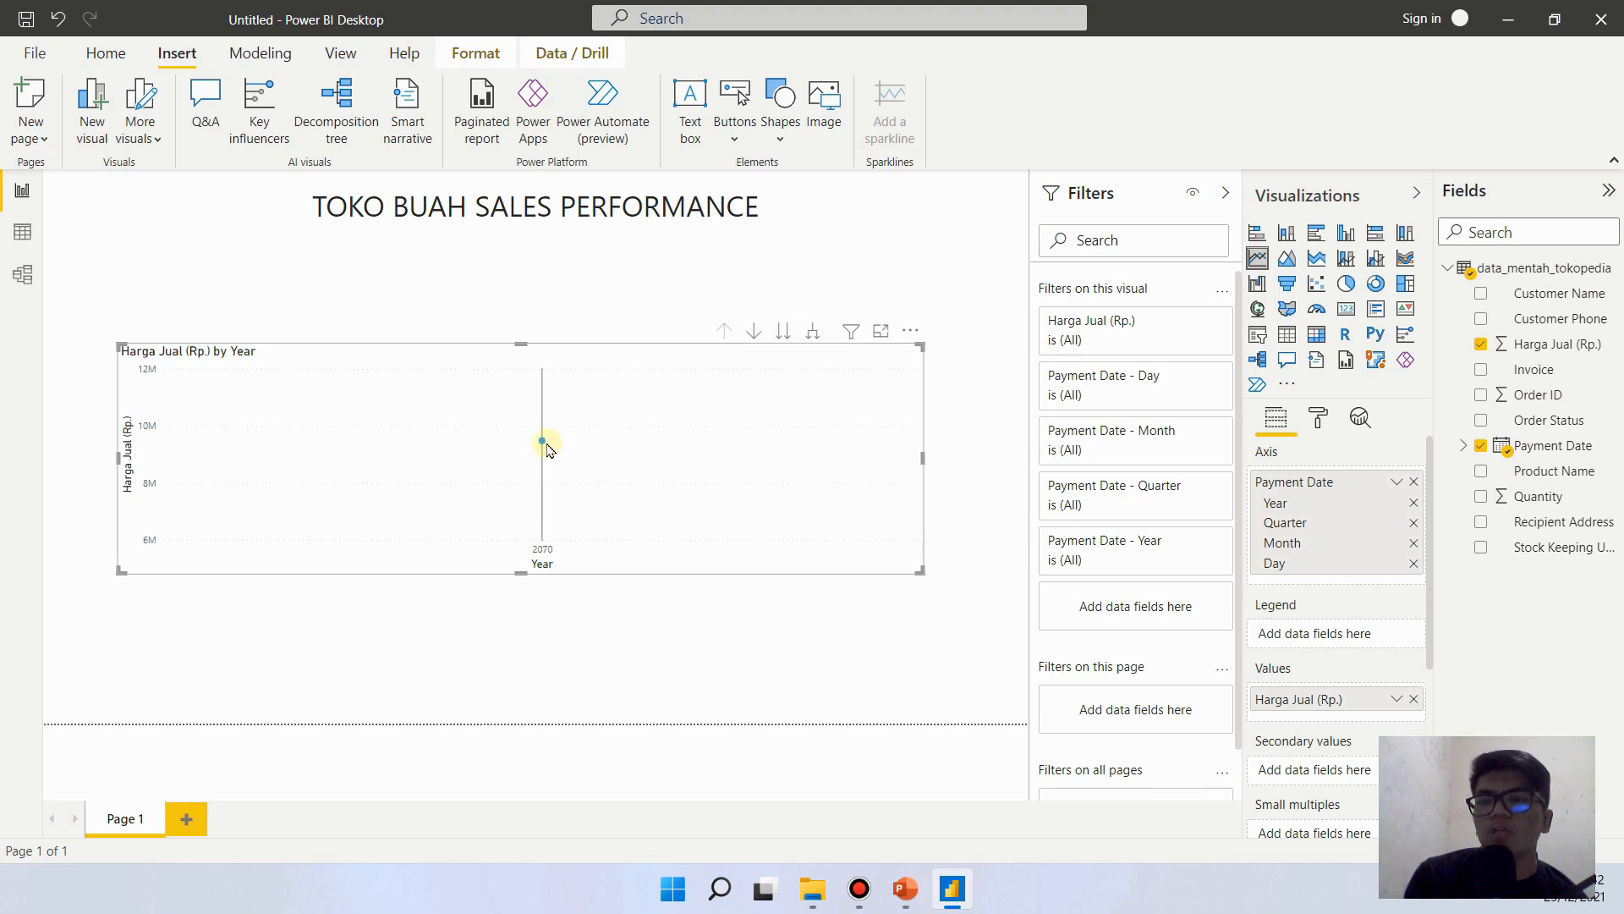
{"action": "mouse_move", "coordinate": [545, 444]}
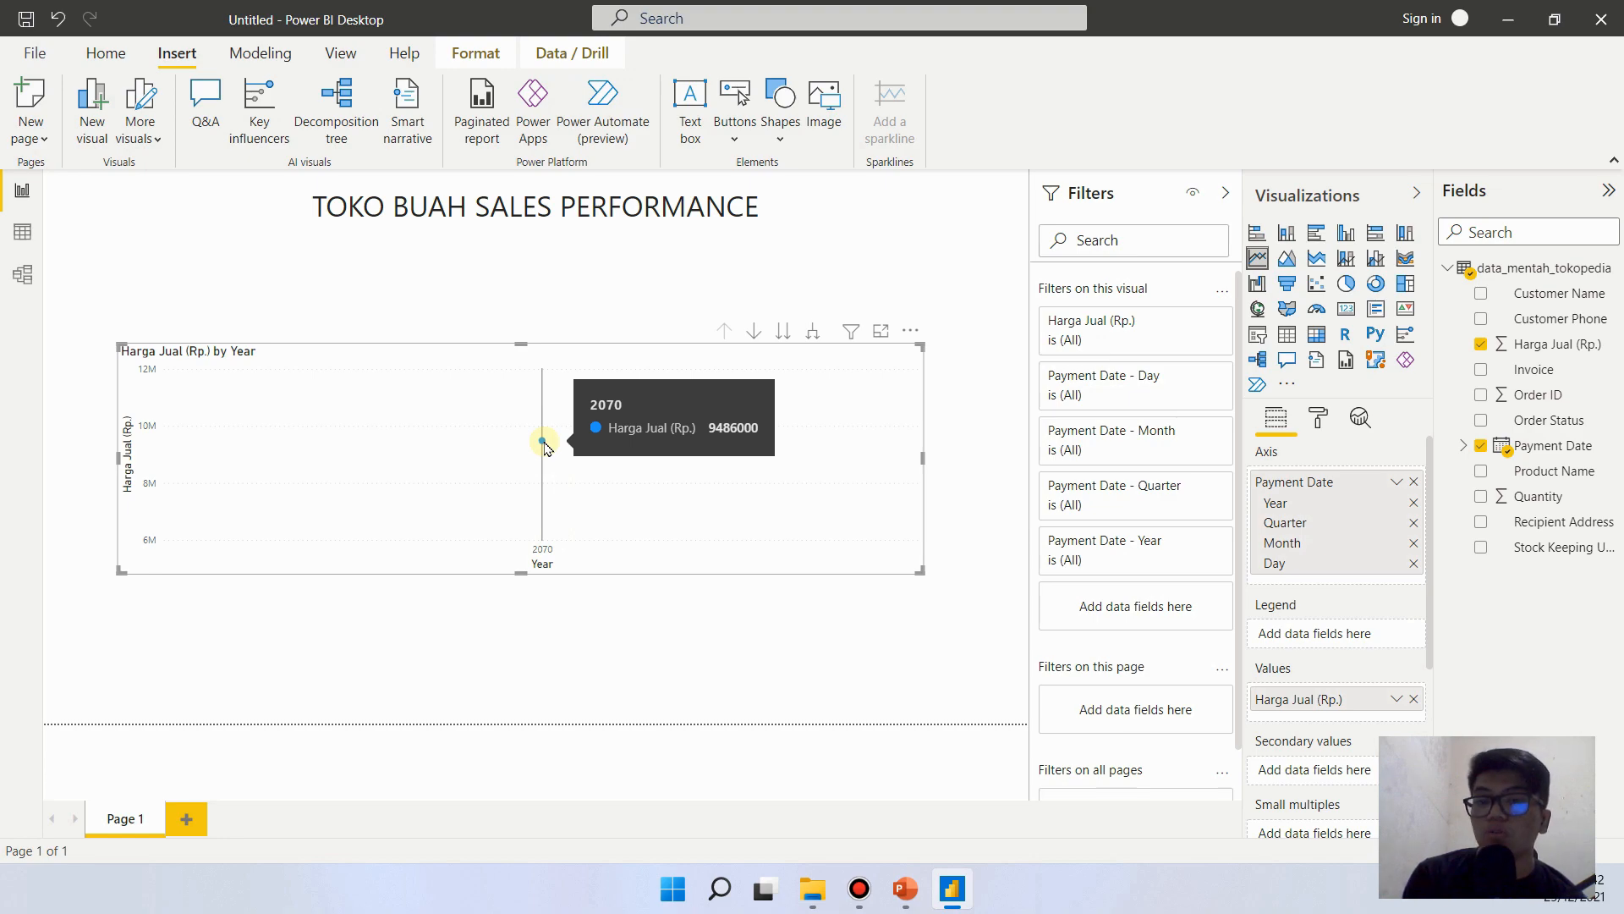
{"action": "left_click", "coordinate": [659, 616]}
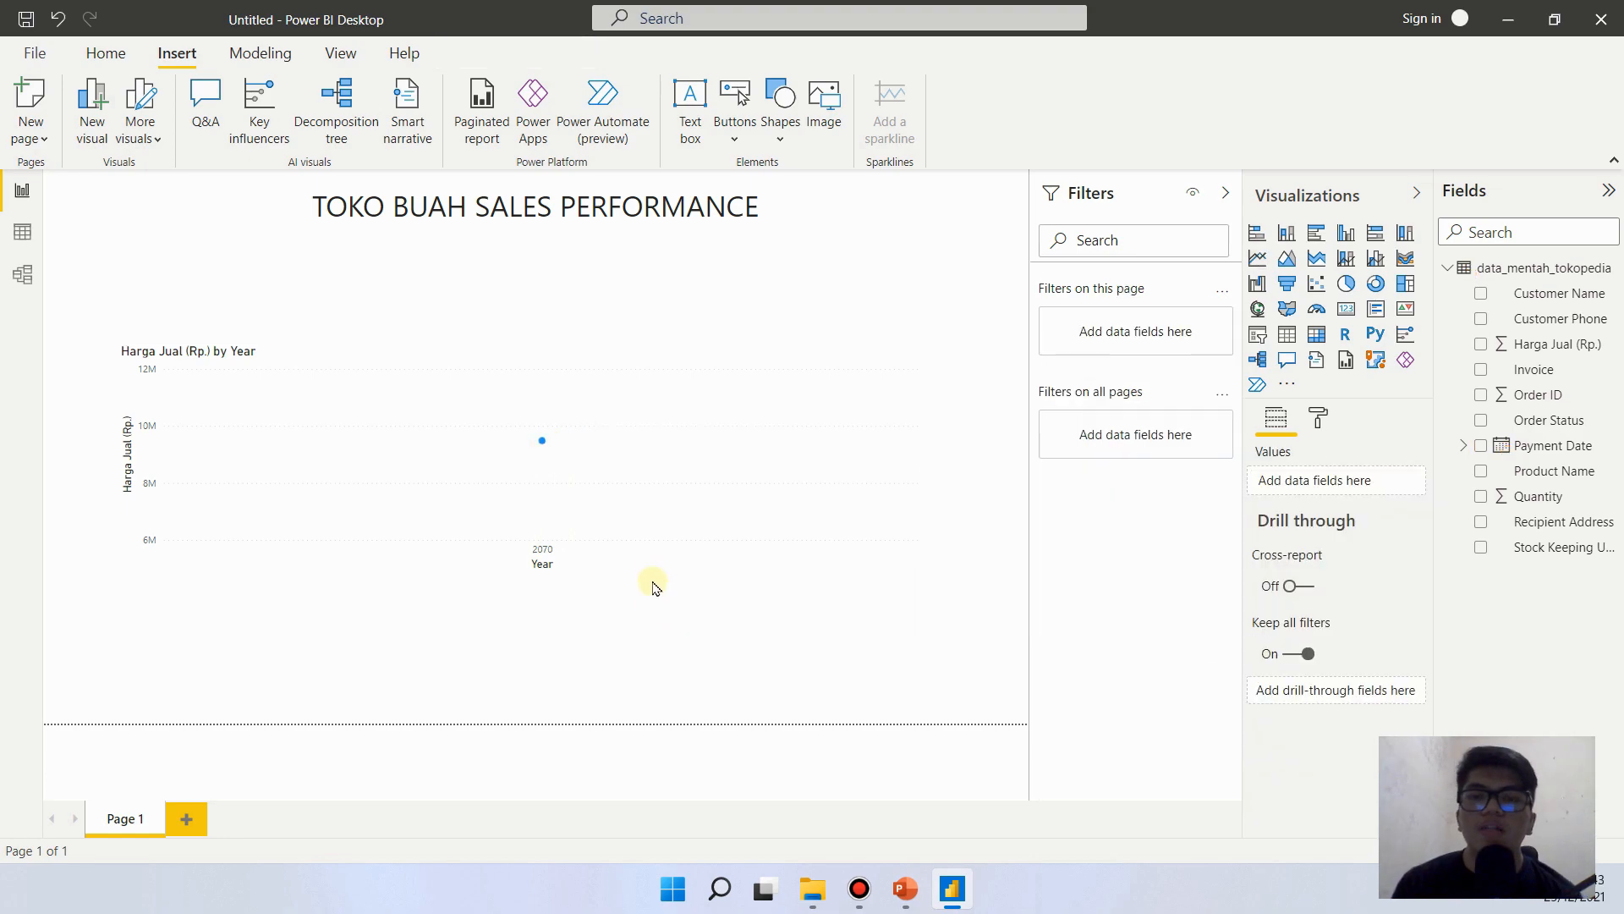
{"action": "left_click", "coordinate": [686, 592]}
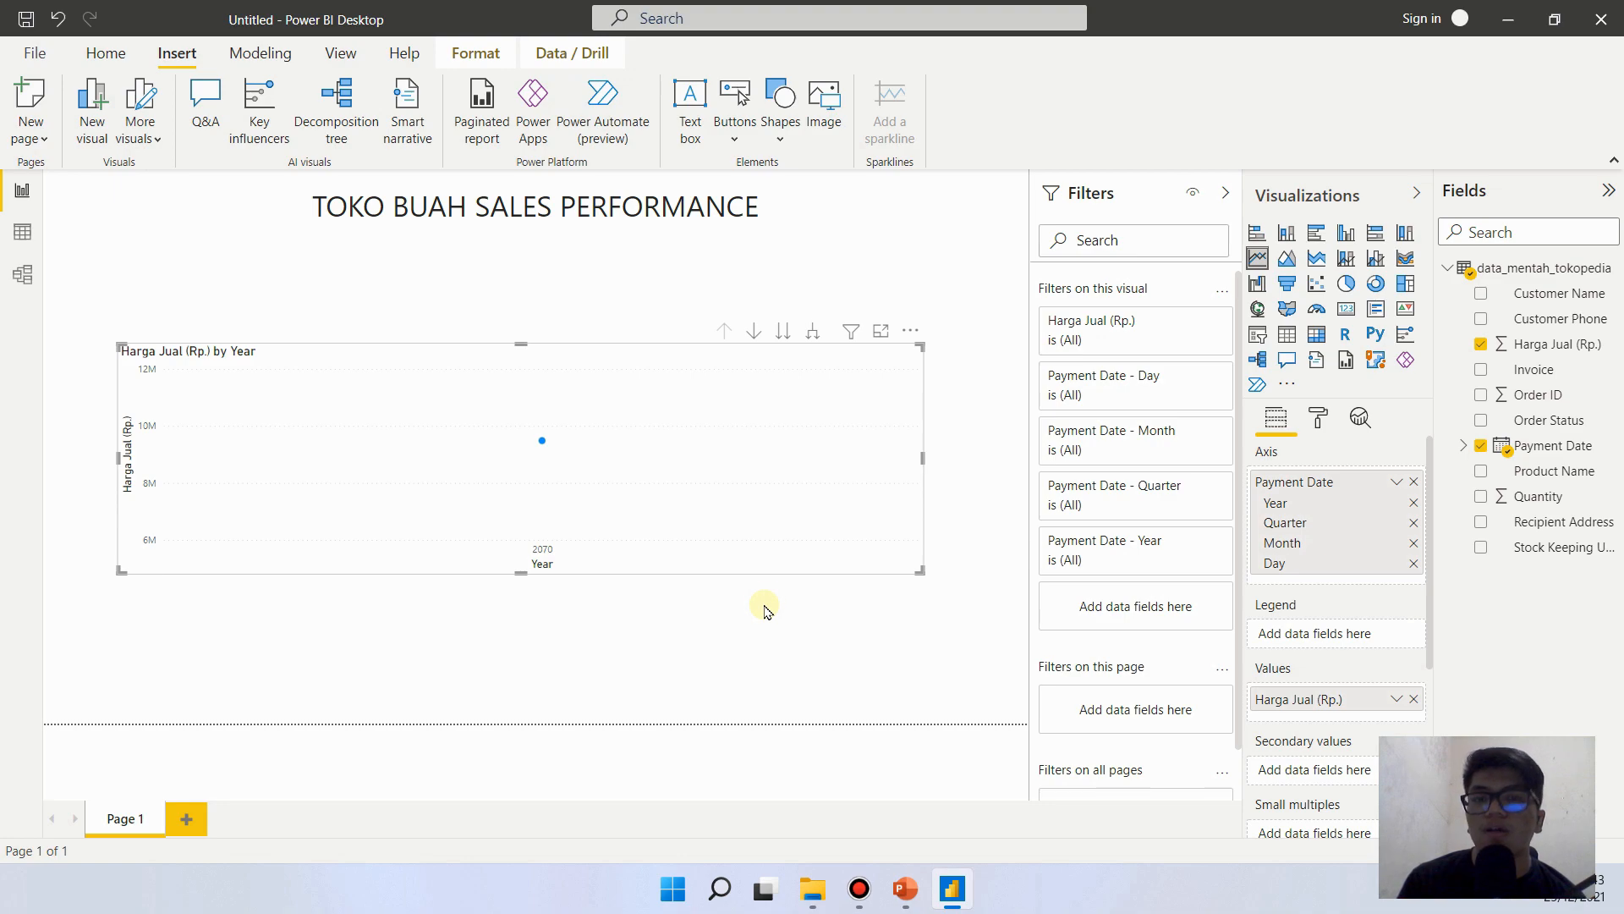
- Expand the line chart's Payment Date hierarchy from Year through Quarter and Month down to Day
{"action": "left_click", "coordinate": [812, 335]}
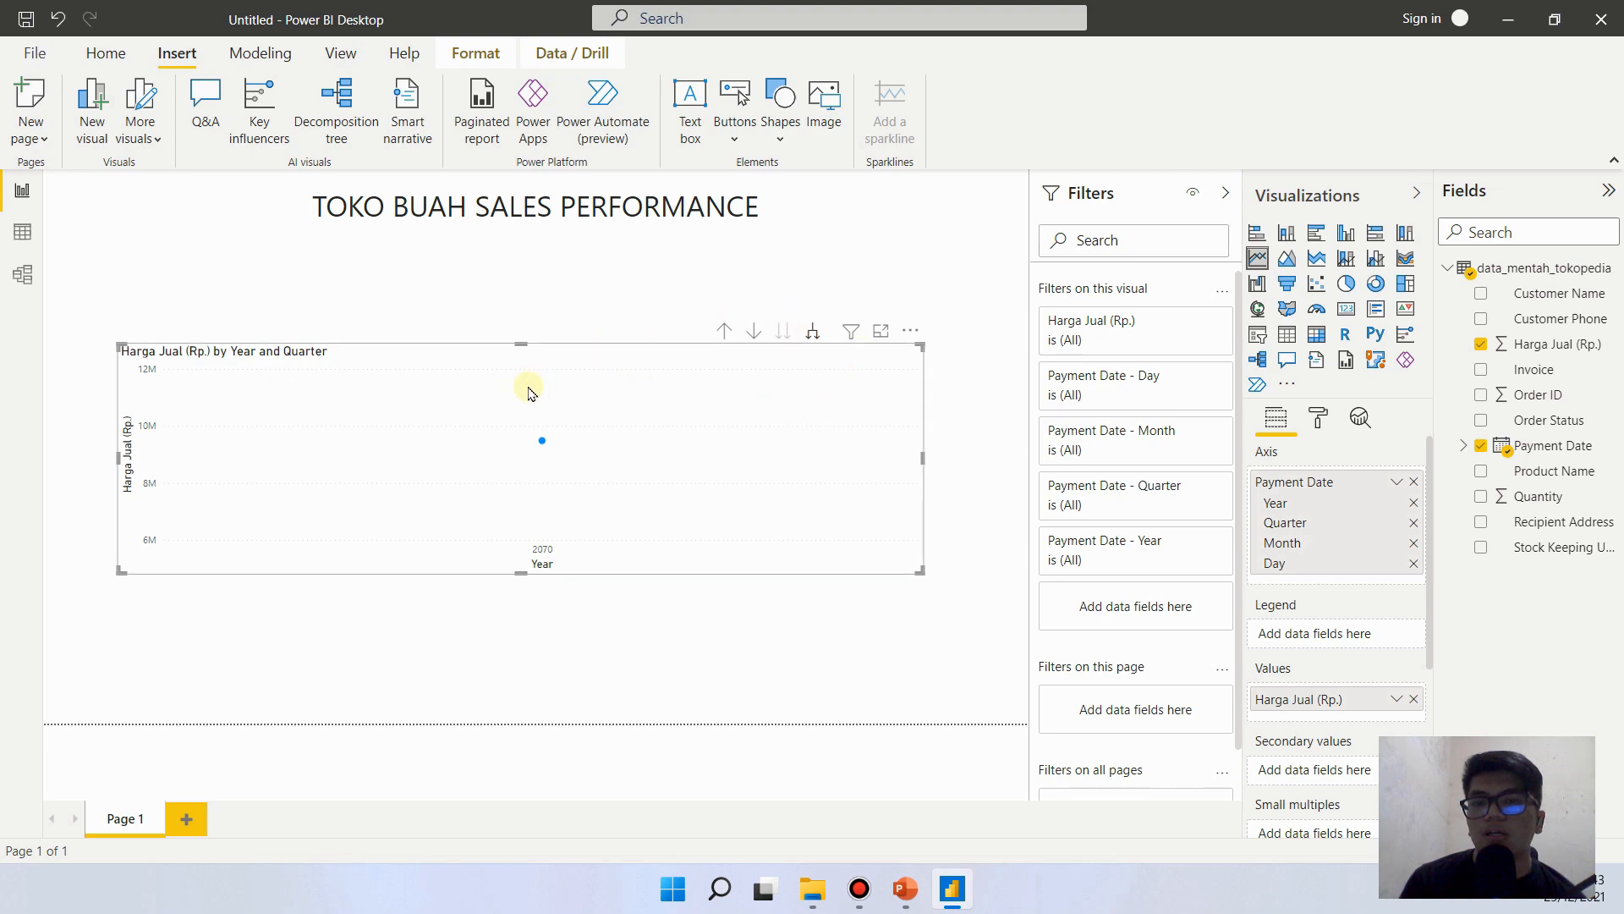
{"action": "mouse_move", "coordinate": [535, 467]}
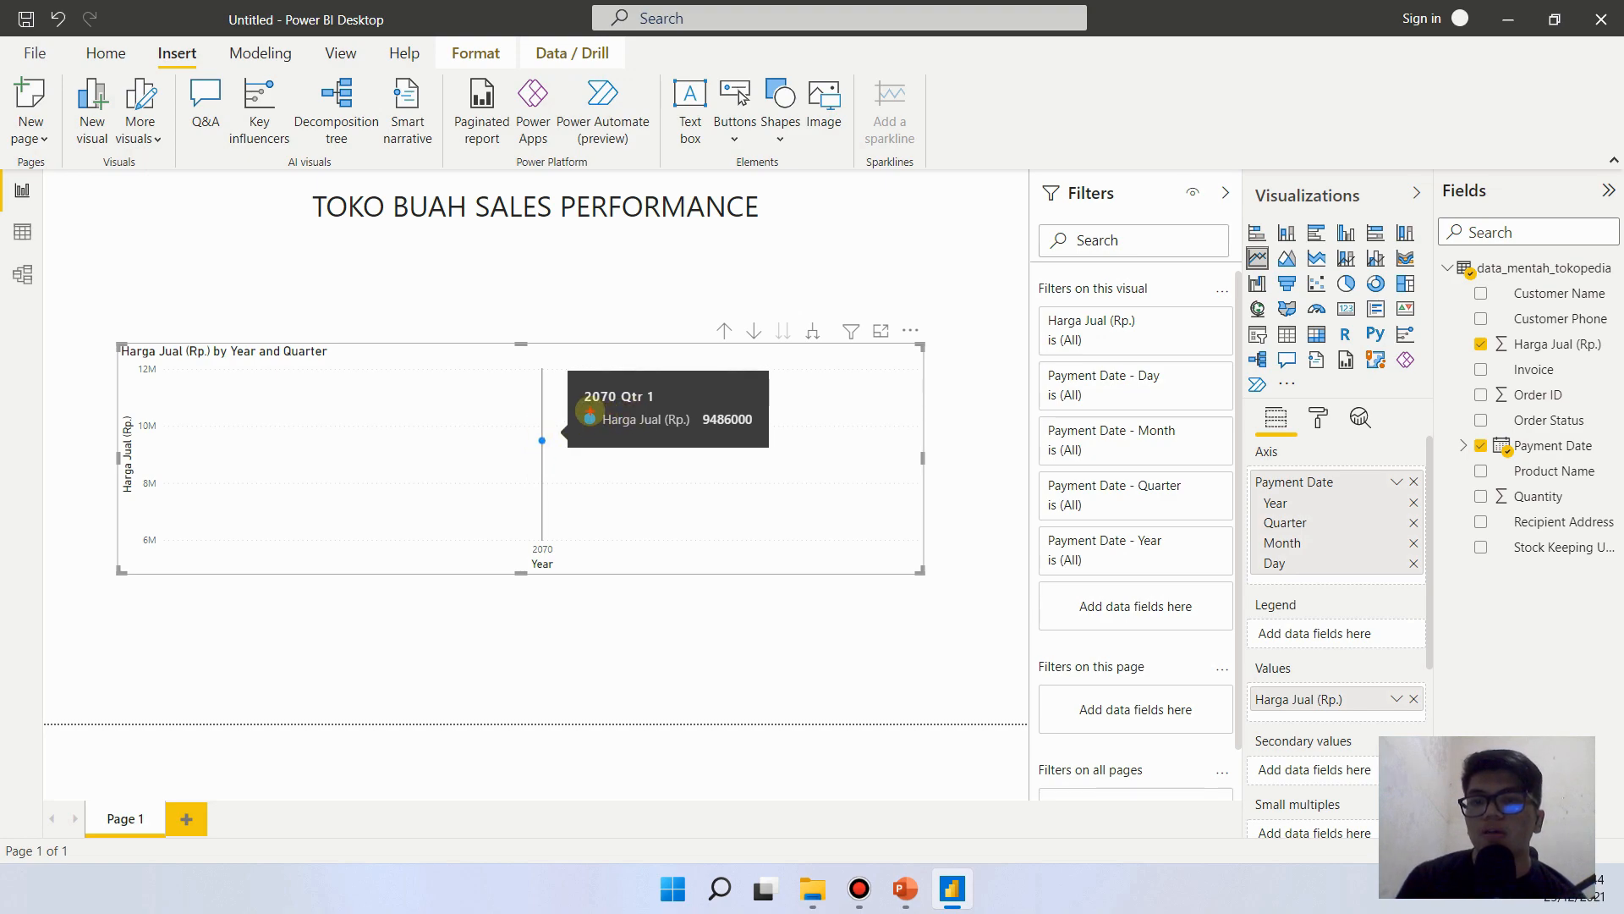
{"action": "left_click_drag", "start_coordinate": [624, 407], "coordinate": [657, 406]}
{"action": "key", "text": "Escape"}
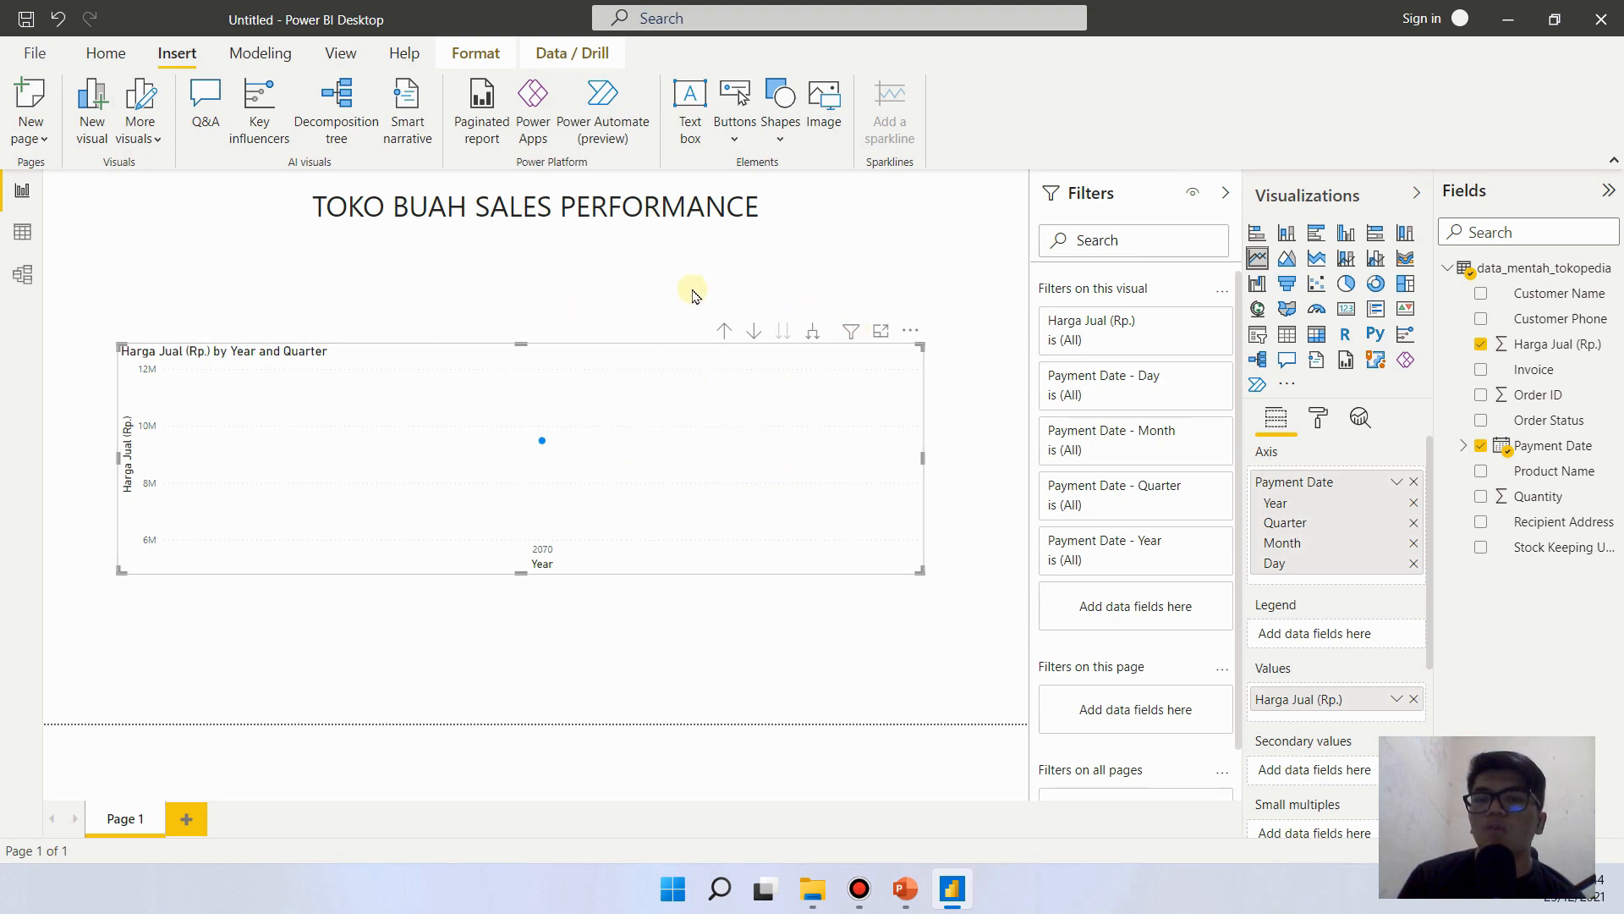
{"action": "left_click", "coordinate": [814, 335]}
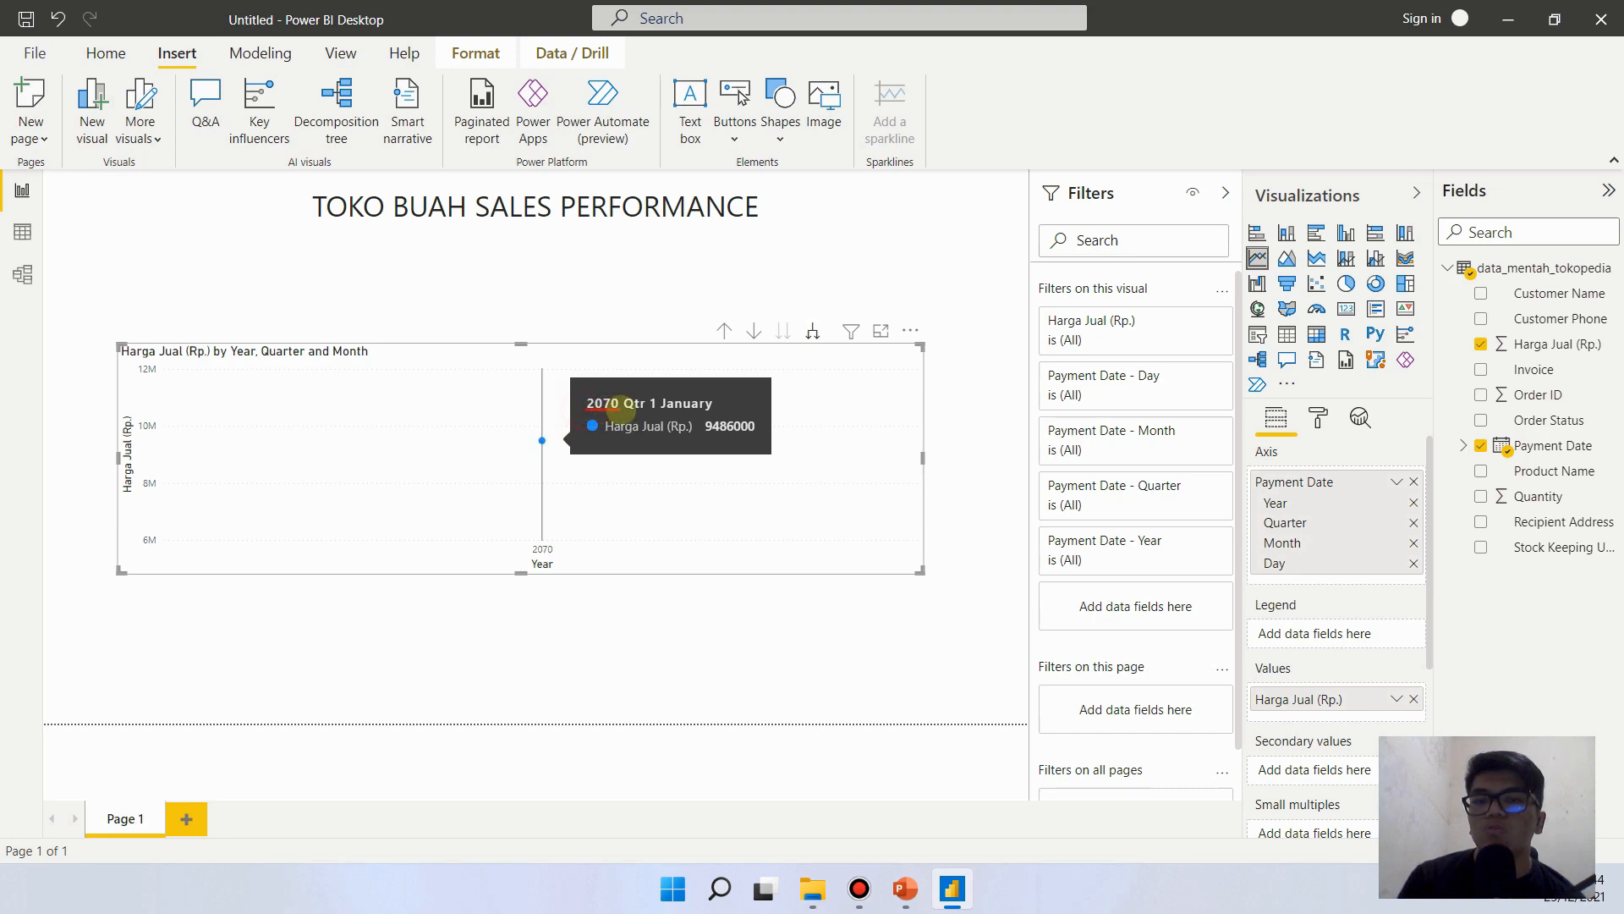
{"action": "left_click_drag", "start_coordinate": [632, 411], "coordinate": [728, 404]}
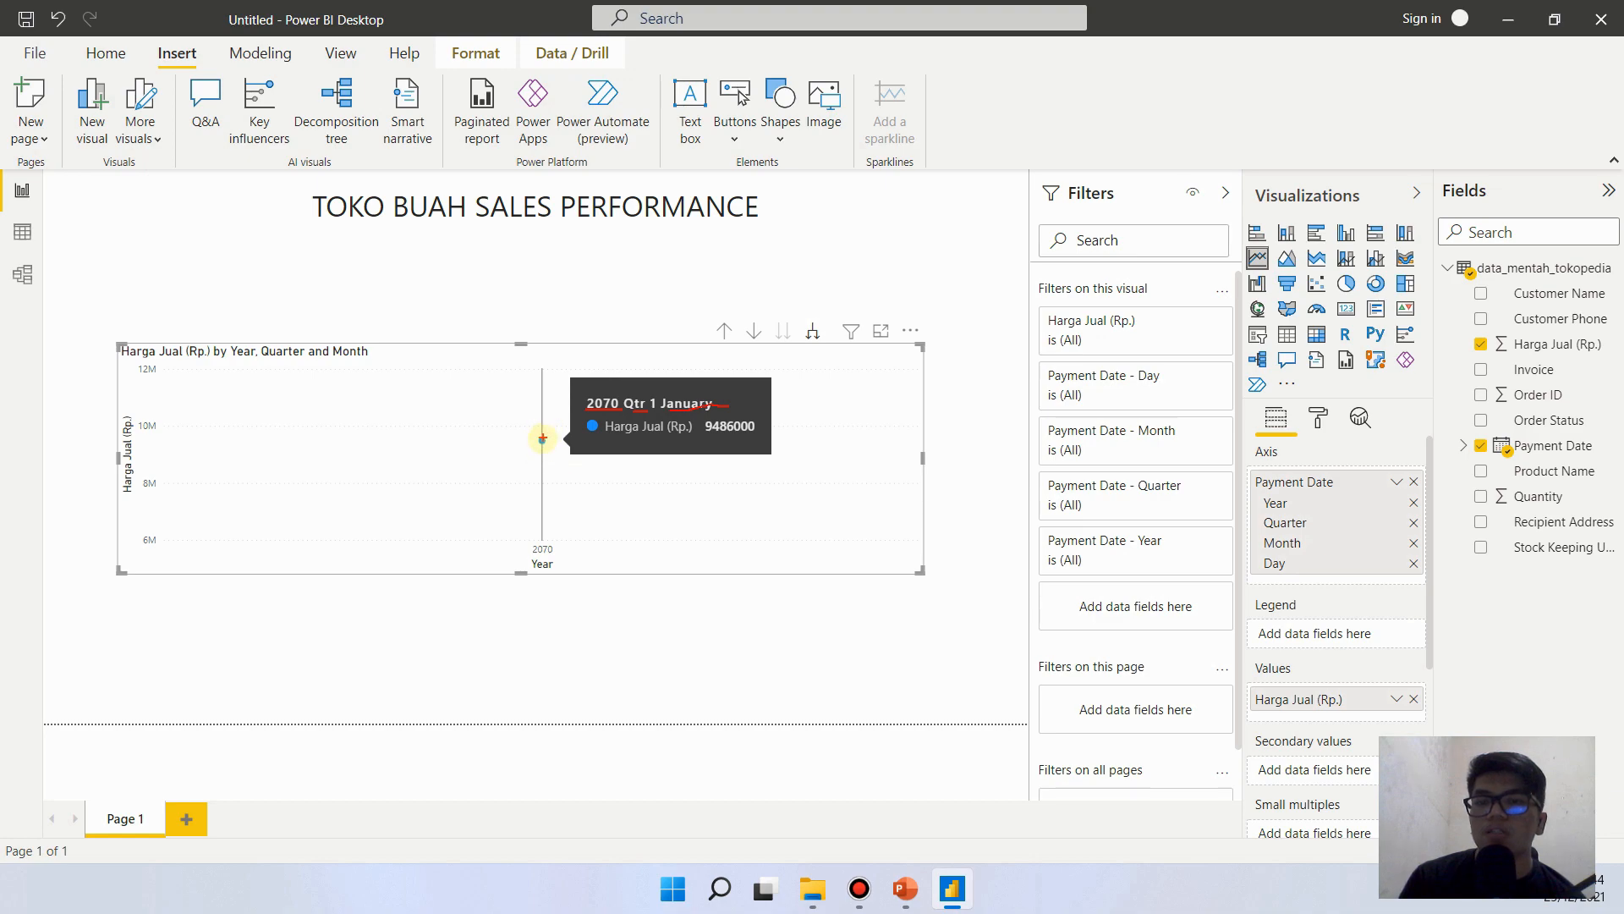
{"action": "key", "text": "Escape"}
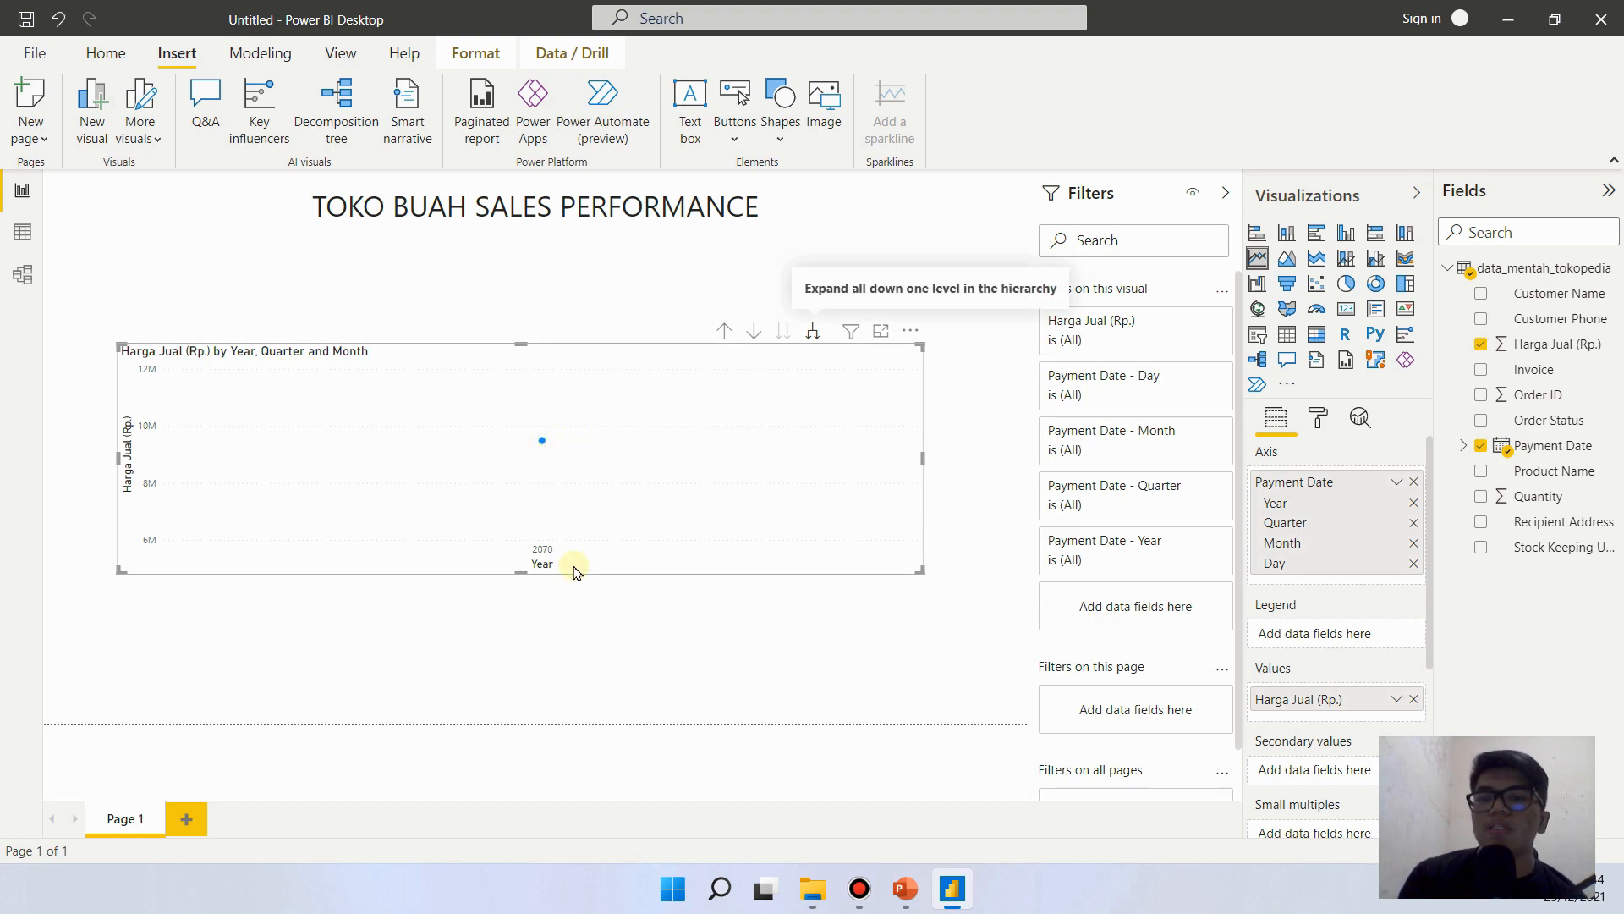
{"action": "left_click", "coordinate": [812, 334]}
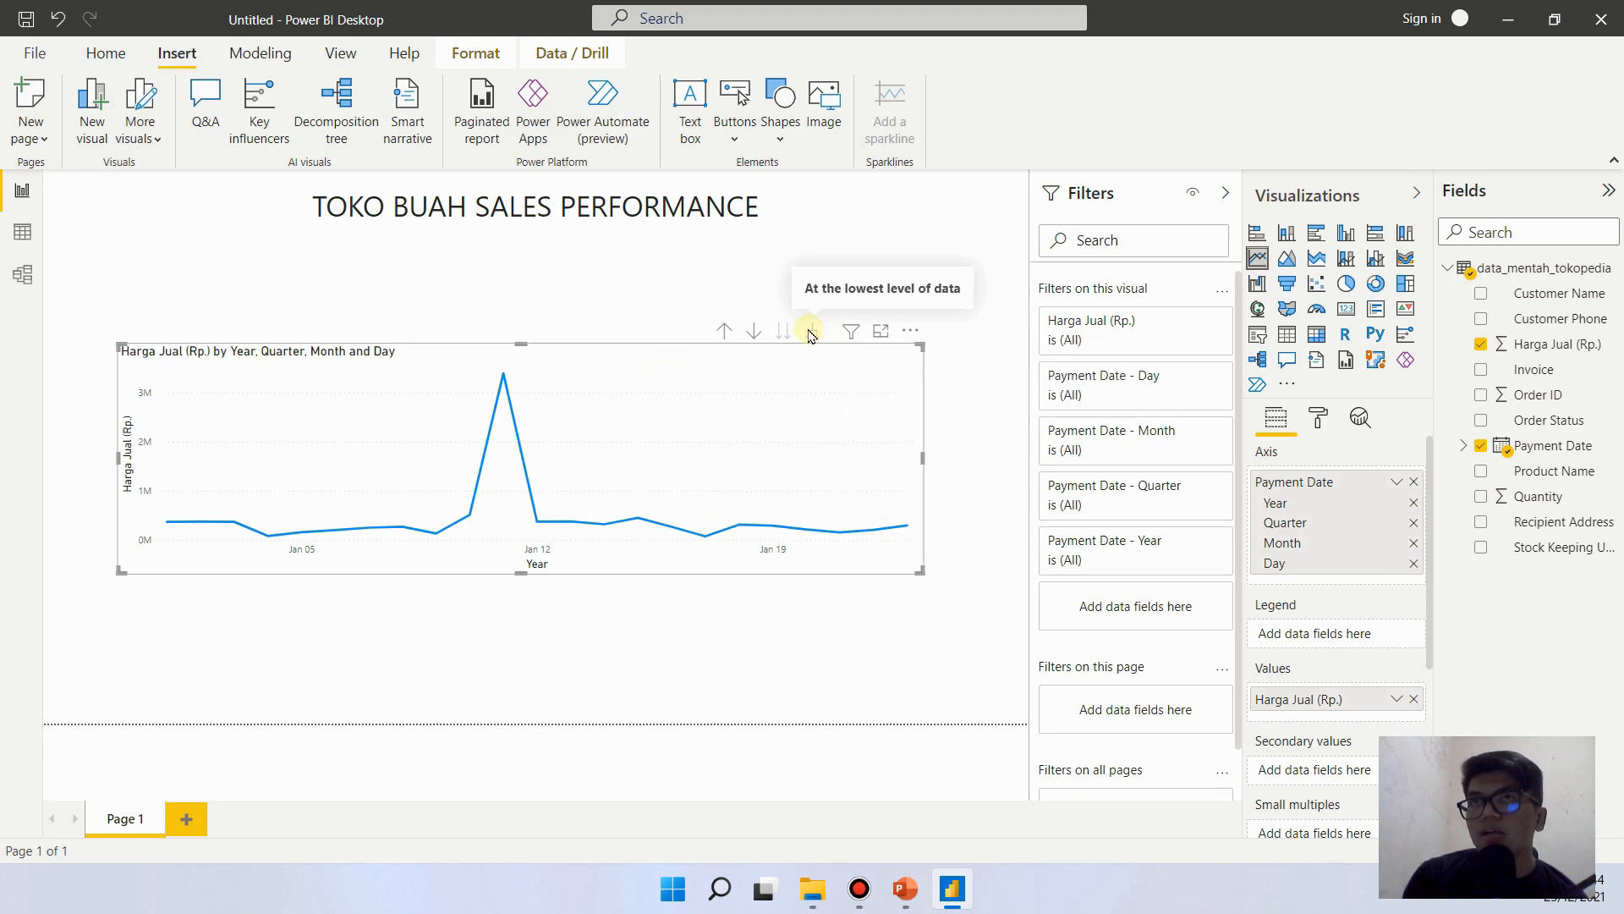
{"action": "left_click", "coordinate": [726, 331]}
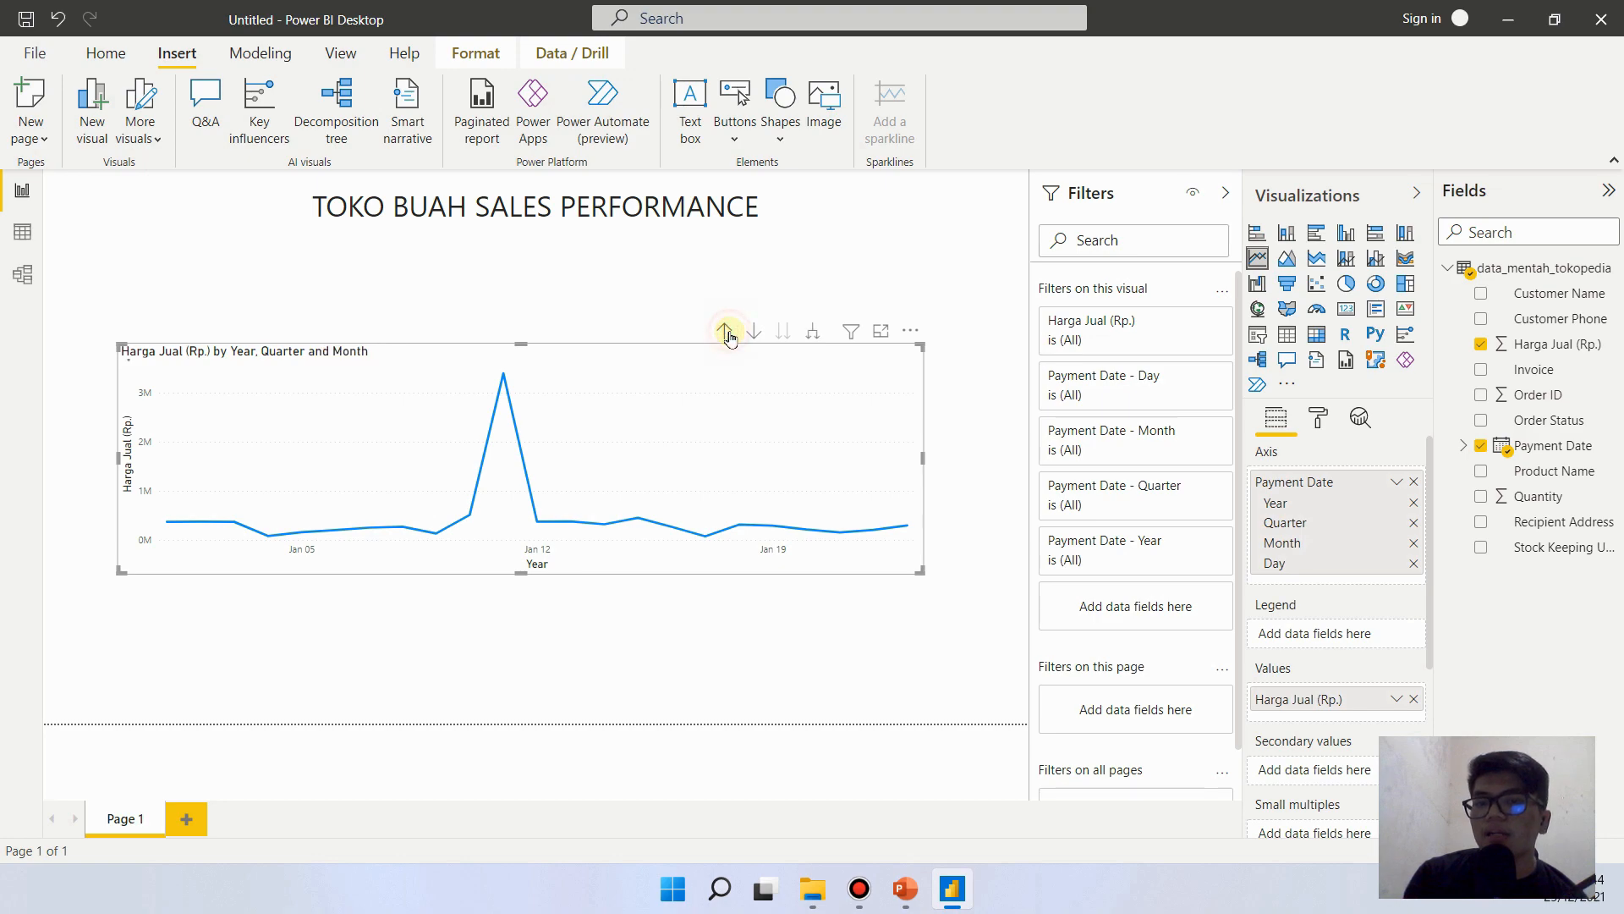
{"action": "left_click", "coordinate": [812, 330]}
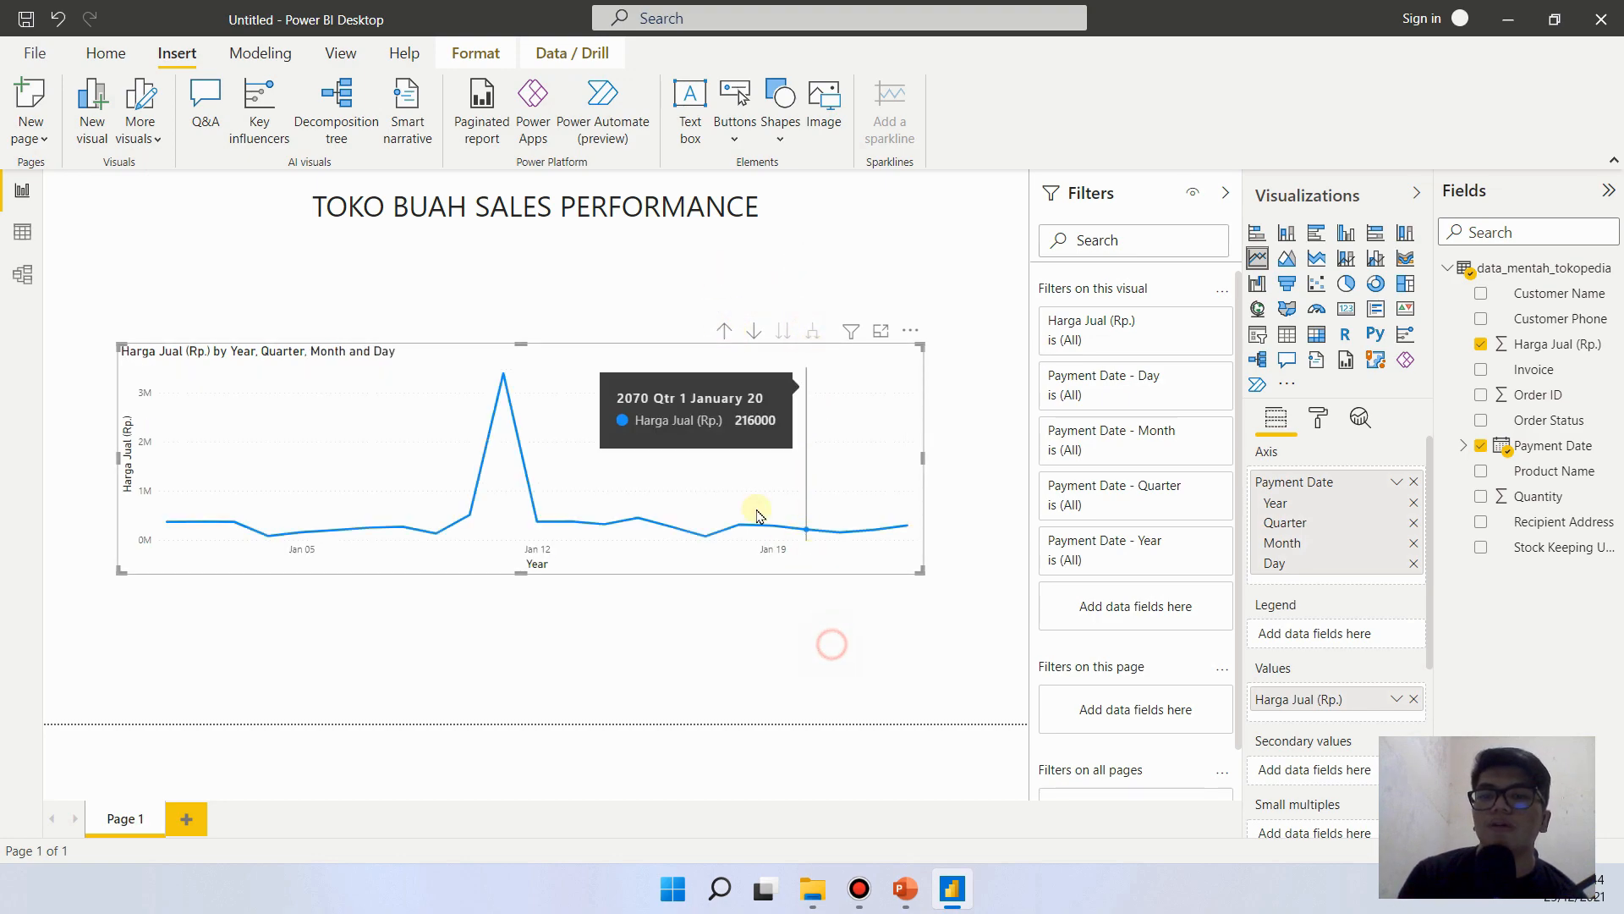
- Shift the line chart slightly right toward the page's centre and inspect the data points of its first and last days
{"action": "left_click", "coordinate": [592, 353]}
{"action": "mouse_move", "coordinate": [598, 354]}
{"action": "left_mouse_down"}
{"action": "mouse_move", "coordinate": [580, 362]}
{"action": "mouse_move", "coordinate": [613, 373]}
{"action": "mouse_move", "coordinate": [622, 347]}
{"action": "mouse_move", "coordinate": [618, 362]}
{"action": "left_mouse_up"}
{"action": "left_click", "coordinate": [747, 628]}
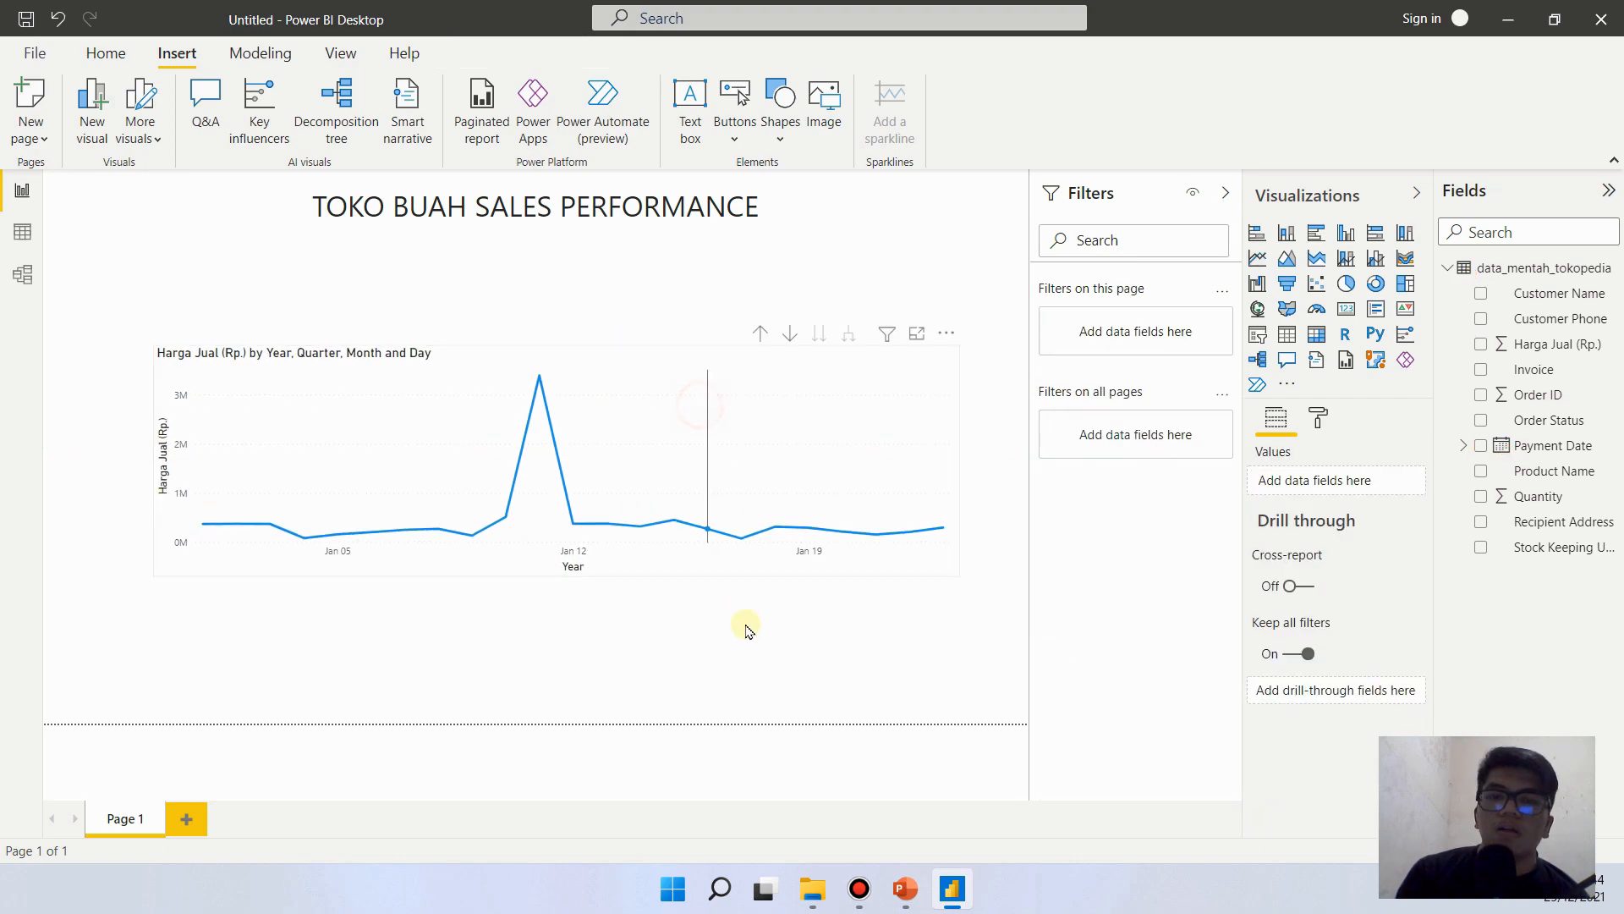
{"action": "left_click", "coordinate": [243, 512]}
{"action": "mouse_move", "coordinate": [215, 531]}
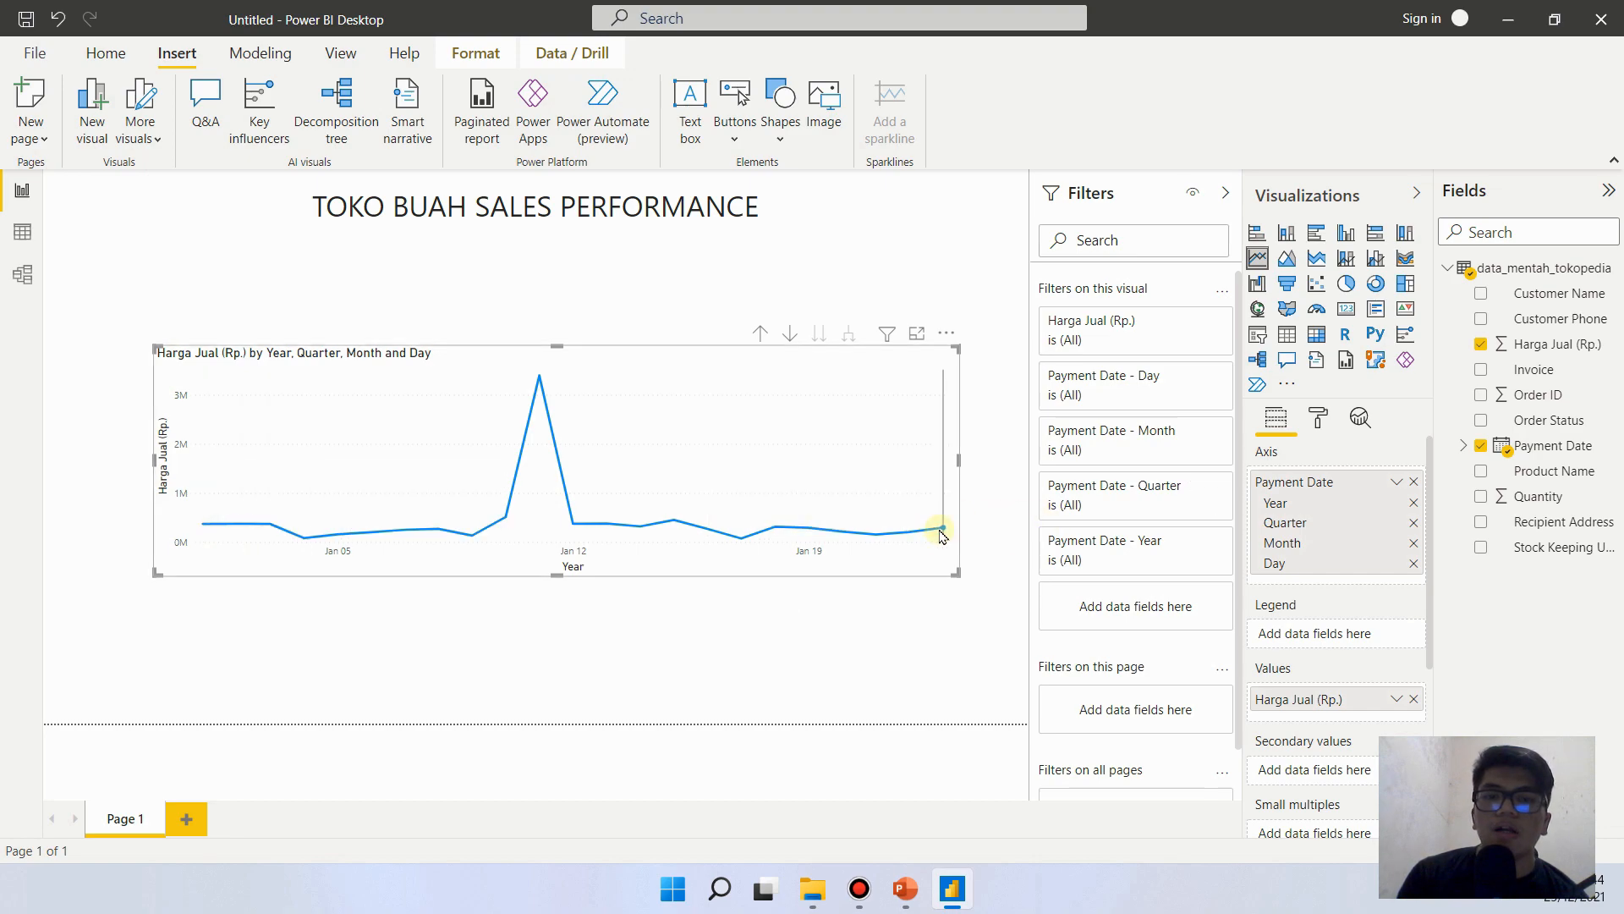
{"action": "mouse_move", "coordinate": [941, 535]}
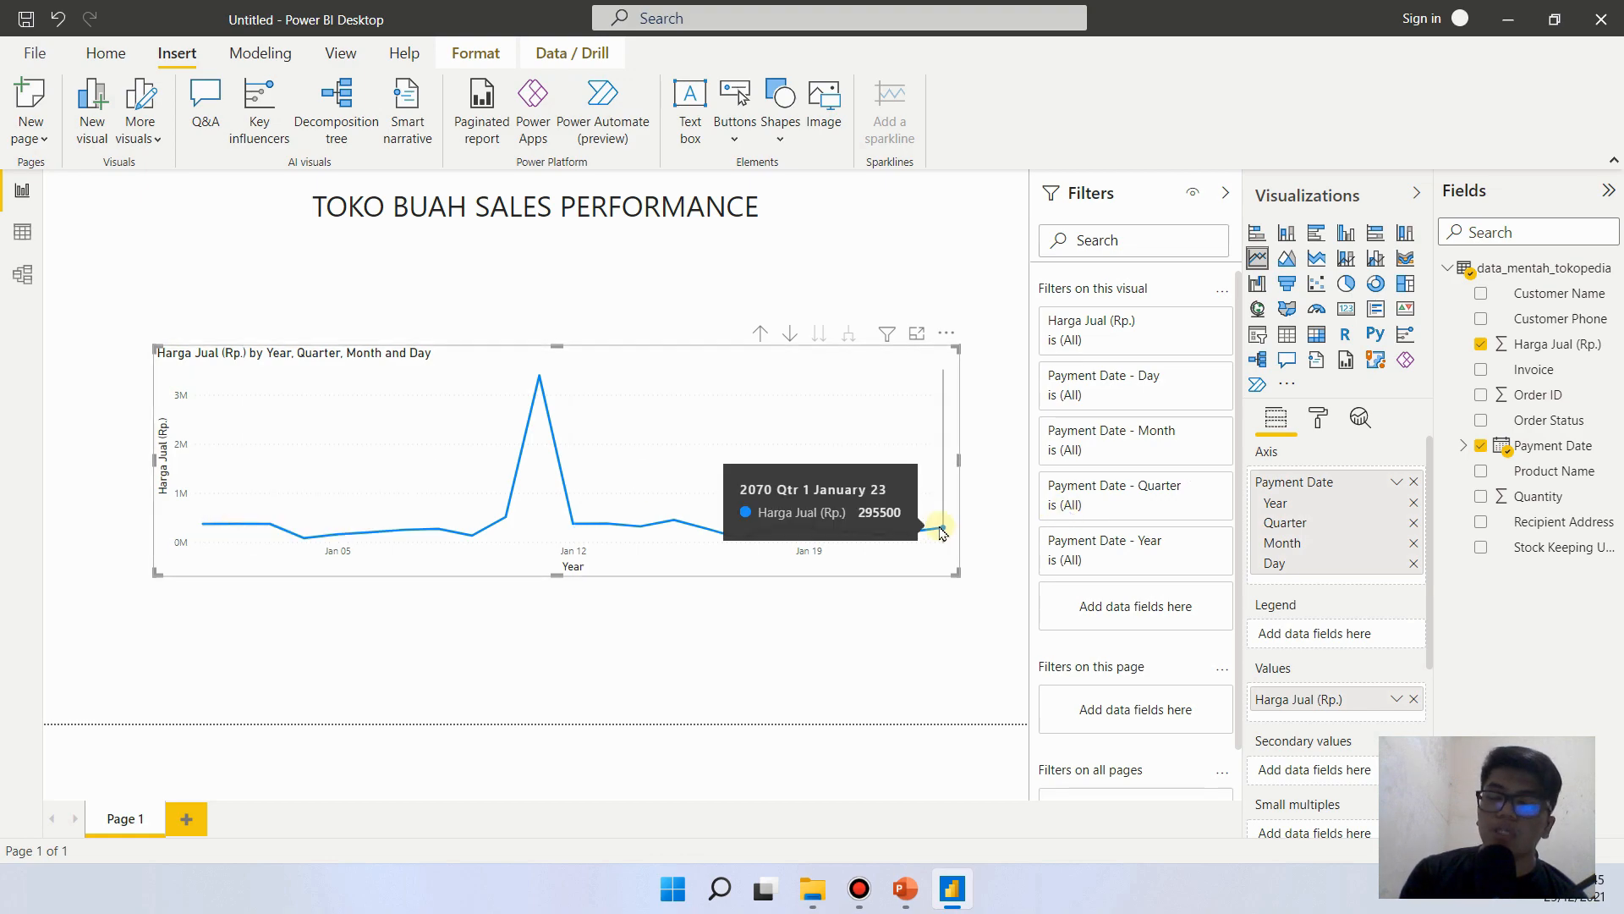
{"action": "left_click", "coordinate": [899, 624]}
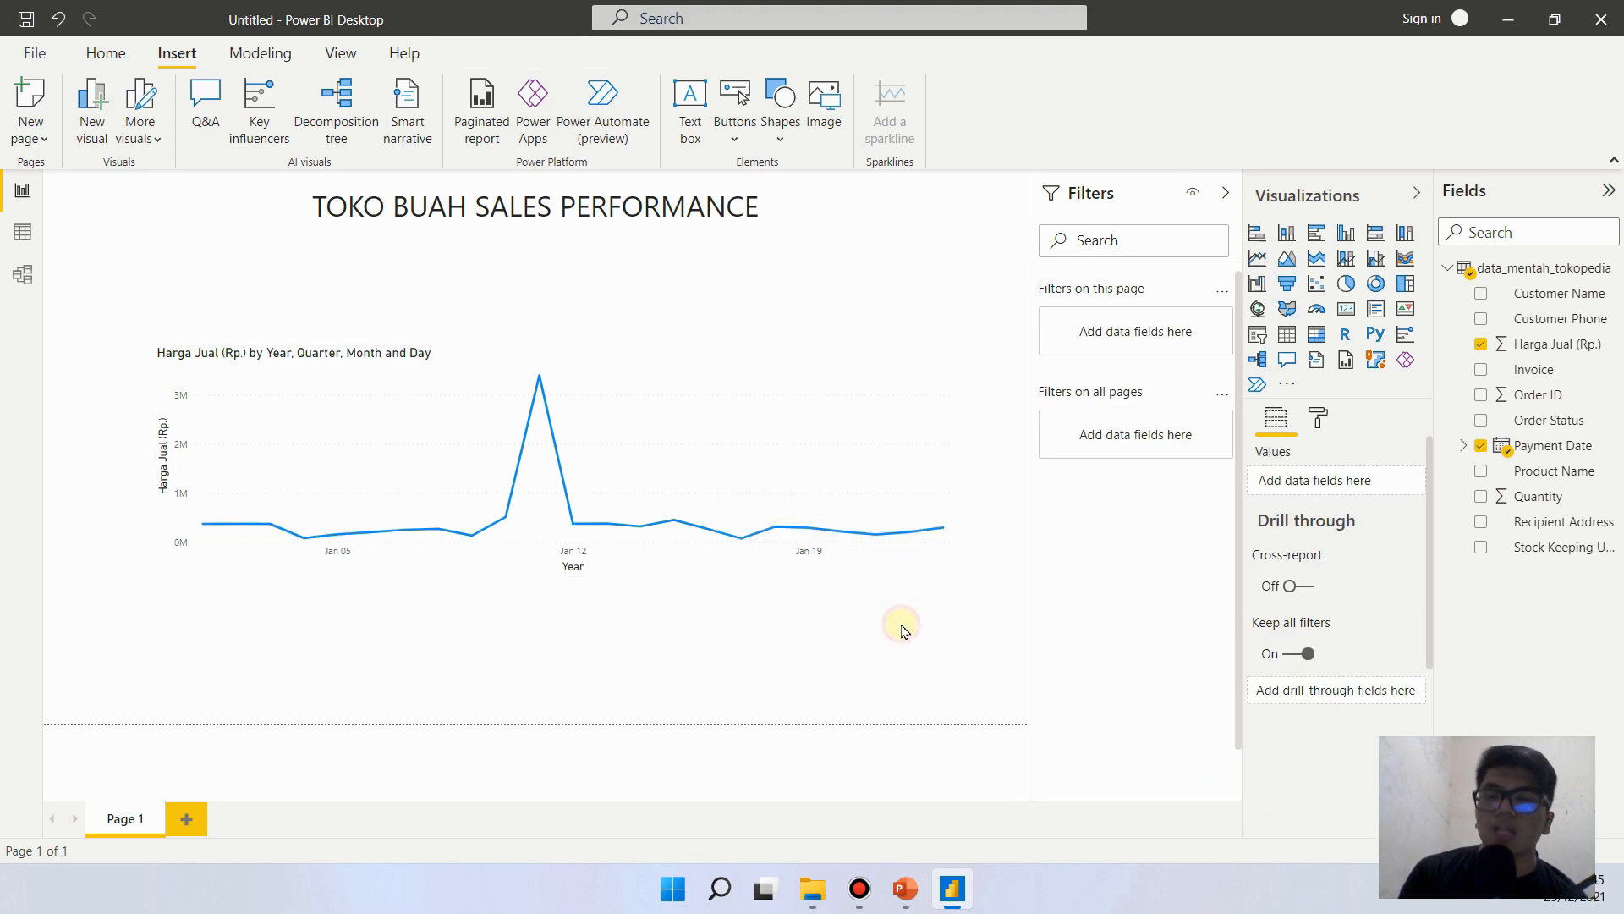
{"action": "left_click", "coordinate": [779, 365]}
{"action": "left_click", "coordinate": [848, 649]}
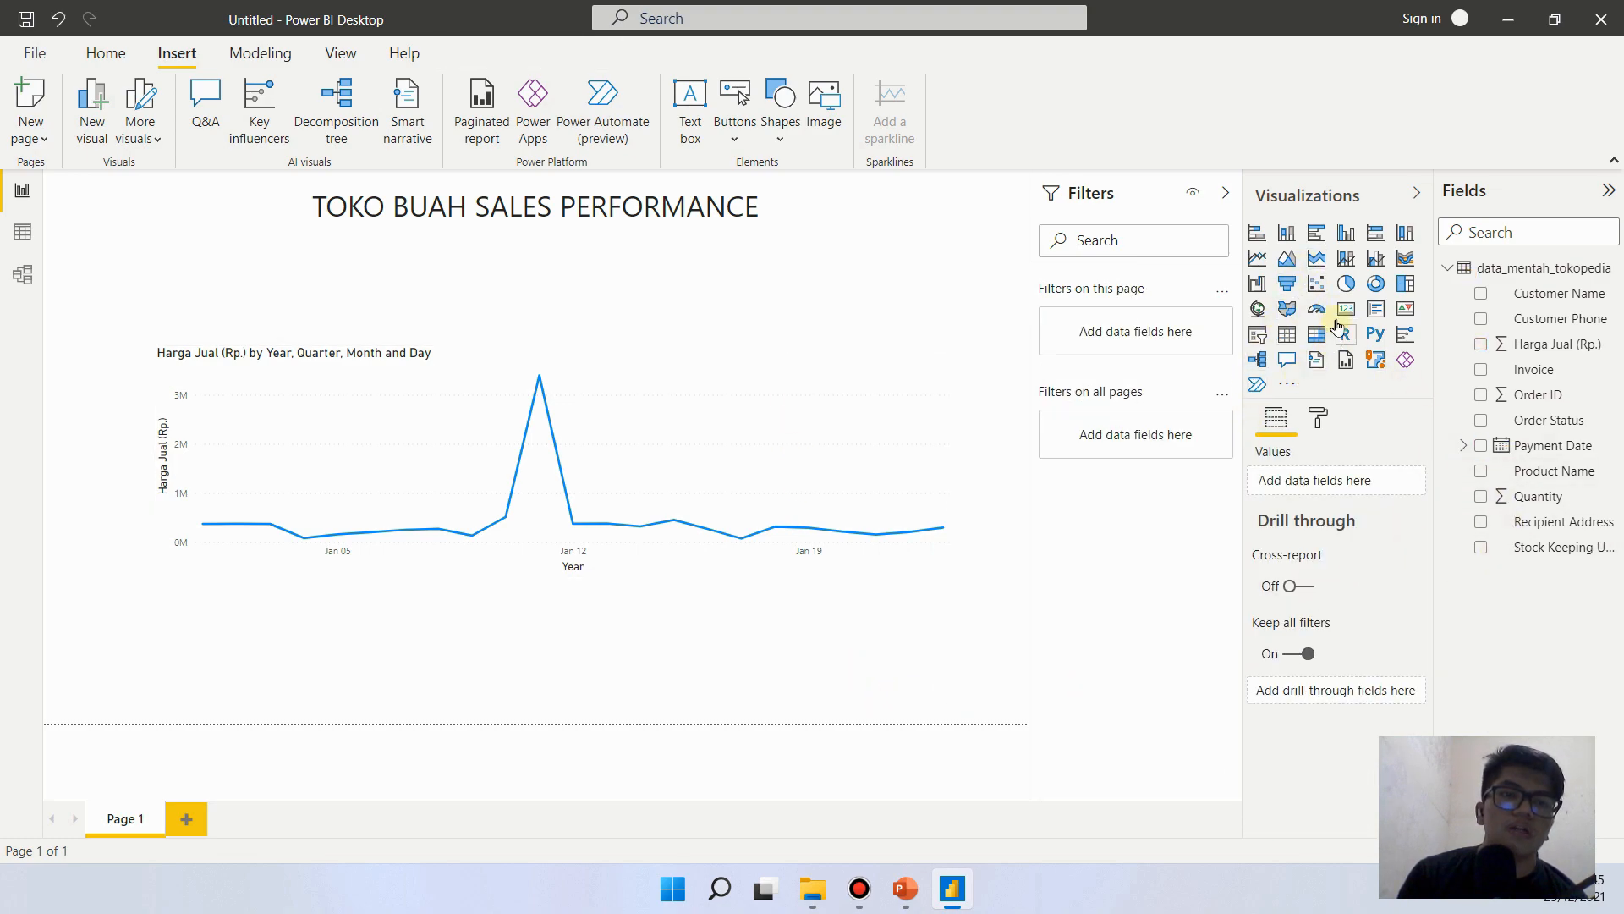
- Add a slicer for Payment Date, shrink it, and place it between the title and the line chart's right half
{"action": "left_click", "coordinate": [1258, 337]}
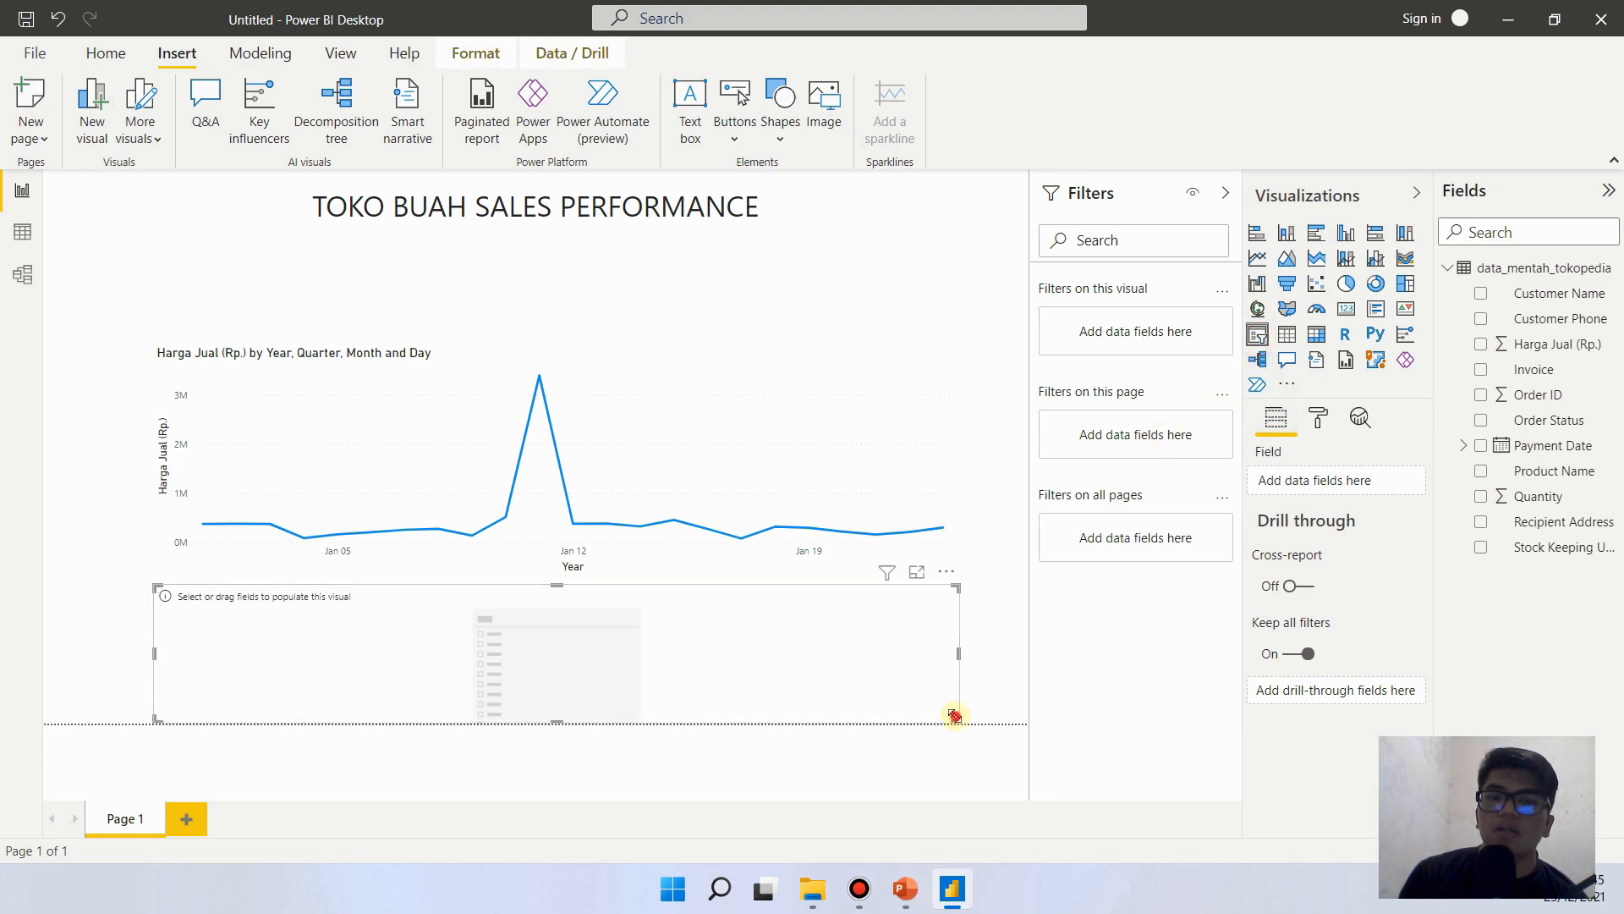
{"action": "left_click_drag", "start_coordinate": [956, 715], "coordinate": [533, 670]}
{"action": "left_click_drag", "start_coordinate": [436, 630], "coordinate": [907, 299]}
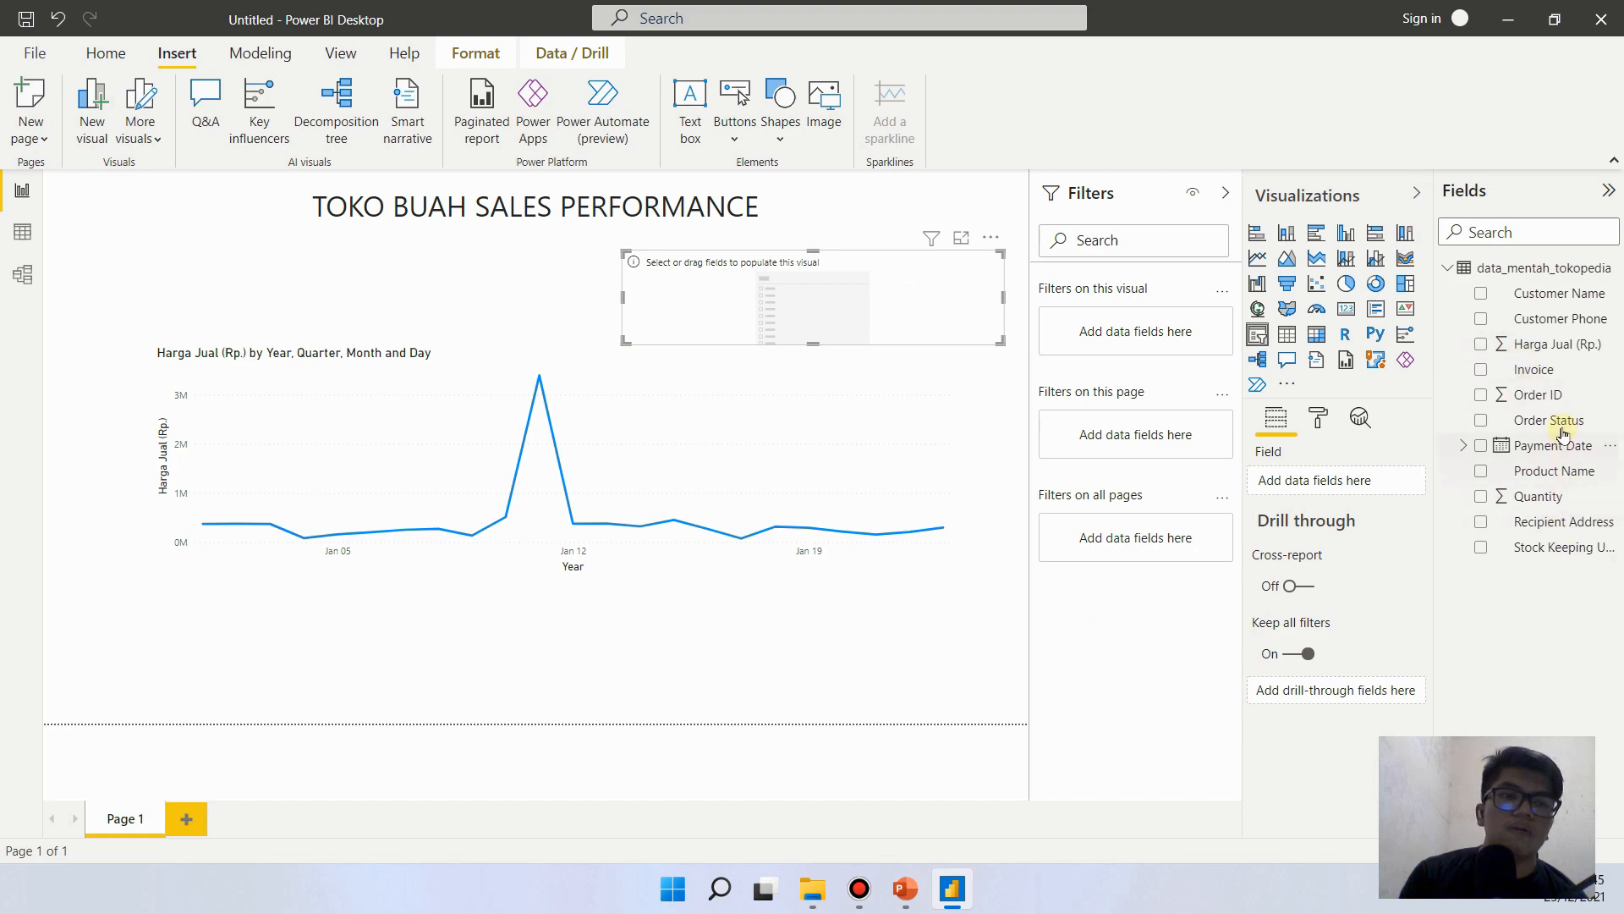
{"action": "left_click_drag", "start_coordinate": [1558, 454], "coordinate": [923, 317]}
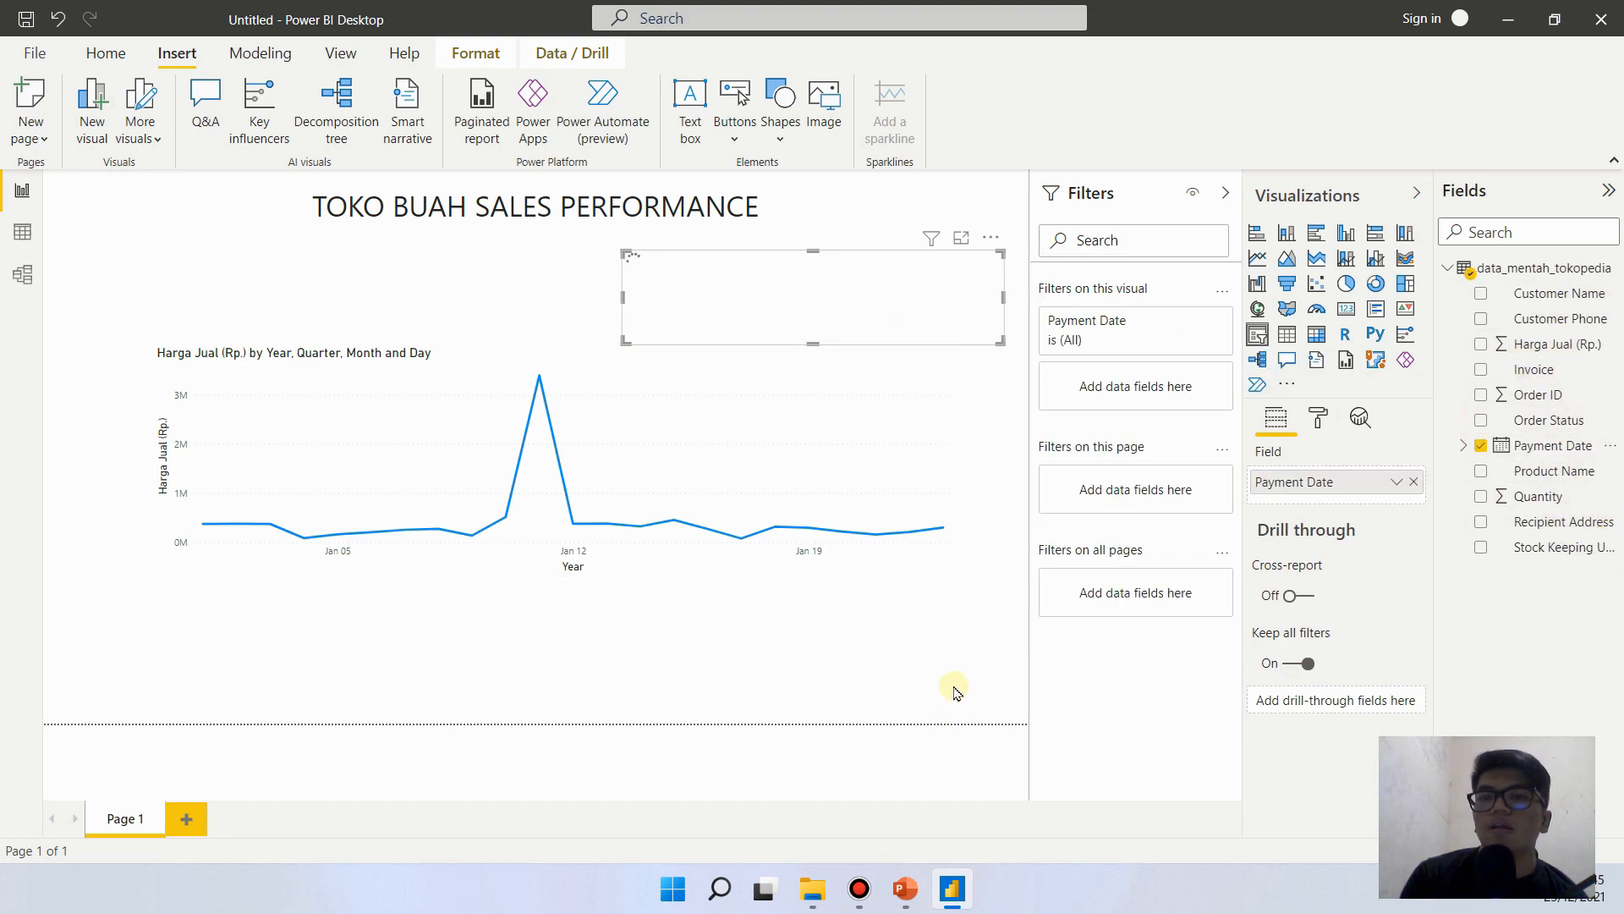
{"action": "left_click", "coordinate": [977, 622]}
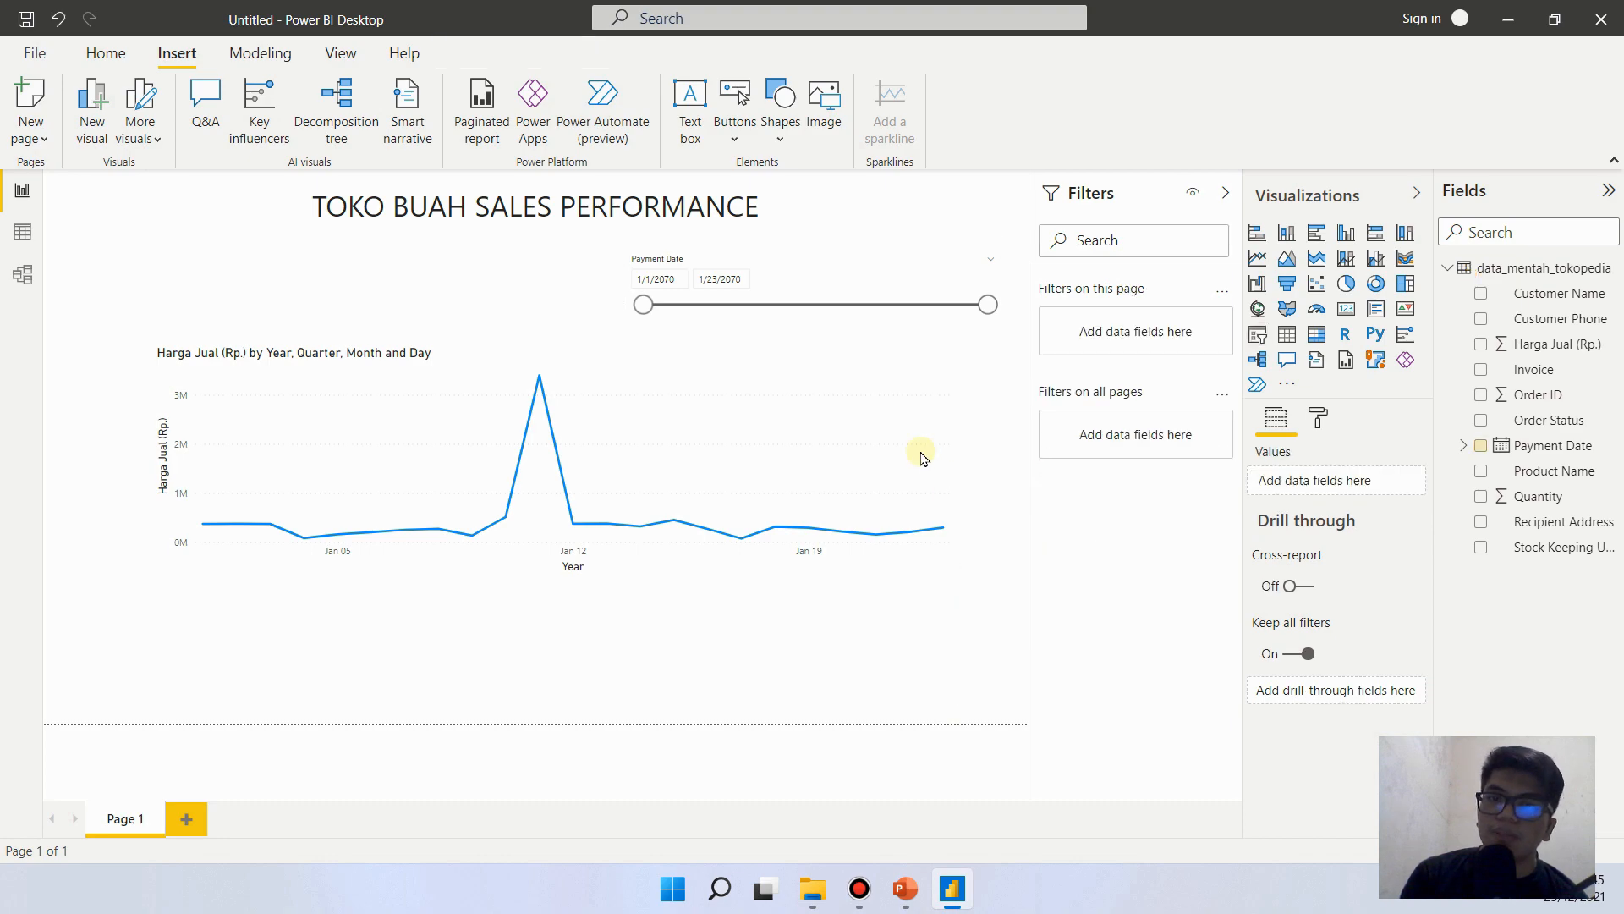
- Narrow the Payment Date slicer's range to 1/8/2070 through 1/18/2070 using its slider
{"action": "left_click_drag", "start_coordinate": [645, 314], "coordinate": [764, 322]}
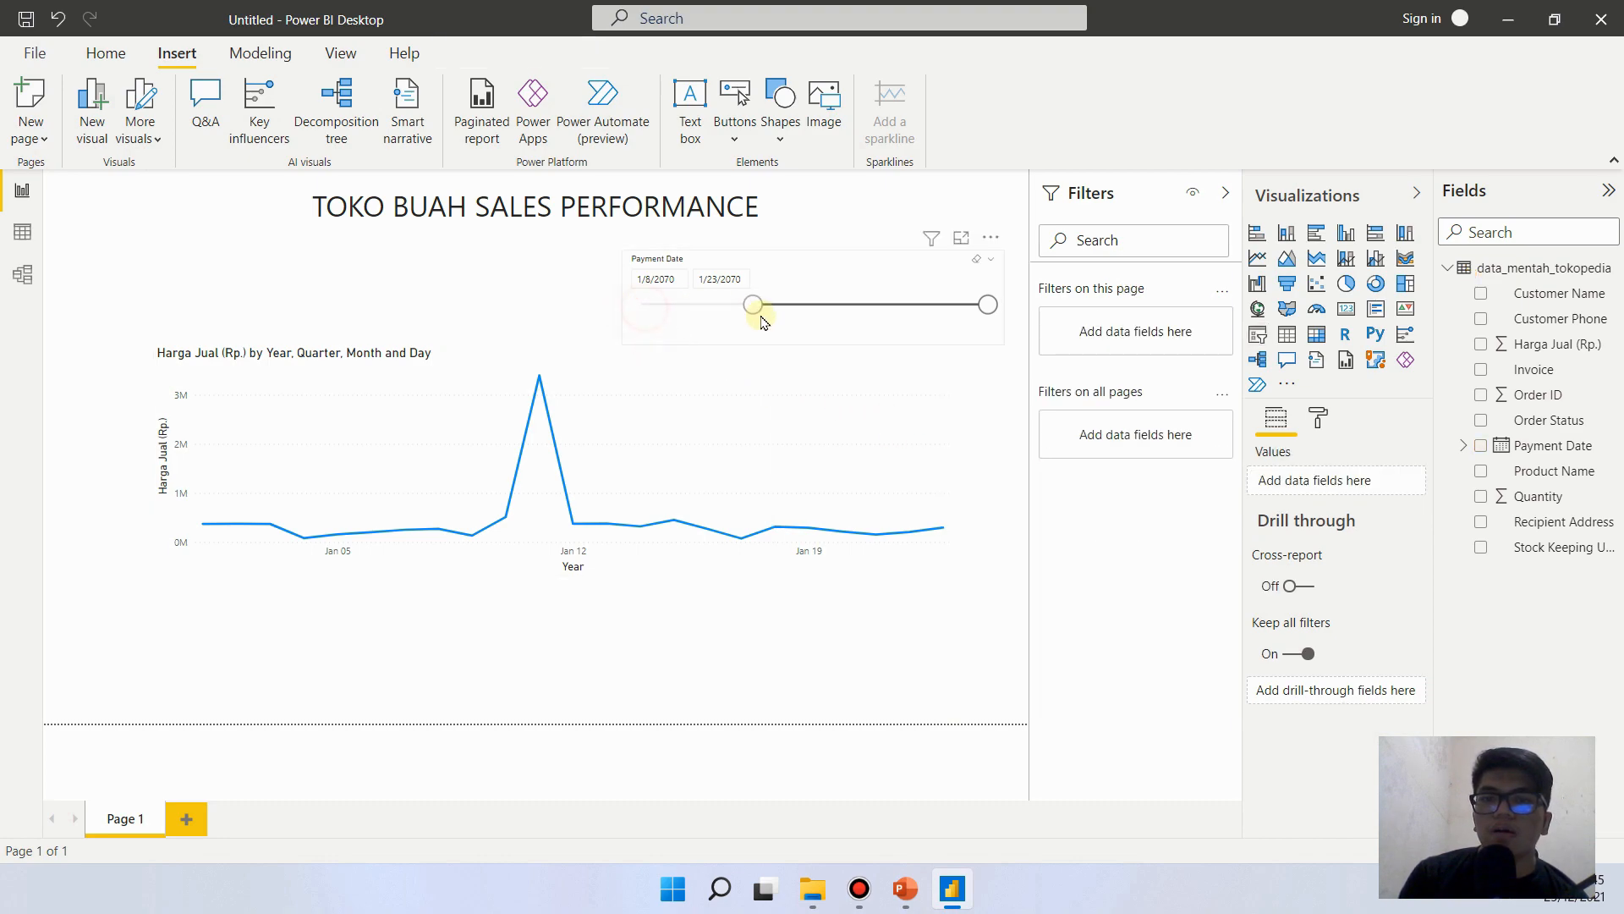
{"action": "left_click", "coordinate": [862, 321]}
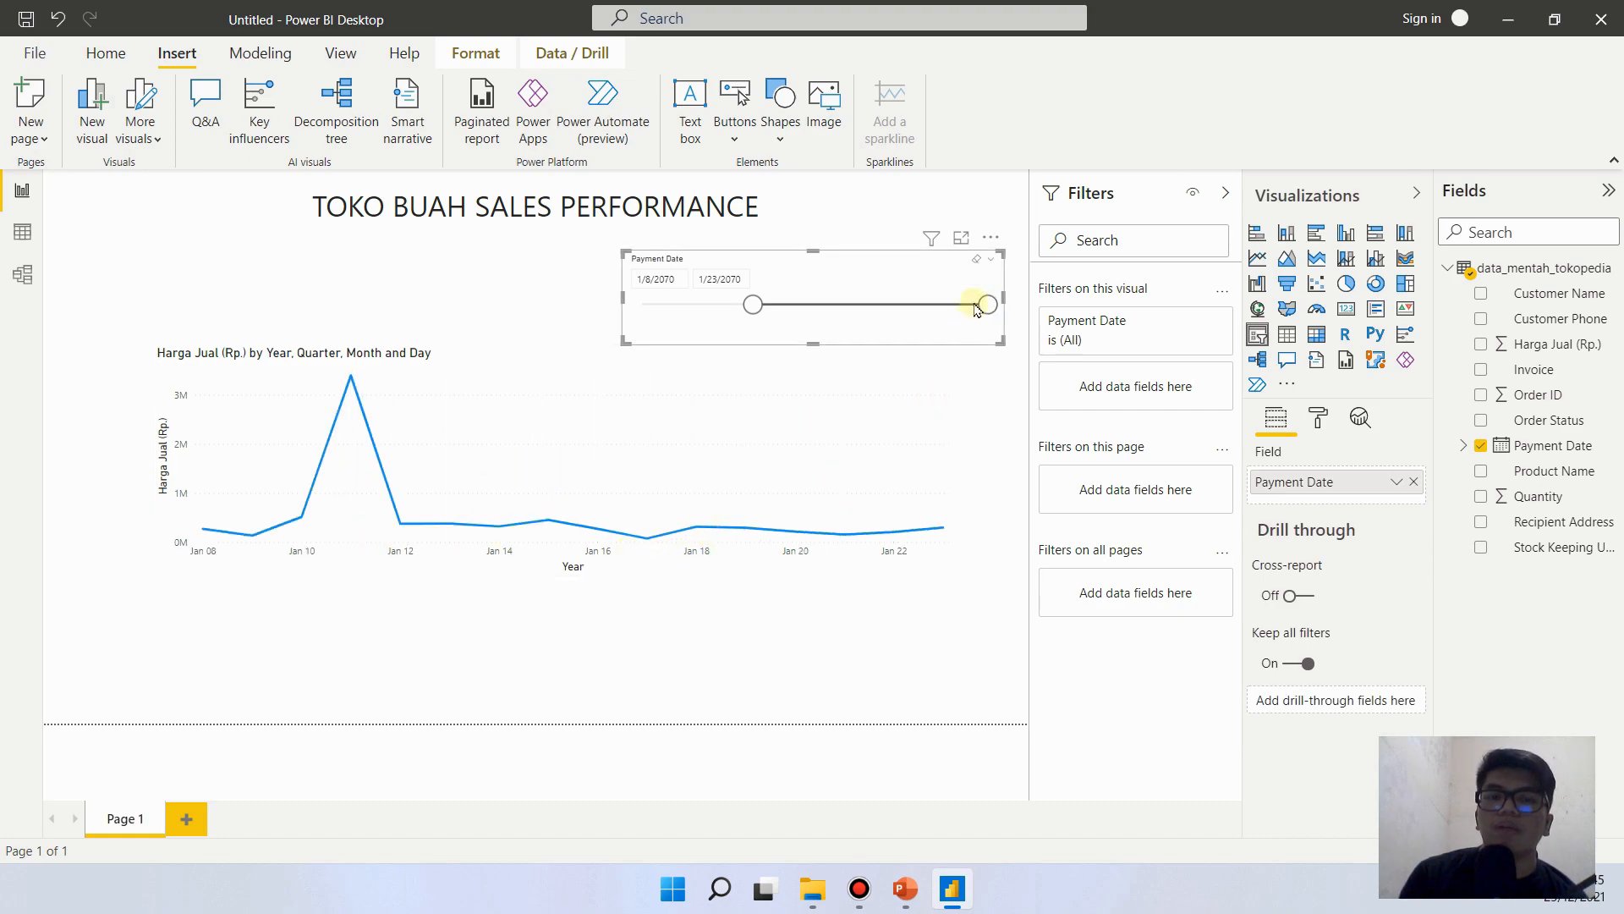
{"action": "left_click_drag", "start_coordinate": [988, 304], "coordinate": [910, 305]}
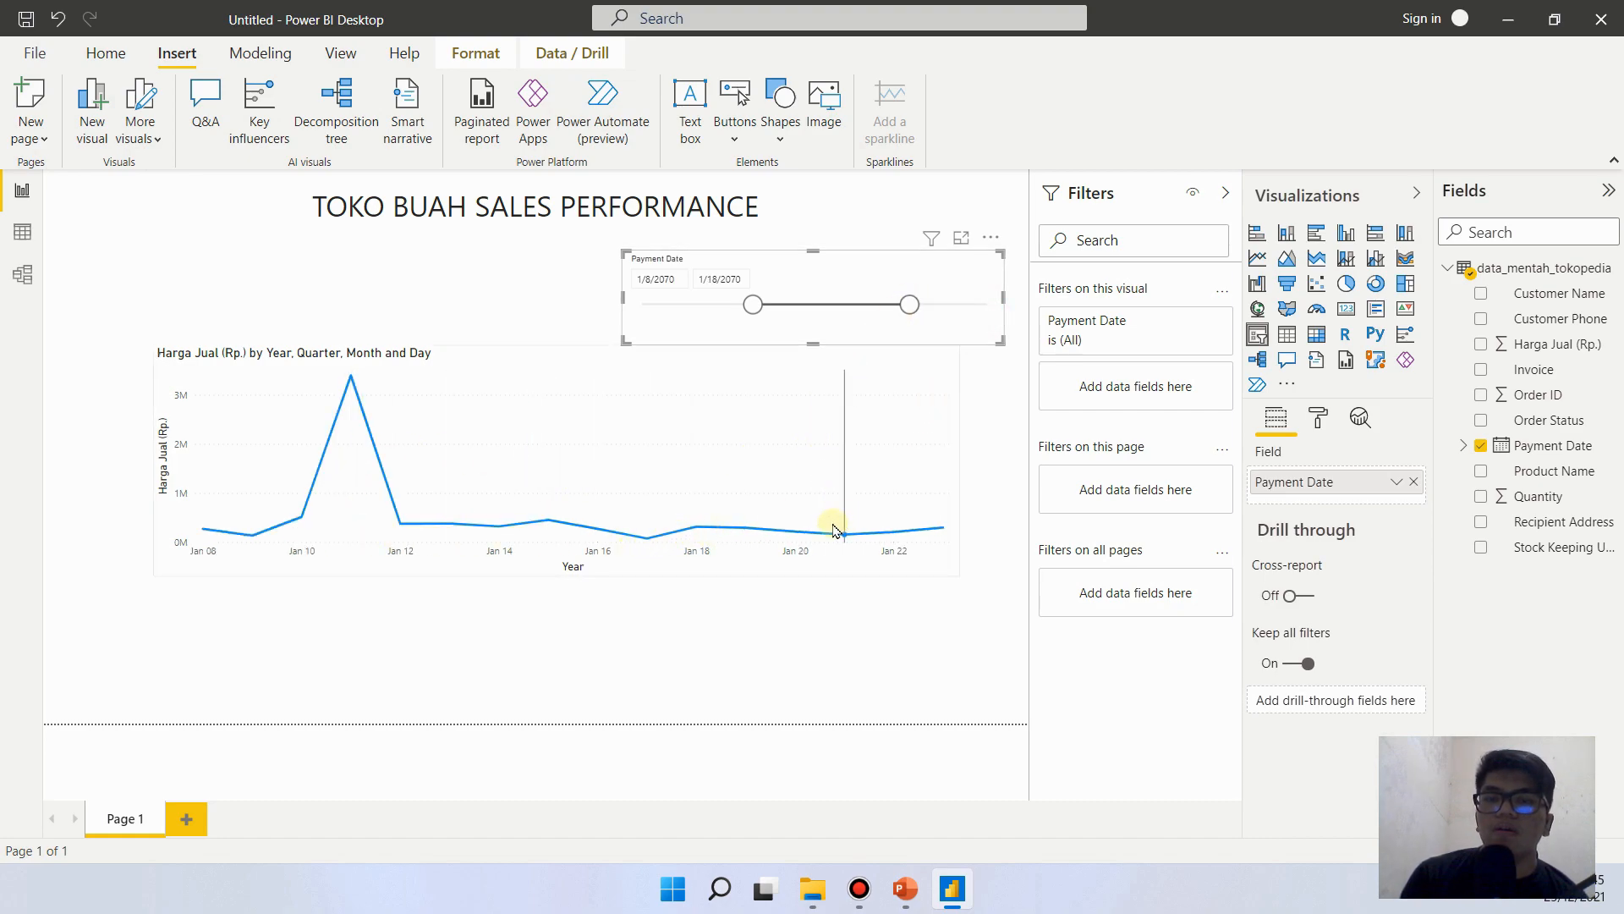
{"action": "left_click", "coordinate": [654, 319]}
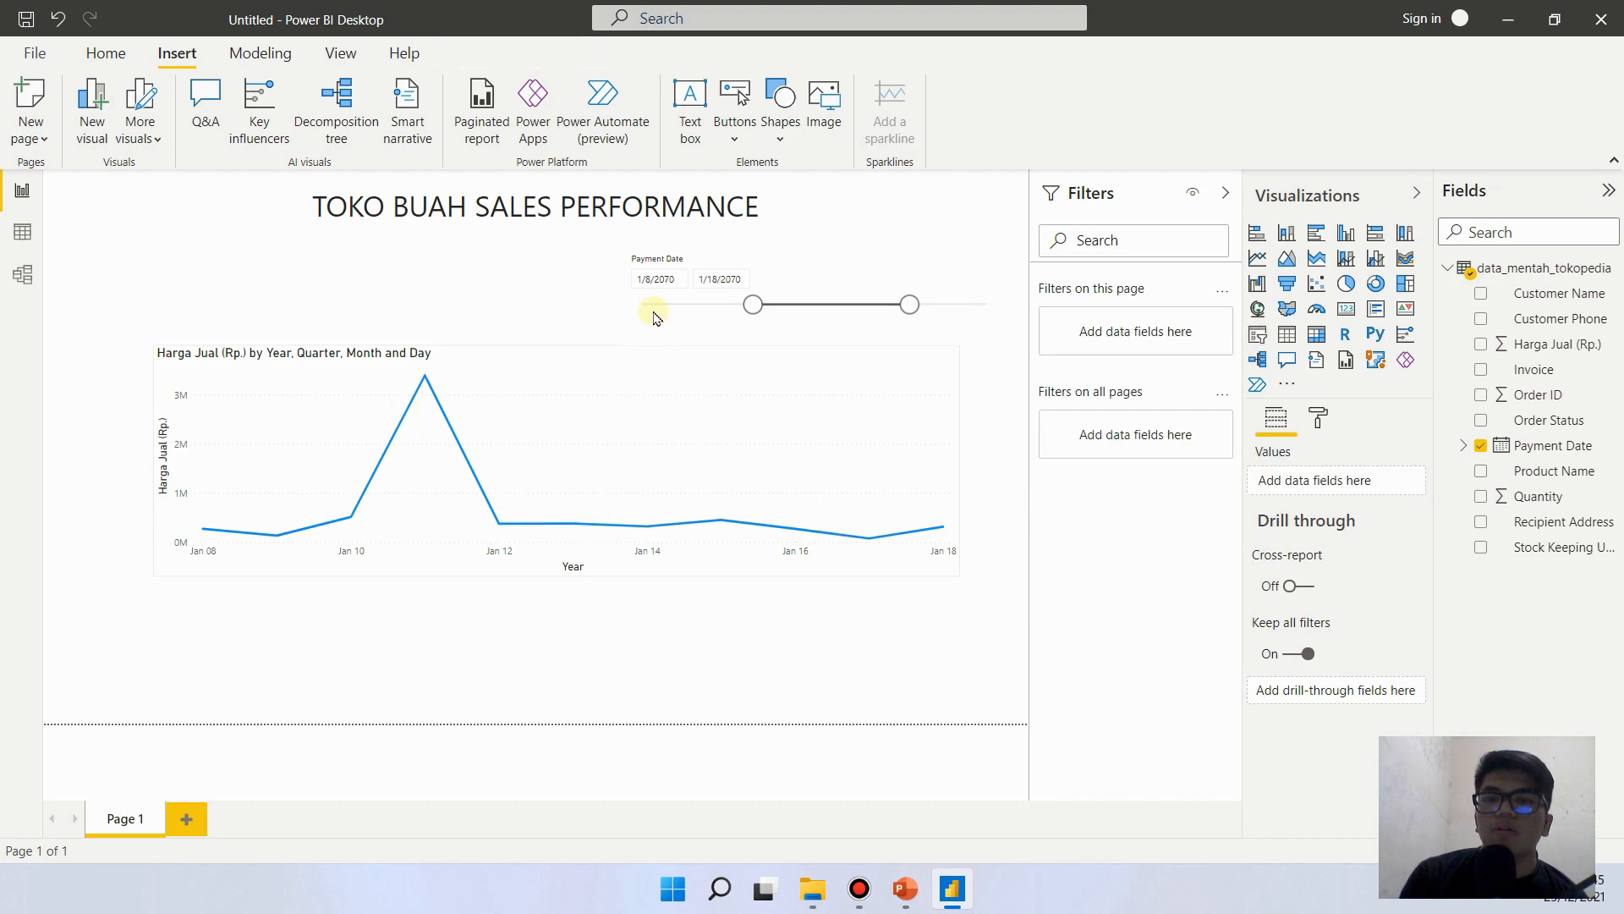
- Set the slicer's start date to 1/10/2070 from the calendar, and view the end-date calendar and the slicer type options
{"action": "left_click", "coordinate": [654, 280]}
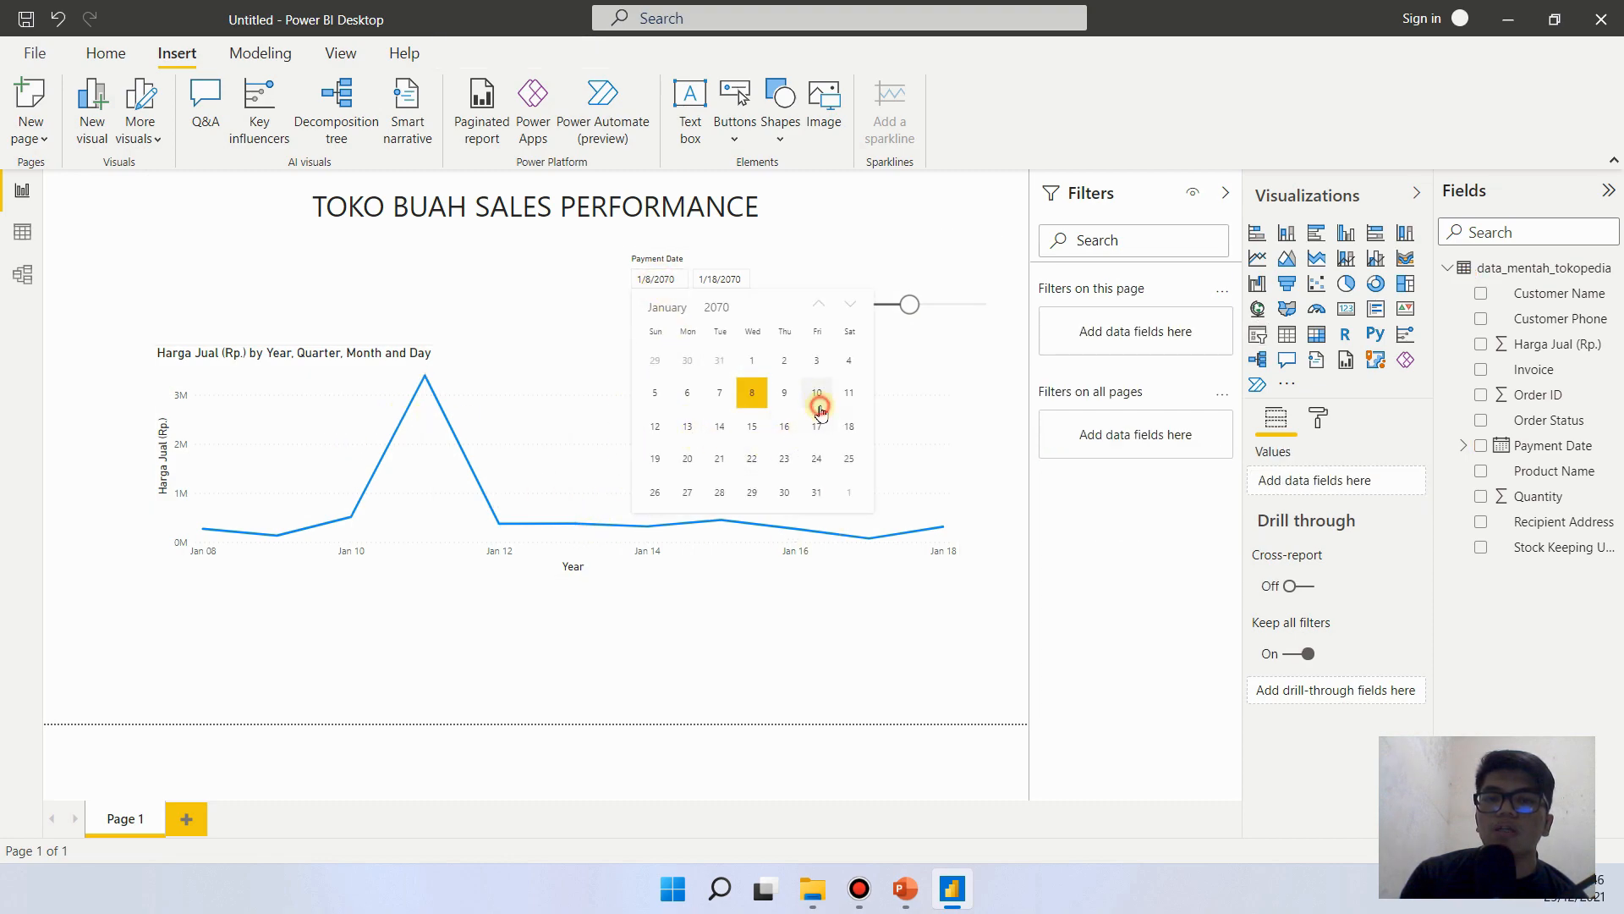
{"action": "left_click", "coordinate": [817, 396]}
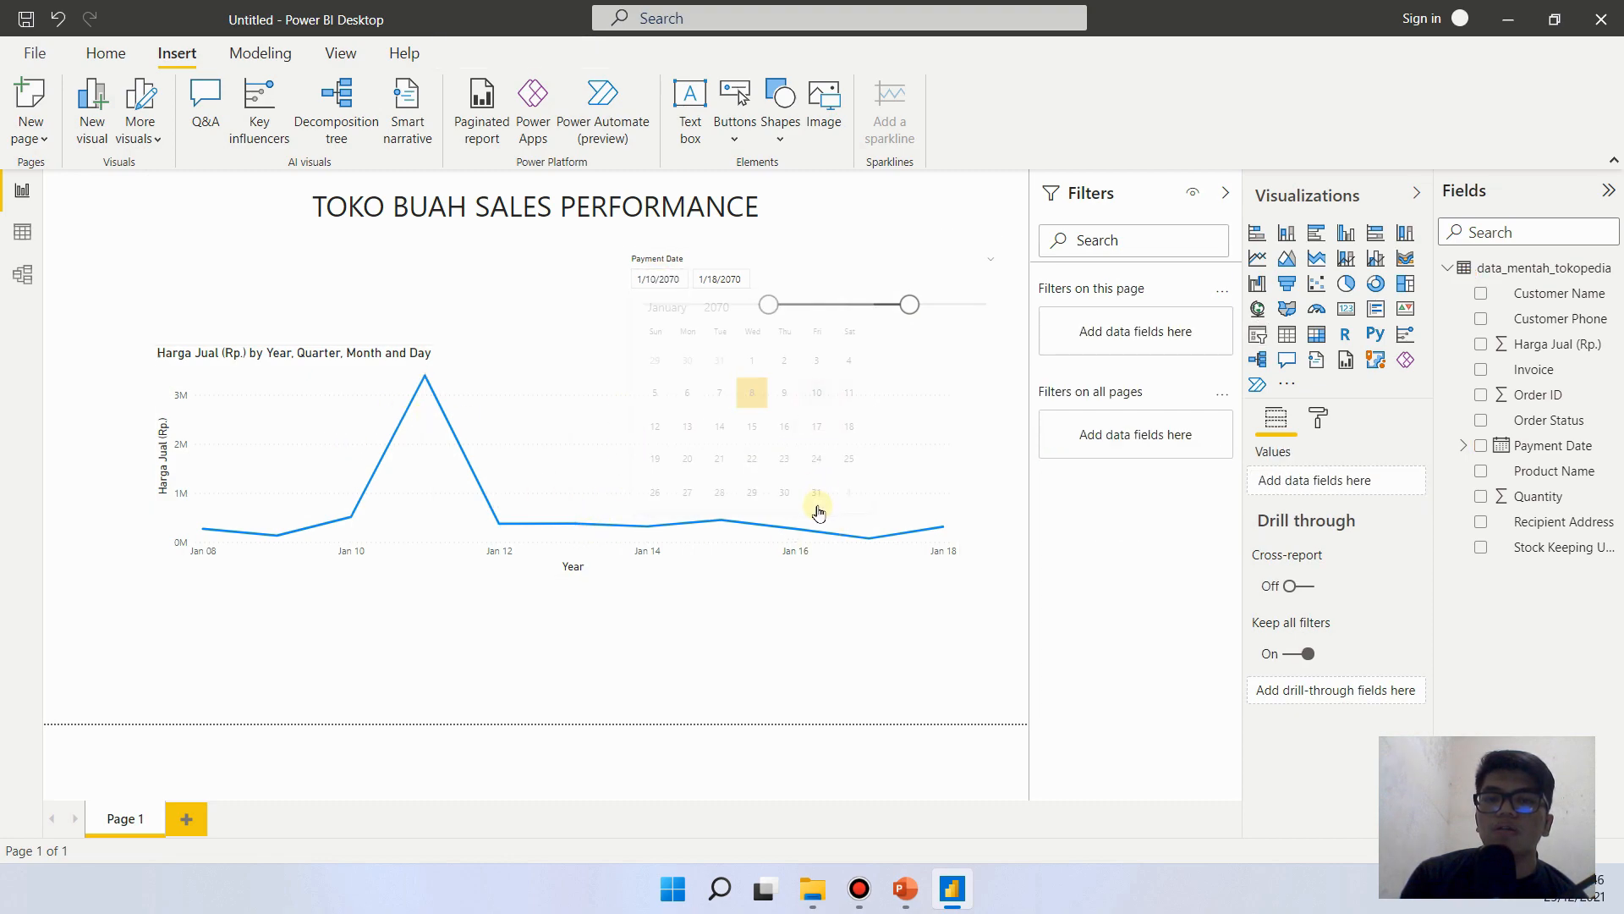
{"action": "left_click", "coordinate": [720, 282]}
{"action": "left_click", "coordinate": [661, 280]}
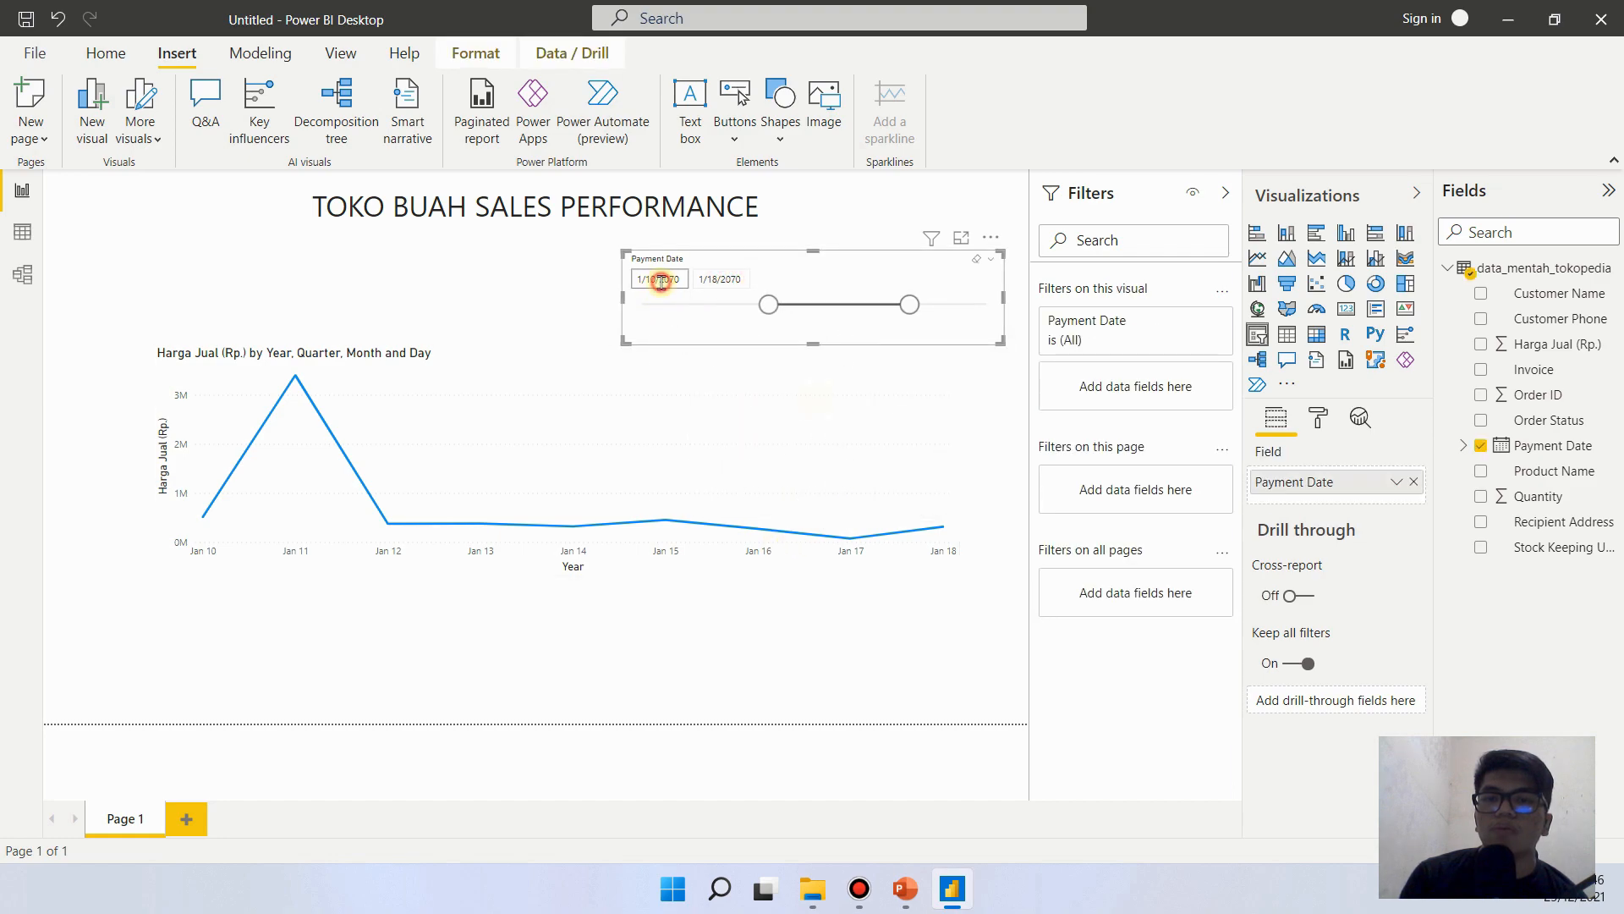
{"action": "left_click", "coordinate": [721, 279]}
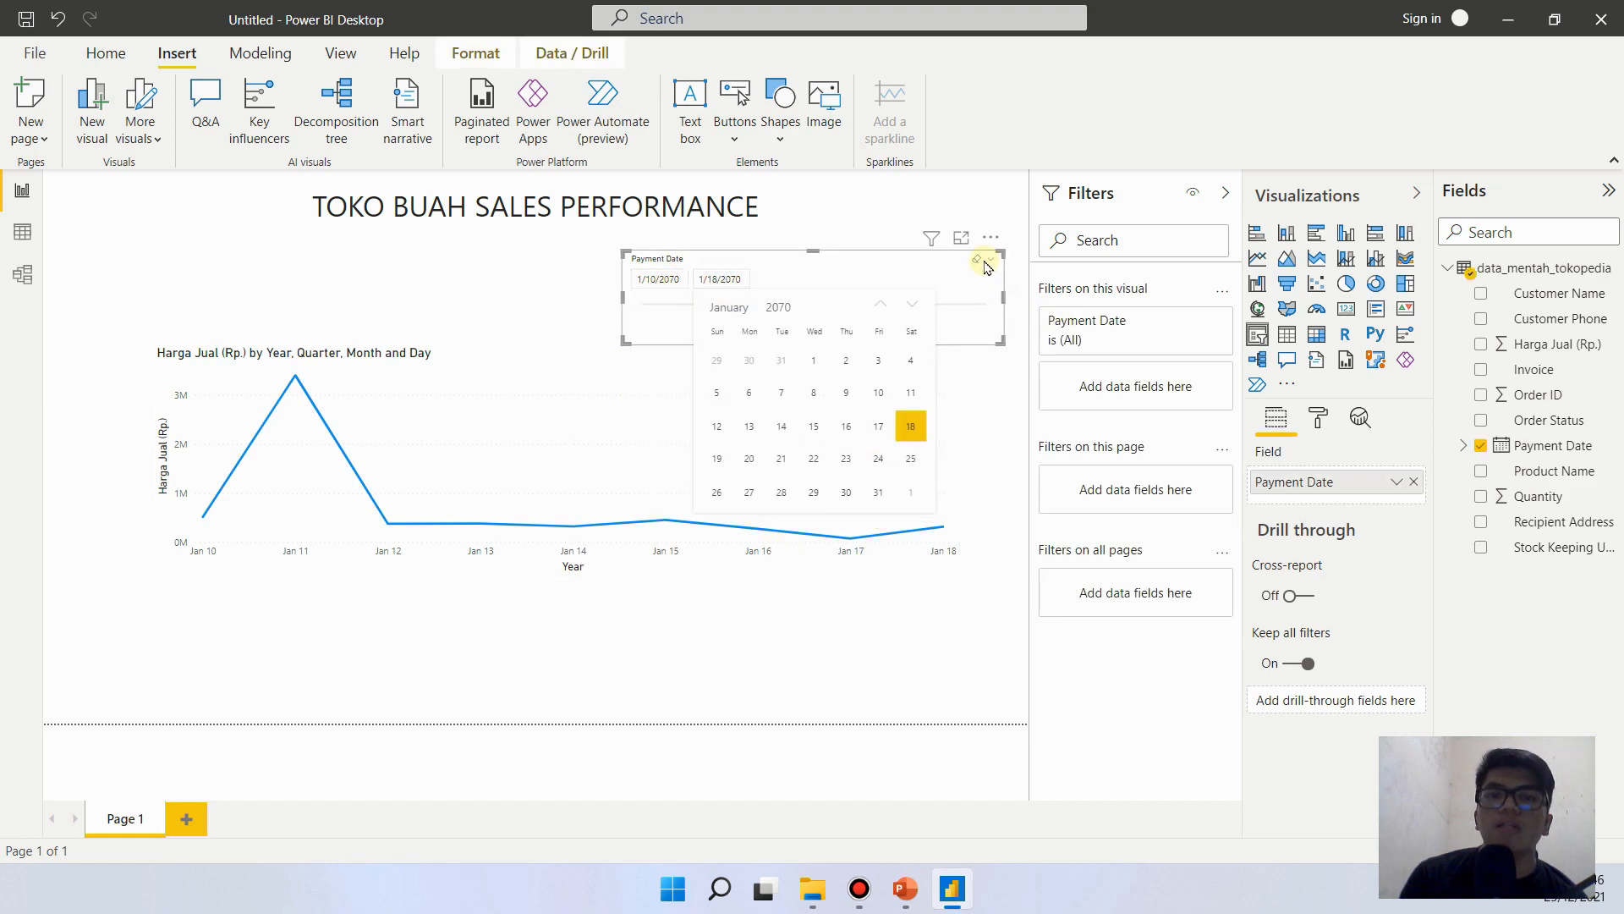
{"action": "left_click", "coordinate": [990, 264]}
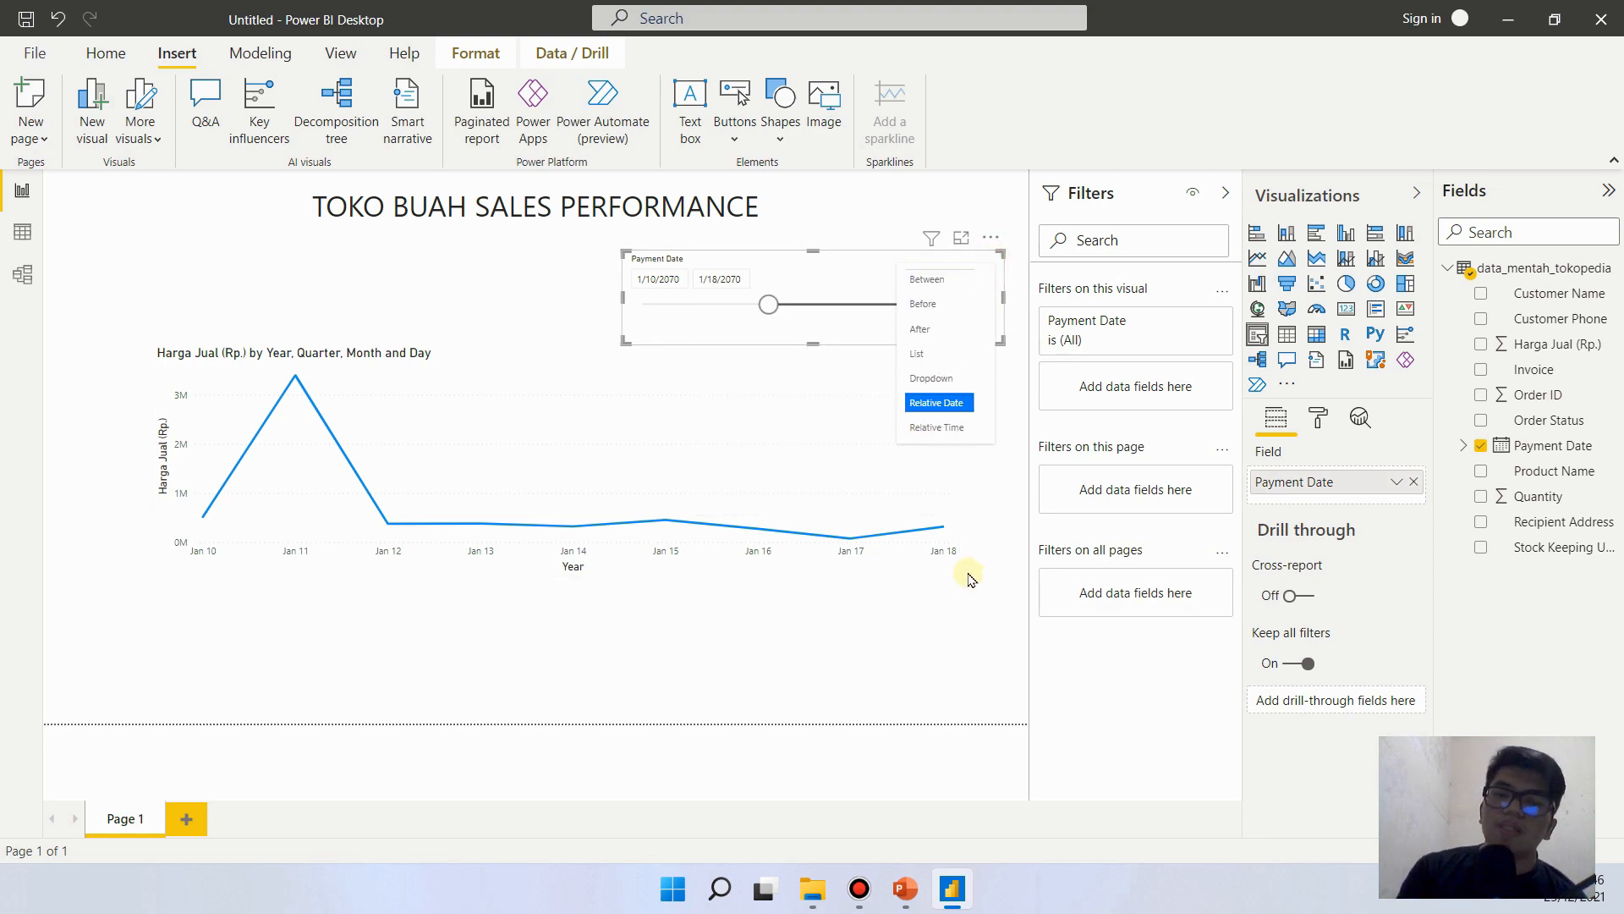
{"action": "left_click", "coordinate": [944, 637]}
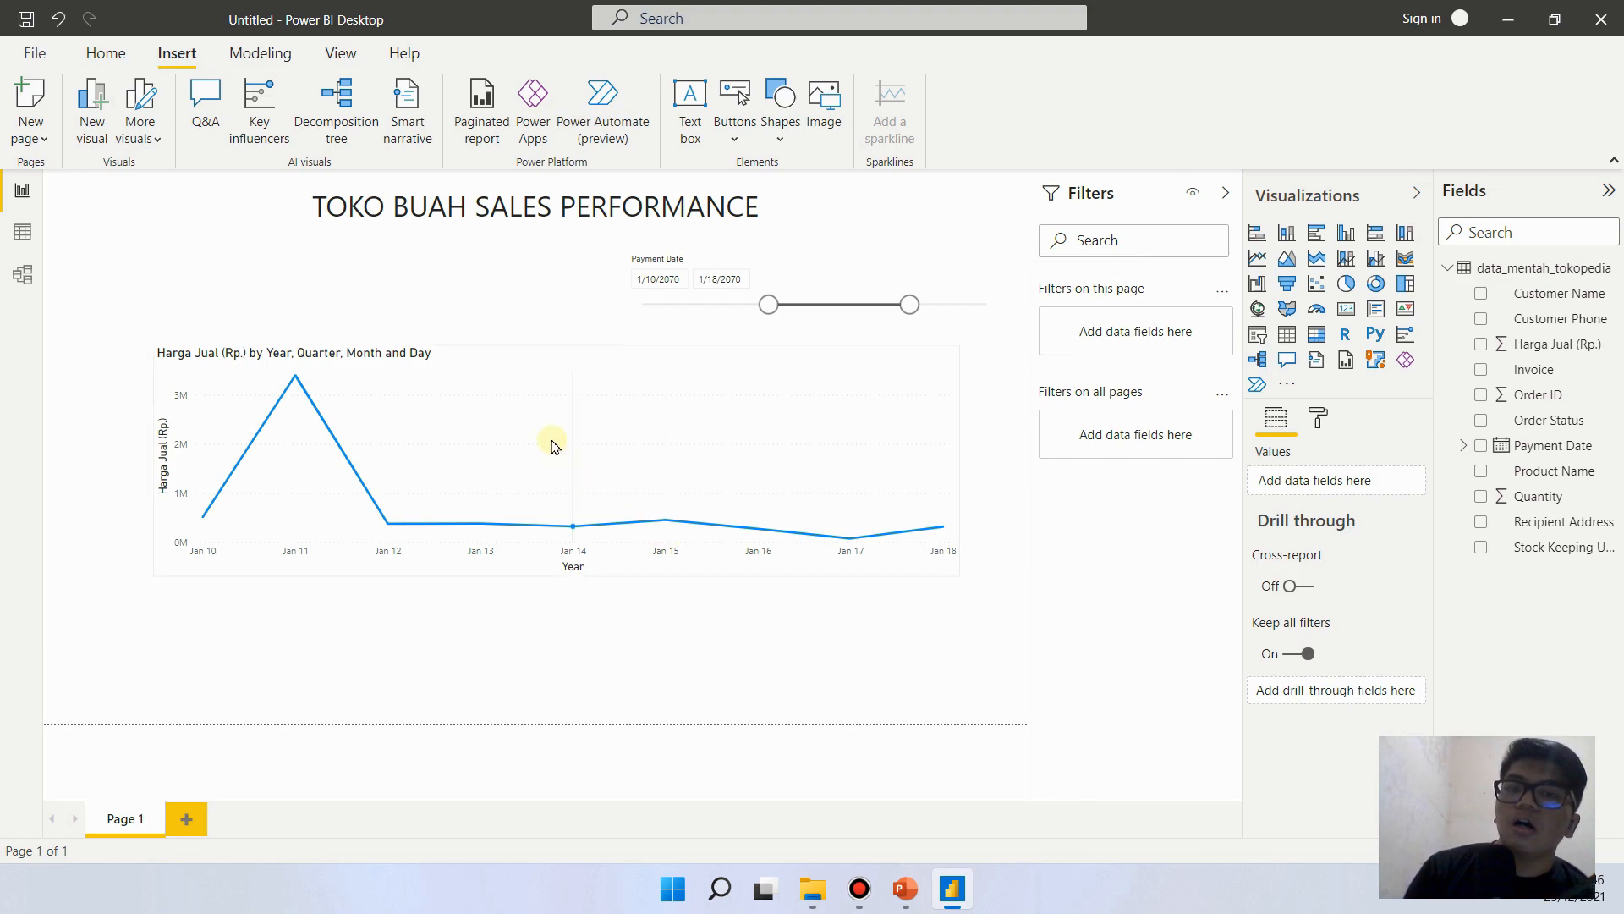
- Delete the Harga Jual (Rp.) line chart from the report page
{"action": "mouse_move", "coordinate": [512, 390]}
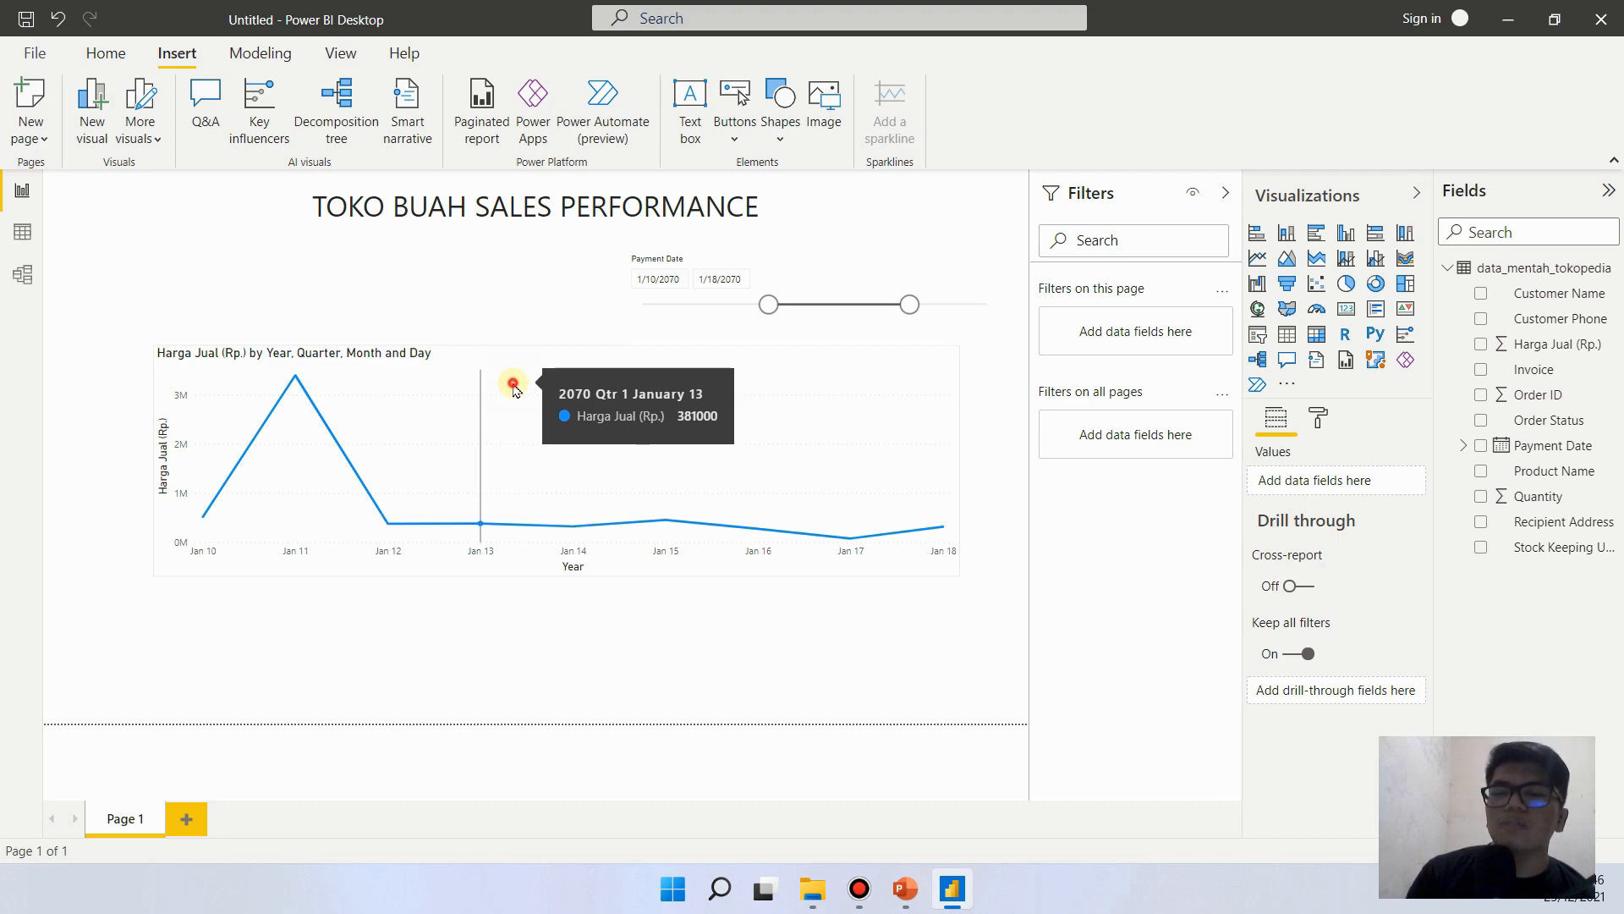
{"action": "left_click", "coordinate": [513, 387]}
{"action": "key", "text": "Delete"}
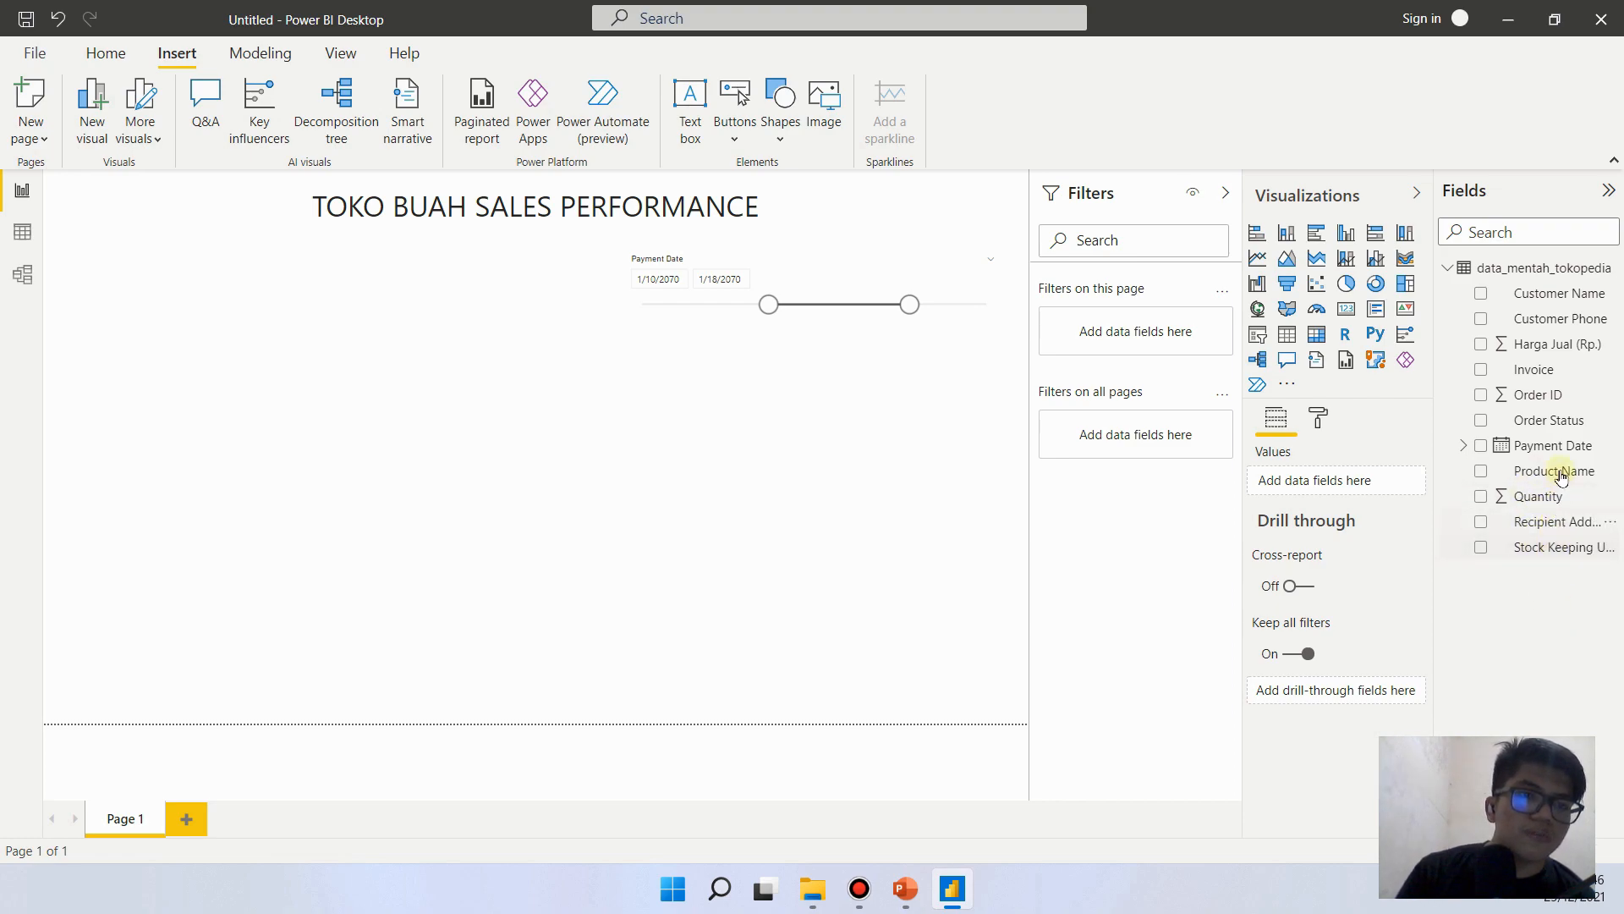
- Rebuild the line chart with Harga Jual (Rp.) as values and Payment Date on the axis, expanded down to Day
{"action": "left_click_drag", "start_coordinate": [1555, 354], "coordinate": [590, 713]}
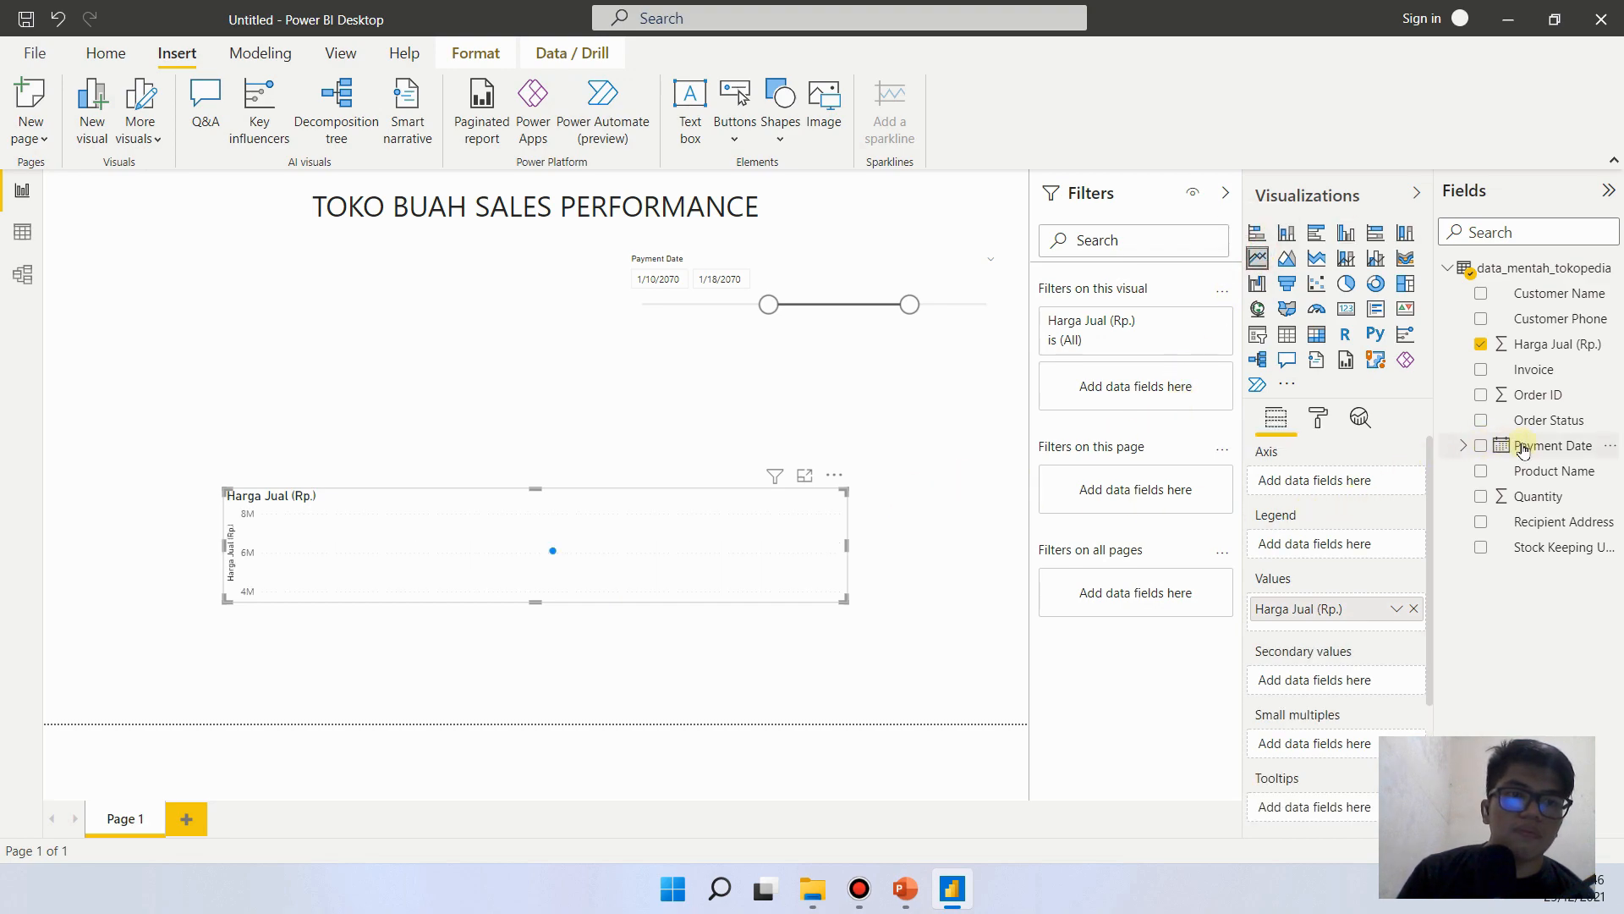
{"action": "left_click_drag", "start_coordinate": [1564, 445], "coordinate": [627, 621]}
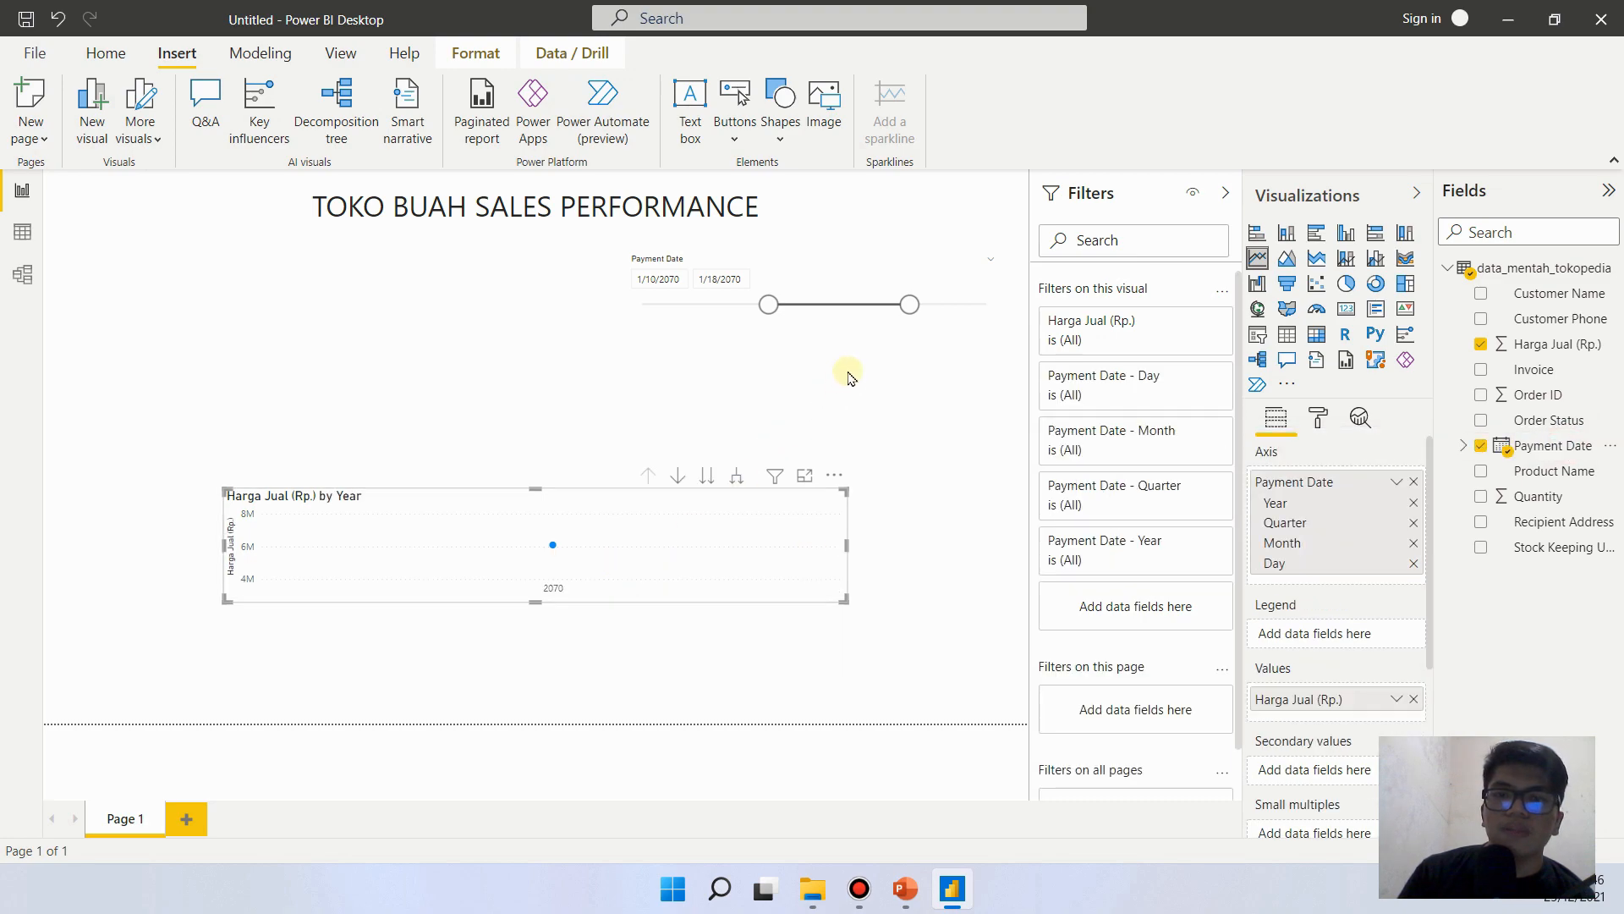
{"action": "left_click", "coordinate": [738, 479]}
{"action": "left_click", "coordinate": [737, 479]}
{"action": "left_click", "coordinate": [737, 478]}
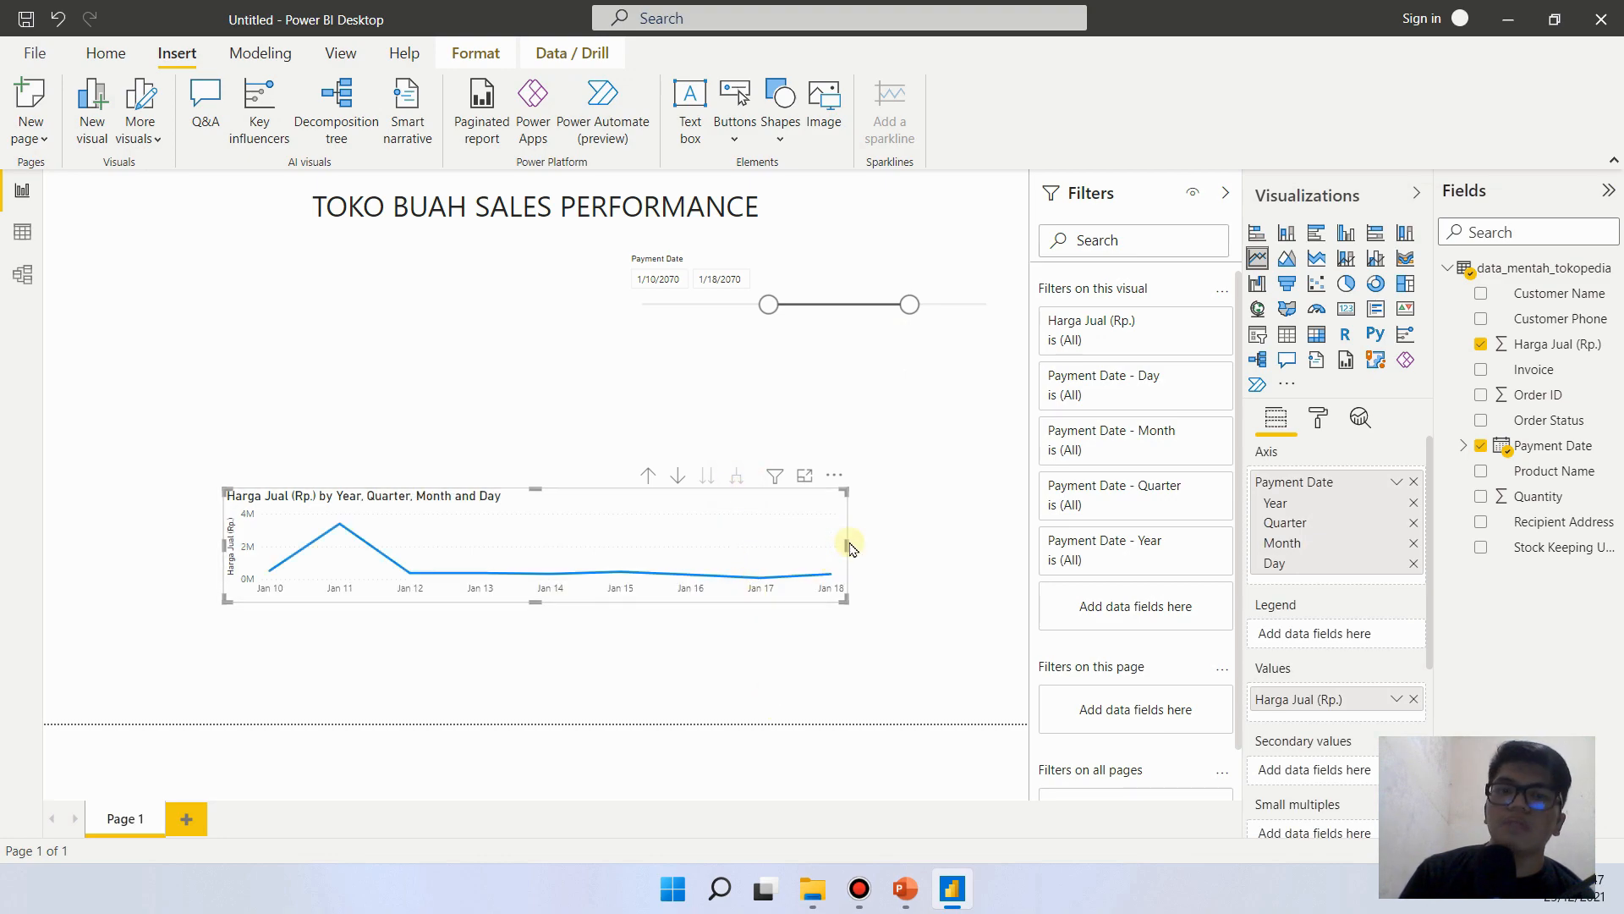
- Enlarge the new line chart to fill most of the page width below the slicer, and trim its lower edge slightly
{"action": "left_click_drag", "start_coordinate": [847, 540], "coordinate": [946, 541]}
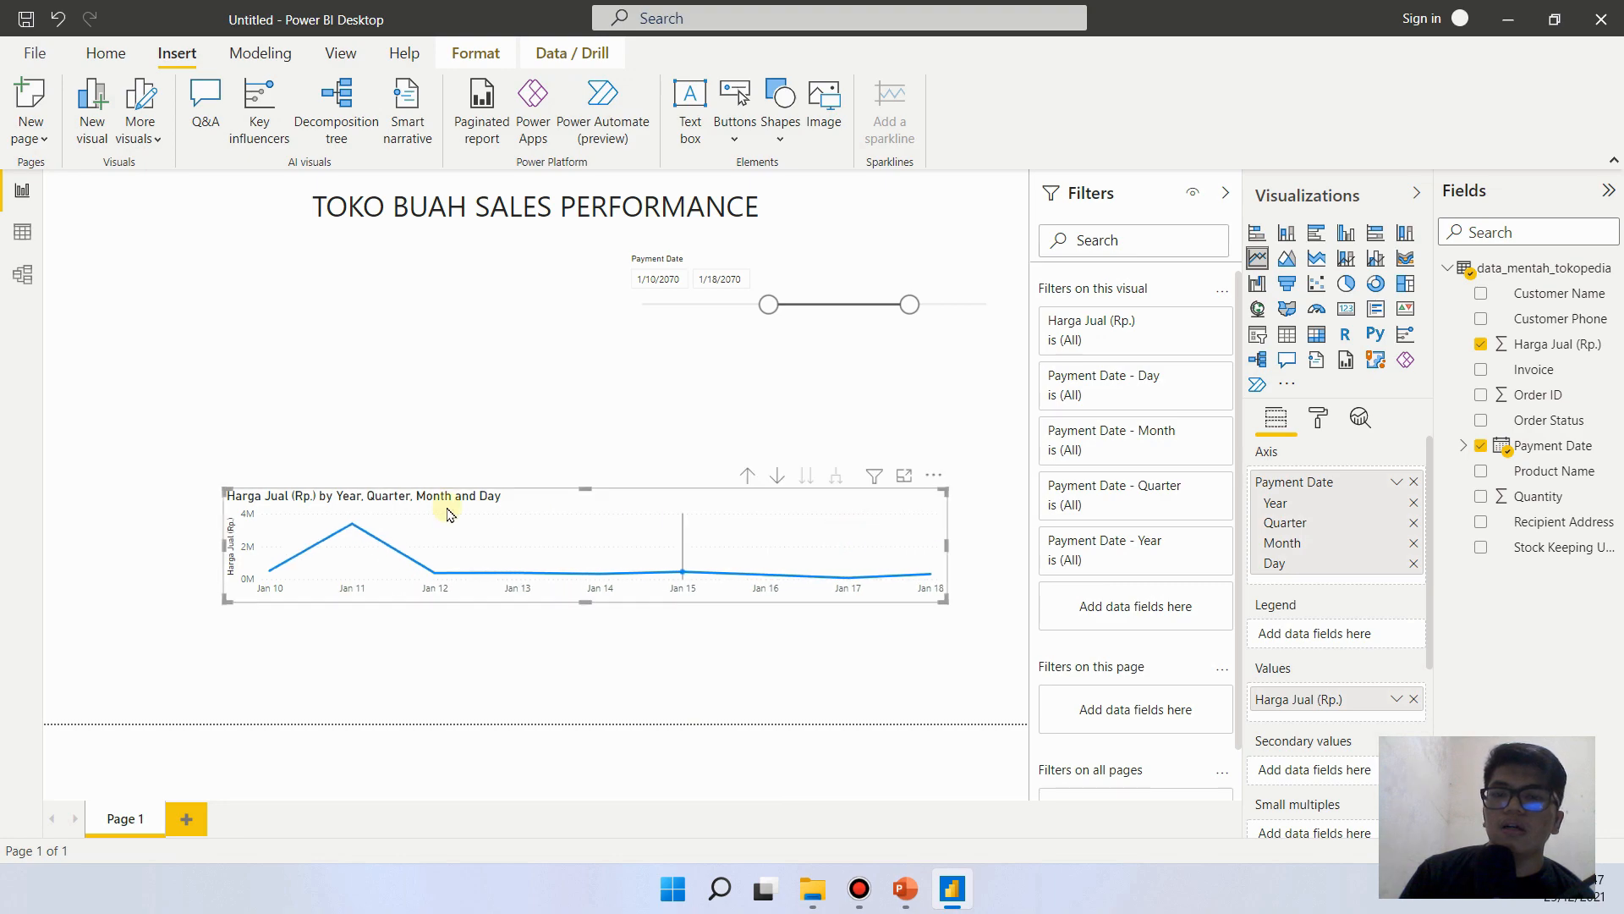
{"action": "left_click_drag", "start_coordinate": [585, 489], "coordinate": [573, 361]}
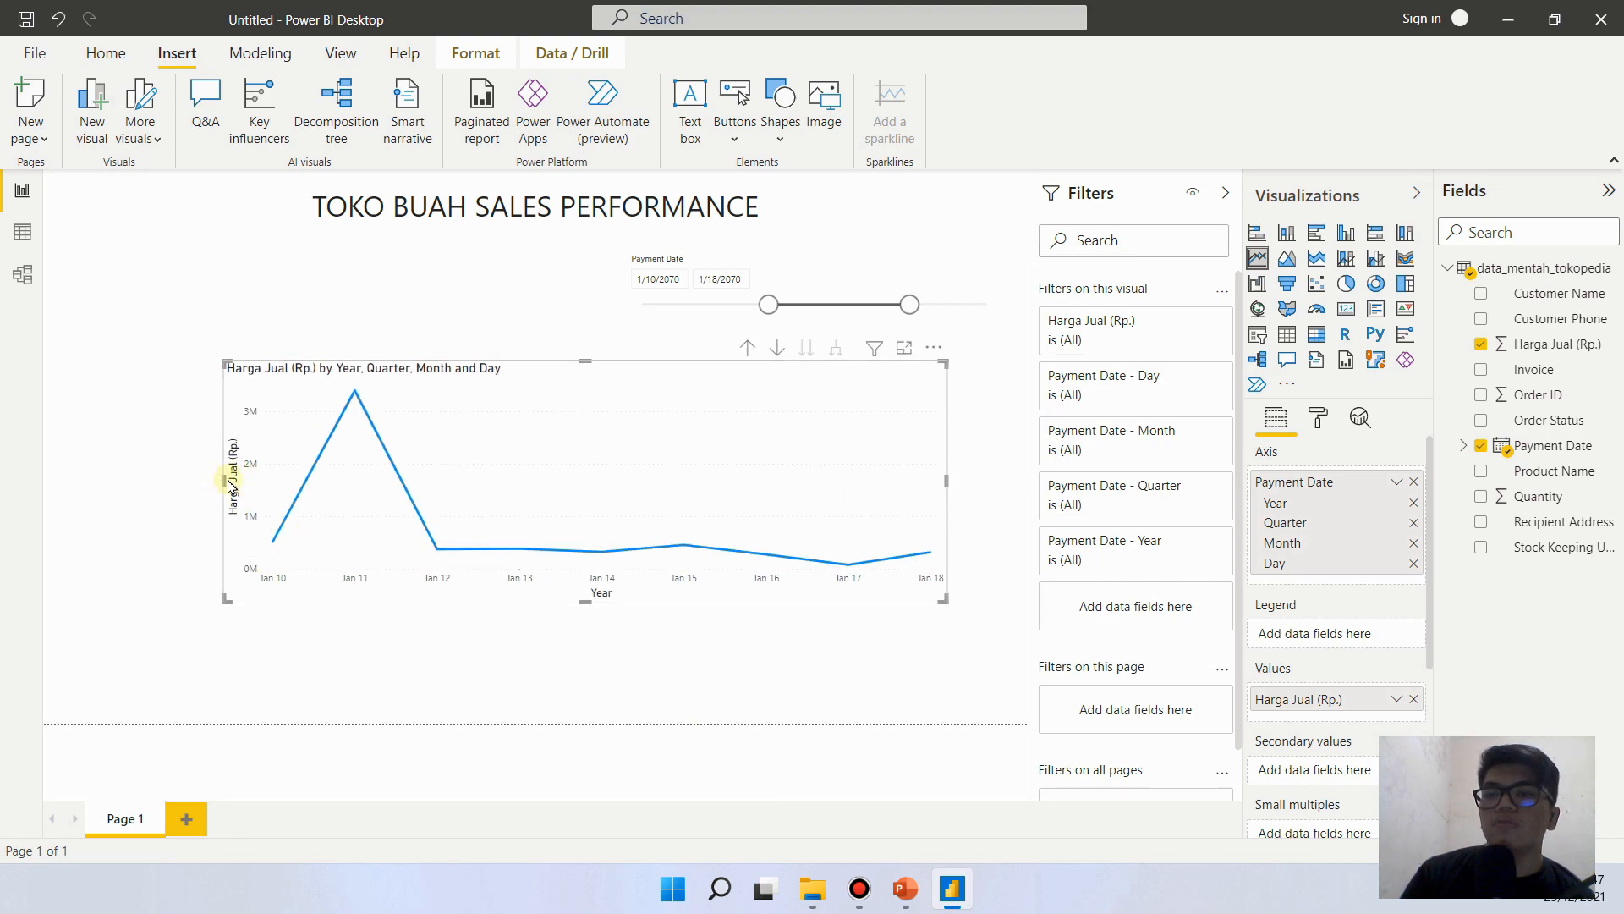
{"action": "left_click_drag", "start_coordinate": [223, 479], "coordinate": [139, 481]}
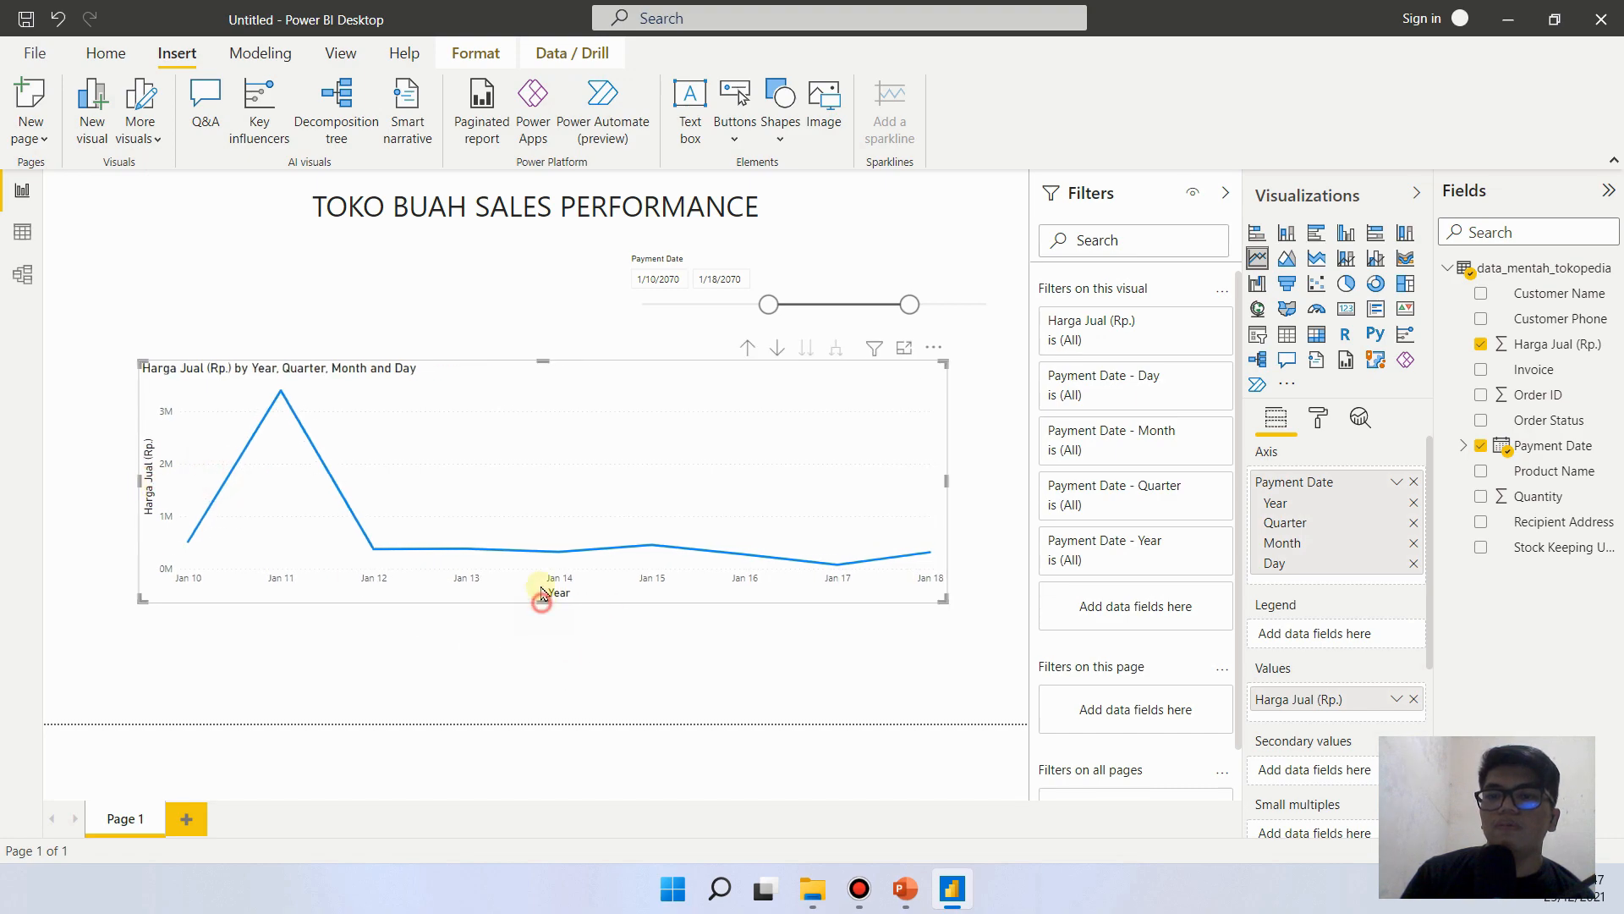
{"action": "left_click_drag", "start_coordinate": [544, 601], "coordinate": [544, 574]}
{"action": "left_click", "coordinate": [427, 689]}
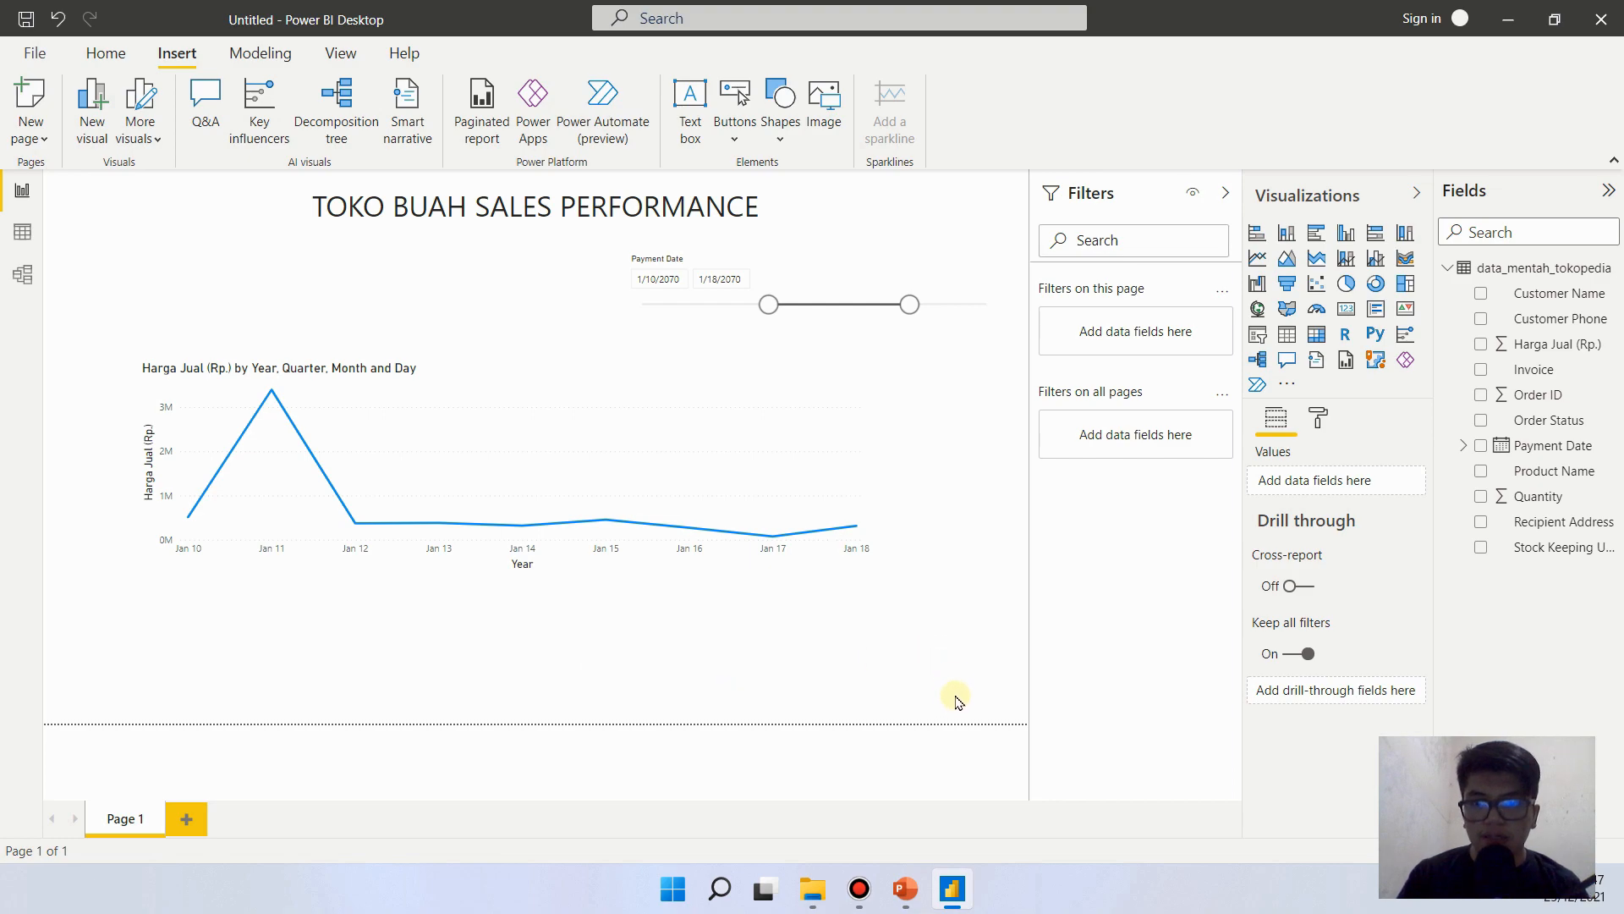
- Switch to PowerPoint and examine the Report Reference slide for the visuals below the line chart
{"action": "left_click", "coordinate": [906, 889]}
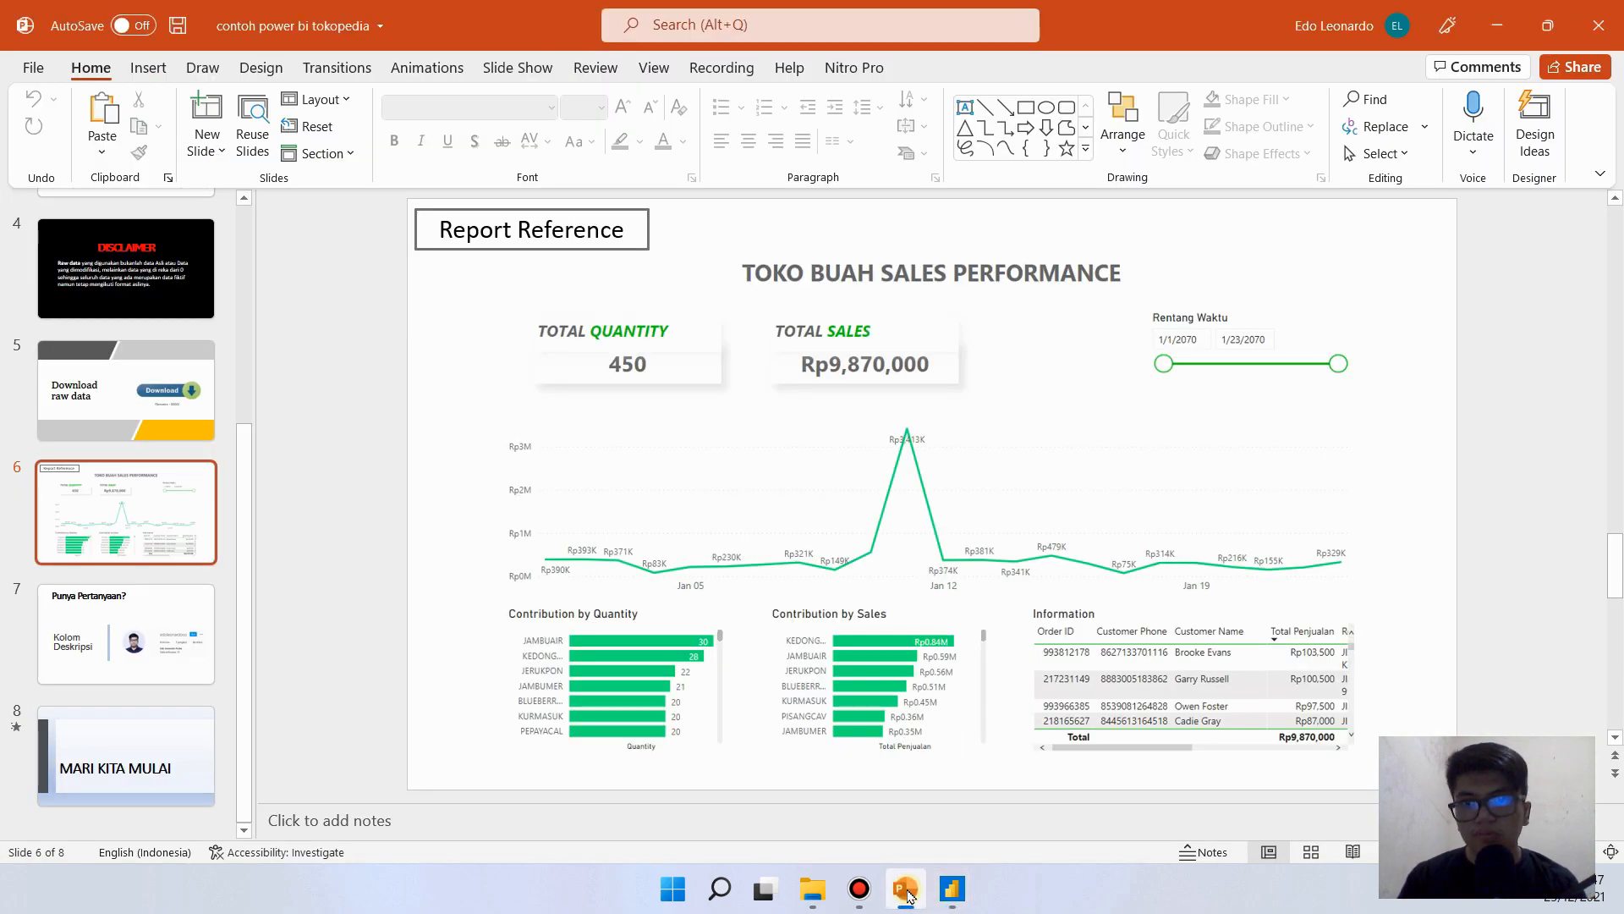
{"action": "right_click", "coordinate": [905, 889]}
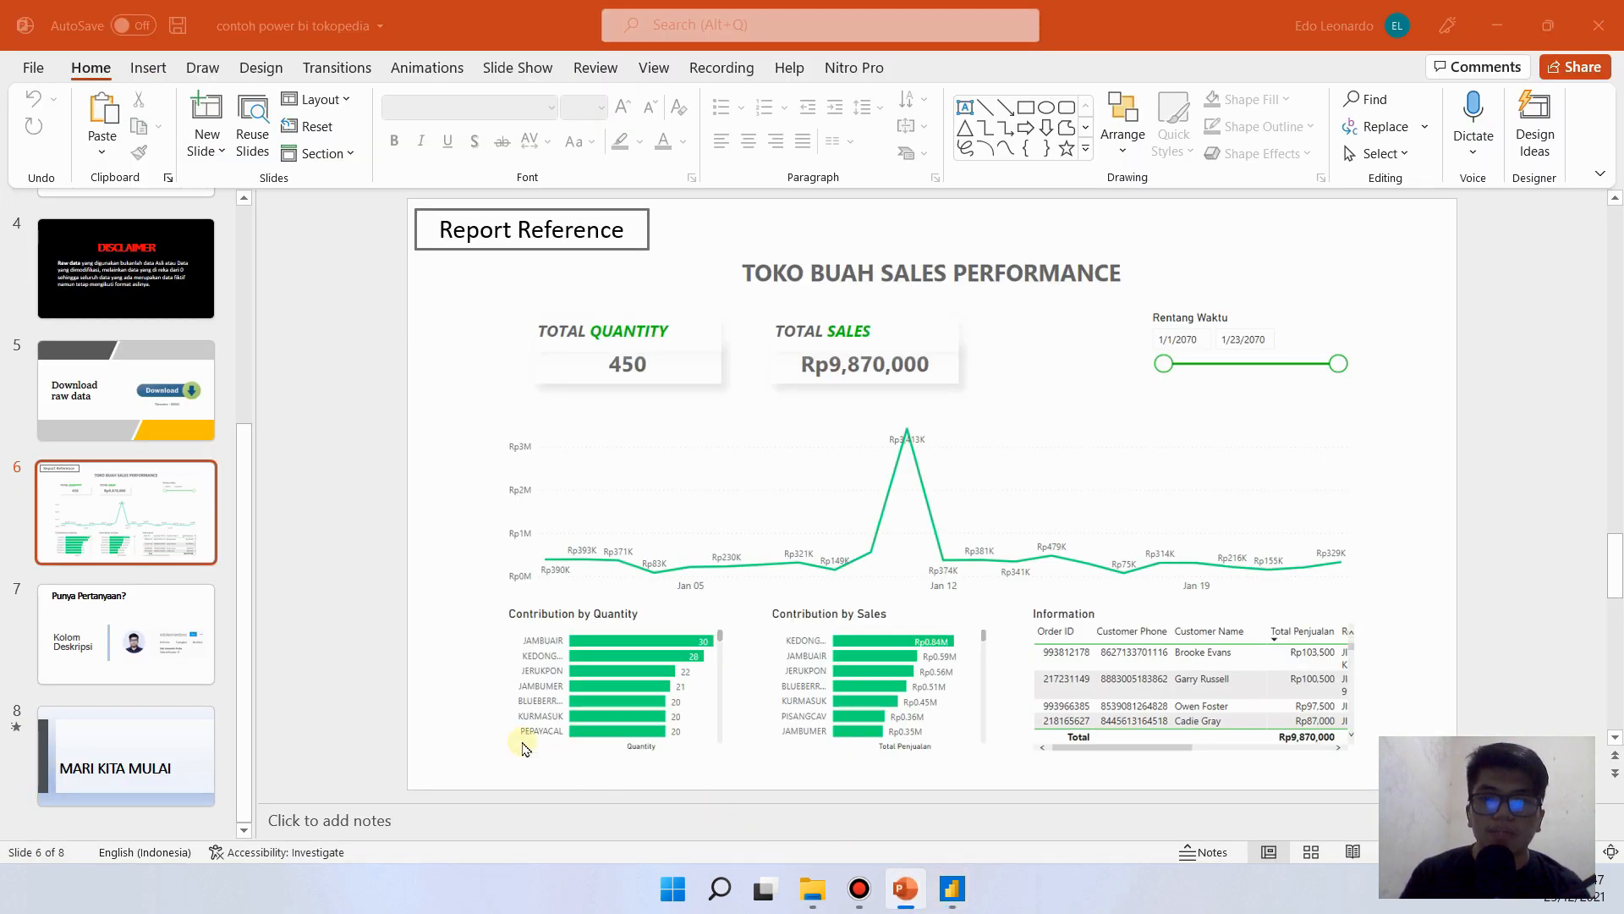
{"action": "left_click", "coordinate": [431, 677]}
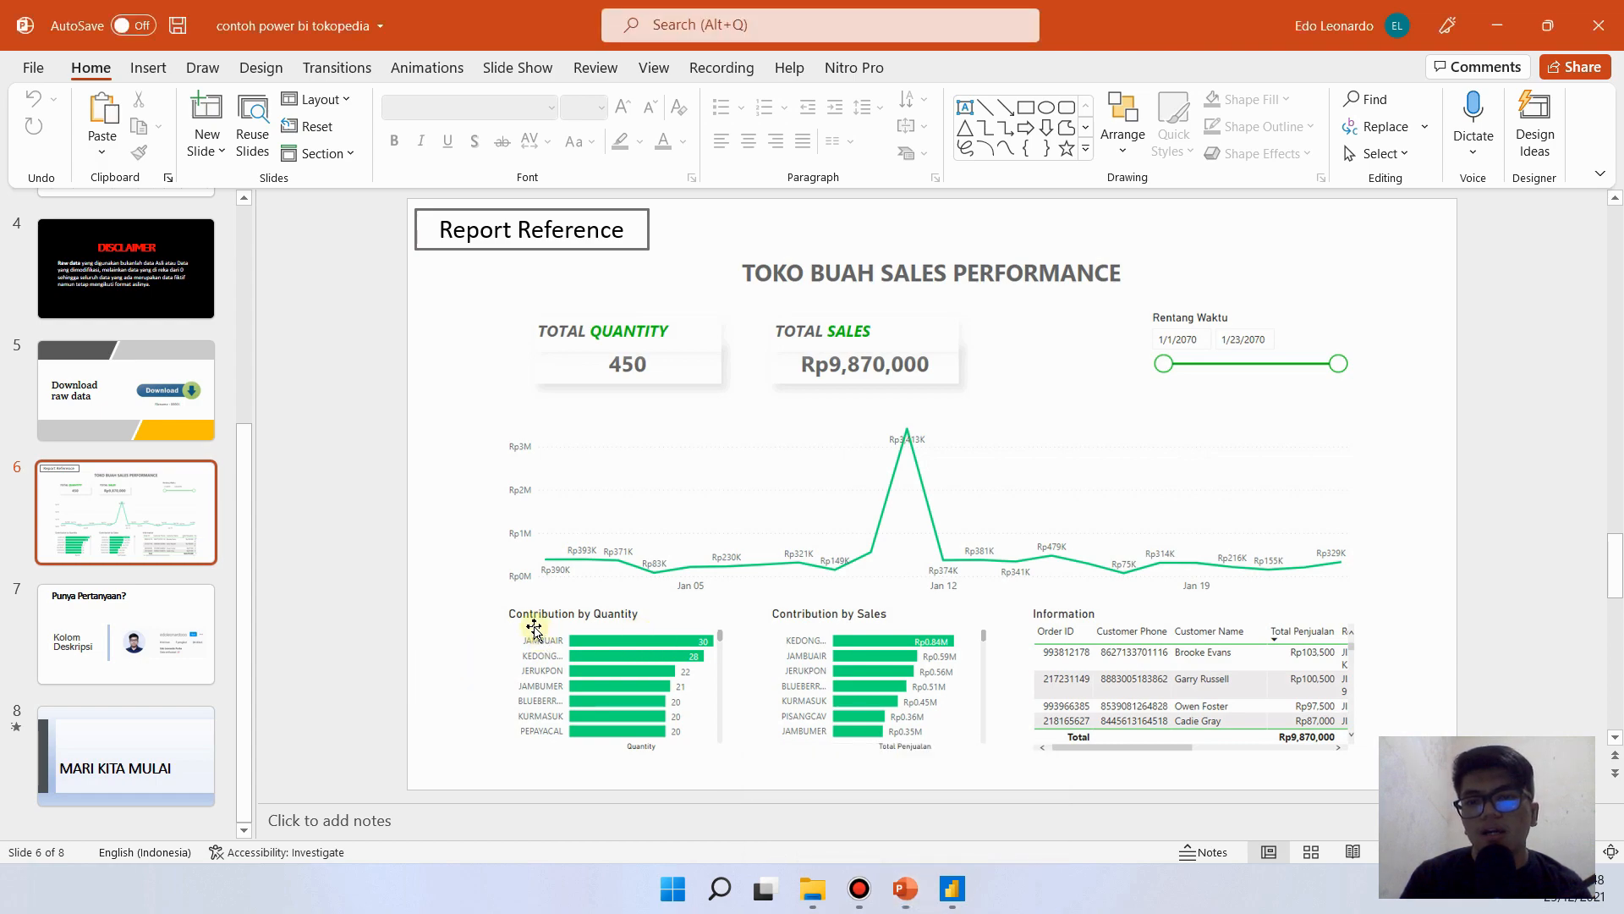
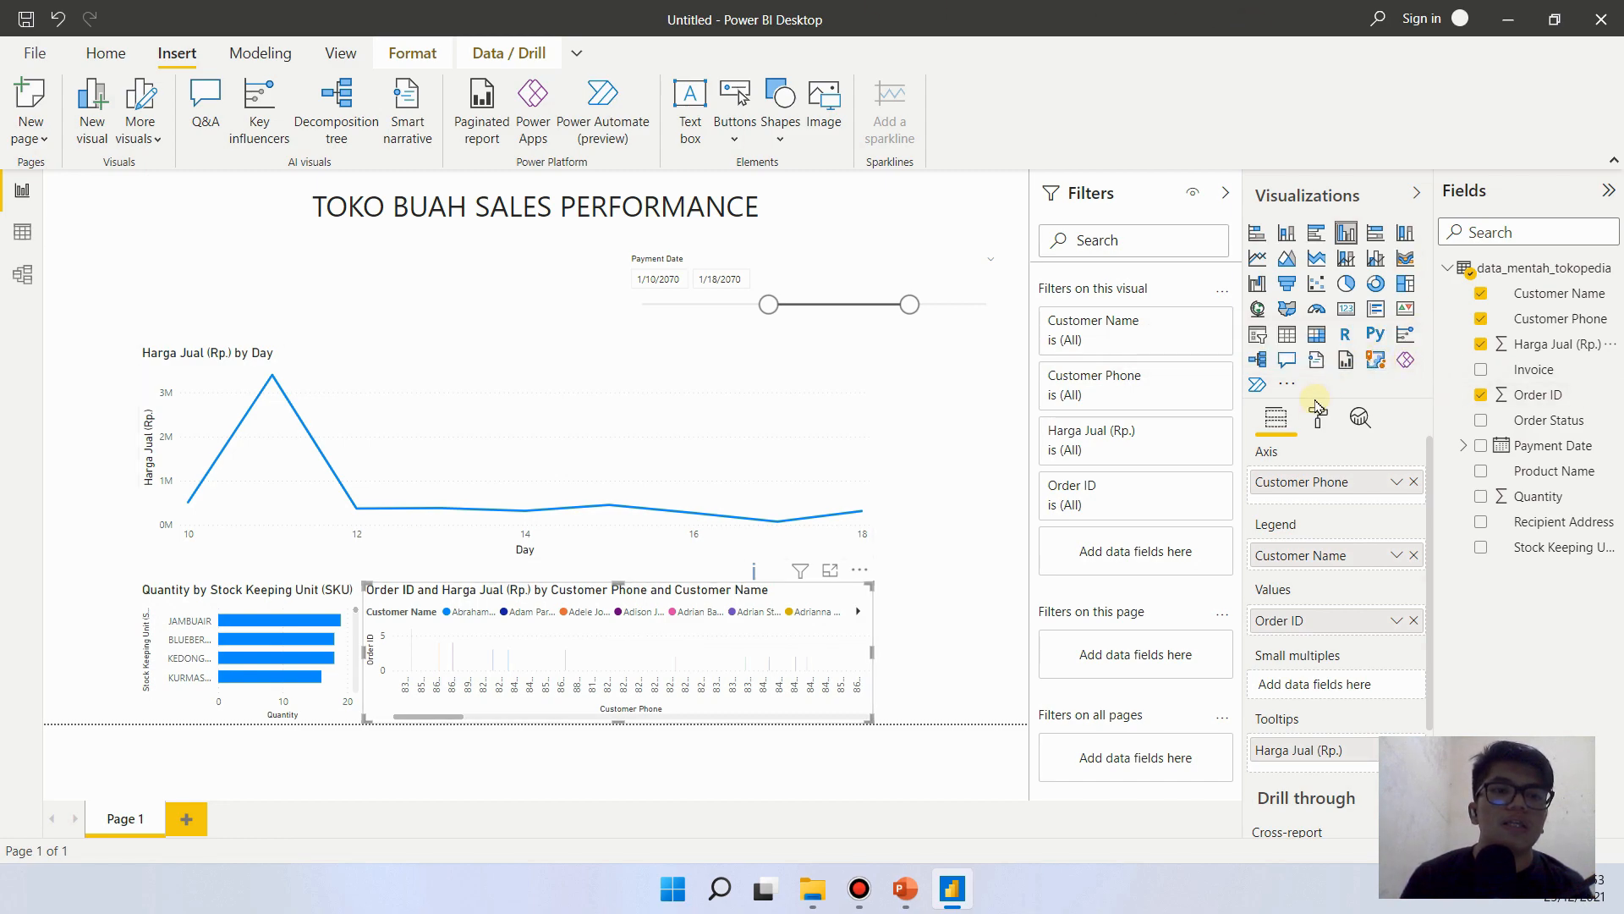
- Convert the Order ID and Harga Jual (Rp.) by customer chart into a narrower table aligned with the line chart's right end
{"action": "left_click", "coordinate": [1287, 337]}
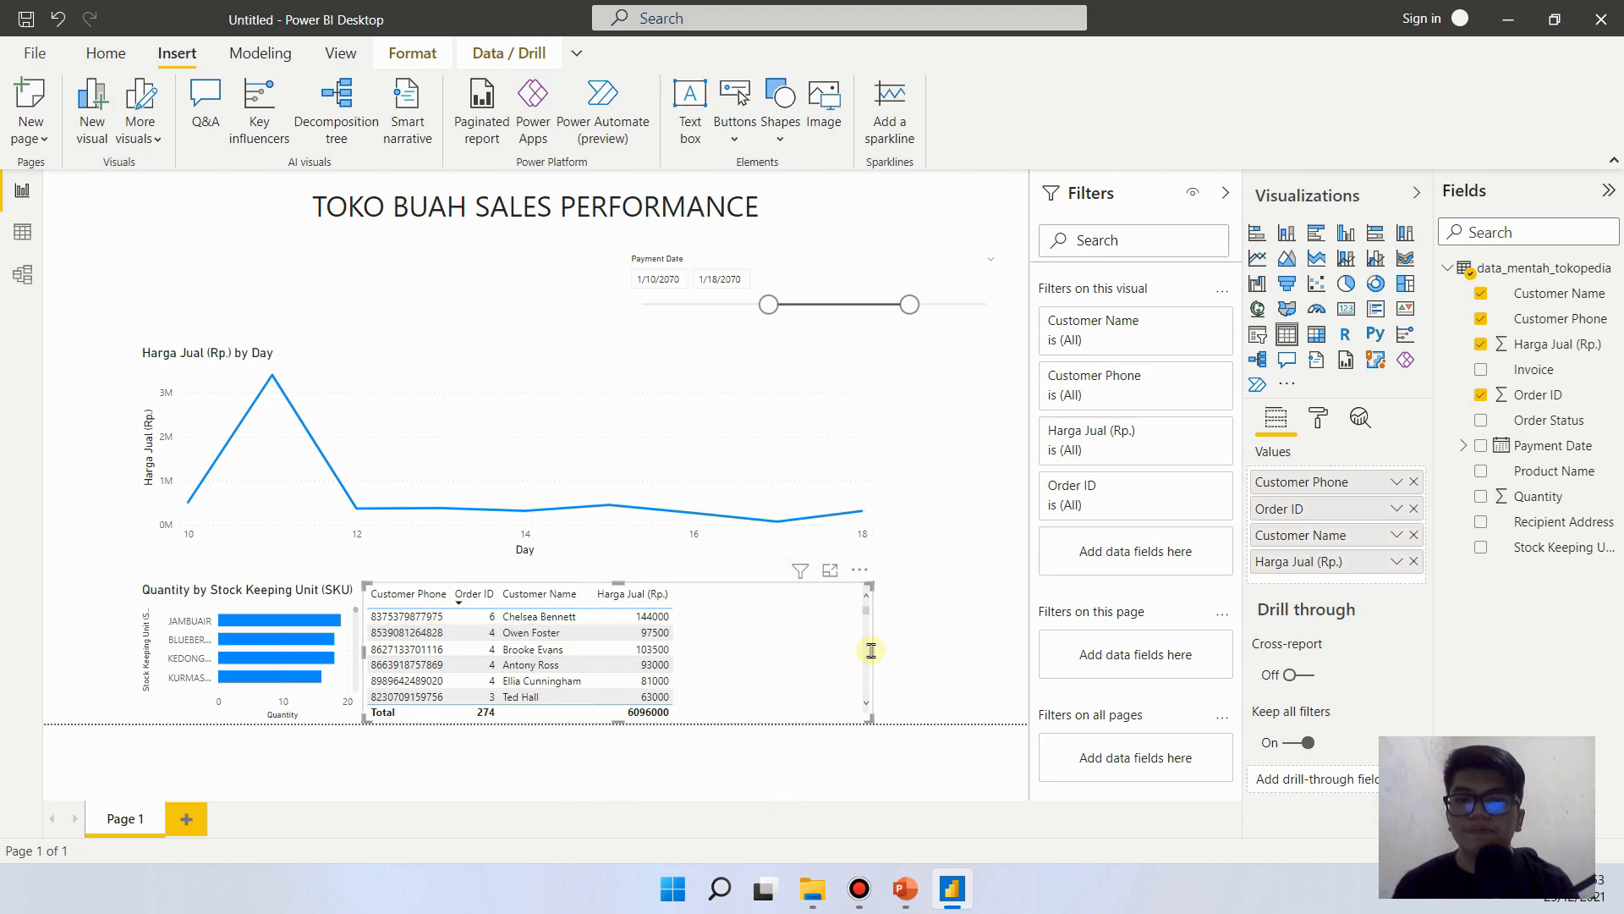
{"action": "mouse_move", "coordinate": [801, 570]}
{"action": "left_click_drag", "start_coordinate": [871, 652], "coordinate": [721, 648]}
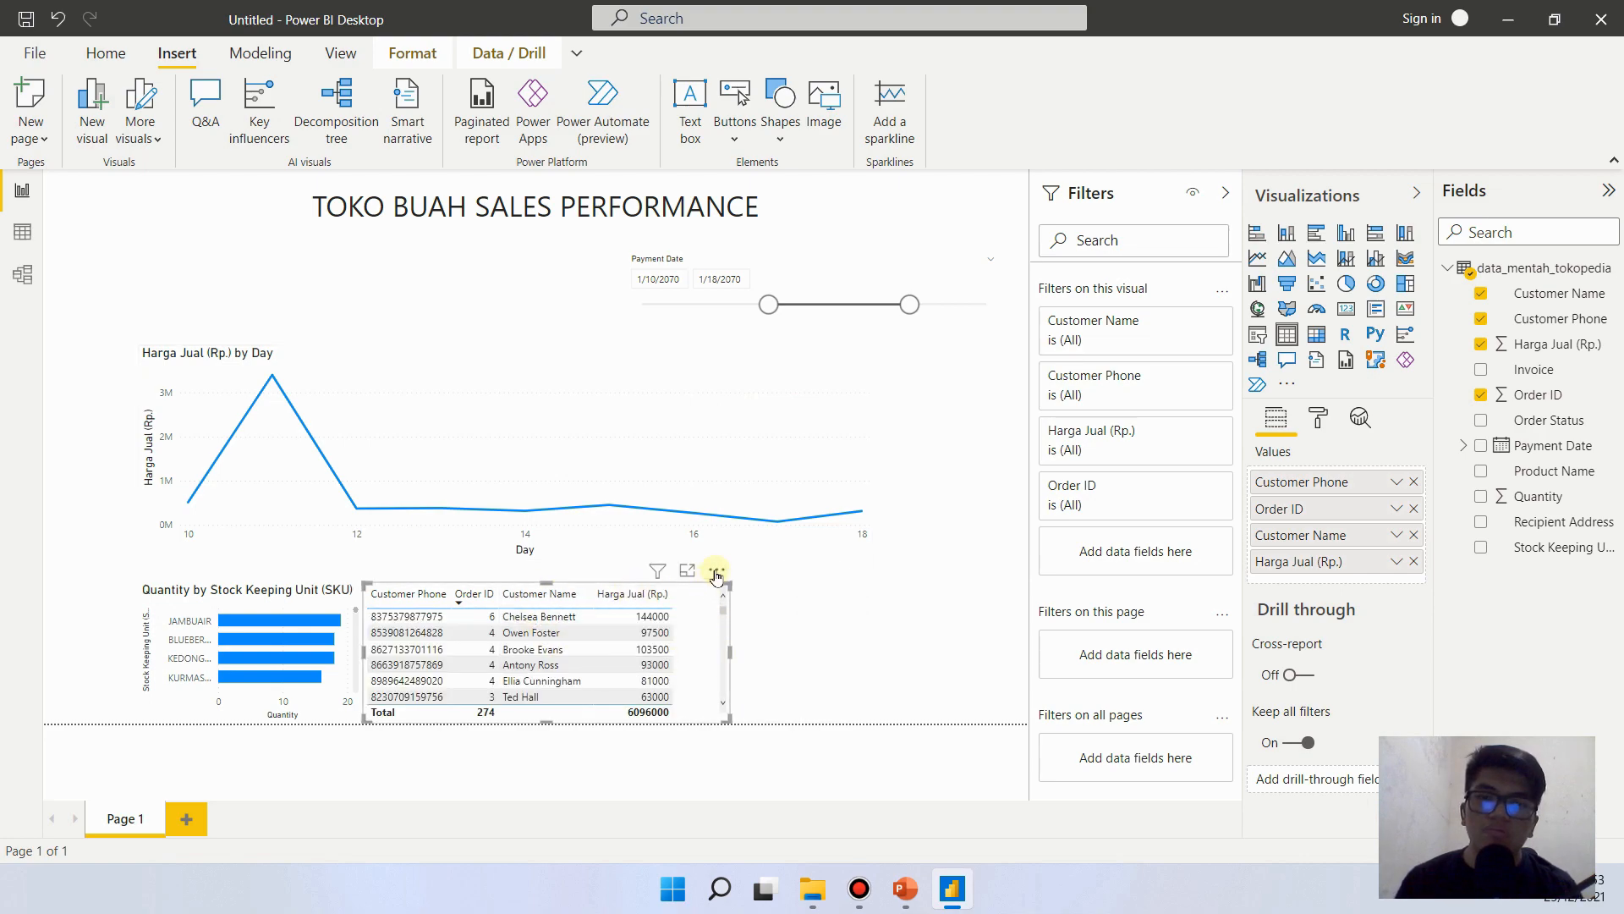
{"action": "left_click_drag", "start_coordinate": [693, 572], "coordinate": [837, 572]}
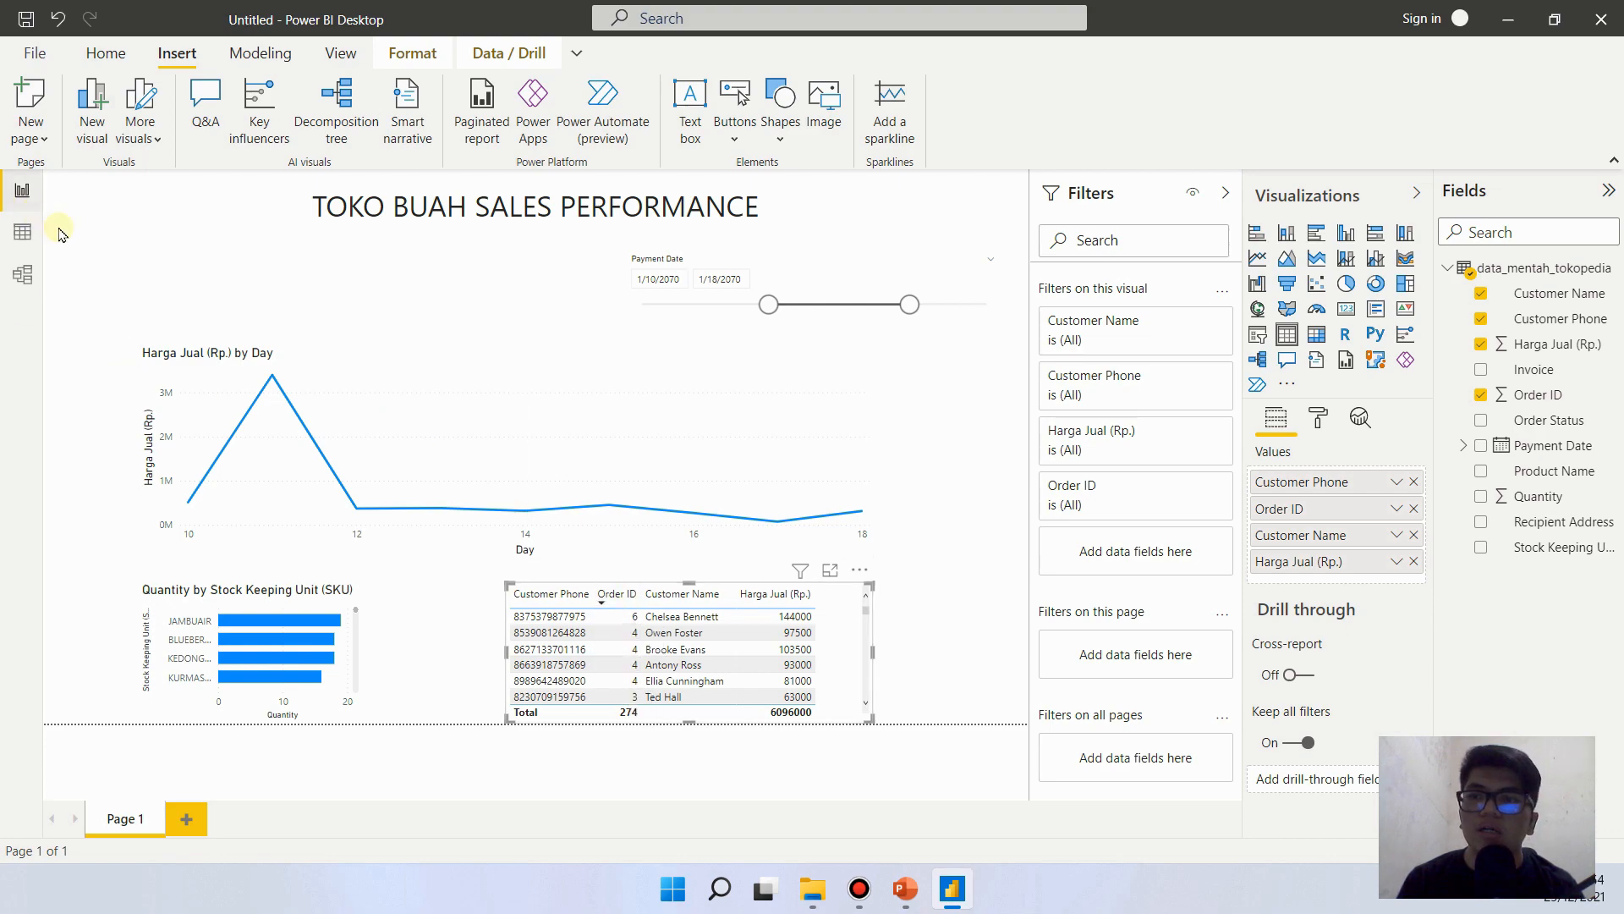
- Examine the individual Order ID values in the data_mentah_tokopedia data table and return to the report page
{"action": "left_click", "coordinate": [21, 231]}
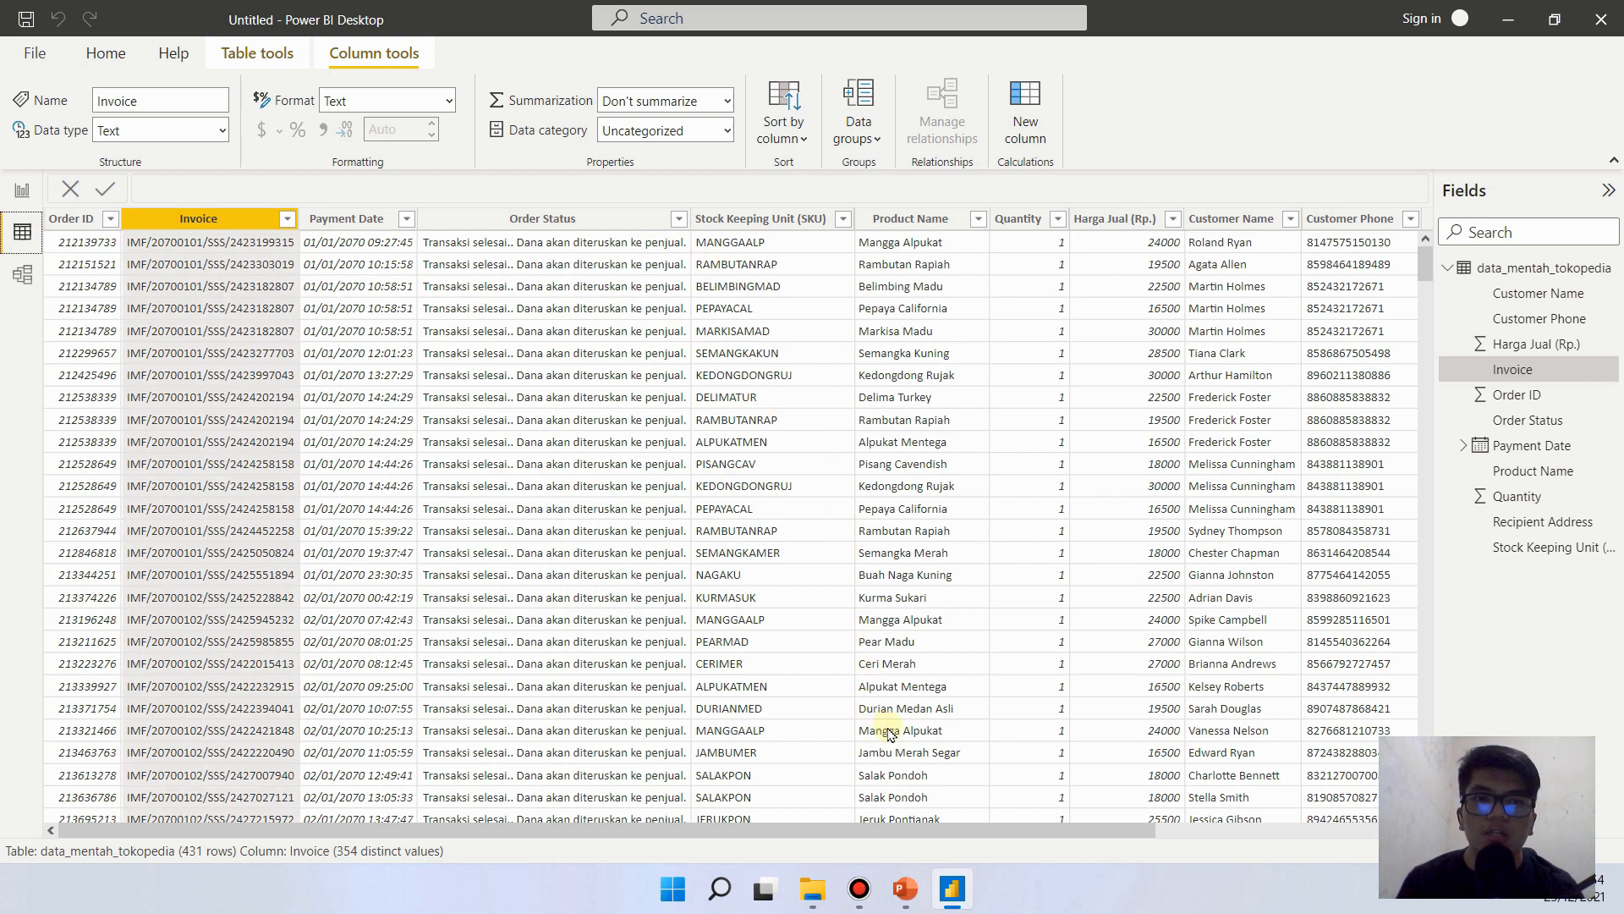
{"action": "left_click_drag", "start_coordinate": [787, 824], "coordinate": [479, 878]}
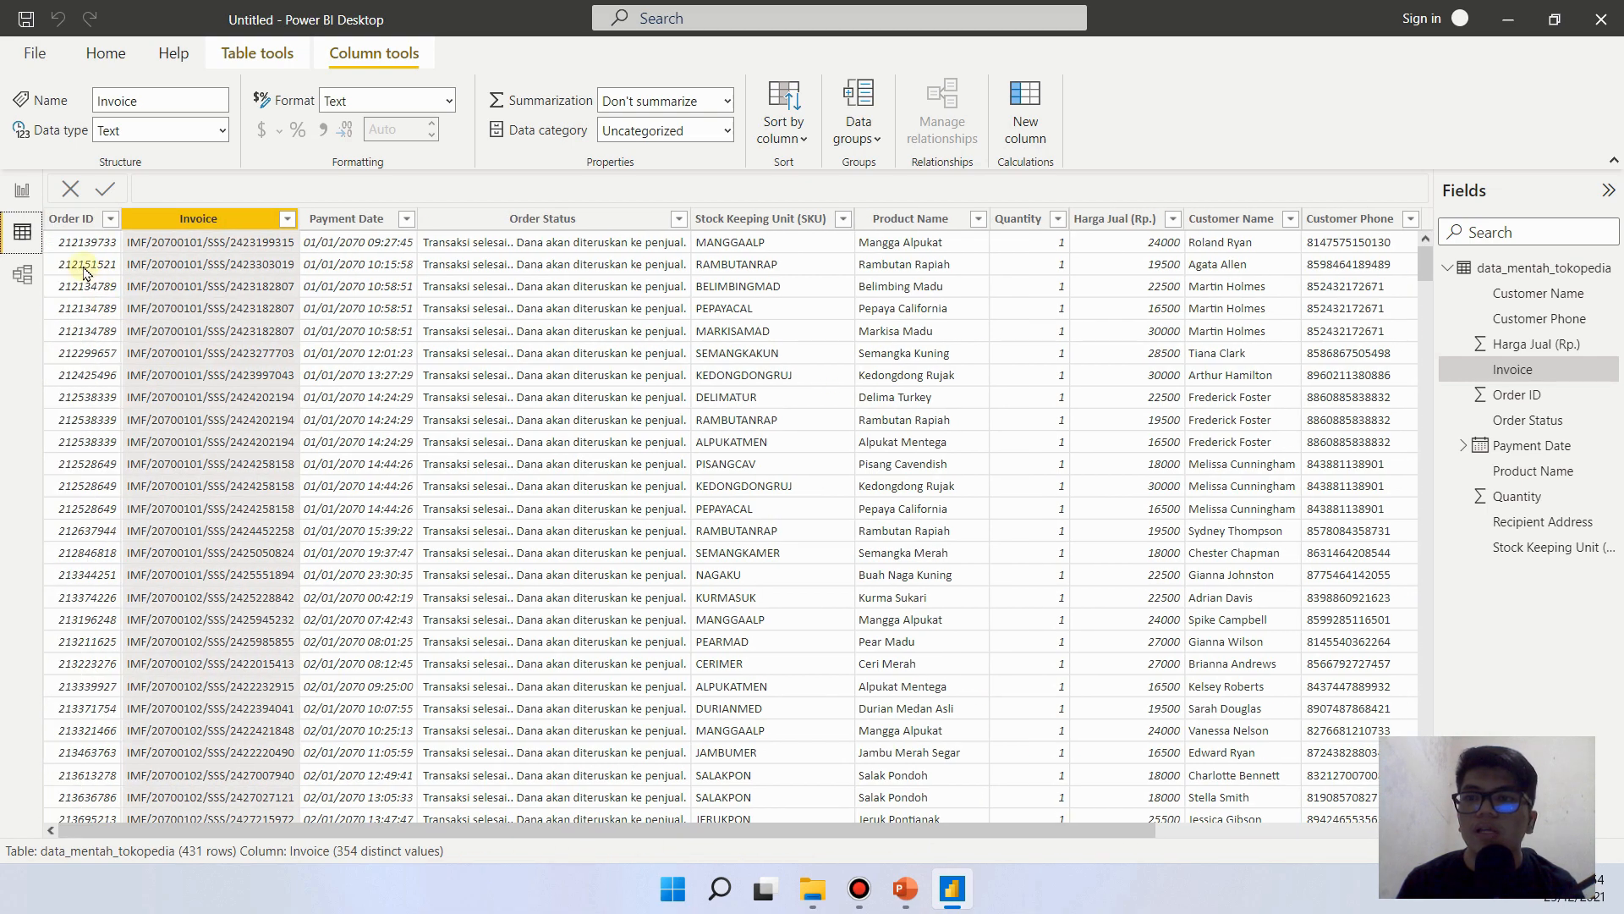
{"action": "left_click", "coordinate": [91, 332]}
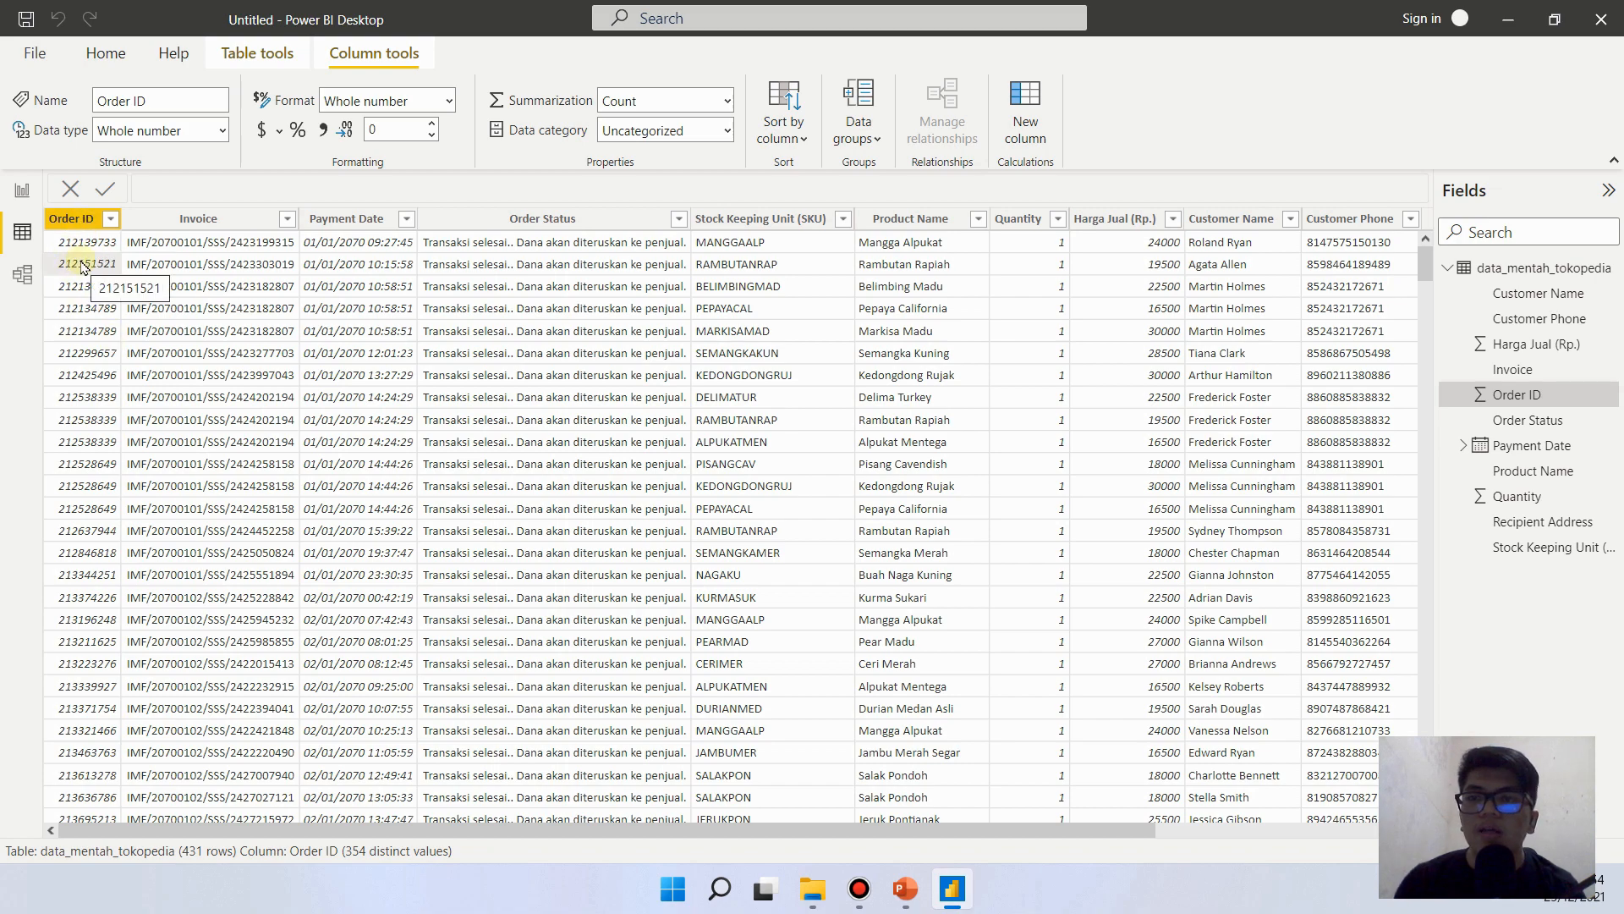
{"action": "left_click", "coordinate": [15, 197]}
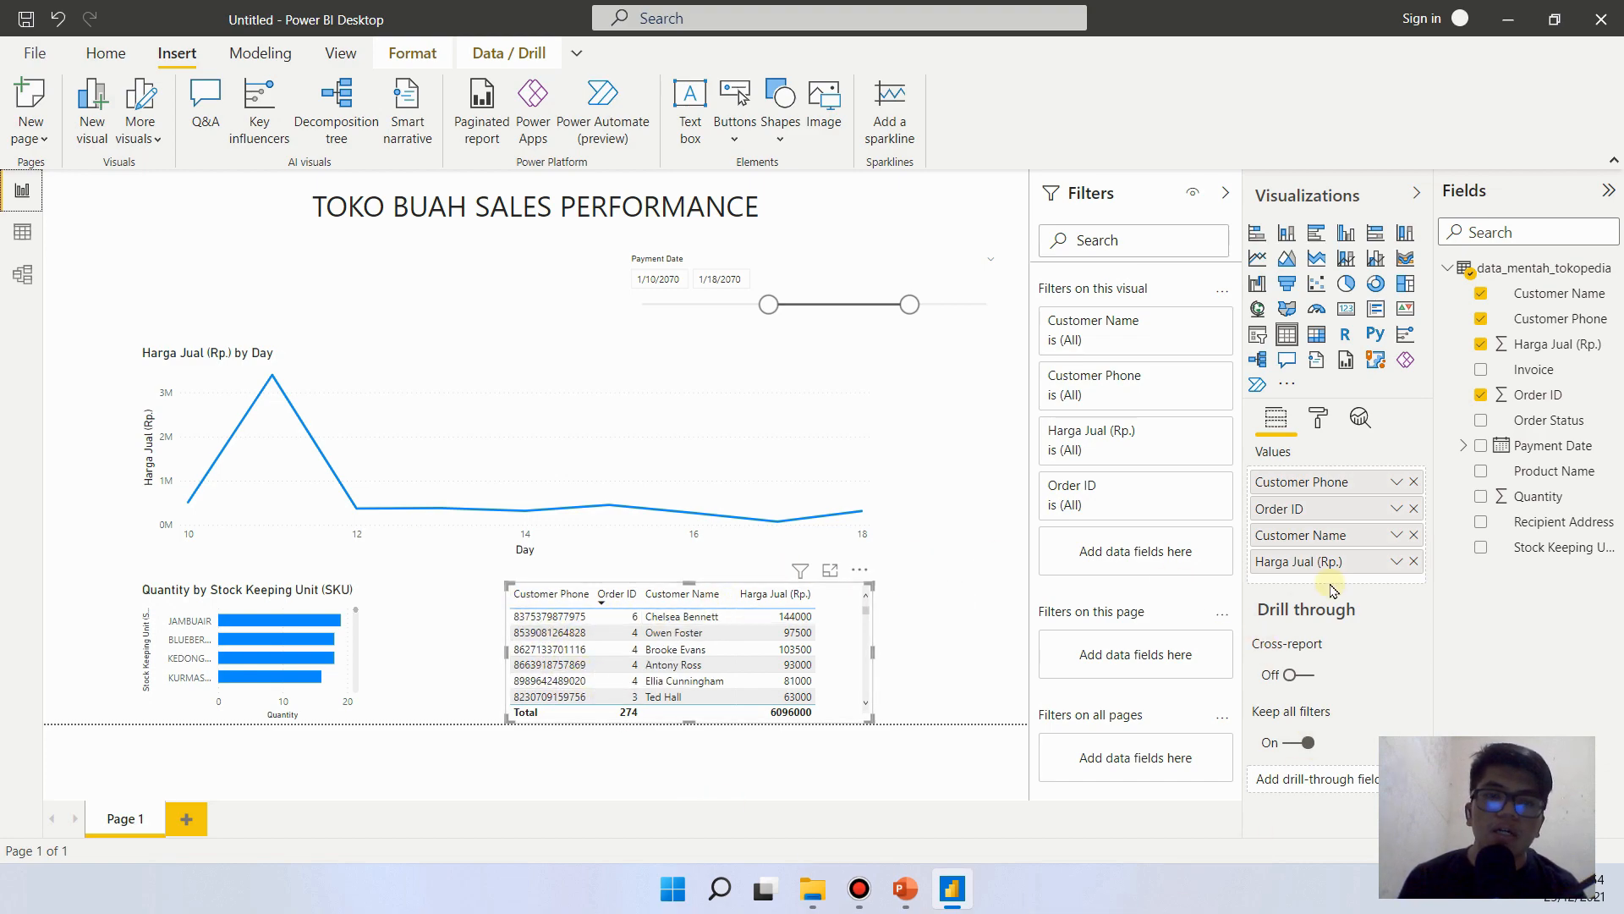
- Set Order ID in the customer table to Don't summarize and move the table to the report page's right edge
{"action": "left_click", "coordinate": [1398, 509]}
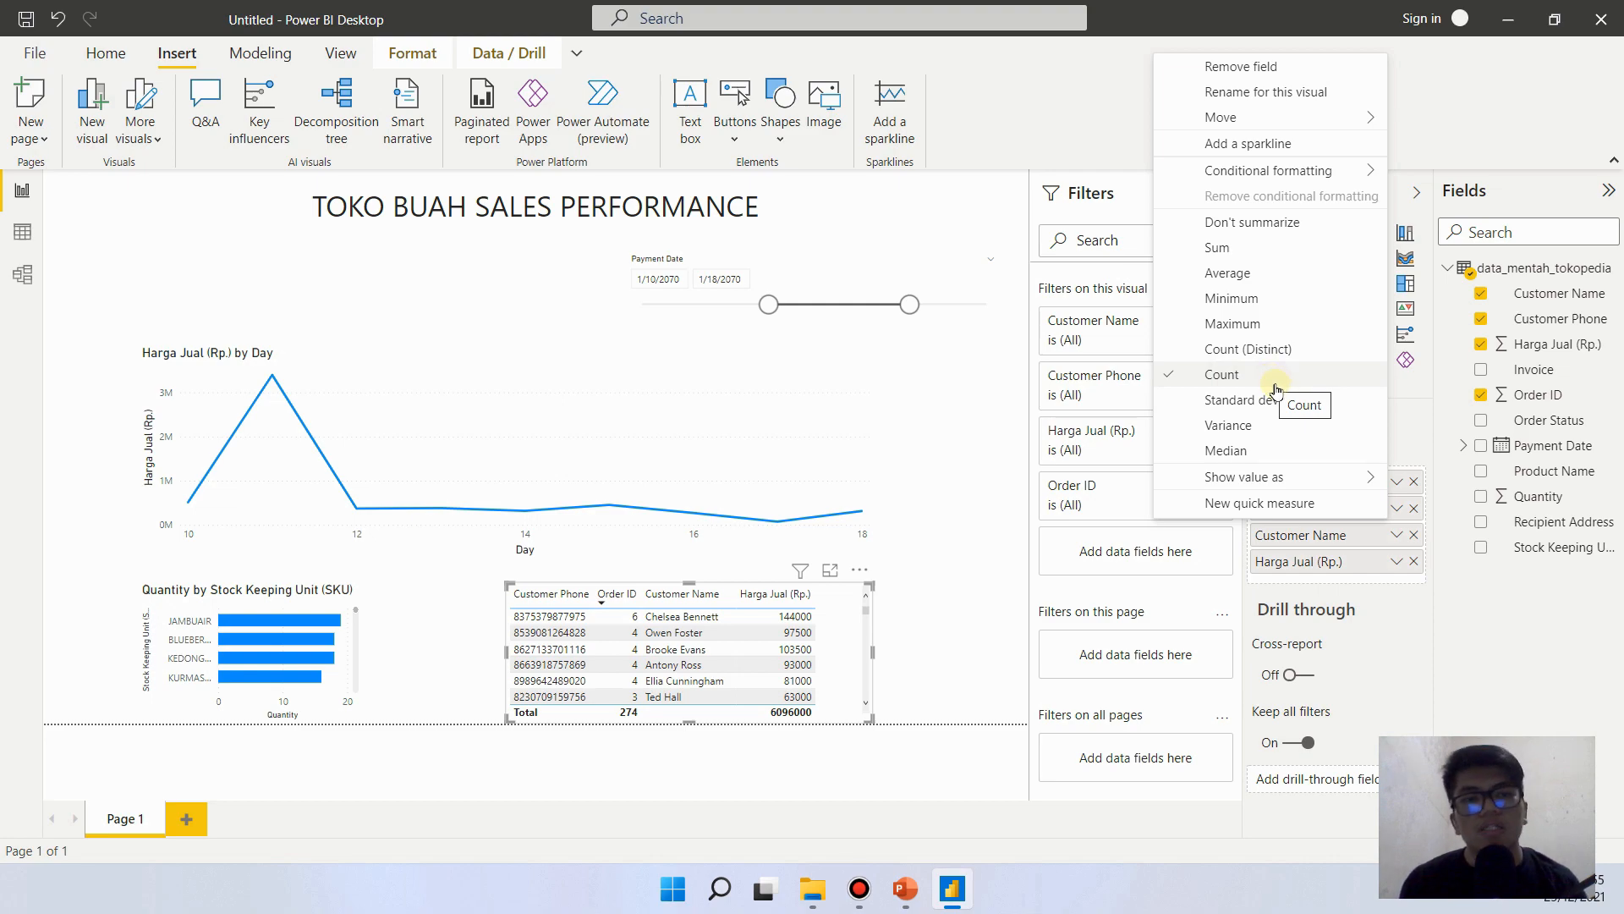
{"action": "left_click", "coordinate": [1334, 225]}
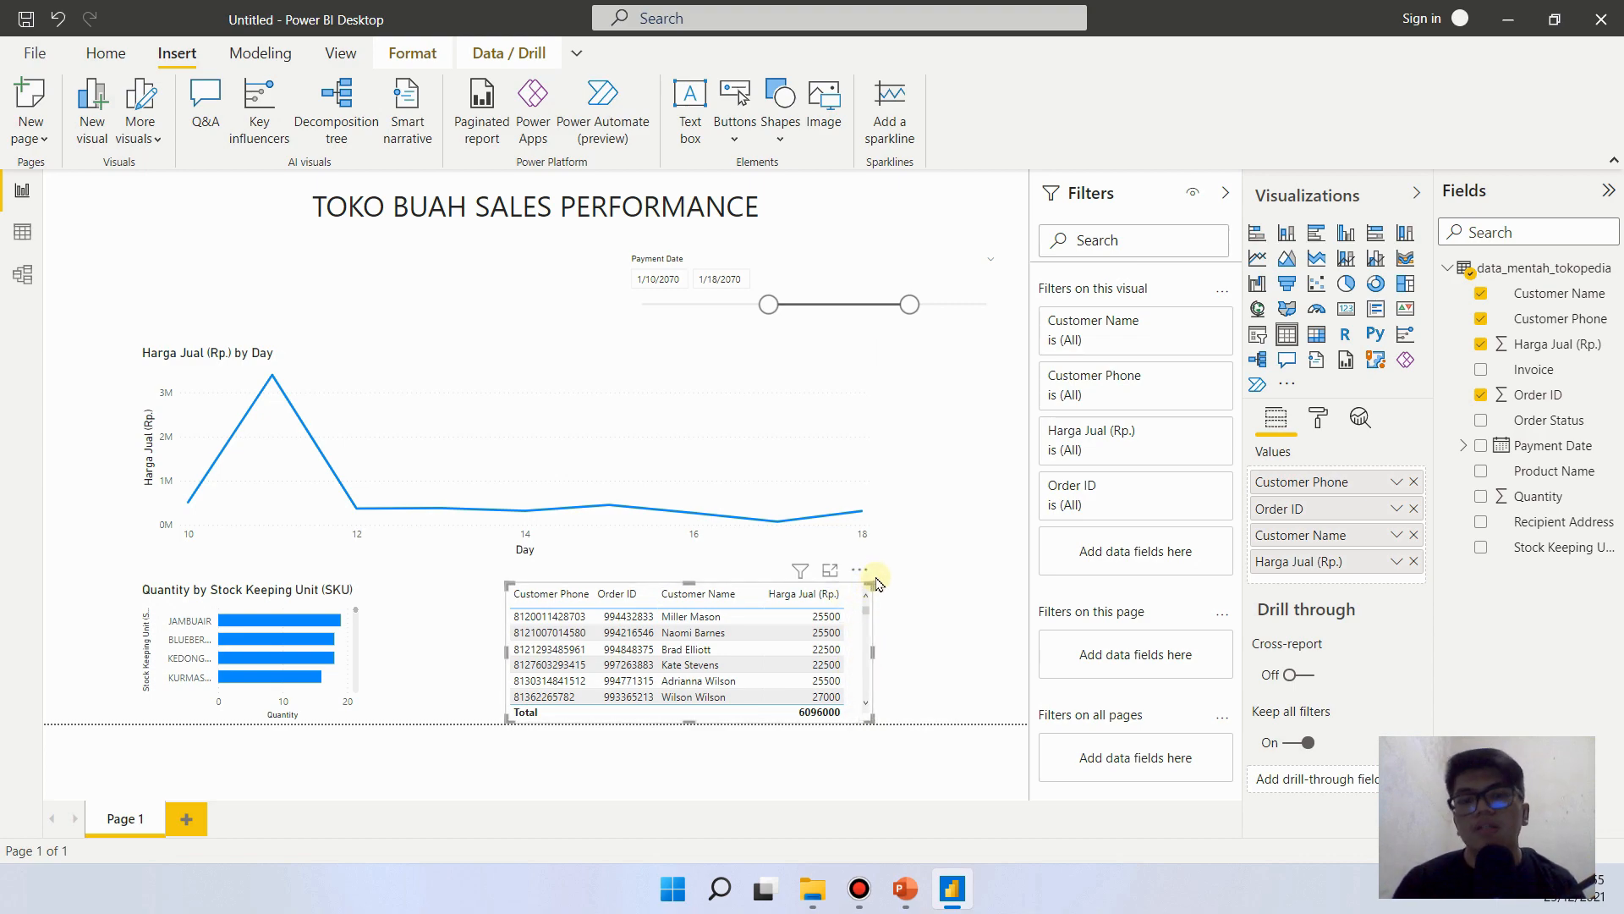
{"action": "left_click_drag", "start_coordinate": [865, 575], "coordinate": [995, 564]}
{"action": "left_click", "coordinate": [600, 652]}
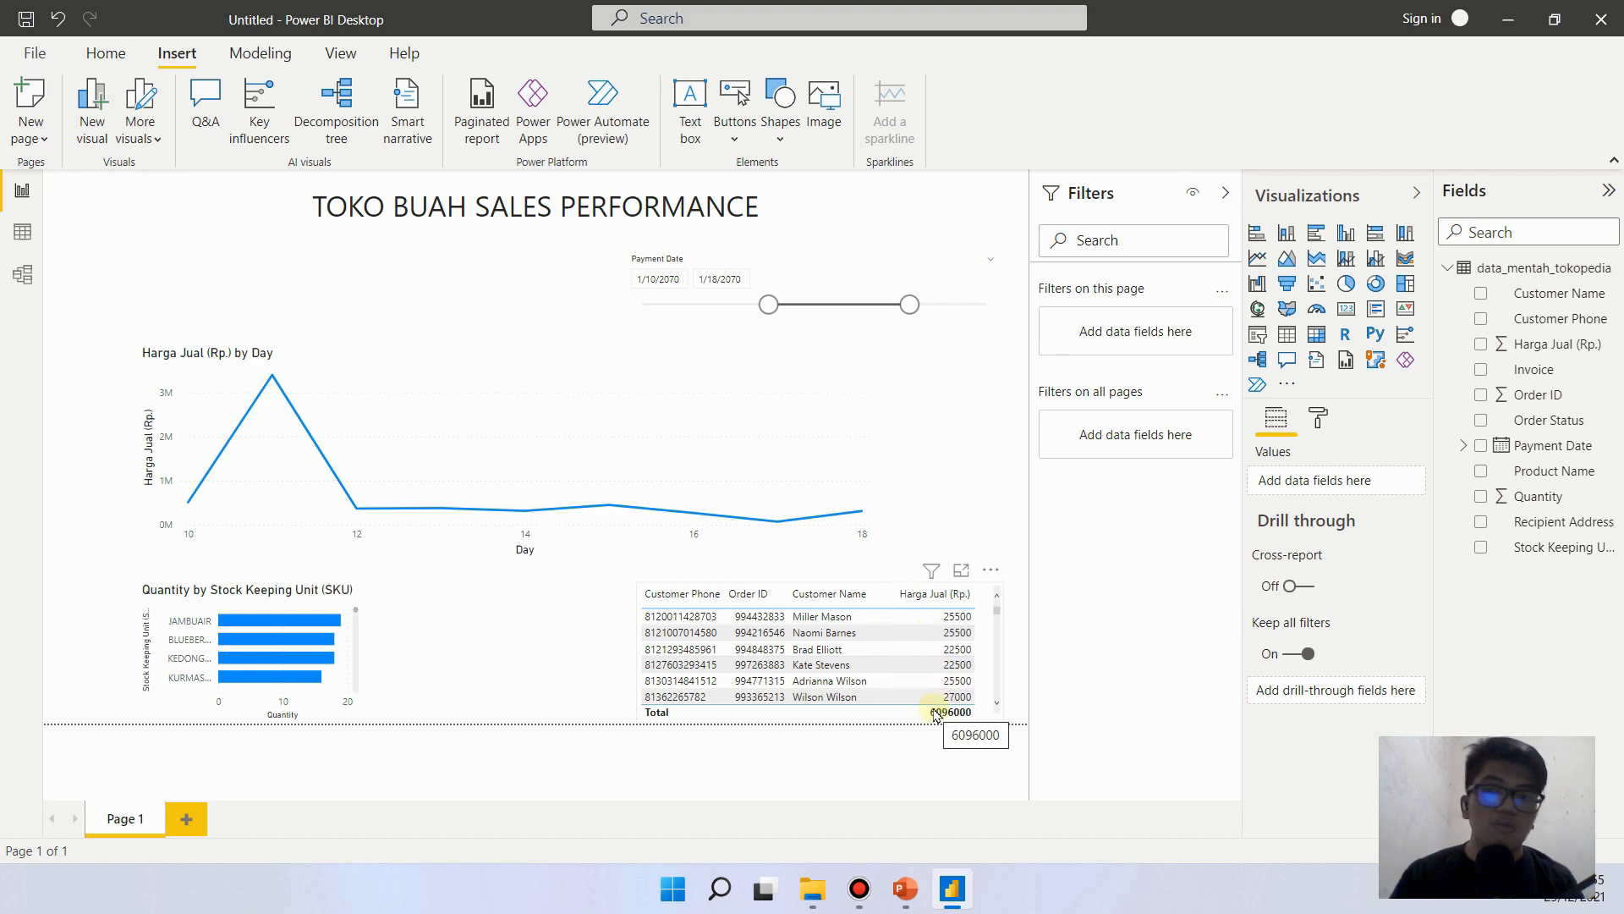
- Filter the Quantity column of the data table to the value 2 and check the Harga Jual (Rp.) prices
{"action": "left_click", "coordinate": [38, 230]}
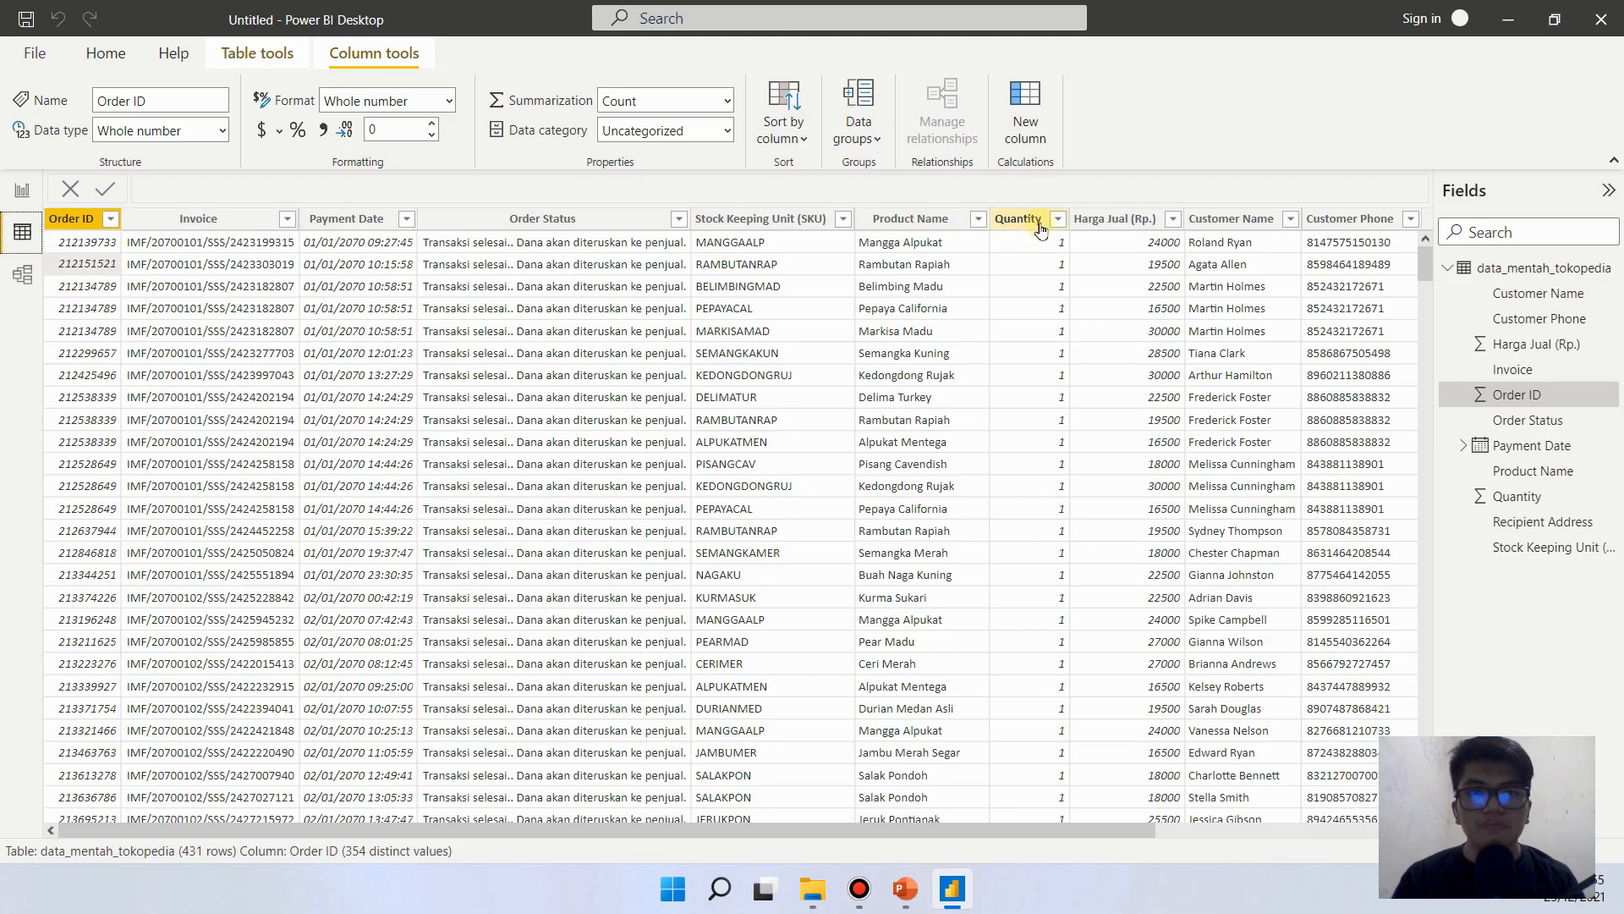
{"action": "left_click", "coordinate": [1039, 220]}
{"action": "left_click", "coordinate": [1058, 219]}
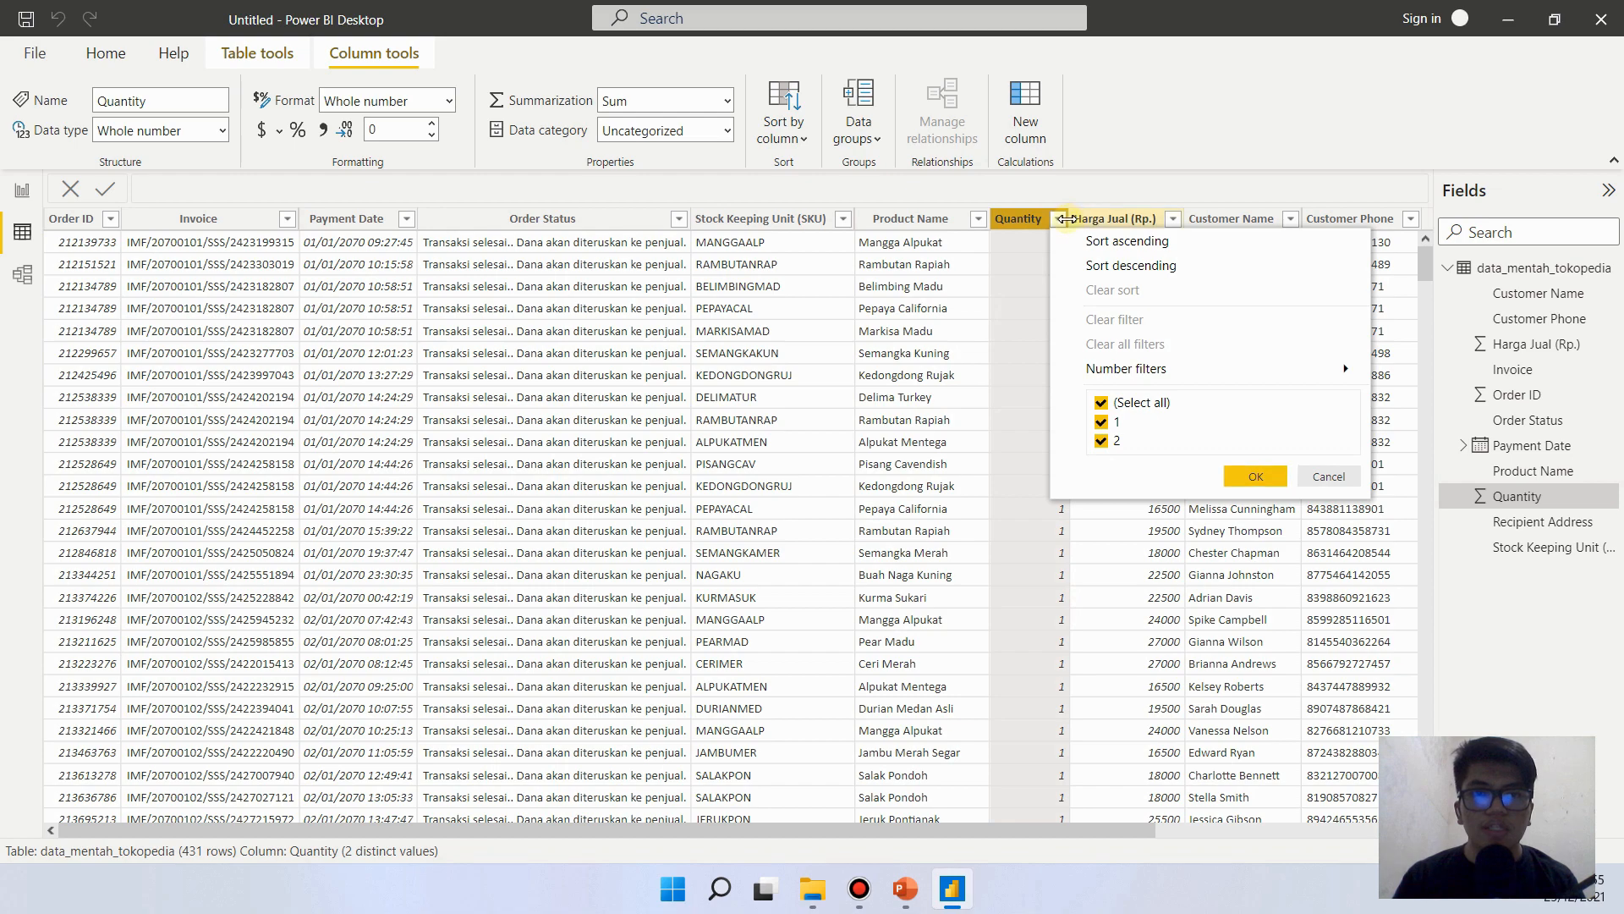
{"action": "left_click", "coordinate": [1102, 421]}
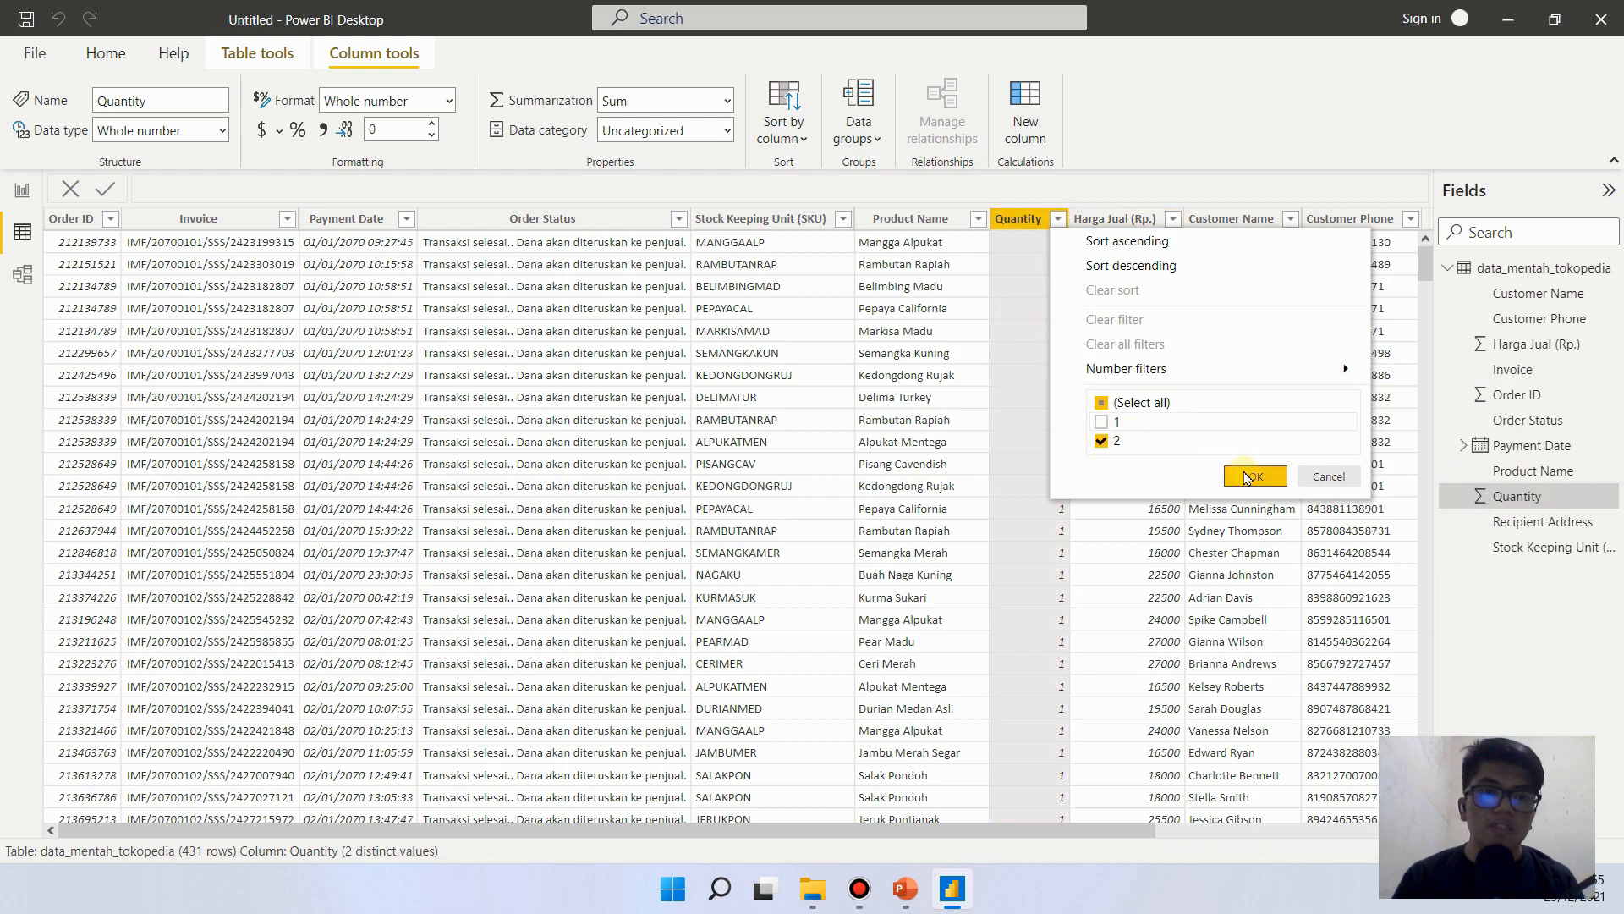
{"action": "left_click", "coordinate": [1247, 476]}
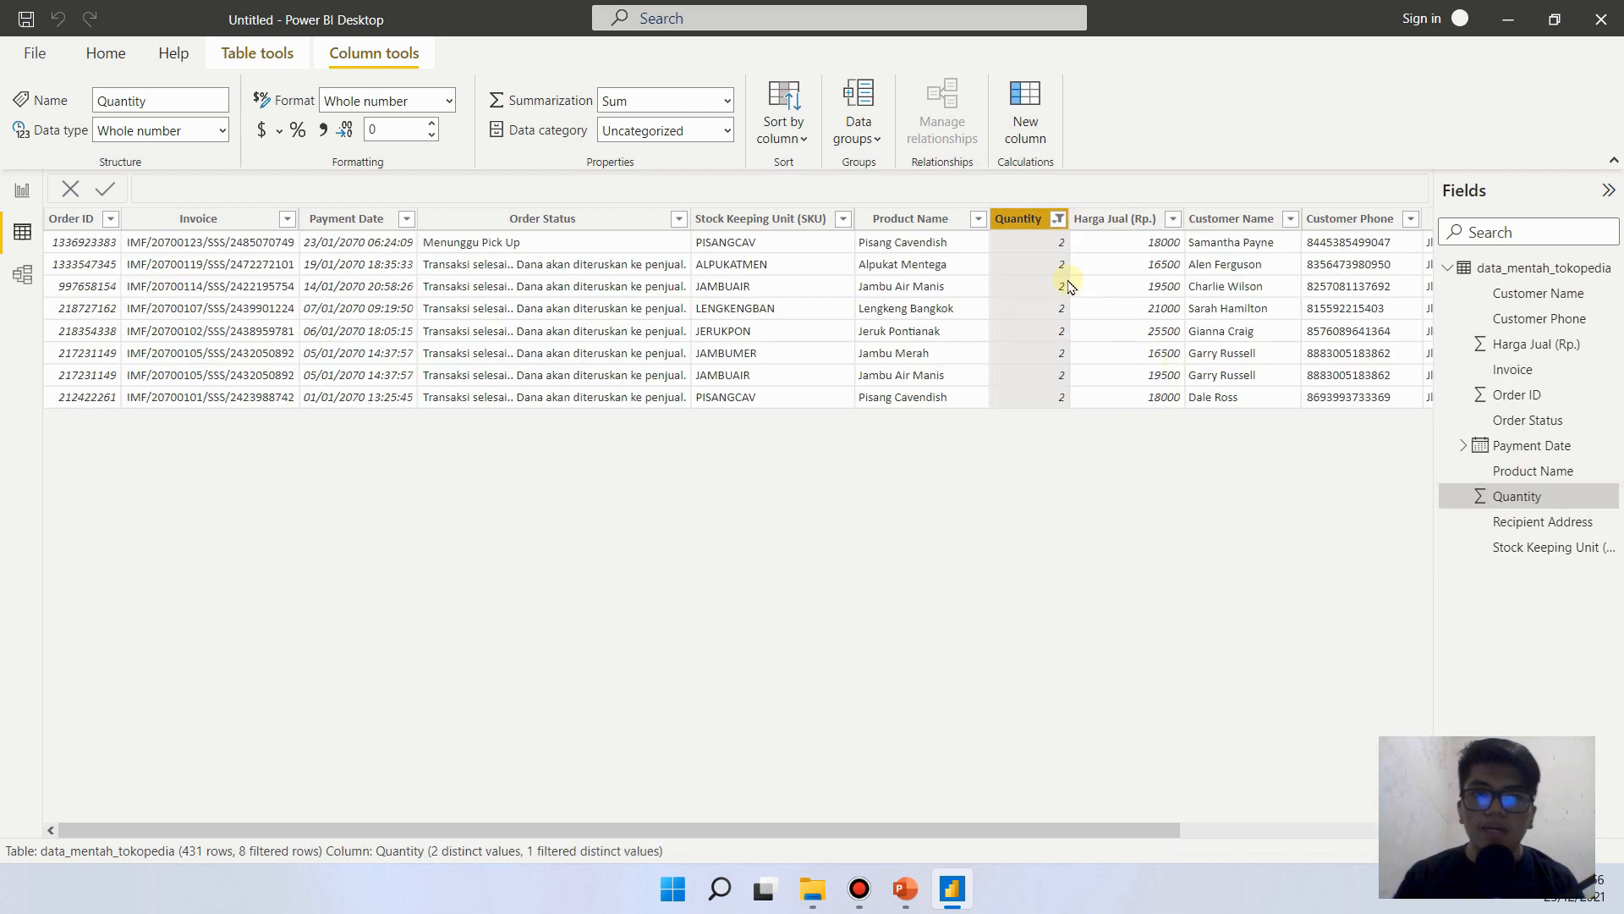
{"action": "left_click", "coordinate": [1150, 243]}
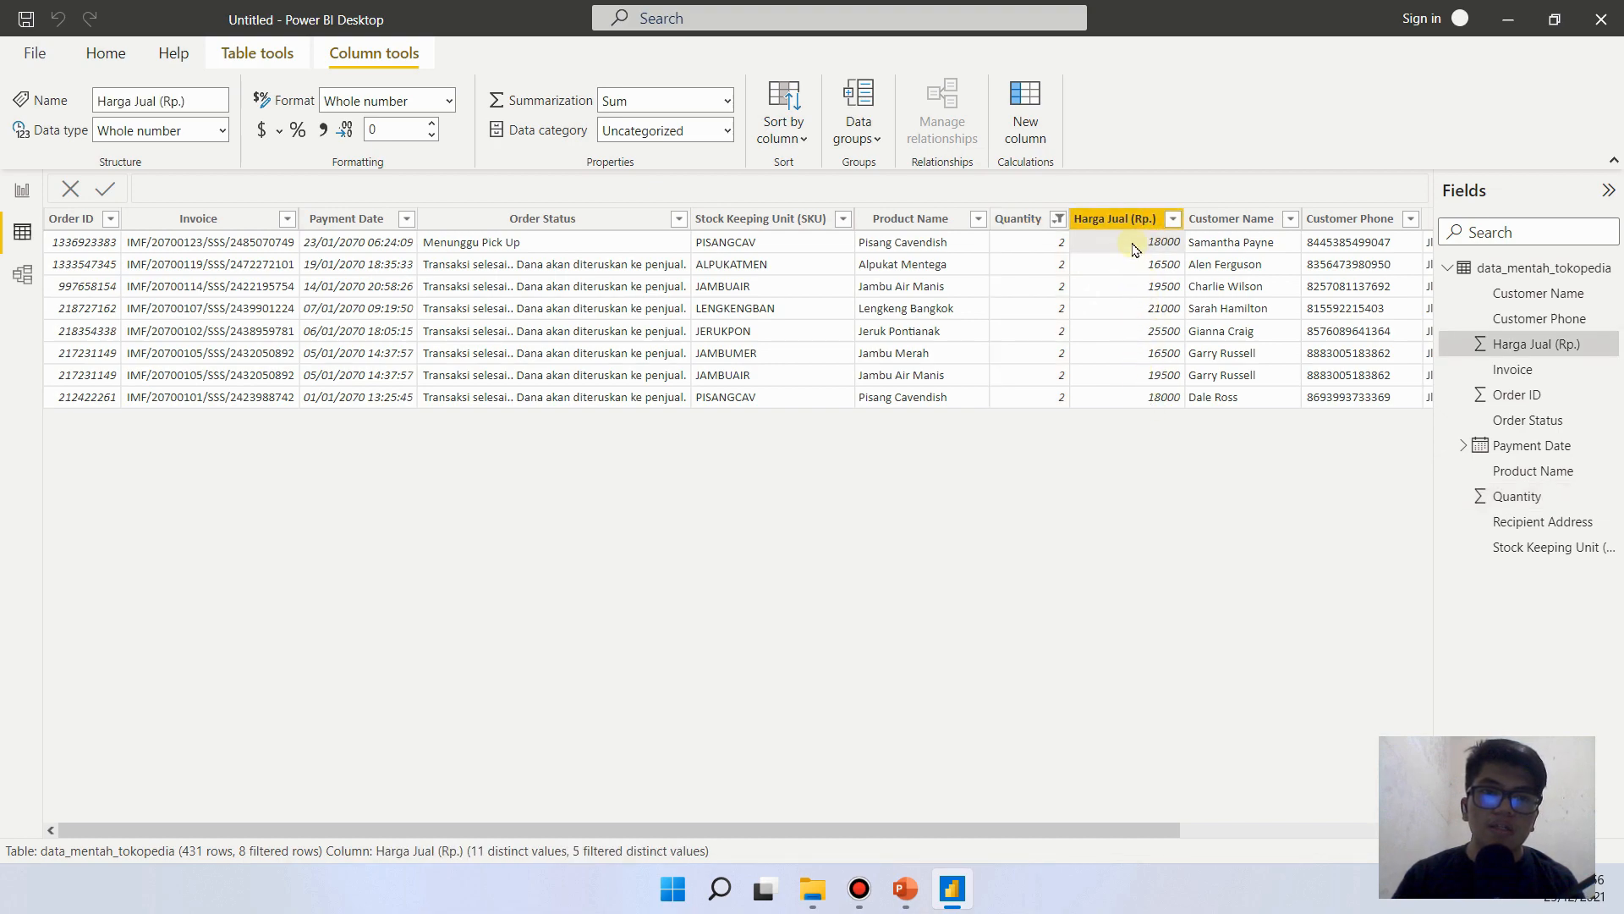
- Include quantity 1 again in the Quantity column filter and return to the report page
{"action": "left_click", "coordinate": [1059, 218]}
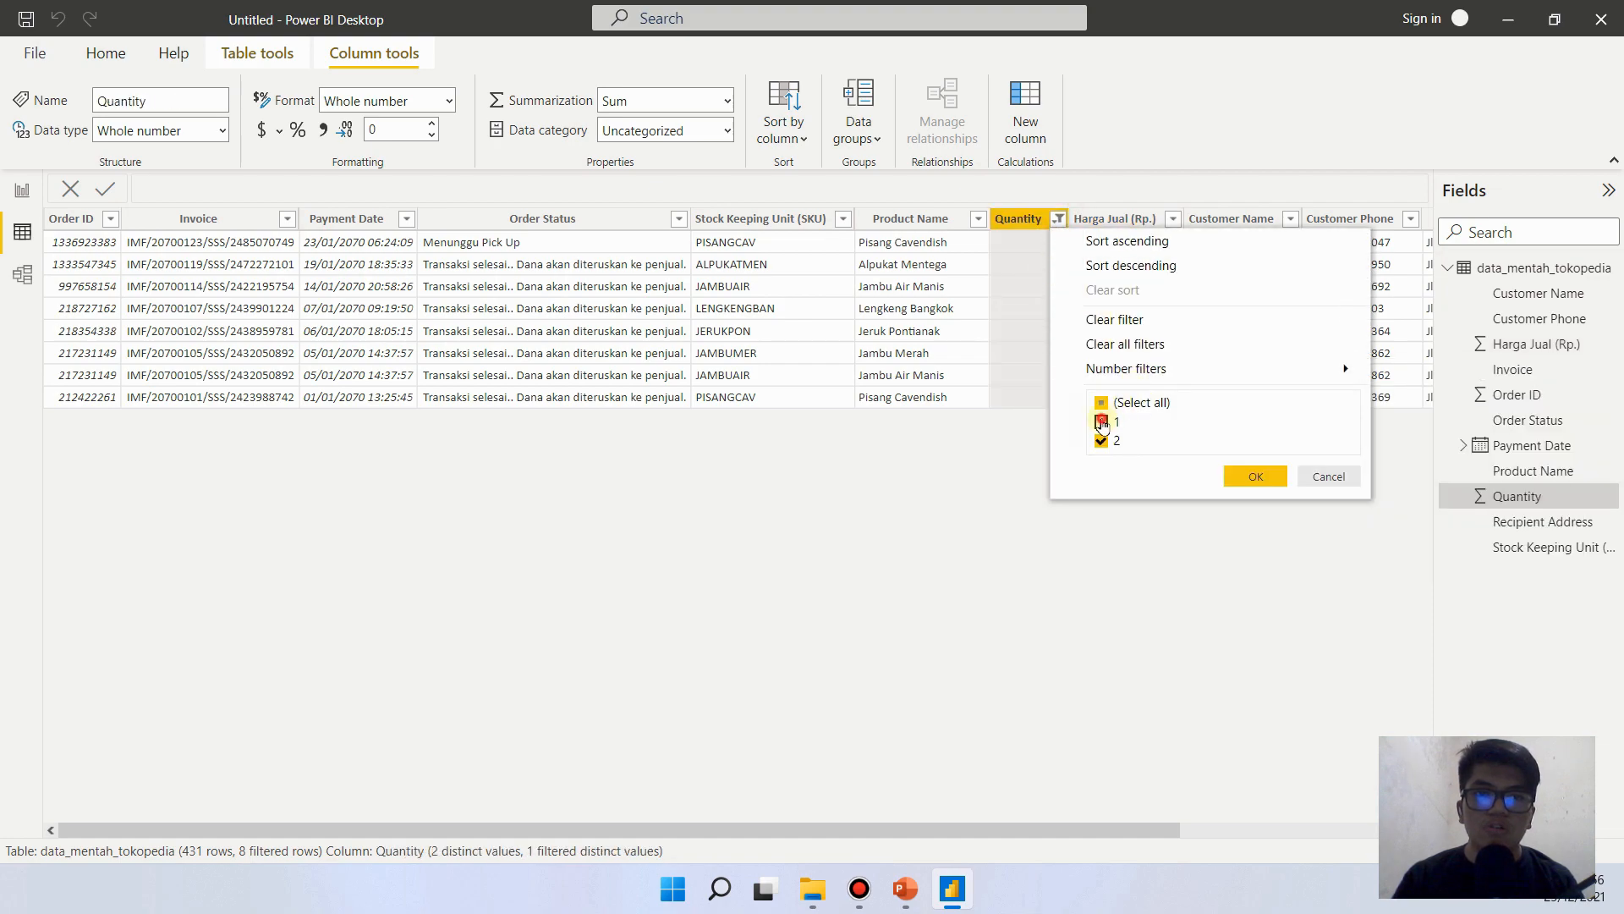
{"action": "left_click", "coordinate": [1101, 422]}
{"action": "left_click", "coordinate": [1254, 478]}
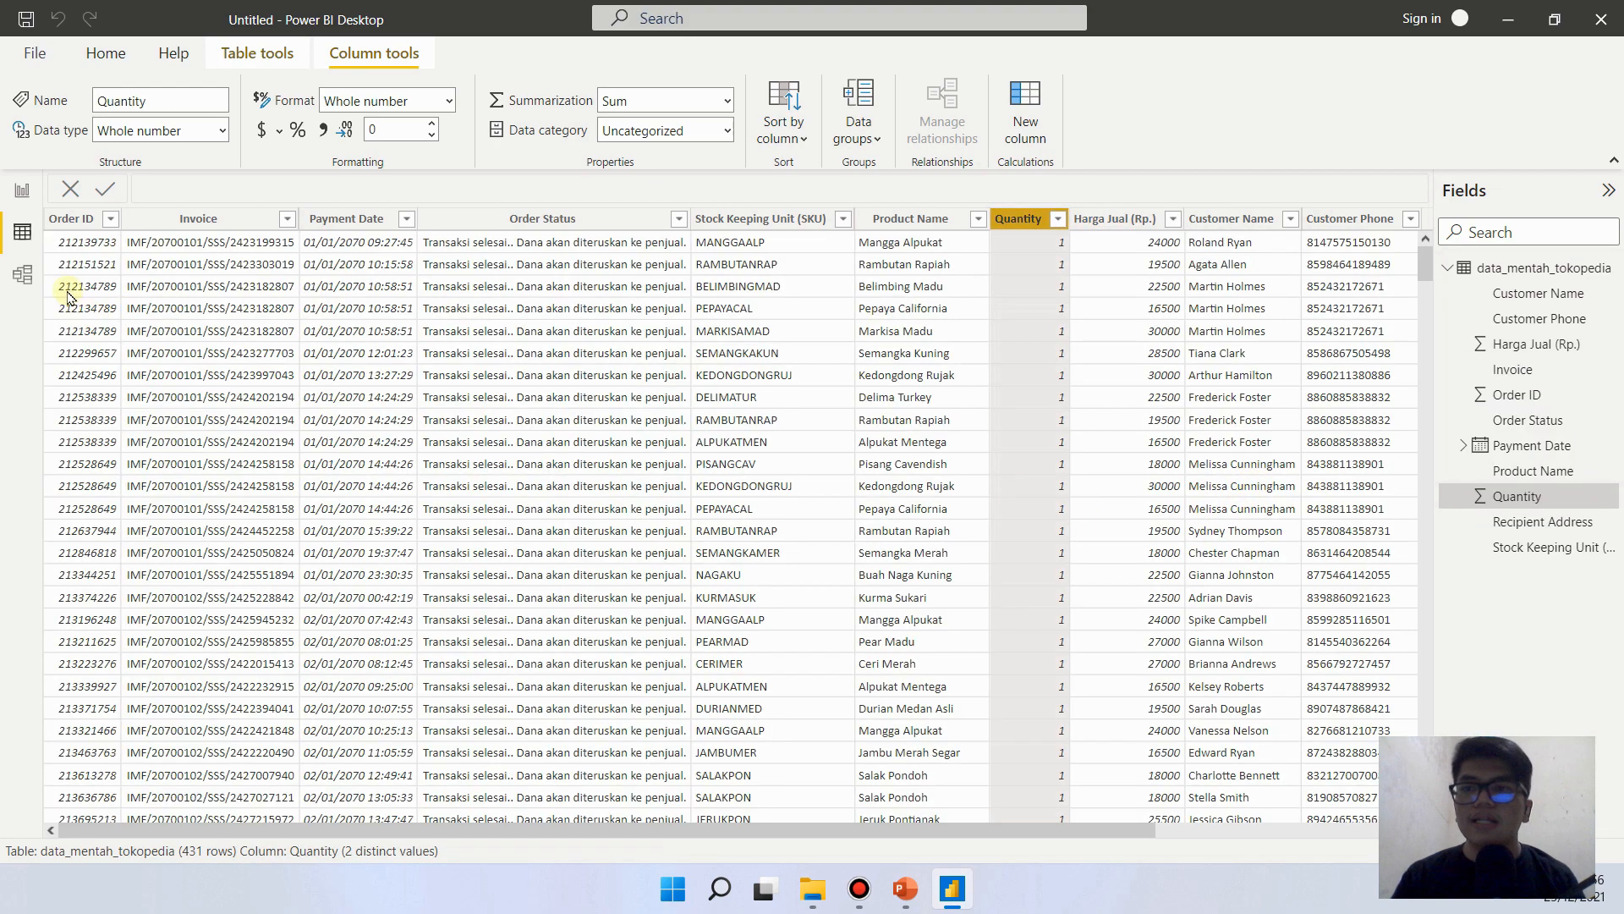
{"action": "left_click", "coordinate": [22, 189]}
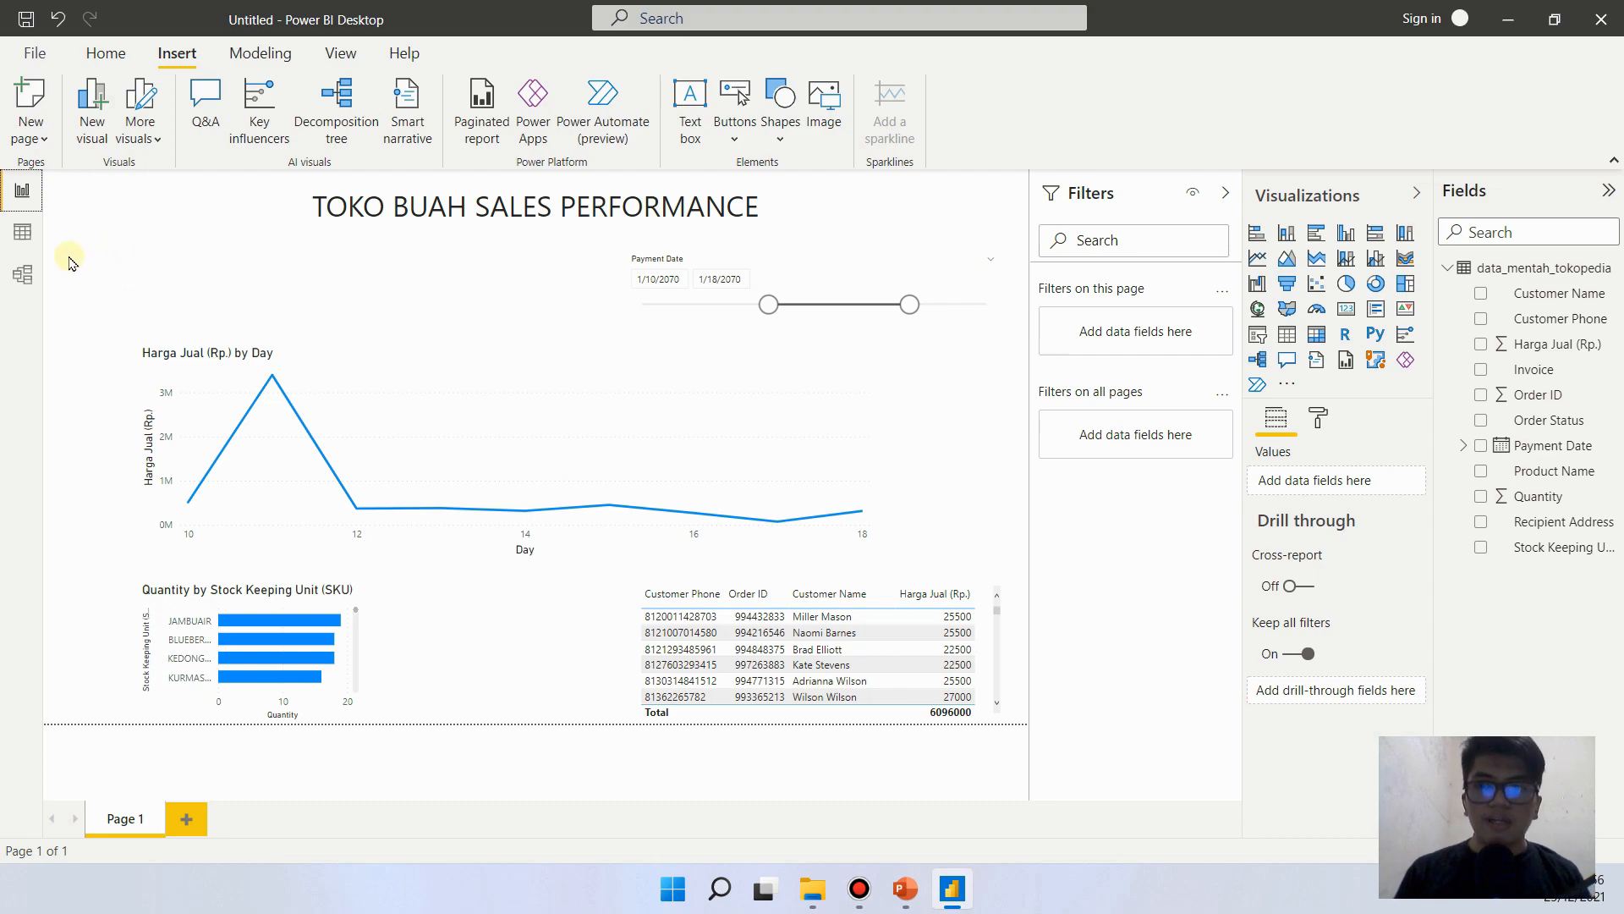
- Open the data_mentah_tokopedia query for editing in Power Query Editor from the data table
{"action": "left_click", "coordinate": [20, 233]}
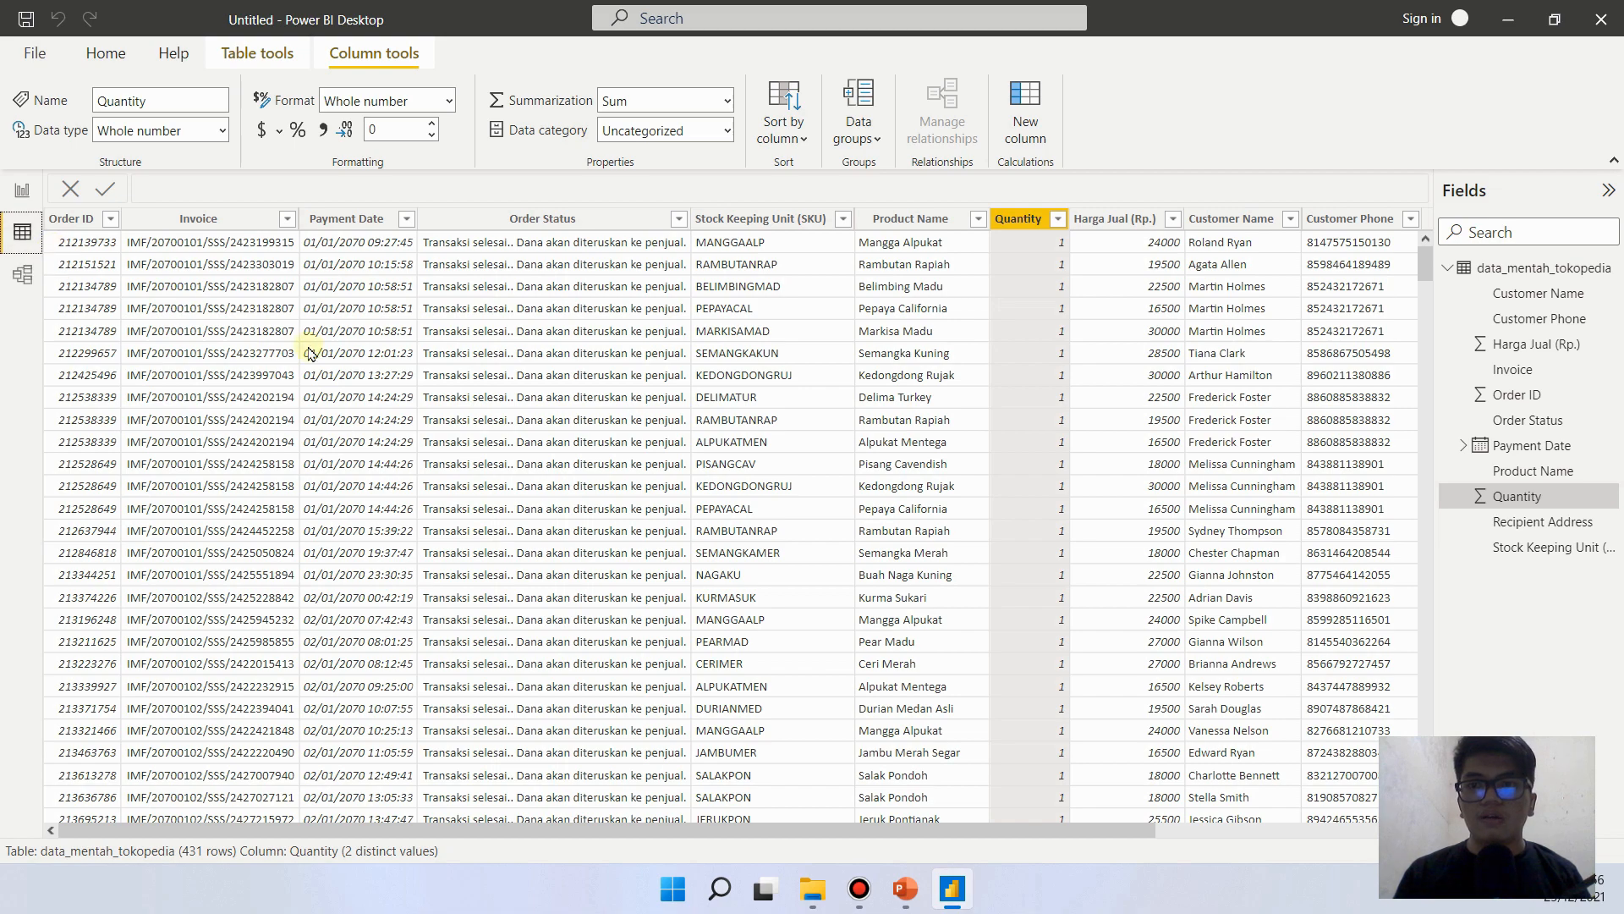
{"action": "right_click", "coordinate": [308, 348]}
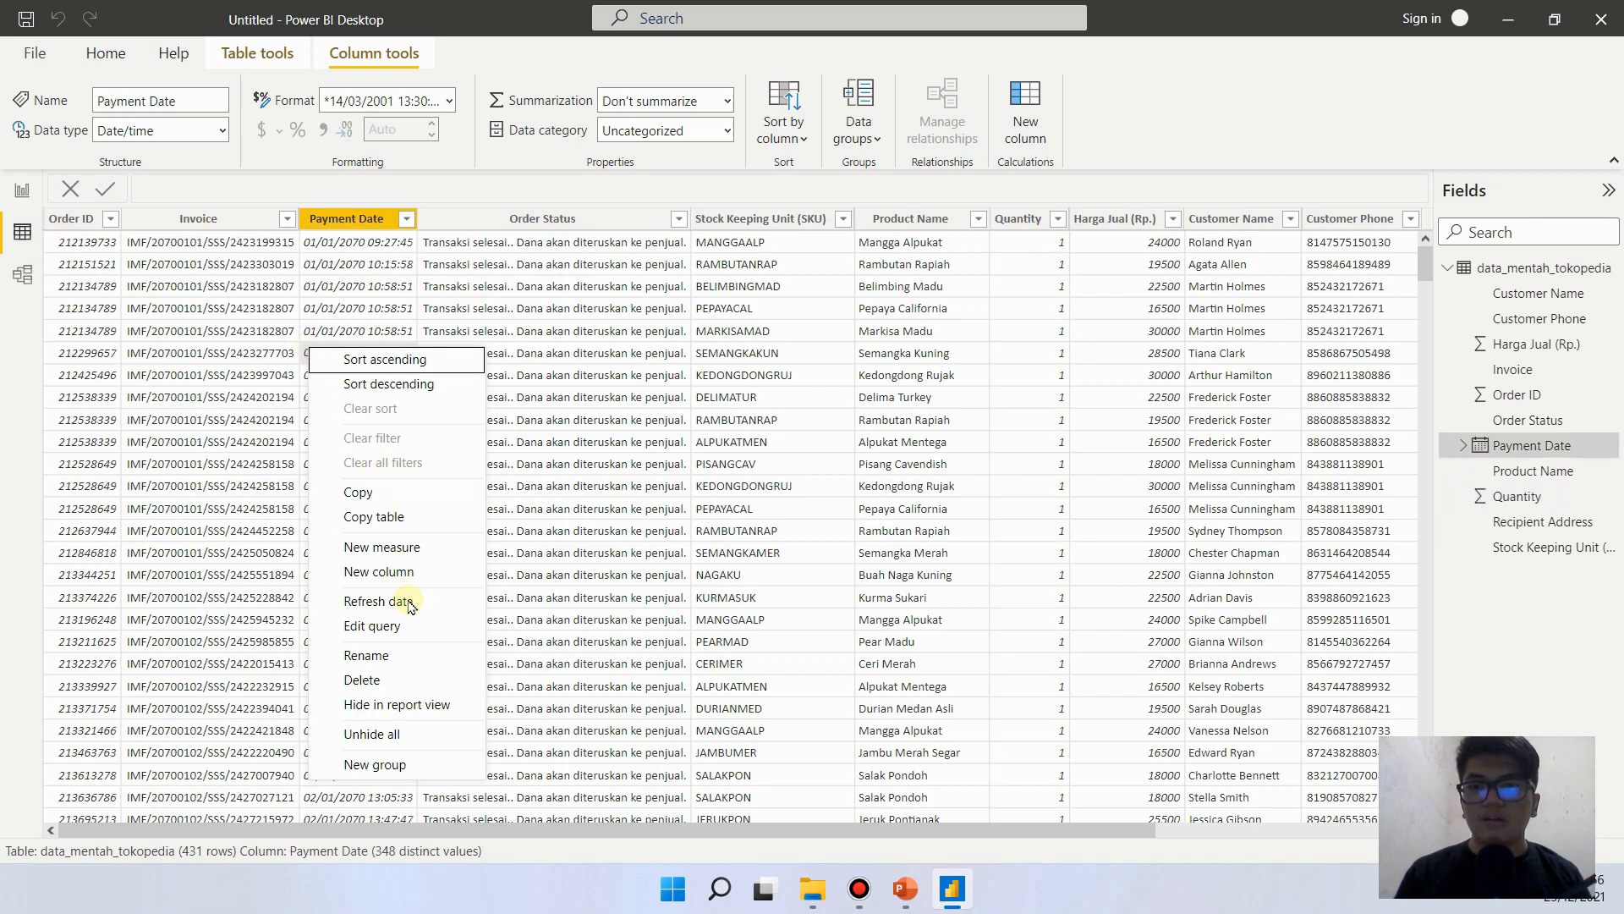
{"action": "left_click", "coordinate": [415, 631]}
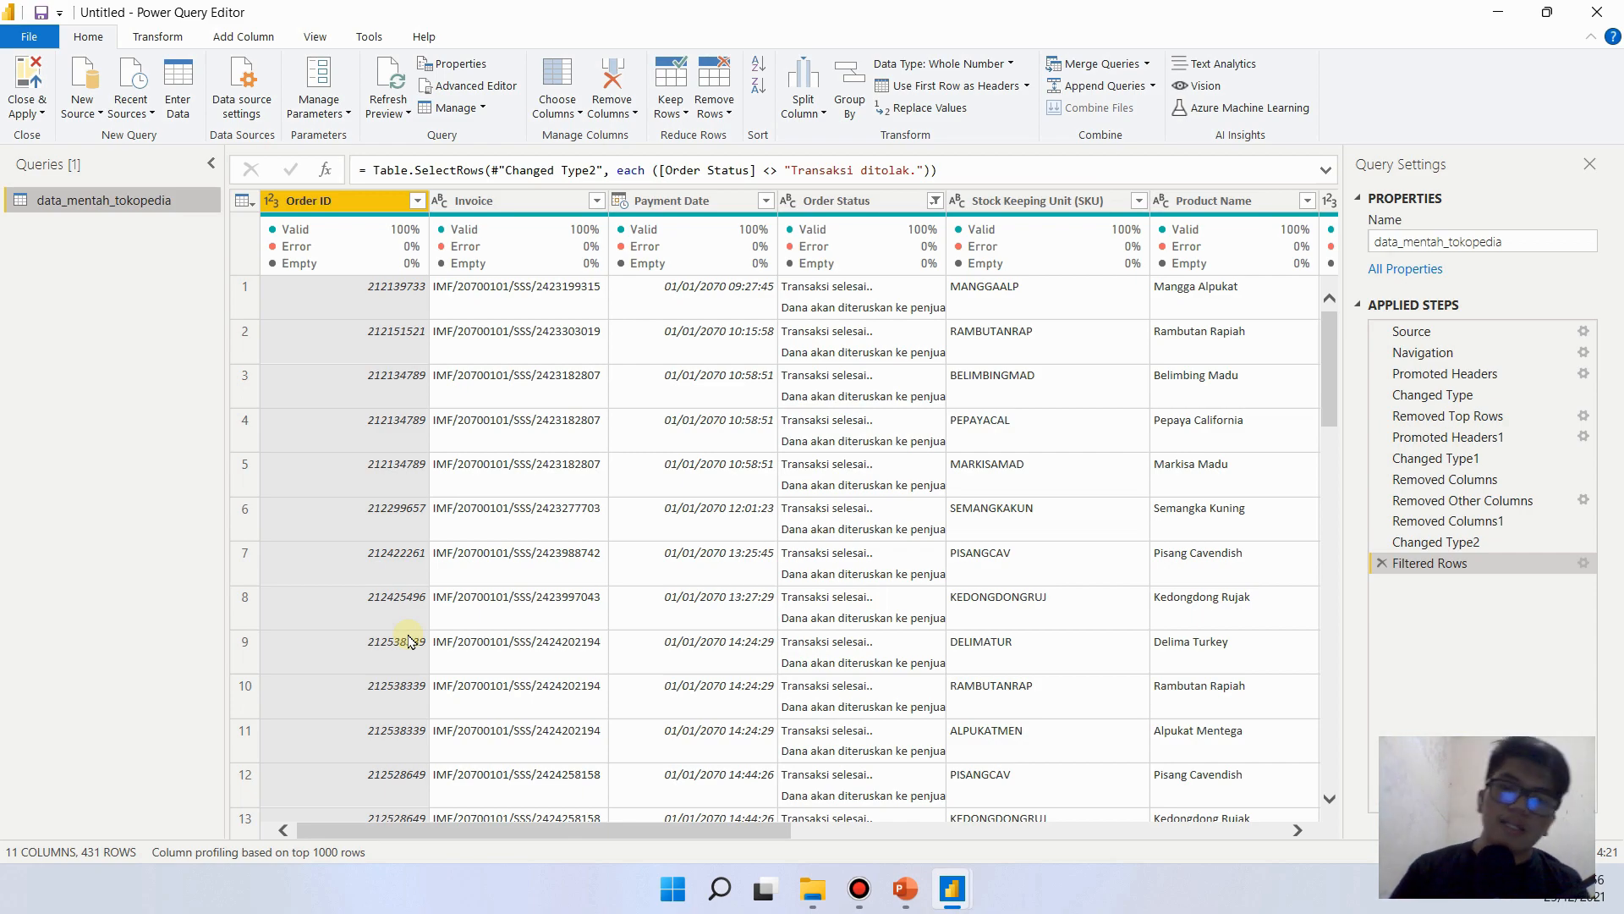
- Examine the Quantity, Harga Jual (Rp.) and Customer Name columns of the query to see how price relates to quantity
{"action": "left_click_drag", "start_coordinate": [581, 829], "coordinate": [1002, 833]}
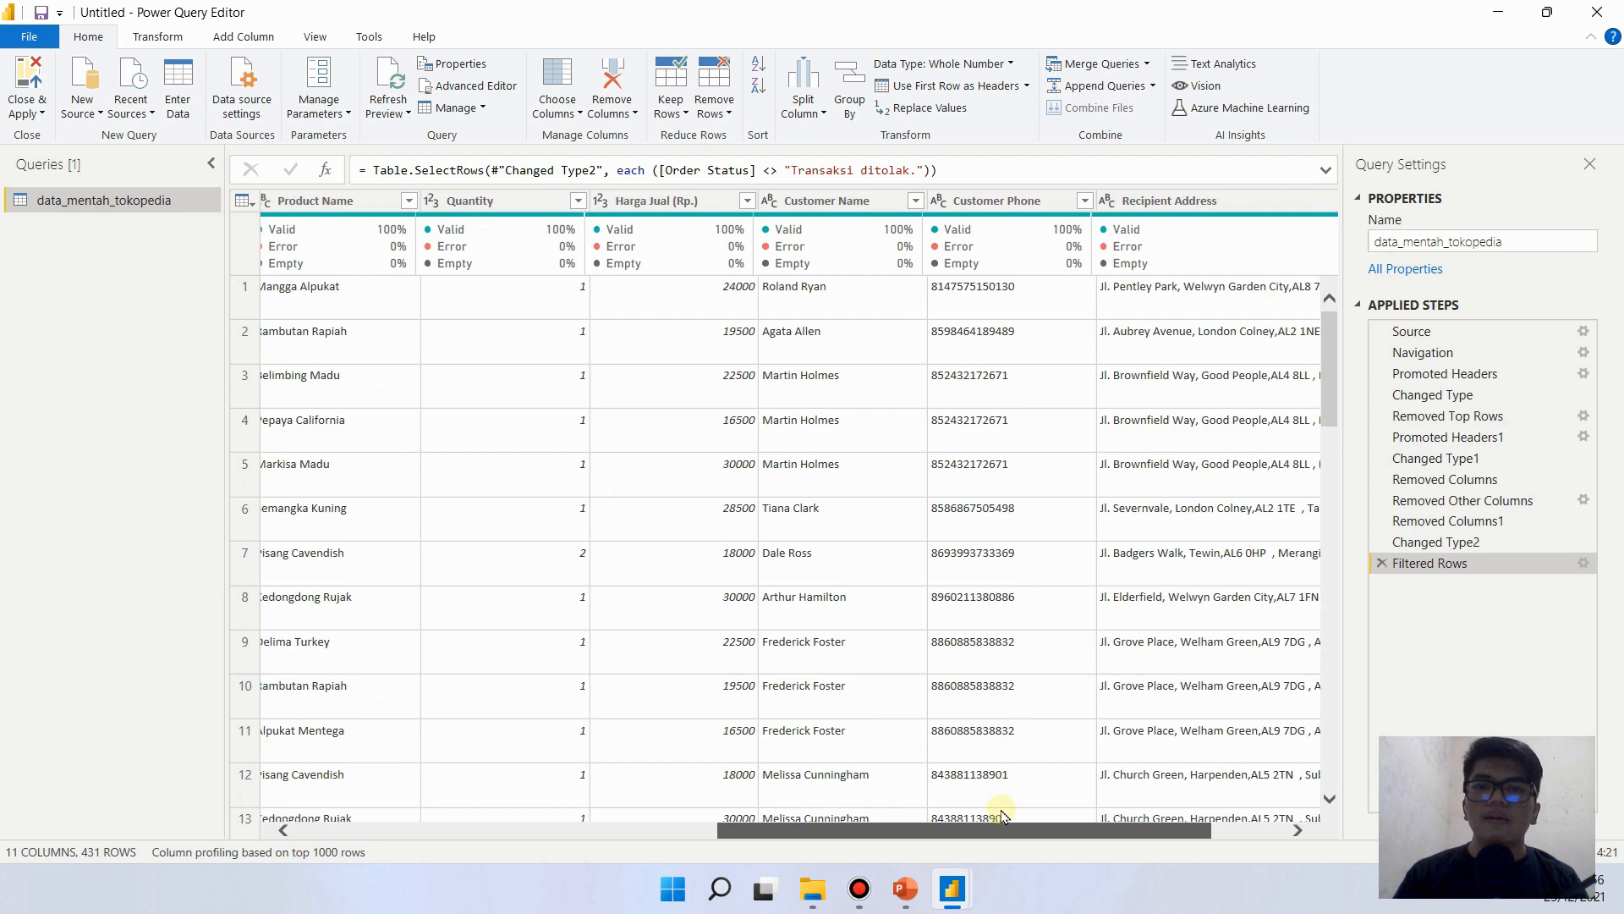
{"action": "left_click", "coordinate": [506, 202]}
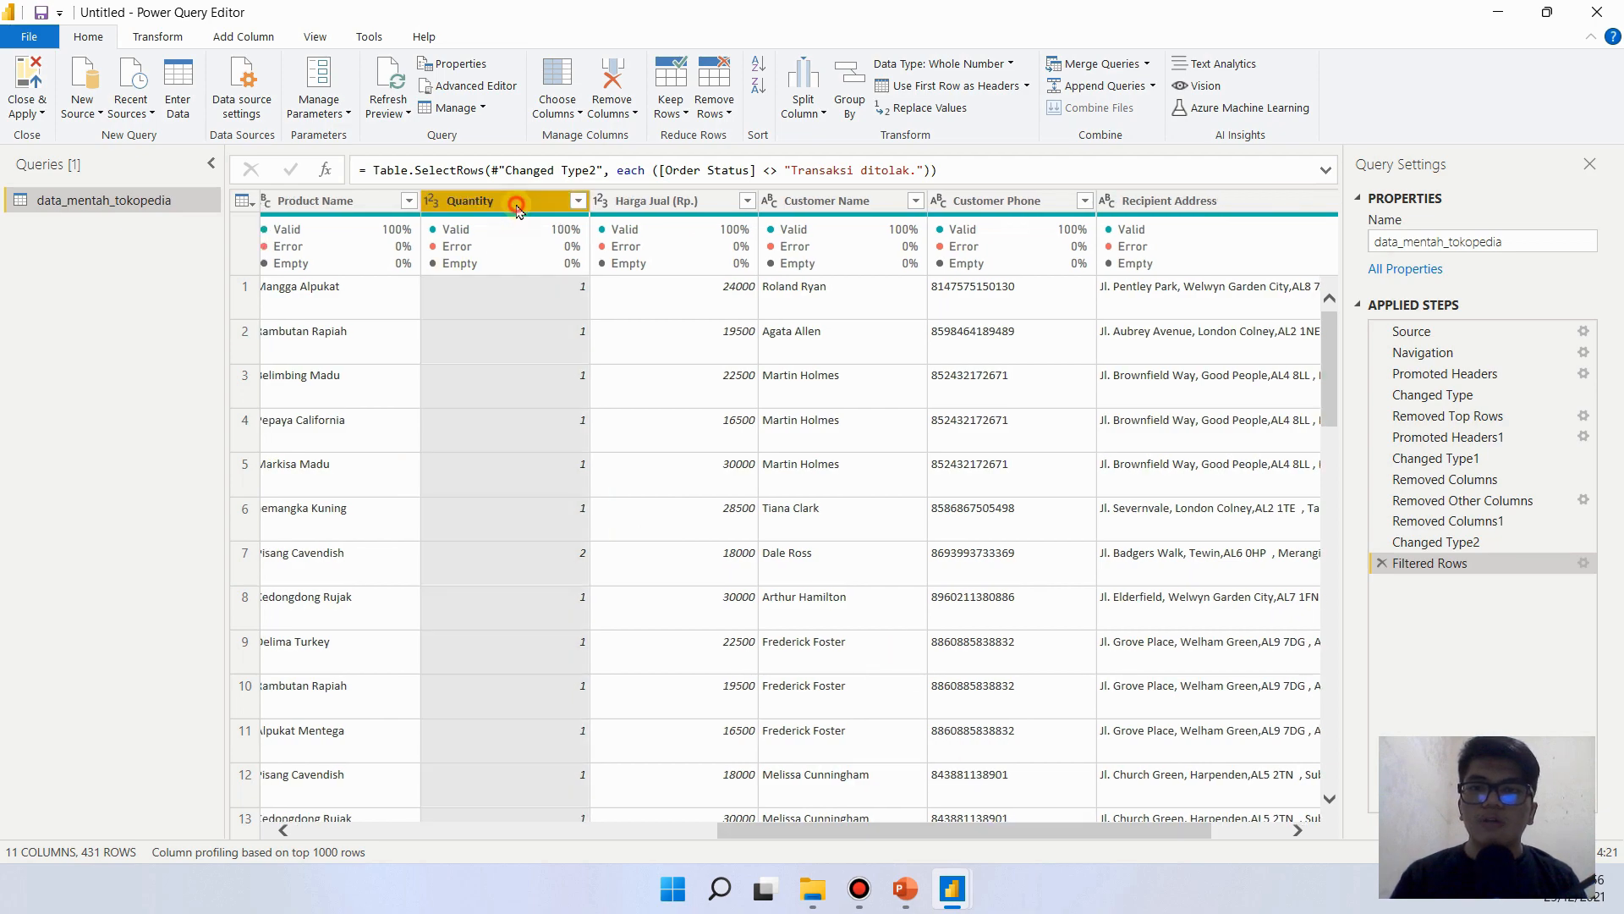
{"action": "left_click", "coordinate": [710, 373]}
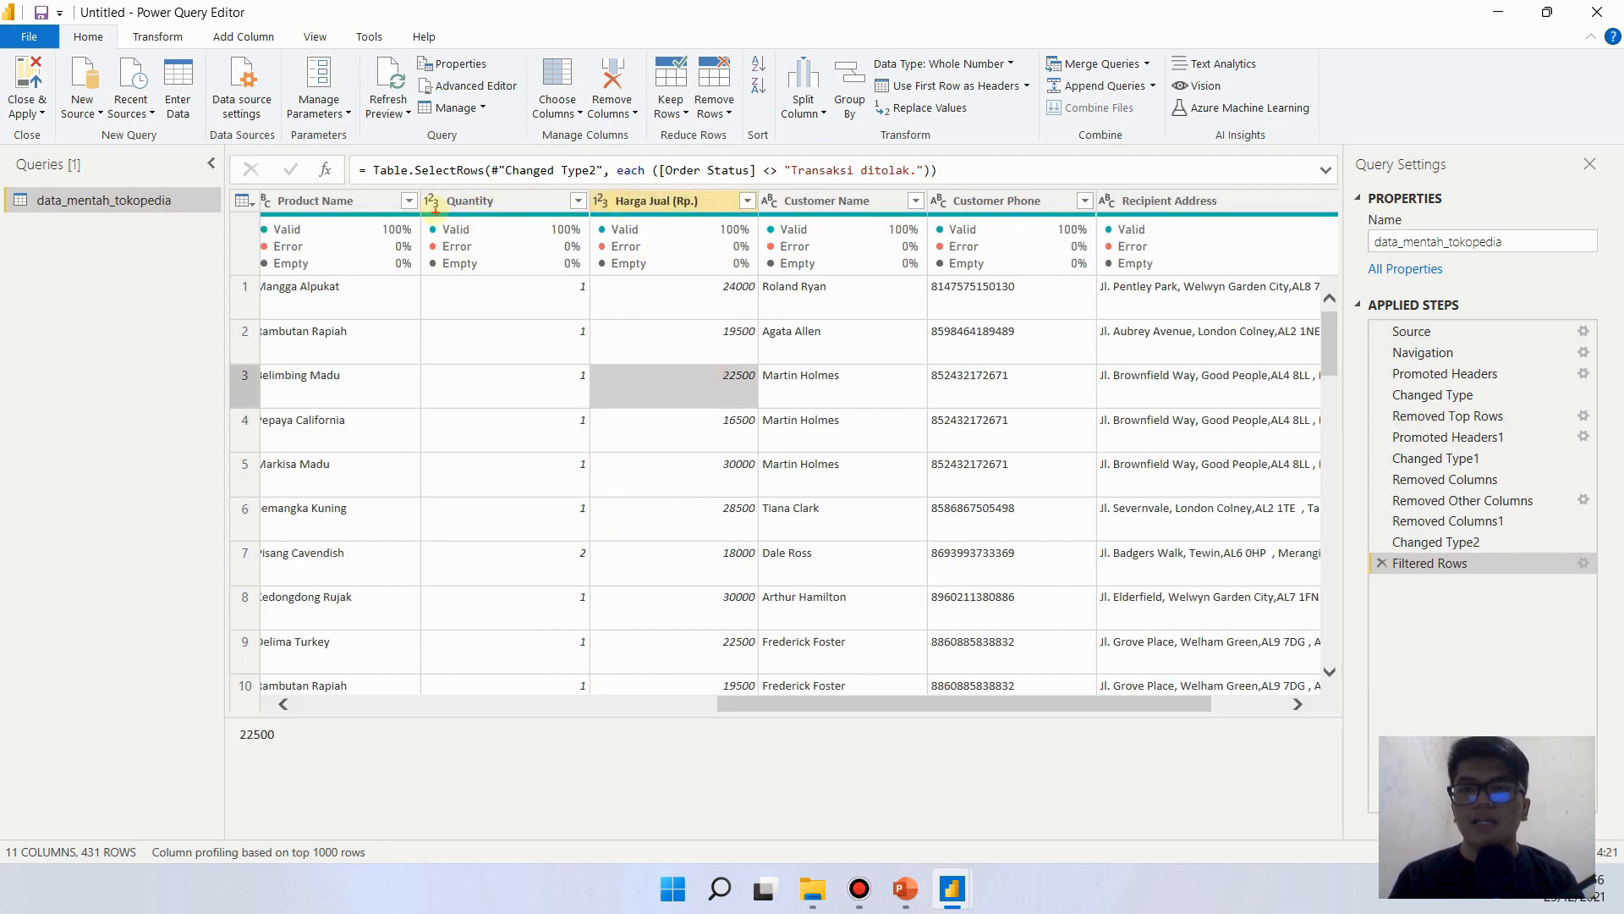
{"action": "left_click_drag", "start_coordinate": [425, 187], "coordinate": [737, 220]}
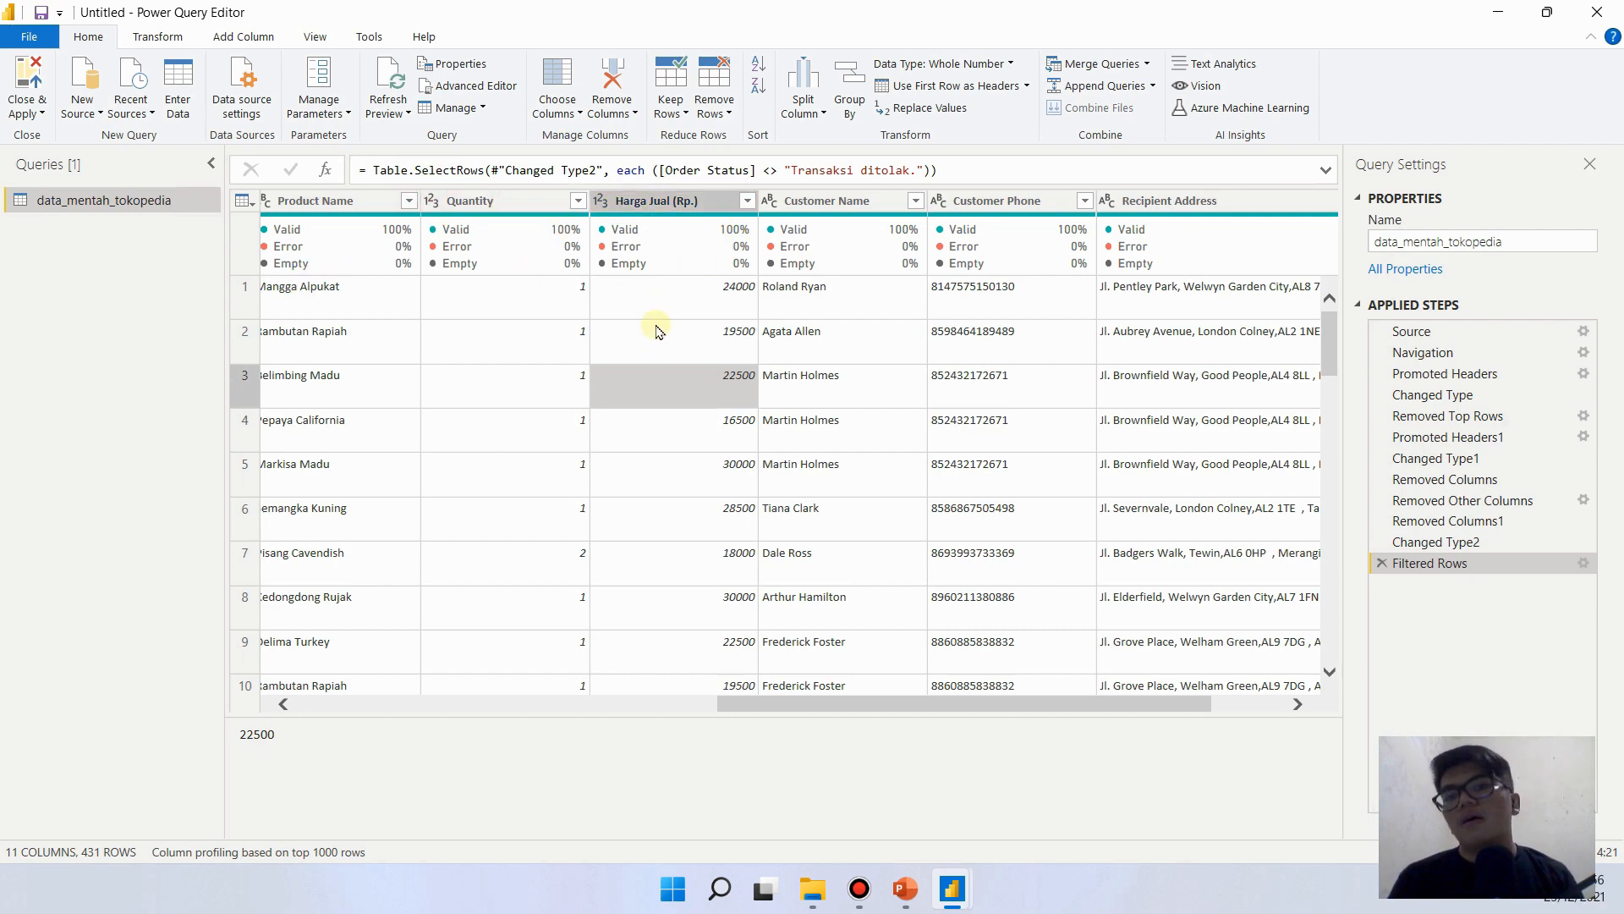
{"action": "left_click", "coordinate": [833, 330]}
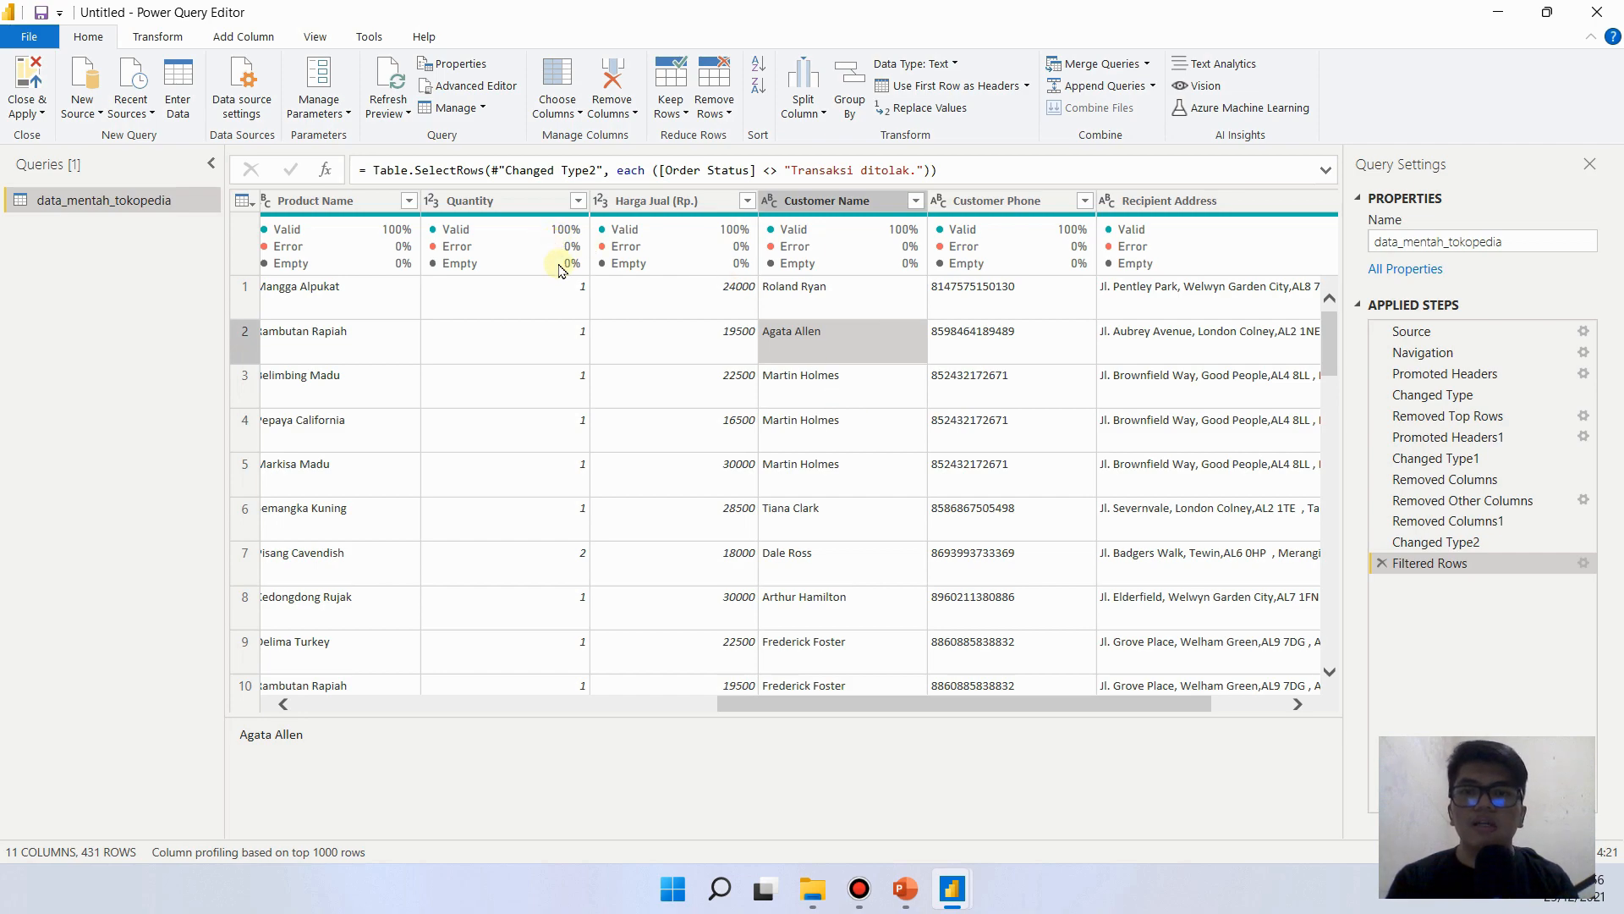
{"action": "left_click", "coordinate": [828, 286]}
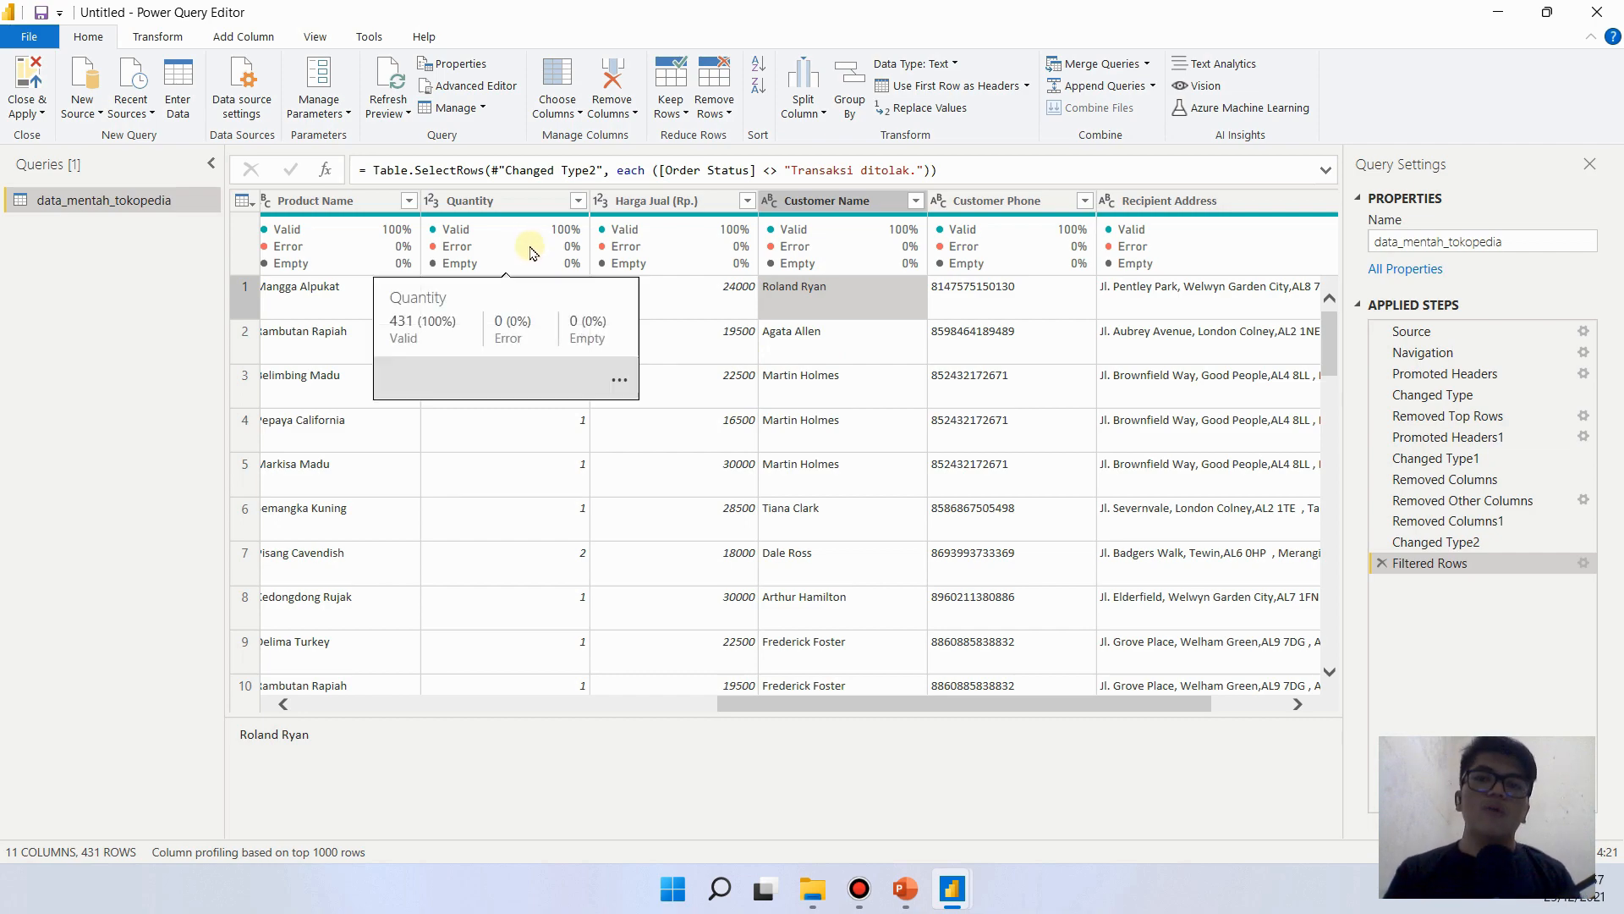
{"action": "mouse_move", "coordinate": [1071, 276]}
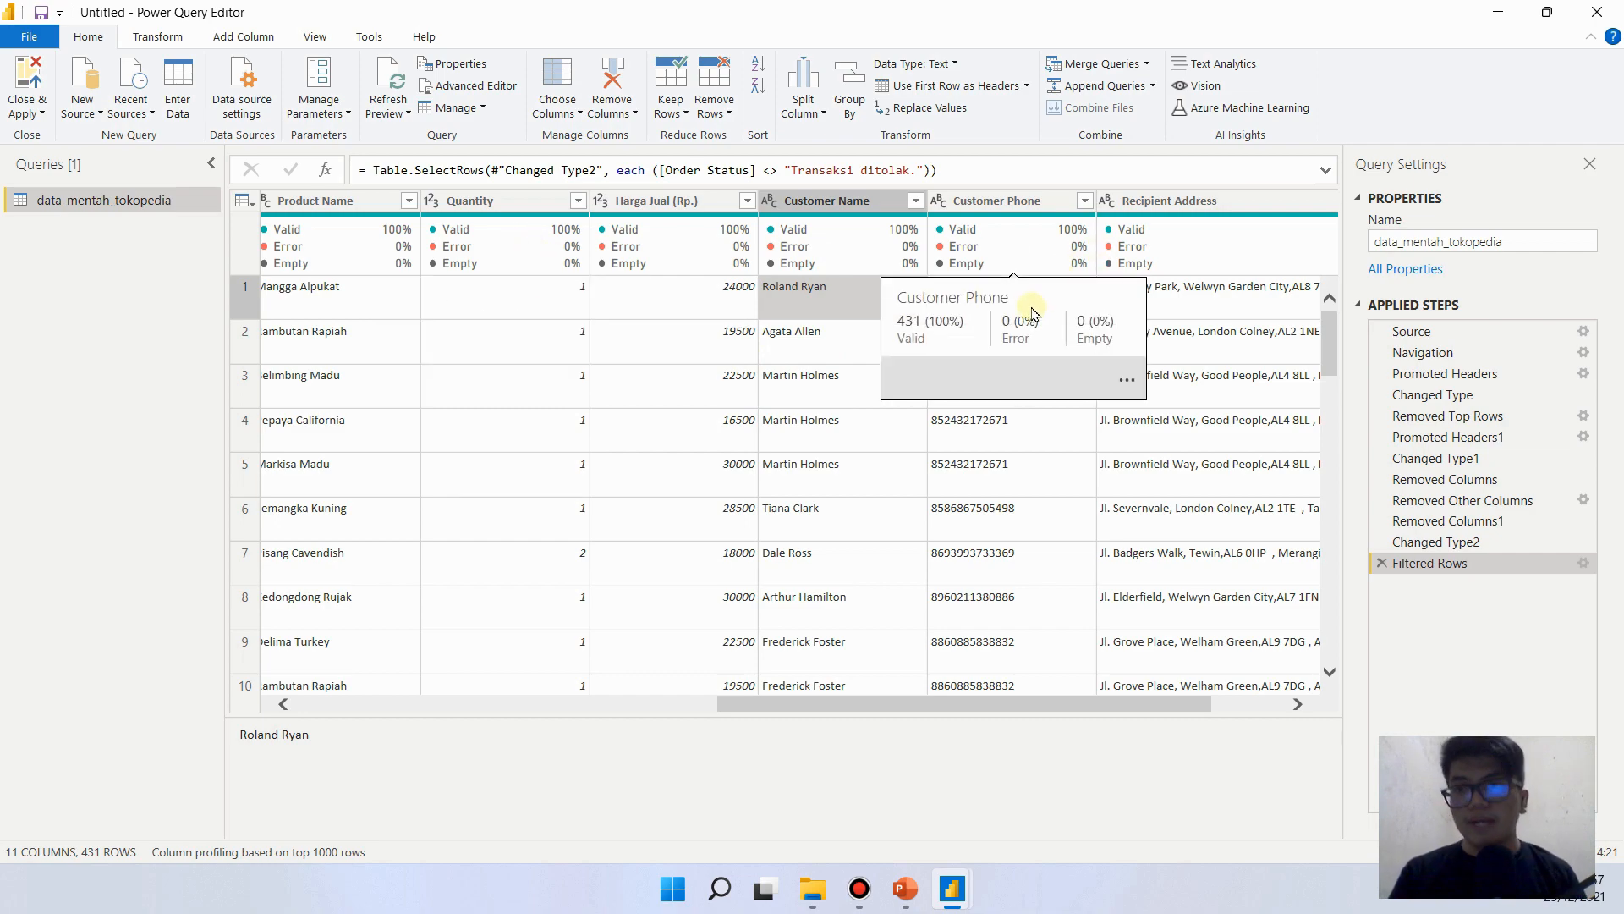
- Start a new custom column in the data_mentah_tokopedia query and name it Total Harga
{"action": "left_click", "coordinate": [258, 40]}
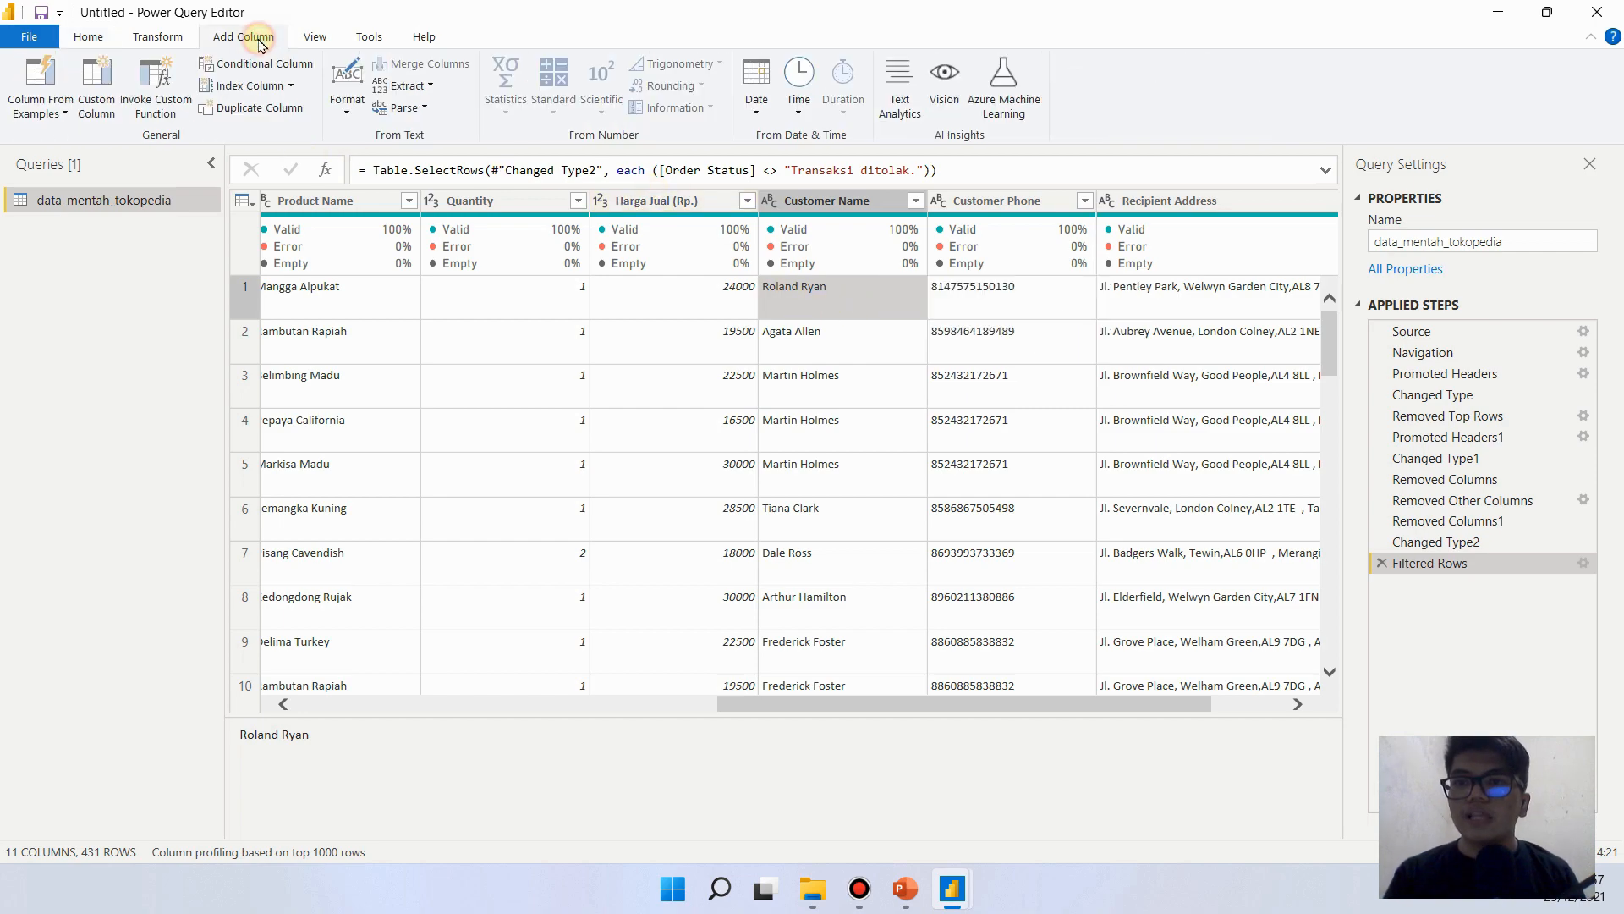
{"action": "left_click", "coordinate": [109, 114]}
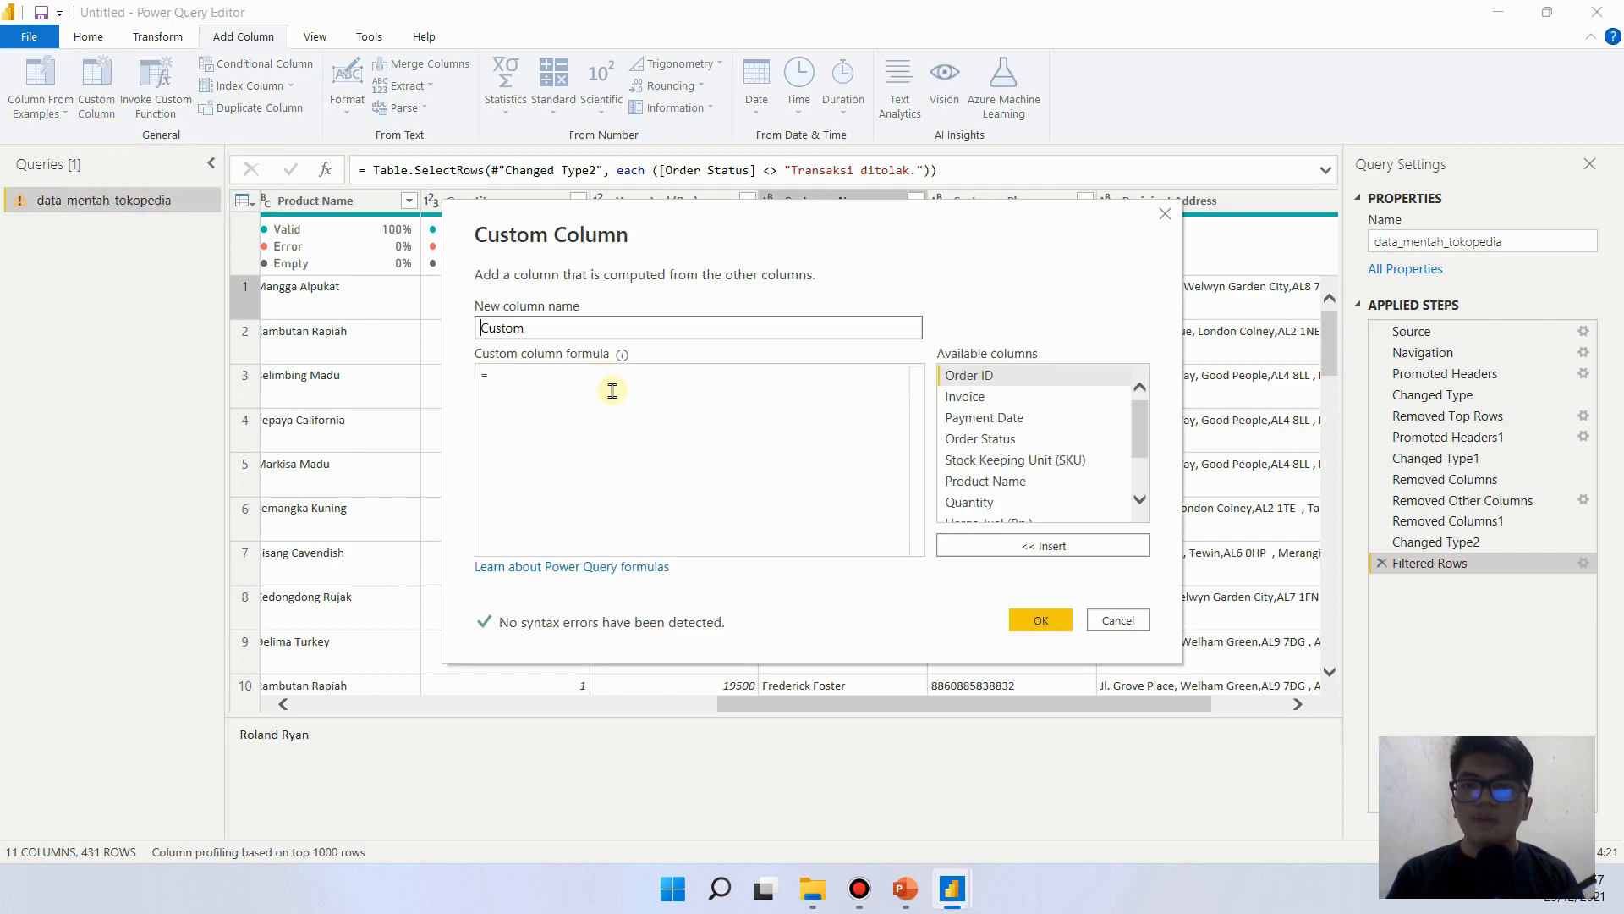
{"action": "double_click", "coordinate": [601, 328]}
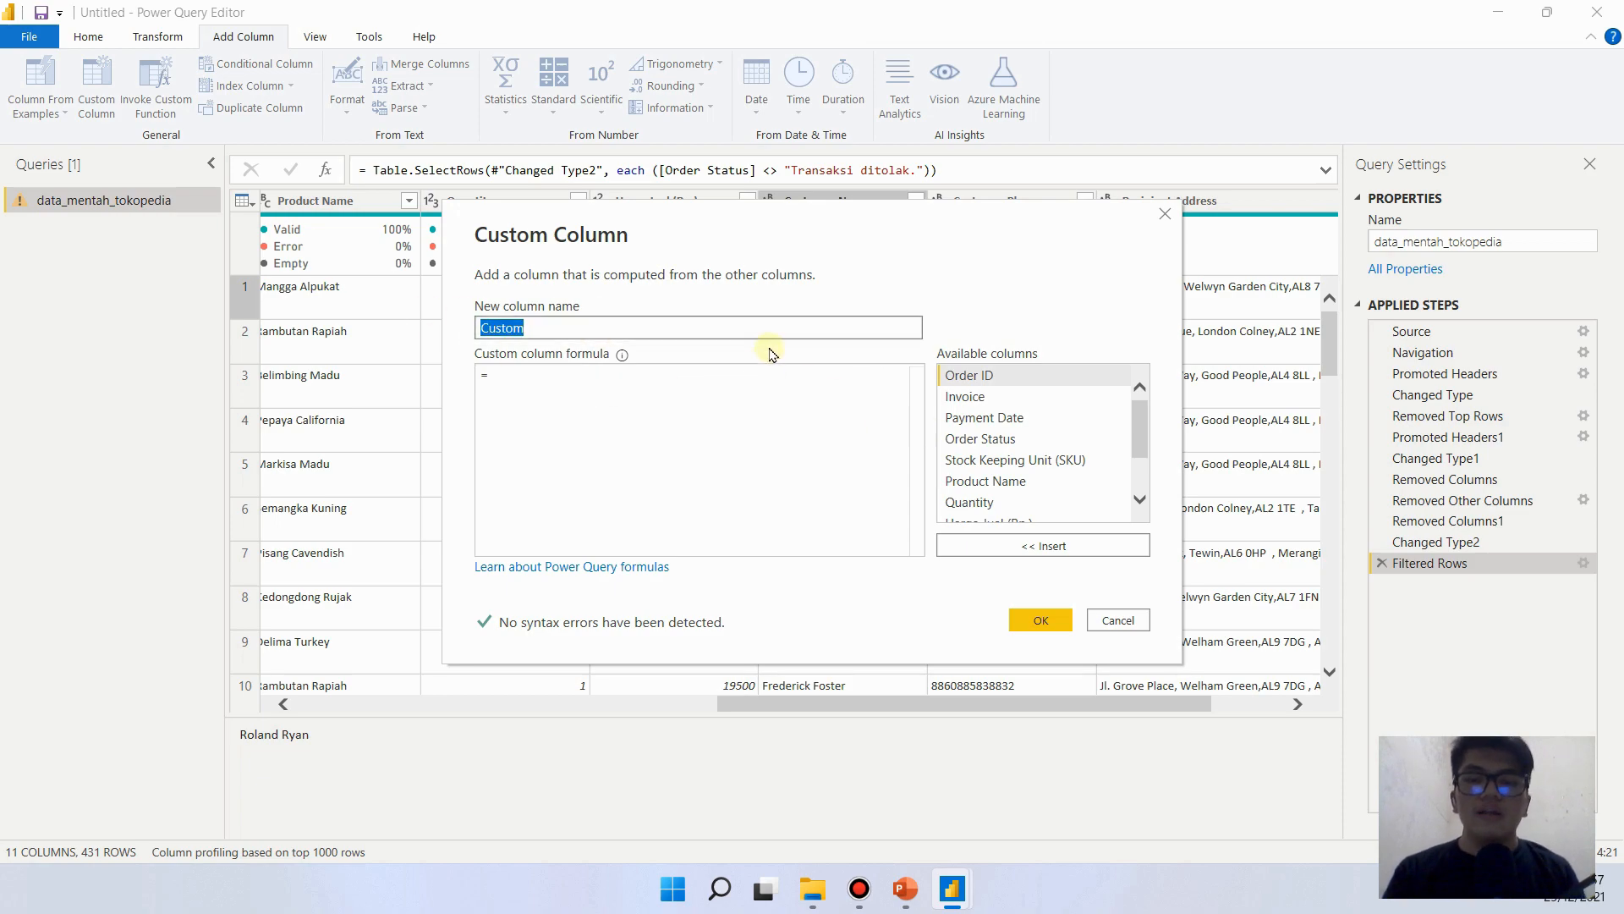
{"action": "type", "text": "tal Harga"}
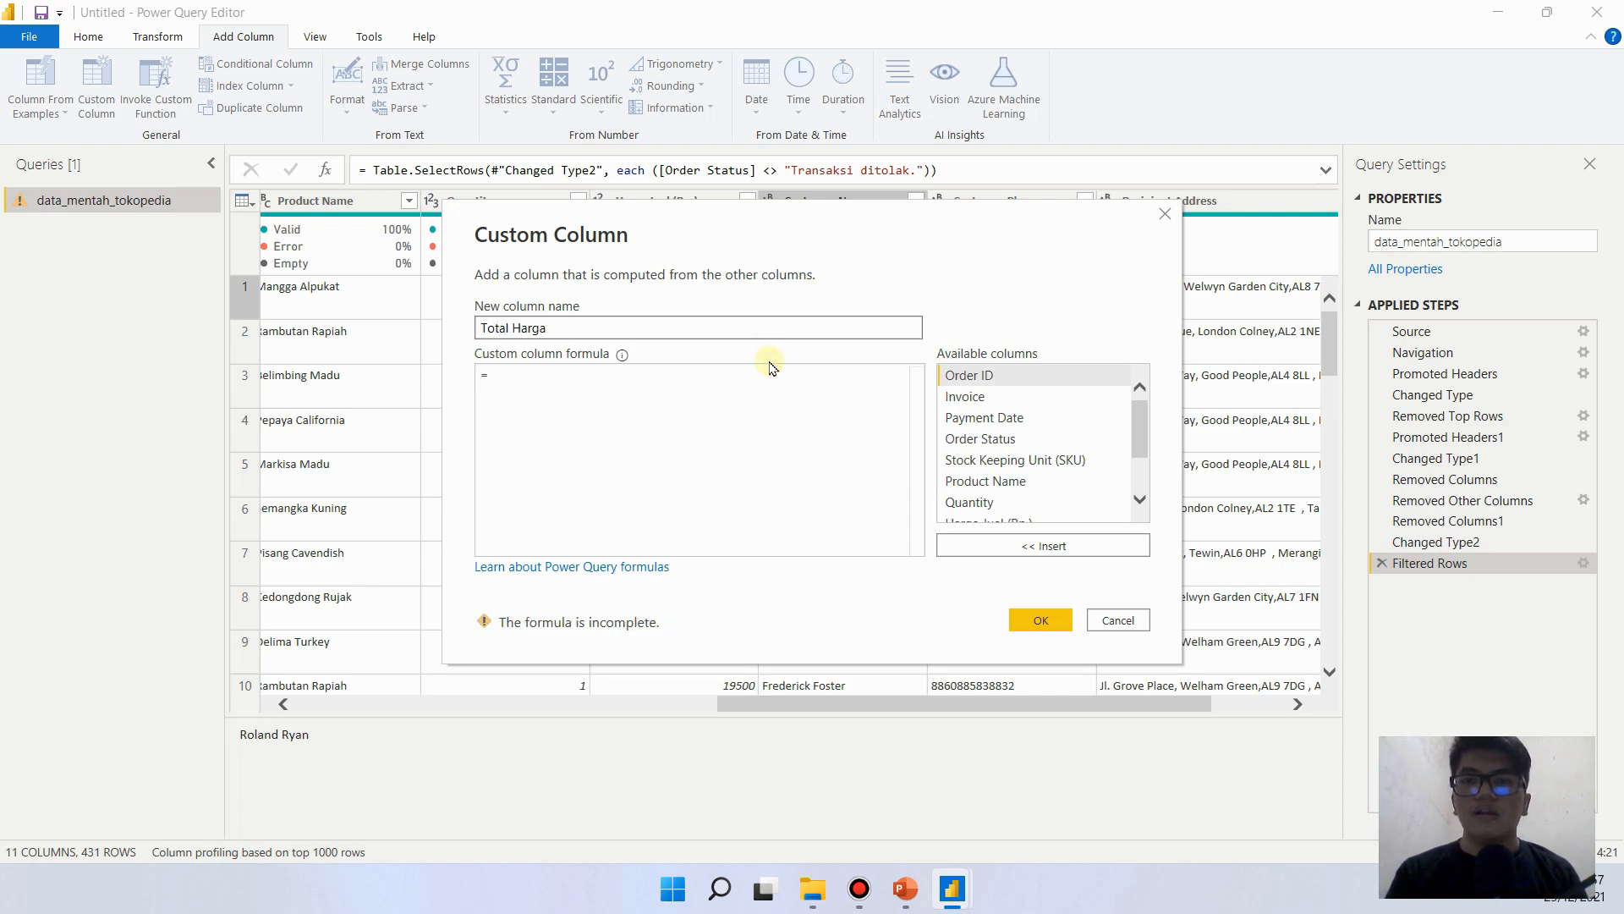
{"action": "left_click", "coordinate": [769, 398]}
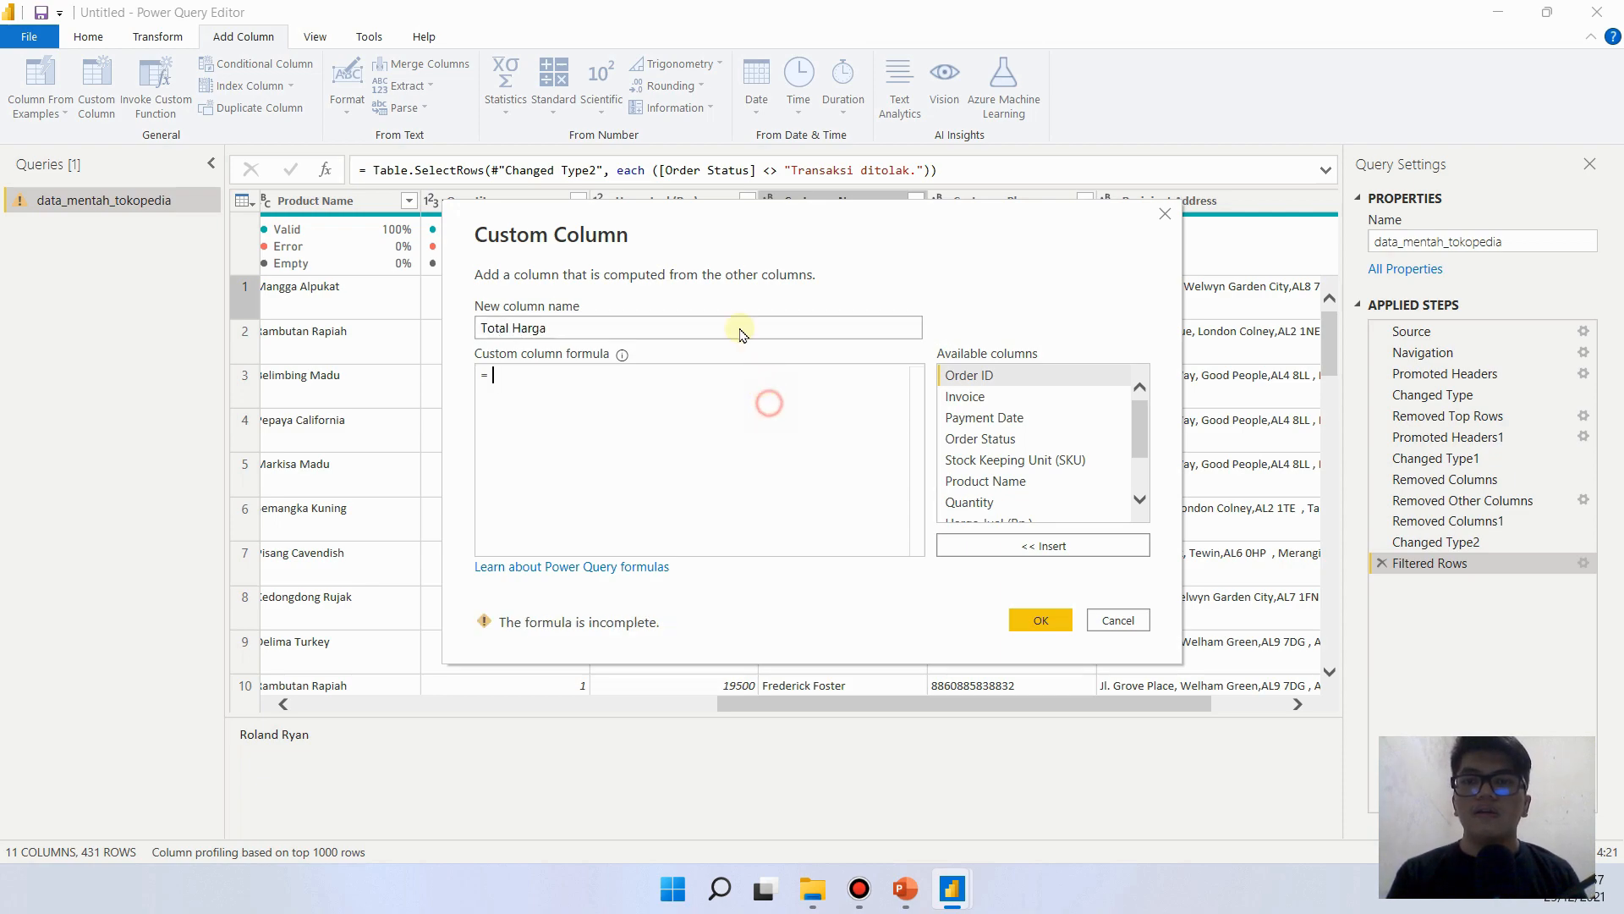
{"action": "left_click_drag", "start_coordinate": [692, 230], "coordinate": [766, 373]}
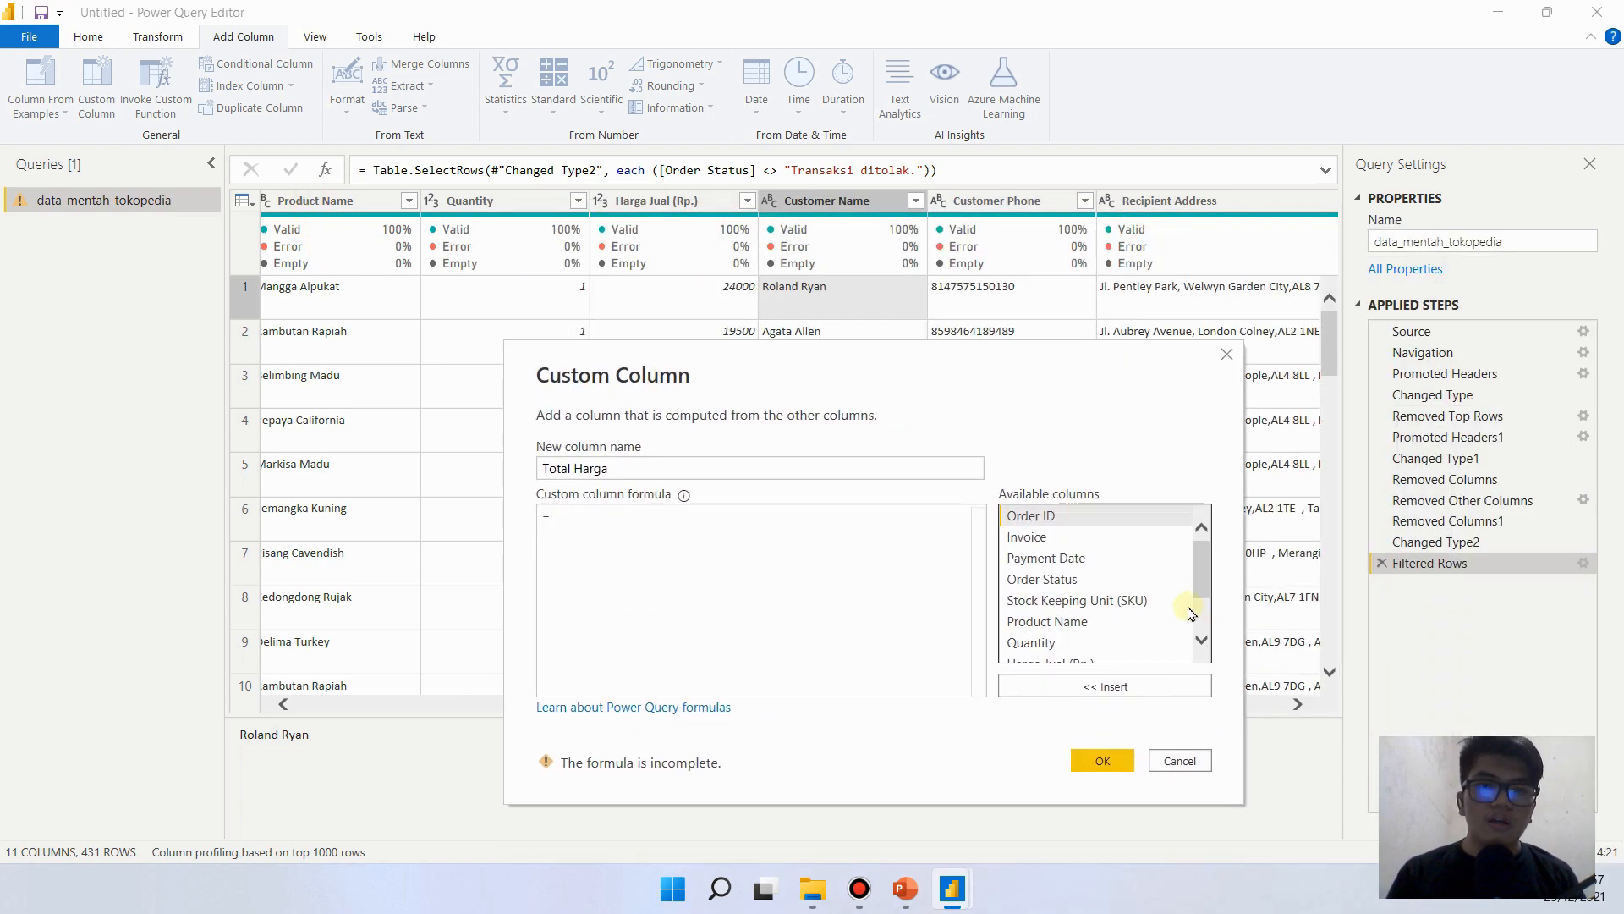
- Define the custom column formula as [Quantity]*[#"Harga Jual (Rp.)"] and create the column
{"action": "scroll", "coordinate": [1213, 583], "scroll_direction": "down", "scroll_amount": 1}
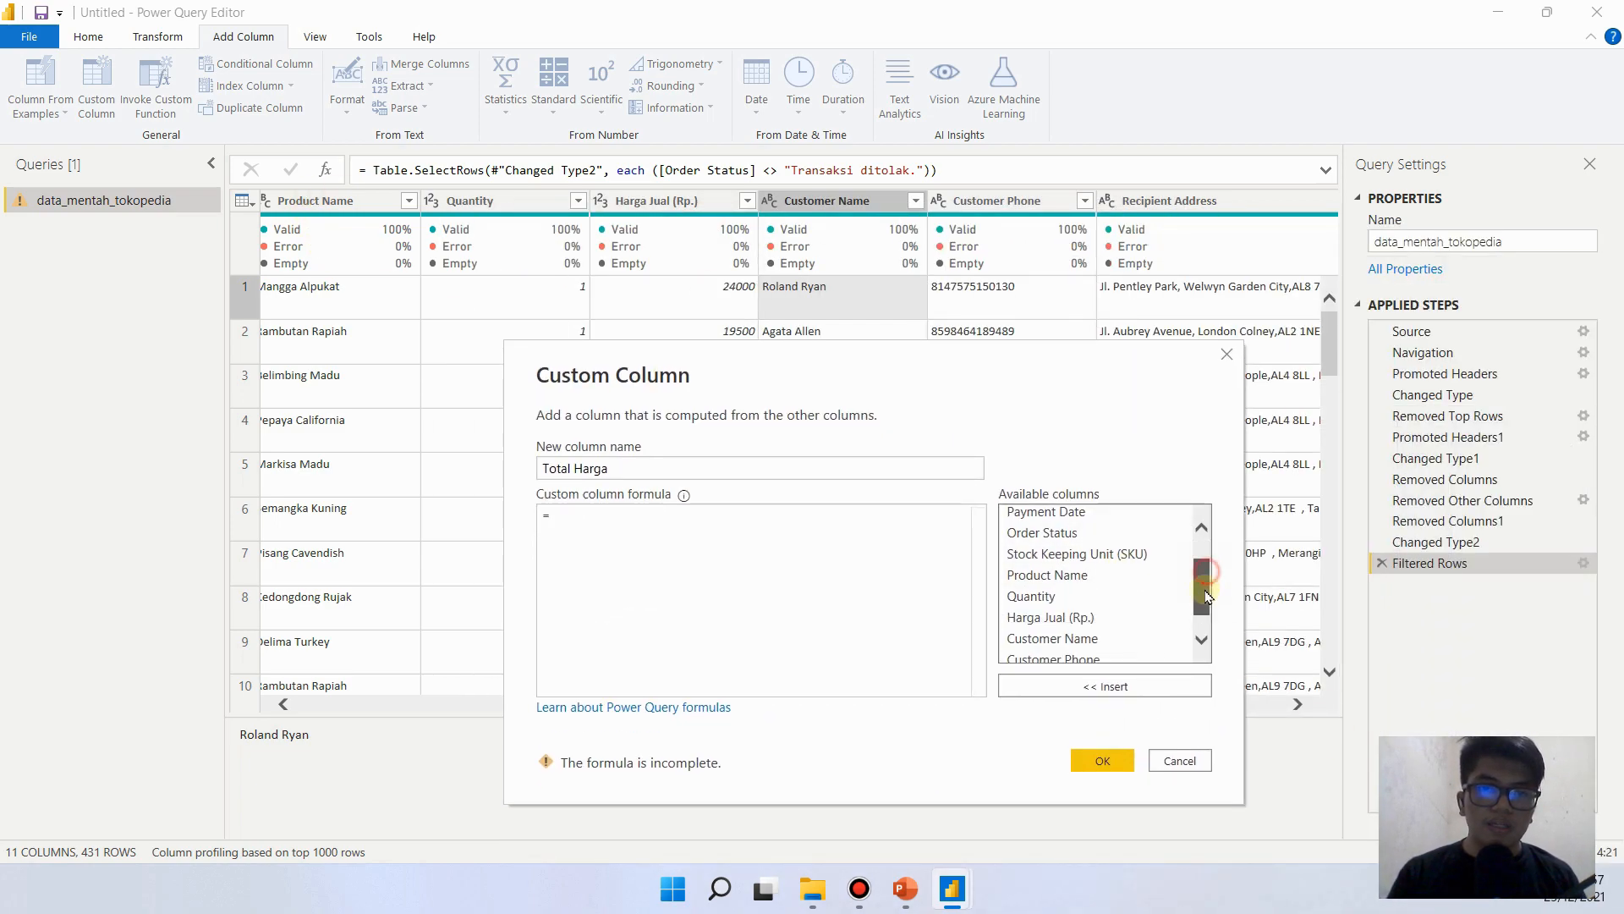
{"action": "left_click", "coordinate": [1068, 596]}
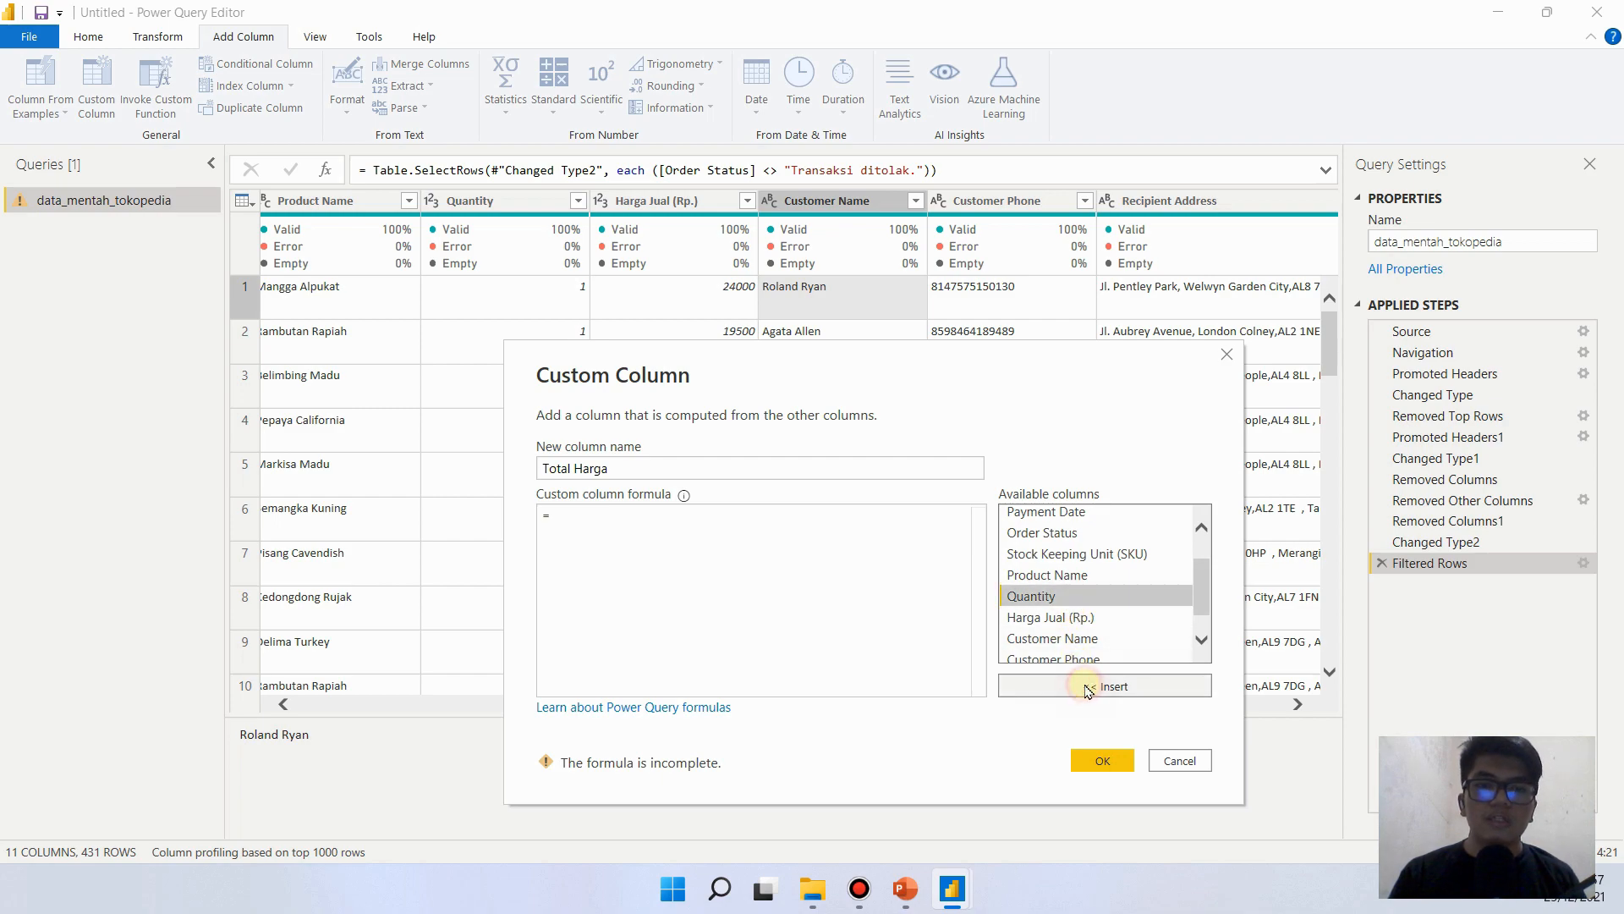
{"action": "left_click", "coordinate": [1085, 687]}
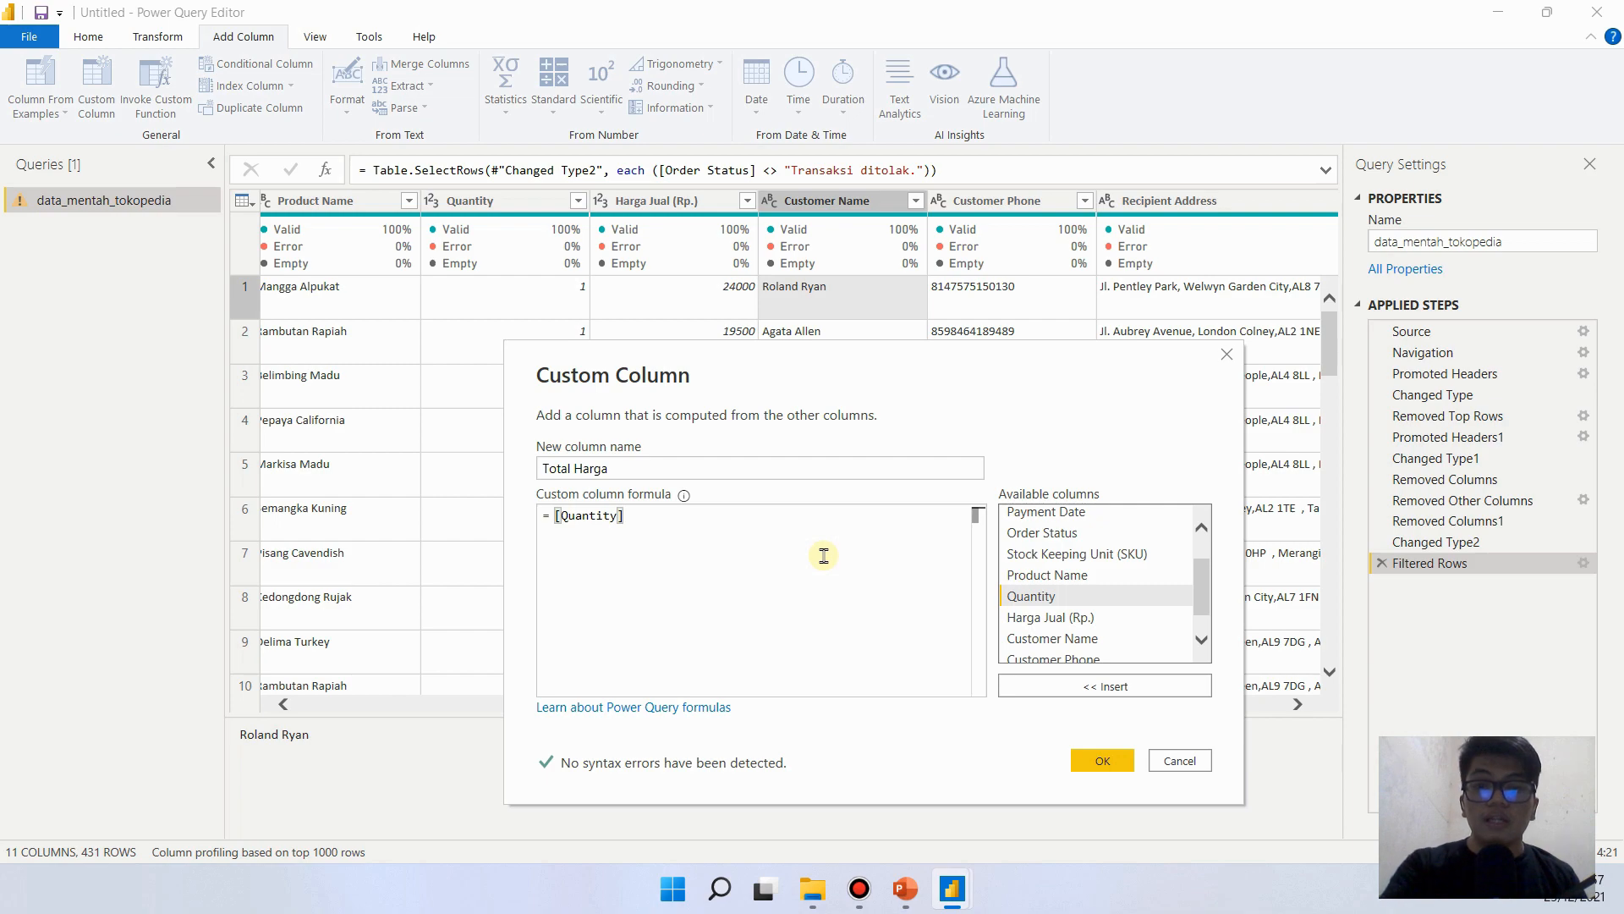
{"action": "type", "text": "*"}
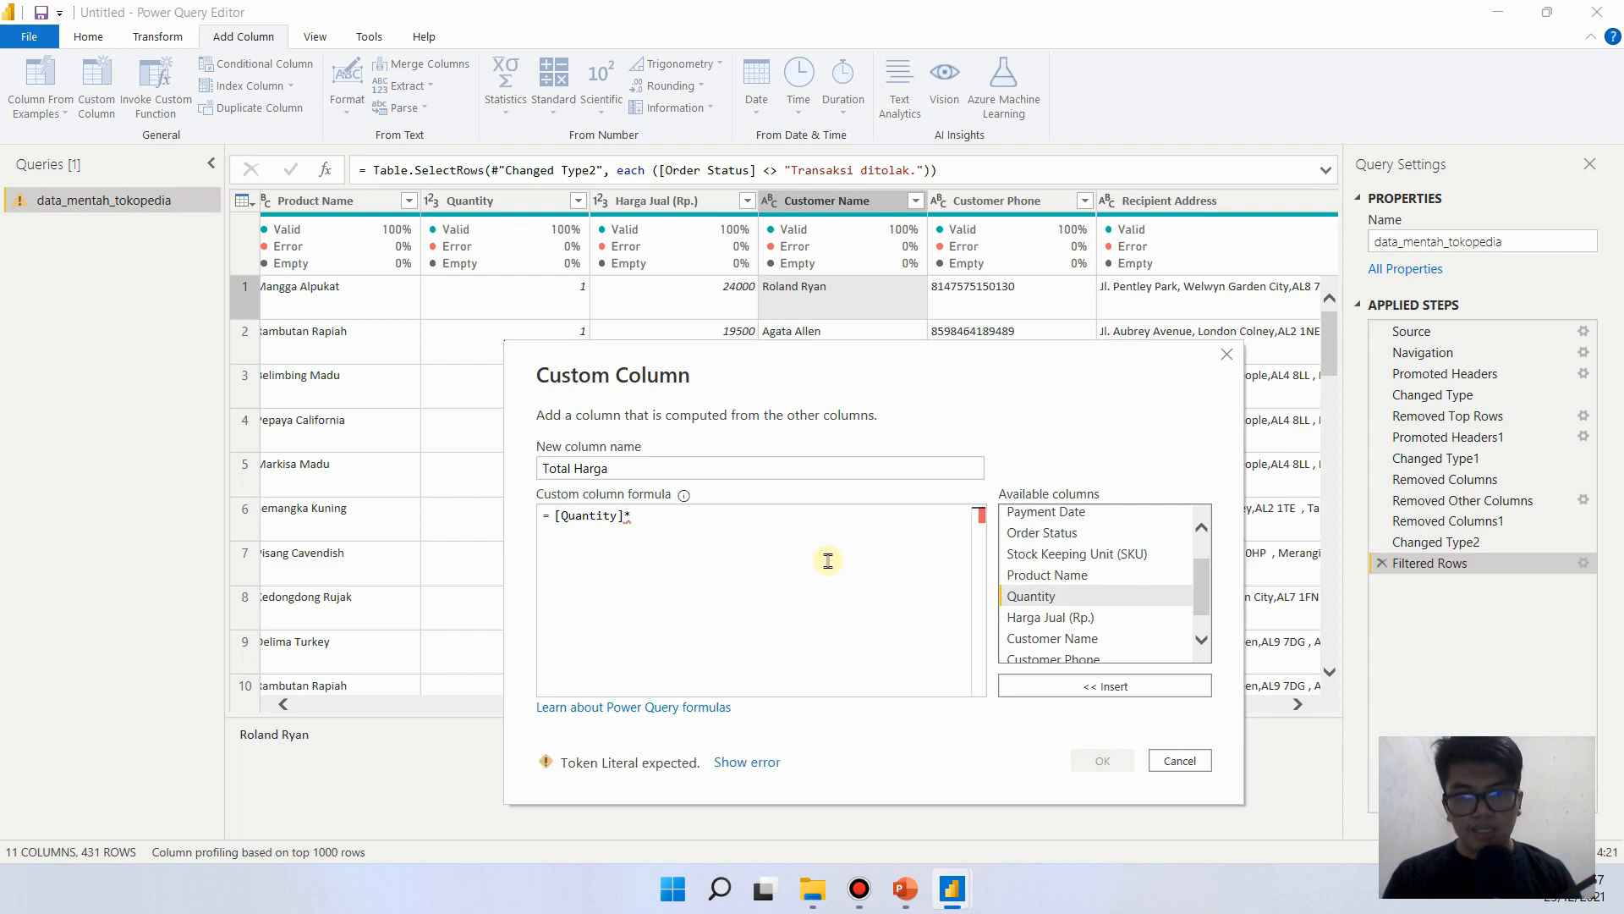
{"action": "left_click", "coordinate": [1133, 618]}
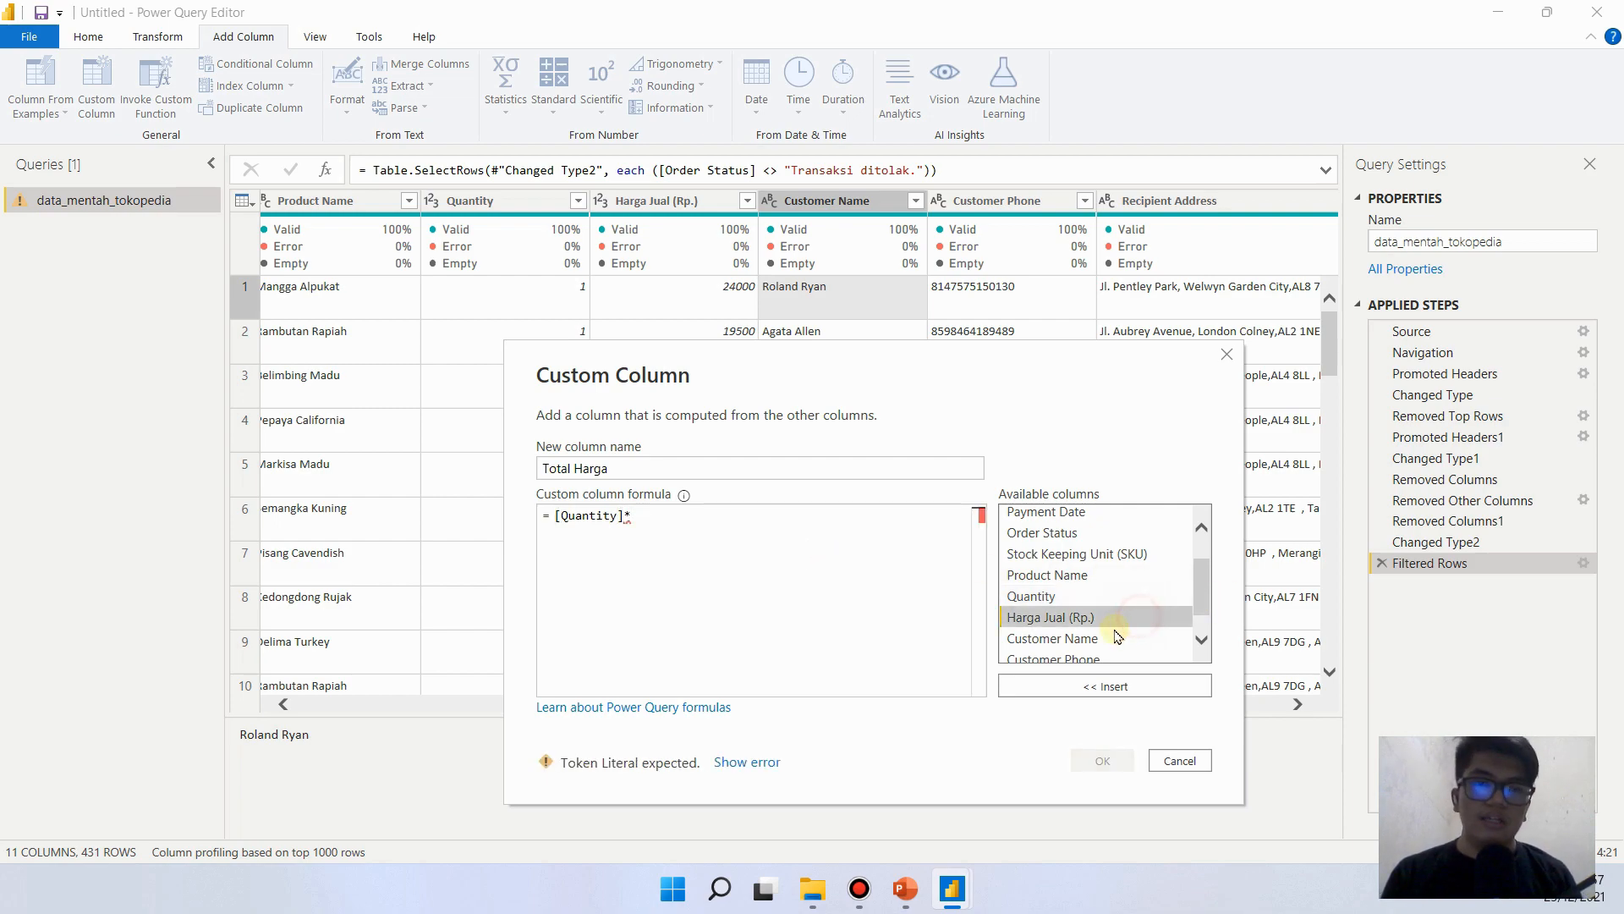
{"action": "left_click", "coordinate": [1087, 682]}
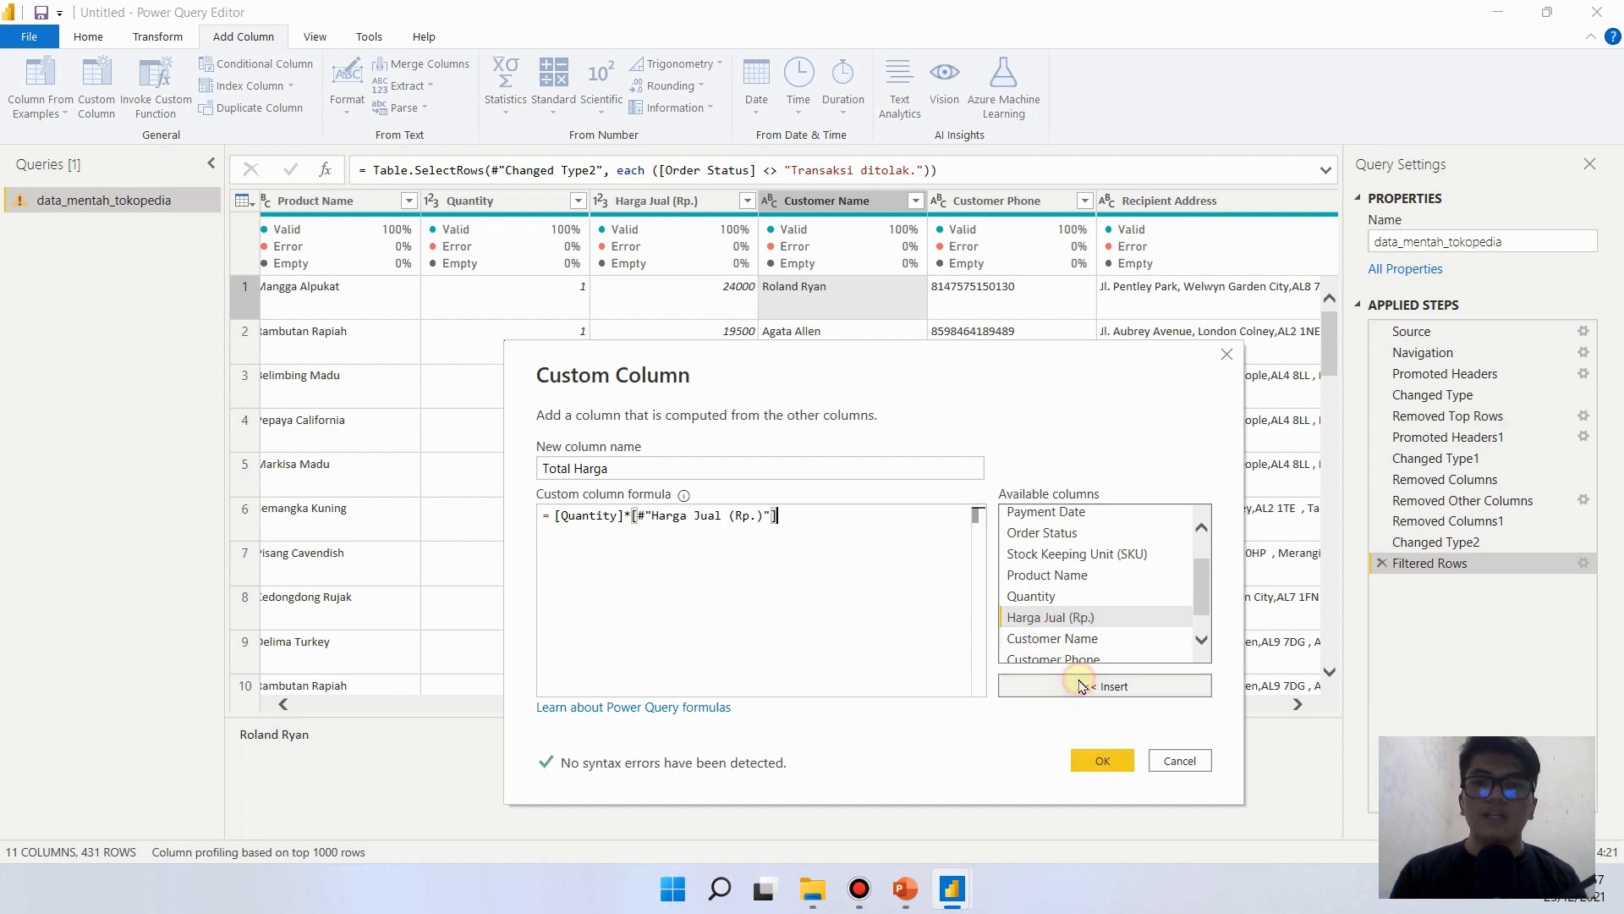
{"action": "left_click", "coordinate": [1096, 760]}
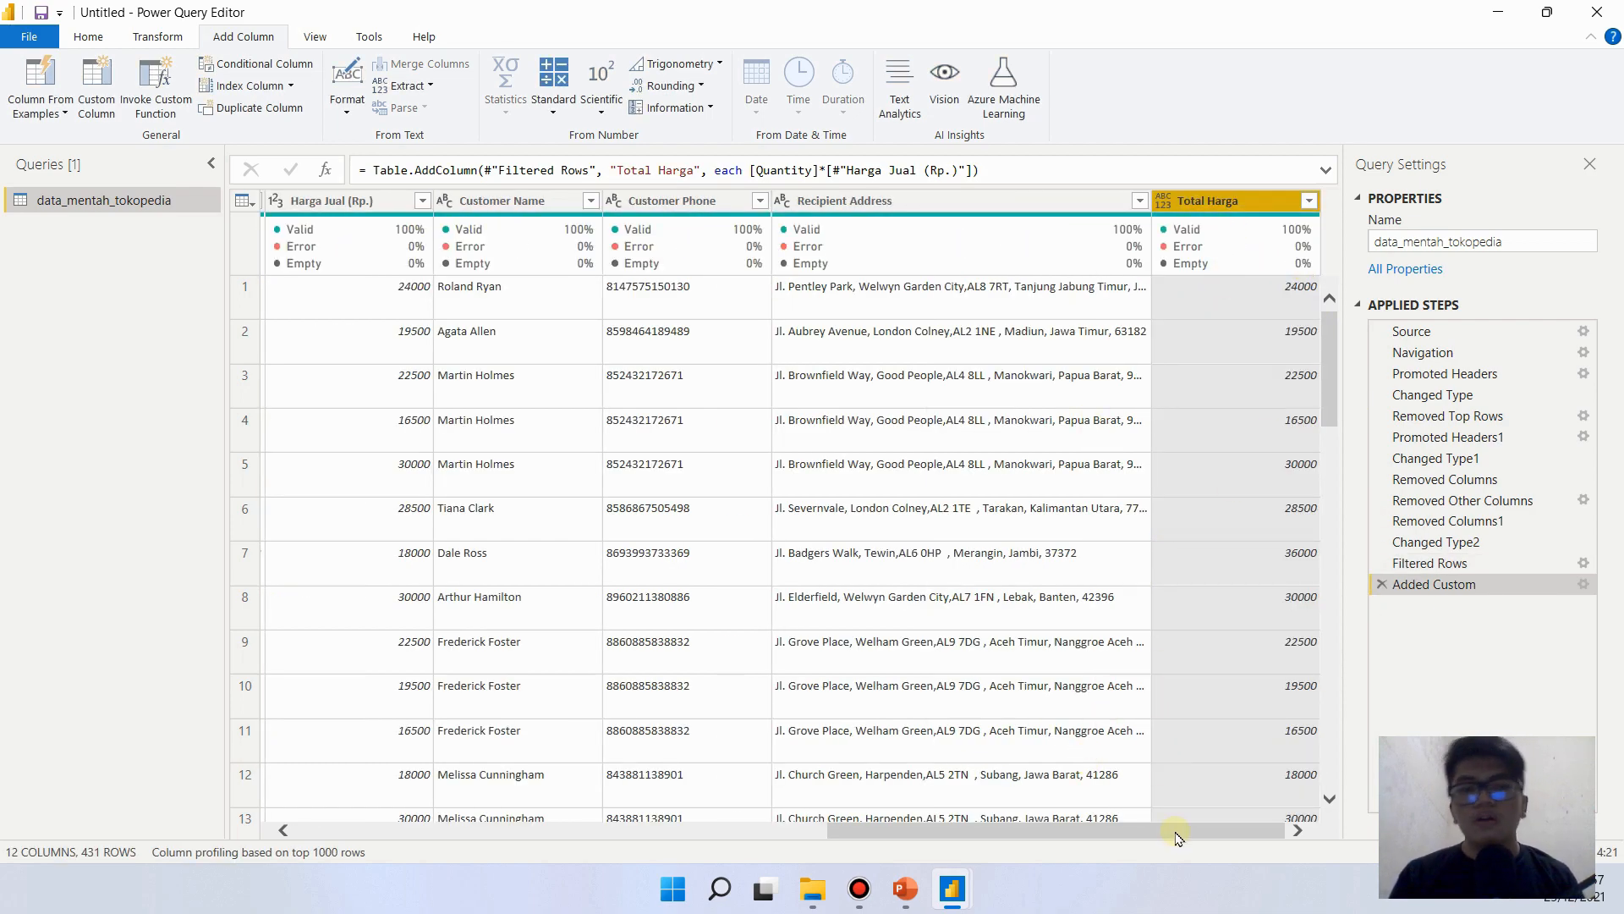
- Move the Total Harga column in front of Recipient Address and look through the query's columns
{"action": "left_click_drag", "start_coordinate": [1177, 832], "coordinate": [1220, 837]}
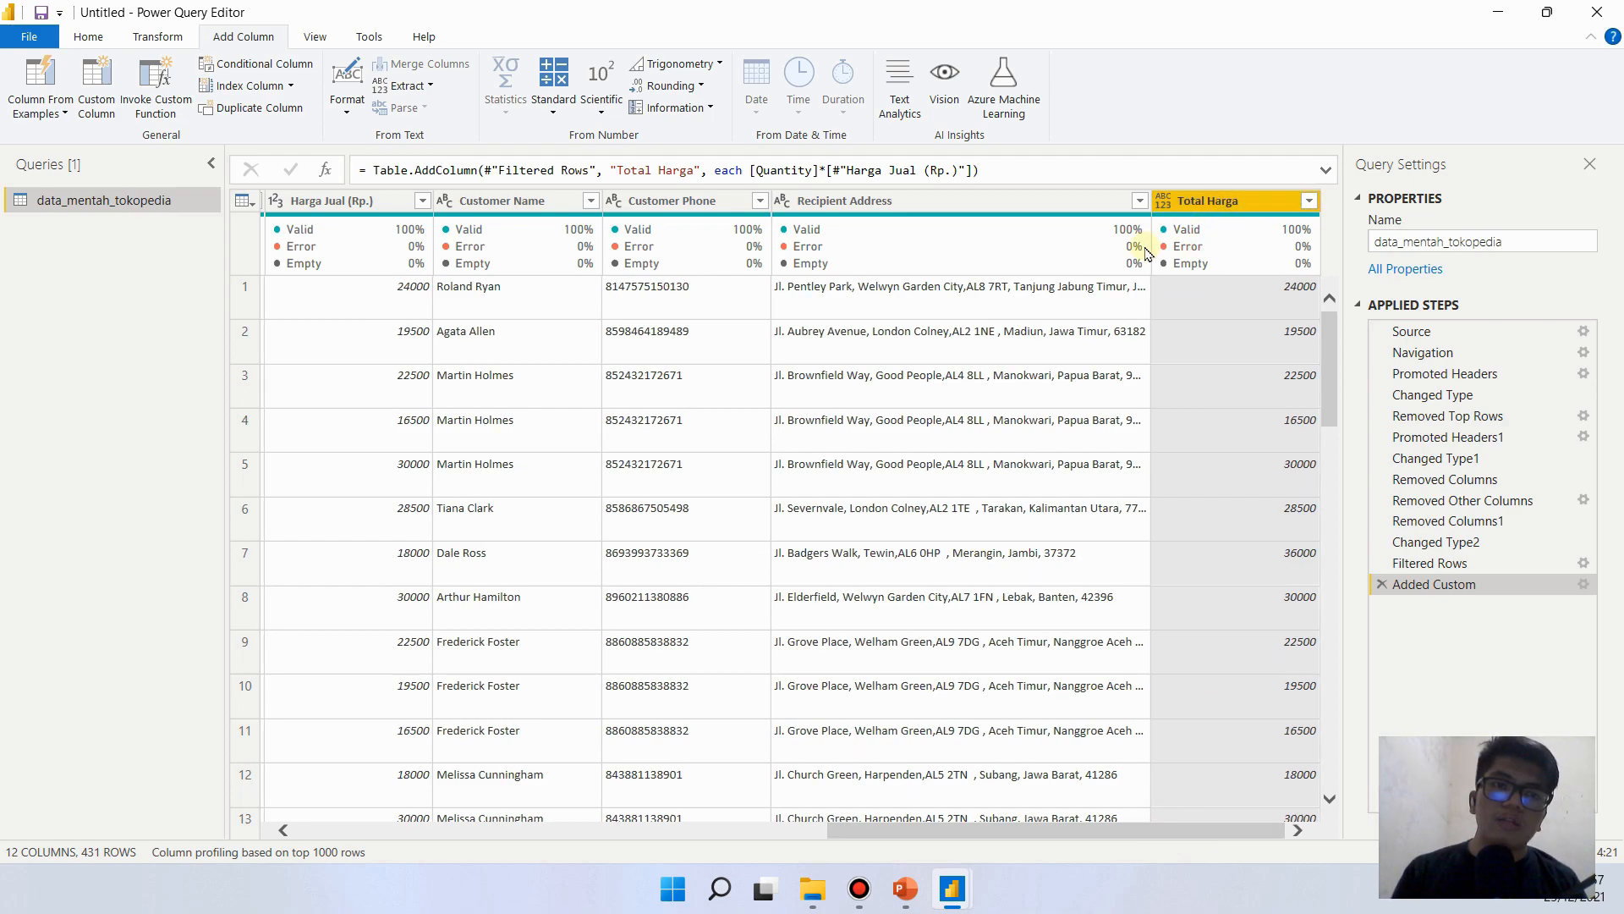
{"action": "left_click_drag", "start_coordinate": [1239, 201], "coordinate": [875, 246]}
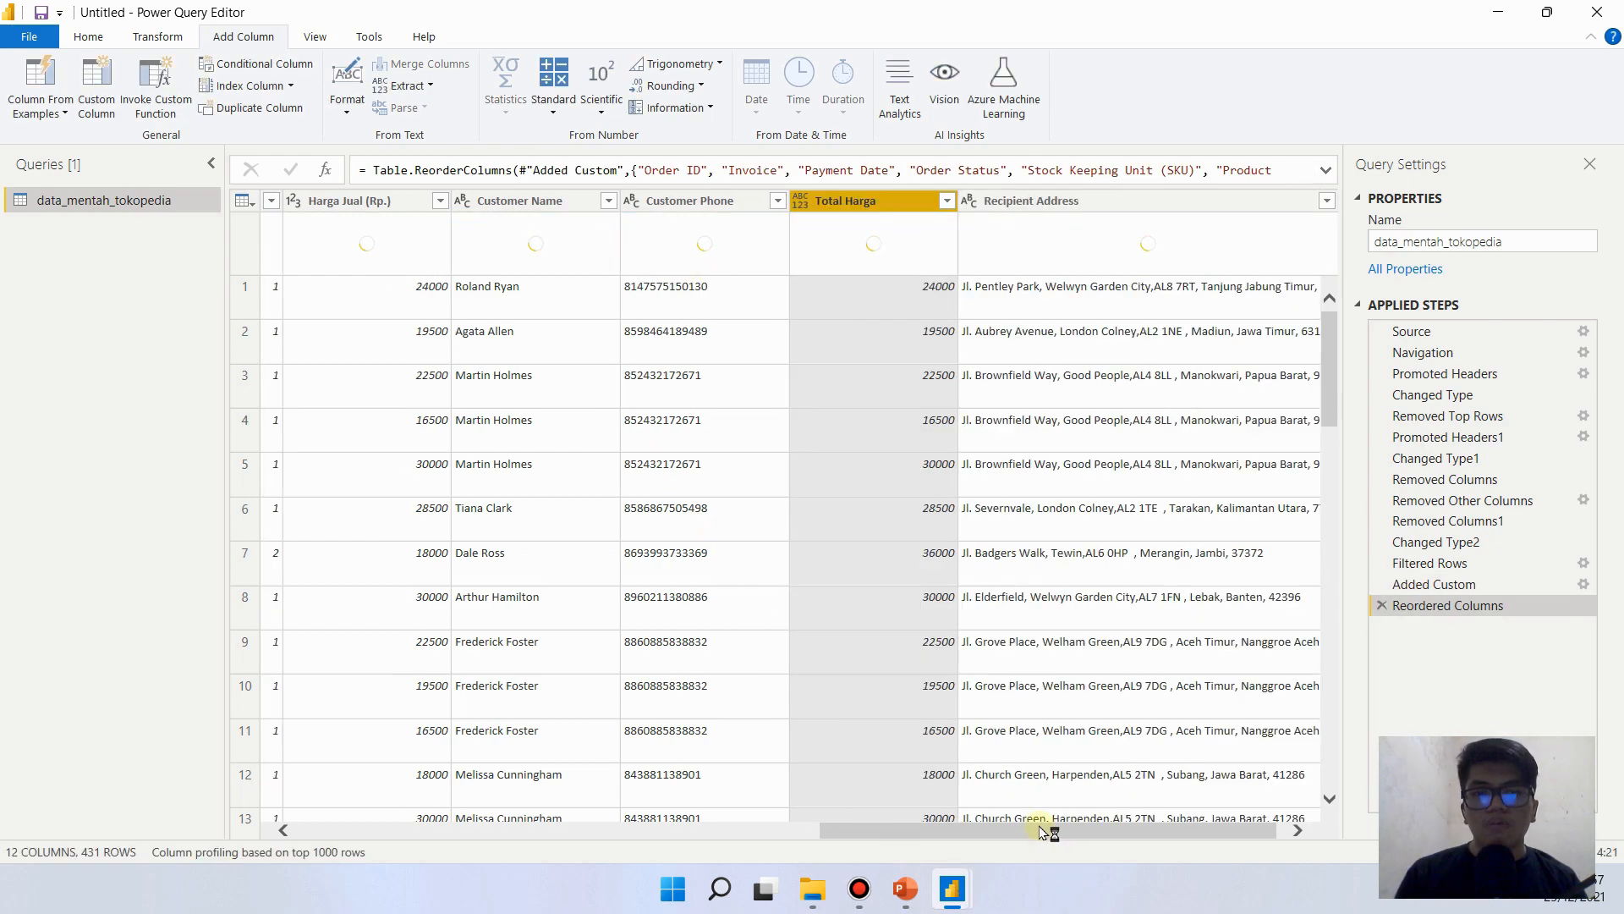
{"action": "left_click_drag", "start_coordinate": [1041, 831], "coordinate": [776, 833]}
{"action": "left_click_drag", "start_coordinate": [44, 835], "coordinate": [4, 837]}
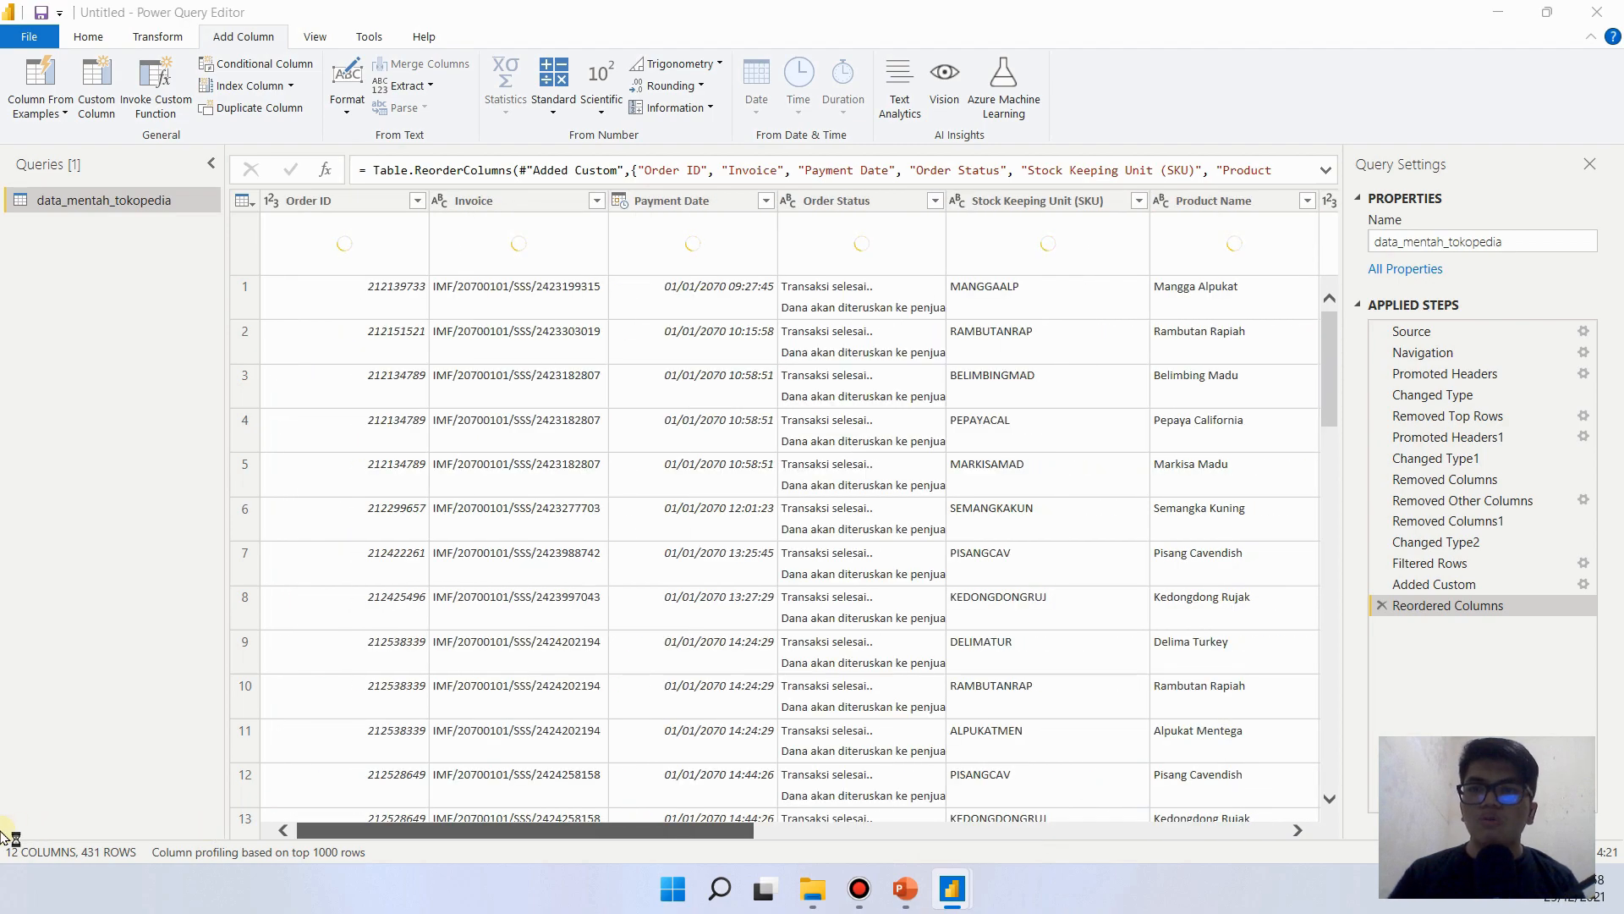
{"action": "left_click_drag", "start_coordinate": [388, 833], "coordinate": [1015, 789]}
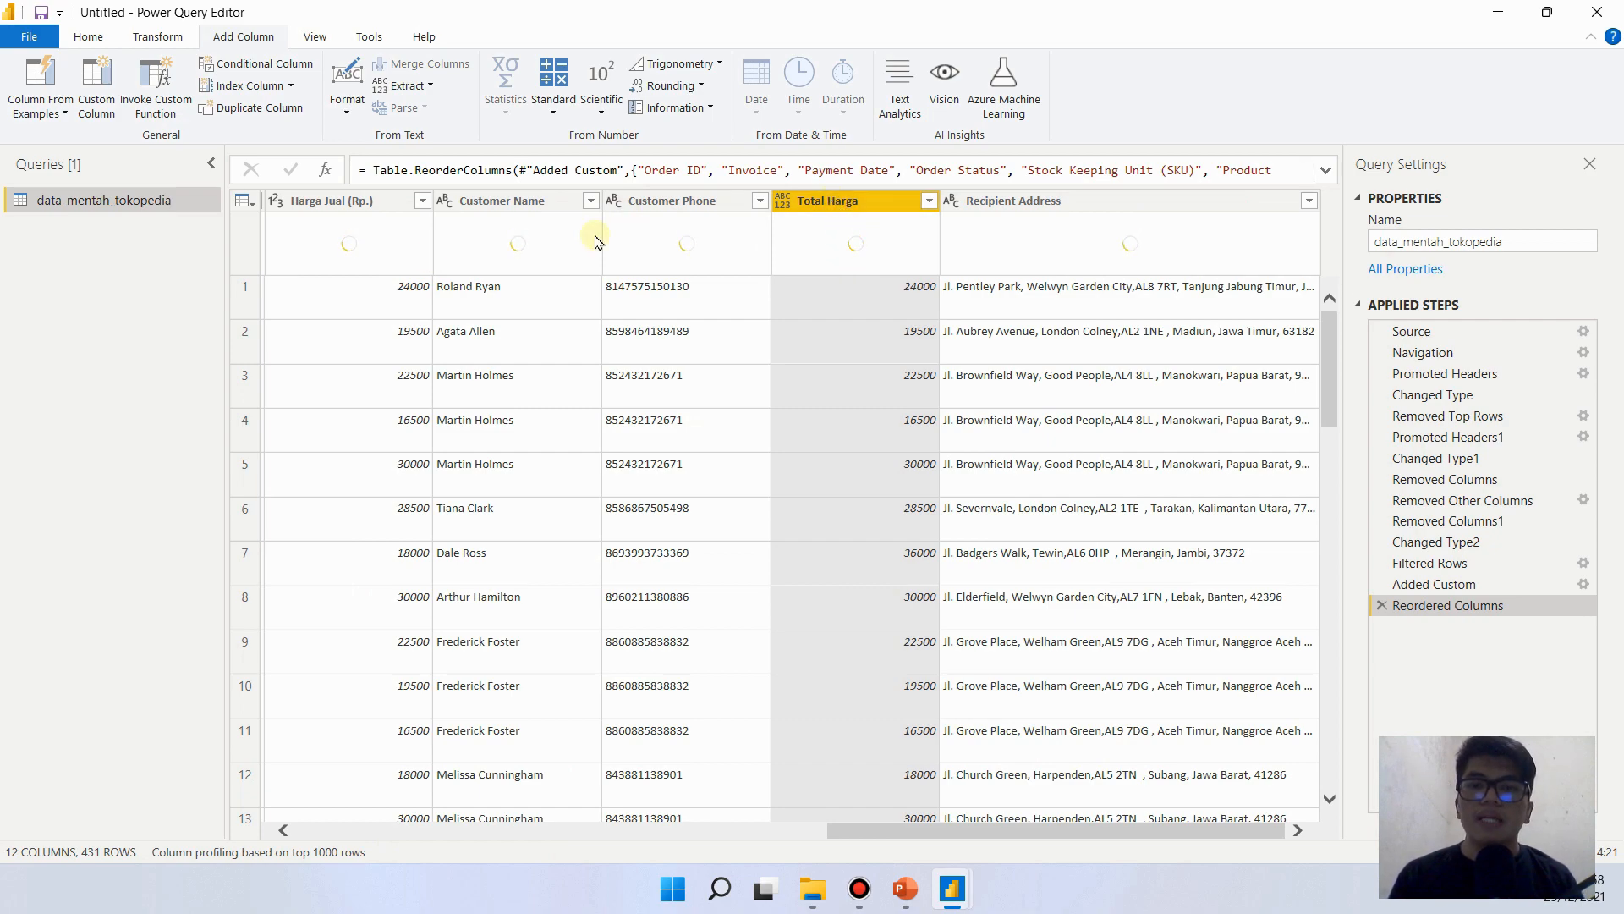
- Move the Total Harga column to the beginning of the query table
{"action": "left_click", "coordinate": [871, 202]}
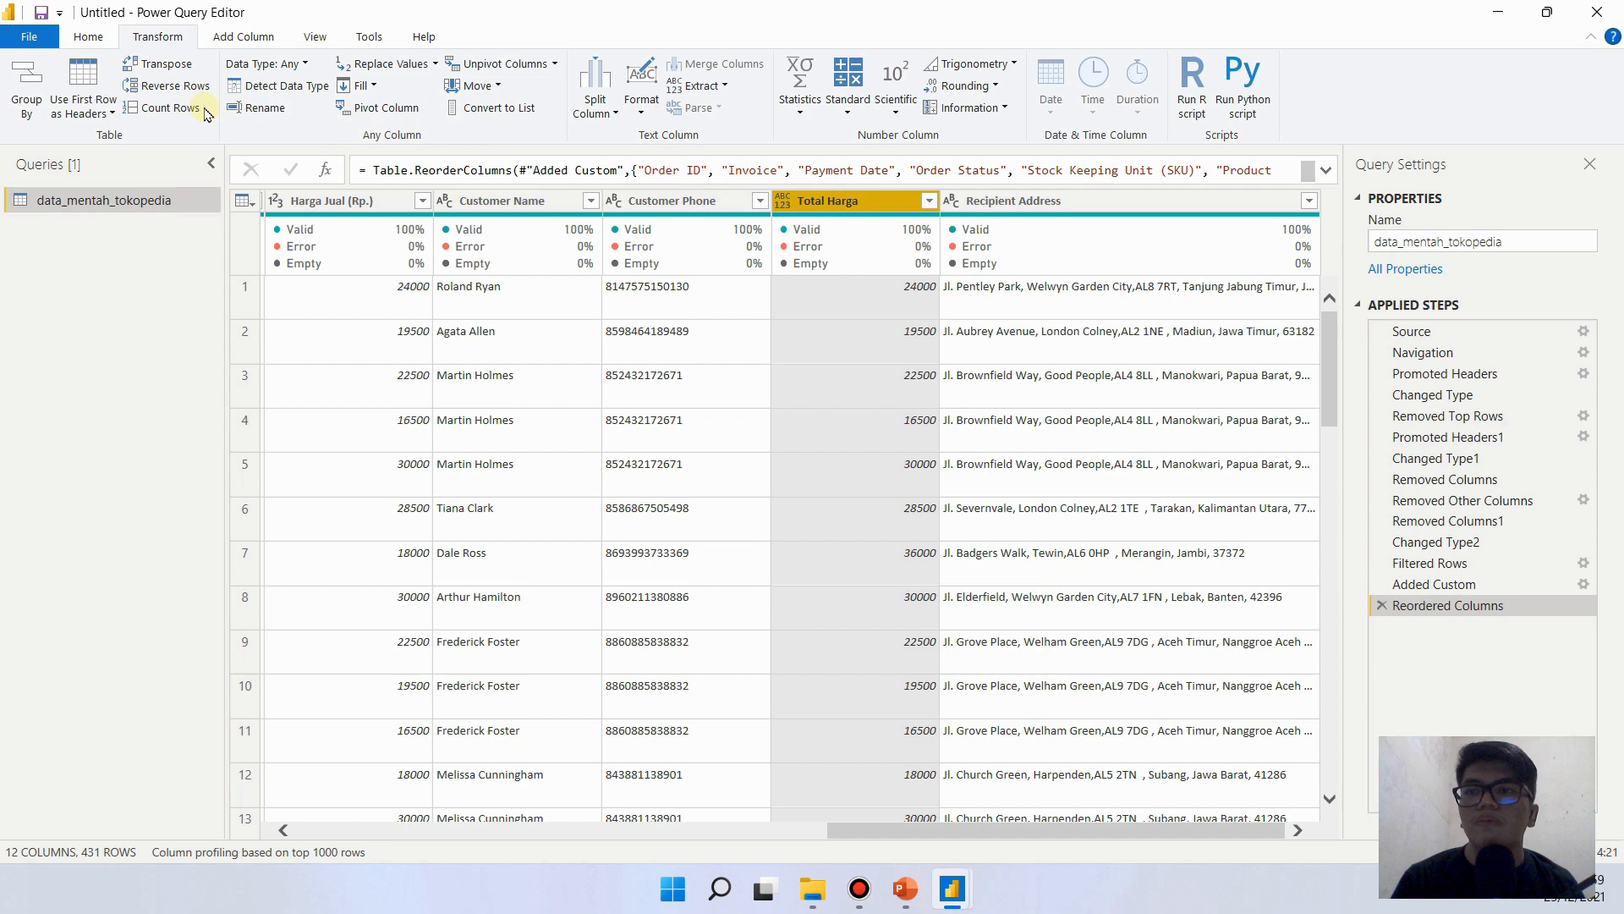
{"action": "left_click", "coordinate": [169, 36]}
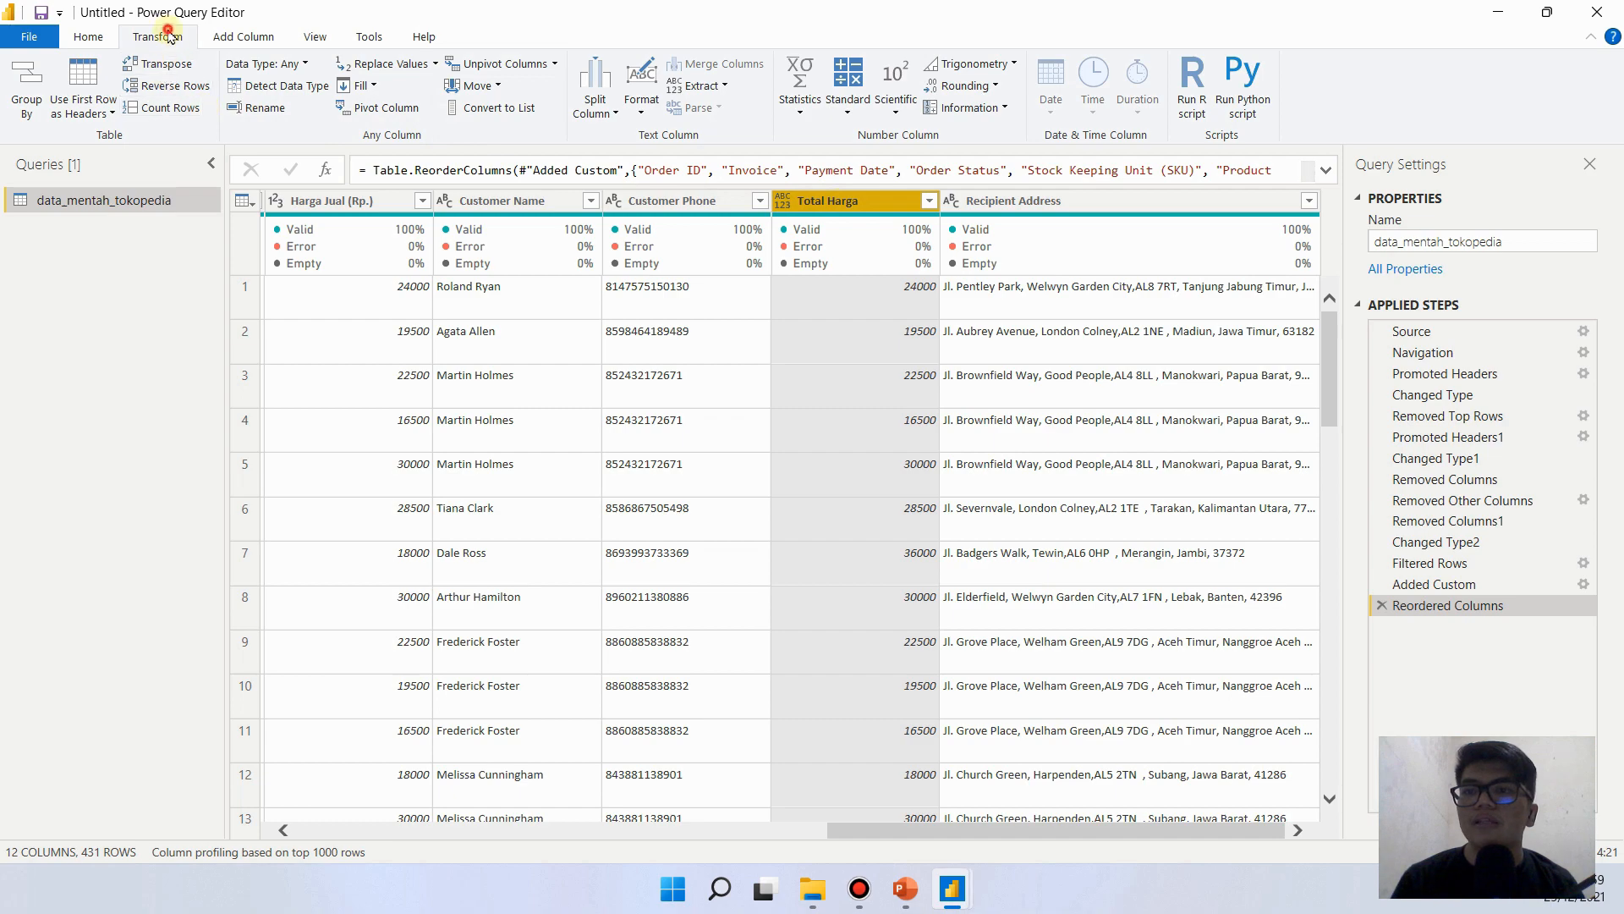
{"action": "left_click", "coordinate": [498, 88]}
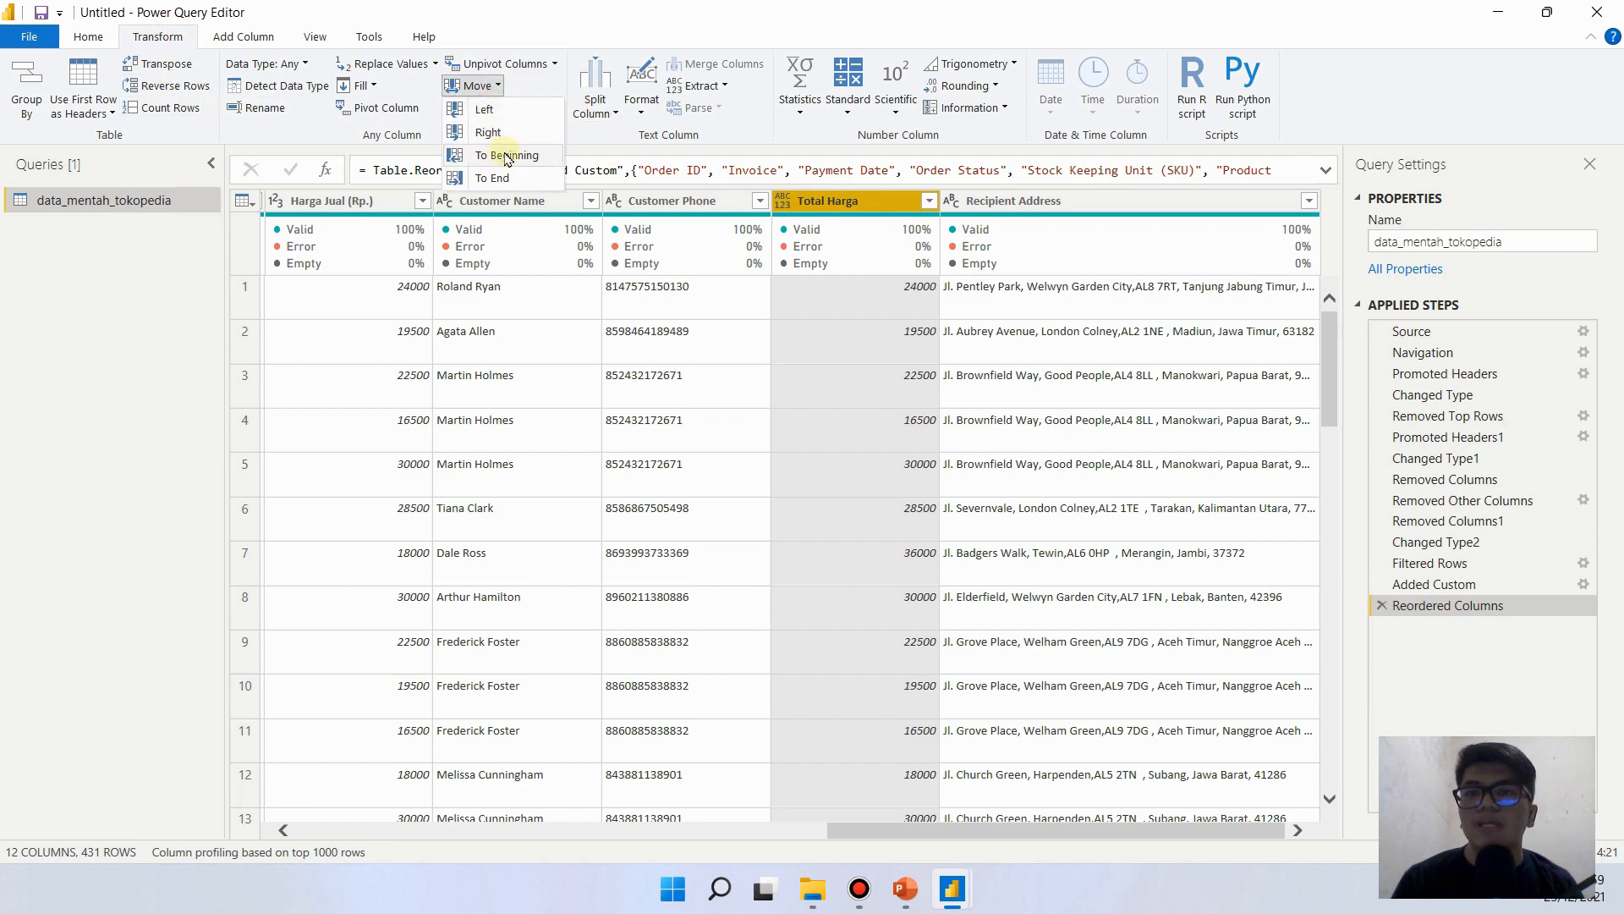
{"action": "left_click", "coordinate": [498, 89]}
{"action": "left_click", "coordinate": [497, 88]}
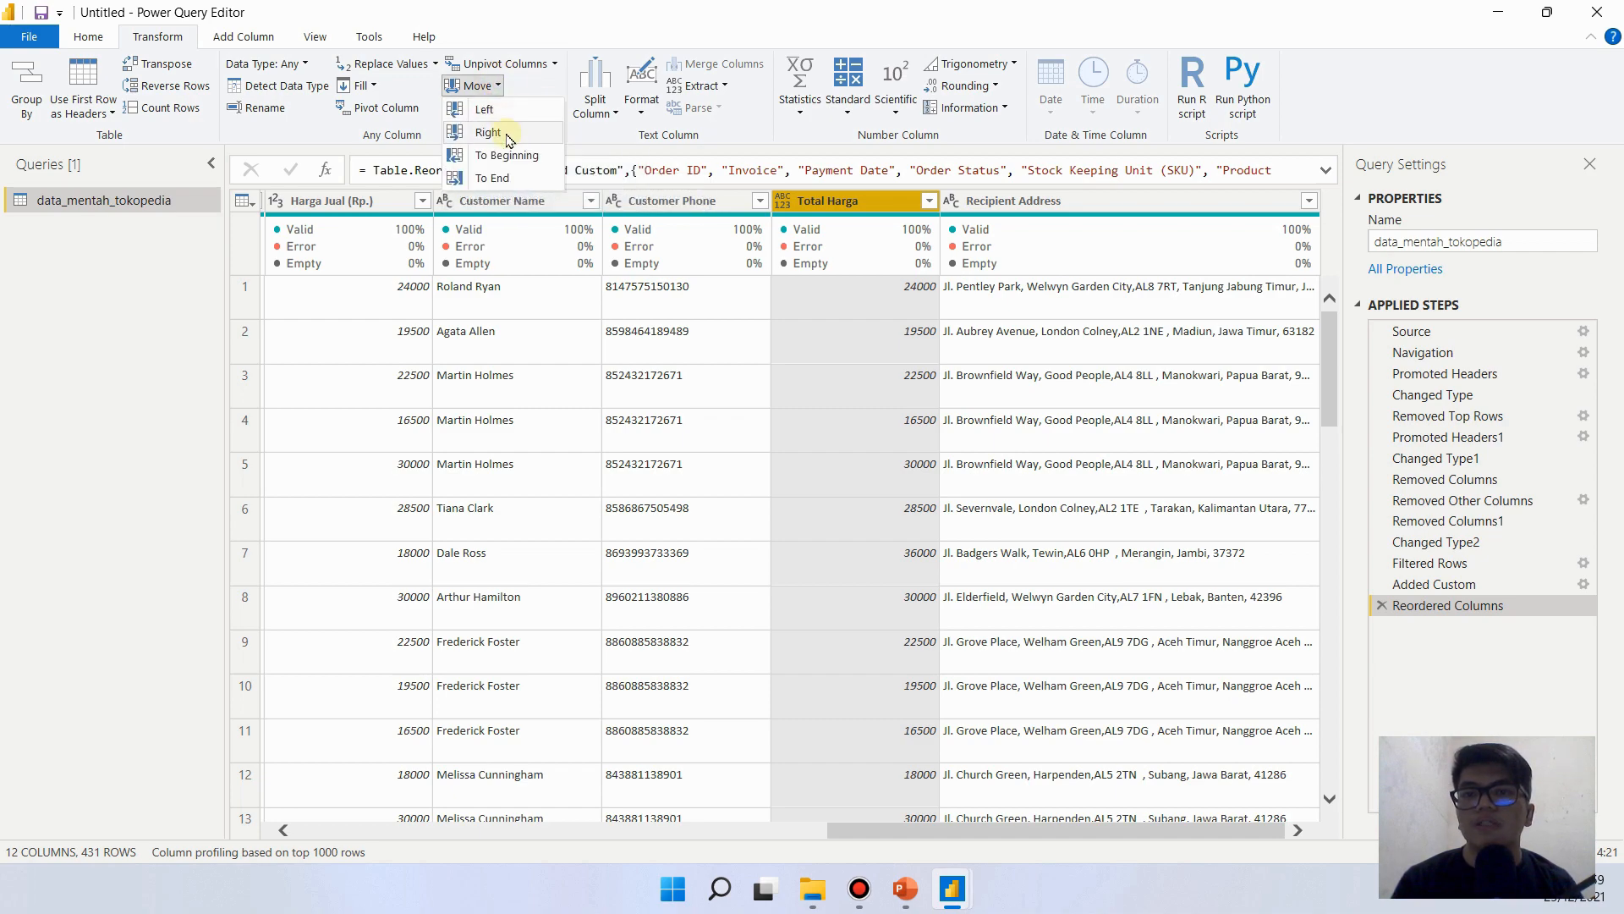
{"action": "left_click", "coordinate": [516, 156]}
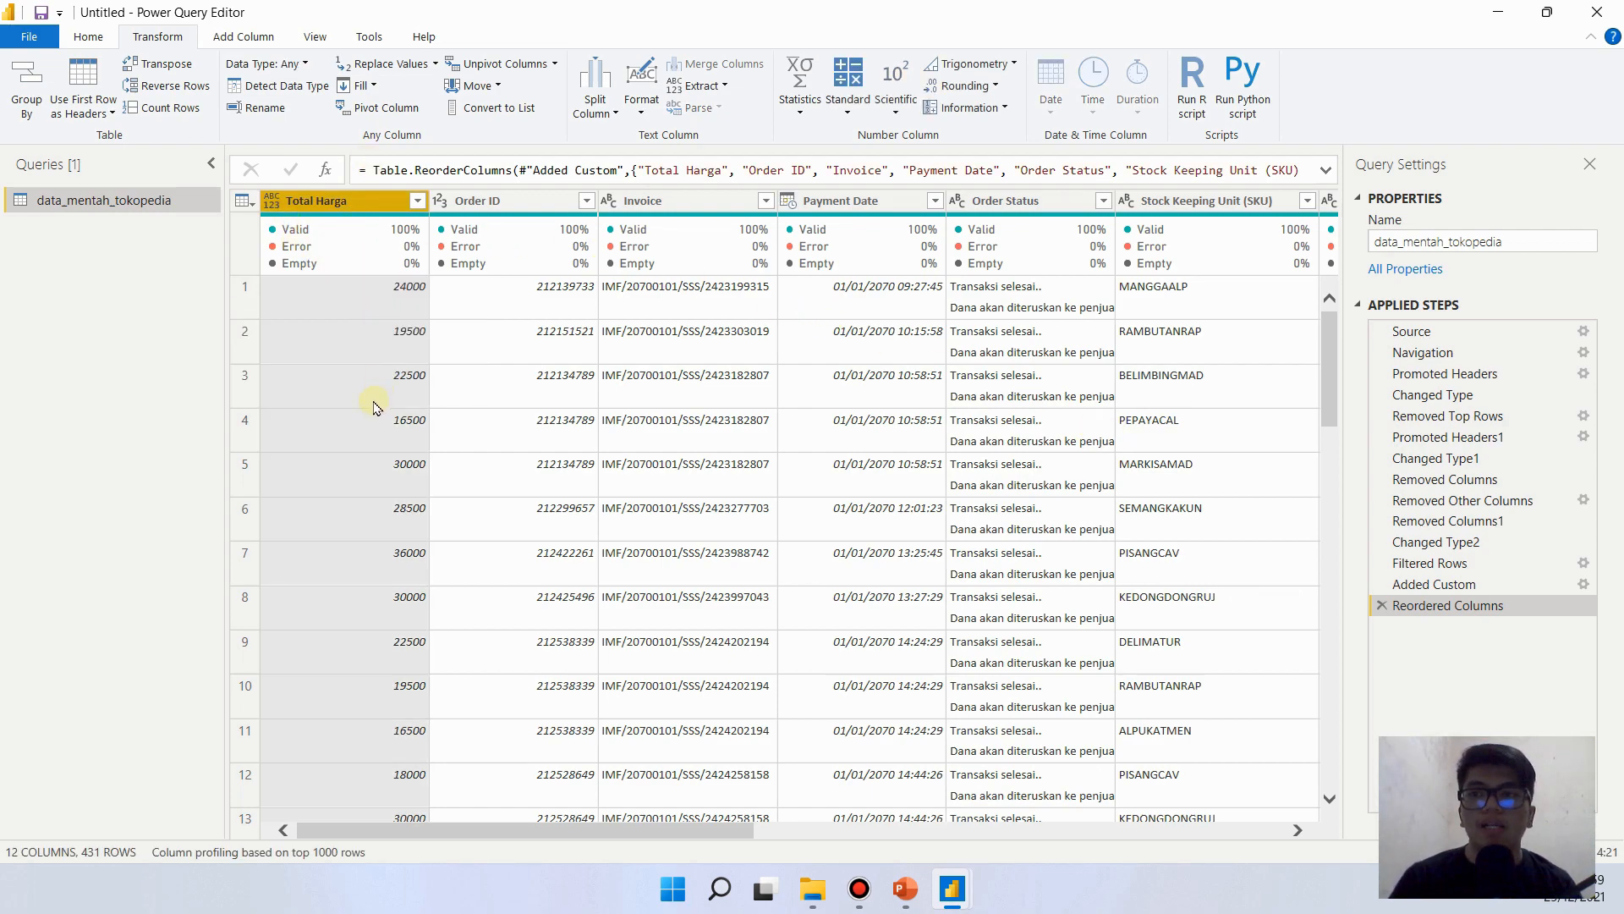
- Close the query editor, applying the changes to the data model, and return to the report page
{"action": "left_click", "coordinate": [78, 38]}
{"action": "left_click", "coordinate": [27, 89]}
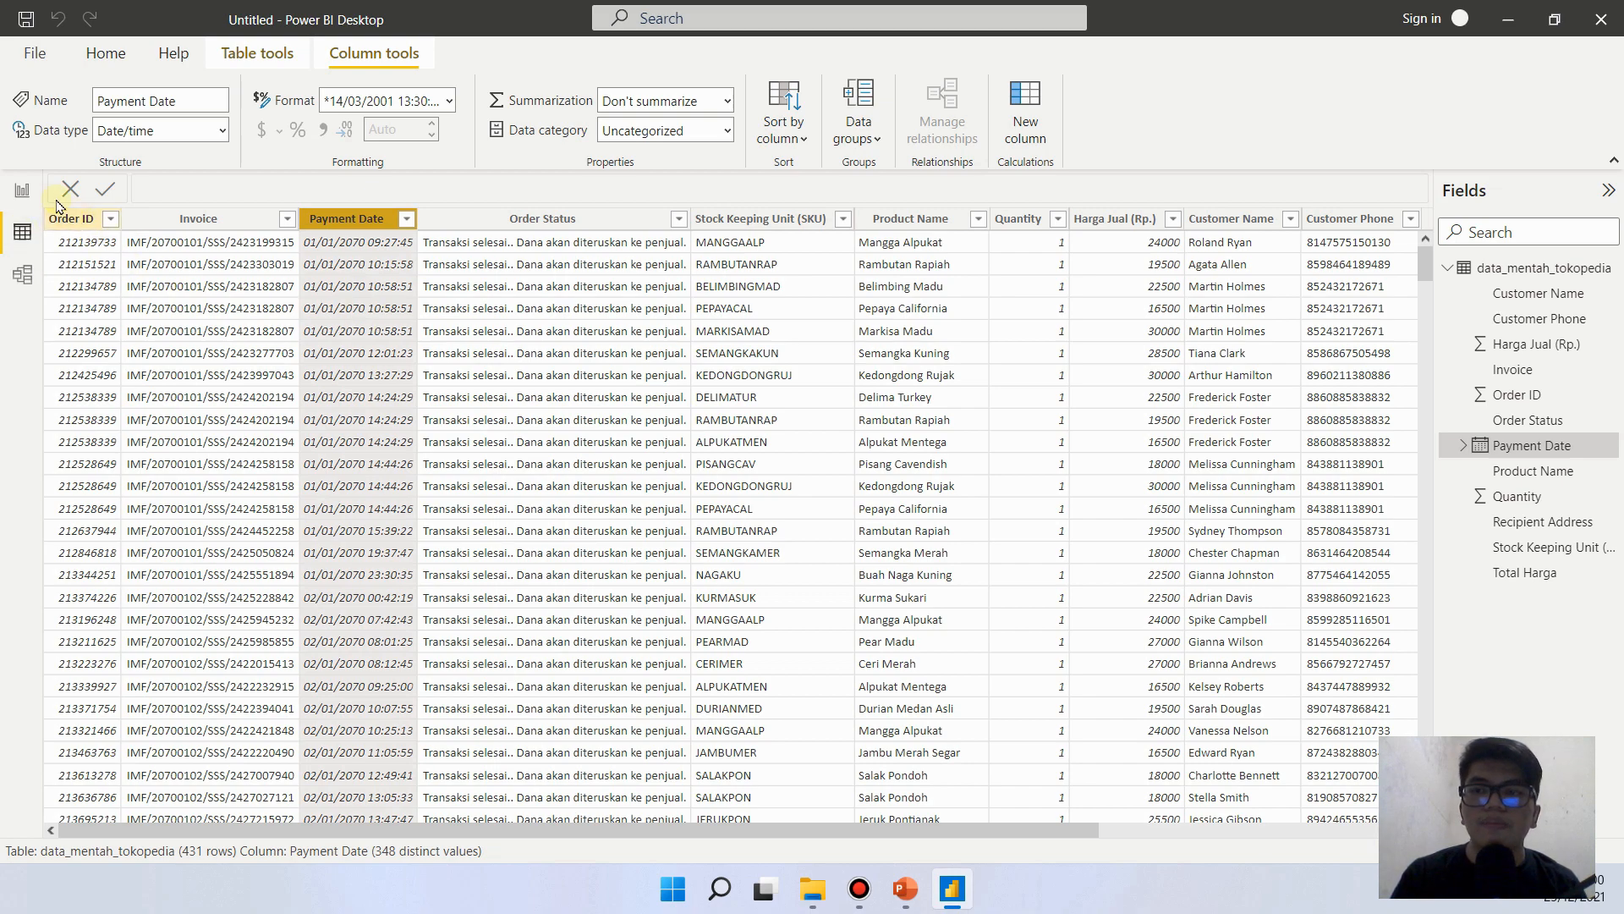
{"action": "left_click", "coordinate": [22, 193]}
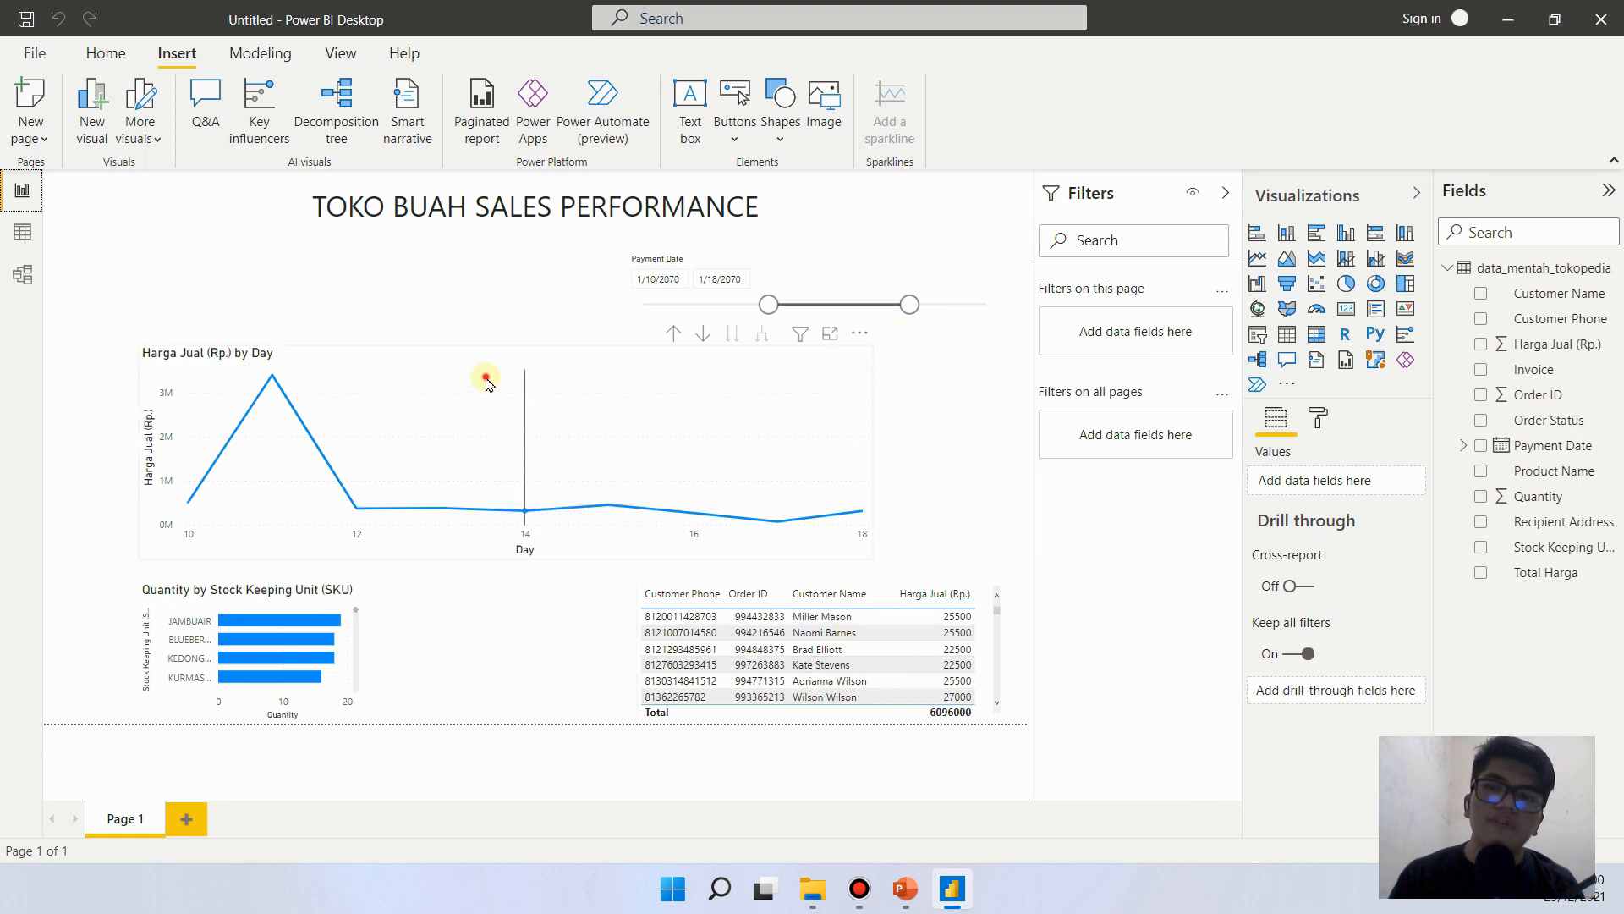
- Replace Harga Jual (Rp.) with Total Harga as the value of the line chart by day
{"action": "left_click", "coordinate": [825, 430]}
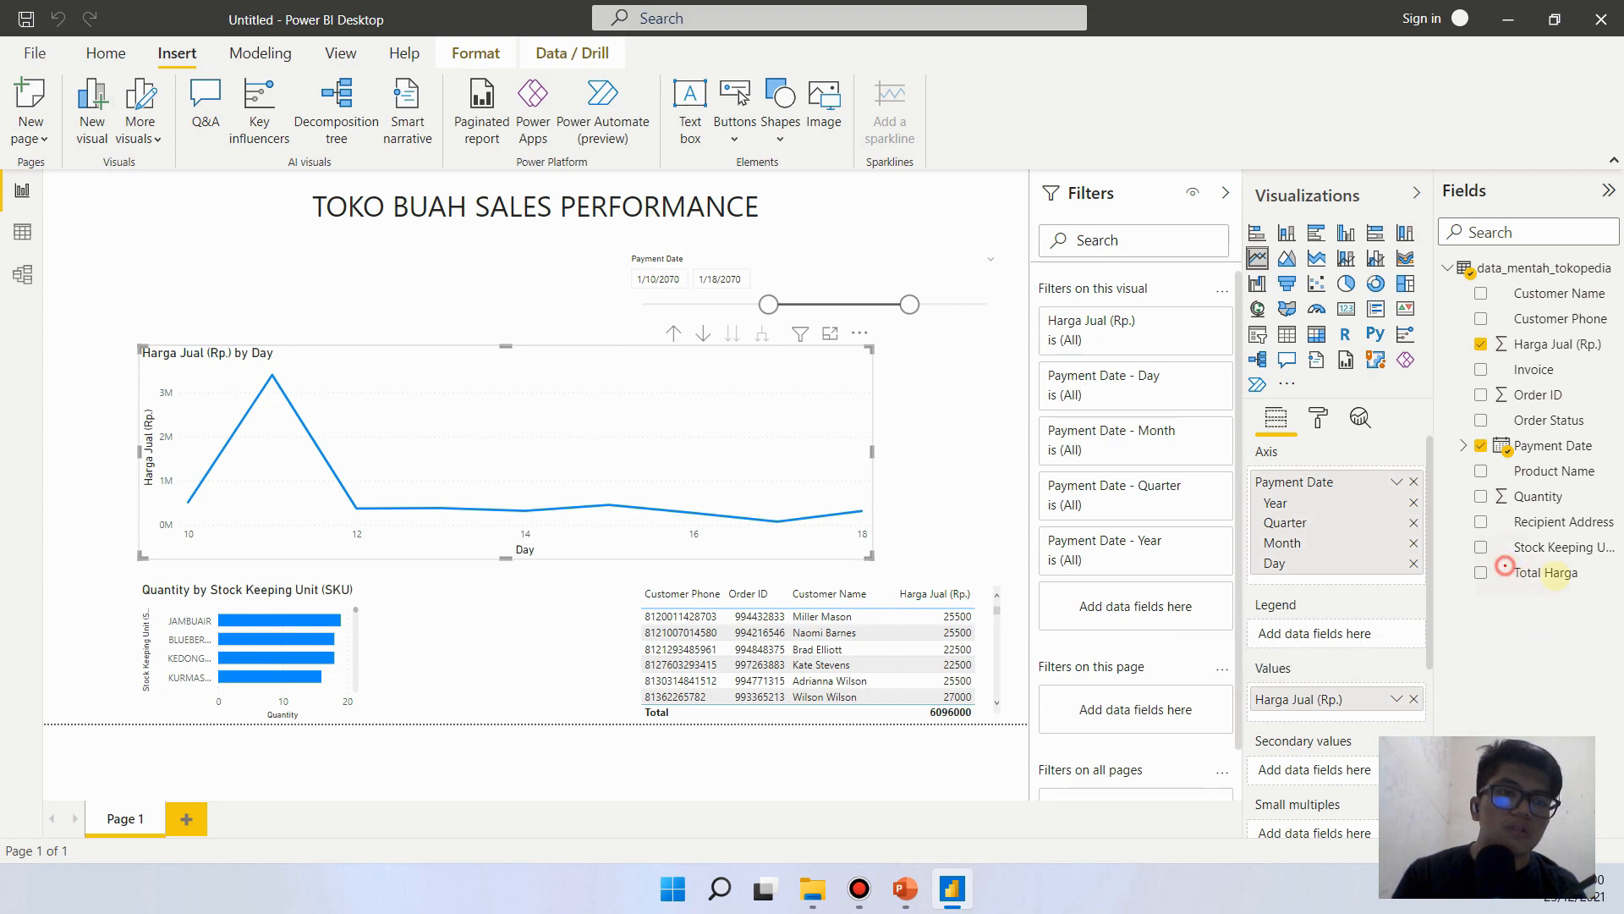
{"action": "left_click_drag", "start_coordinate": [1505, 565], "coordinate": [1593, 586]}
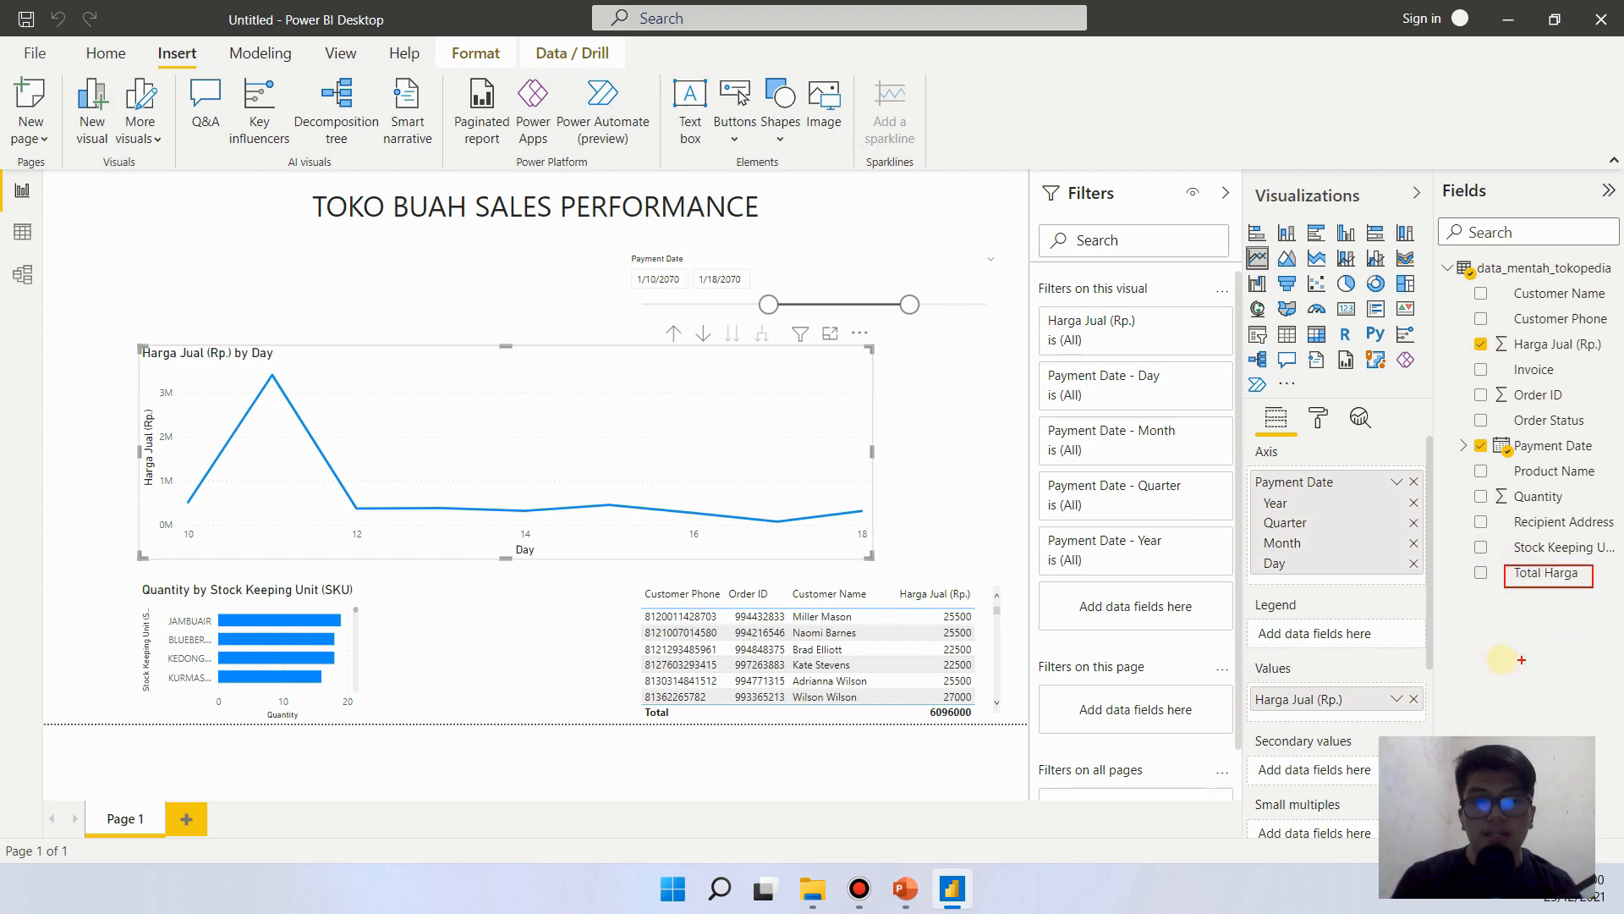
{"action": "key", "text": "Escape"}
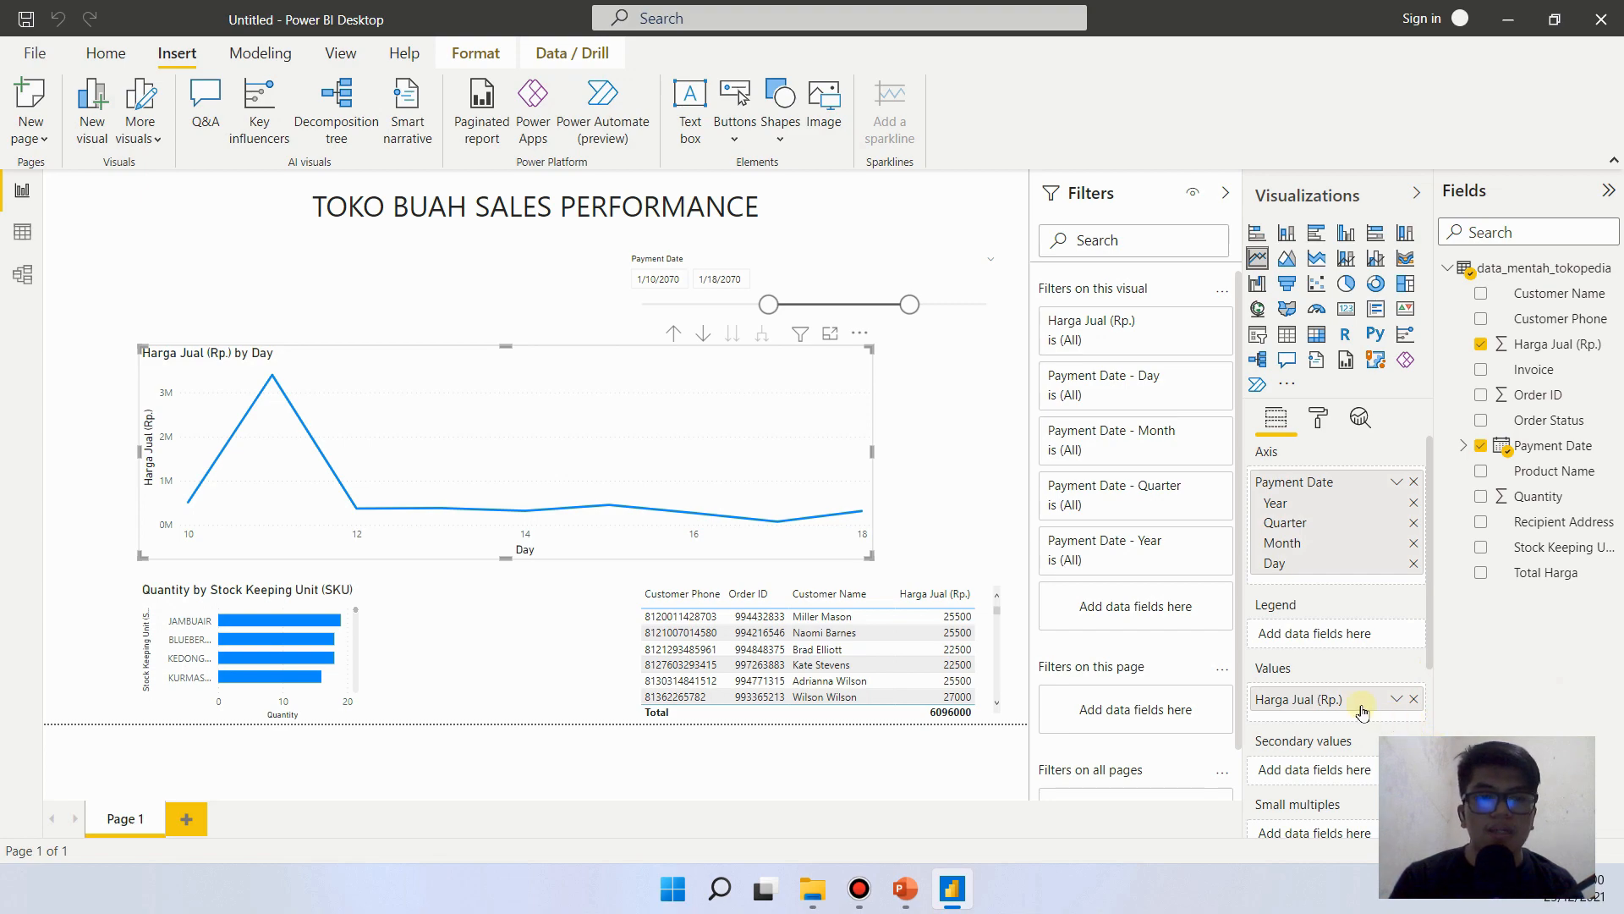
{"action": "left_click", "coordinate": [1414, 699]}
{"action": "left_click_drag", "start_coordinate": [1530, 576], "coordinate": [1340, 730]}
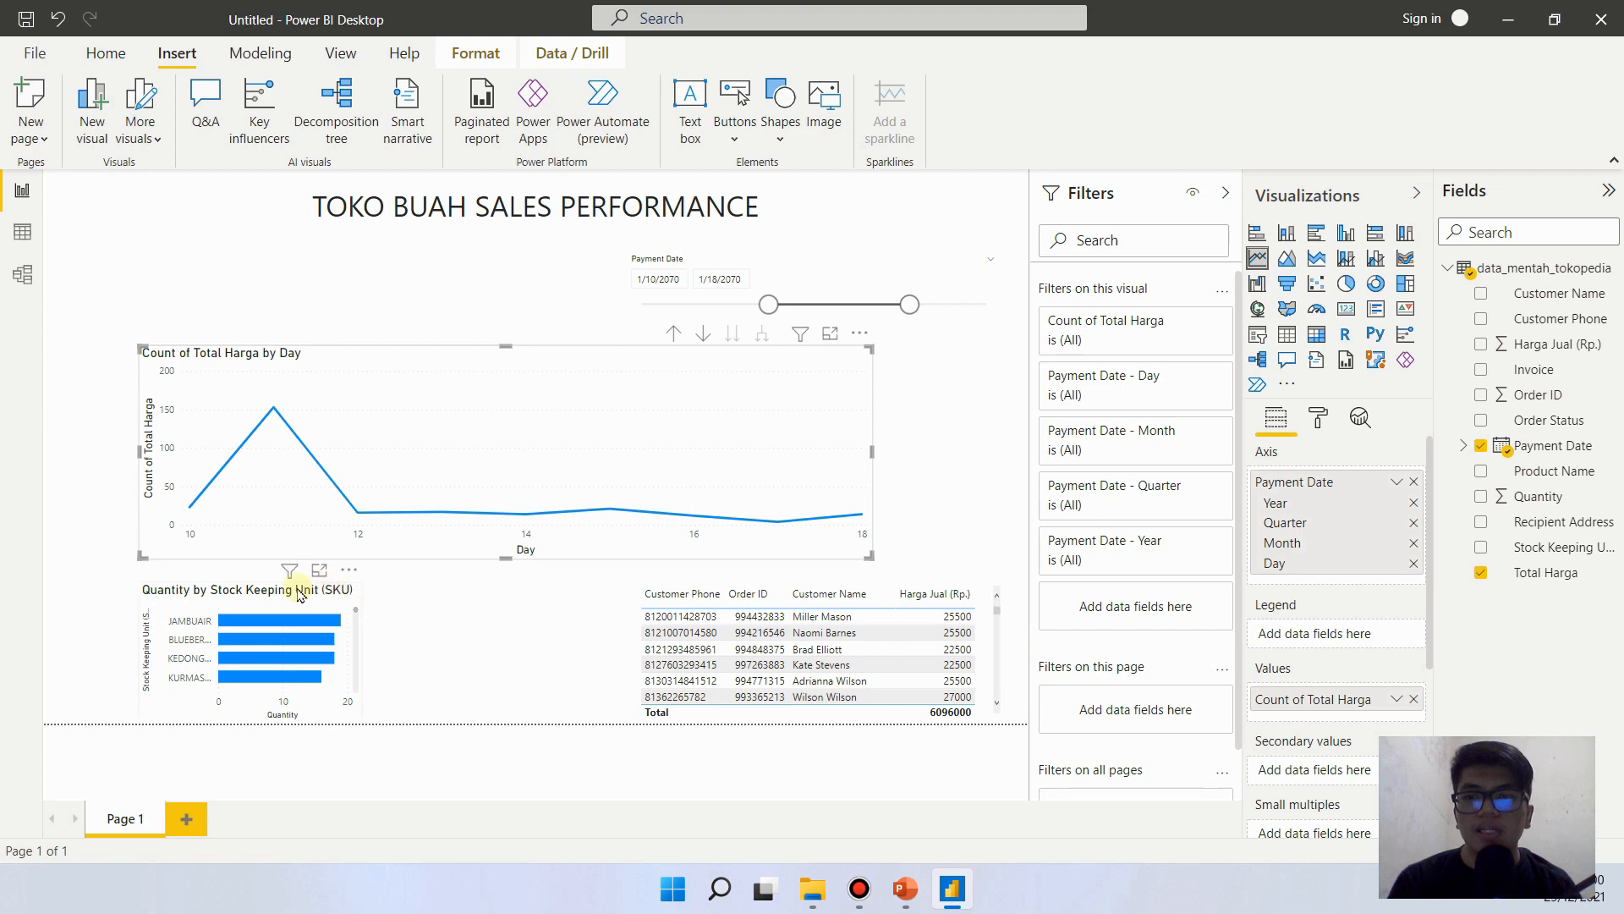
- Replace Harga Jual (Rp.) with Total Harga in the customer table visual and sort the table by Total Harga ascending
{"action": "left_click", "coordinate": [270, 591]}
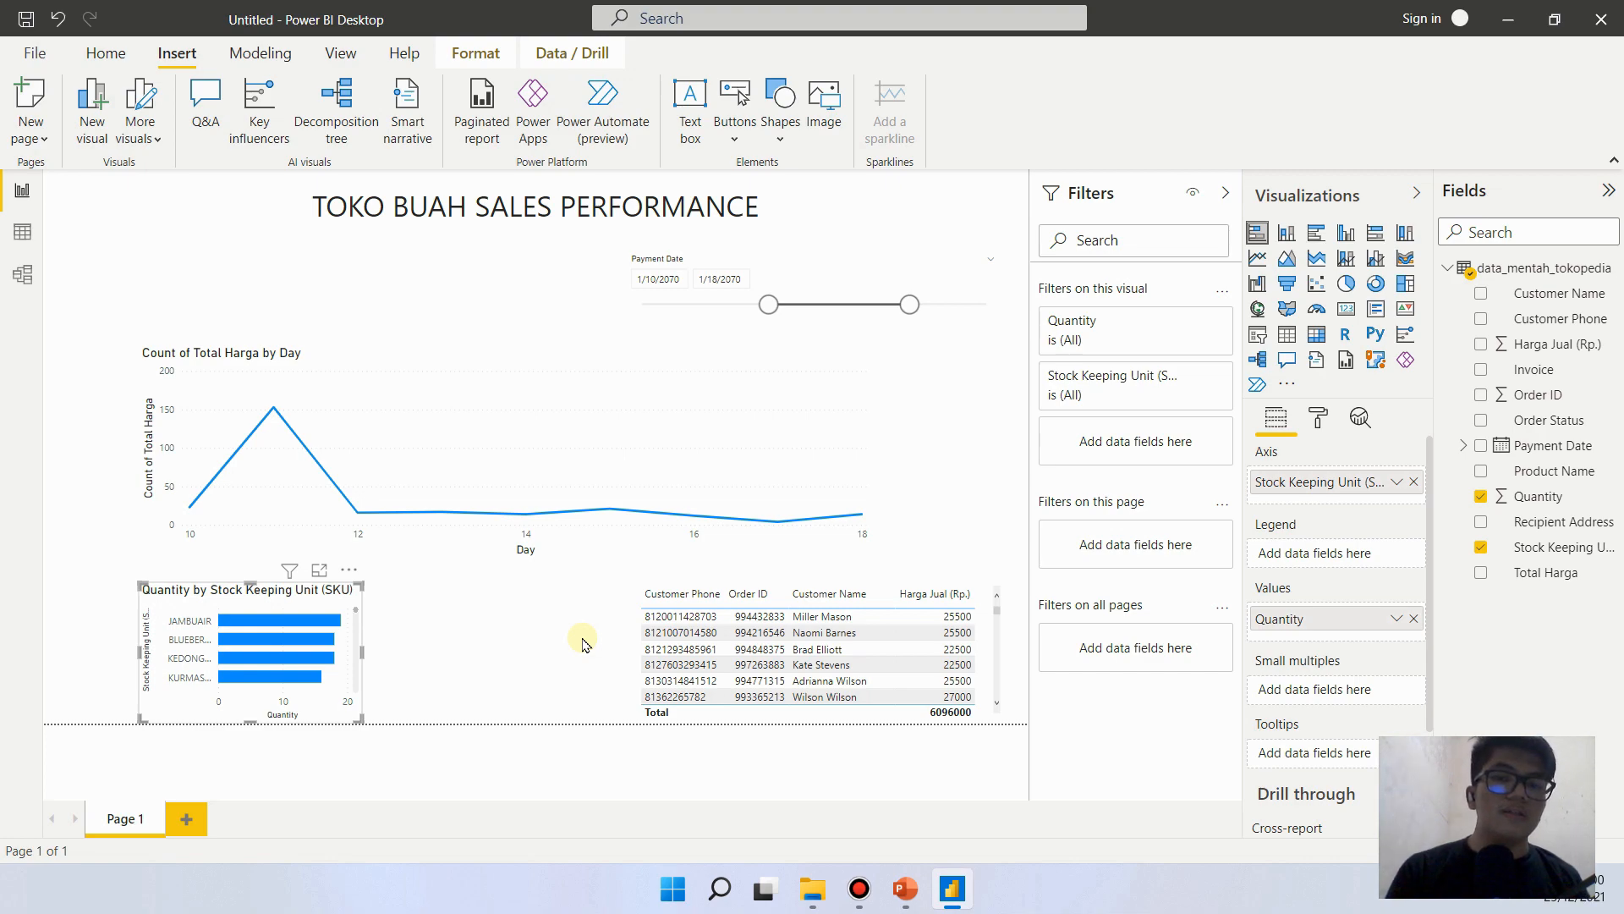
{"action": "left_click", "coordinate": [853, 452]}
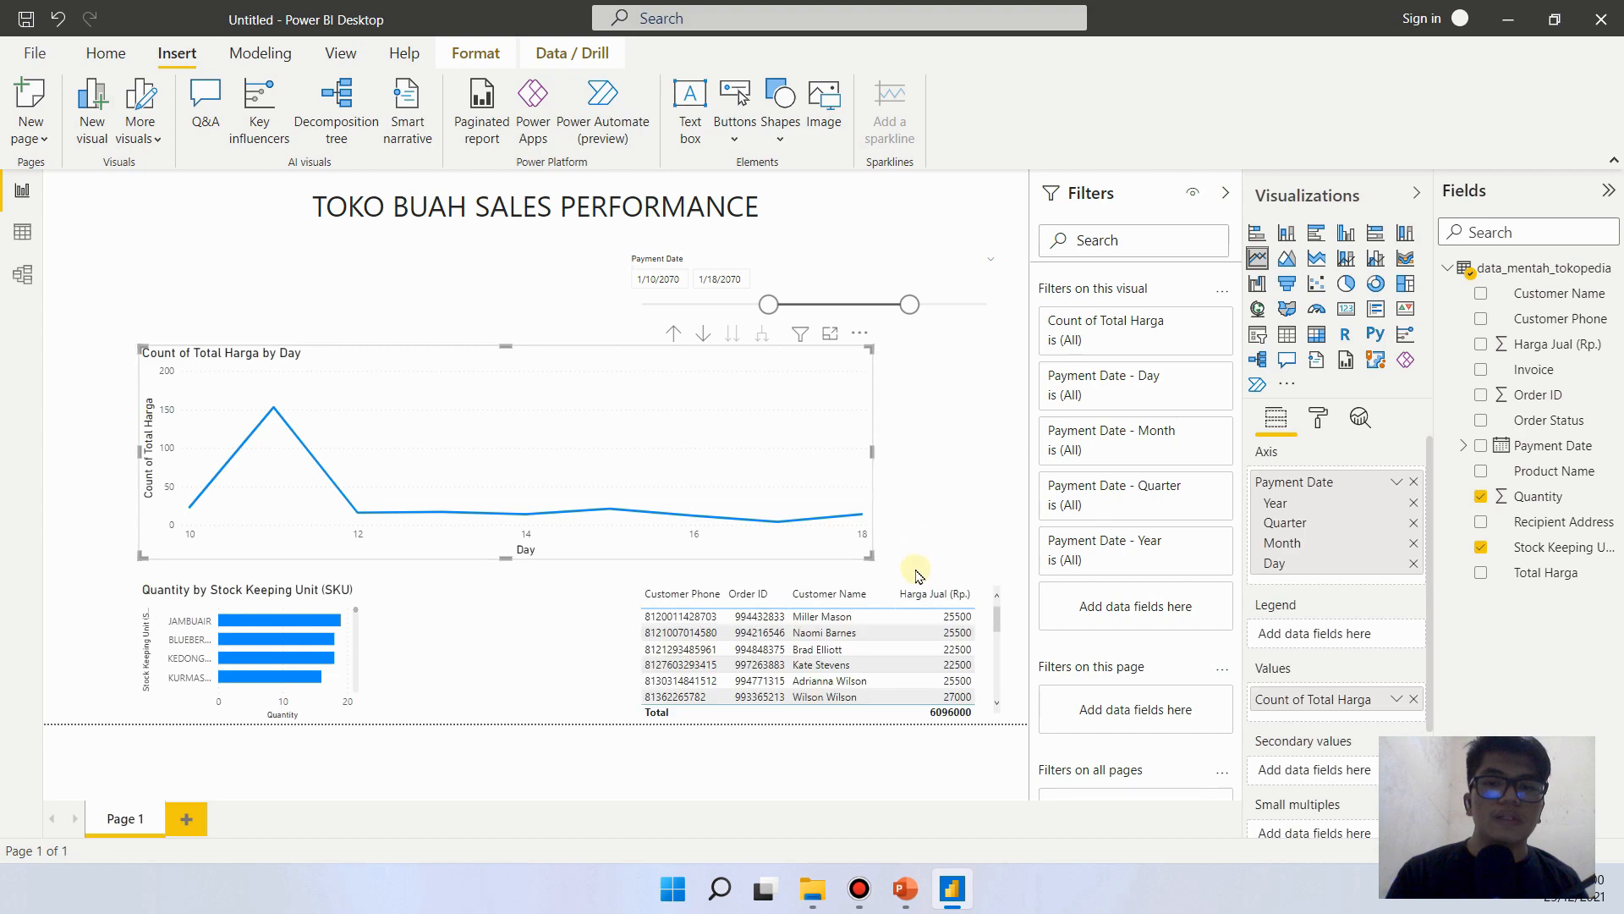
{"action": "left_click", "coordinate": [918, 590]}
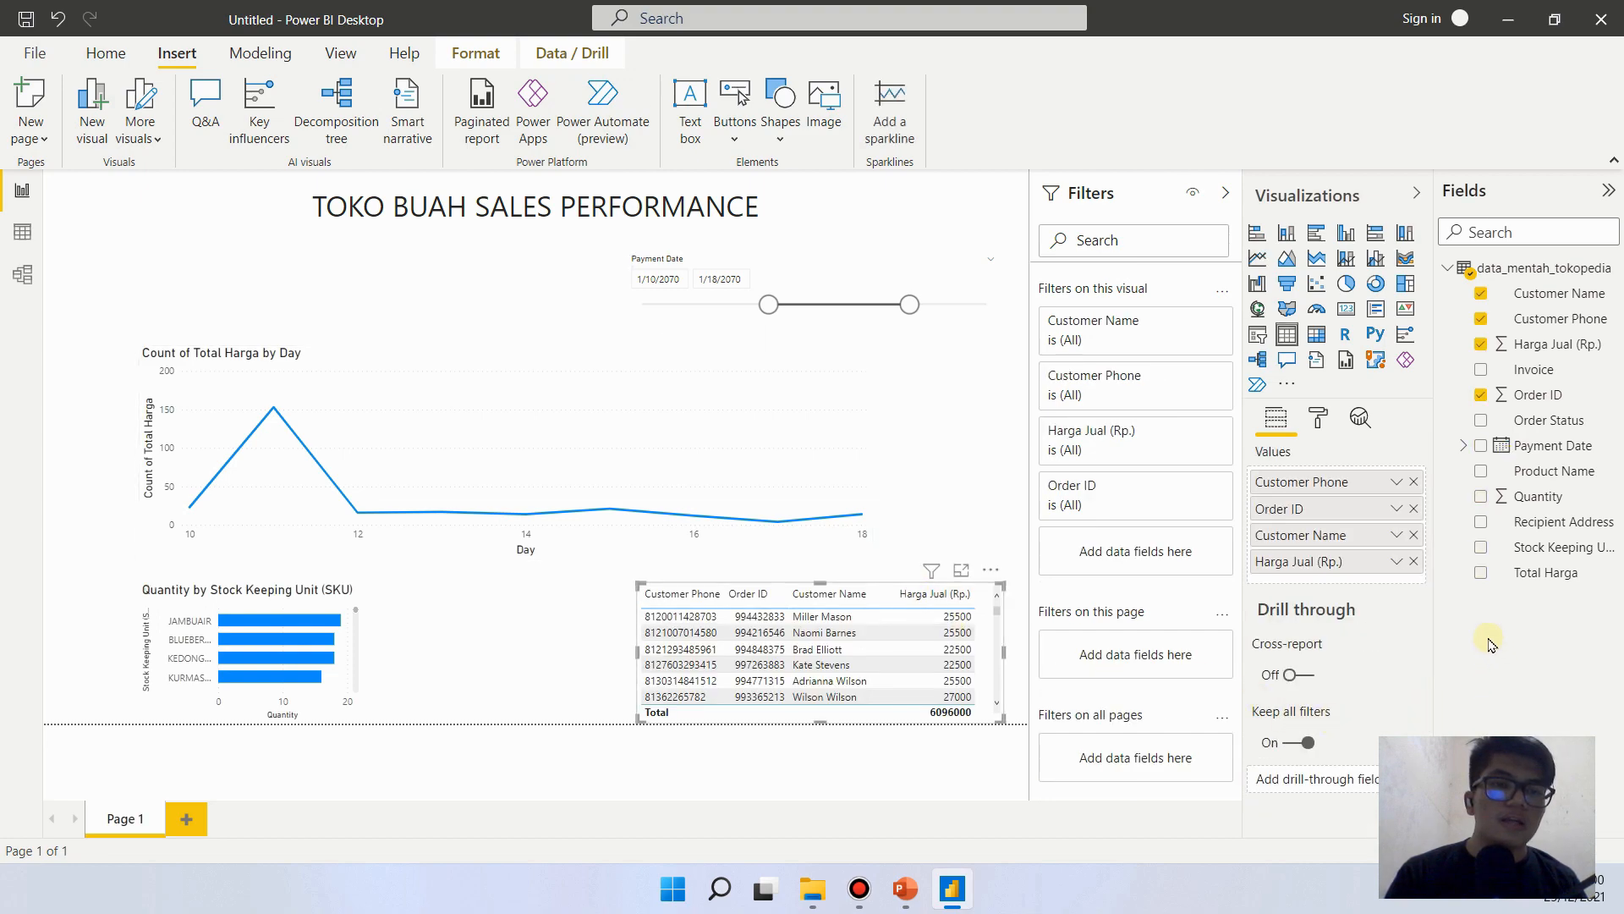
{"action": "left_click", "coordinate": [1413, 561]}
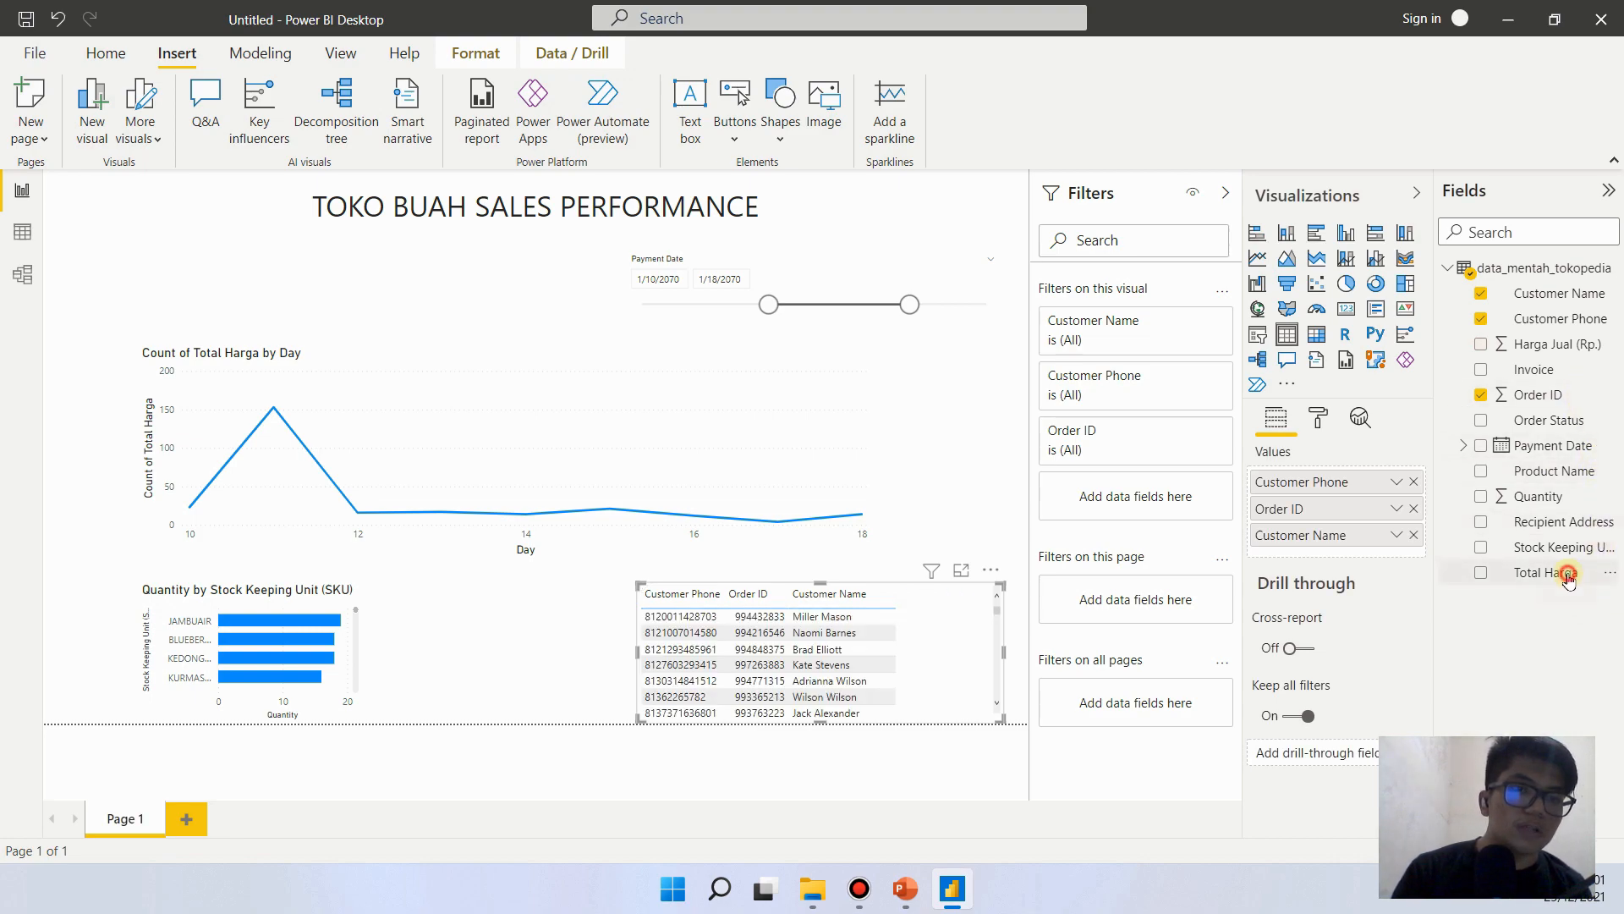
{"action": "left_click_drag", "start_coordinate": [1568, 577], "coordinate": [1371, 562]}
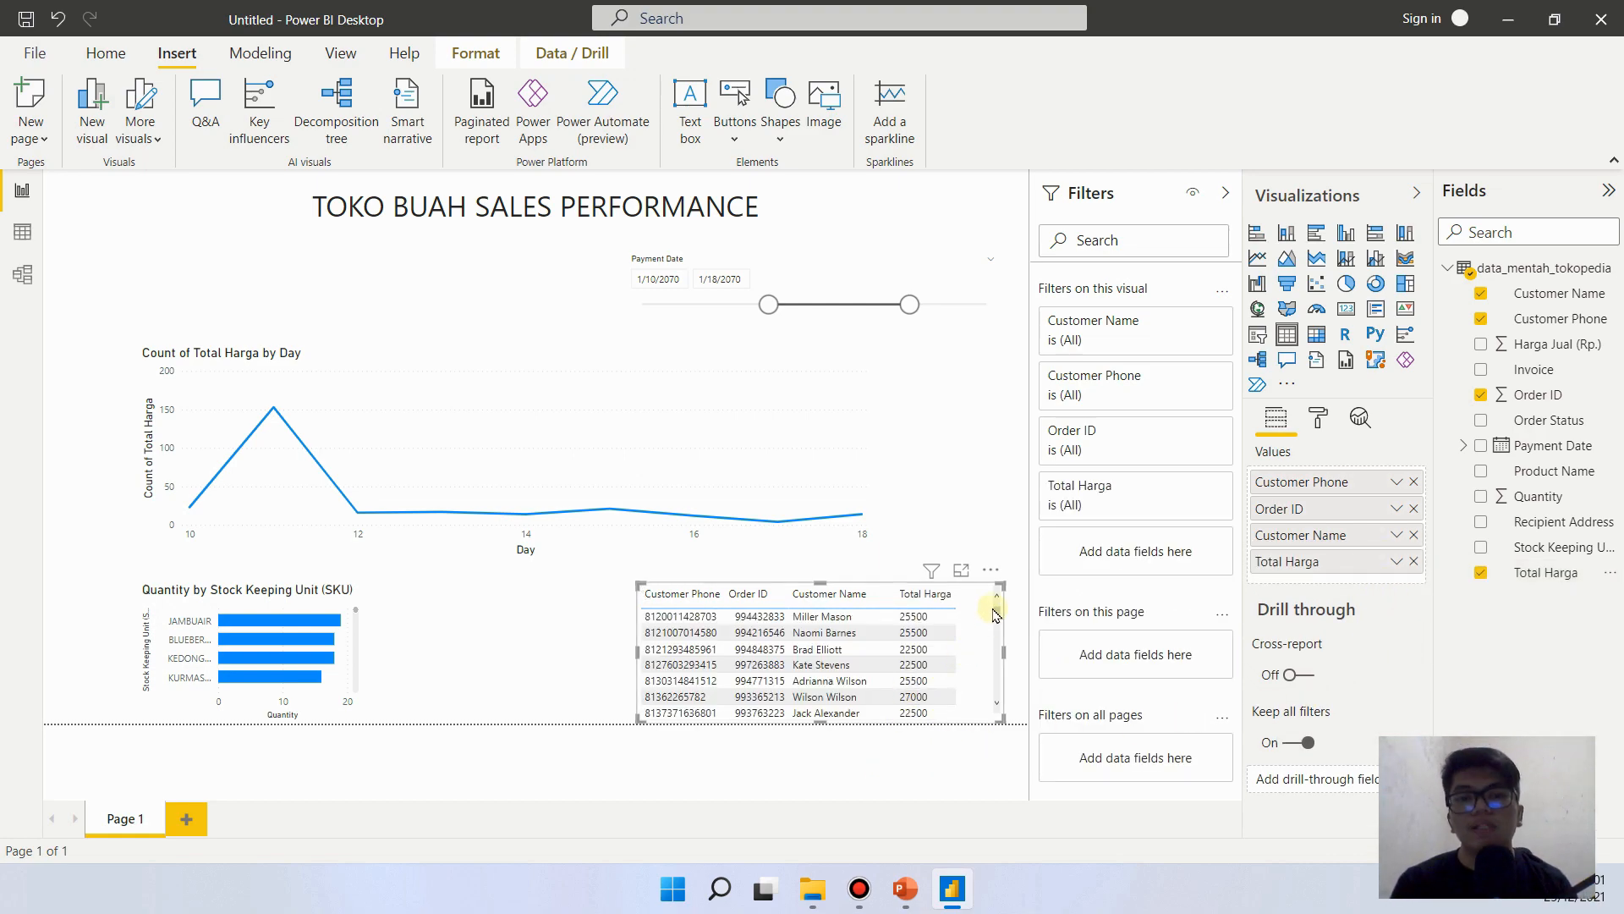
{"action": "mouse_move", "coordinate": [996, 611]}
{"action": "left_mouse_down"}
{"action": "mouse_move", "coordinate": [988, 682]}
{"action": "mouse_move", "coordinate": [984, 606]}
{"action": "left_mouse_up"}
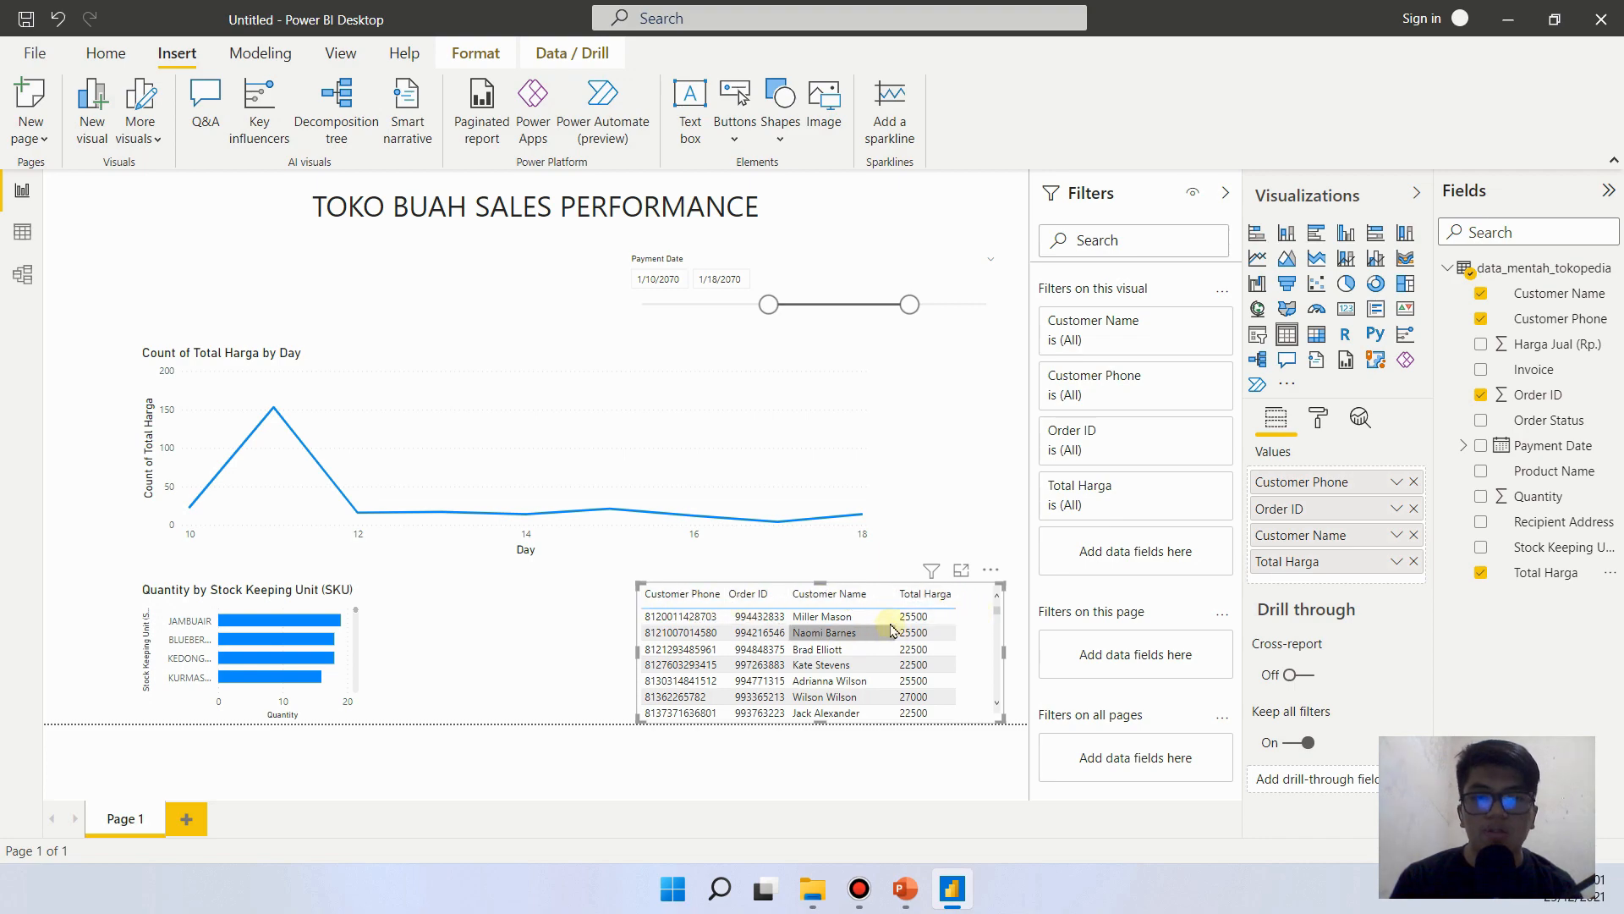
{"action": "left_click", "coordinate": [924, 594]}
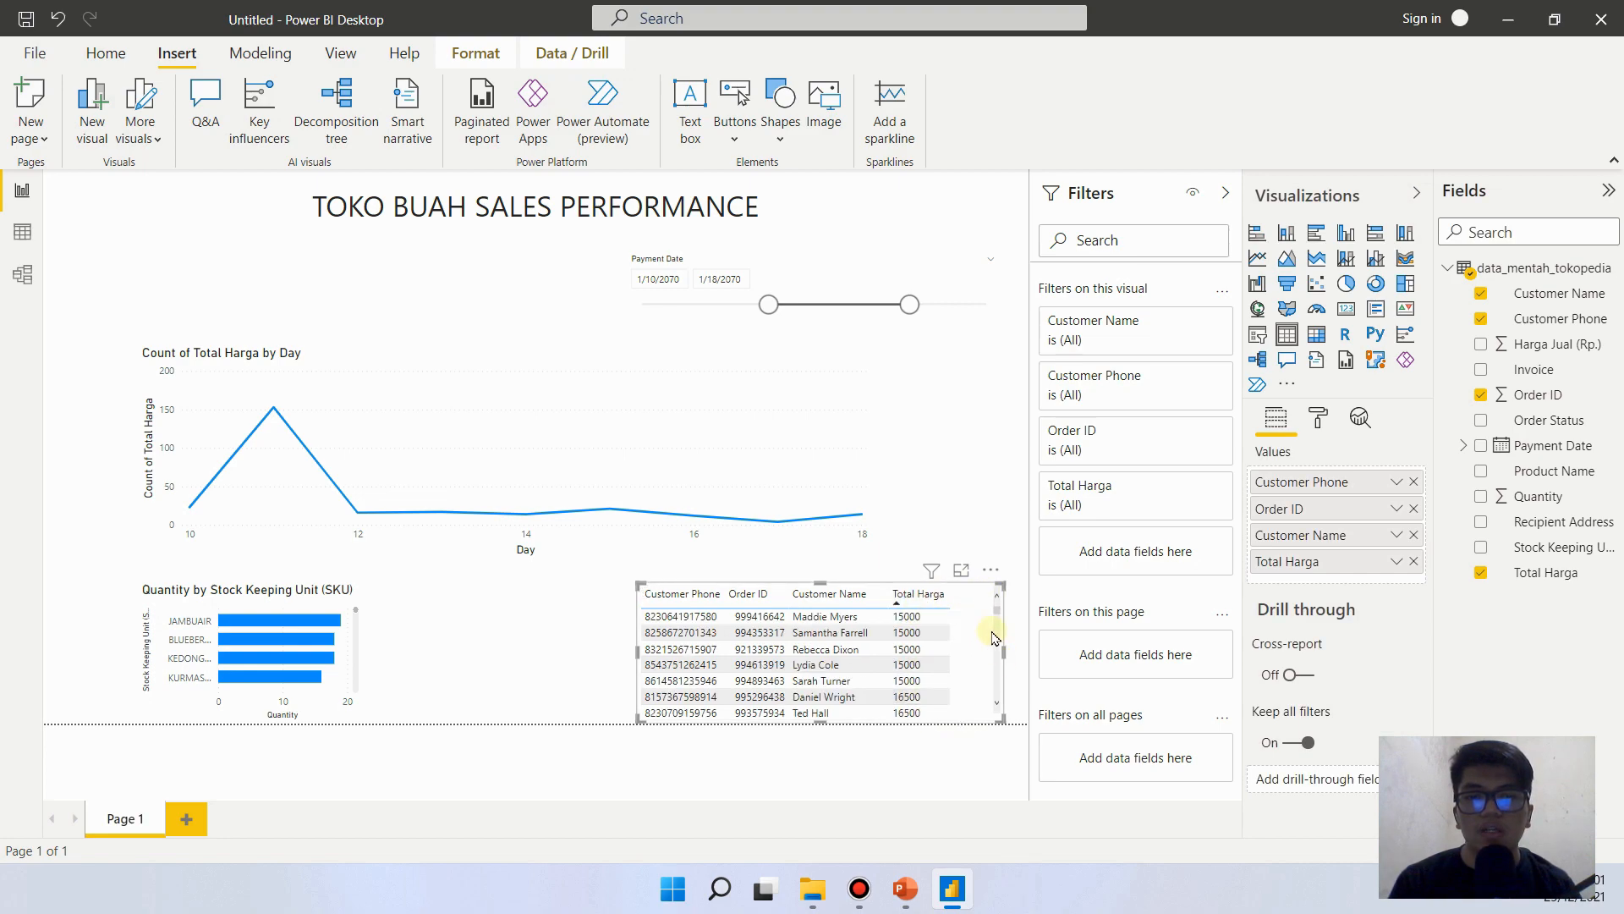
- Sort the customer table by Total Harga in descending order
{"action": "mouse_move", "coordinate": [997, 611]}
{"action": "left_mouse_down"}
{"action": "mouse_move", "coordinate": [997, 653]}
{"action": "mouse_move", "coordinate": [996, 609]}
{"action": "left_mouse_up"}
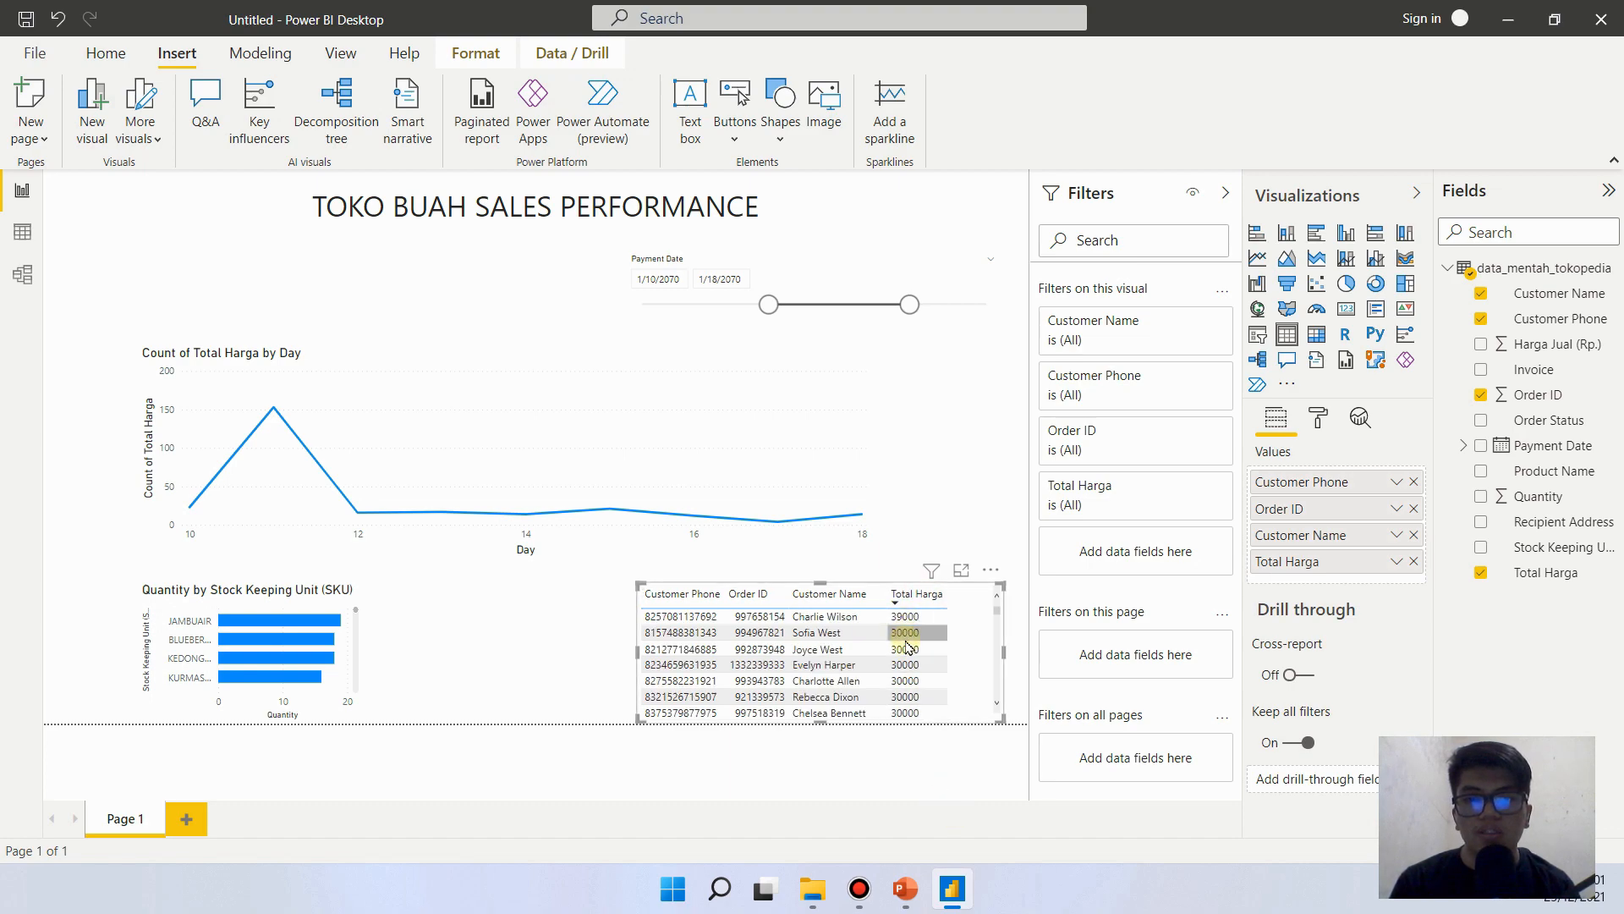
{"action": "left_click", "coordinate": [989, 572]}
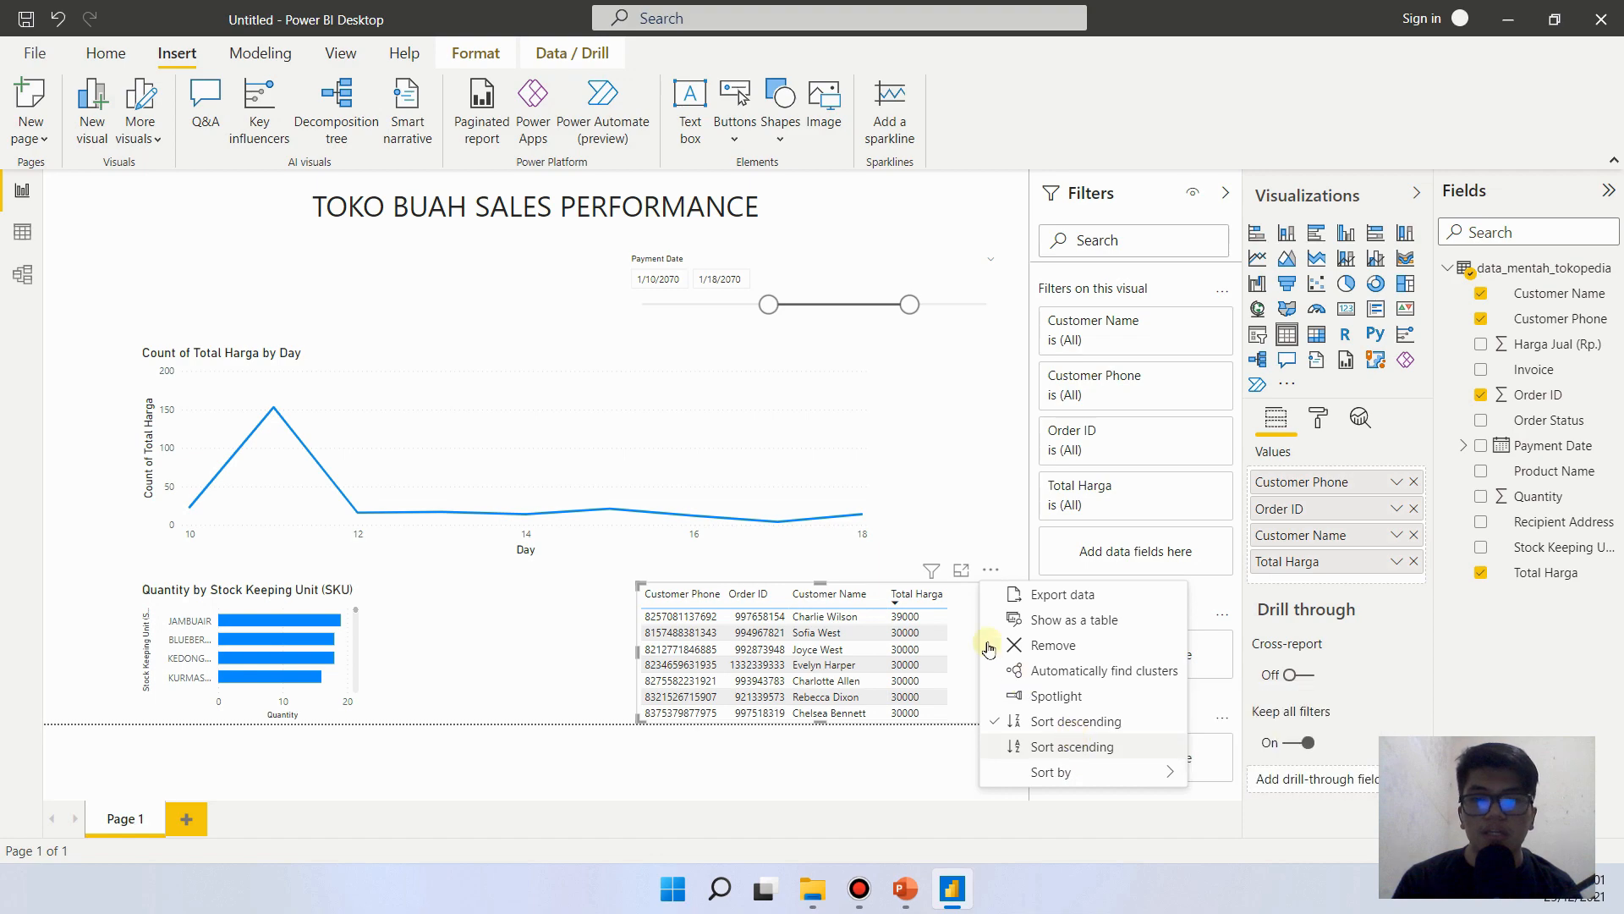
{"action": "left_click", "coordinate": [964, 535]}
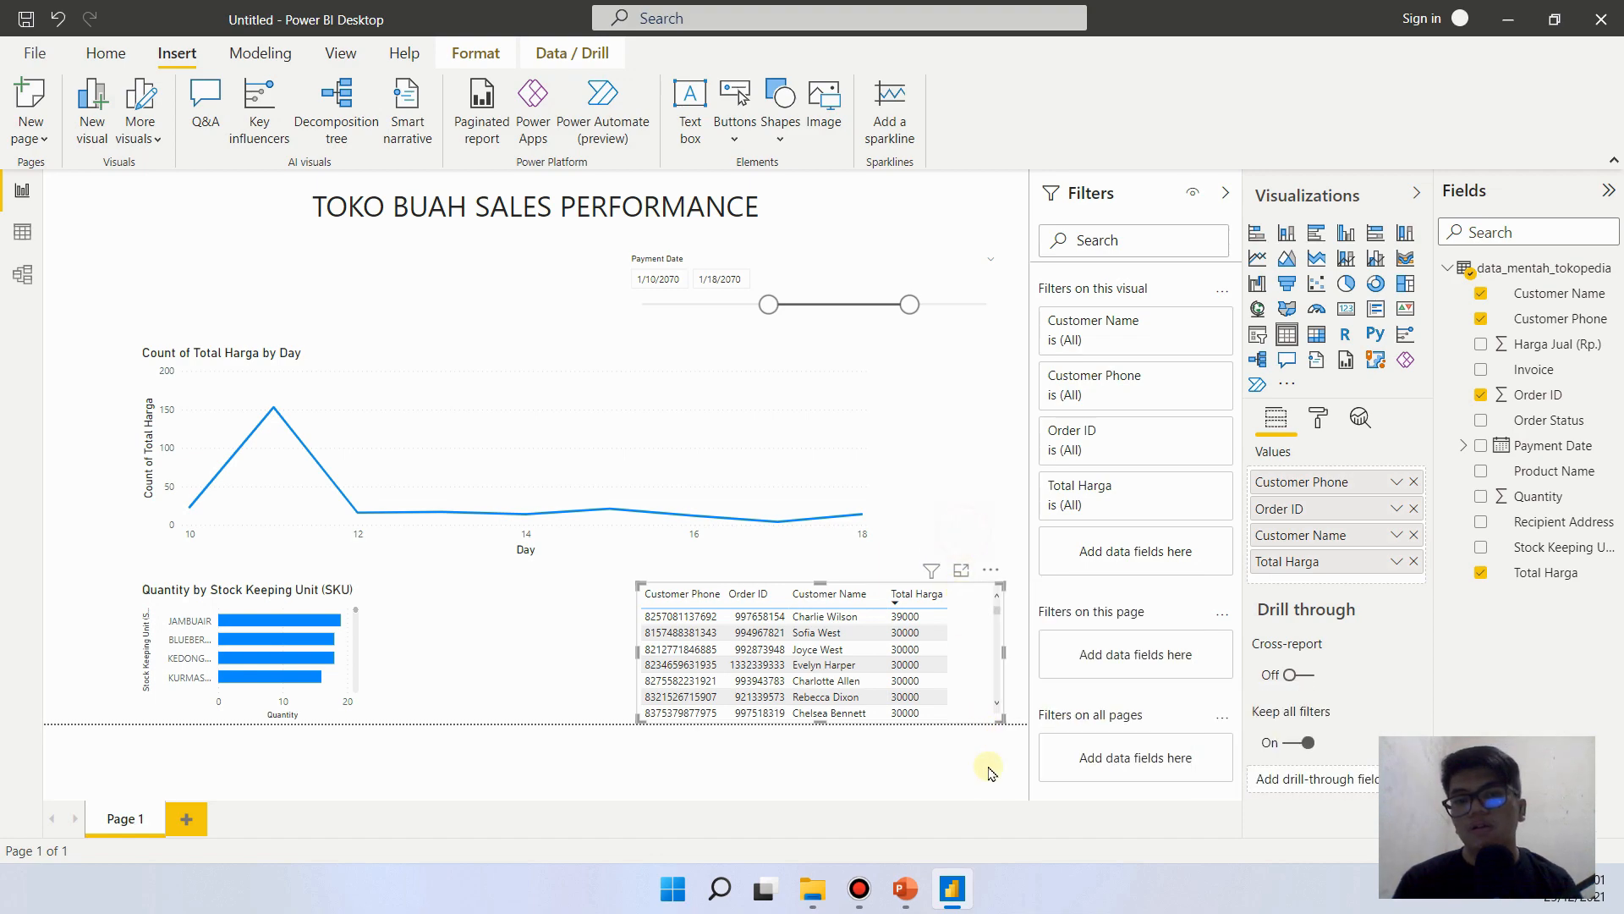
{"action": "left_click", "coordinate": [1001, 538]}
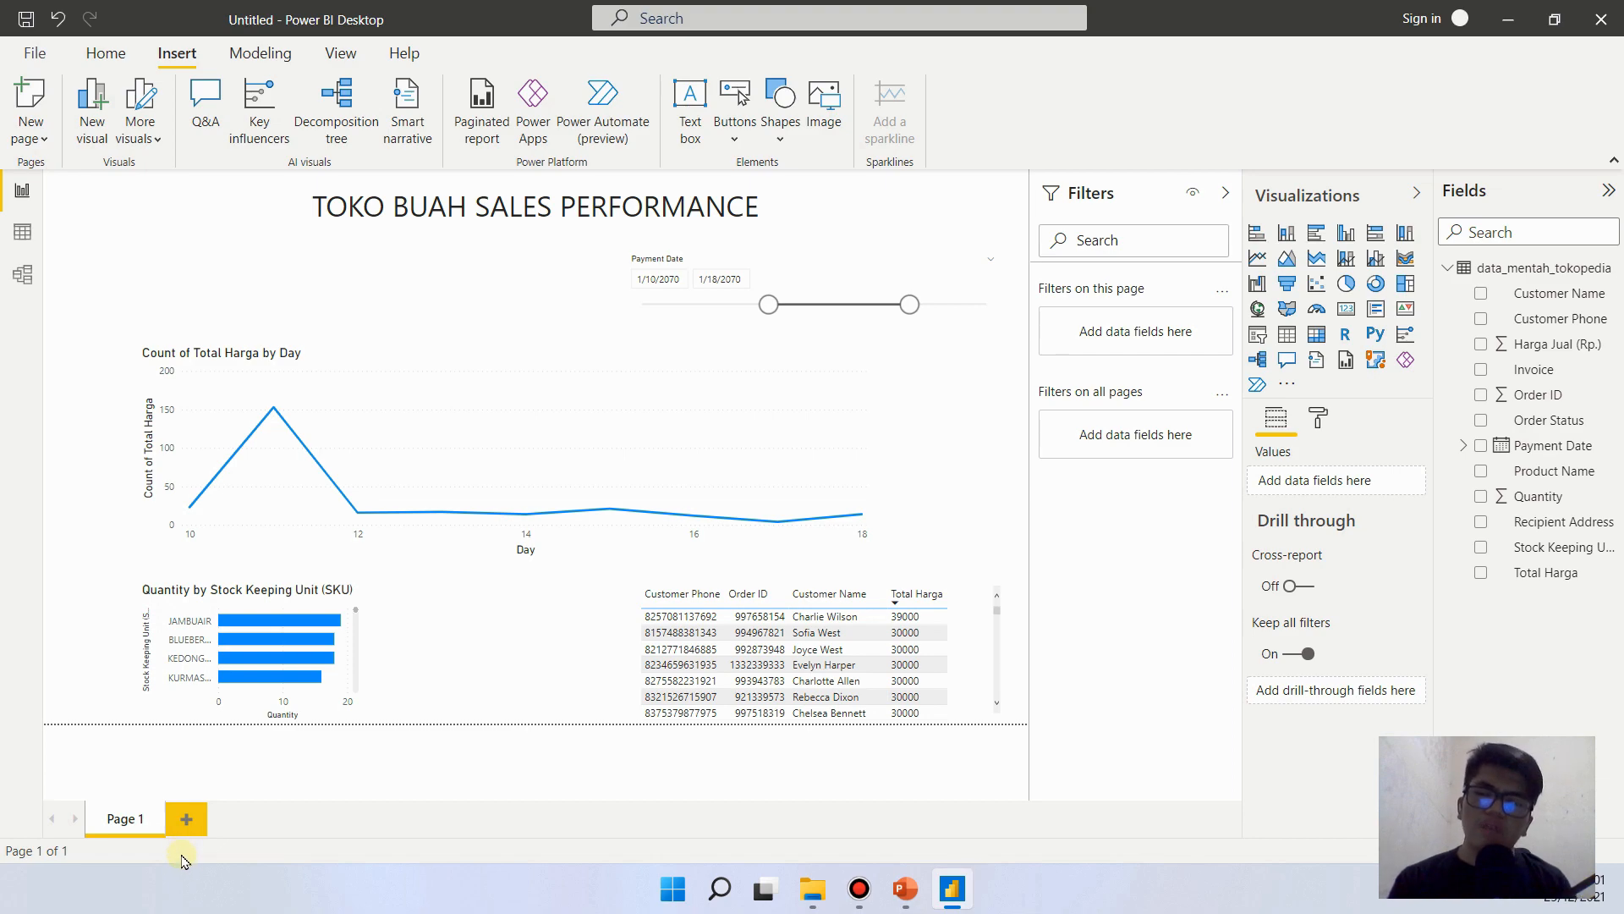
- Consult the report reference slide in PowerPoint, then add a card visual for Quantity above the line chart on the Power BI report page
{"action": "left_click", "coordinate": [903, 888]}
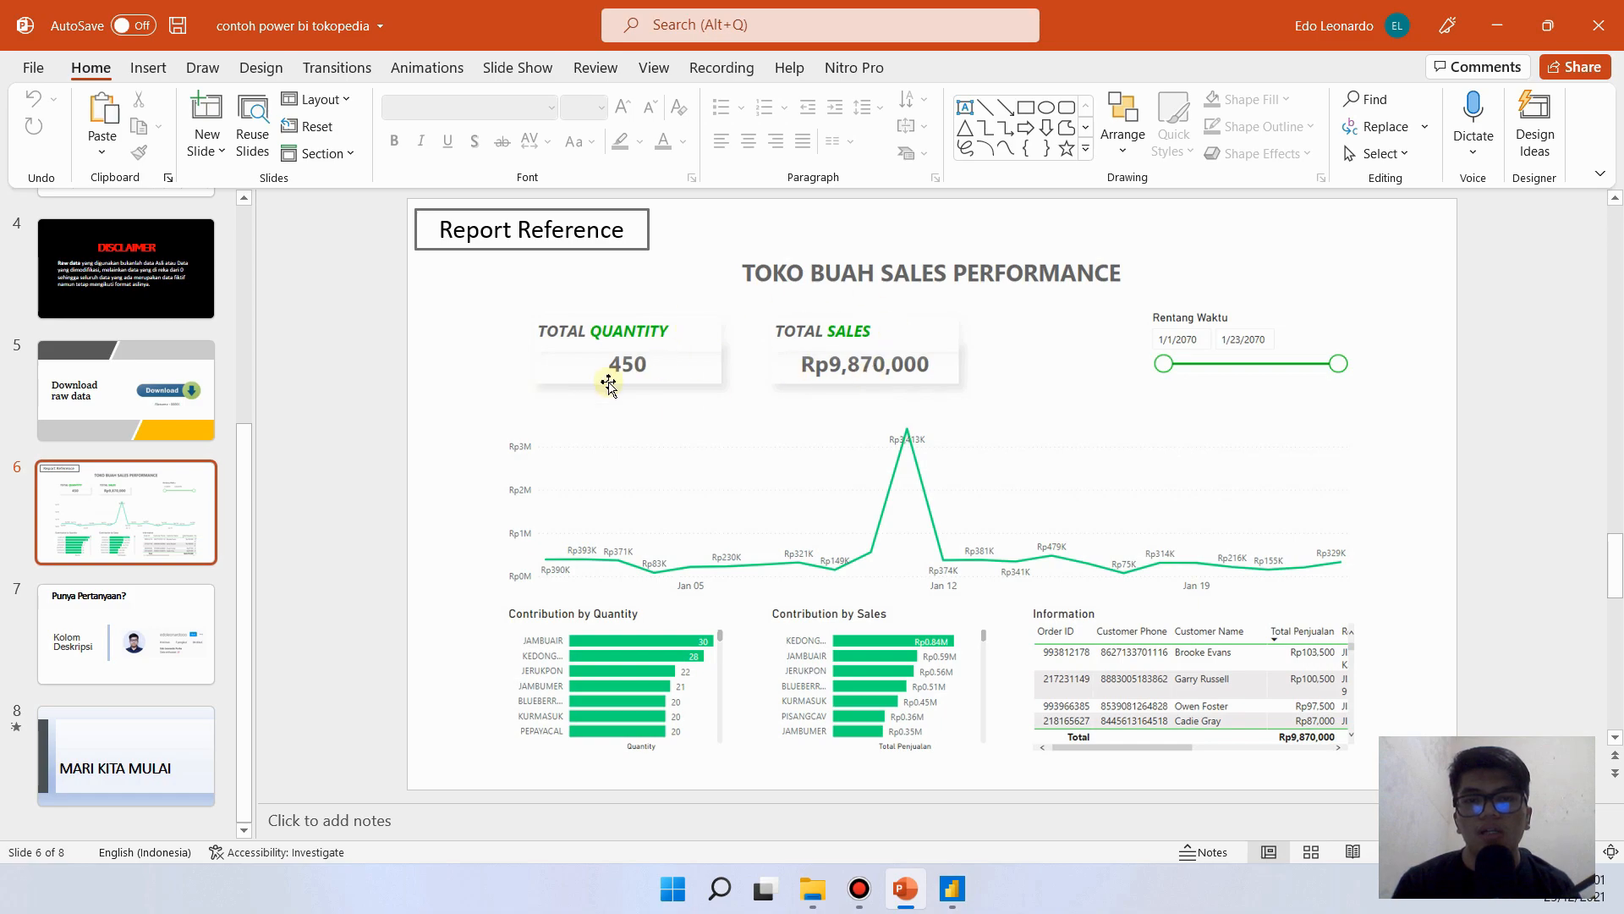
{"action": "left_click", "coordinate": [954, 887]}
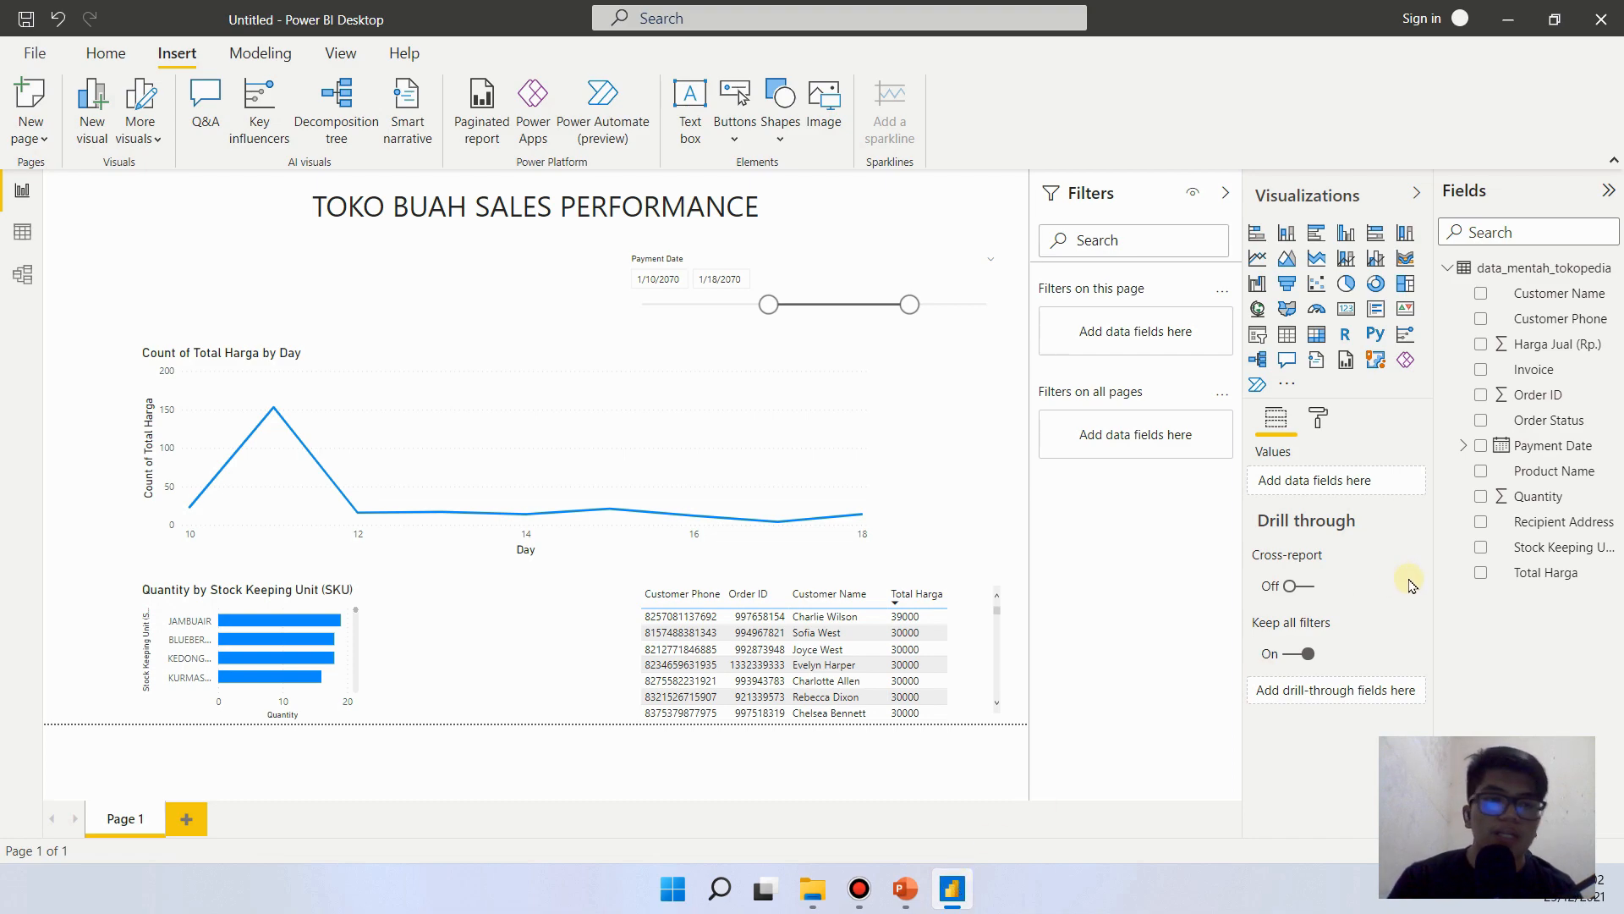
{"action": "left_click", "coordinate": [996, 380]}
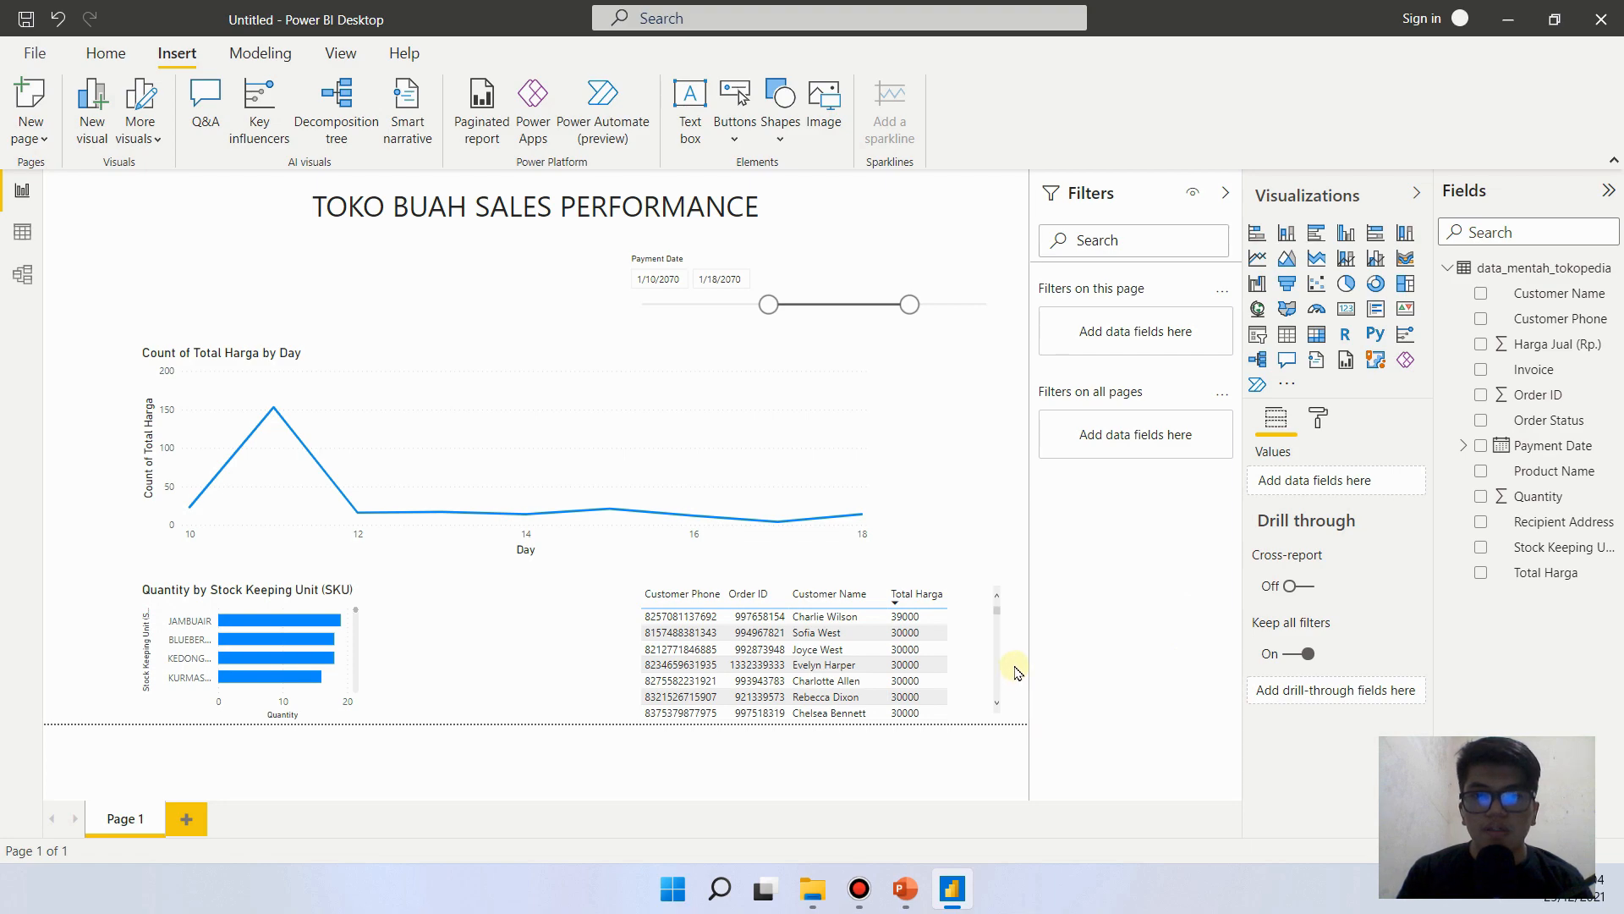
{"action": "left_click", "coordinate": [905, 888]}
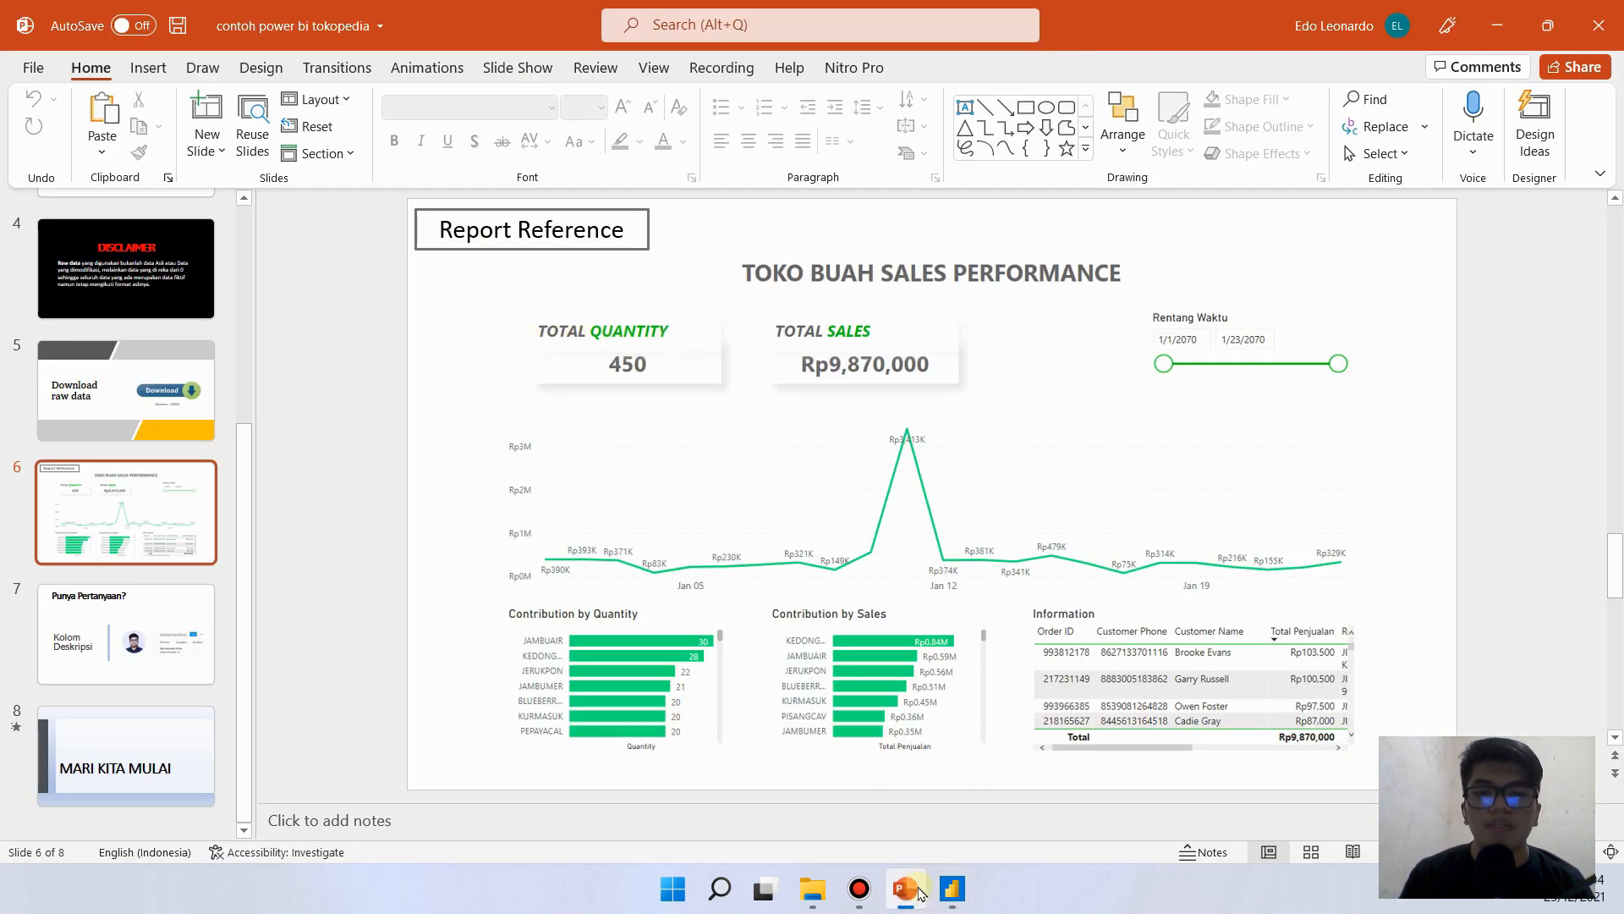
{"action": "left_click", "coordinate": [952, 889]}
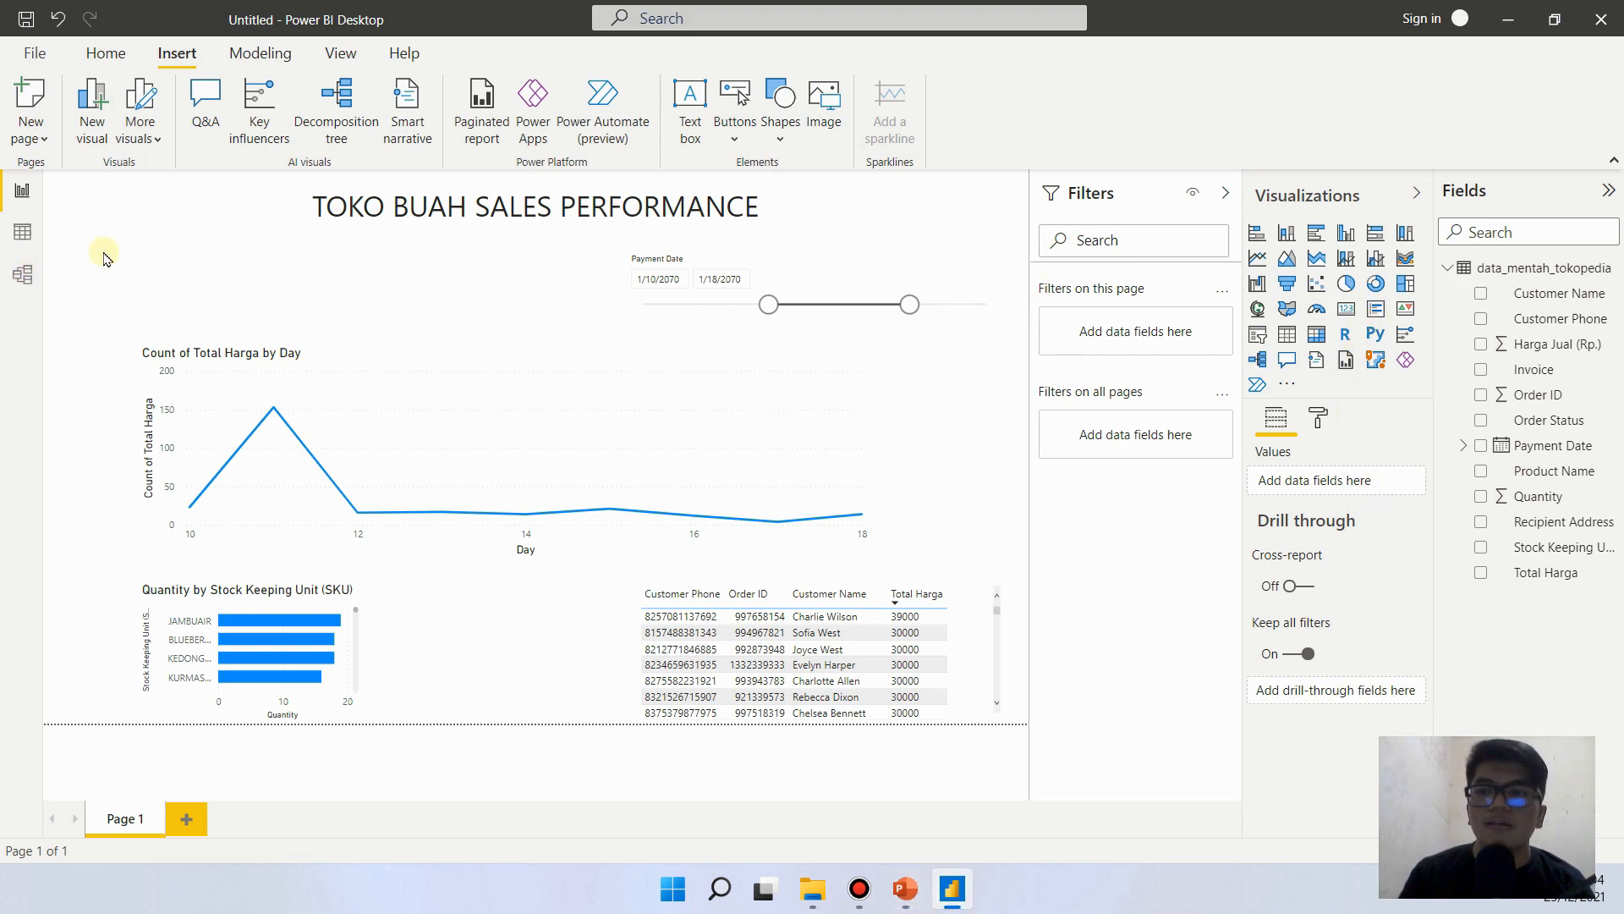
{"action": "left_click", "coordinate": [1347, 317]}
{"action": "left_click_drag", "start_coordinate": [745, 649], "coordinate": [354, 393]}
{"action": "left_click_drag", "start_coordinate": [269, 320], "coordinate": [245, 269]}
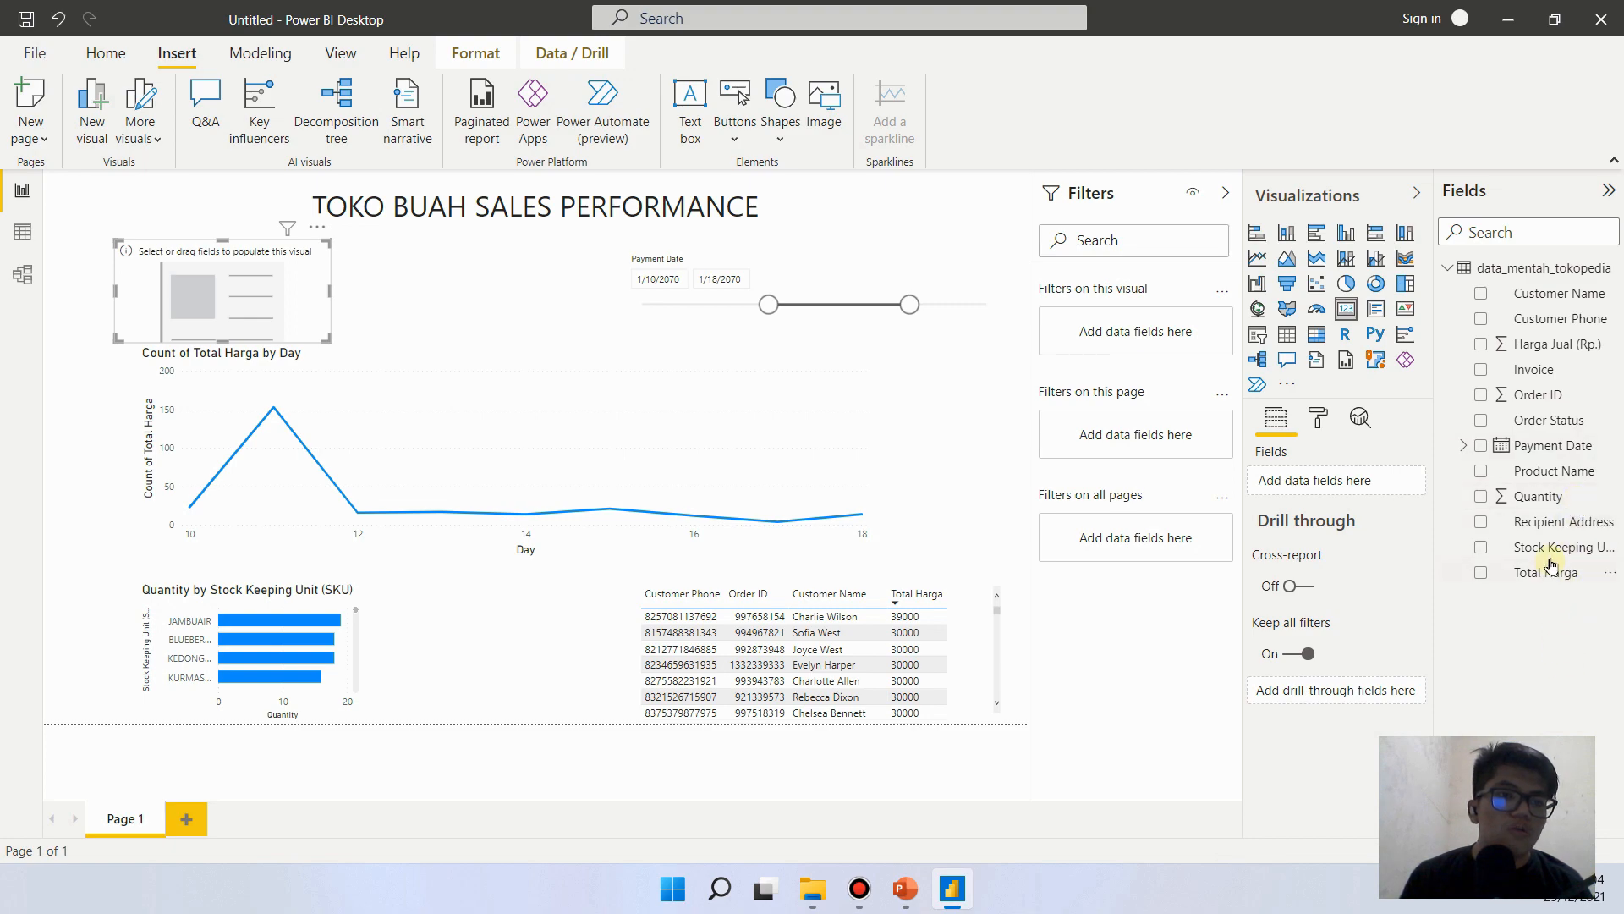
{"action": "left_click_drag", "start_coordinate": [1545, 506], "coordinate": [1356, 489]}
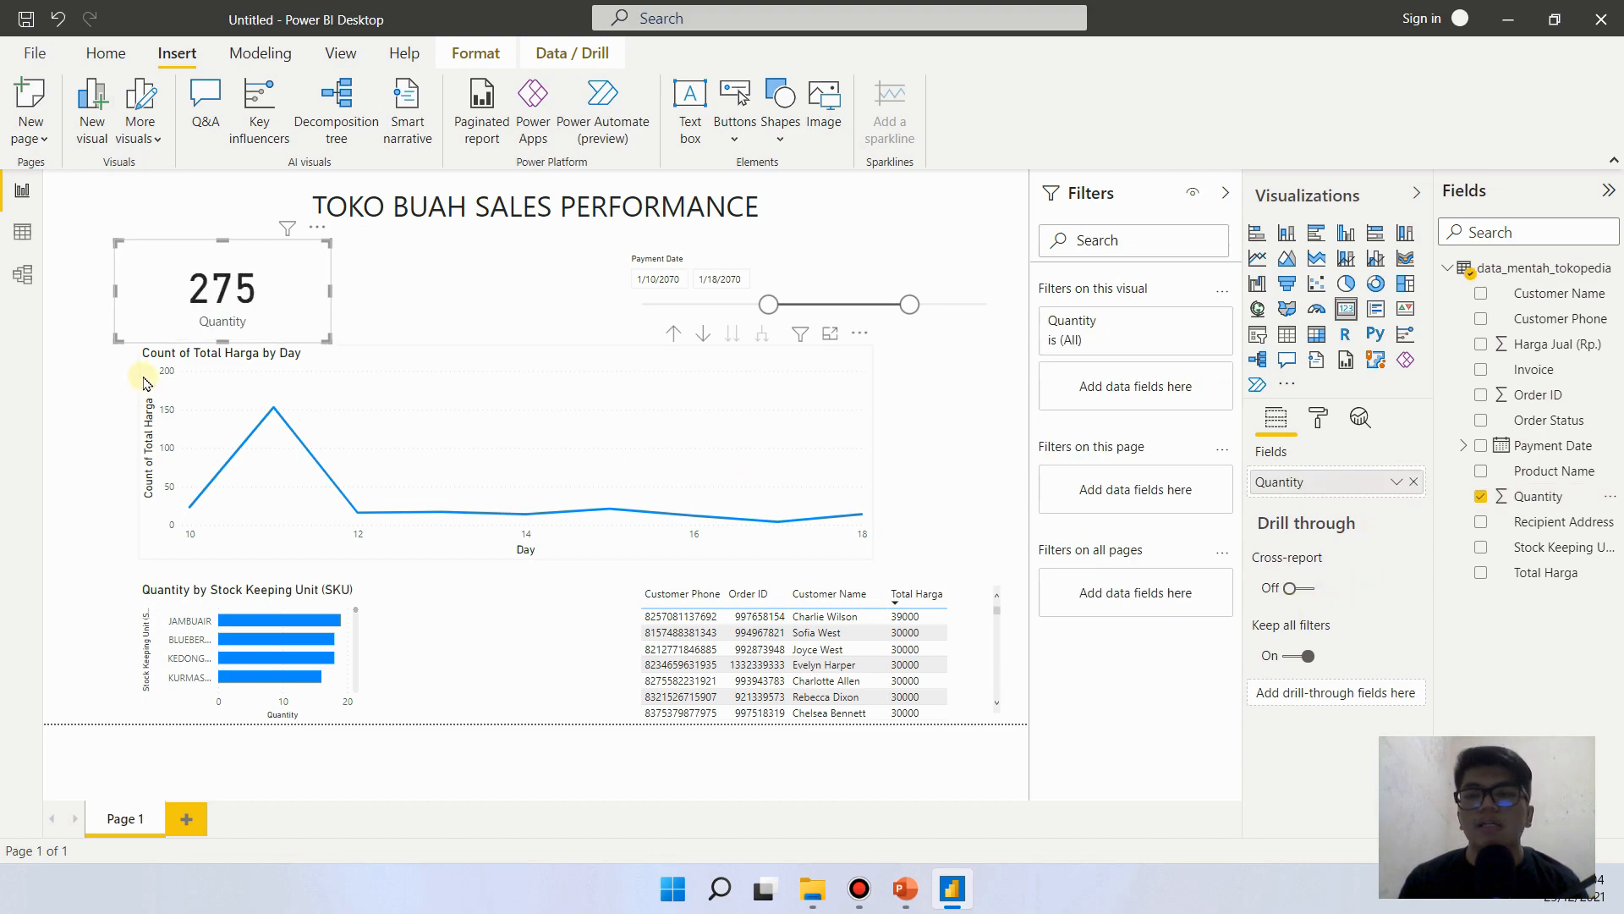
- Compare the Quantity card with the PowerPoint reference slide, then reduce its height and position it between the report title and the line chart
{"action": "left_click_drag", "start_coordinate": [200, 282], "coordinate": [290, 298]}
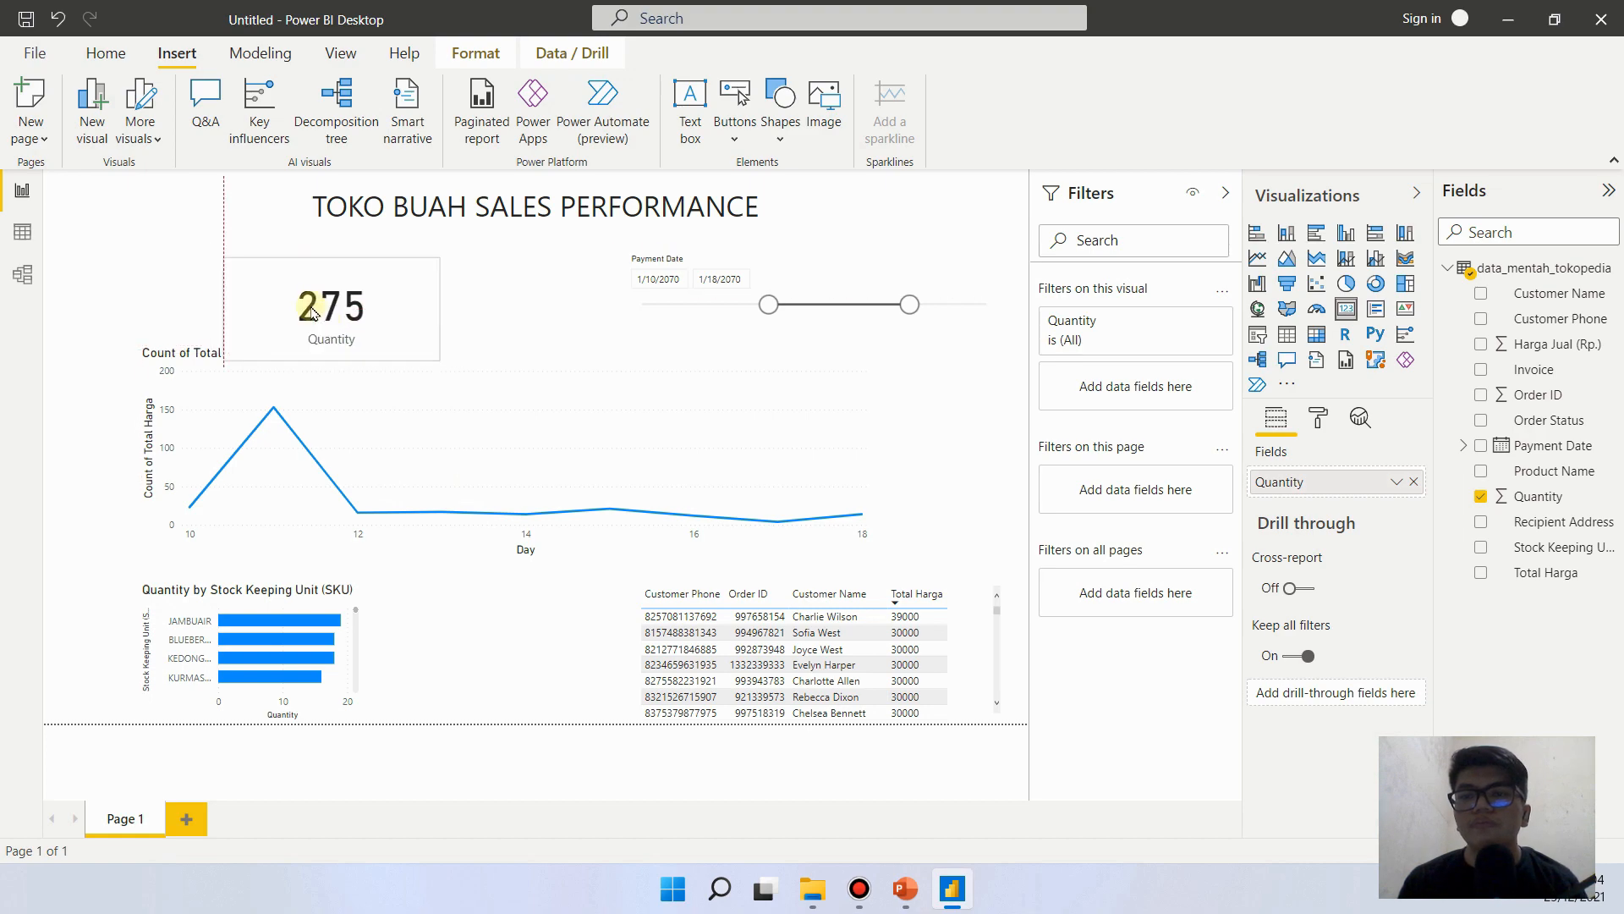
{"action": "left_click", "coordinate": [905, 890]}
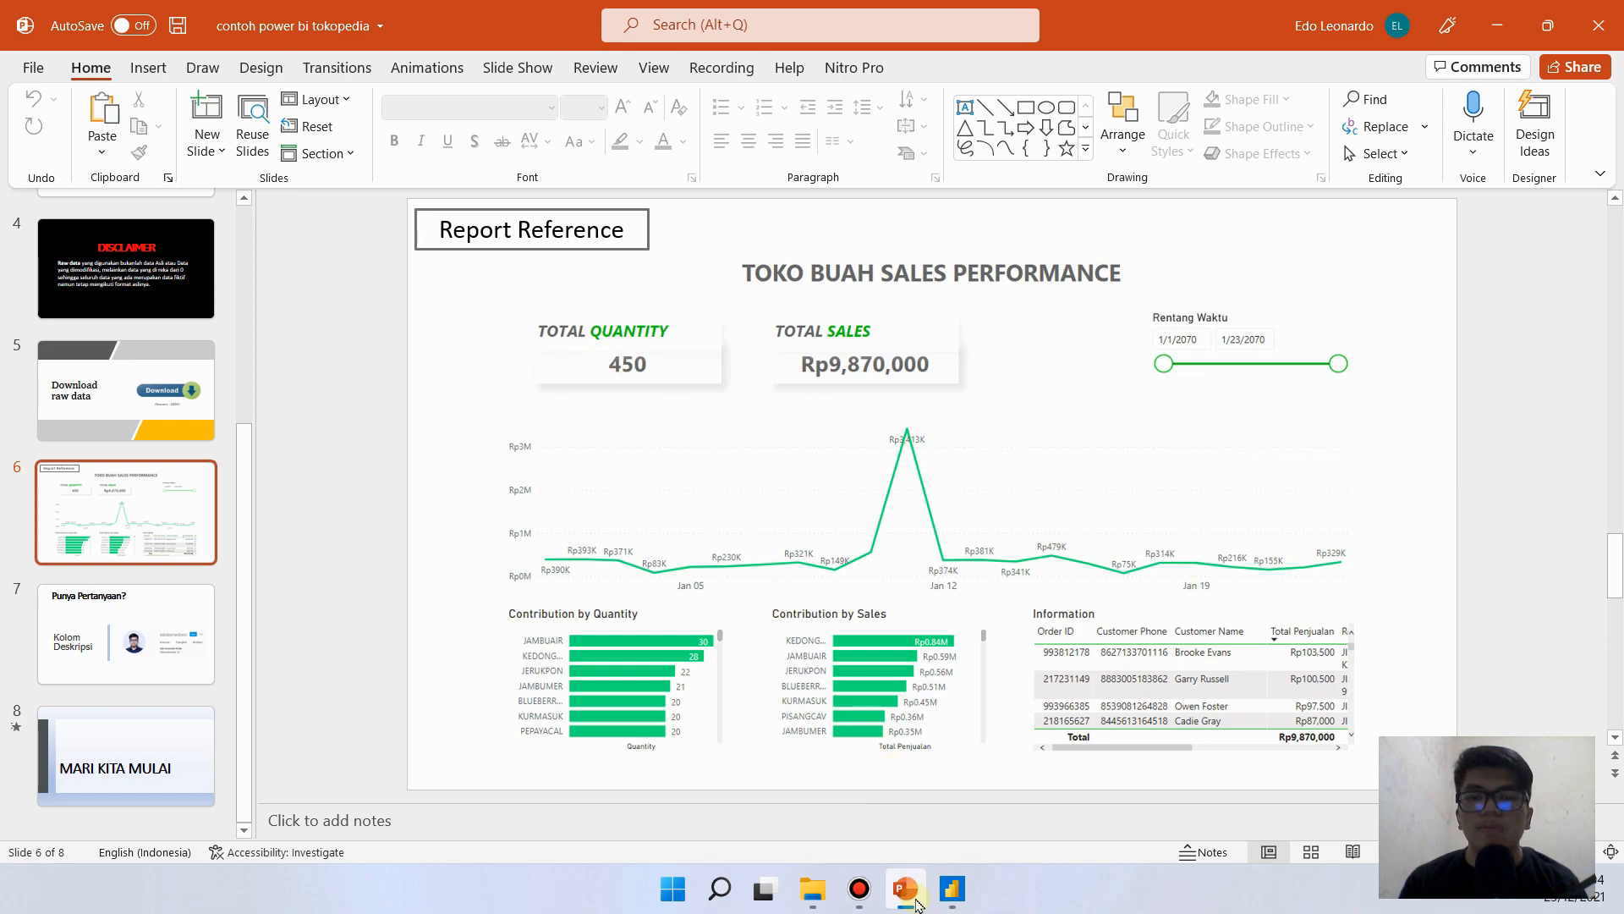
{"action": "left_click", "coordinate": [906, 890]}
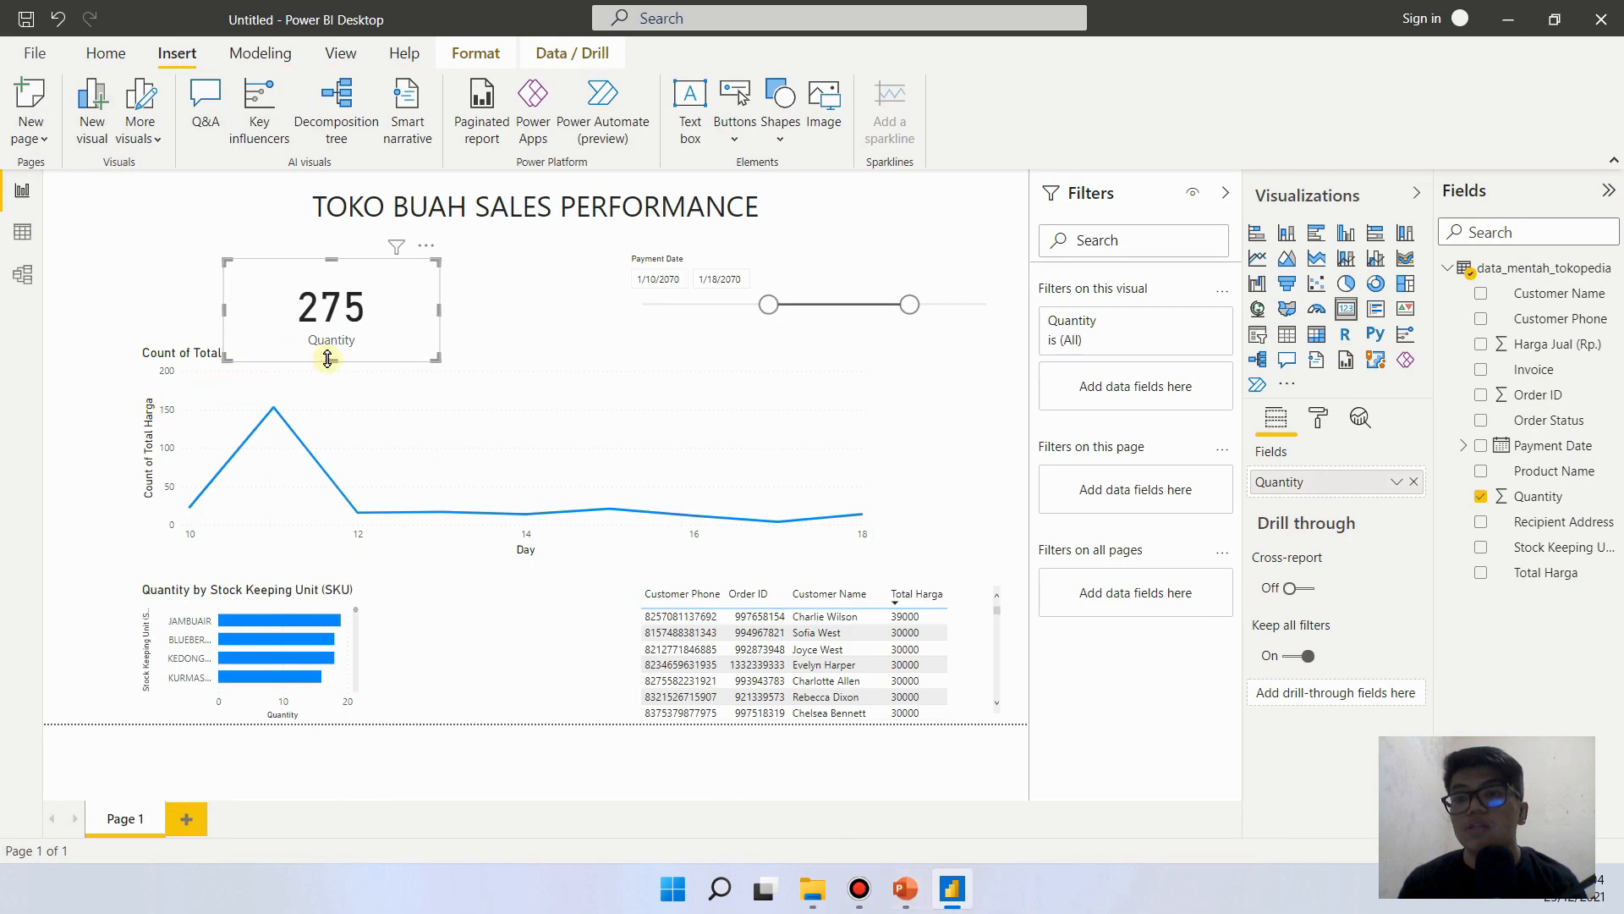
{"action": "left_click_drag", "start_coordinate": [327, 359], "coordinate": [288, 285]}
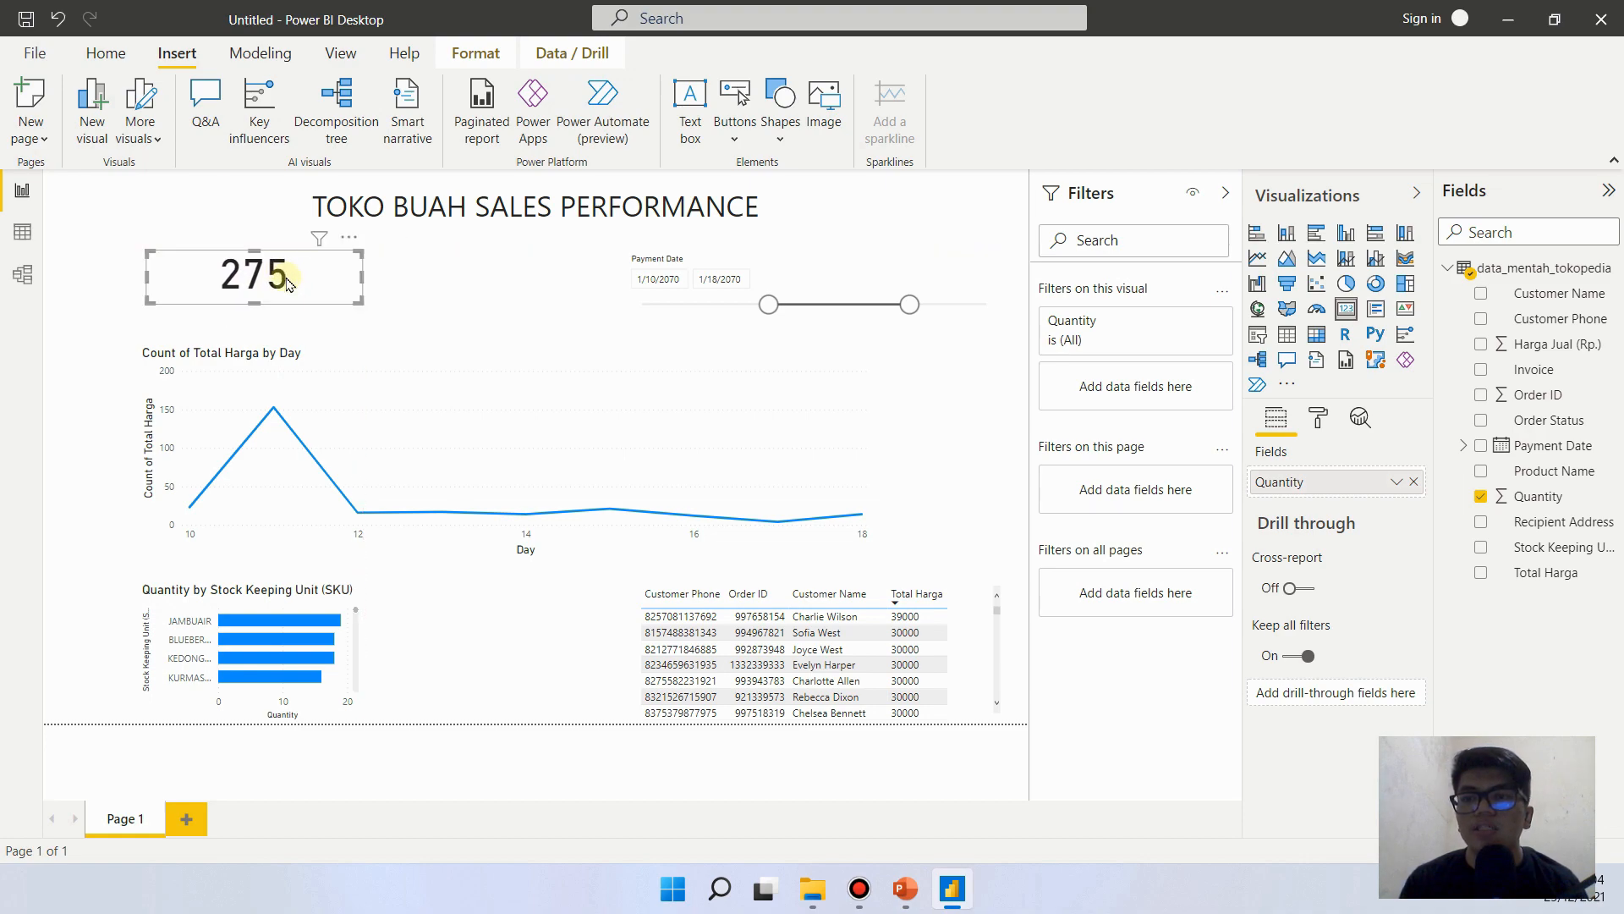
{"action": "left_click", "coordinate": [461, 343]}
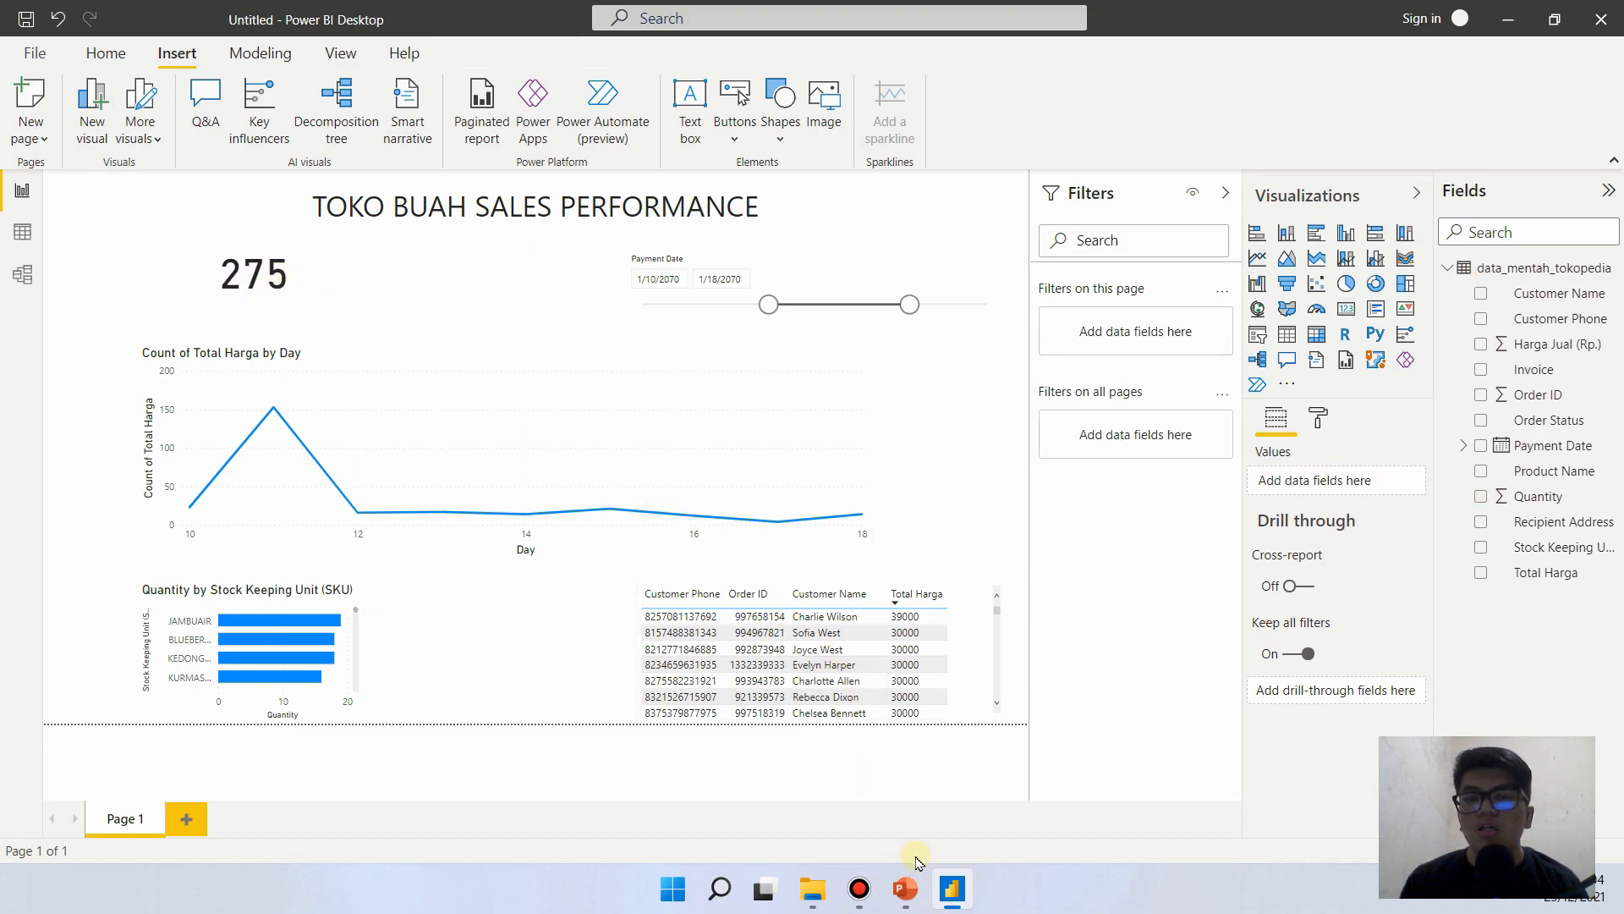
- Recheck the PowerPoint reference slide, then make the Power BI report title TOKO BUAH SALES PERFORMANCE bold and dark gray
{"action": "mouse_move", "coordinate": [951, 894]}
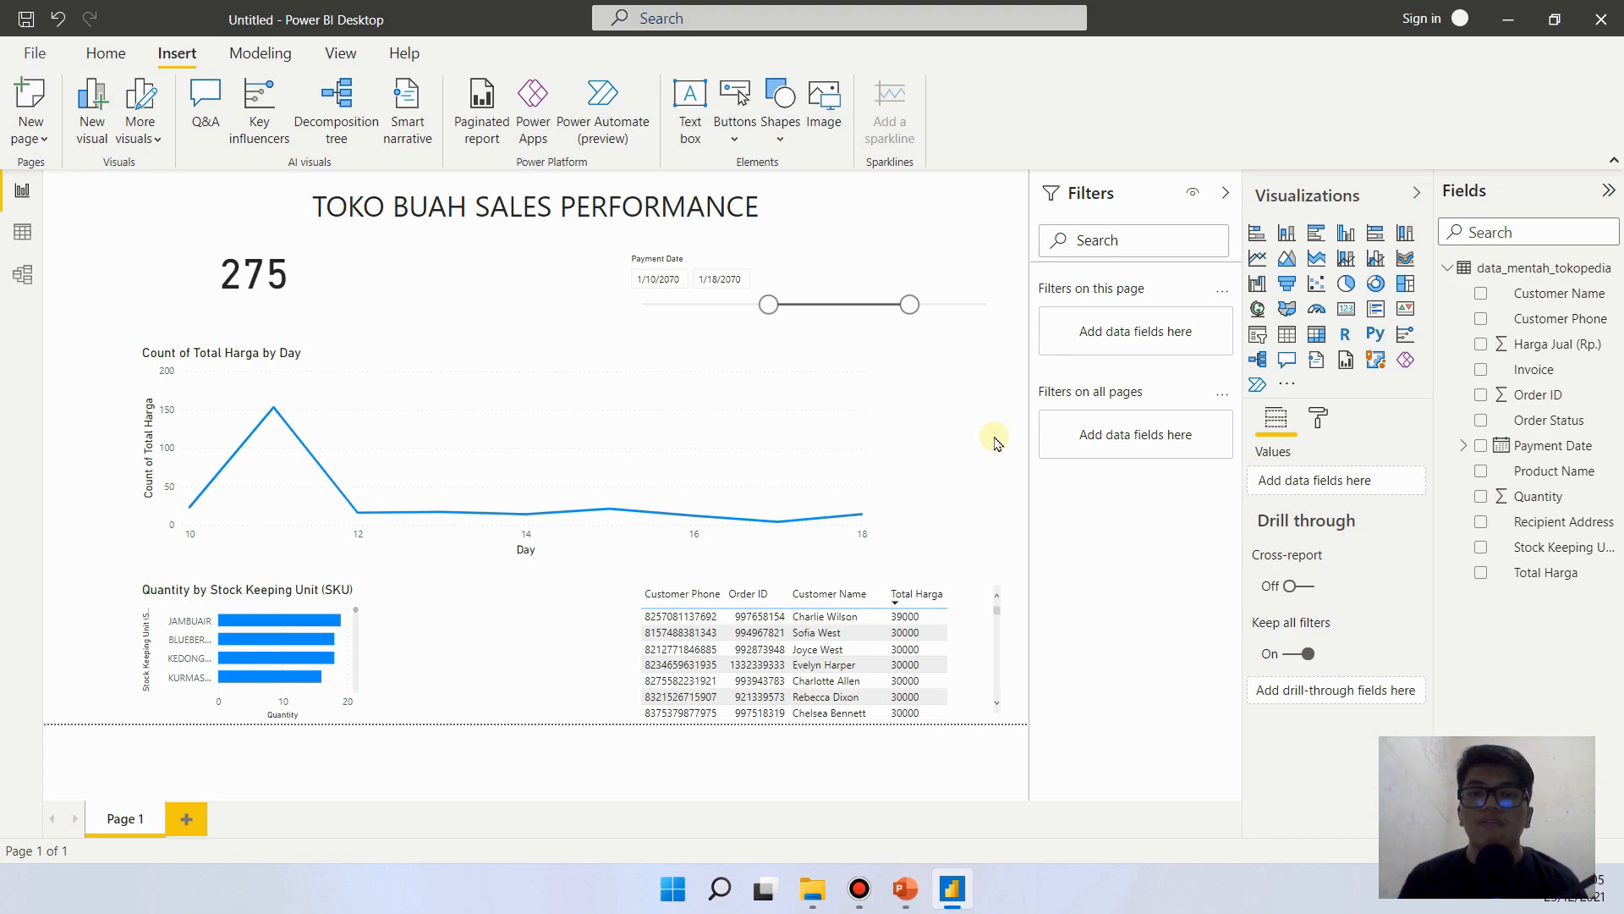
{"action": "left_click", "coordinate": [946, 903]}
{"action": "left_click", "coordinate": [949, 897]}
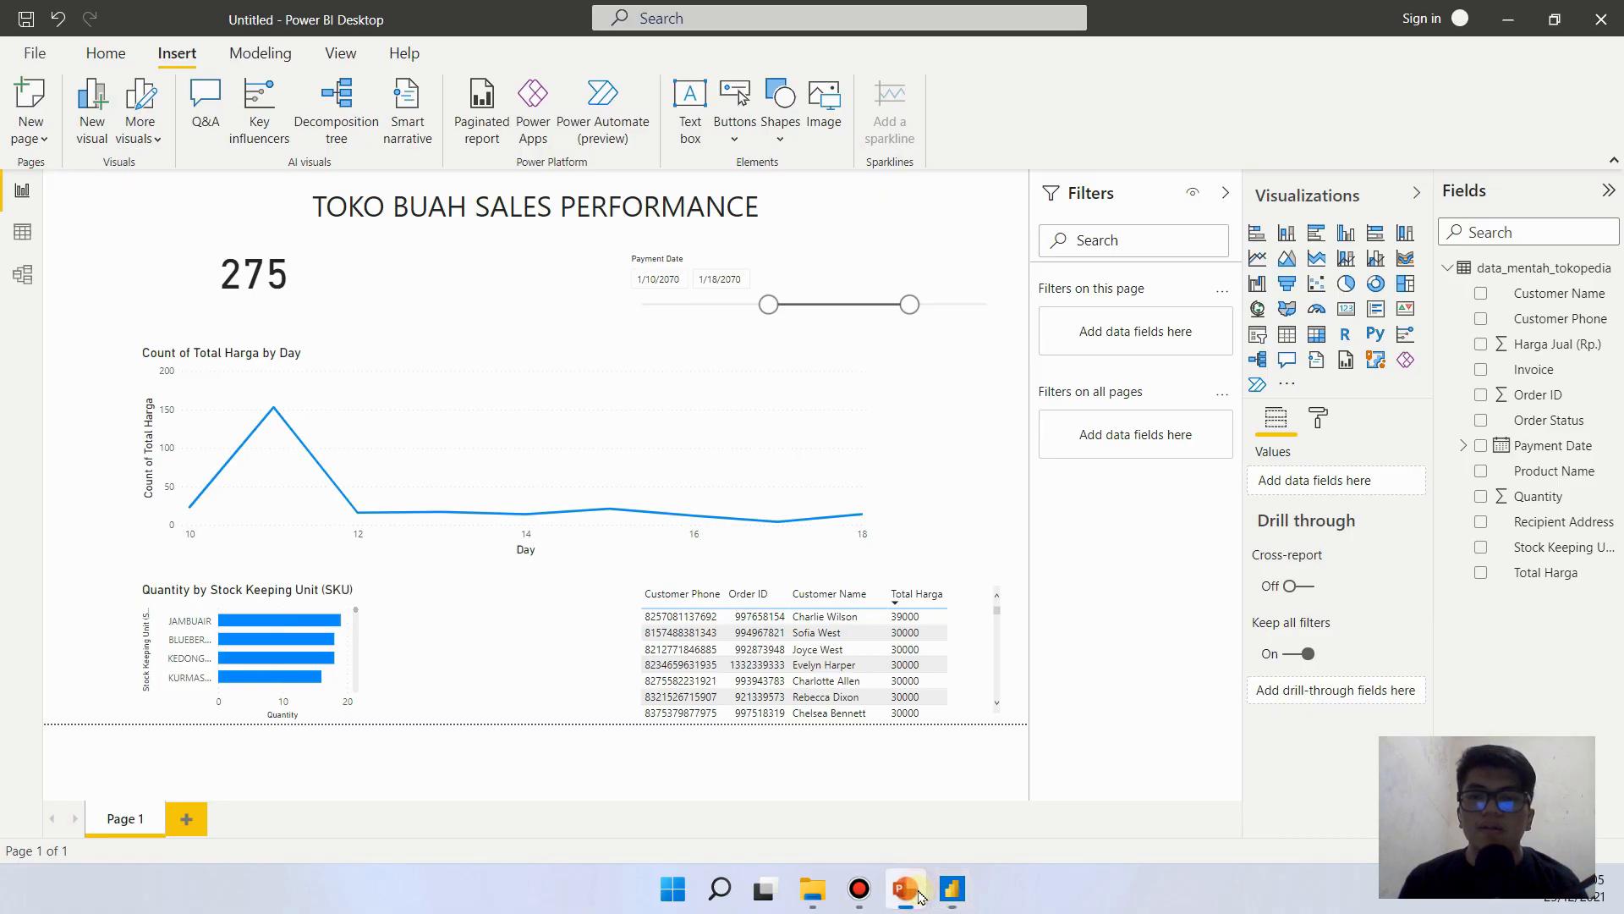
{"action": "left_click", "coordinate": [921, 895]}
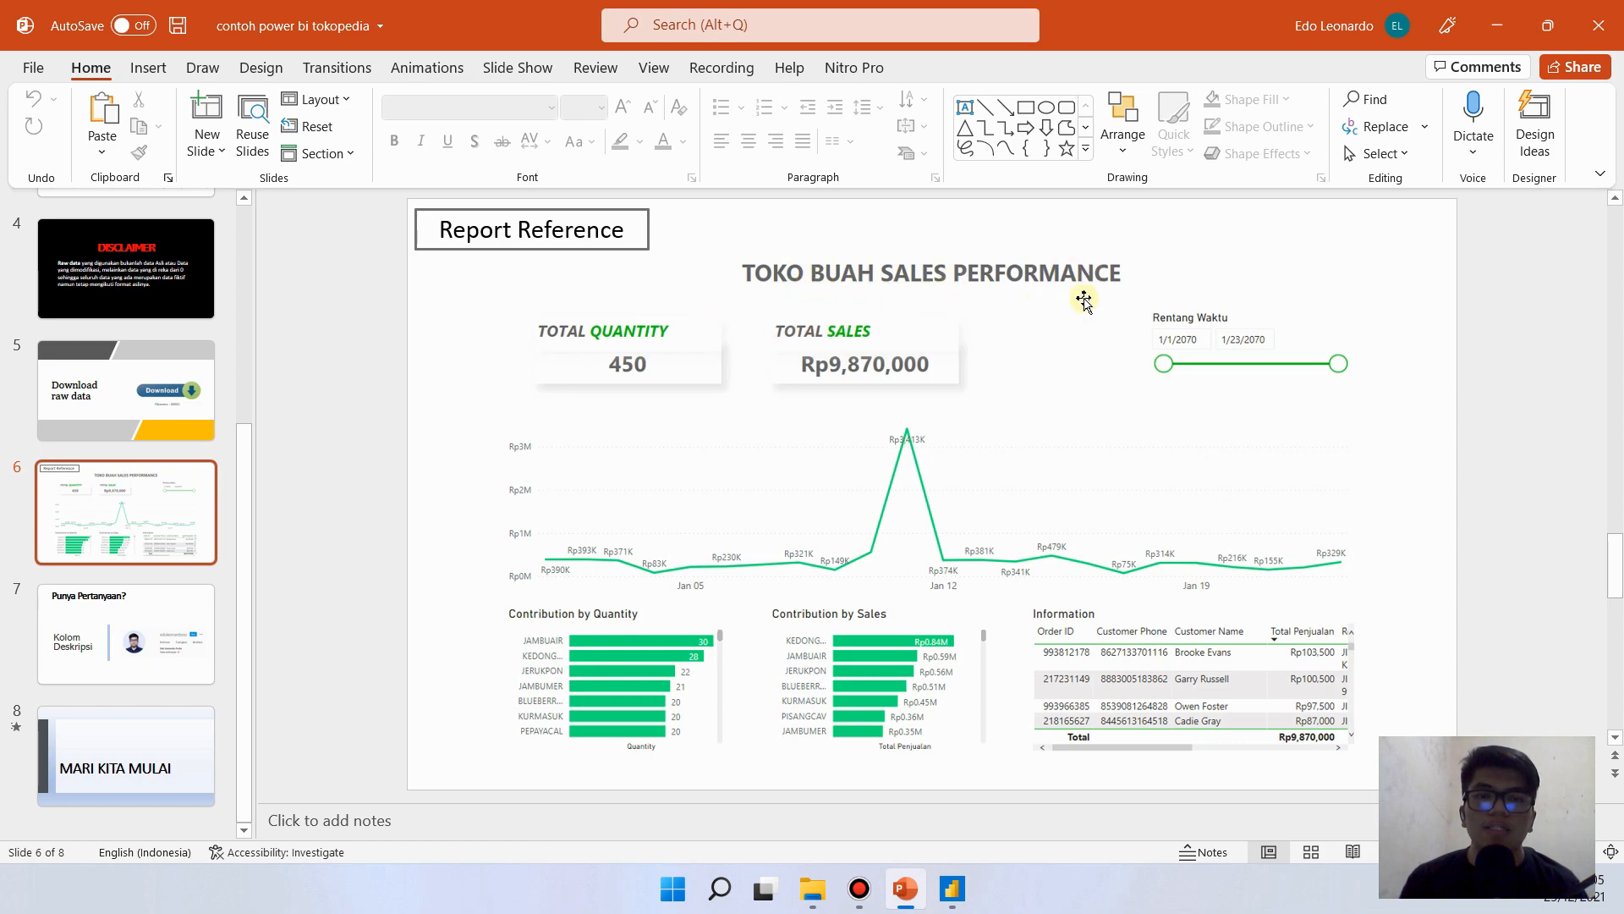
{"action": "left_click", "coordinate": [952, 889]}
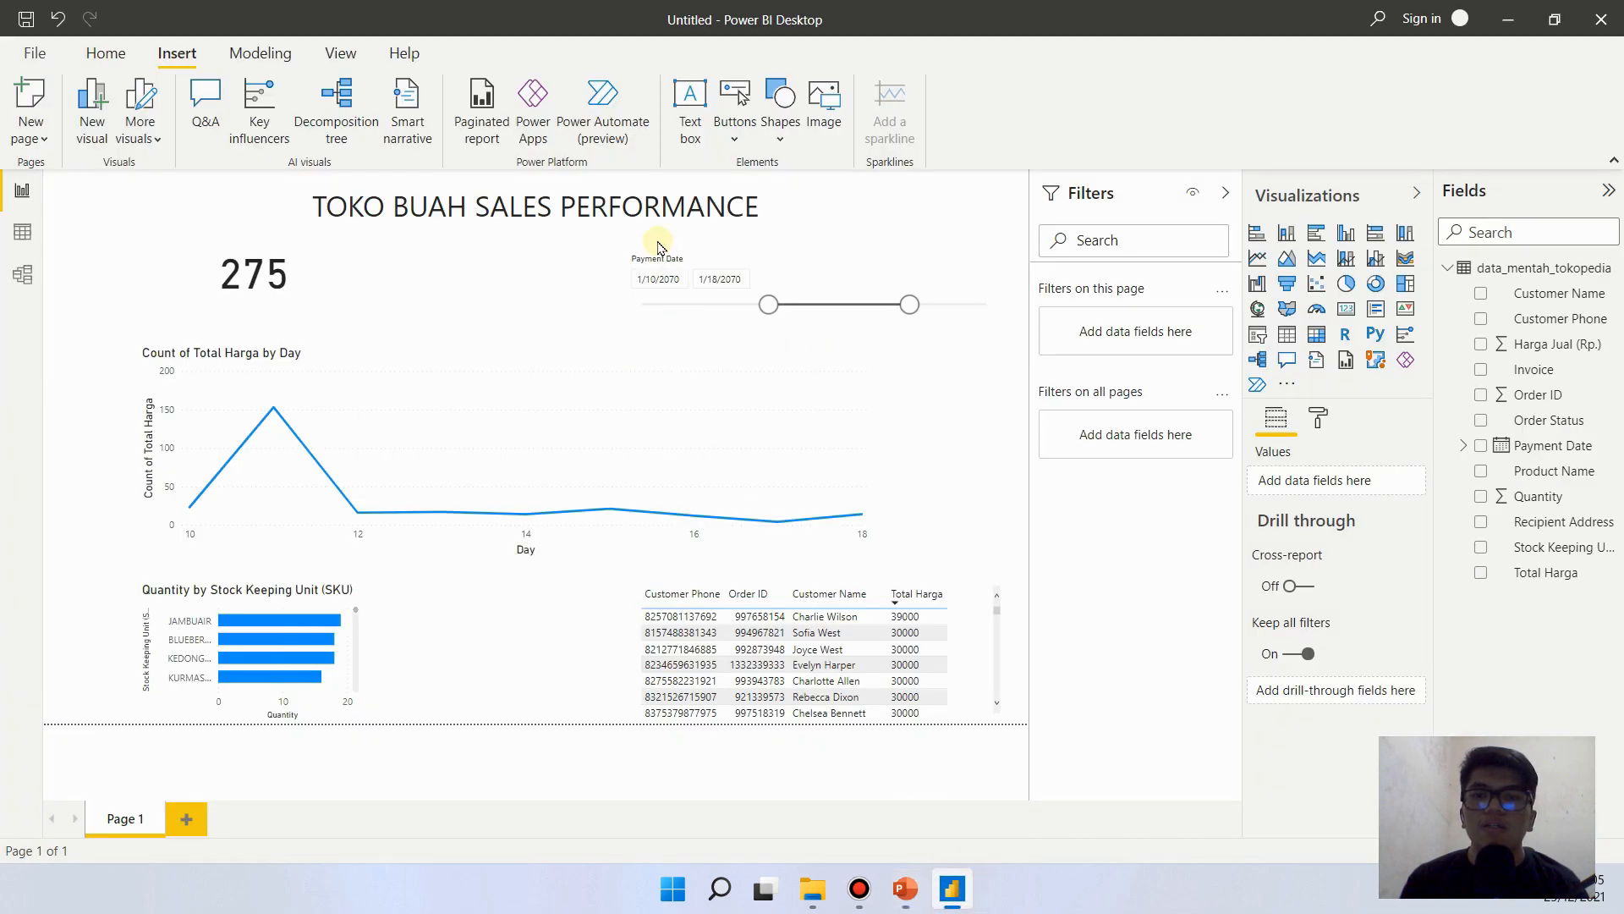
{"action": "triple_click", "coordinate": [768, 206]}
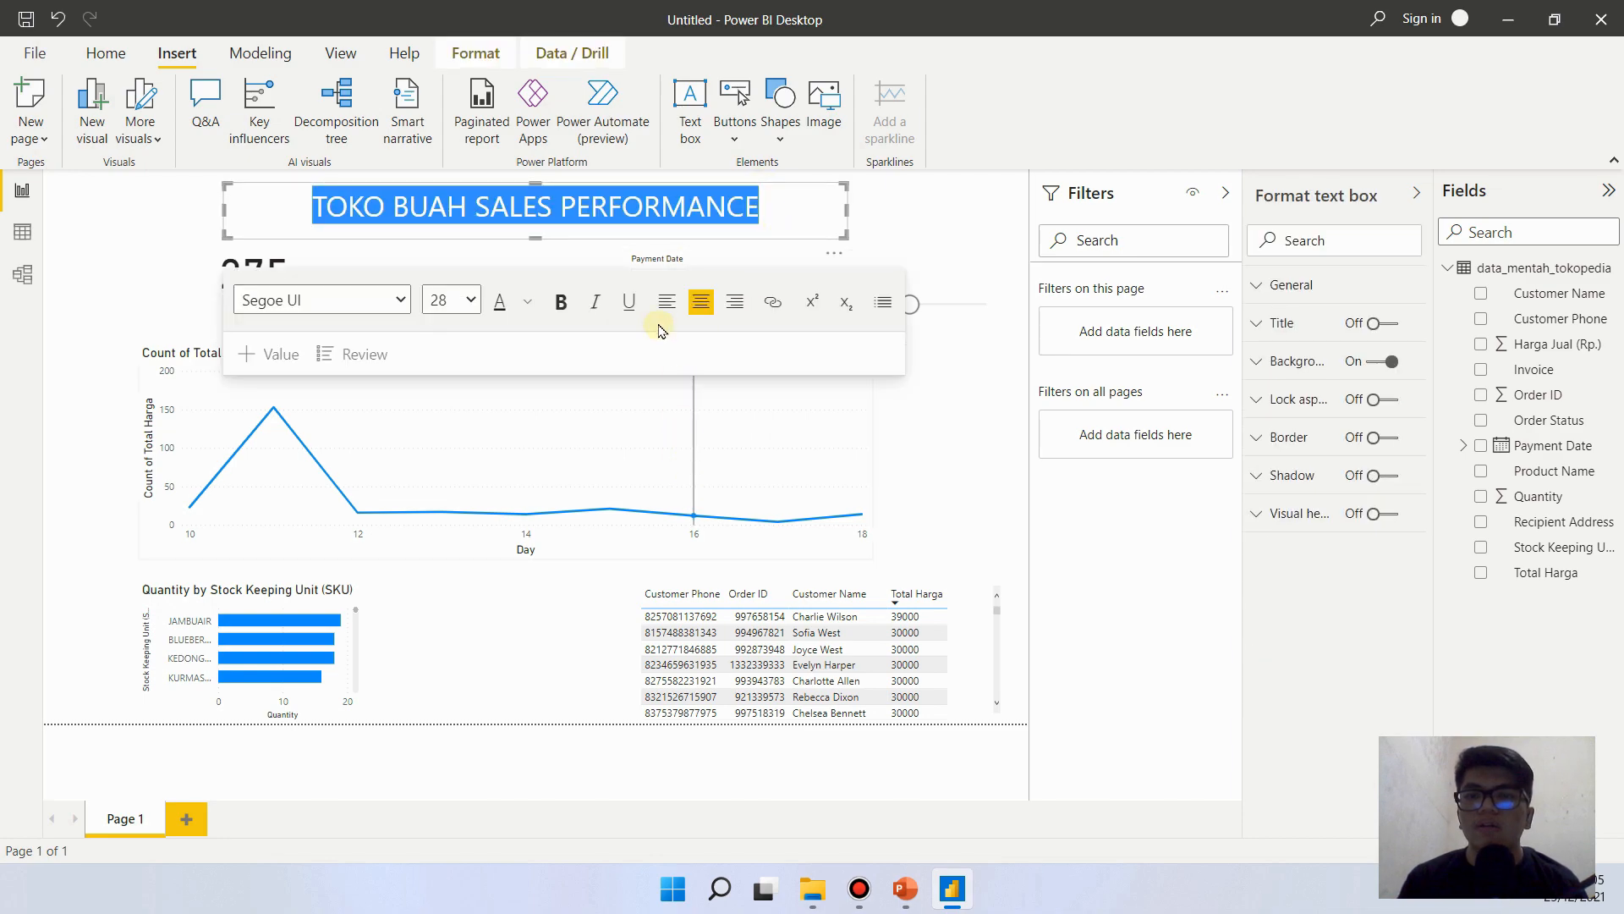
{"action": "left_click", "coordinate": [563, 313]}
{"action": "left_click", "coordinate": [527, 311]}
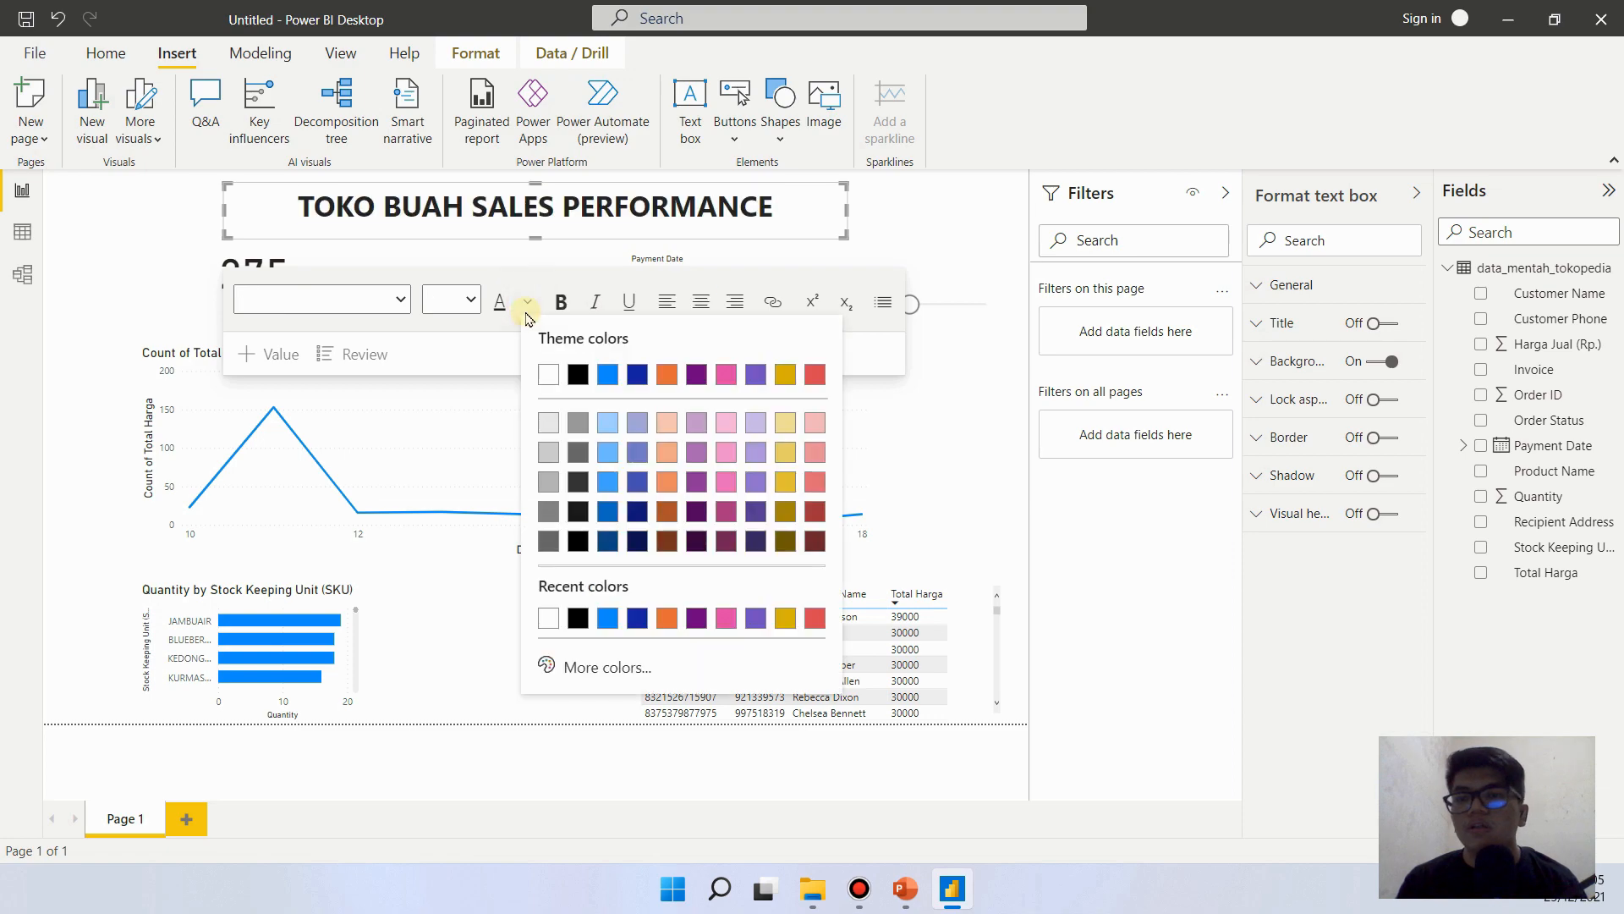
{"action": "left_click", "coordinate": [584, 453]}
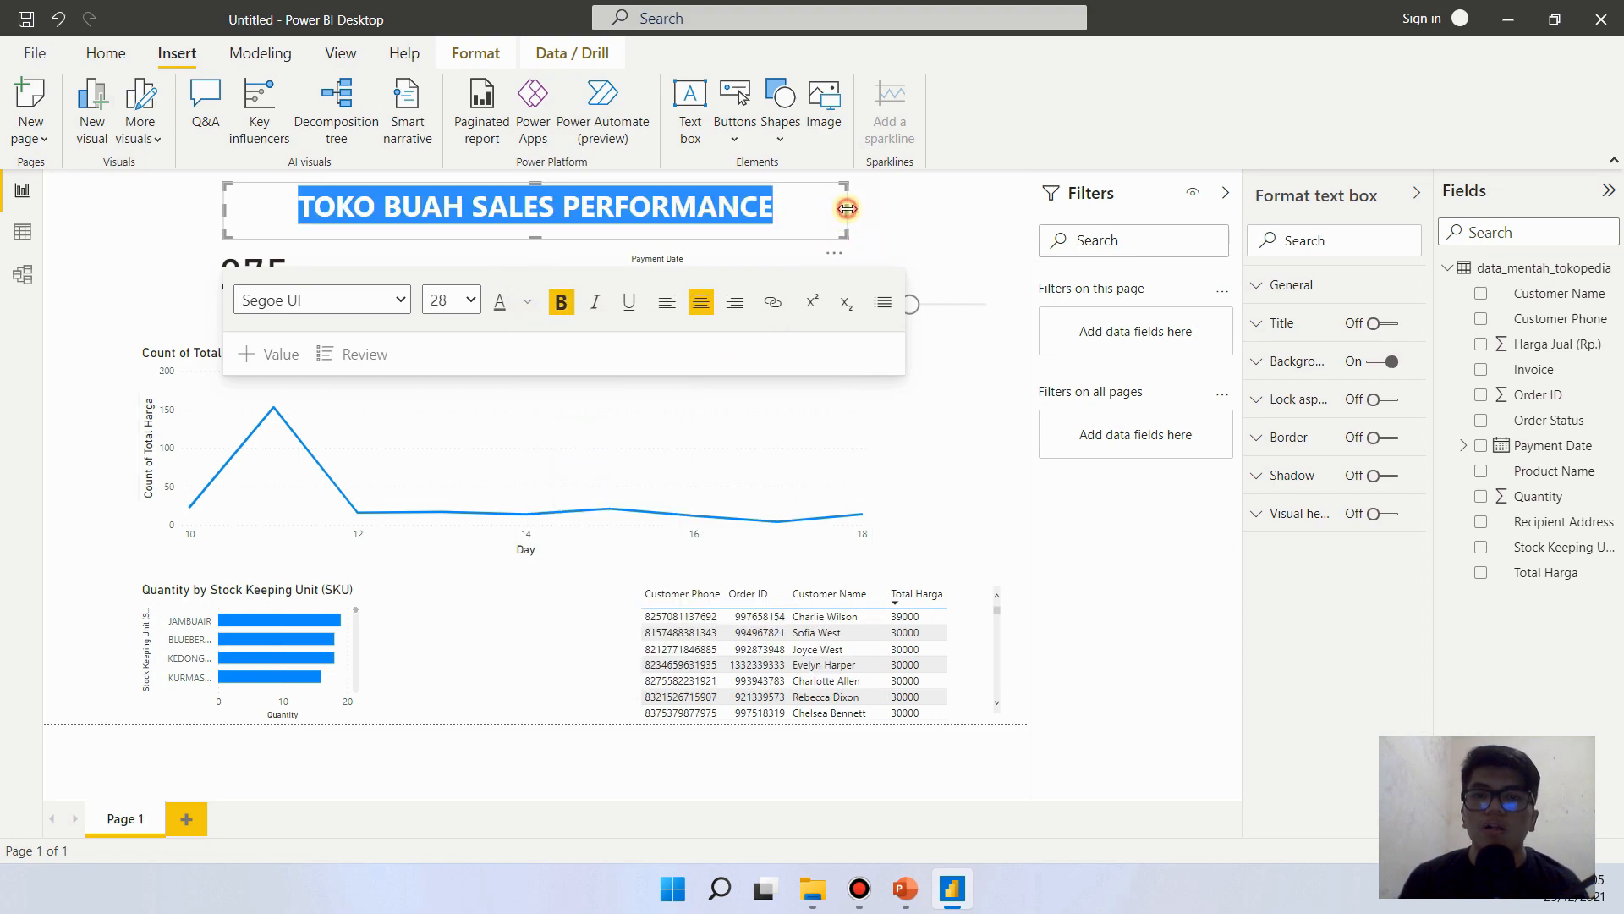
- Narrow and reposition the title text box, and move the Payment Date slicer down toward the line chart
{"action": "left_click_drag", "start_coordinate": [848, 208], "coordinate": [756, 212]}
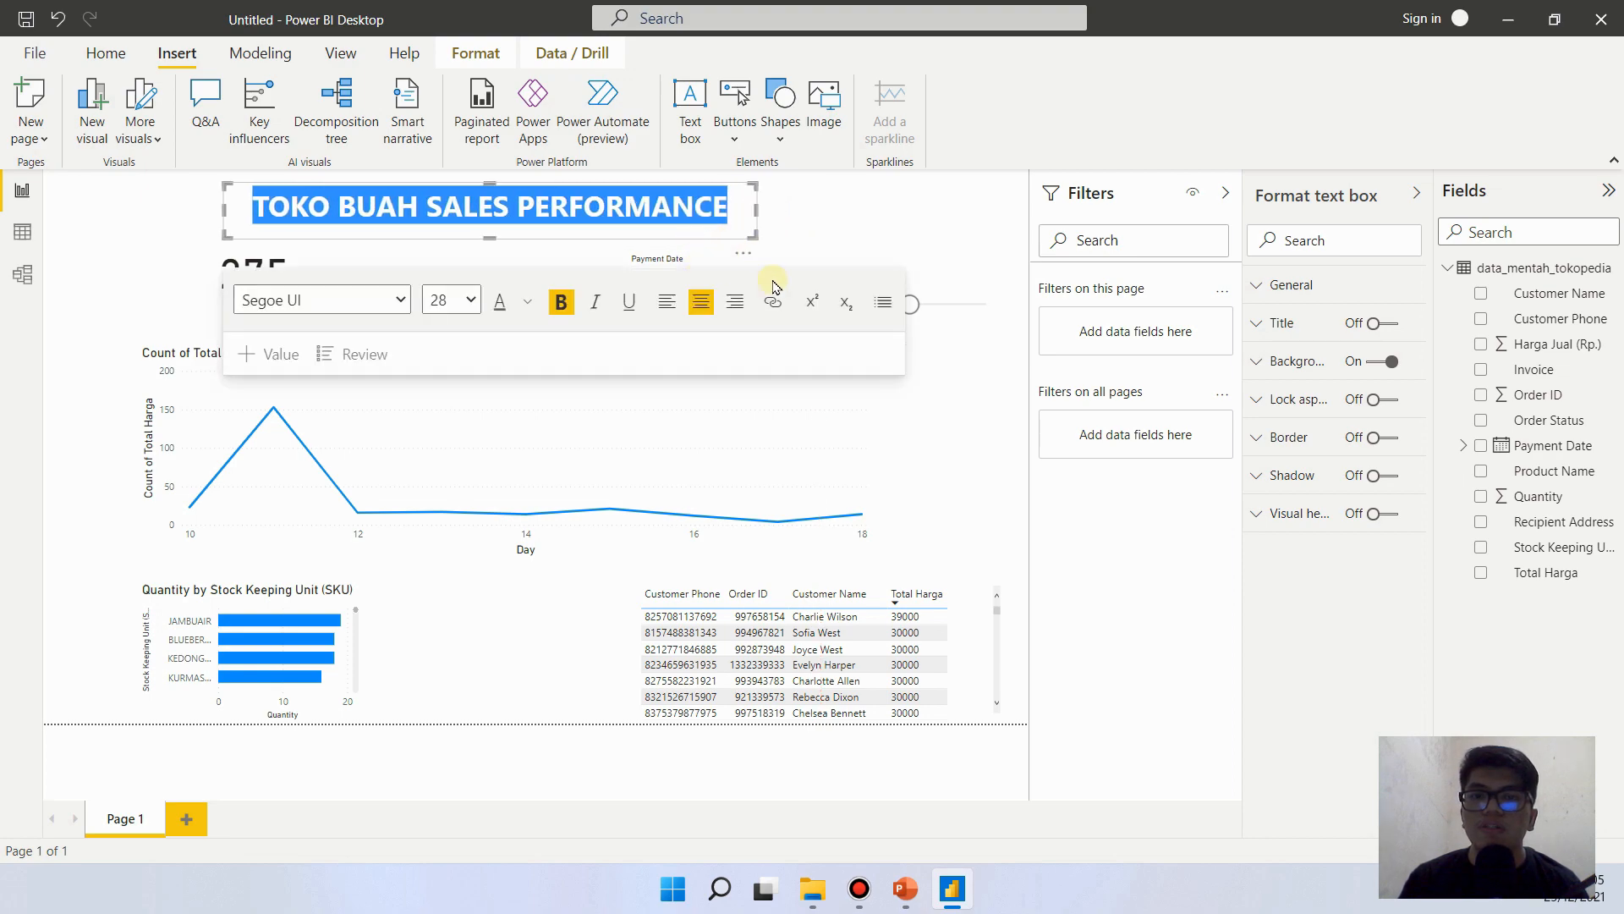
{"action": "left_click", "coordinate": [825, 225]}
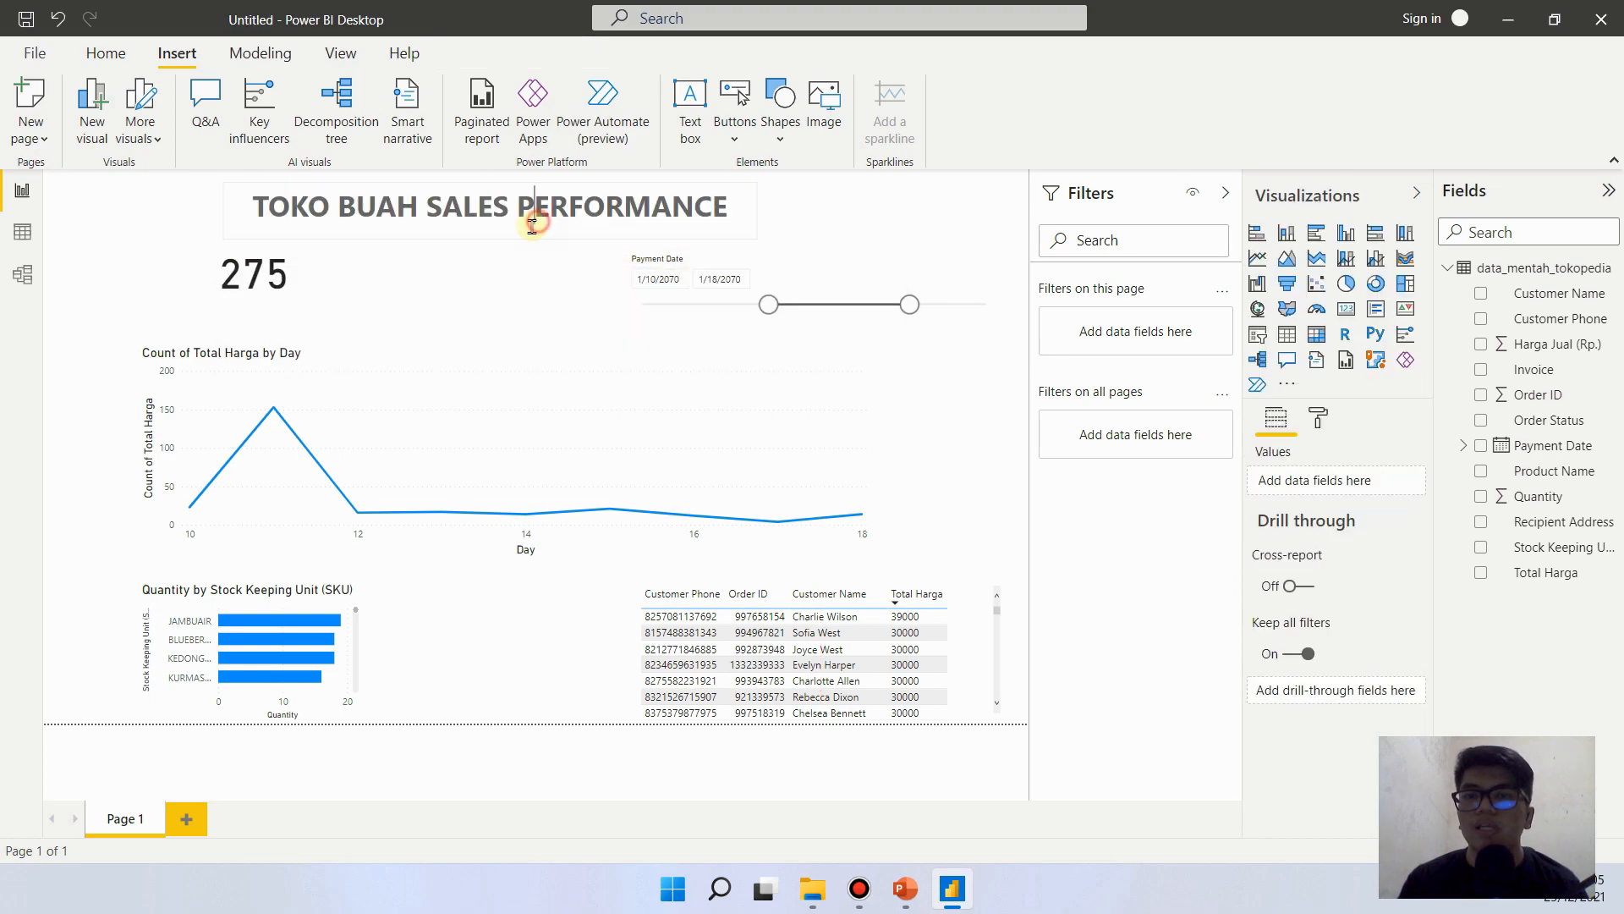
{"action": "left_click", "coordinate": [532, 222]}
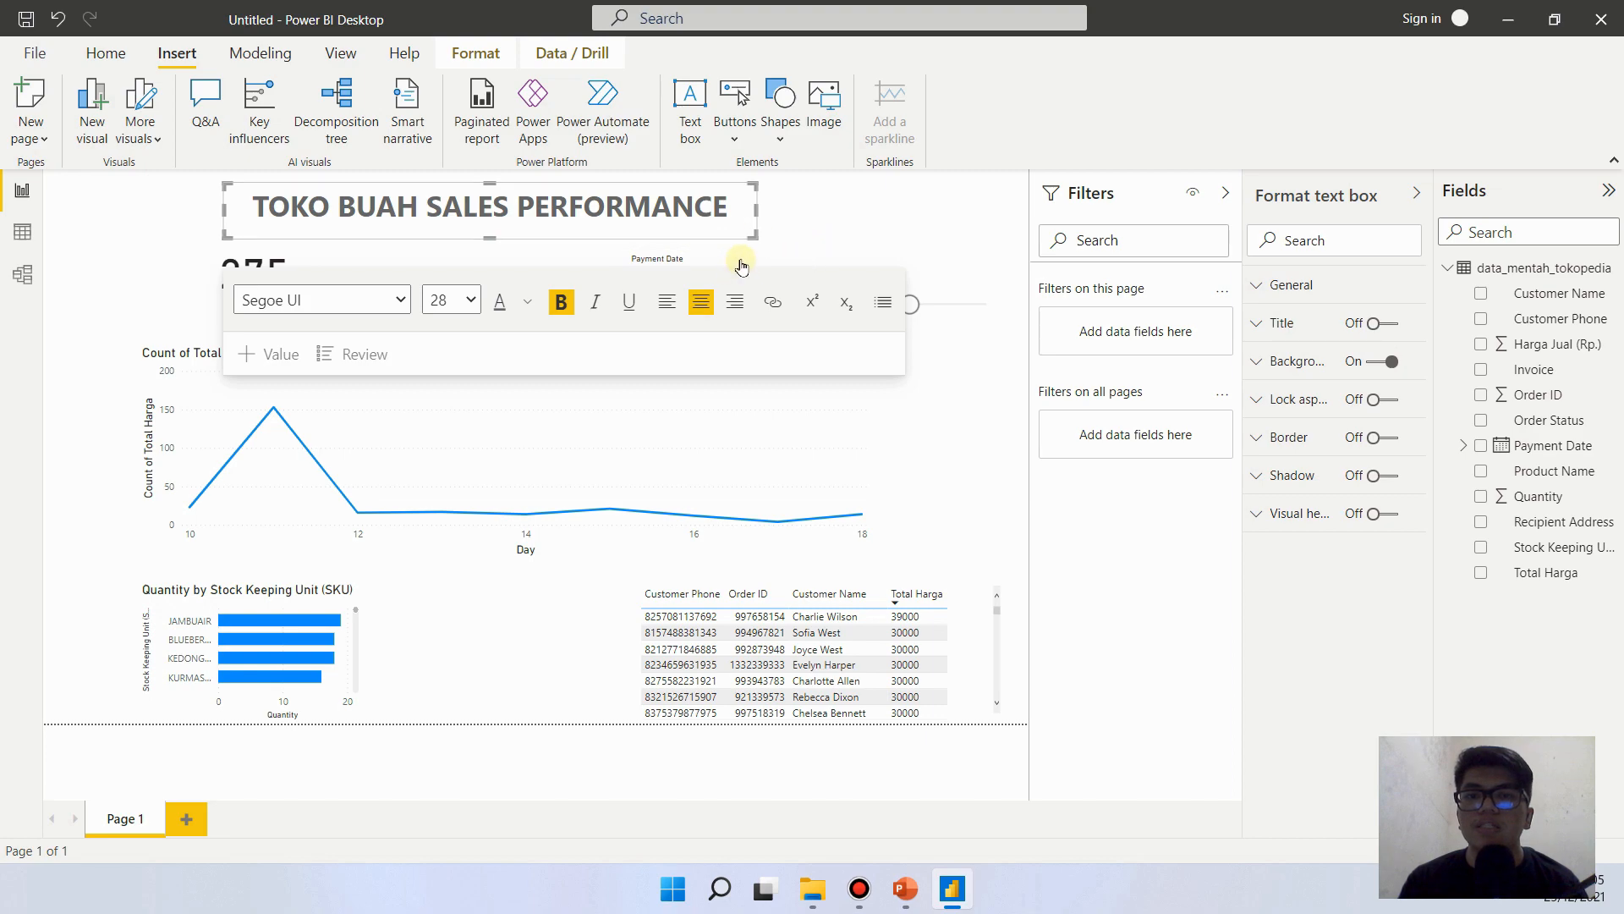
{"action": "mouse_move", "coordinate": [744, 261]}
{"action": "left_mouse_down"}
{"action": "mouse_move", "coordinate": [778, 263]}
{"action": "mouse_move", "coordinate": [756, 261]}
{"action": "left_mouse_up"}
{"action": "left_click", "coordinate": [968, 422]}
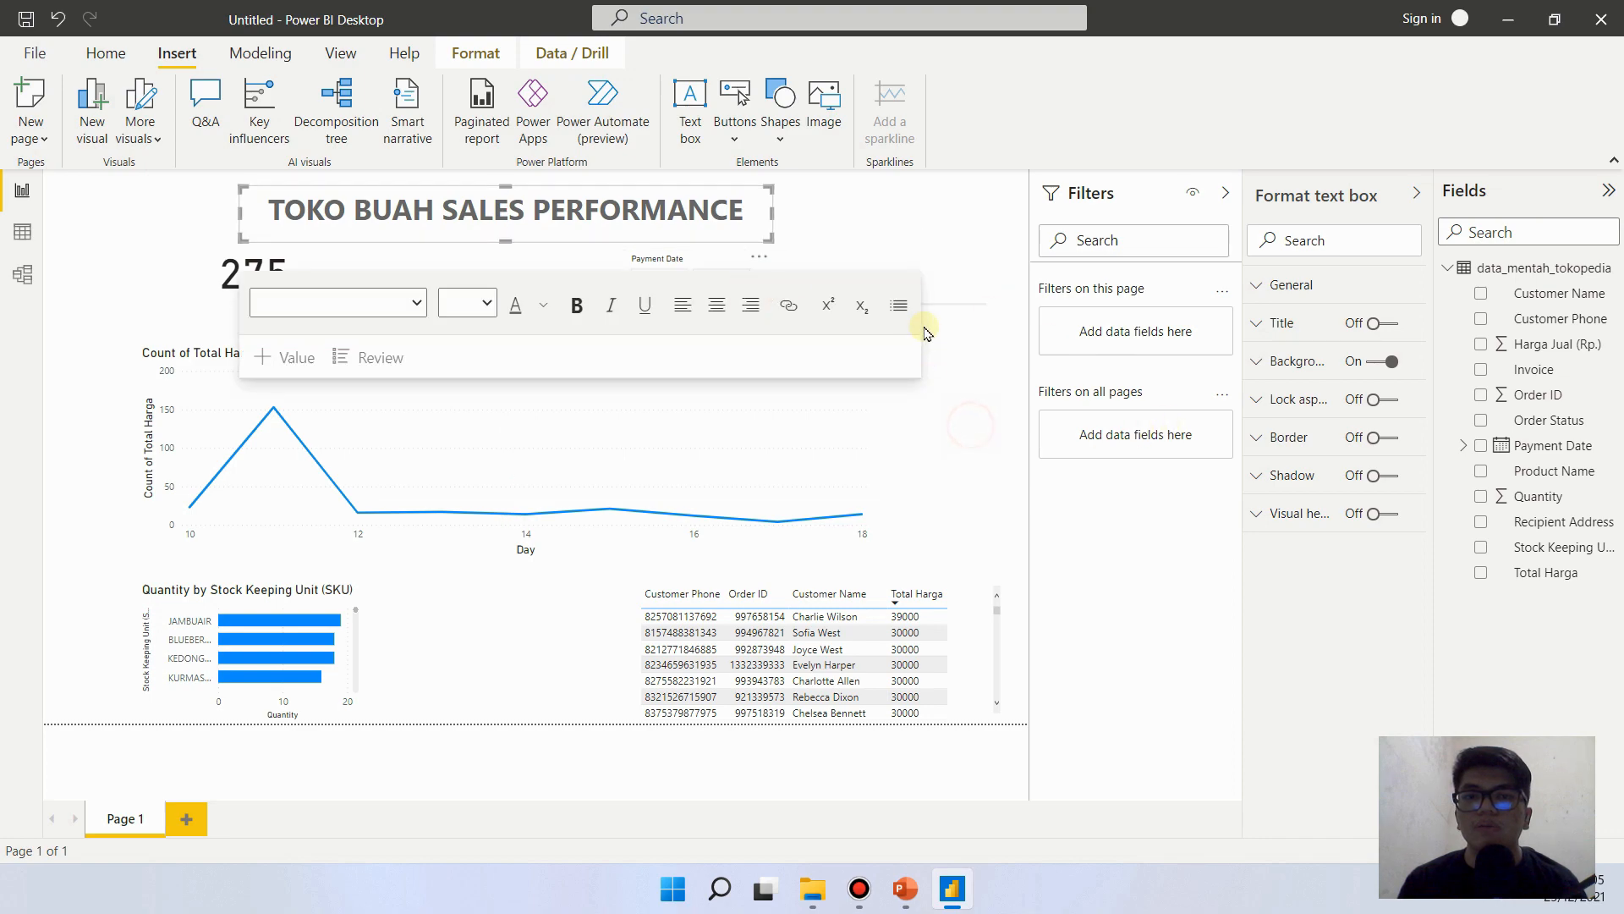
{"action": "left_click_drag", "start_coordinate": [946, 275], "coordinate": [946, 330]}
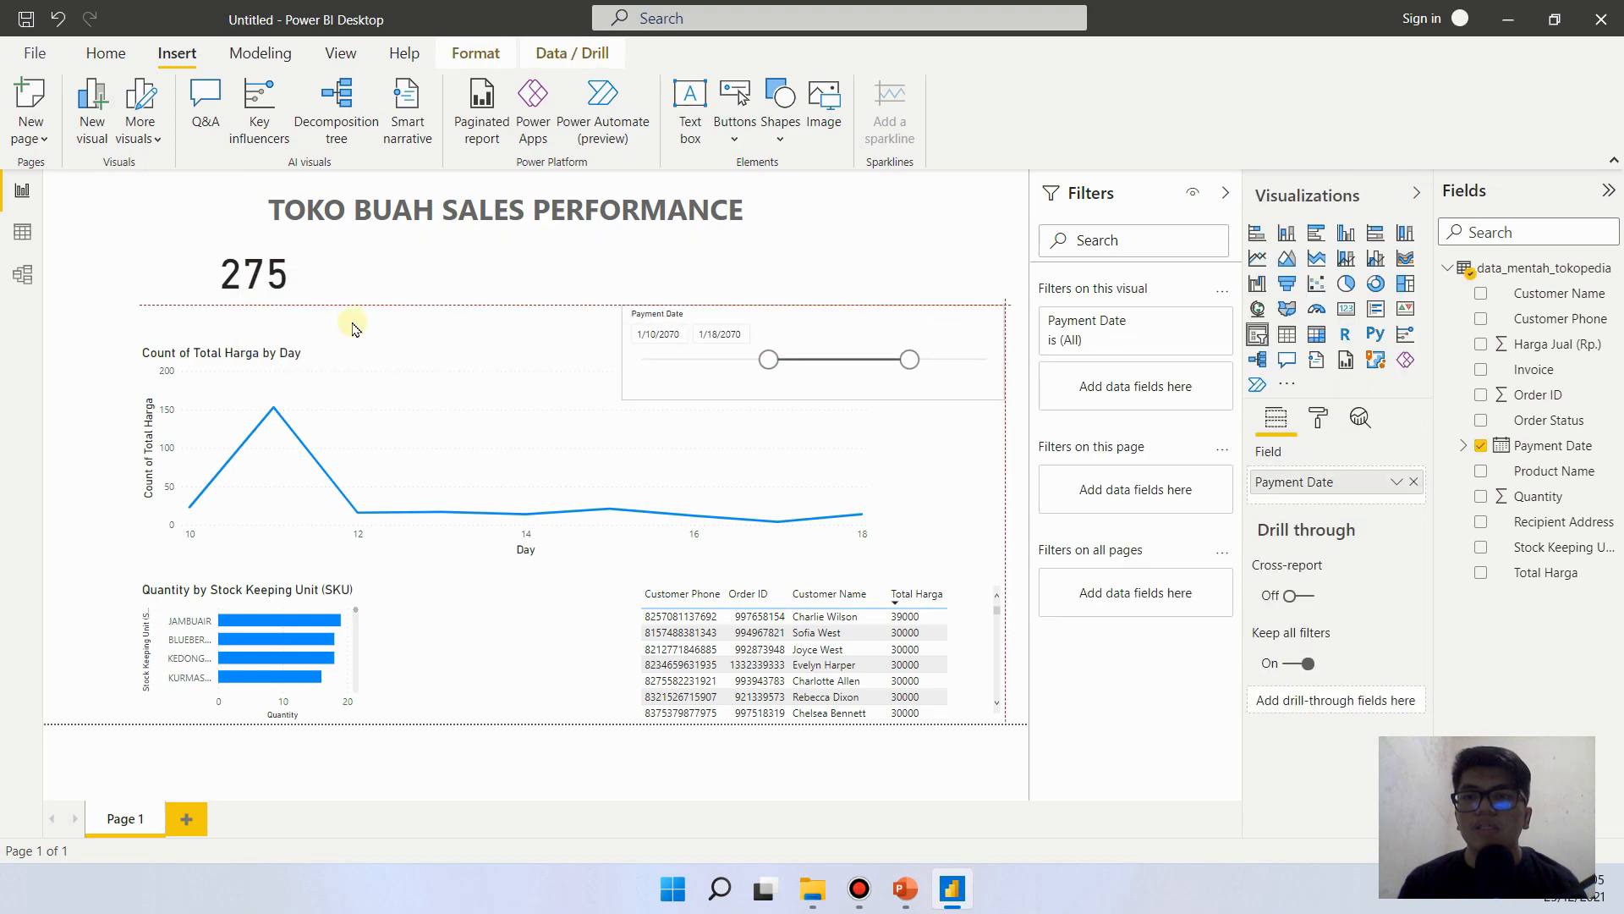
- Reposition the Quantity card just below the title and increase its height to fit the category label
{"action": "left_click", "coordinate": [291, 248]}
{"action": "left_click", "coordinate": [294, 269]}
{"action": "mouse_move", "coordinate": [301, 283]}
{"action": "left_mouse_down"}
{"action": "mouse_move", "coordinate": [308, 300]}
{"action": "mouse_move", "coordinate": [255, 353]}
{"action": "mouse_move", "coordinate": [280, 291]}
{"action": "mouse_move", "coordinate": [262, 300]}
{"action": "left_mouse_up"}
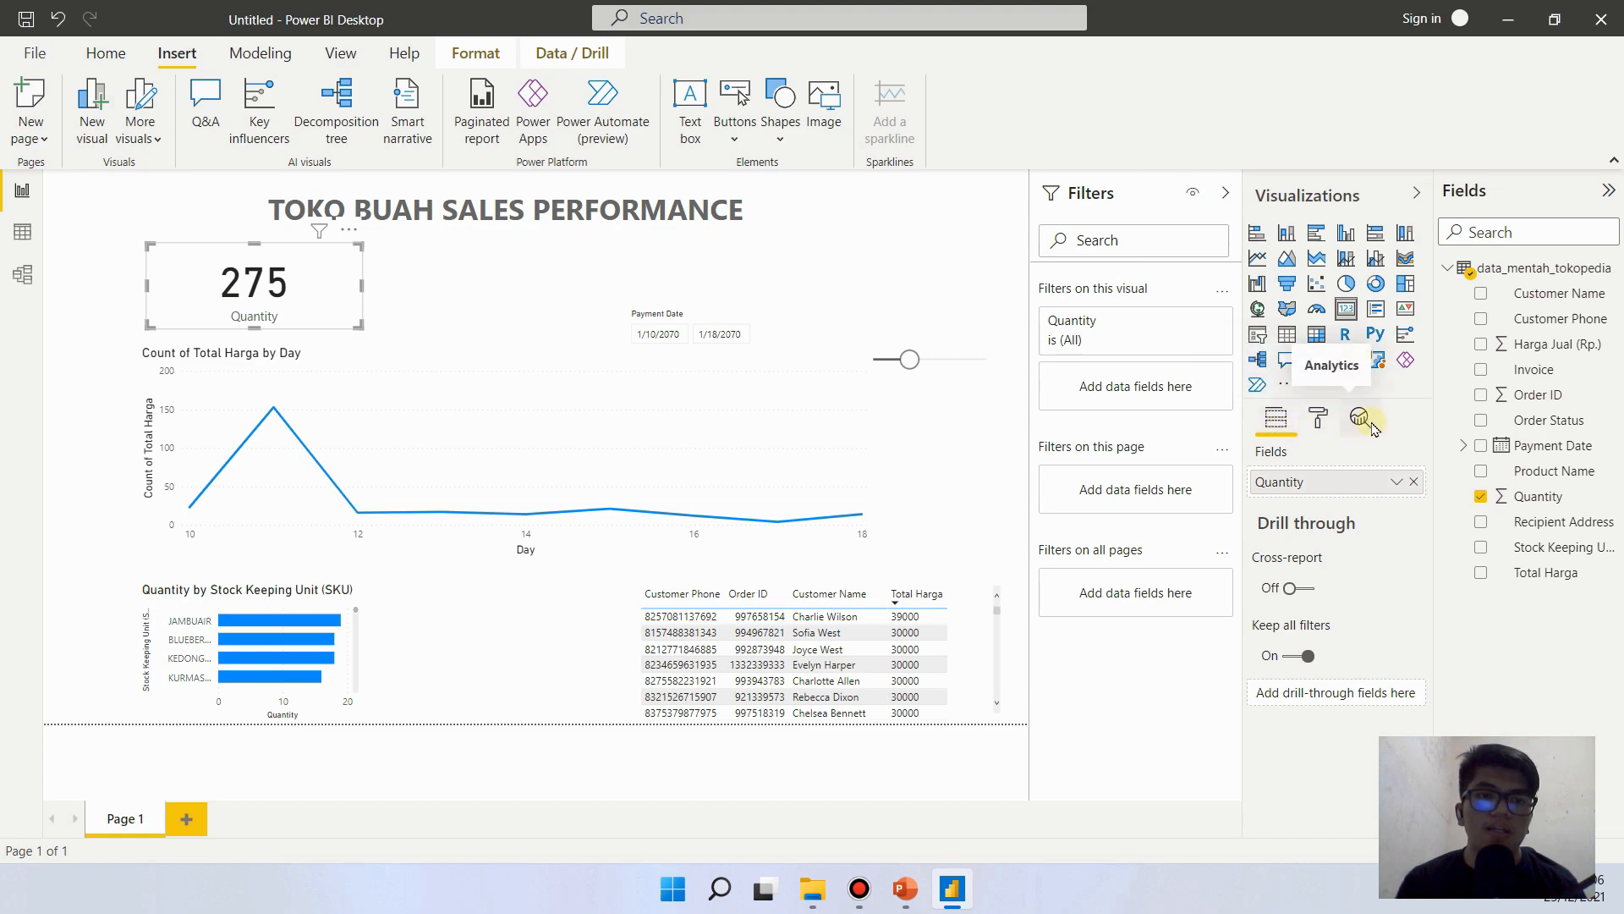
- Turn off the Quantity card's category label and background, and reduce the card's height to fit its number
{"action": "left_click", "coordinate": [1318, 419]}
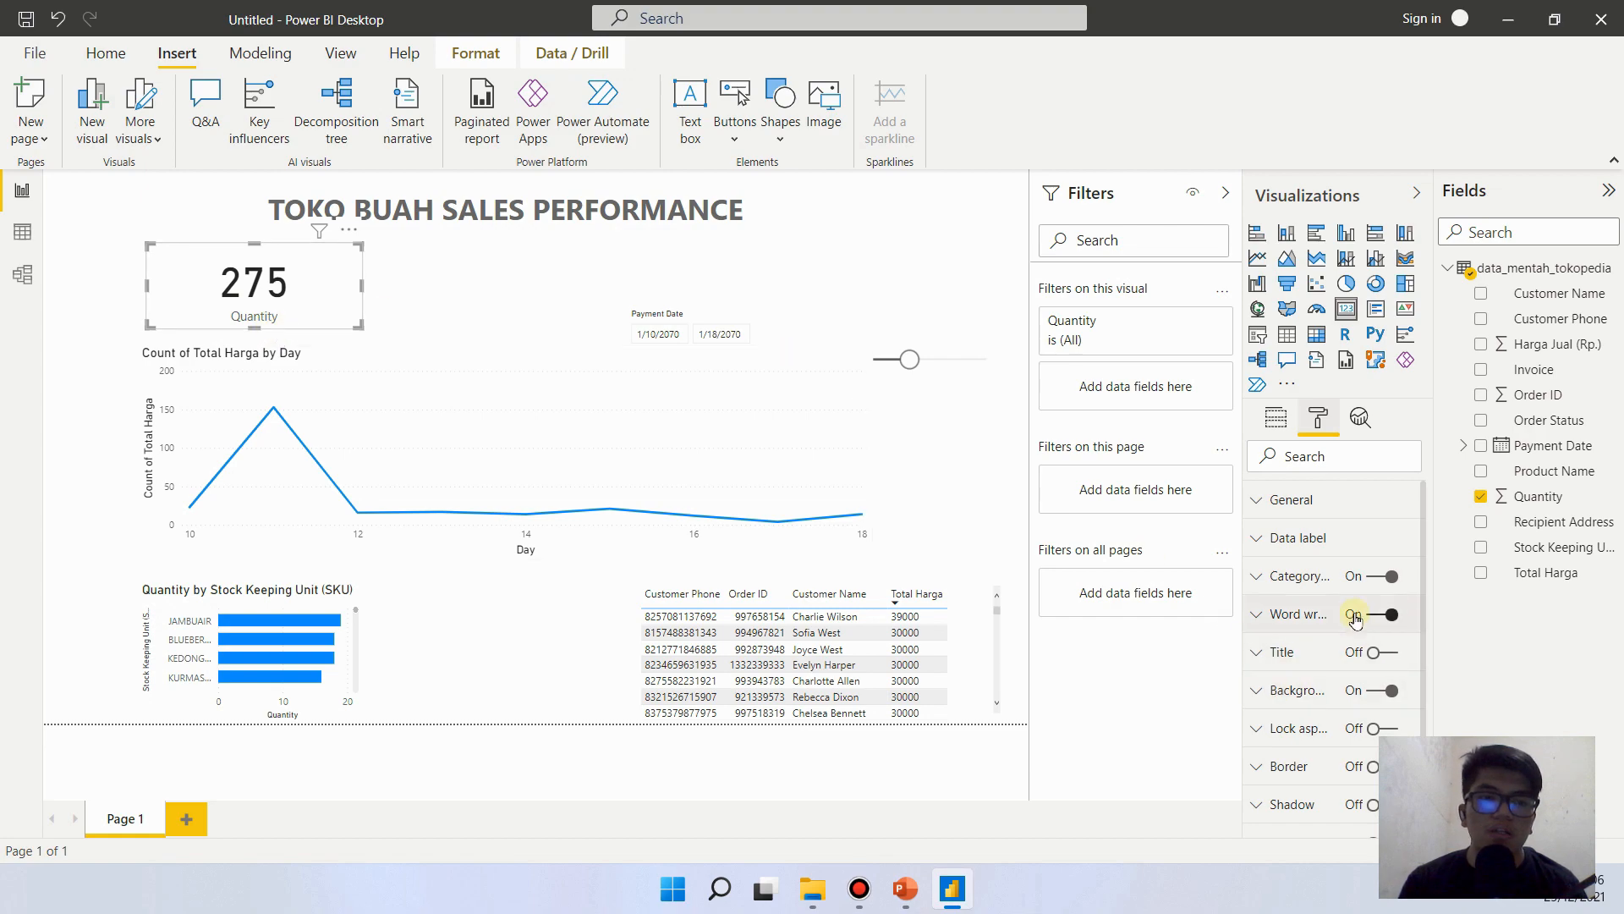
{"action": "left_click", "coordinate": [1371, 582]}
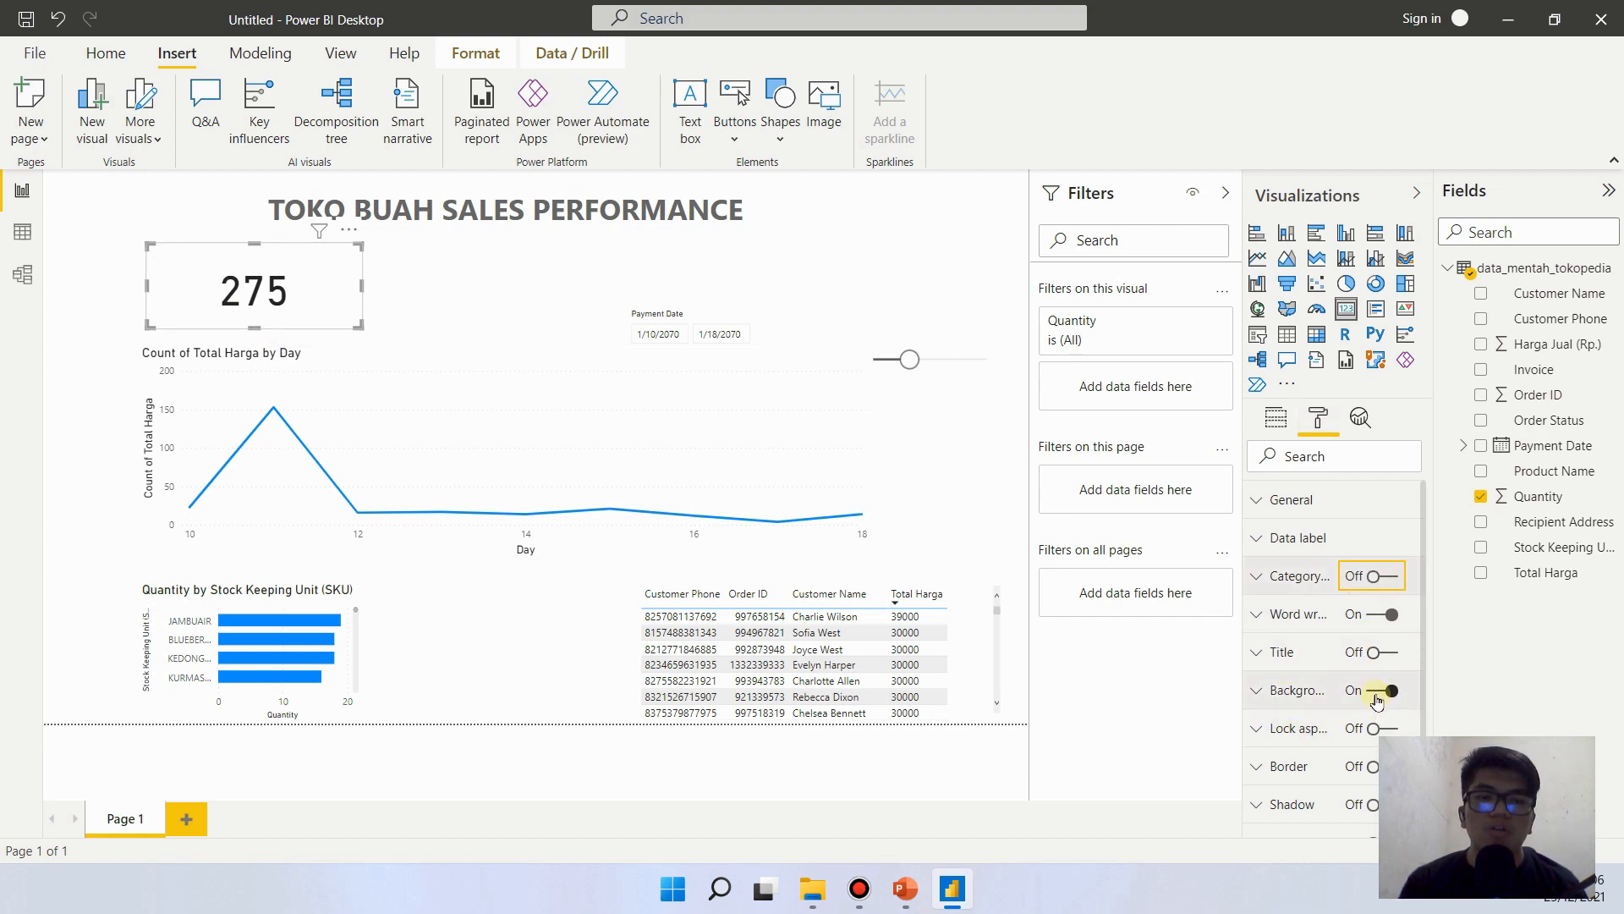
{"action": "left_click", "coordinate": [1377, 696]}
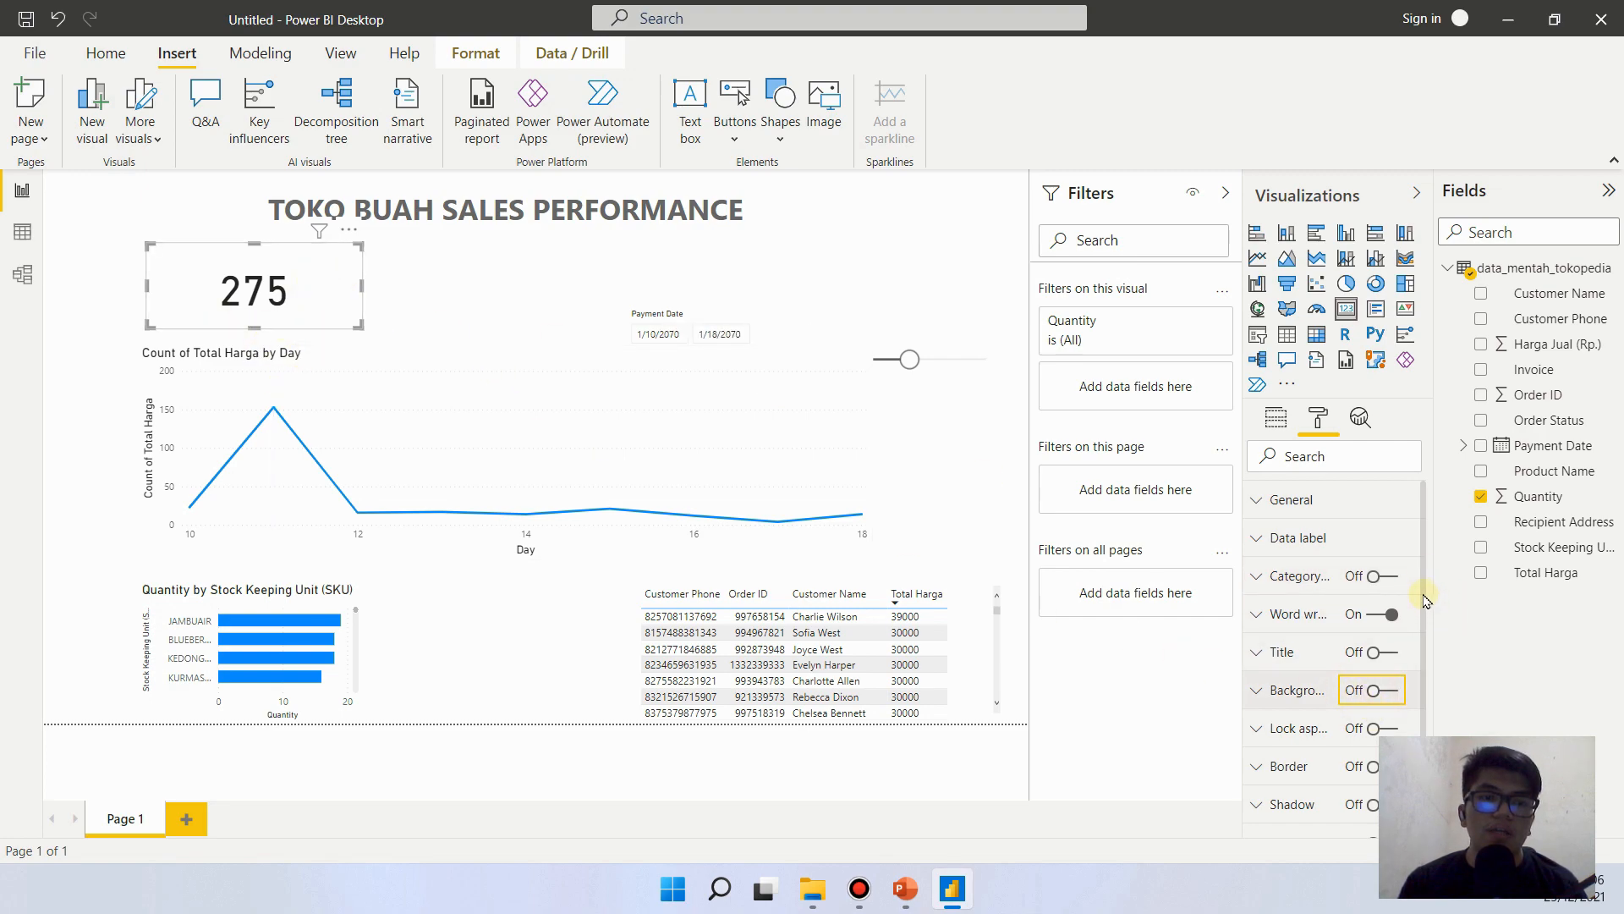
{"action": "scroll", "coordinate": [1421, 643], "scroll_direction": "down", "scroll_amount": 1}
{"action": "scroll", "coordinate": [1417, 692], "scroll_direction": "up", "scroll_amount": 1}
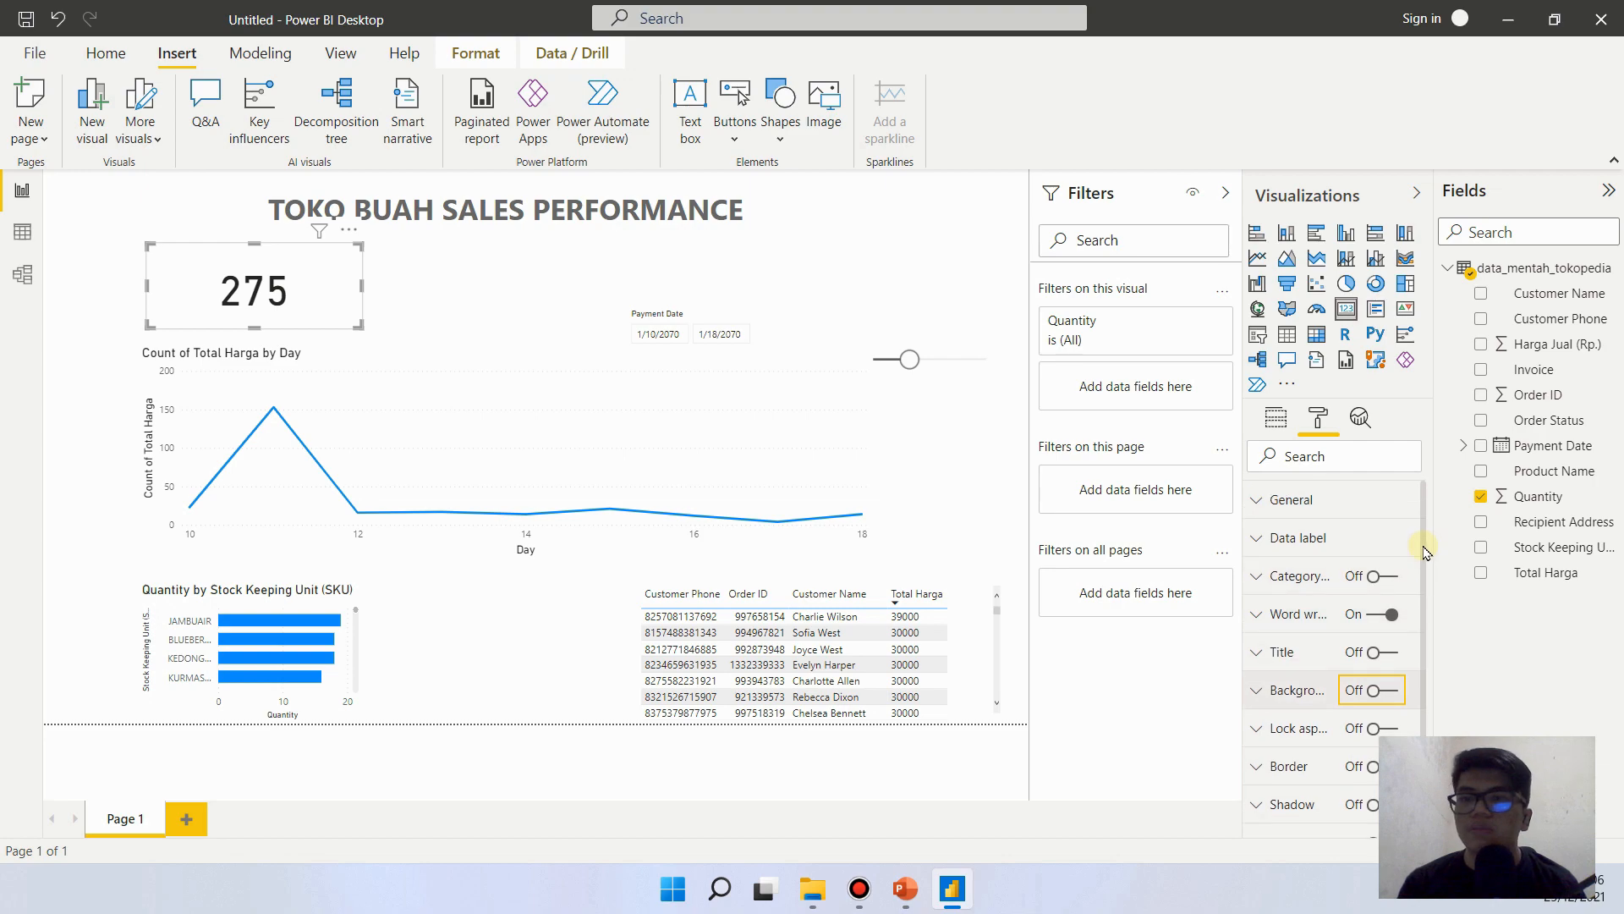
{"action": "left_click_drag", "start_coordinate": [255, 327], "coordinate": [256, 302]}
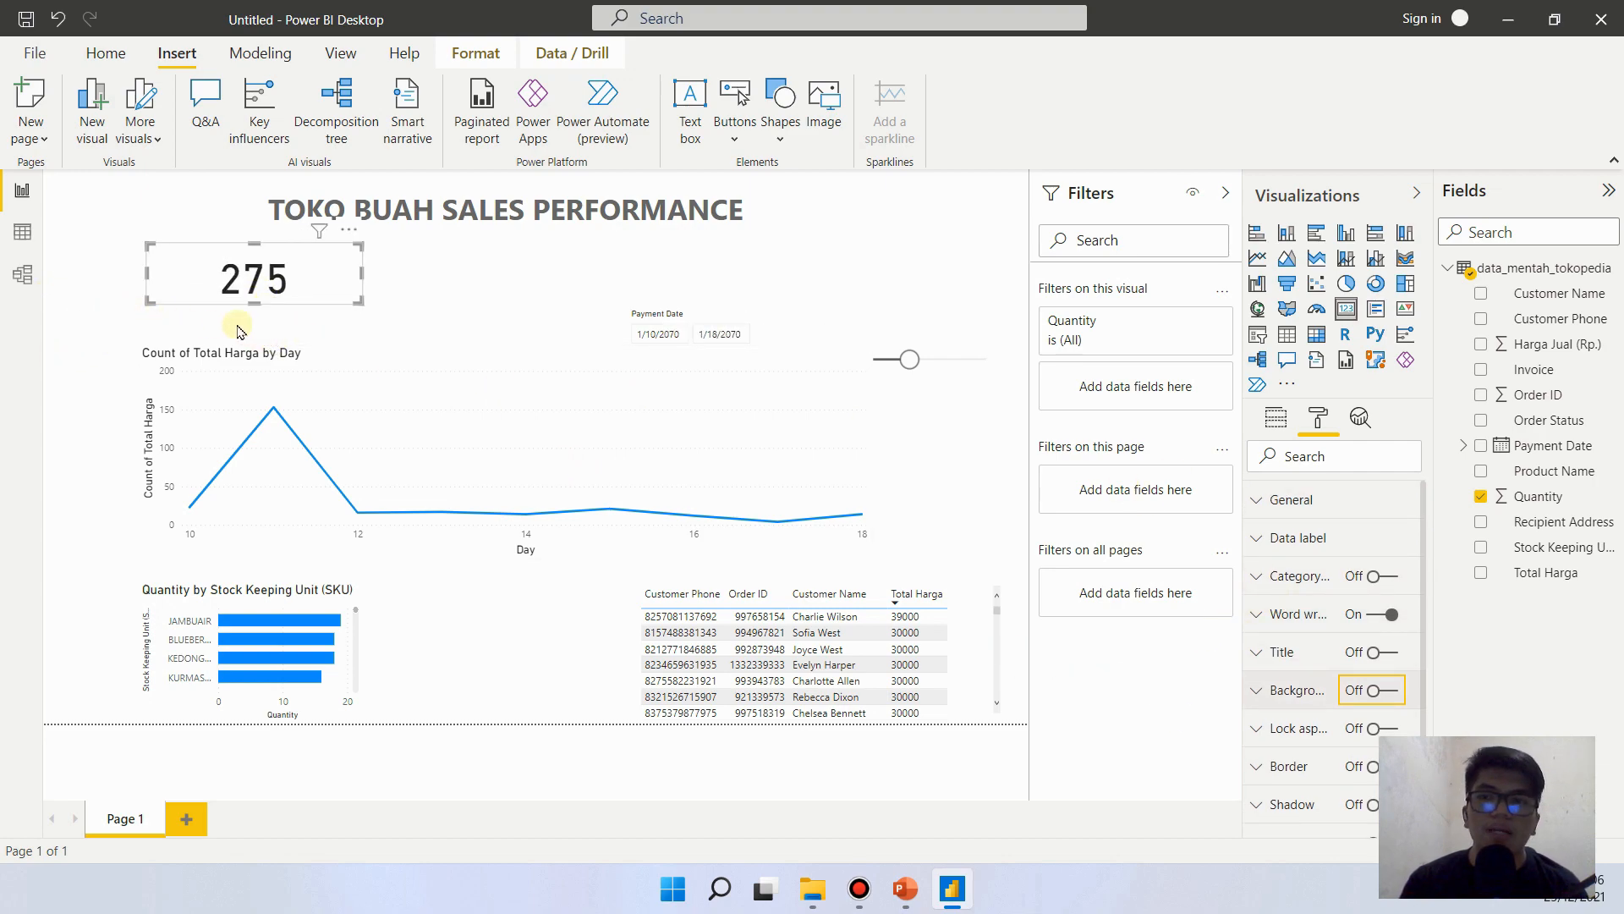
{"action": "left_click", "coordinate": [248, 281]}
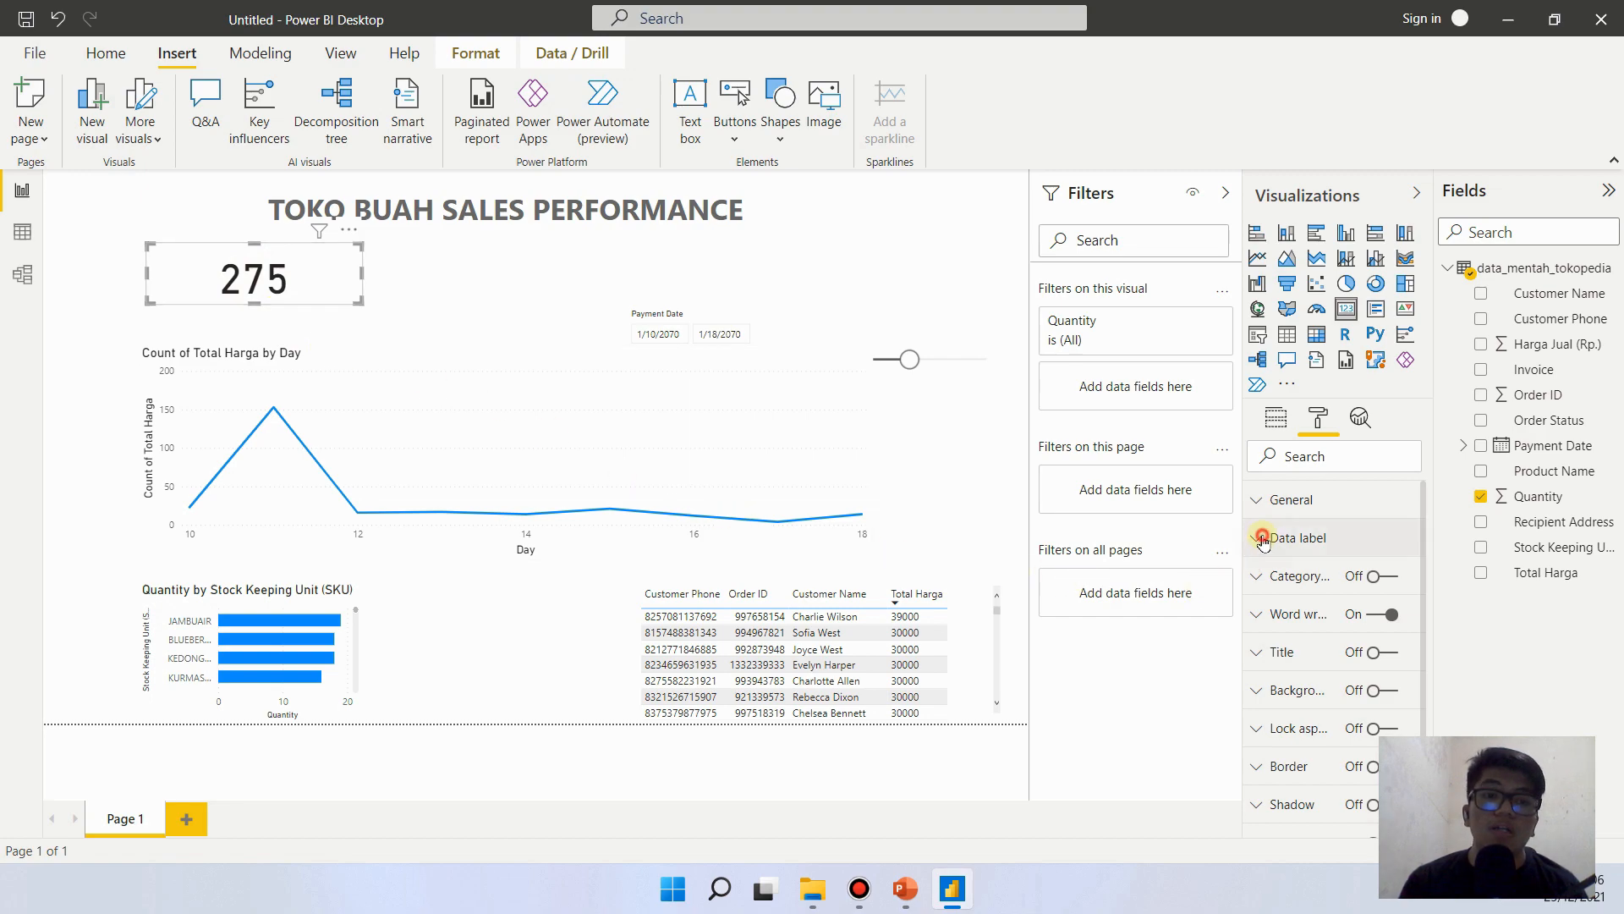
- Check the font size used by the report title TOKO BUAH SALES PERFORMANCE
{"action": "left_click", "coordinate": [1292, 538]}
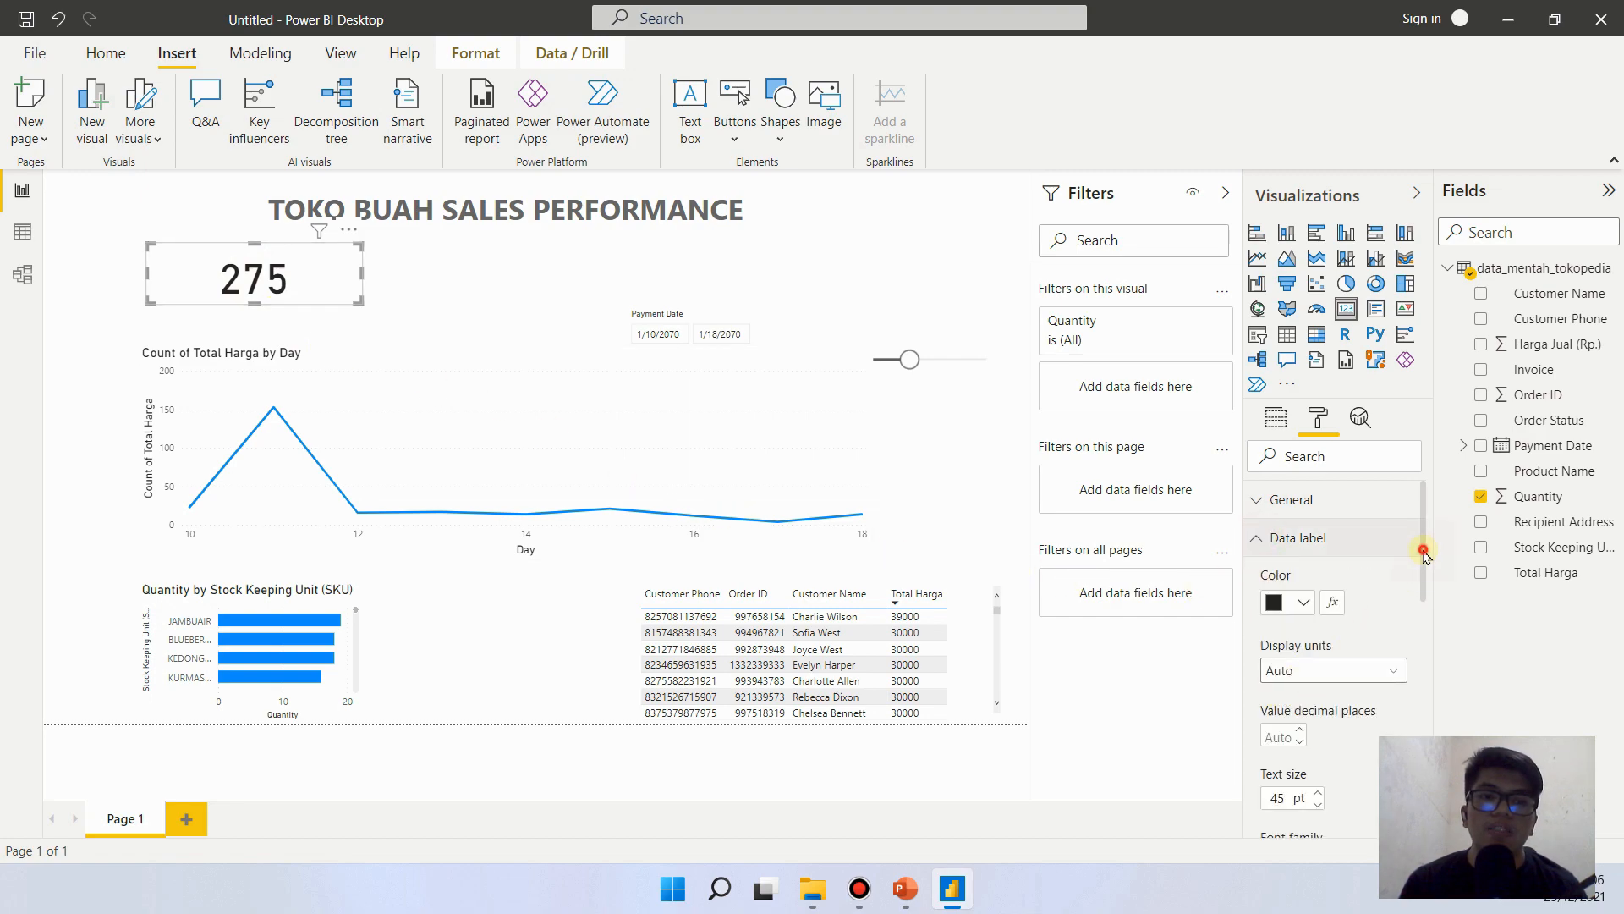
{"action": "scroll", "coordinate": [1424, 552], "scroll_direction": "down", "scroll_amount": 2}
{"action": "left_click", "coordinate": [583, 210]}
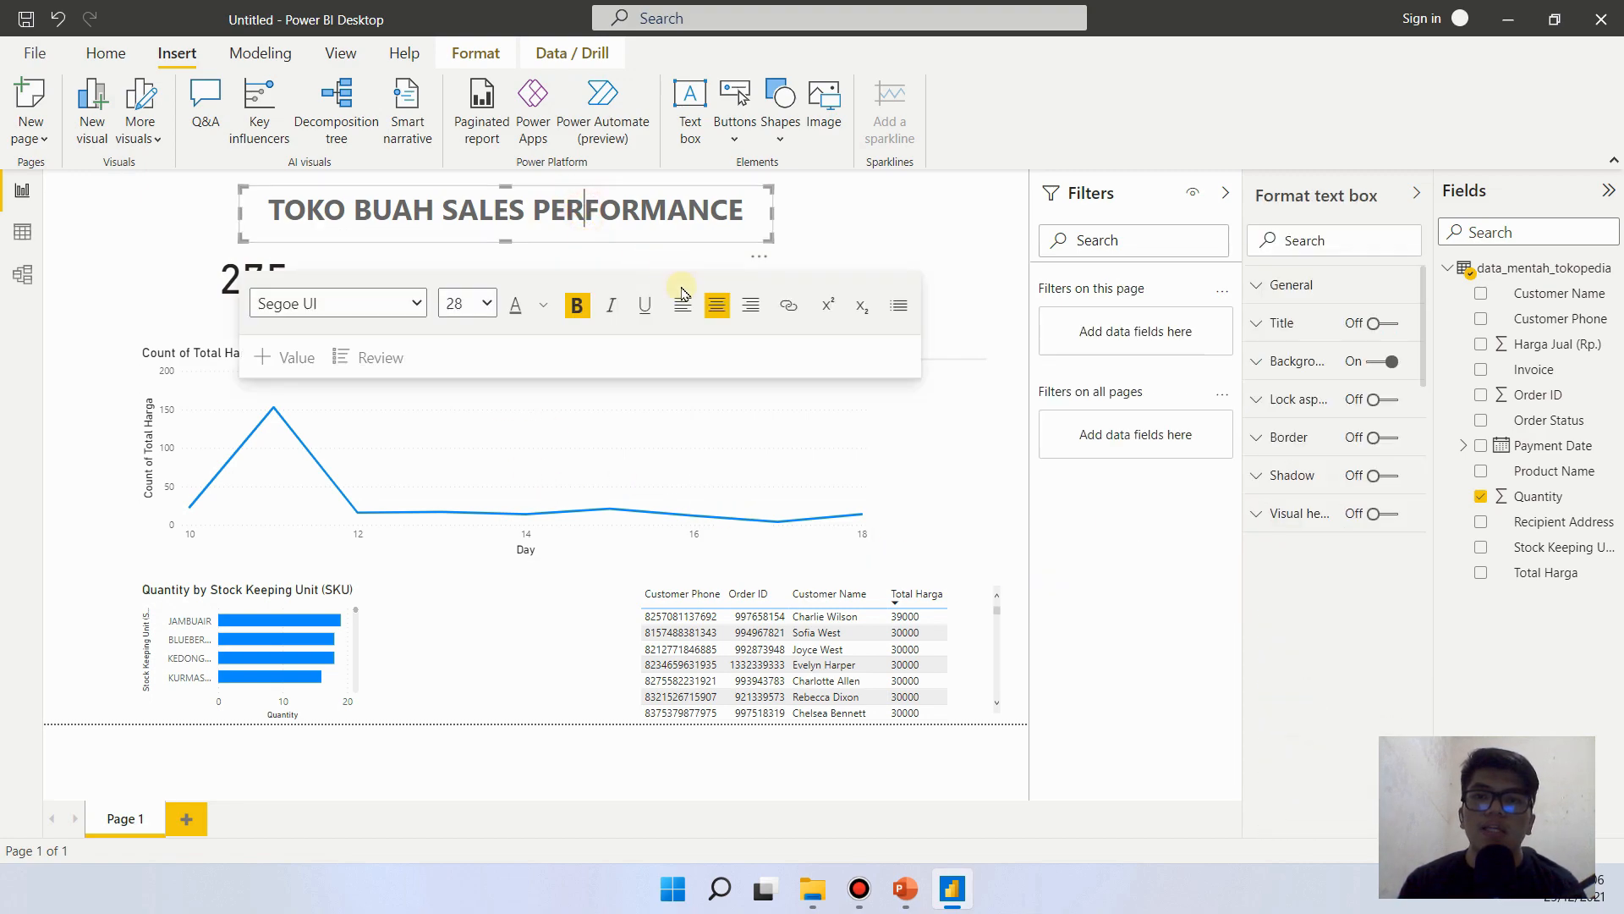
{"action": "key", "text": "ctrl+a"}
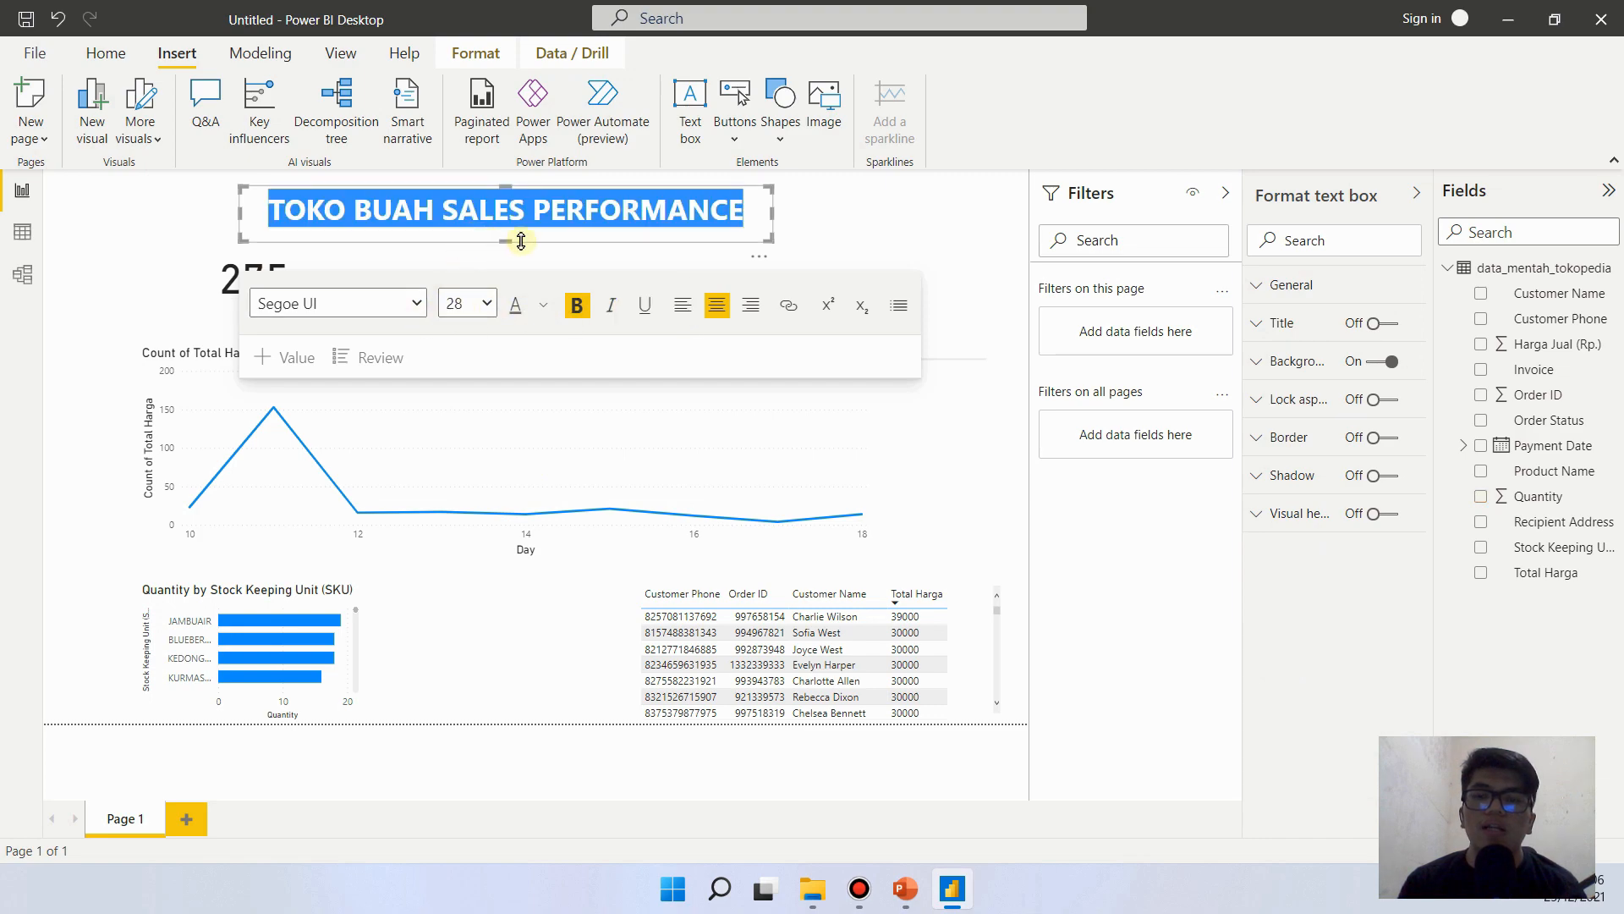
{"action": "left_click", "coordinate": [203, 281]}
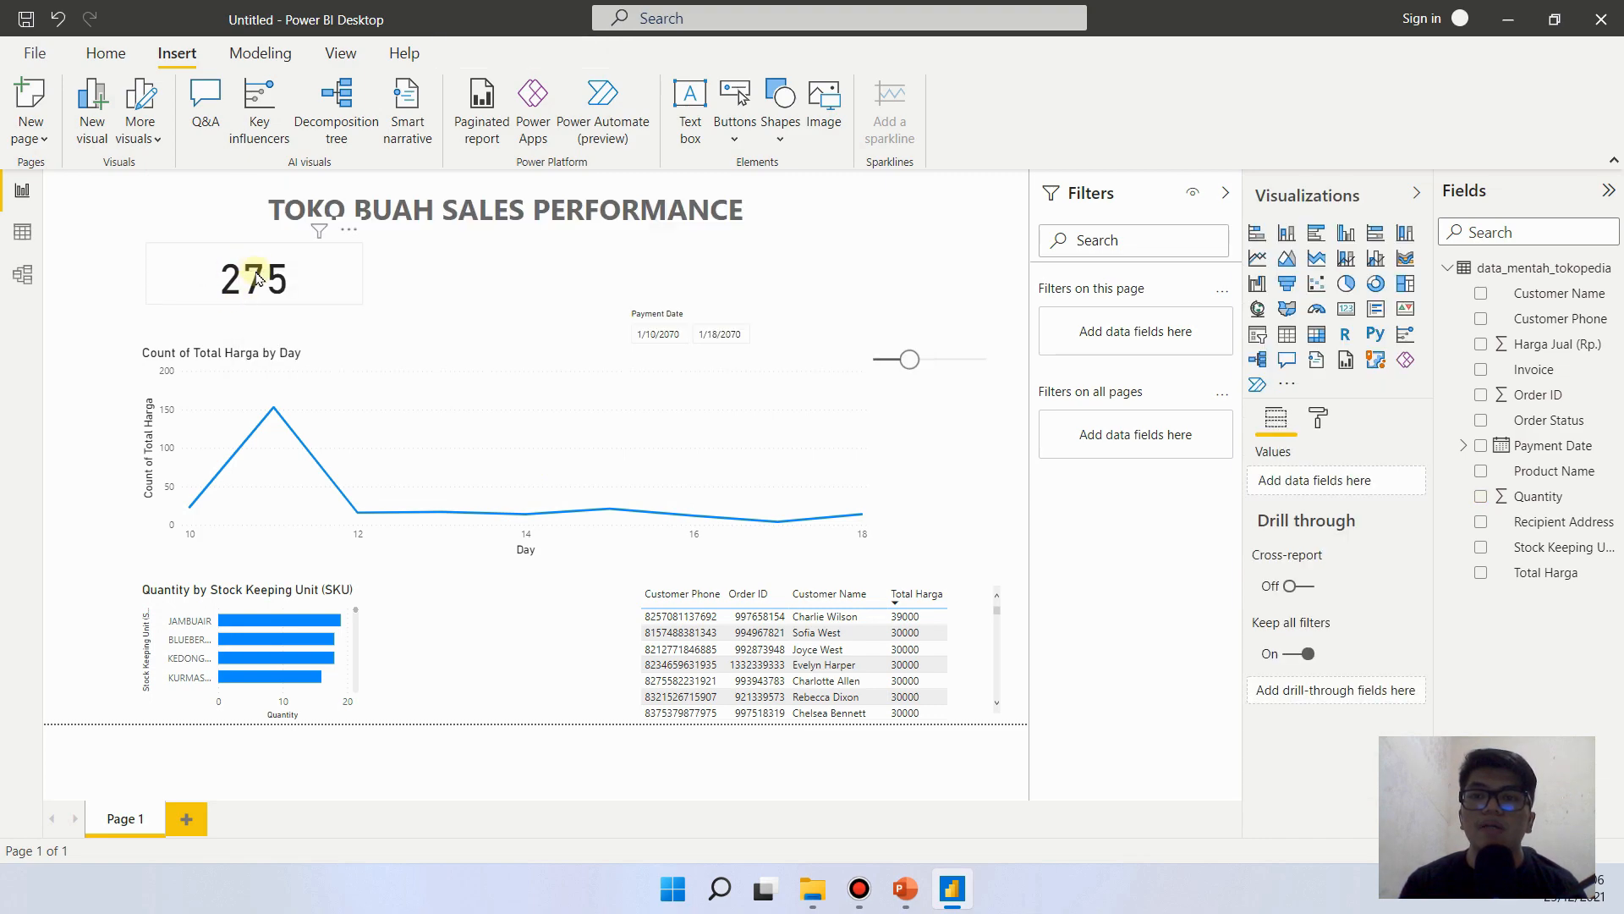
- Set the Quantity card's data label text size to 25 pt
{"action": "left_click", "coordinate": [260, 292]}
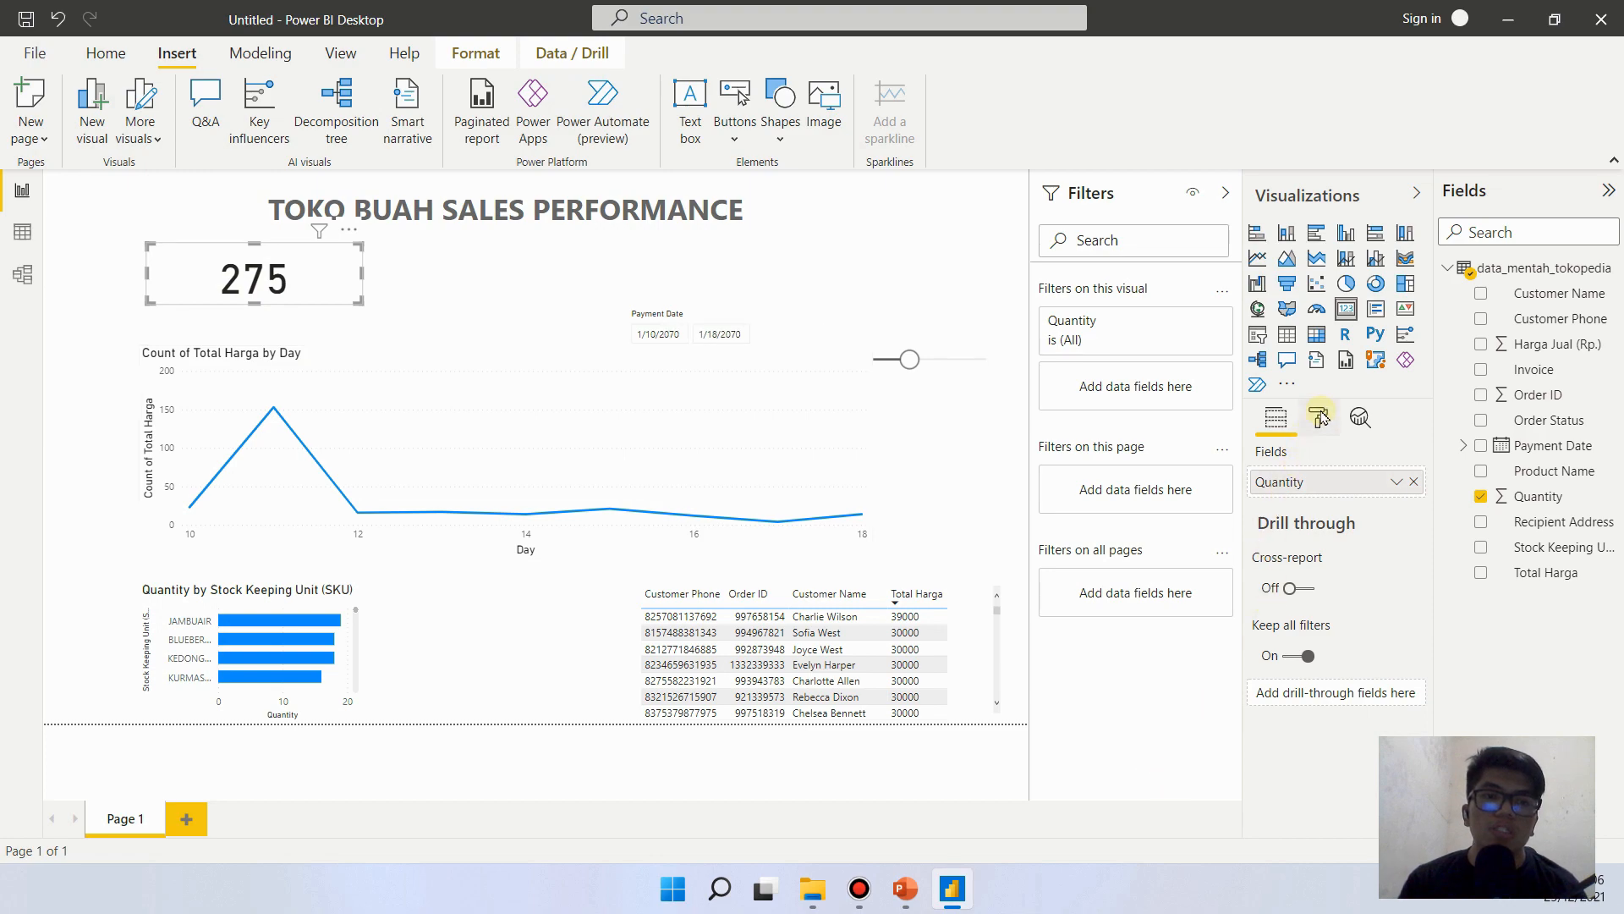
{"action": "left_click", "coordinate": [269, 272]}
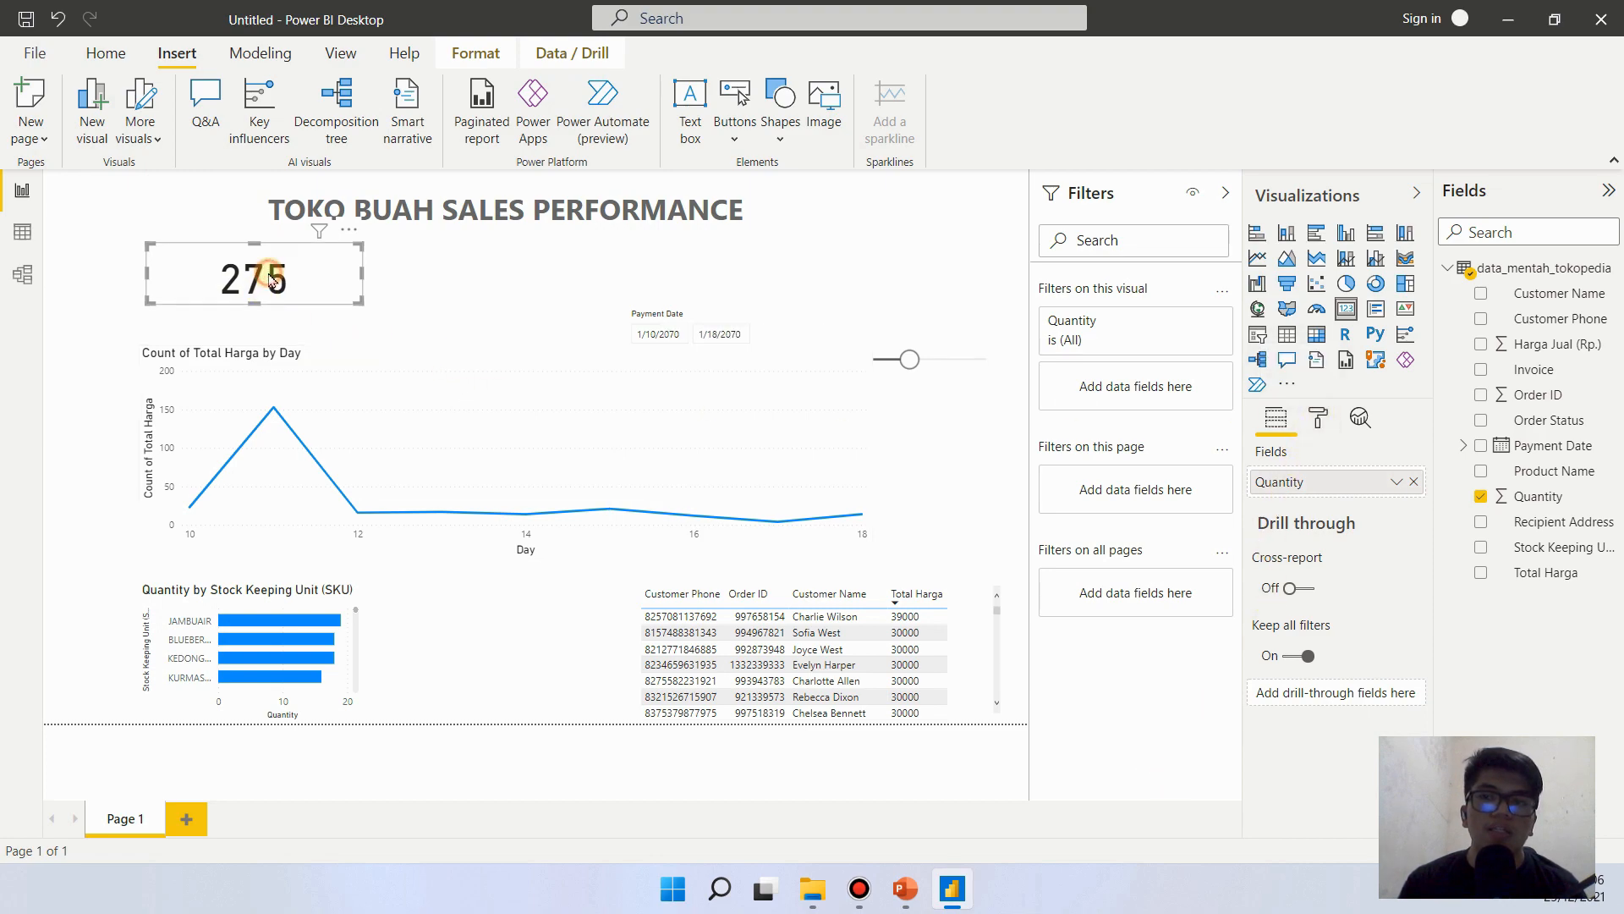
{"action": "left_click", "coordinate": [1303, 426]}
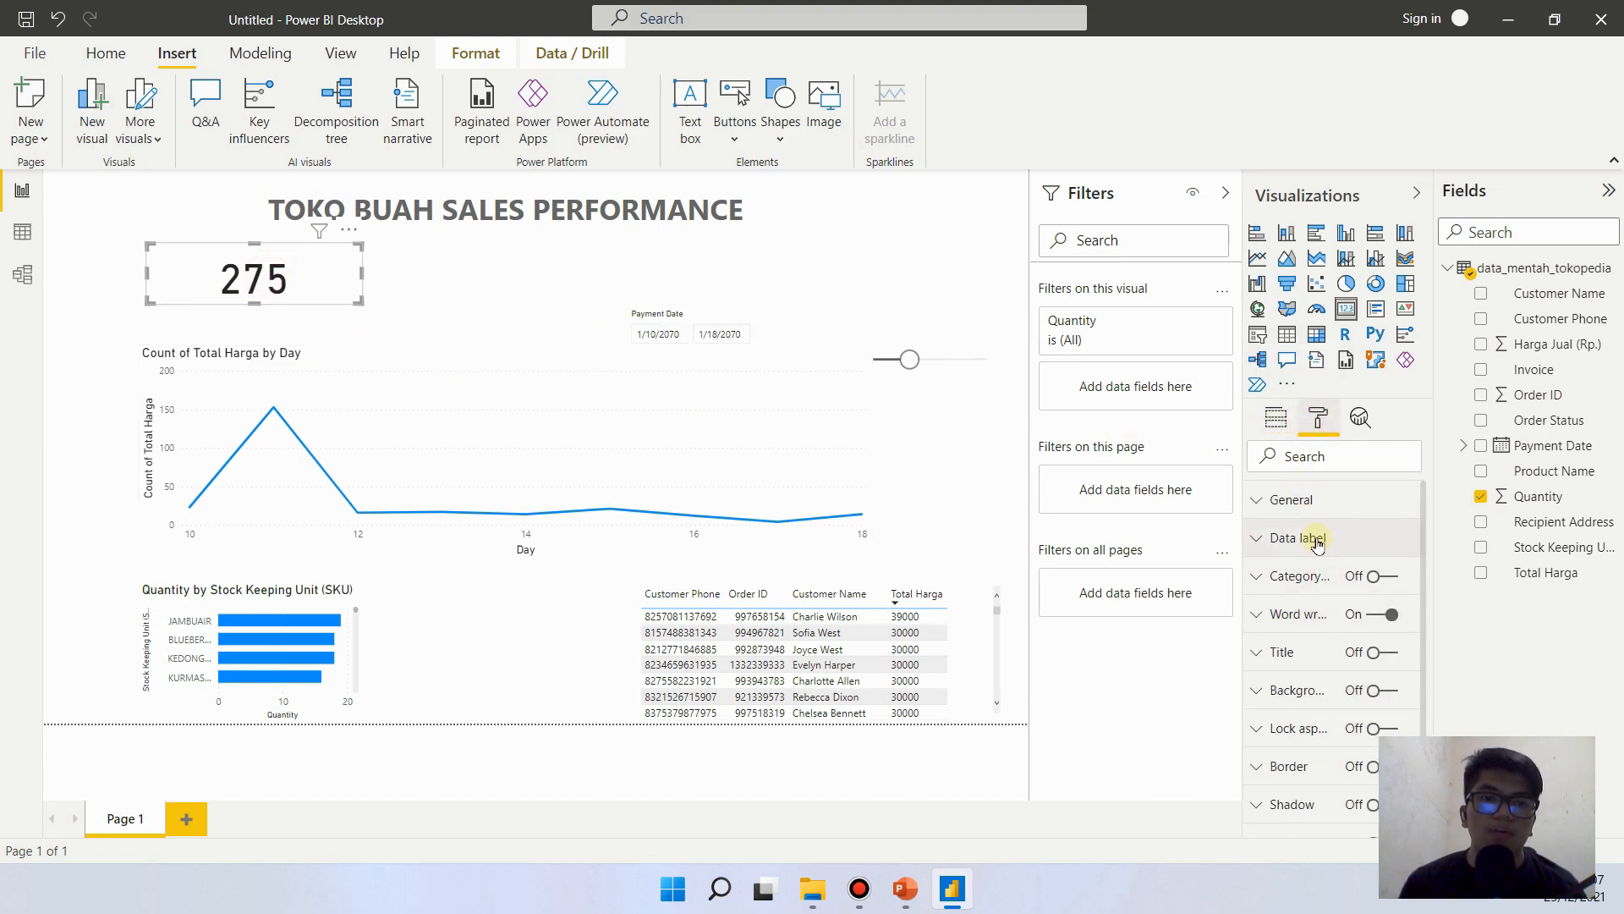
{"action": "left_click", "coordinate": [1313, 537]}
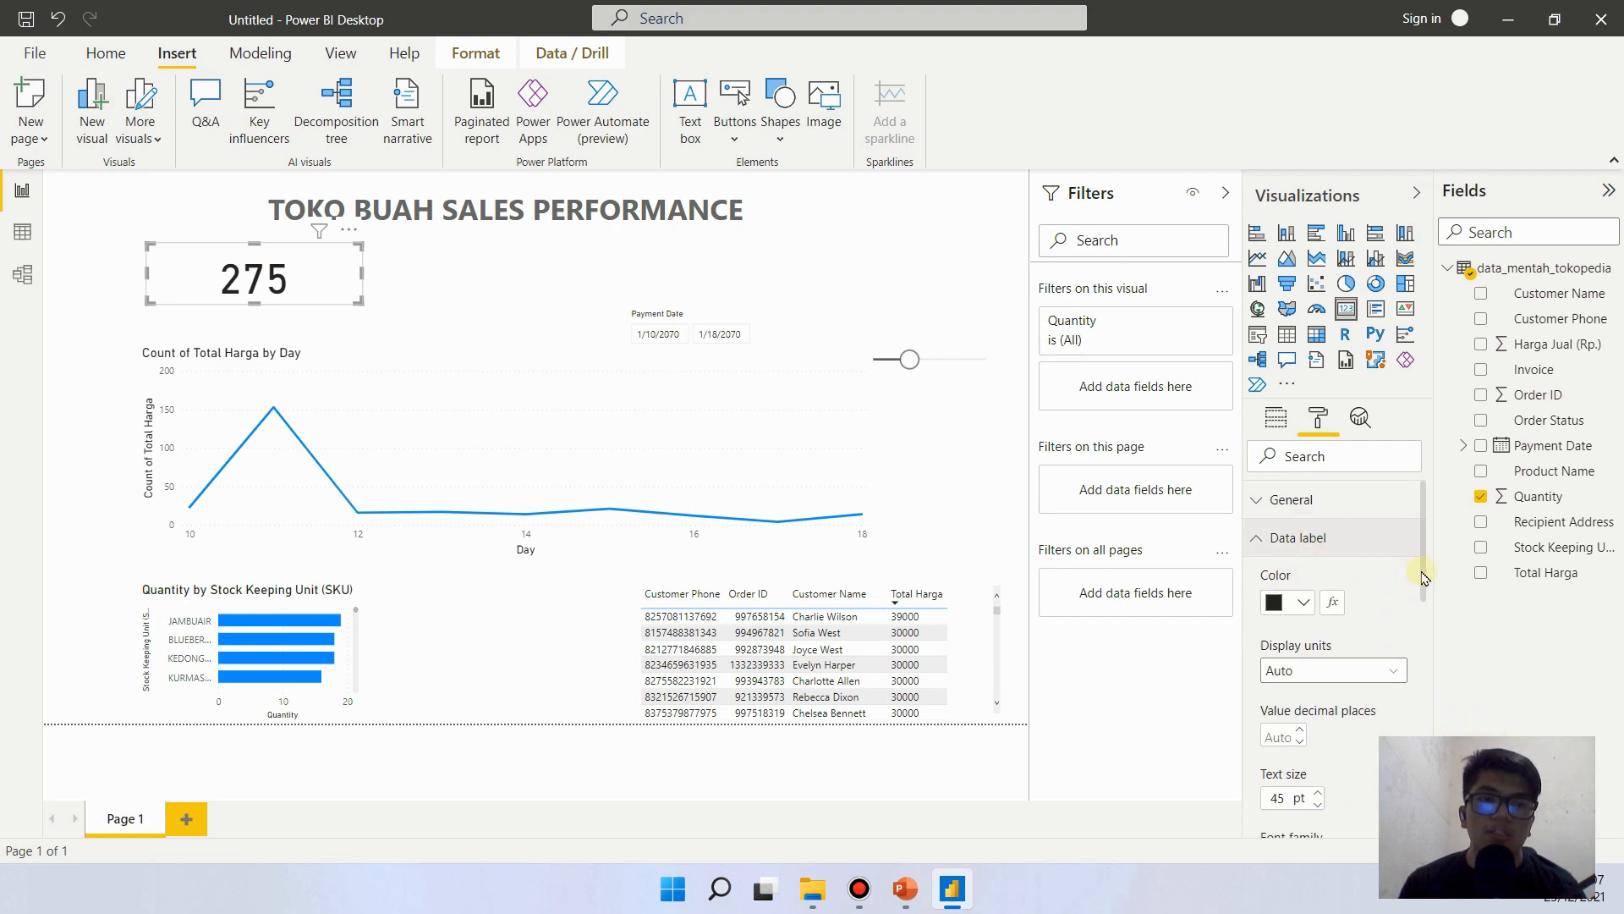
{"action": "left_click_drag", "start_coordinate": [1421, 578], "coordinate": [1431, 658]}
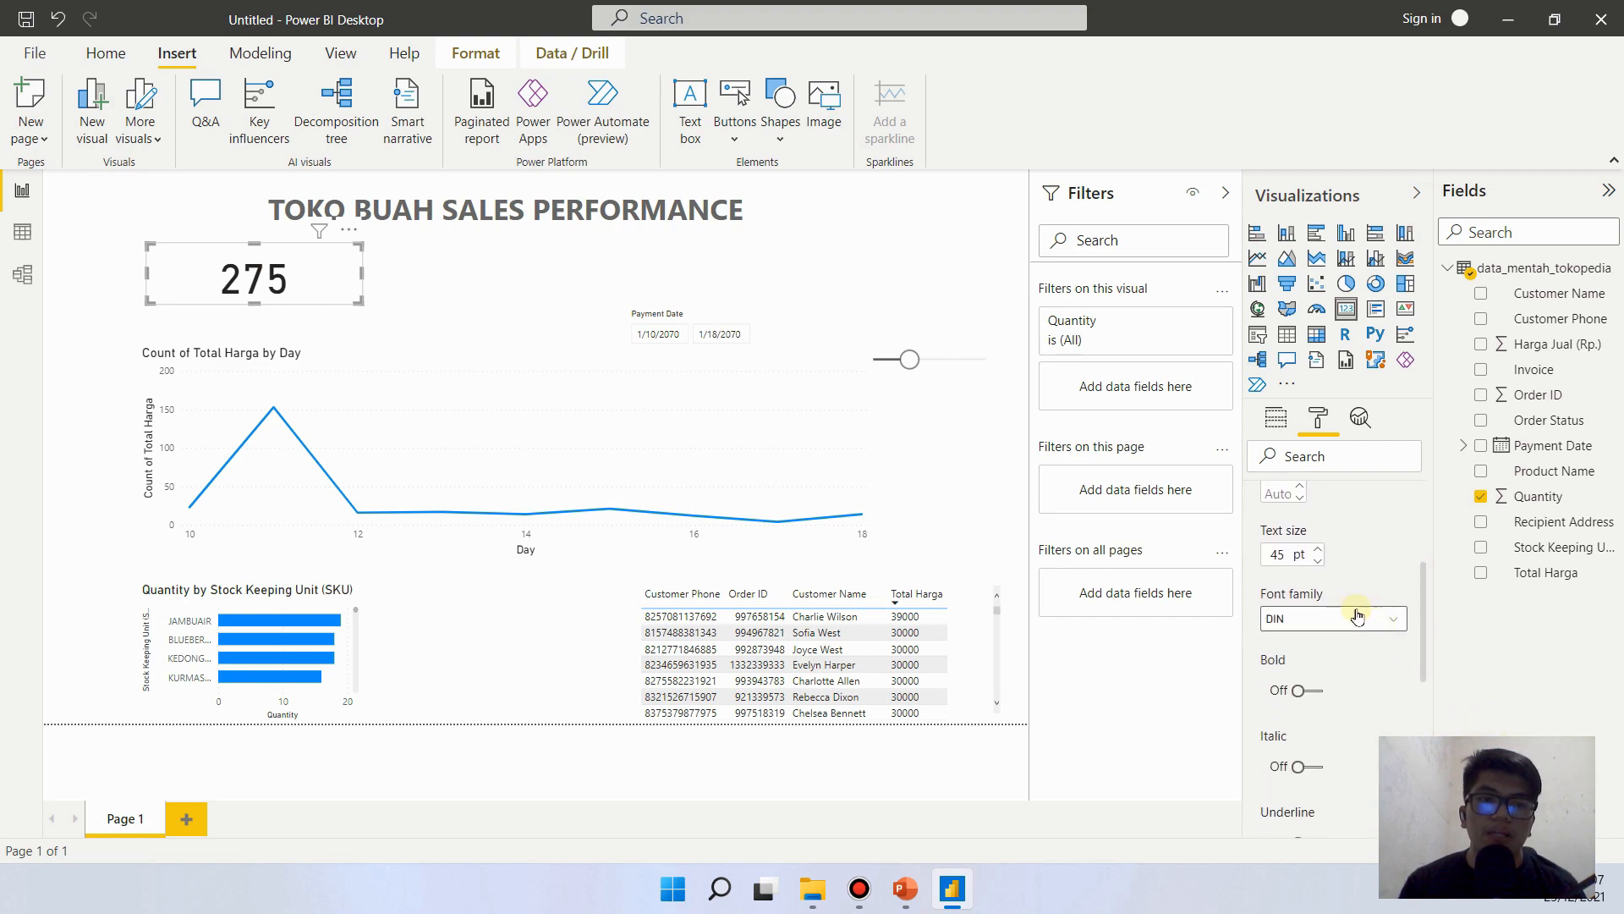
{"action": "left_click", "coordinate": [1317, 561]}
{"action": "left_click", "coordinate": [1317, 561]}
{"action": "left_click", "coordinate": [1318, 561]}
{"action": "left_click", "coordinate": [1318, 560]}
{"action": "left_click", "coordinate": [1319, 561]}
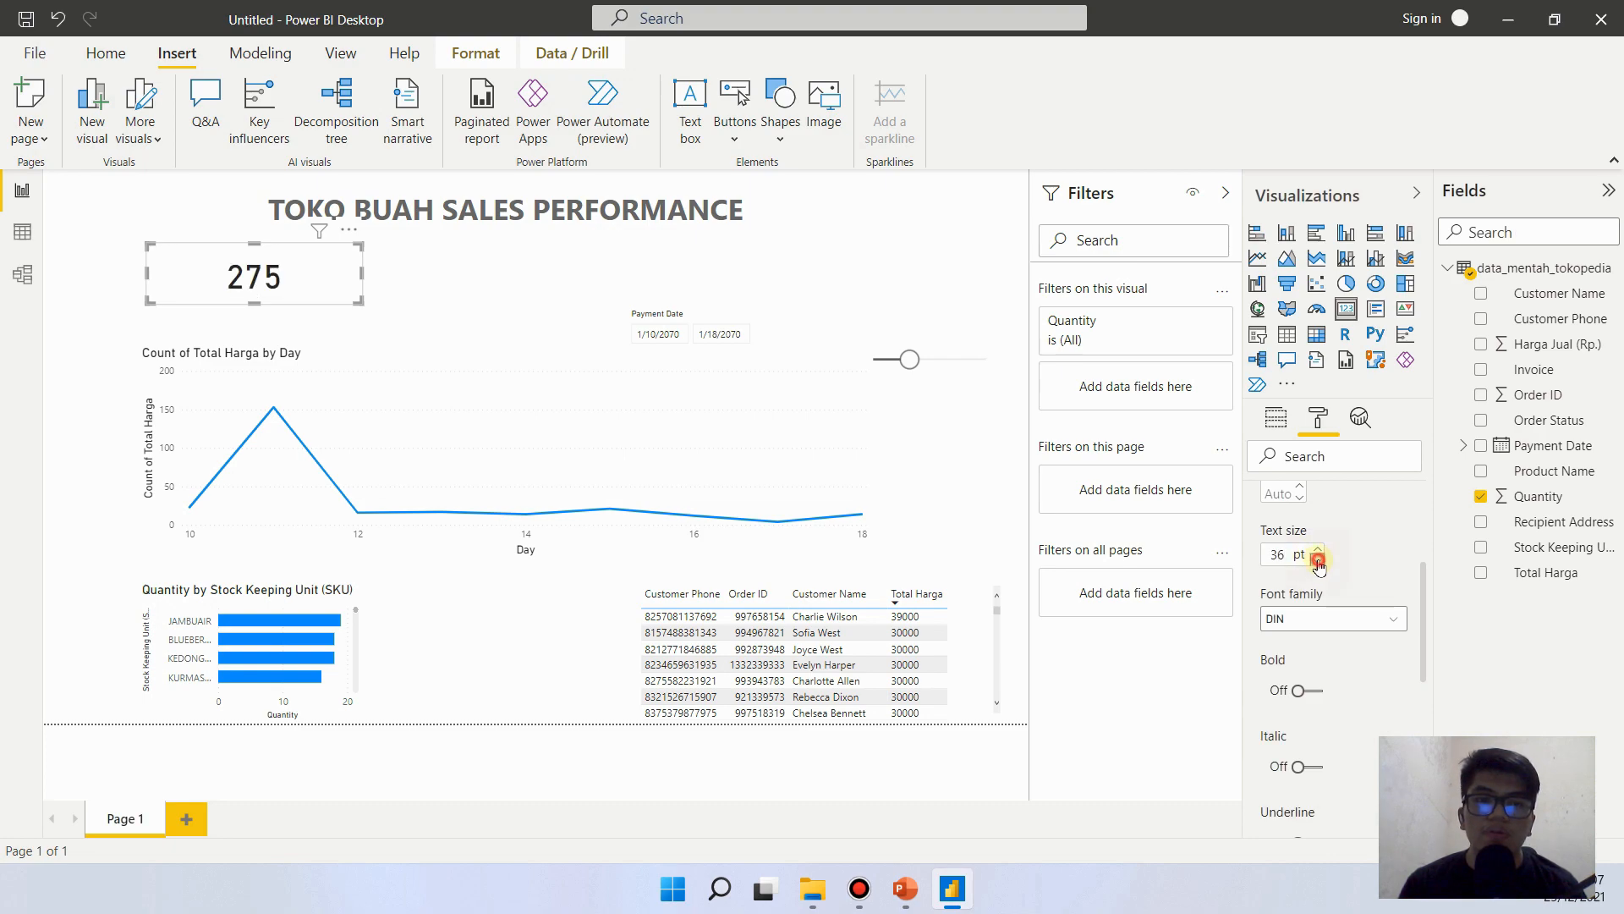
{"action": "left_click", "coordinate": [1318, 561]}
{"action": "left_click", "coordinate": [1318, 561]}
{"action": "left_click", "coordinate": [1318, 560]}
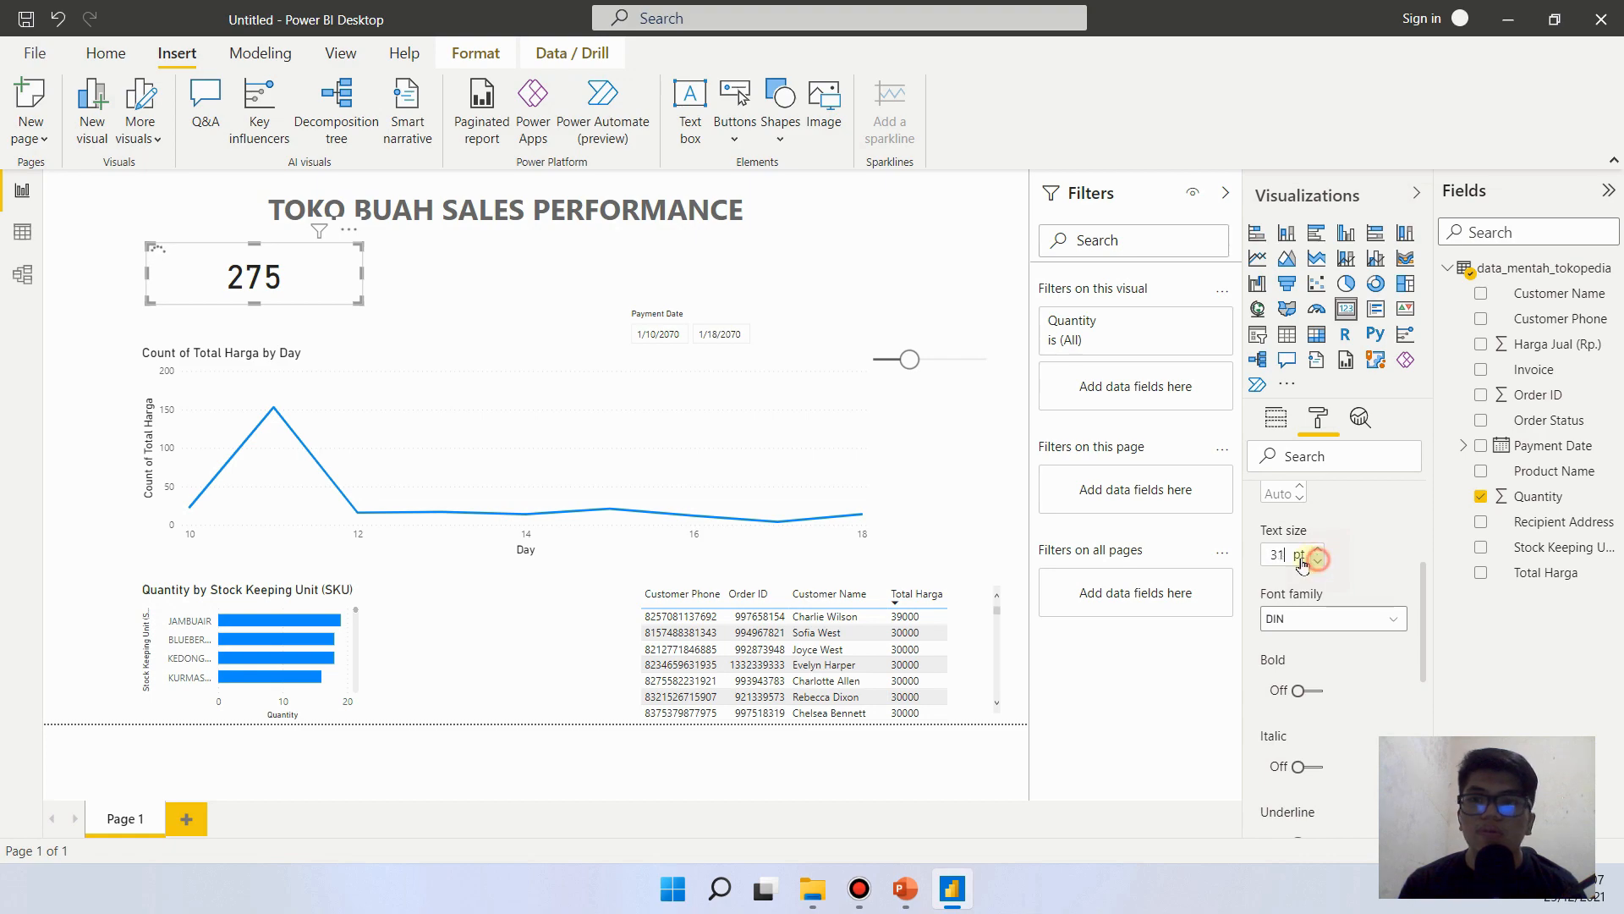
{"action": "left_click", "coordinate": [1318, 561]}
{"action": "left_click", "coordinate": [1319, 561]}
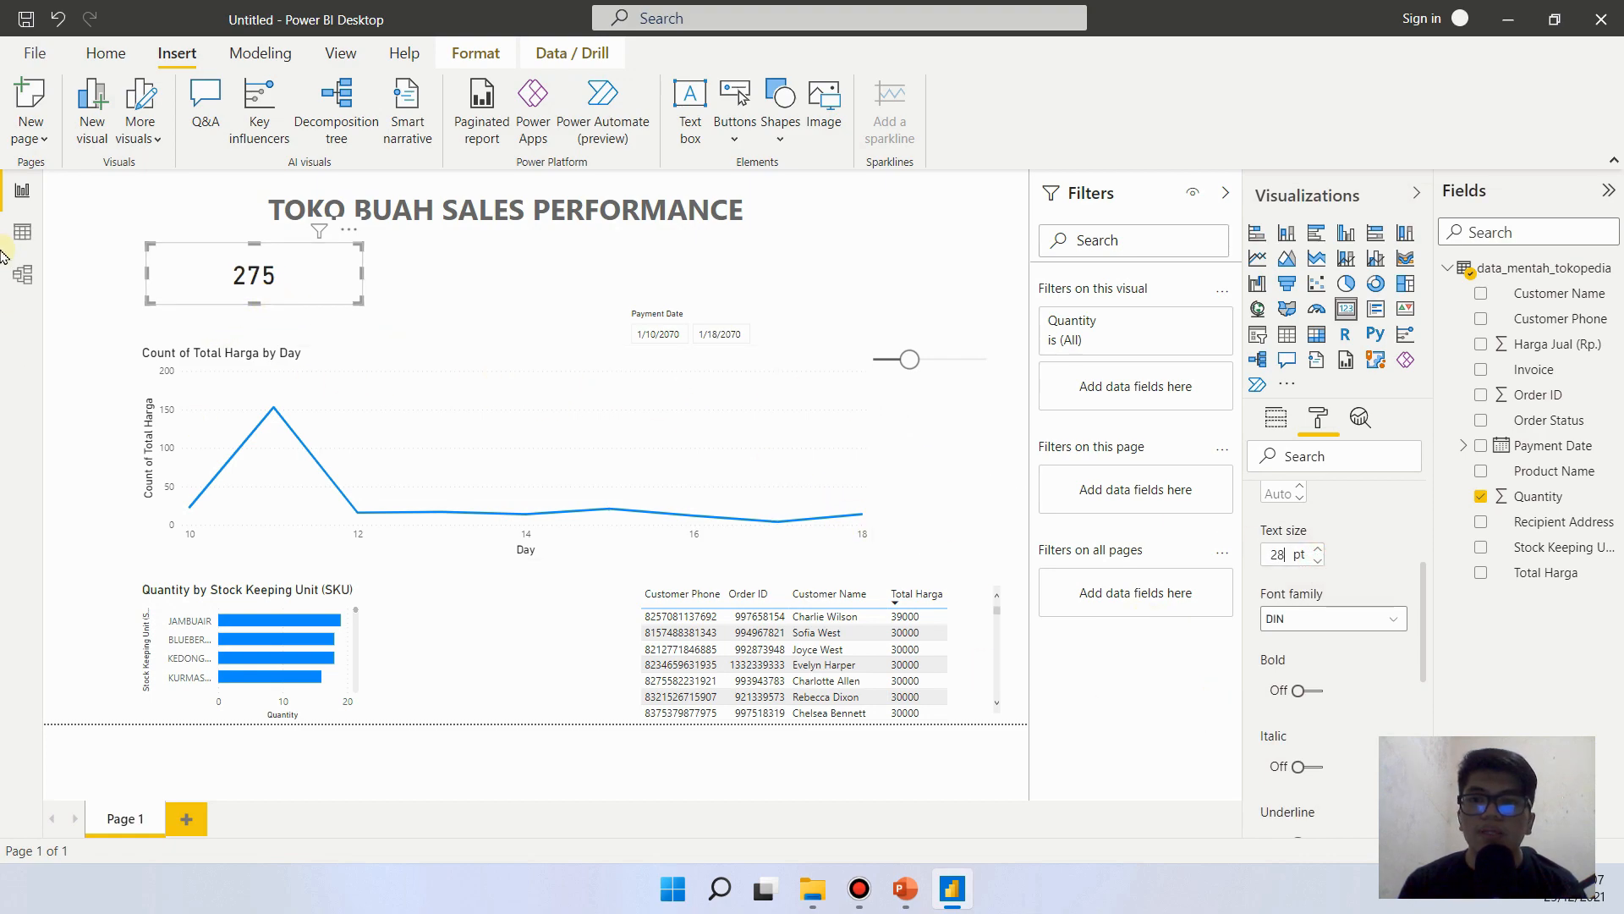
{"action": "left_click", "coordinate": [1319, 561]}
{"action": "left_click", "coordinate": [1318, 560]}
{"action": "left_click", "coordinate": [1319, 560]}
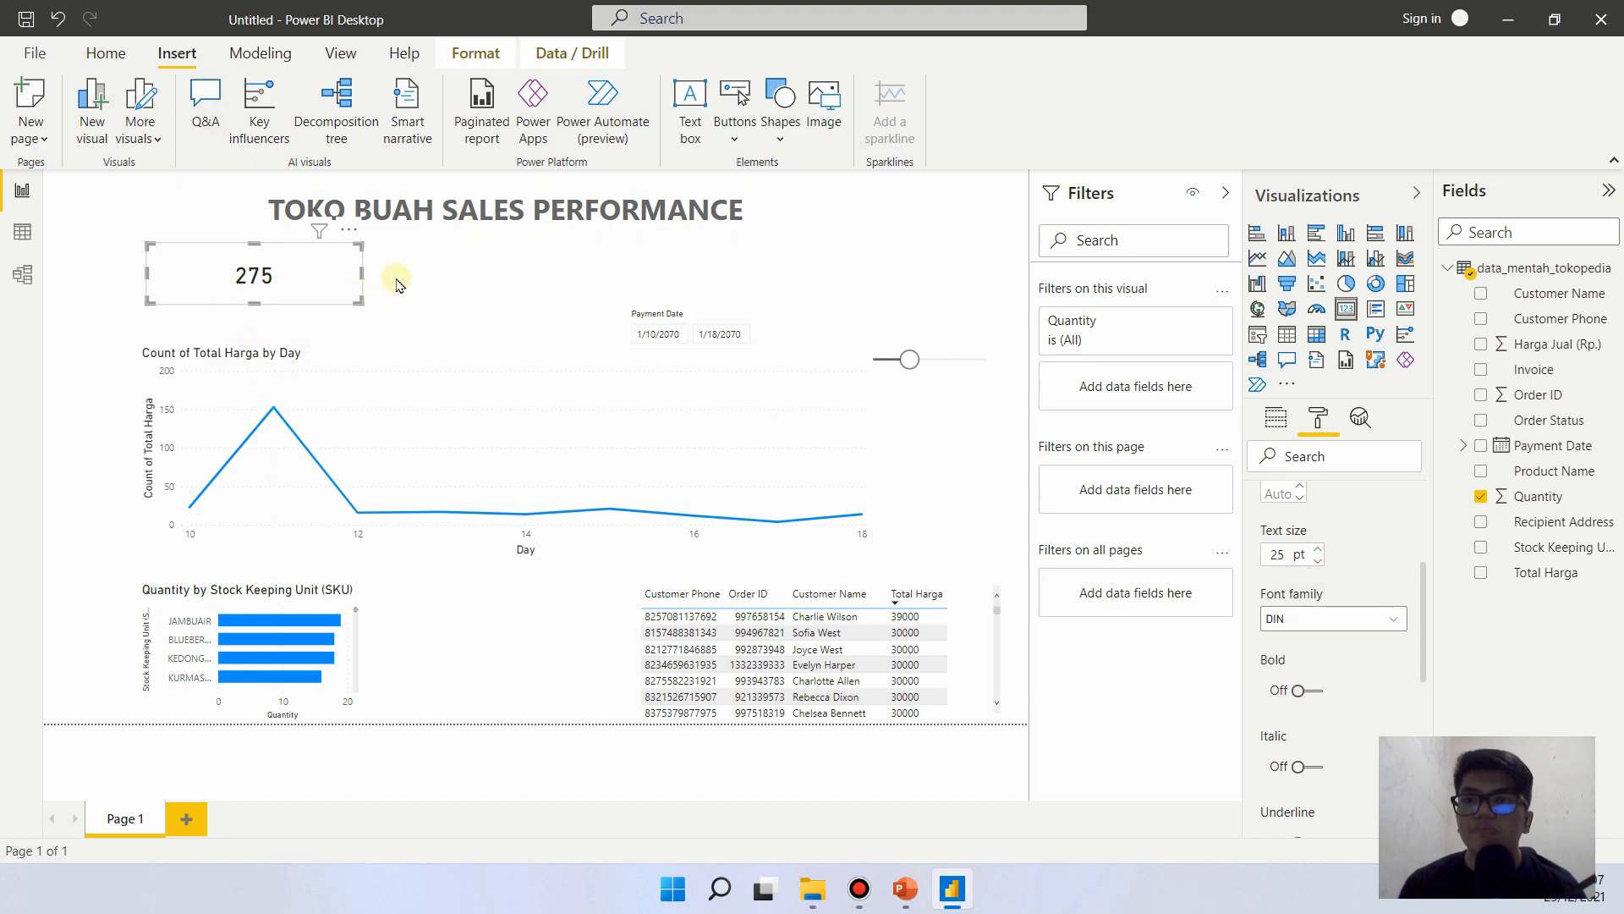
- Shrink the Quantity card to fit closely around its number, placing it just above the line chart's heading
{"action": "left_click_drag", "start_coordinate": [342, 300], "coordinate": [267, 290]}
{"action": "left_click", "coordinate": [215, 260]}
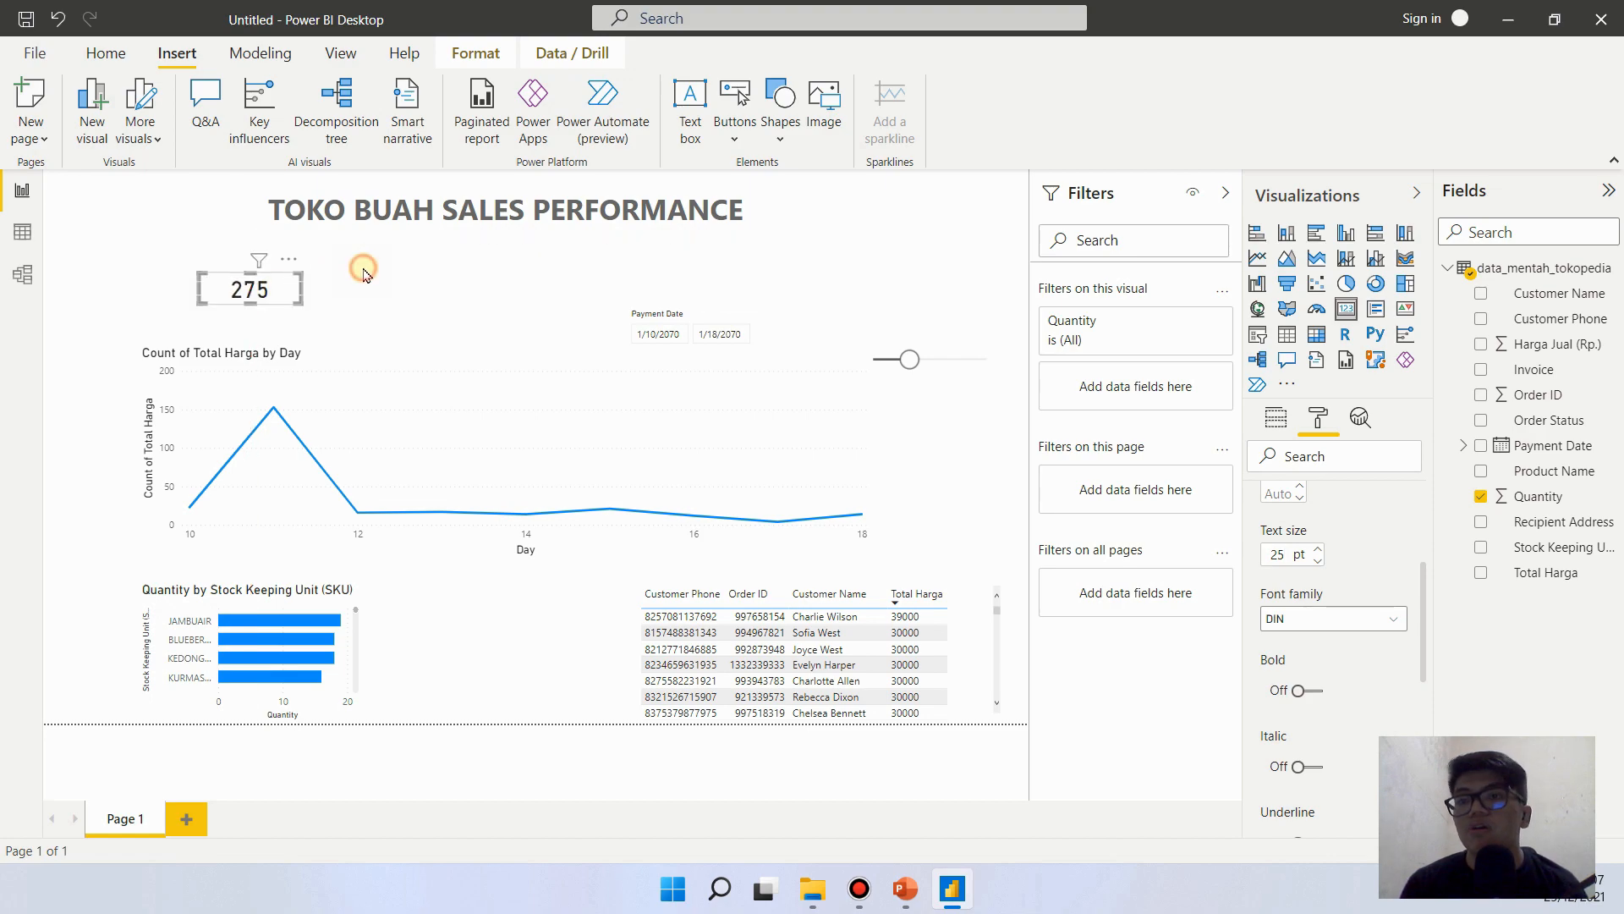
{"action": "left_click", "coordinate": [363, 265]}
- Check the card headings on the PowerPoint reference slide, then add a centered text box reading Total Quantity in Power BI
{"action": "left_click", "coordinate": [905, 888]}
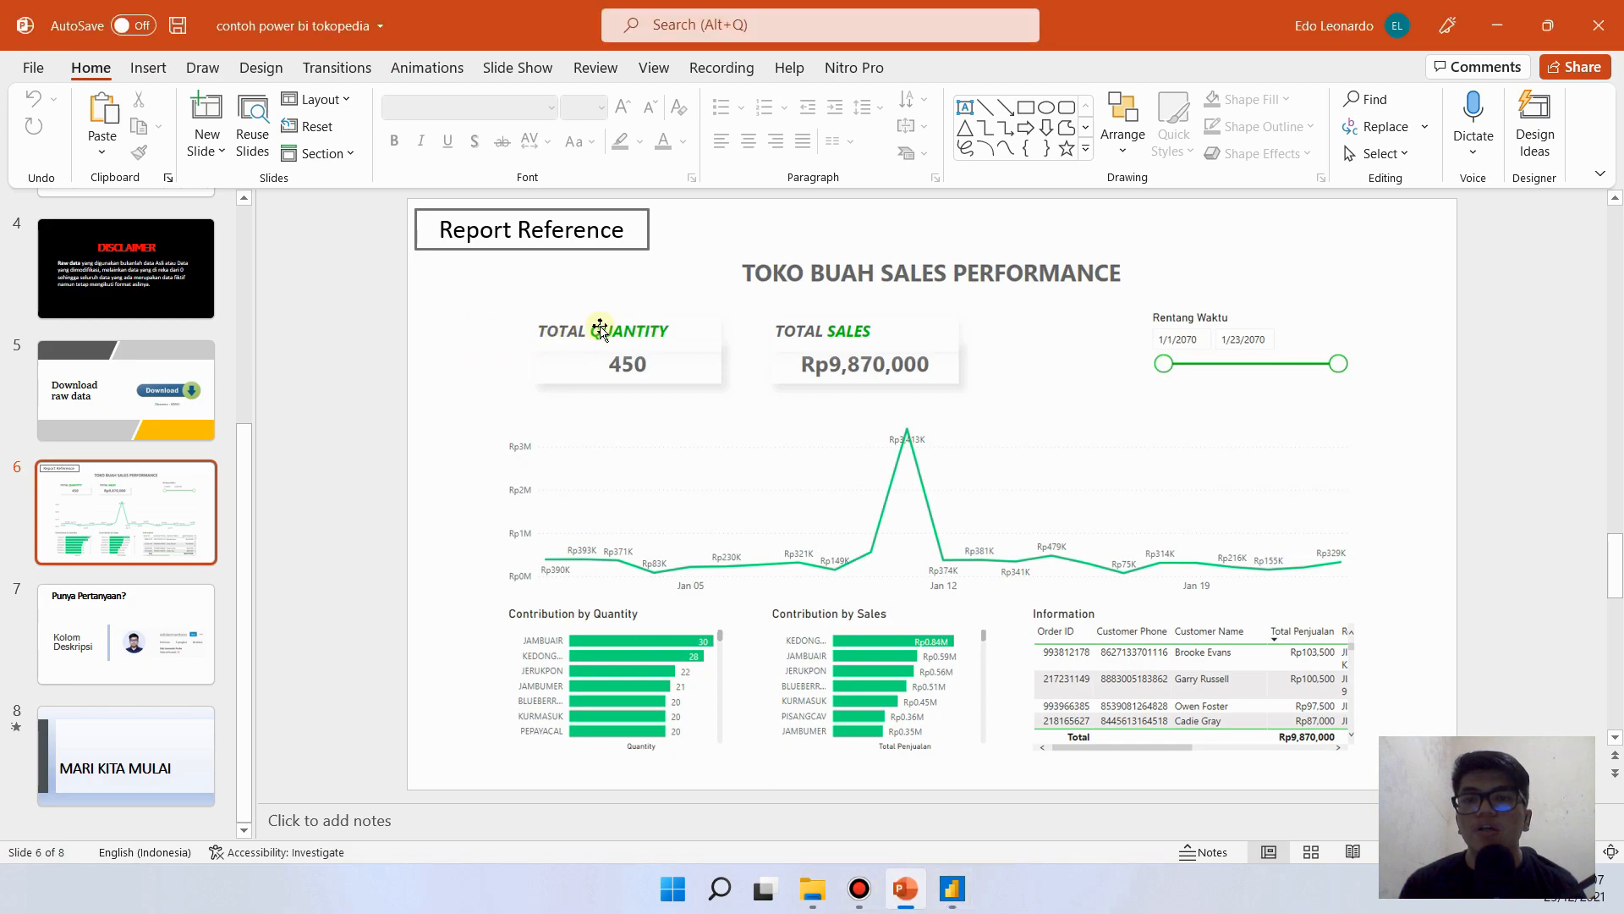
{"action": "left_click", "coordinate": [905, 888]}
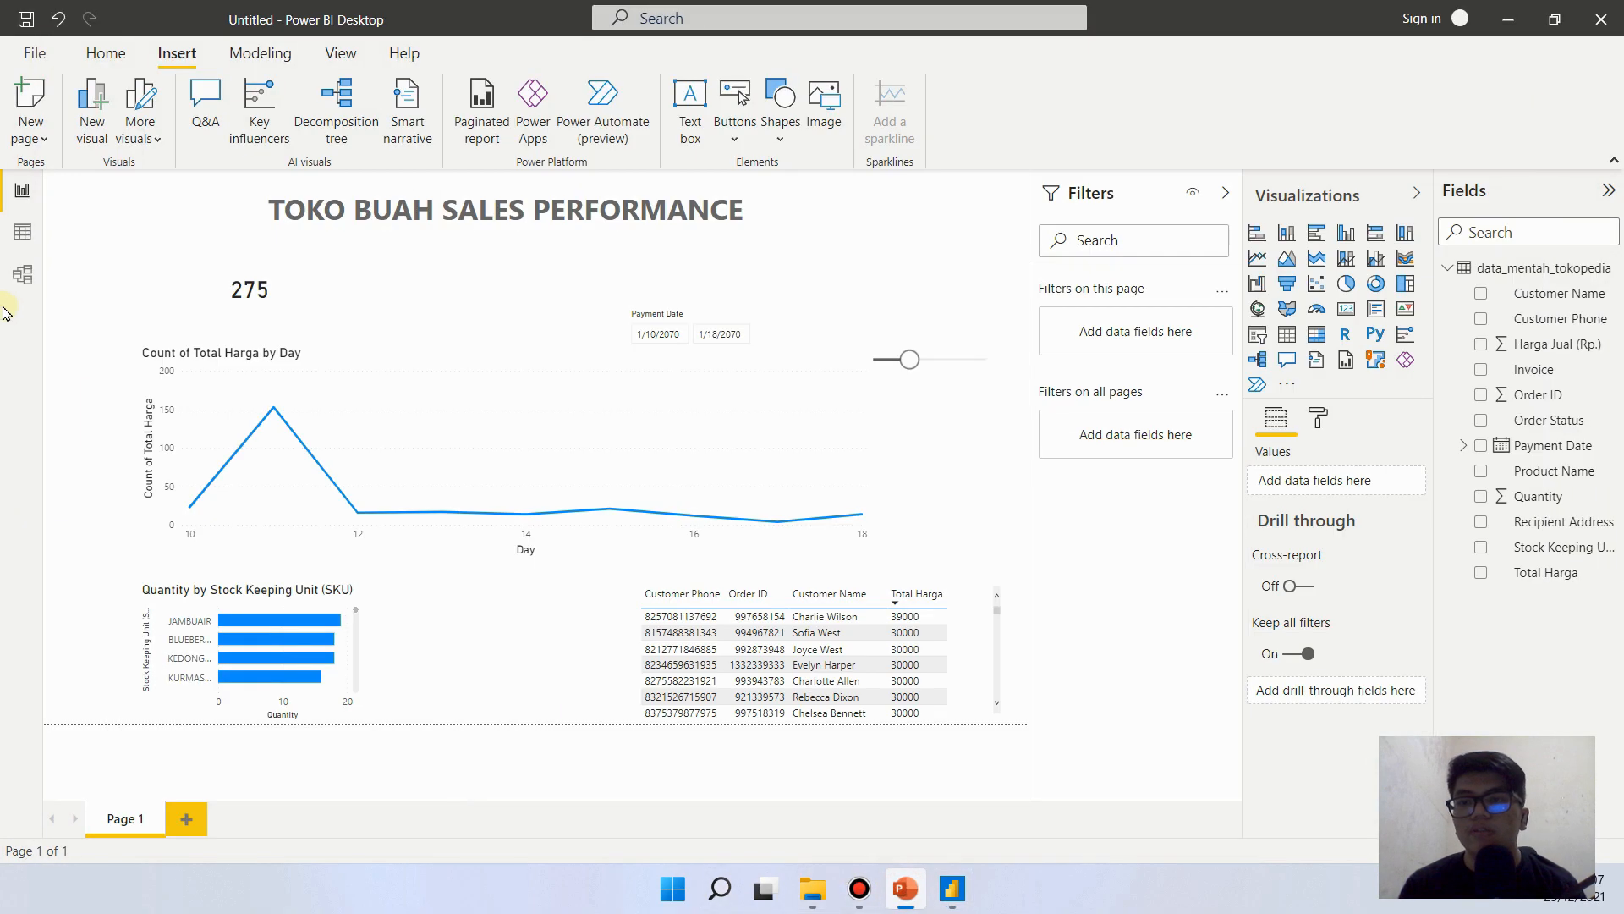
{"action": "left_click", "coordinate": [688, 113]}
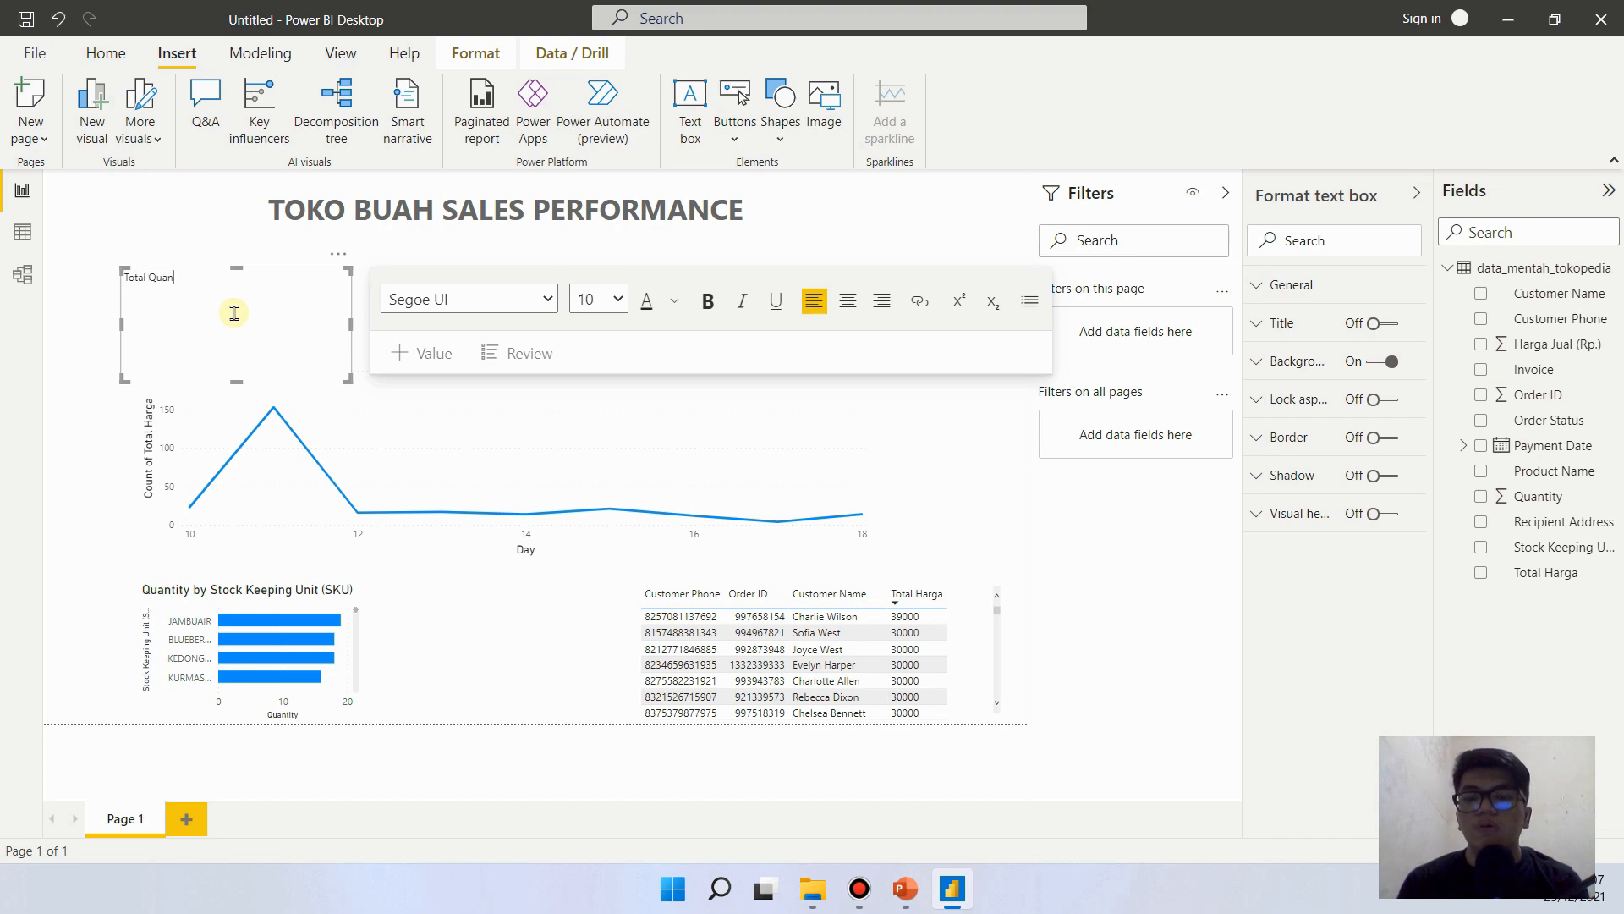
{"action": "key", "text": "ctrl+a"}
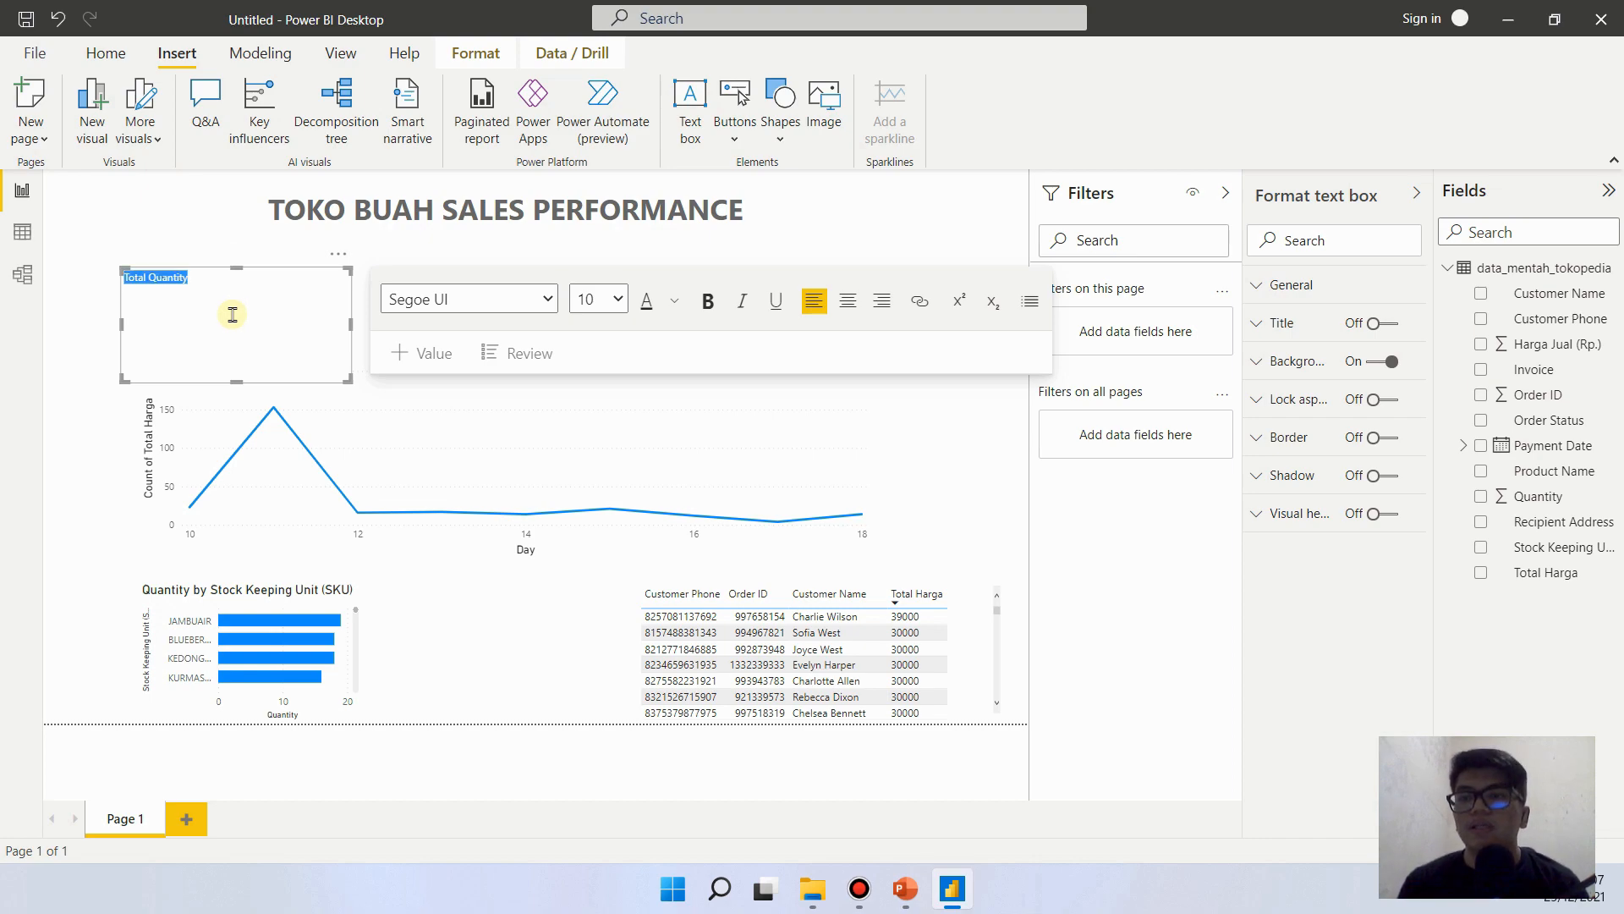
{"action": "left_click", "coordinate": [853, 308]}
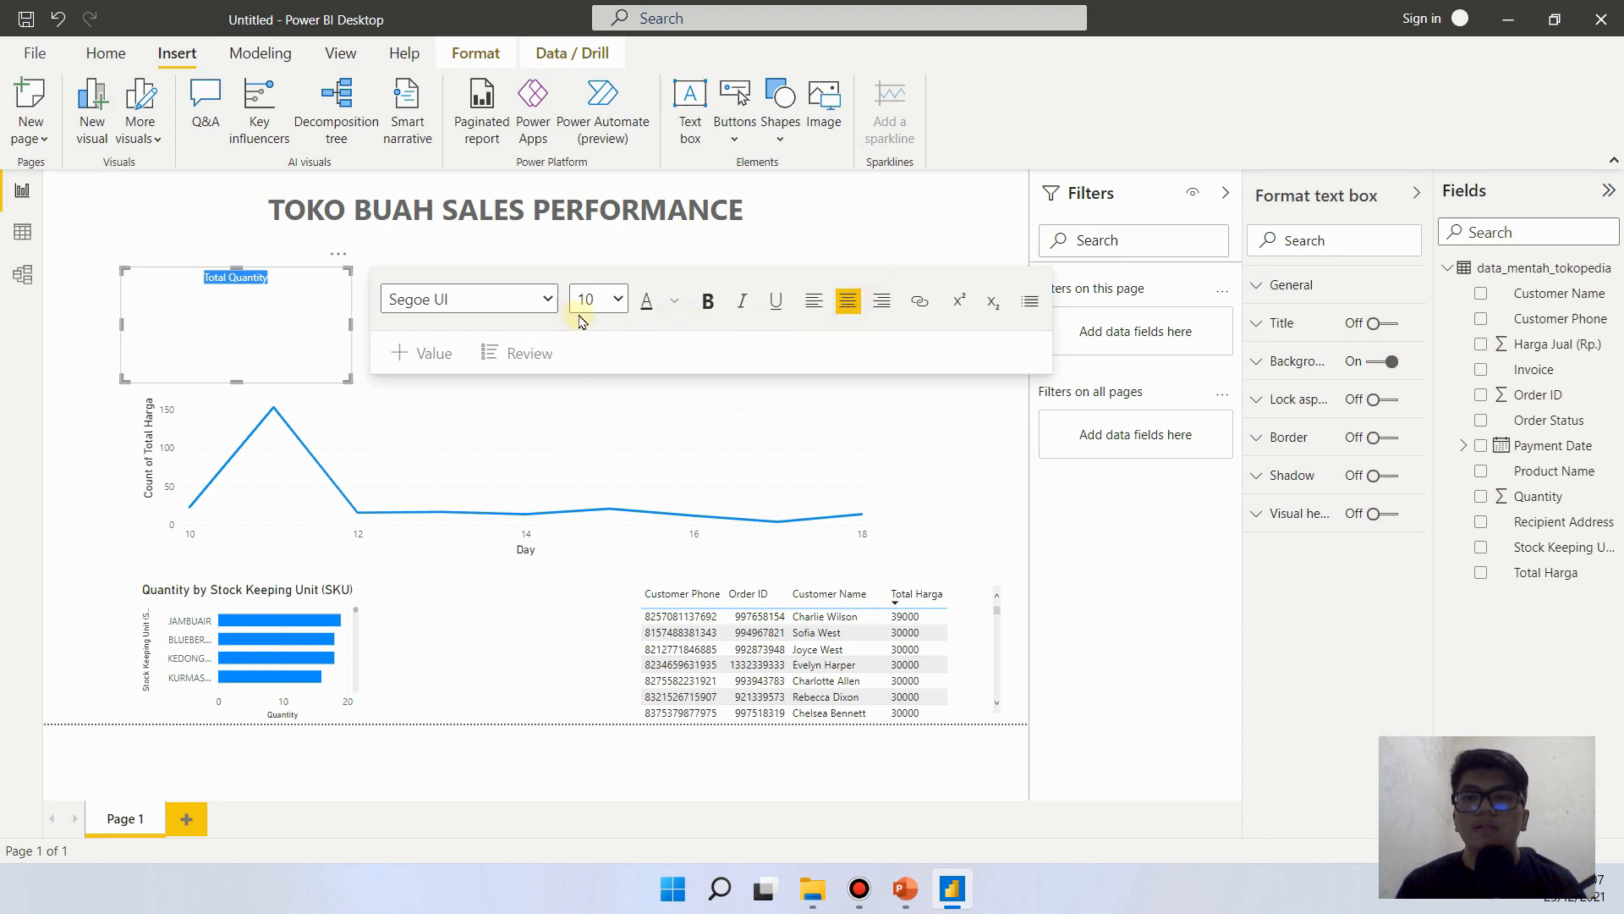
- Set the Total Quantity text to size 20, then shrink its text box and place it directly above the Quantity card
{"action": "left_click", "coordinate": [620, 300]}
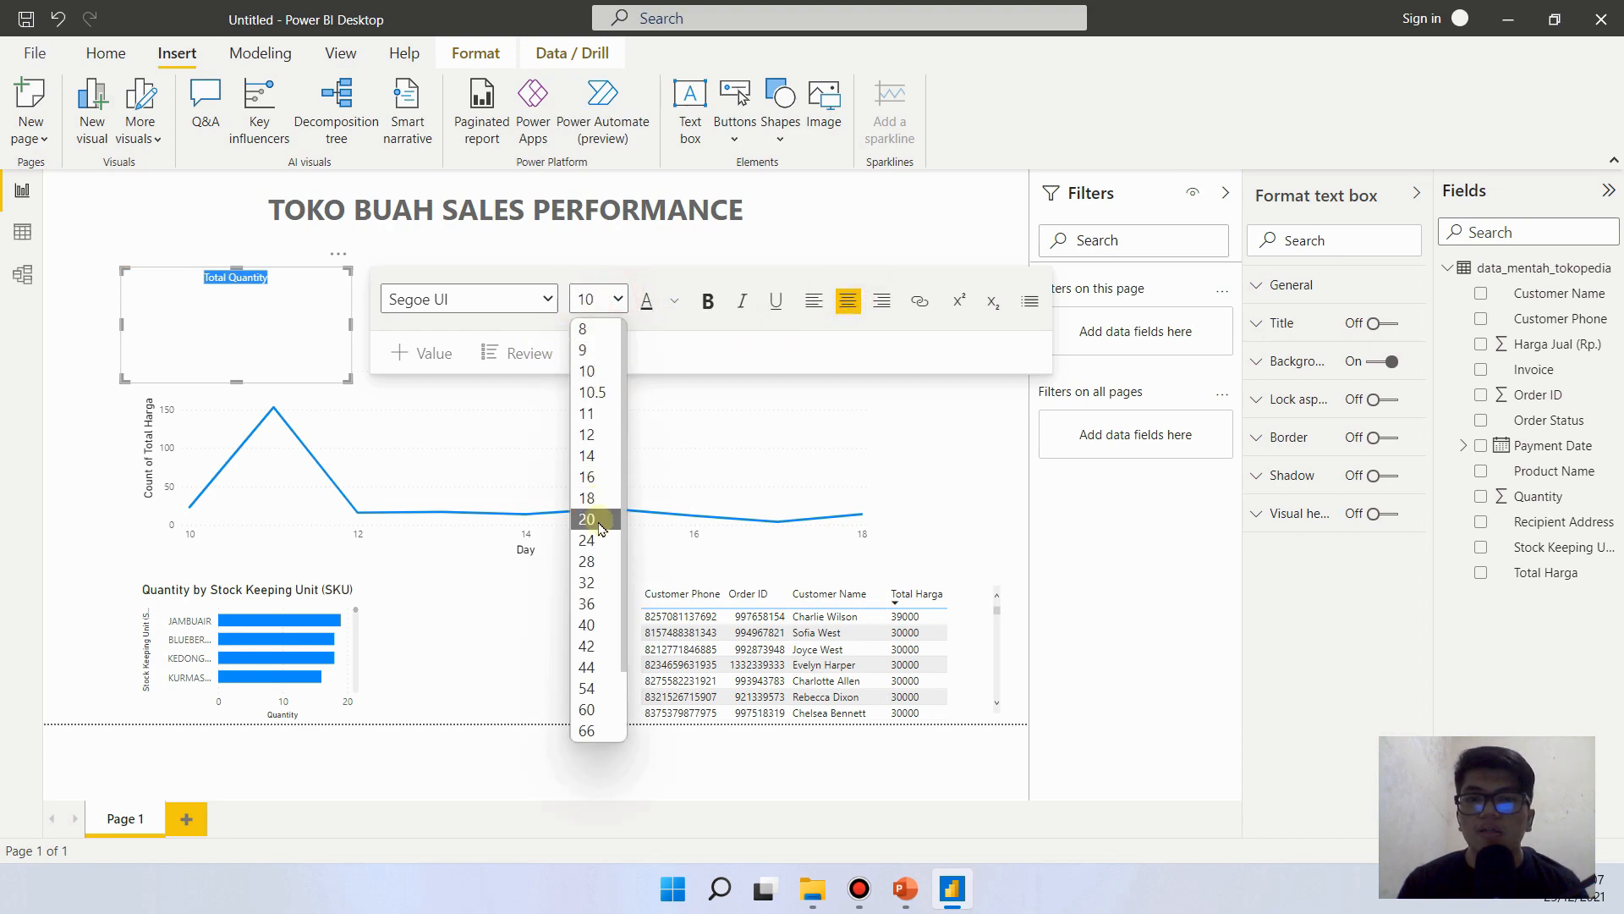
{"action": "left_click", "coordinate": [599, 524]}
{"action": "left_click", "coordinate": [619, 300]}
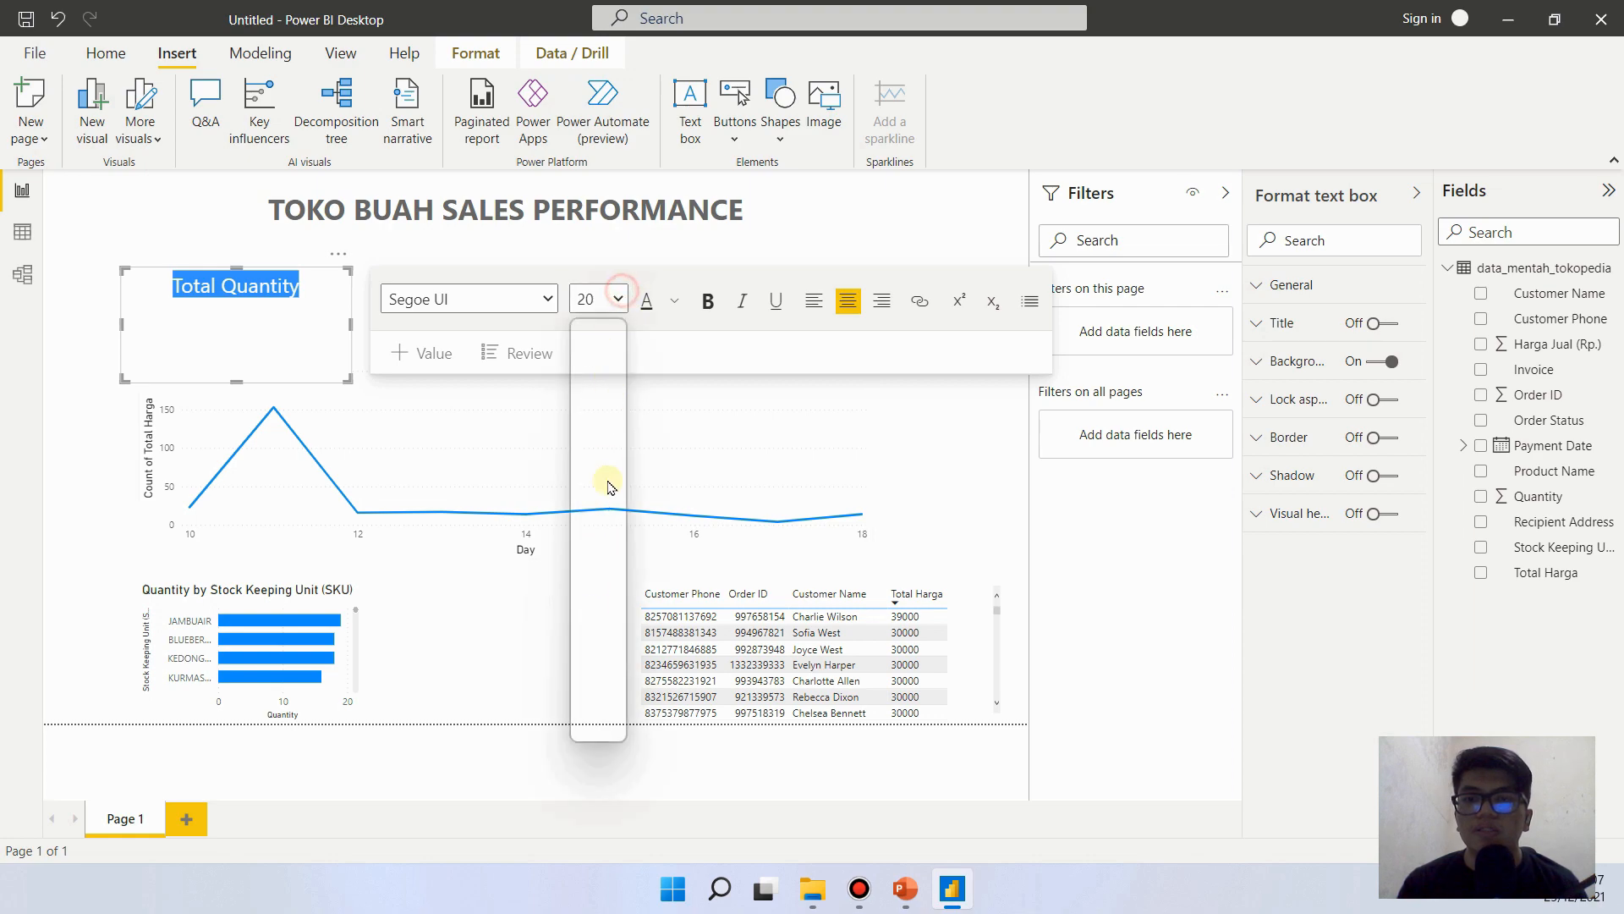
{"action": "left_click", "coordinate": [597, 603]}
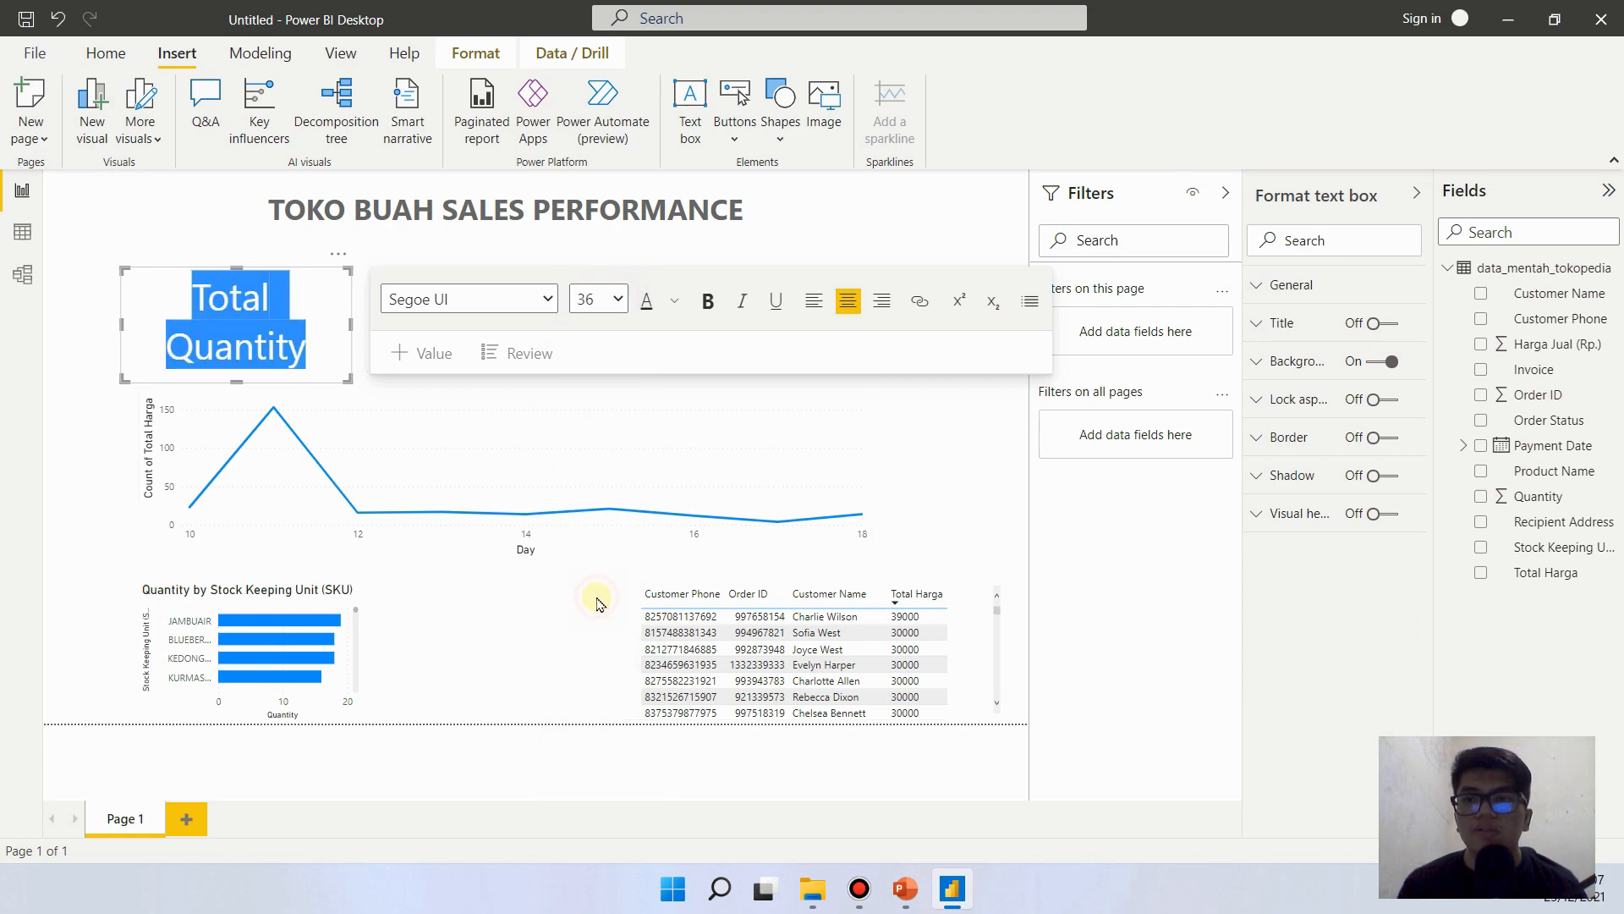
{"action": "left_click", "coordinate": [617, 299]}
{"action": "left_click", "coordinate": [597, 550]}
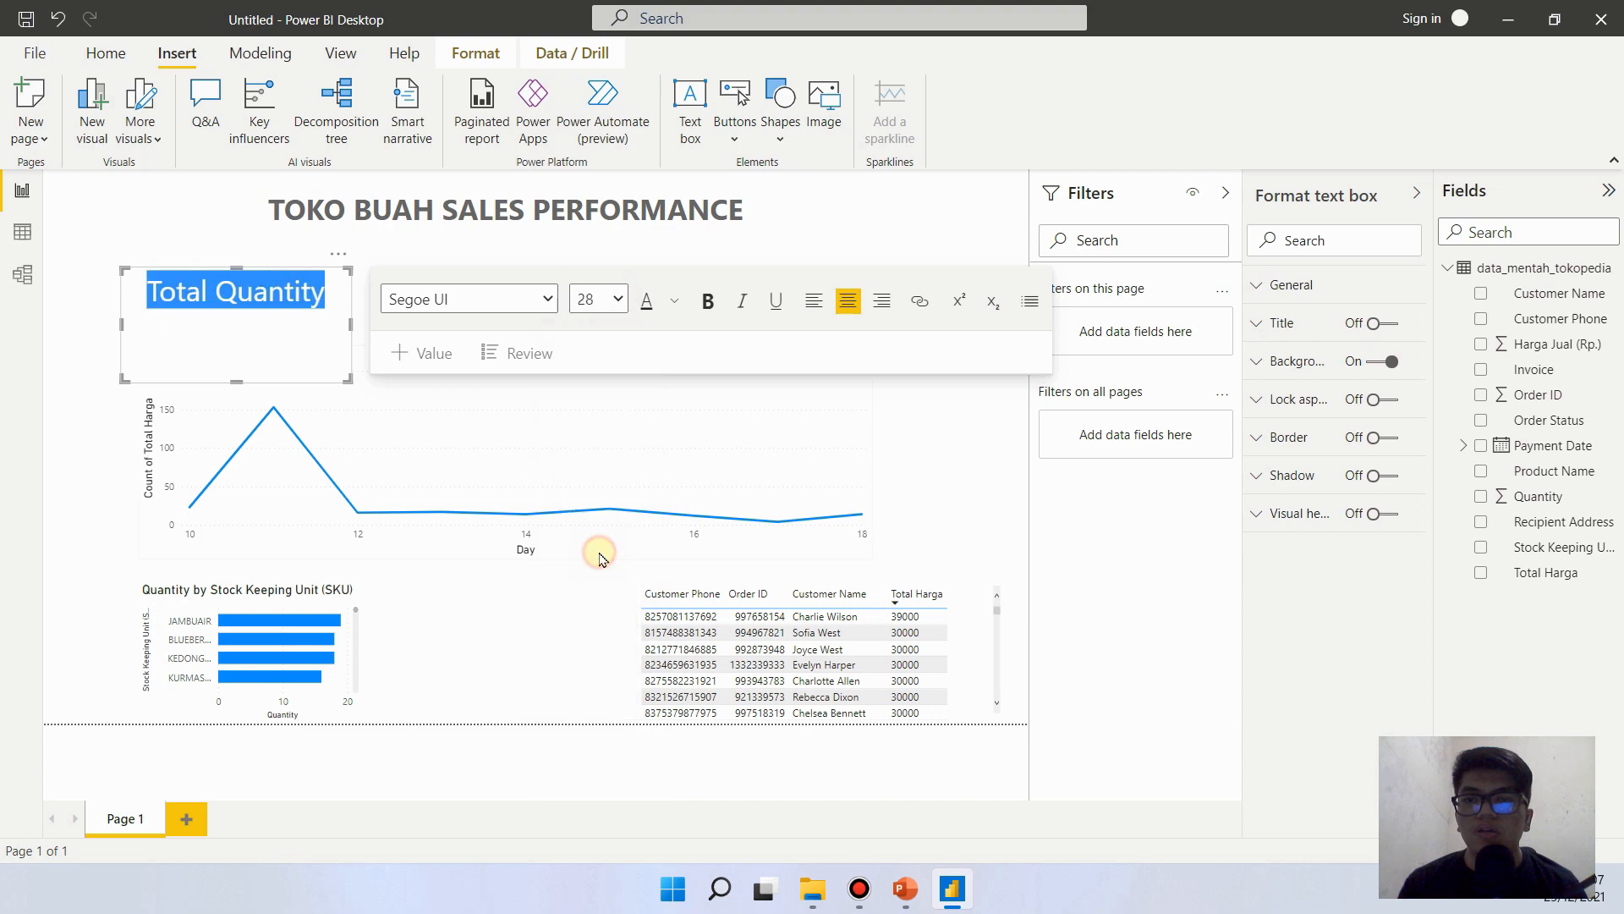
{"action": "left_click", "coordinate": [619, 299]}
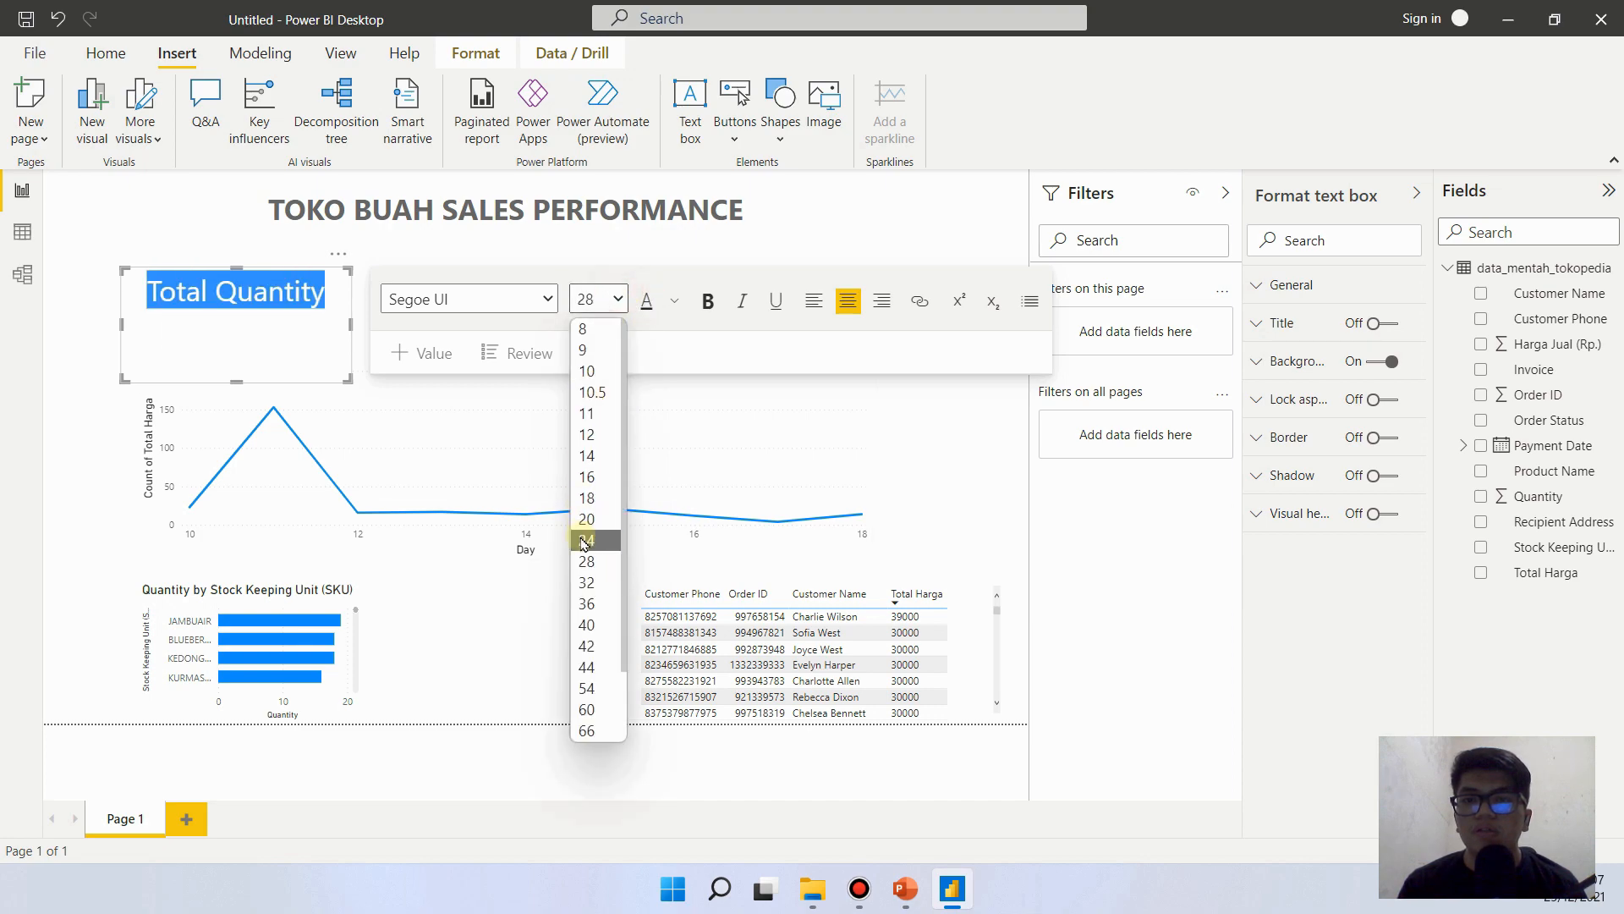
{"action": "left_click", "coordinate": [594, 519]}
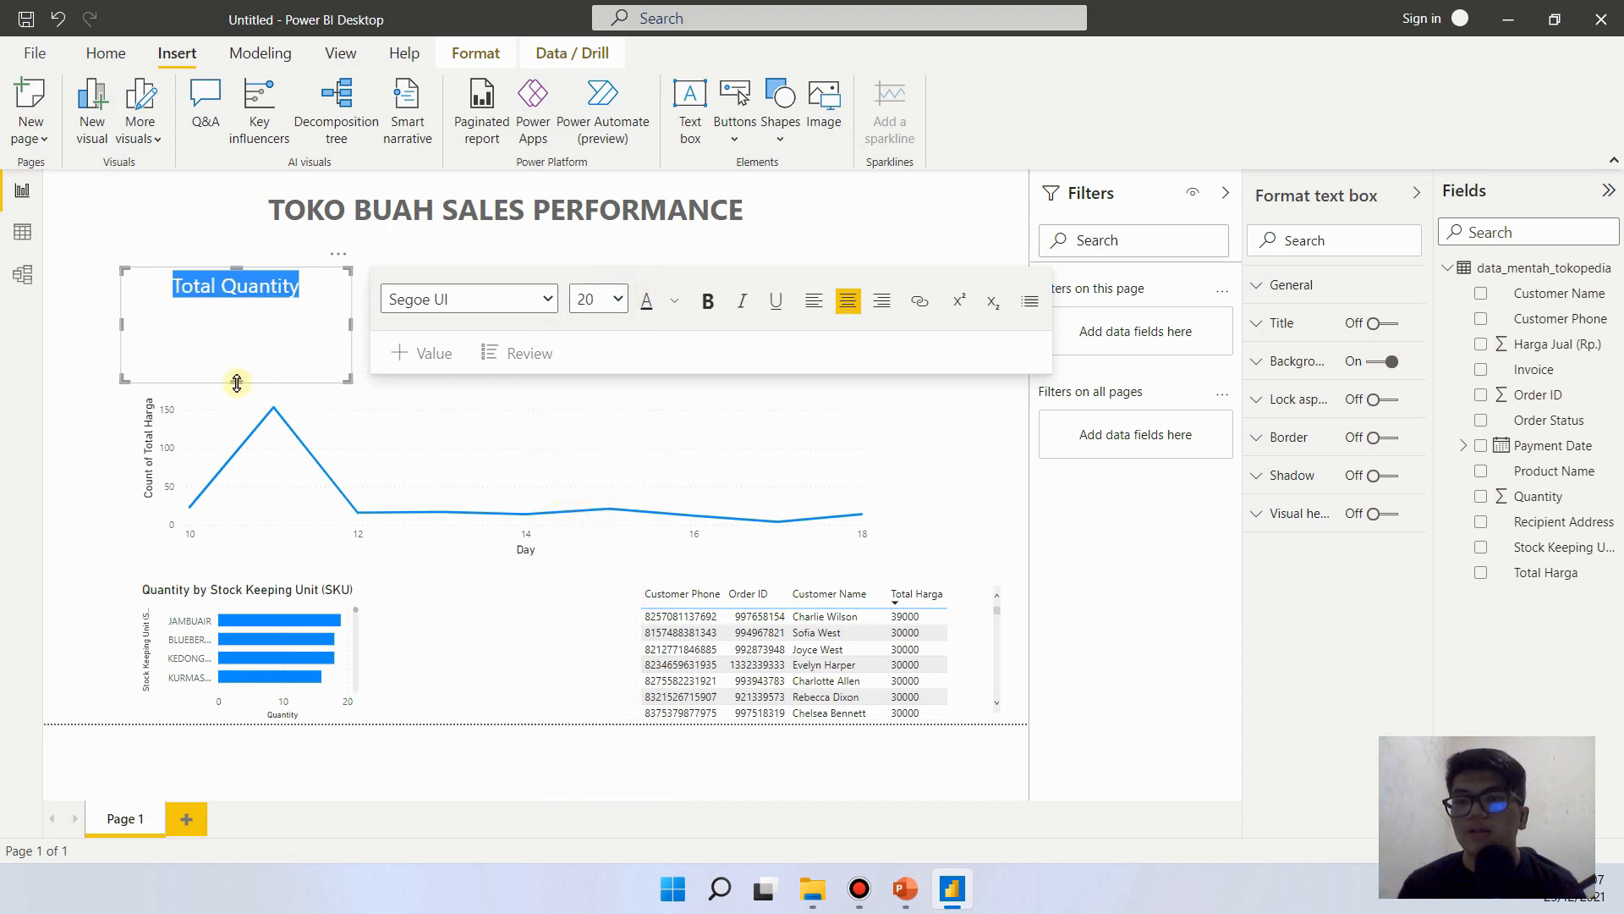
{"action": "left_click_drag", "start_coordinate": [237, 382], "coordinate": [238, 305]}
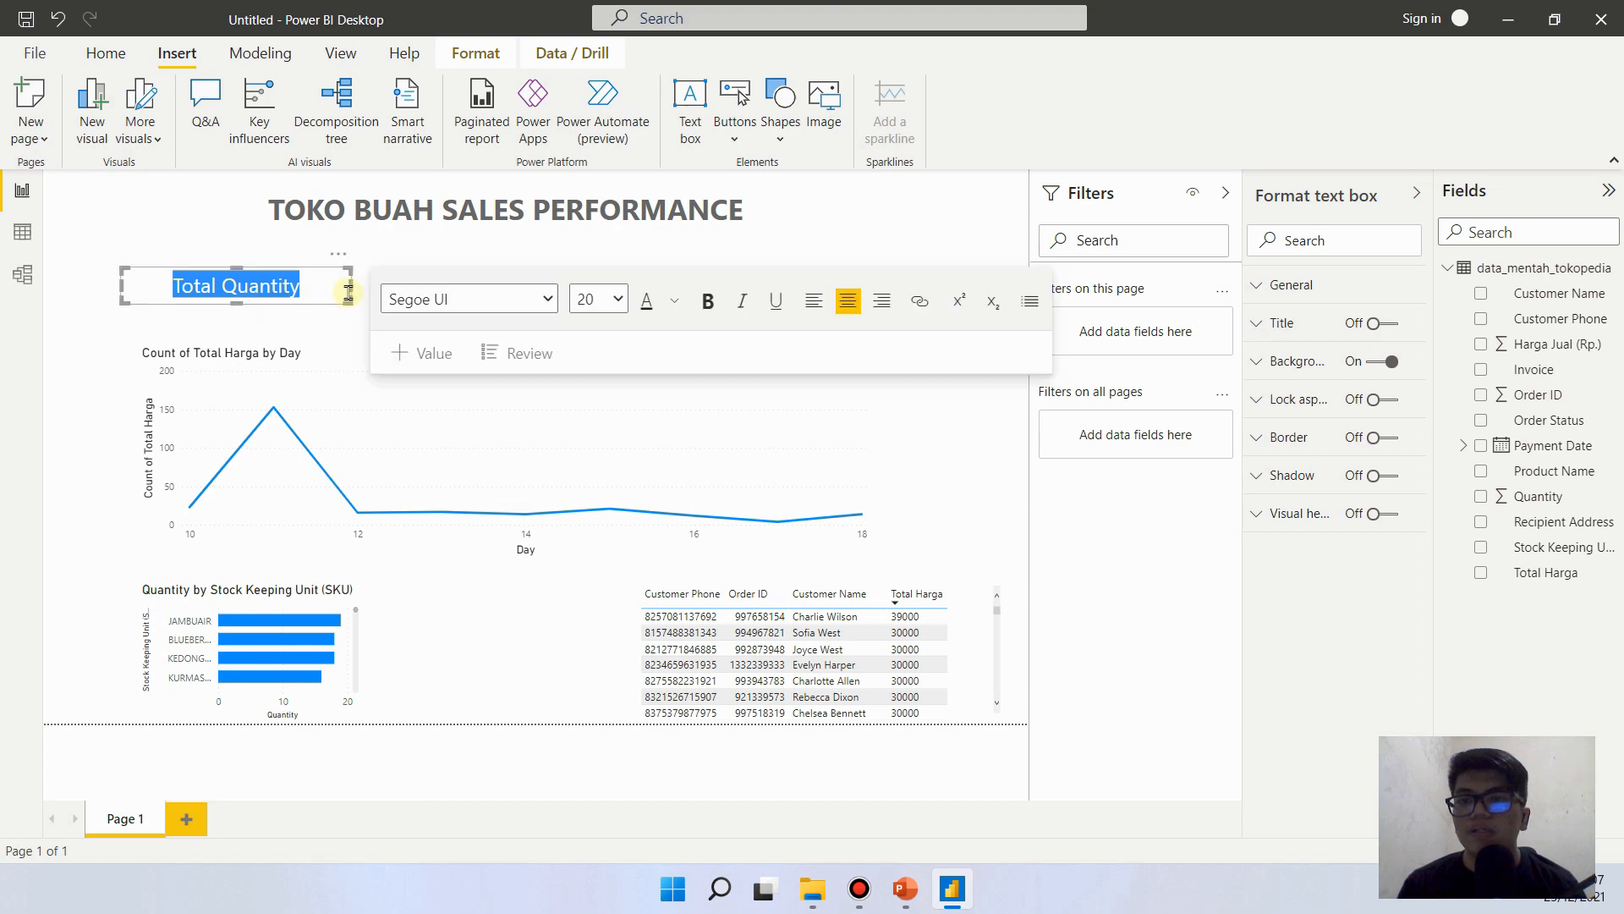
{"action": "left_click_drag", "start_coordinate": [349, 292], "coordinate": [310, 221]}
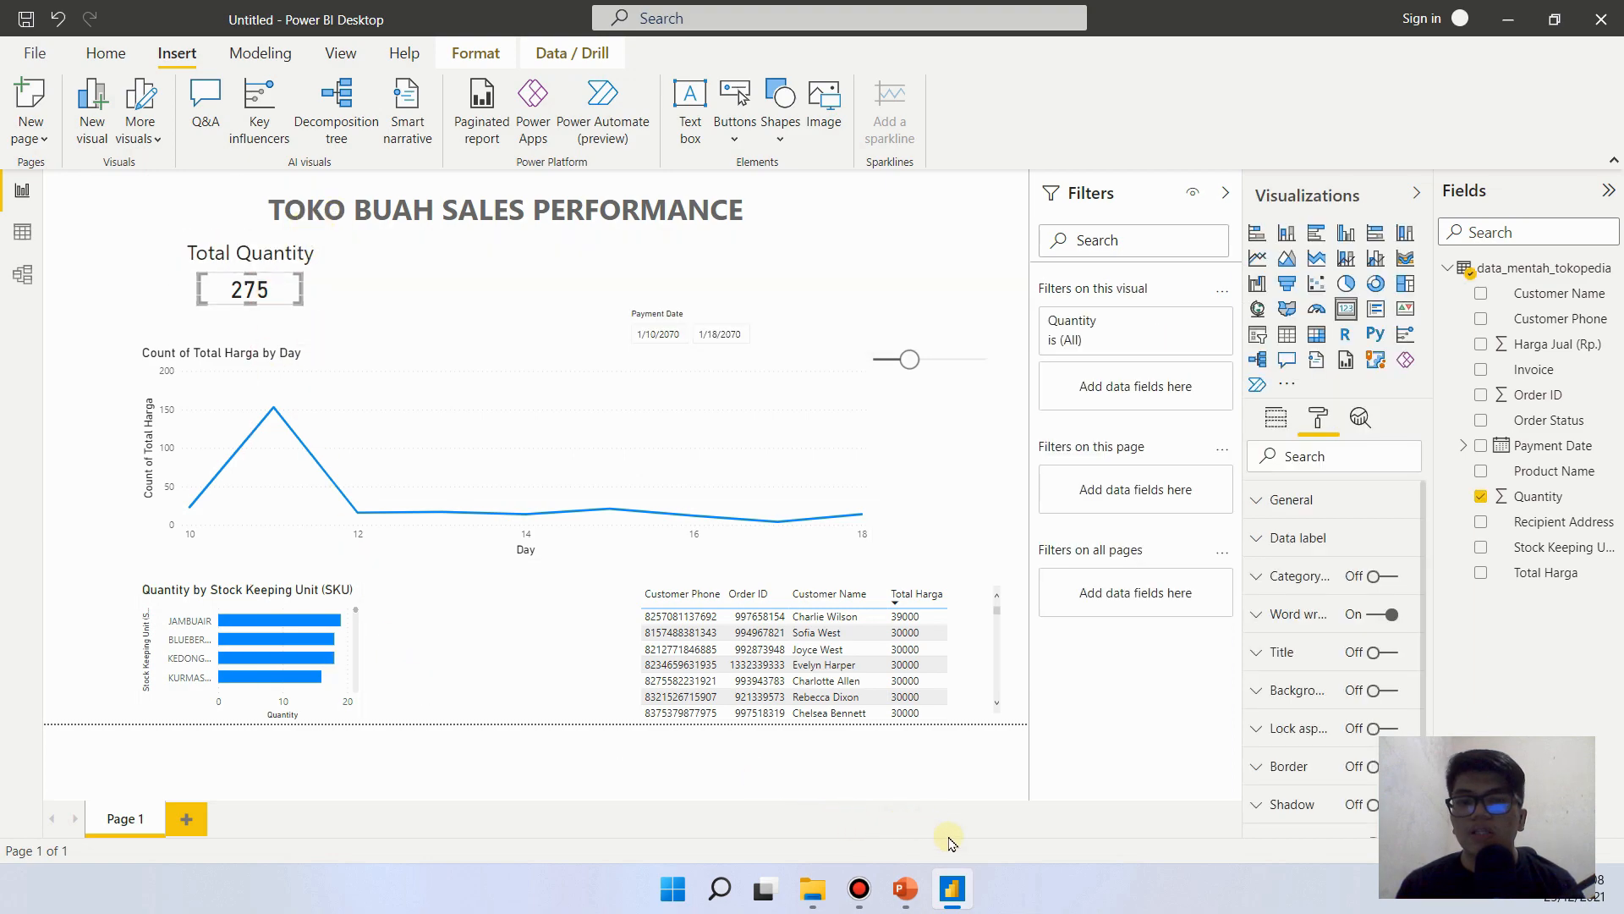
- Recheck the TOTAL QUANTITY heading style on the PowerPoint reference slide, then return to the Power BI report
{"action": "left_click", "coordinate": [907, 890]}
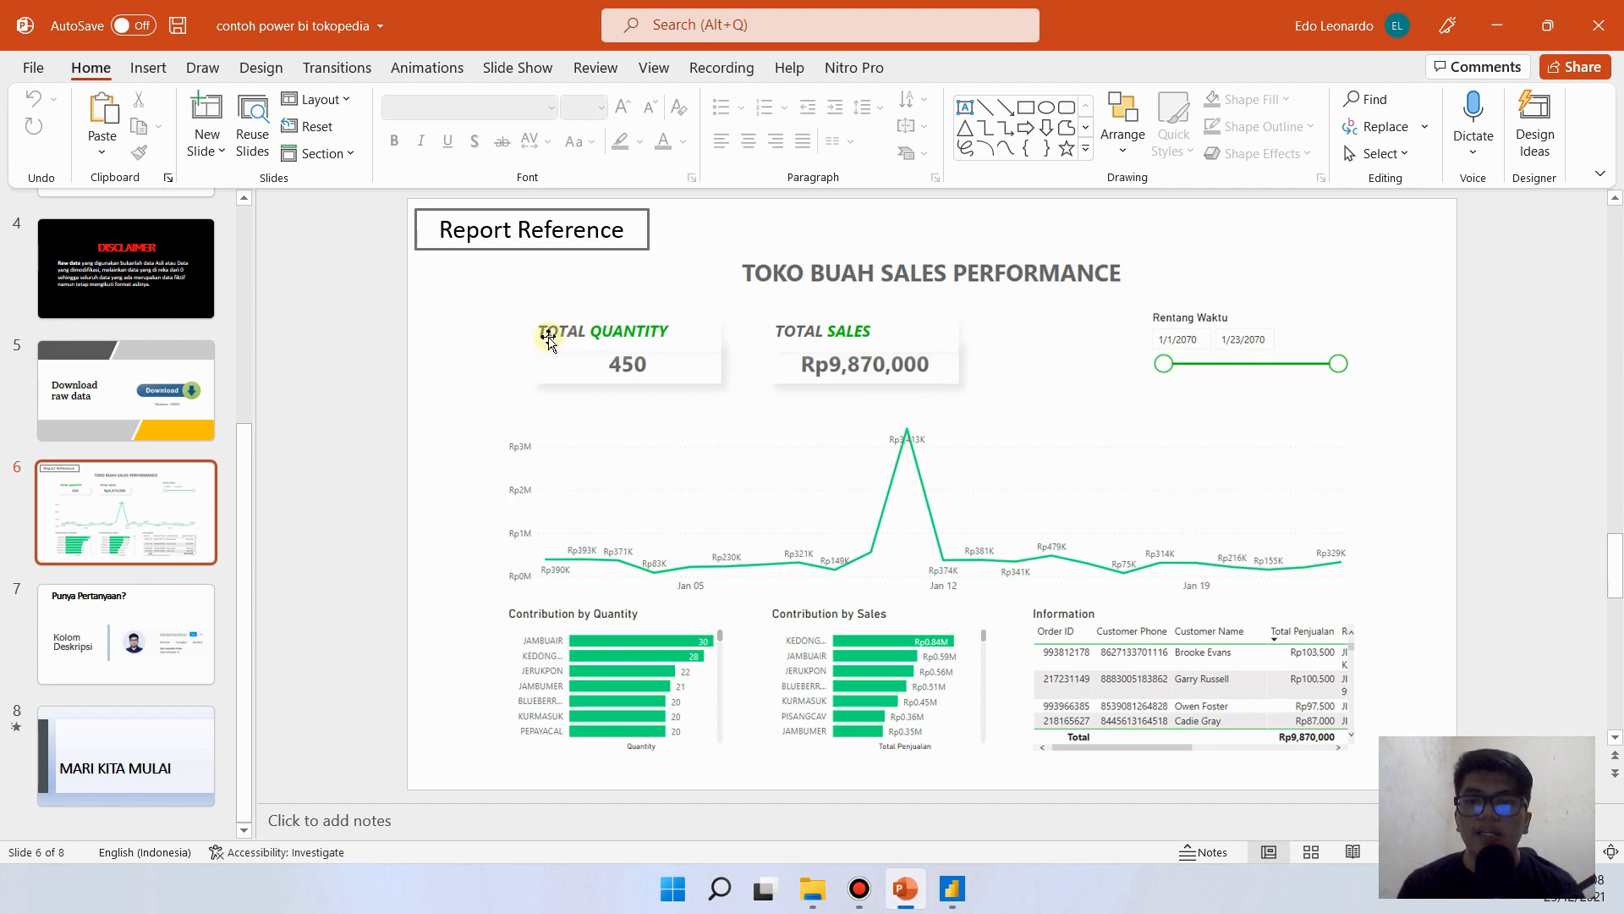
{"action": "left_click", "coordinate": [859, 819]}
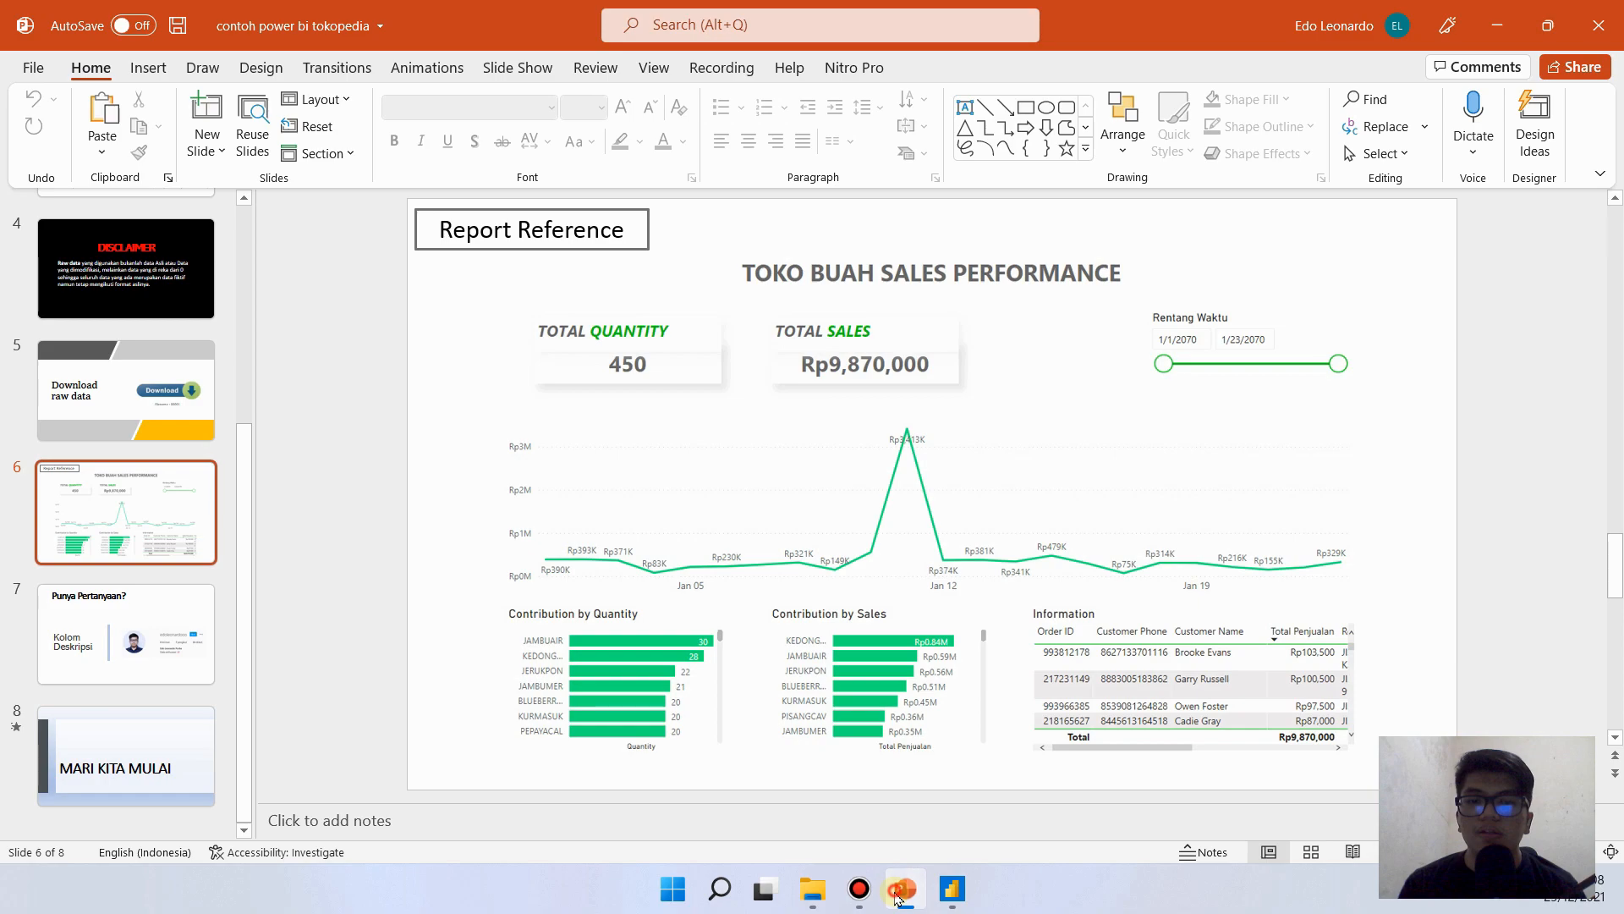
{"action": "left_click", "coordinate": [897, 895]}
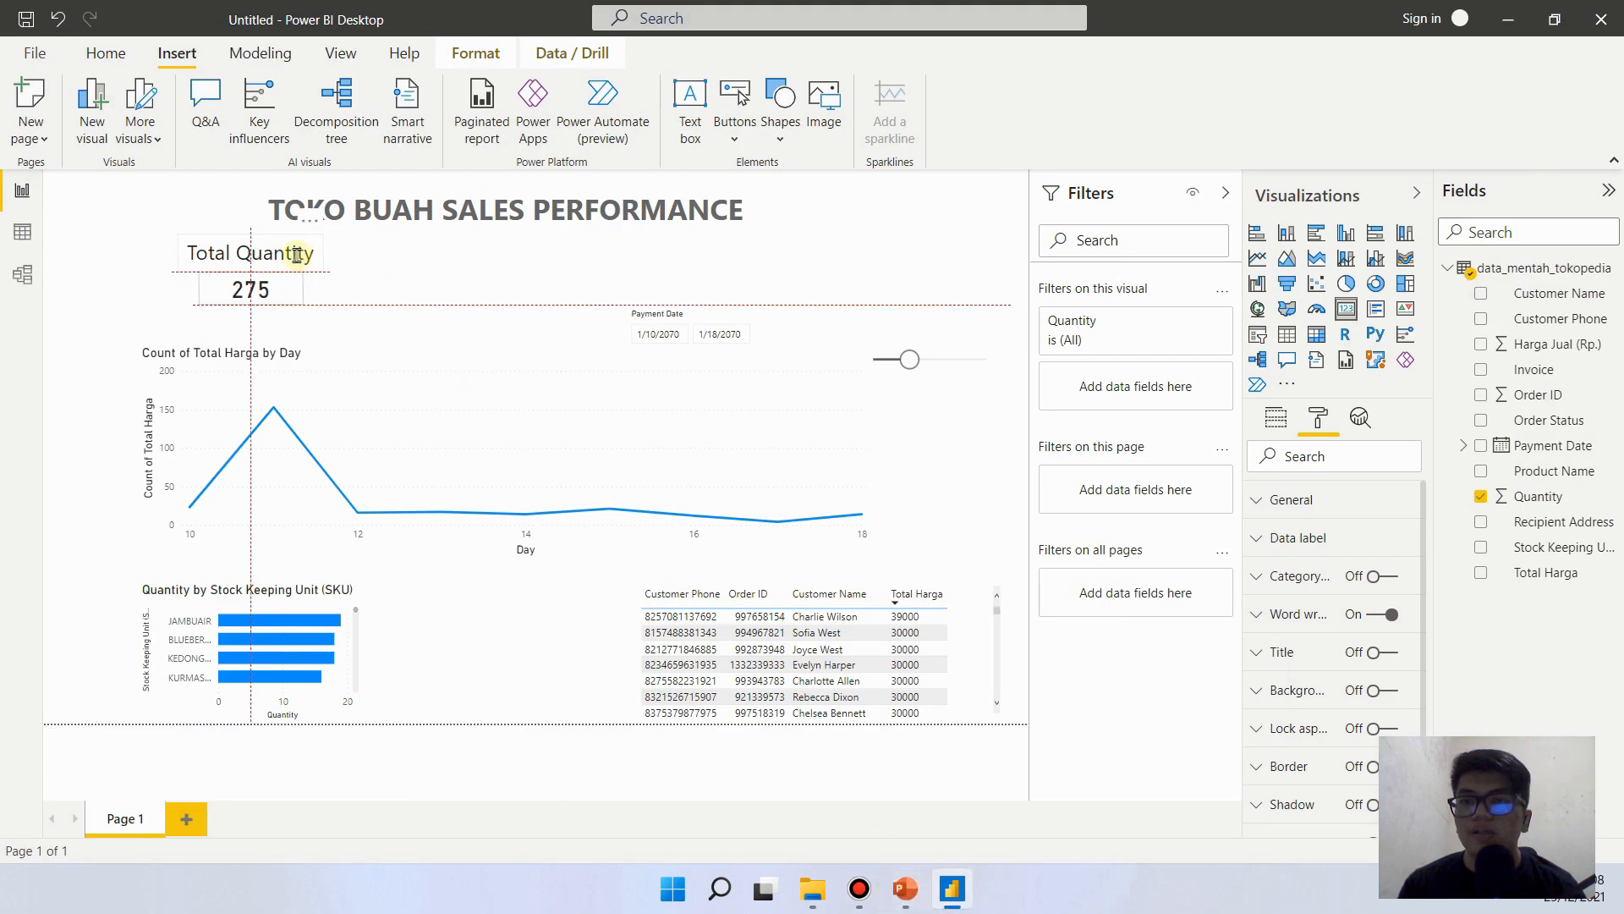
{"action": "left_click", "coordinate": [387, 325]}
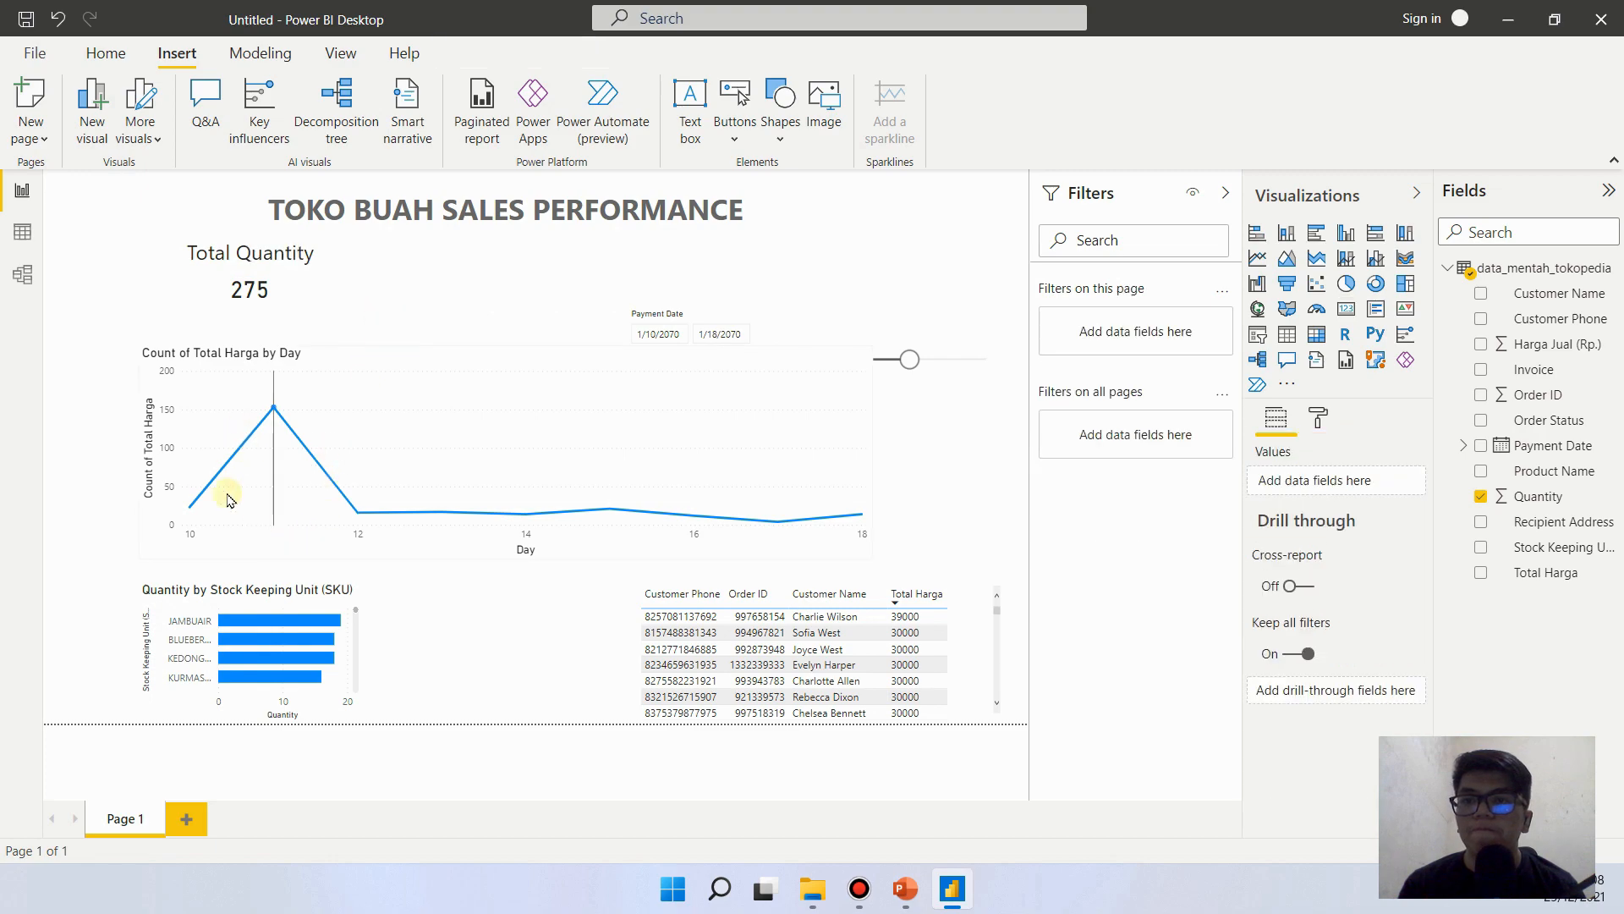
- Color the word Quantity in the Total Quantity heading bright green using a custom color
{"action": "left_click", "coordinate": [240, 262]}
{"action": "left_click", "coordinate": [240, 255]}
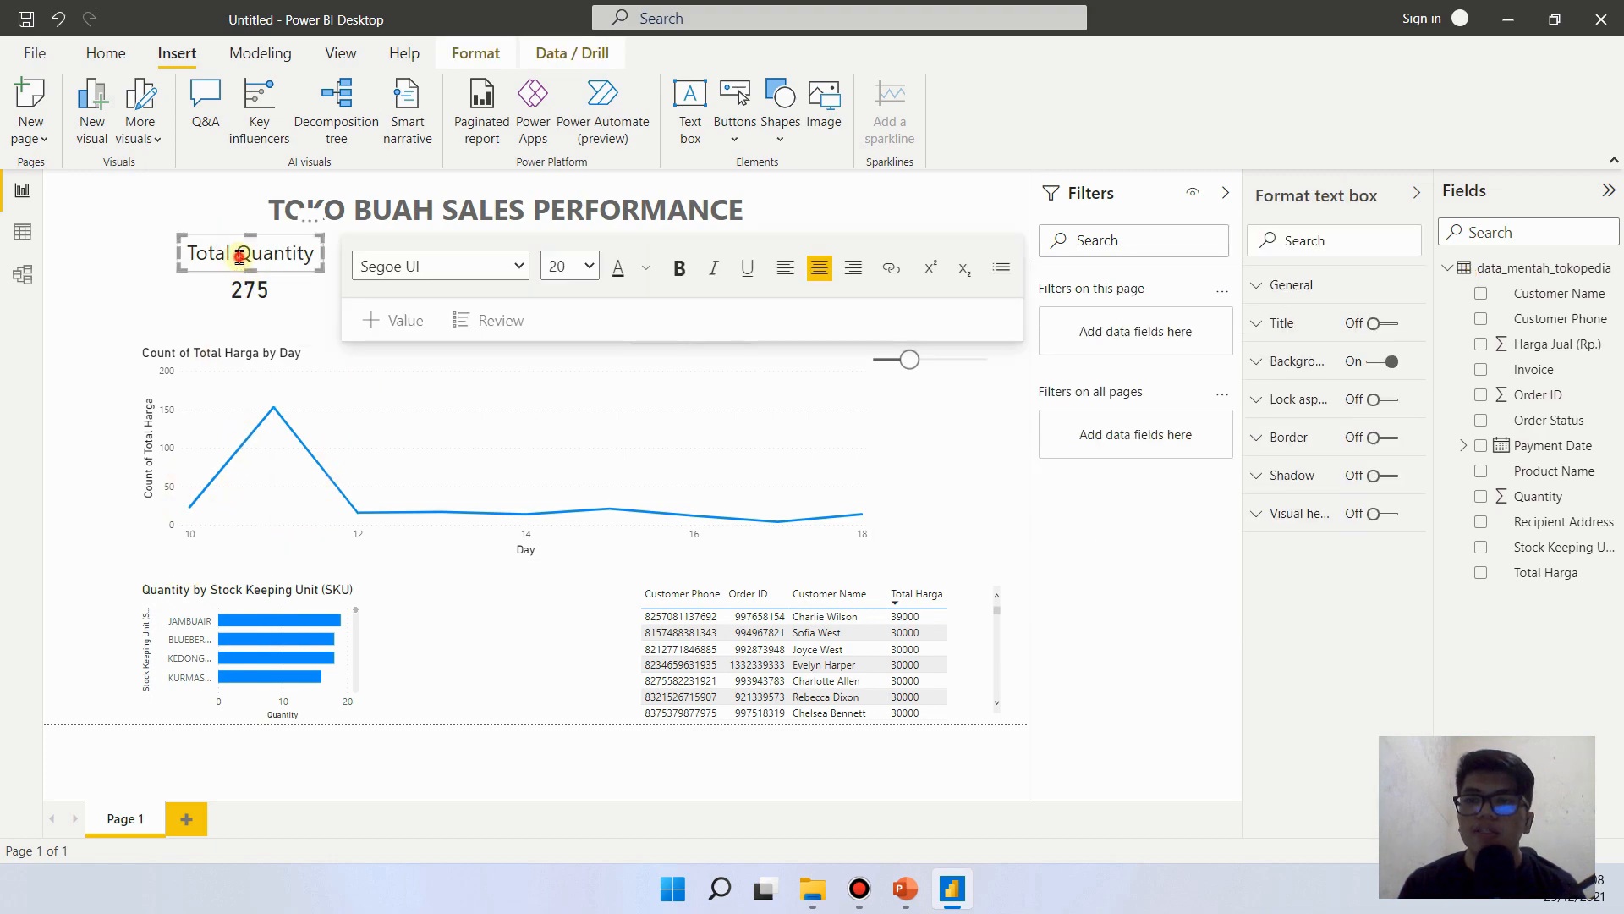
{"action": "double_click", "coordinate": [239, 255]}
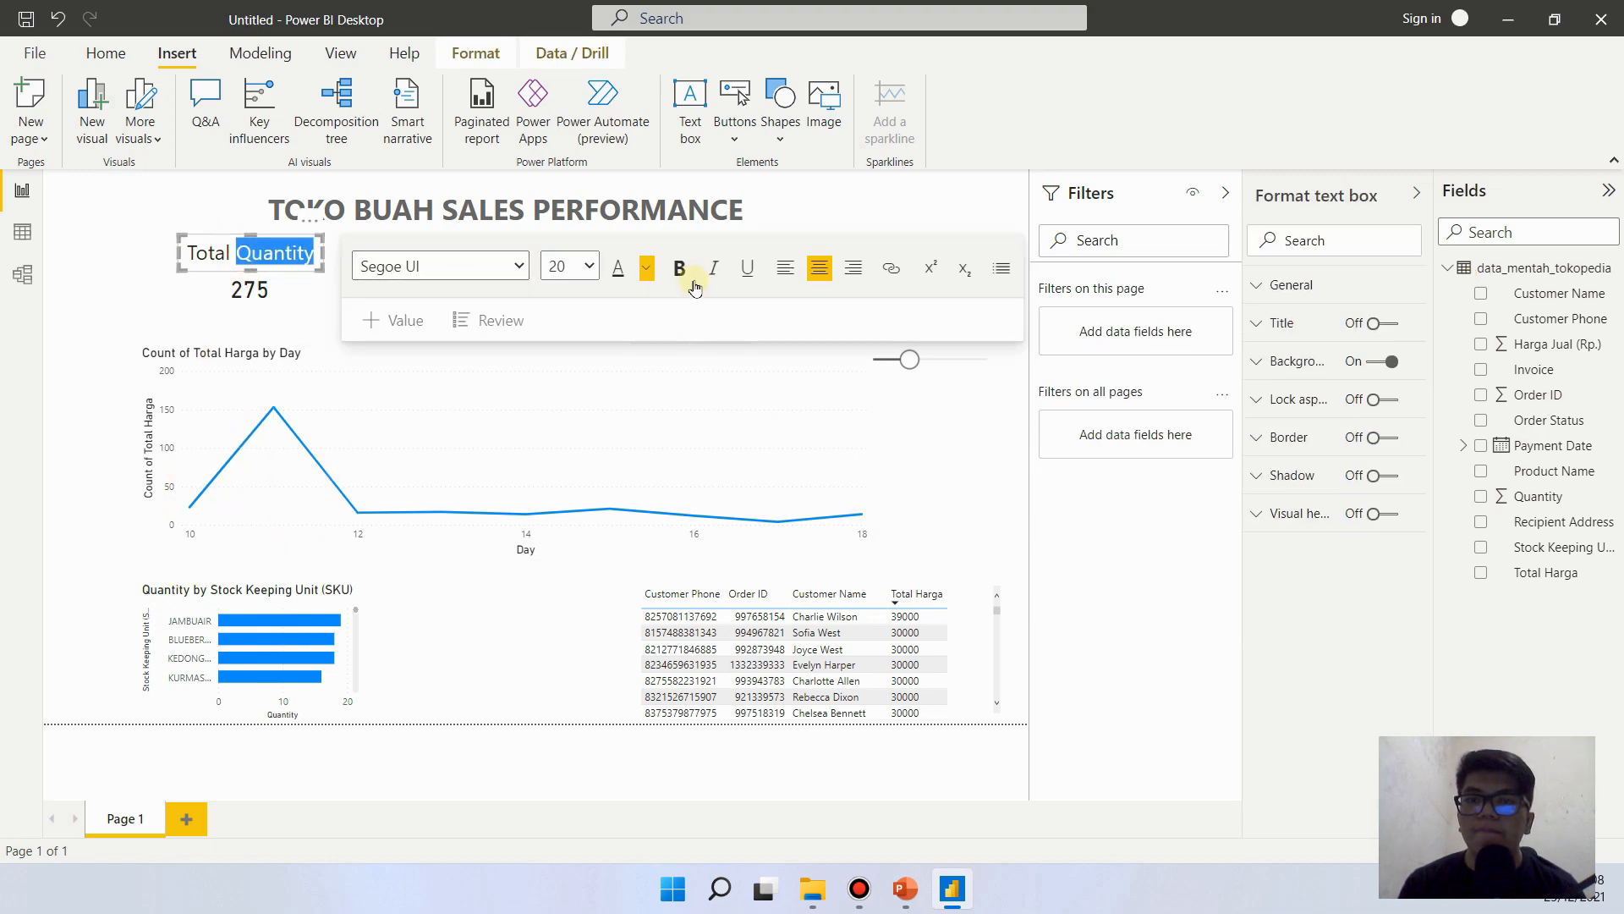
{"action": "left_click", "coordinate": [647, 273]}
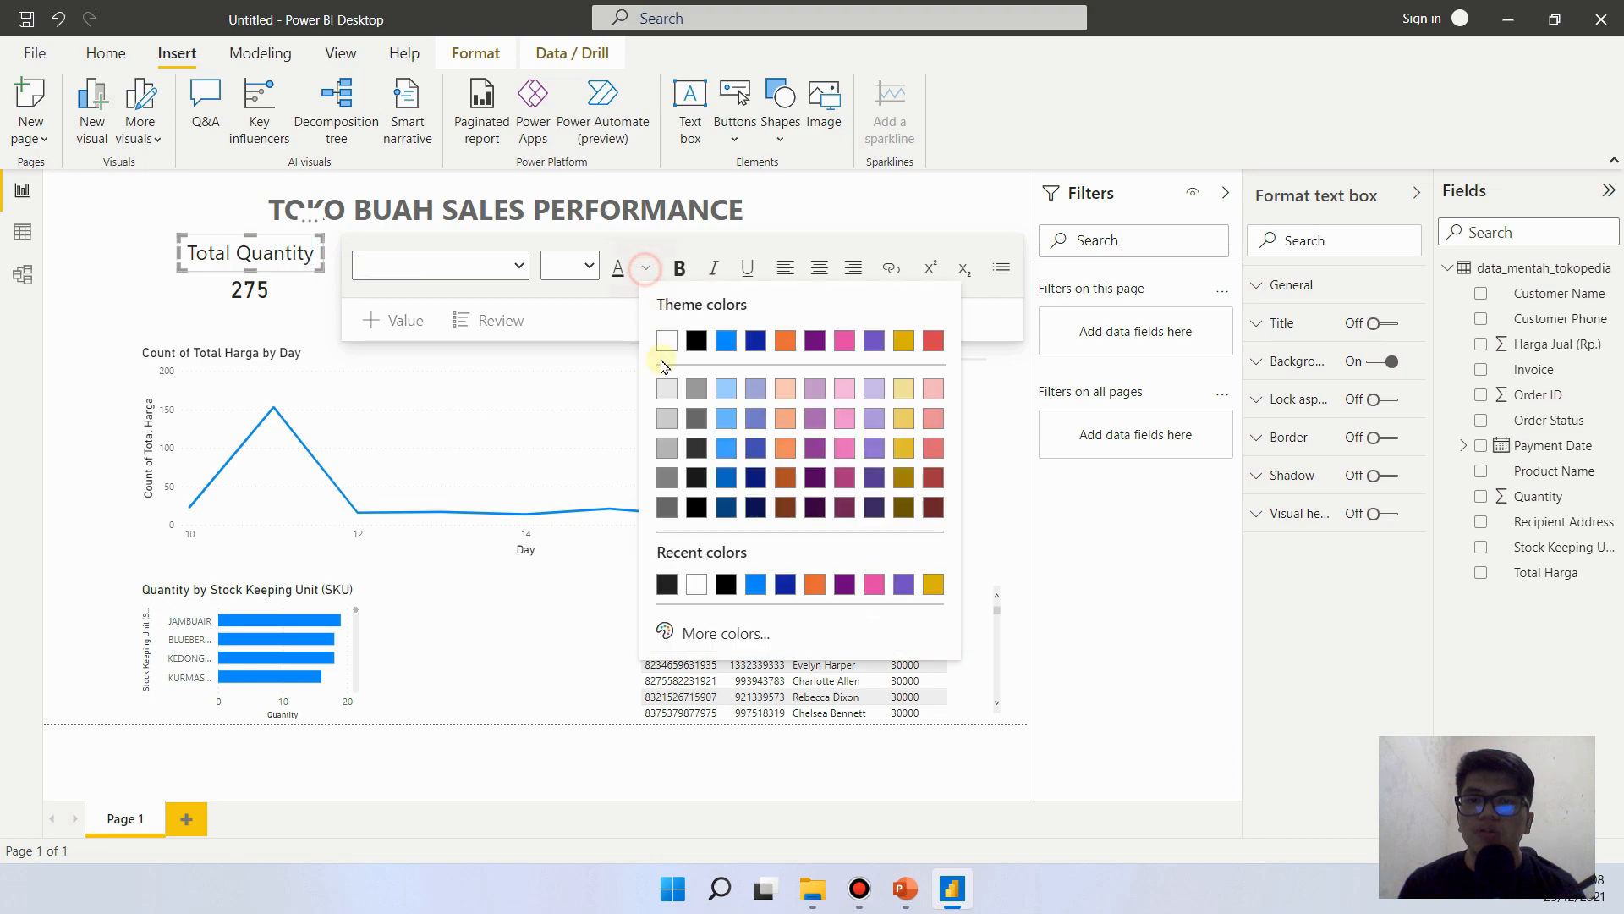
{"action": "left_click", "coordinate": [733, 641]}
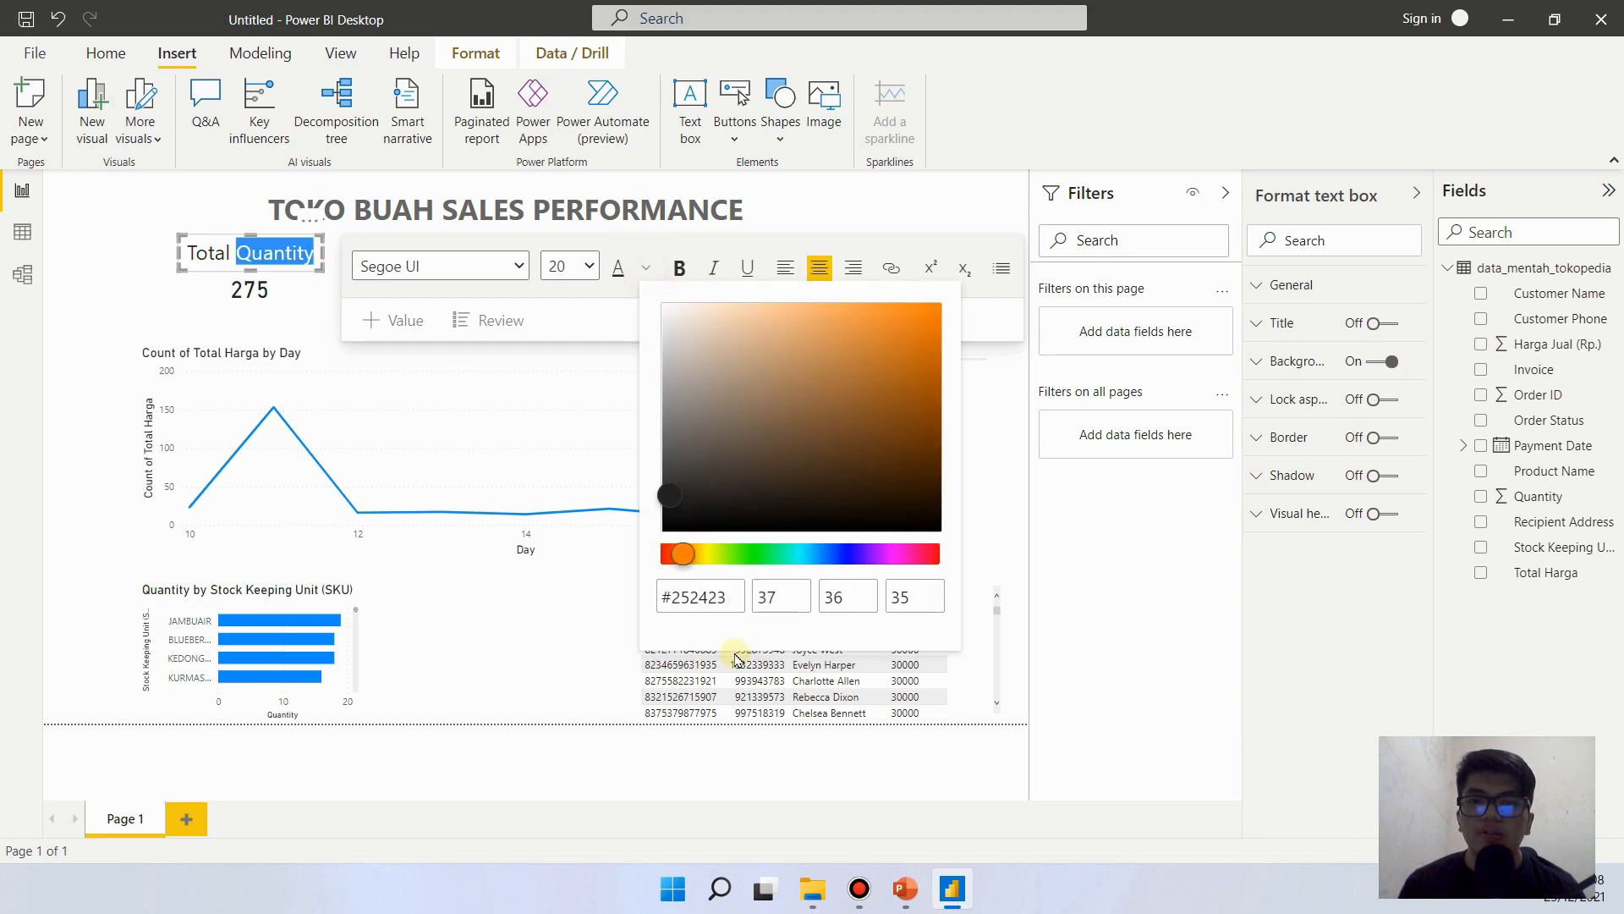
{"action": "left_click", "coordinate": [752, 554]}
{"action": "left_click", "coordinate": [933, 308]}
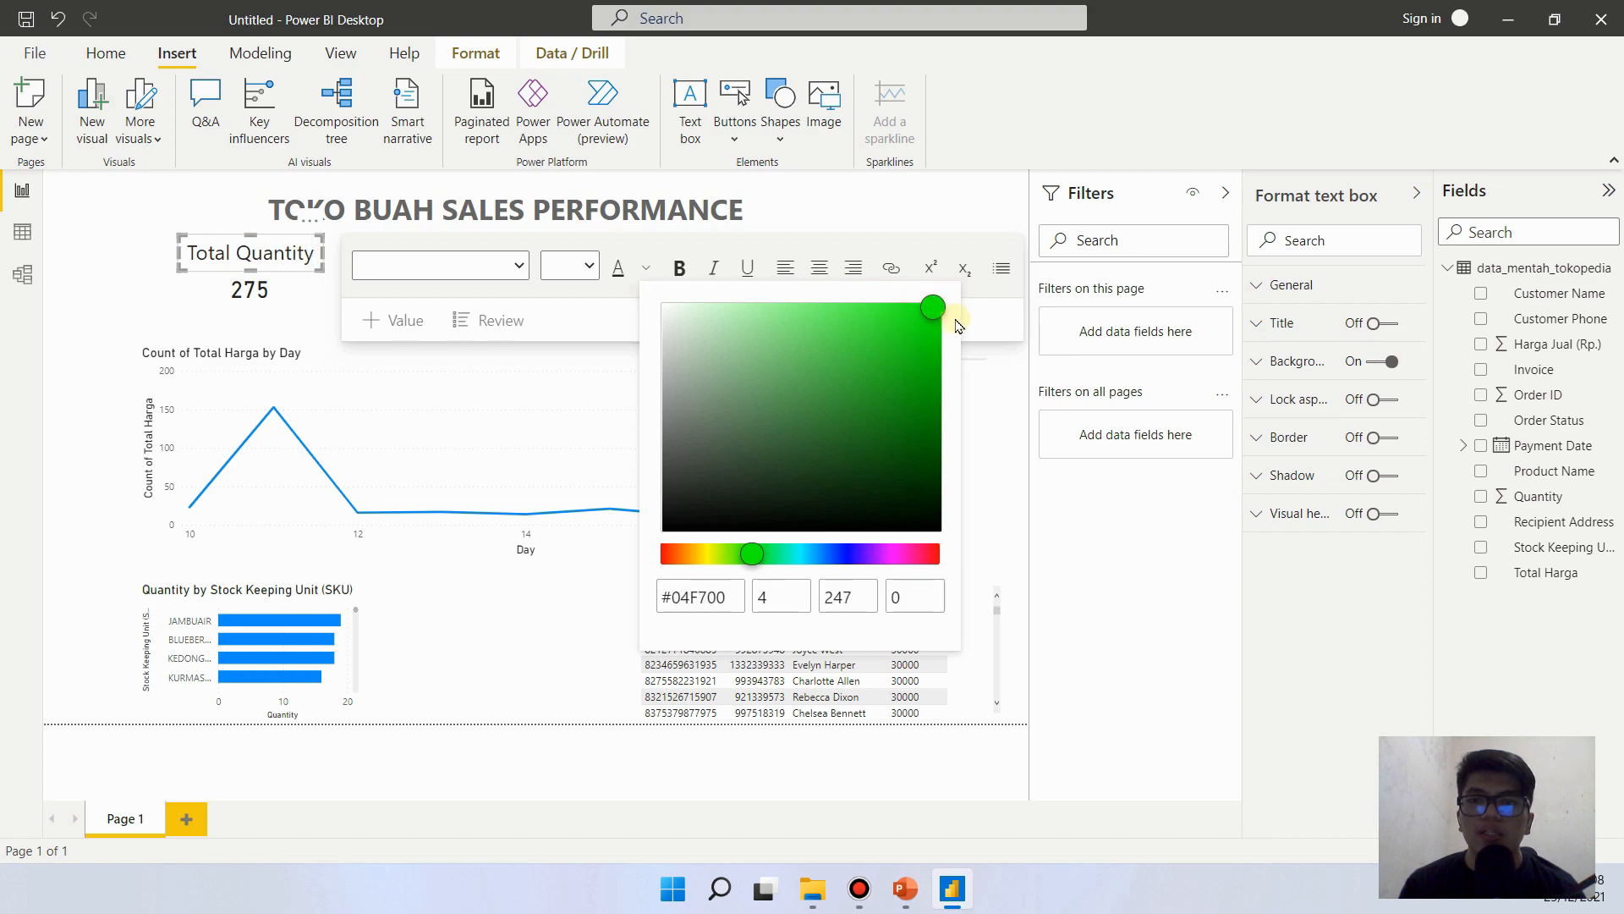
{"action": "left_click", "coordinate": [932, 320]}
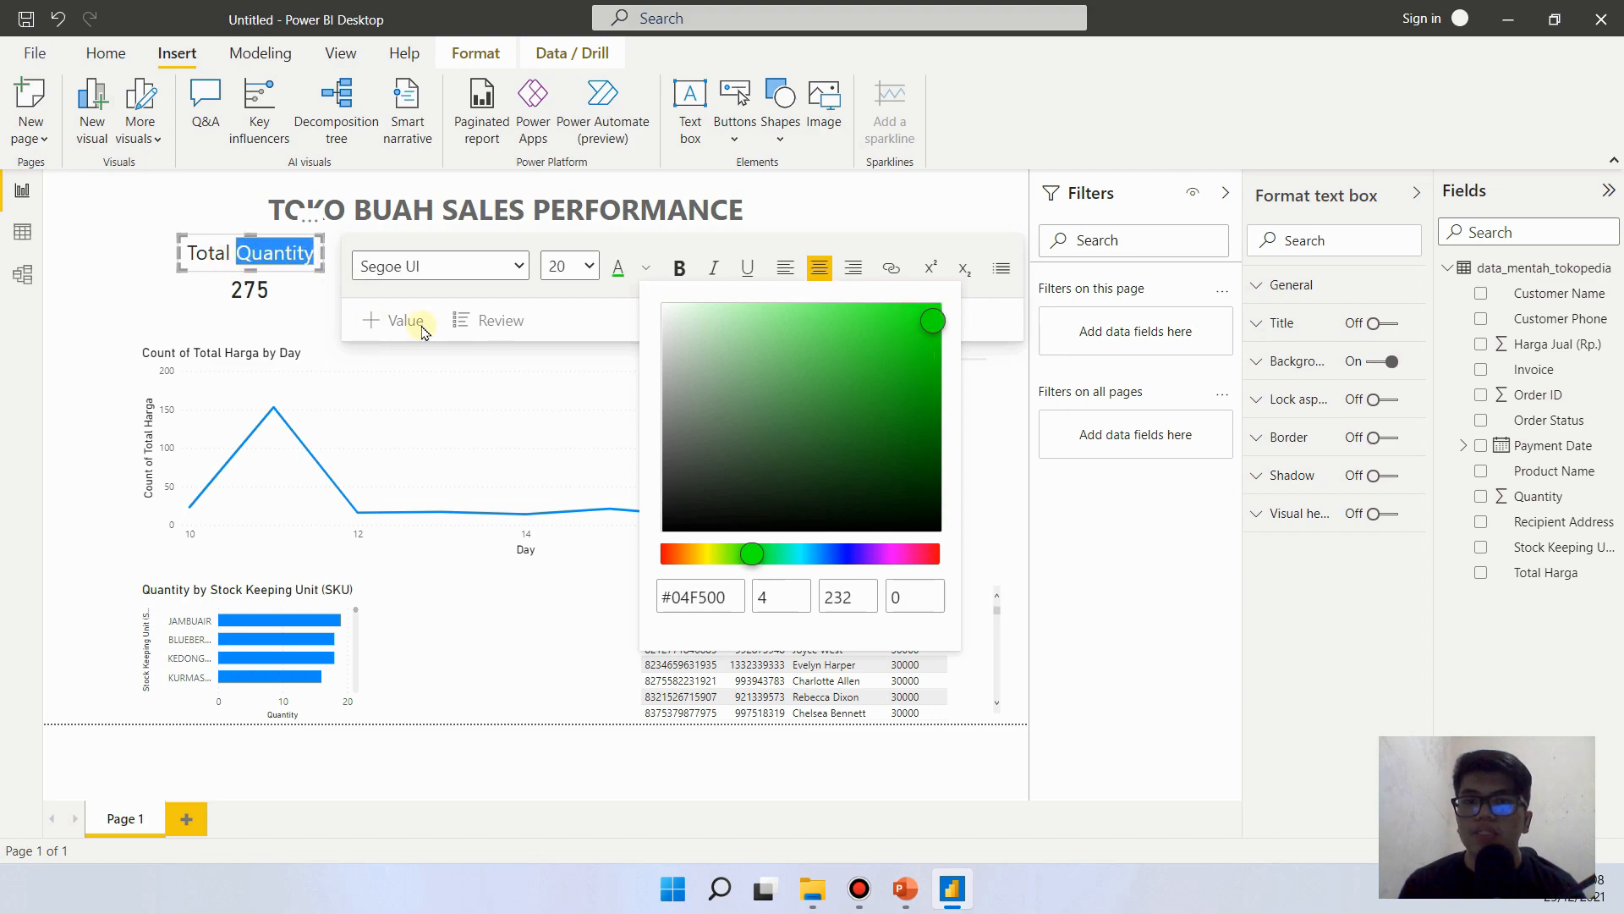
- Make the entire Total Quantity heading text bold
{"action": "left_click", "coordinate": [214, 256]}
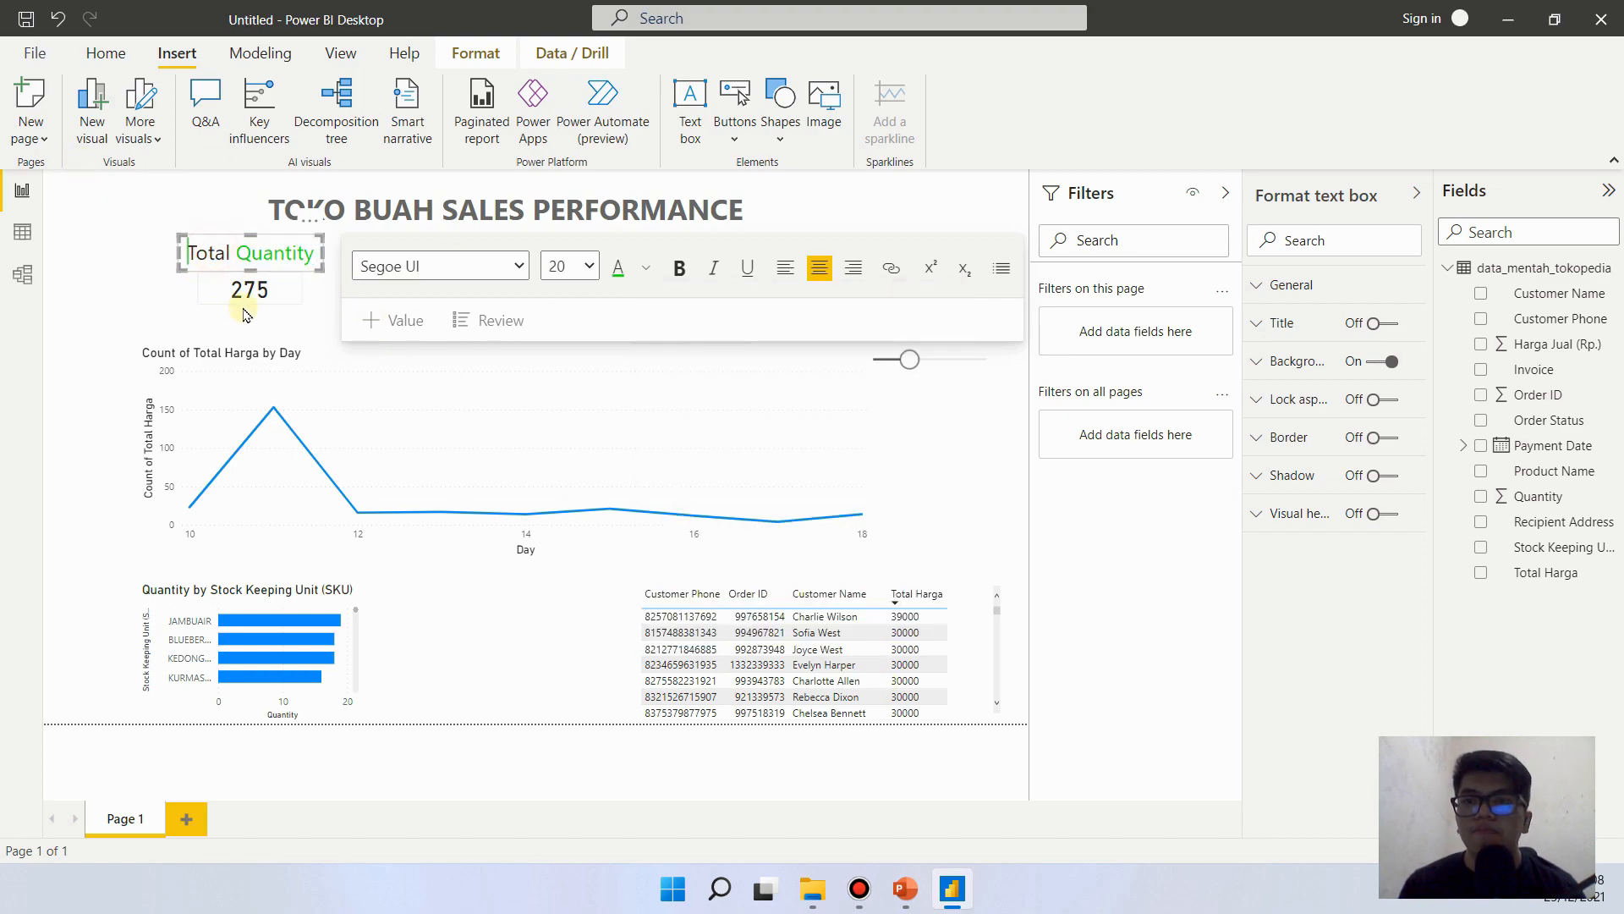
{"action": "key", "text": "ctrl+a"}
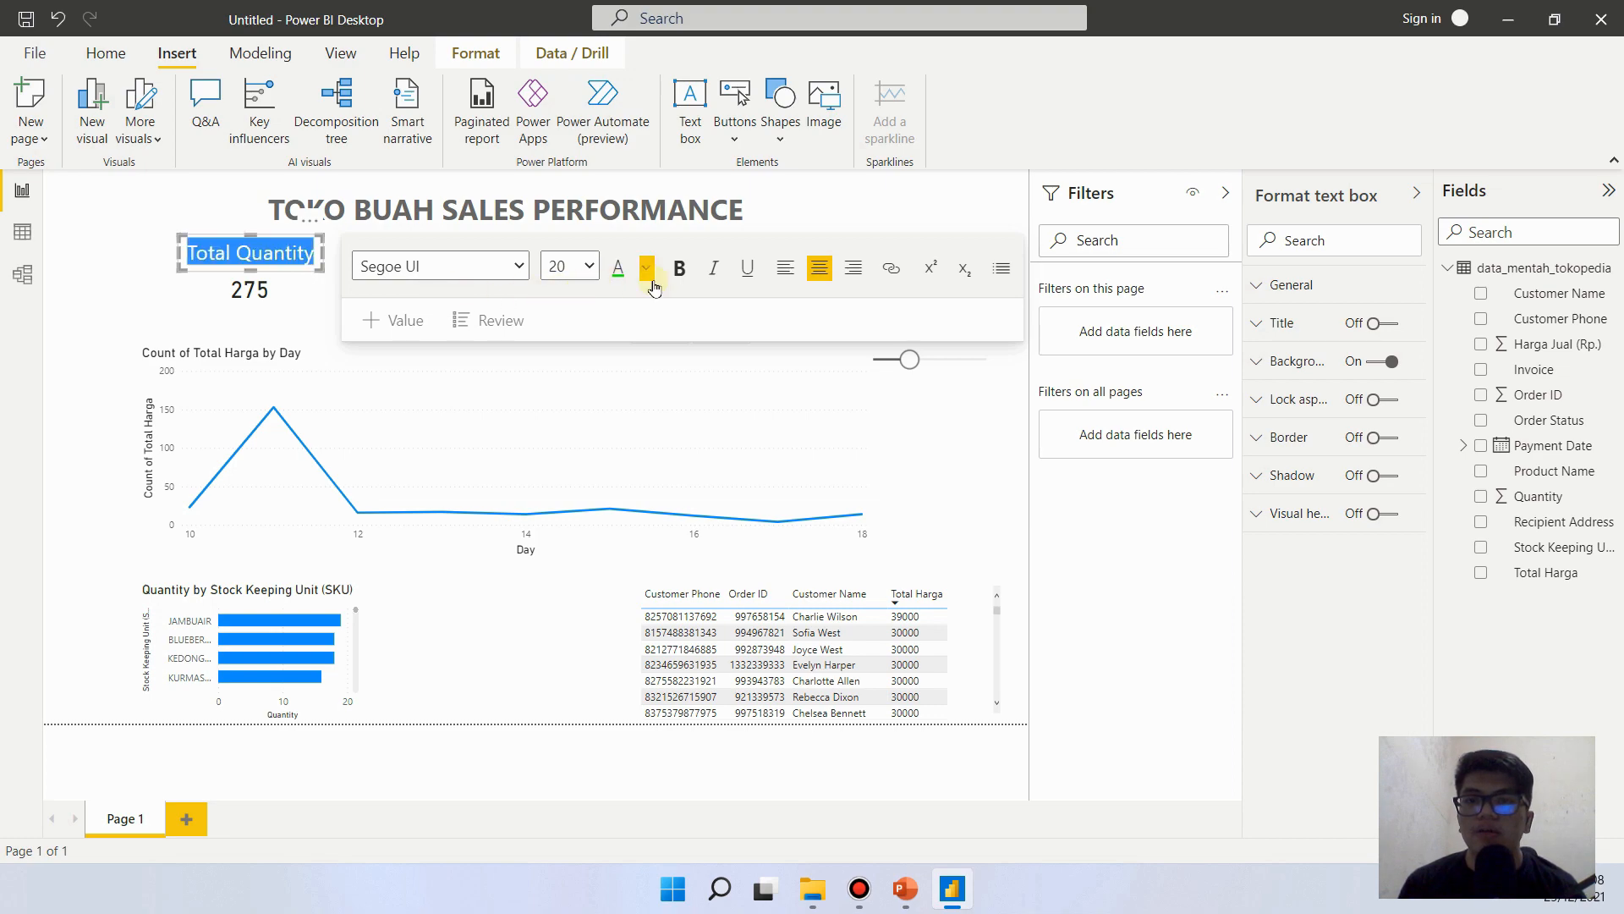
{"action": "left_click", "coordinate": [680, 268]}
{"action": "left_click", "coordinate": [83, 256]}
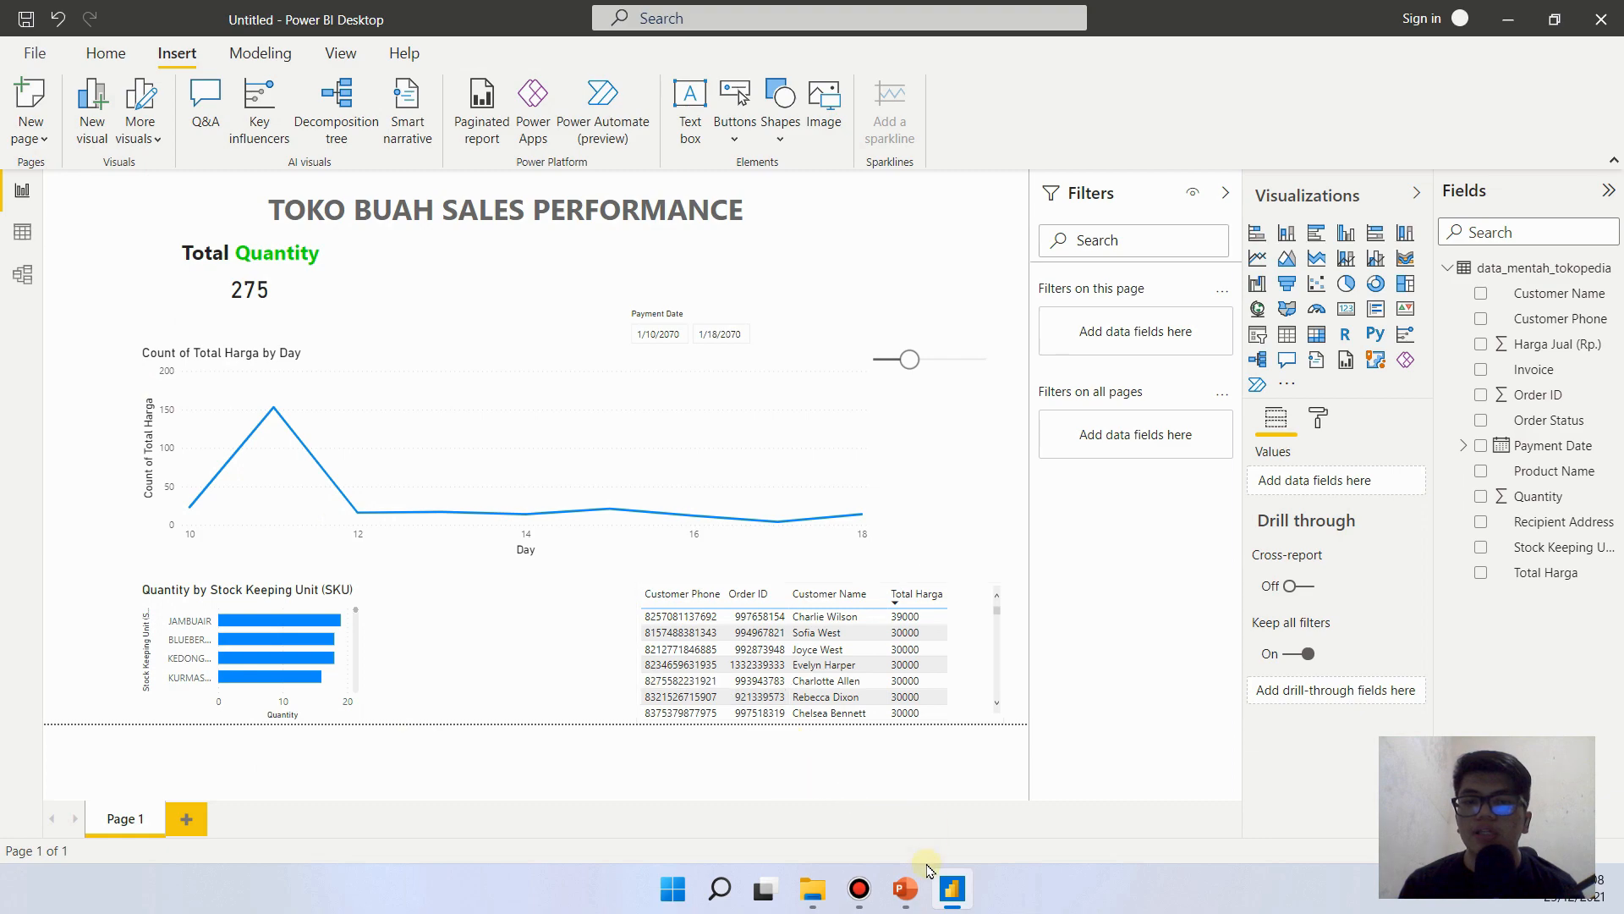
- Recolor the word Quantity in the bold heading with a slightly darker custom green
{"action": "left_click", "coordinate": [258, 254]}
{"action": "double_click", "coordinate": [258, 254]}
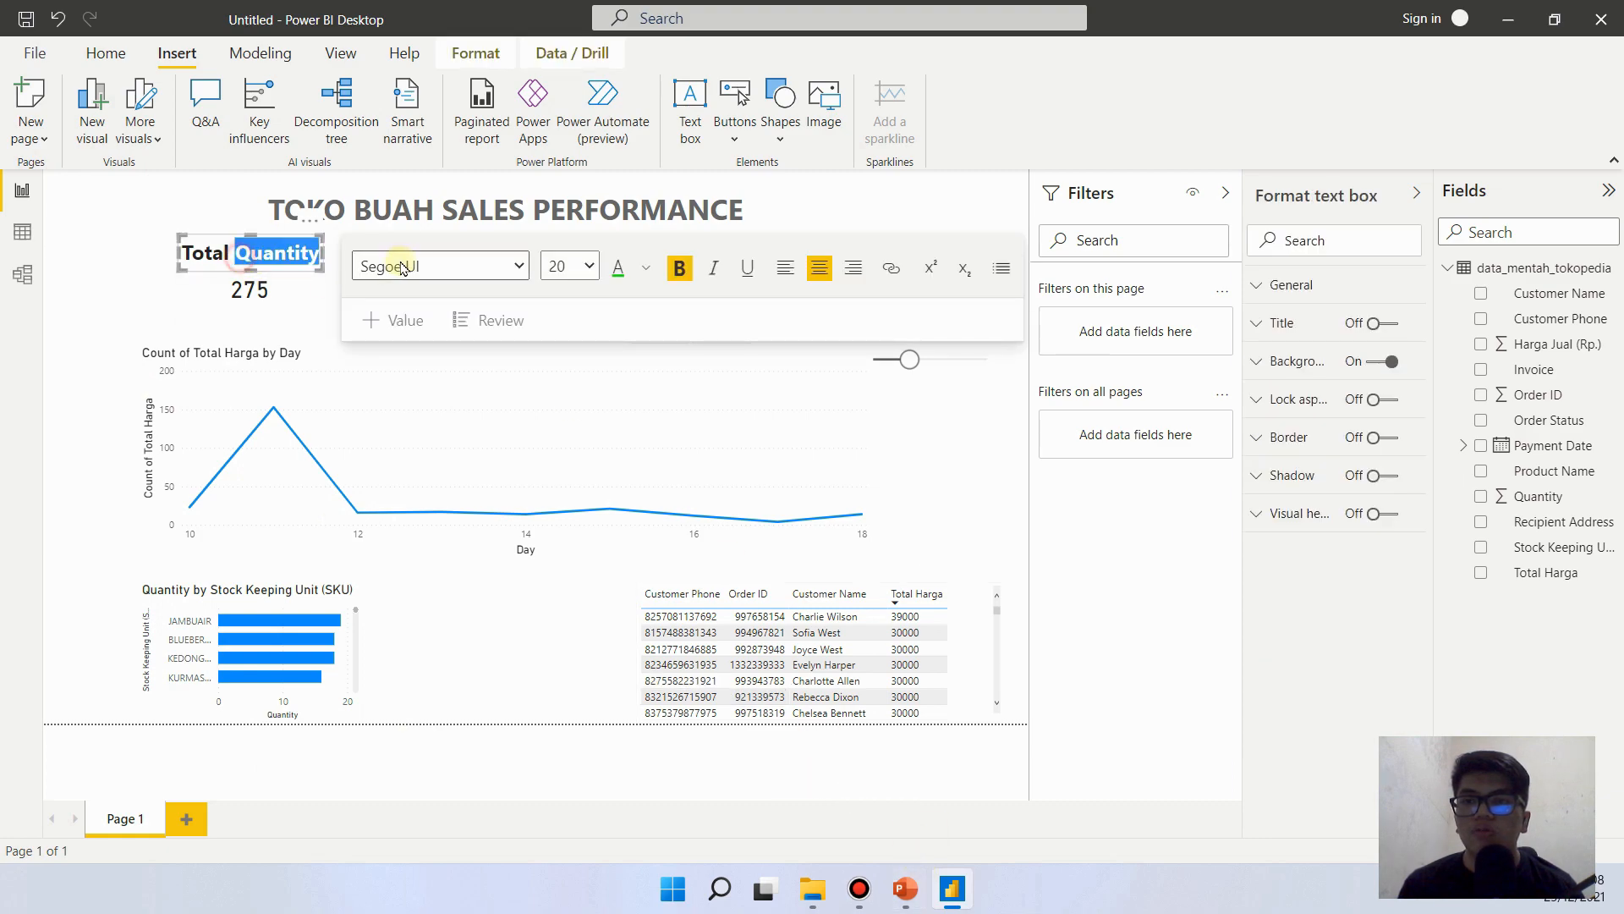
{"action": "left_click", "coordinate": [651, 269]}
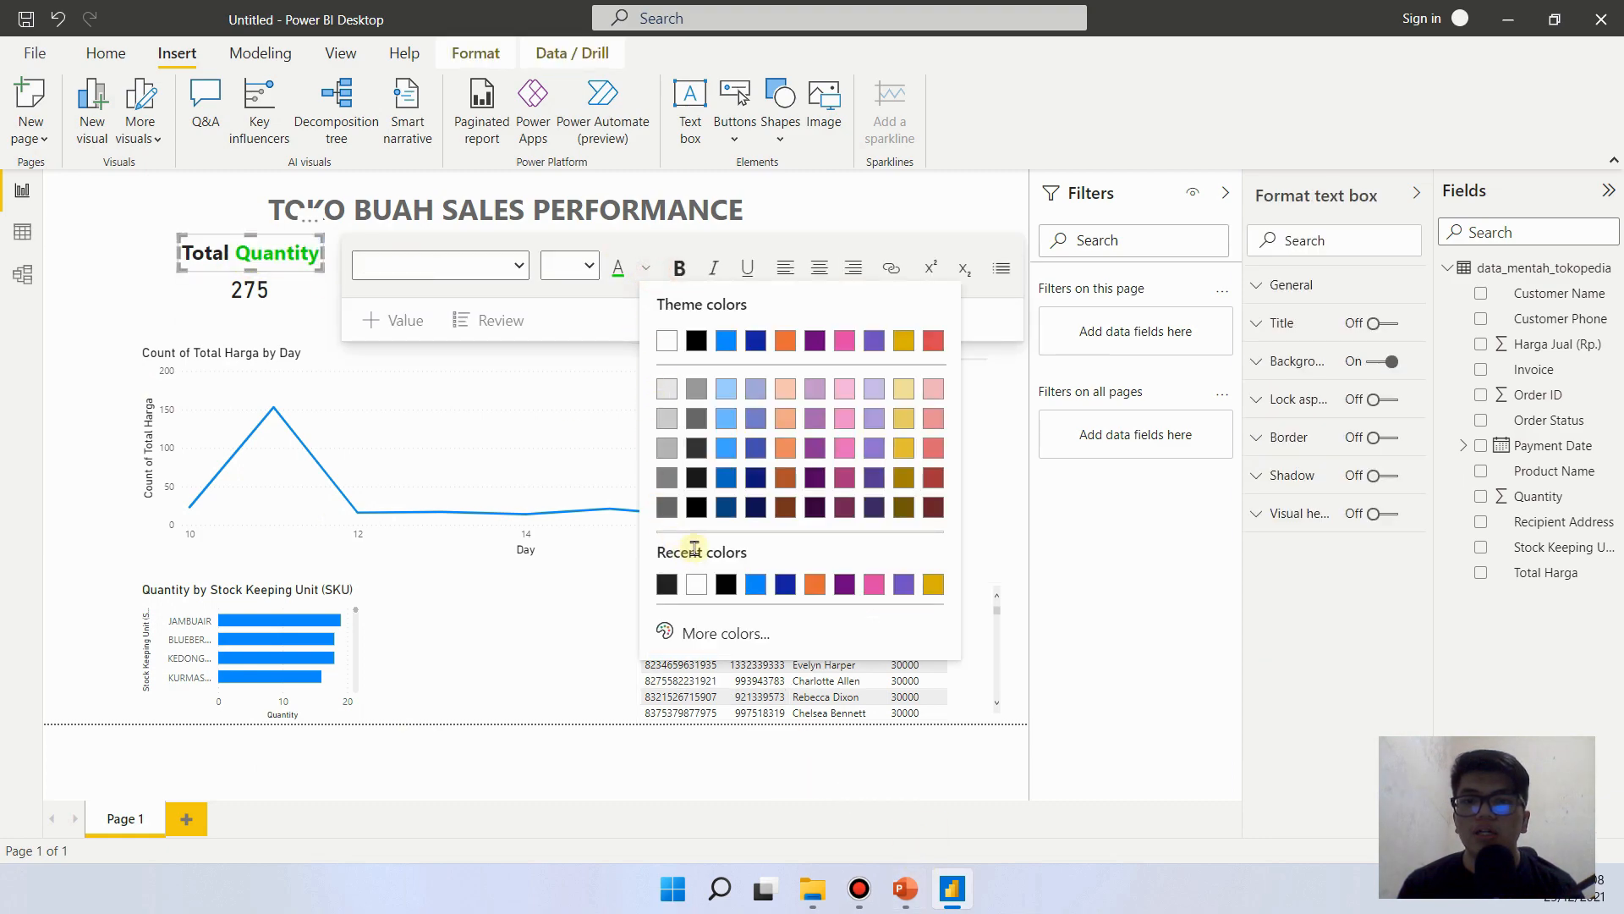
{"action": "left_click", "coordinate": [711, 637]}
{"action": "left_click", "coordinate": [744, 554]}
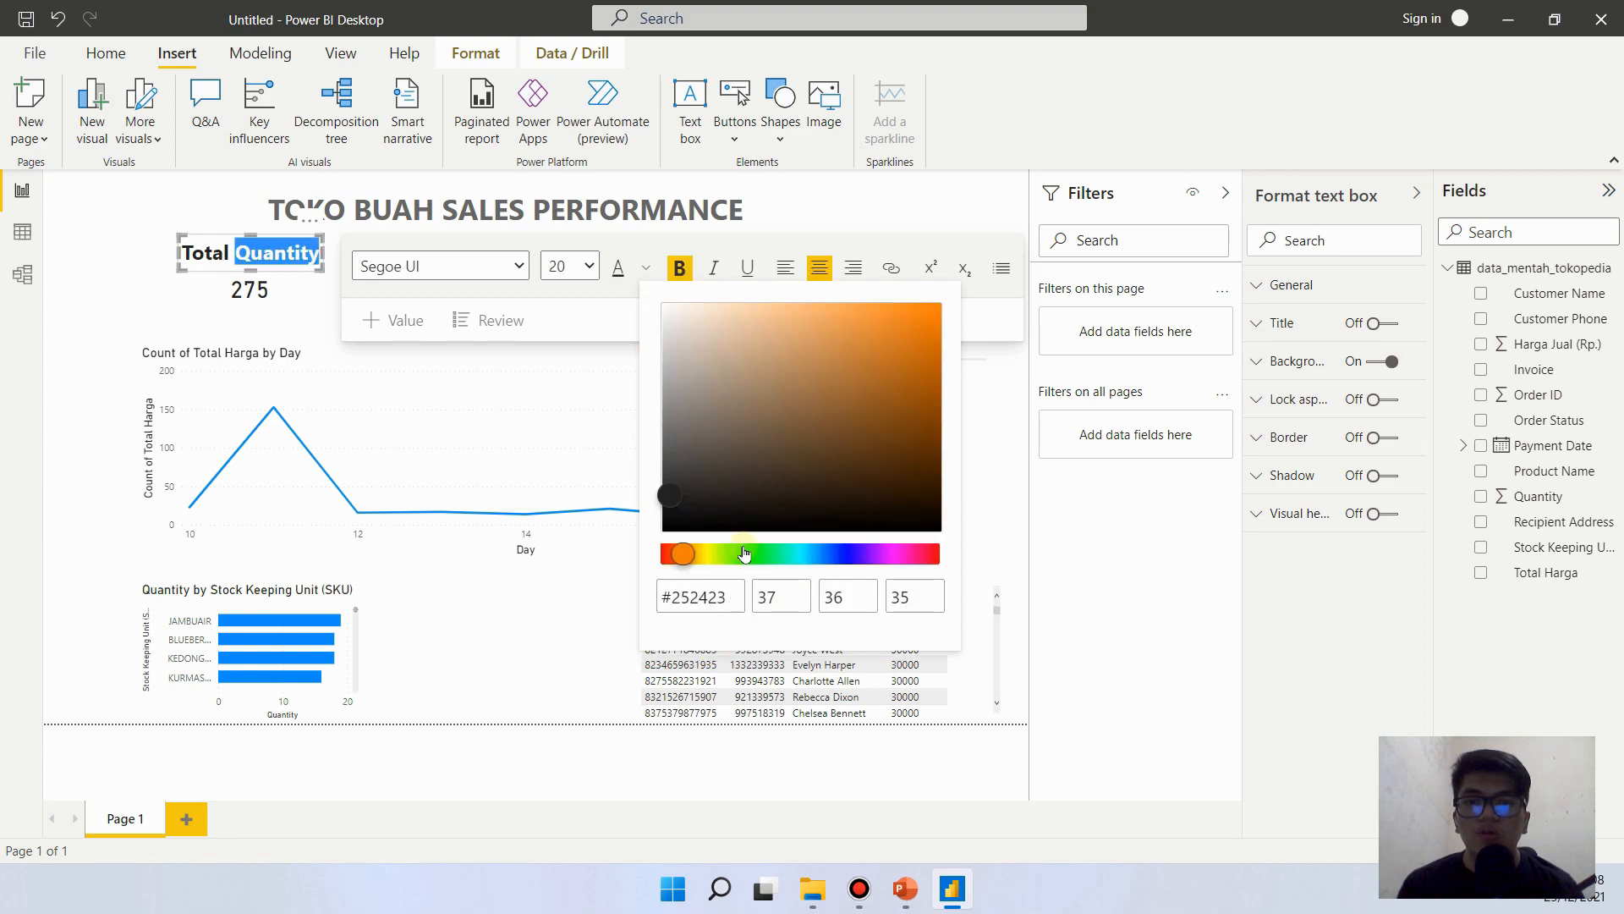
{"action": "left_click_drag", "start_coordinate": [746, 555], "coordinate": [757, 555]}
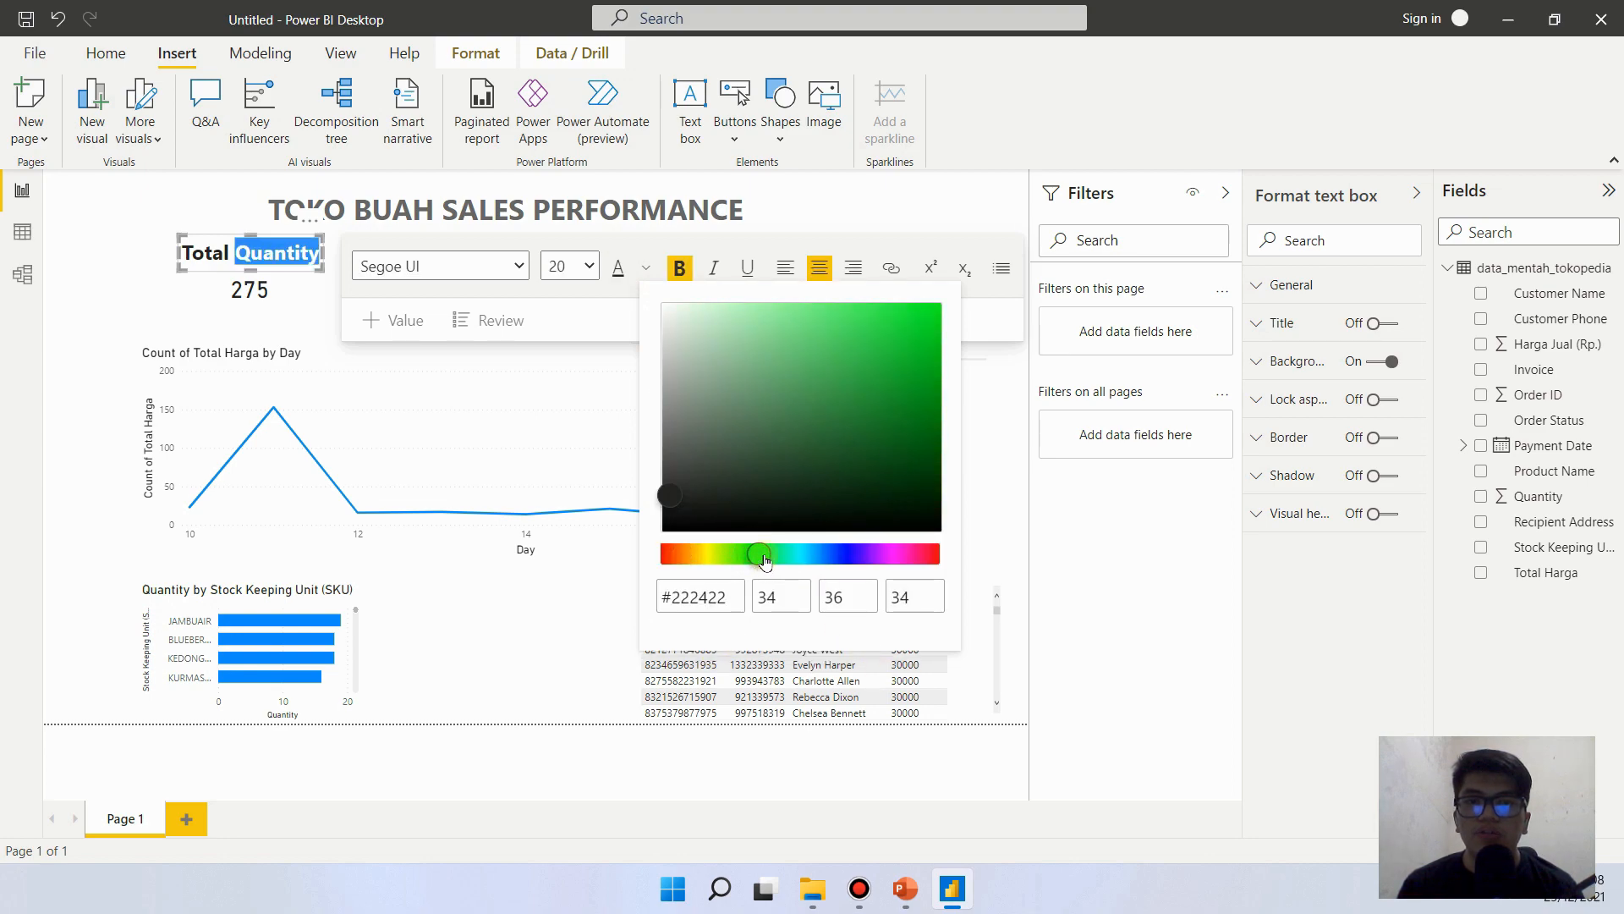
{"action": "left_click_drag", "start_coordinate": [891, 341], "coordinate": [939, 342]}
{"action": "left_click", "coordinate": [110, 286]}
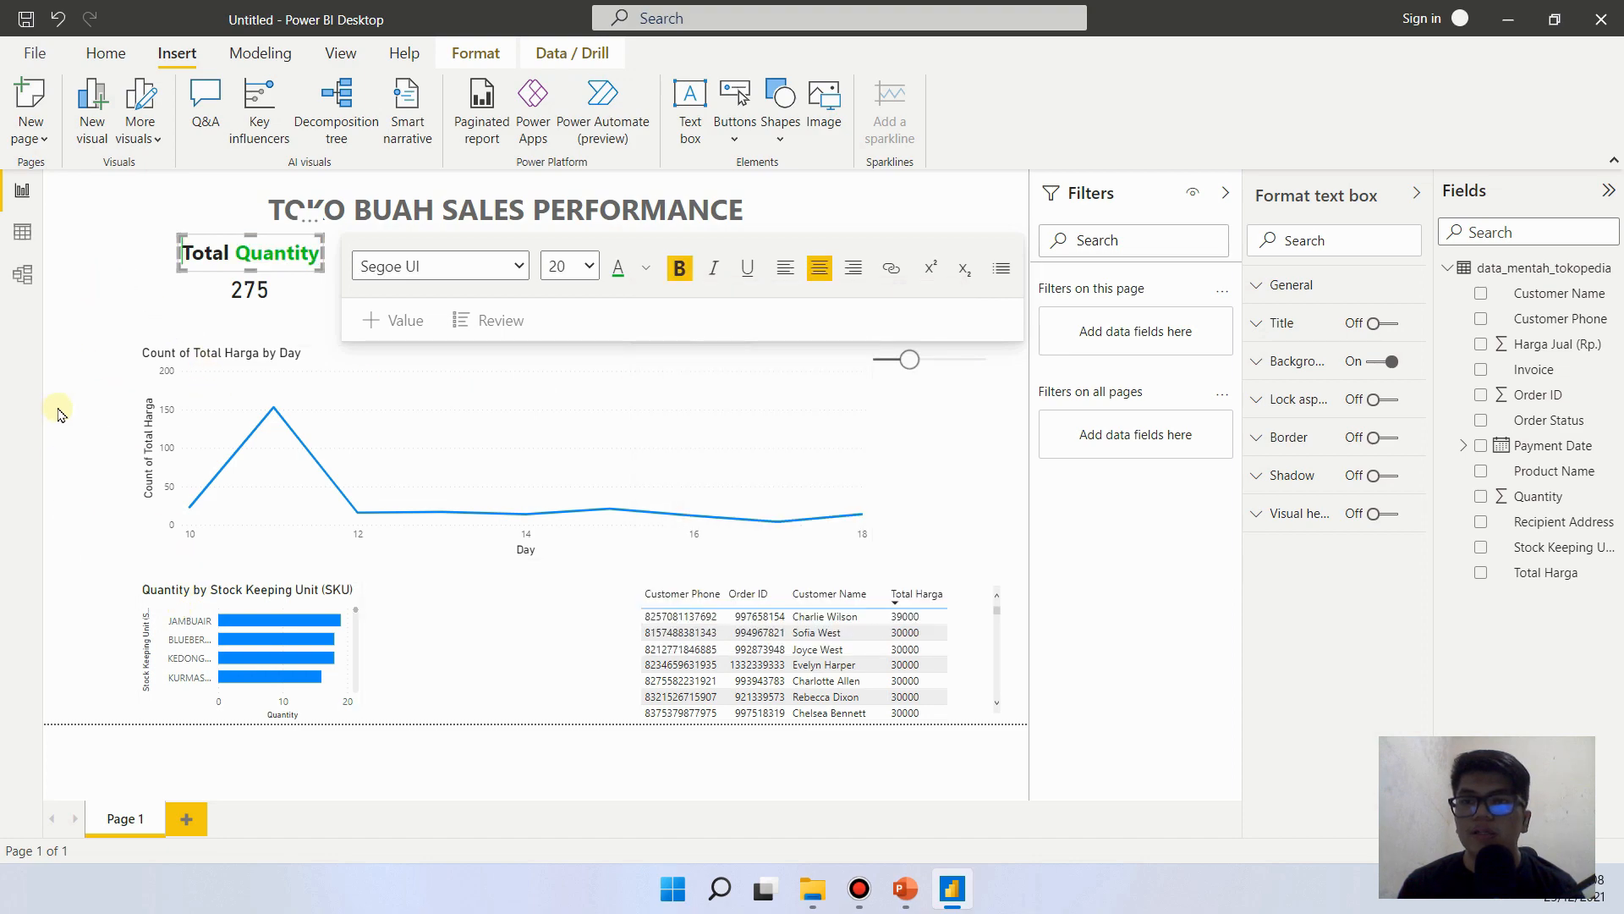
- Change the font of the Quantity card's data label to Arial Black
{"action": "left_click", "coordinate": [99, 300]}
{"action": "left_click", "coordinate": [227, 299]}
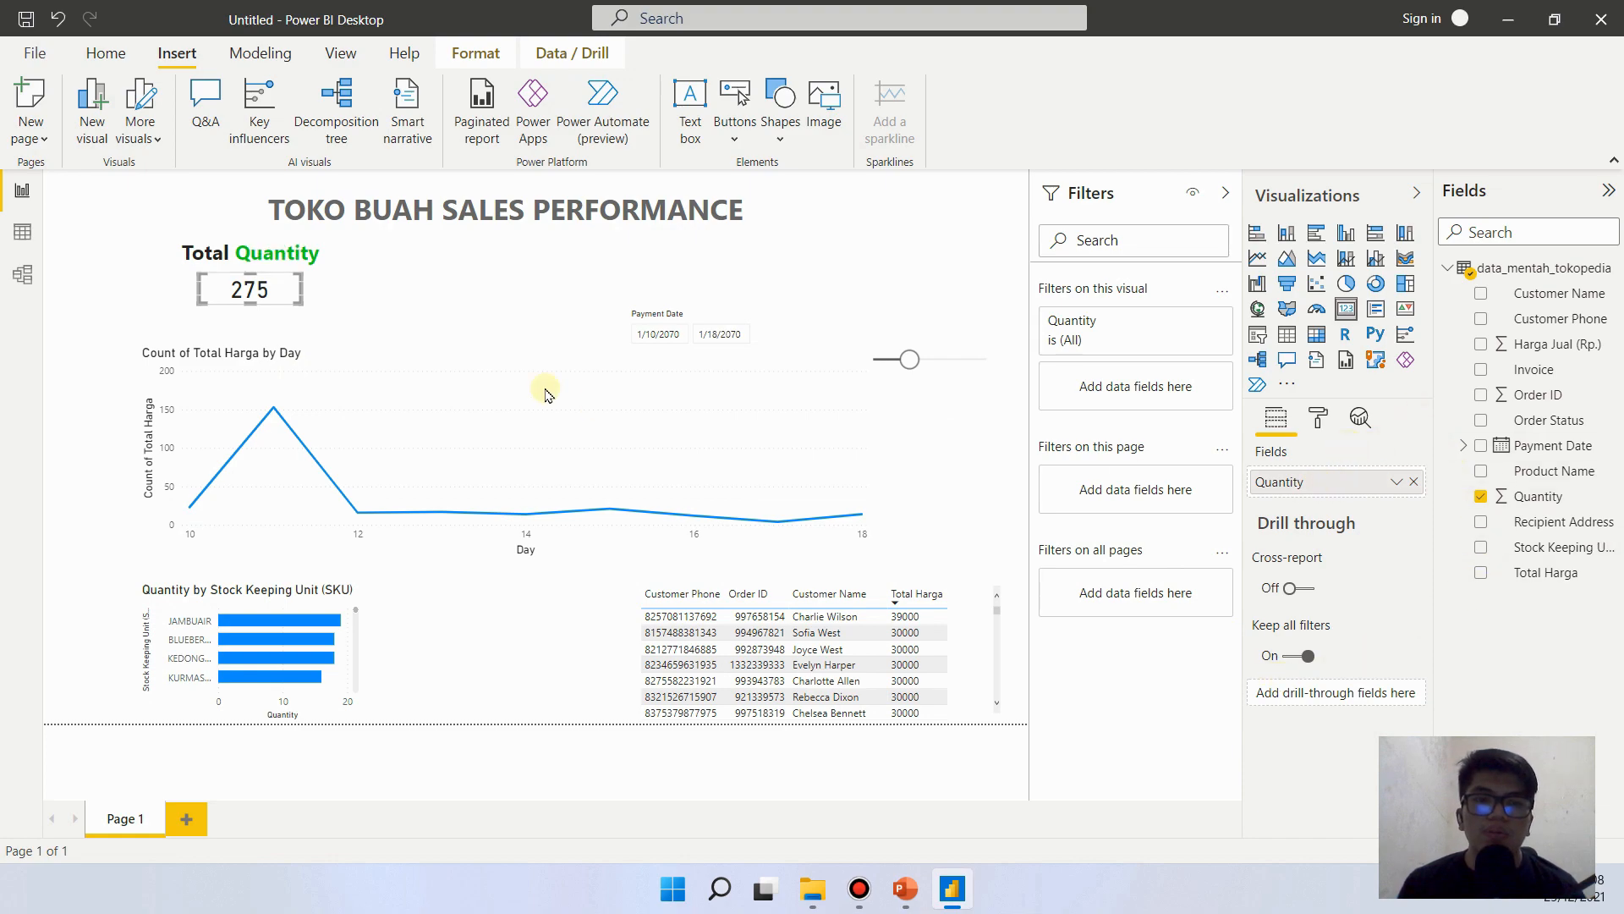
{"action": "left_click", "coordinate": [1325, 418]}
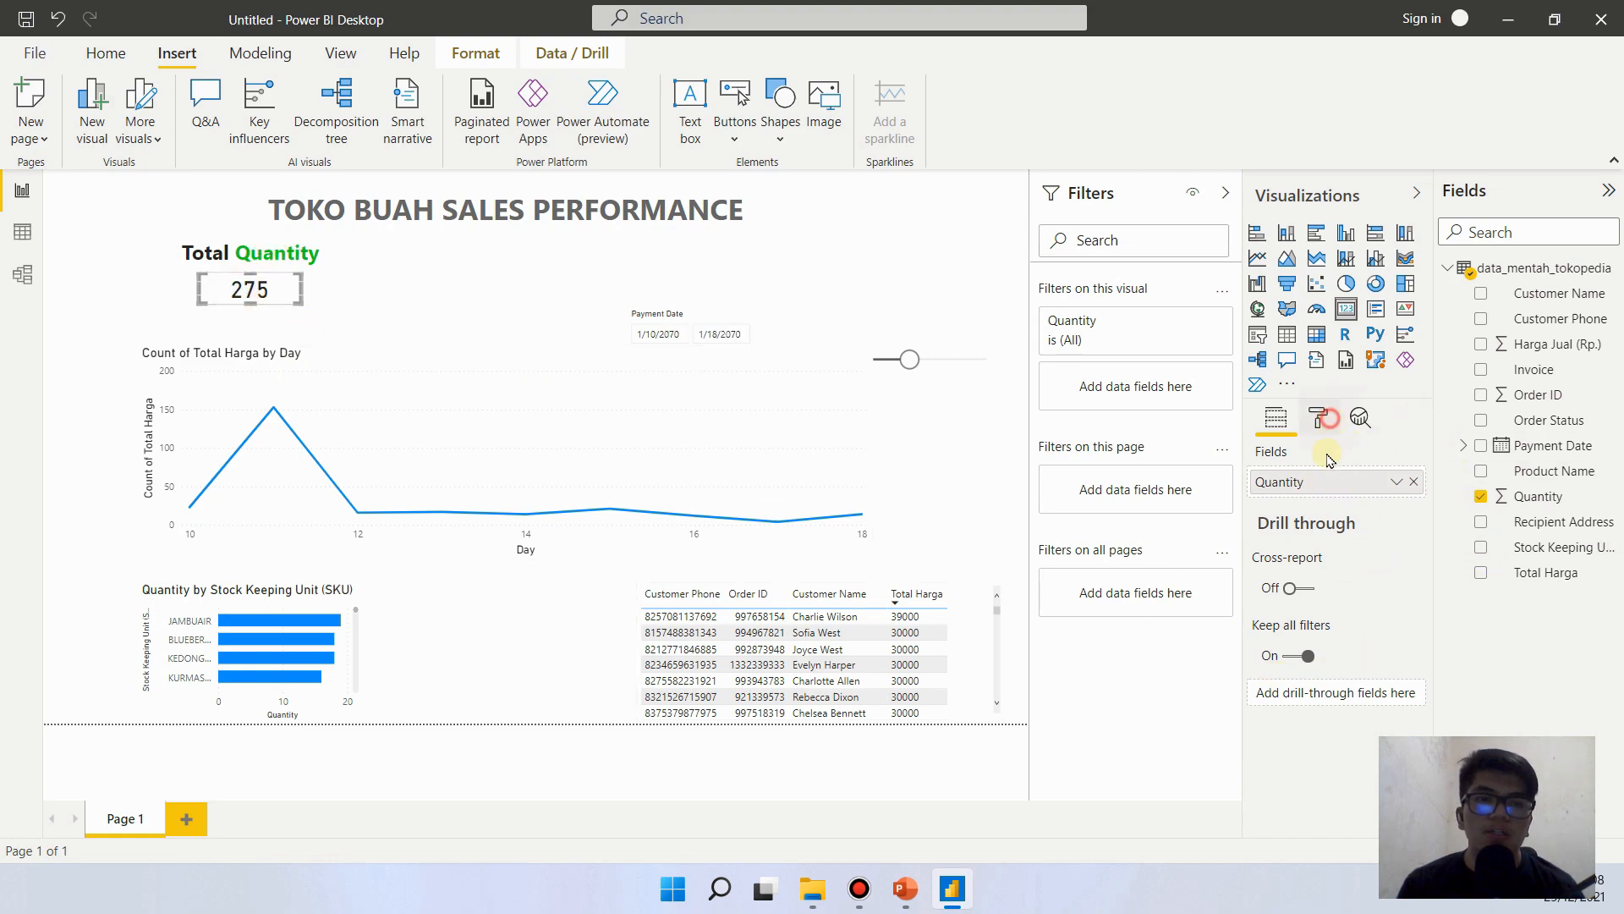
{"action": "left_click", "coordinate": [1360, 538]}
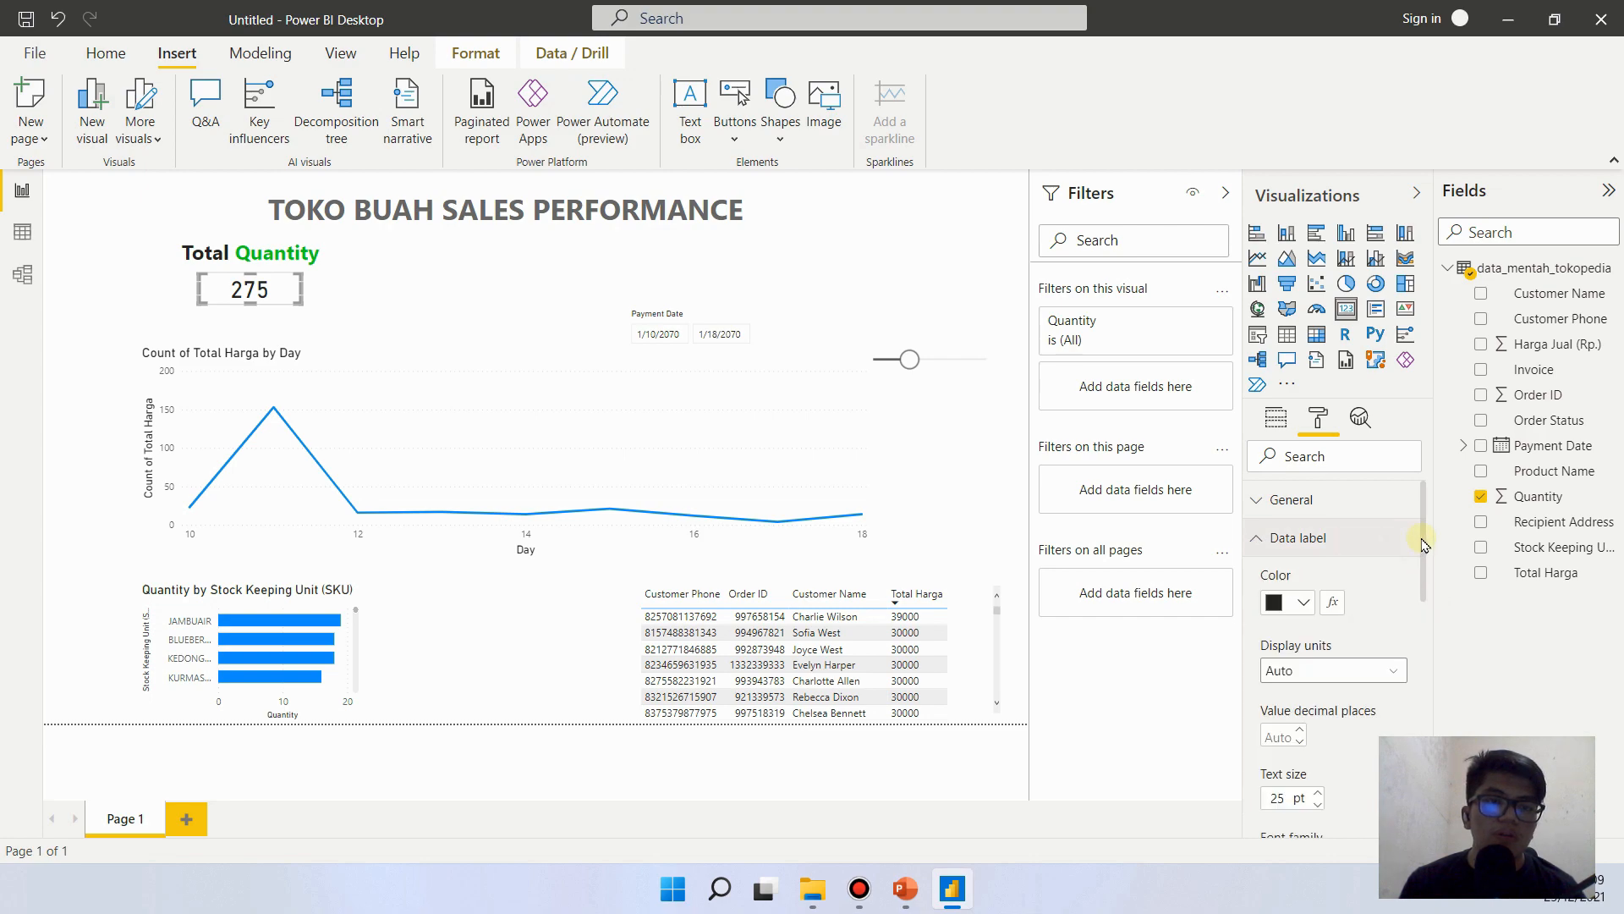
{"action": "left_click", "coordinate": [1354, 674]}
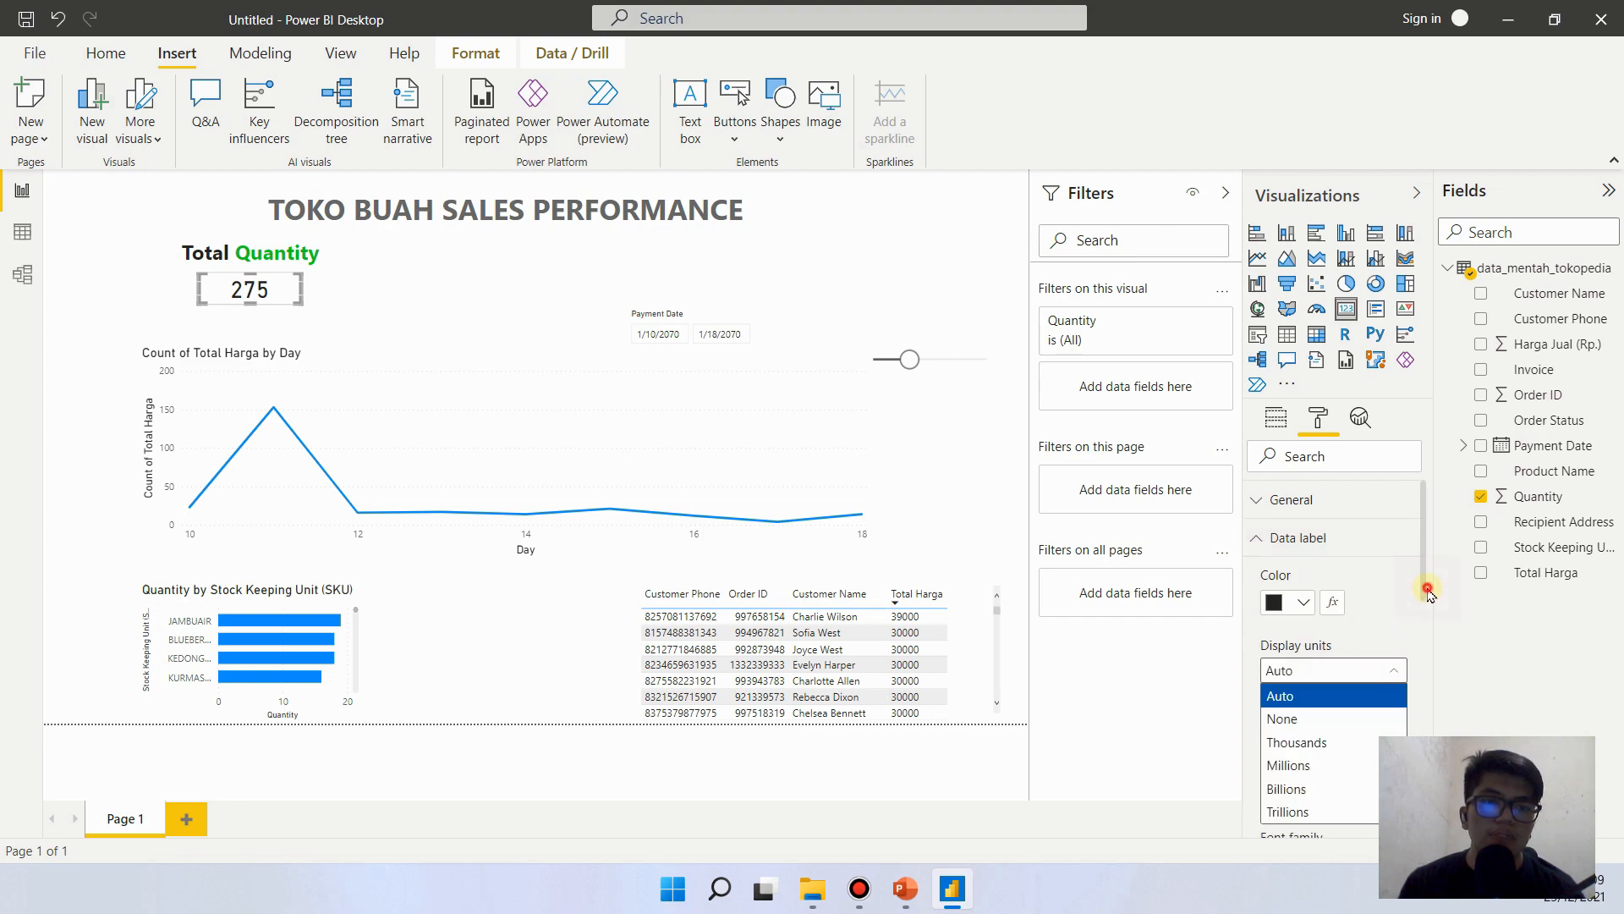
{"action": "left_click", "coordinate": [1427, 590]}
{"action": "left_click_drag", "start_coordinate": [1424, 586], "coordinate": [1417, 655]}
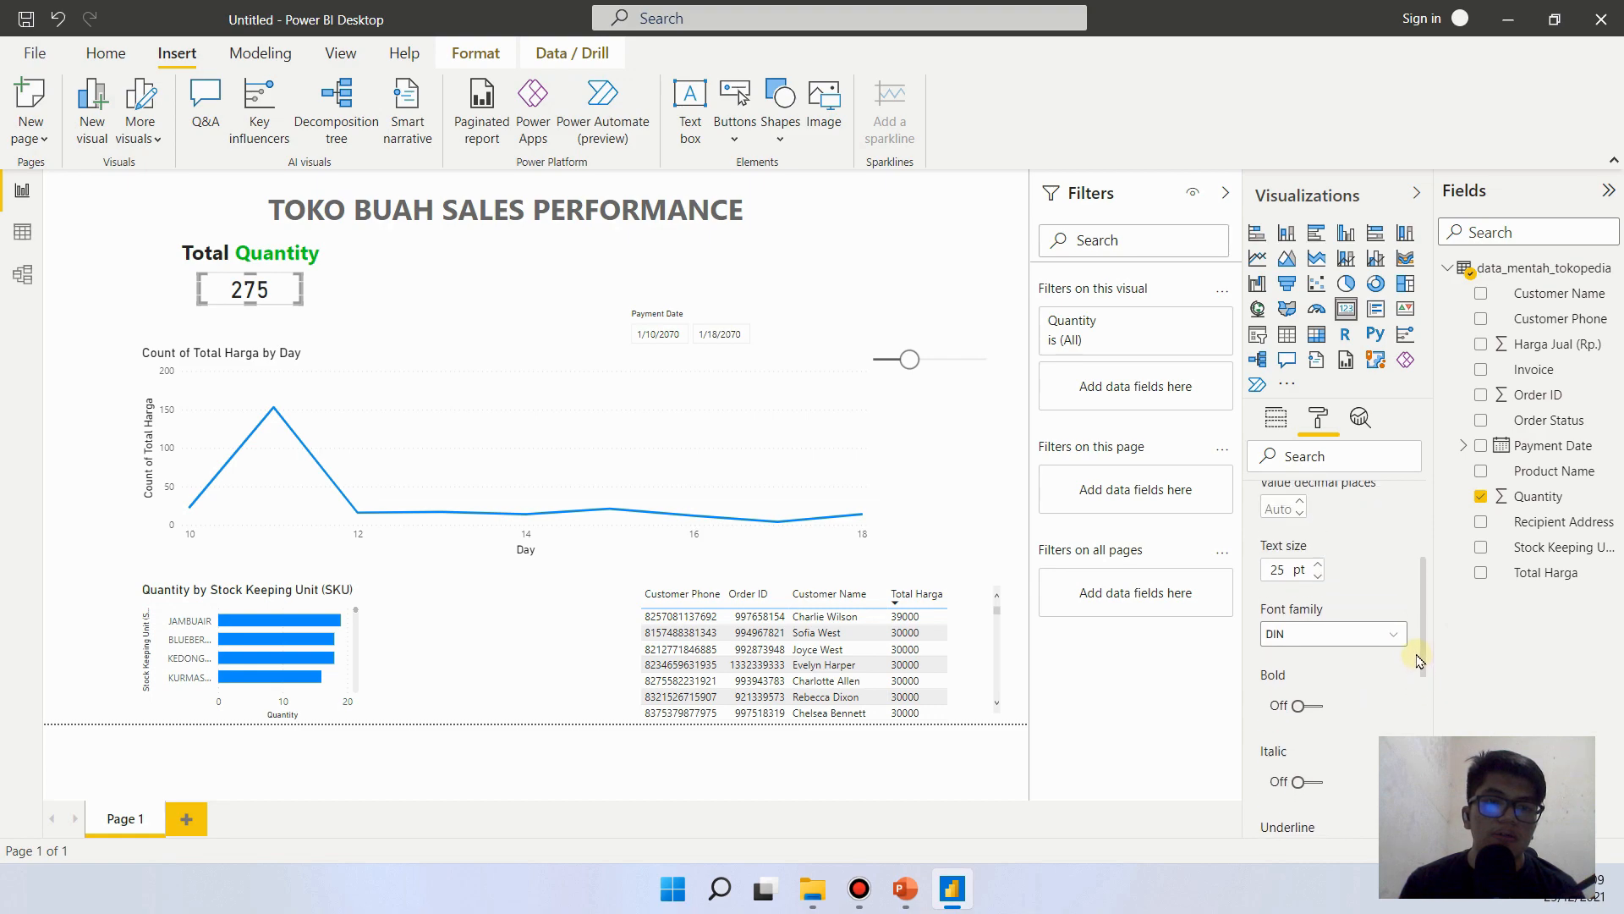
{"action": "left_click", "coordinate": [1358, 690]}
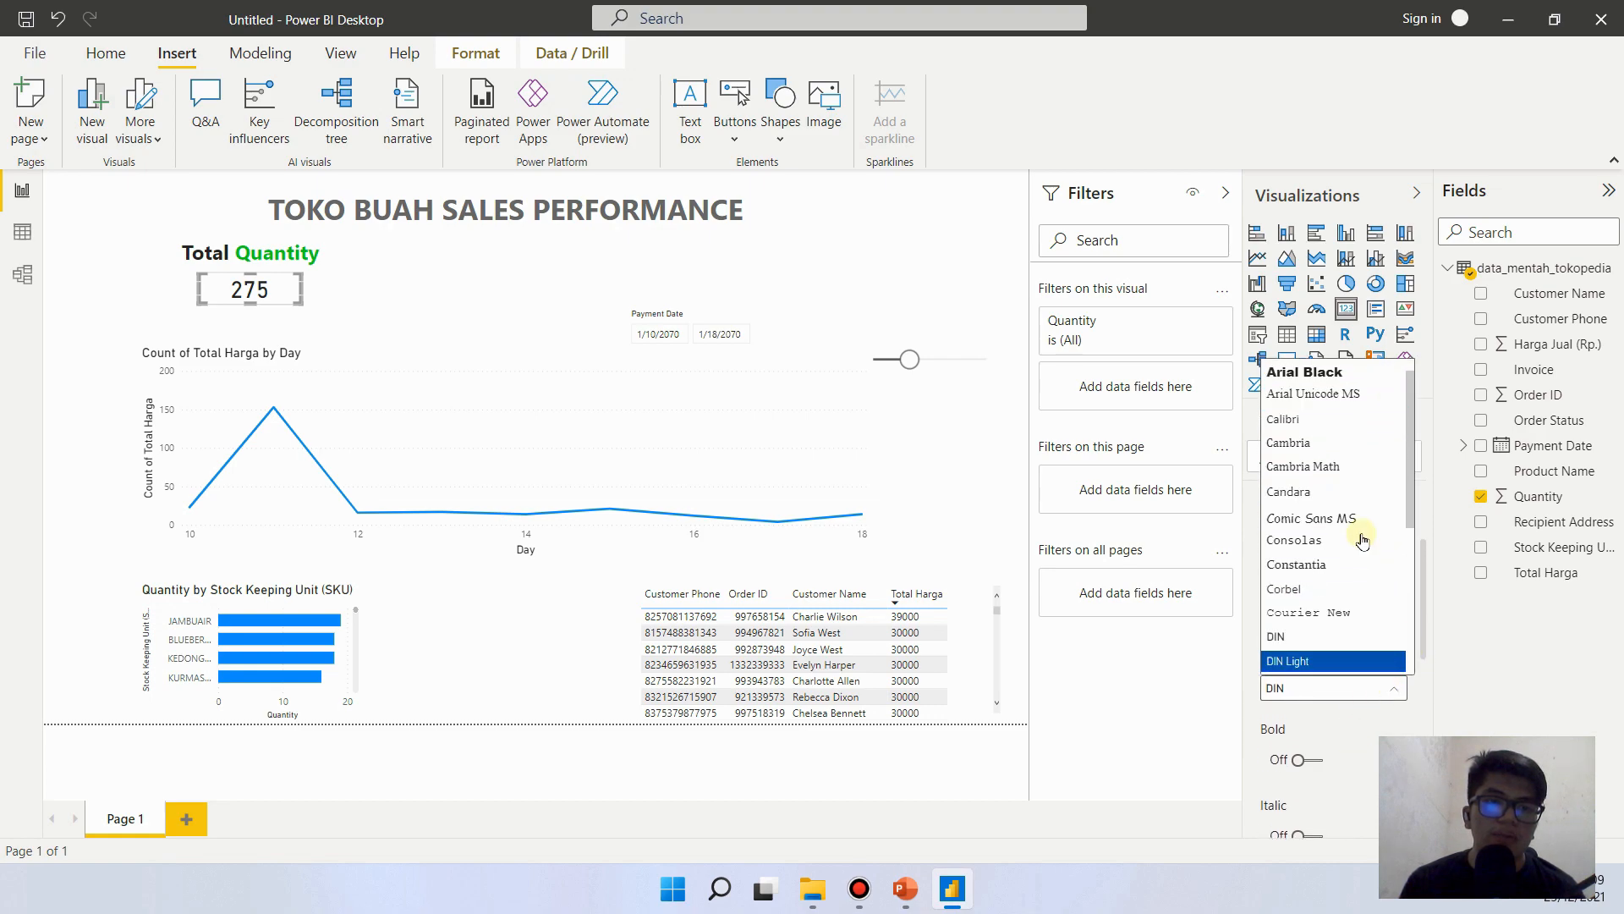
{"action": "left_click", "coordinate": [1316, 372]}
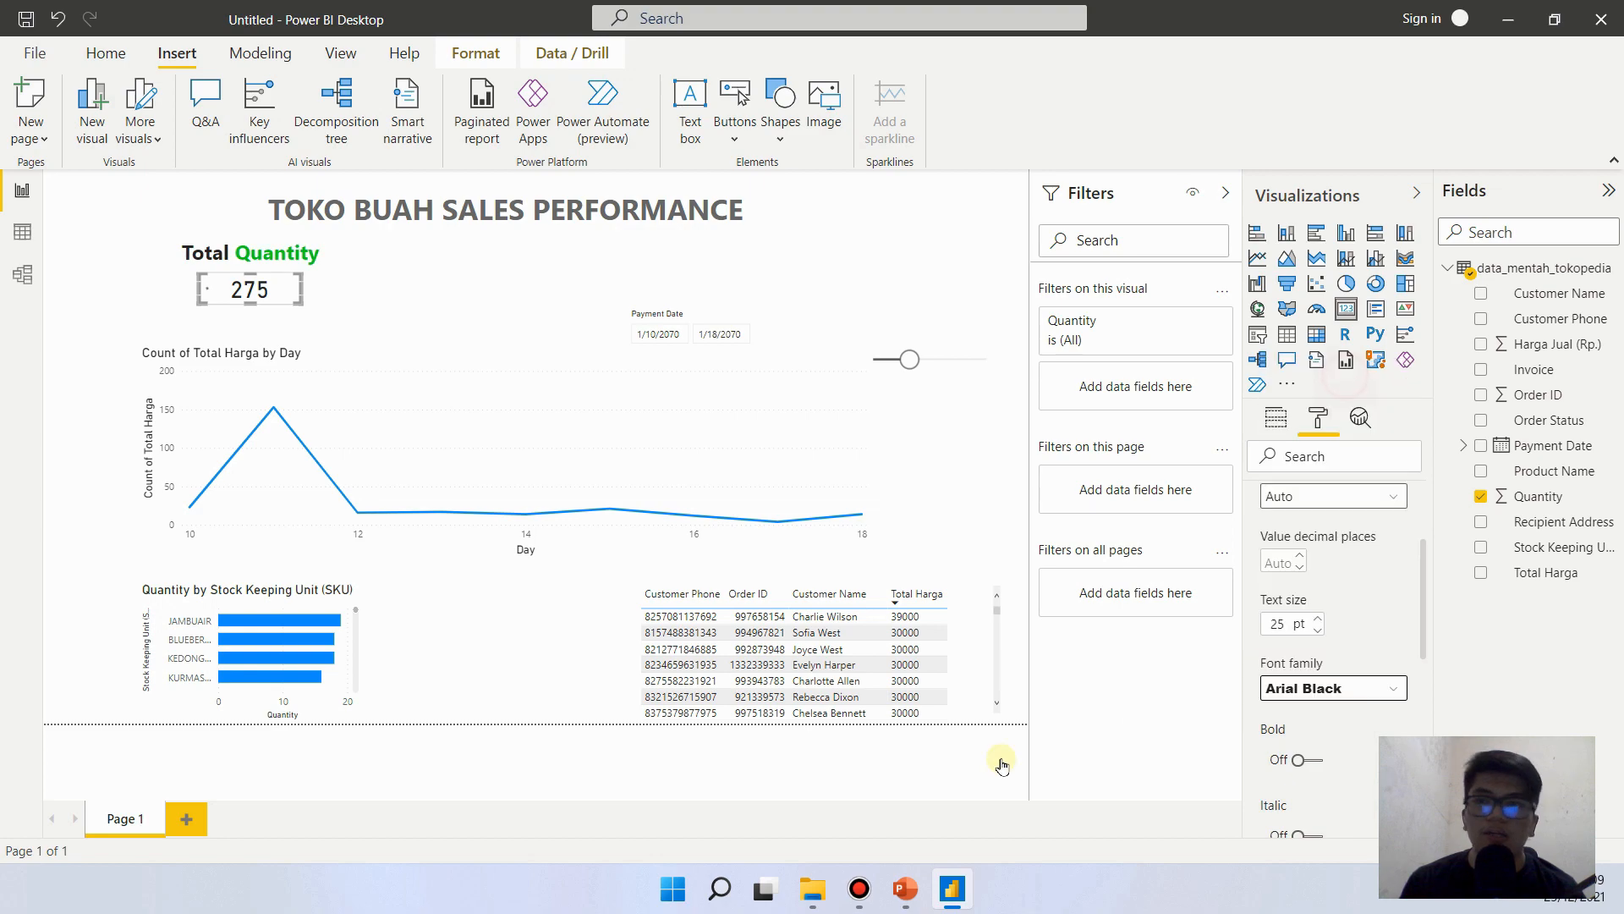
{"action": "left_click", "coordinate": [127, 322]}
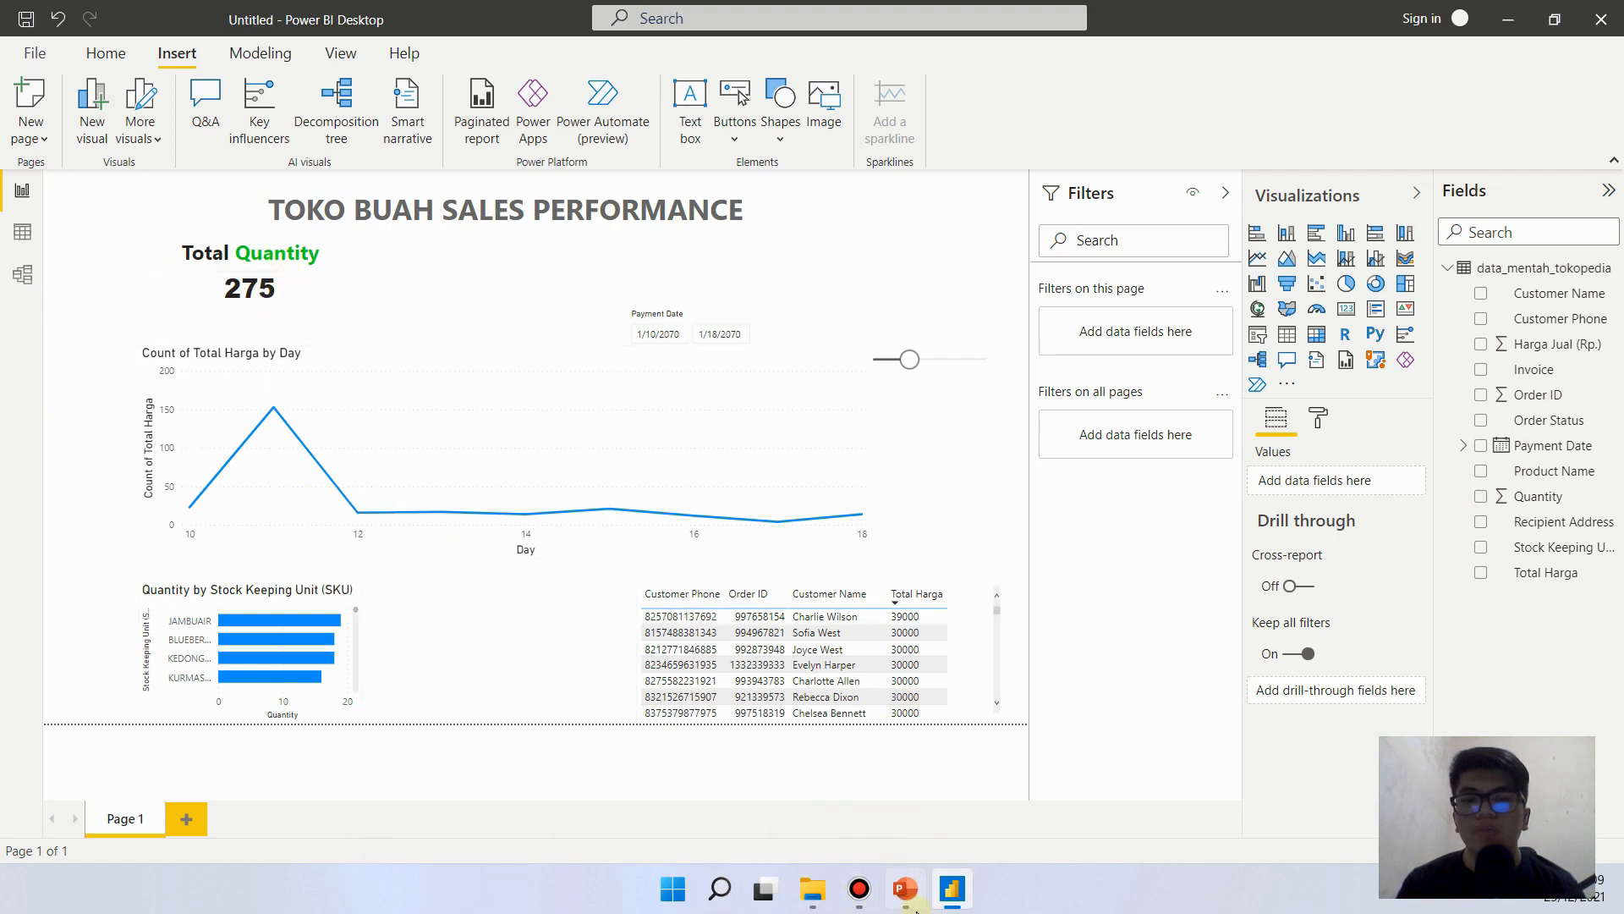
- Check the card style on the PowerPoint reference slide, then turn on the shadow for the Quantity card in Power BI
{"action": "left_click", "coordinate": [905, 888]}
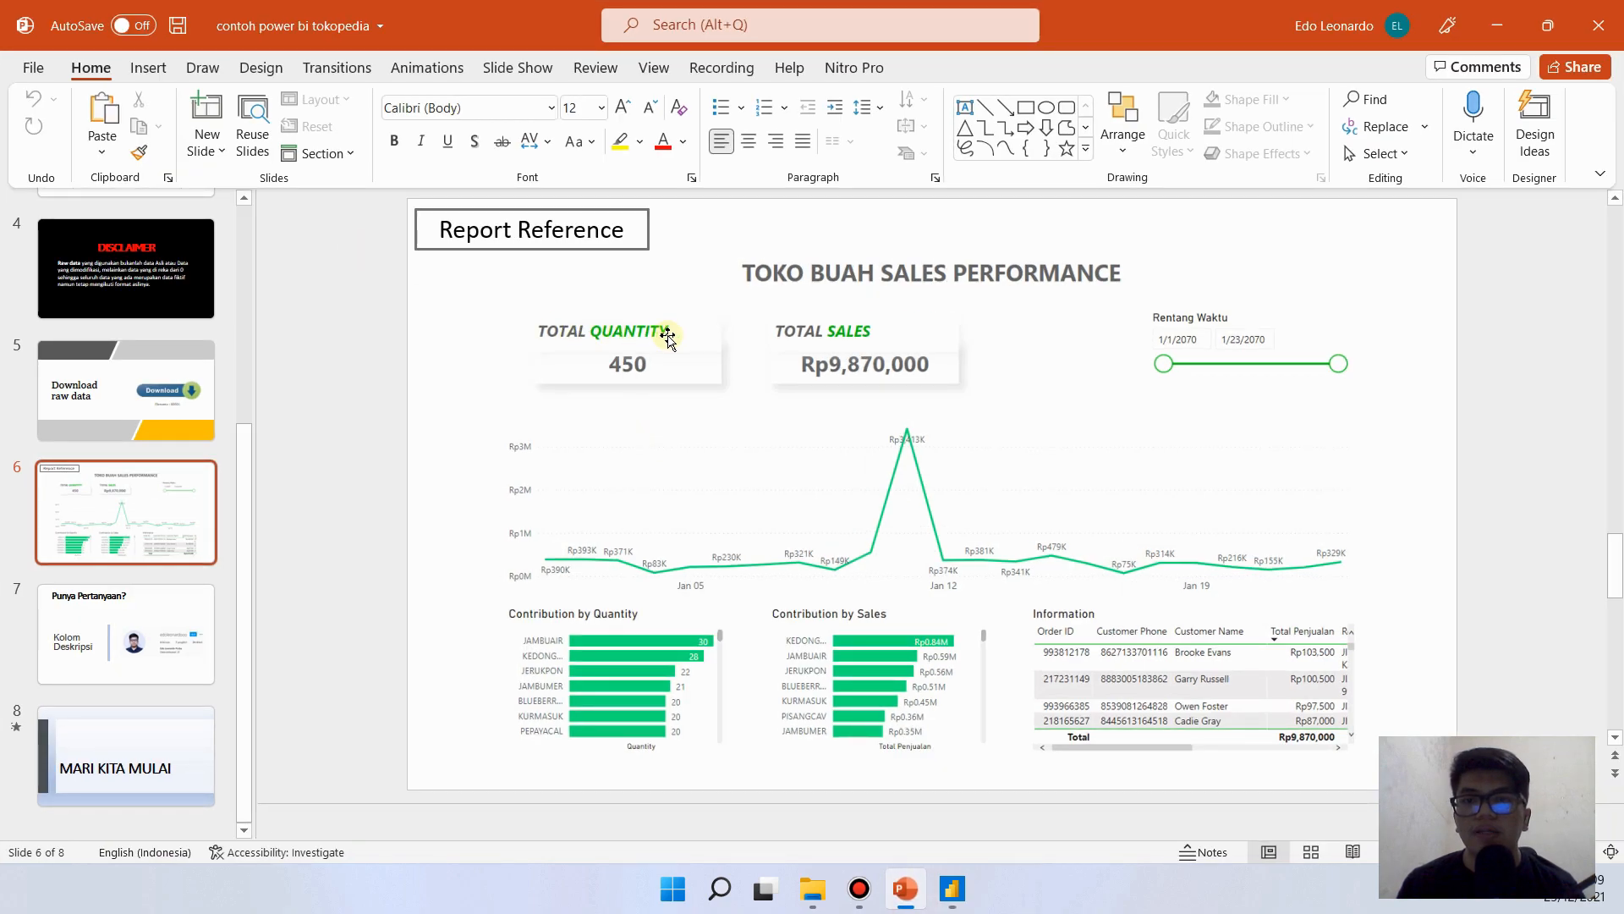
{"action": "left_click", "coordinate": [952, 886]}
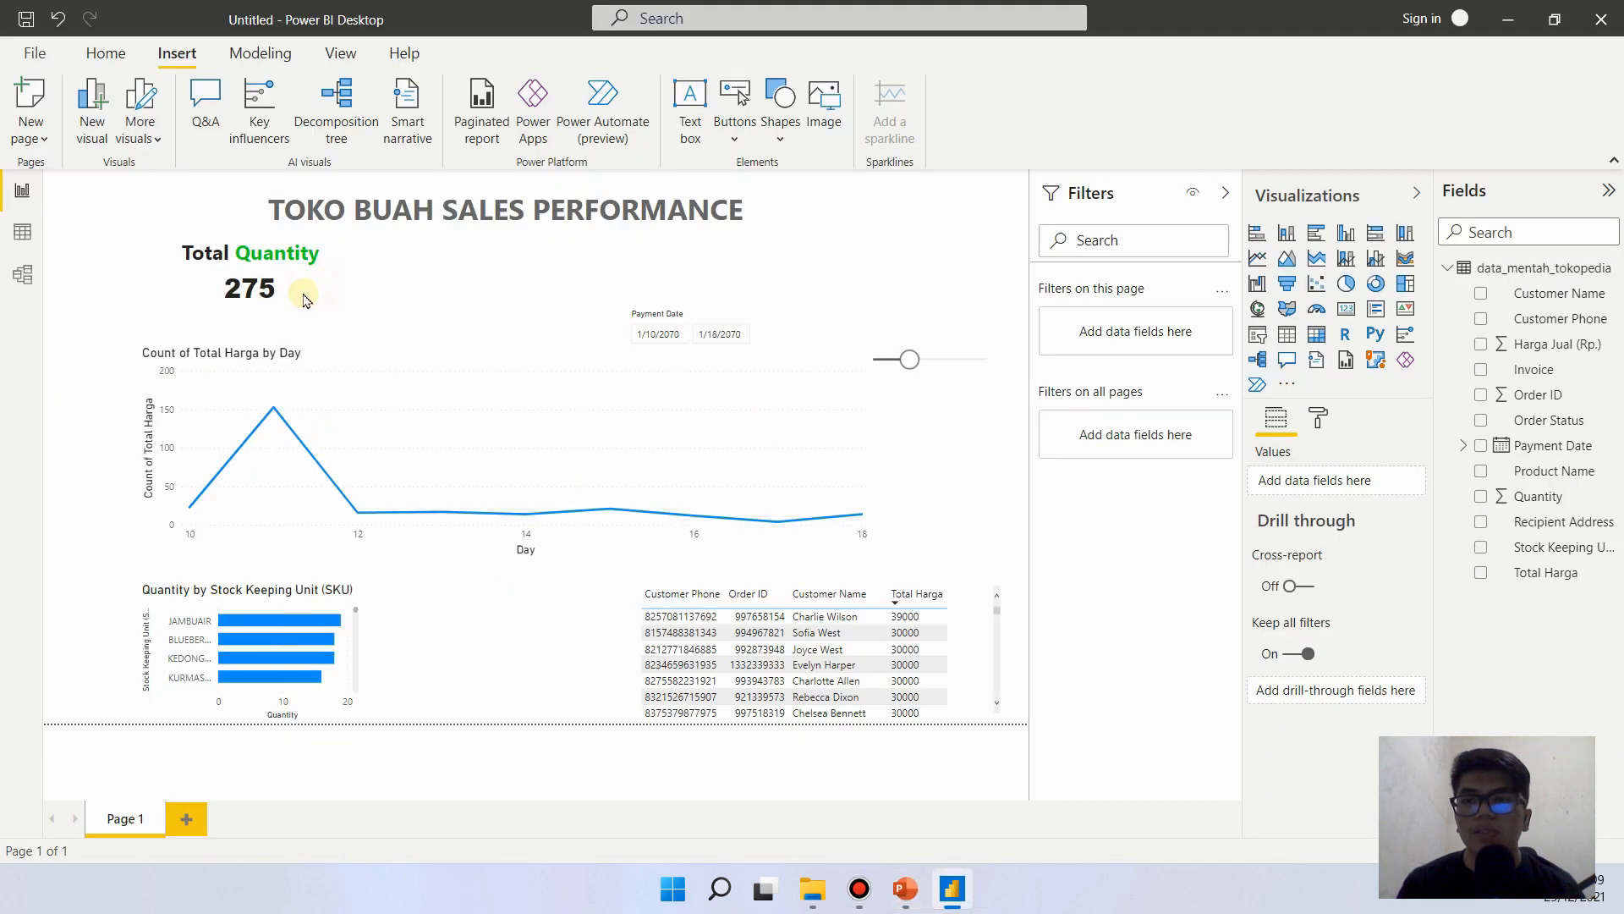
{"action": "left_click", "coordinate": [229, 292]}
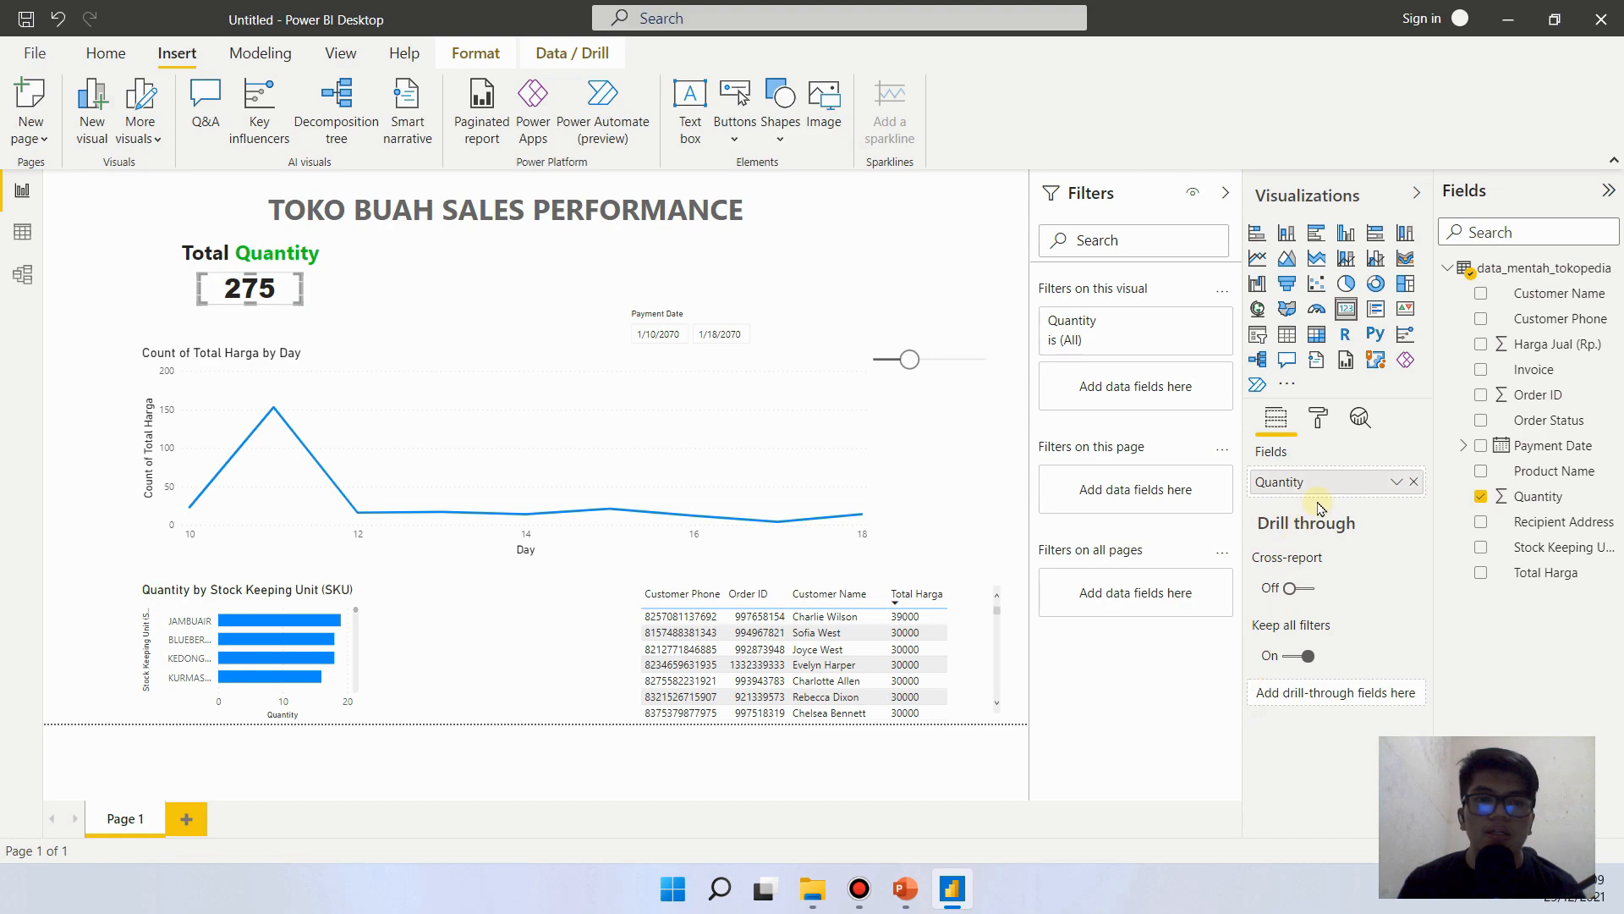
{"action": "left_click", "coordinate": [1325, 413]}
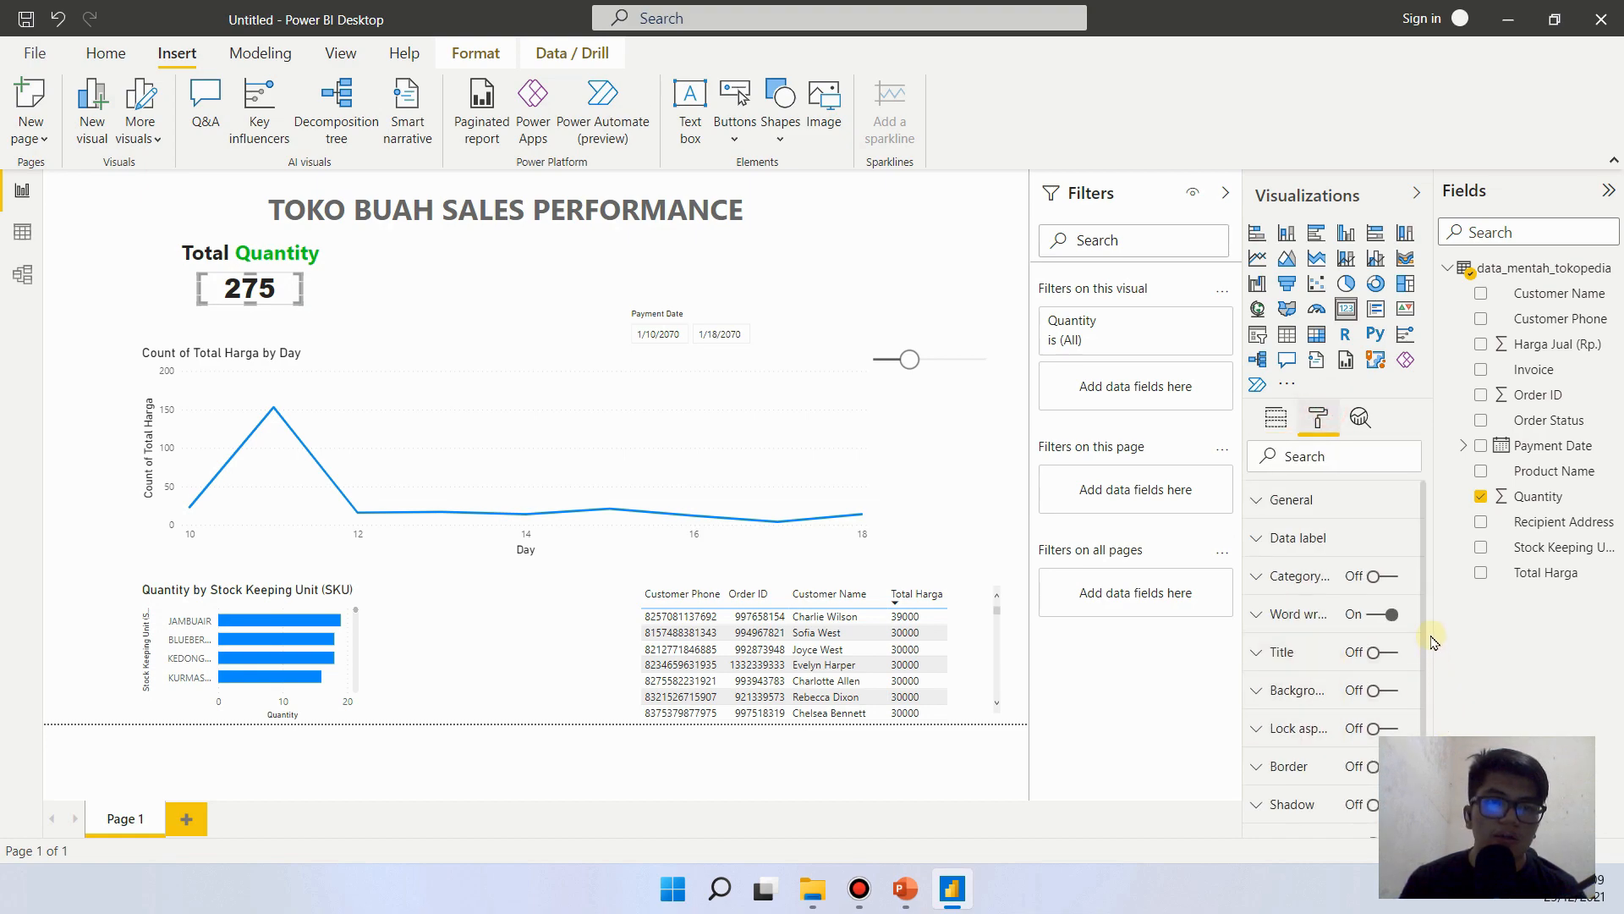
{"action": "scroll", "coordinate": [1424, 634], "scroll_direction": "down", "scroll_amount": 1}
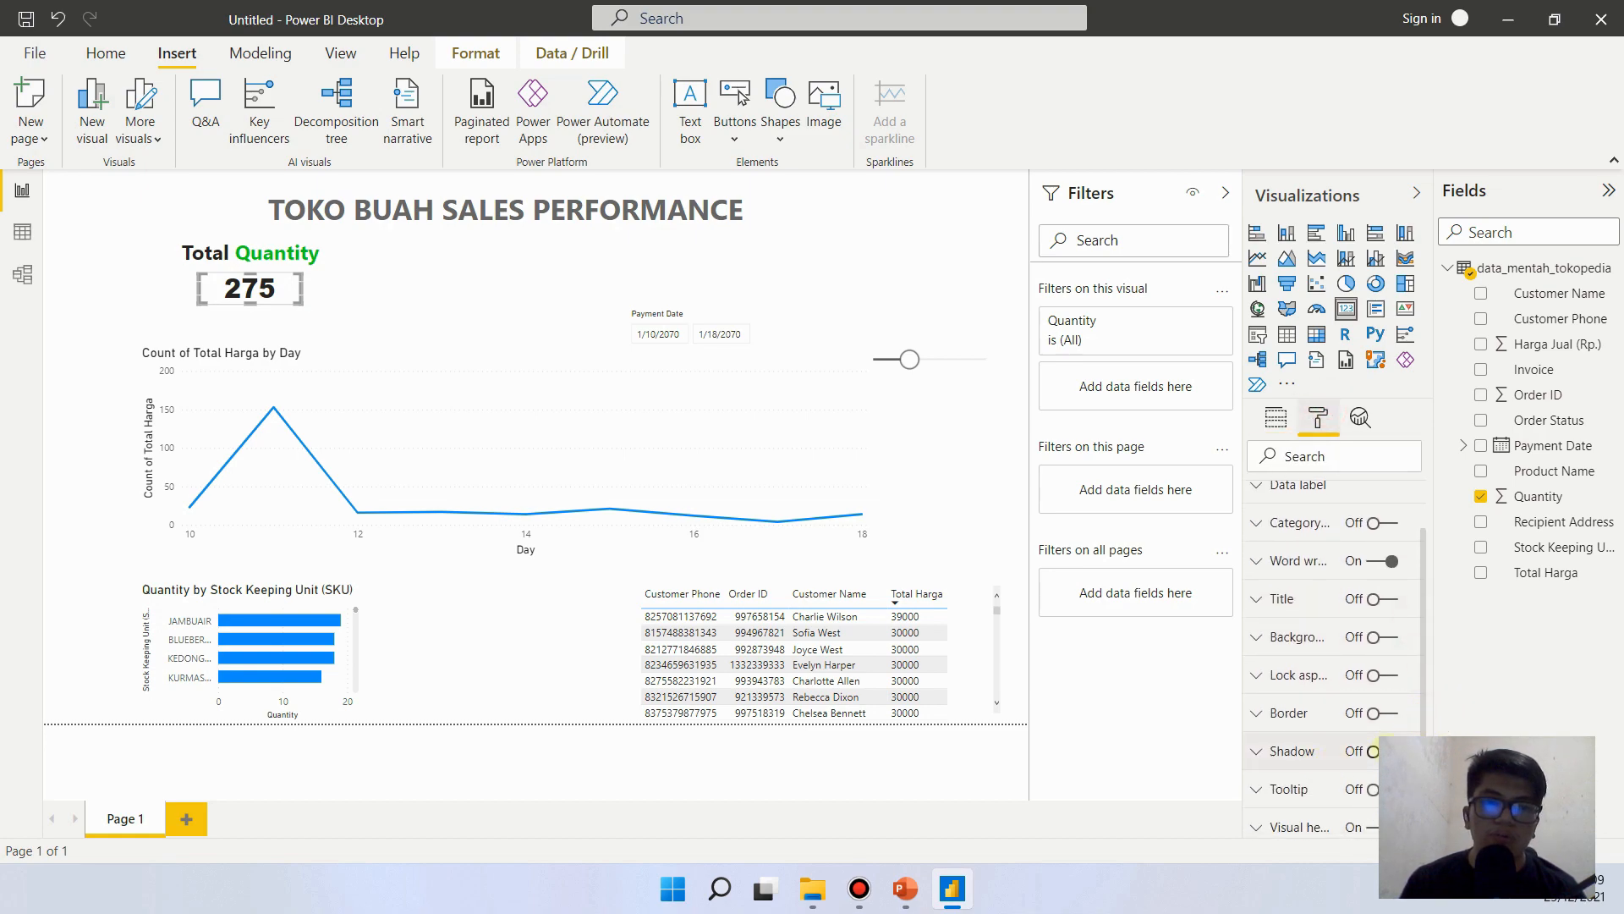
{"action": "left_click", "coordinate": [1373, 751]}
{"action": "scroll", "coordinate": [1375, 748], "scroll_direction": "up", "scroll_amount": 1}
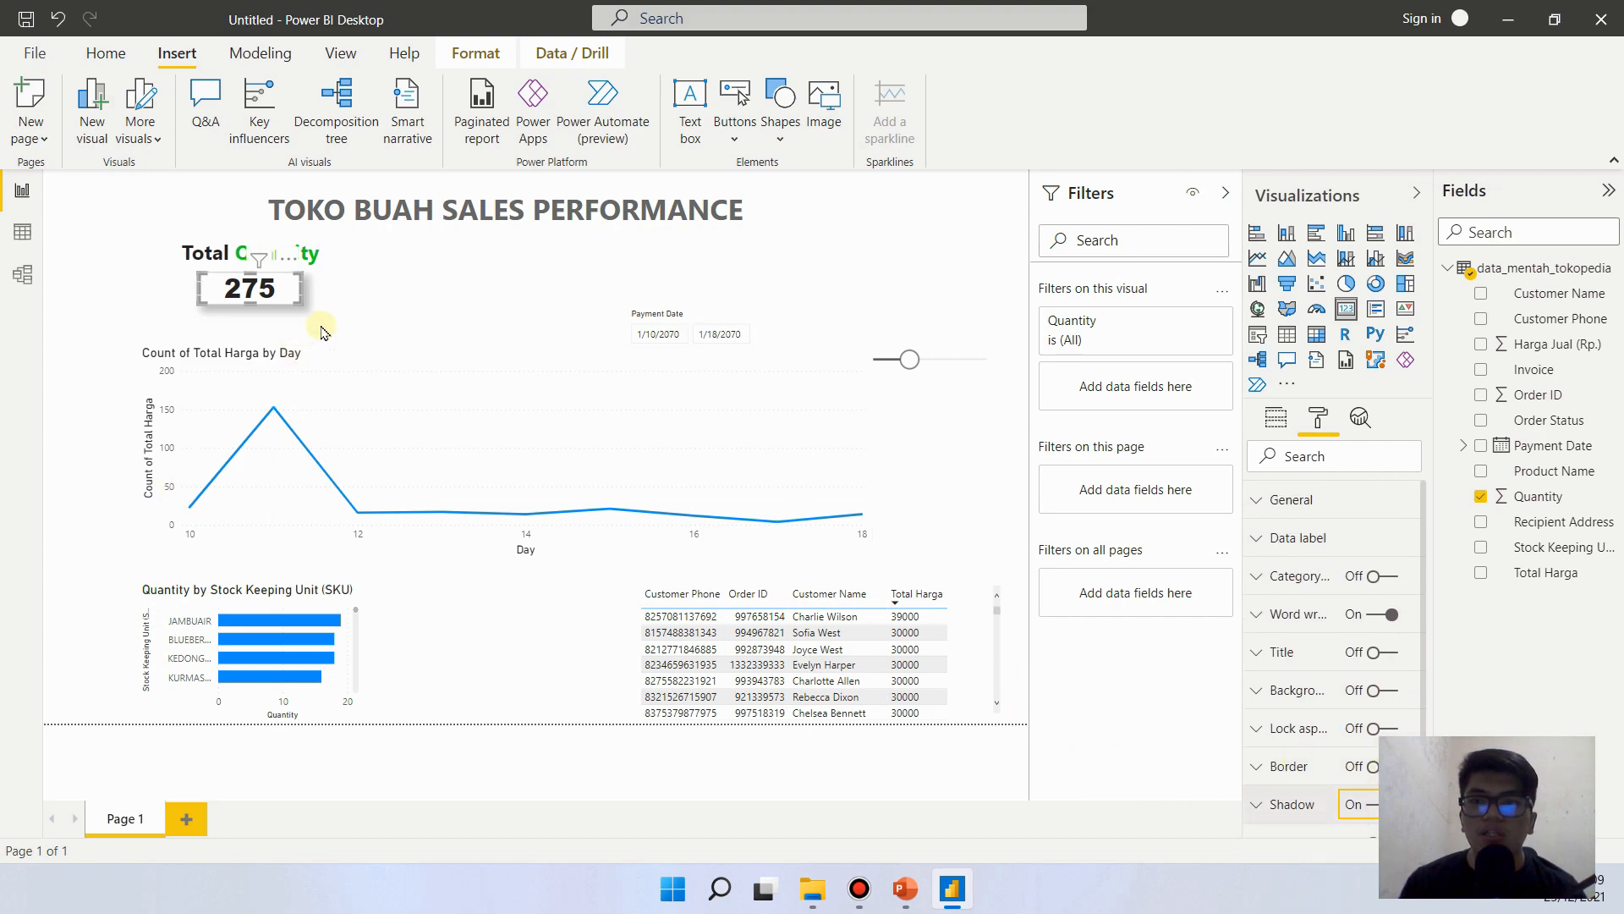
- Set the Quantity card's shadow color to a light gray theme shade
{"action": "left_click", "coordinate": [1254, 803]}
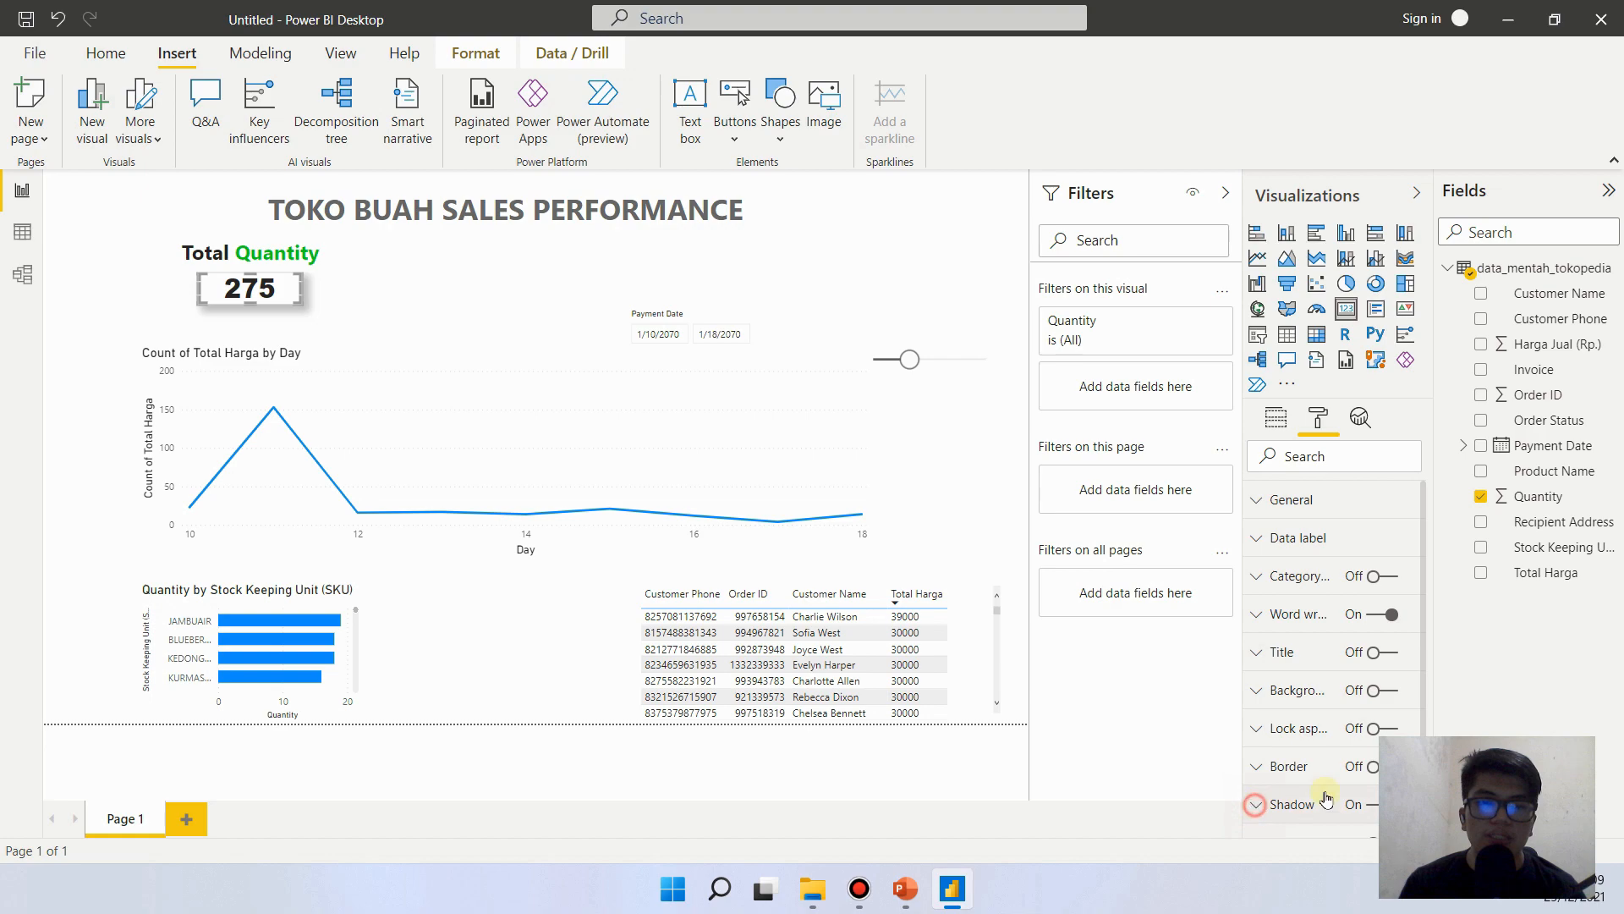
{"action": "left_click_drag", "start_coordinate": [1425, 656], "coordinate": [1423, 810]}
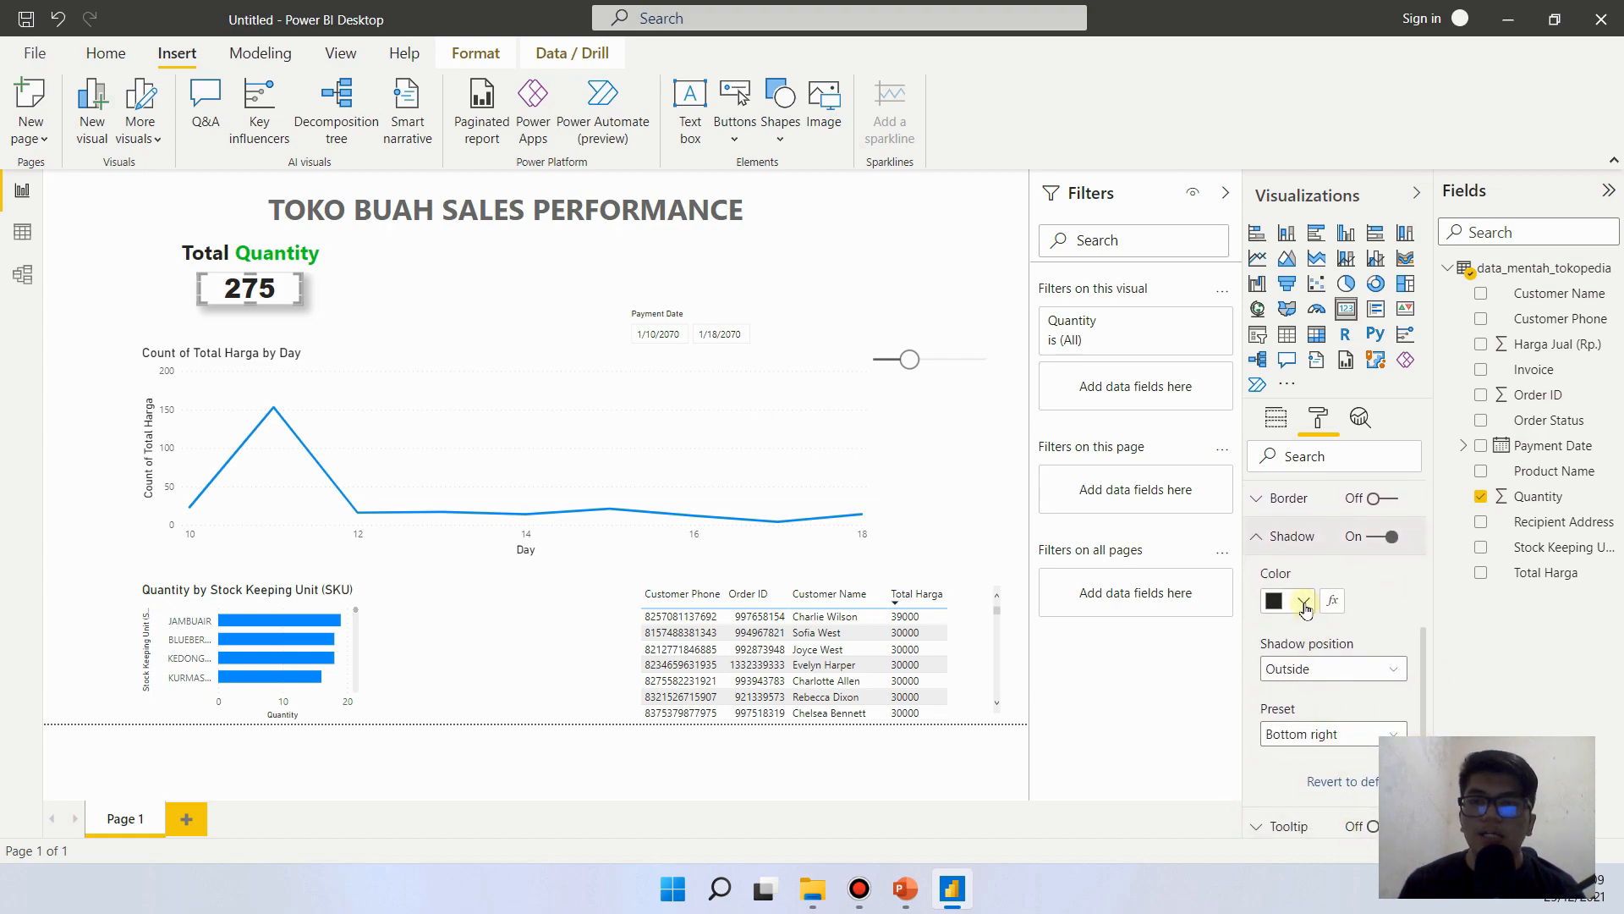
{"action": "left_click", "coordinate": [1304, 603]}
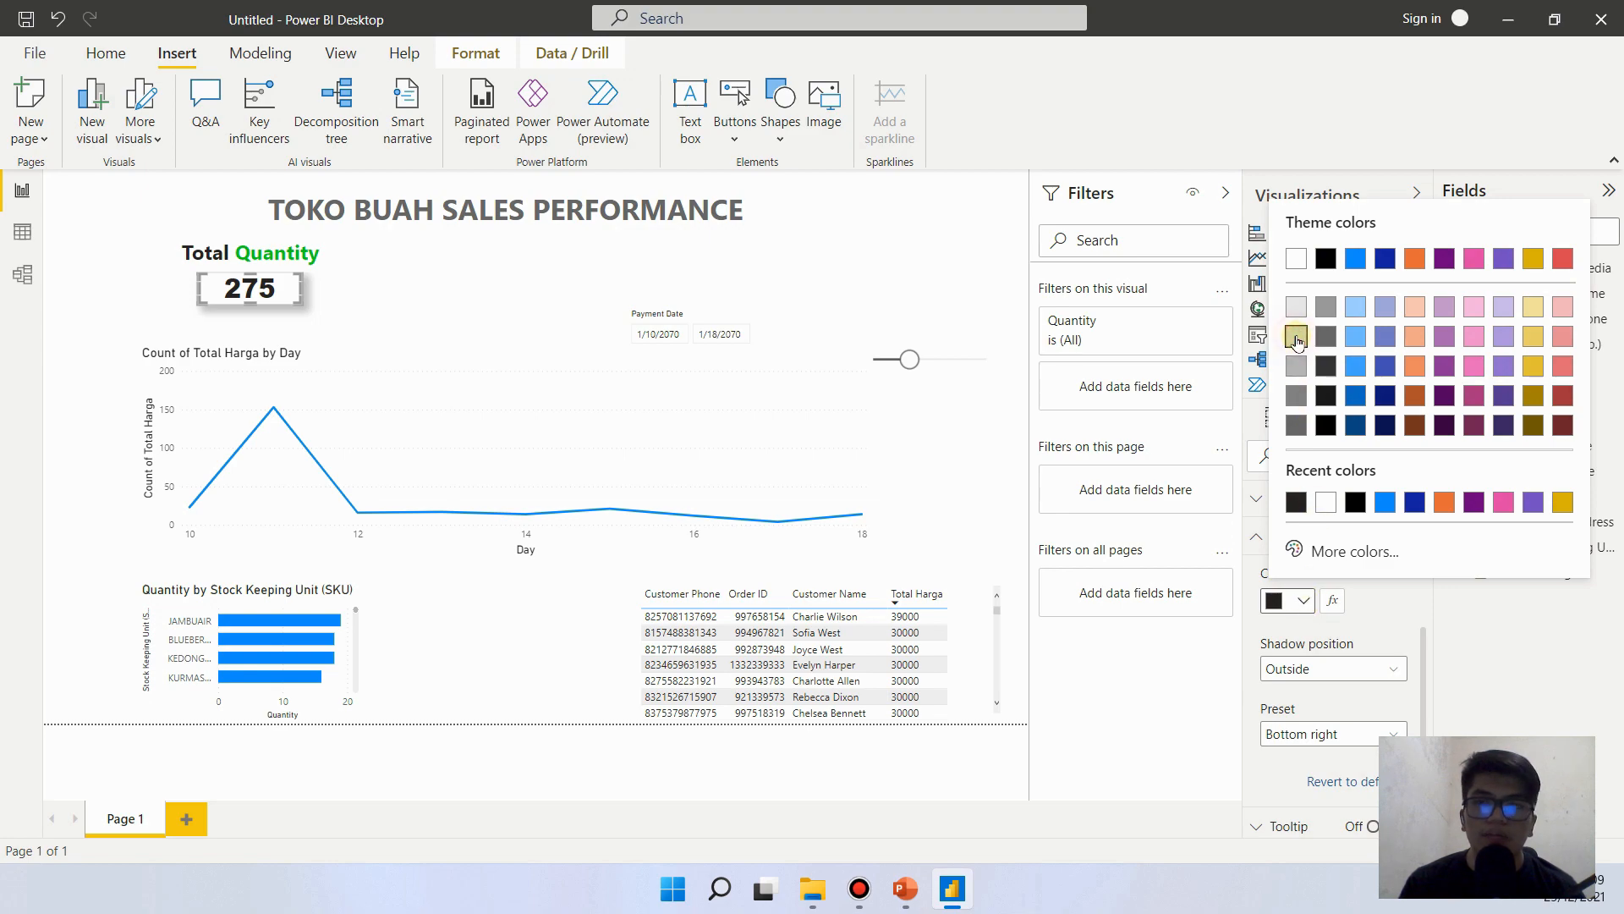
{"action": "left_click", "coordinate": [1296, 336]}
{"action": "left_click", "coordinate": [398, 284]}
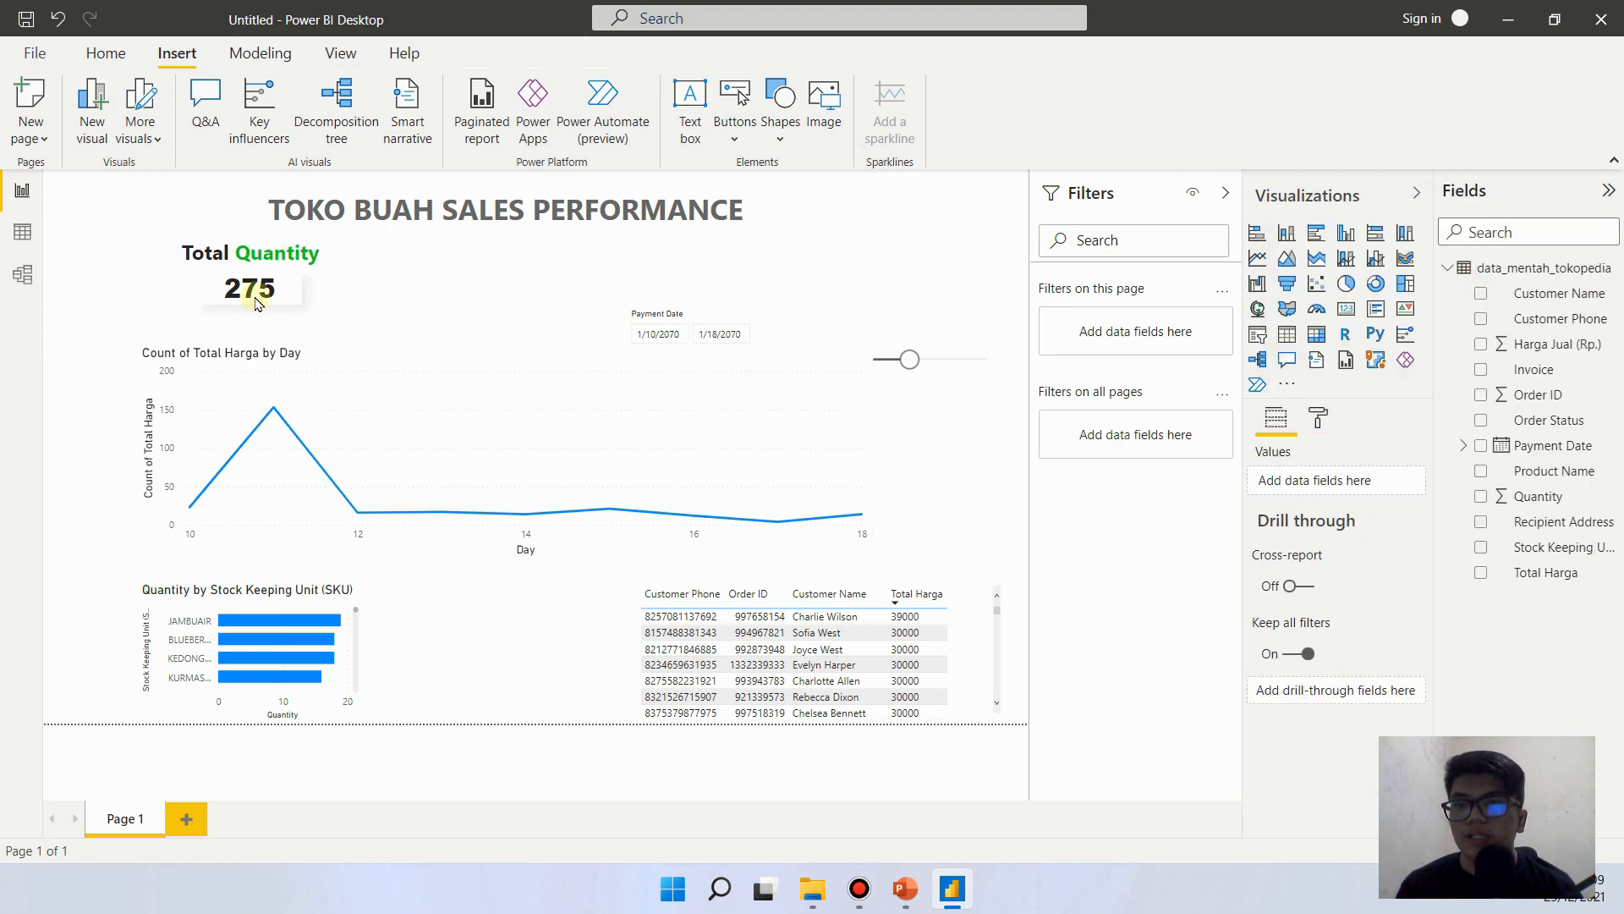
- Resize the Quantity card so its left and right edges line up with the Total Quantity heading above it
{"action": "left_click", "coordinate": [292, 292]}
{"action": "left_click_drag", "start_coordinate": [301, 292], "coordinate": [353, 298]}
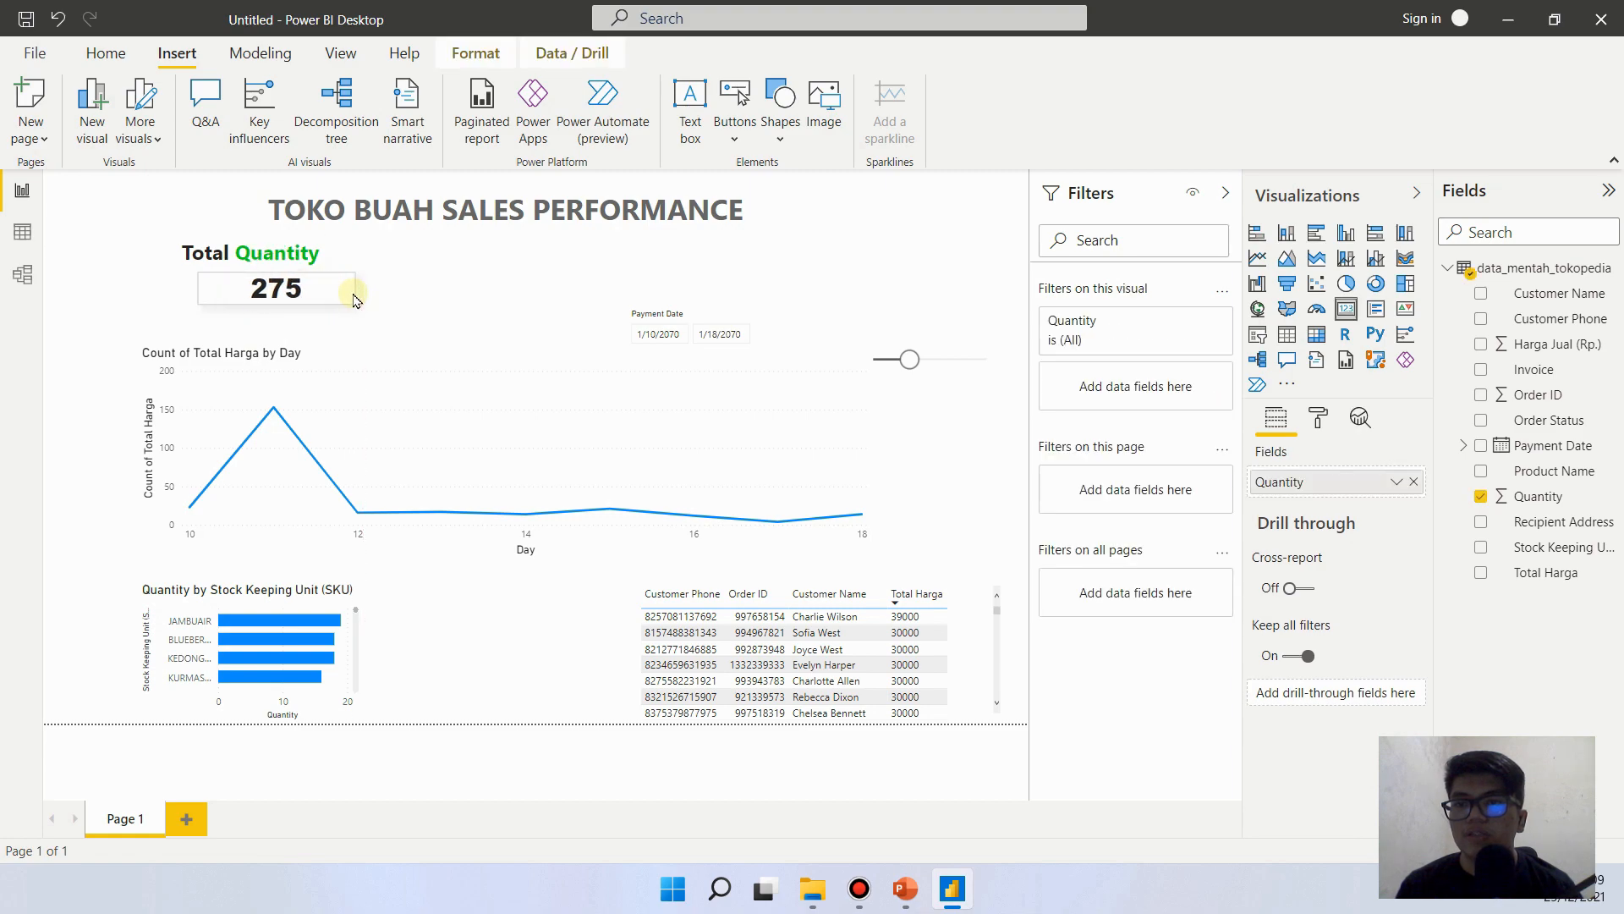
{"action": "left_click", "coordinate": [250, 254]}
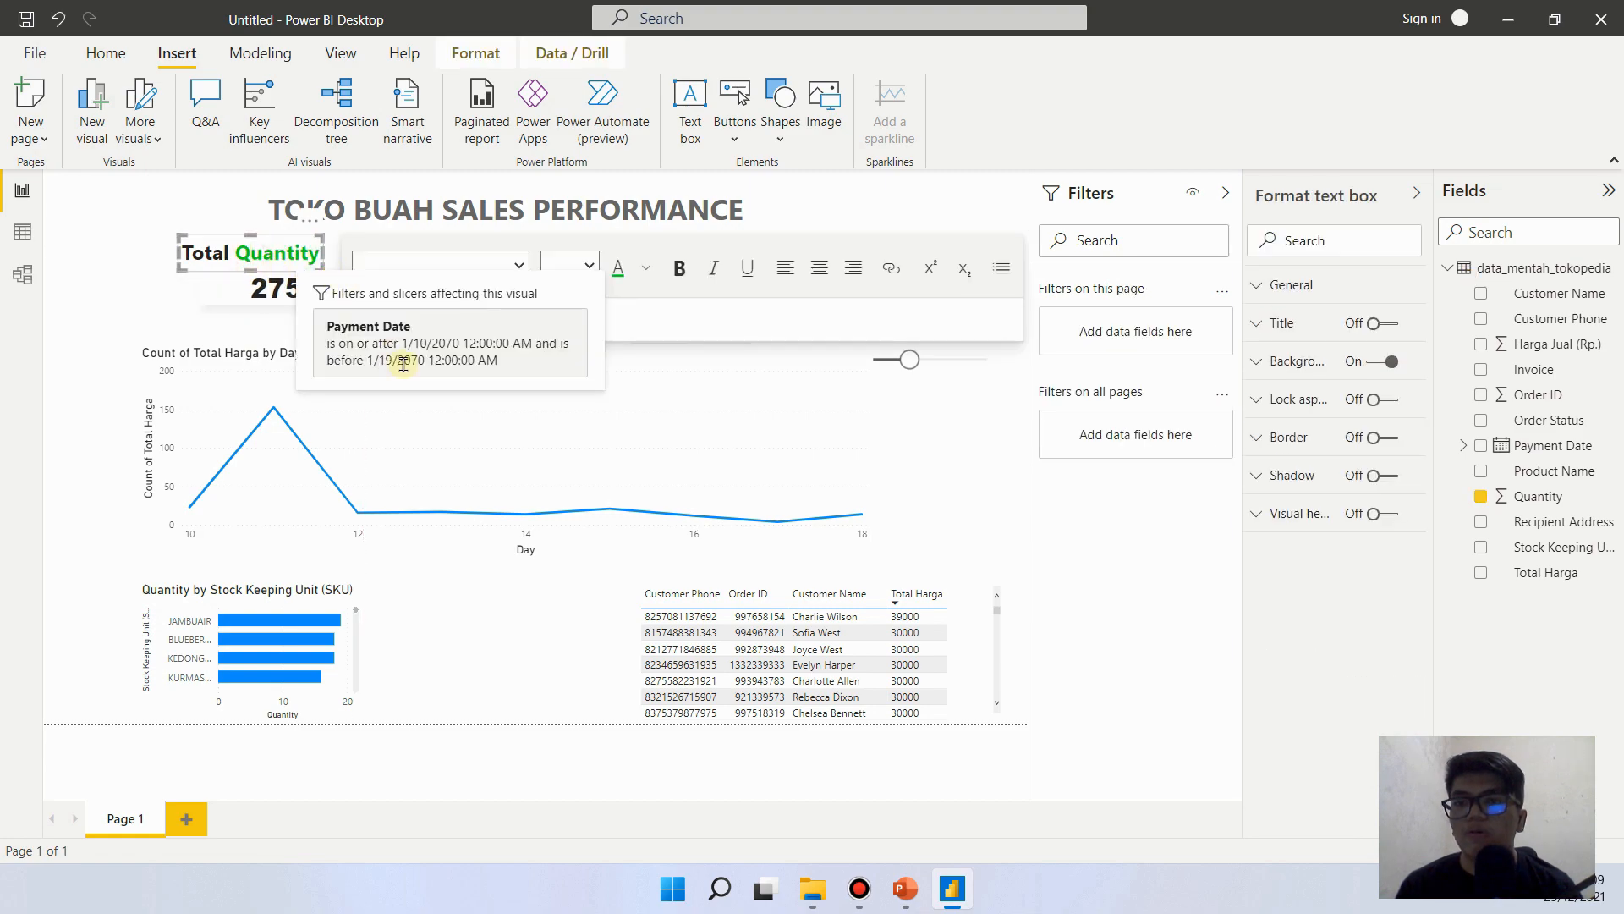
{"action": "left_click", "coordinate": [175, 305]}
{"action": "left_click", "coordinate": [192, 254]}
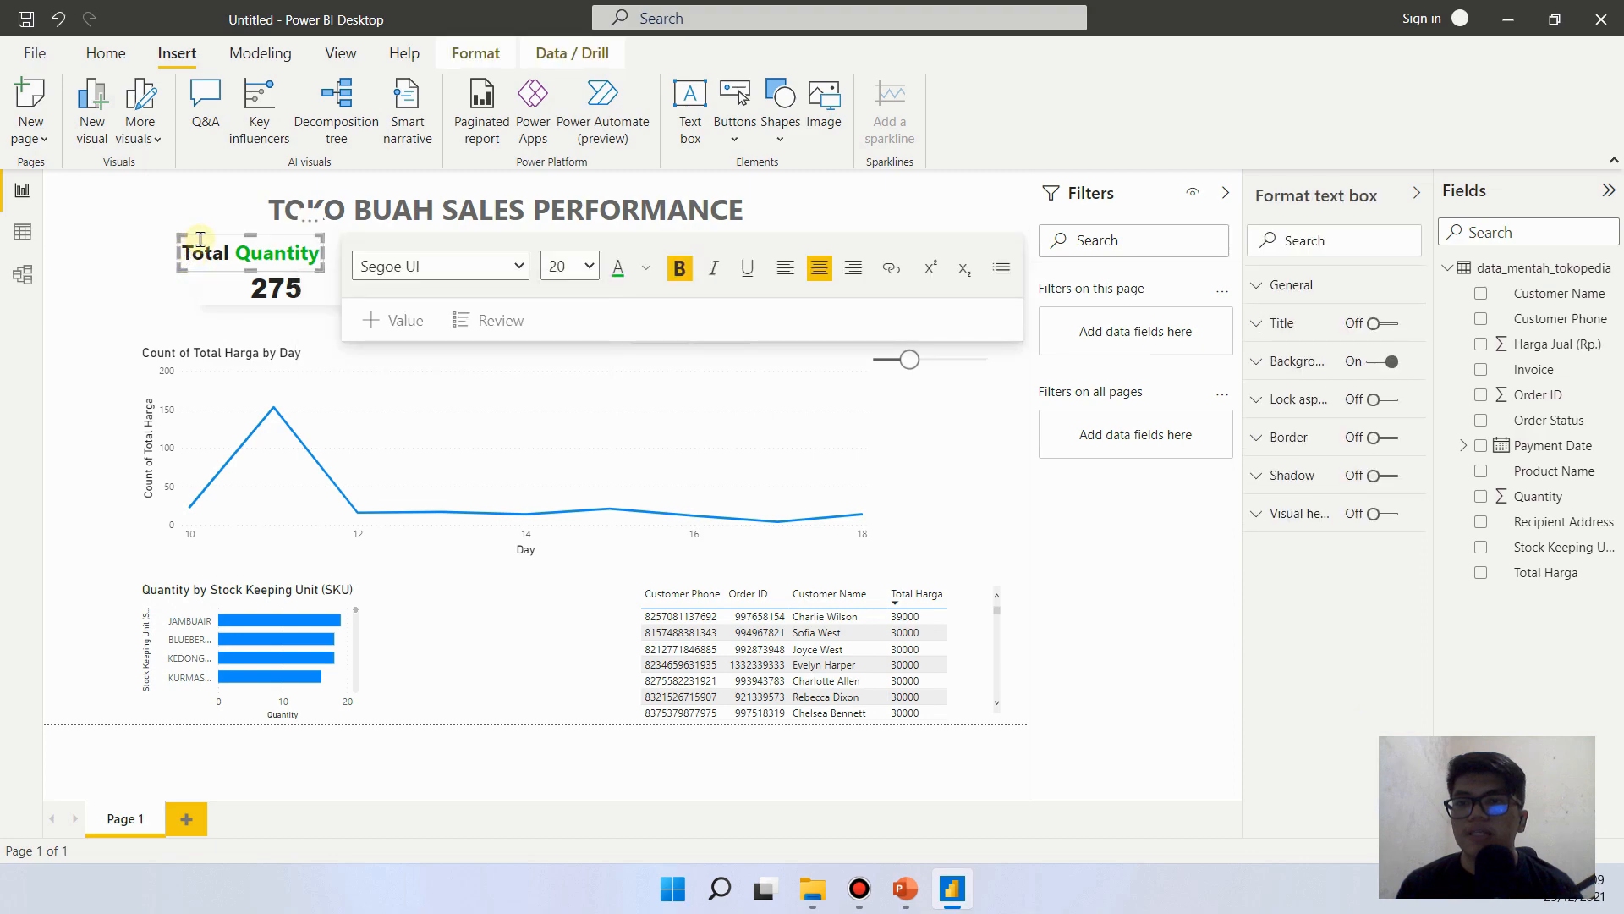
{"action": "left_click", "coordinate": [205, 301]}
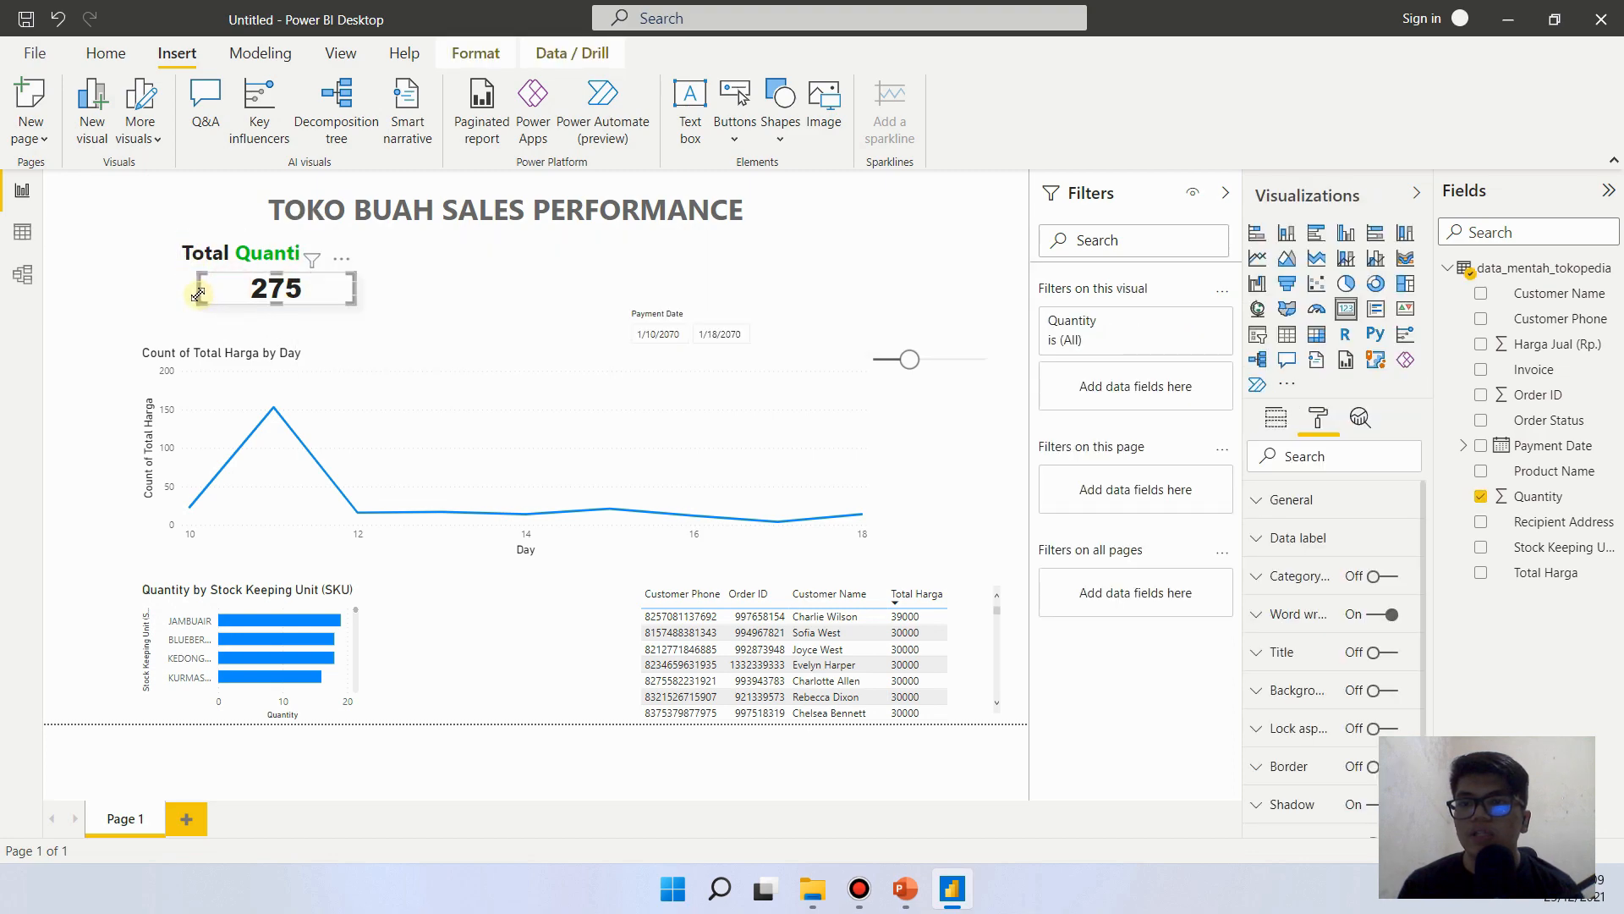
{"action": "left_click_drag", "start_coordinate": [197, 288], "coordinate": [177, 288]}
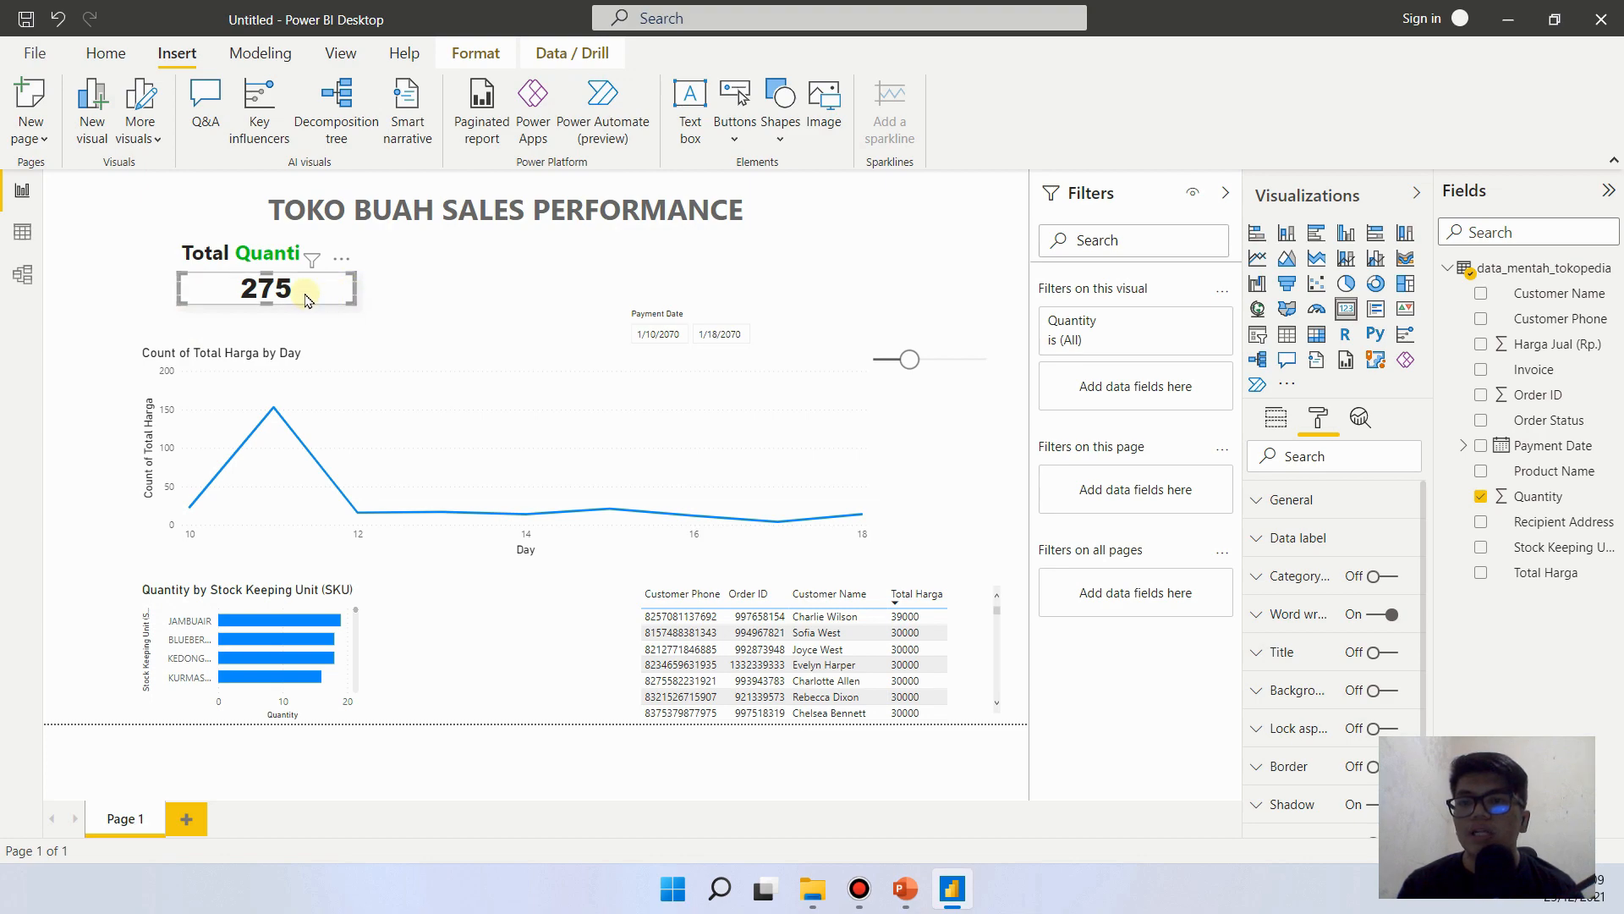
{"action": "left_click_drag", "start_coordinate": [354, 287], "coordinate": [324, 288]}
{"action": "left_click", "coordinate": [357, 306]}
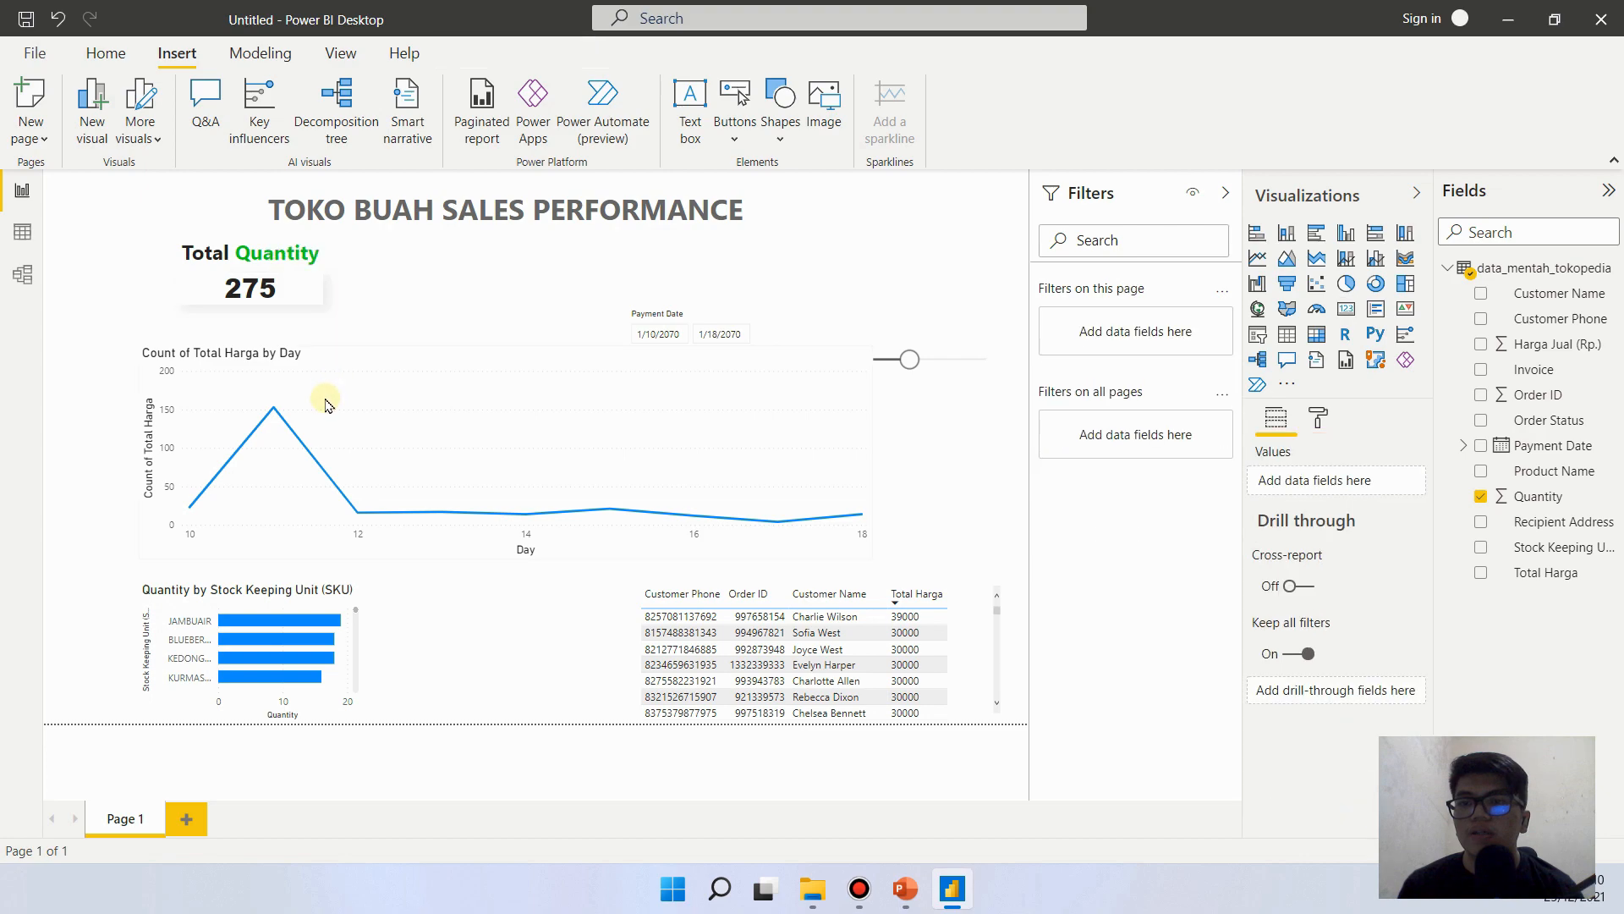
- Reduce the text size of the Quantity card's data label by a few points
{"action": "left_click", "coordinate": [300, 290]}
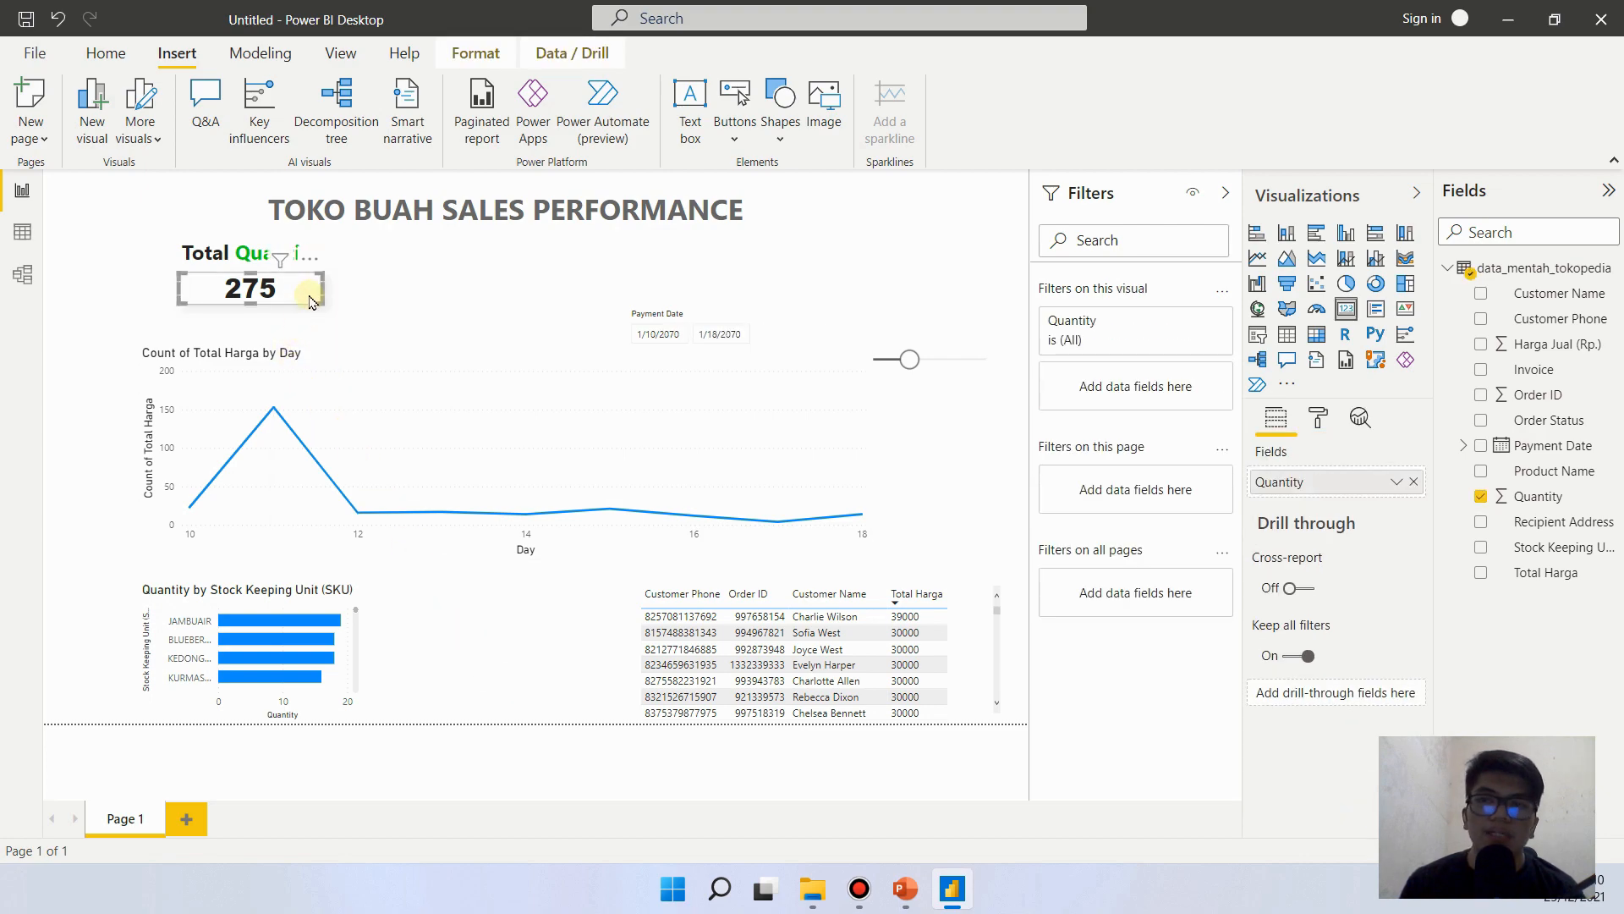
{"action": "left_click", "coordinate": [1319, 417]}
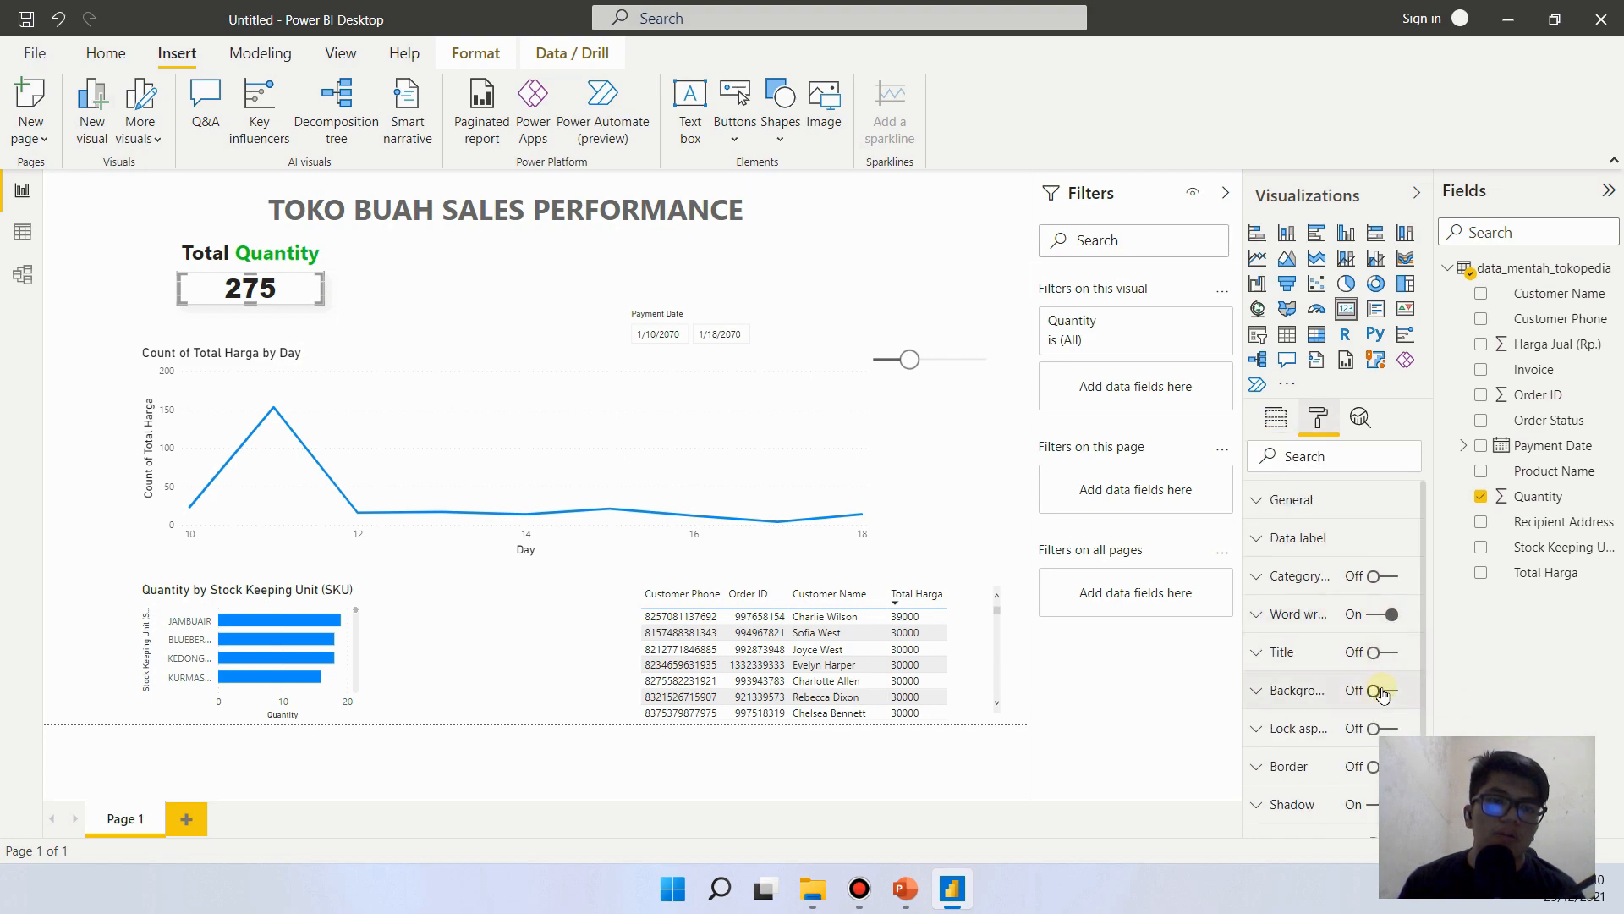
{"action": "left_click", "coordinate": [1341, 538]}
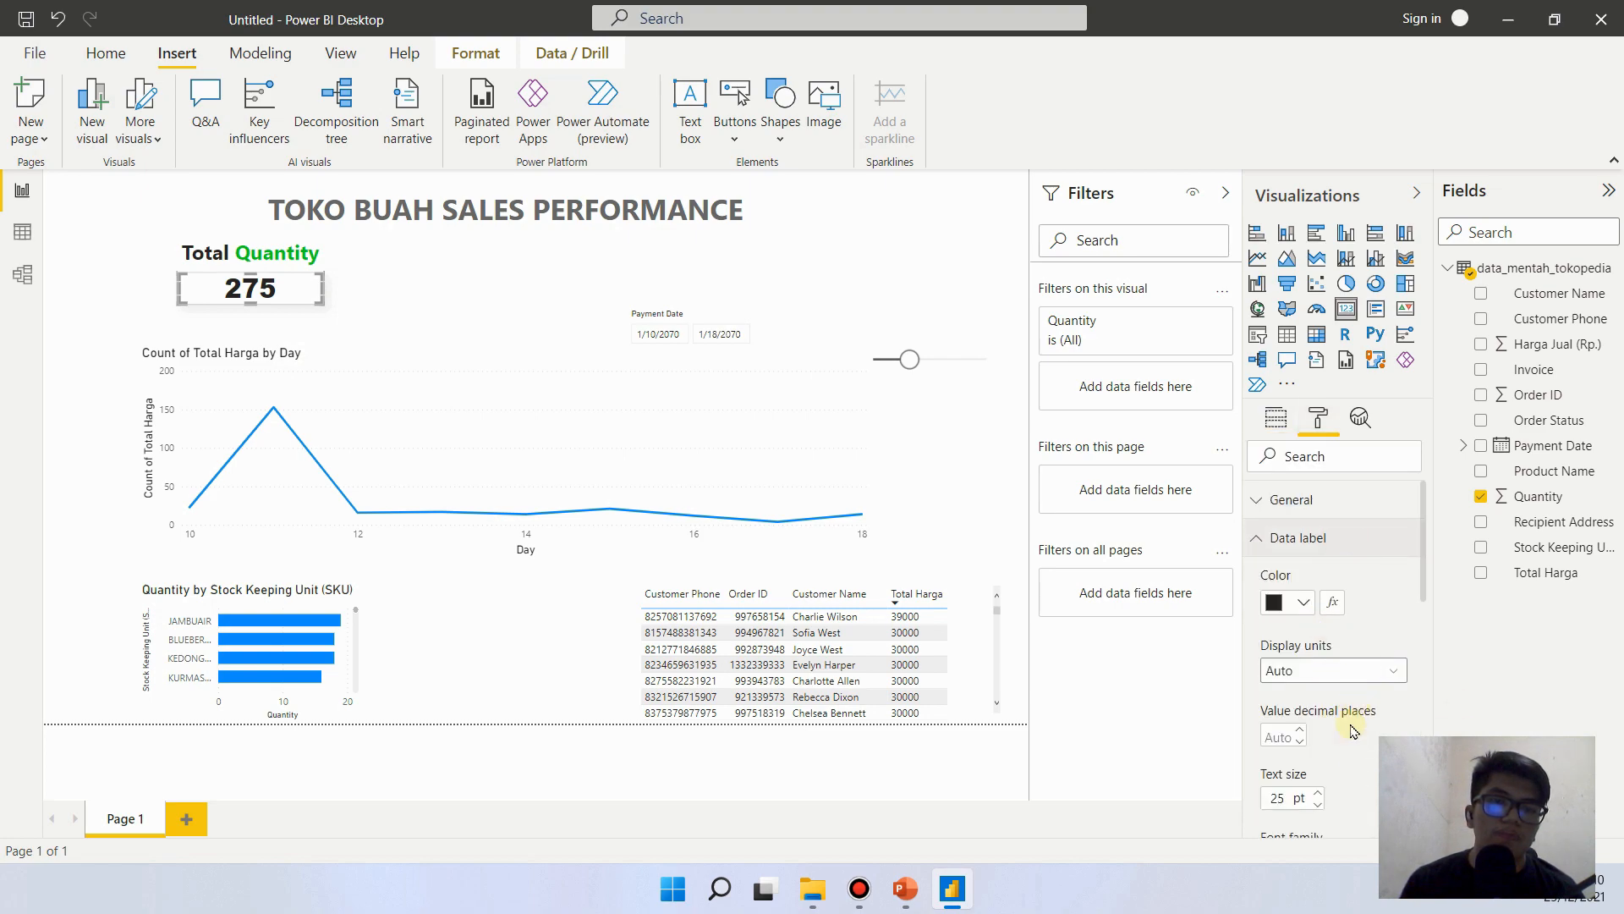
{"action": "left_click", "coordinate": [1315, 804]}
{"action": "left_click", "coordinate": [1315, 806]}
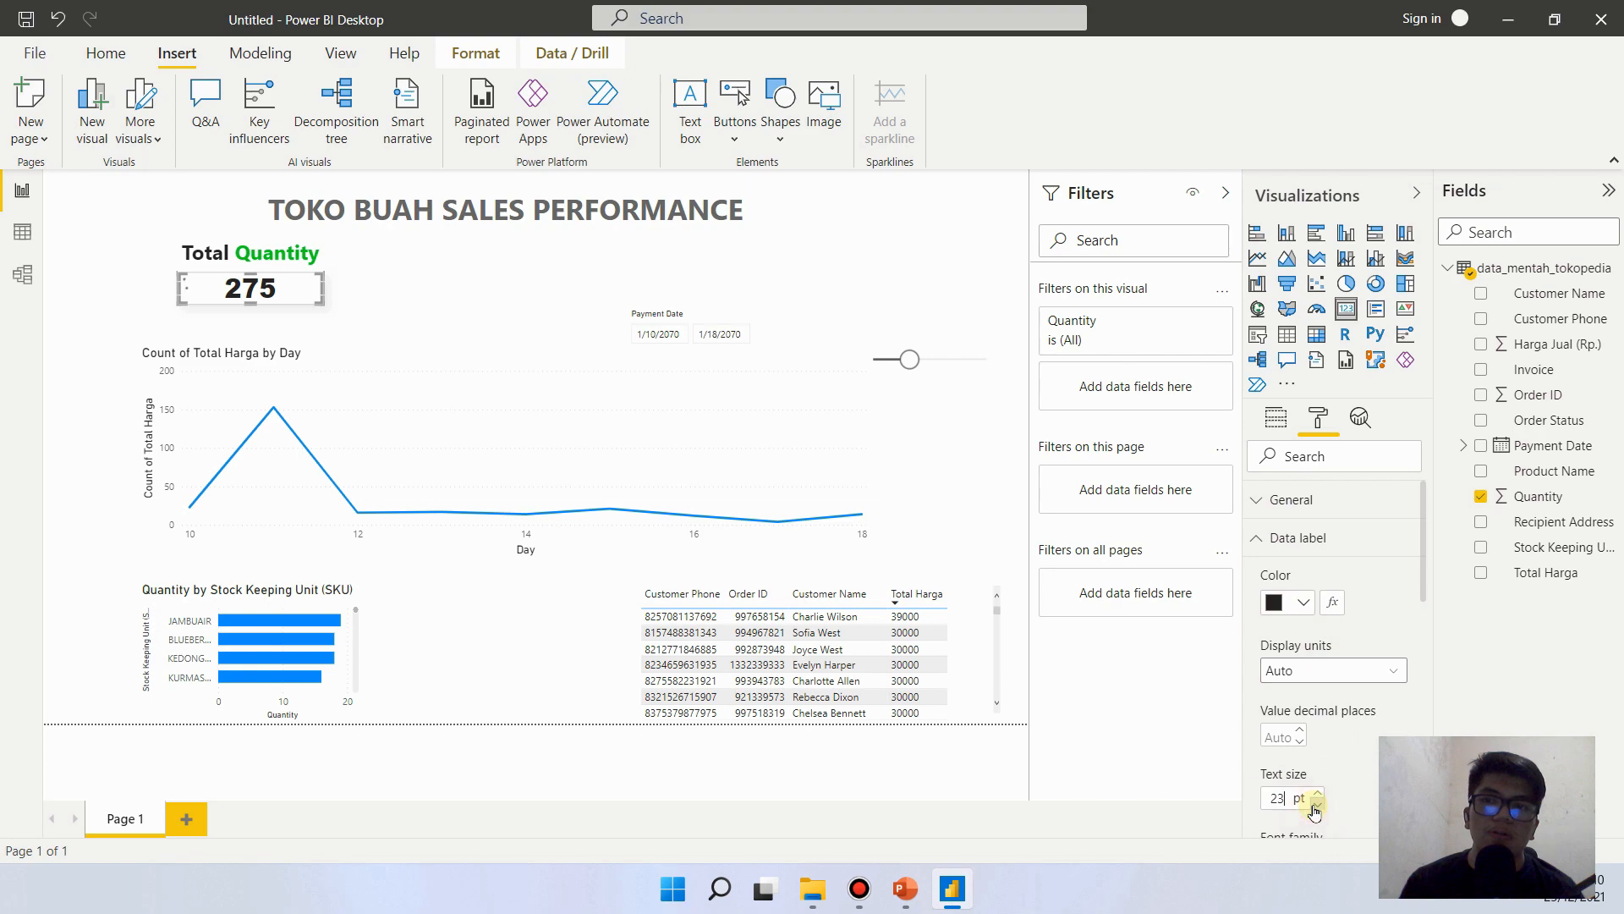
{"action": "left_click", "coordinate": [1314, 807]}
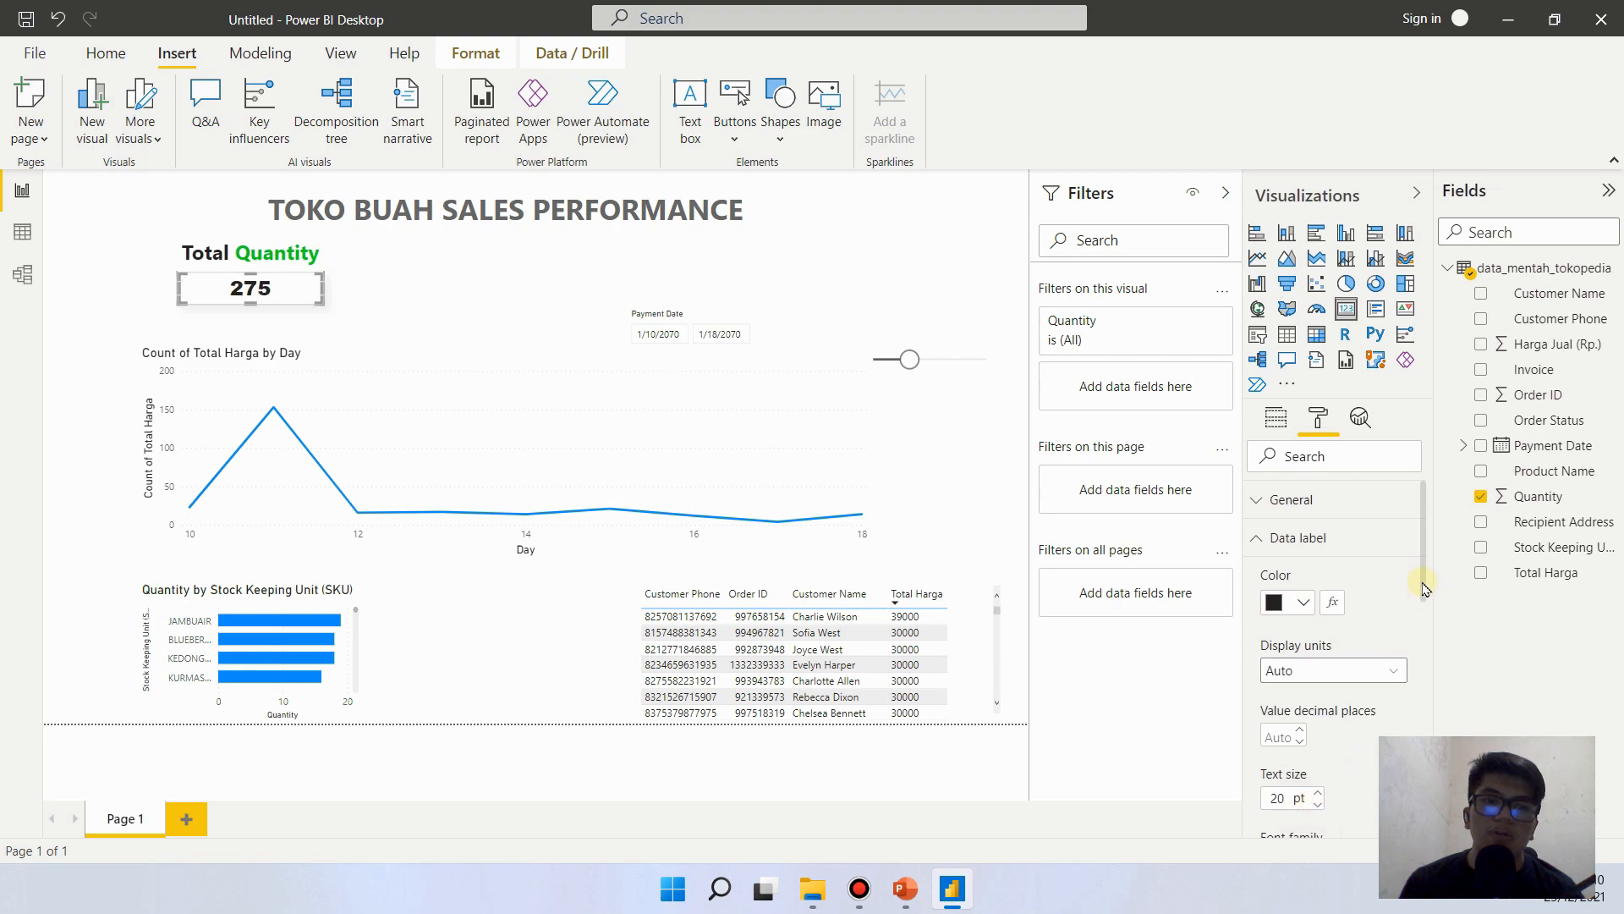
{"action": "left_click", "coordinate": [154, 269]}
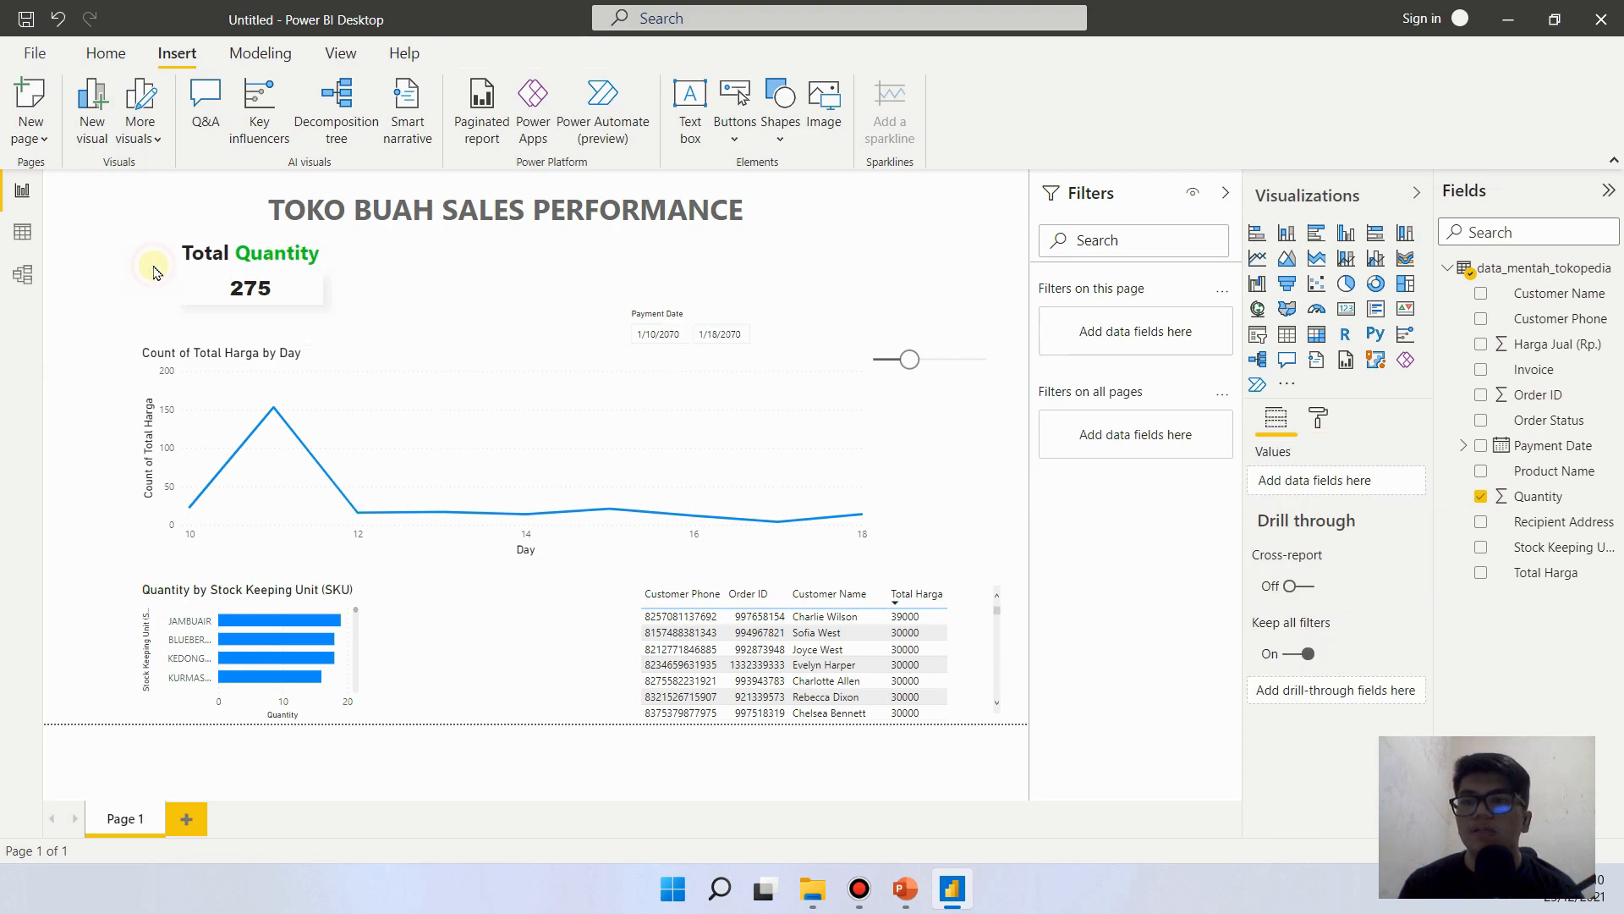
- Turn on the shadow for the Total Quantity heading text box and set its color to a light gray theme shade
{"action": "left_click", "coordinate": [298, 253]}
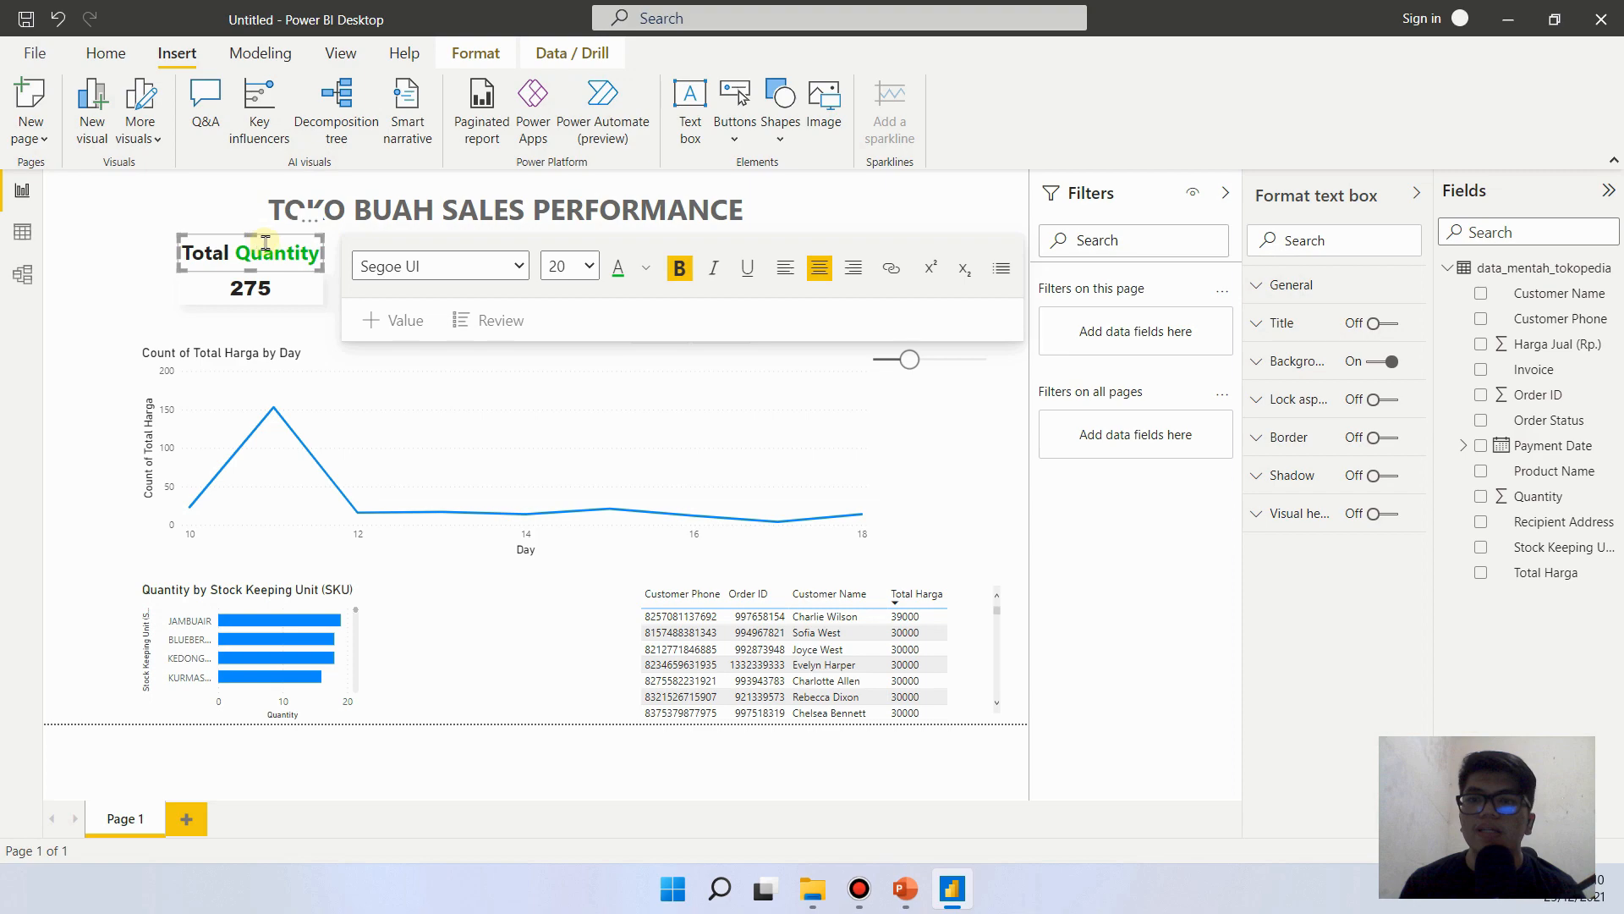
{"action": "left_click", "coordinate": [314, 228]}
{"action": "left_click", "coordinate": [216, 239]}
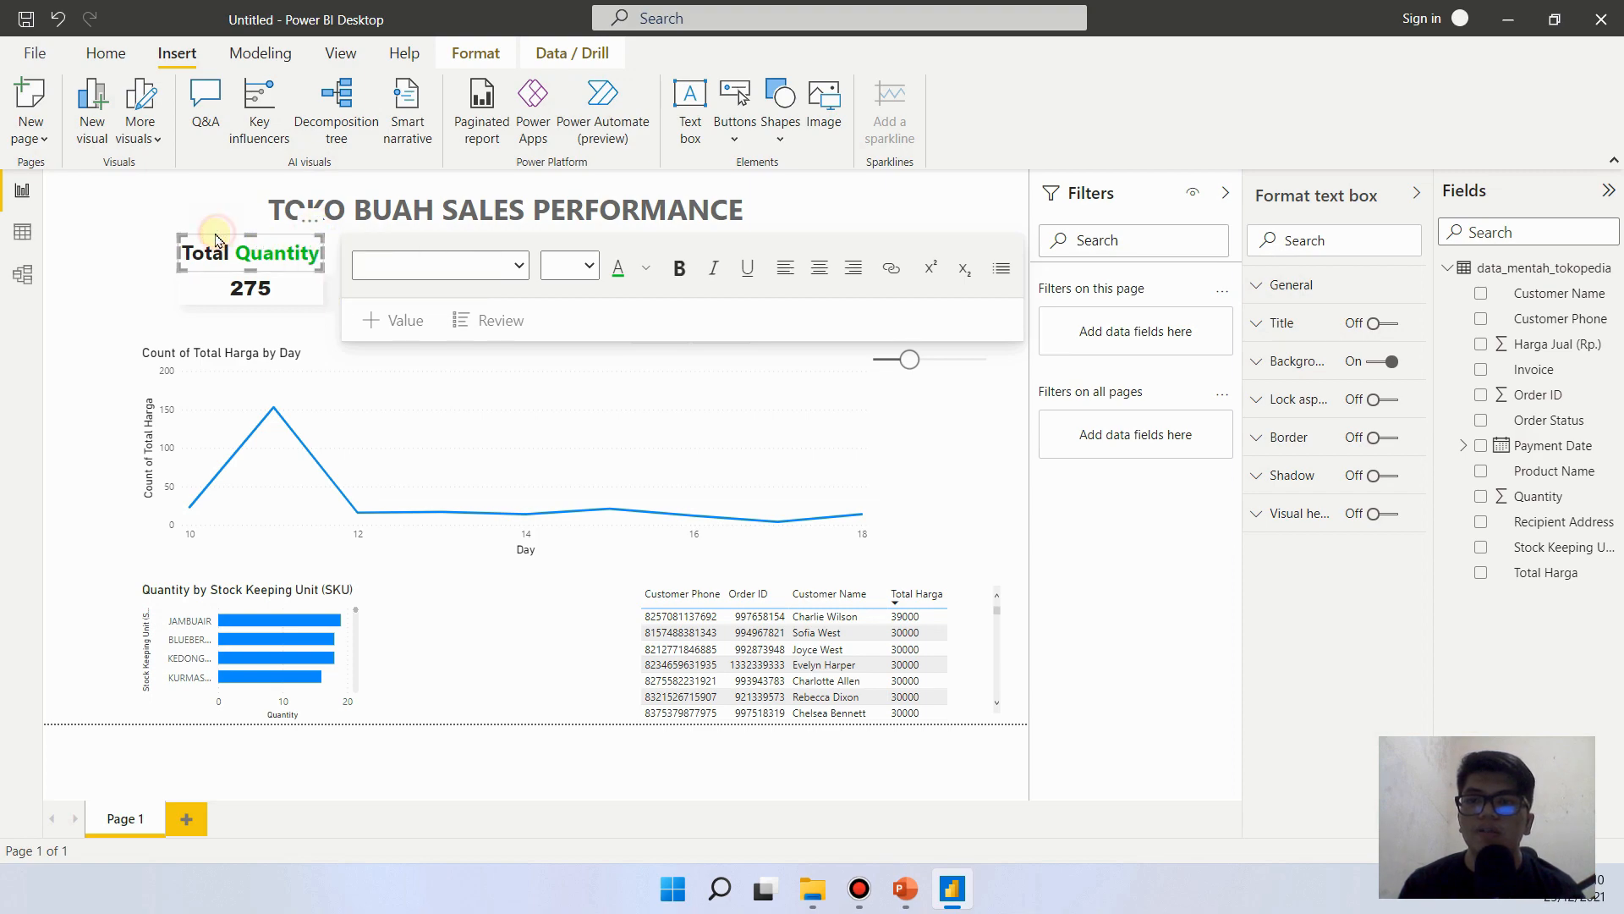
{"action": "left_click", "coordinate": [1379, 476]}
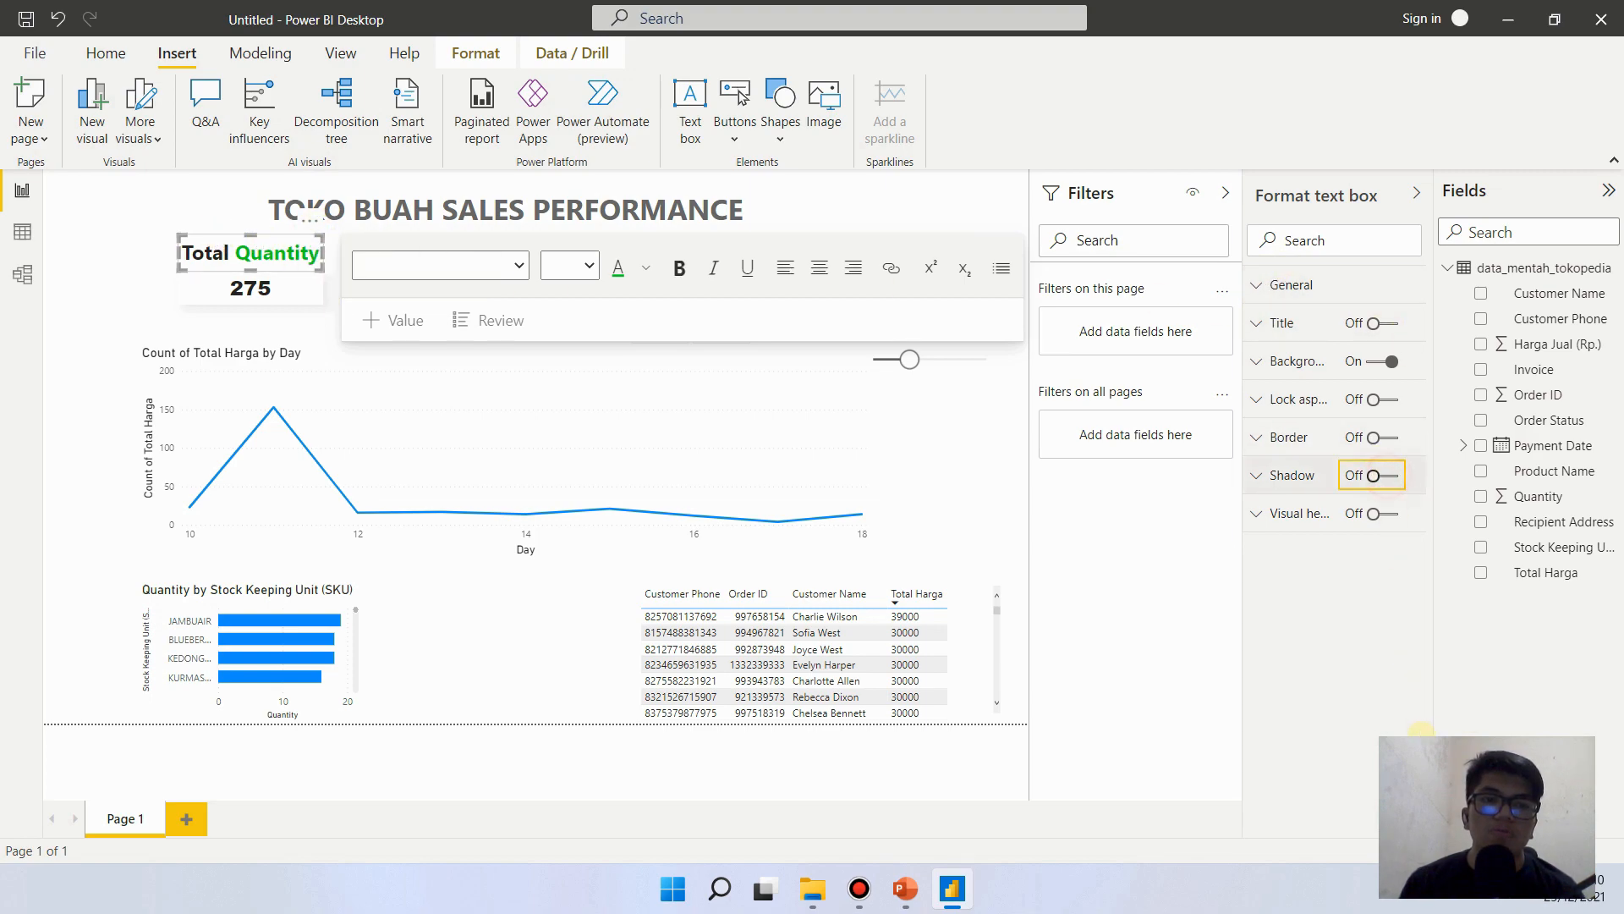
{"action": "left_click", "coordinate": [1265, 489]}
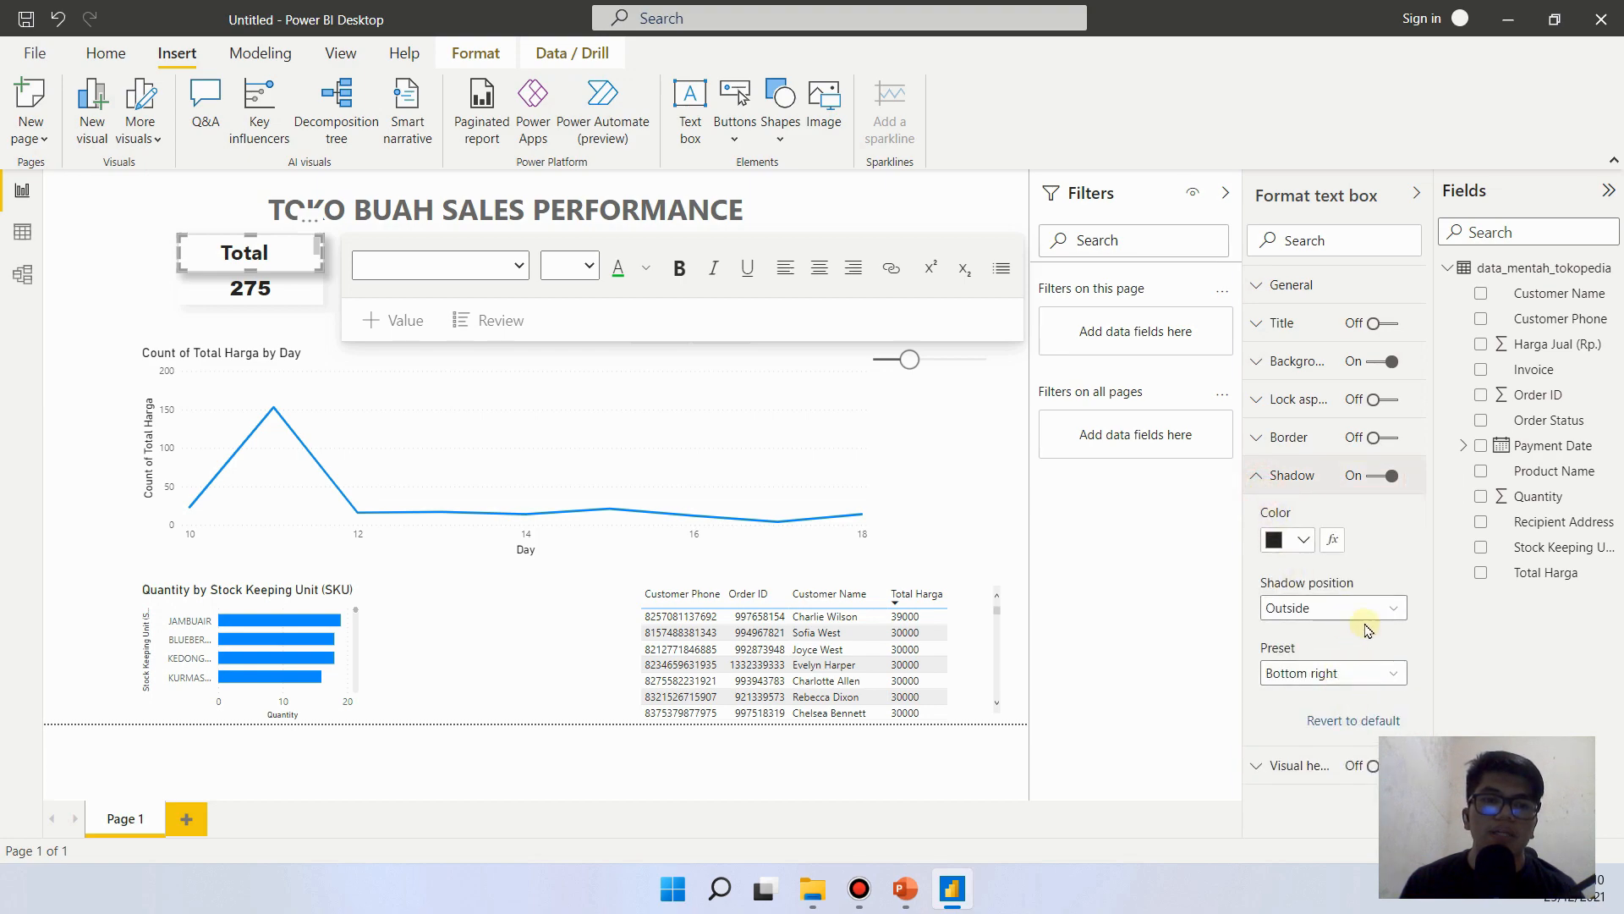
{"action": "left_click", "coordinate": [1303, 540]}
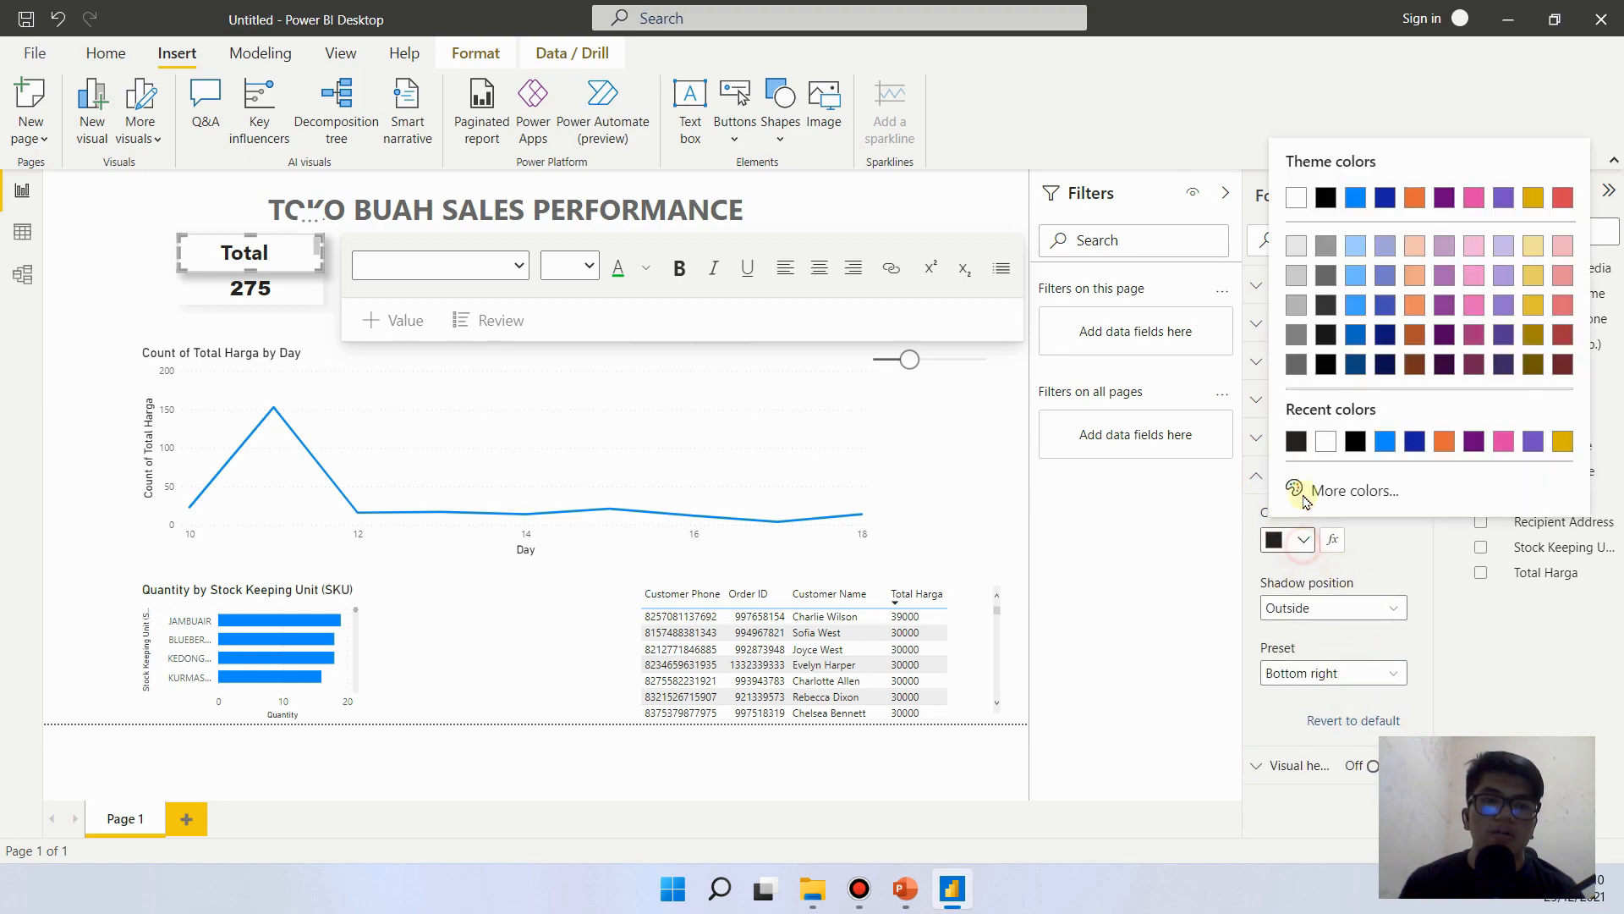
{"action": "left_click", "coordinate": [1299, 248]}
{"action": "left_click", "coordinate": [104, 276]}
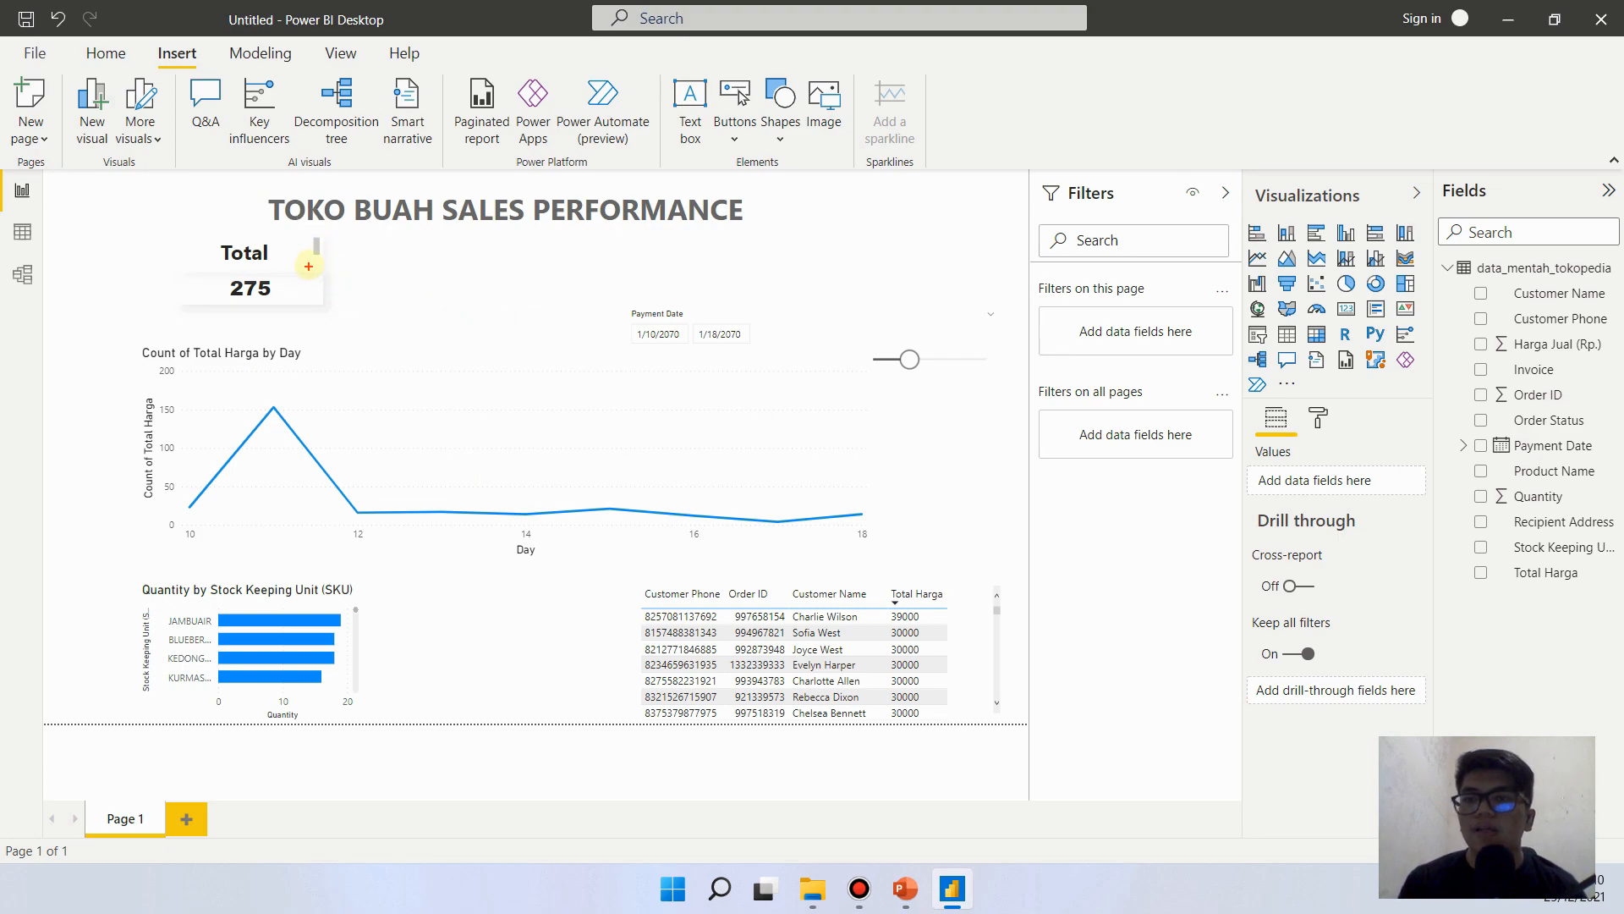
- Move the Quantity card down slightly and widen the heading text box so Total Quantity fits on one line
{"action": "left_click_drag", "start_coordinate": [311, 236], "coordinate": [330, 258]}
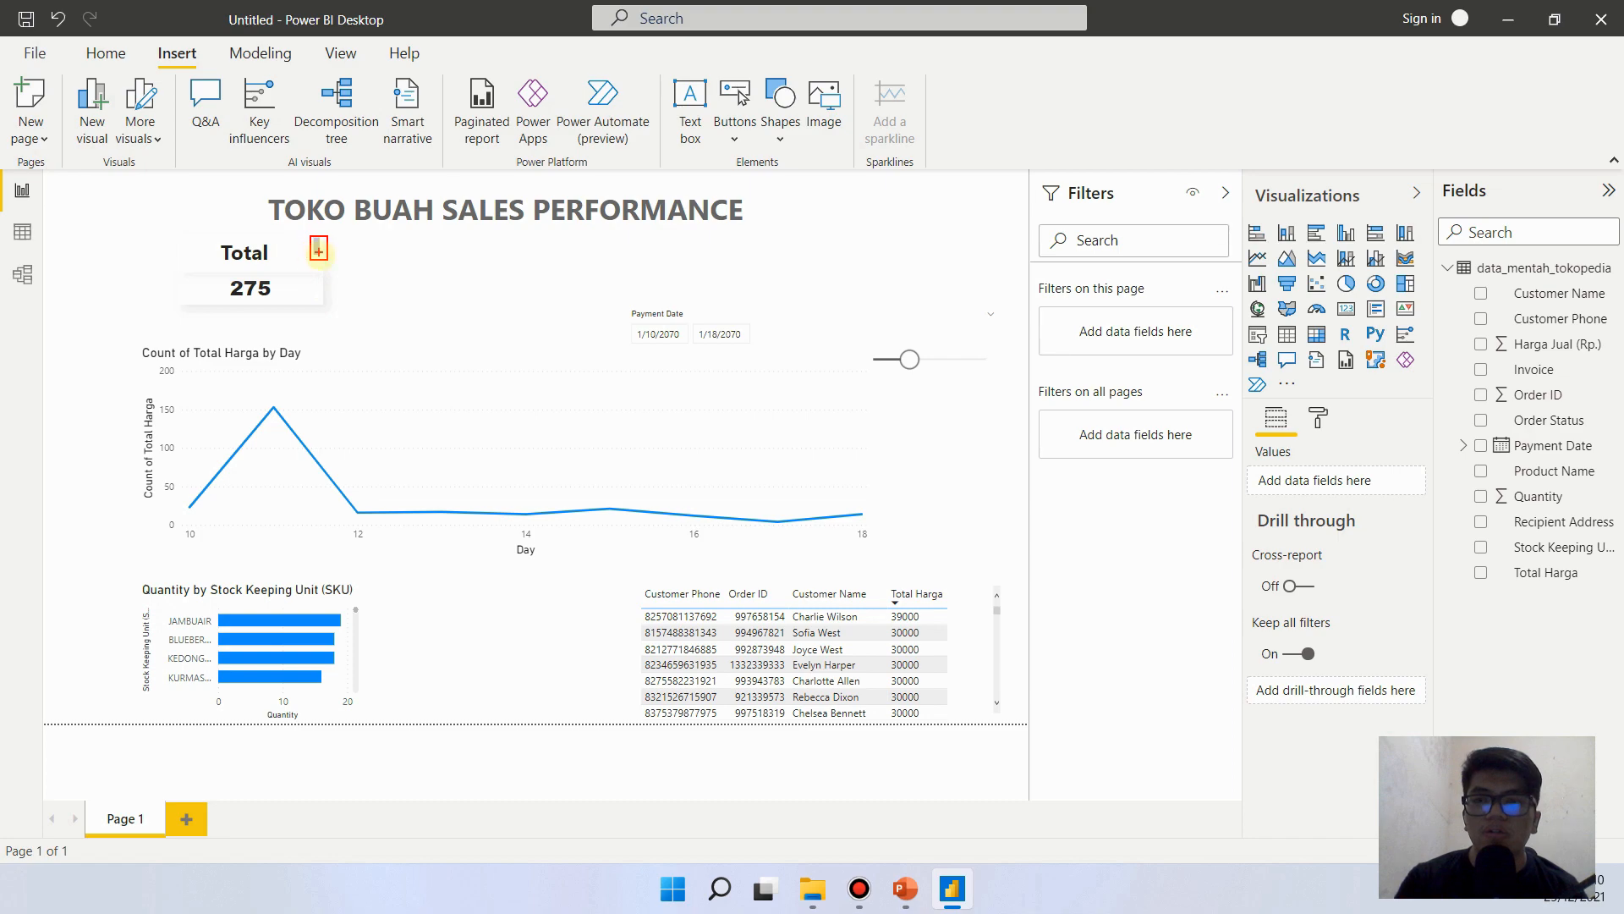
{"action": "left_click", "coordinate": [294, 296]}
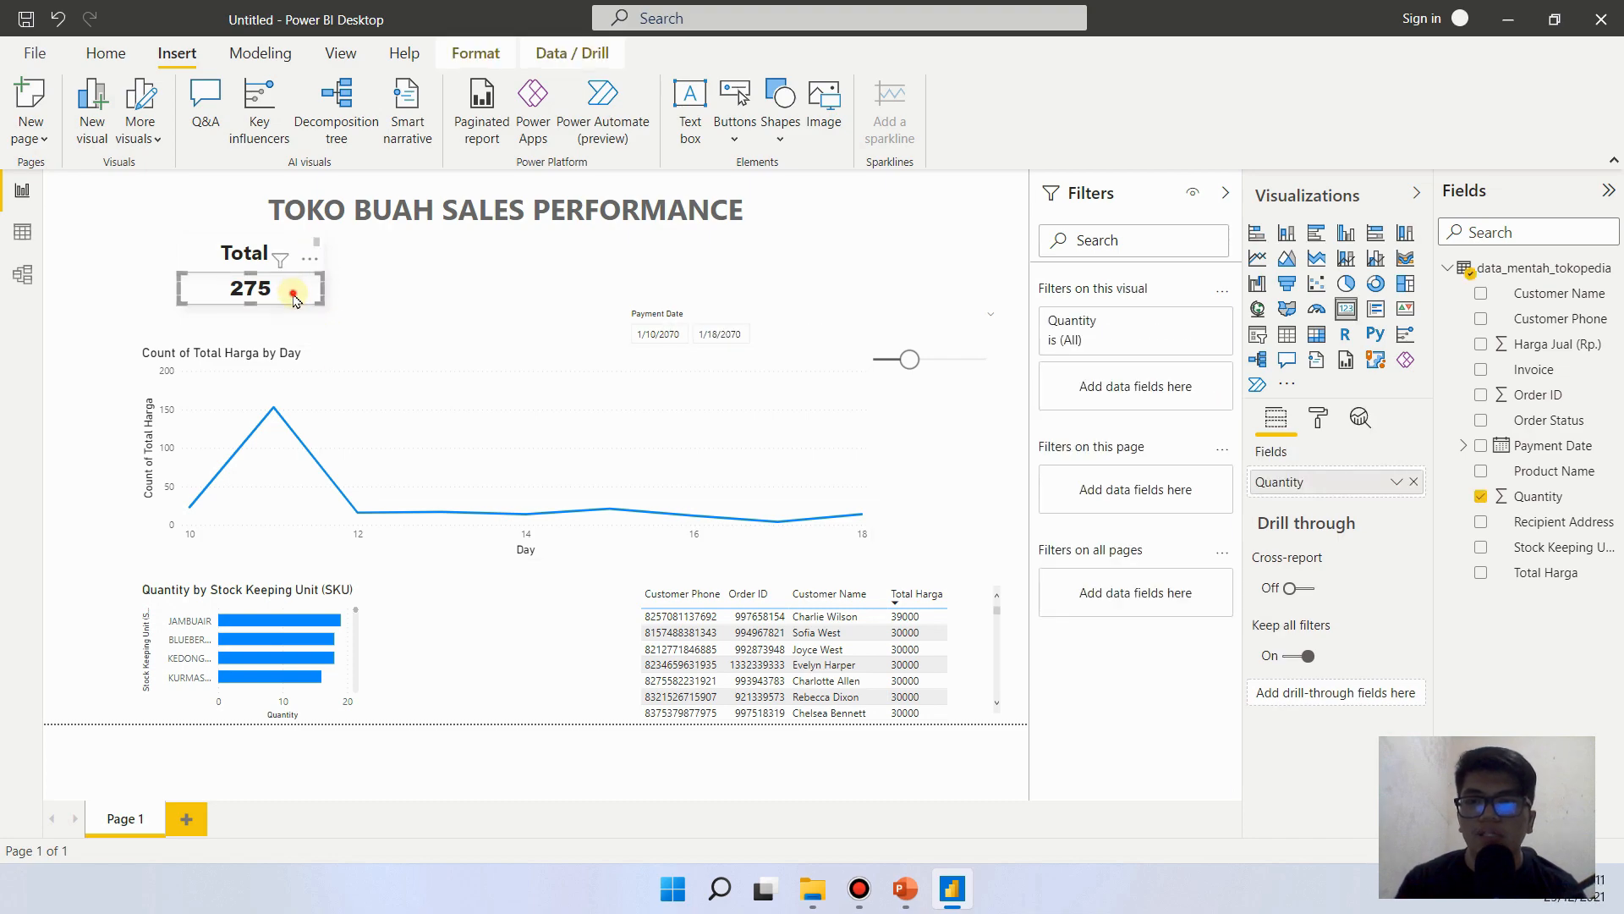
{"action": "left_click_drag", "start_coordinate": [294, 300], "coordinate": [293, 317]}
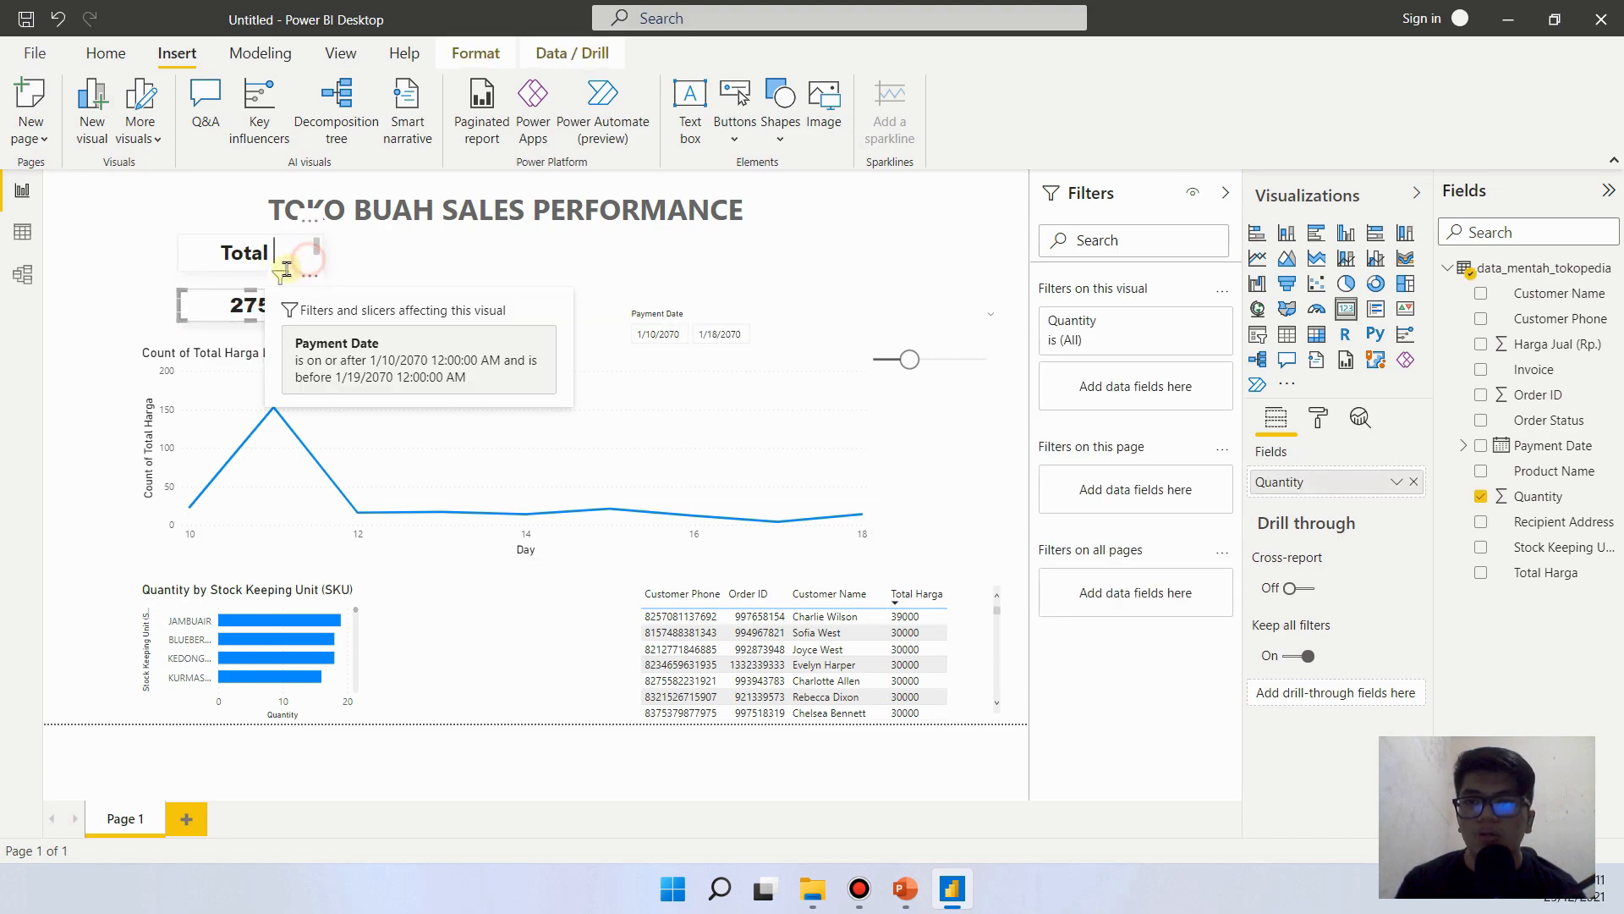
{"action": "left_click", "coordinate": [281, 269]}
{"action": "left_click", "coordinate": [252, 285]}
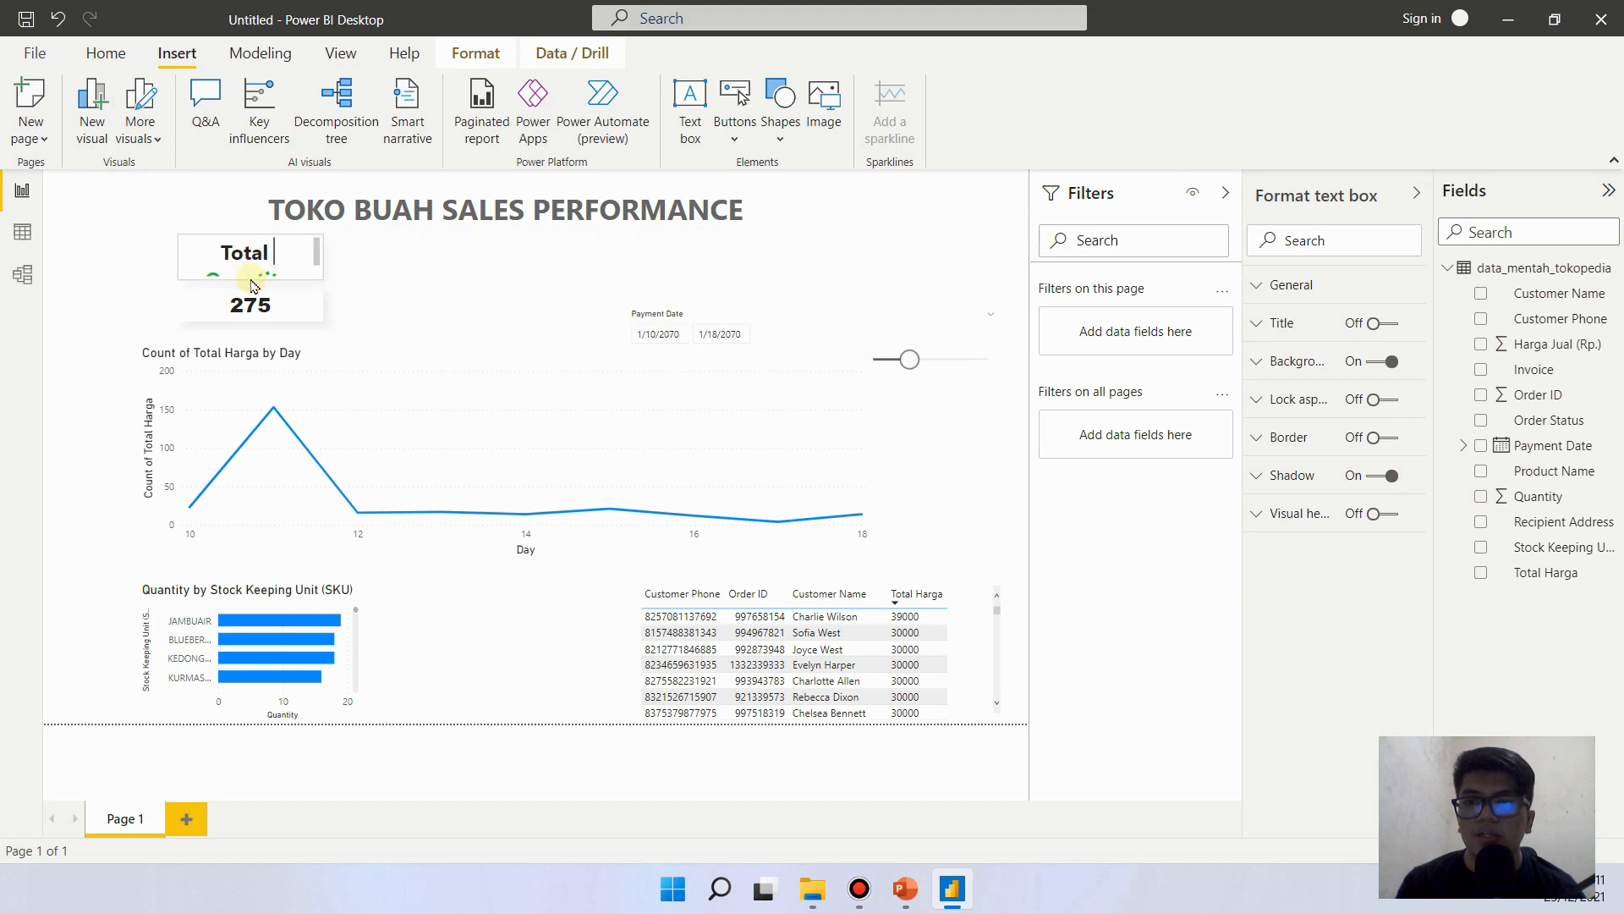
{"action": "left_click_drag", "start_coordinate": [251, 284], "coordinate": [331, 252]}
{"action": "left_click", "coordinate": [321, 259]}
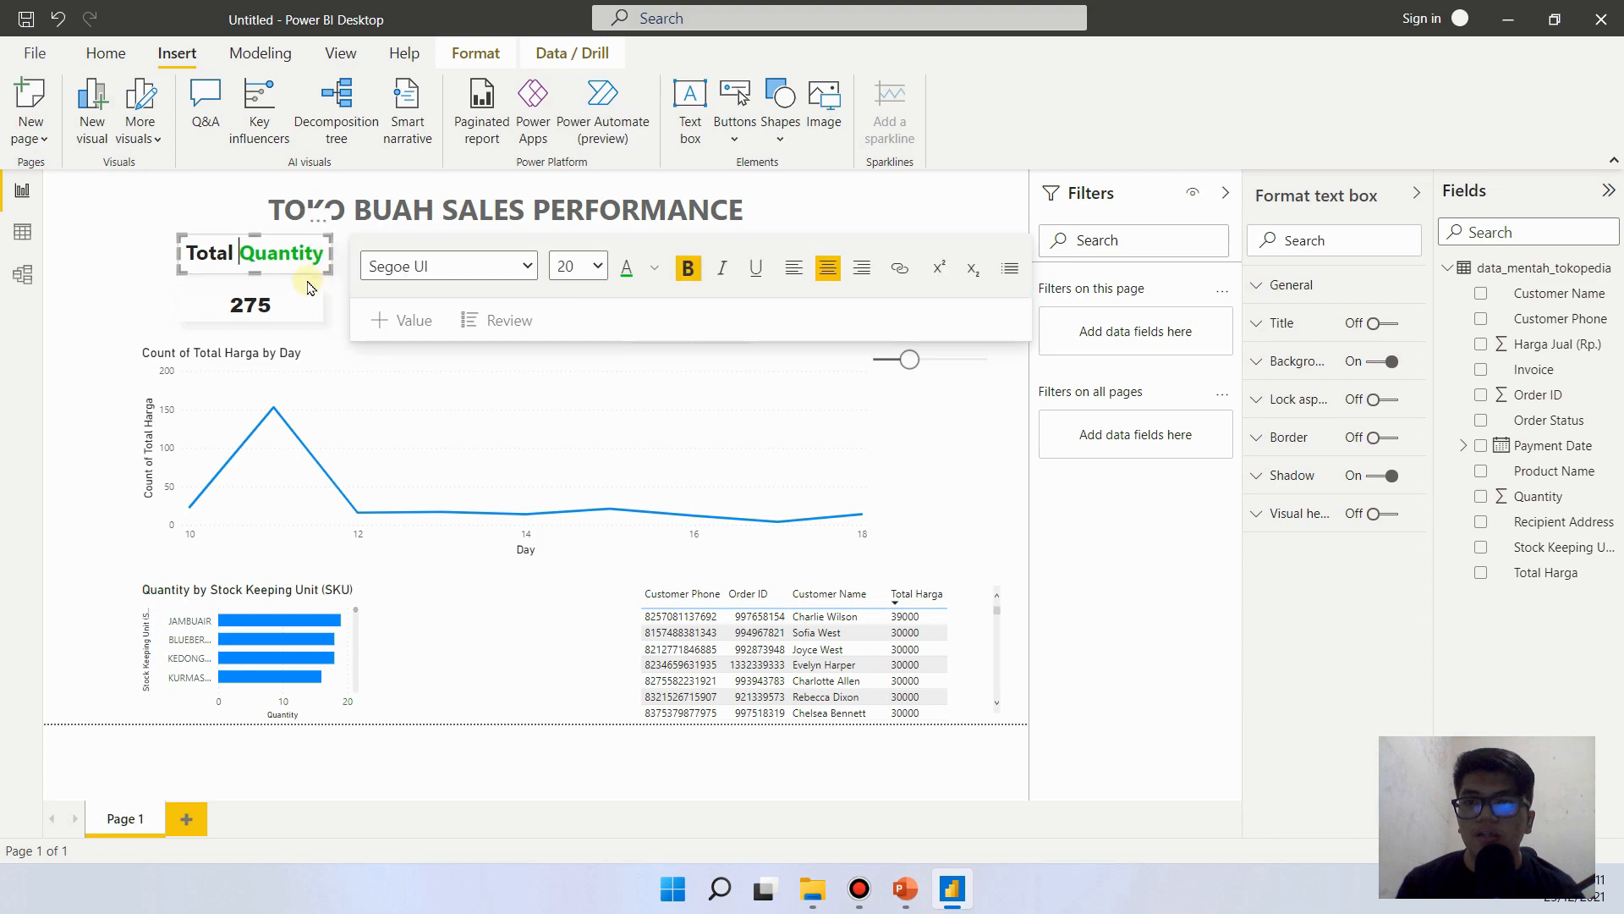
- Move the Quantity card back directly under the Total Quantity heading and widen it to match the heading's width
{"action": "left_click", "coordinate": [205, 302]}
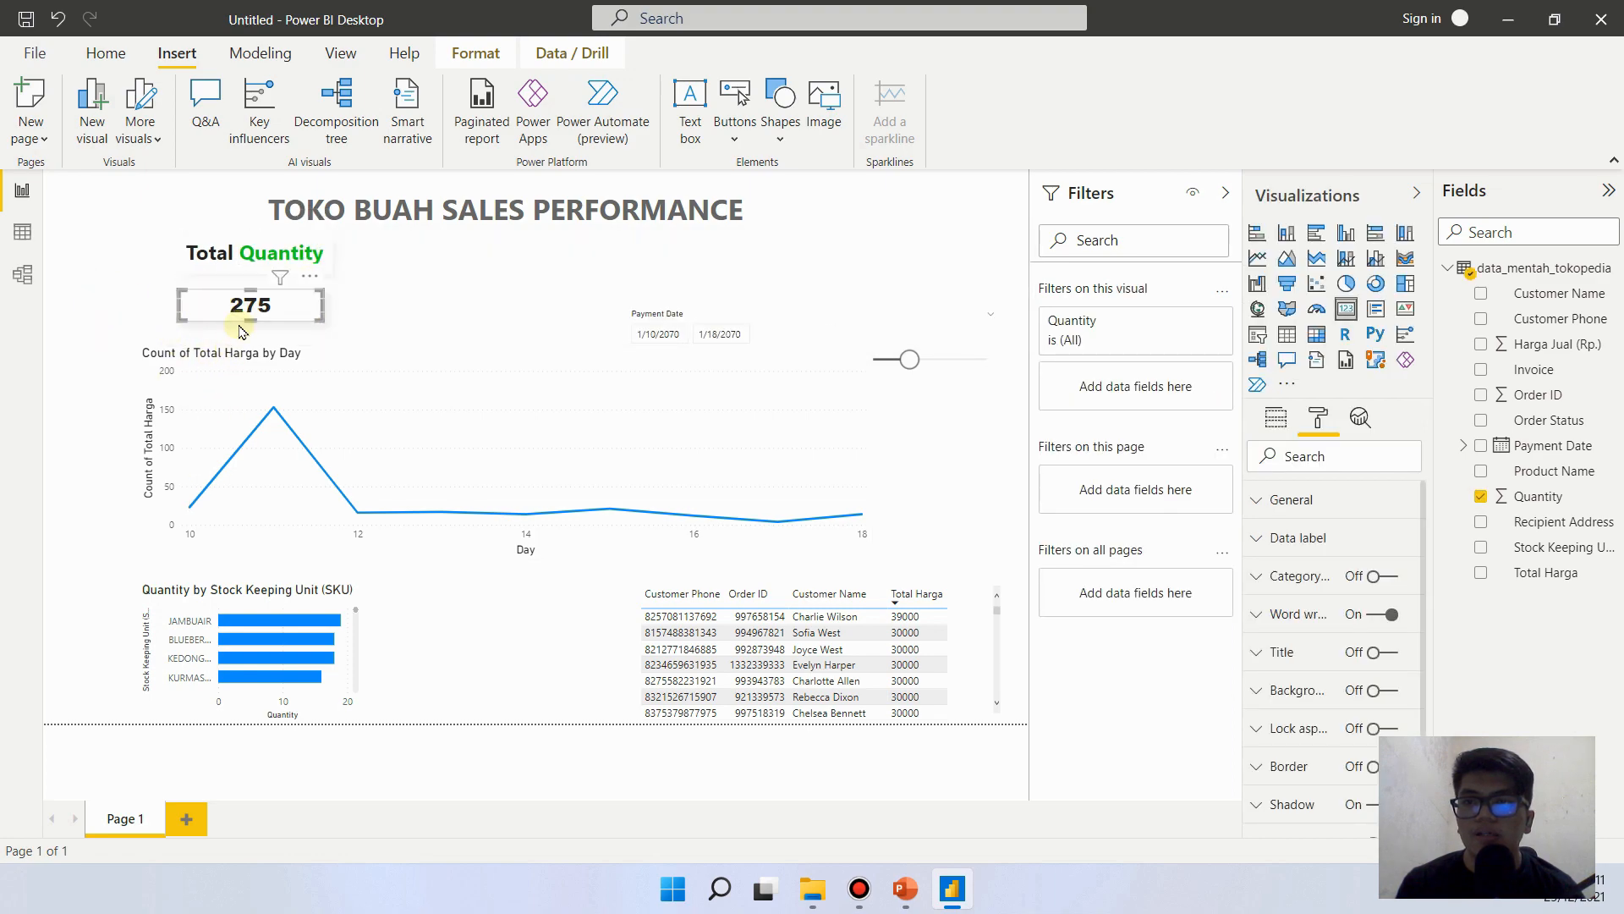
{"action": "left_click_drag", "start_coordinate": [204, 302], "coordinate": [215, 289]}
{"action": "left_click_drag", "start_coordinate": [323, 290], "coordinate": [334, 290]}
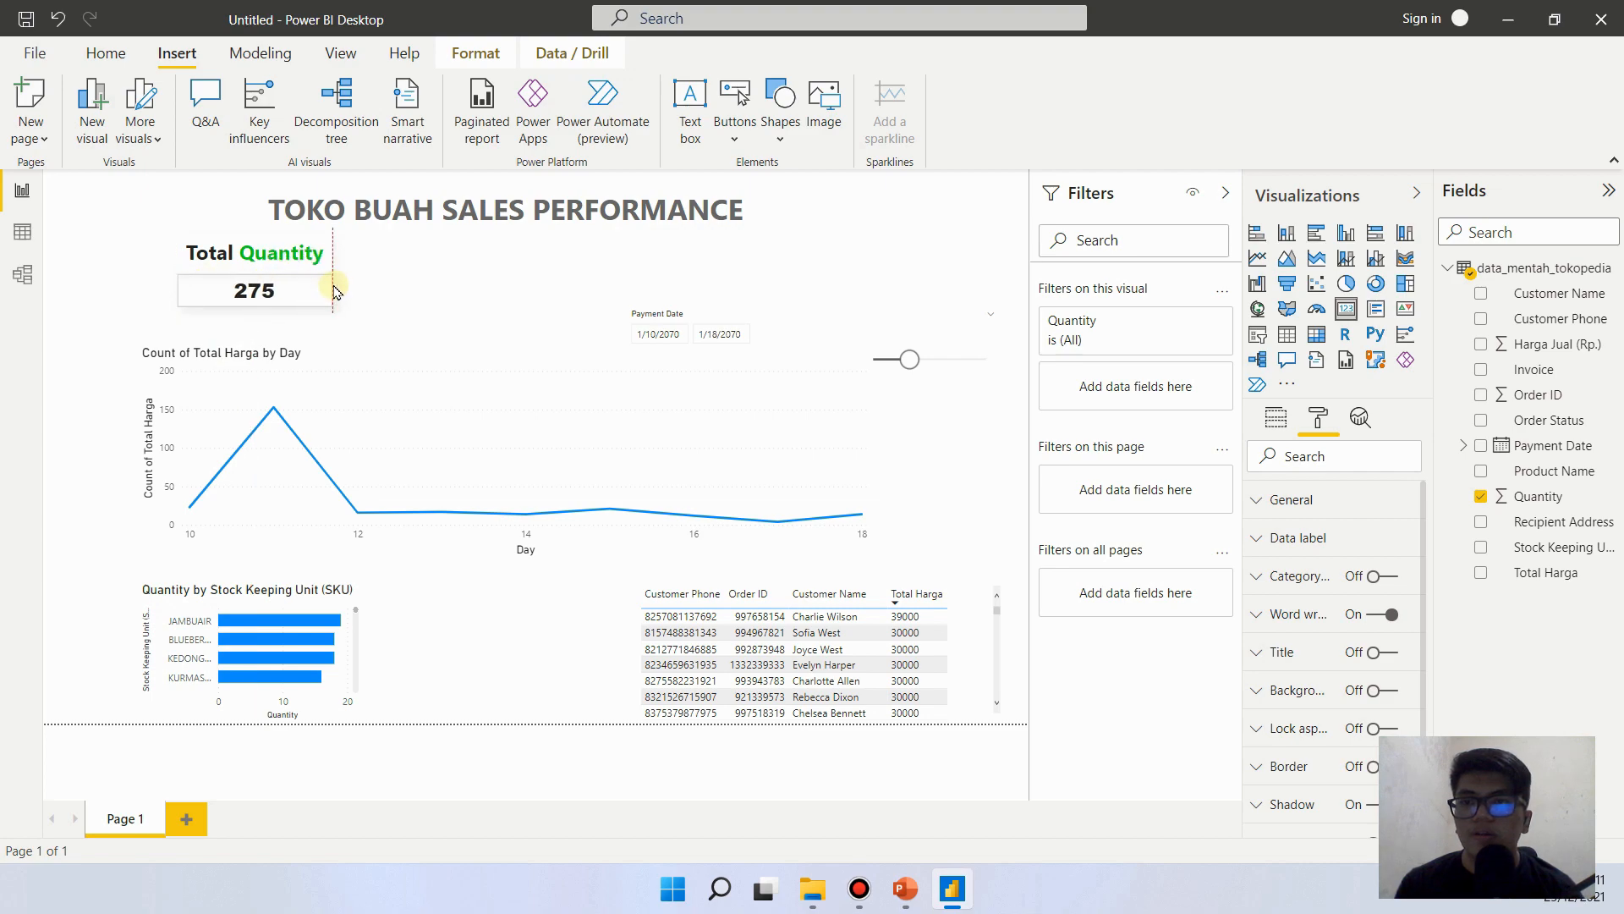
{"action": "left_click", "coordinate": [101, 304]}
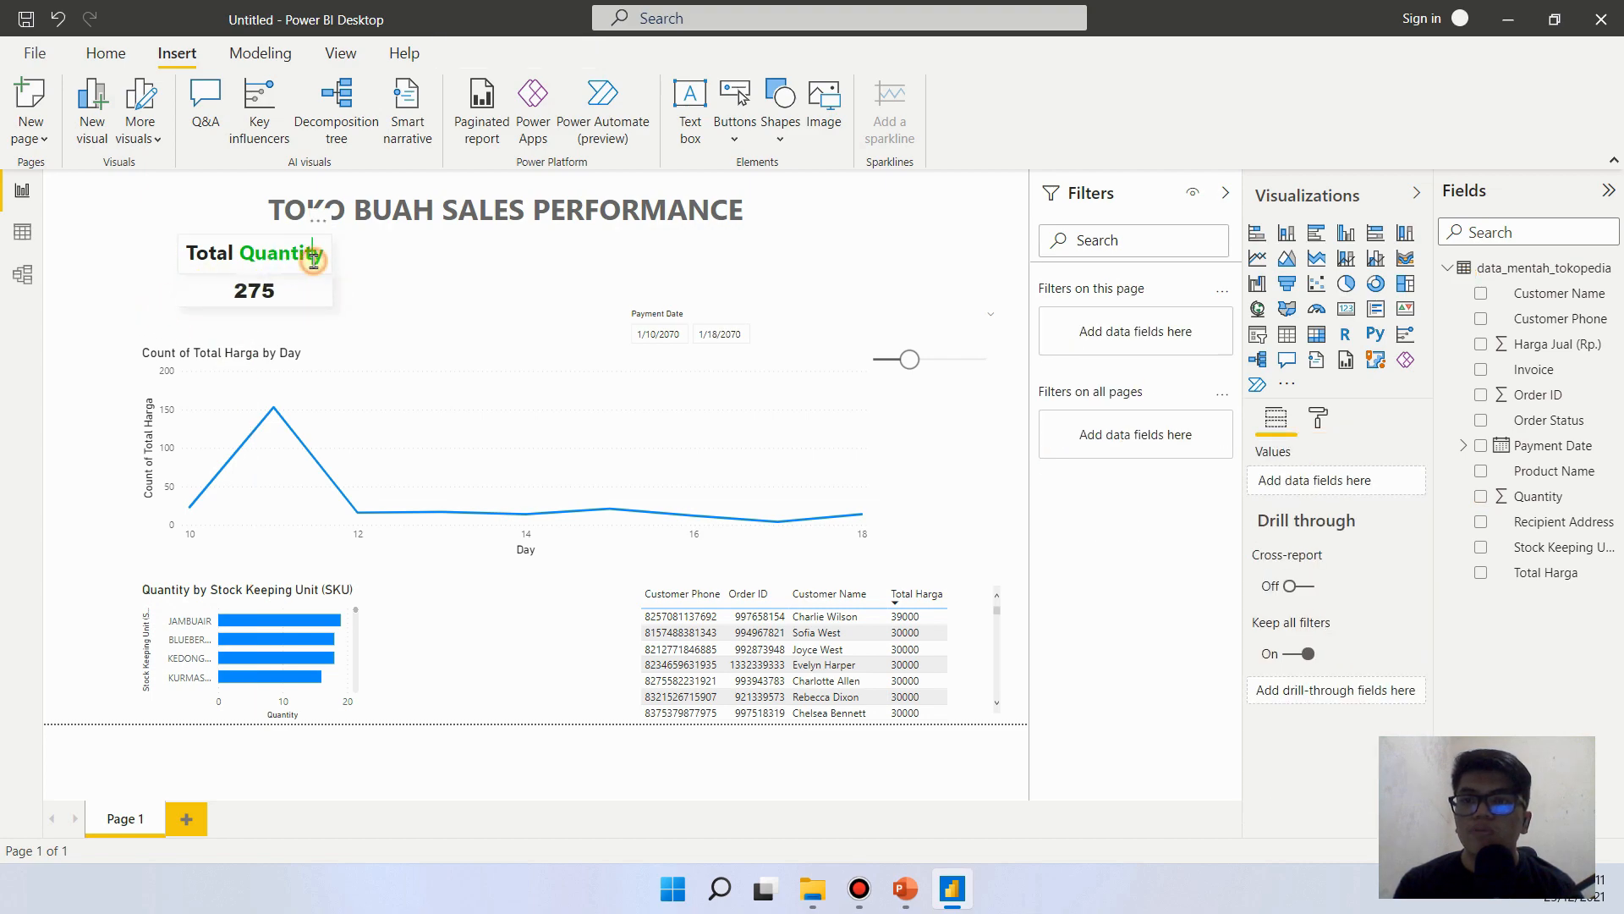
- Select the Total Quantity heading and its card together and move them closer to the page's left edge
{"action": "left_click", "coordinate": [313, 259]}
{"action": "left_click", "coordinate": [323, 228]}
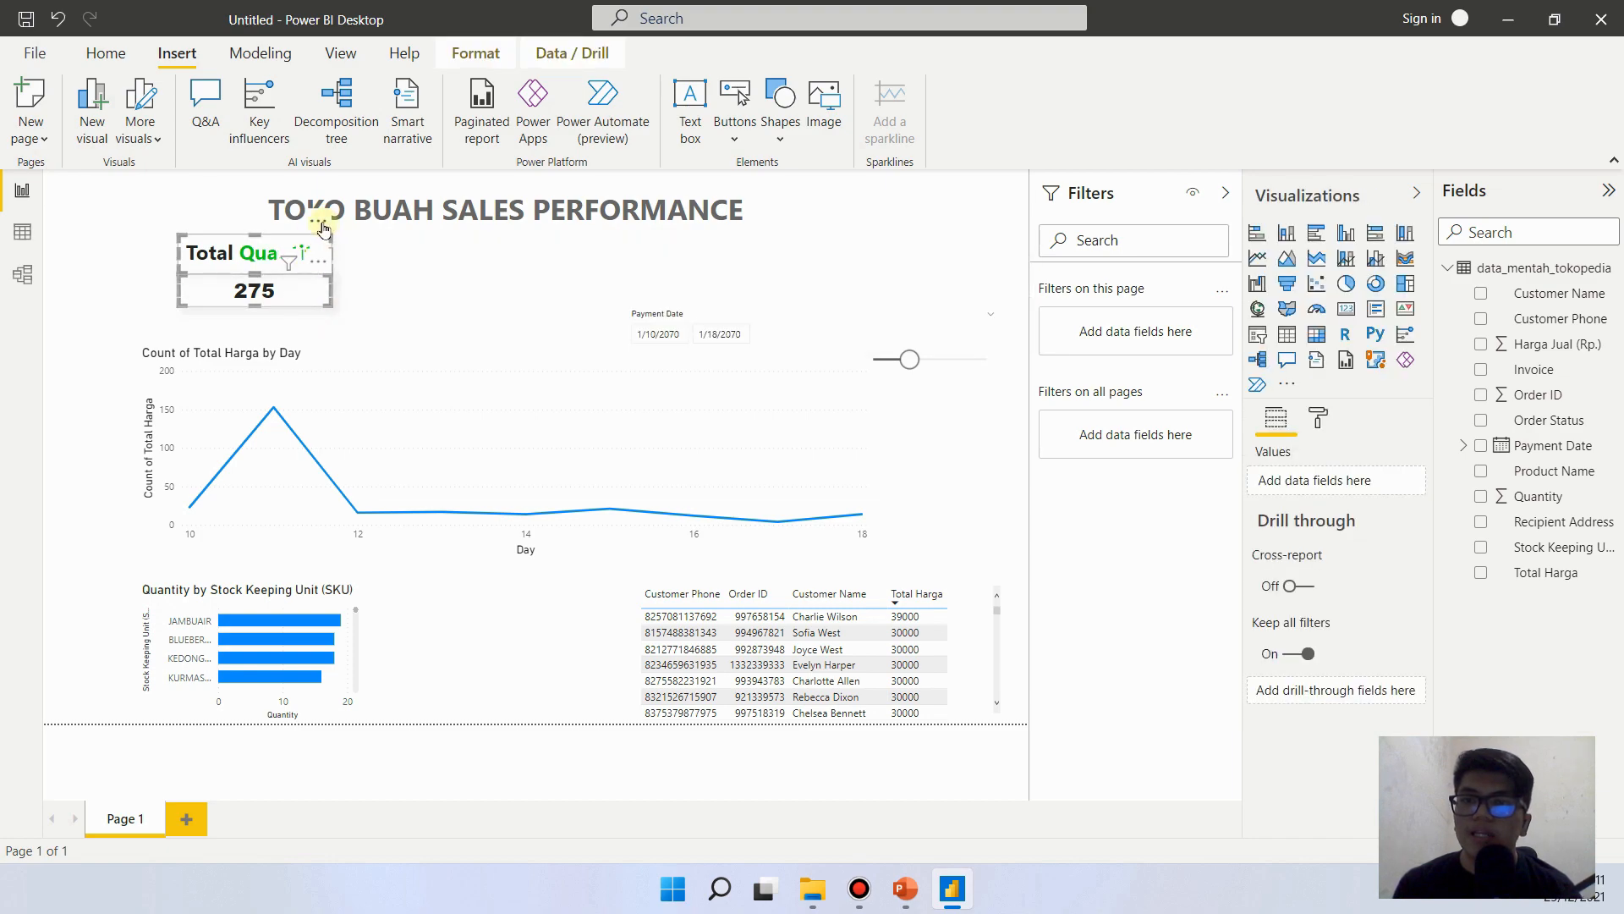
{"action": "left_click_drag", "start_coordinate": [320, 229], "coordinate": [264, 228]}
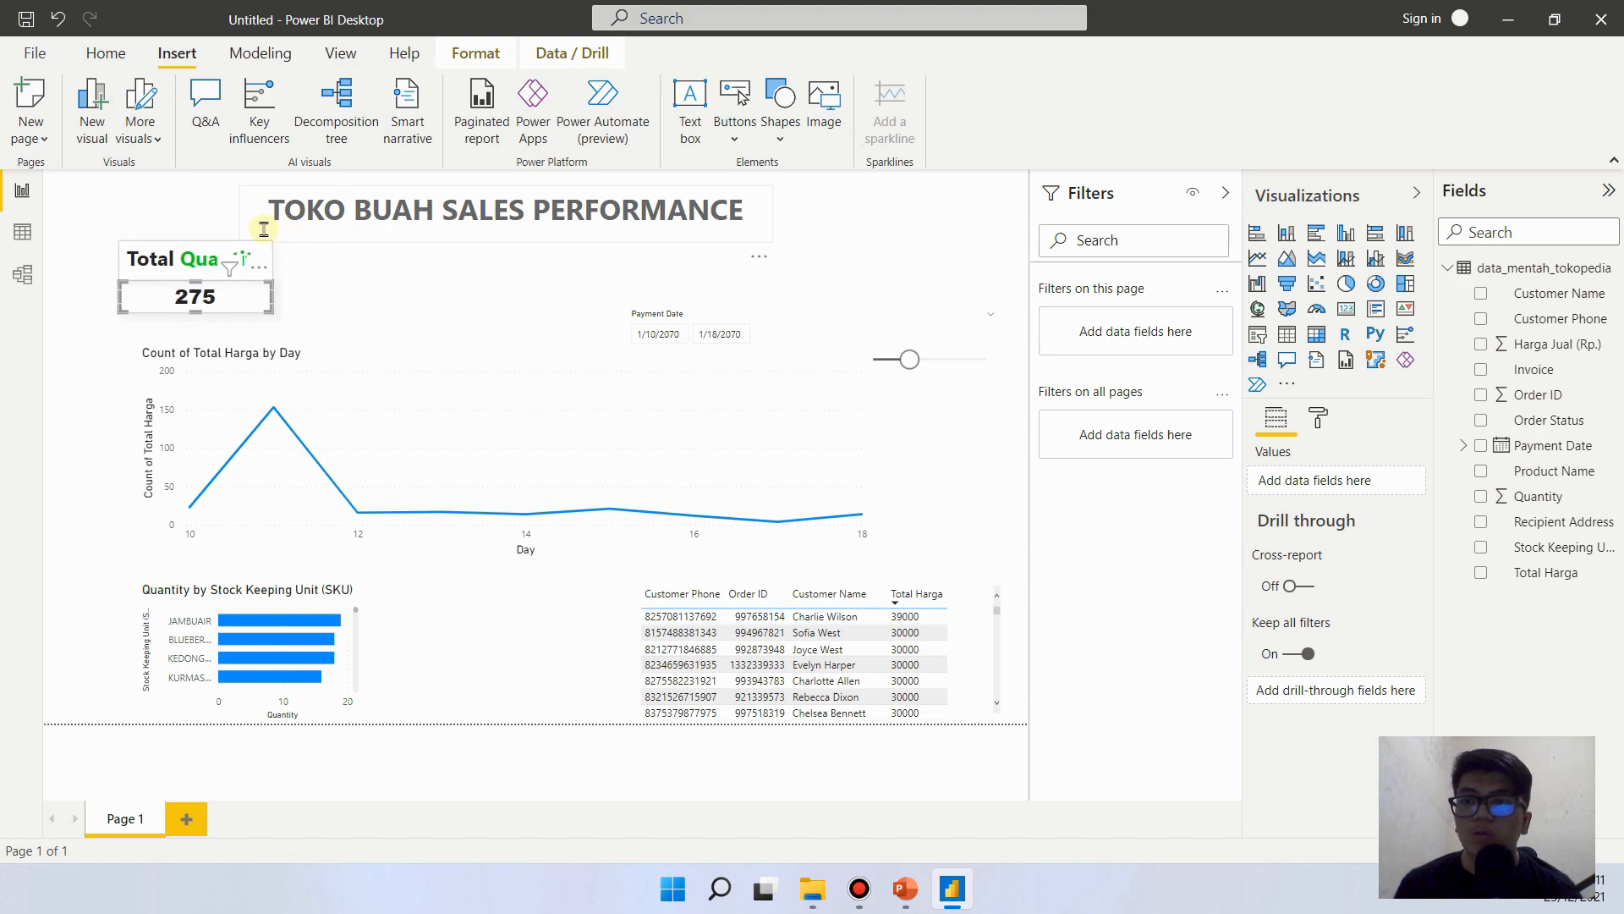
{"action": "left_click", "coordinate": [330, 270]}
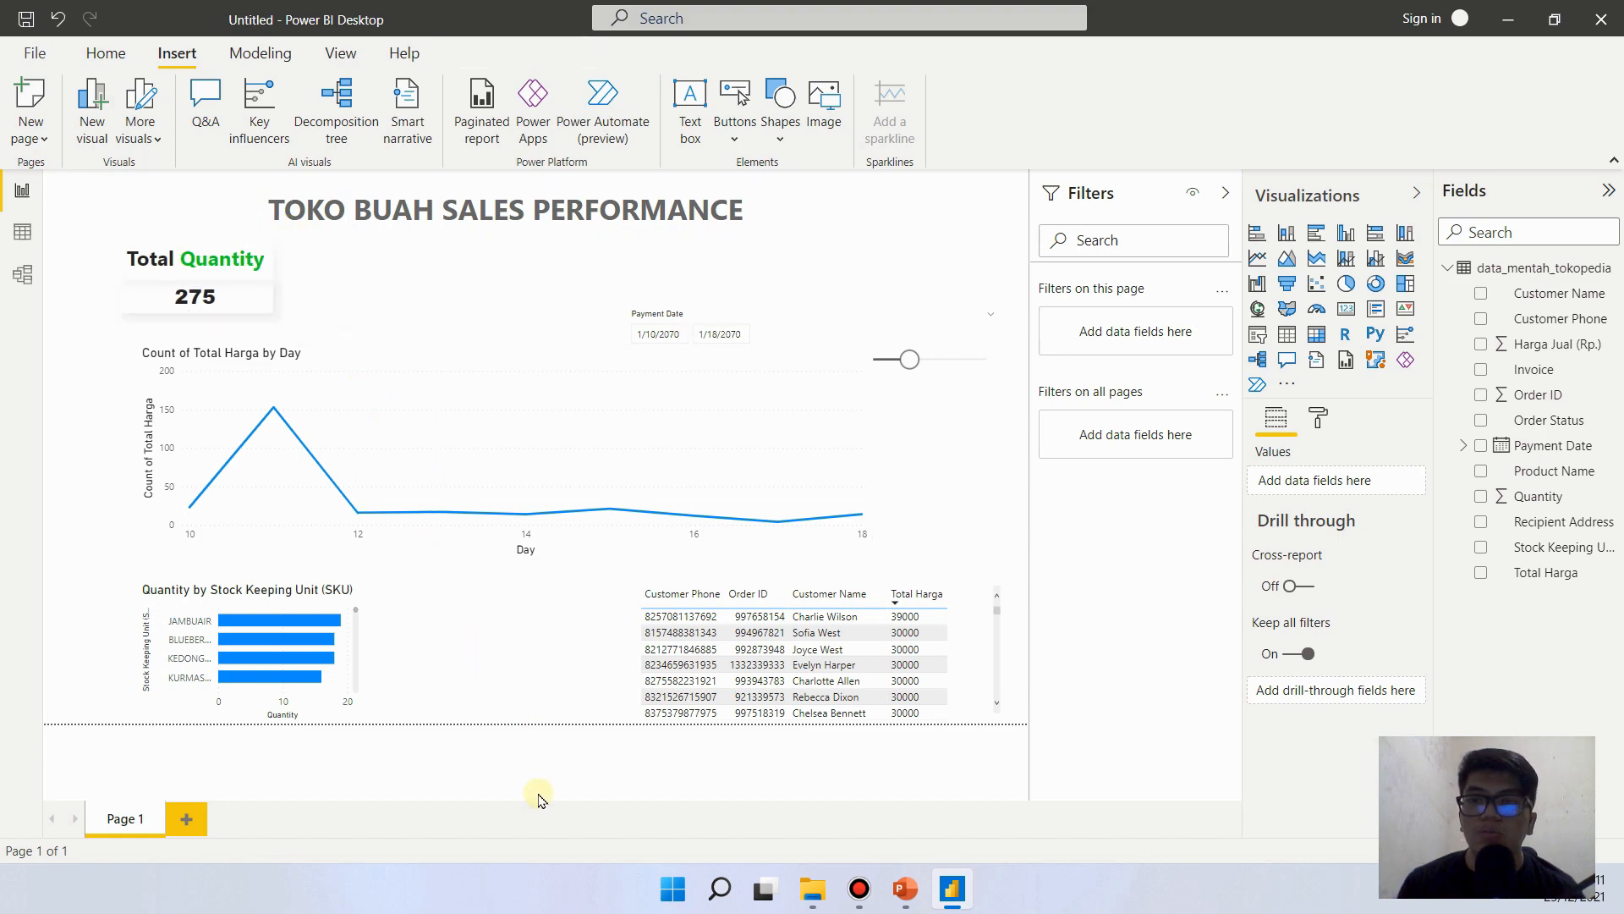
- Shrink the Count of Total Harga by Day line chart to about two-thirds of its width and height, keeping its lower-left corner in place
{"action": "left_click", "coordinate": [474, 379]}
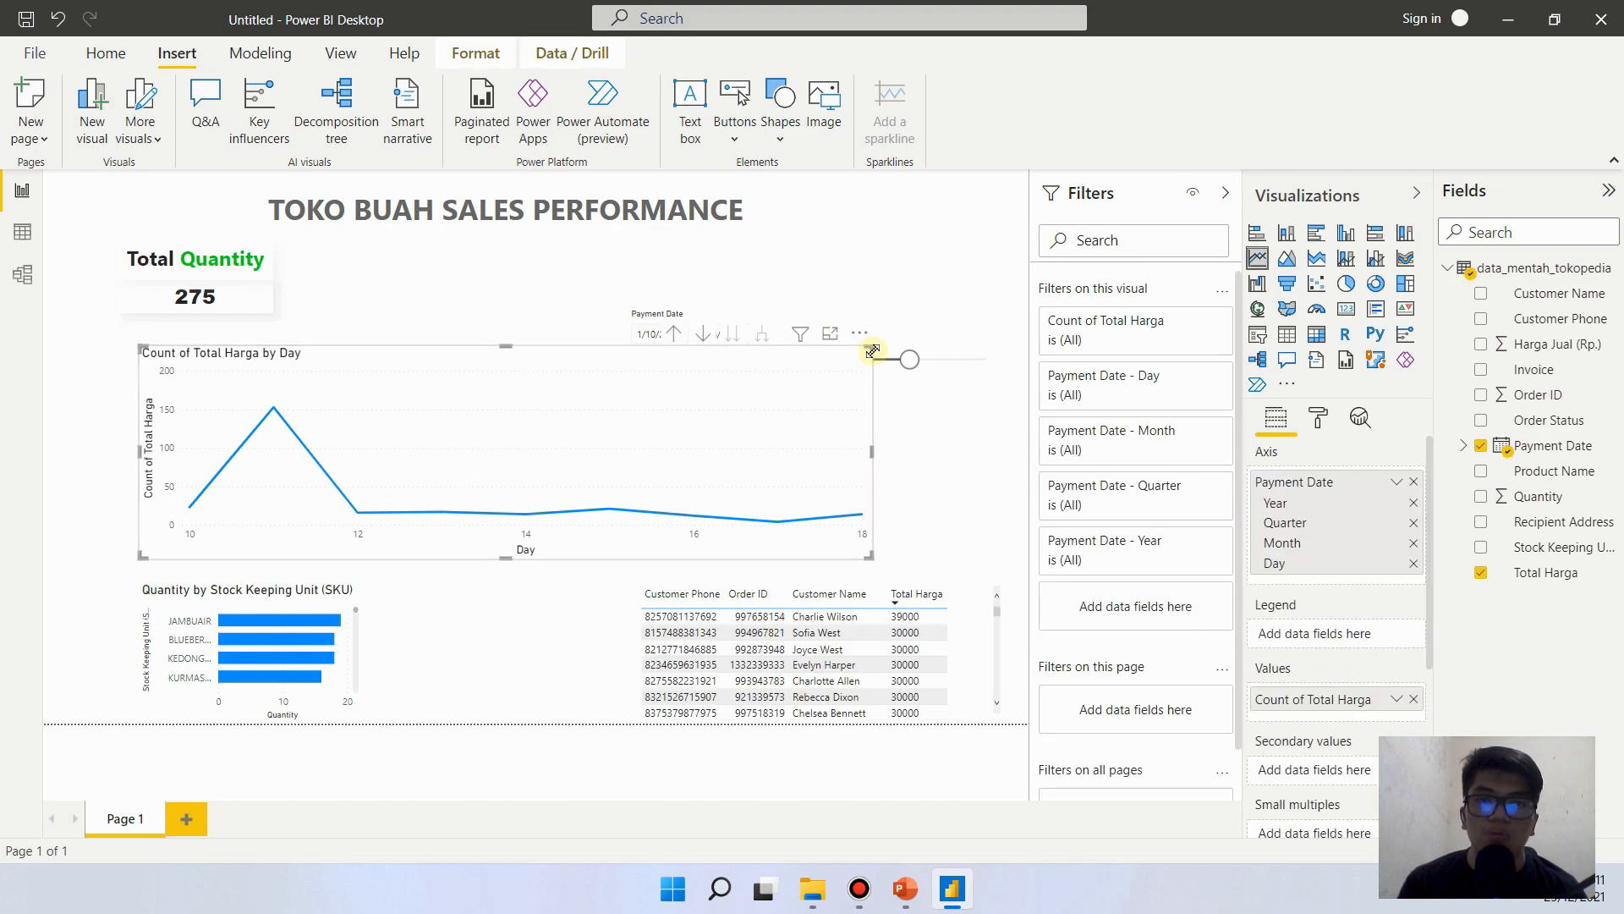
{"action": "left_click_drag", "start_coordinate": [872, 352], "coordinate": [637, 430]}
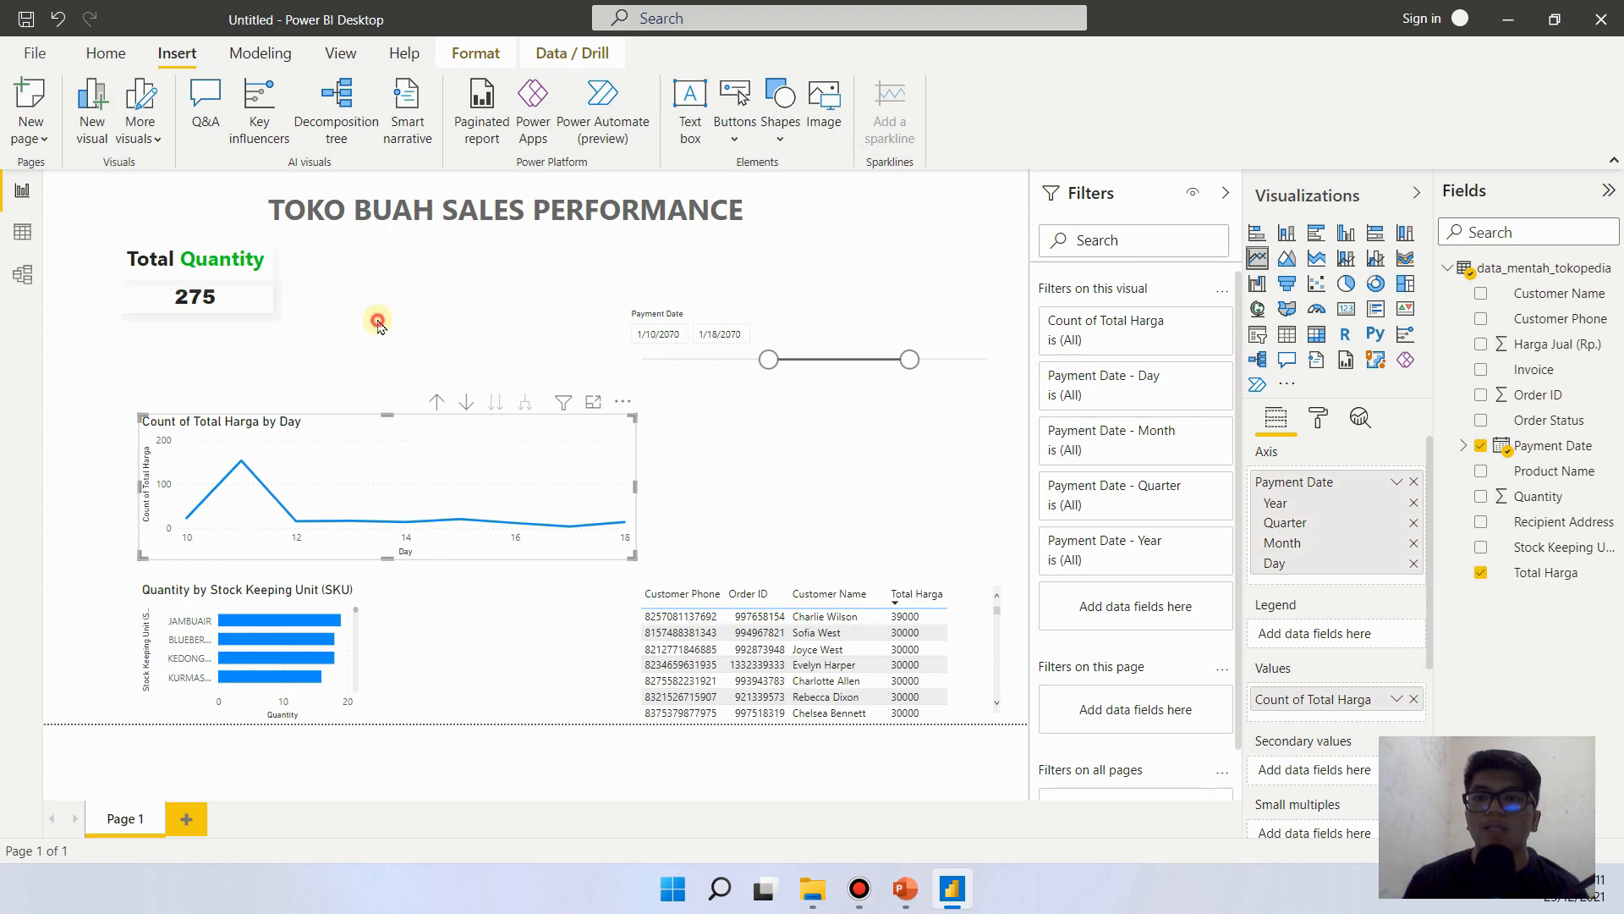
{"action": "left_click", "coordinate": [336, 405]}
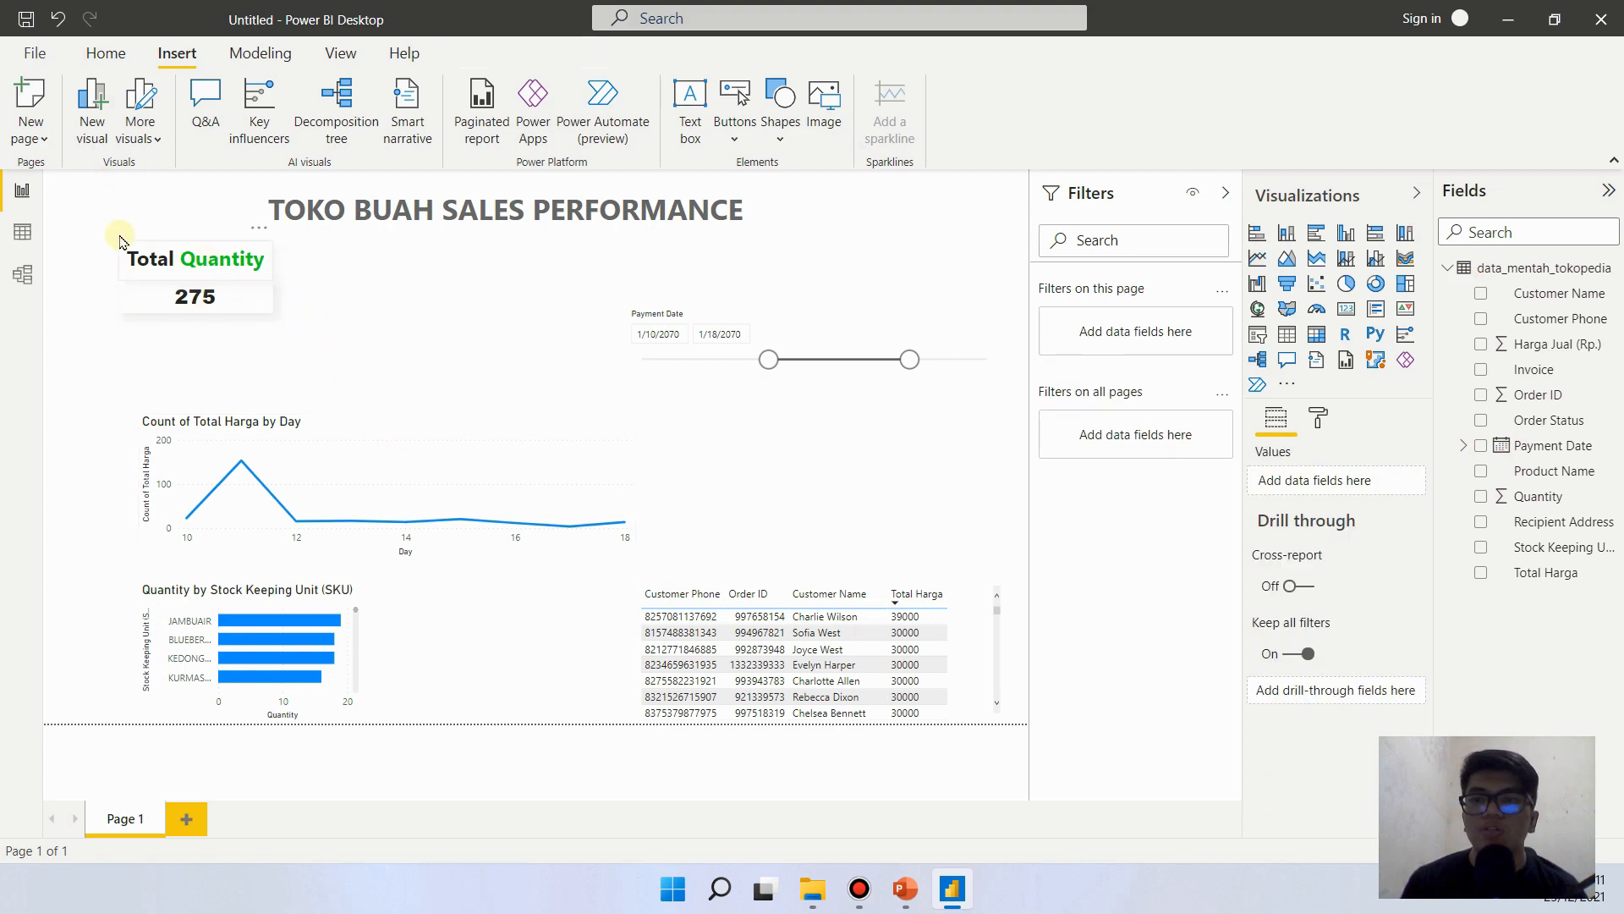
- Group the Total Quantity heading with its card and move the group slightly down
{"action": "left_click_drag", "start_coordinate": [106, 228], "coordinate": [288, 340]}
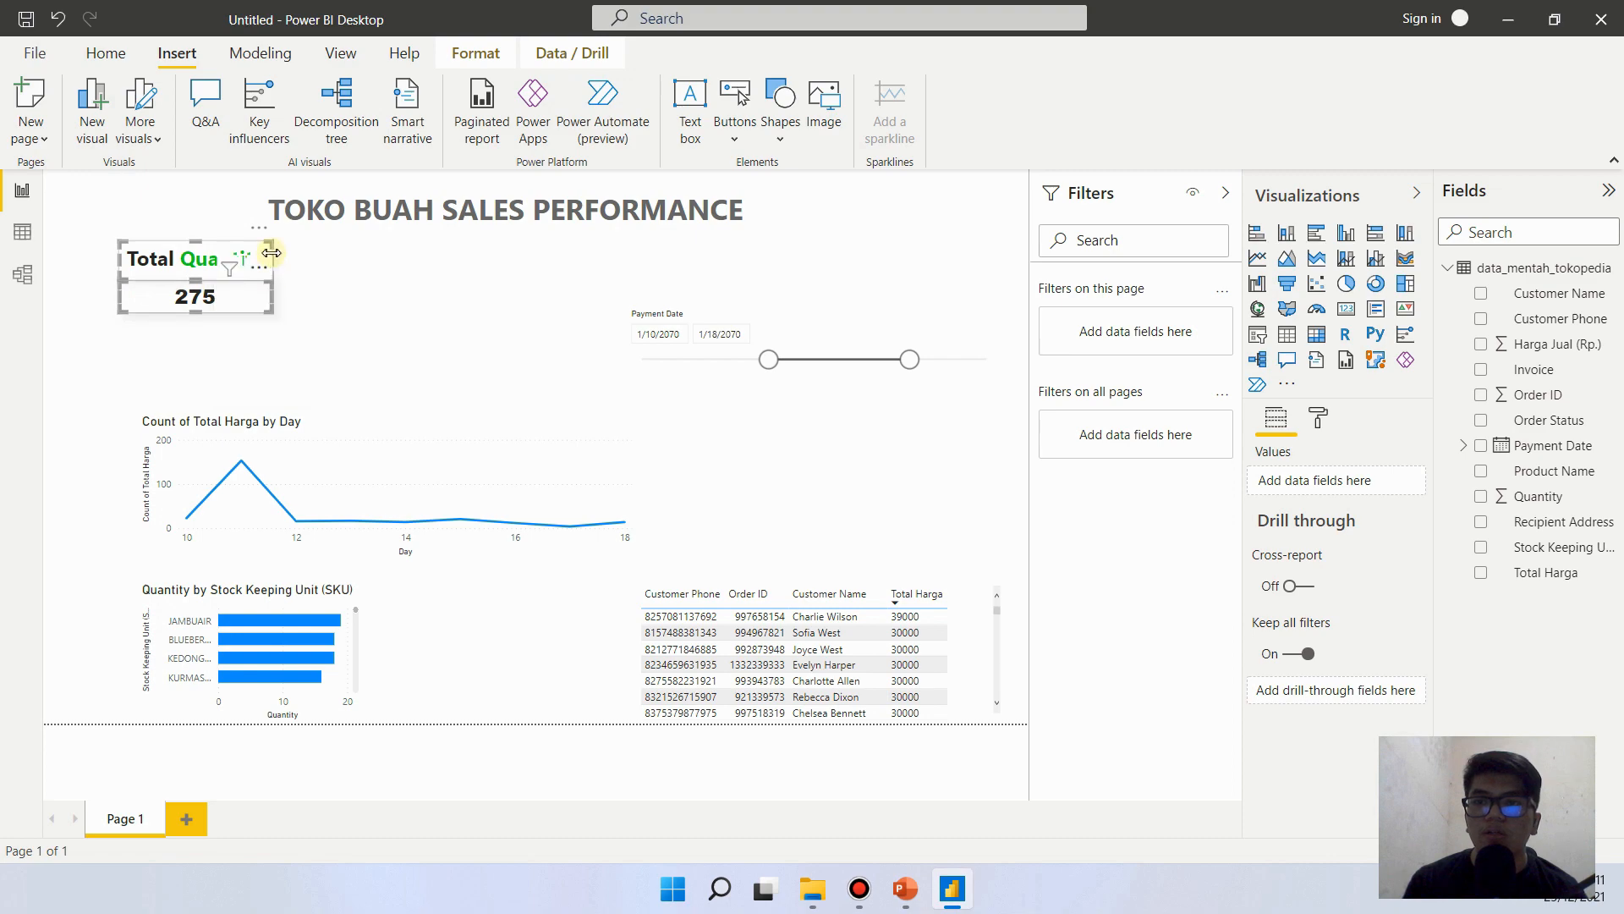
{"action": "right_click", "coordinate": [219, 247]}
{"action": "mouse_move", "coordinate": [254, 256]}
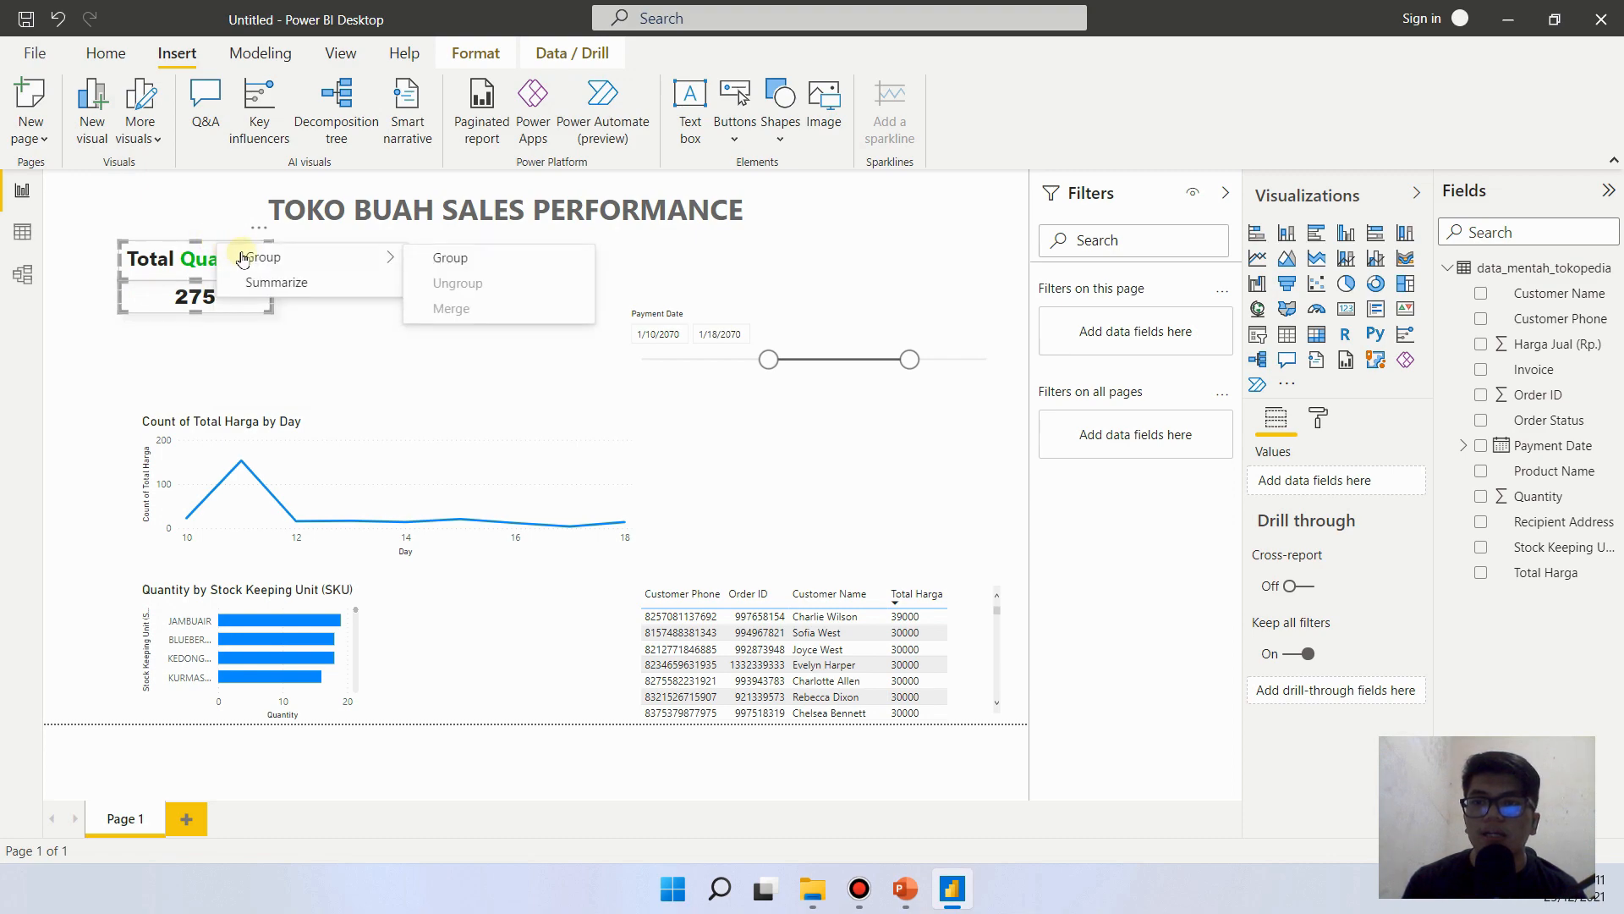
{"action": "left_click", "coordinate": [437, 258]}
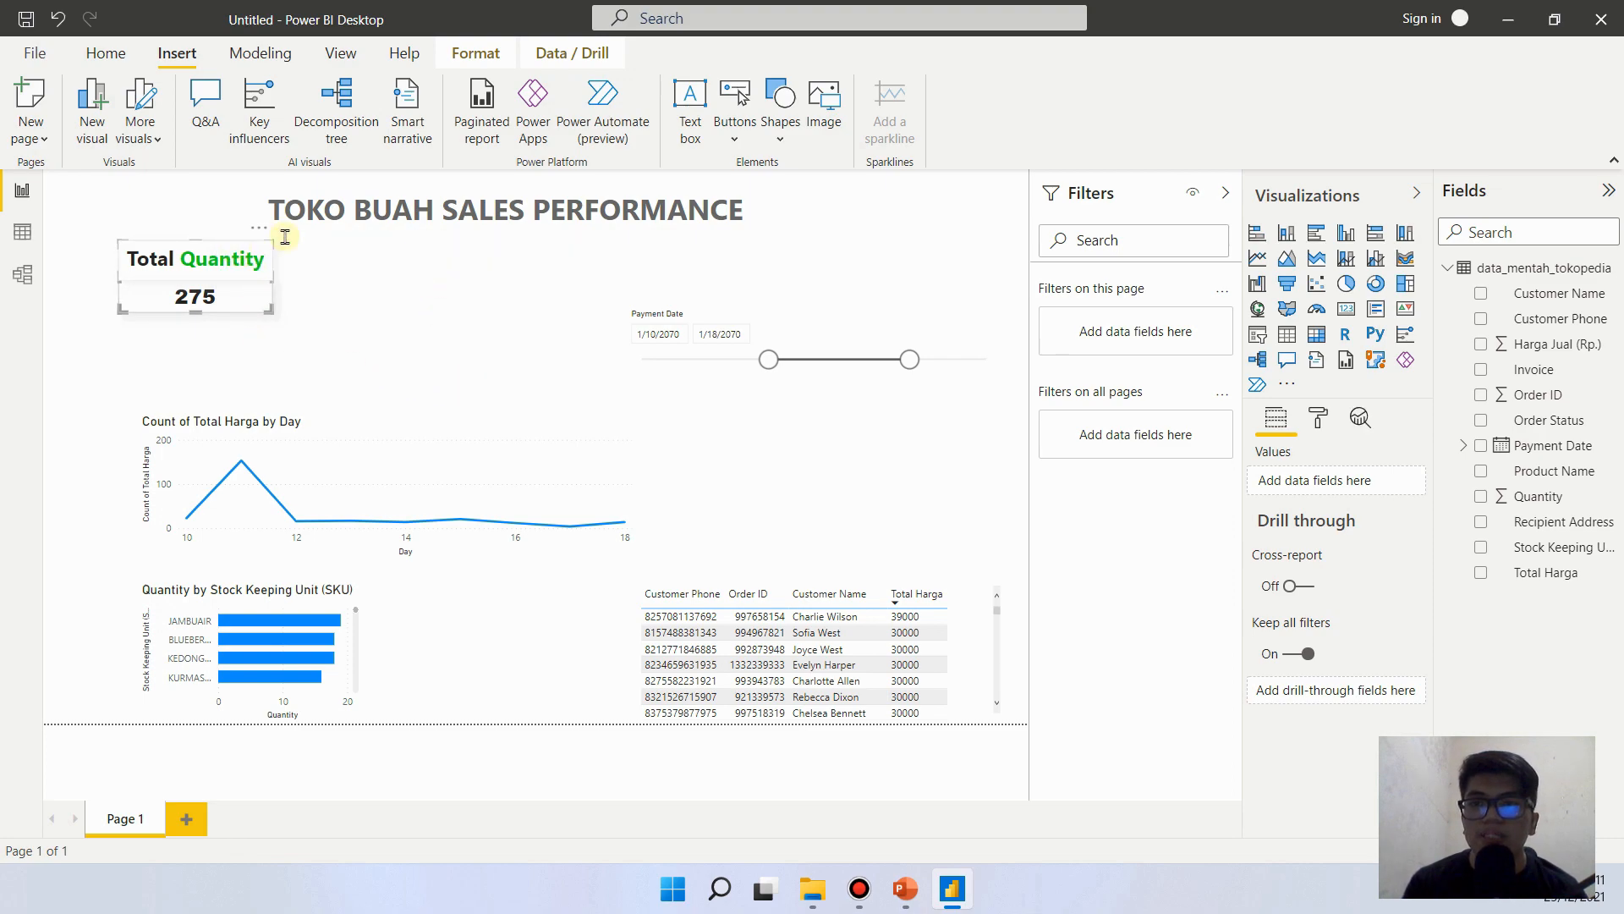
{"action": "mouse_move", "coordinate": [254, 237]}
{"action": "left_mouse_down"}
{"action": "mouse_move", "coordinate": [296, 271]}
{"action": "mouse_move", "coordinate": [256, 254]}
{"action": "left_mouse_up"}
{"action": "left_click", "coordinate": [322, 286]}
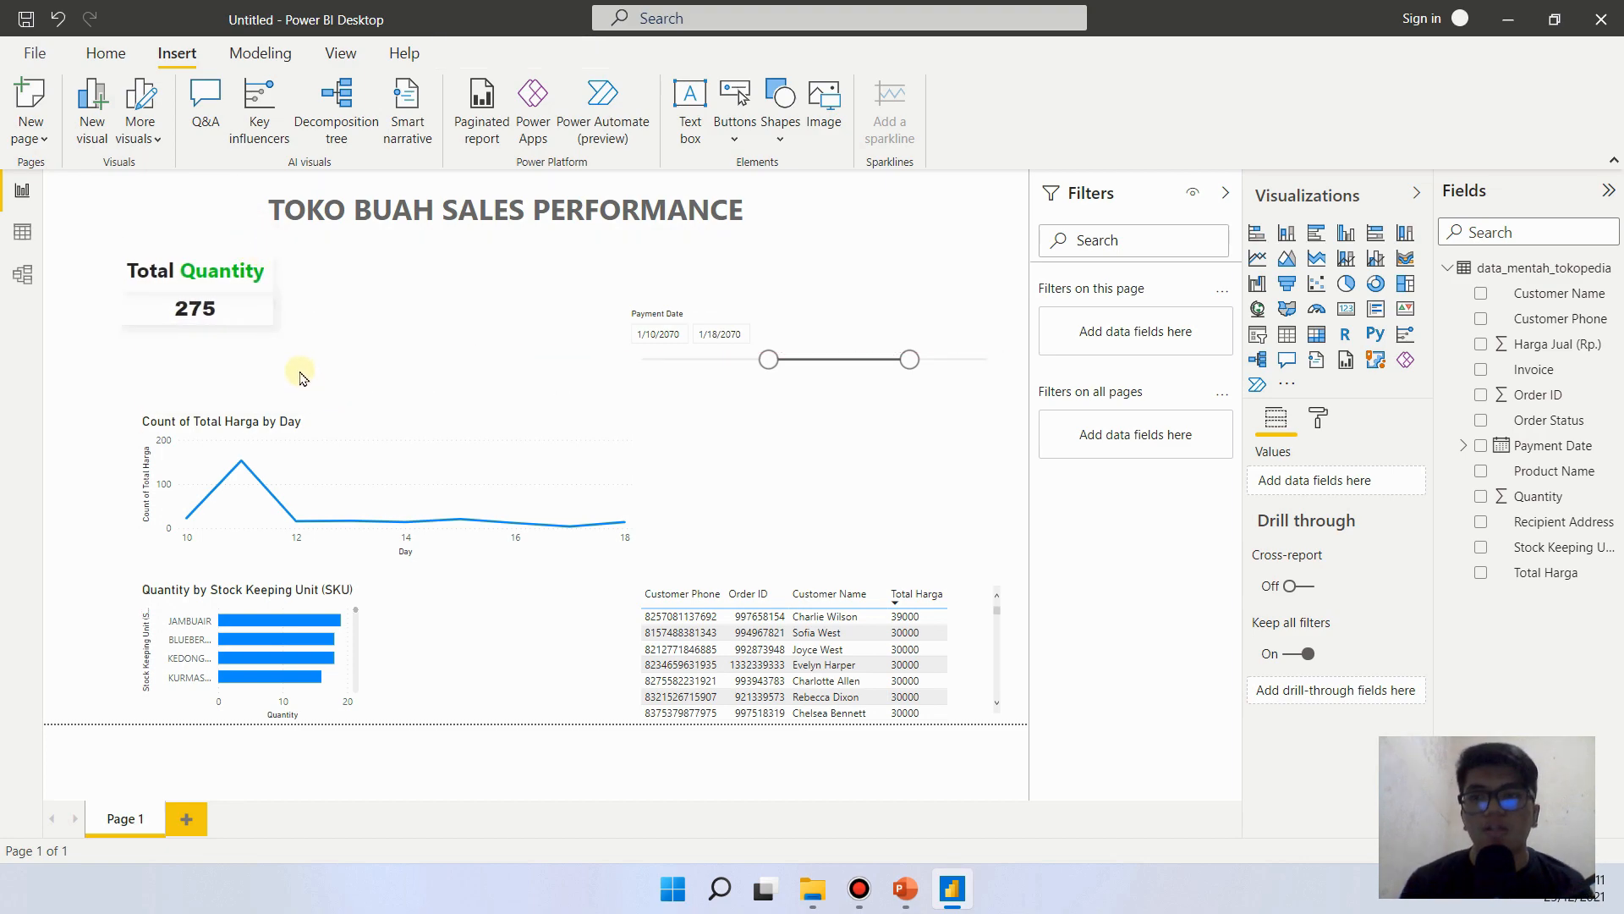
- Check the card layout on the PowerPoint reference slide, then back in Power BI duplicate the Total Quantity group and move the original right of the copy
{"action": "left_click", "coordinate": [903, 893]}
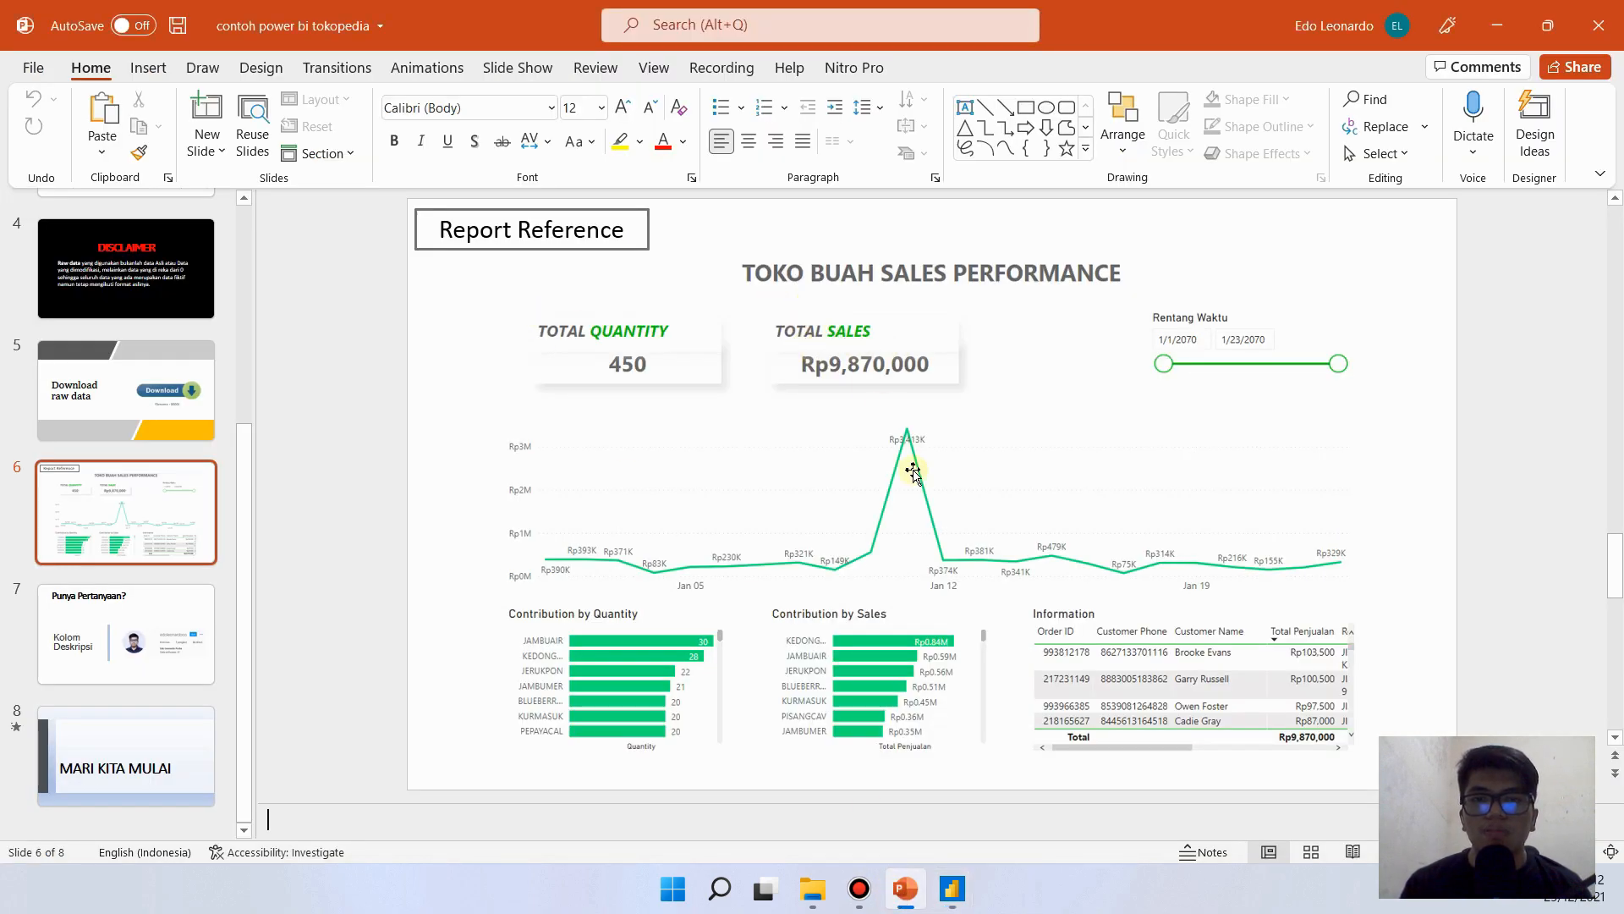
{"action": "left_click", "coordinate": [914, 888]}
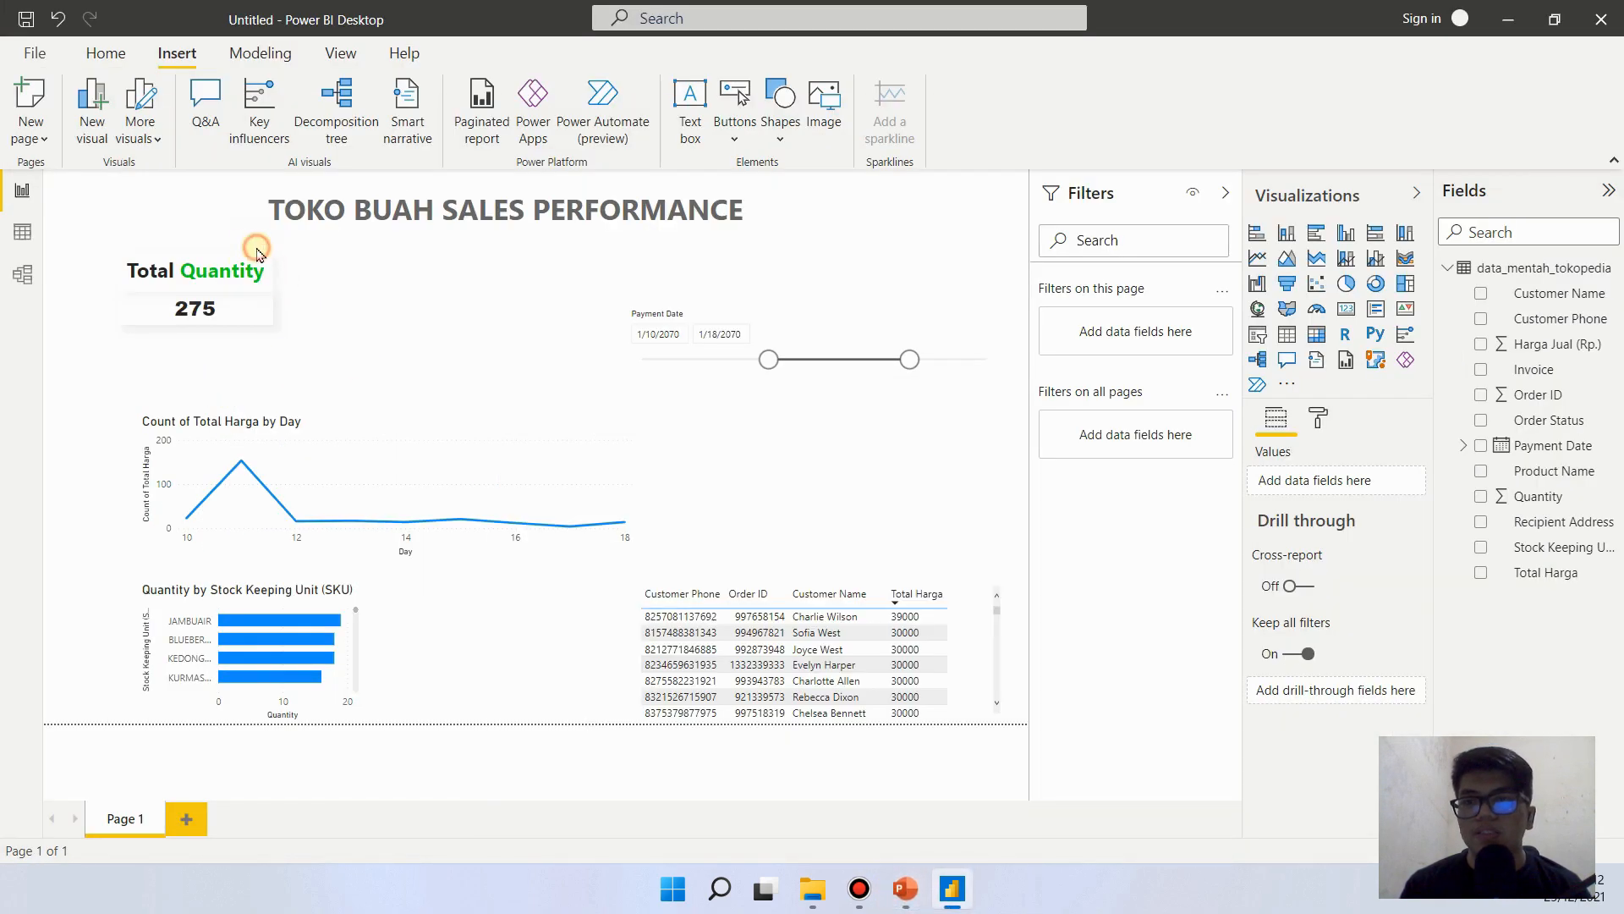
{"action": "left_click", "coordinate": [230, 258]}
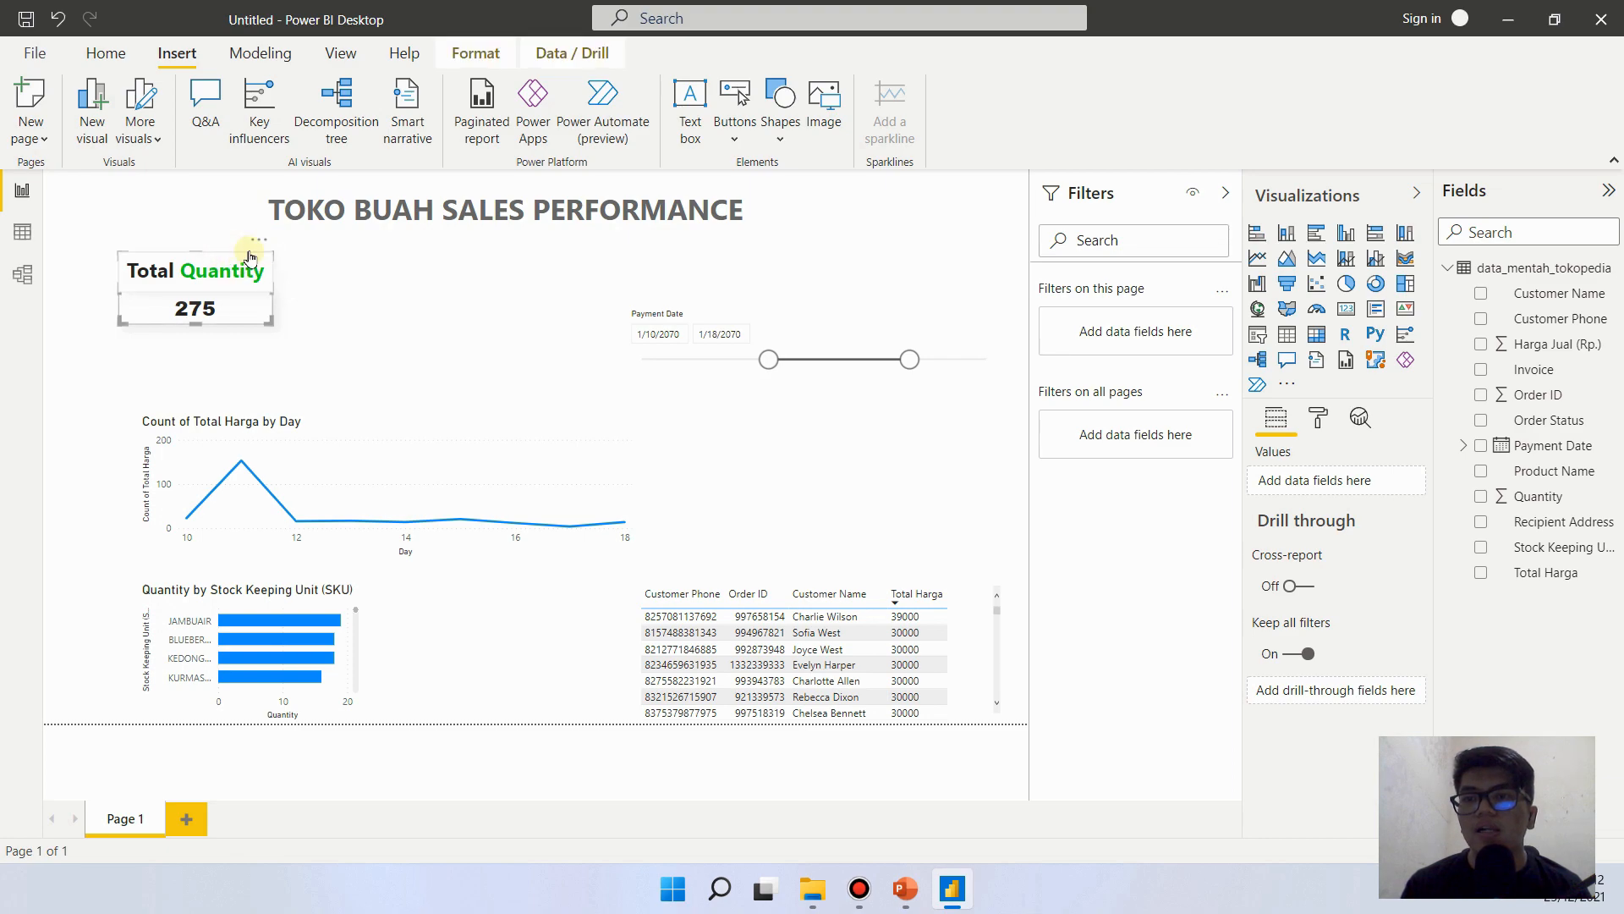
{"action": "left_click", "coordinate": [242, 261]}
{"action": "right_click", "coordinate": [242, 261]}
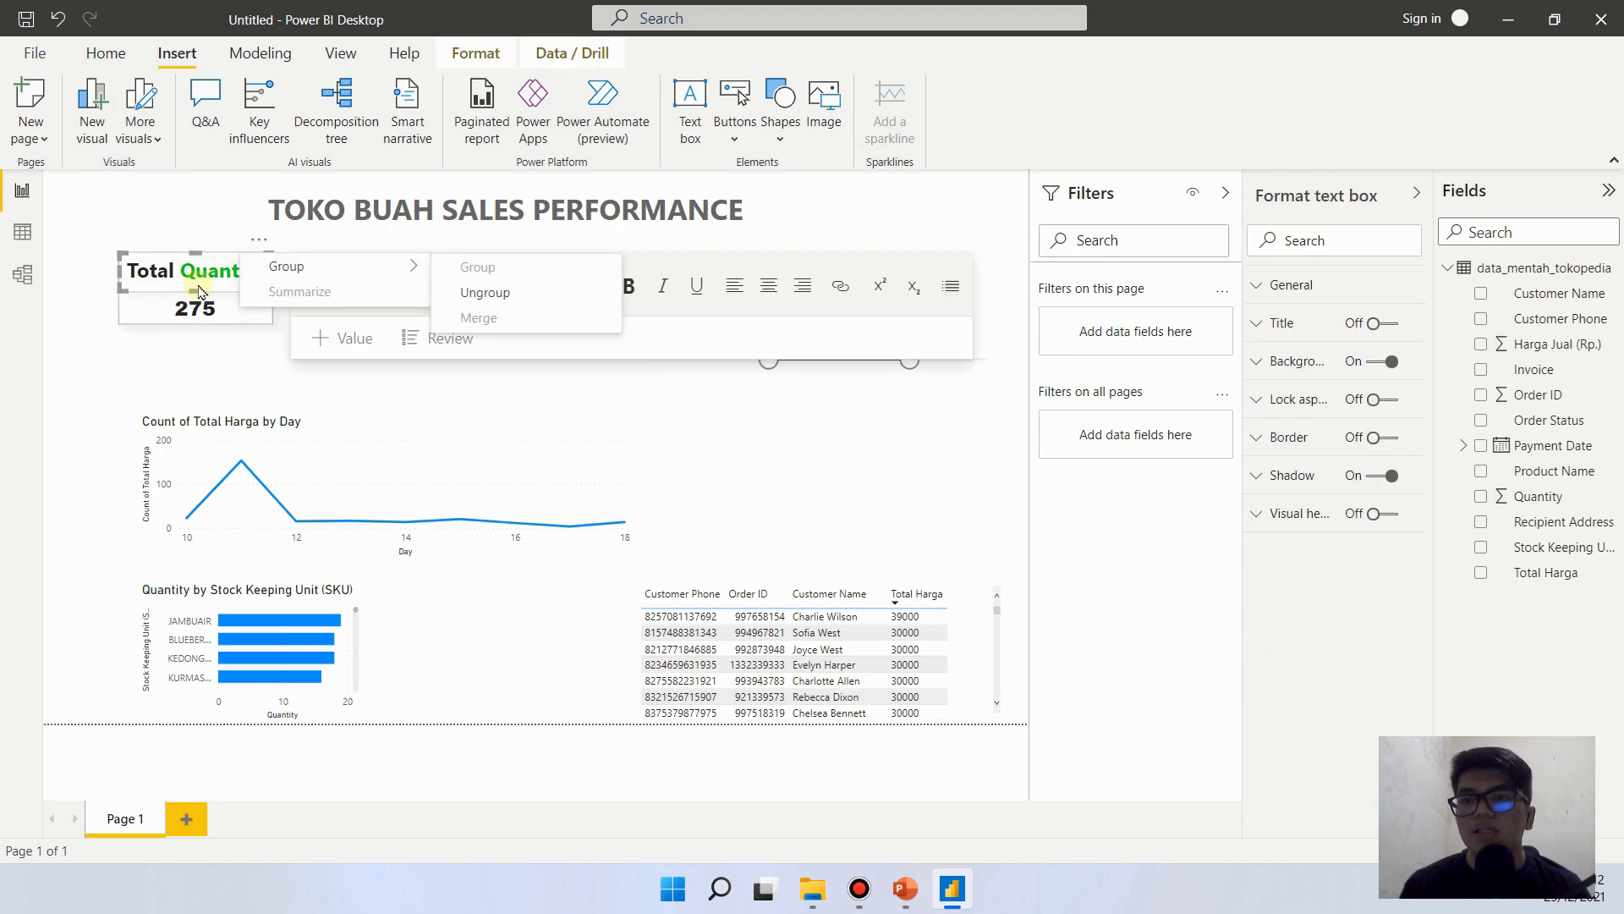
{"action": "key", "text": "Escape"}
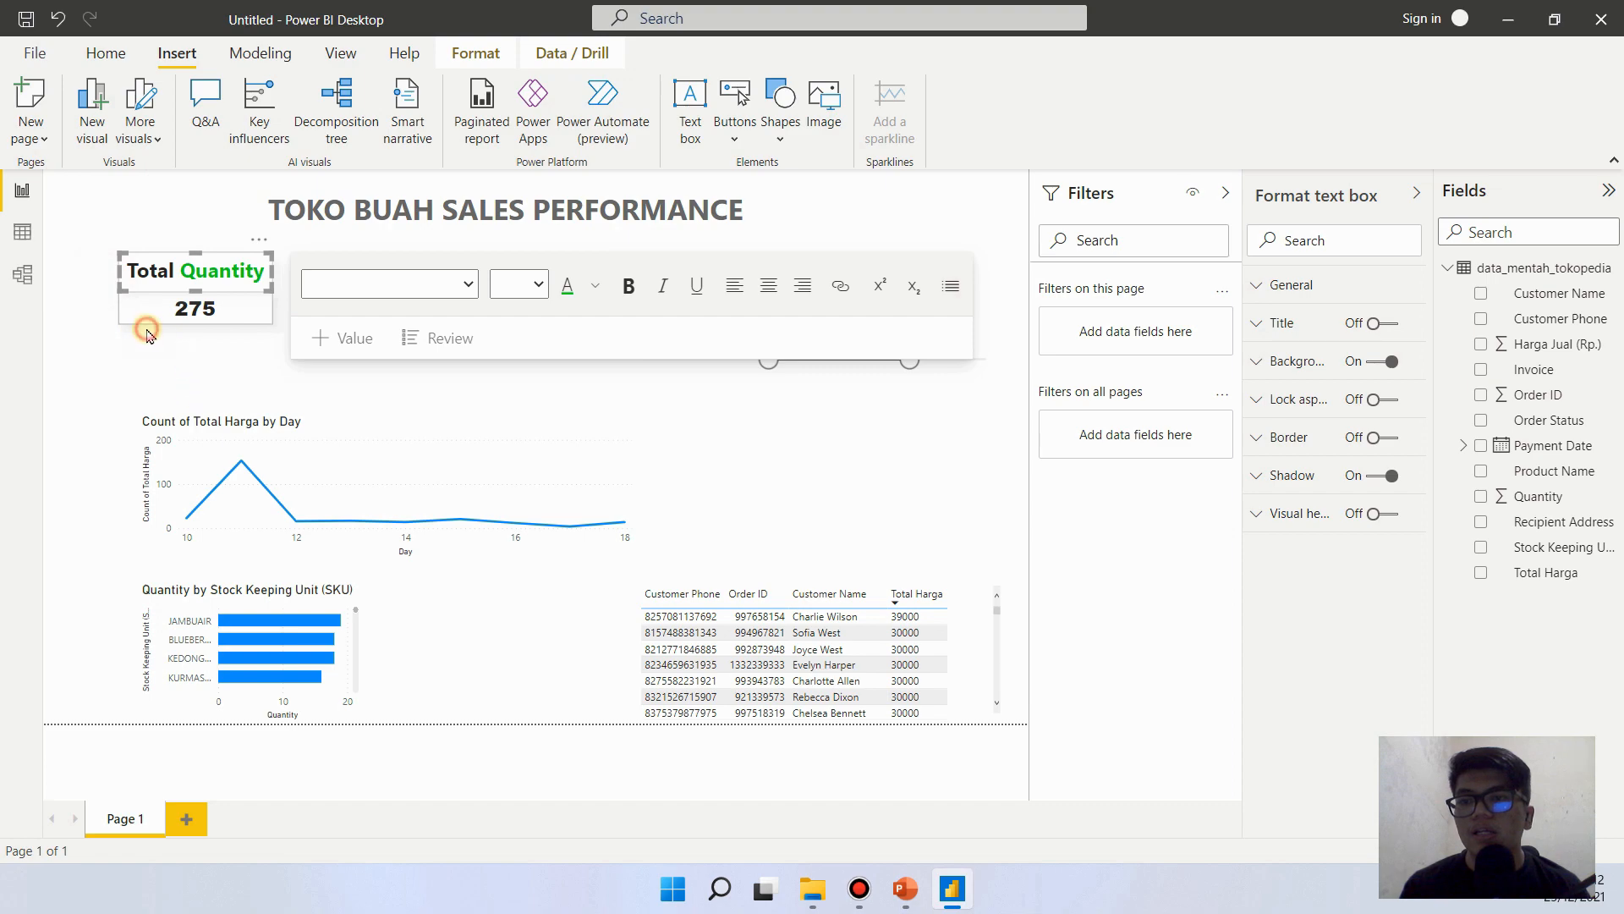
{"action": "left_click", "coordinate": [146, 326]}
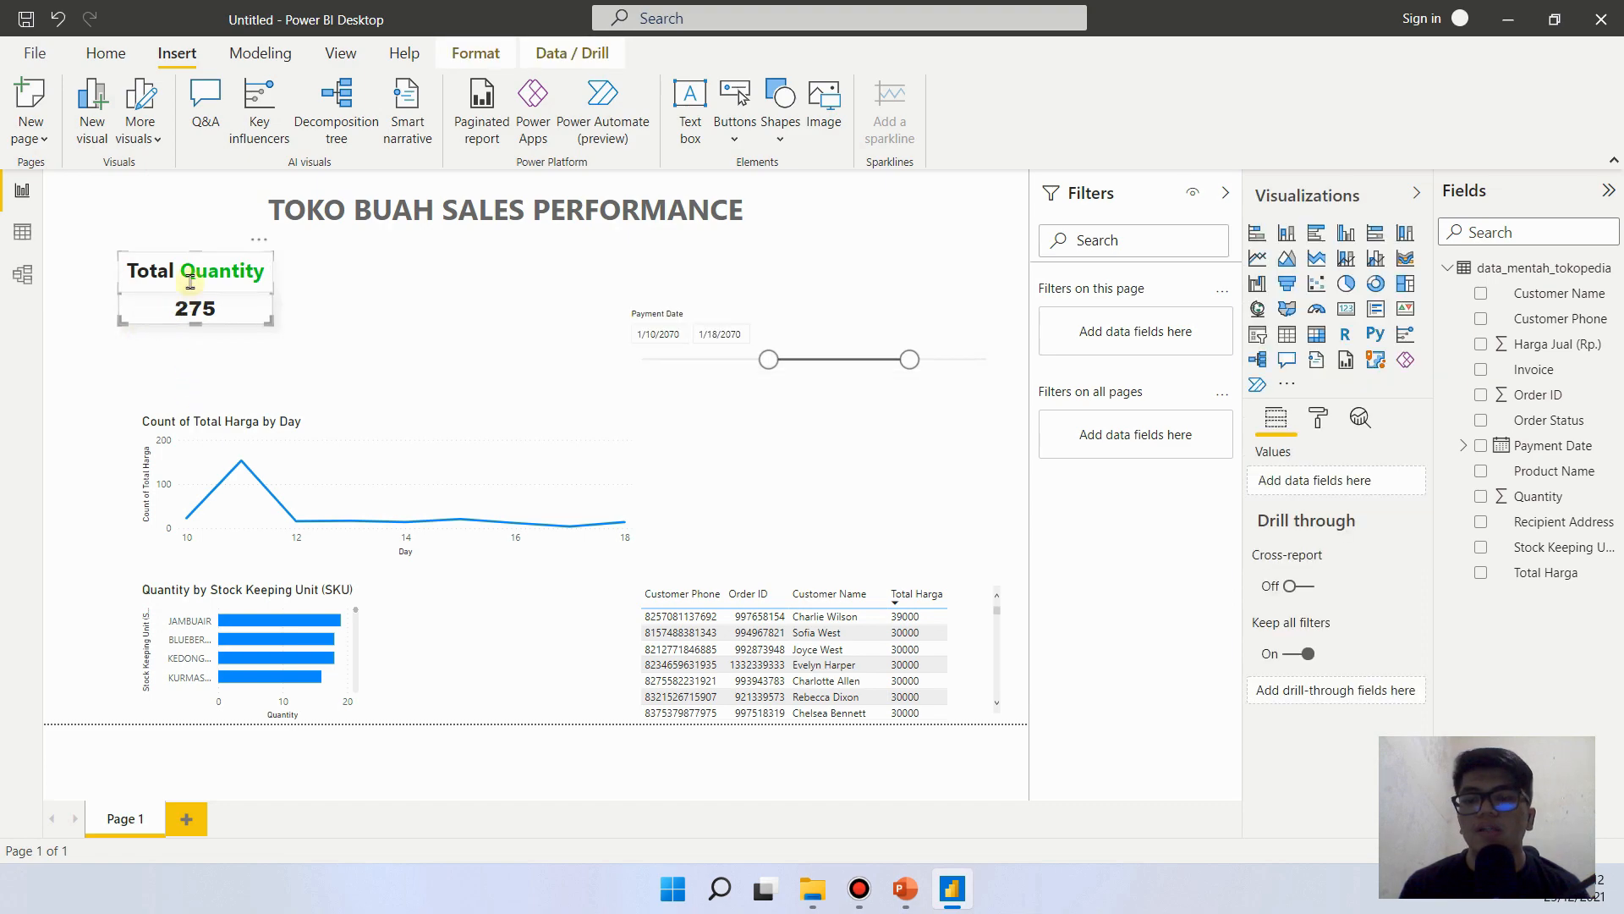
{"action": "left_click", "coordinate": [378, 306]}
{"action": "key", "text": "ctrl+v"}
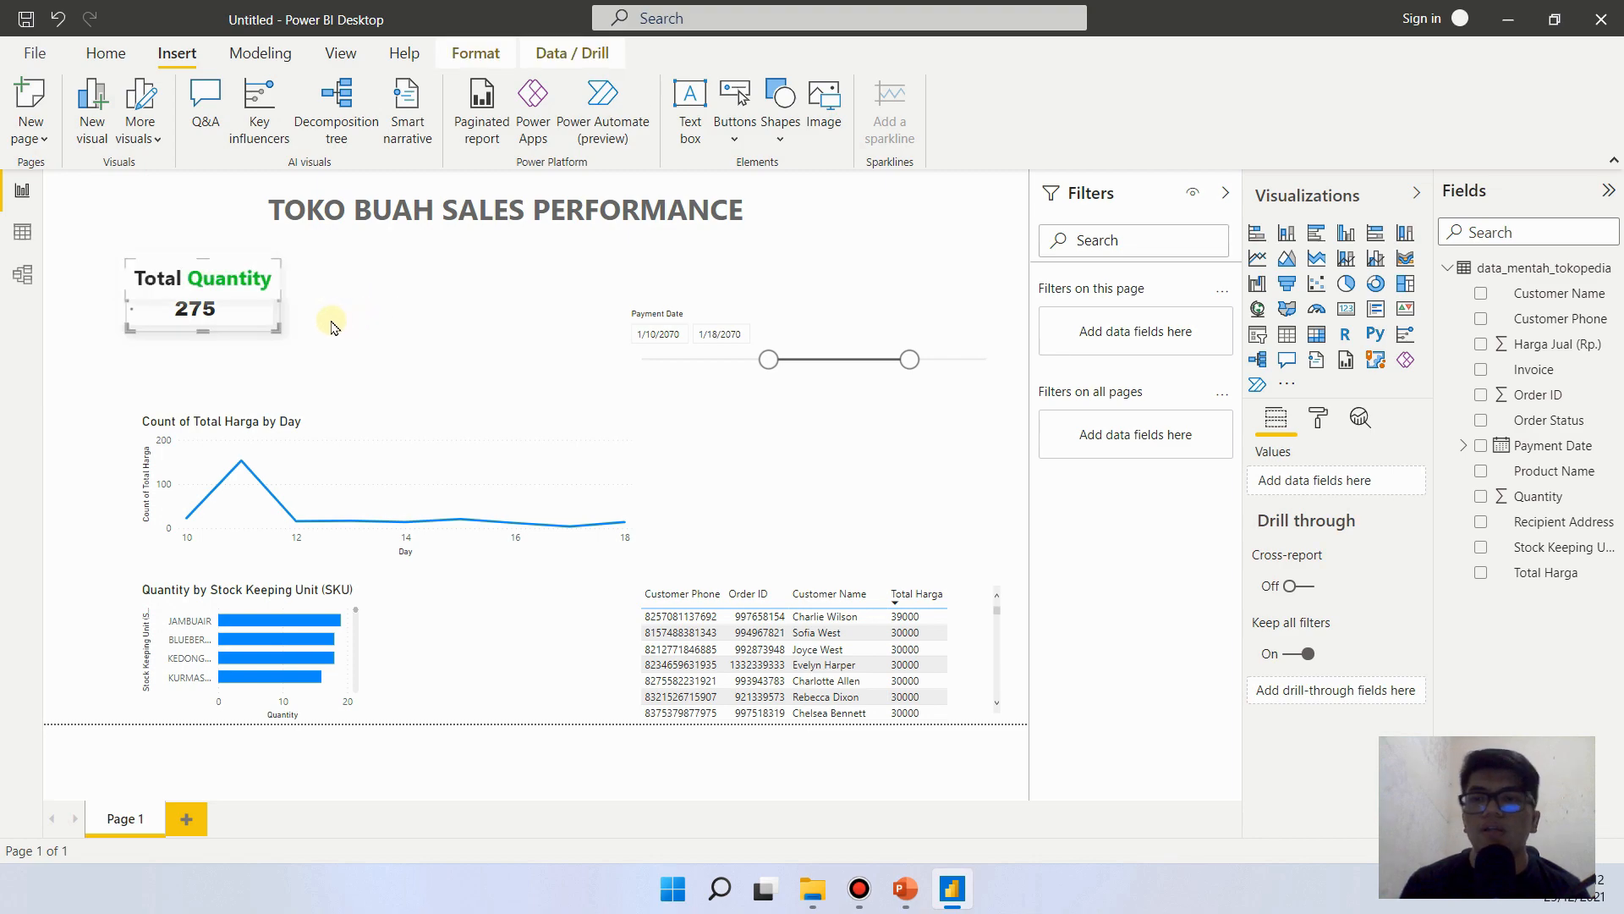
{"action": "left_click_drag", "start_coordinate": [262, 251], "coordinate": [465, 247]}
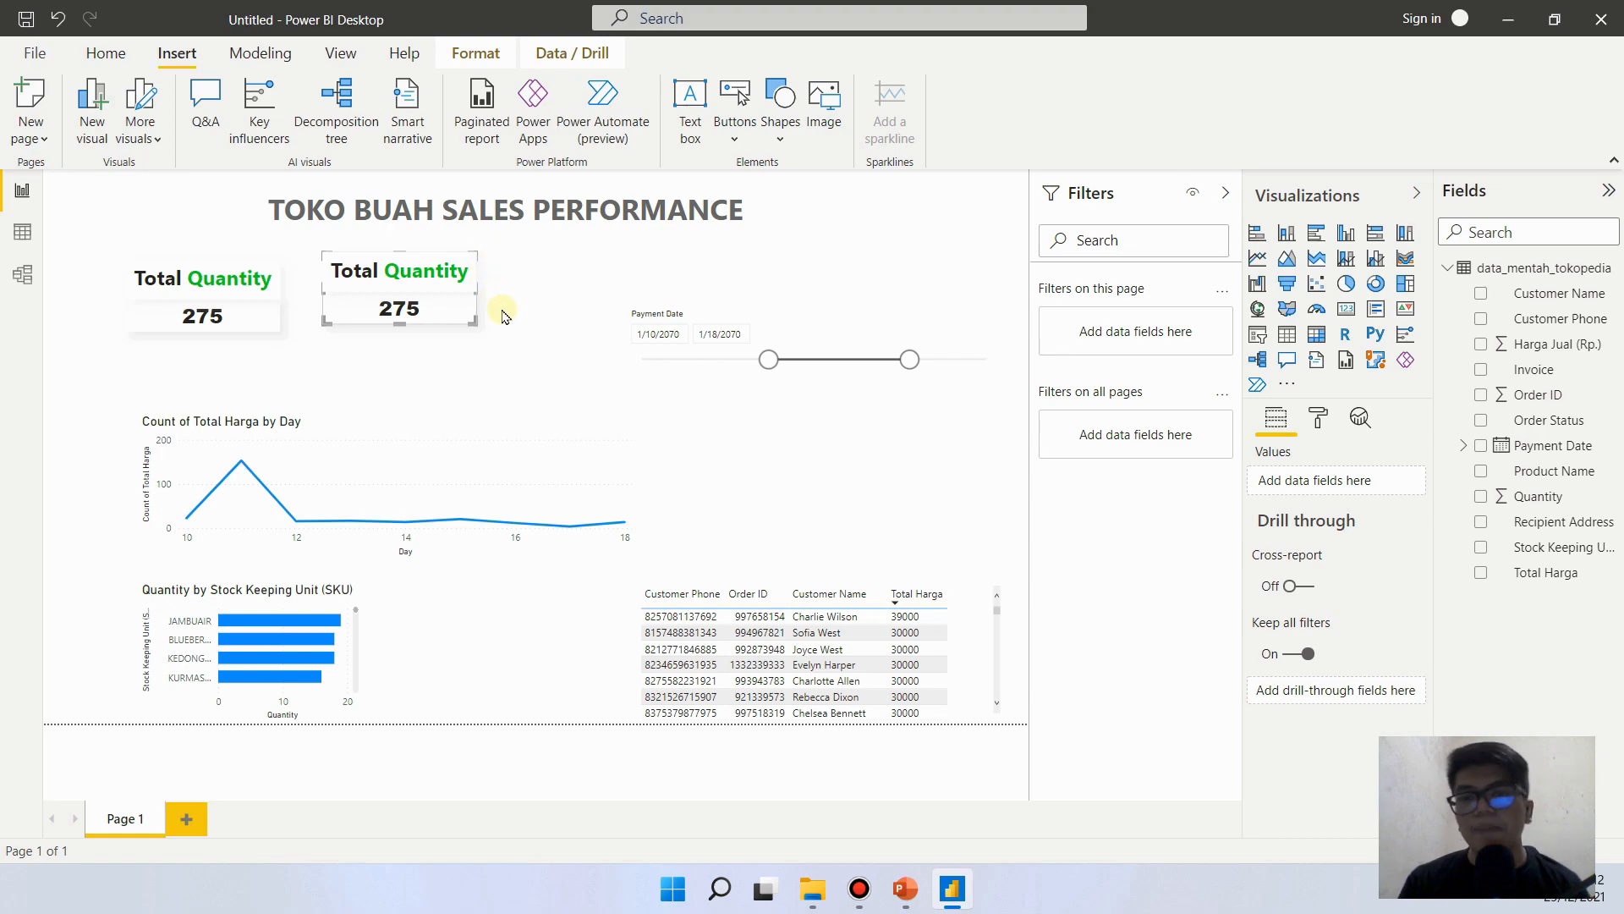
- Change the heading of the right-hand group to "Total Sales", keeping the second word green
{"action": "left_click", "coordinate": [392, 271]}
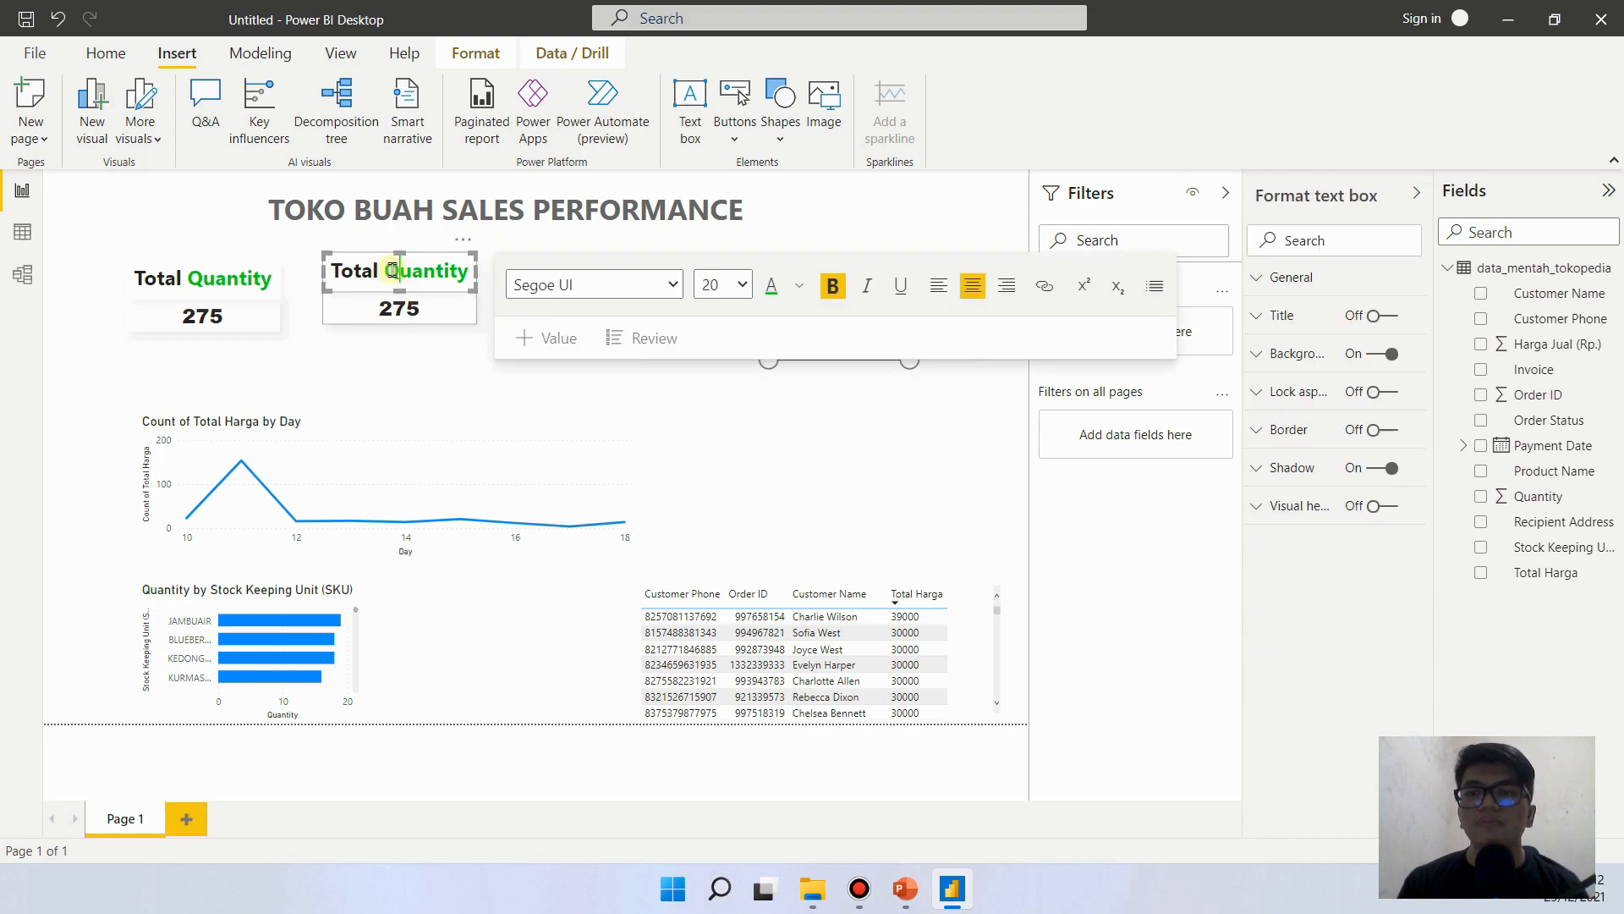
{"action": "left_click_drag", "start_coordinate": [386, 271], "coordinate": [490, 269]}
{"action": "type", "text": "Sal"}
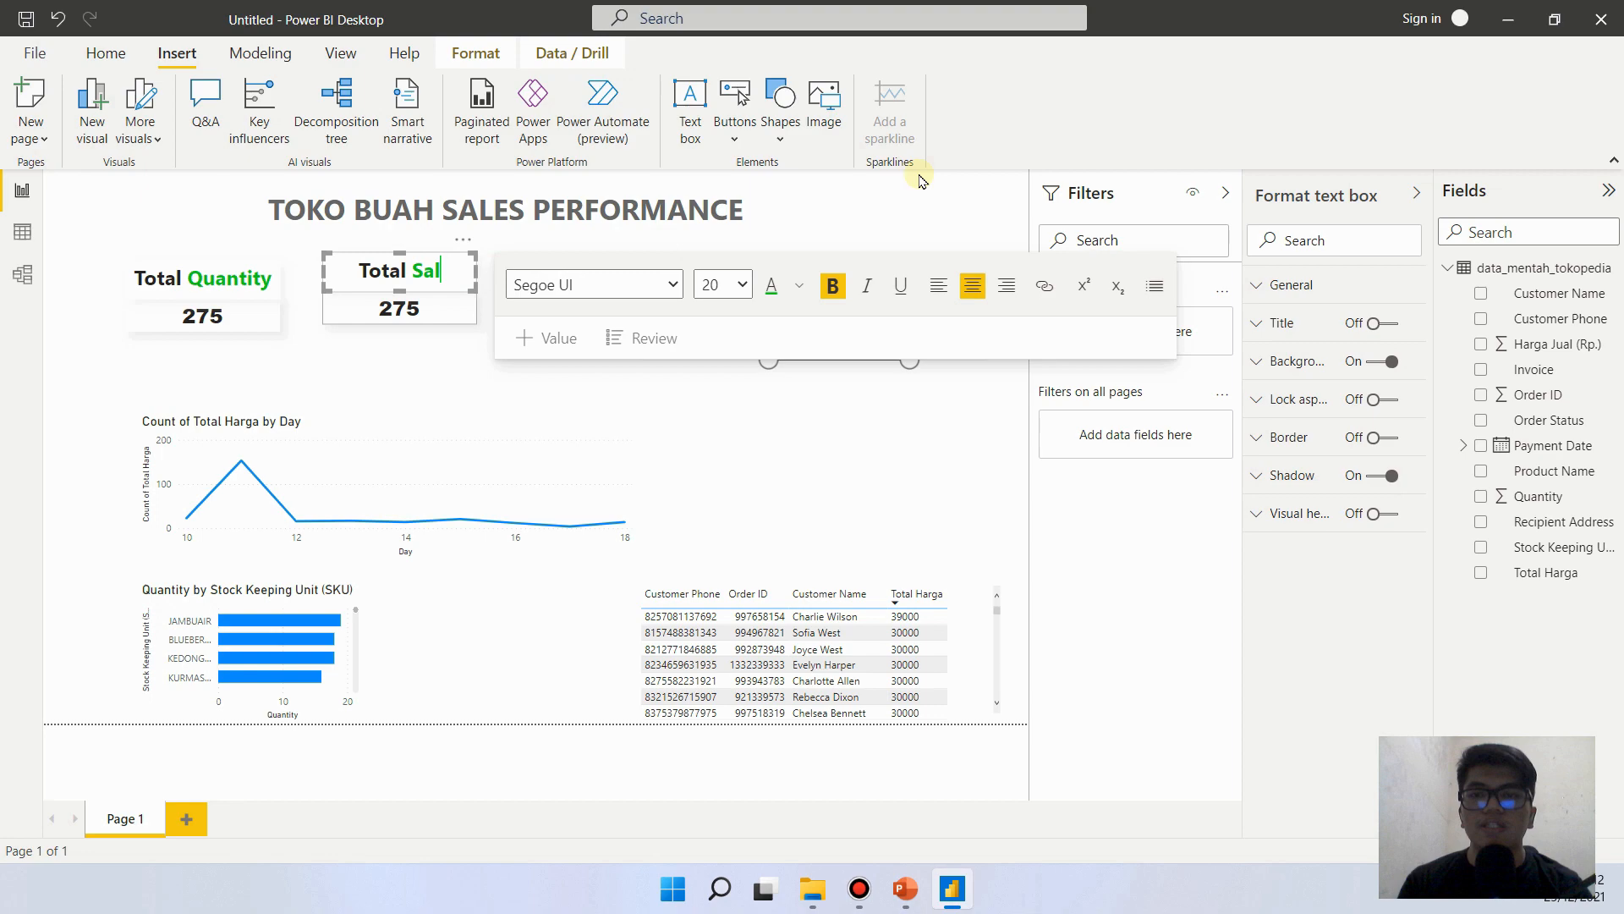
{"action": "type", "text": "es"}
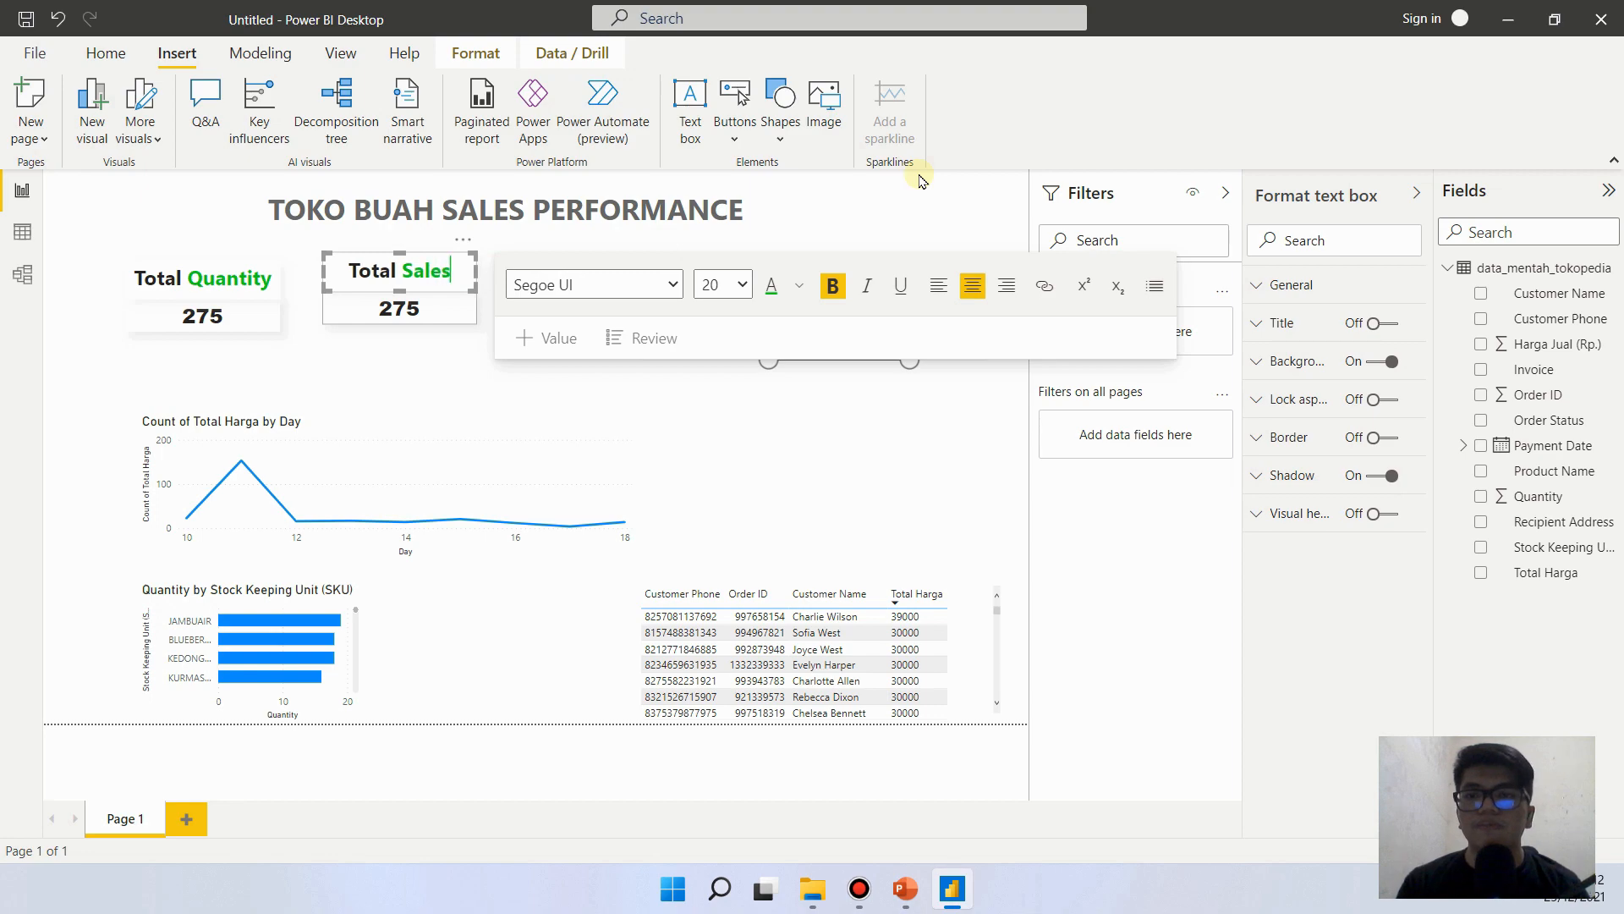
{"action": "left_click", "coordinate": [429, 341]}
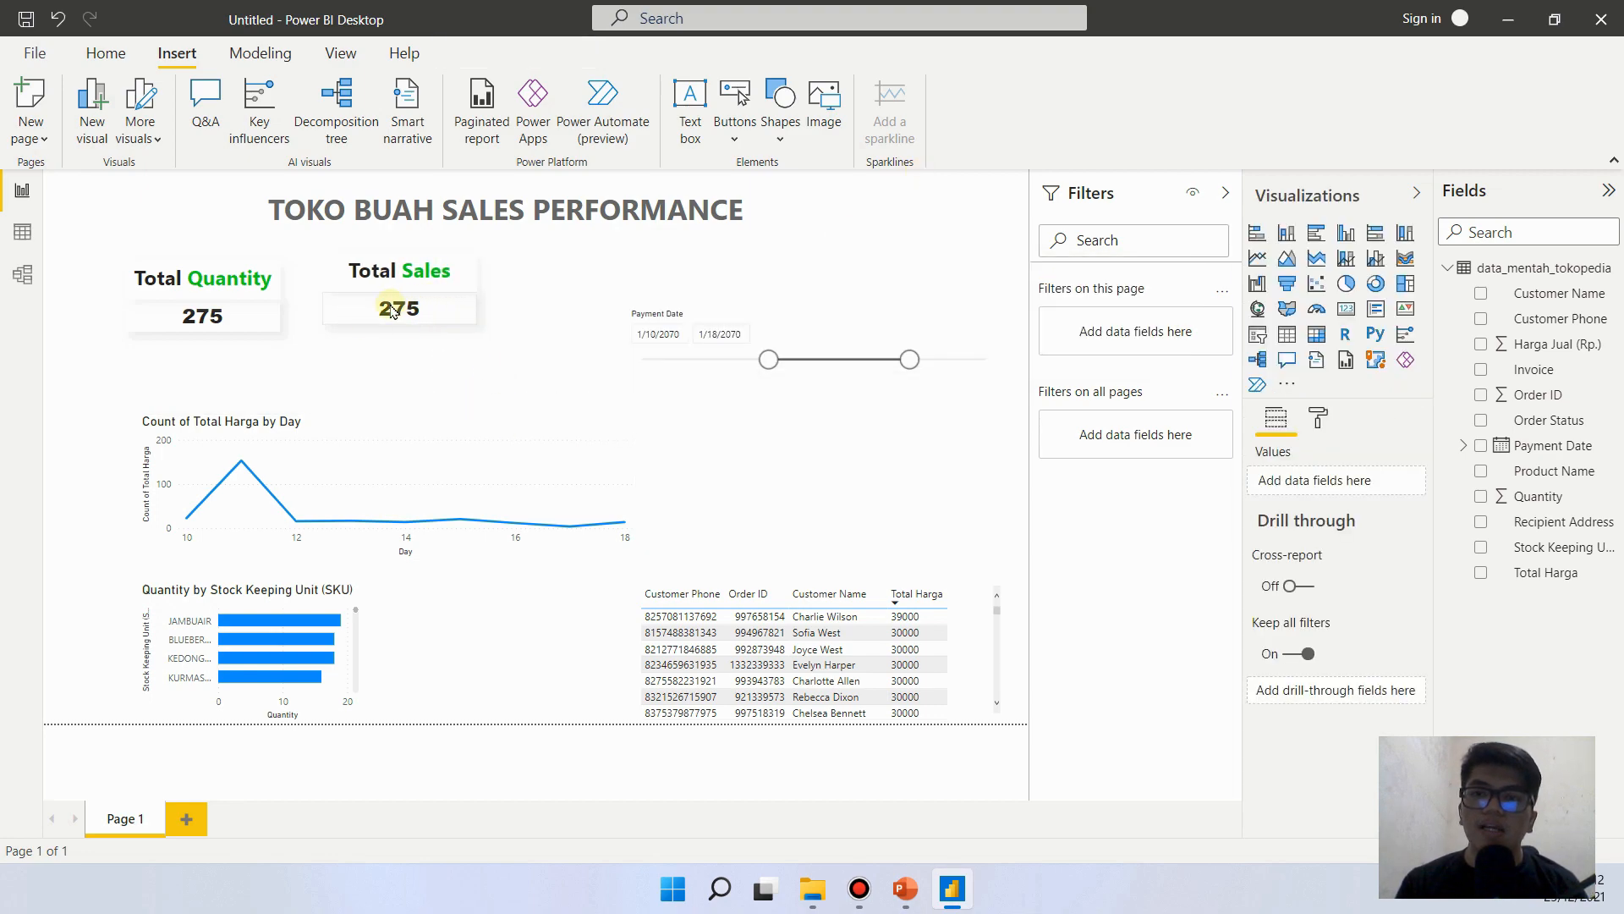
- Replace the Quantity field with Total Harga in the card under the Total Sales heading
{"action": "left_click", "coordinate": [437, 310]}
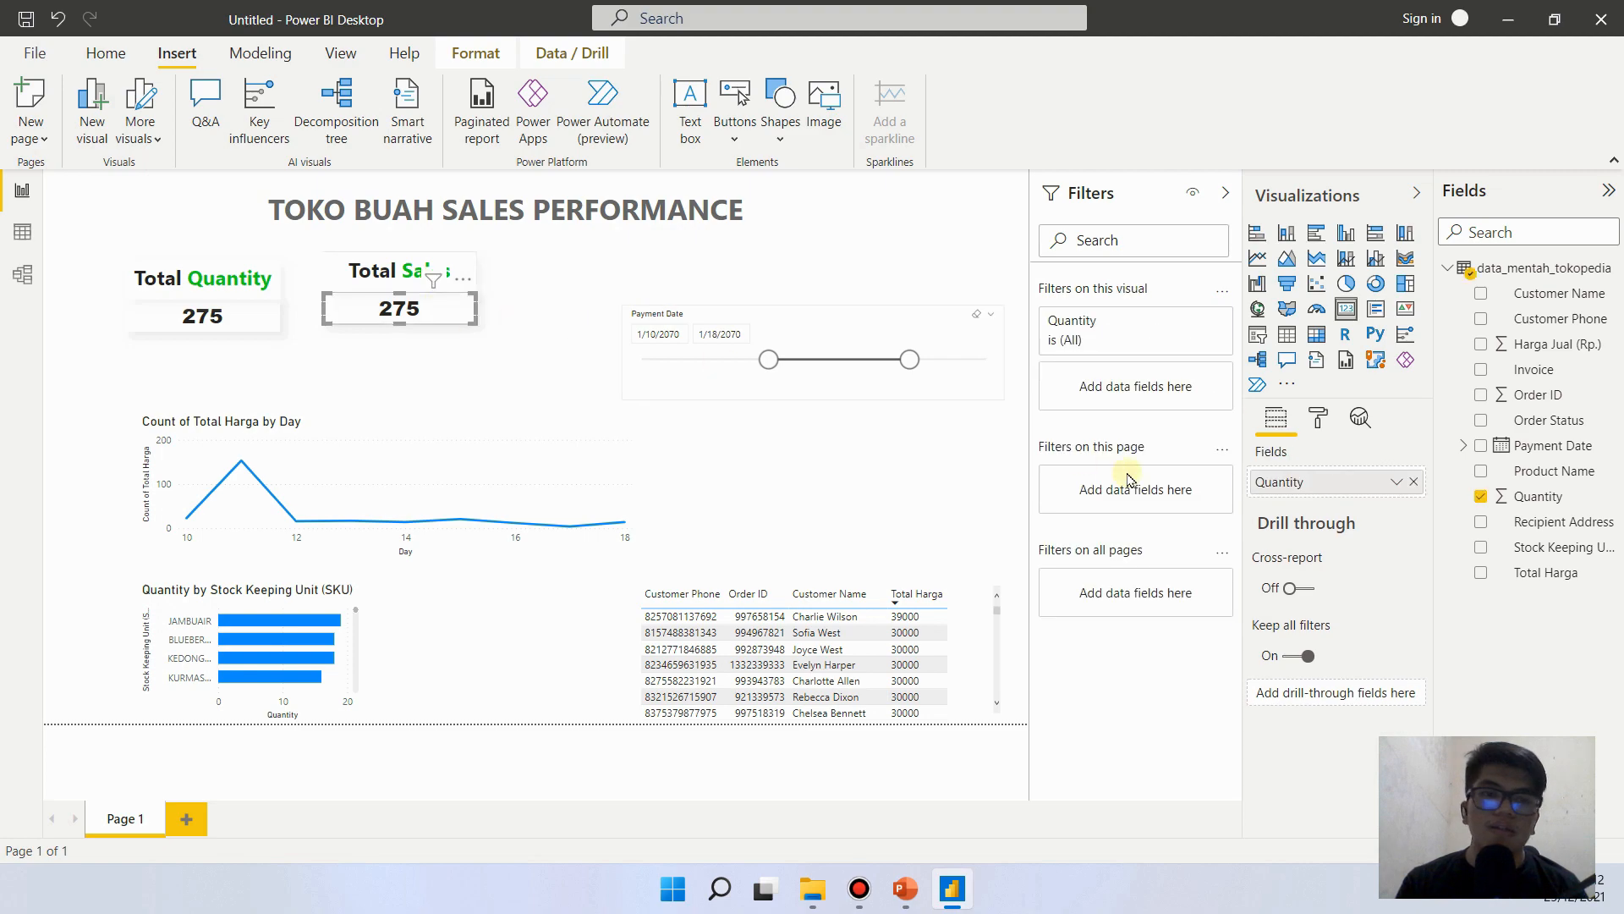
{"action": "left_click", "coordinate": [1412, 483]}
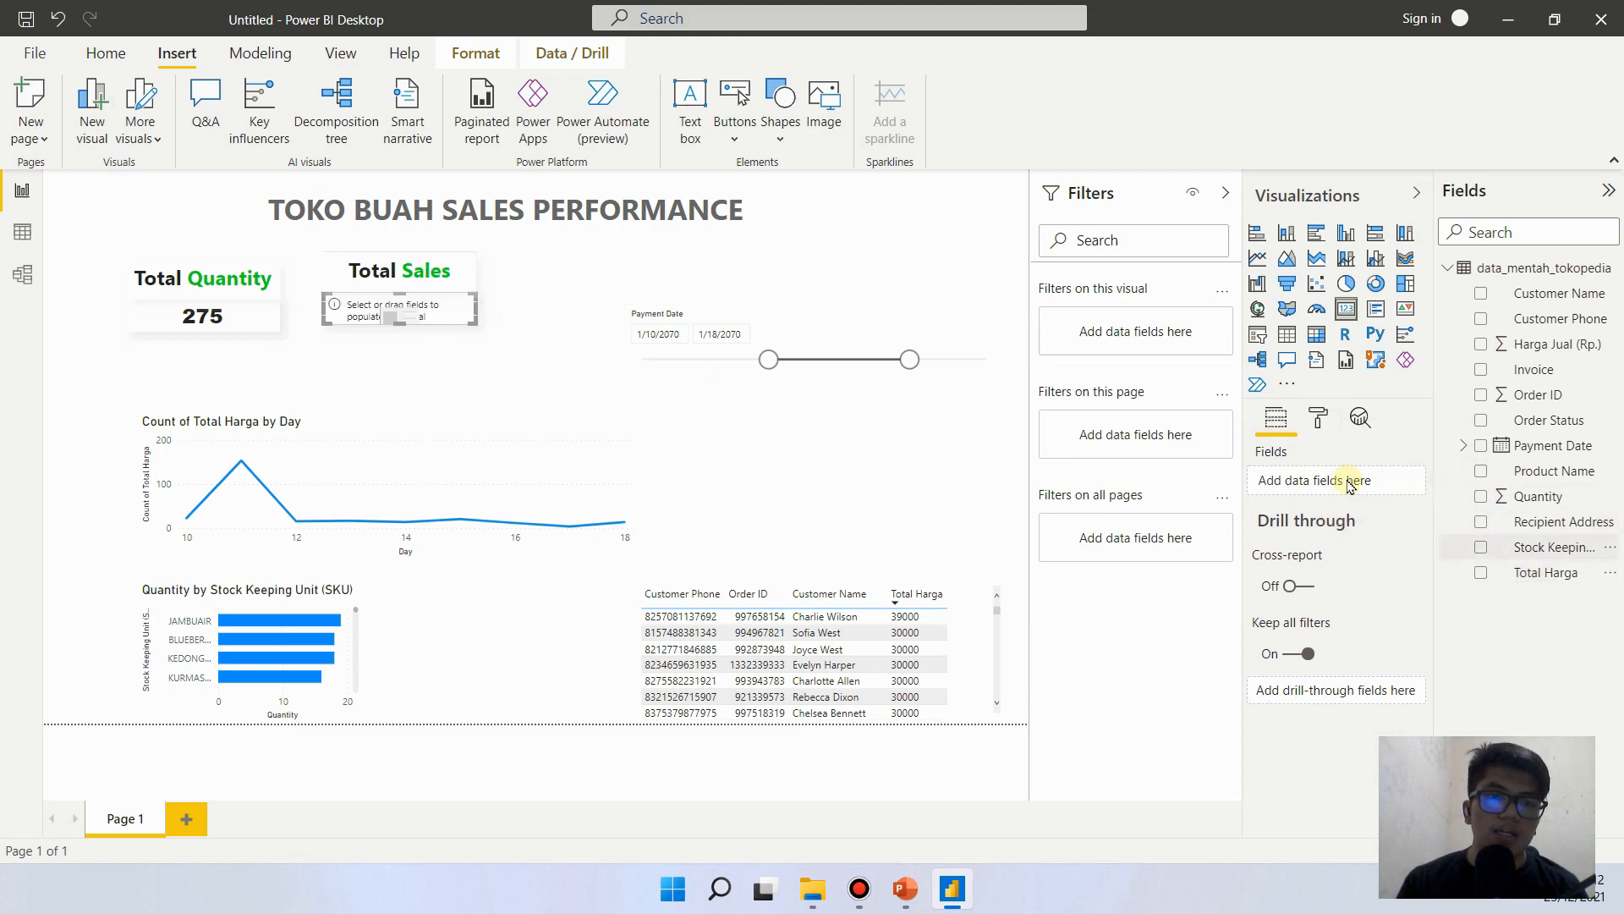
{"action": "left_click_drag", "start_coordinate": [1349, 483], "coordinate": [1349, 483]}
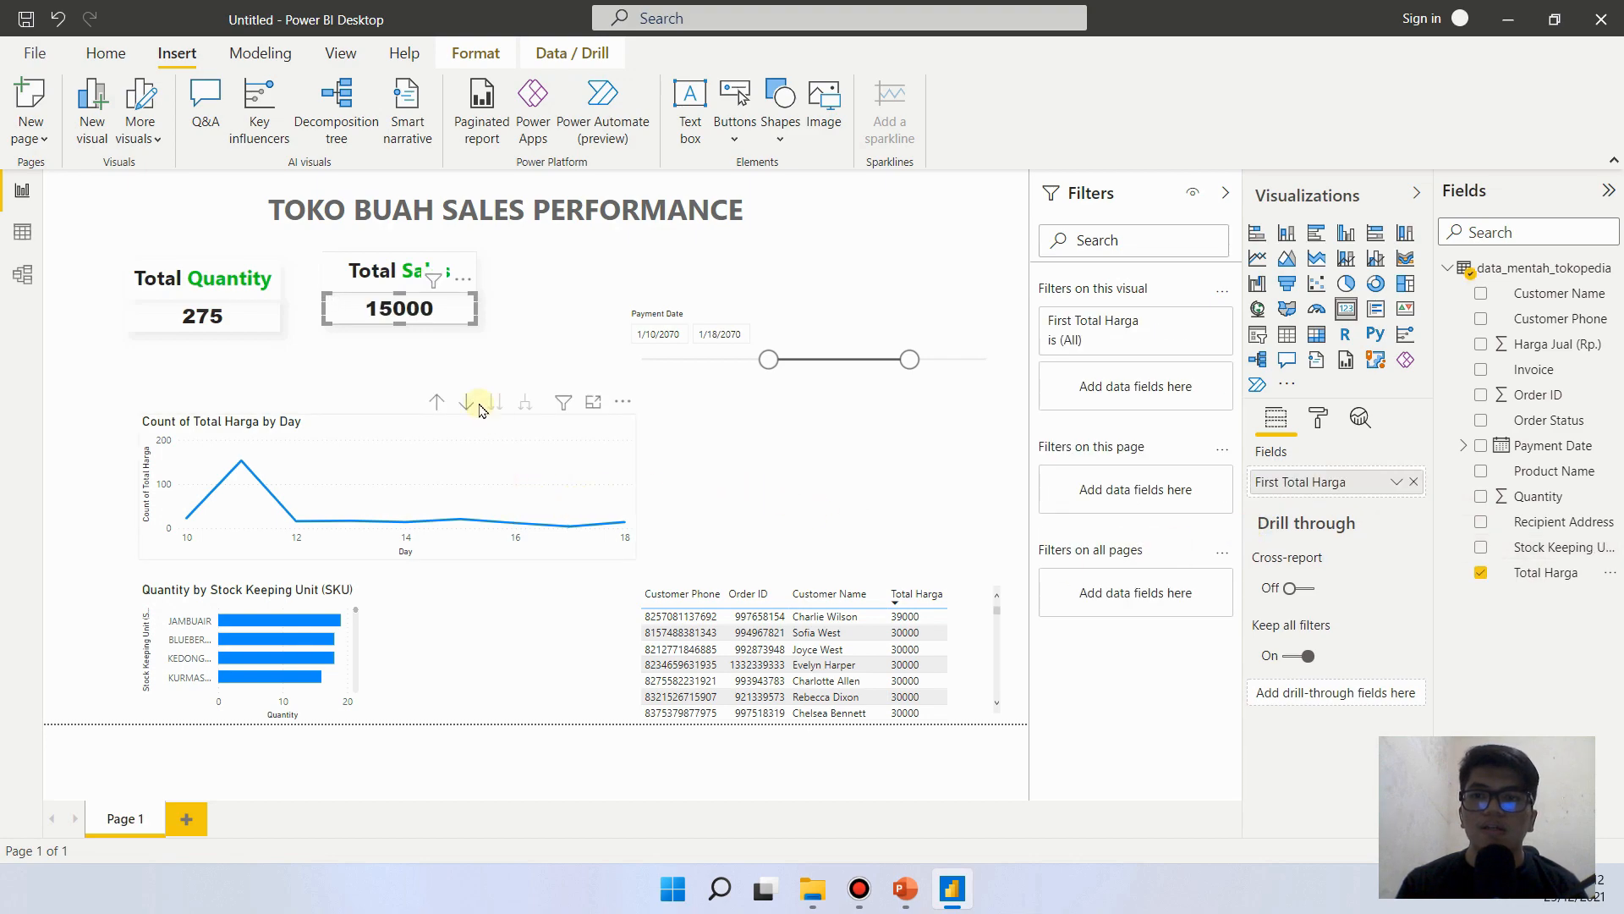
{"action": "left_click", "coordinate": [529, 310]}
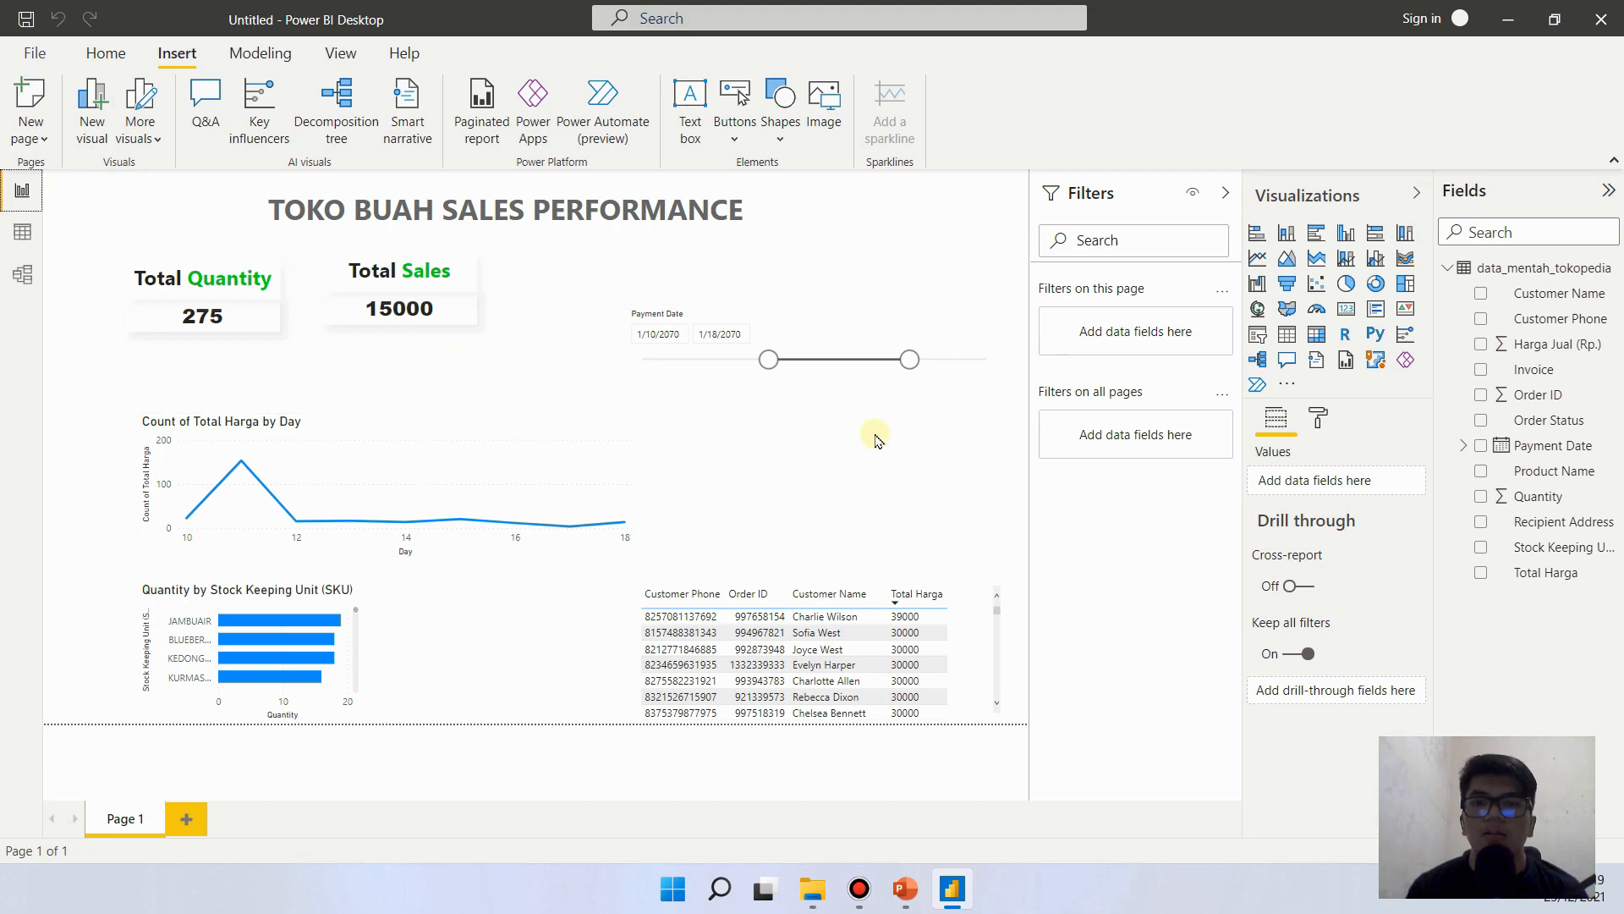
{"action": "left_click", "coordinate": [967, 449]}
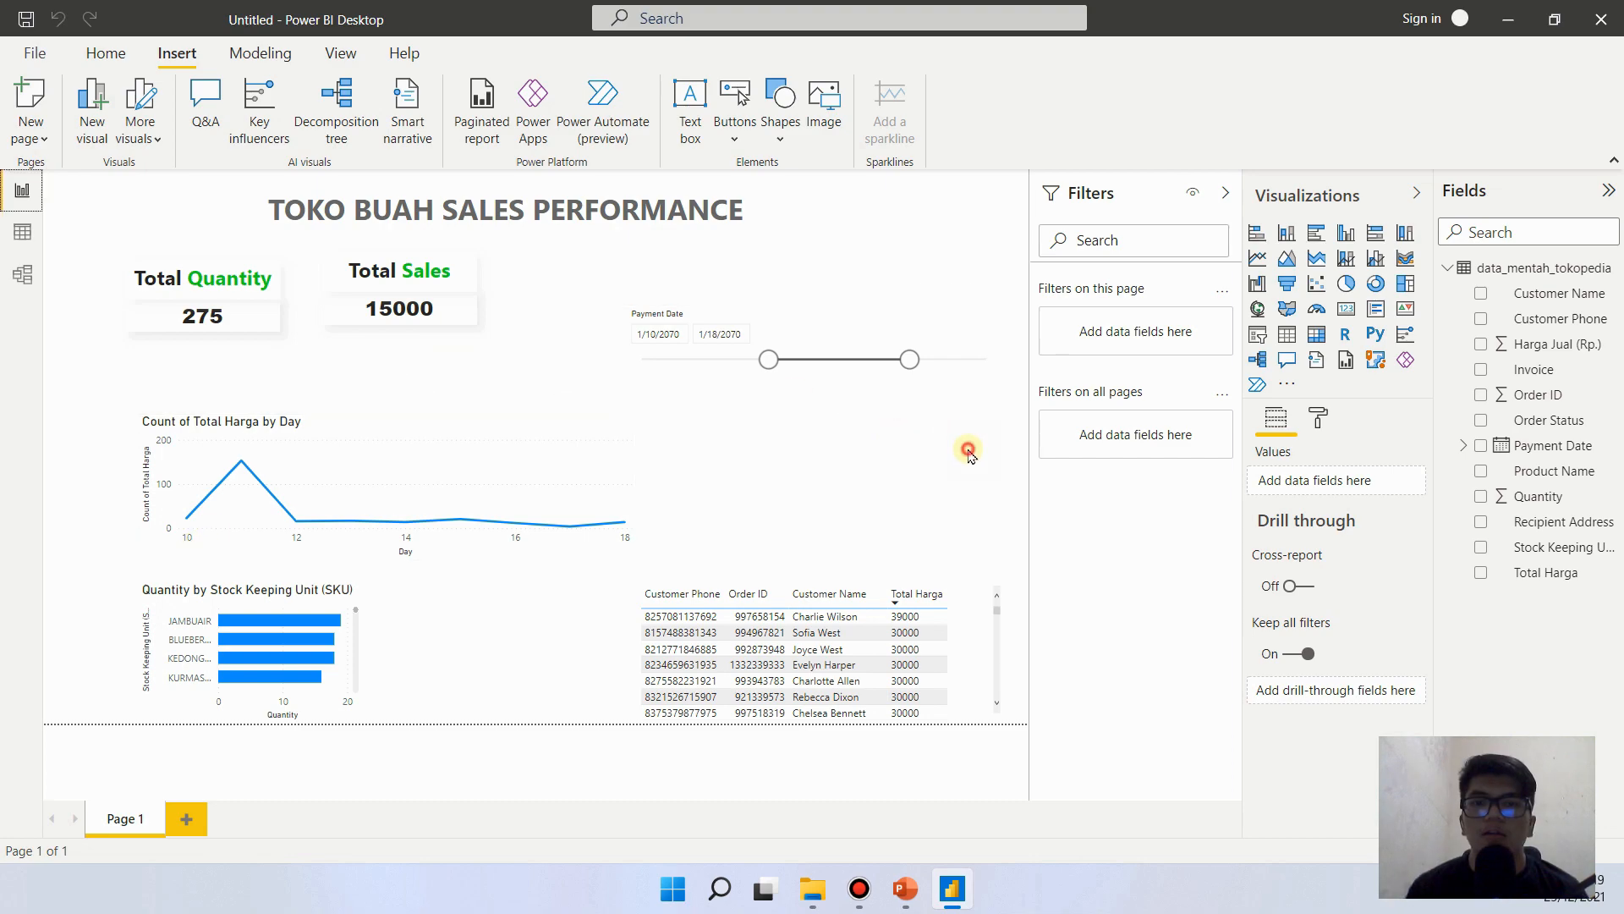
- Edit the data_mentah_tokopedia query to change the Total Harga column's data type to Whole Number and apply the change
{"action": "left_click", "coordinate": [12, 244]}
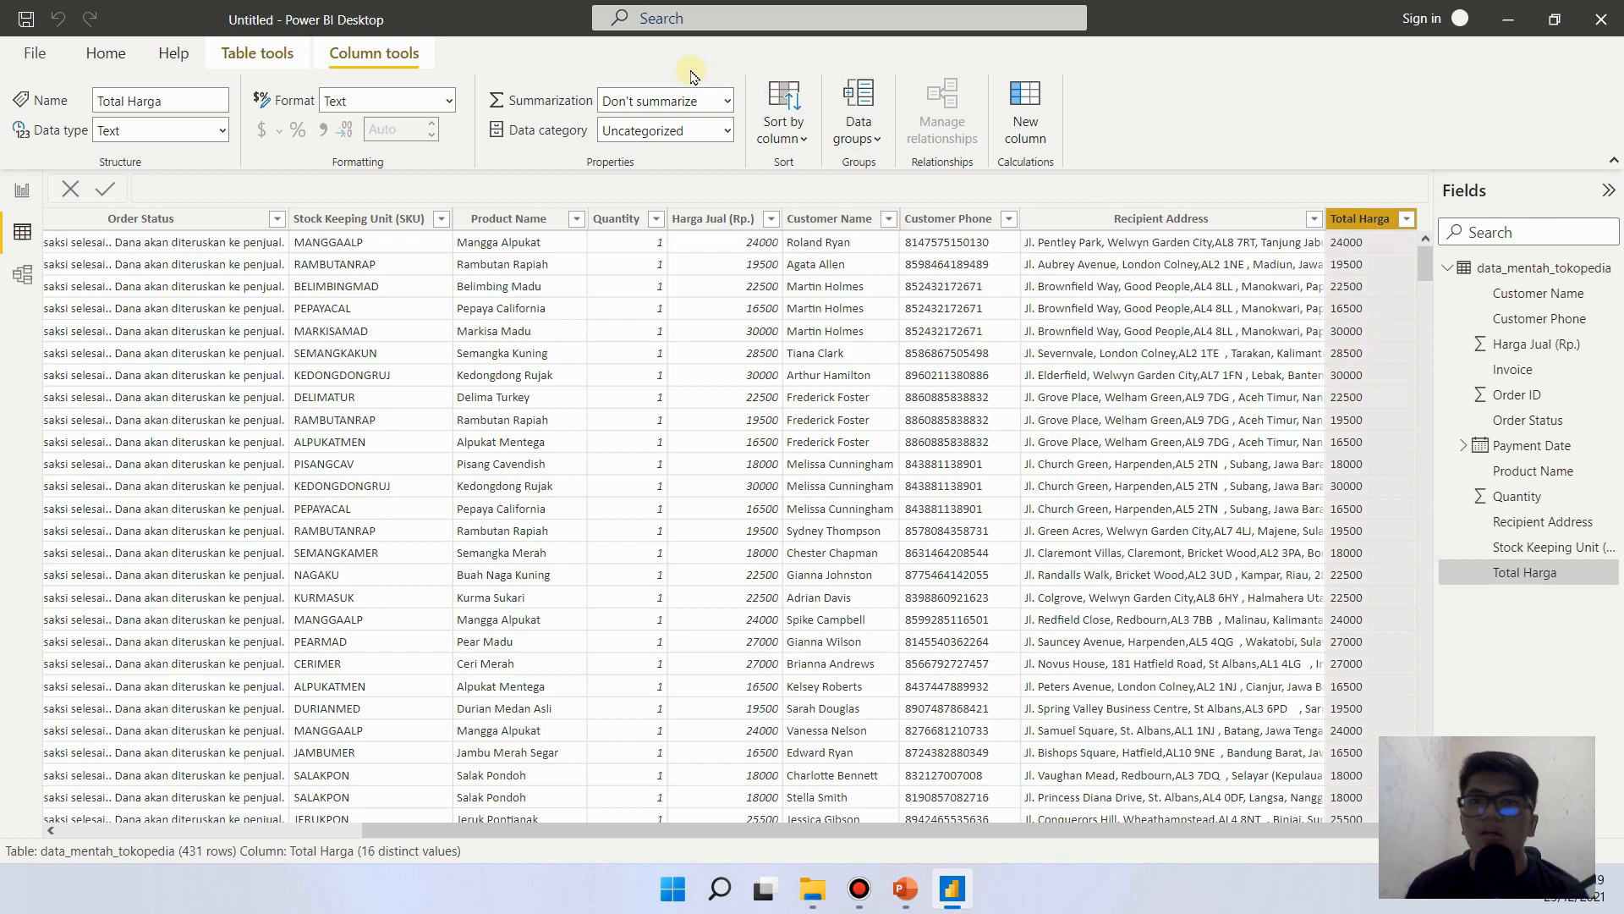
{"action": "left_click", "coordinate": [449, 102]}
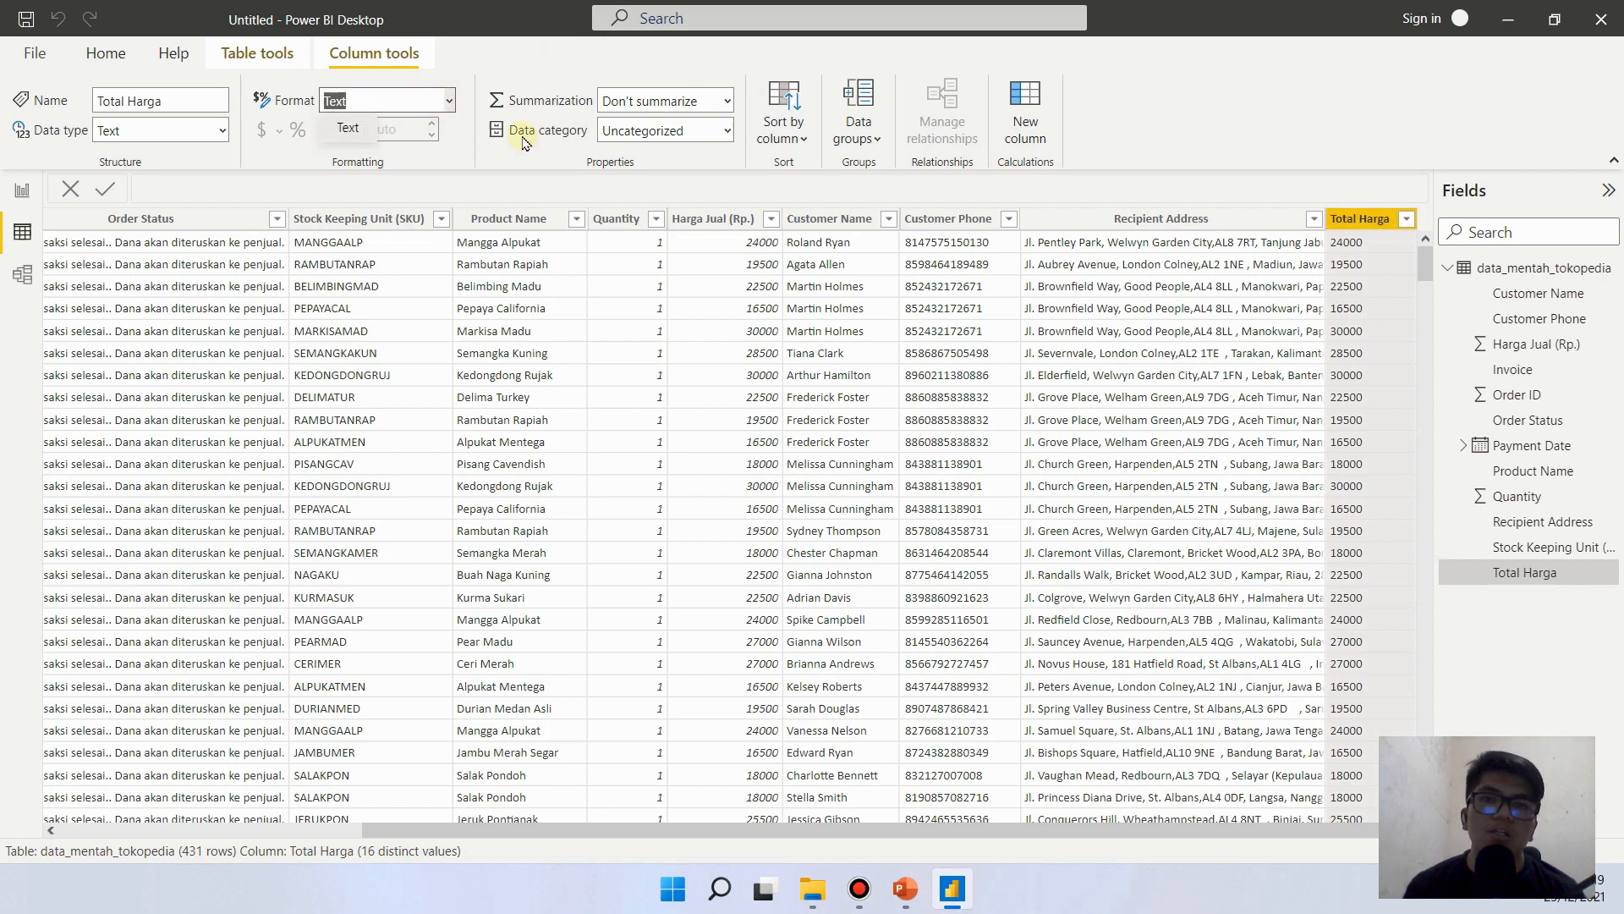
{"action": "left_click", "coordinate": [1355, 218]}
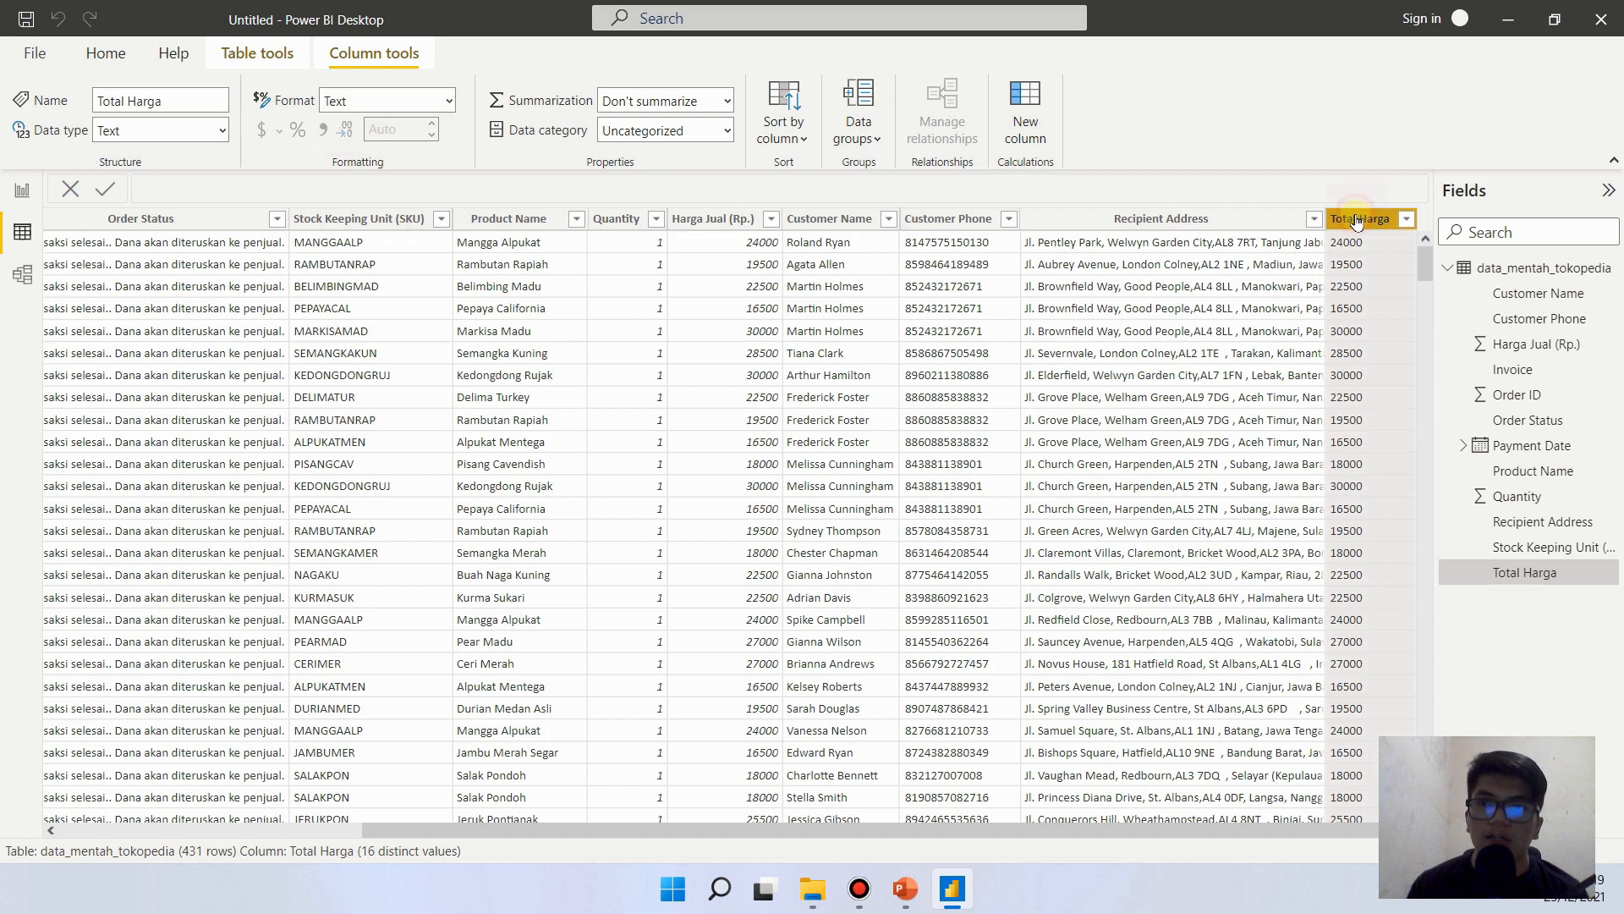
{"action": "right_click", "coordinate": [1345, 302]}
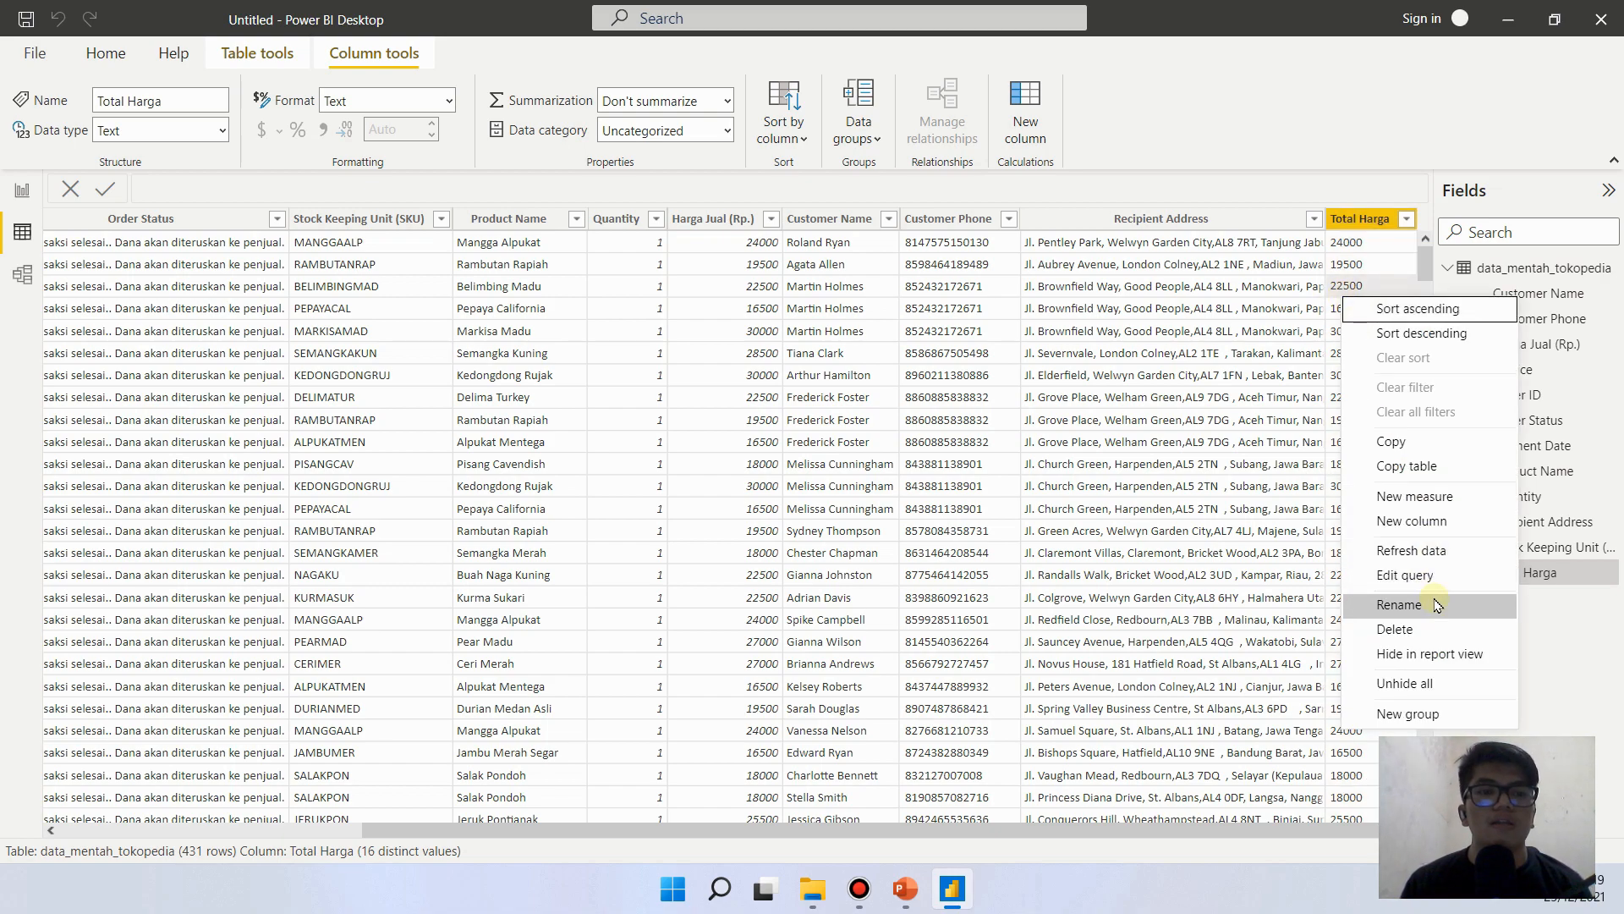
{"action": "left_click", "coordinate": [1428, 577]}
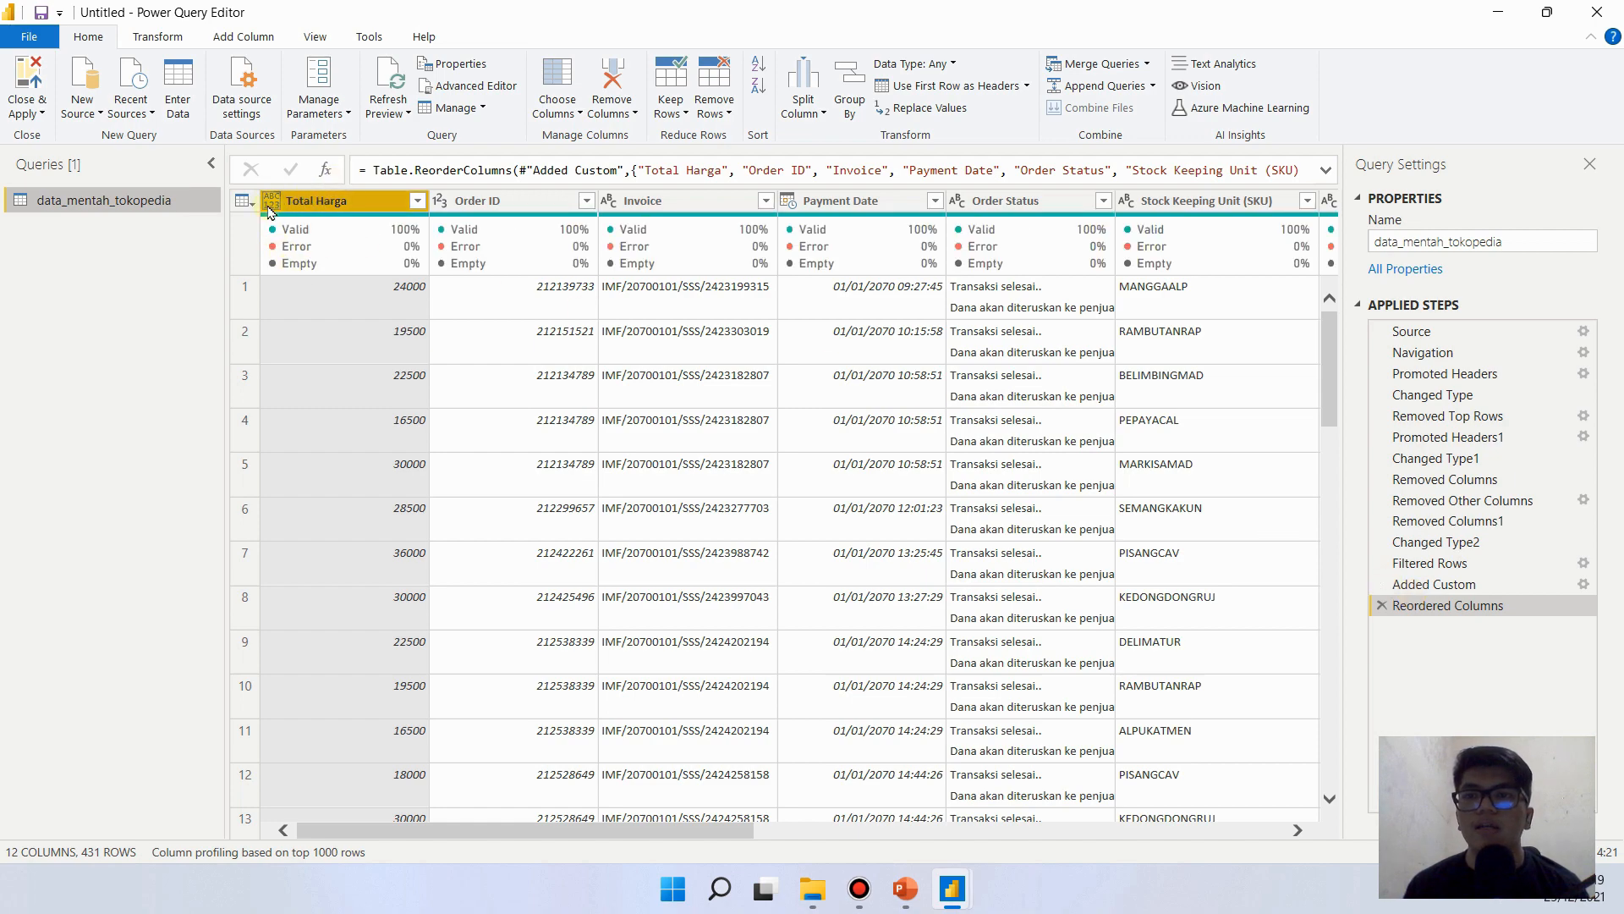
{"action": "left_click", "coordinate": [271, 205]}
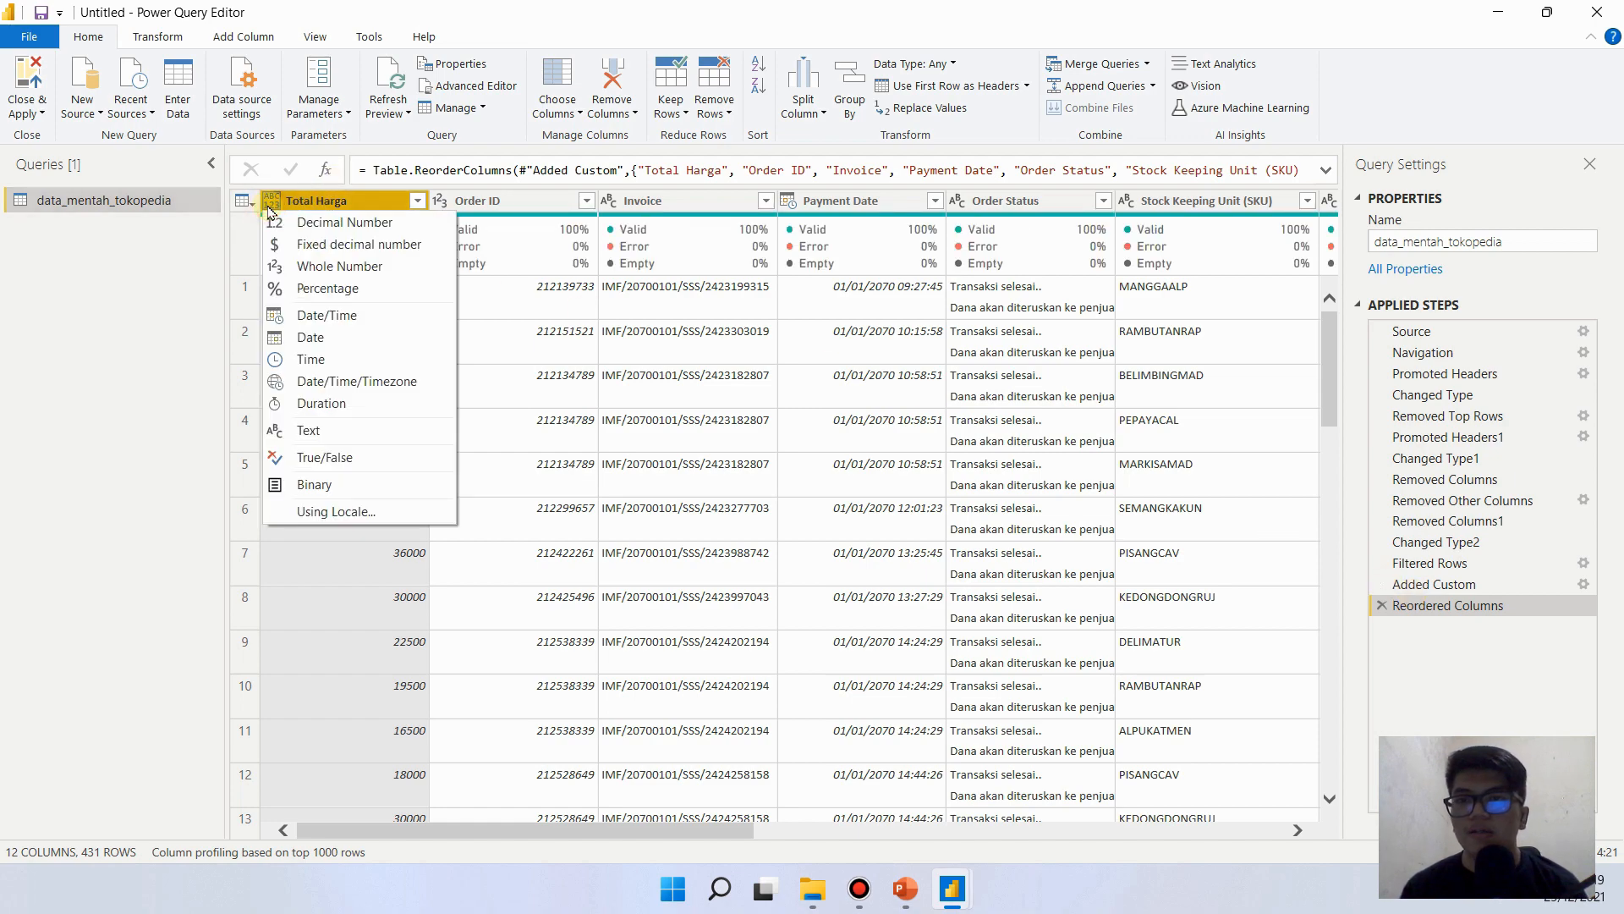
{"action": "left_click", "coordinate": [320, 267]}
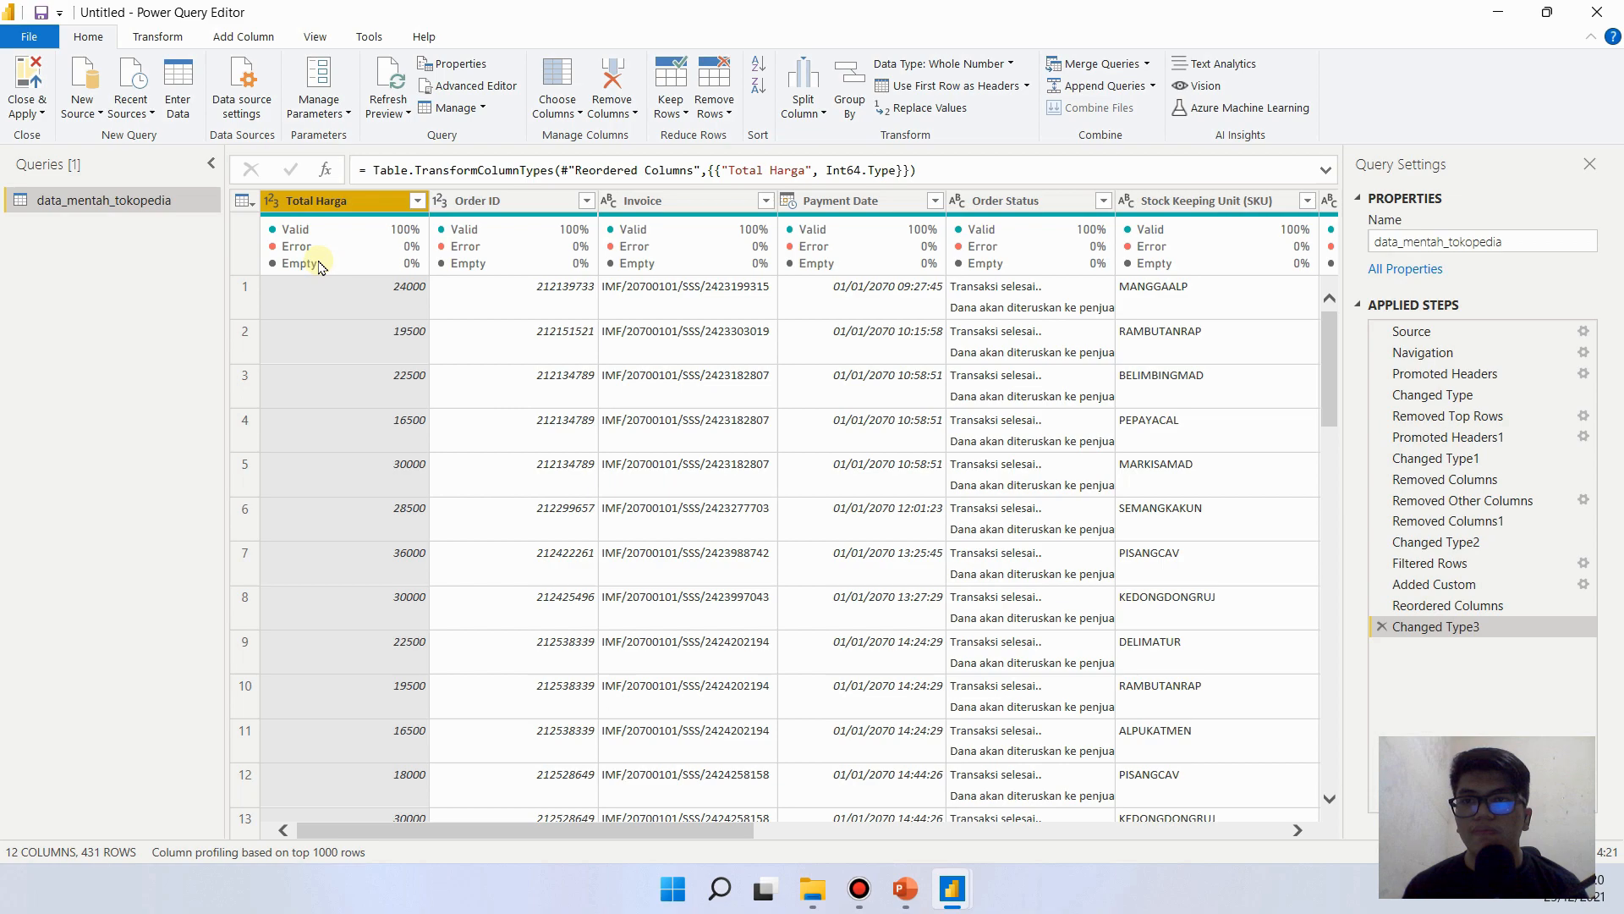
{"action": "left_click", "coordinate": [22, 72]}
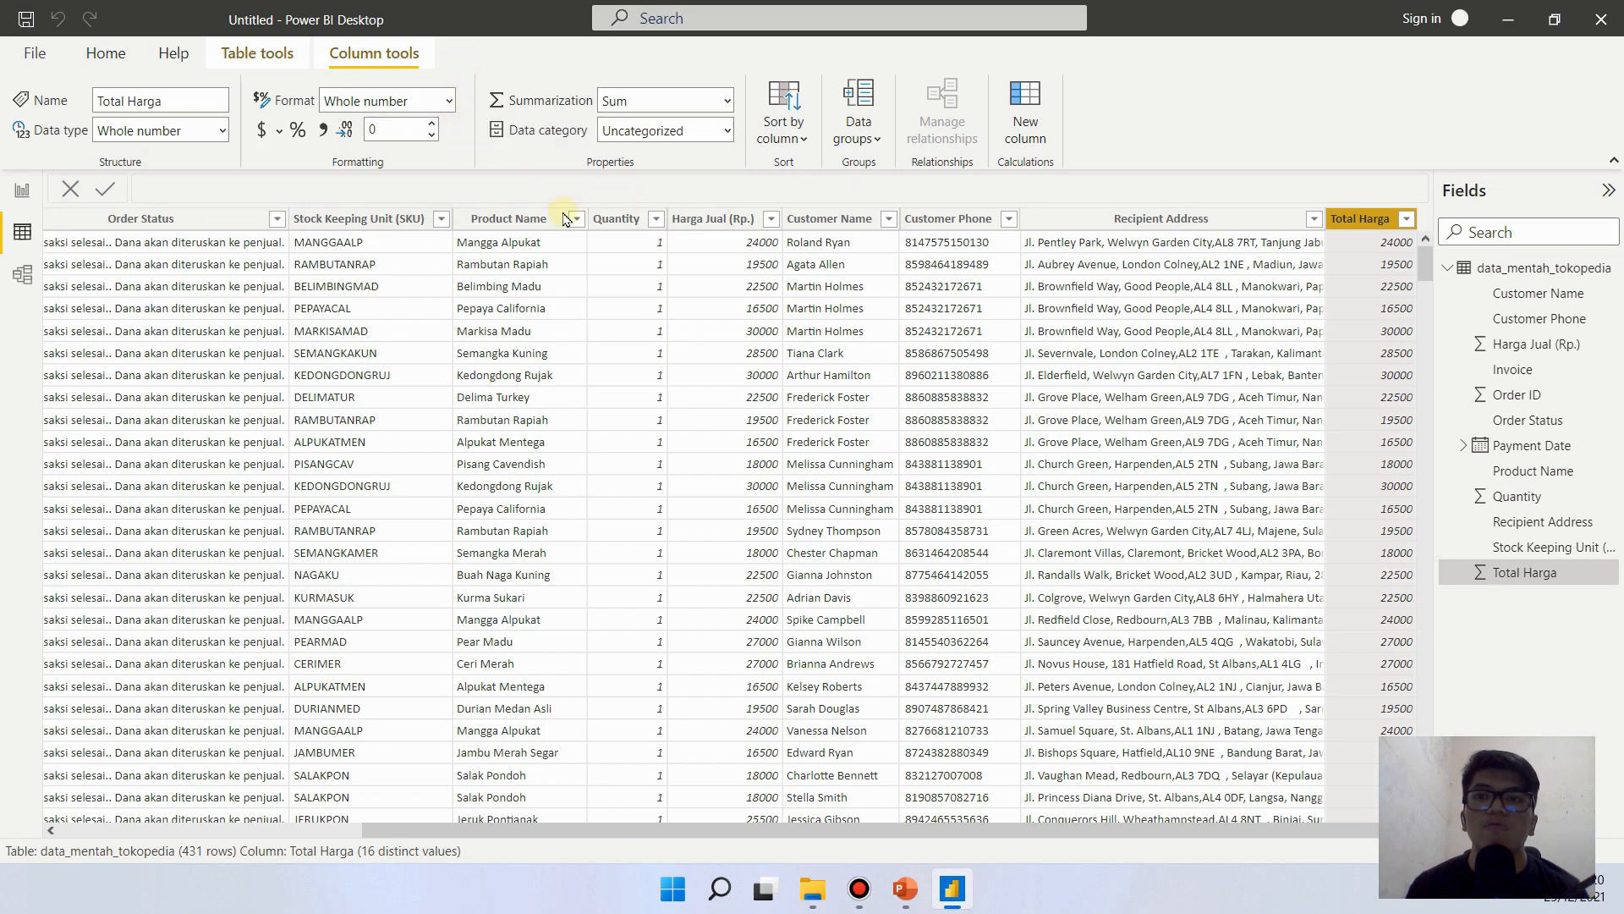
- Format the Total Harga column as currency with the Rp Indonesian (Indonesia) symbol
{"action": "left_click", "coordinate": [282, 136]}
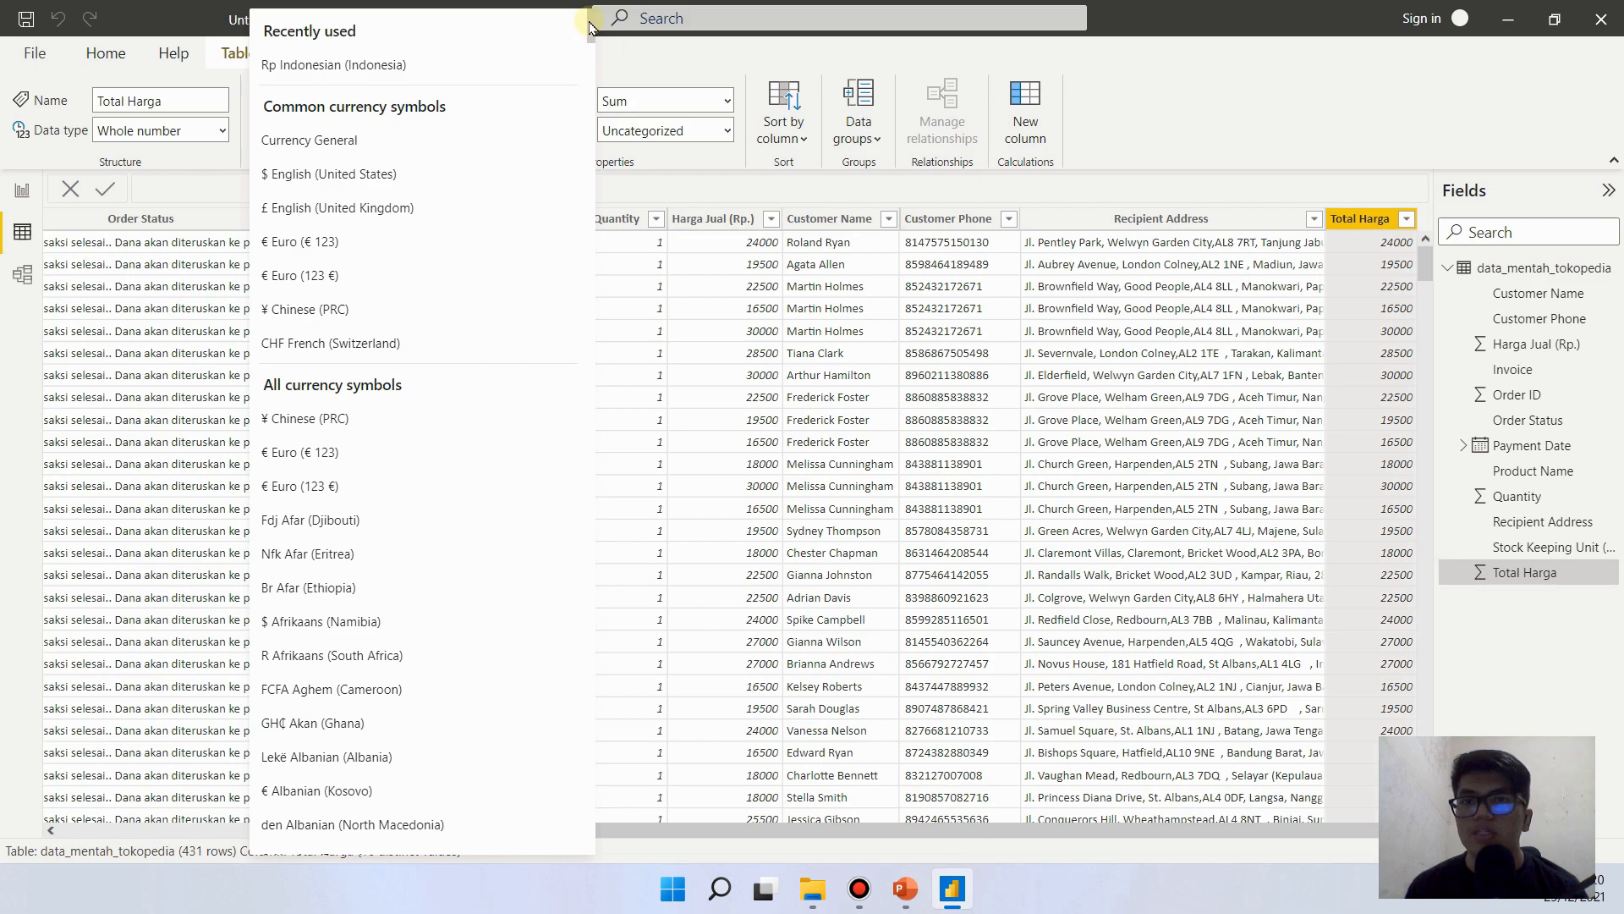
{"action": "left_click_drag", "start_coordinate": [590, 27], "coordinate": [524, 473]}
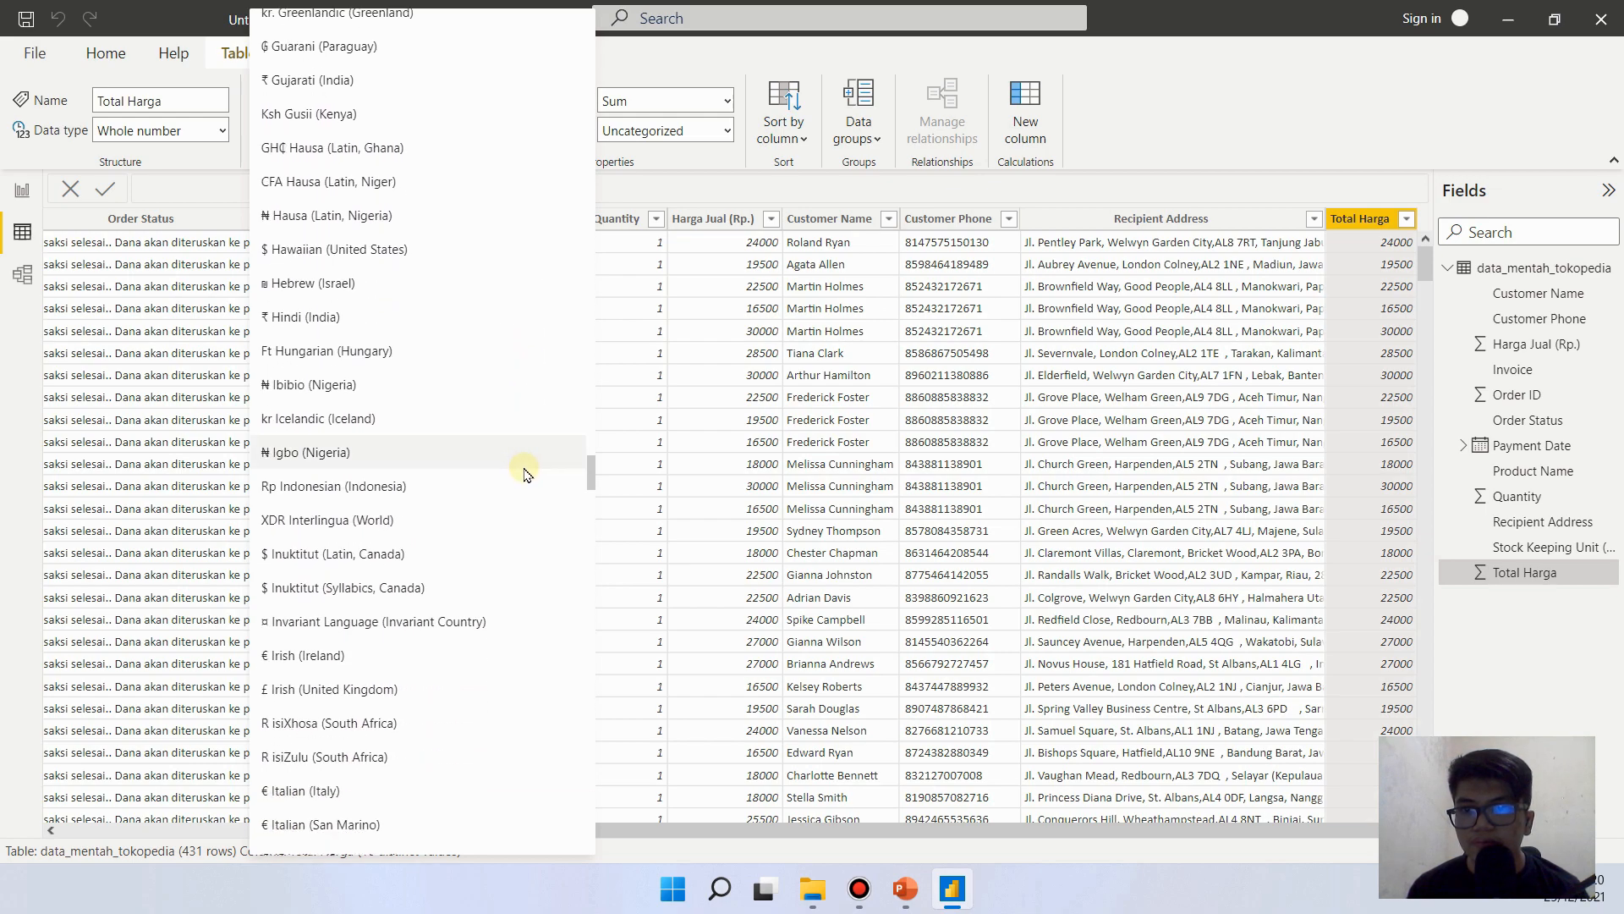
{"action": "left_click", "coordinate": [406, 486]}
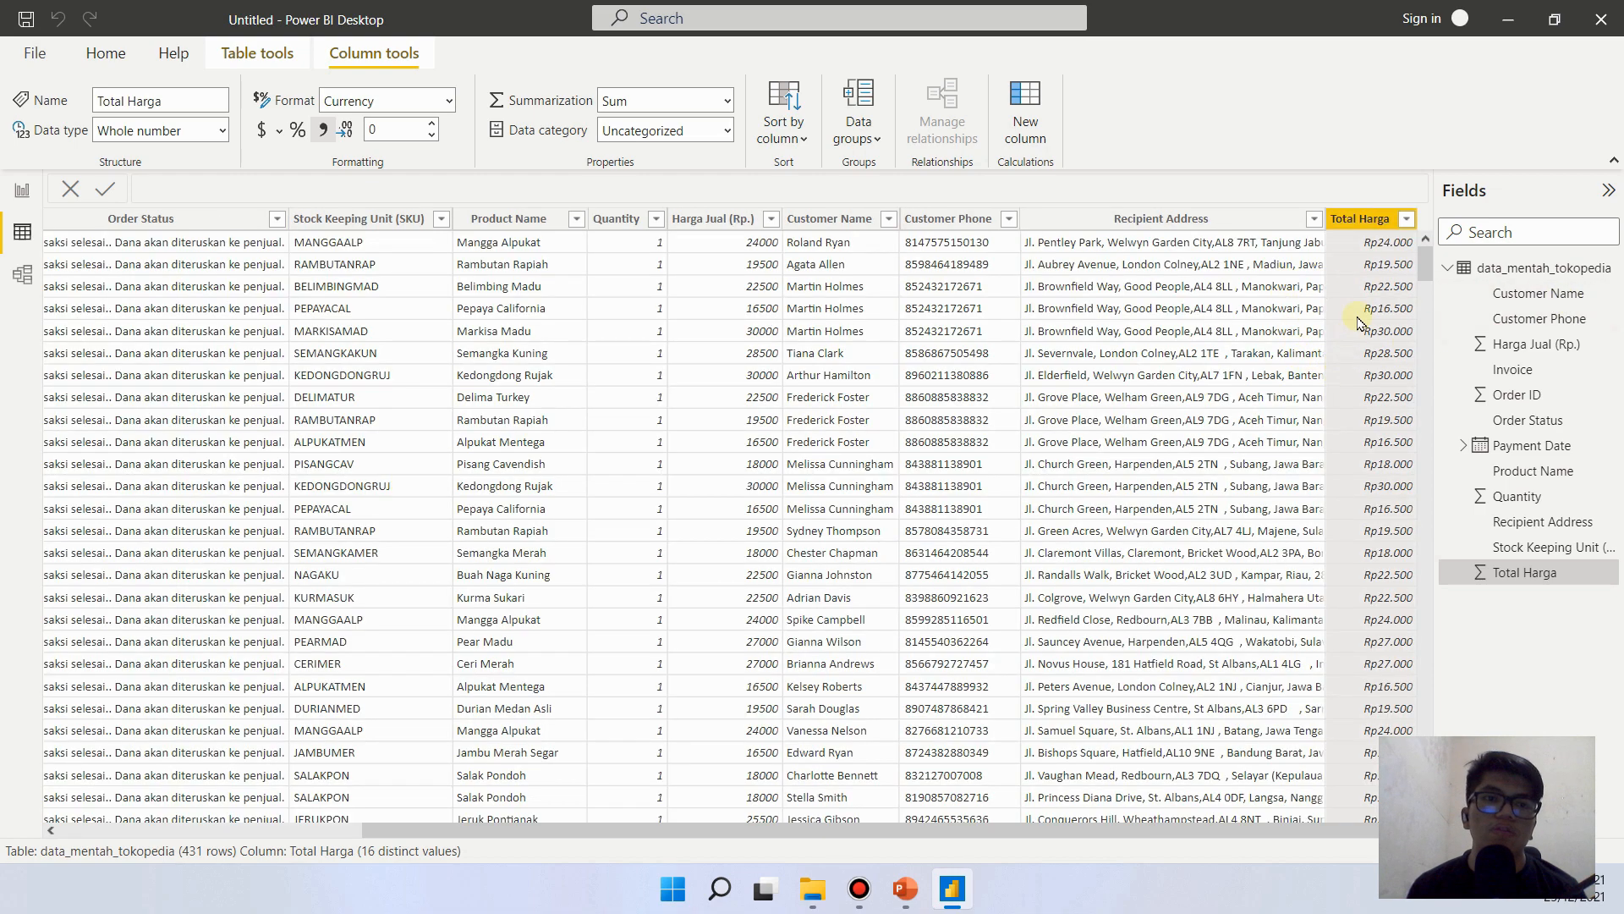
- Return to the report page and widen the Total Sales group by about a quarter, extending its right edge
{"action": "left_click", "coordinate": [19, 193]}
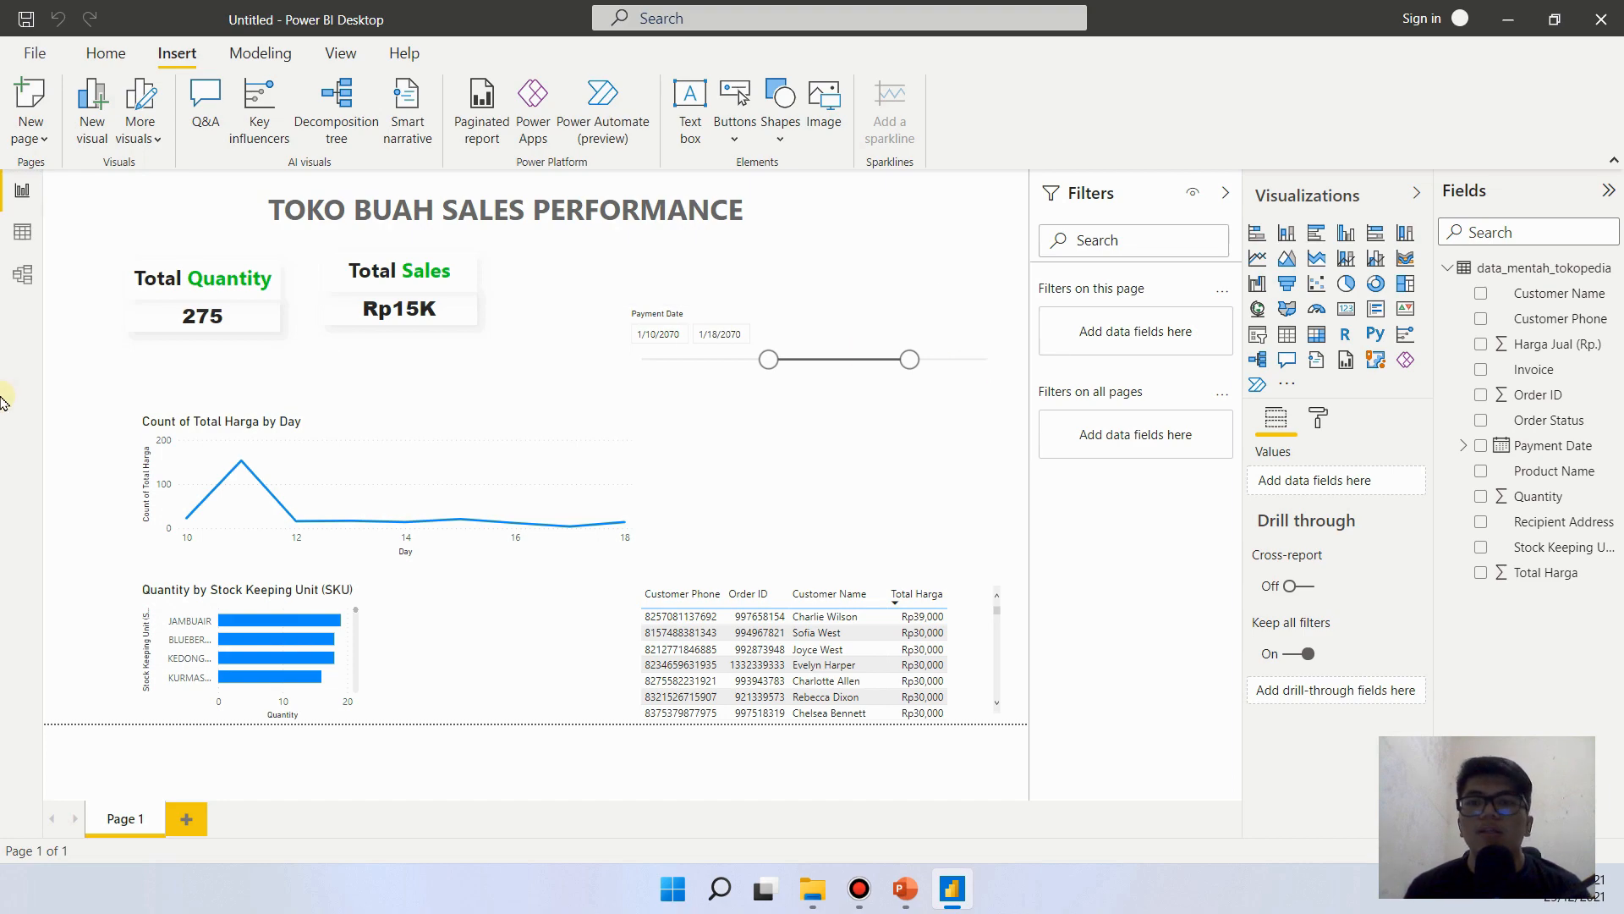
{"action": "left_click", "coordinate": [455, 313]}
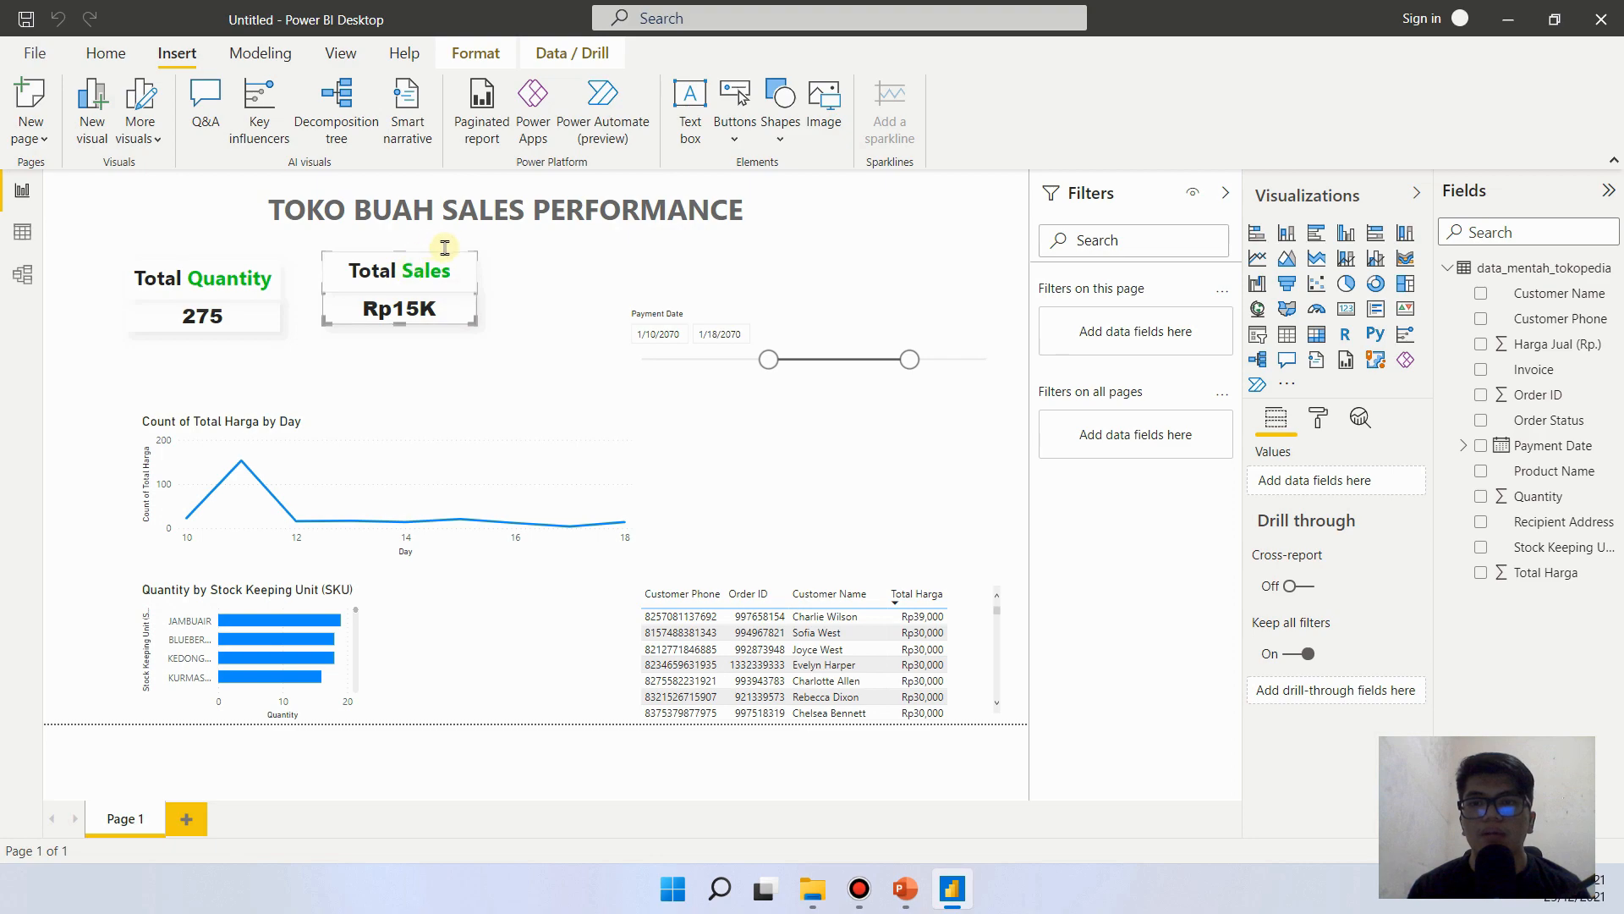
{"action": "left_click", "coordinate": [478, 297]}
{"action": "left_click", "coordinate": [341, 284]}
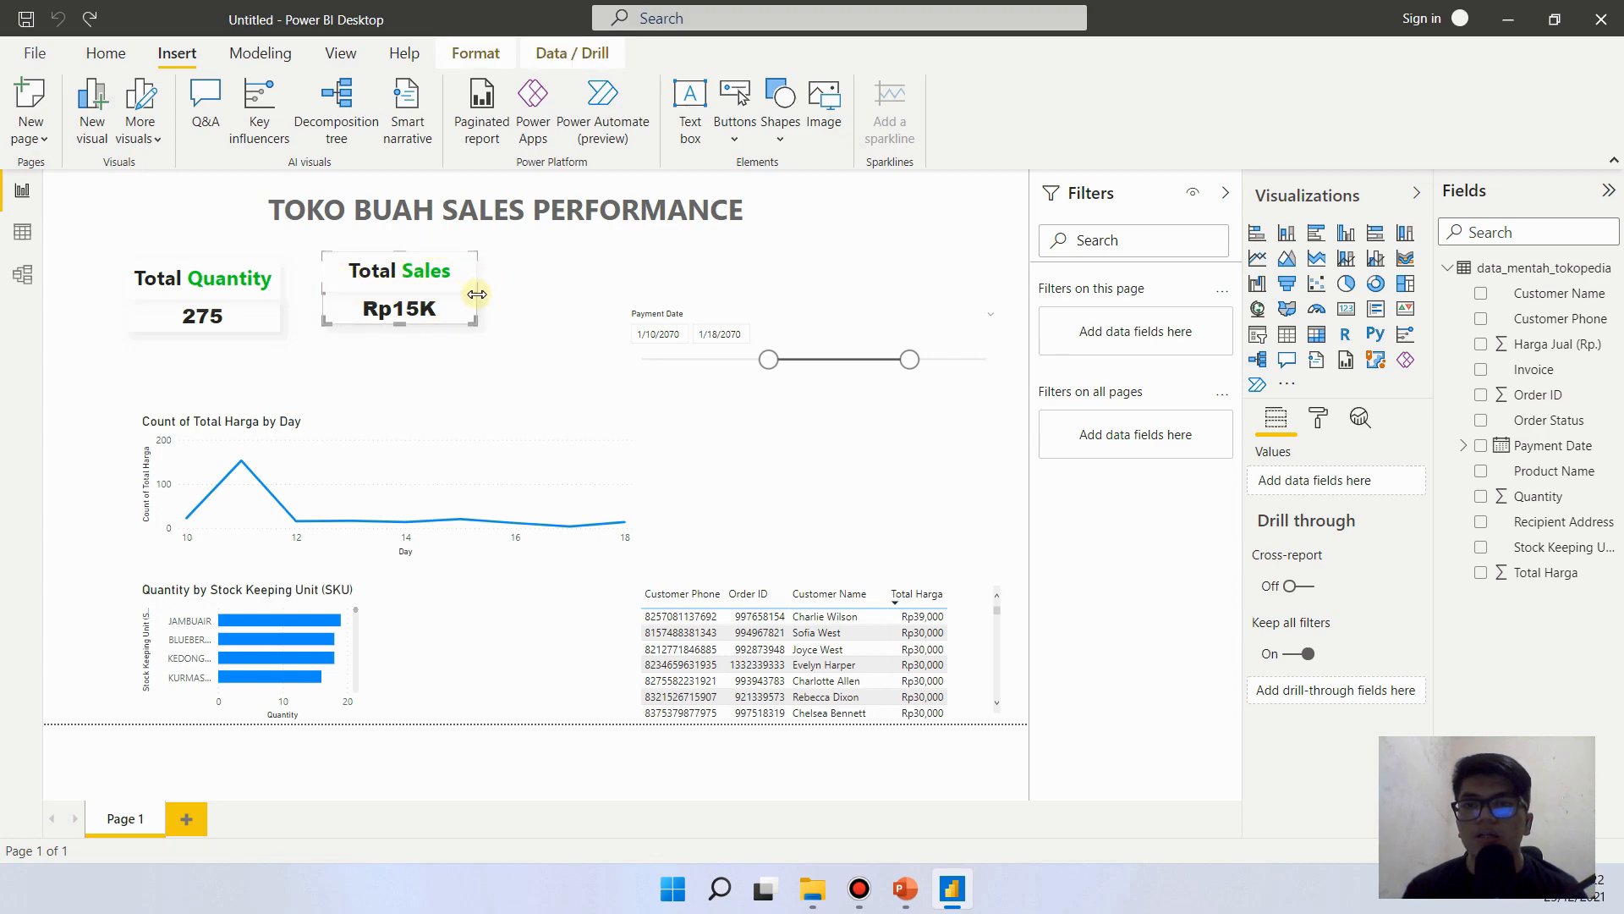
{"action": "left_click_drag", "start_coordinate": [477, 294], "coordinate": [517, 300]}
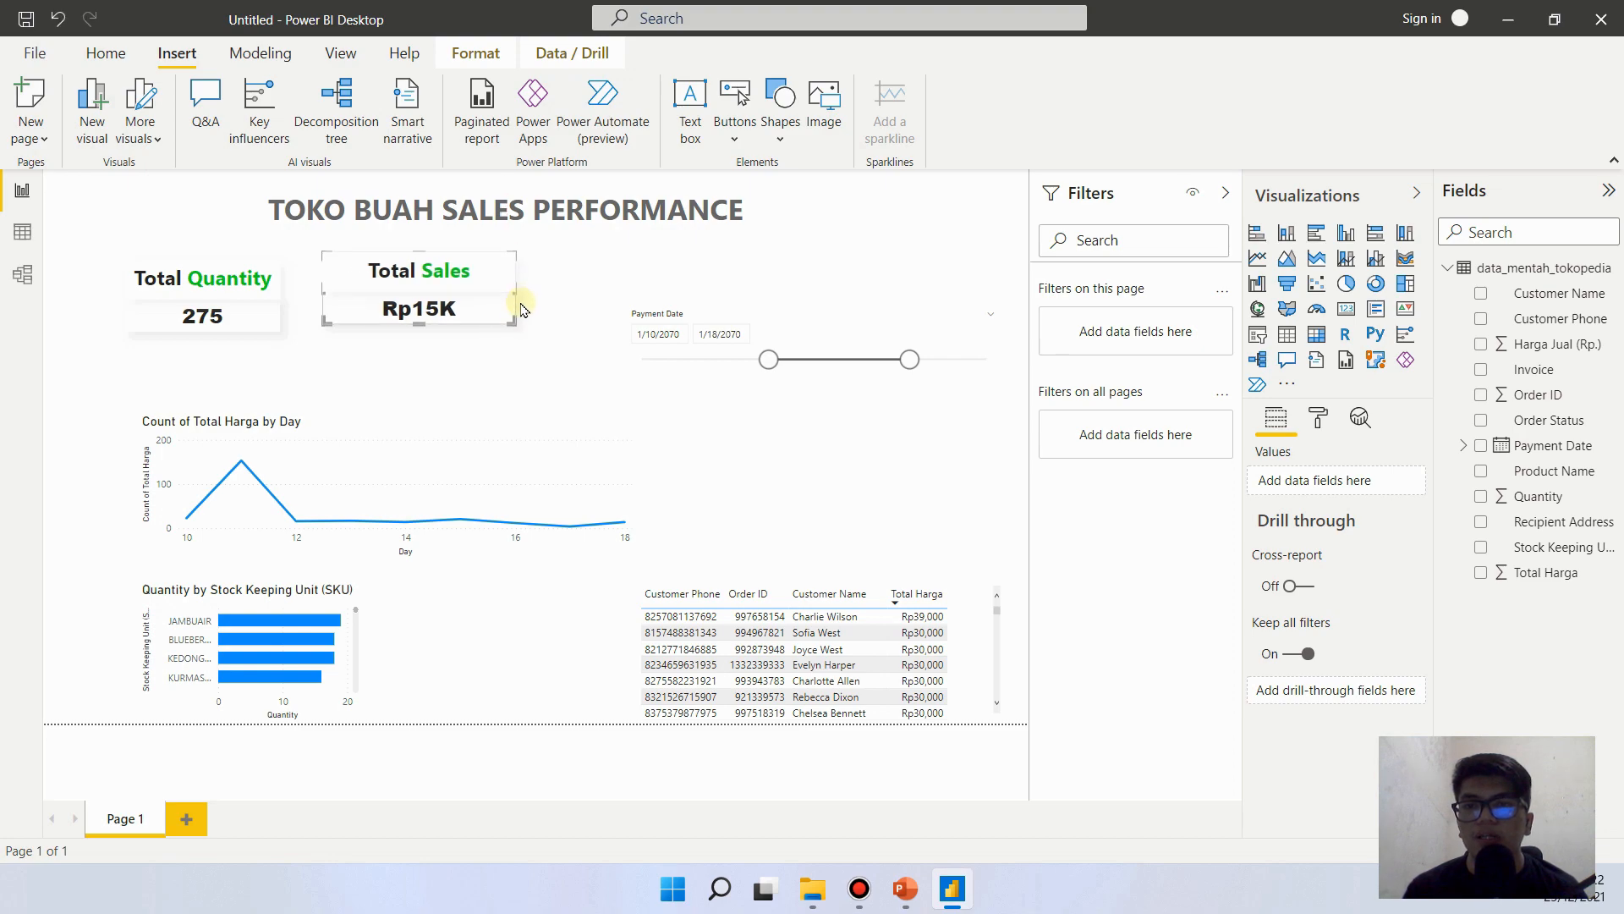
{"action": "left_click", "coordinate": [571, 287]}
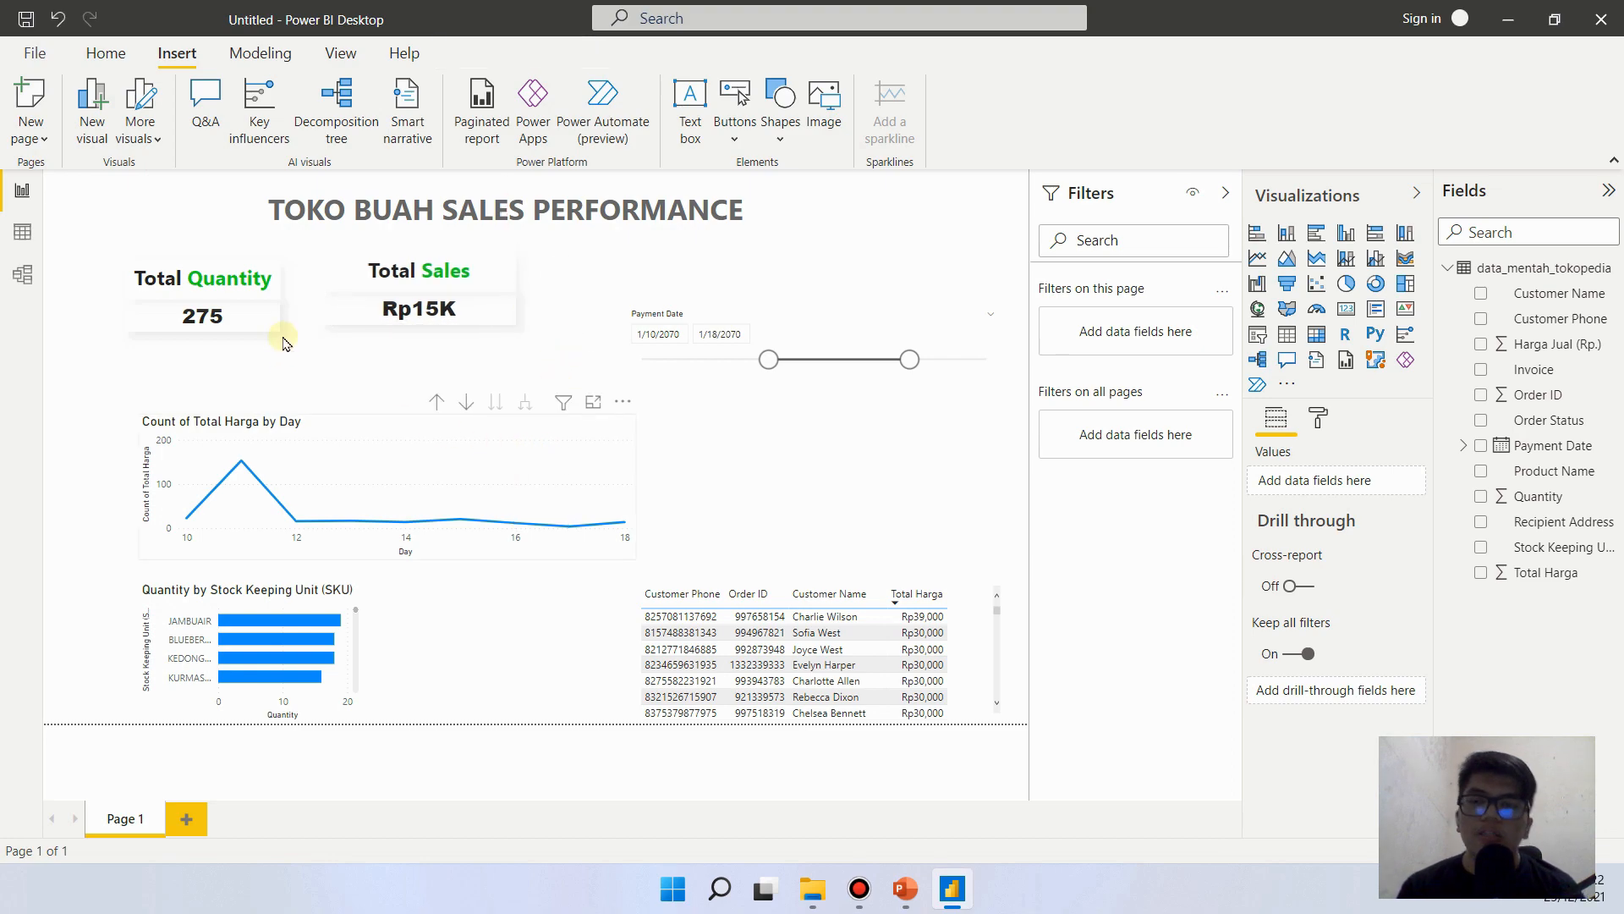
- Set the display units of the Total Sales card's data label to None and deselect the card
{"action": "left_click", "coordinate": [467, 306]}
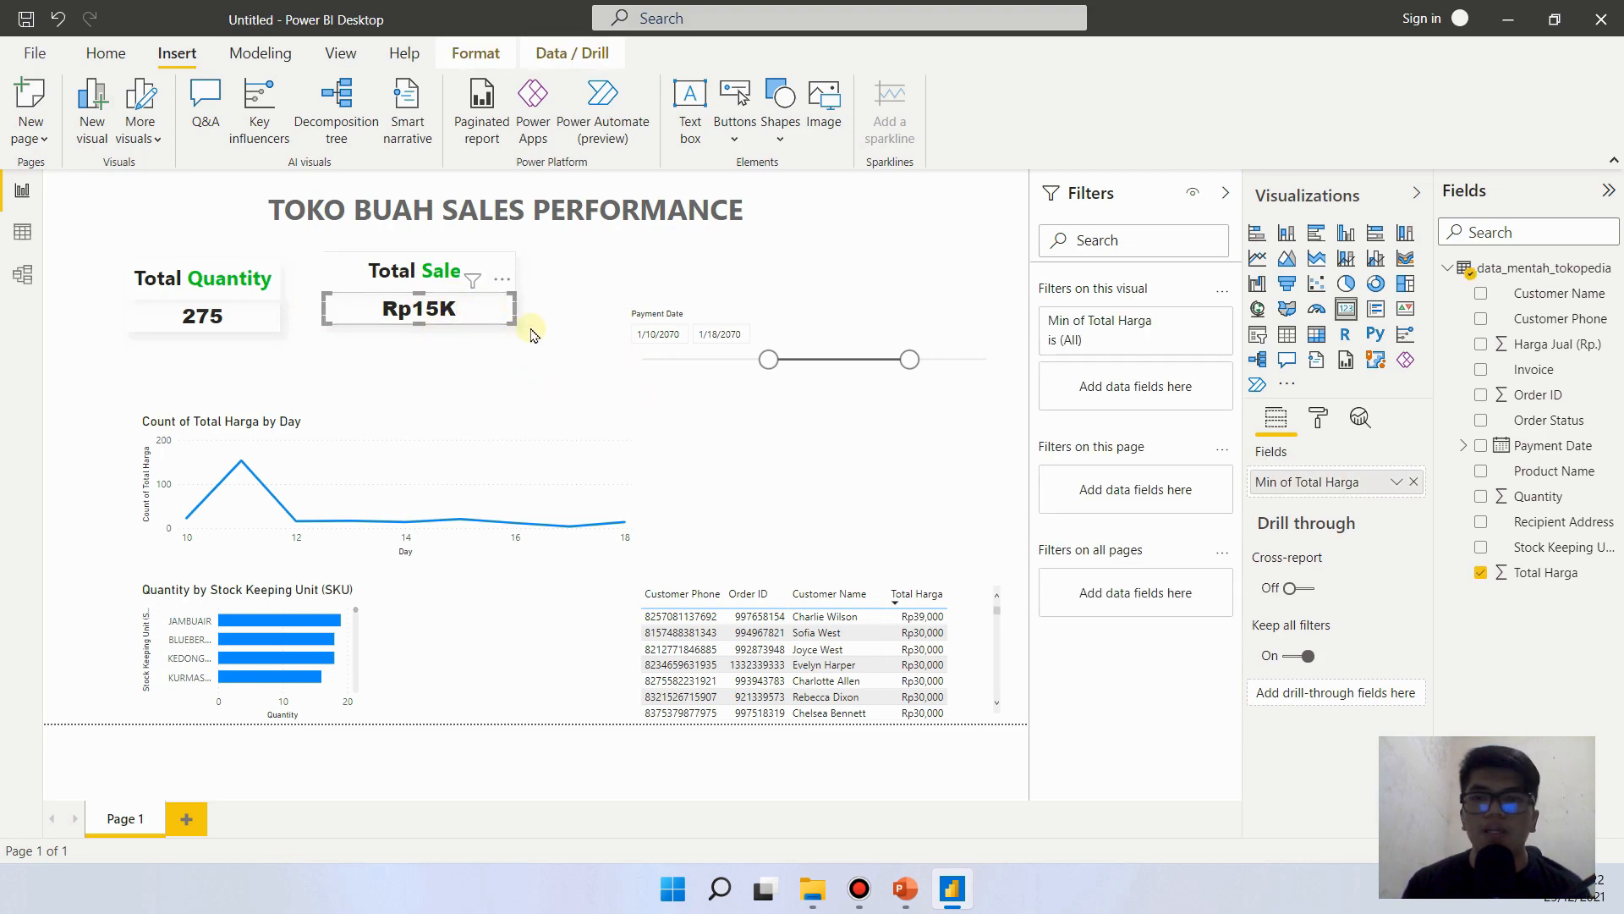
{"action": "left_click", "coordinate": [421, 308]}
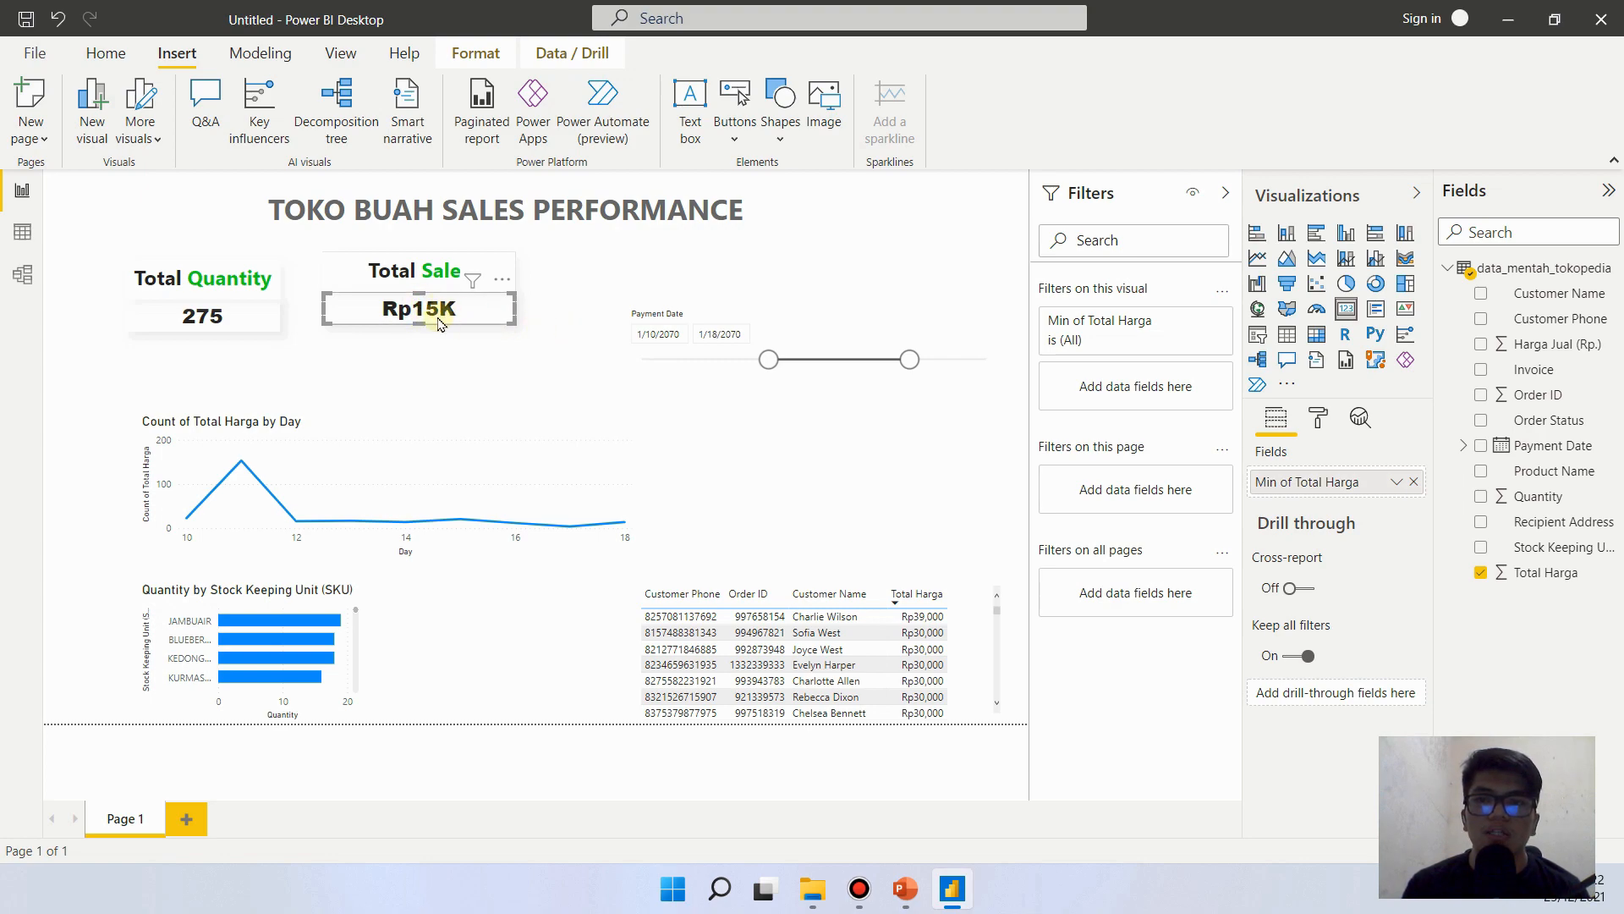
{"action": "left_click", "coordinate": [1318, 417]}
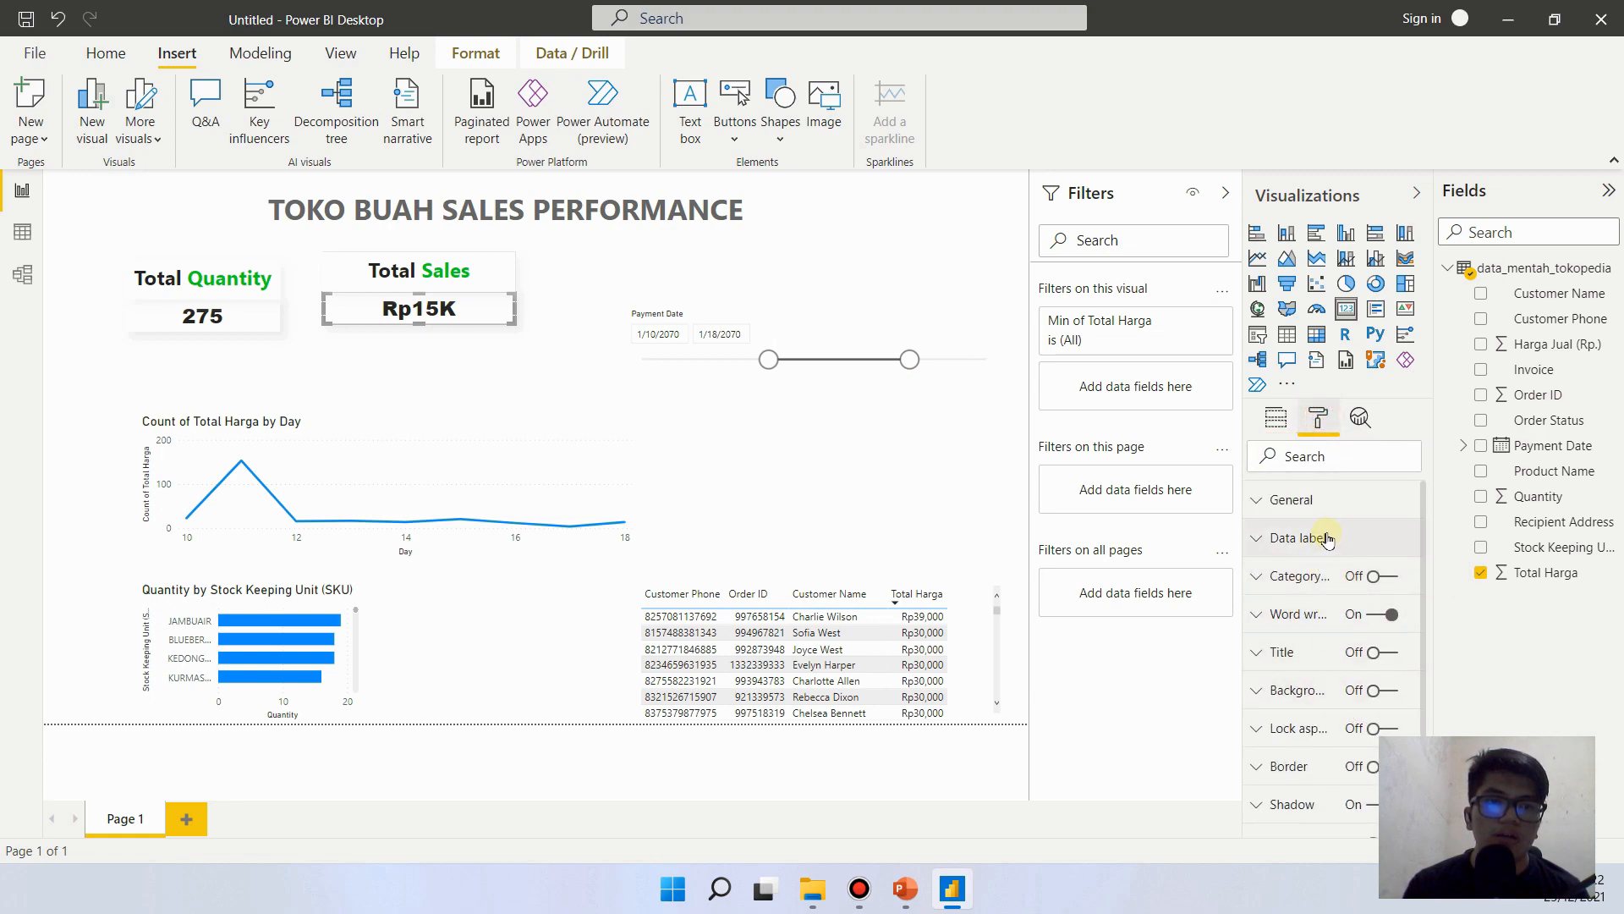
{"action": "left_click", "coordinate": [1326, 539]}
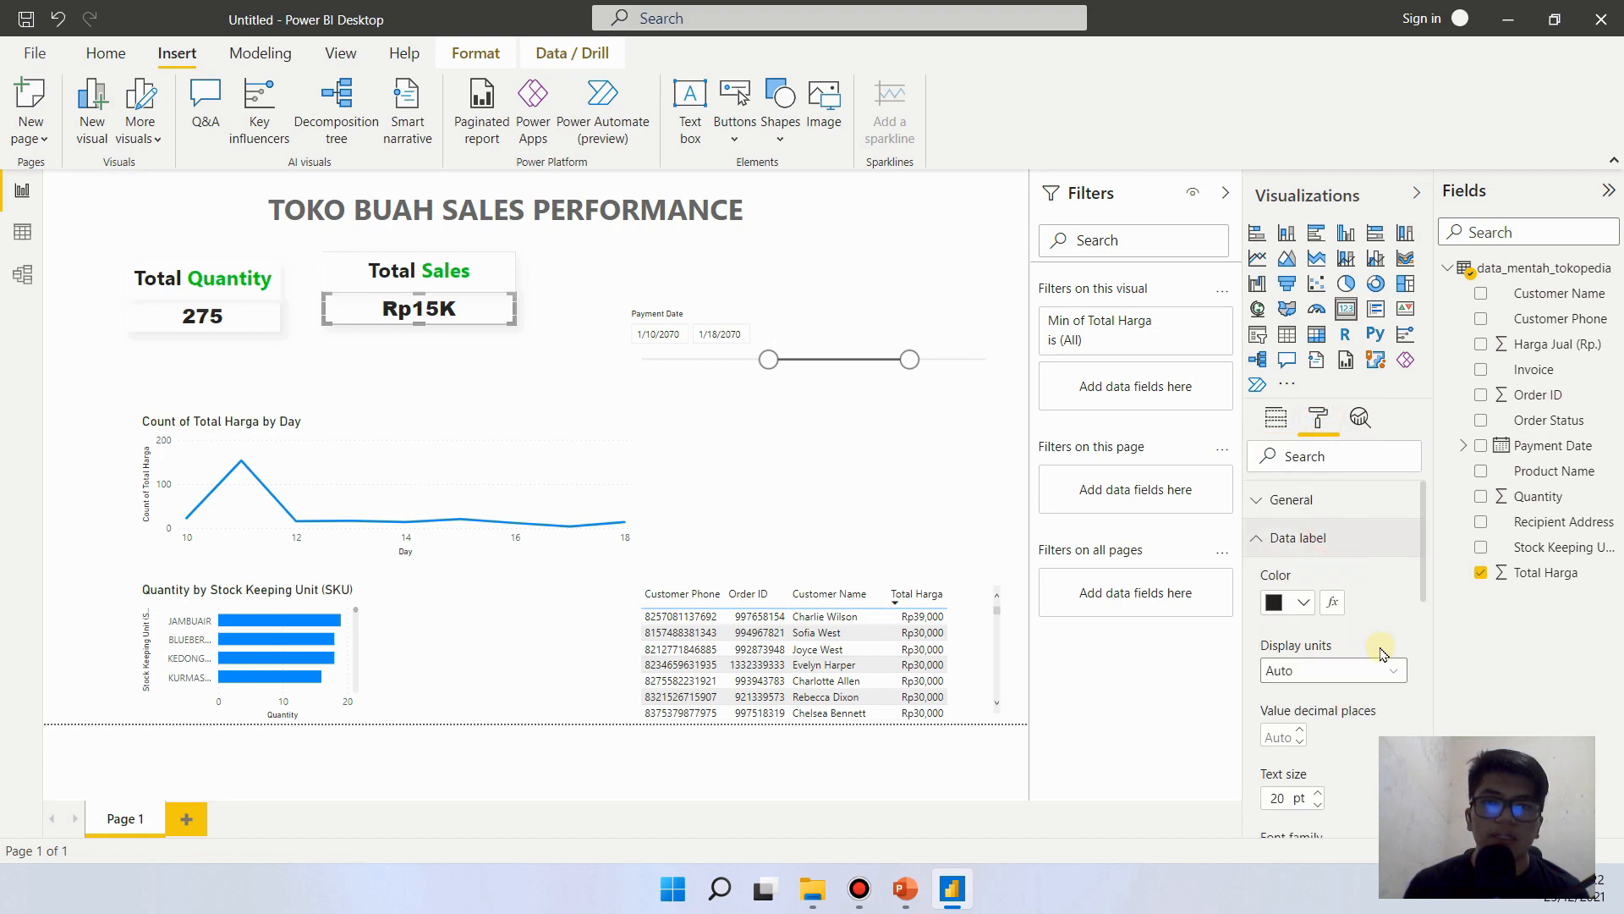
{"action": "left_click_drag", "start_coordinate": [1423, 550], "coordinate": [1401, 602]}
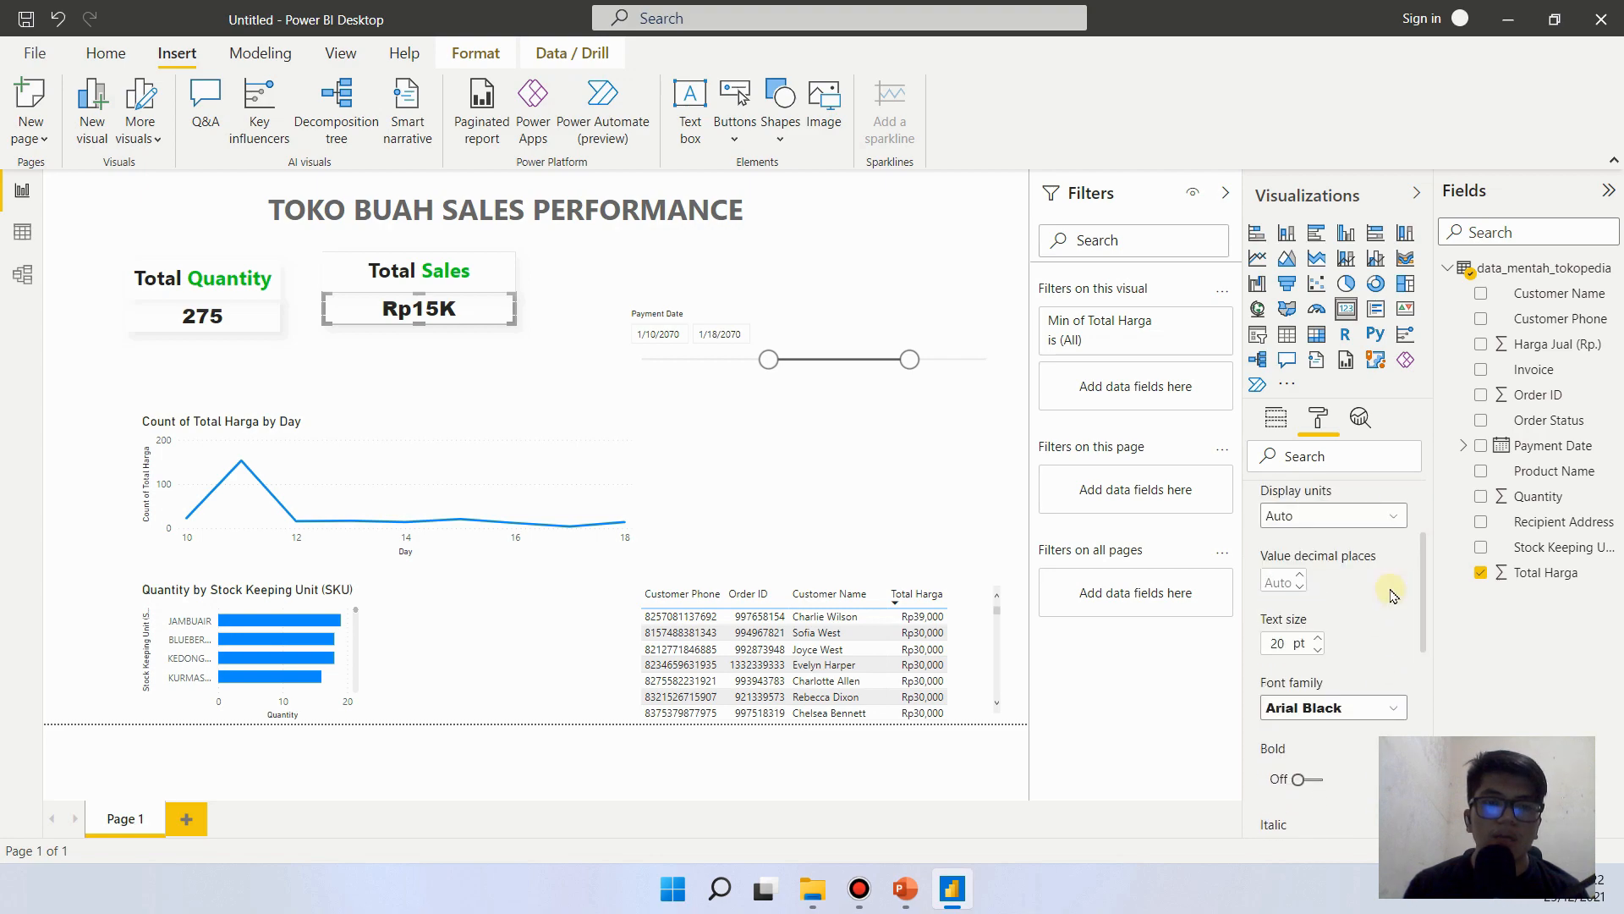
{"action": "left_click", "coordinate": [1324, 518]}
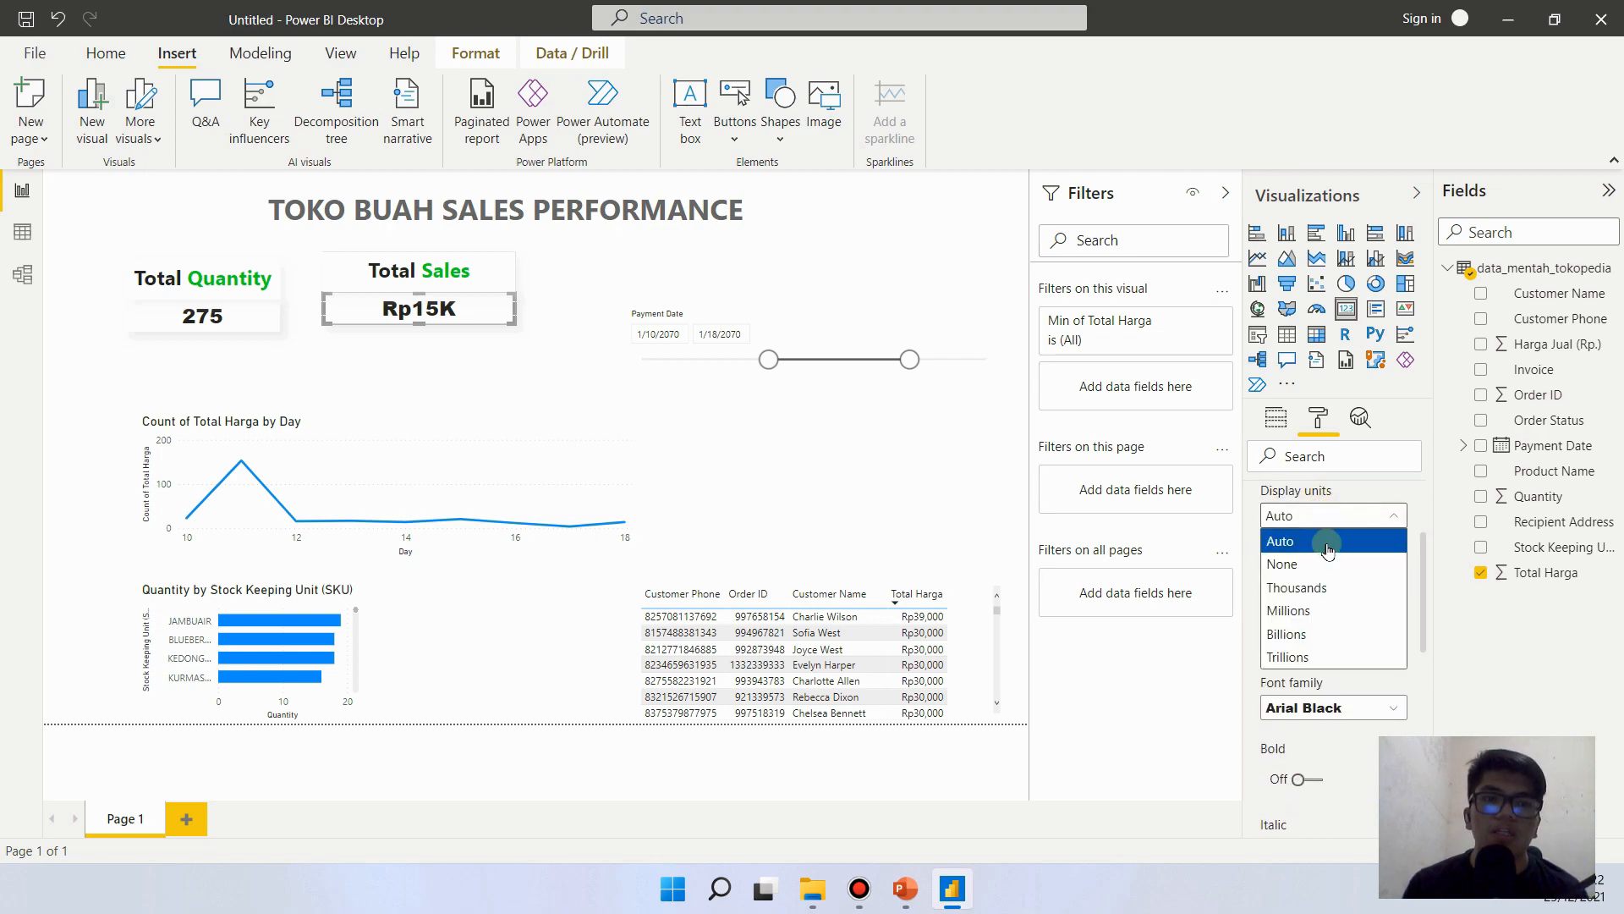
{"action": "left_click", "coordinate": [1327, 564]}
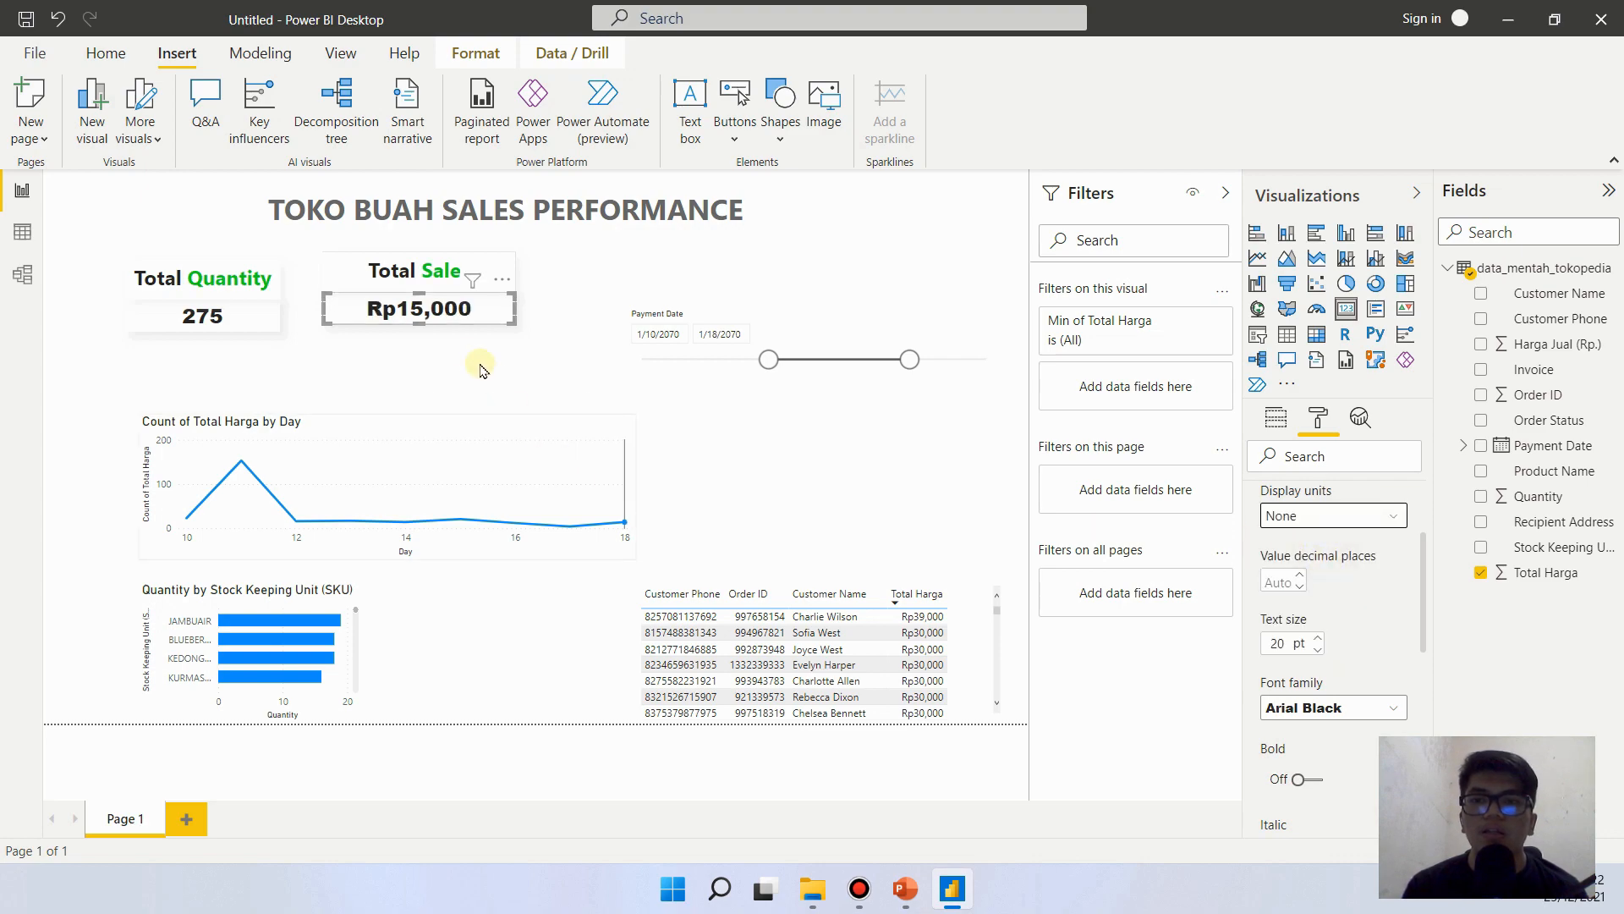
{"action": "left_click", "coordinate": [1379, 517]}
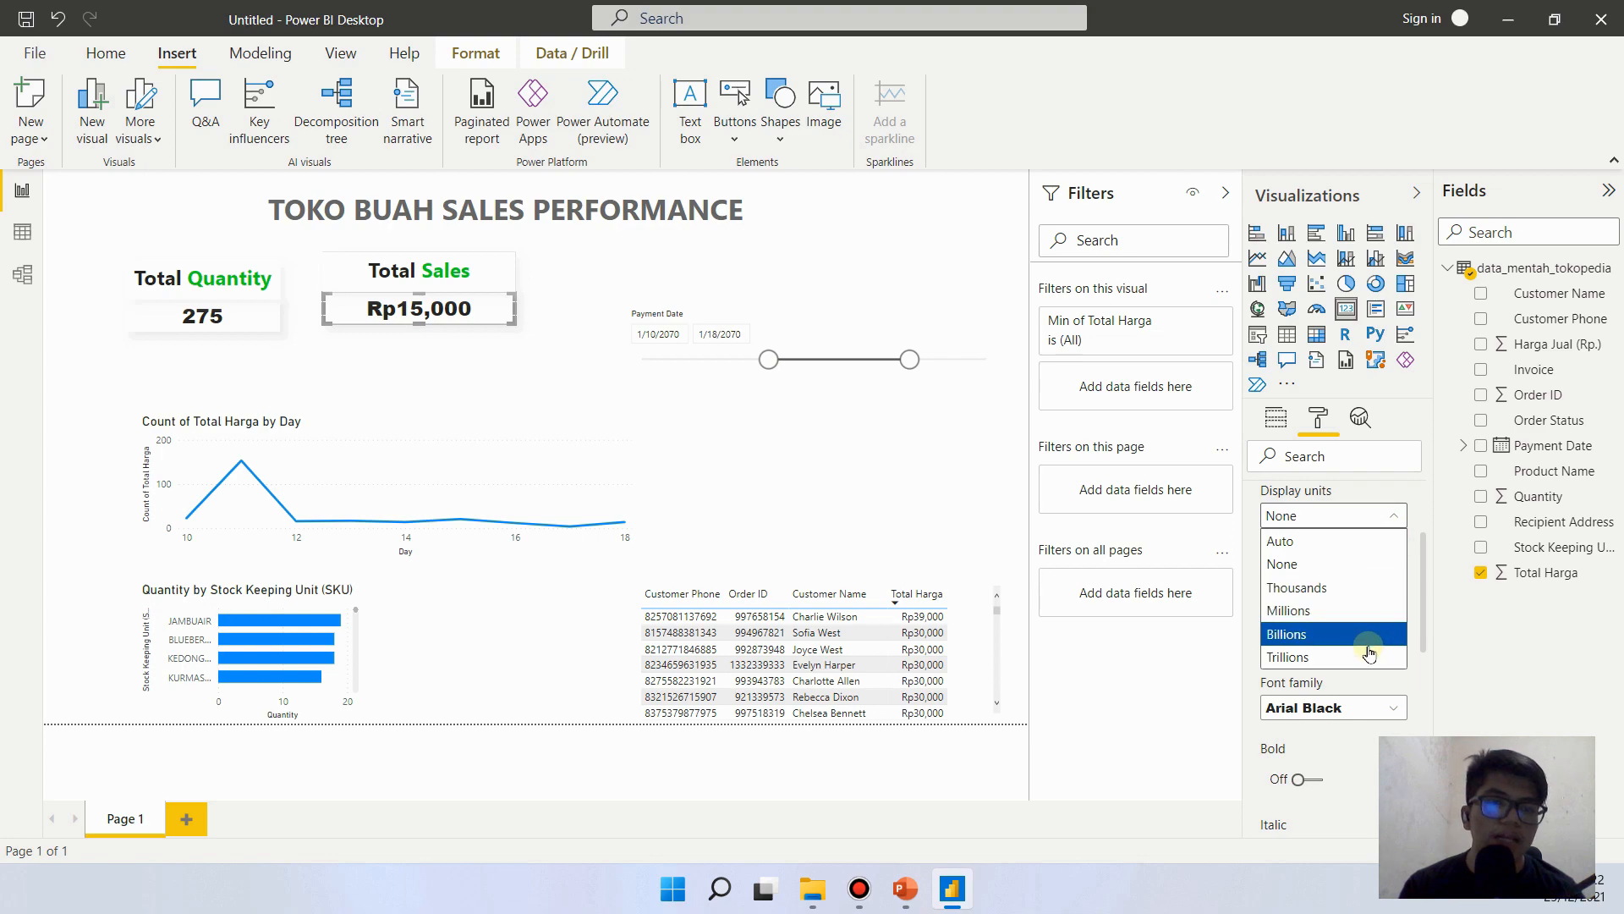
{"action": "left_click", "coordinate": [1343, 563]}
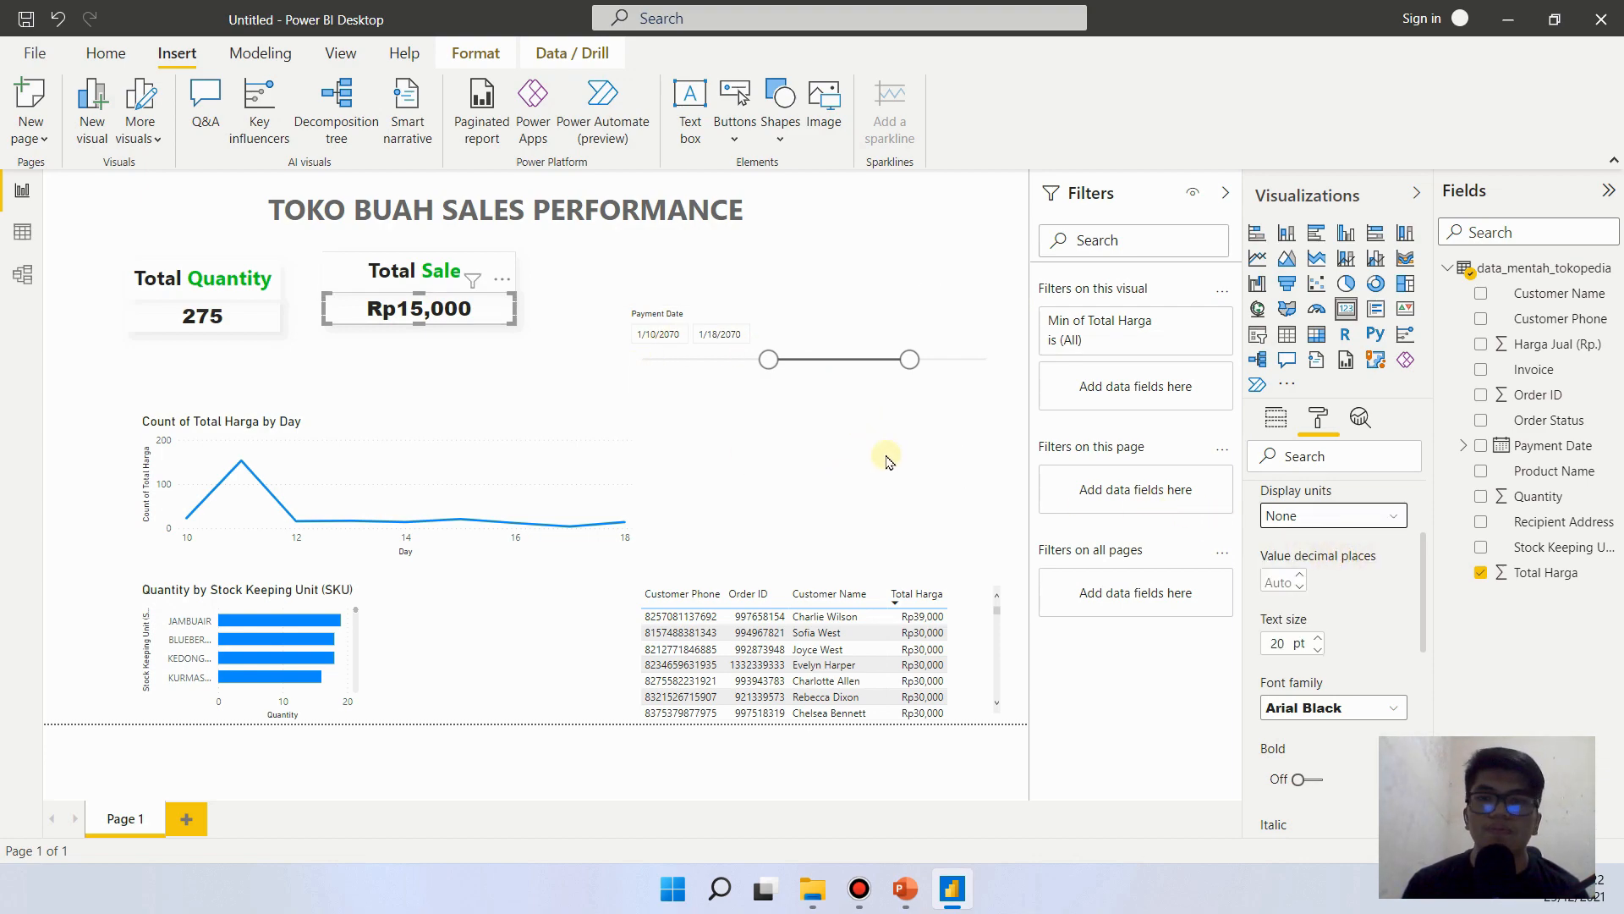
{"action": "left_click", "coordinate": [362, 654]}
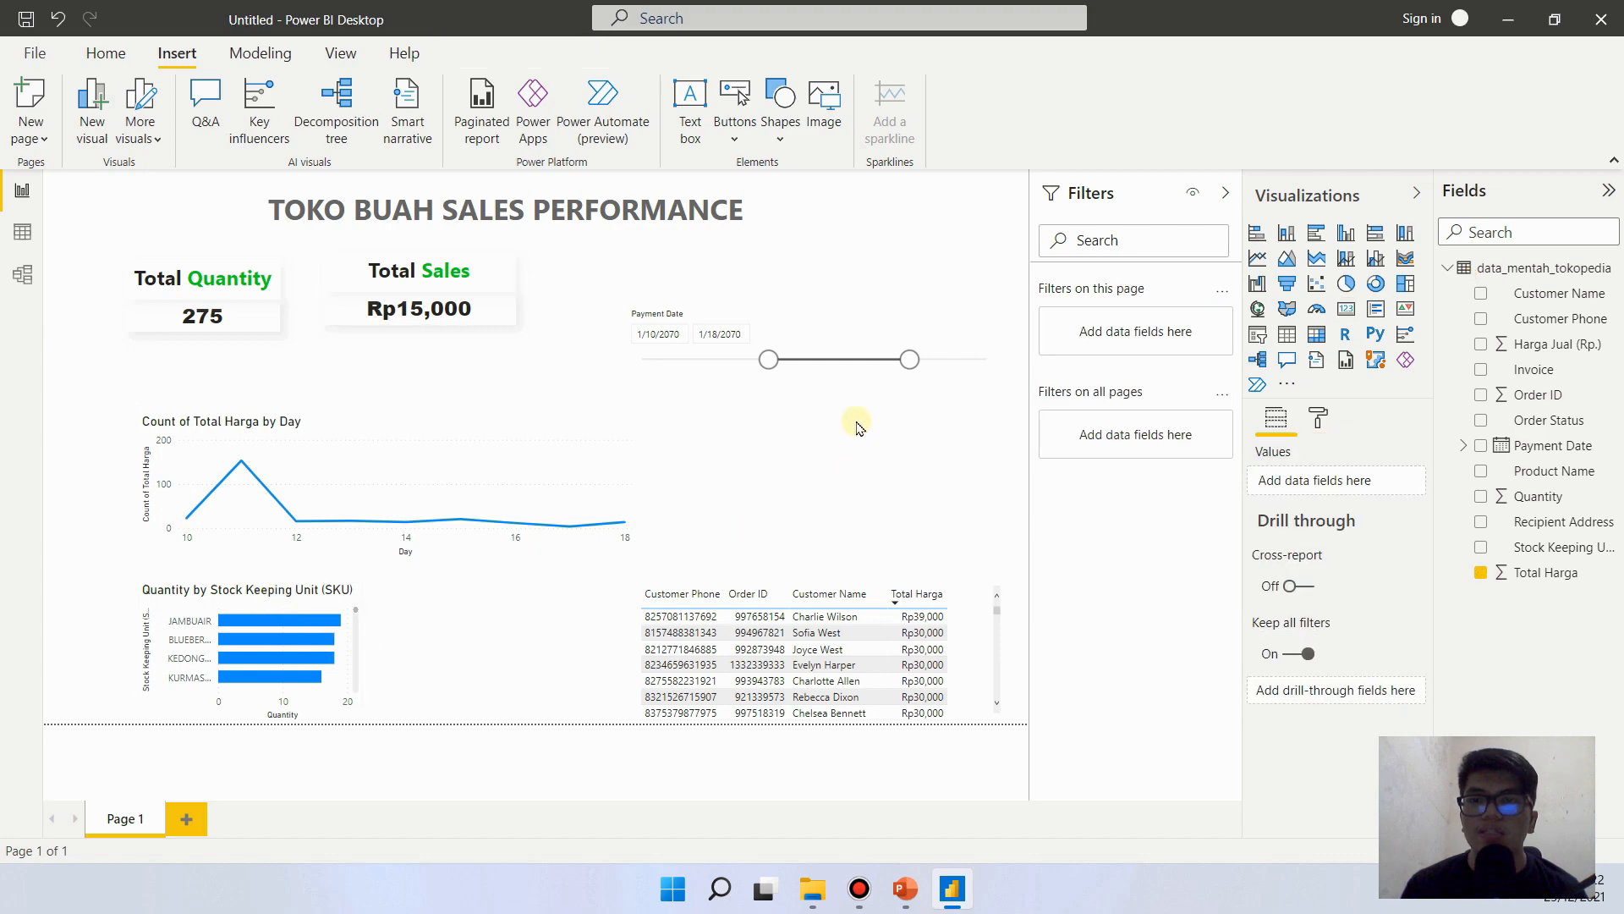
- Move the Total Quantity group closer to the Total Sales group, aligning their upper edges
{"action": "left_click", "coordinate": [360, 310]}
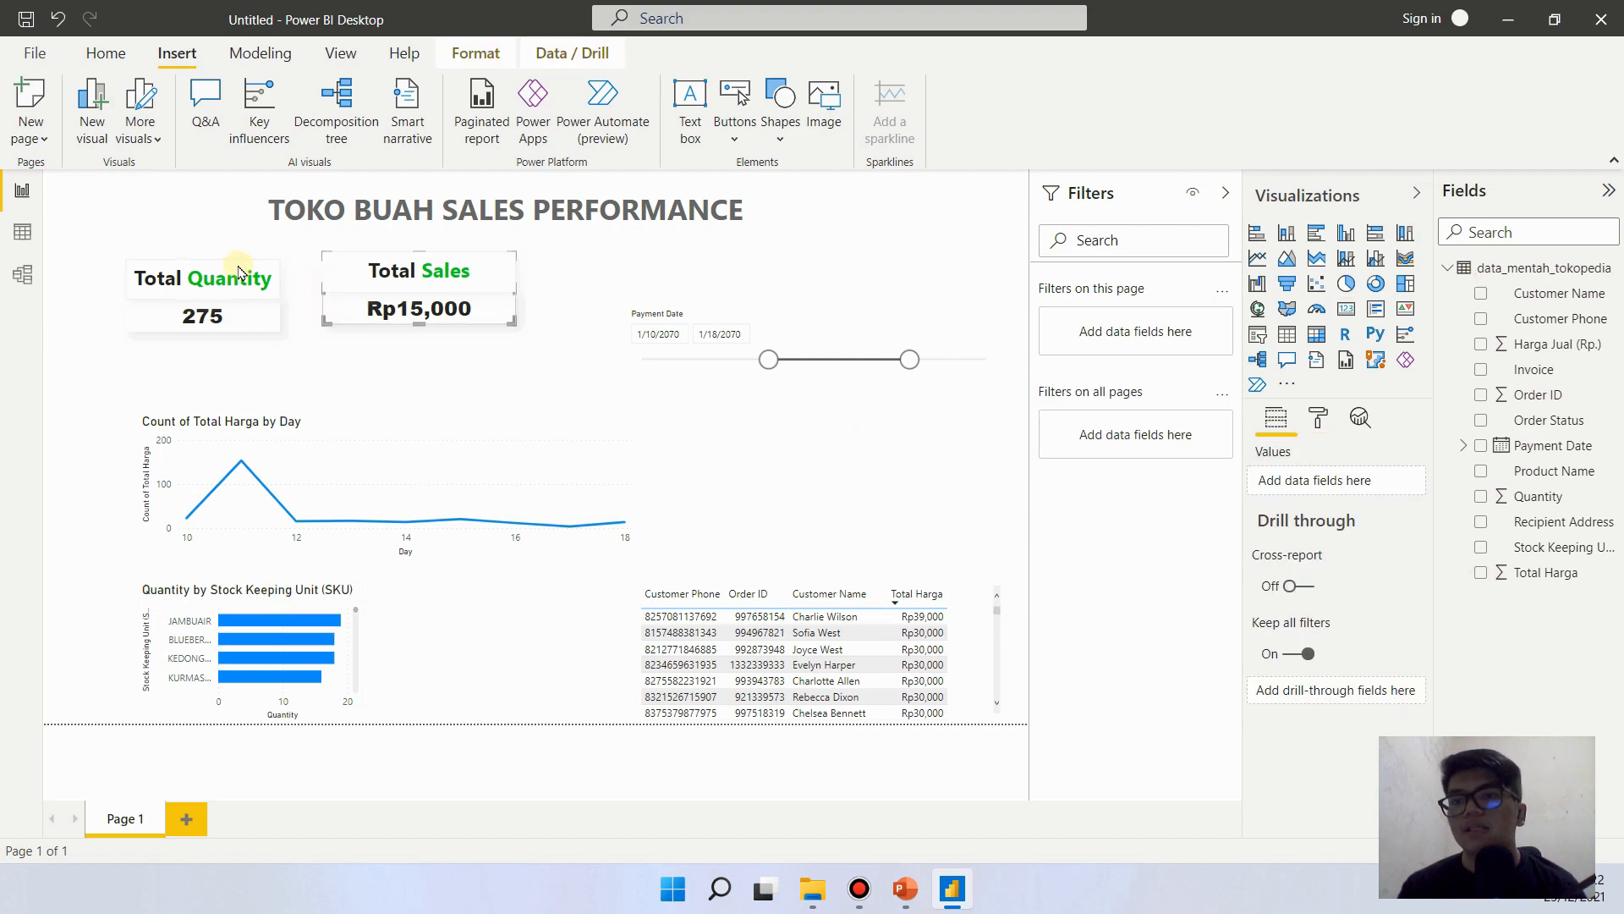
{"action": "left_click_drag", "start_coordinate": [266, 252], "coordinate": [295, 238]}
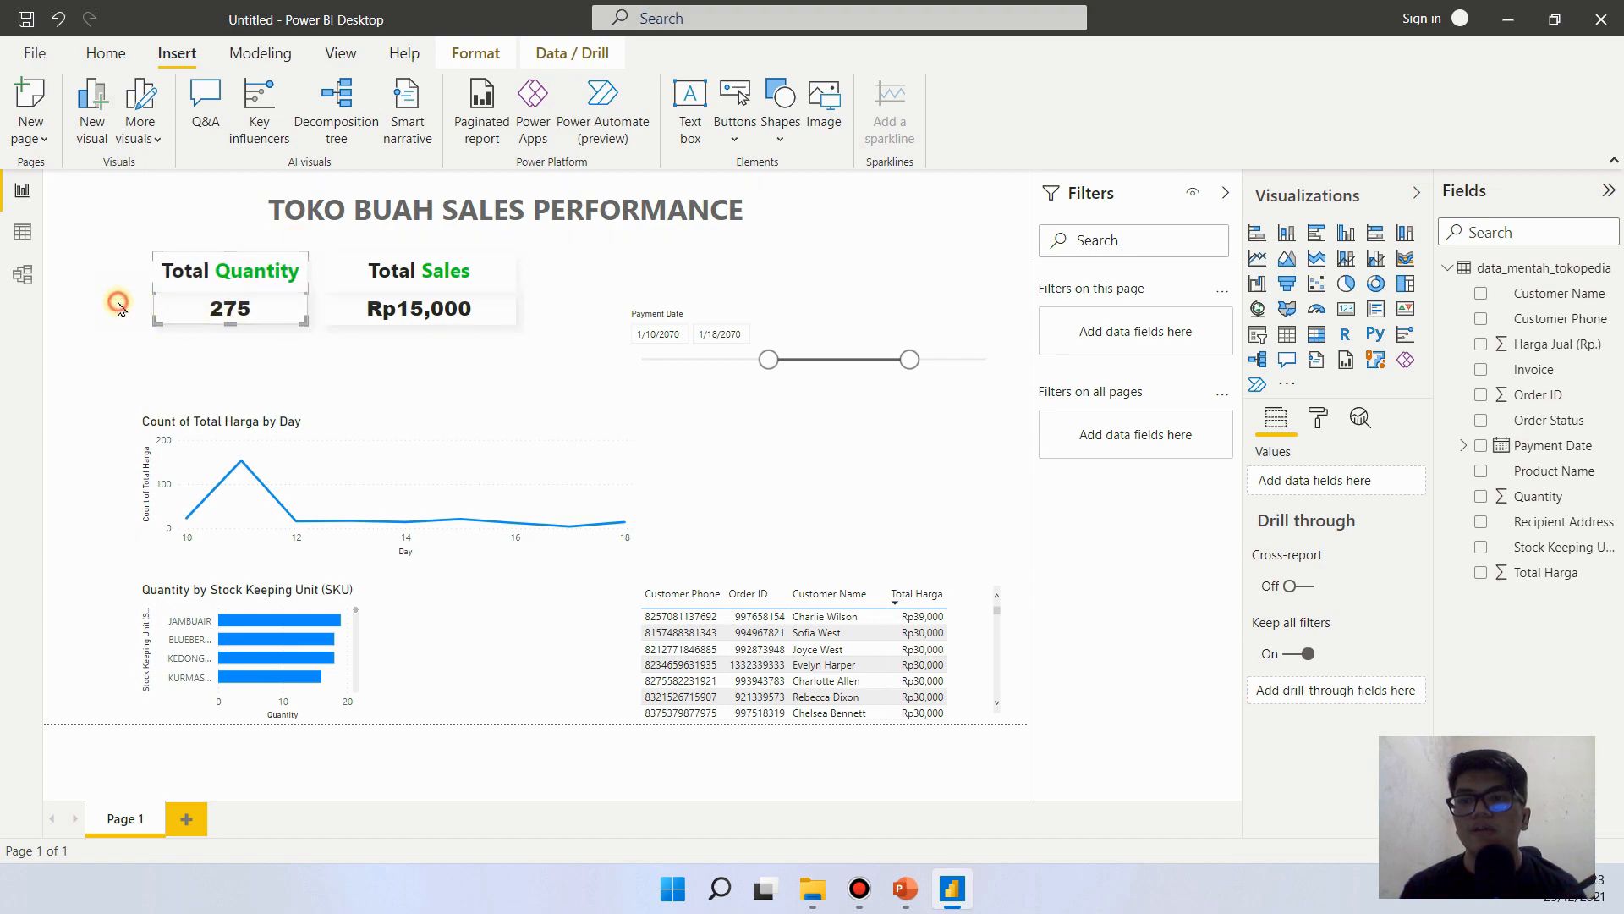
{"action": "left_click", "coordinate": [534, 606]}
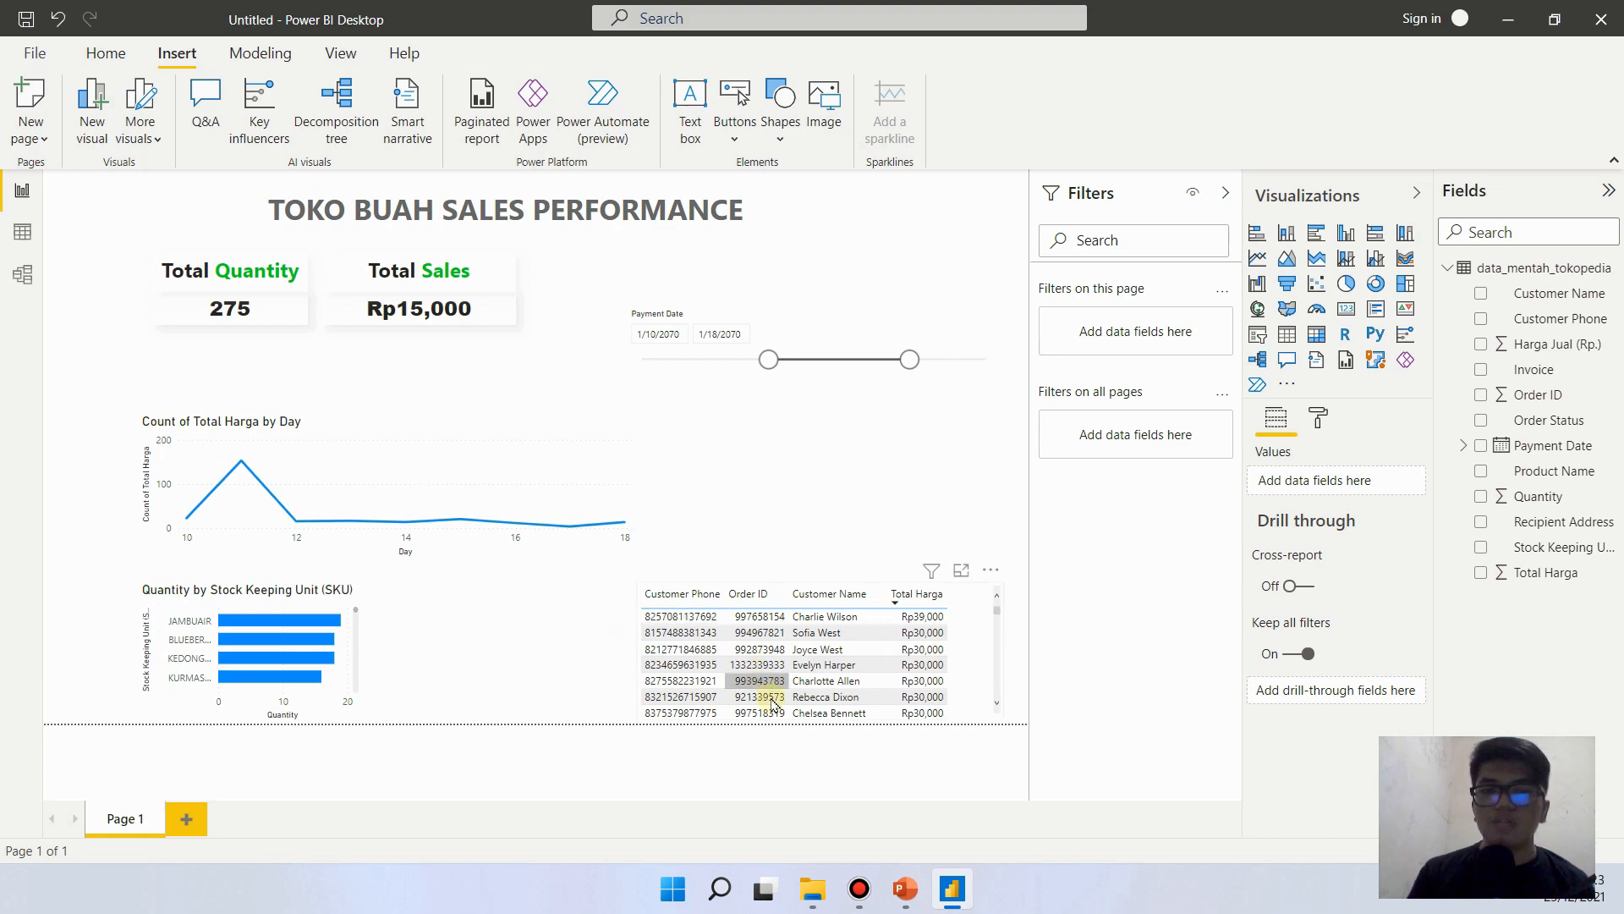
- Check the slicer on the PowerPoint reference slide and, back in Power BI, move the Payment Date slicer up level with the cards
{"action": "left_click", "coordinate": [907, 890]}
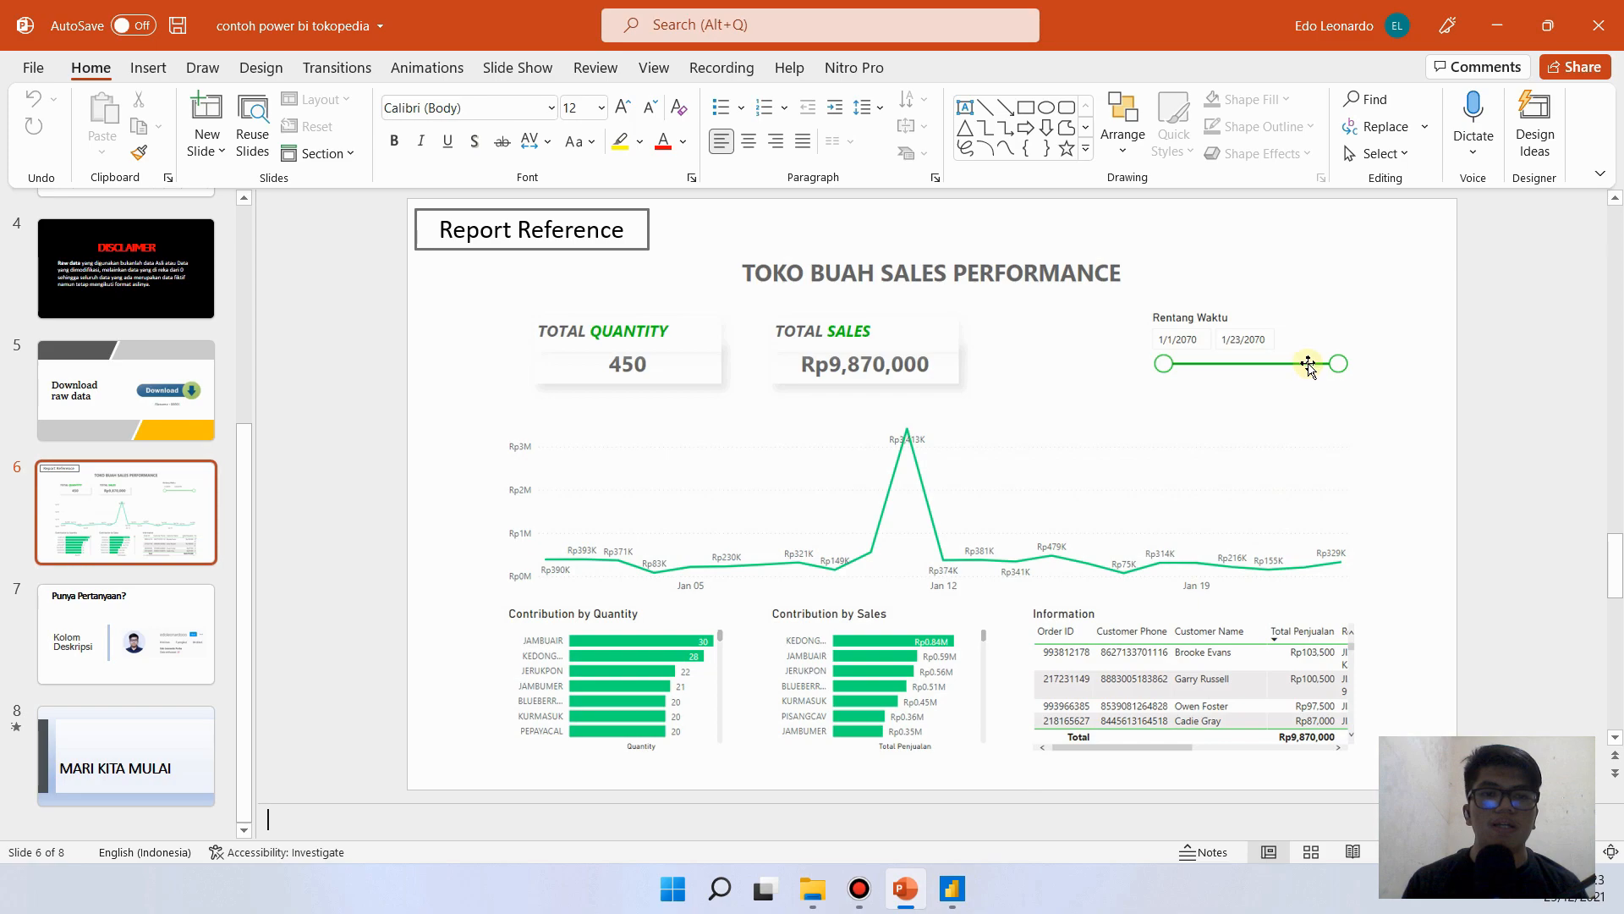
{"action": "left_click", "coordinate": [952, 888]}
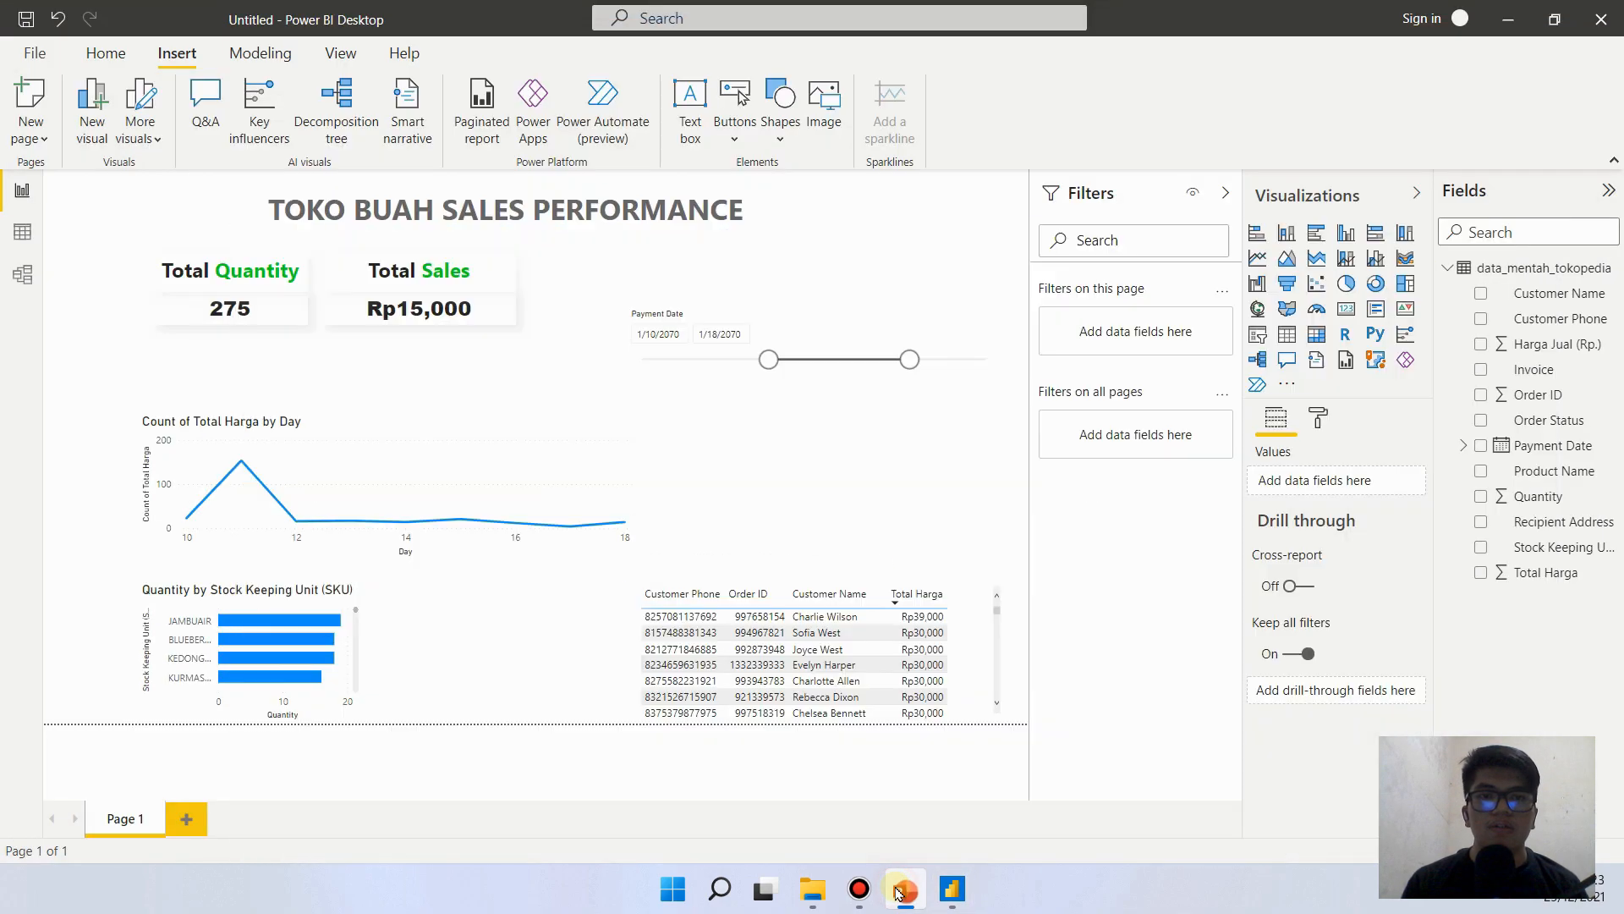
{"action": "left_click", "coordinate": [690, 326]}
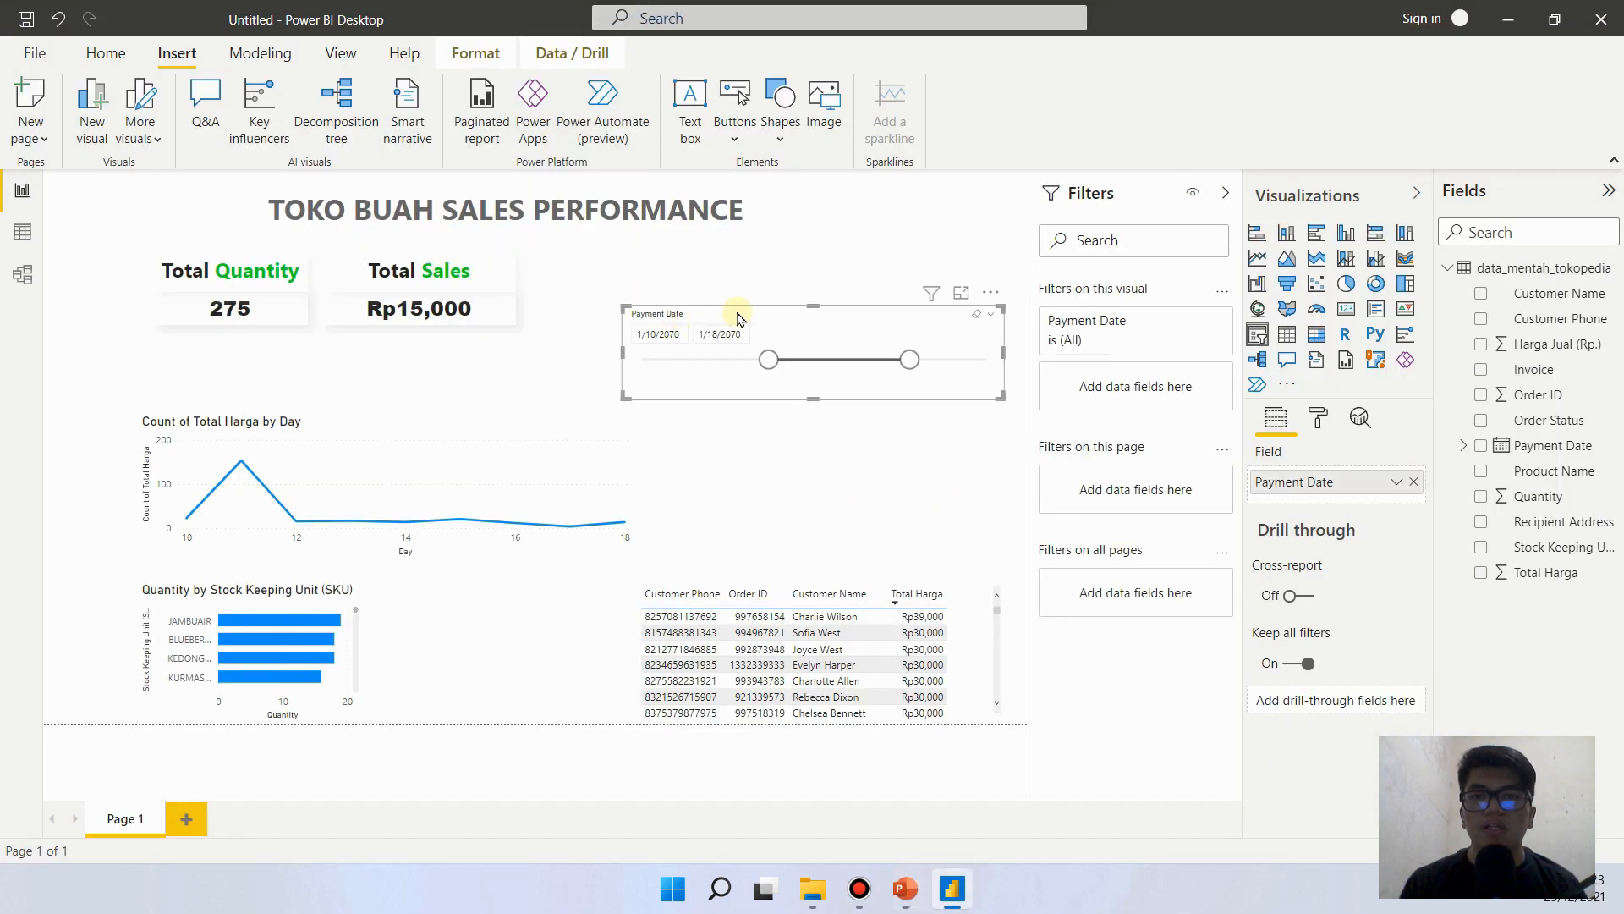
{"action": "left_click_drag", "start_coordinate": [760, 325], "coordinate": [761, 263]}
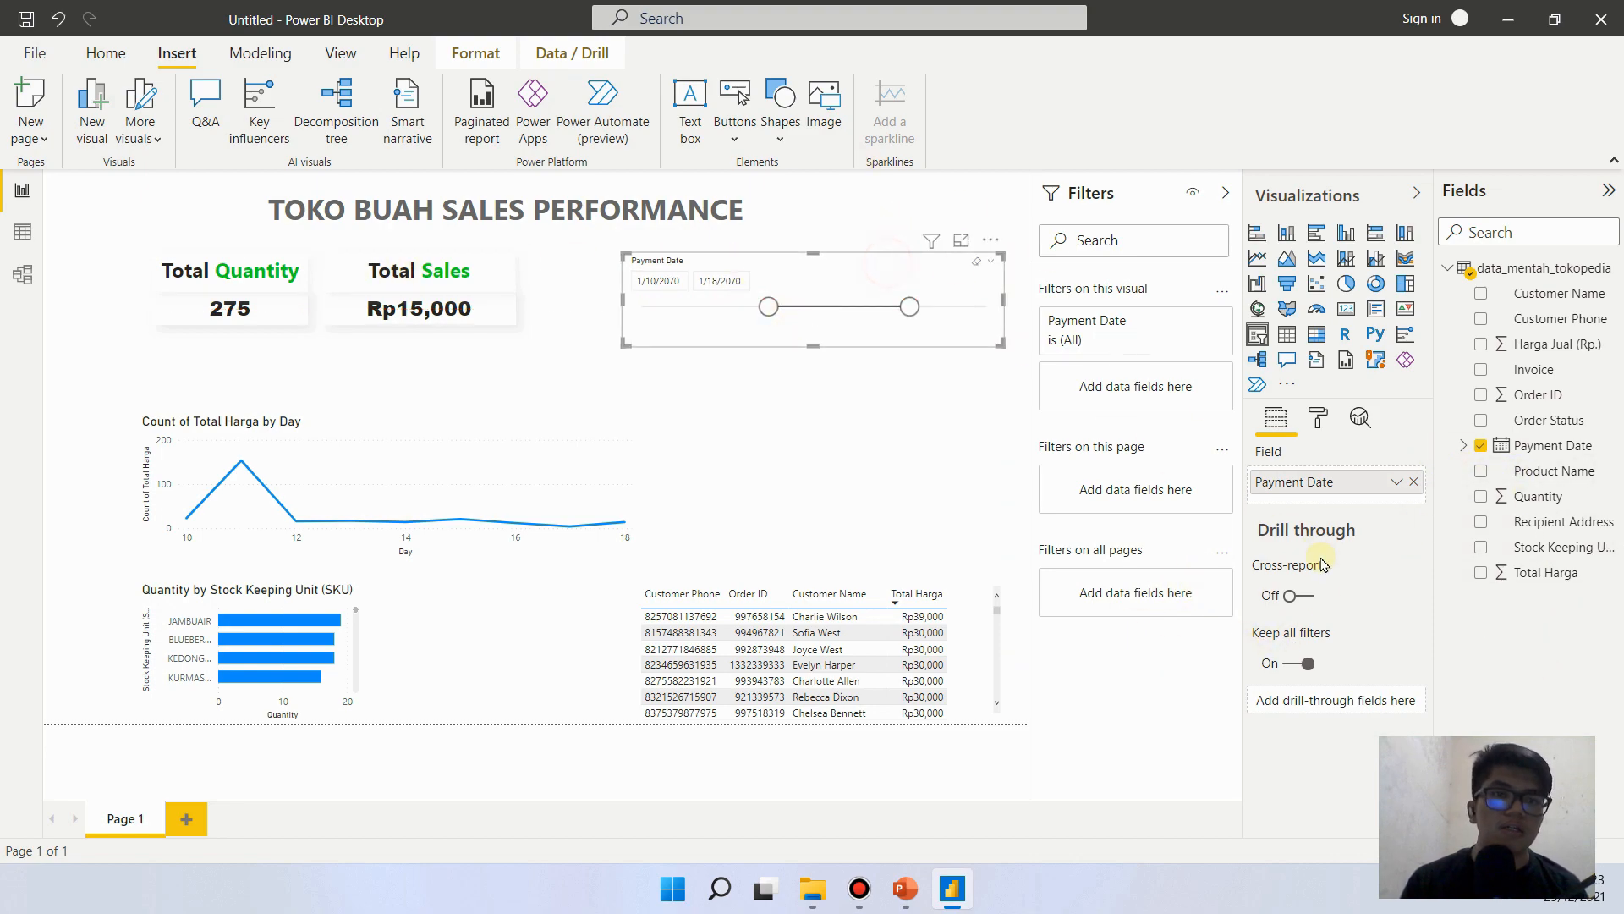
- Change the Payment Date slicer's header title to Rentang Waktu and compare it with the reference slide in PowerPoint
{"action": "left_click", "coordinate": [1320, 420]}
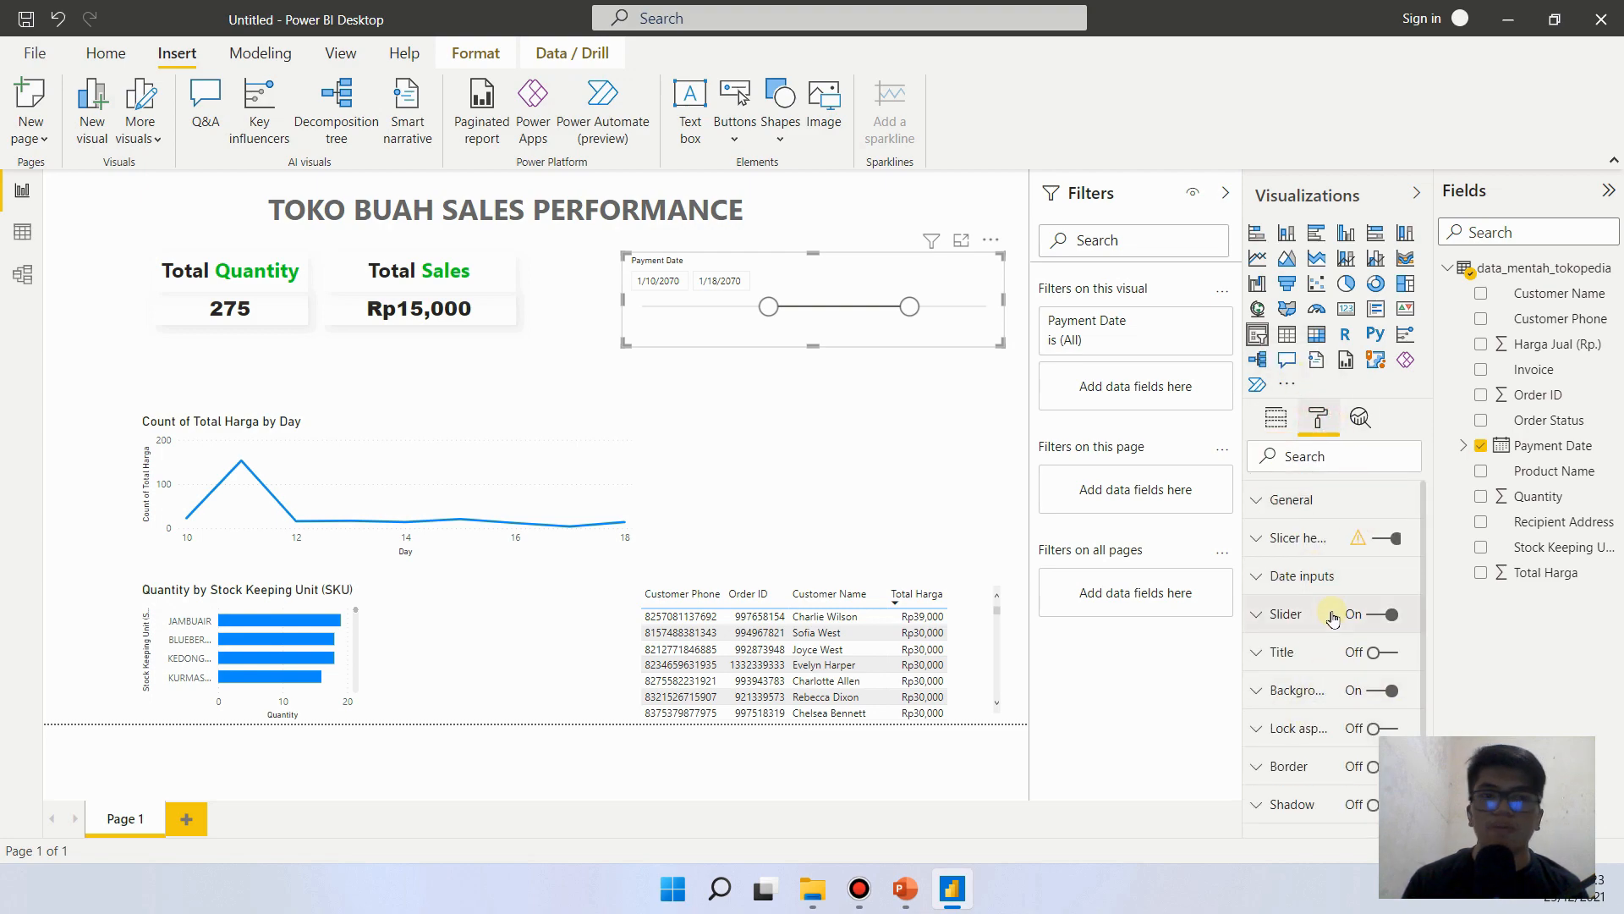
{"action": "left_click", "coordinate": [1259, 541]}
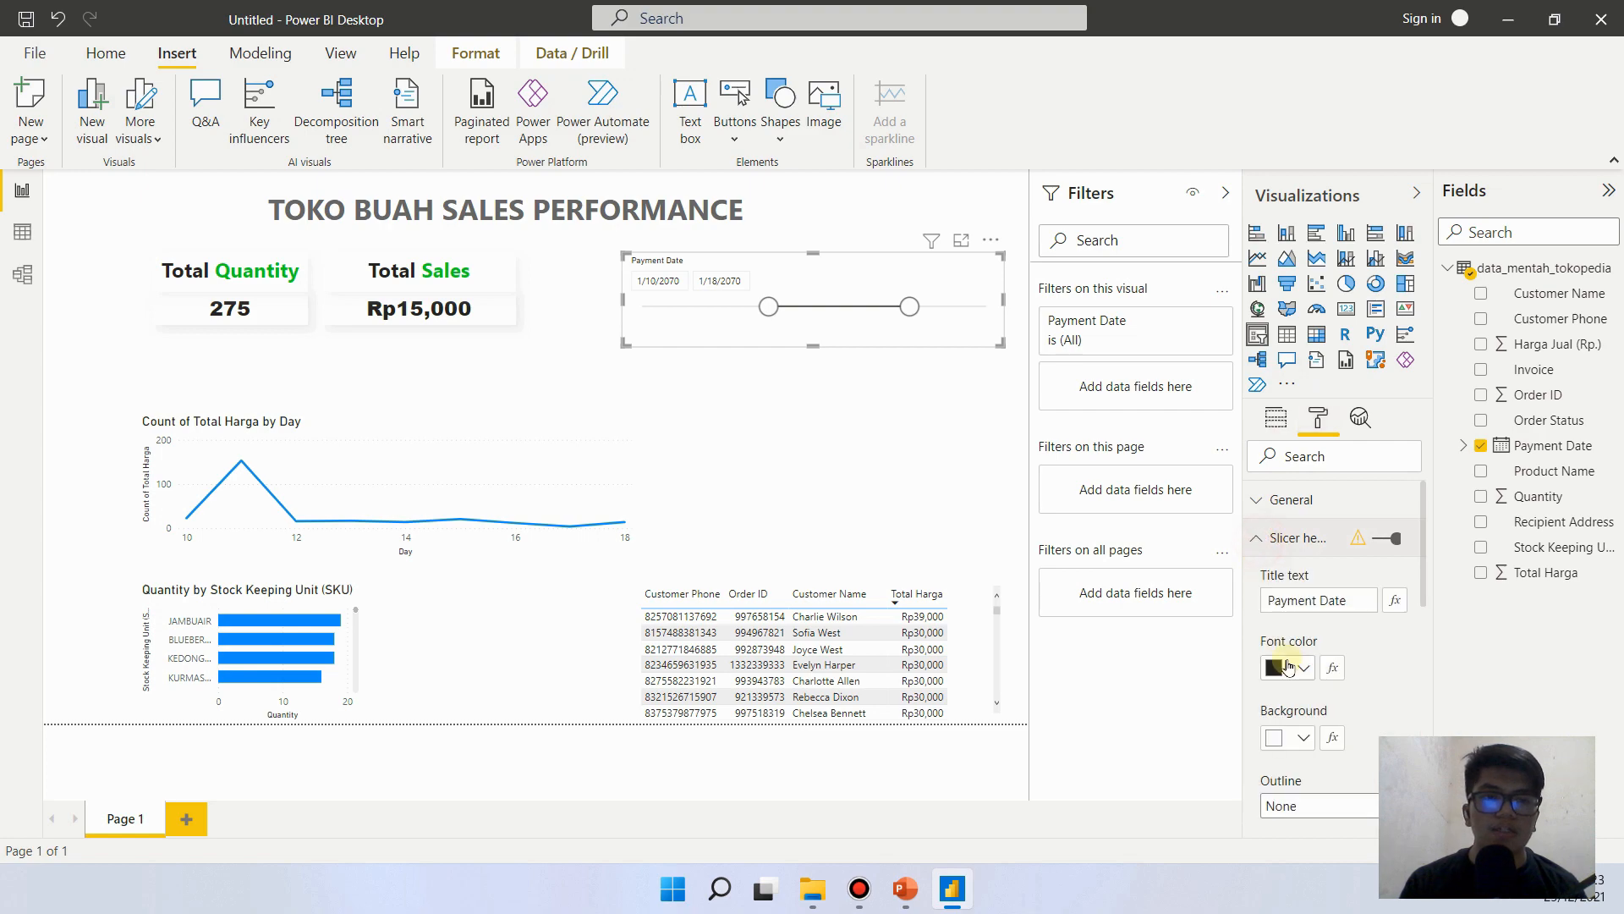
{"action": "left_click_drag", "start_coordinate": [1349, 602], "coordinate": [1234, 630]}
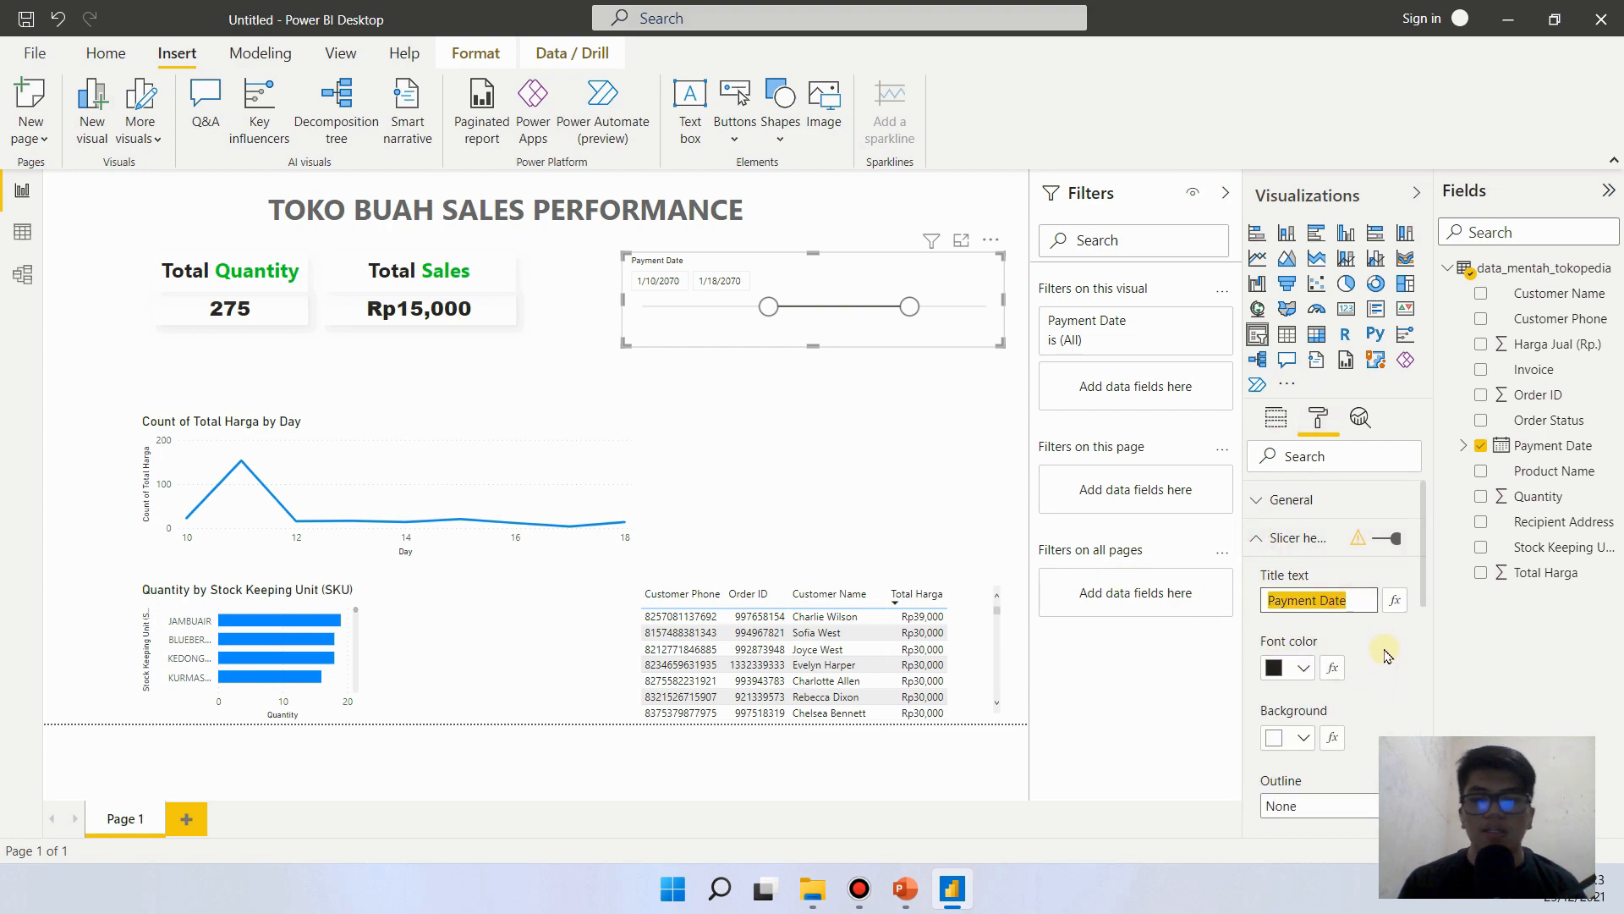
{"action": "type", "text": "Peri"}
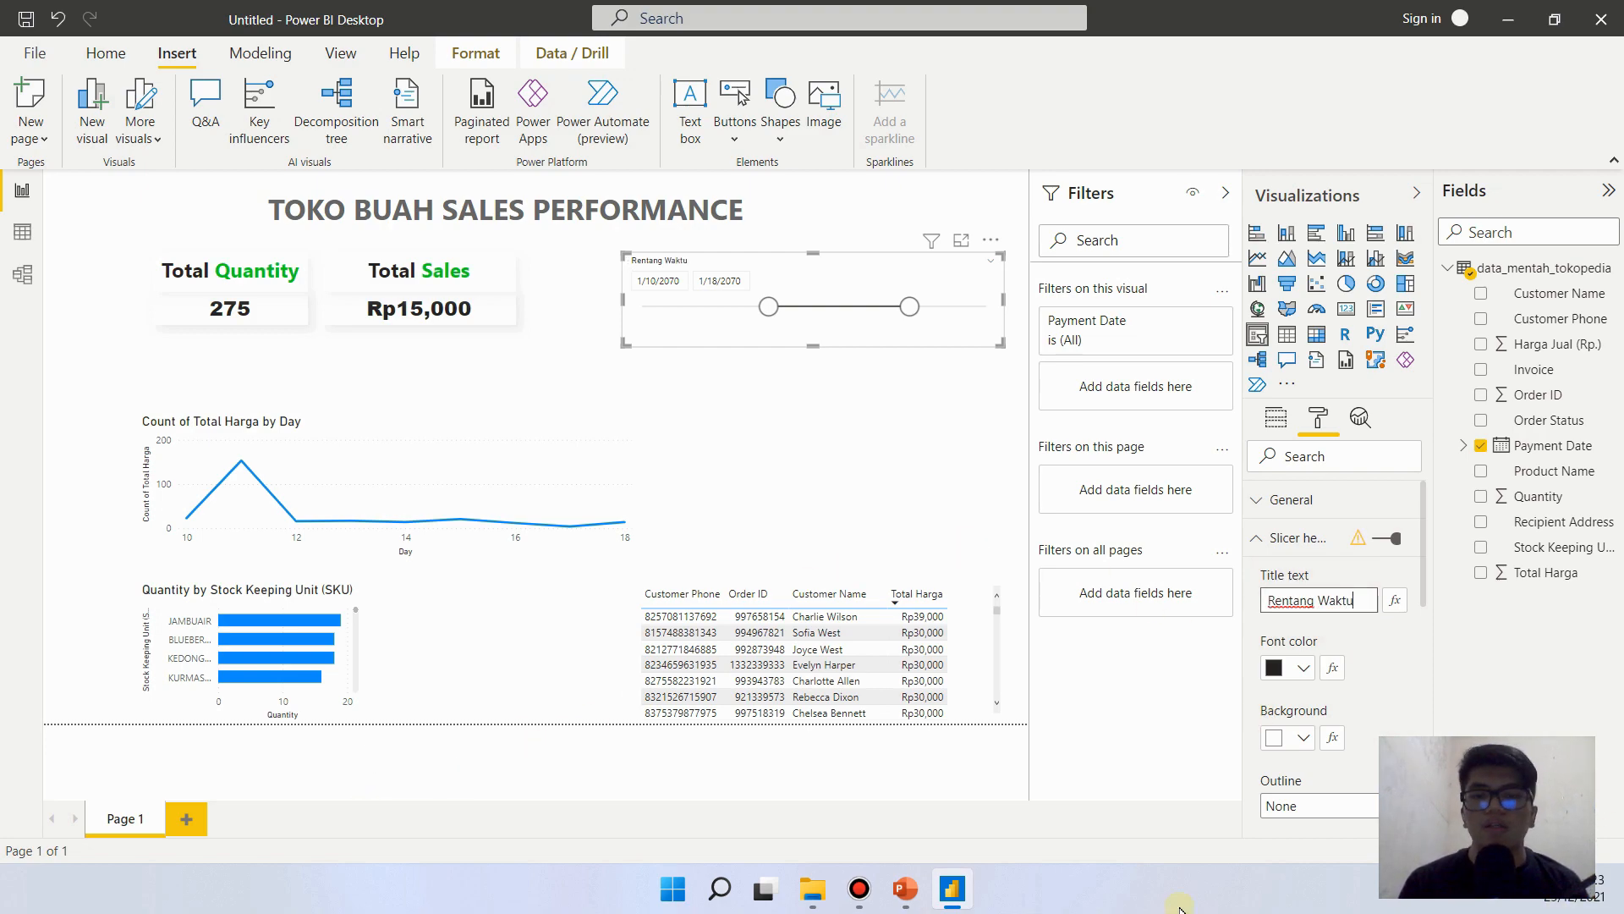
{"action": "left_click", "coordinate": [904, 888]}
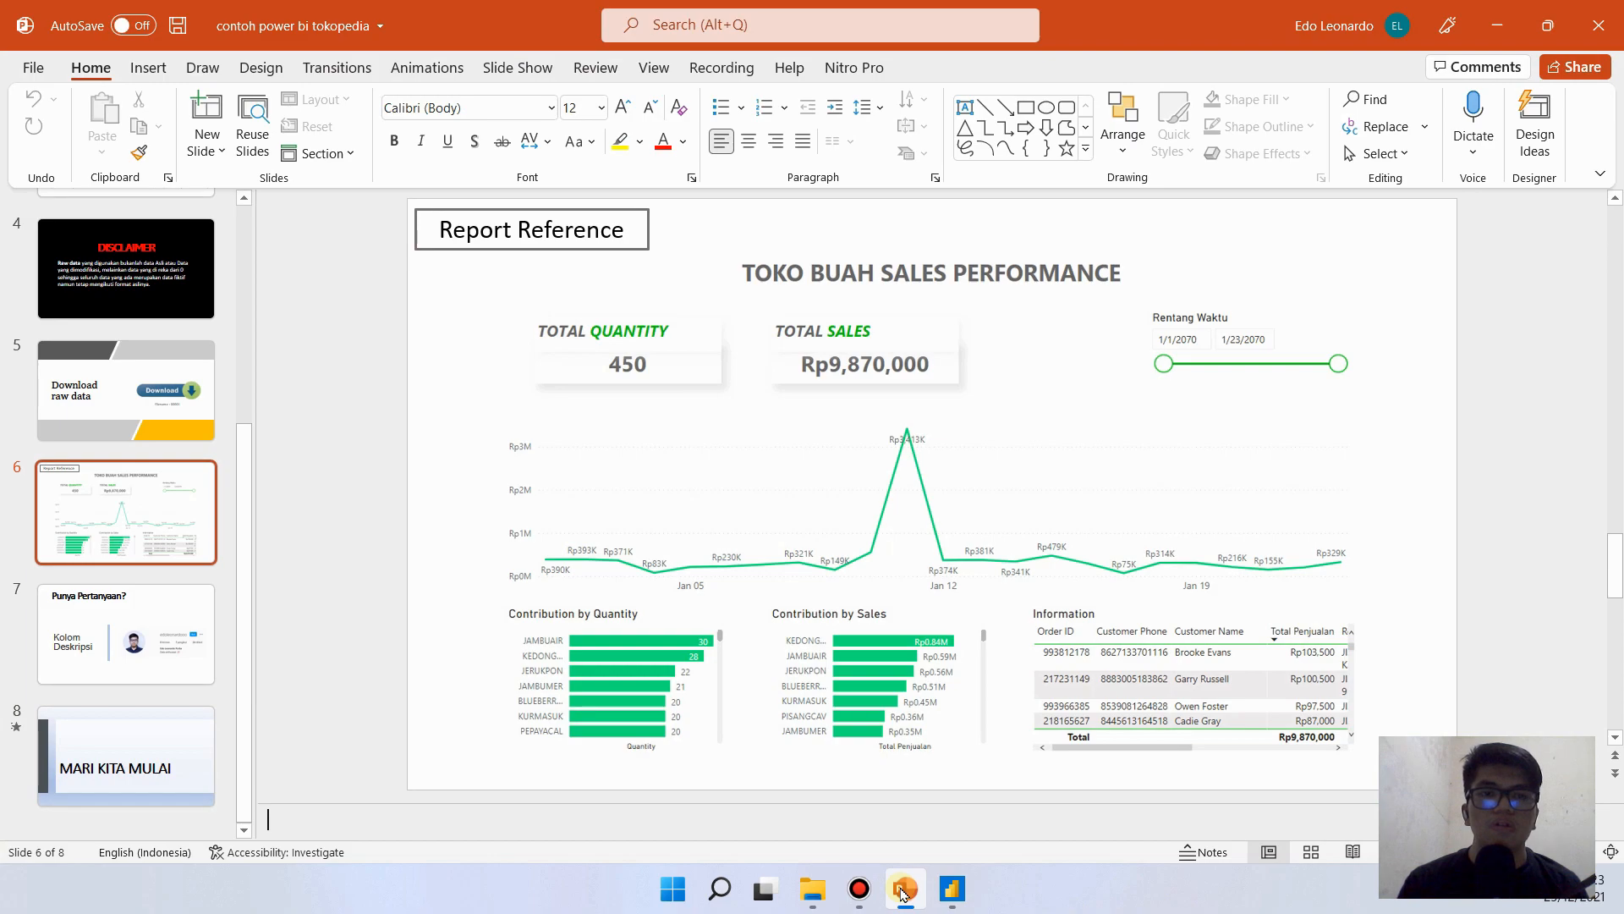
{"action": "left_click", "coordinate": [904, 890]}
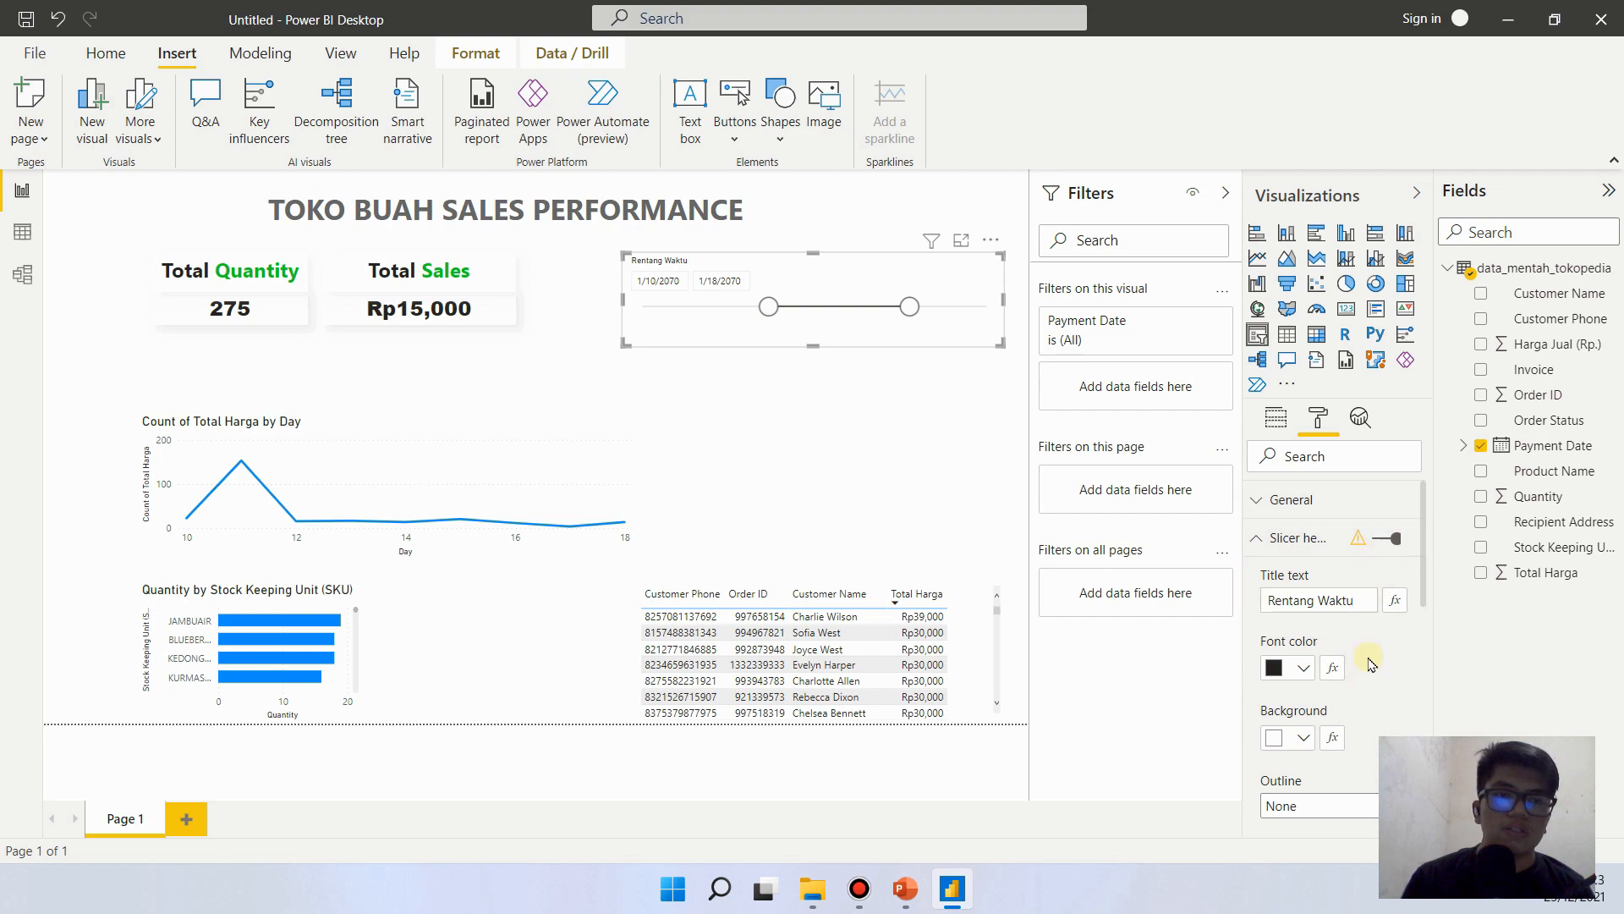
- Set the Rentang Waktu slicer header's text size to 13 pt and extend the slicer slightly downward
{"action": "left_click_drag", "start_coordinate": [1425, 581], "coordinate": [1419, 662]}
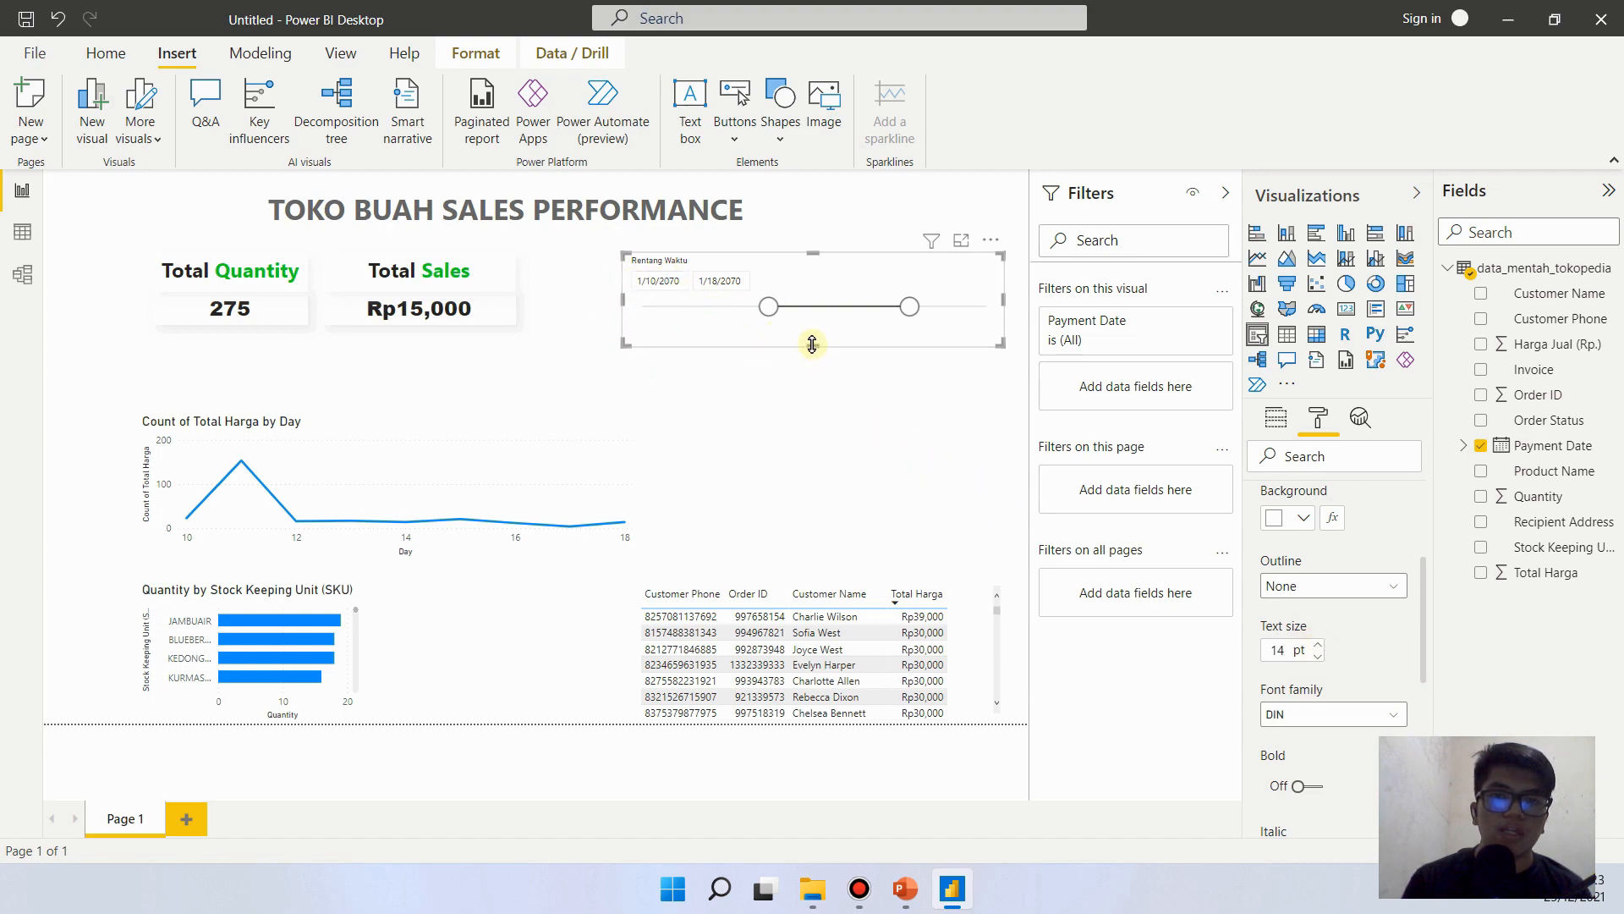
{"action": "left_click_drag", "start_coordinate": [810, 343], "coordinate": [802, 378]}
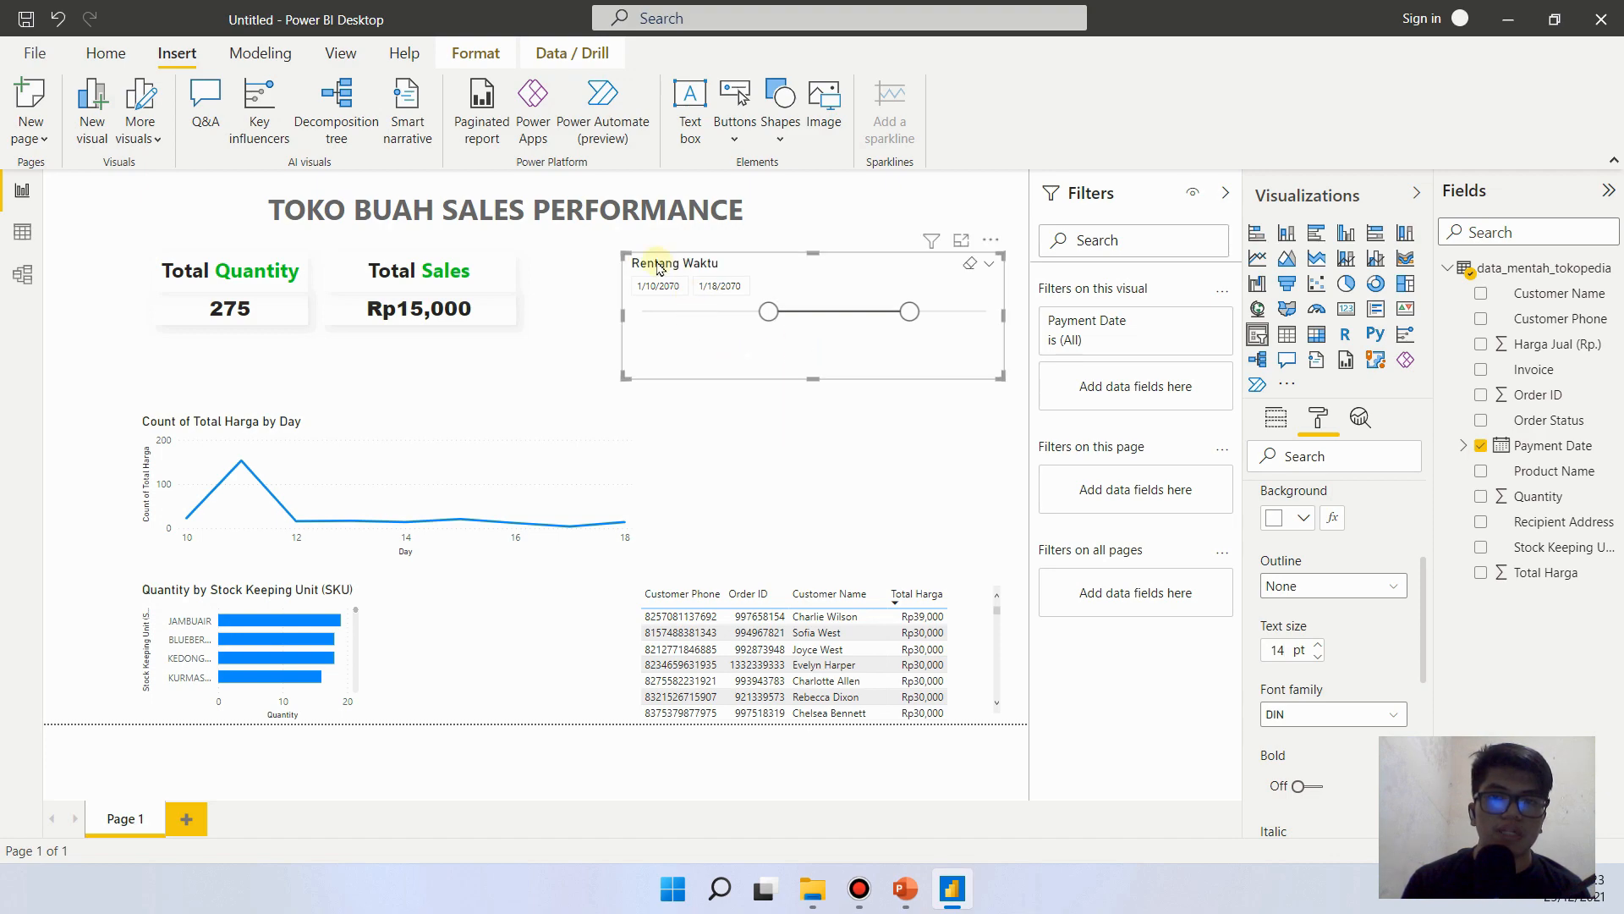
{"action": "left_click", "coordinate": [1318, 658]}
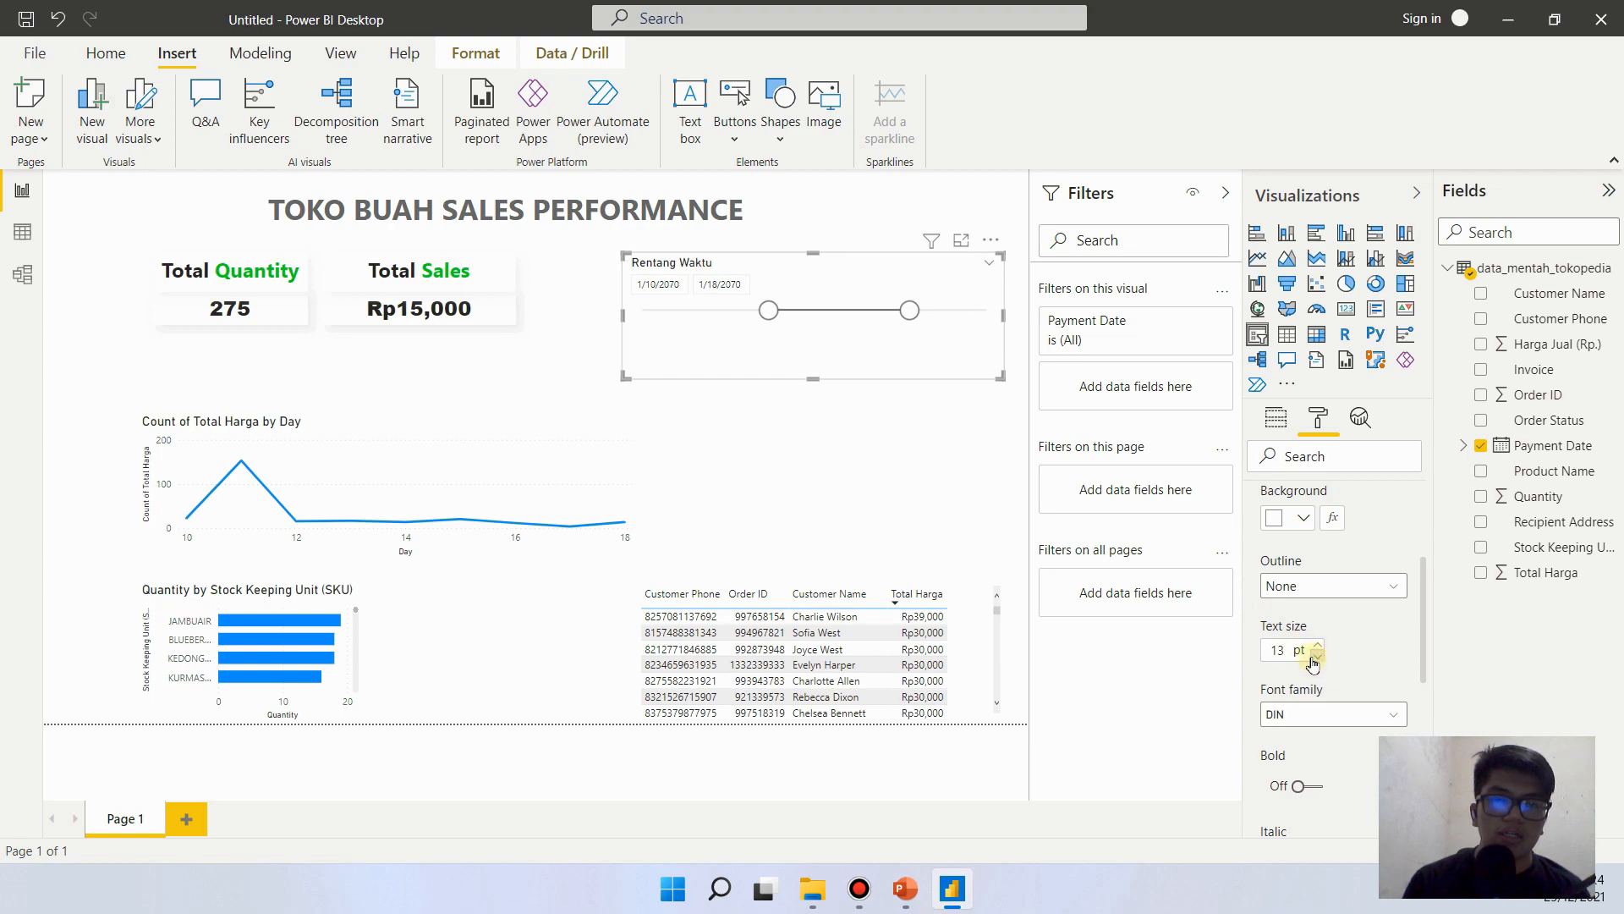
{"action": "left_click", "coordinate": [943, 339]}
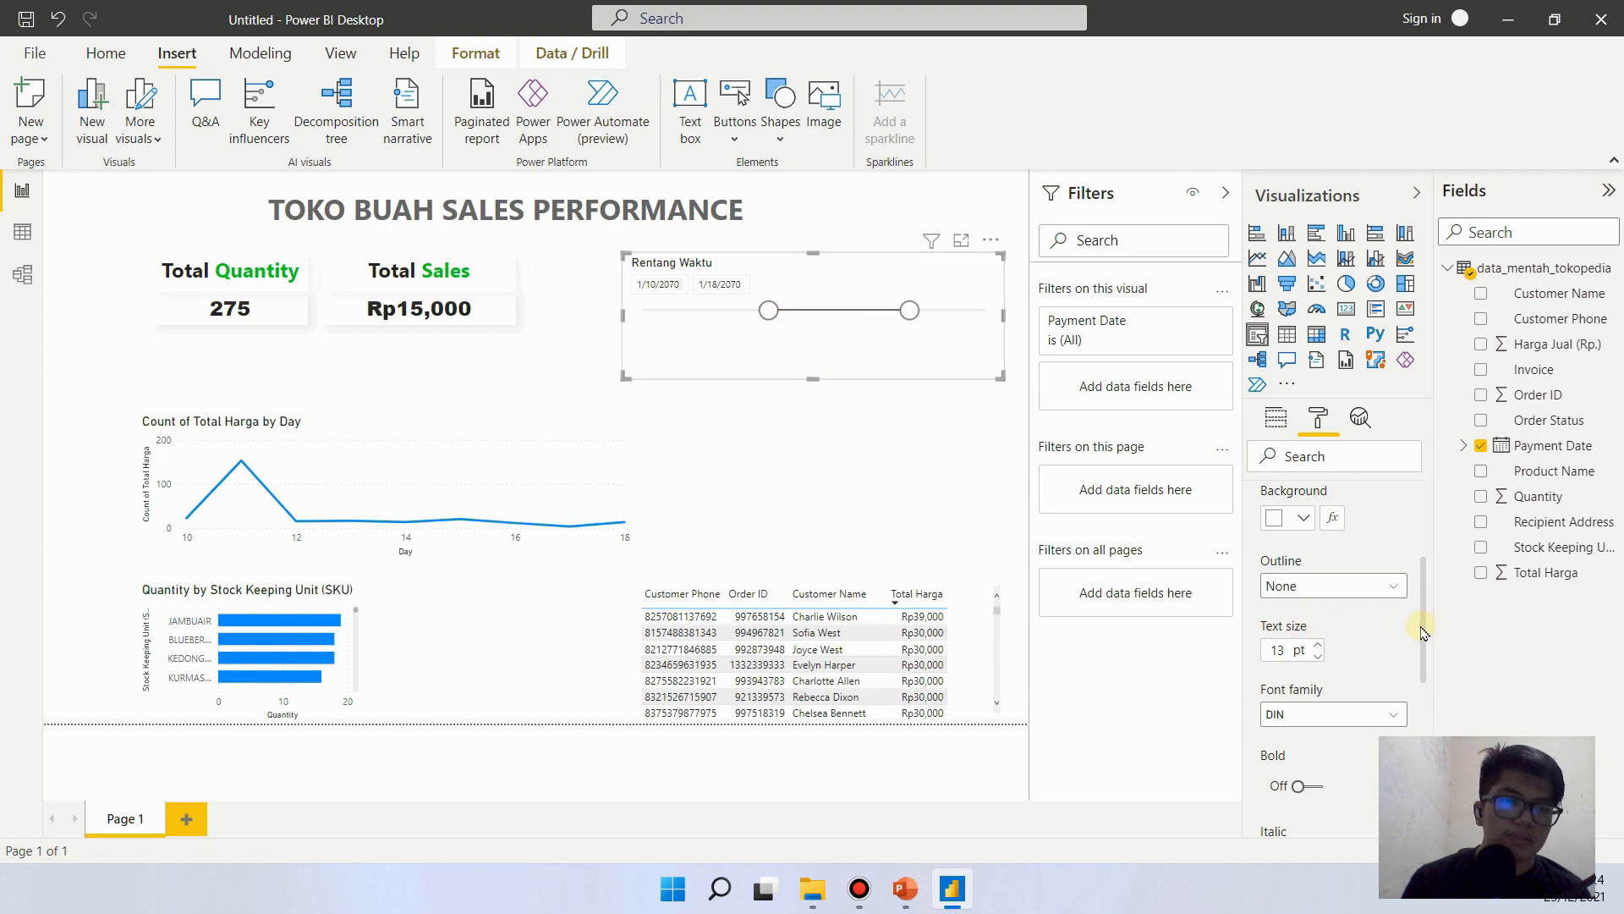
- Set the Rentang Waktu slicer's slider color to green #0ECE00 and trim the slicer's height slightly from its lower edge
{"action": "left_click_drag", "start_coordinate": [1423, 611], "coordinate": [1423, 535]}
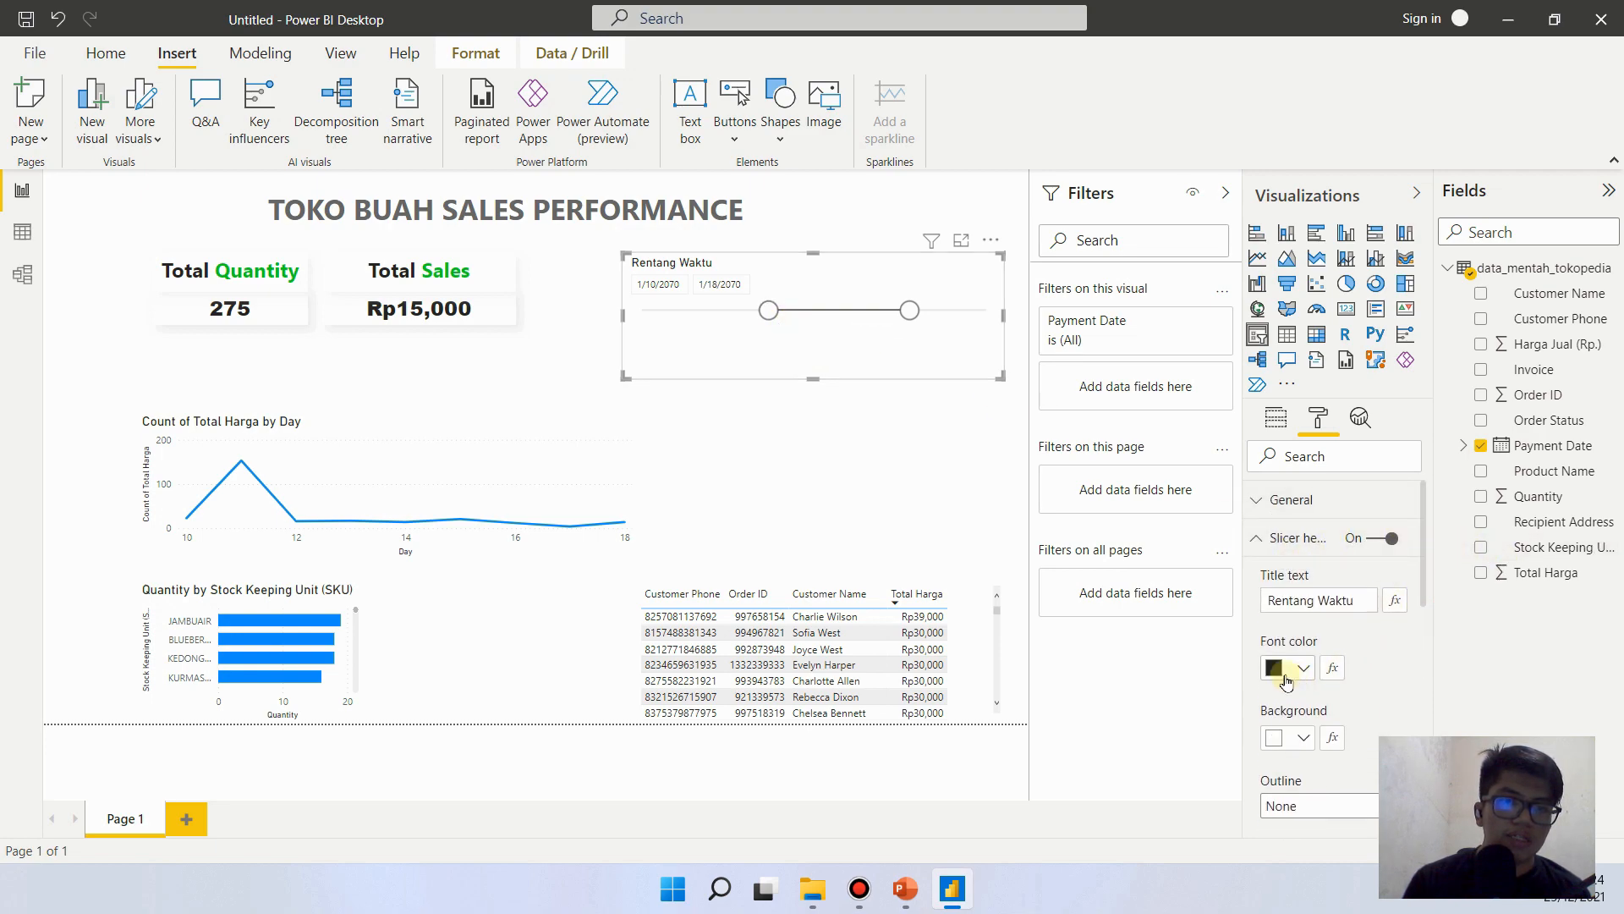
{"action": "left_click_drag", "start_coordinate": [1423, 551], "coordinate": [1413, 795]}
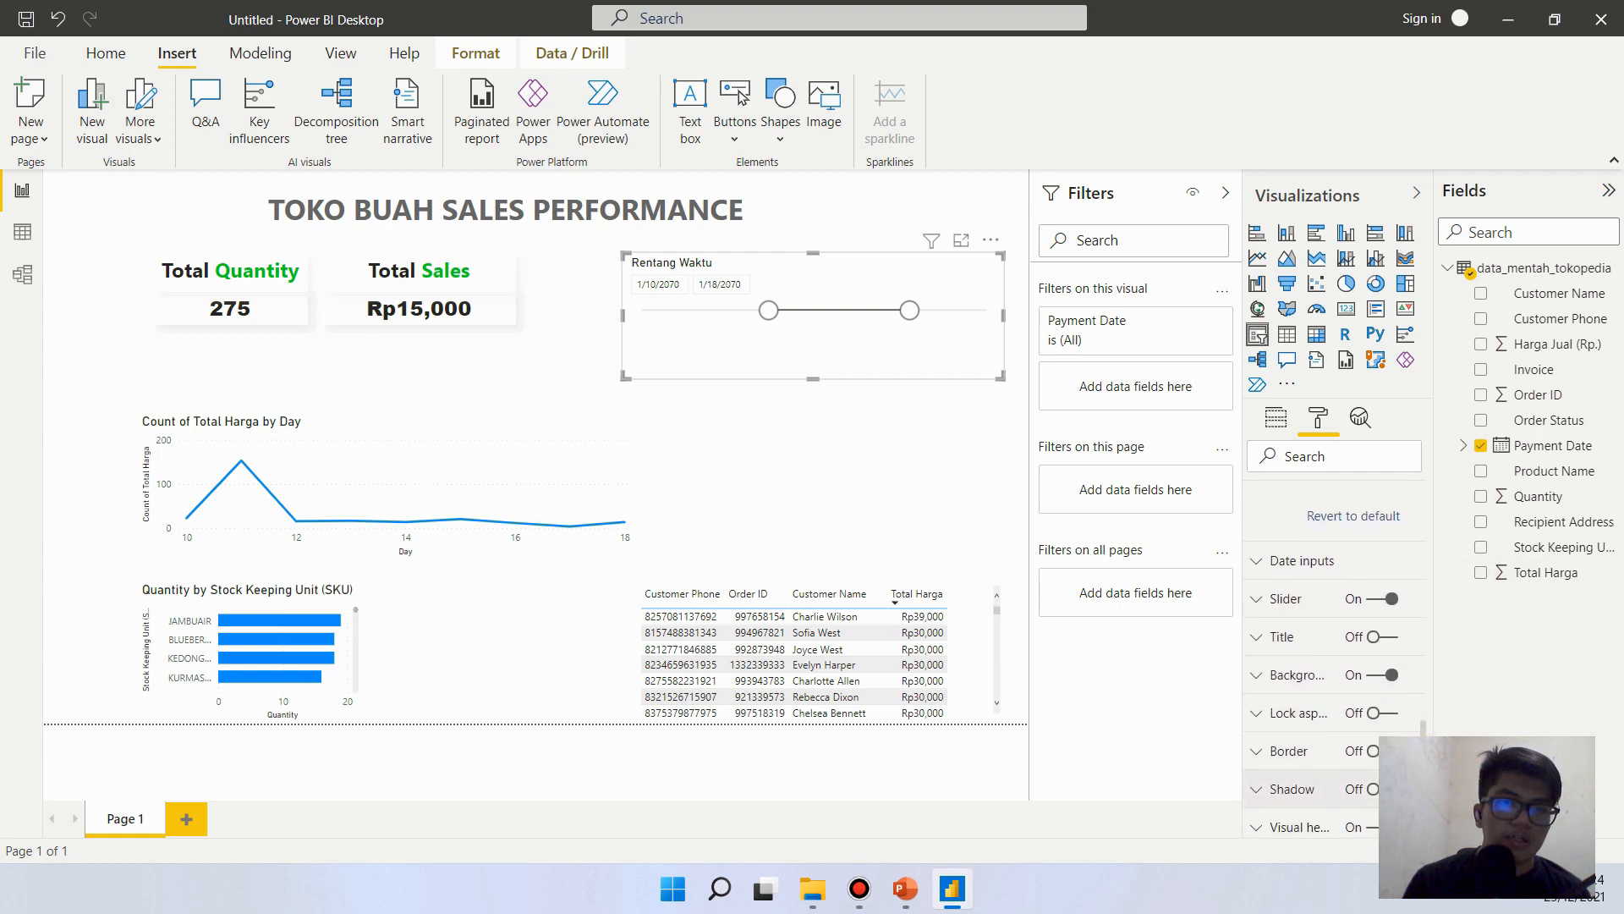
{"action": "left_click", "coordinate": [1258, 608]}
{"action": "left_click", "coordinate": [1303, 663]}
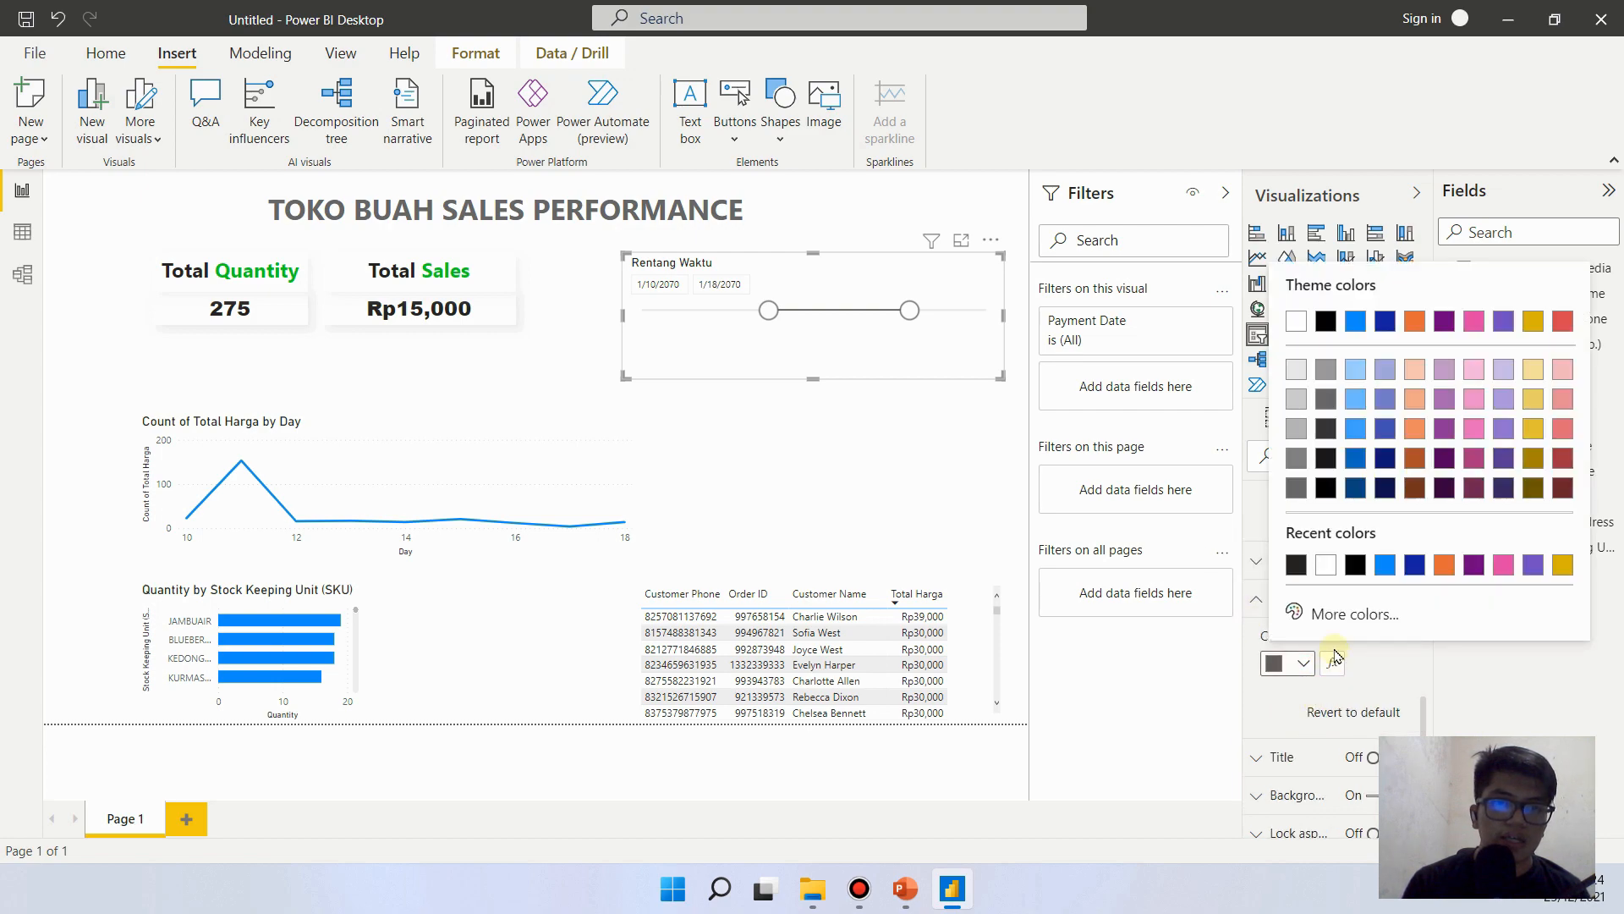
{"action": "left_click", "coordinate": [1324, 614]}
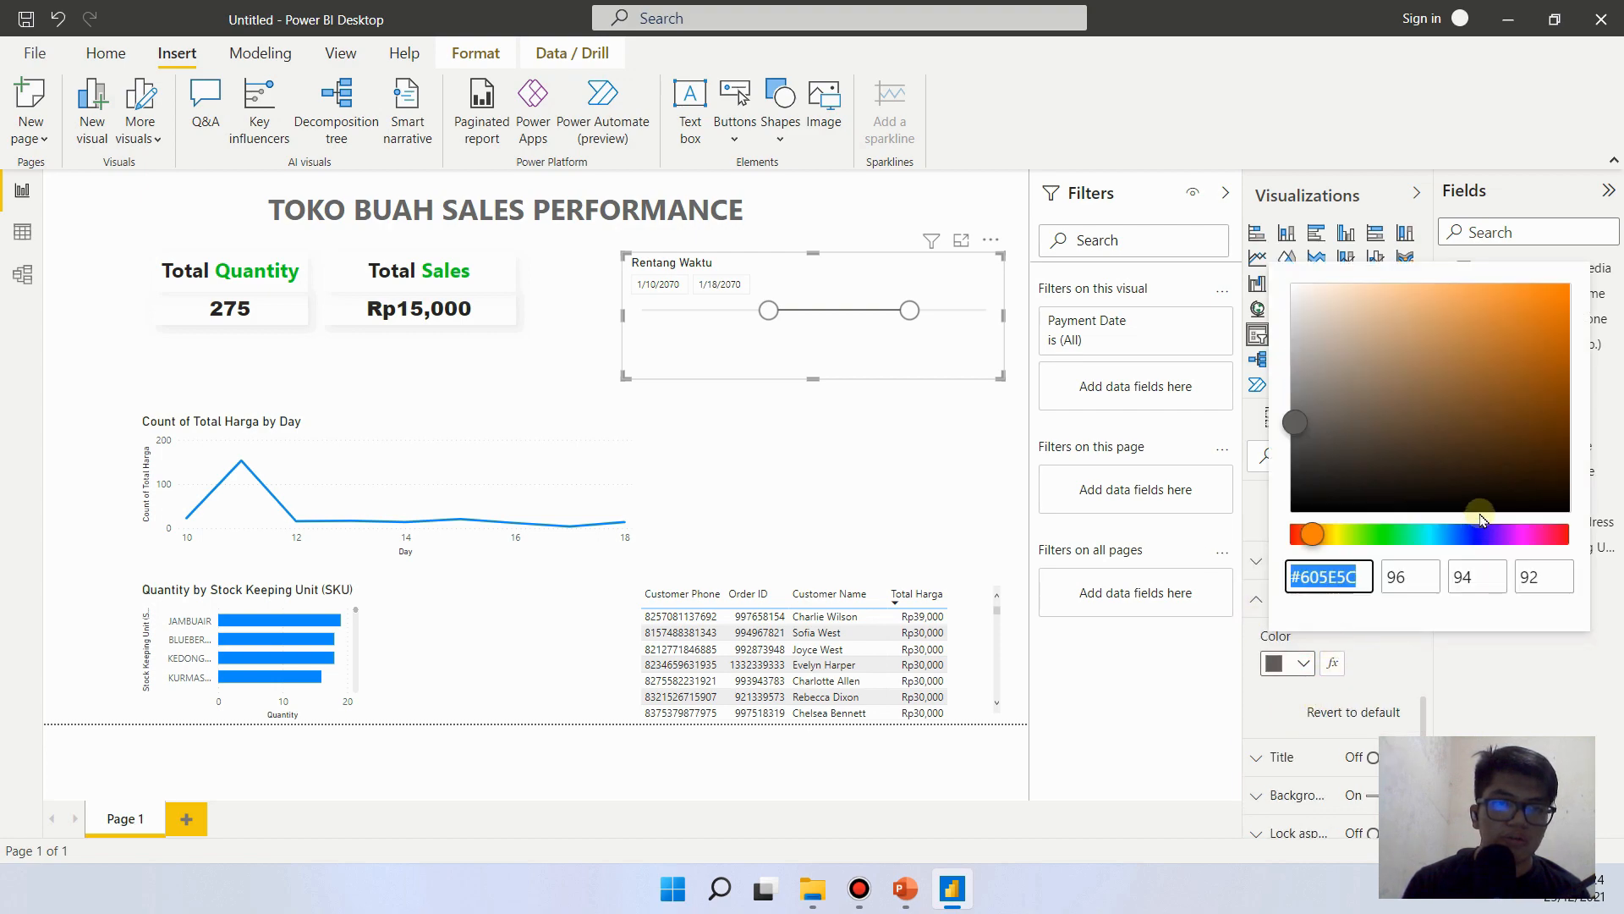
{"action": "left_click", "coordinate": [1379, 533]}
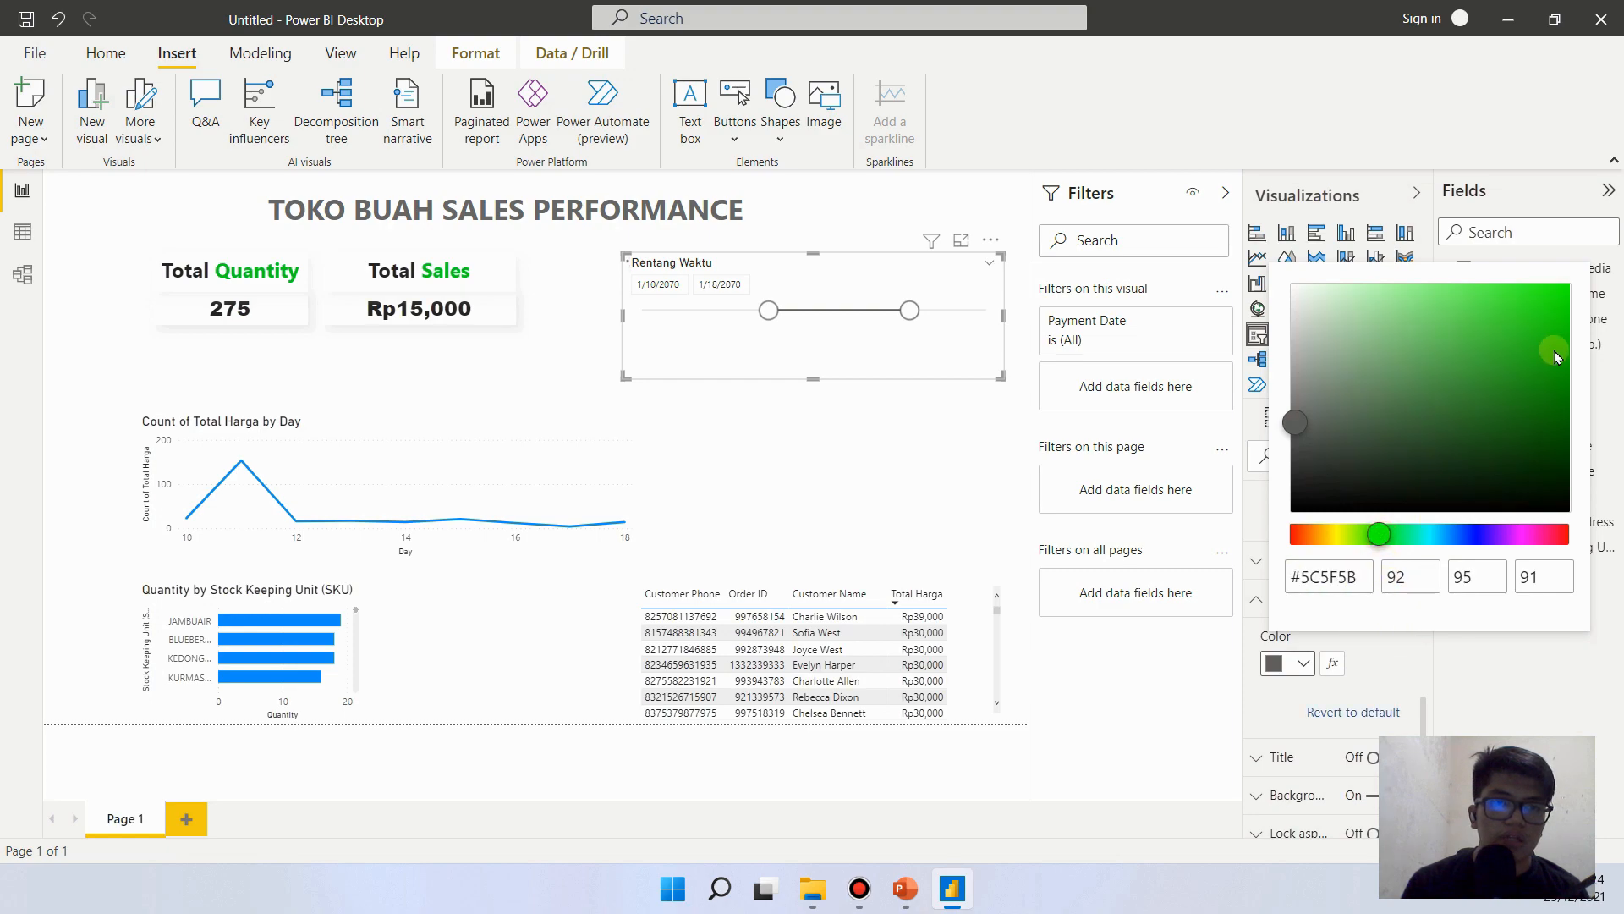
{"action": "left_click", "coordinate": [1555, 321]}
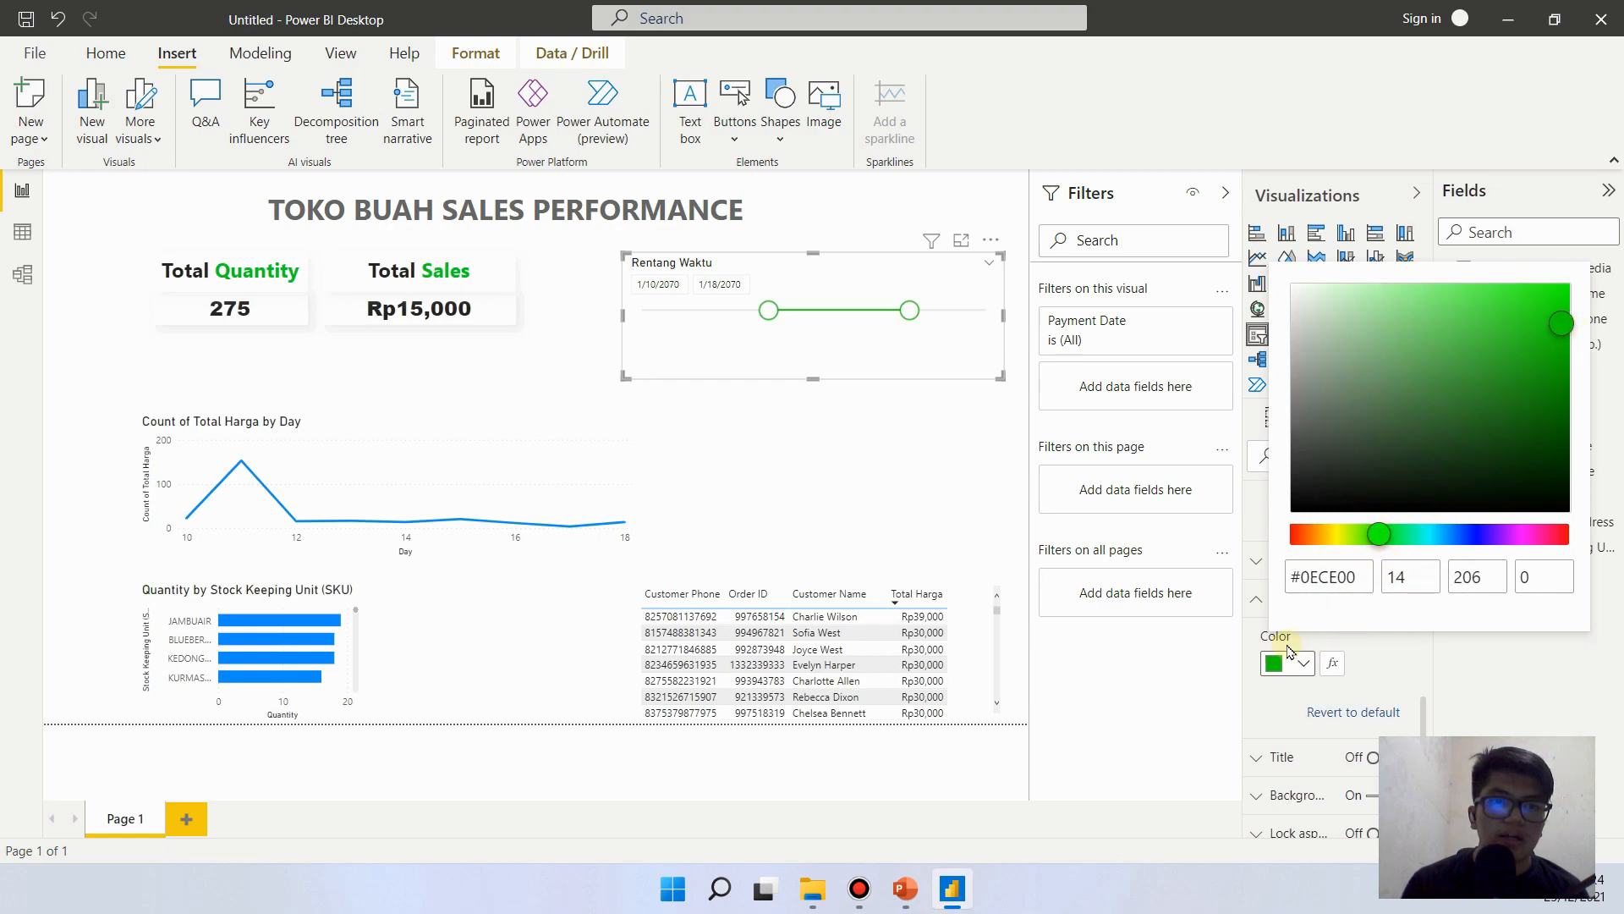
{"action": "left_click", "coordinate": [1246, 657]}
{"action": "left_click", "coordinate": [901, 335]}
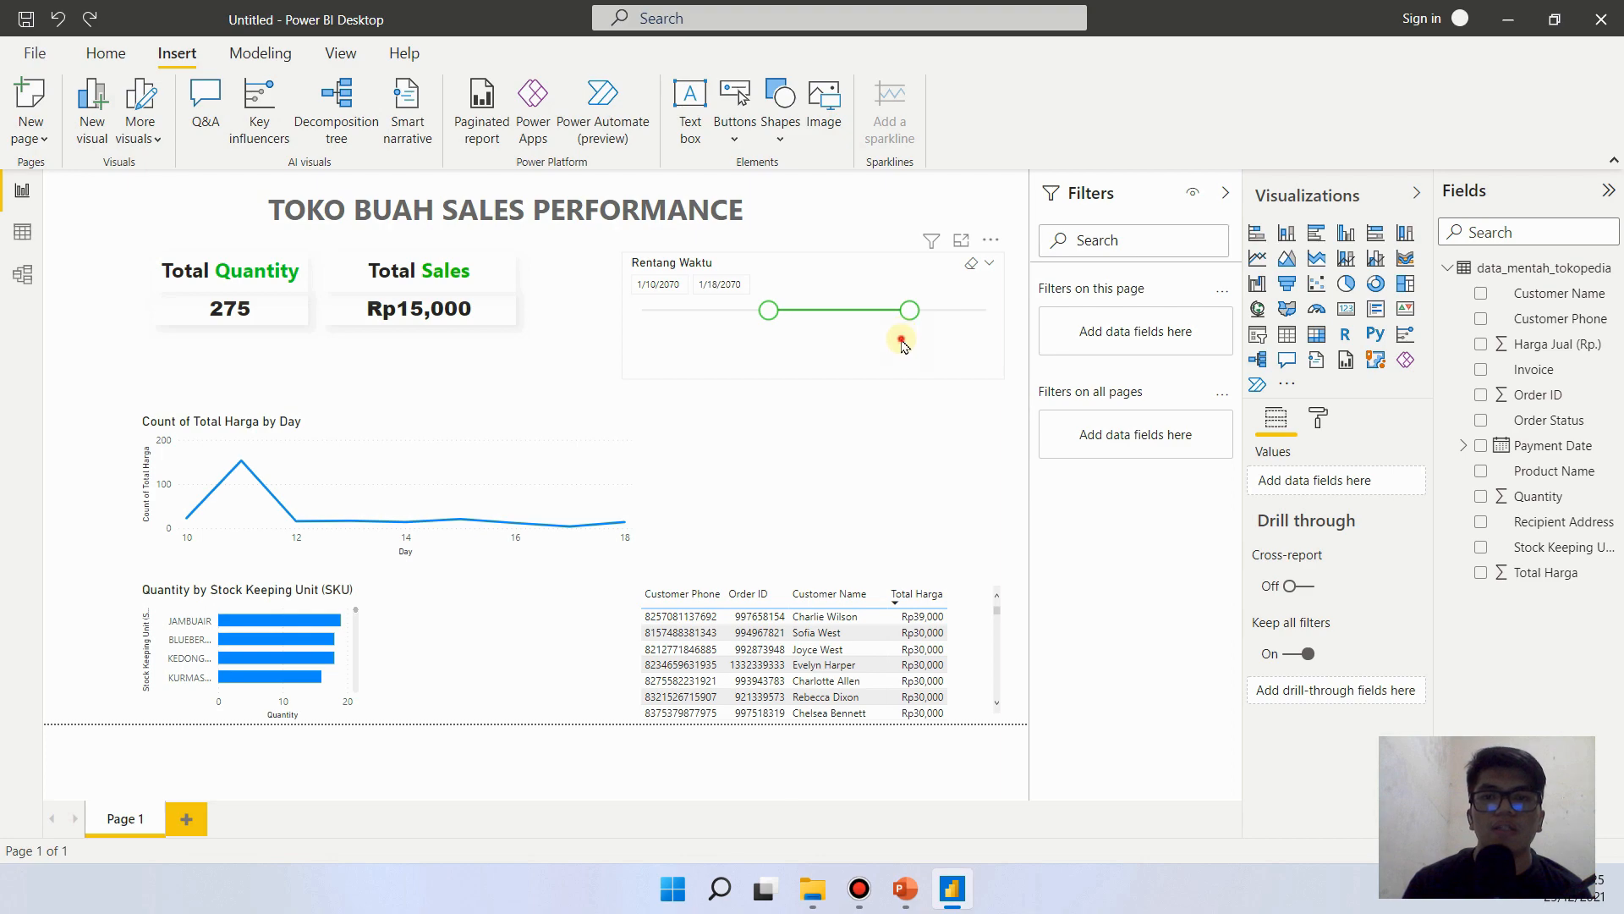
{"action": "mouse_move", "coordinate": [814, 379]}
{"action": "left_mouse_down"}
{"action": "mouse_move", "coordinate": [811, 363]}
{"action": "mouse_move", "coordinate": [809, 377]}
{"action": "left_mouse_up"}
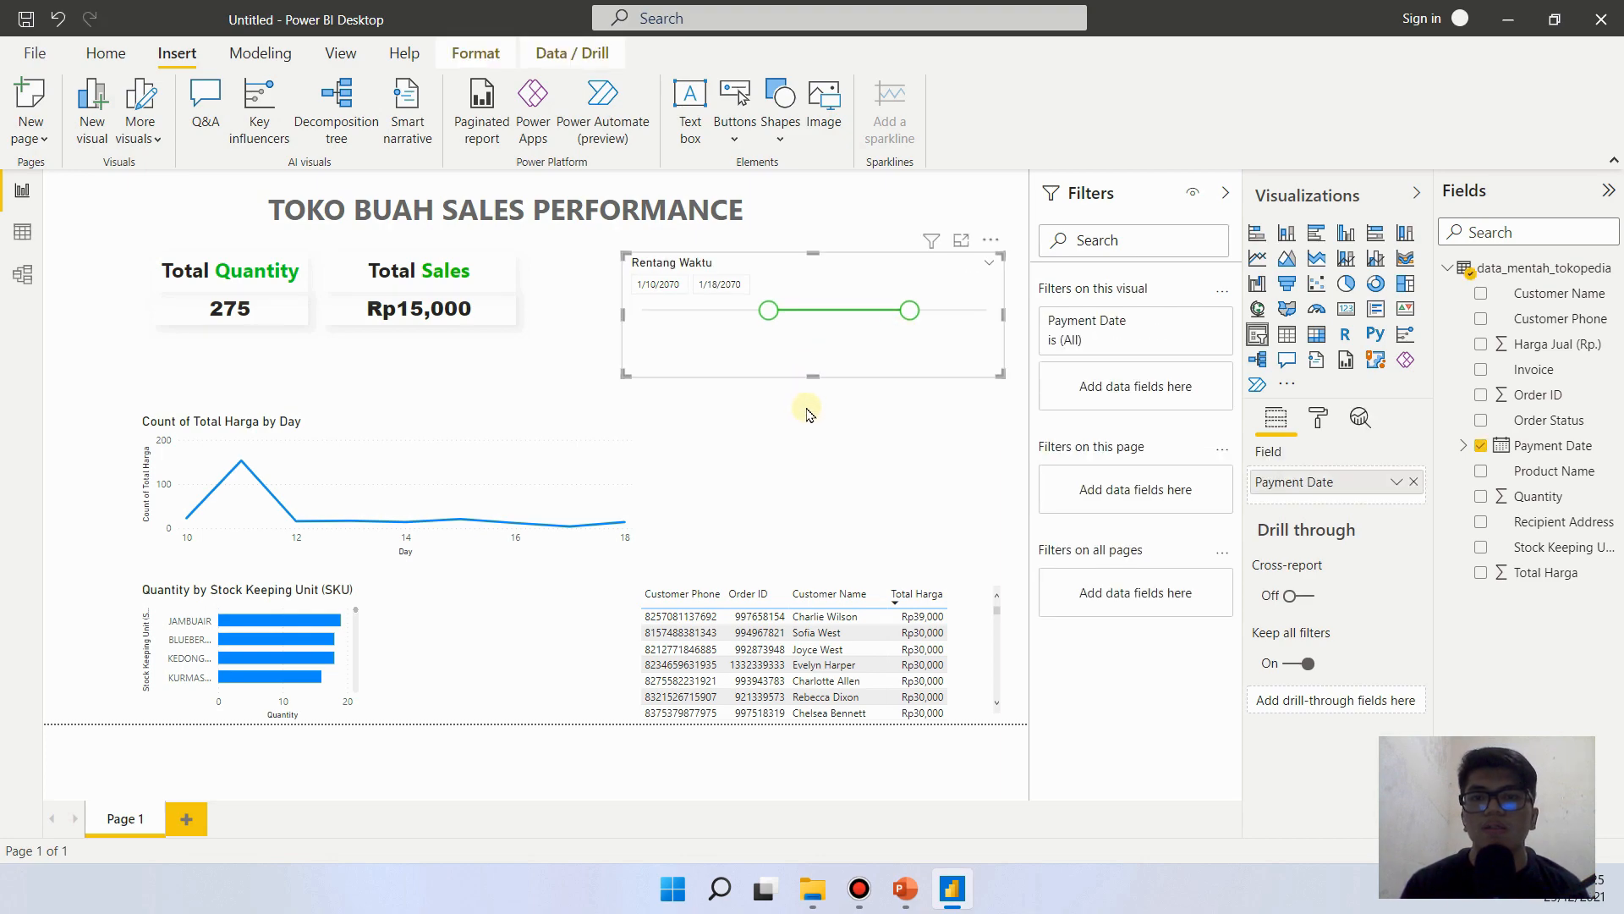
- Turn off the background of the Rentang Waktu slicer
{"action": "left_click", "coordinate": [806, 402]}
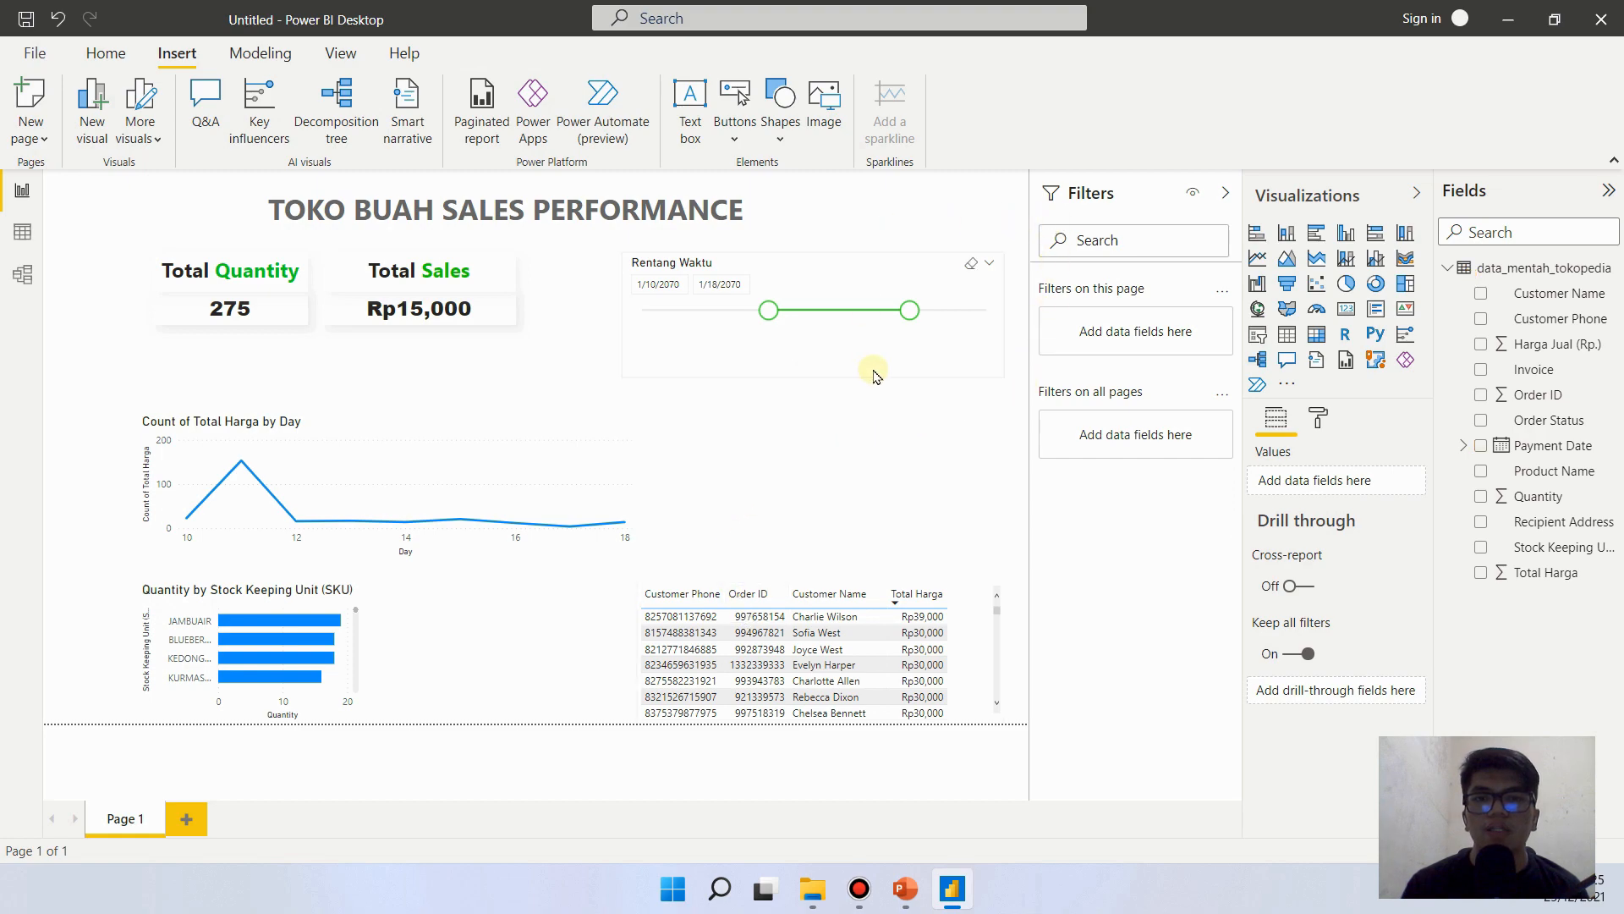
{"action": "left_click", "coordinate": [878, 372]}
{"action": "left_click", "coordinate": [1318, 417]}
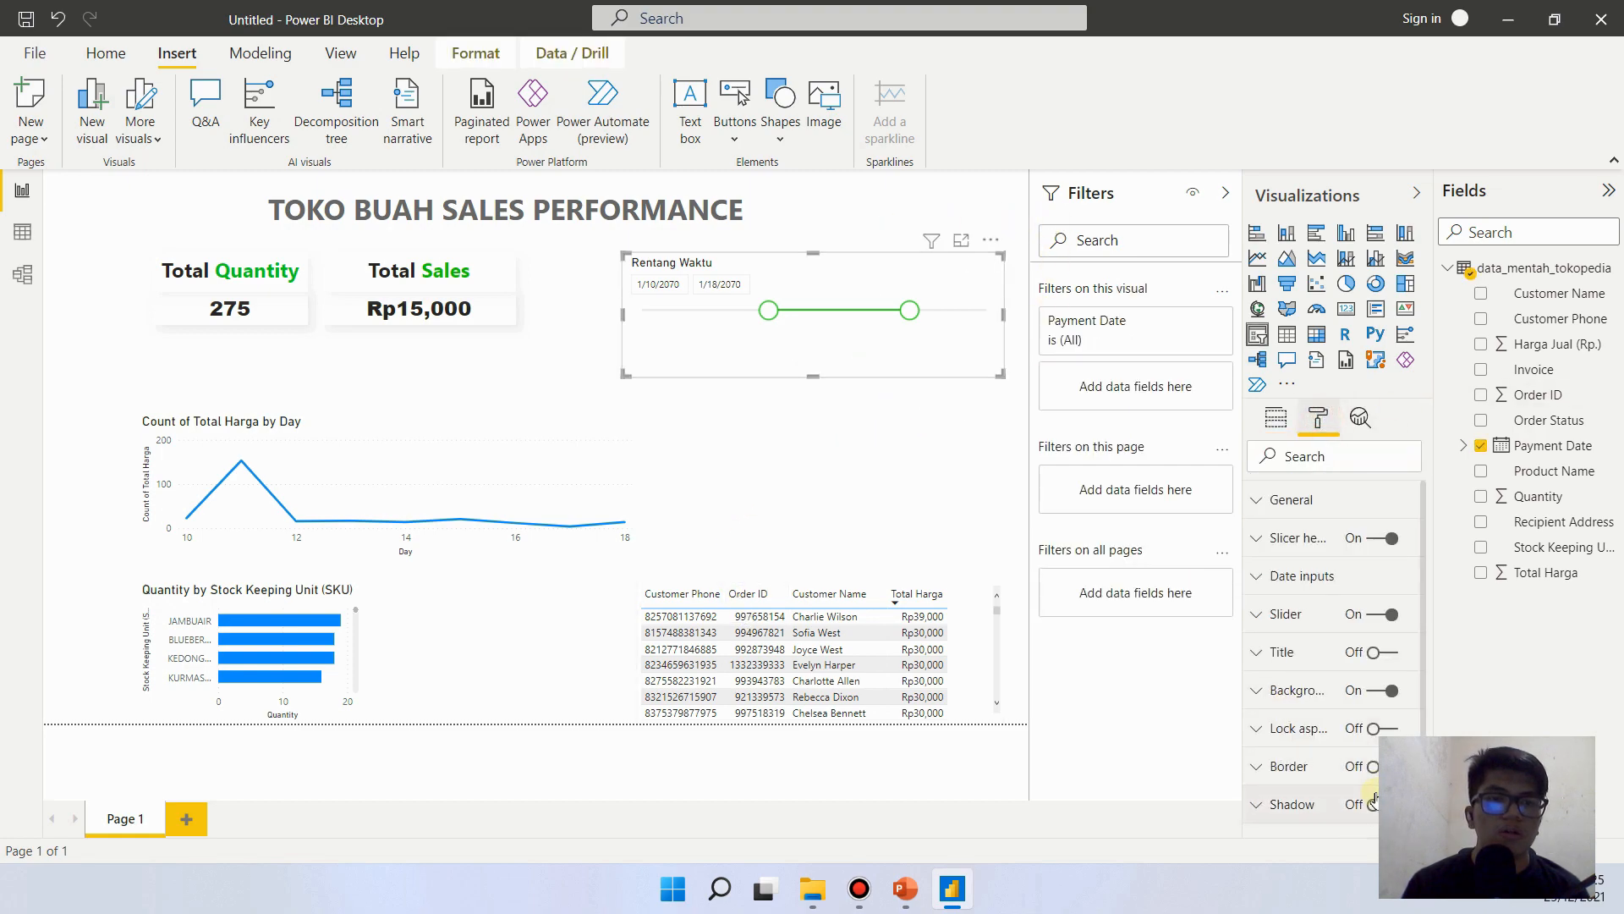
{"action": "left_click", "coordinate": [1381, 690]}
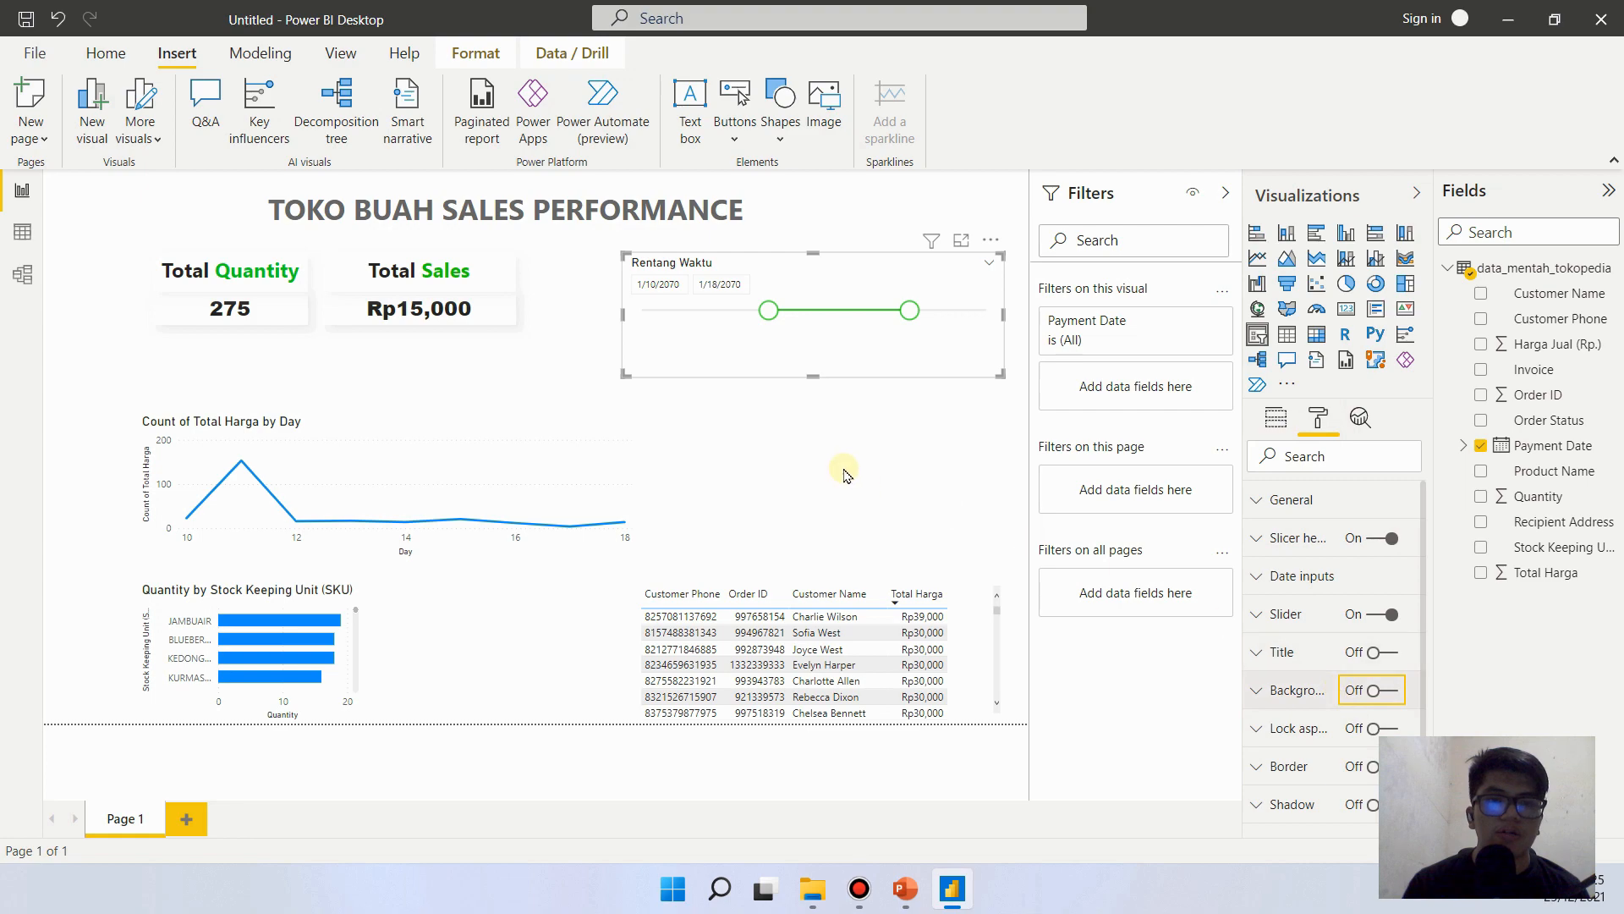
- Enlarge the Count of Total Harga by Day line chart, widening it toward the page's right side and extending it up below the cards
{"action": "left_click", "coordinate": [591, 508]}
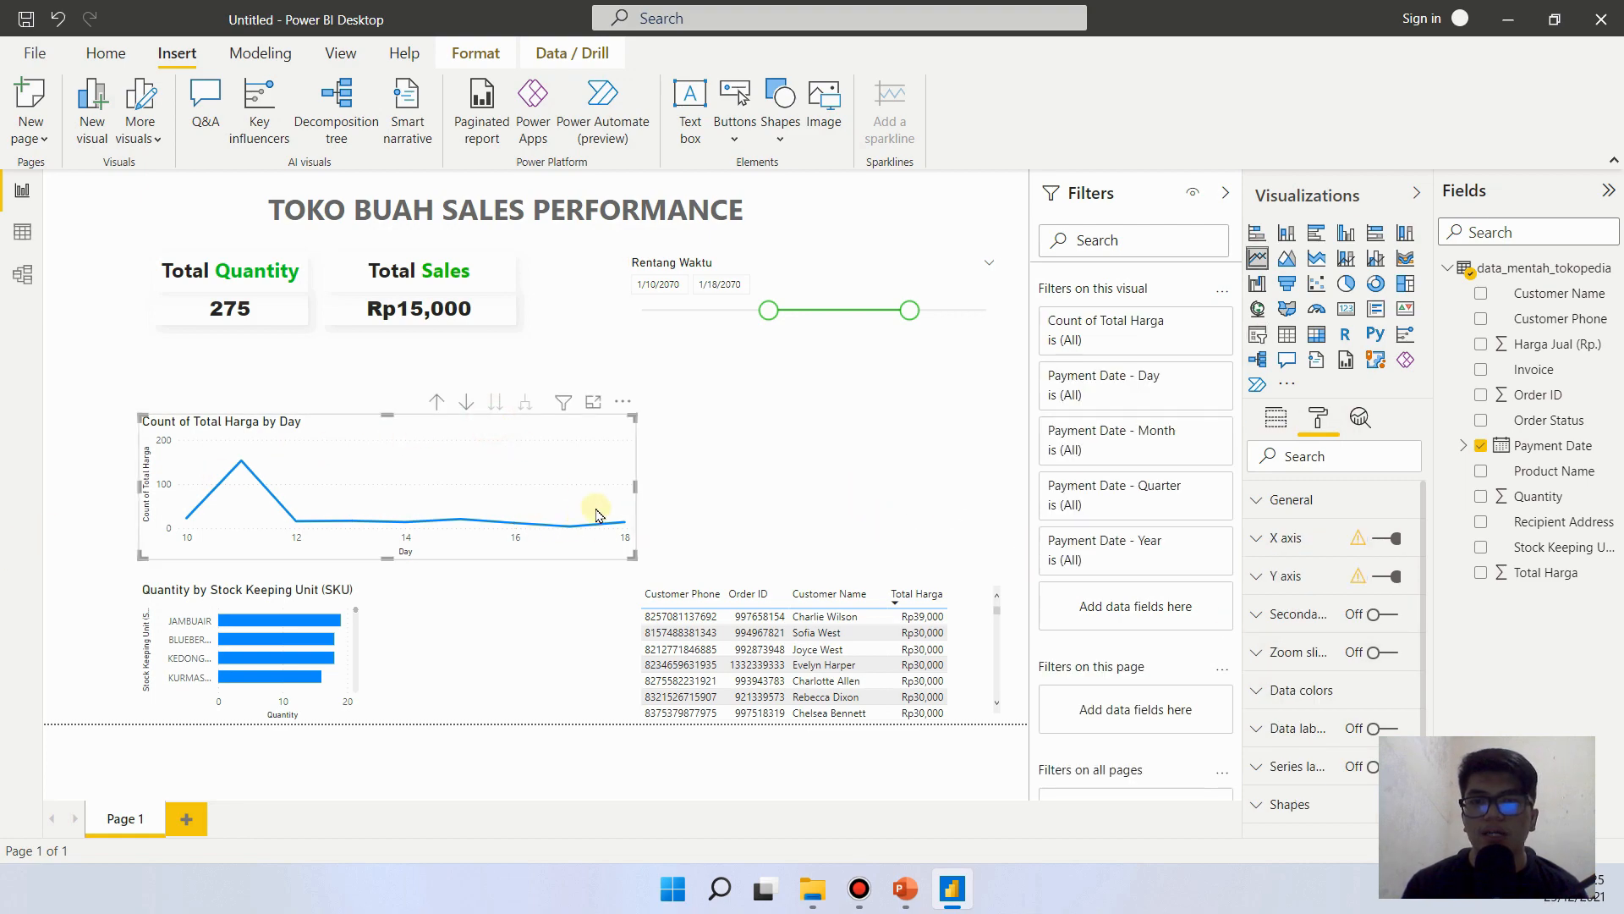
{"action": "left_click_drag", "start_coordinate": [634, 482], "coordinate": [973, 524]}
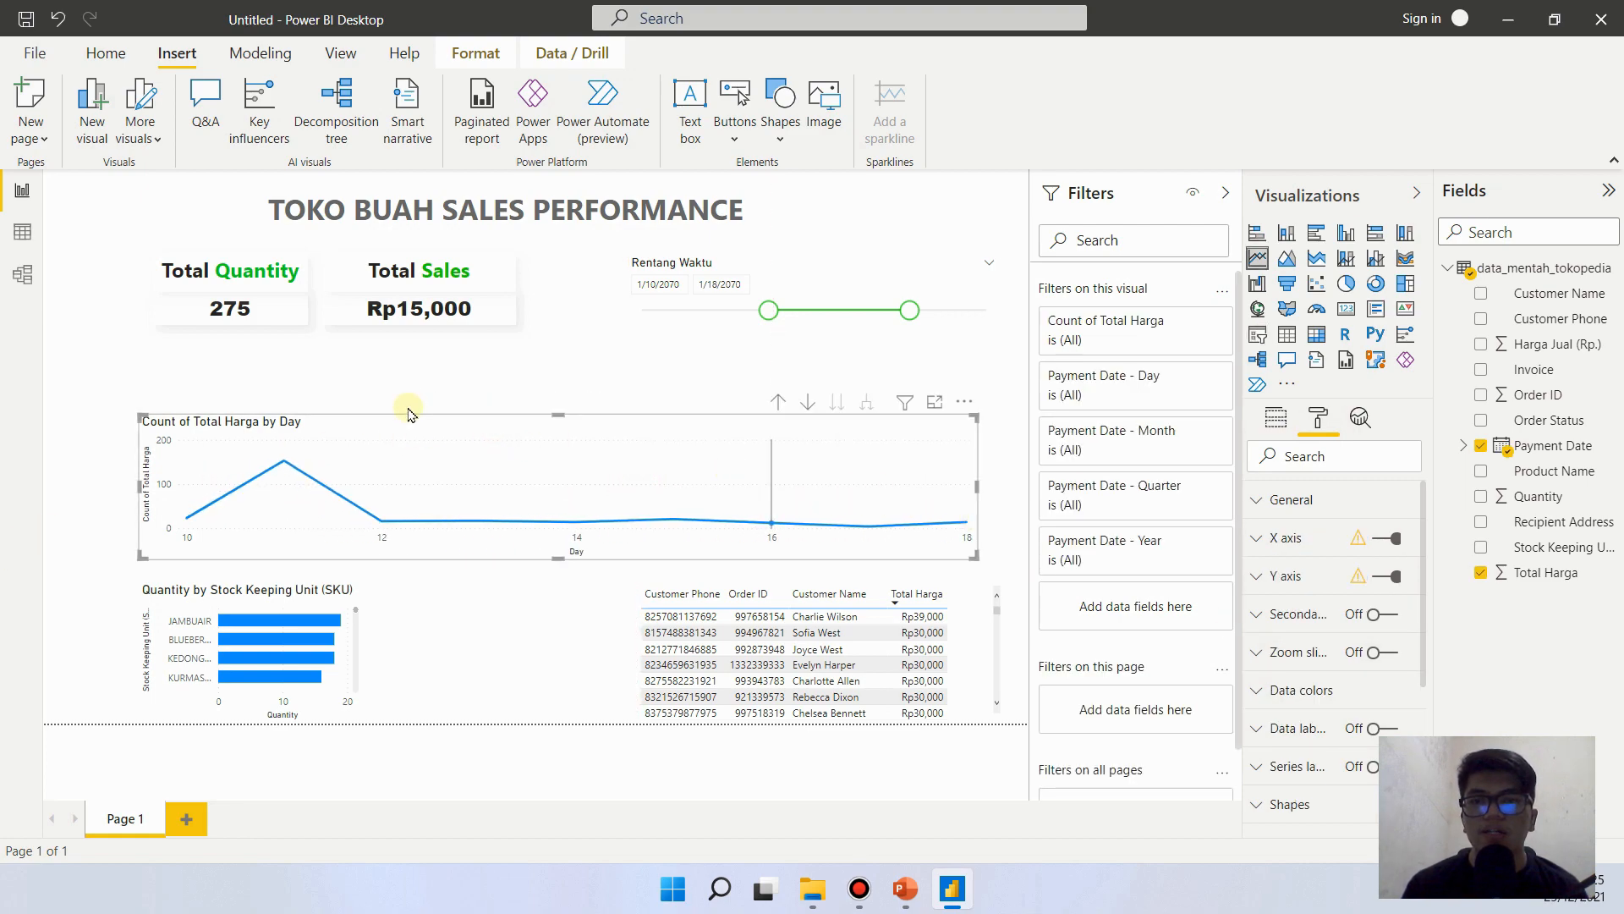
{"action": "left_click_drag", "start_coordinate": [561, 416], "coordinate": [555, 355]}
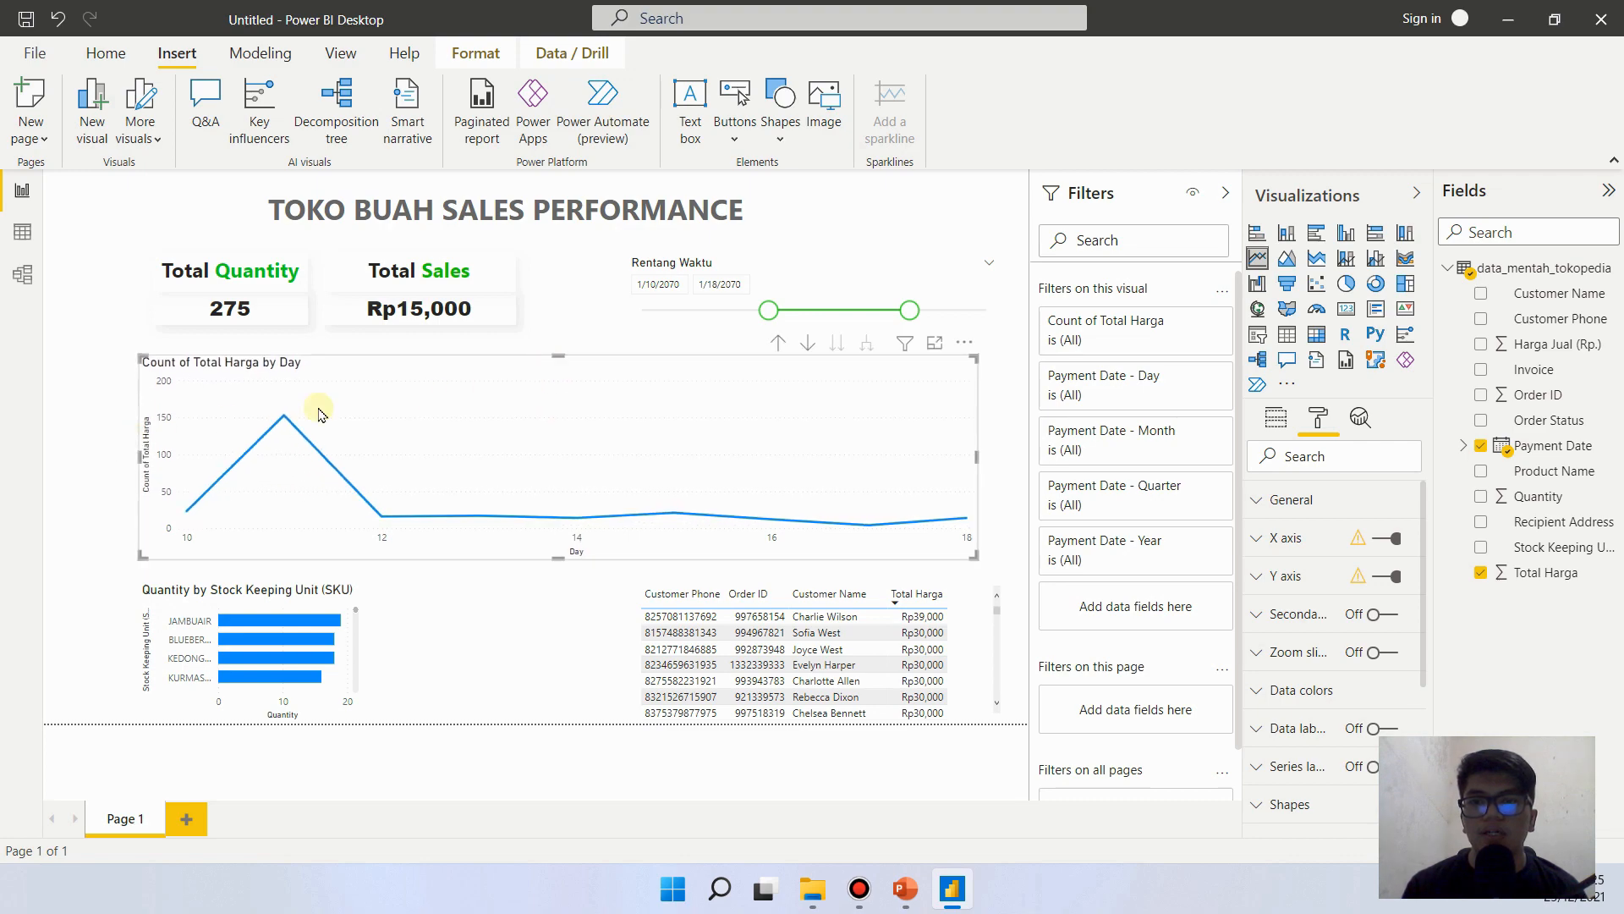
- Widen the Rentang Waktu slicer's date range to 1/1/2070 through 1/22/2070
{"action": "left_click_drag", "start_coordinate": [907, 313], "coordinate": [942, 313]}
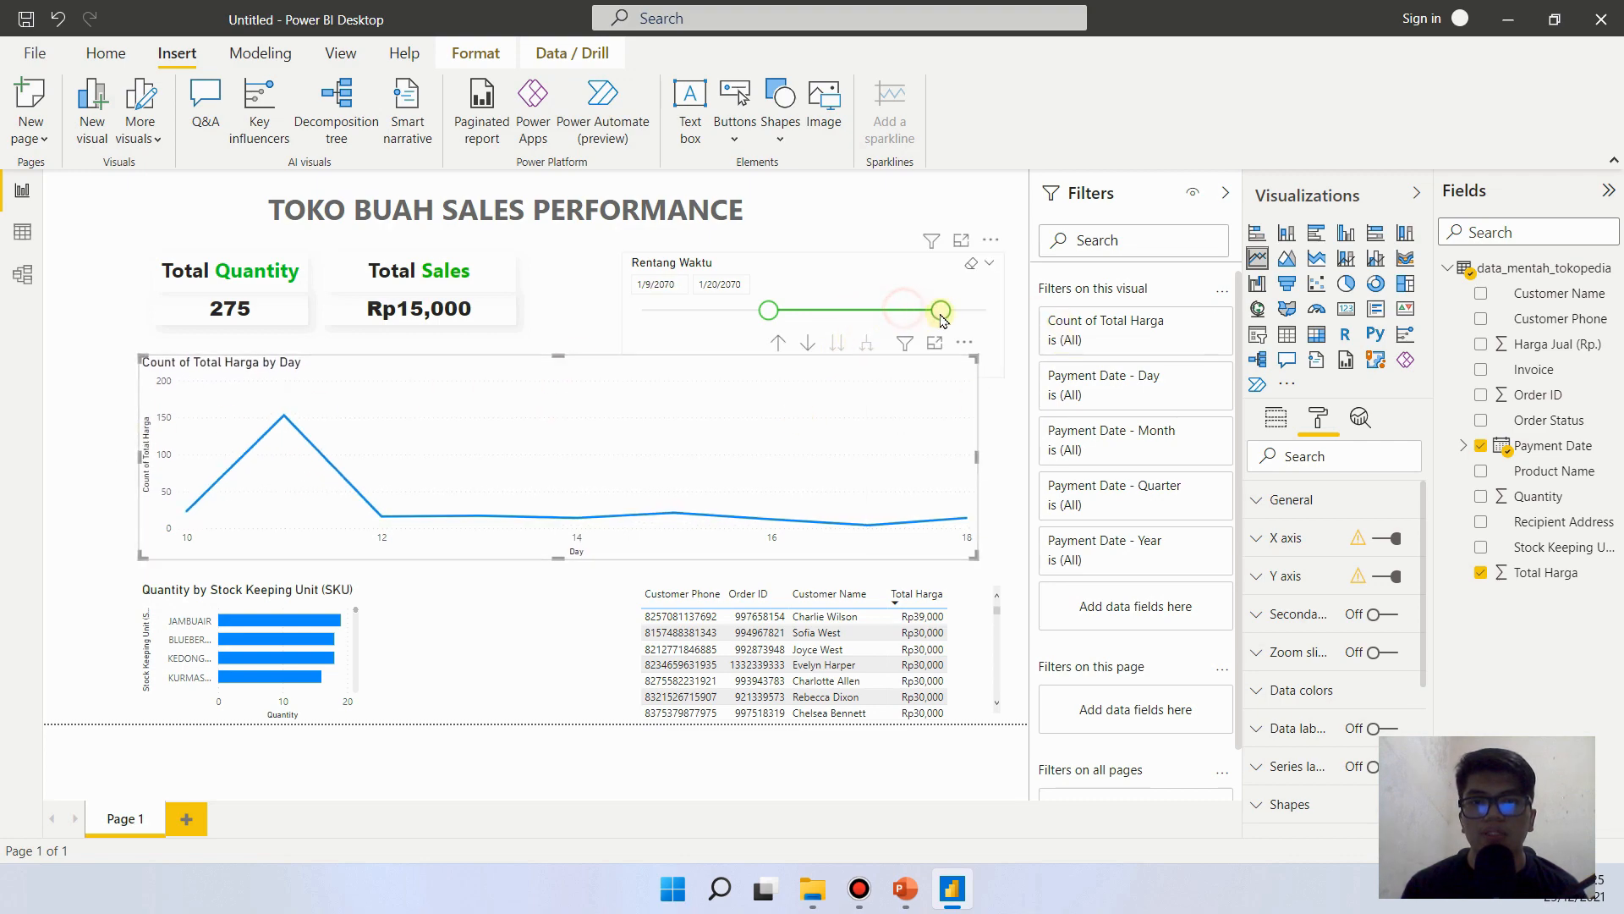
{"action": "left_click", "coordinate": [828, 337]}
{"action": "left_click", "coordinate": [766, 310]}
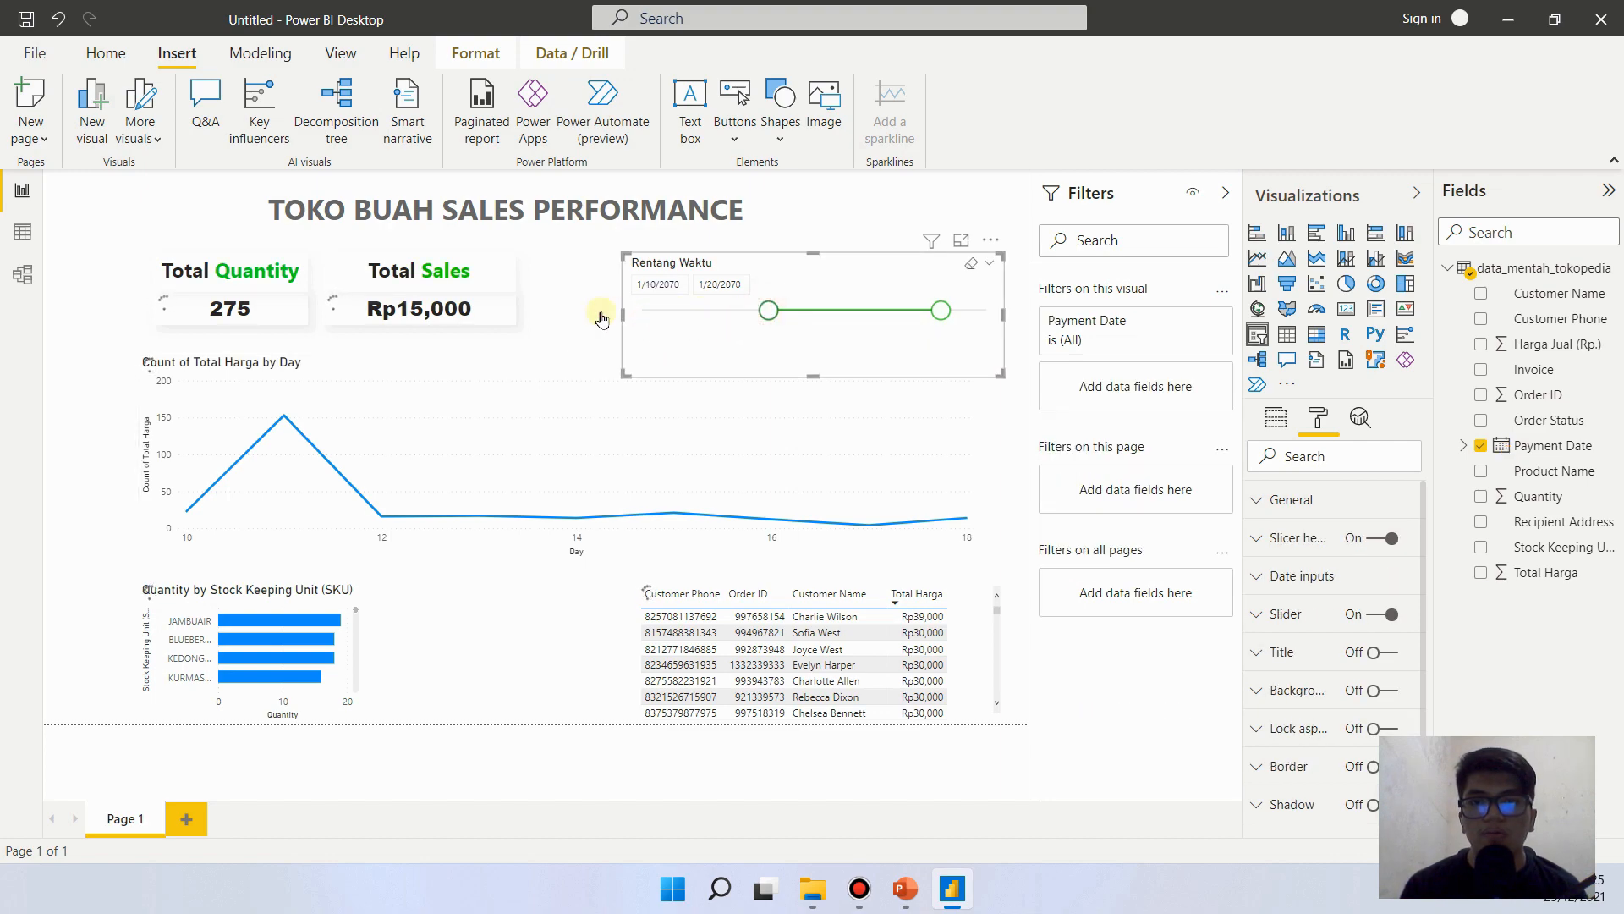
{"action": "left_click_drag", "start_coordinate": [765, 317], "coordinate": [641, 313]}
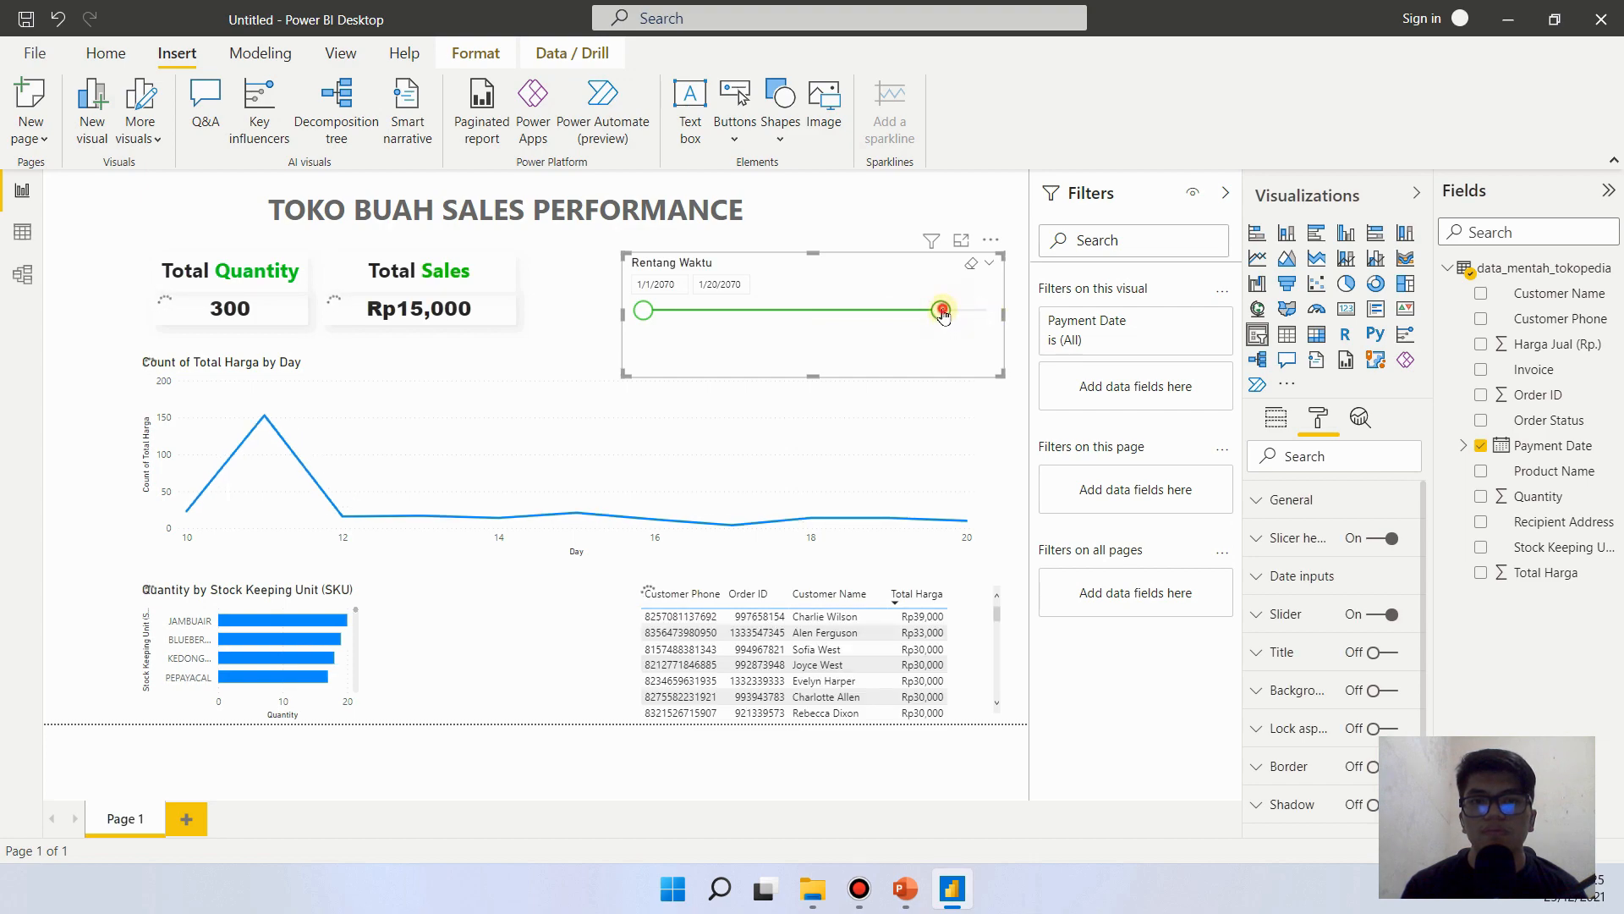
{"action": "left_click_drag", "start_coordinate": [943, 315], "coordinate": [972, 311]}
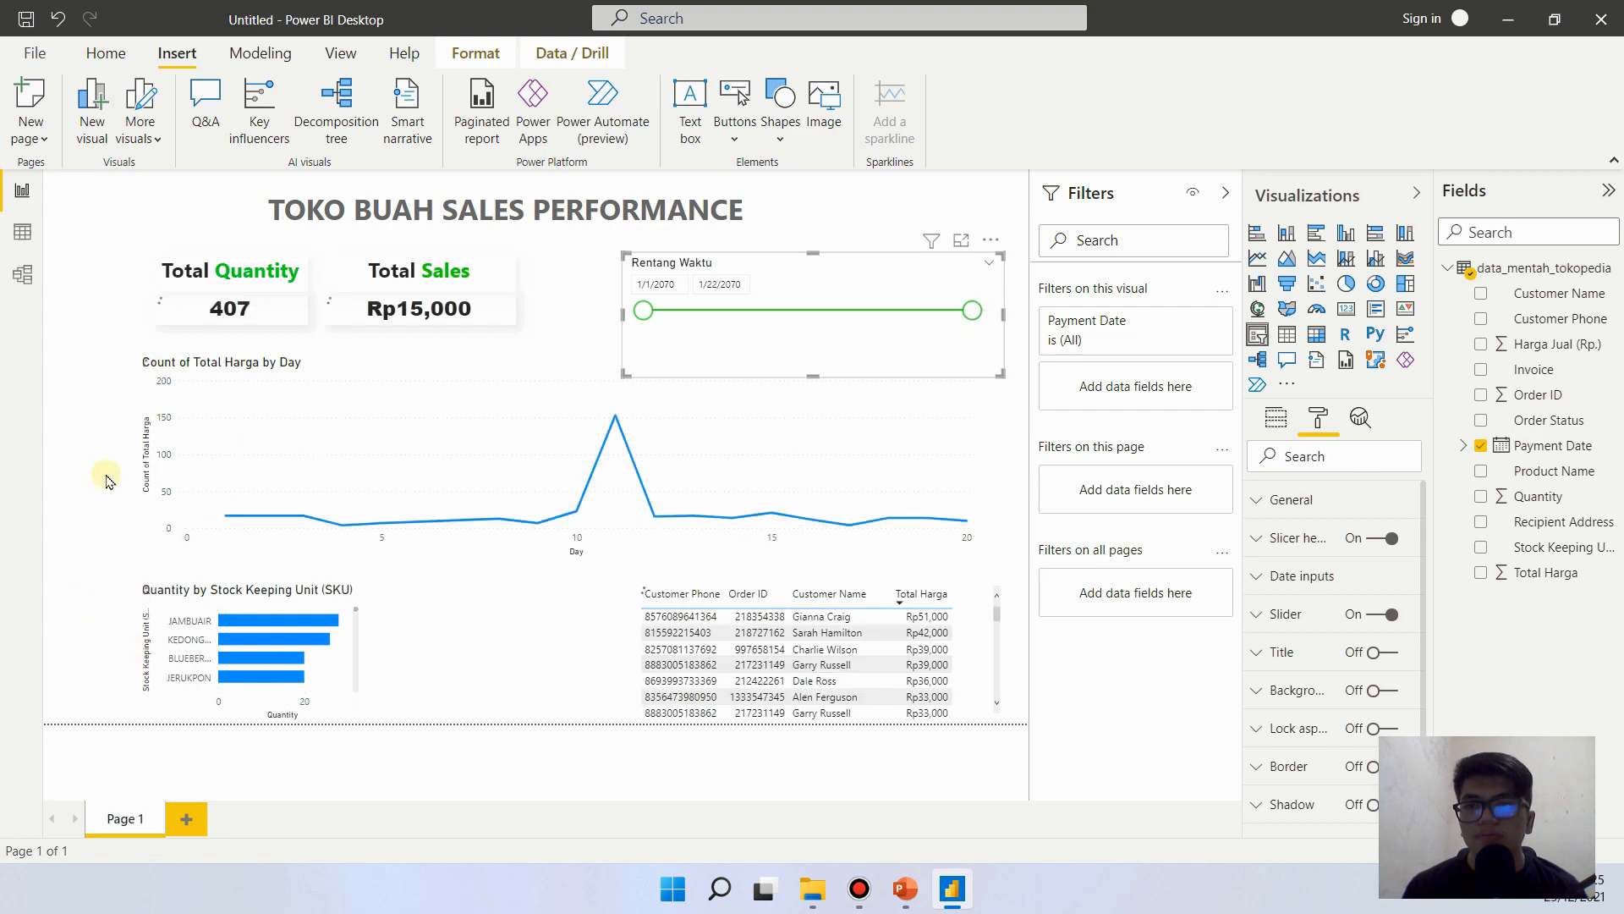
- Extend the line chart's left edge slightly outward and move the Total Quantity card left to line up with it
{"action": "left_click", "coordinate": [80, 557]}
{"action": "mouse_move", "coordinate": [132, 455]}
{"action": "left_mouse_down"}
{"action": "mouse_move", "coordinate": [83, 453]}
{"action": "mouse_move", "coordinate": [107, 453]}
{"action": "left_mouse_up"}
{"action": "left_click", "coordinate": [175, 257]}
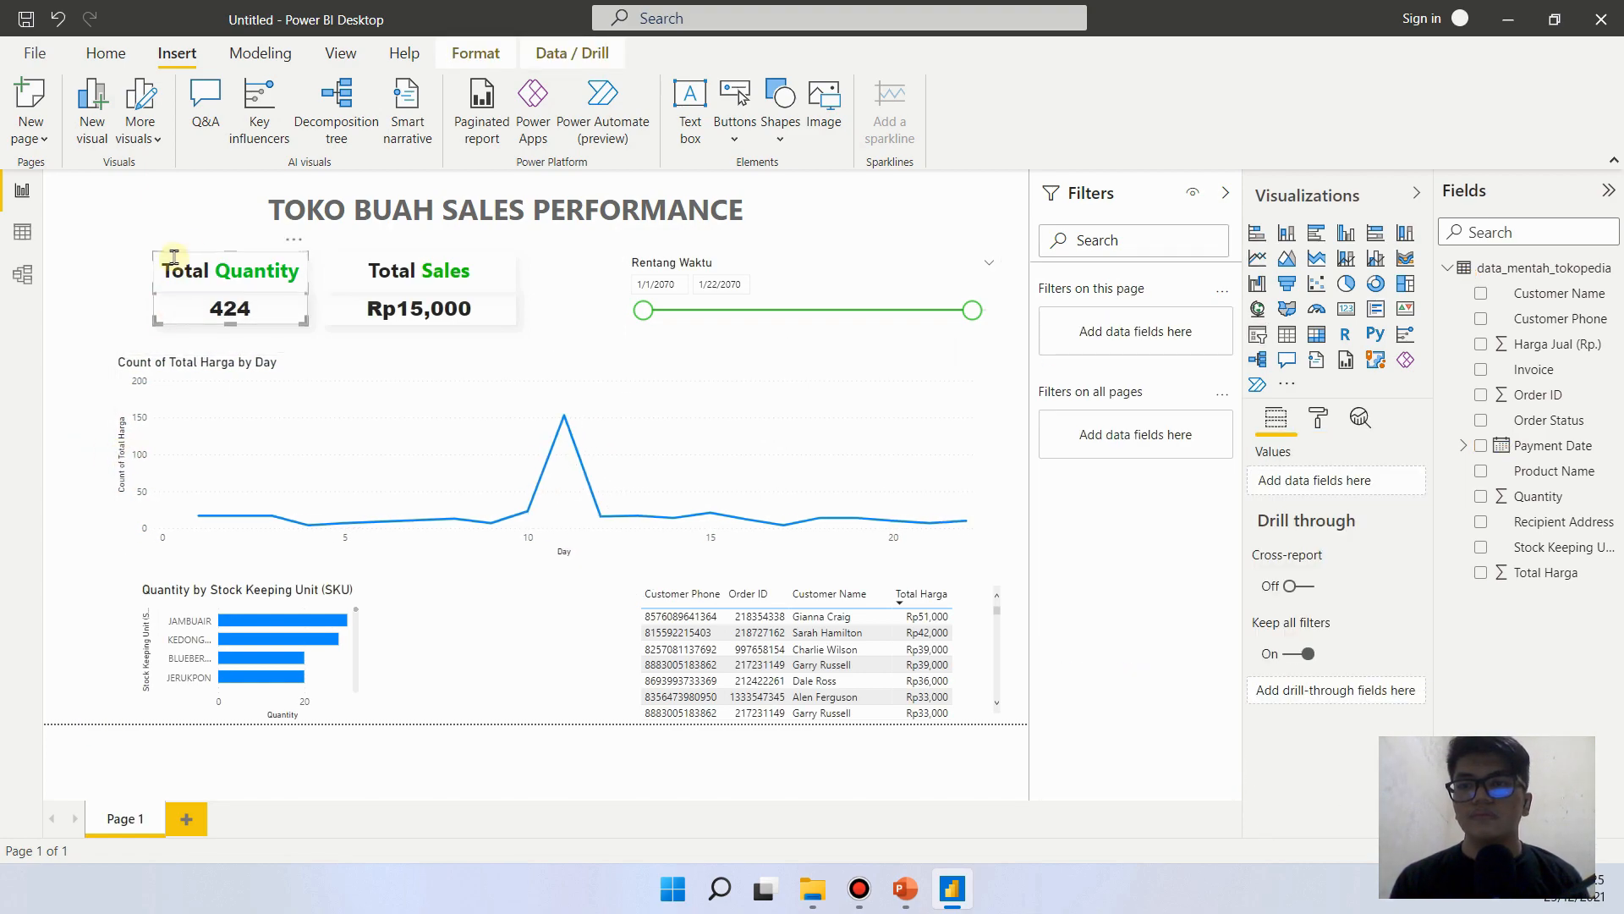
{"action": "left_click_drag", "start_coordinate": [174, 256], "coordinate": [145, 257]}
- Extend the line chart's right edge to match the slicer and move the Quantity by Stock Keeping Unit chart left into line with the chart above
{"action": "left_click", "coordinate": [145, 614]}
{"action": "left_click", "coordinate": [116, 455]}
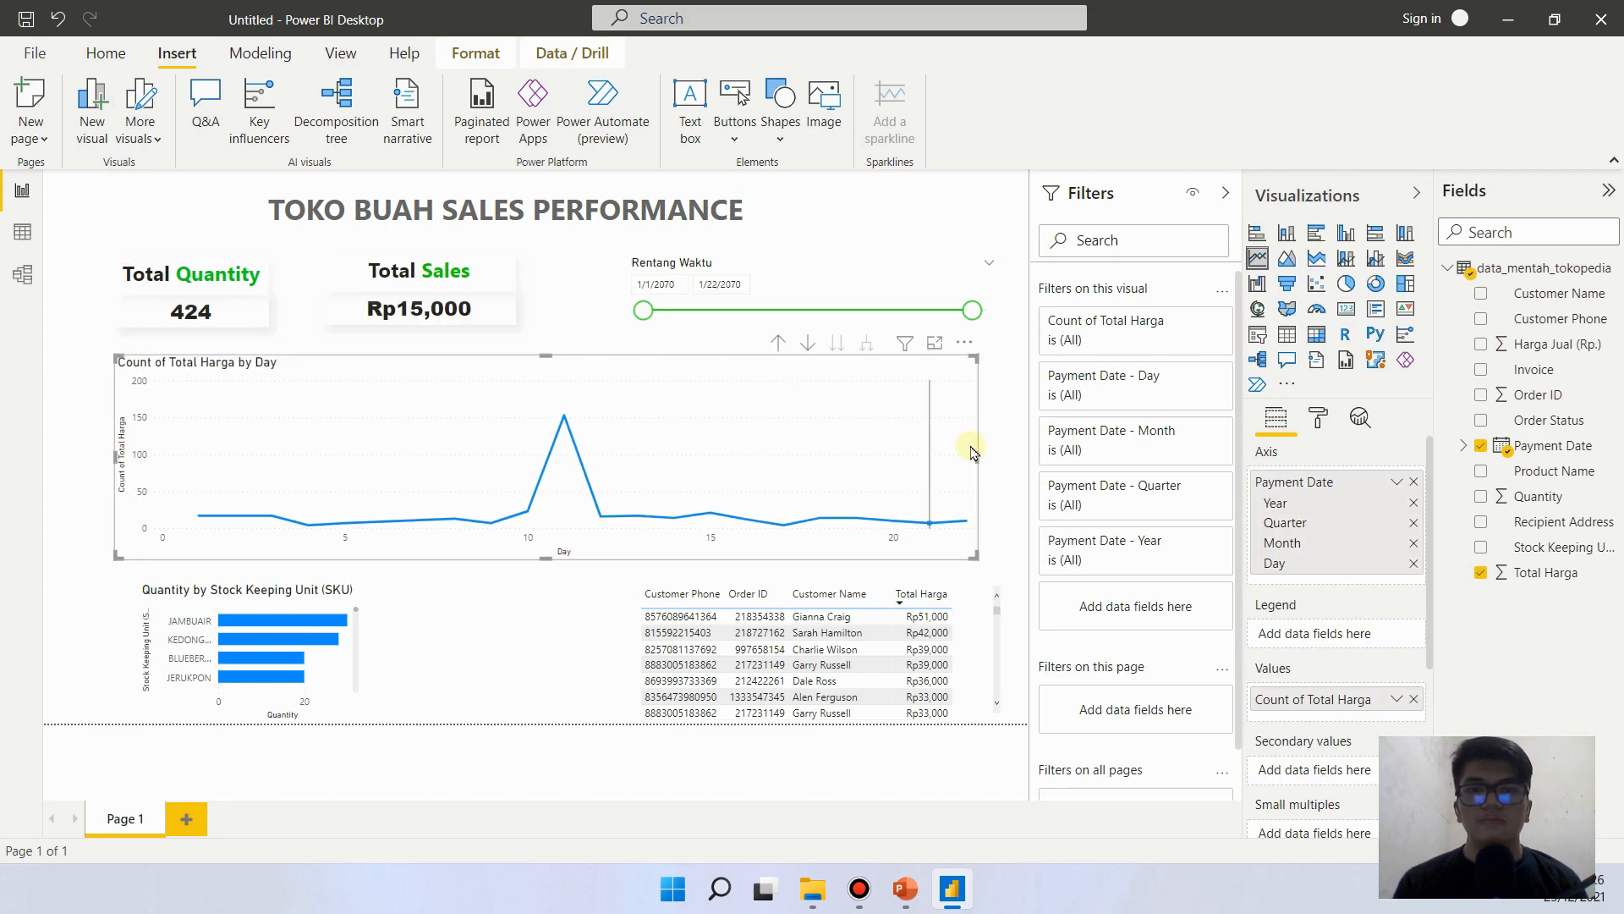
{"action": "left_click_drag", "start_coordinate": [978, 456], "coordinate": [1003, 456]}
{"action": "left_click", "coordinate": [520, 615]}
{"action": "mouse_move", "coordinate": [344, 642]}
{"action": "left_mouse_down"}
{"action": "mouse_move", "coordinate": [307, 646]}
{"action": "mouse_move", "coordinate": [320, 647]}
{"action": "left_mouse_up"}
{"action": "left_click", "coordinate": [387, 658]}
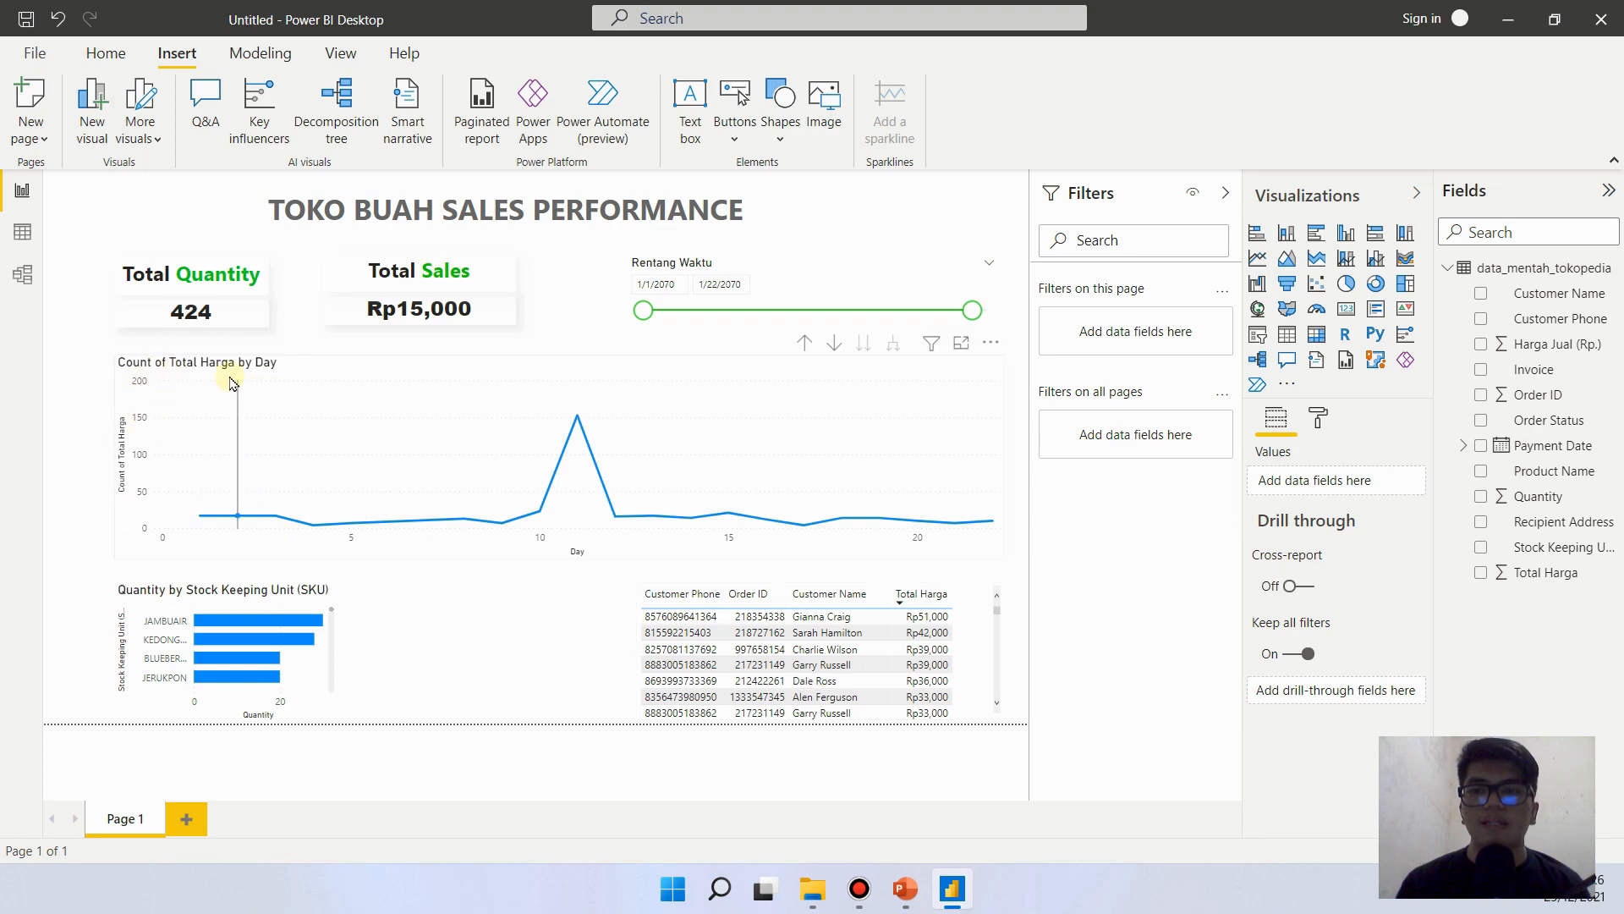
- Turn off the title of the Count of Total Harga by Day line chart
{"action": "left_click", "coordinate": [226, 452]}
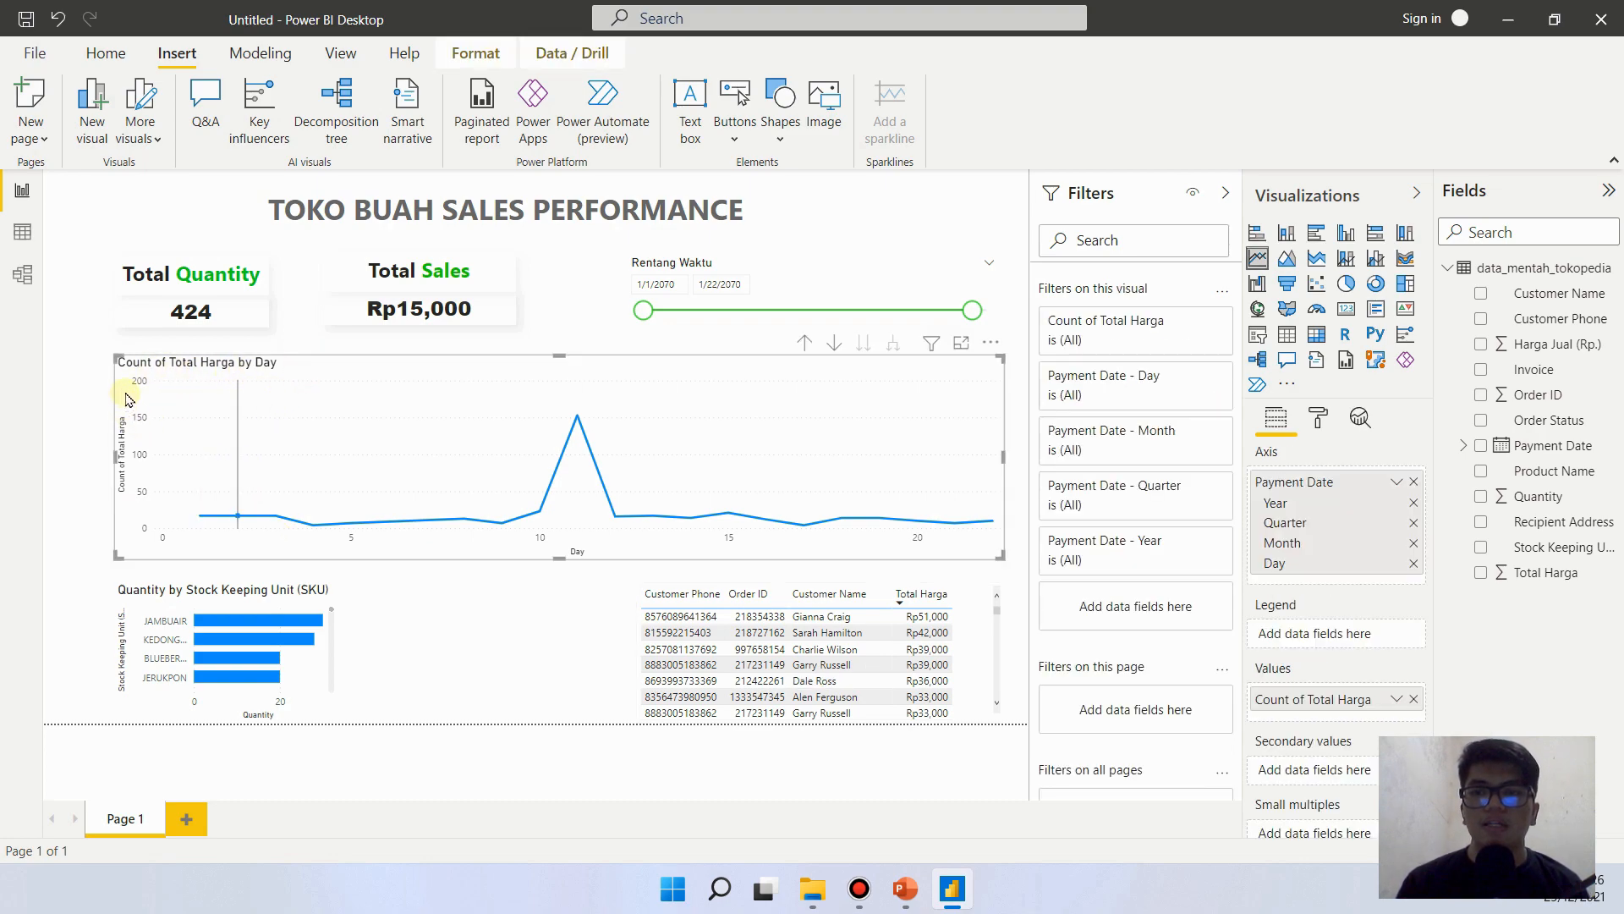
{"action": "left_click", "coordinate": [1314, 418]}
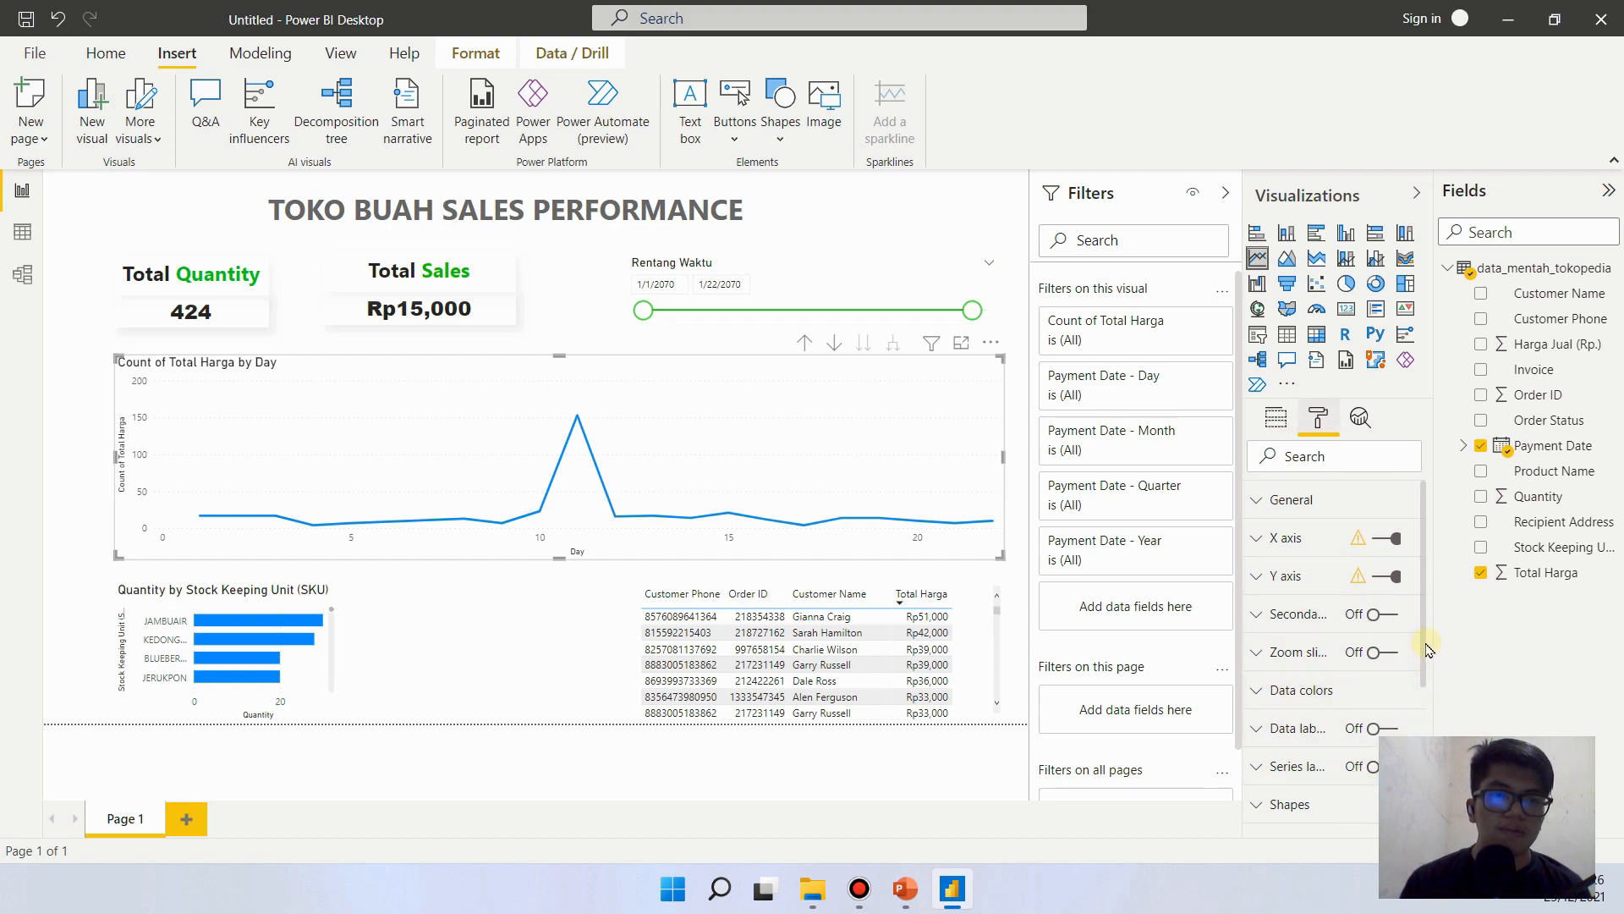
{"action": "scroll", "coordinate": [1424, 645], "scroll_direction": "down", "scroll_amount": 3}
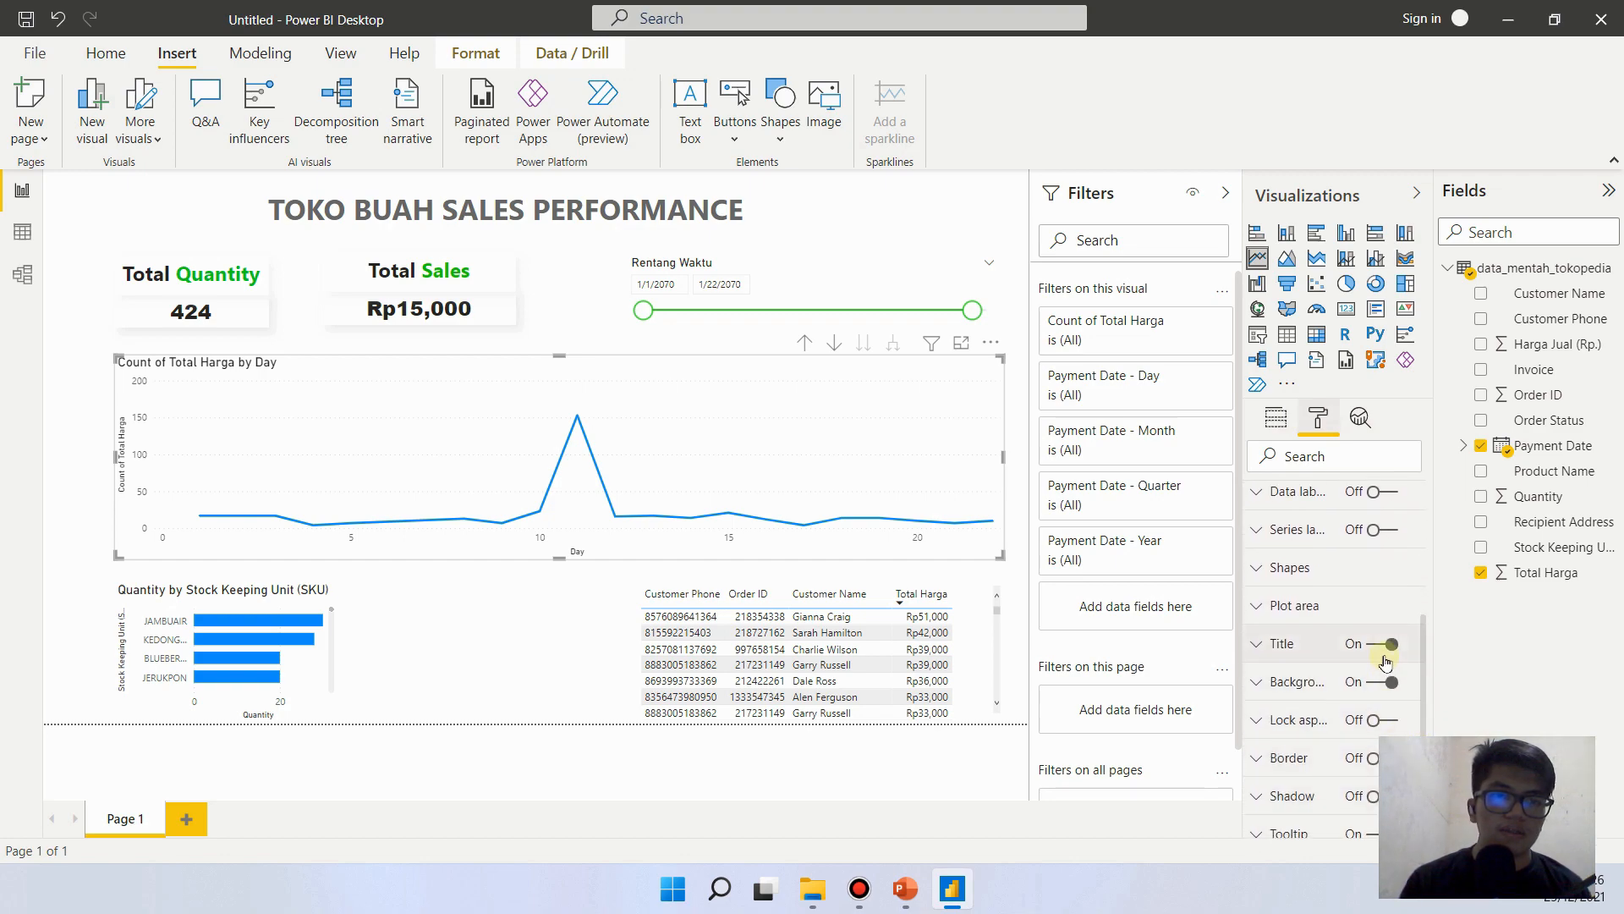
{"action": "left_click", "coordinate": [1382, 645]}
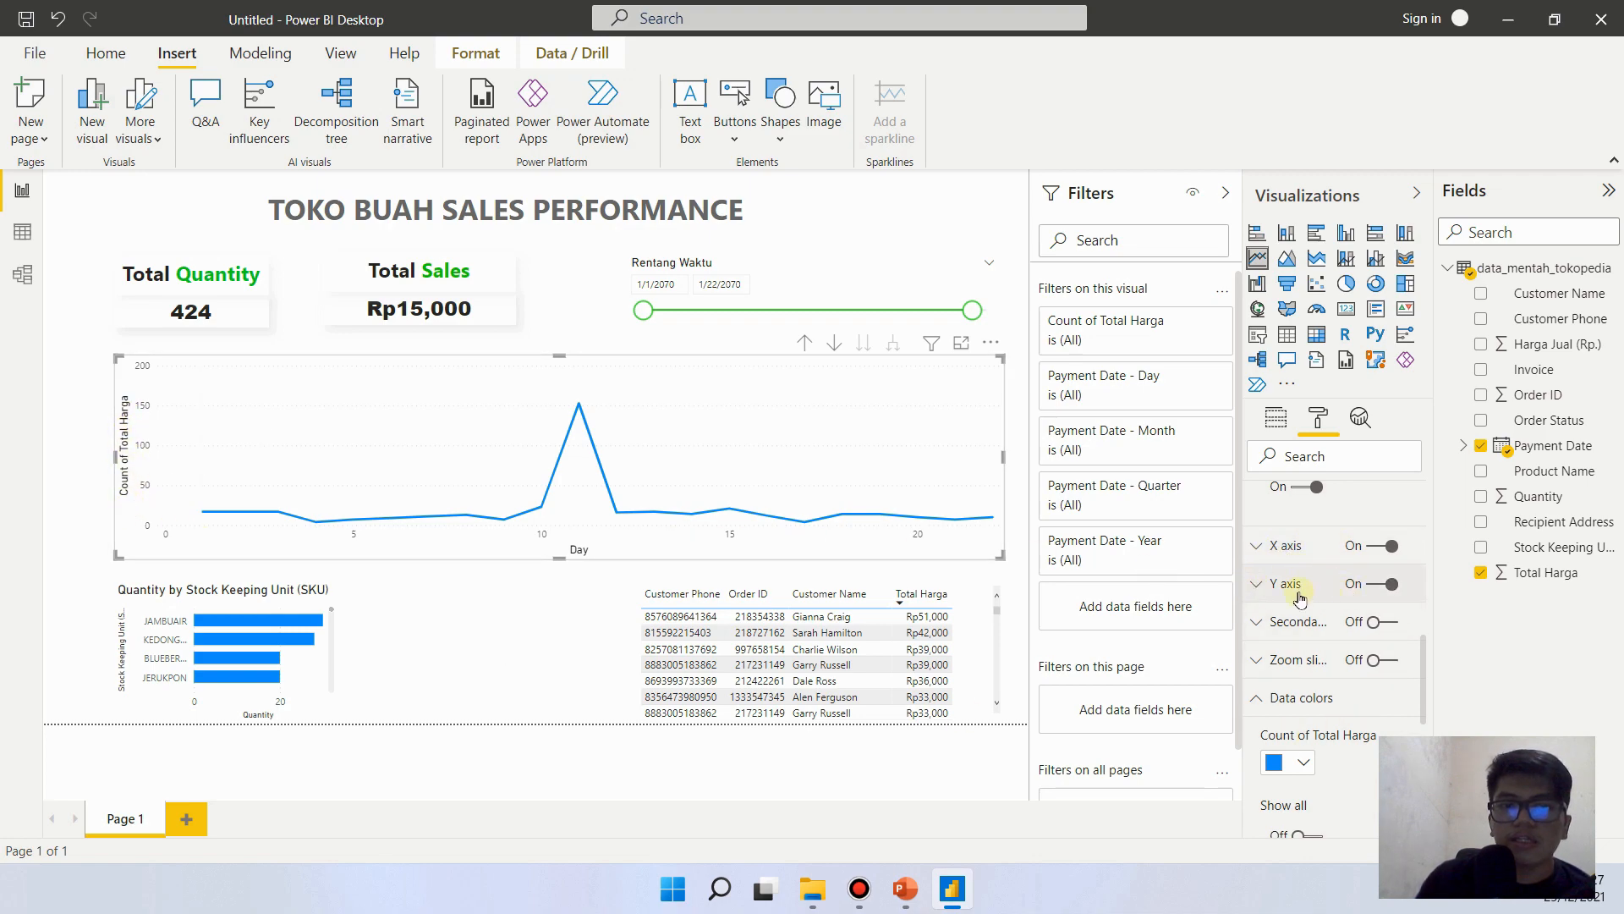
- Turn off the Y axis title and the X axis title of the line chart
{"action": "left_click", "coordinate": [1256, 585]}
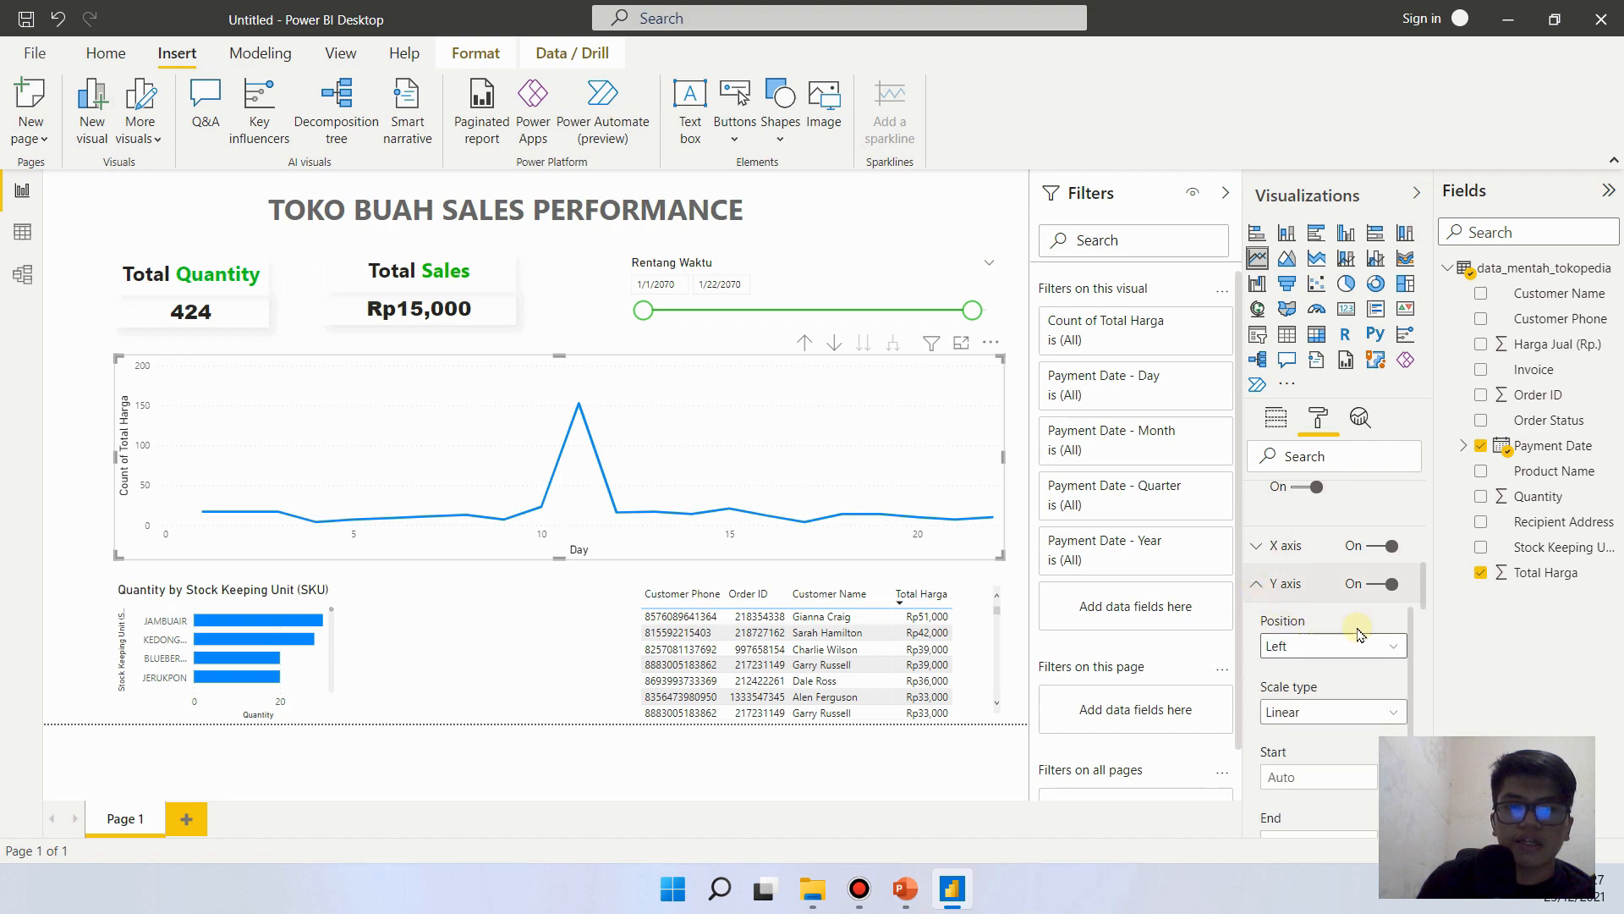
{"action": "left_click_drag", "start_coordinate": [1424, 590], "coordinate": [1410, 717]}
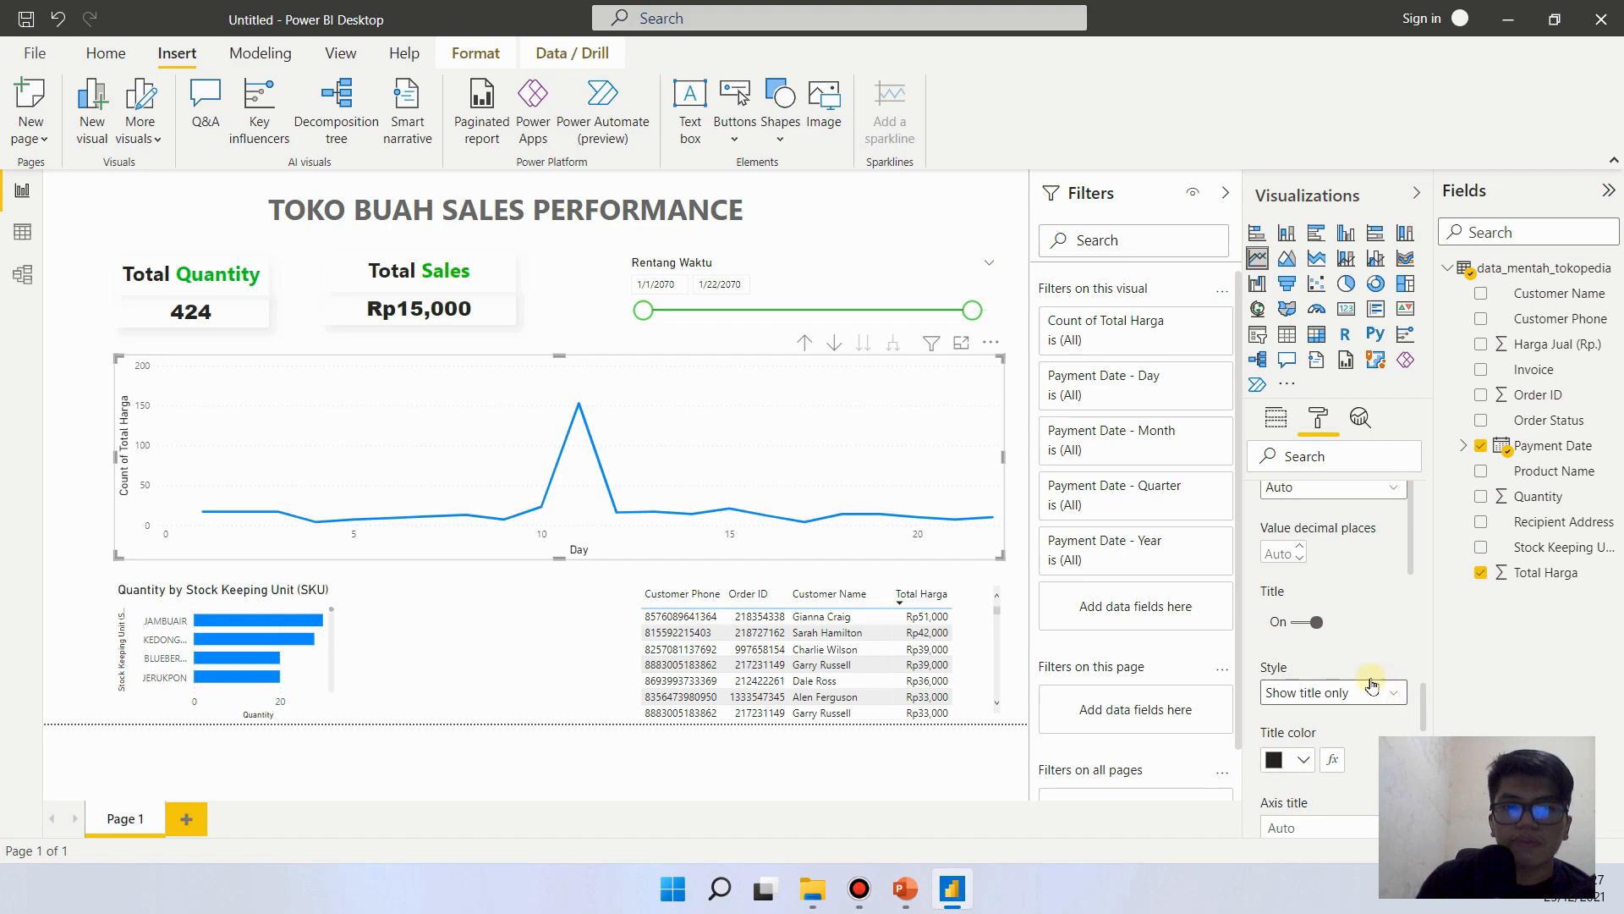
{"action": "left_click", "coordinate": [1302, 623]}
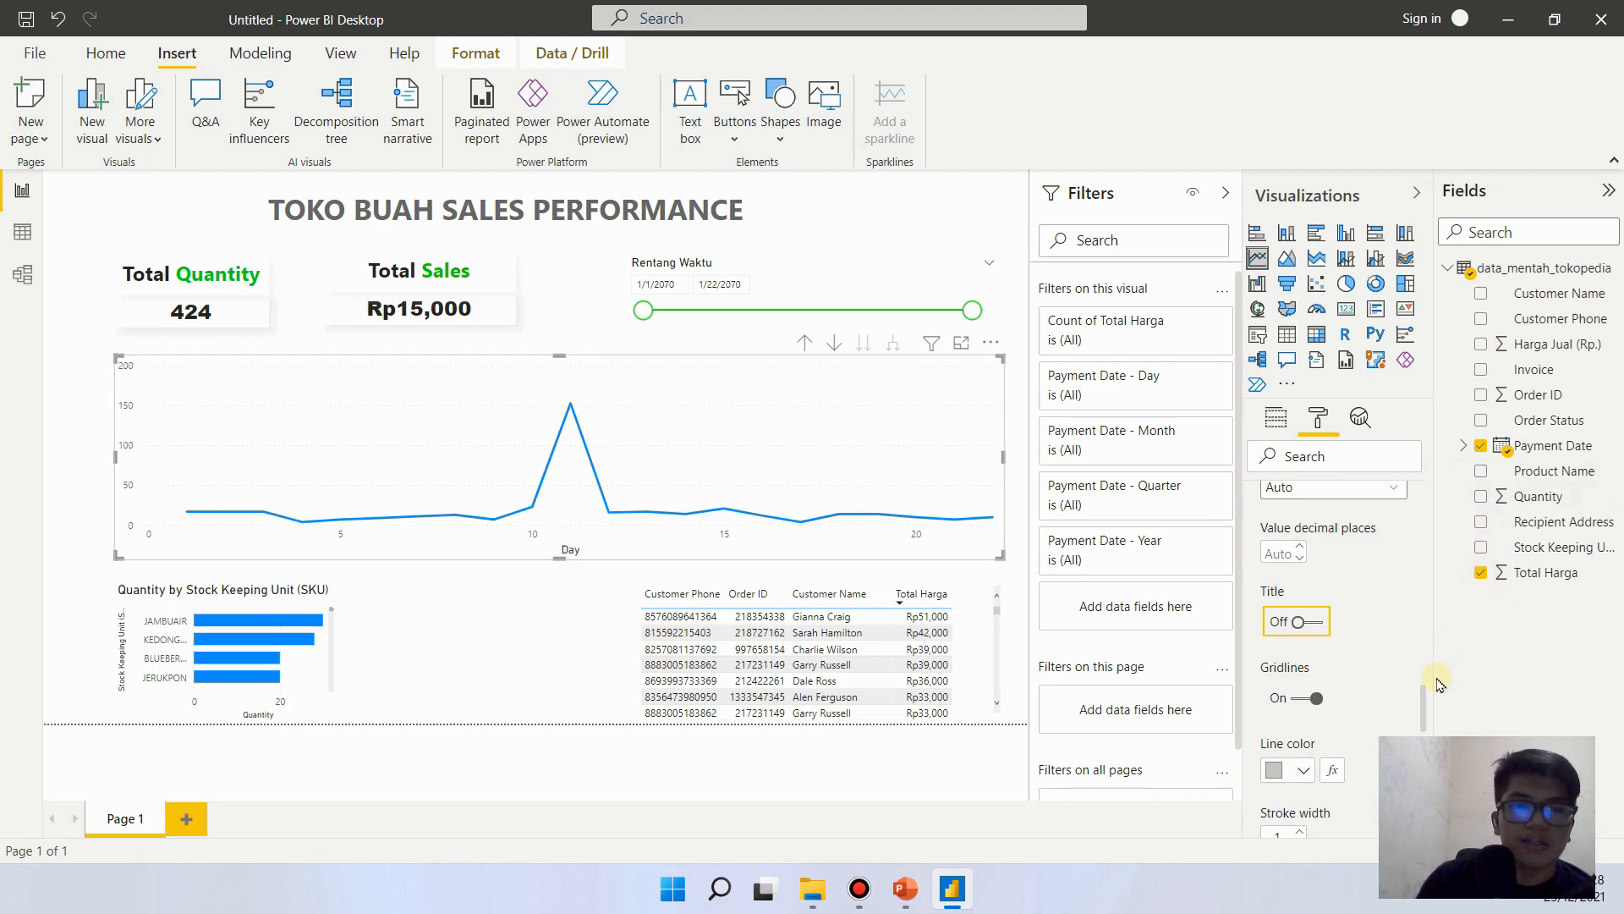
{"action": "left_click_drag", "start_coordinate": [1423, 702], "coordinate": [1423, 572]}
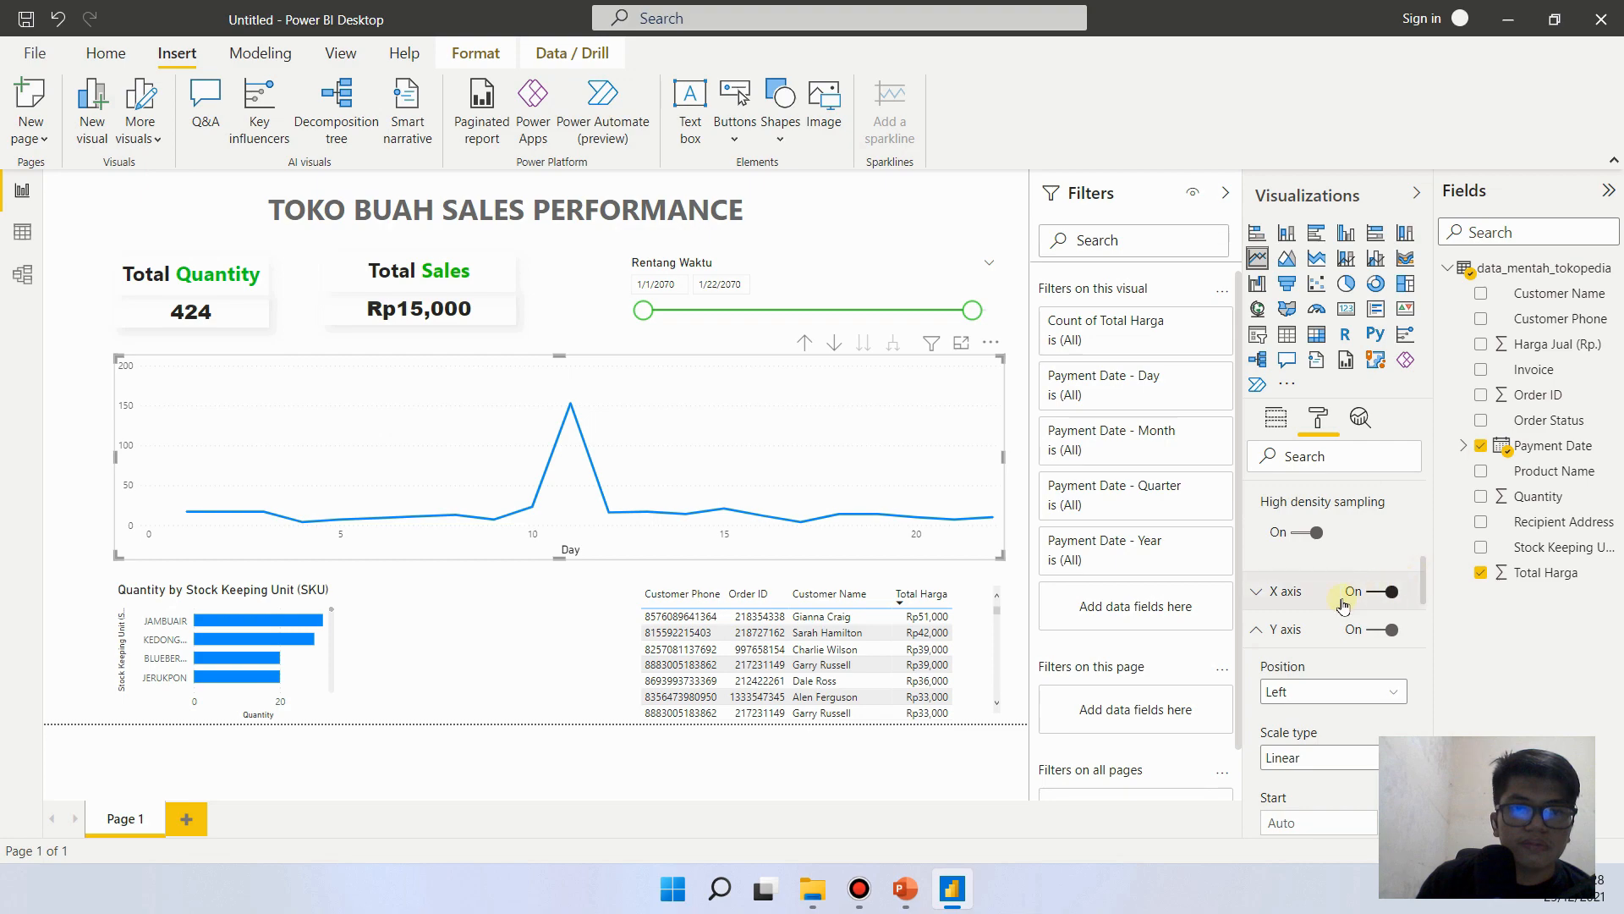
{"action": "left_click", "coordinate": [1255, 591]}
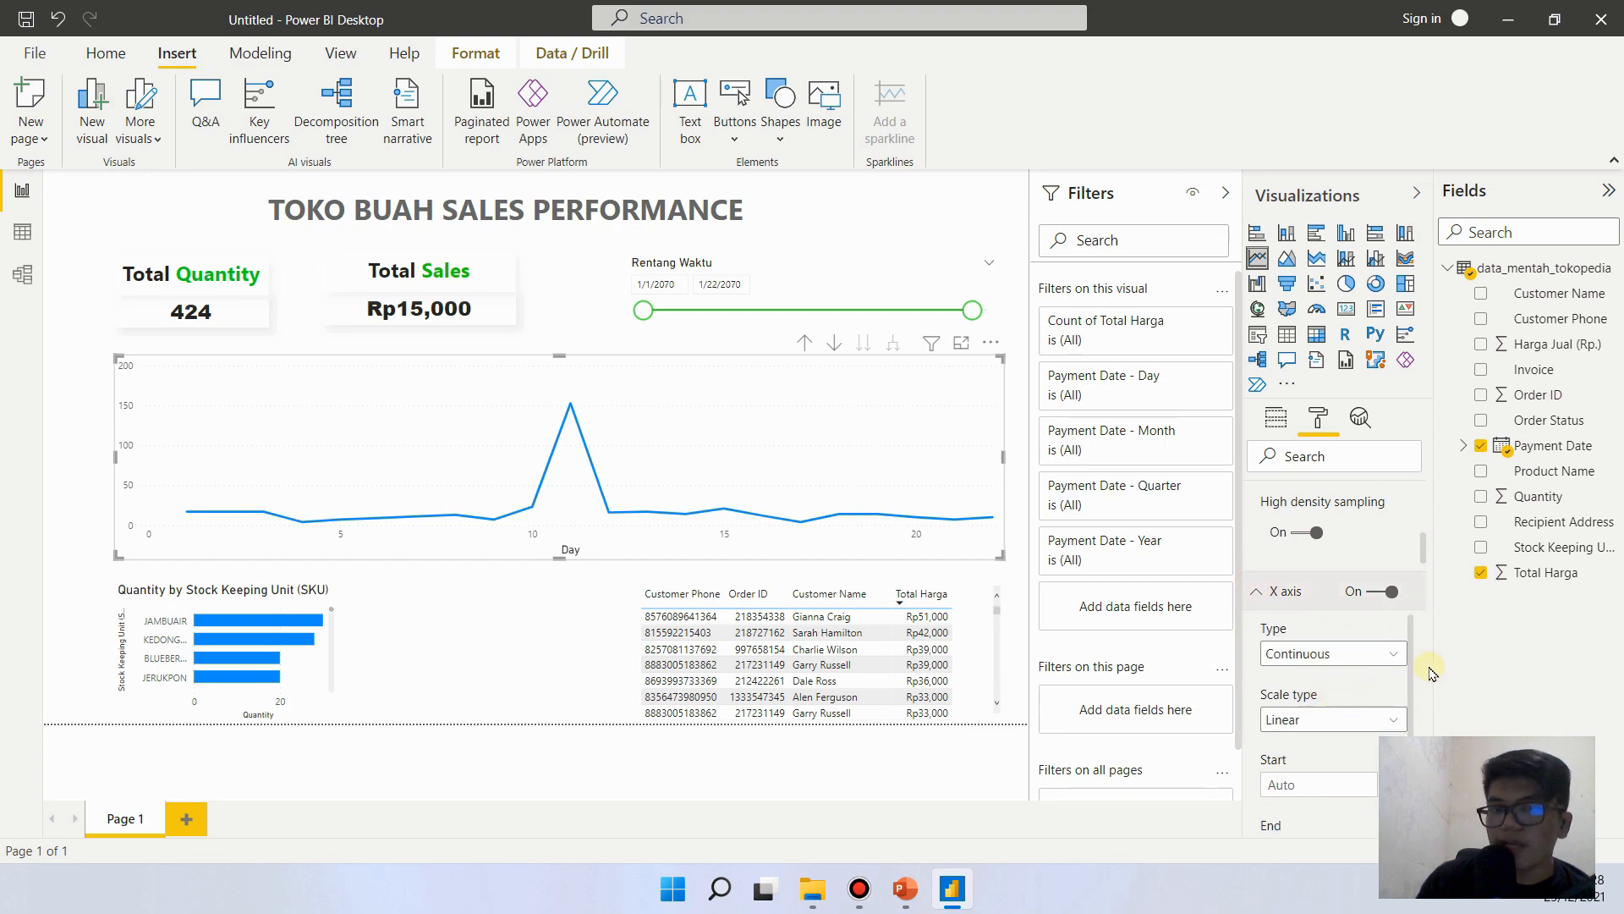
{"action": "left_click_drag", "start_coordinate": [1426, 552], "coordinate": [1362, 615]}
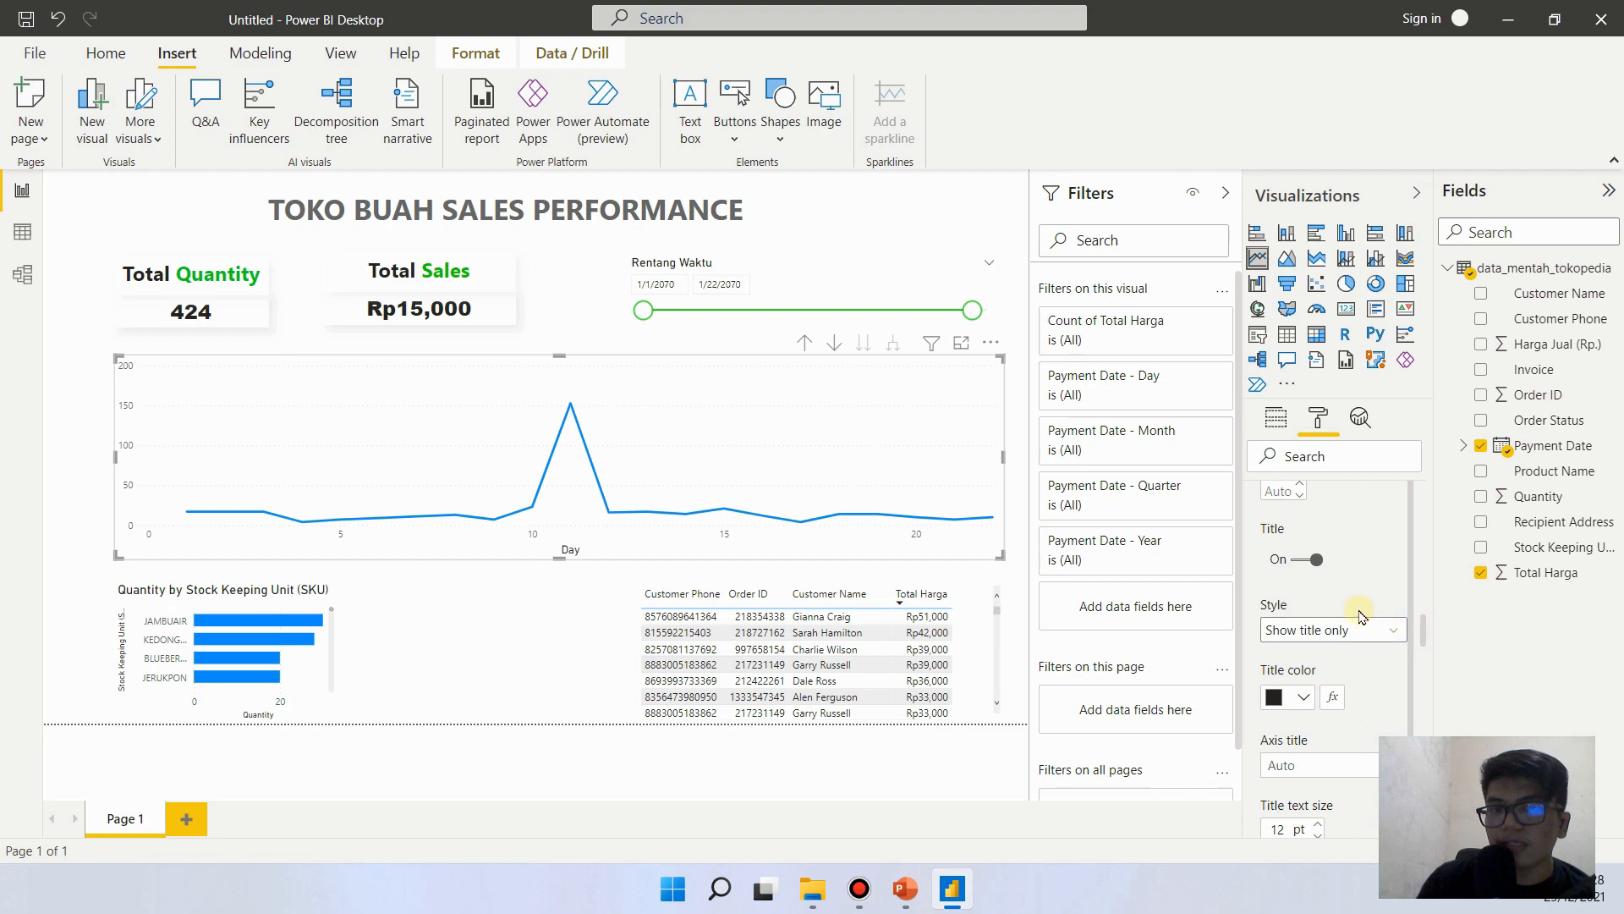
{"action": "left_click", "coordinate": [1292, 557]}
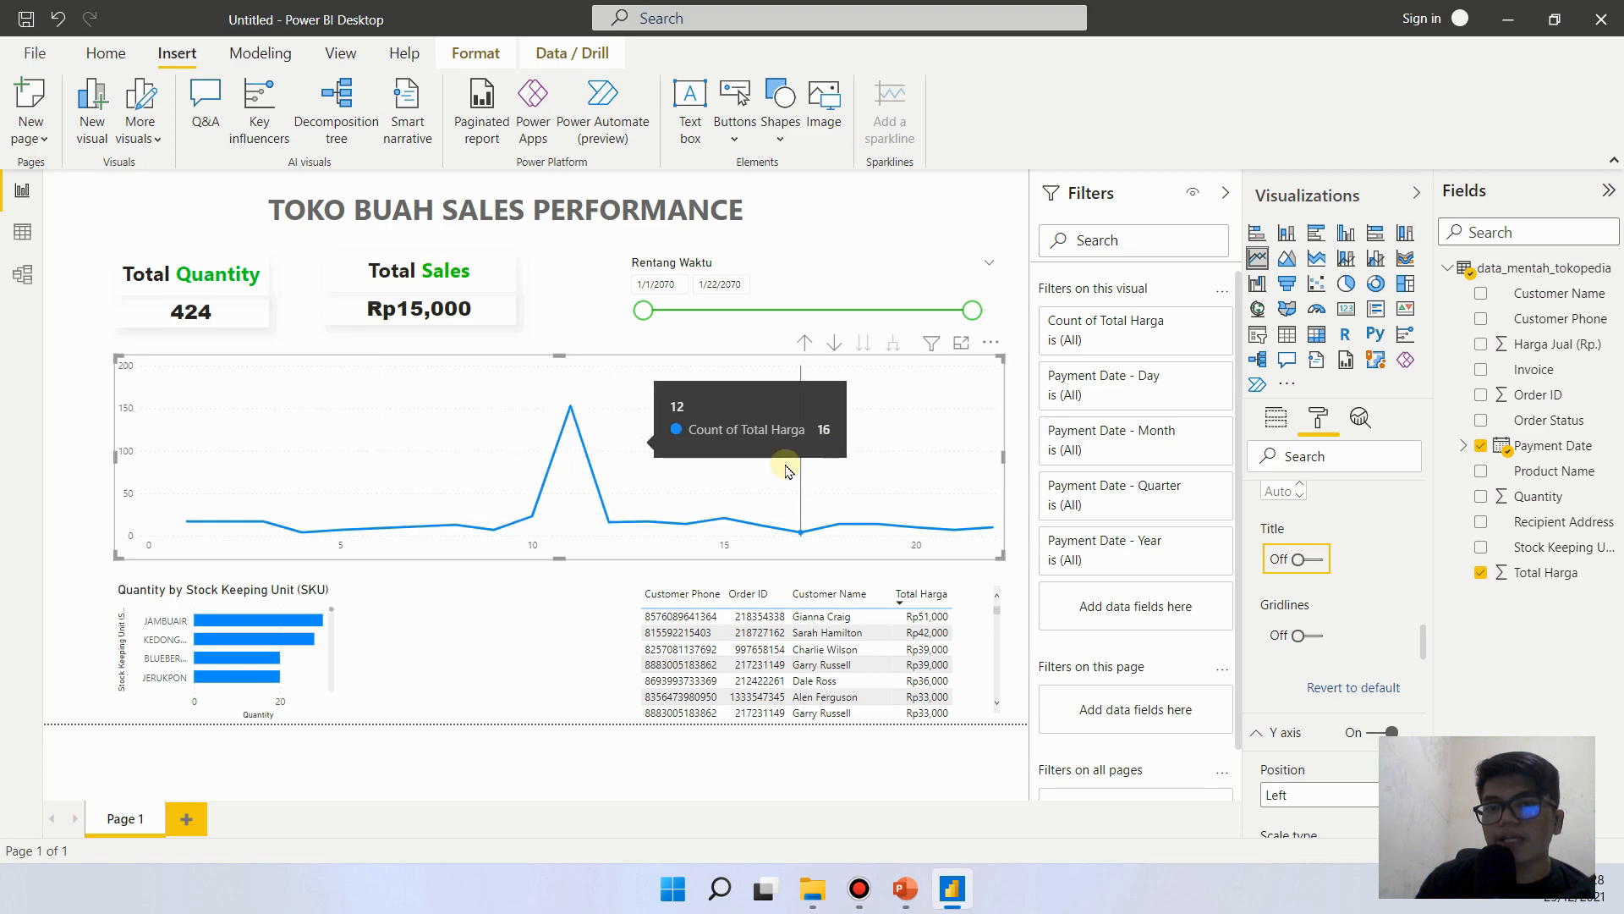
- Turn on data labels for the line chart and open their settings
{"action": "scroll", "coordinate": [1405, 559], "scroll_direction": "down", "scroll_amount": 5}
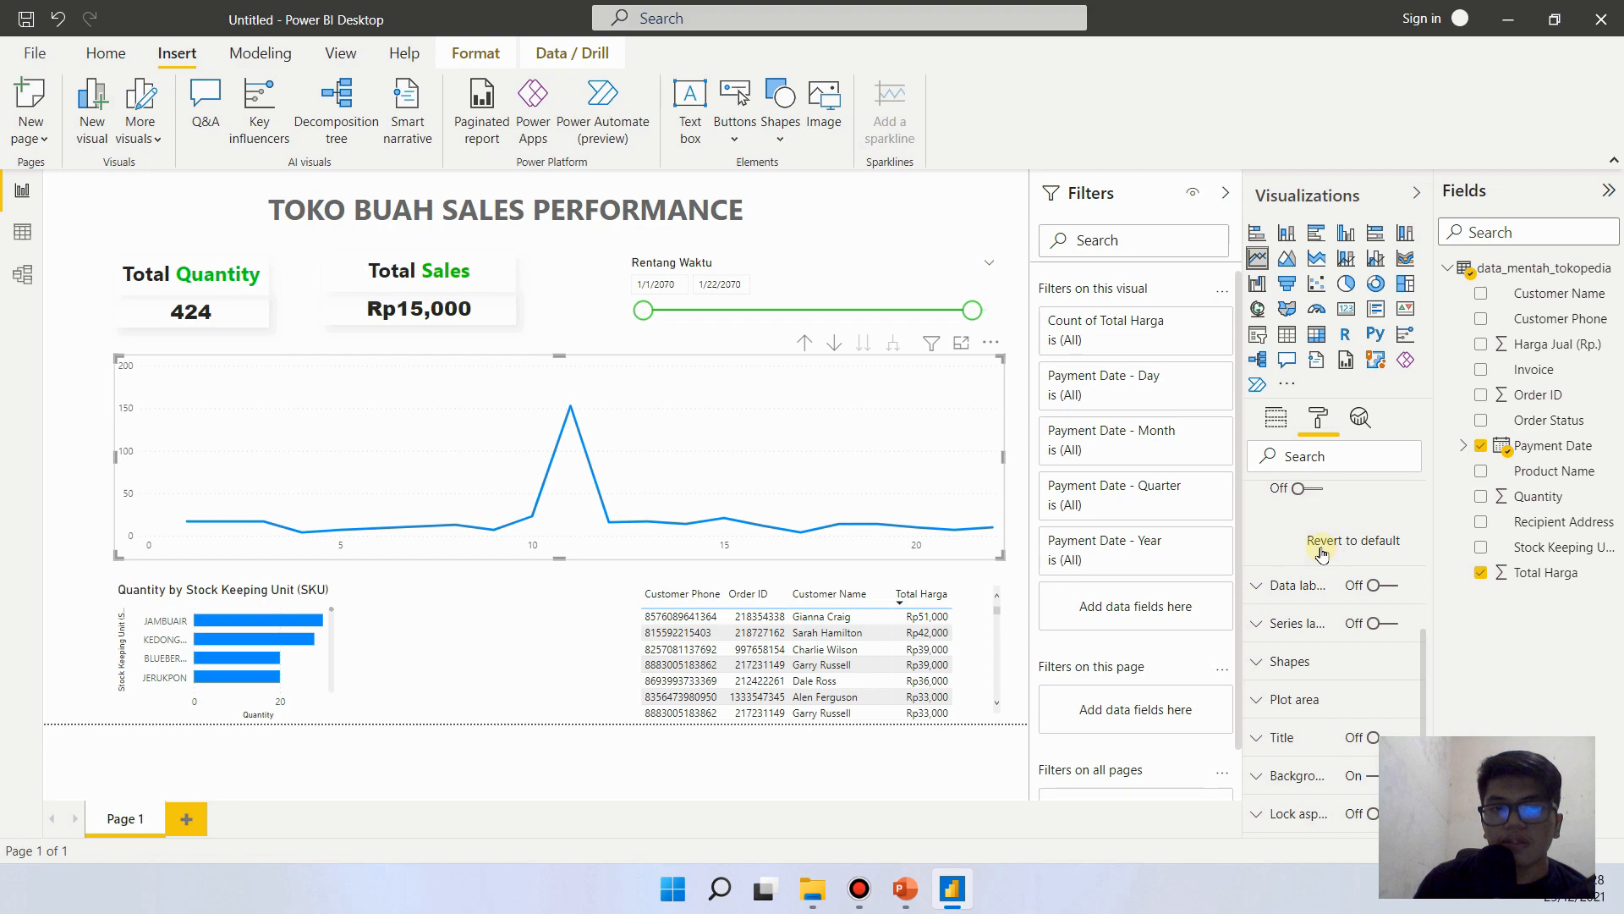
{"action": "left_click", "coordinate": [1388, 594]}
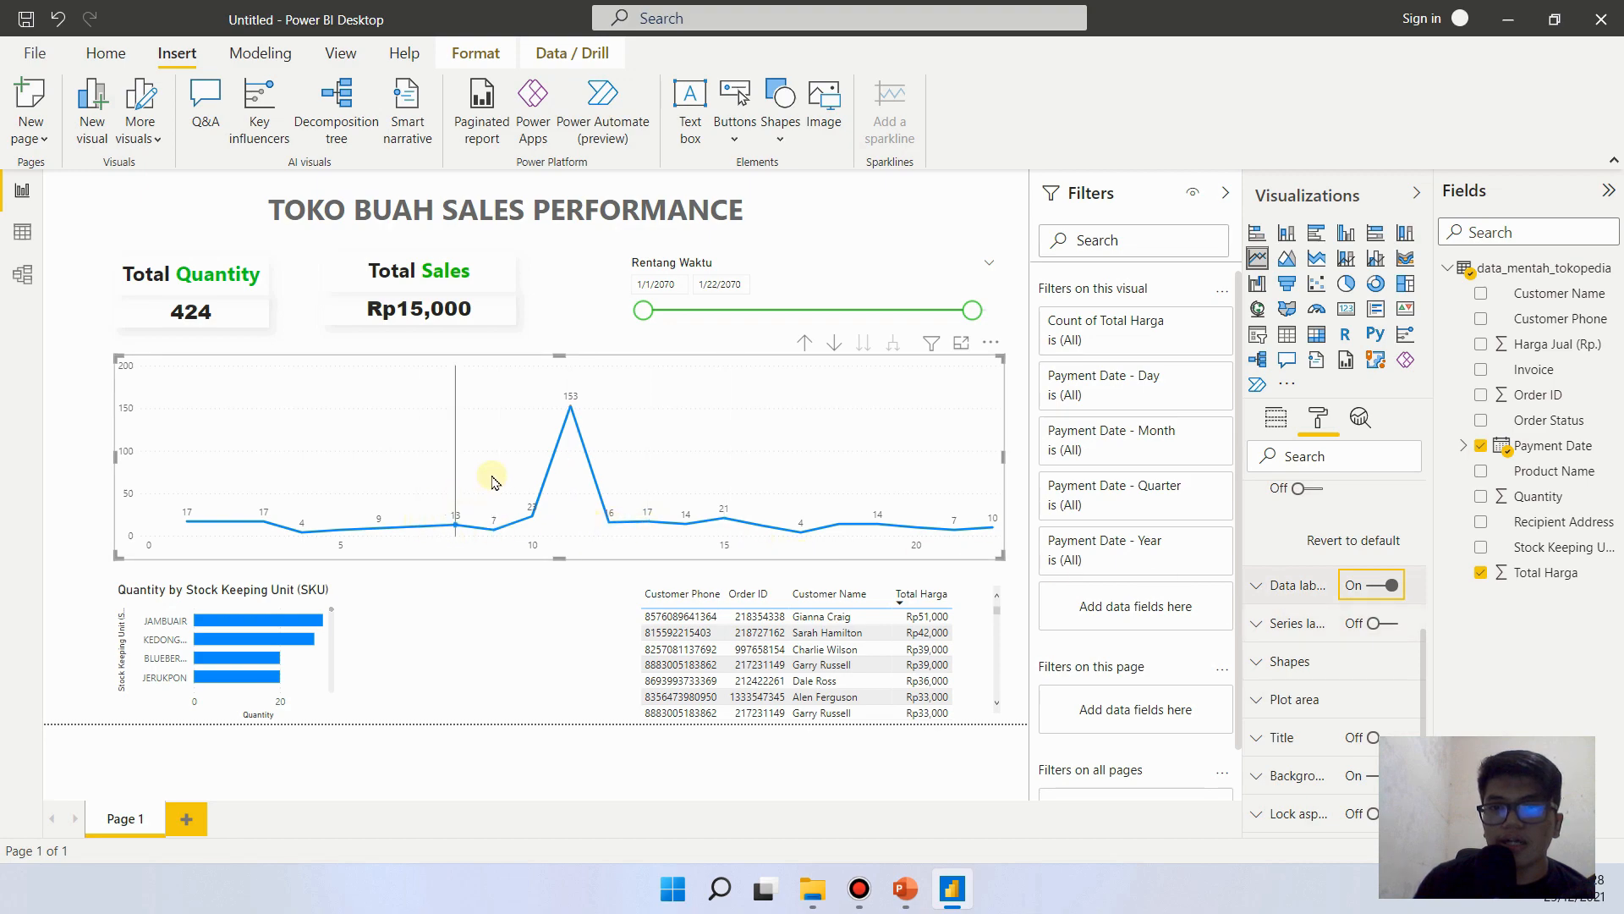
{"action": "left_click", "coordinate": [1261, 586]}
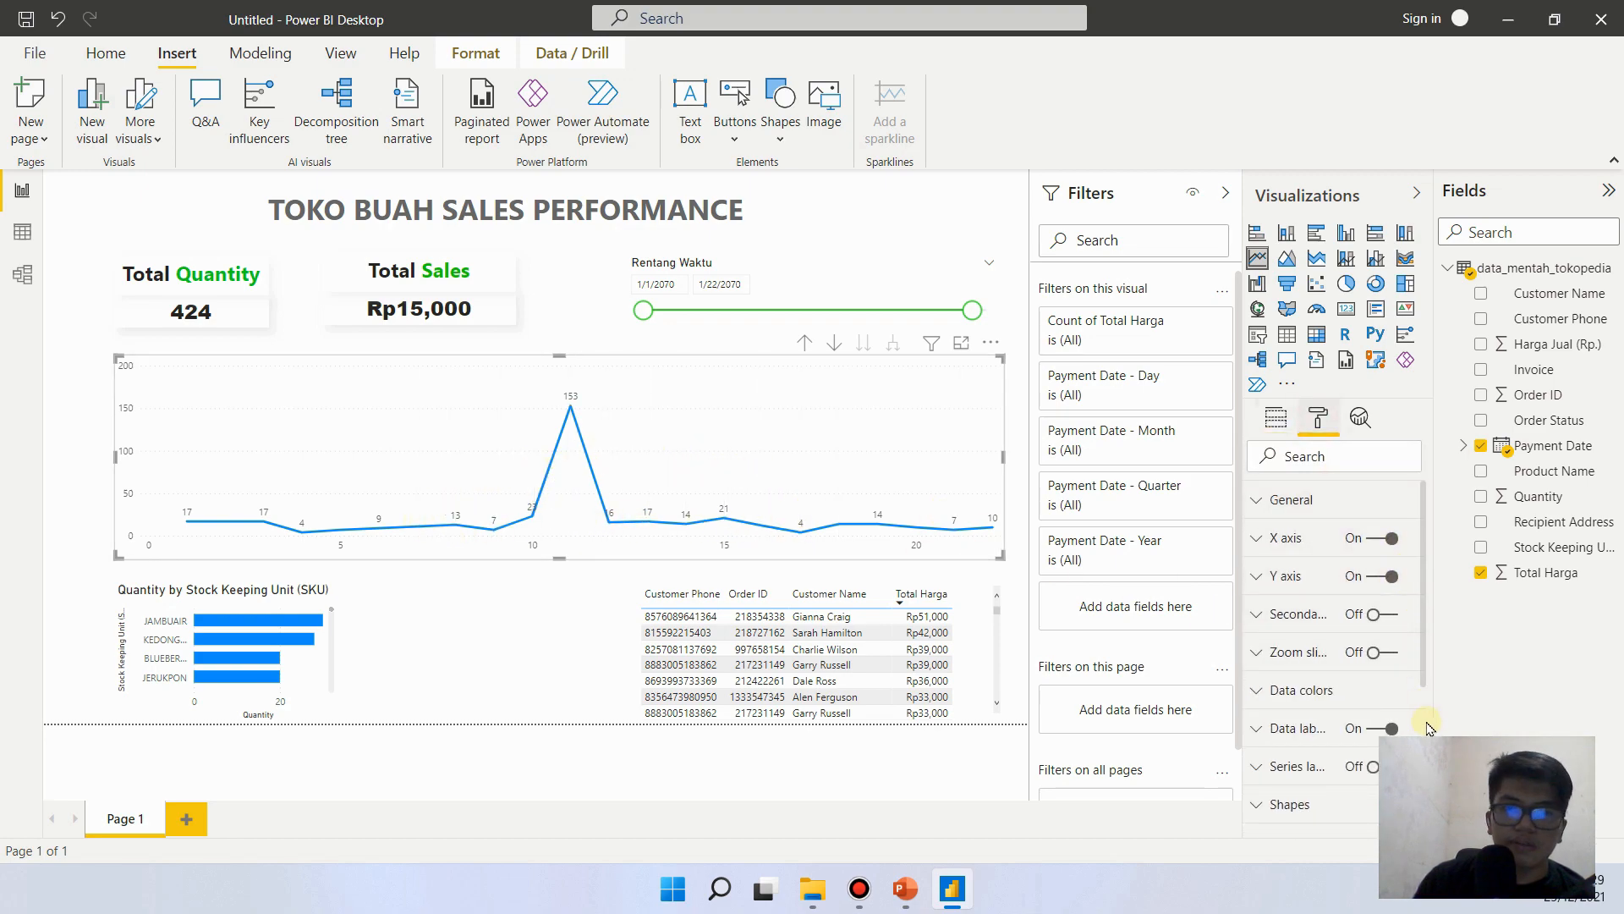
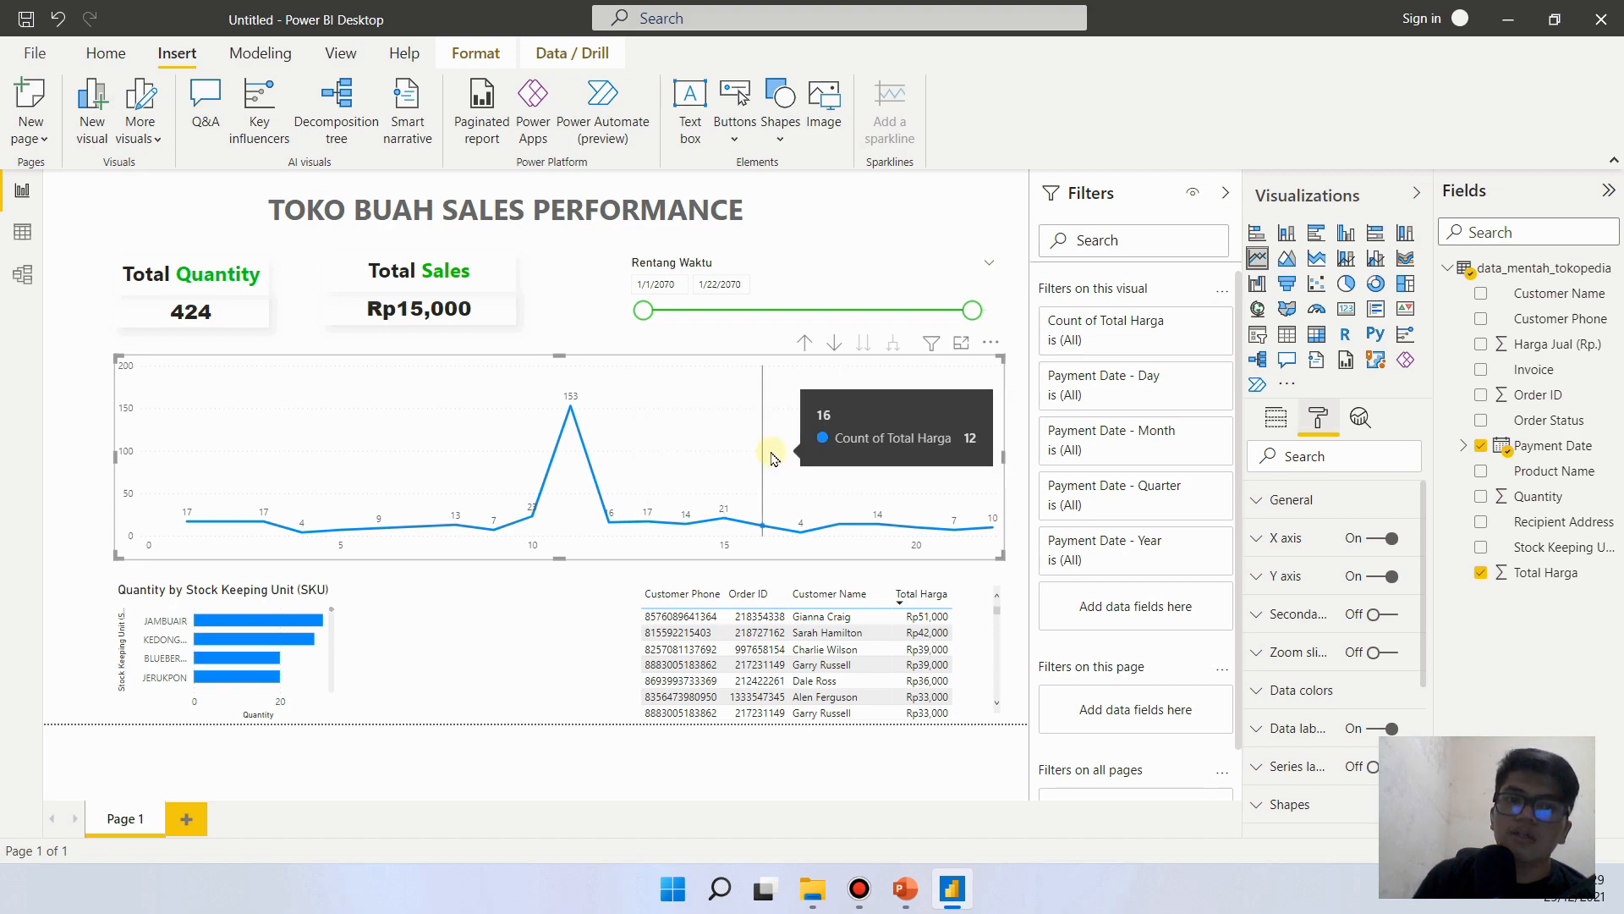
- Change the line chart's Total Harga value from a count to a sum
{"action": "left_click", "coordinate": [1275, 418]}
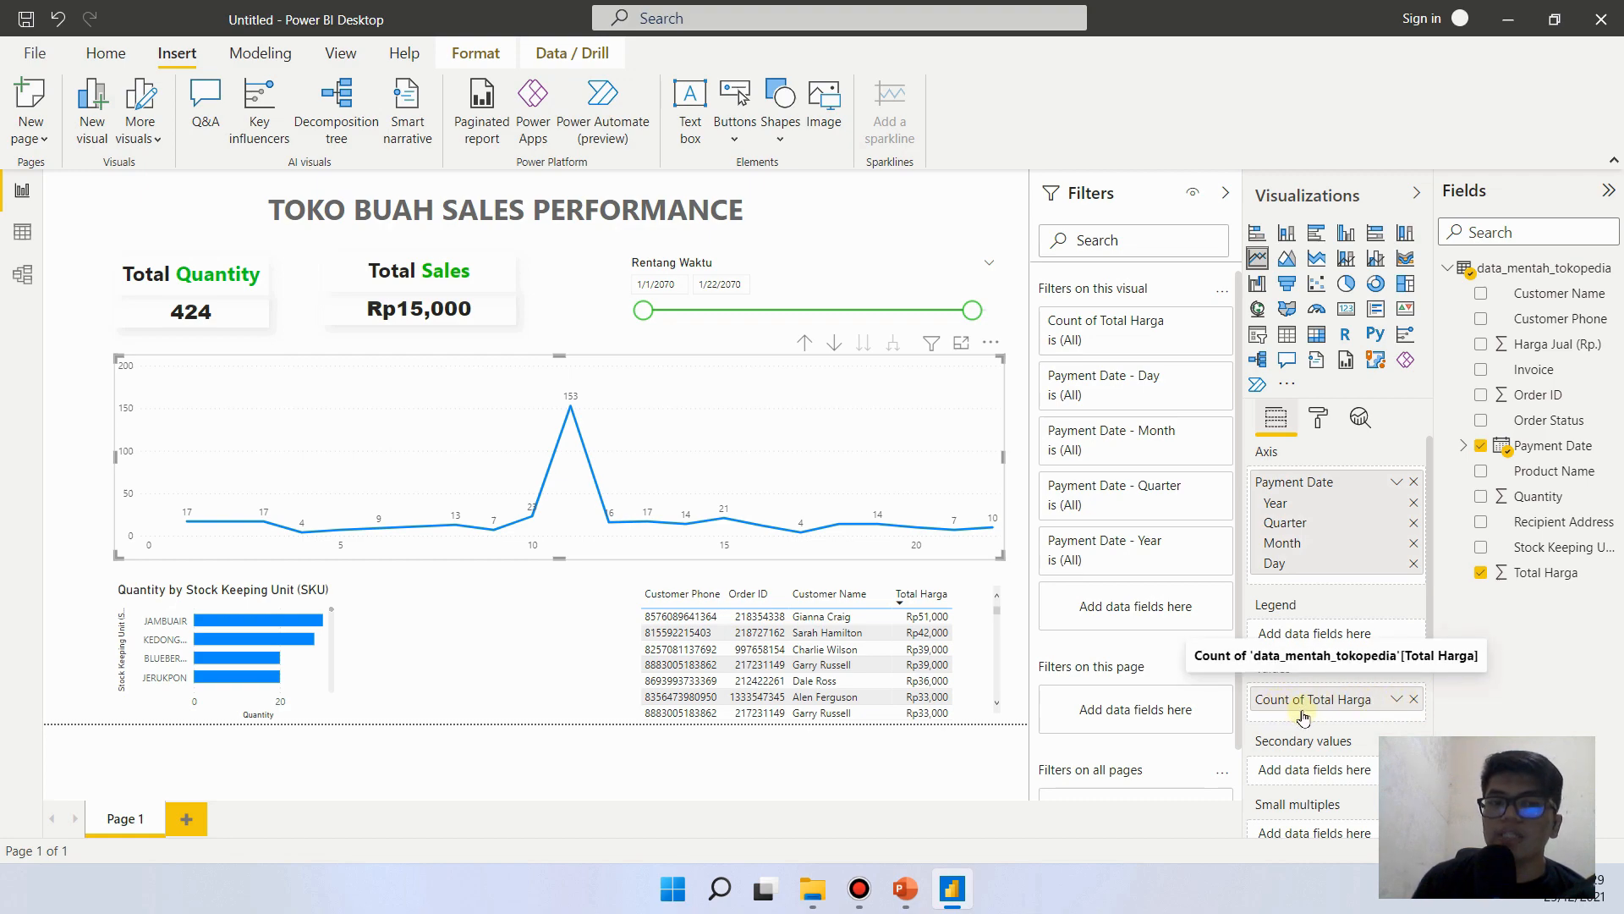
{"action": "left_click", "coordinate": [1394, 702]}
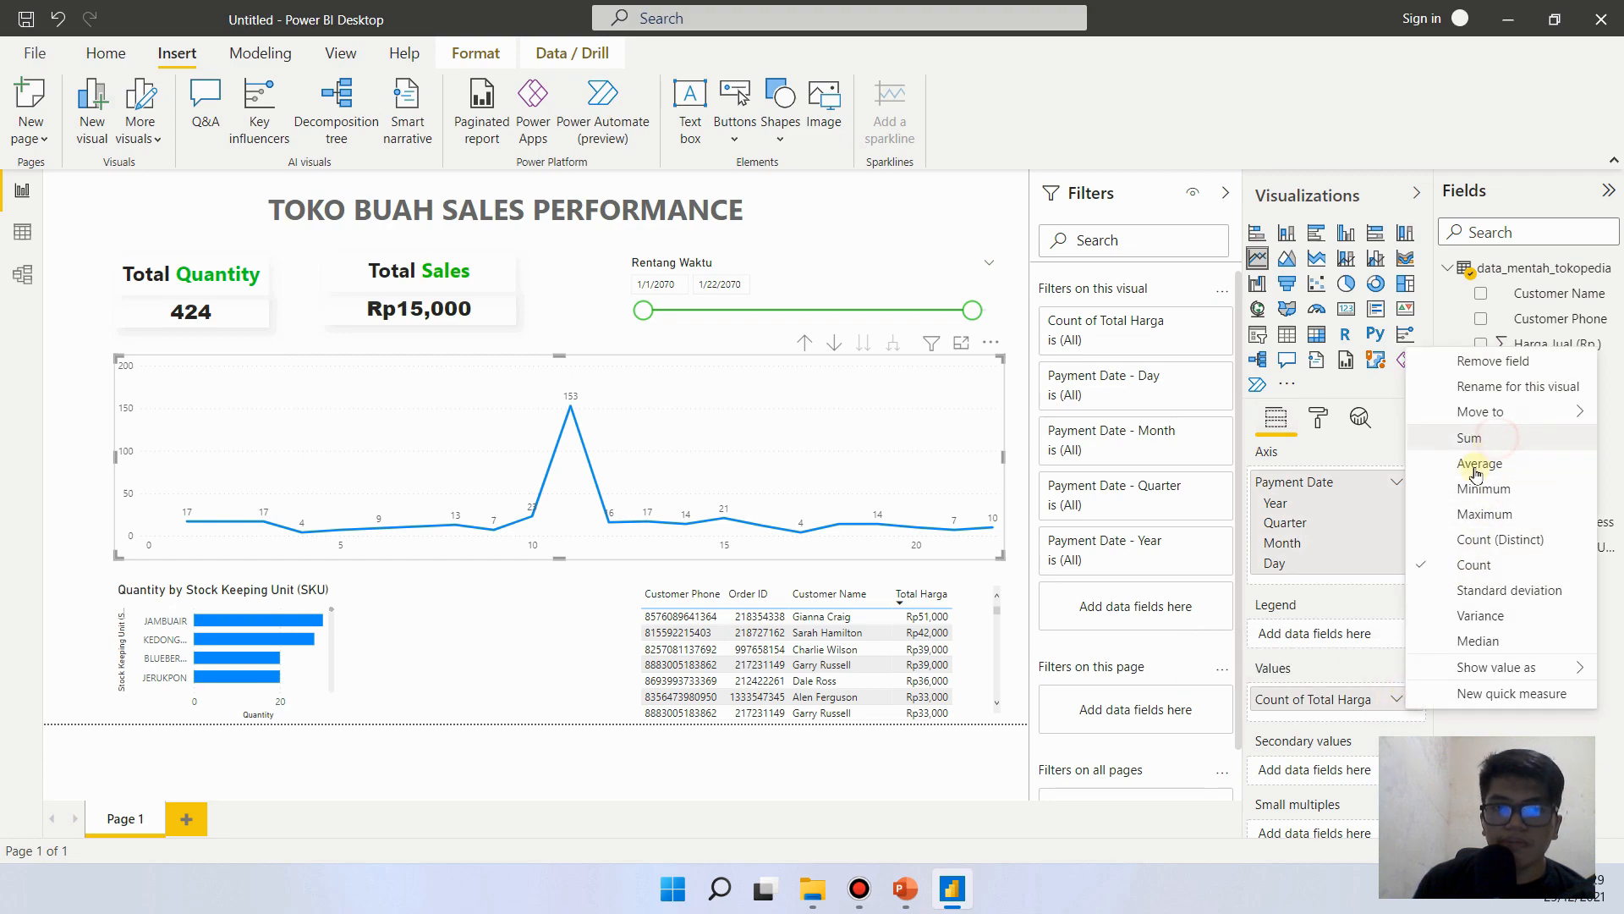
{"action": "left_click", "coordinate": [1472, 437]}
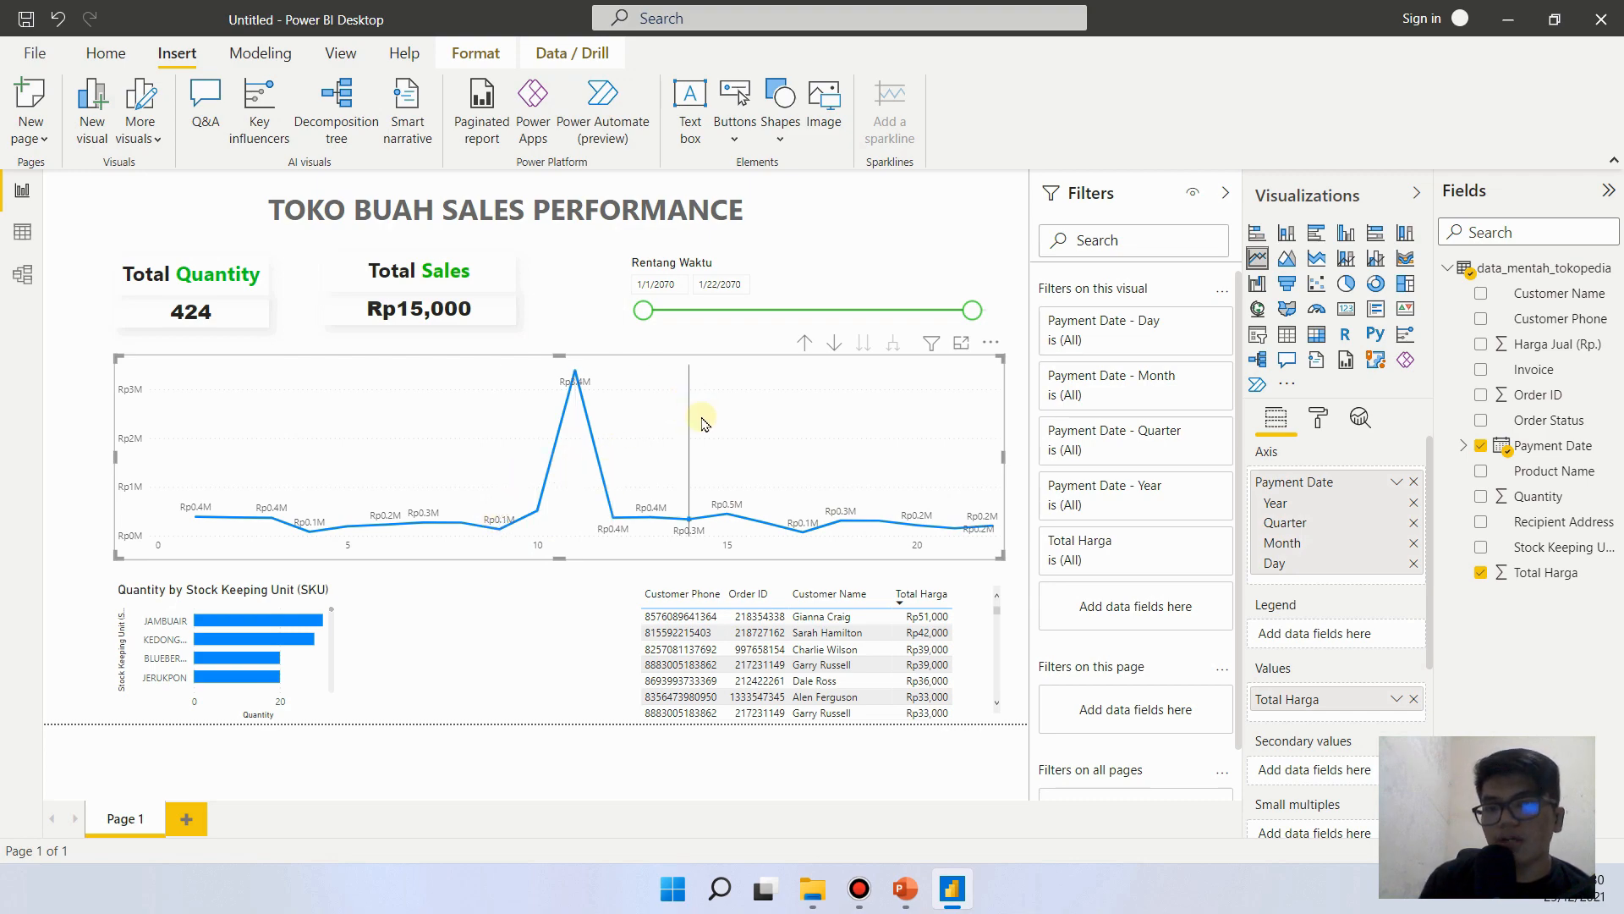
- Set the line chart's Total Harga data color to green and deselect the chart
{"action": "left_click", "coordinate": [1325, 414]}
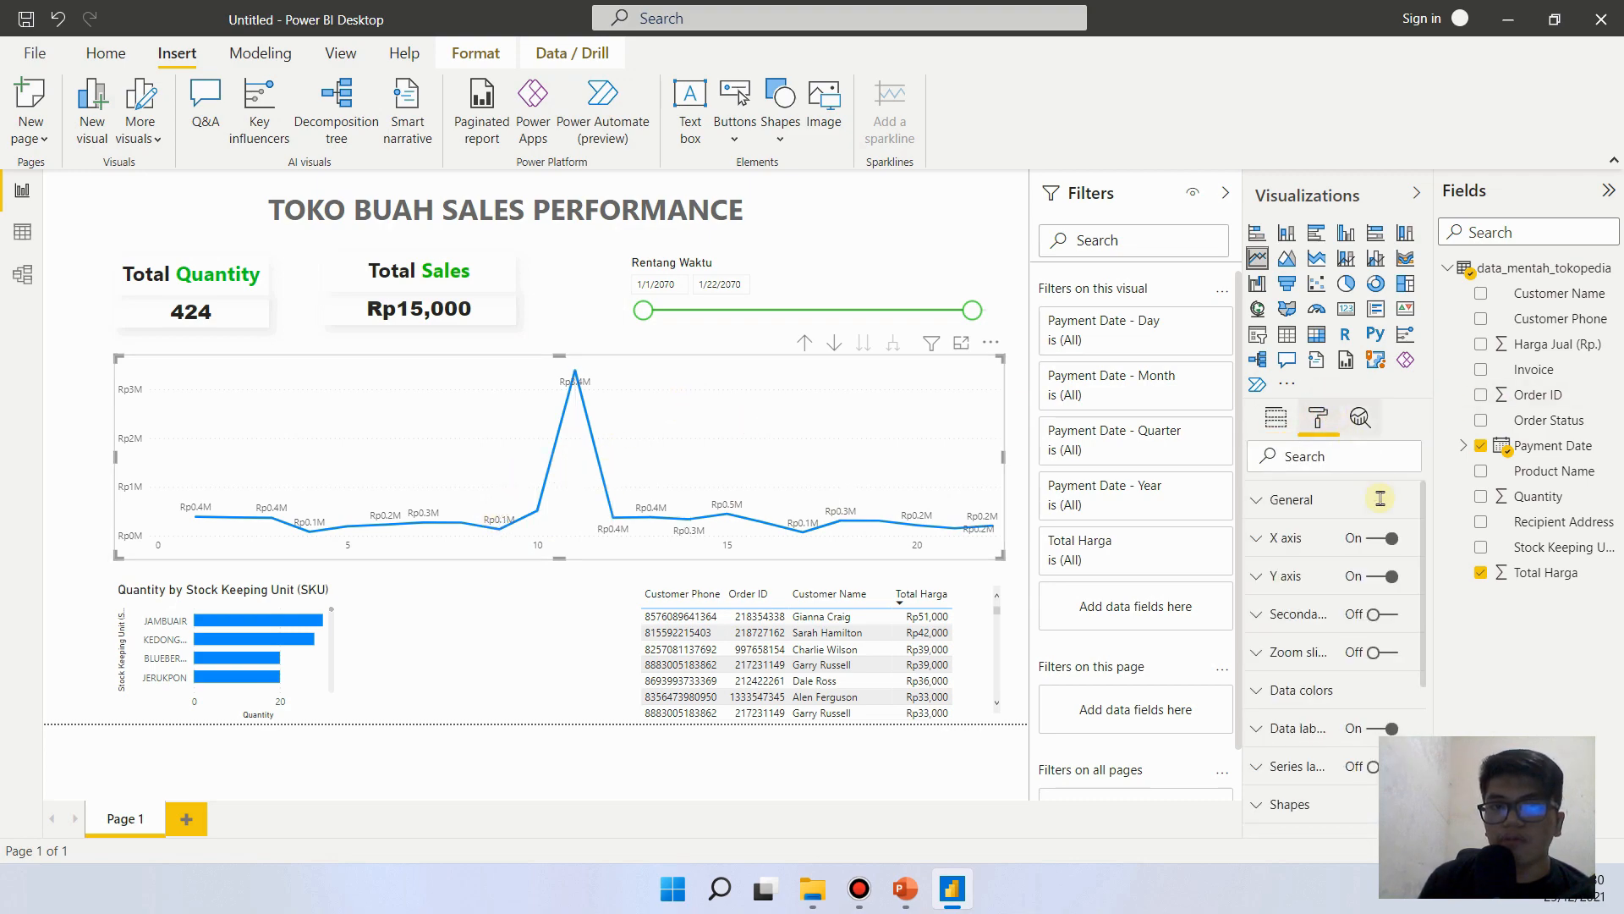
{"action": "left_click", "coordinate": [1330, 687]}
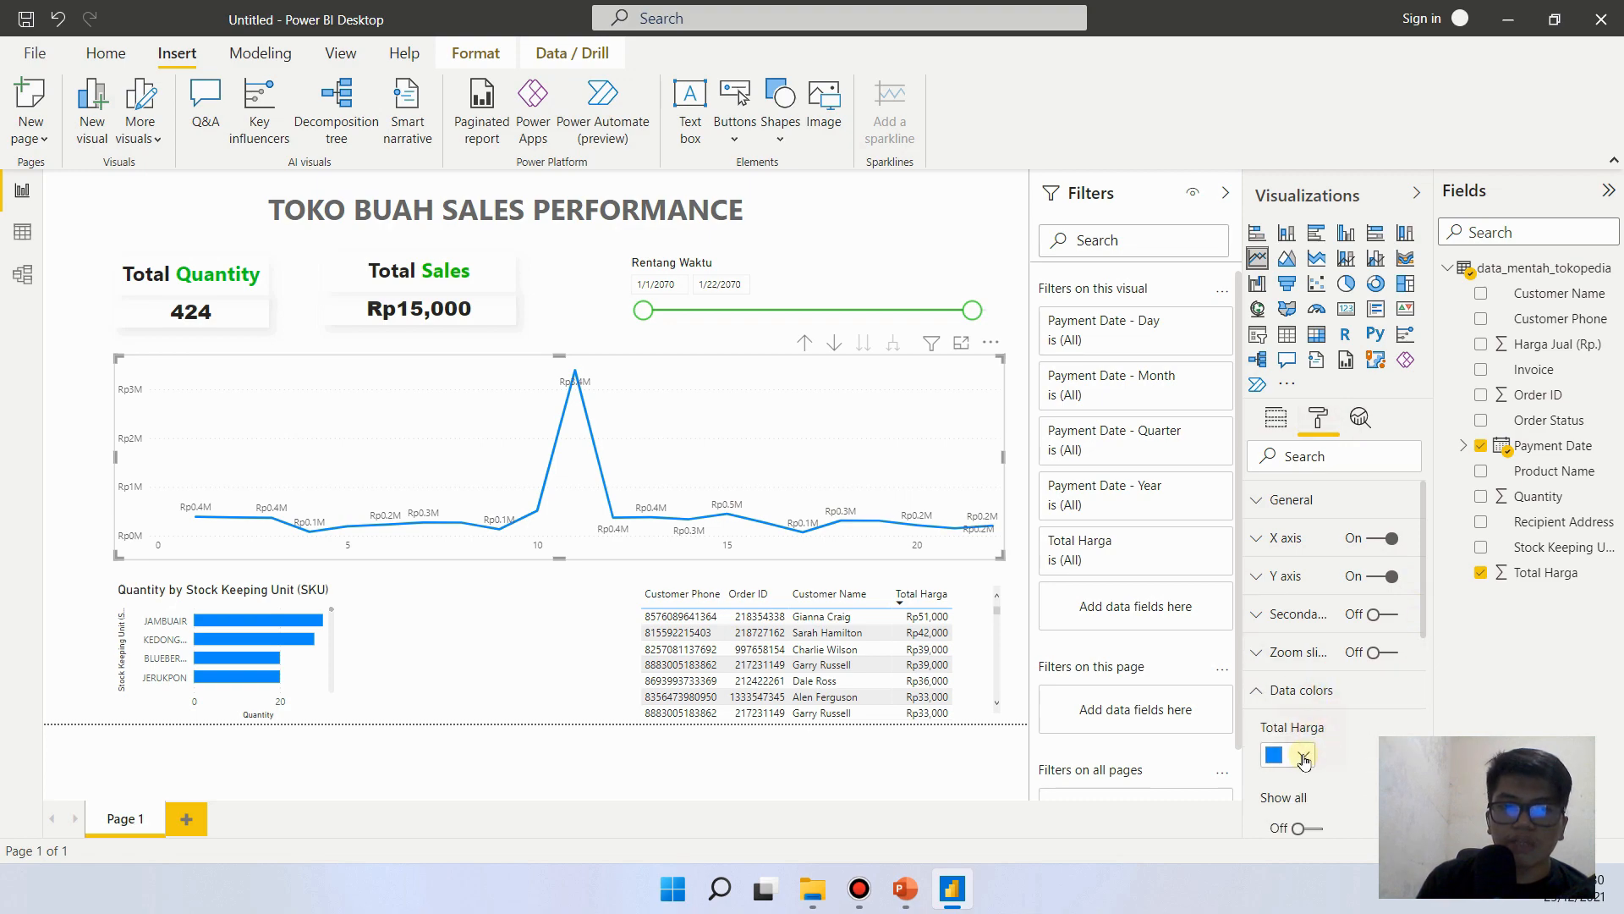
{"action": "left_click", "coordinate": [1304, 756]}
{"action": "left_click", "coordinate": [1326, 657]}
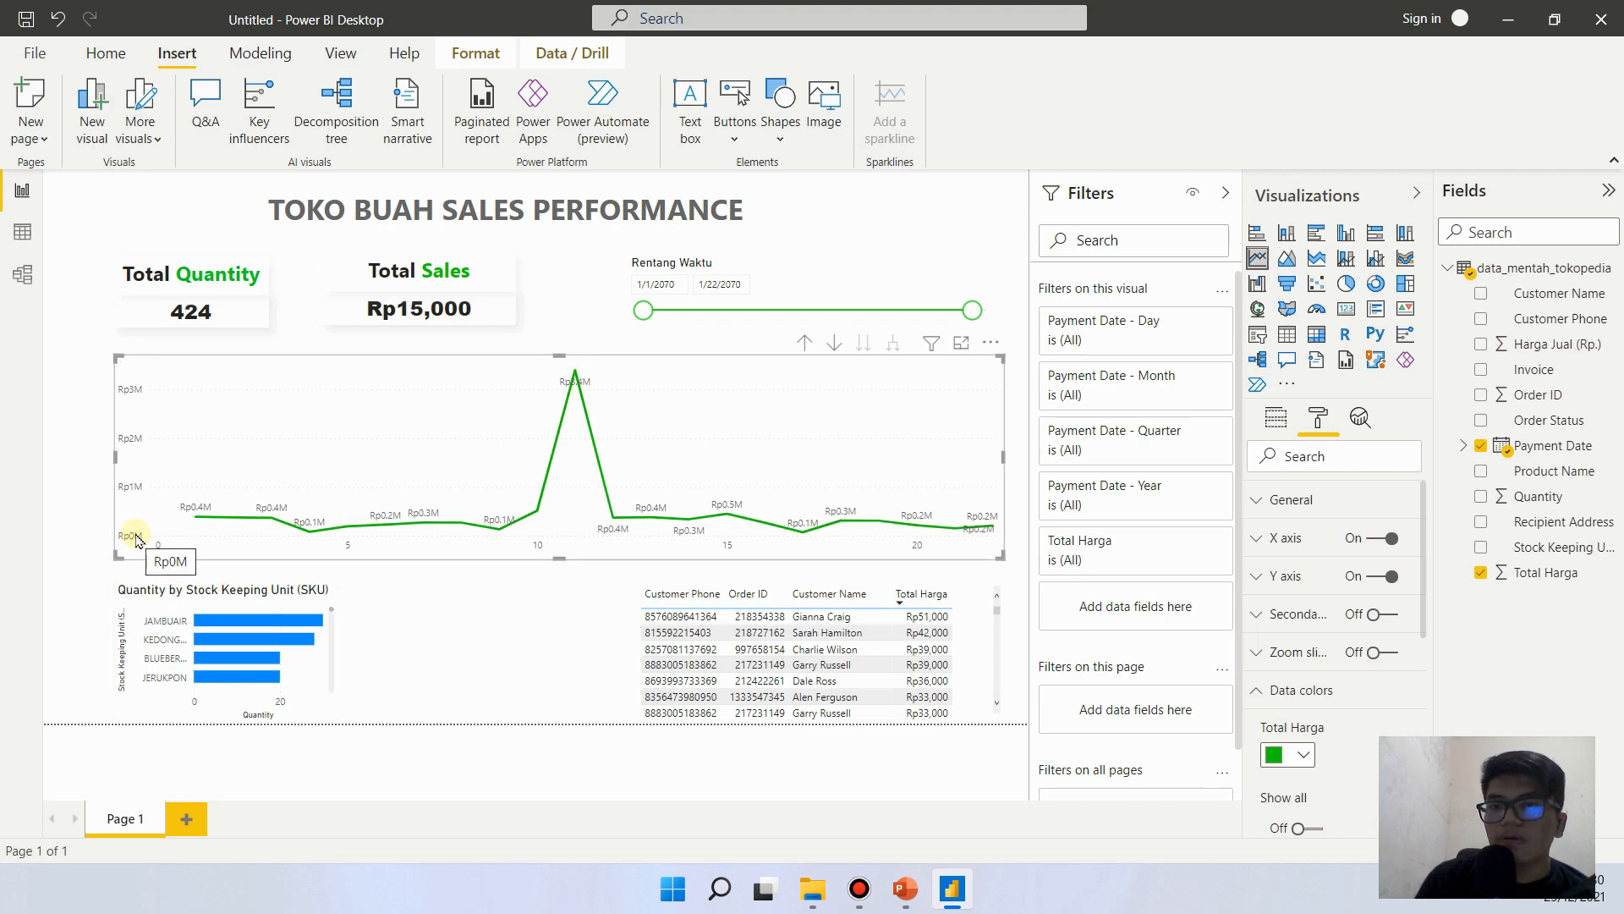
{"action": "left_click", "coordinate": [52, 627]}
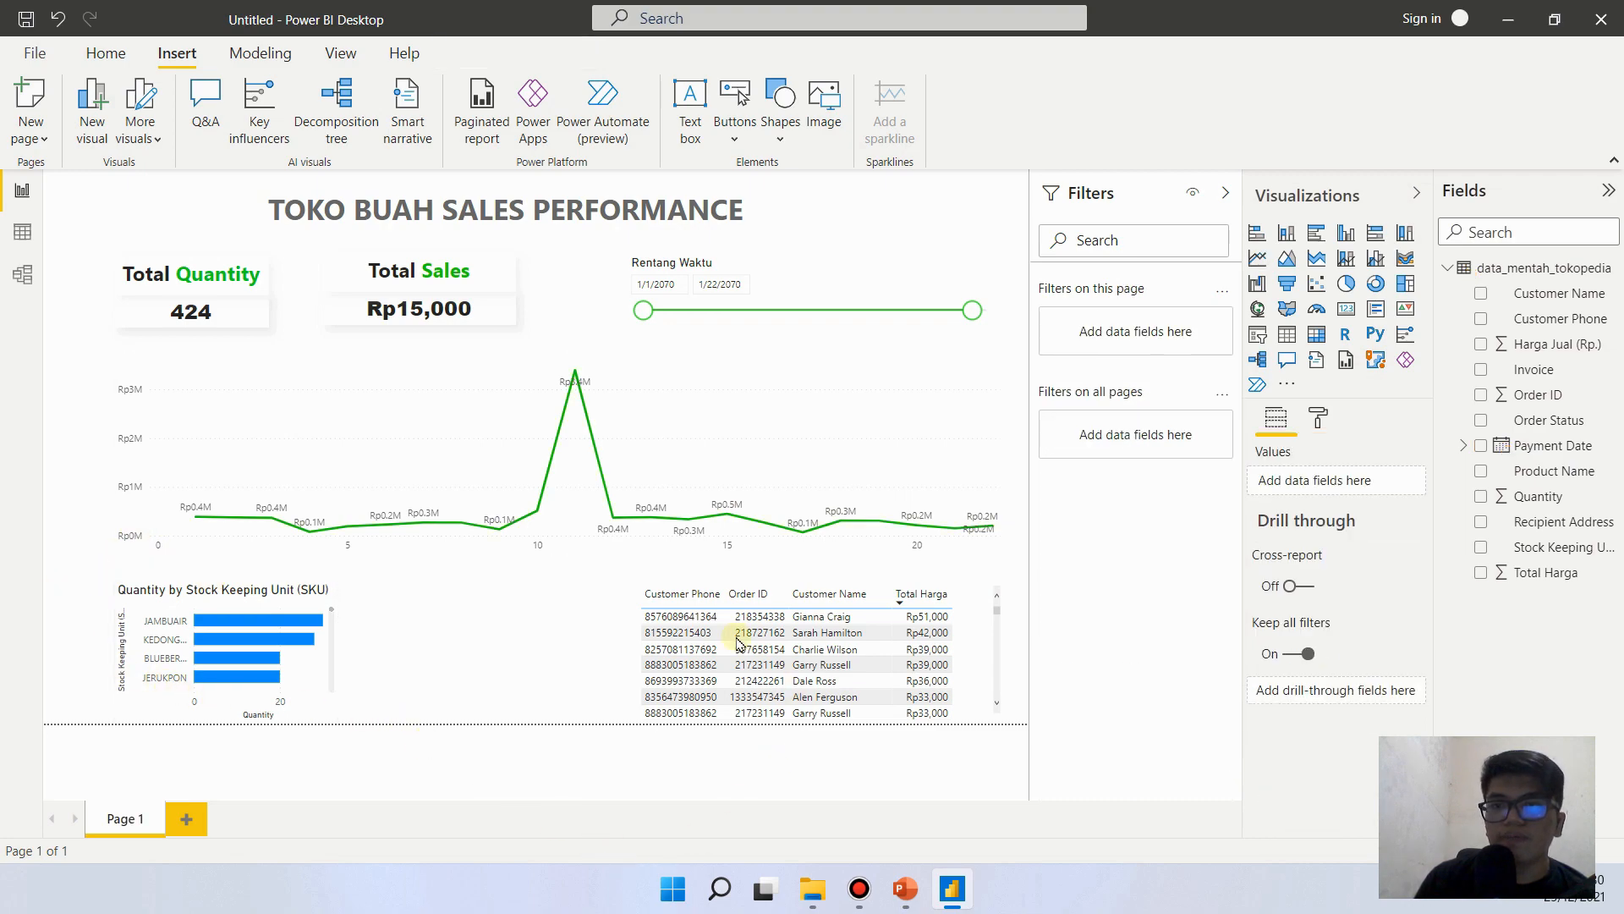
- Check the reference slide in PowerPoint, return to Power BI and set the Total Sales card to the sum of Total Harga
{"action": "left_click", "coordinate": [919, 895]}
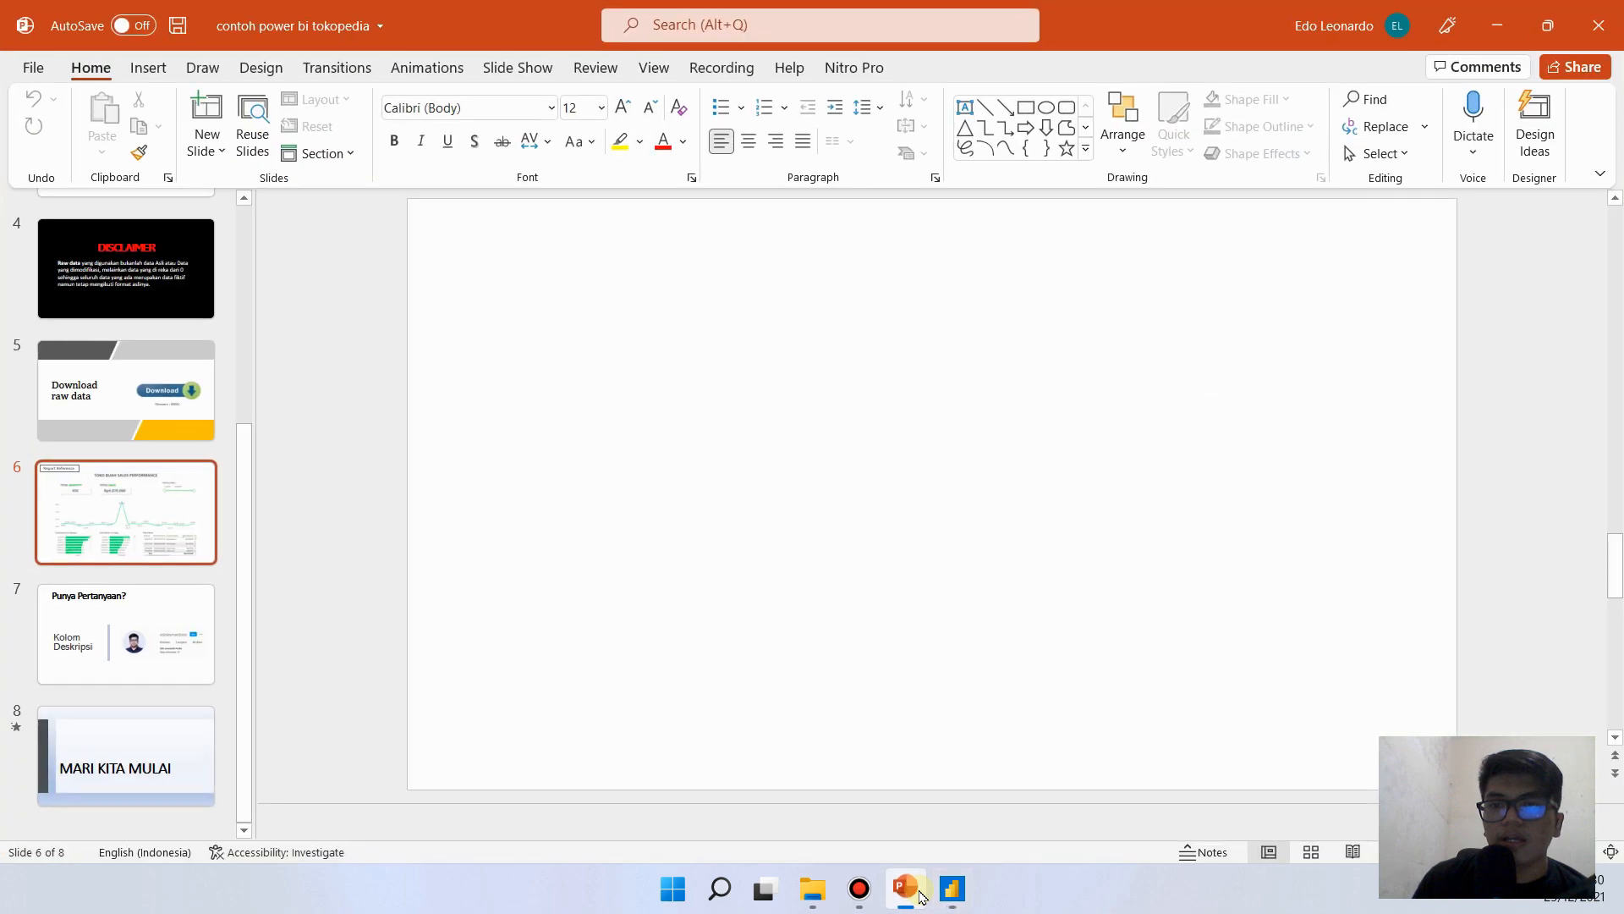
{"action": "left_click", "coordinate": [952, 889]}
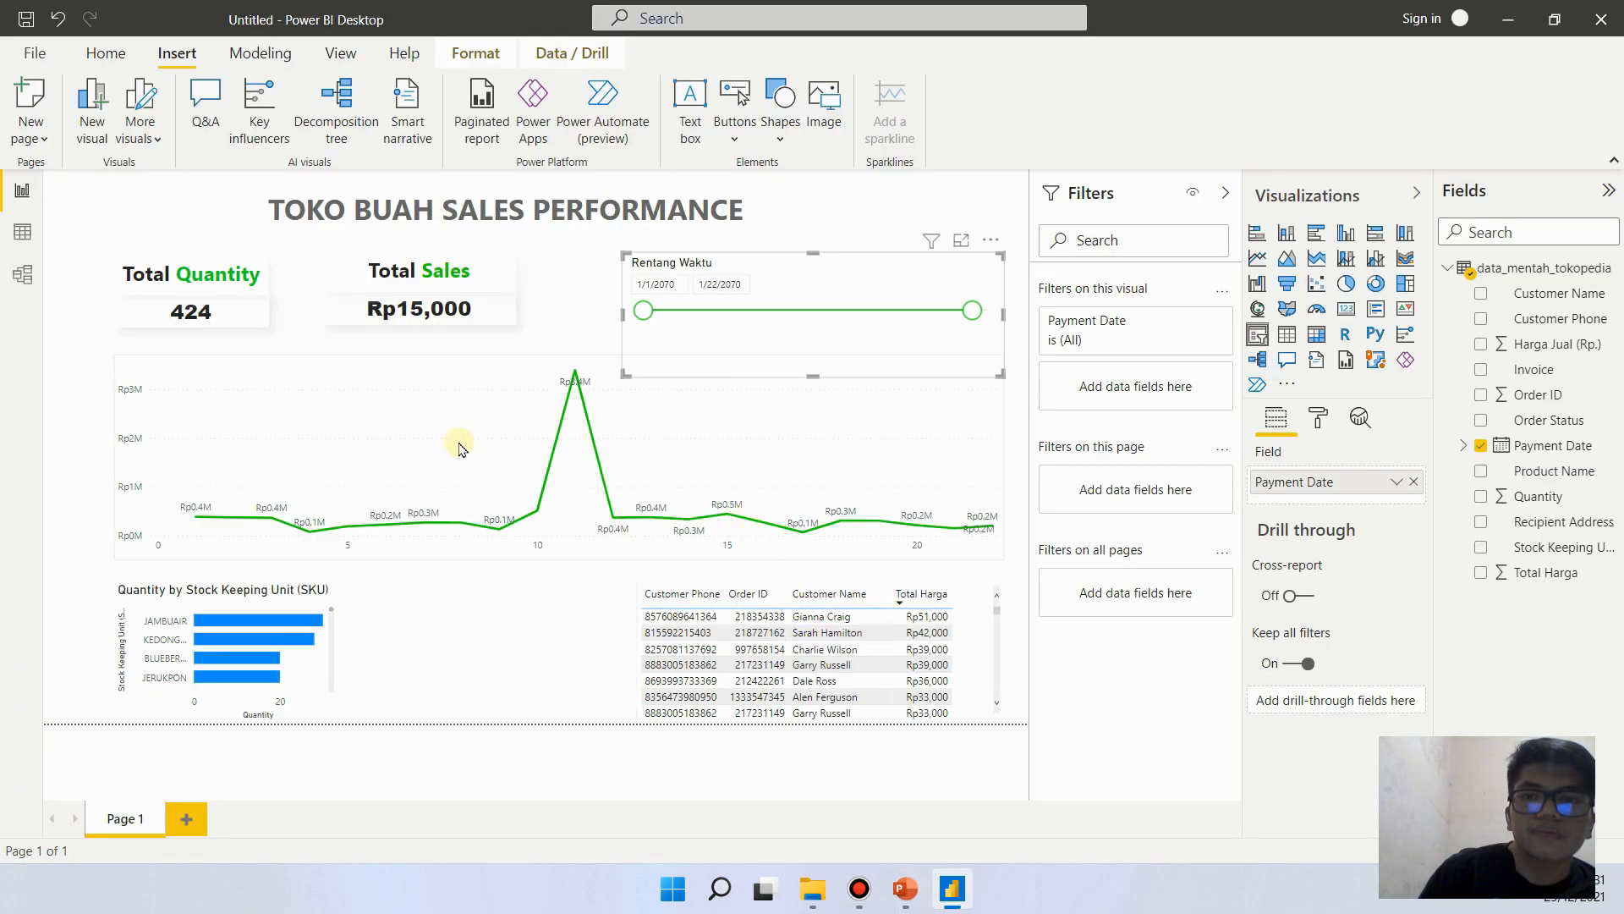
{"action": "left_click", "coordinate": [91, 420]}
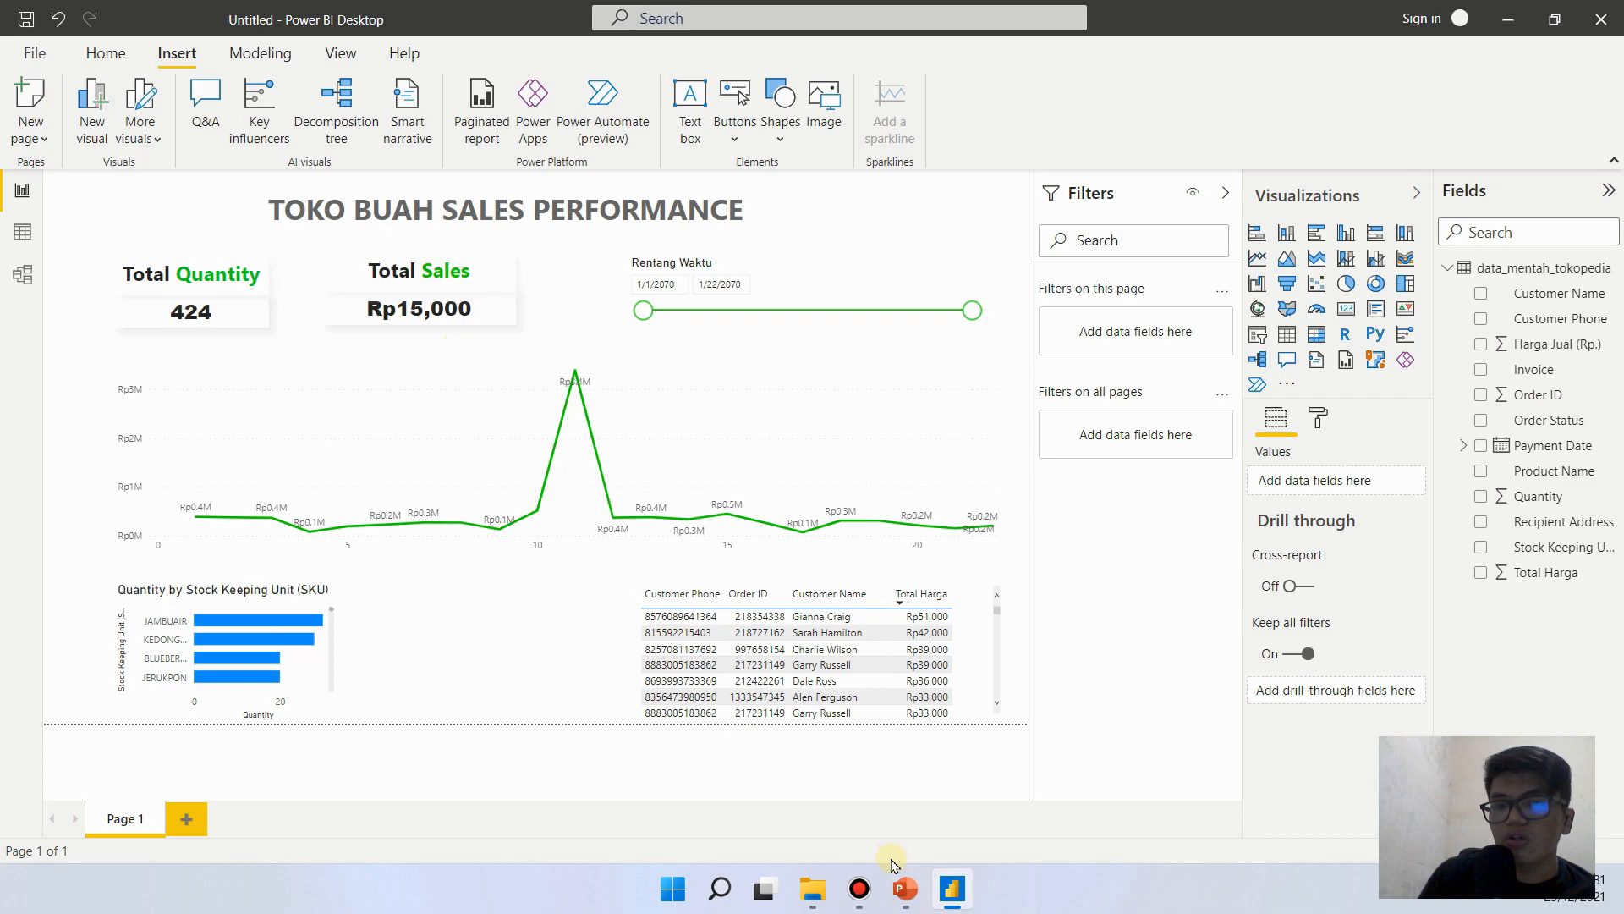
{"action": "left_click", "coordinate": [904, 888]}
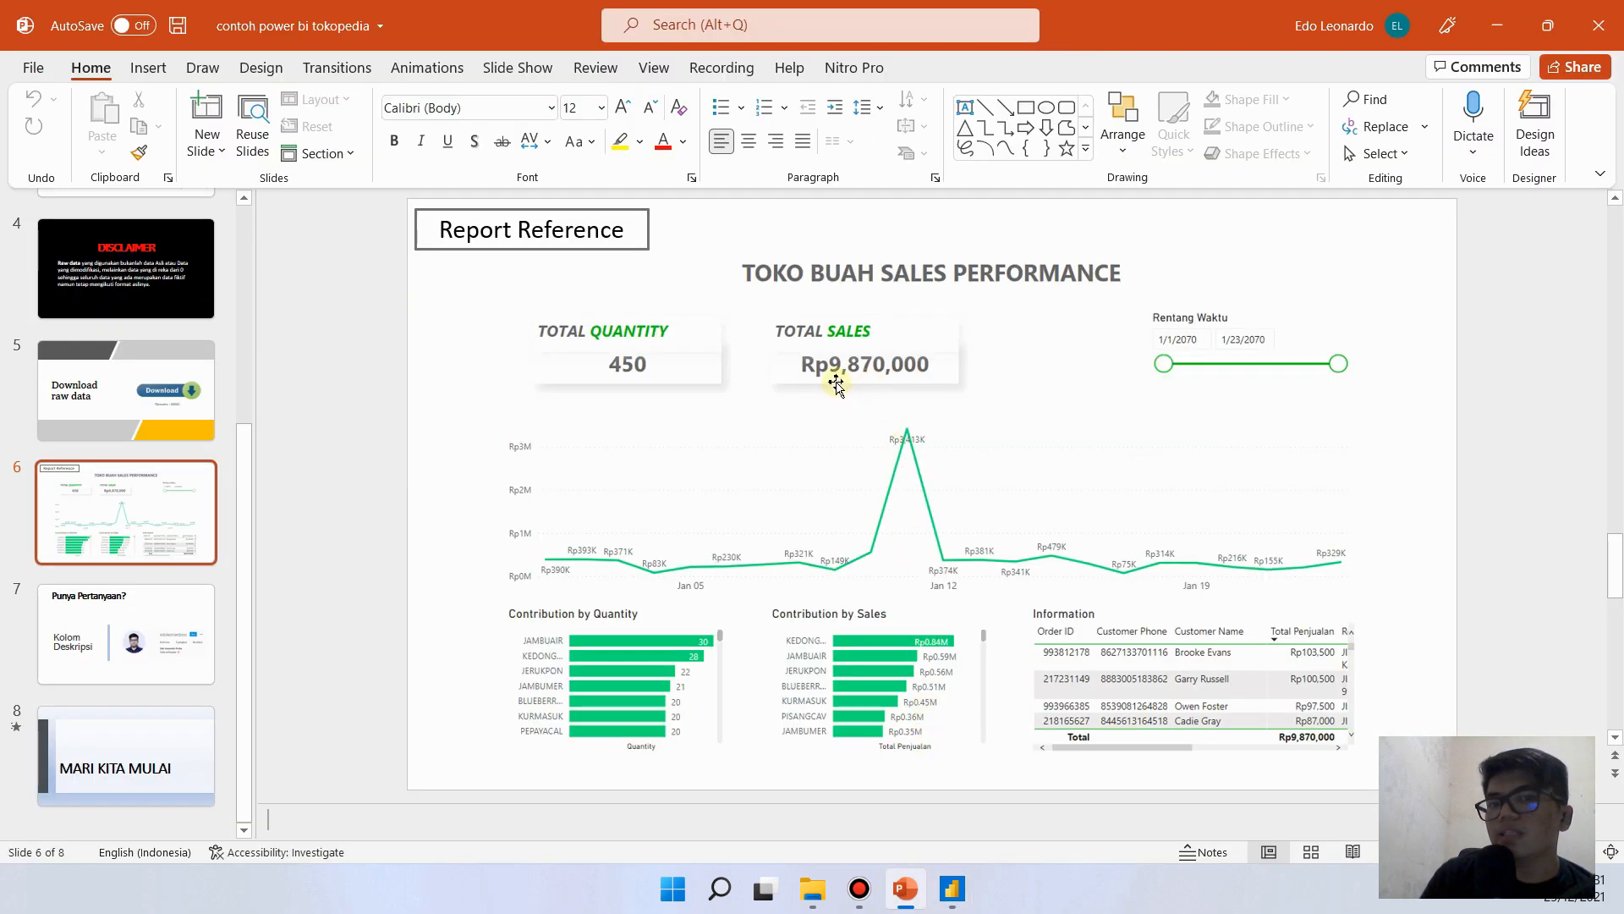
{"action": "left_click", "coordinate": [918, 893]}
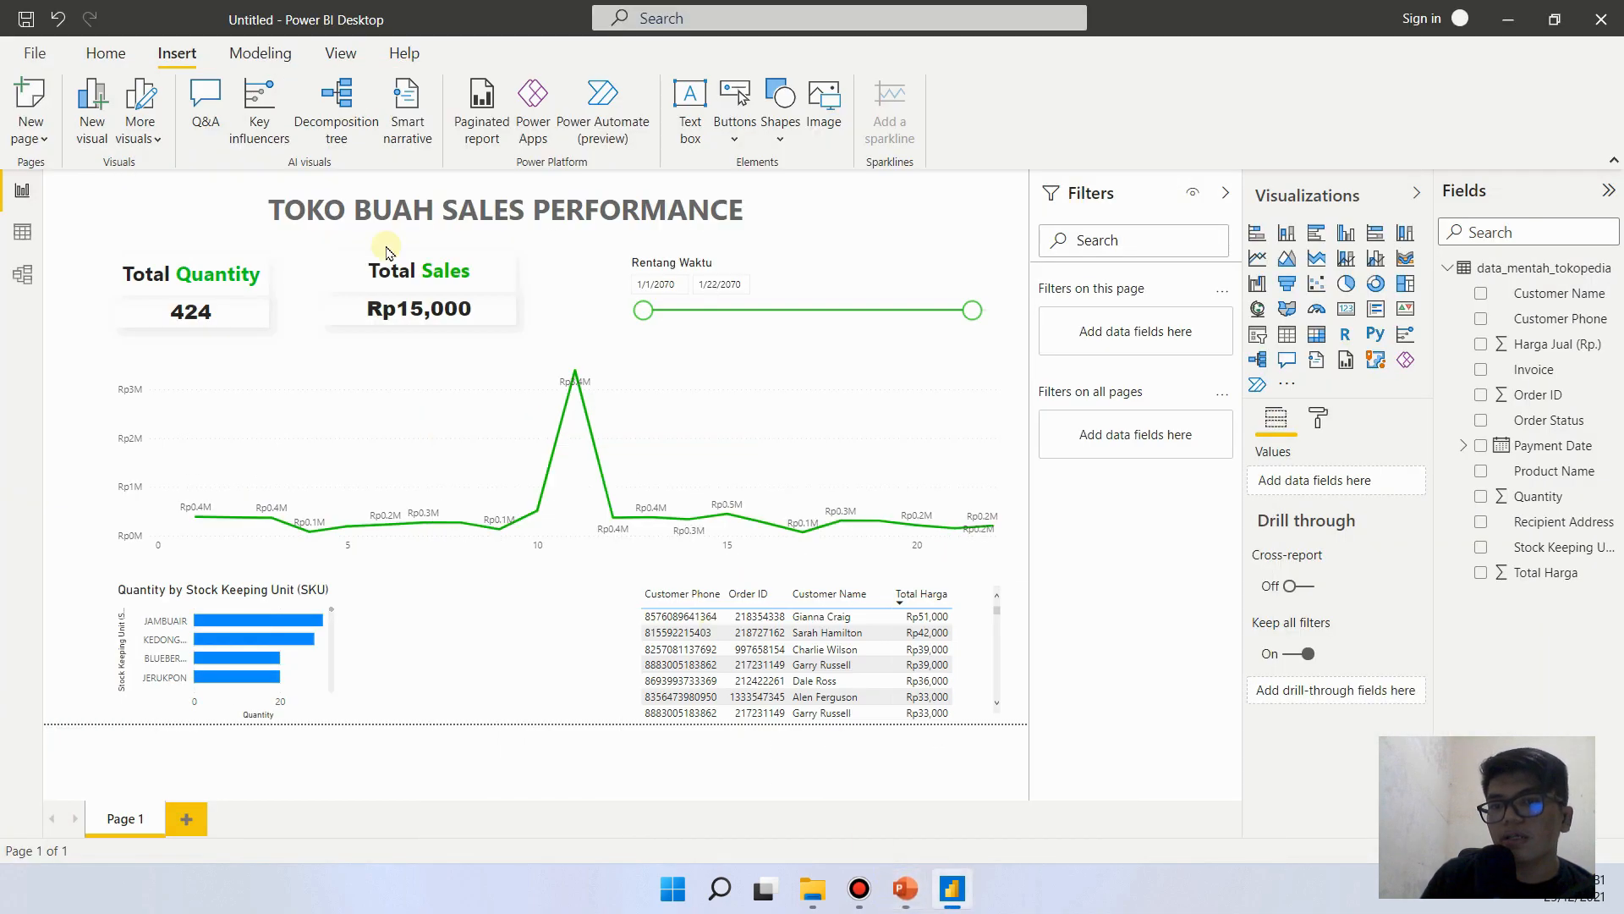
{"action": "left_click", "coordinate": [473, 312]}
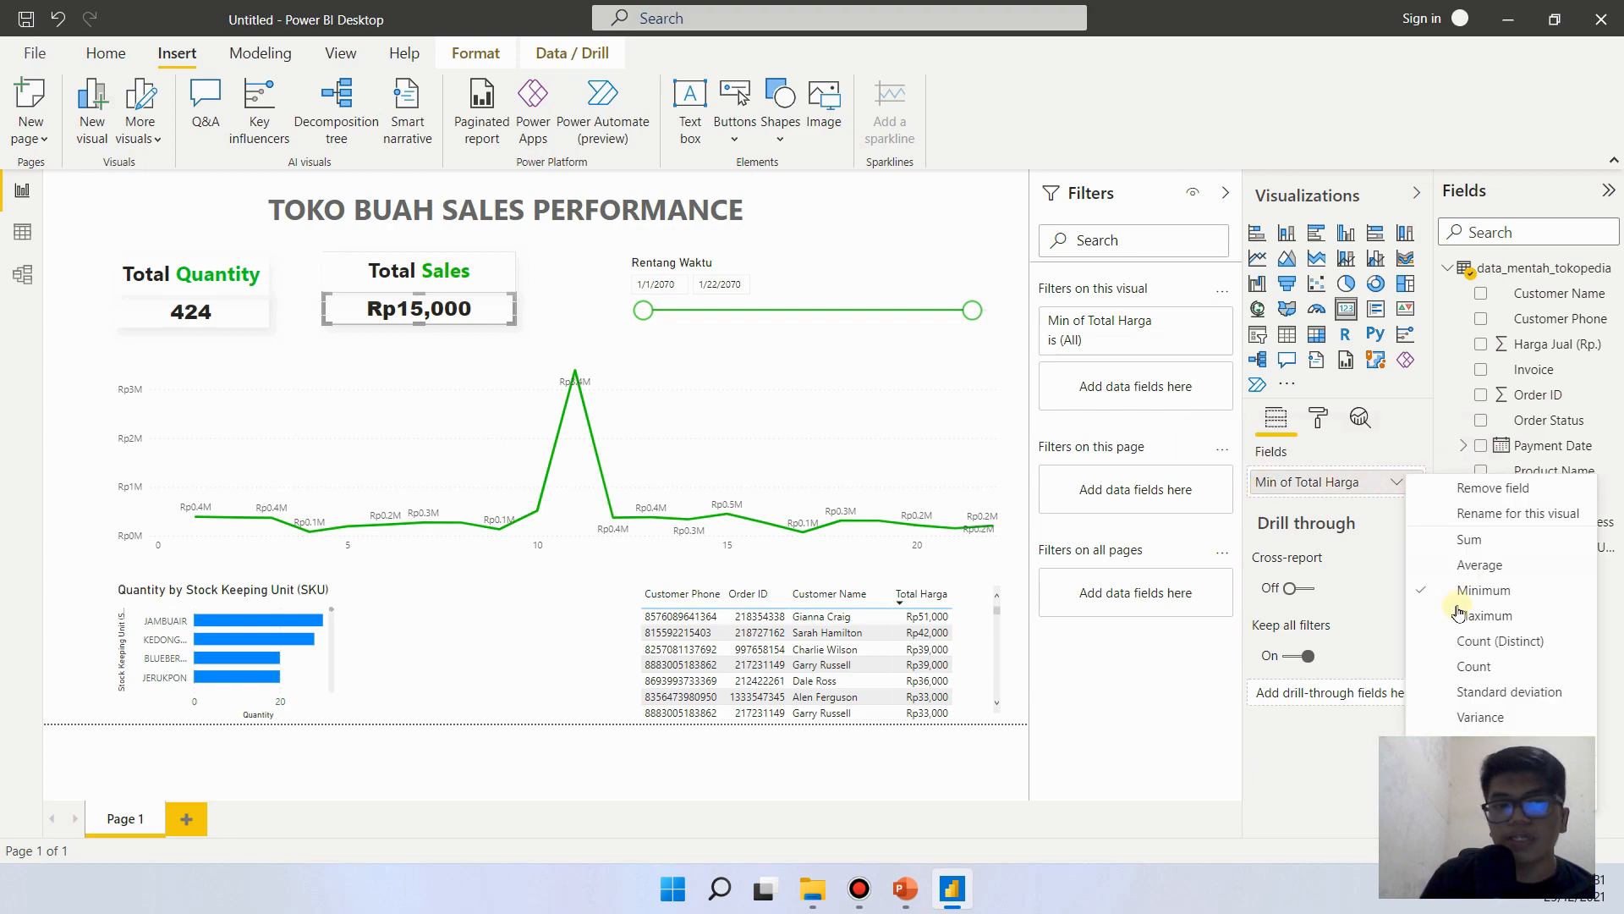
{"action": "left_click", "coordinate": [1472, 540]}
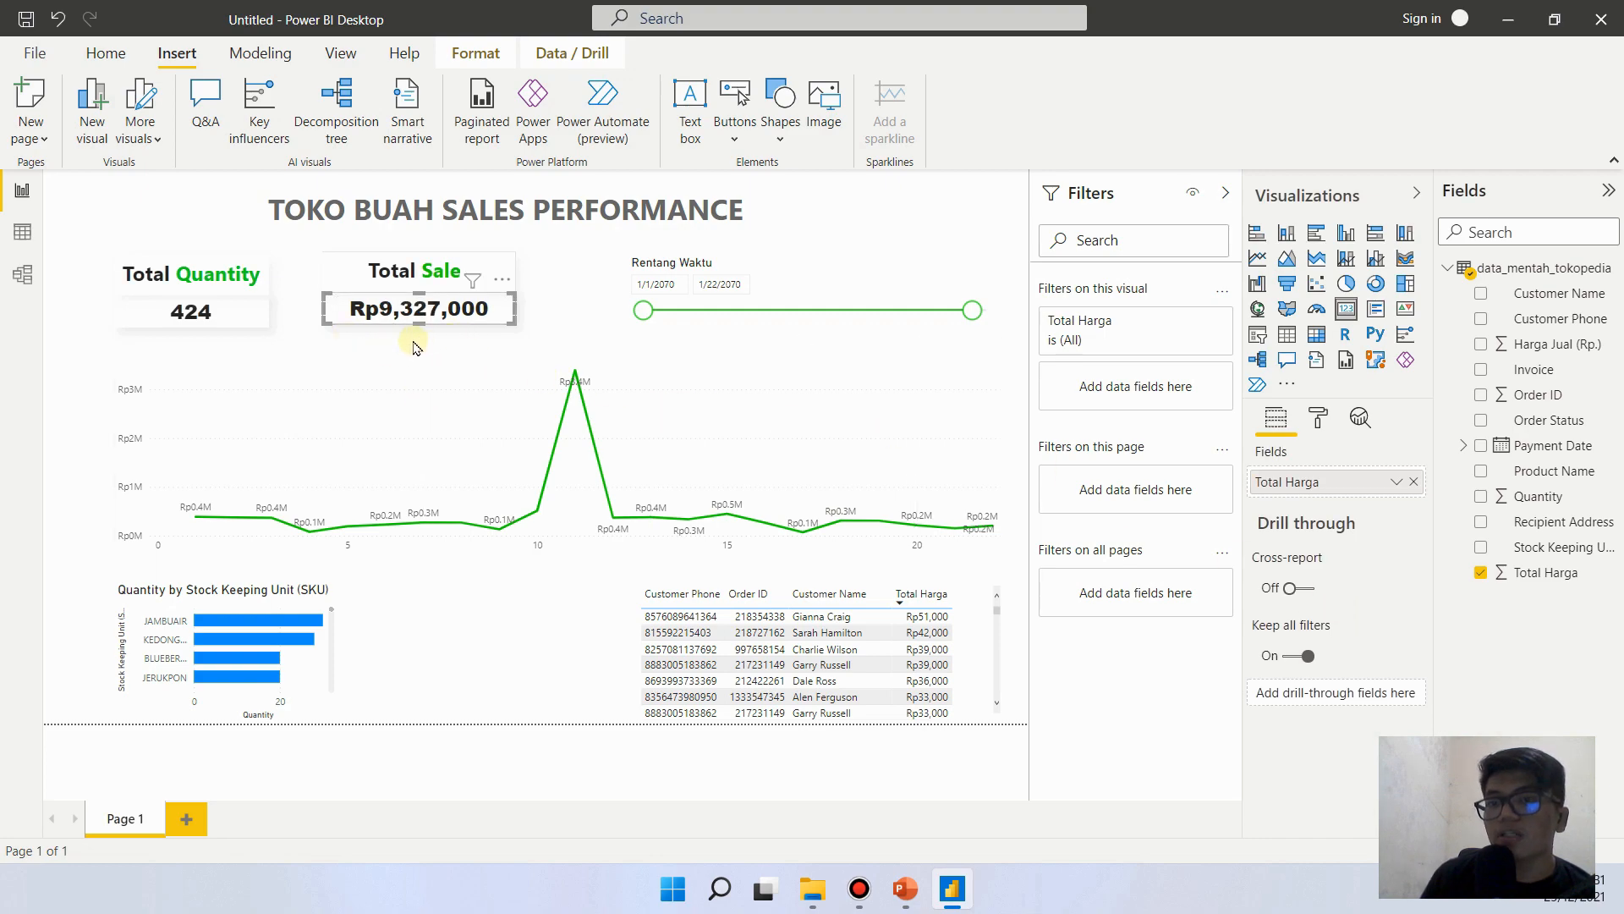
- Compare the report's cards and charts with the Report Reference slide in PowerPoint and return to Power BI
{"action": "left_click", "coordinate": [905, 888]}
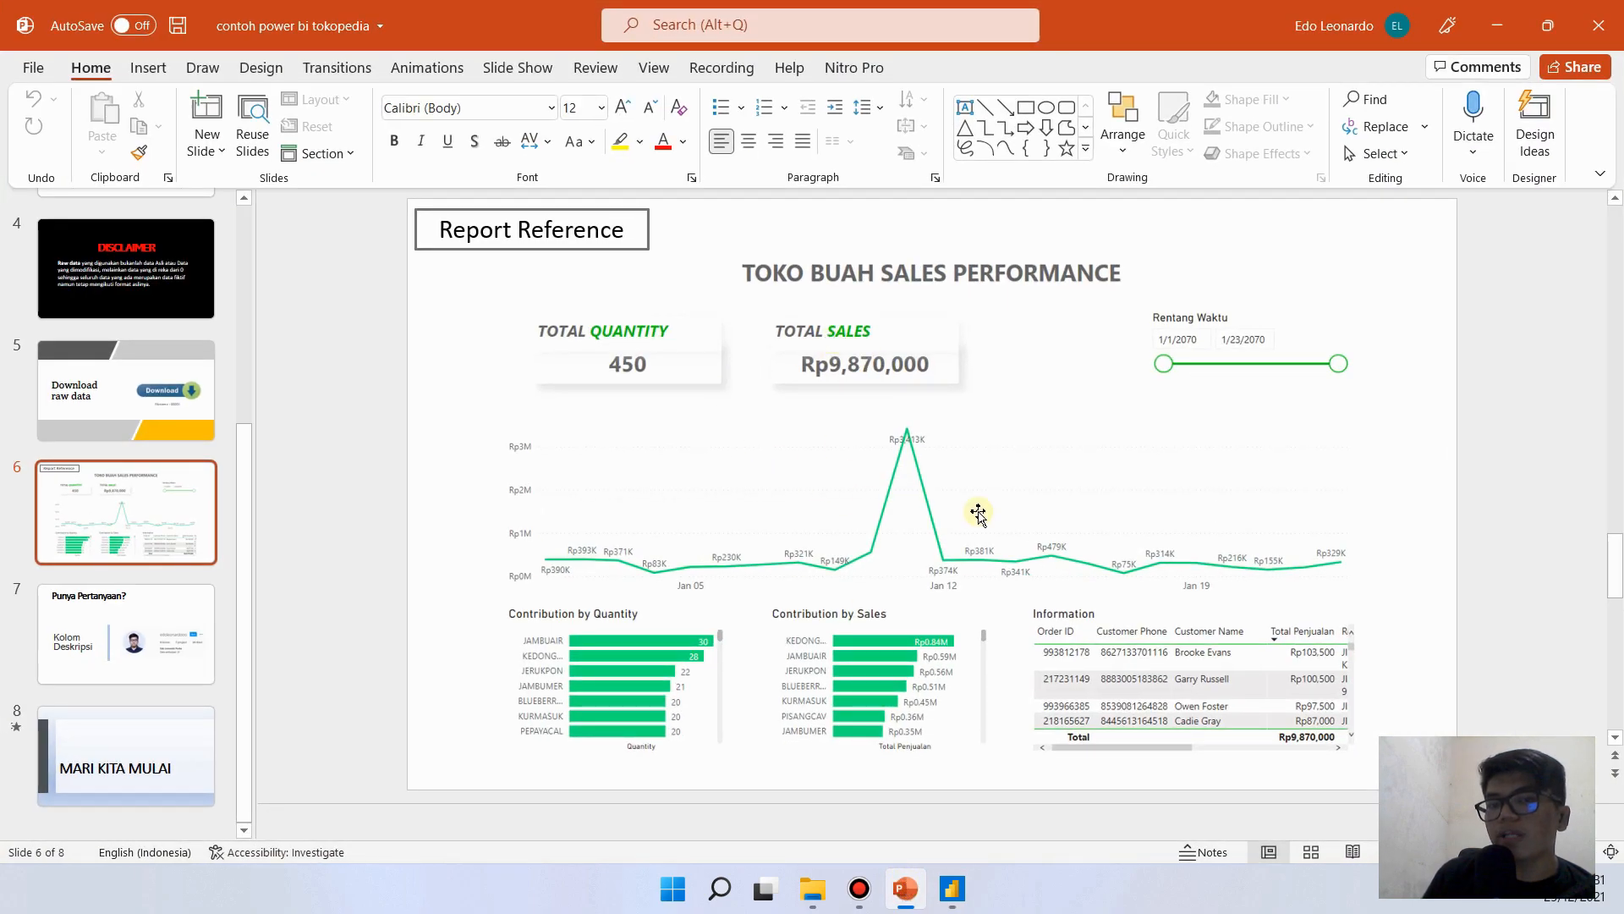
{"action": "left_click", "coordinate": [952, 889]}
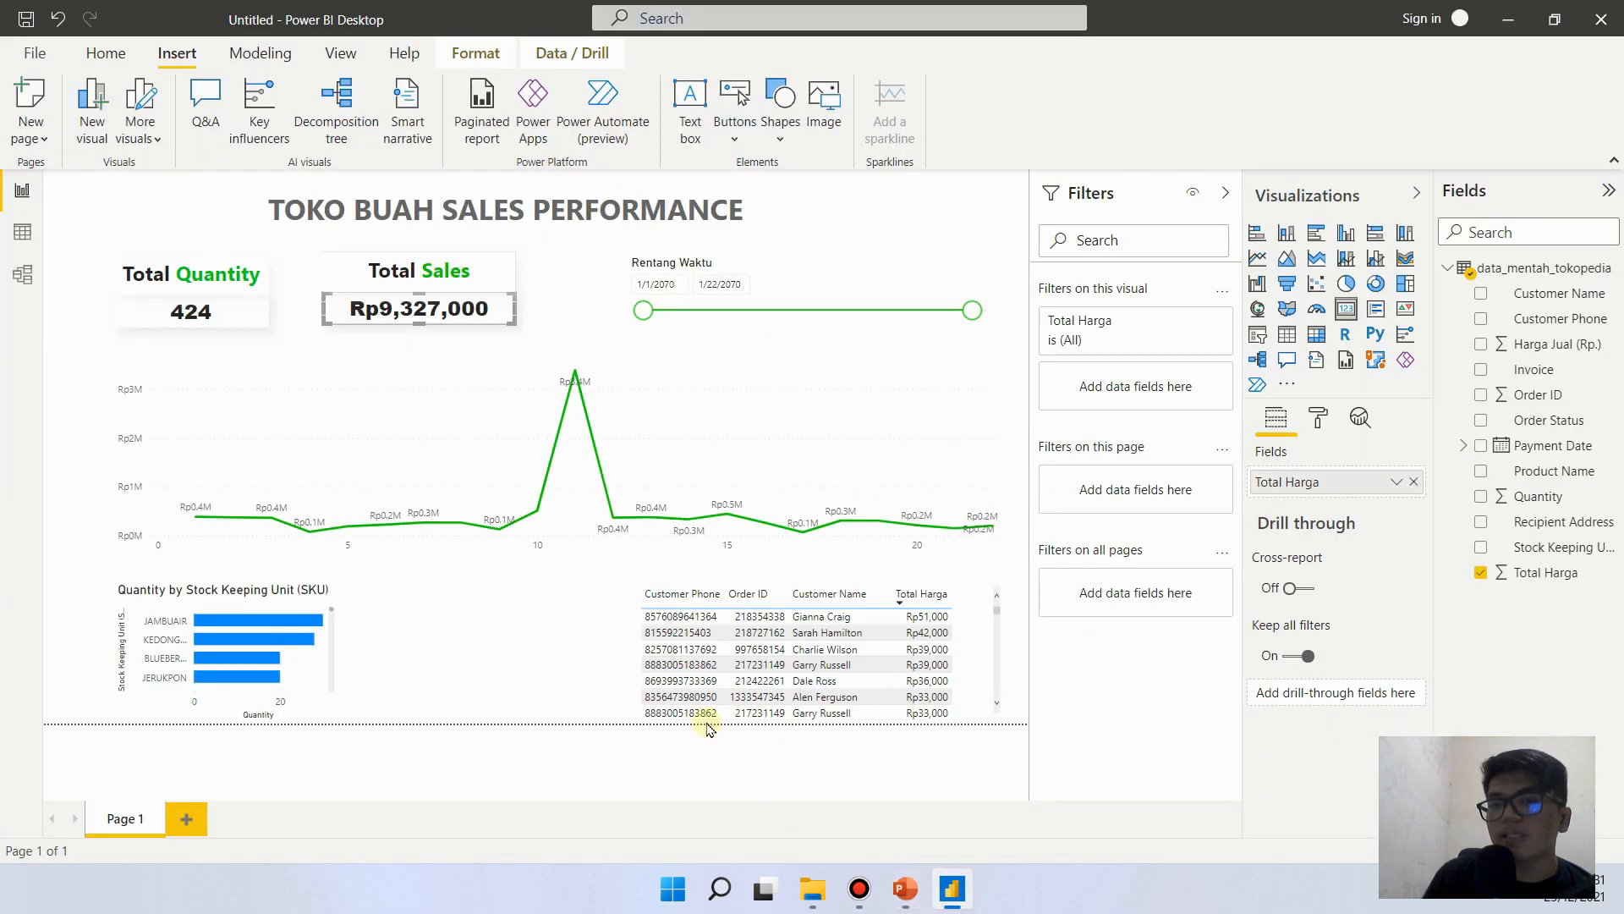
{"action": "left_click", "coordinate": [93, 395]}
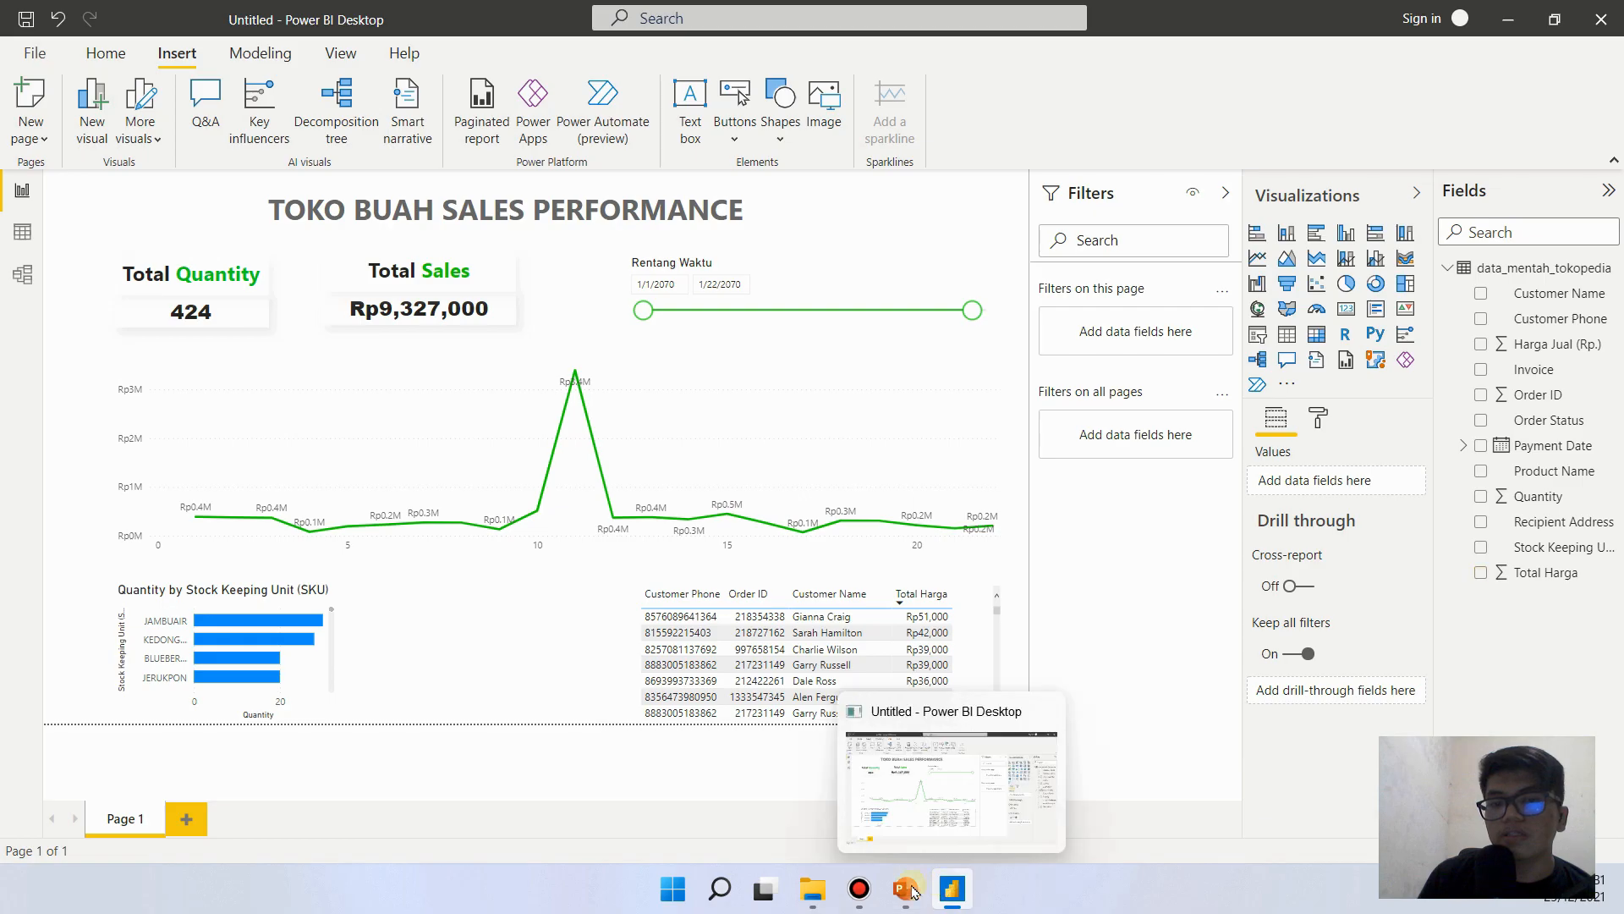
{"action": "left_click", "coordinate": [935, 905]}
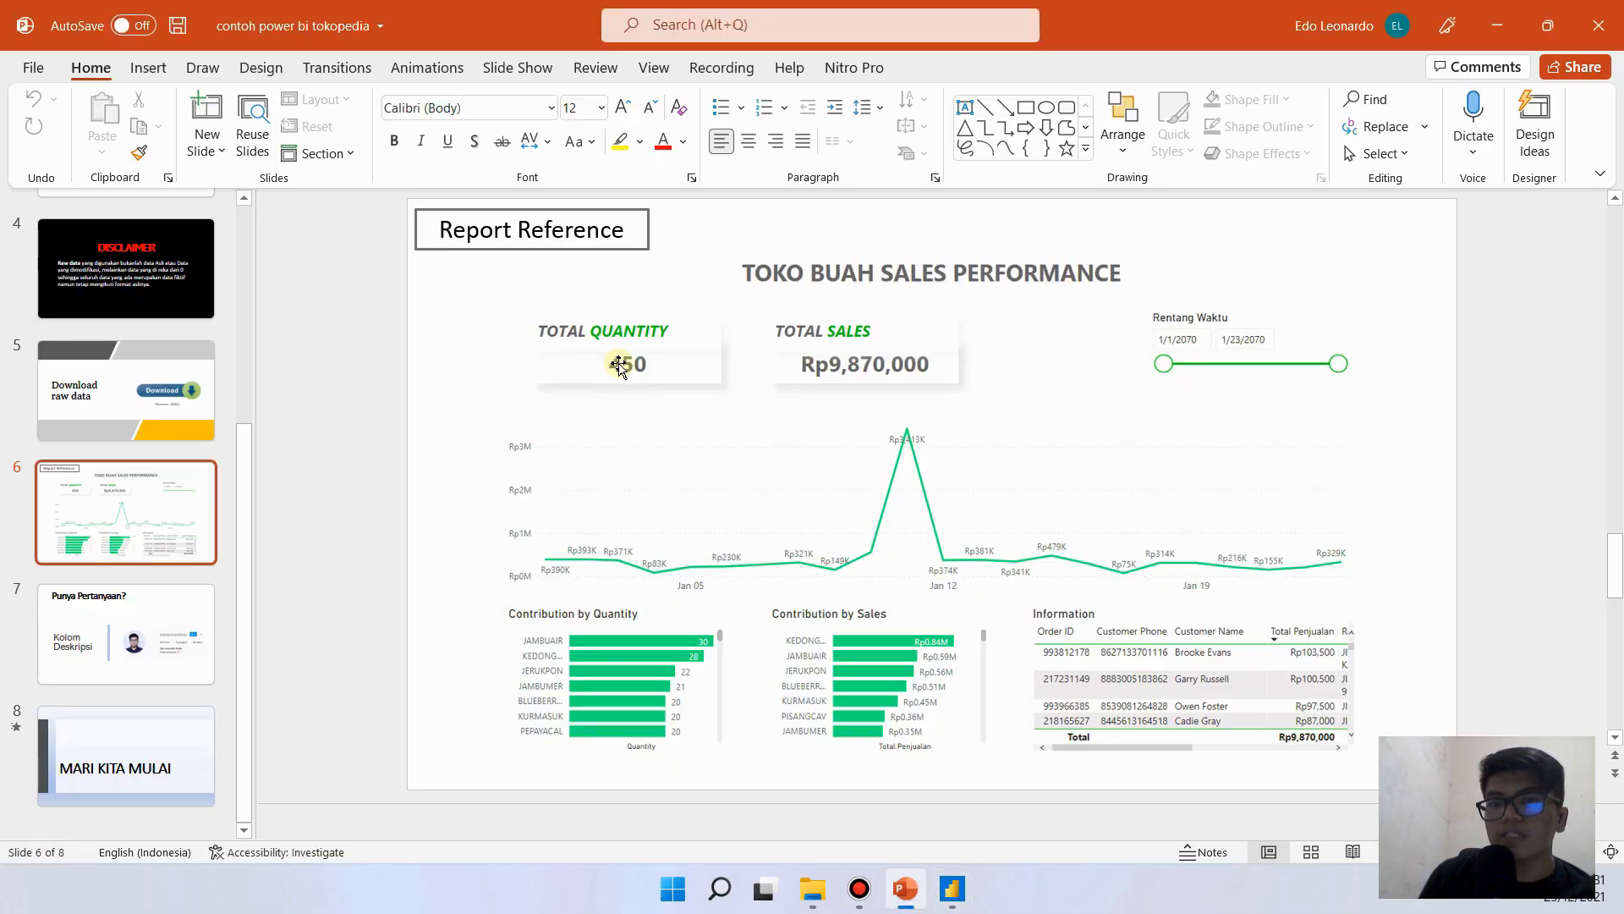
{"action": "left_click", "coordinate": [949, 886]}
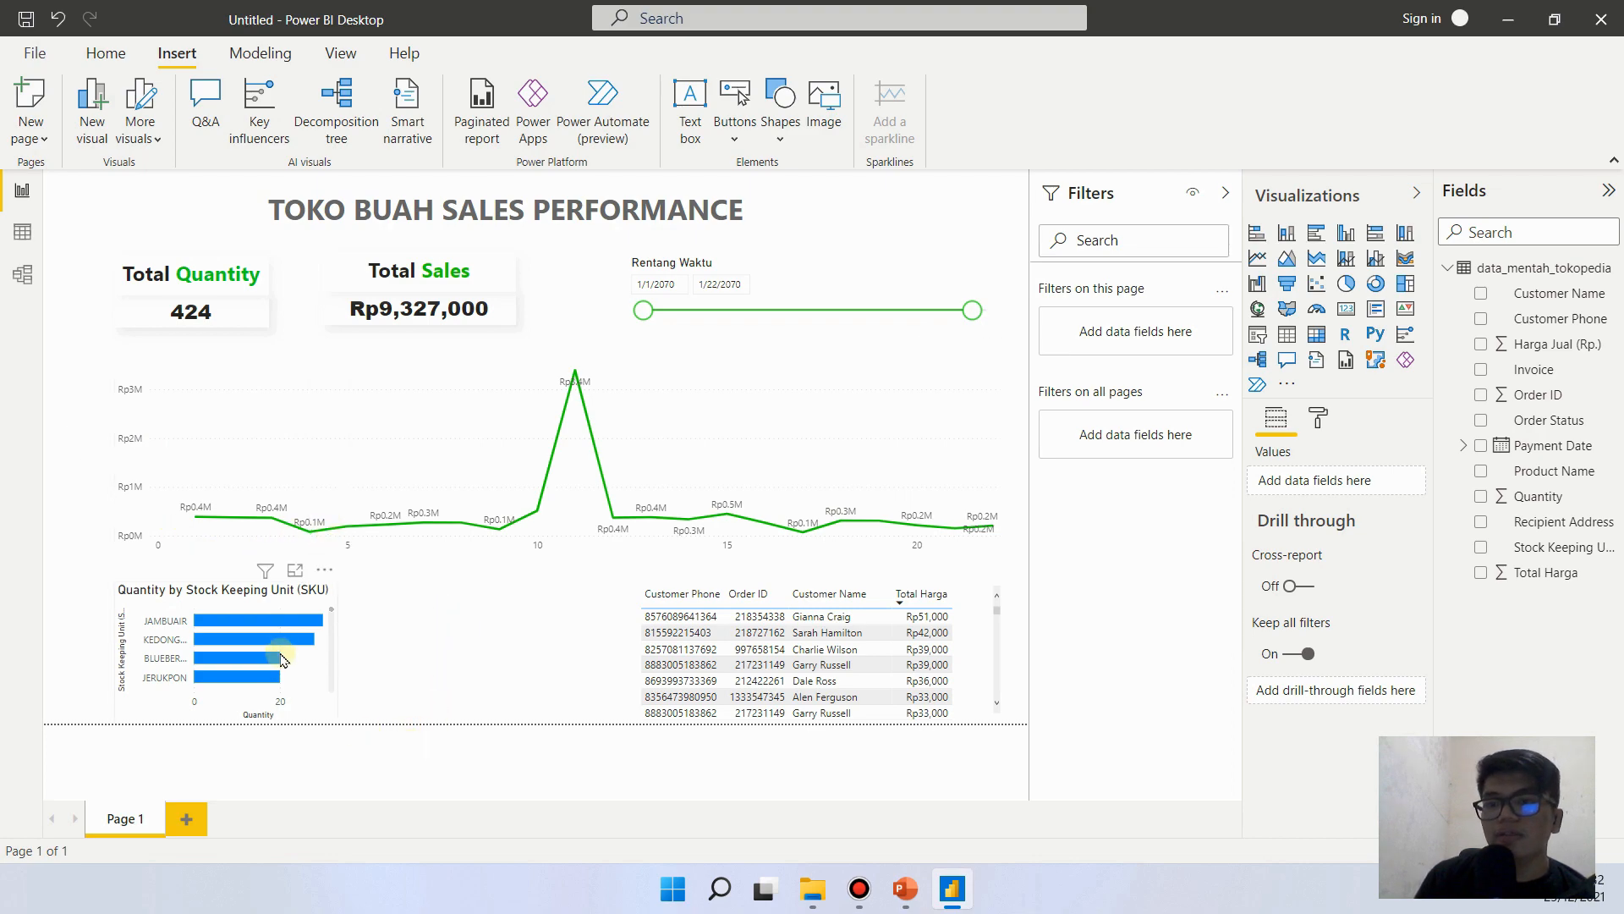
- Change the title text of the Quantity by Stock Keeping Unit (SKU) bar chart to "Contribution By Quantity"
{"action": "left_click", "coordinate": [175, 609]}
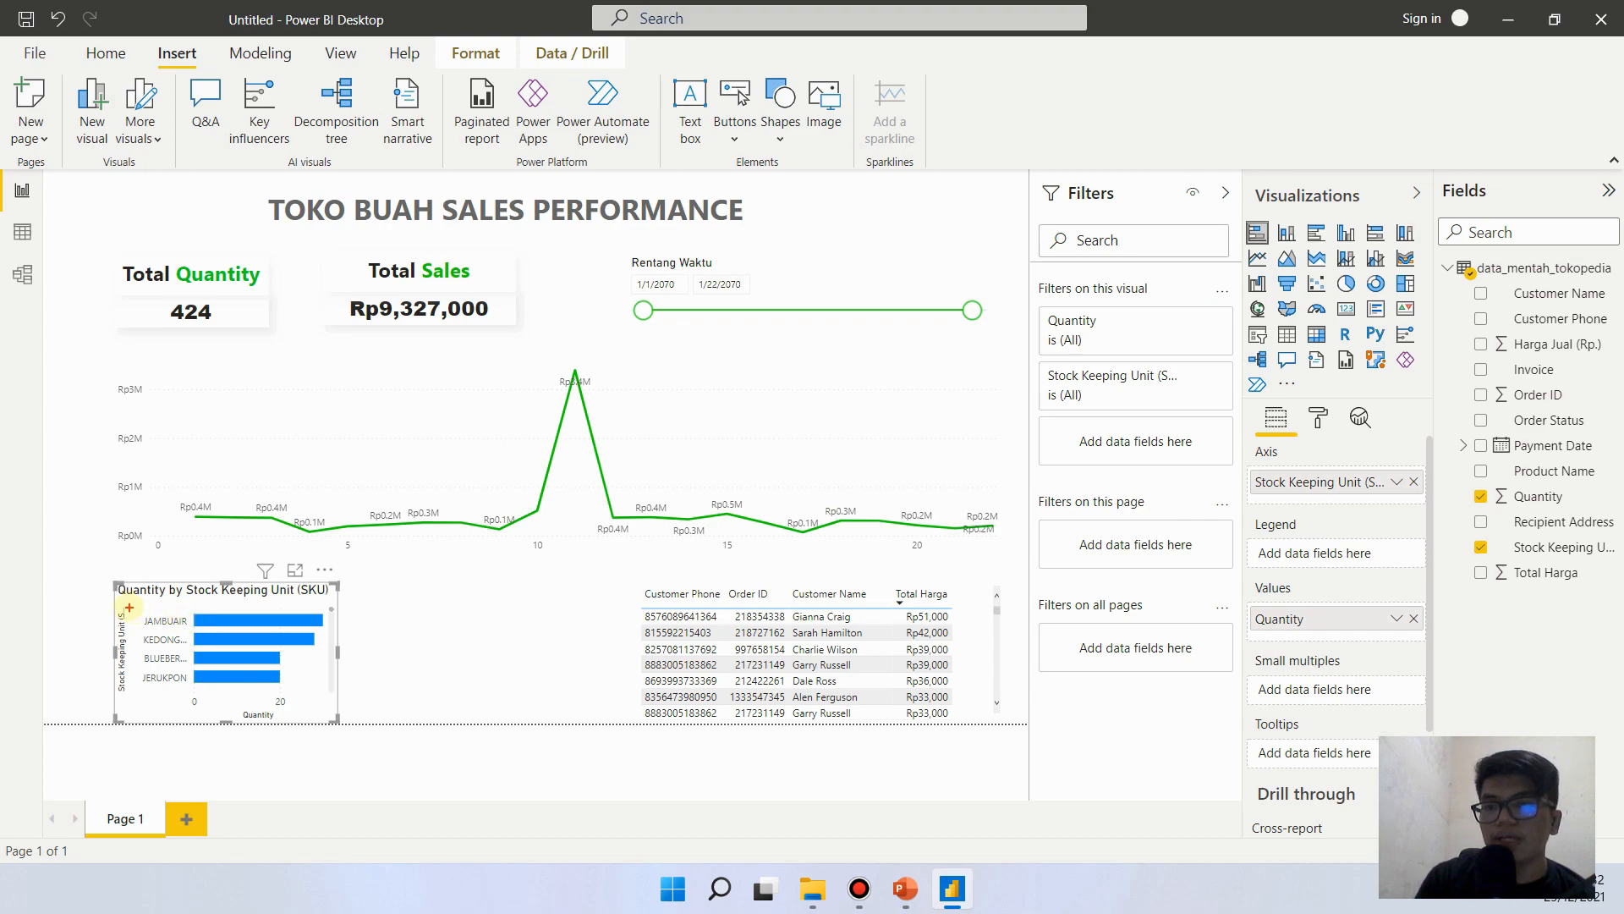
{"action": "left_click_drag", "start_coordinate": [125, 601], "coordinate": [354, 599]}
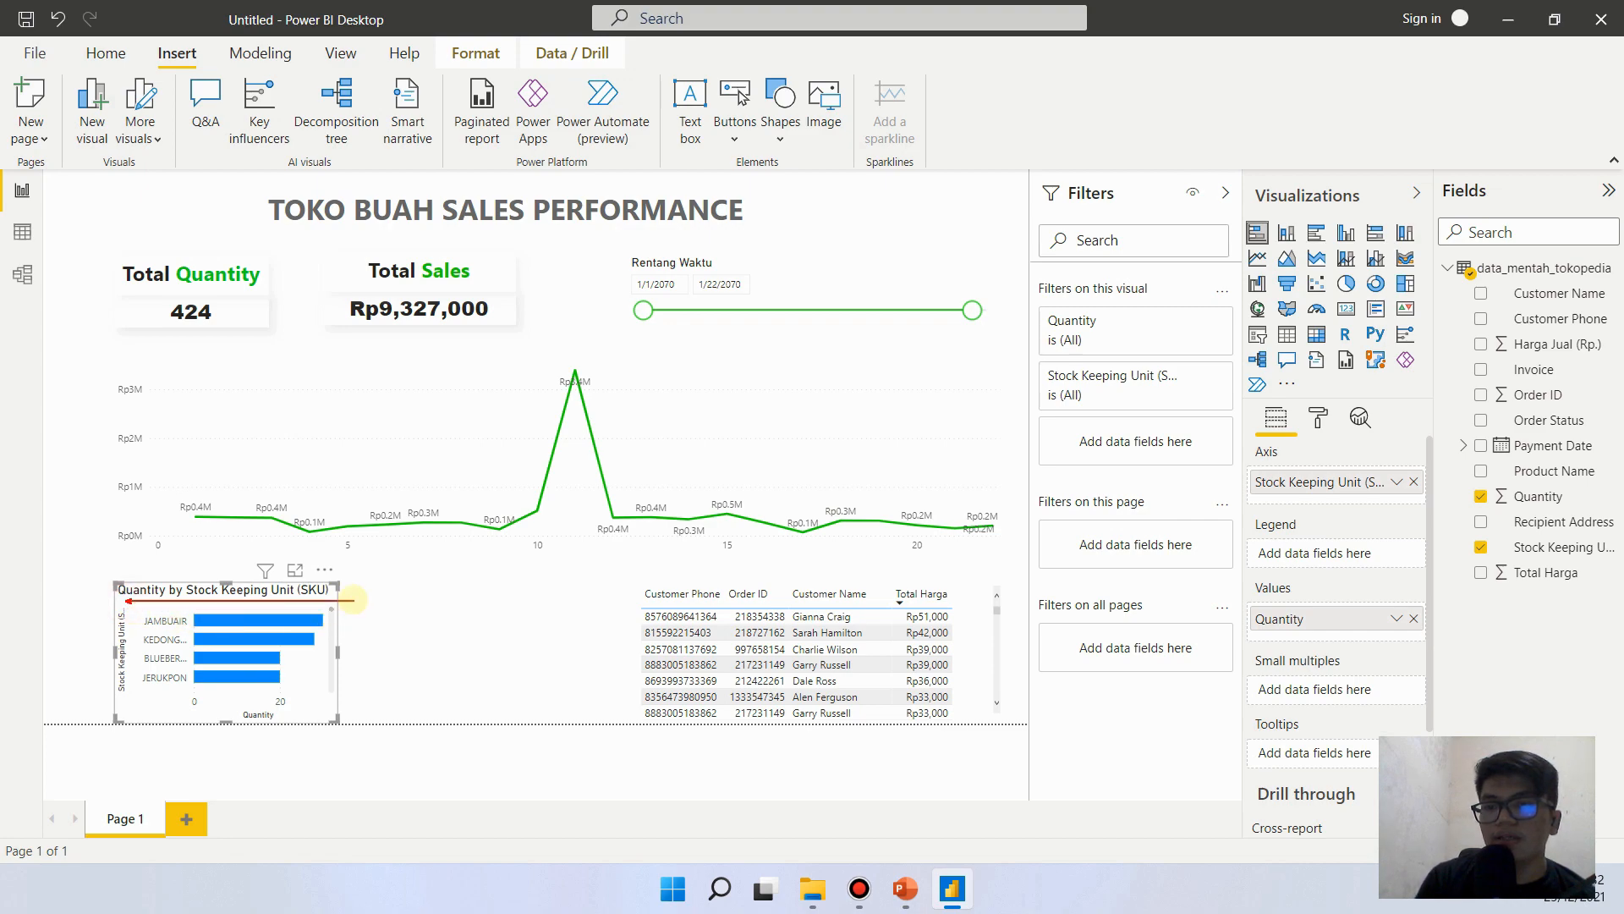
{"action": "key", "text": "Escape"}
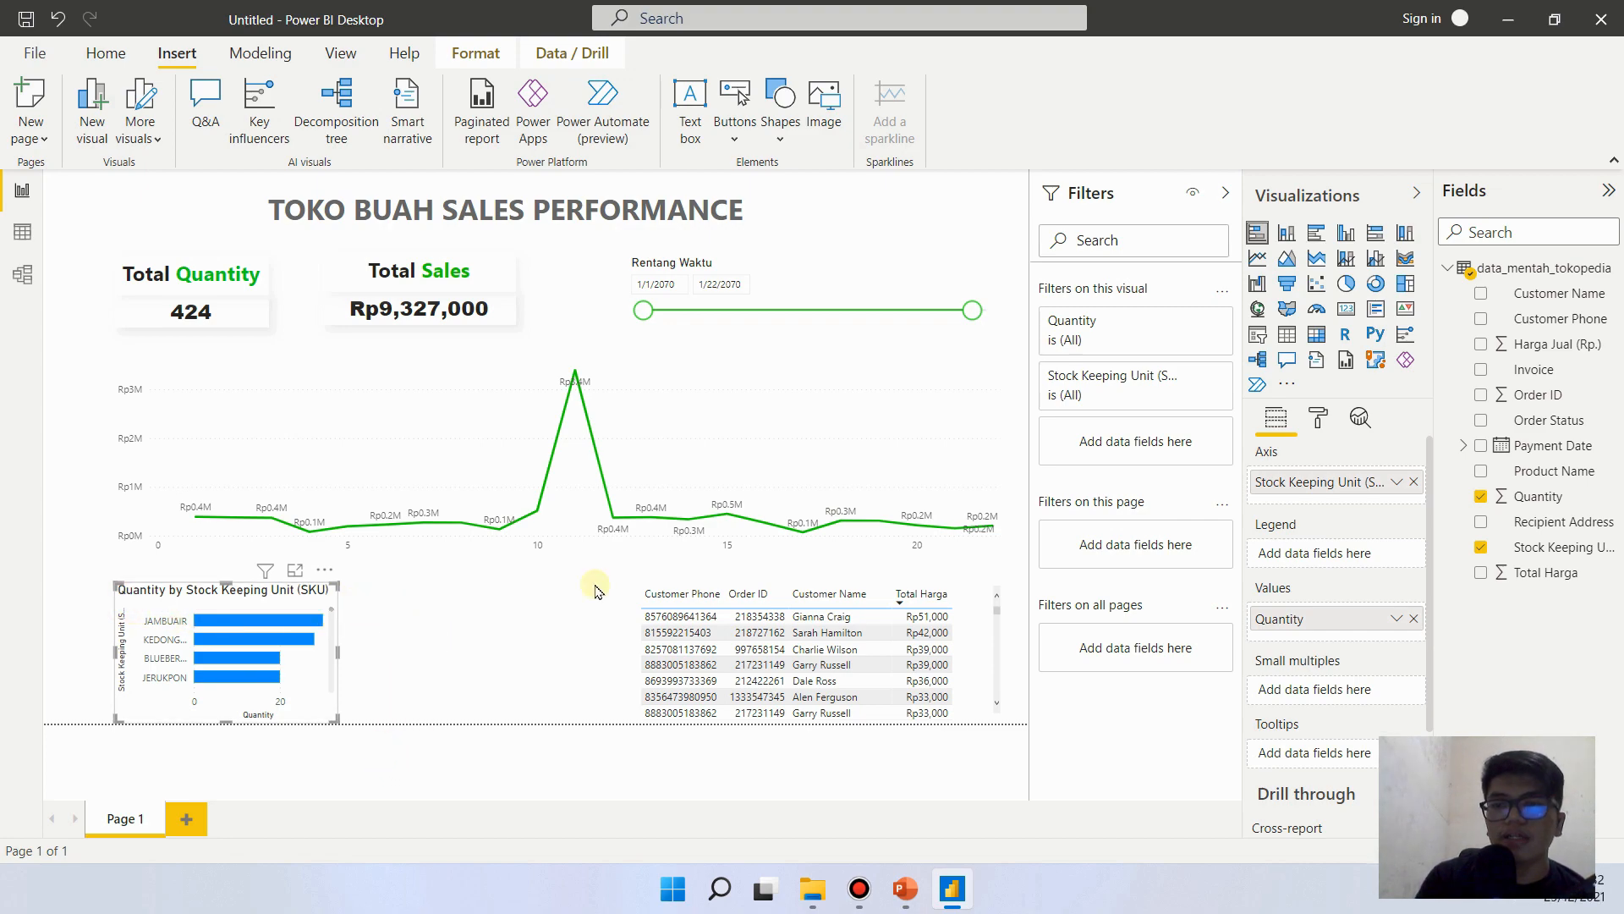
{"action": "left_click", "coordinate": [1318, 418]}
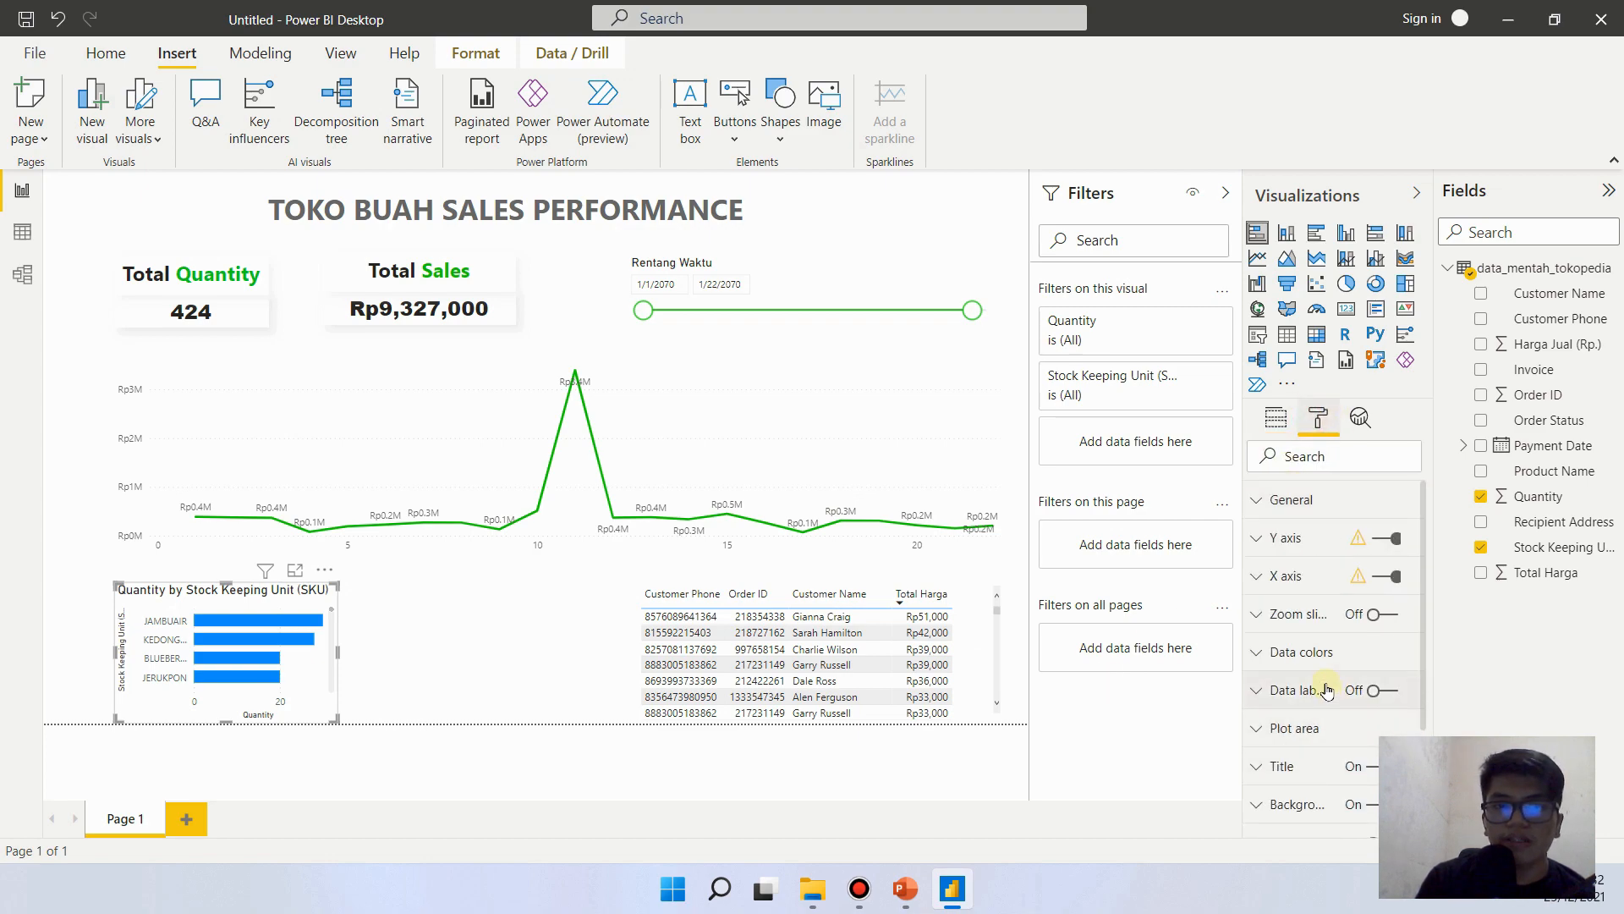
{"action": "left_click", "coordinate": [1282, 766]}
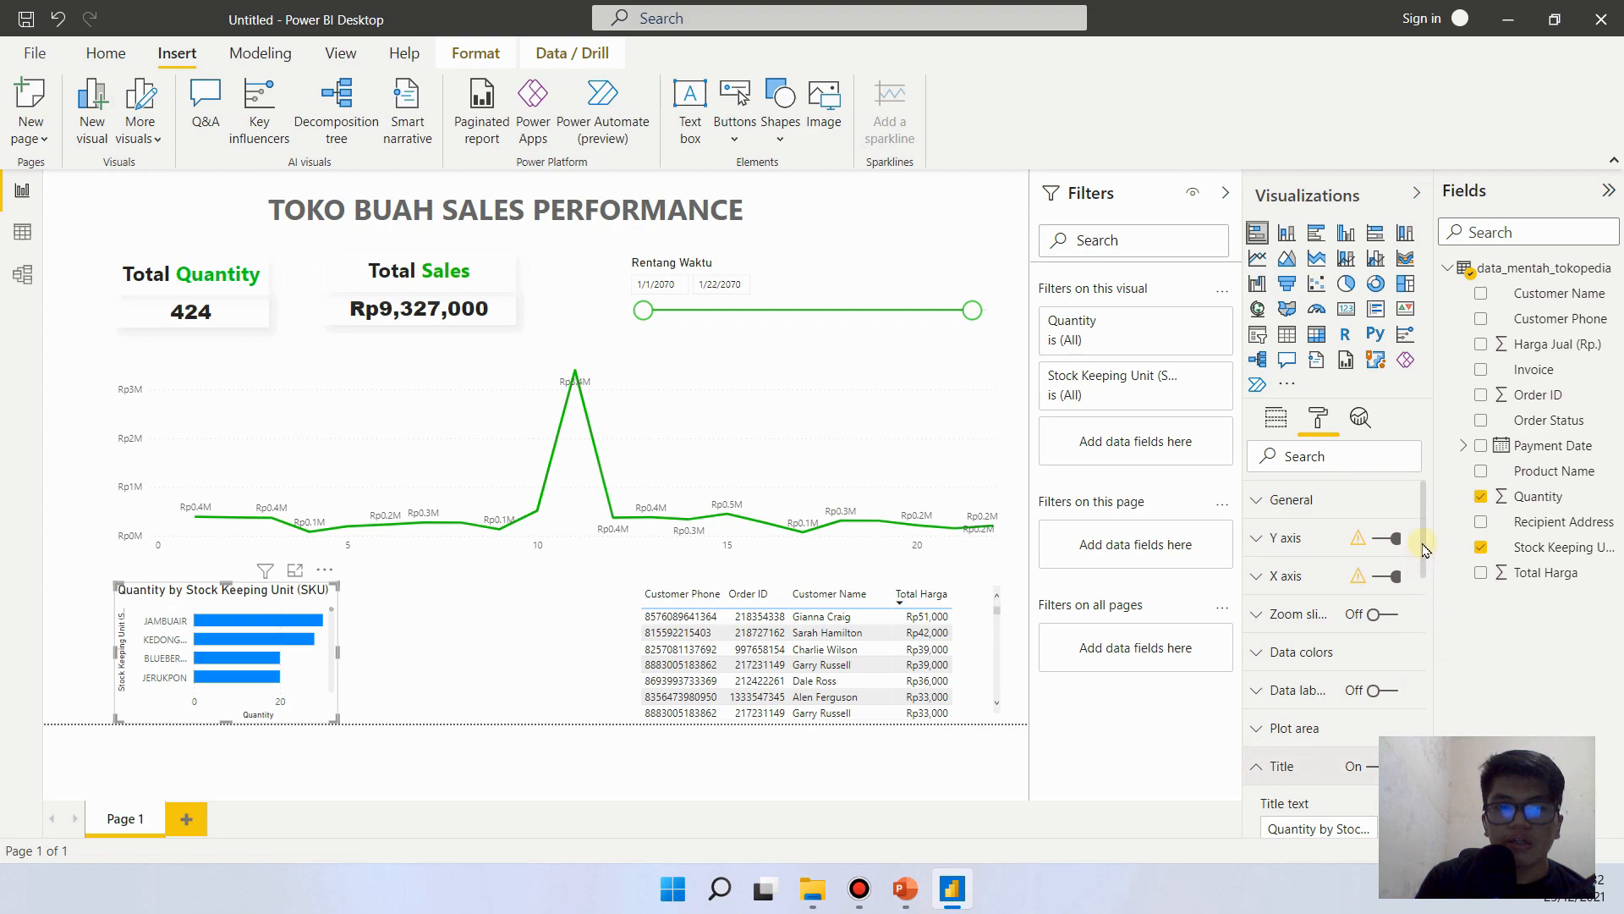
{"action": "scroll", "coordinate": [1424, 550], "scroll_direction": "down", "scroll_amount": 5}
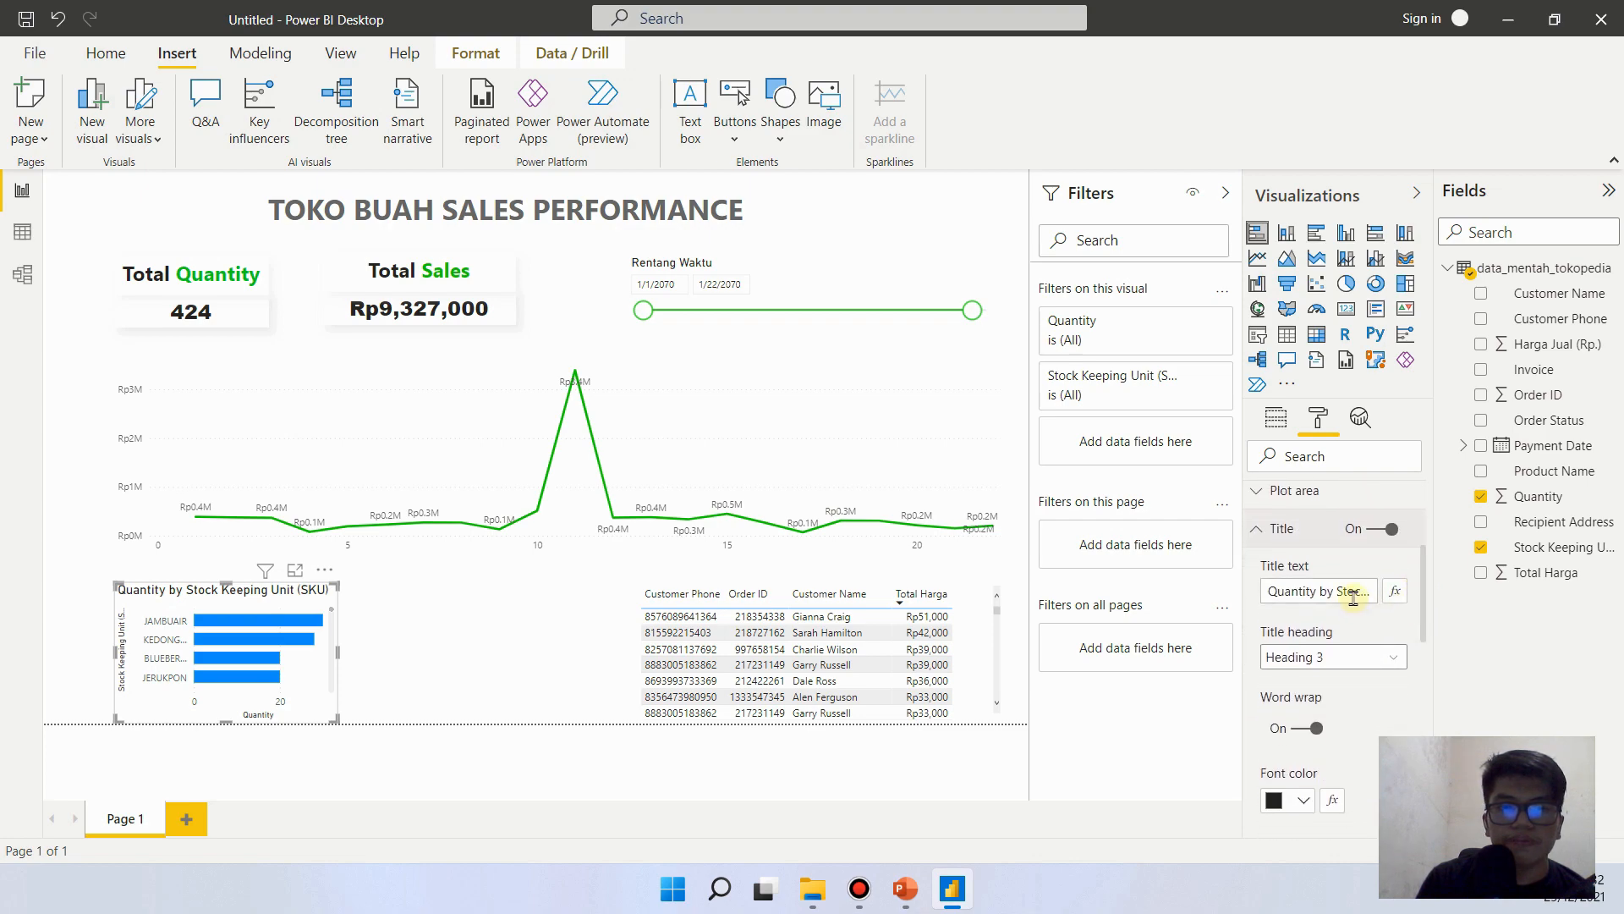
{"action": "left_click", "coordinate": [1354, 598]}
{"action": "key", "text": "ctrl+a"}
{"action": "type", "text": "C"}
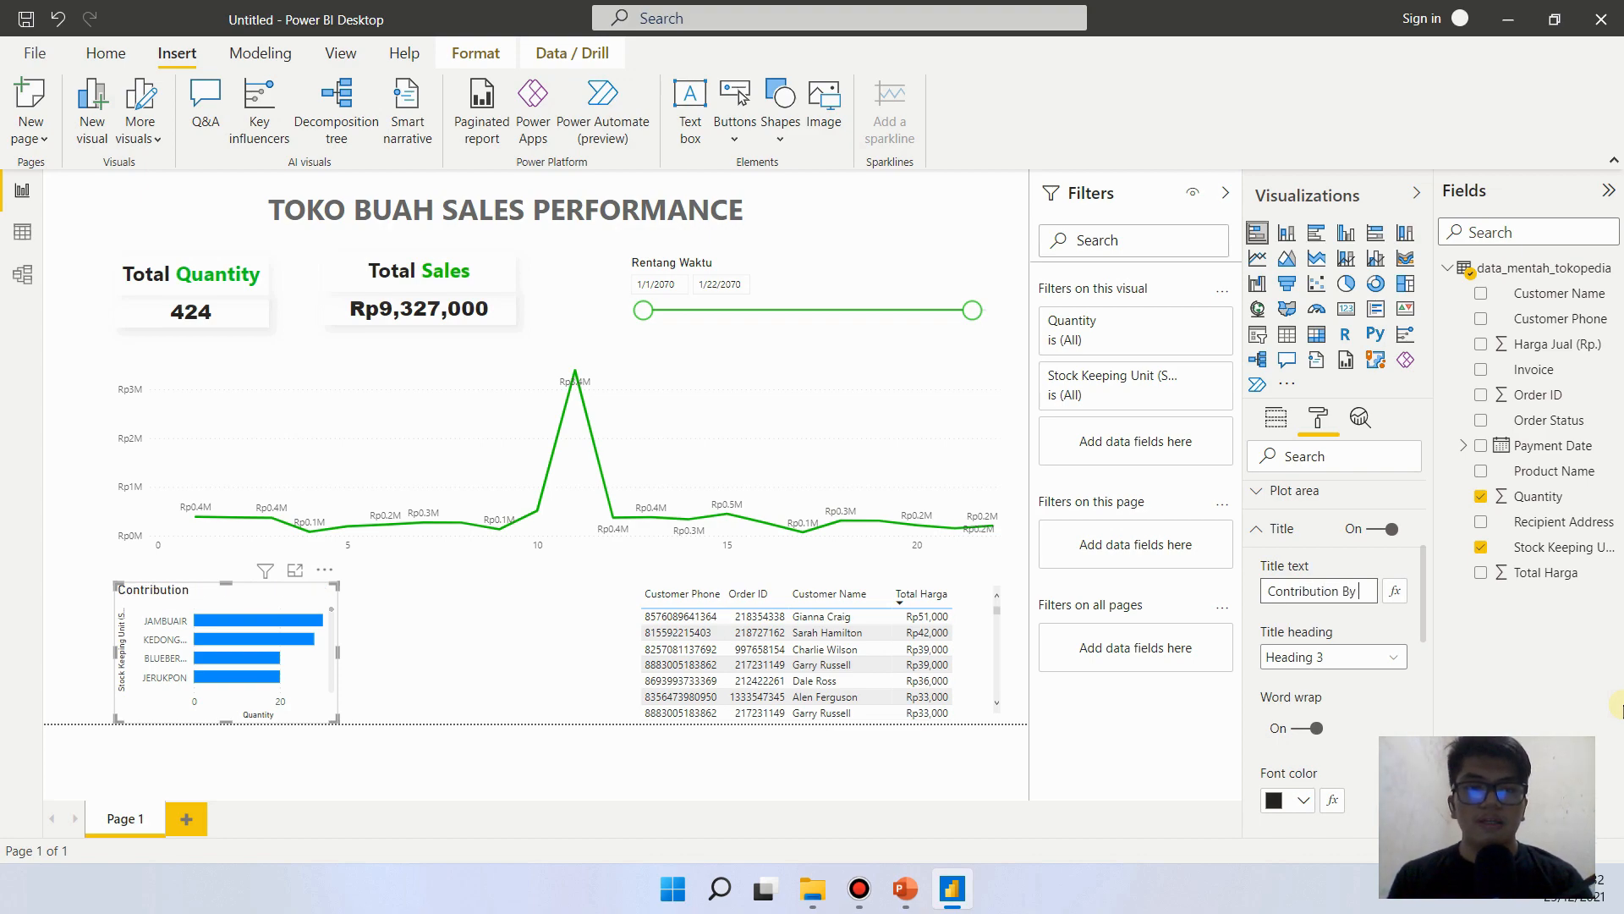
{"action": "type", "text": "ontribution By Quantity"}
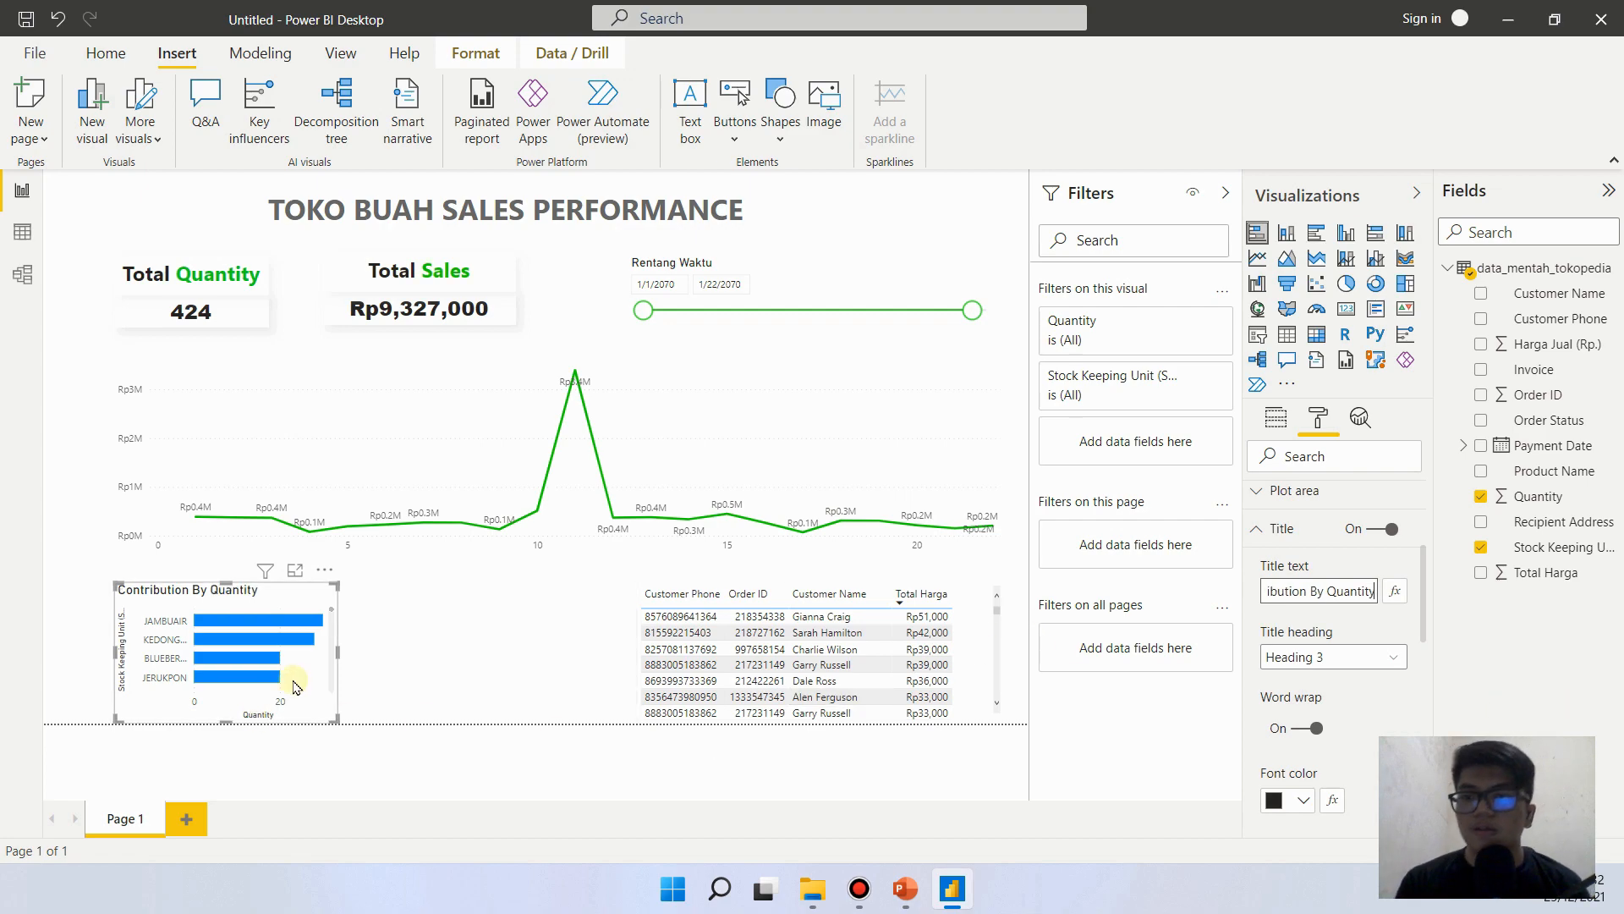
{"action": "left_click", "coordinate": [507, 739]}
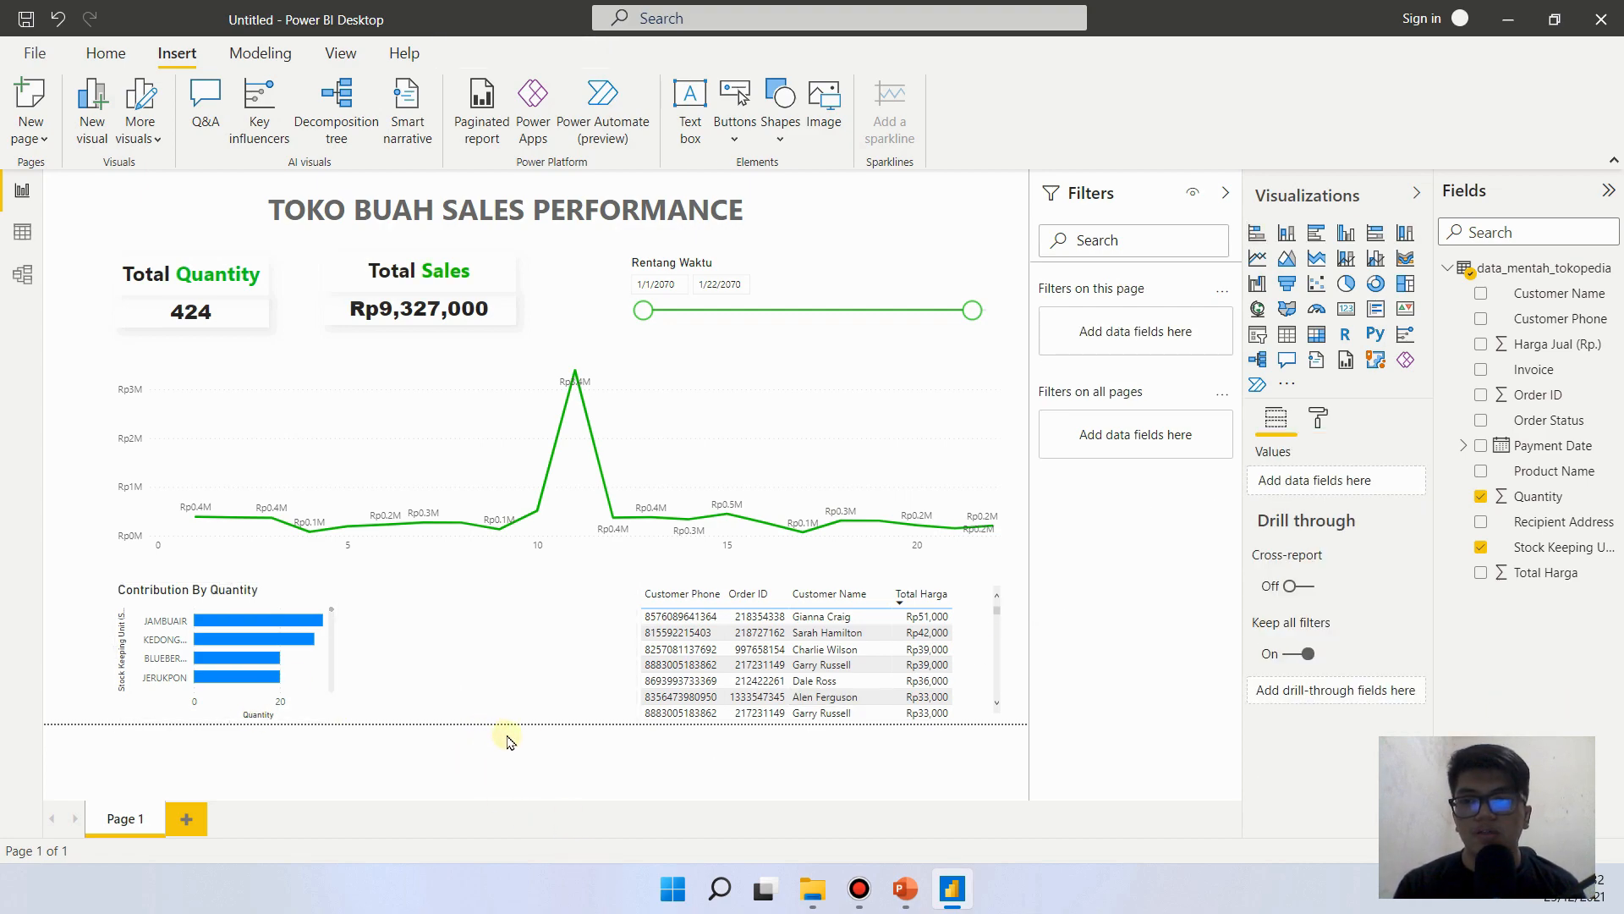
- Check the Report Reference slide in PowerPoint, return to Power BI and turn off the Y axis title of the Contribution By Quantity chart
{"action": "left_click", "coordinate": [906, 888]}
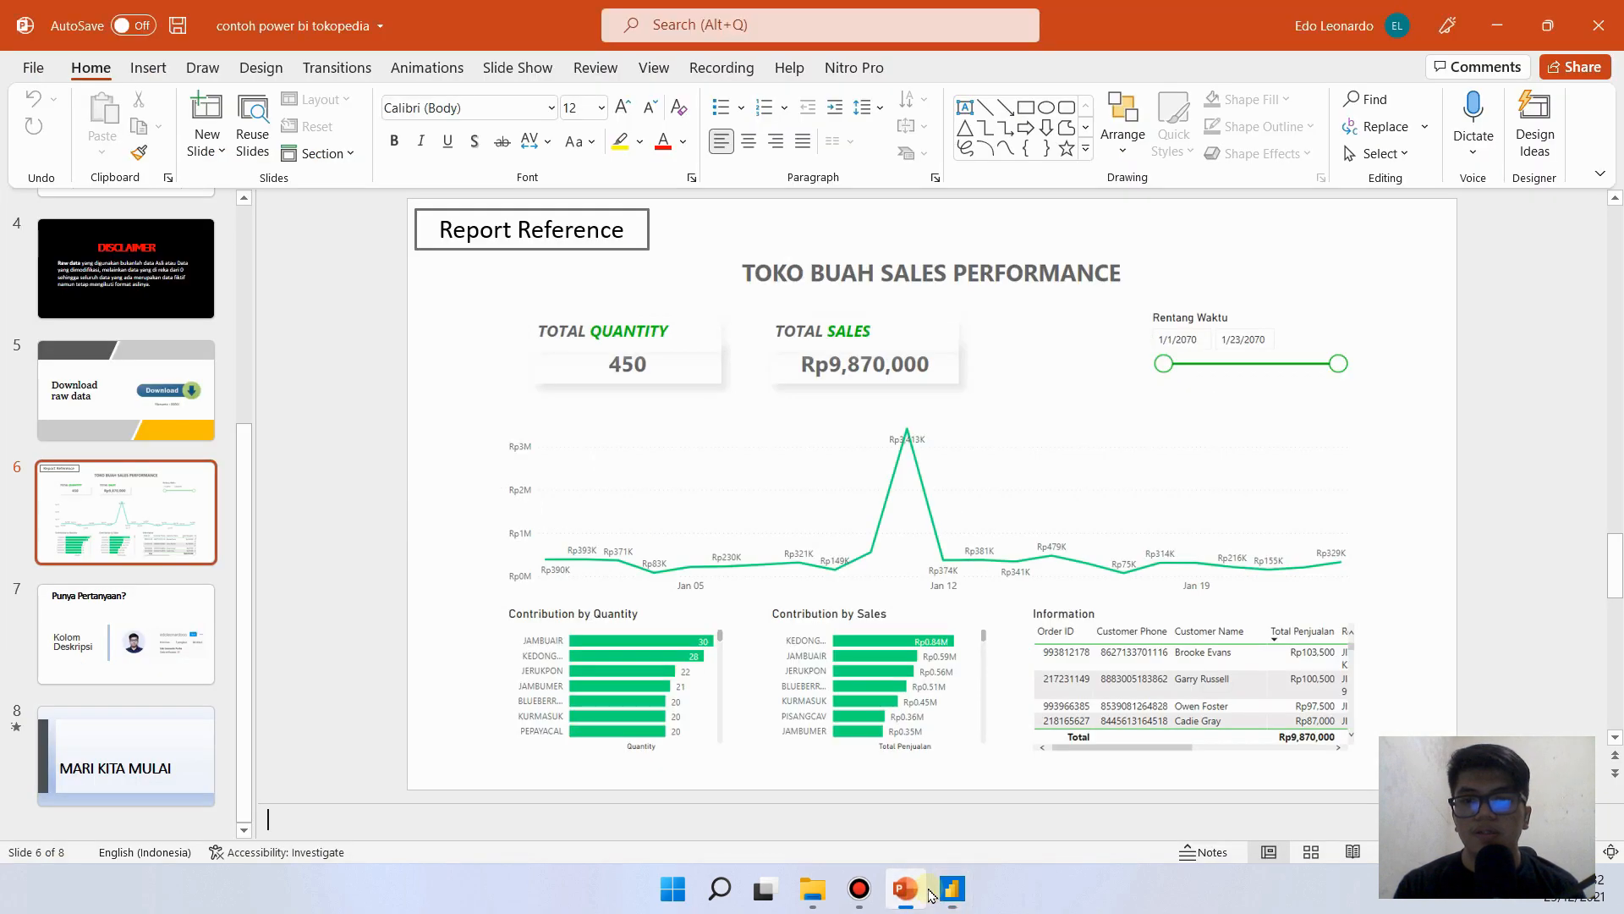
{"action": "left_click", "coordinate": [952, 888]}
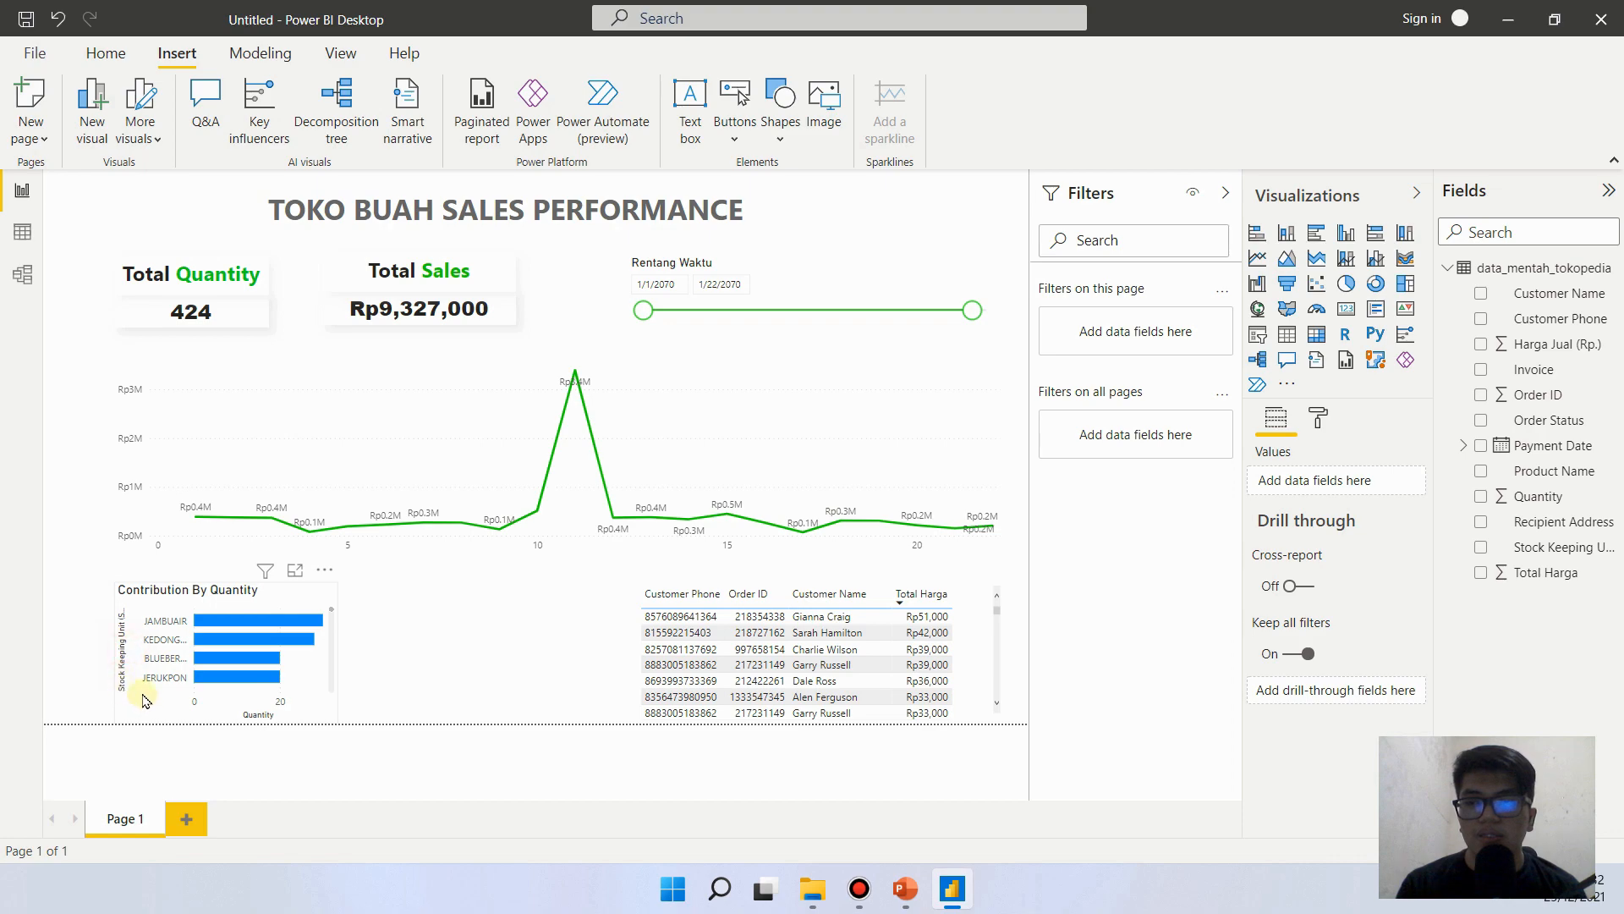
{"action": "left_click", "coordinate": [124, 633]}
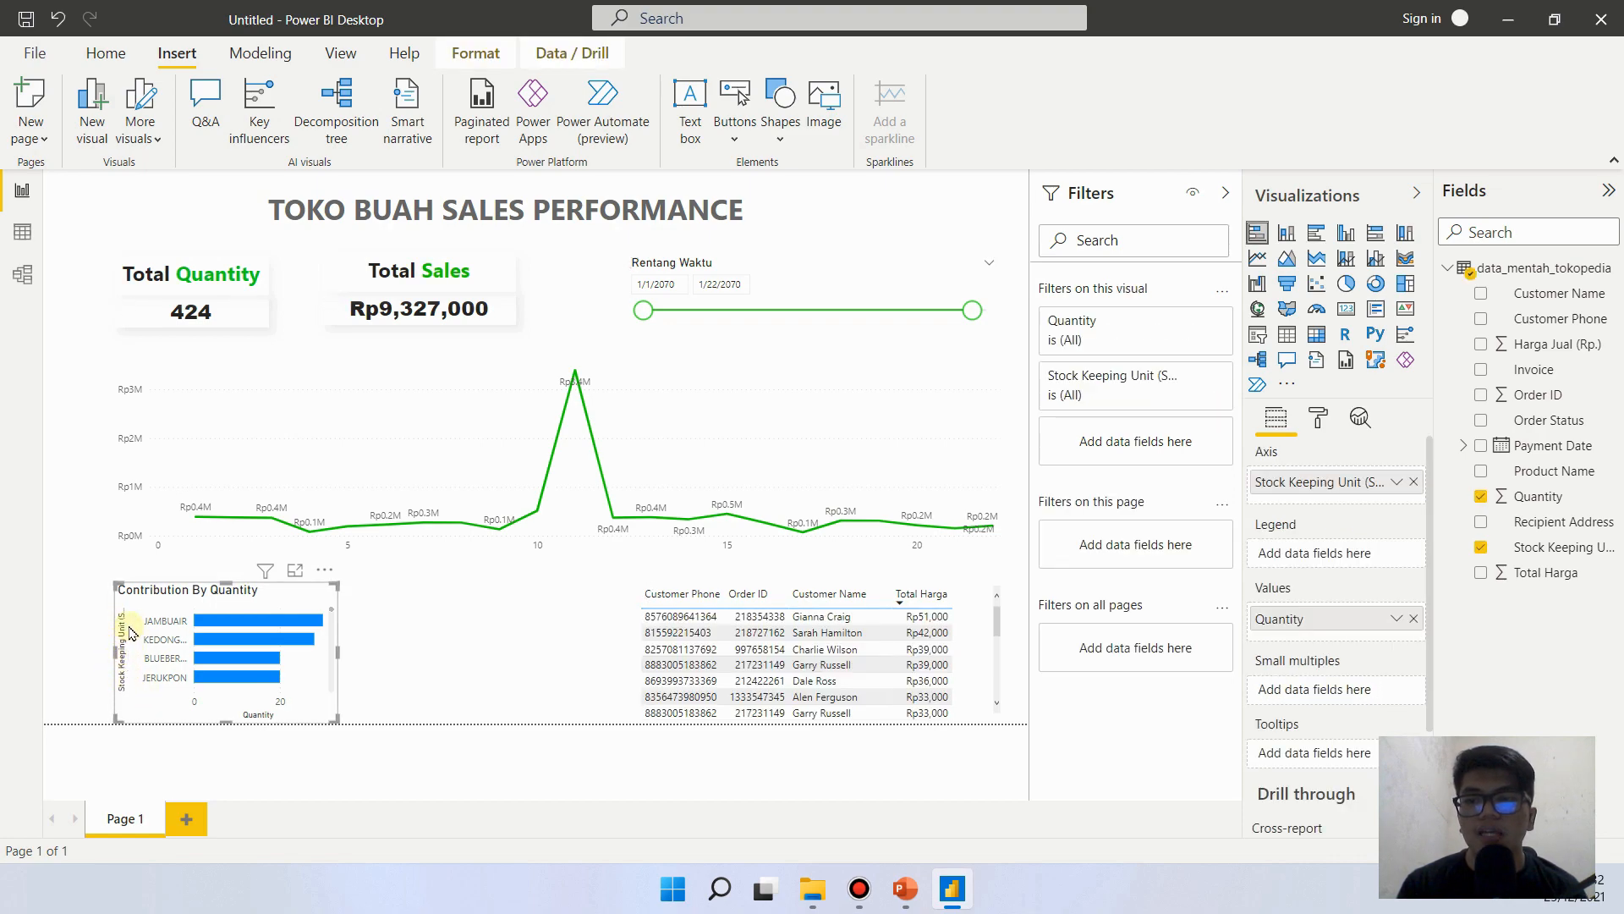
{"action": "left_click", "coordinate": [1318, 417]}
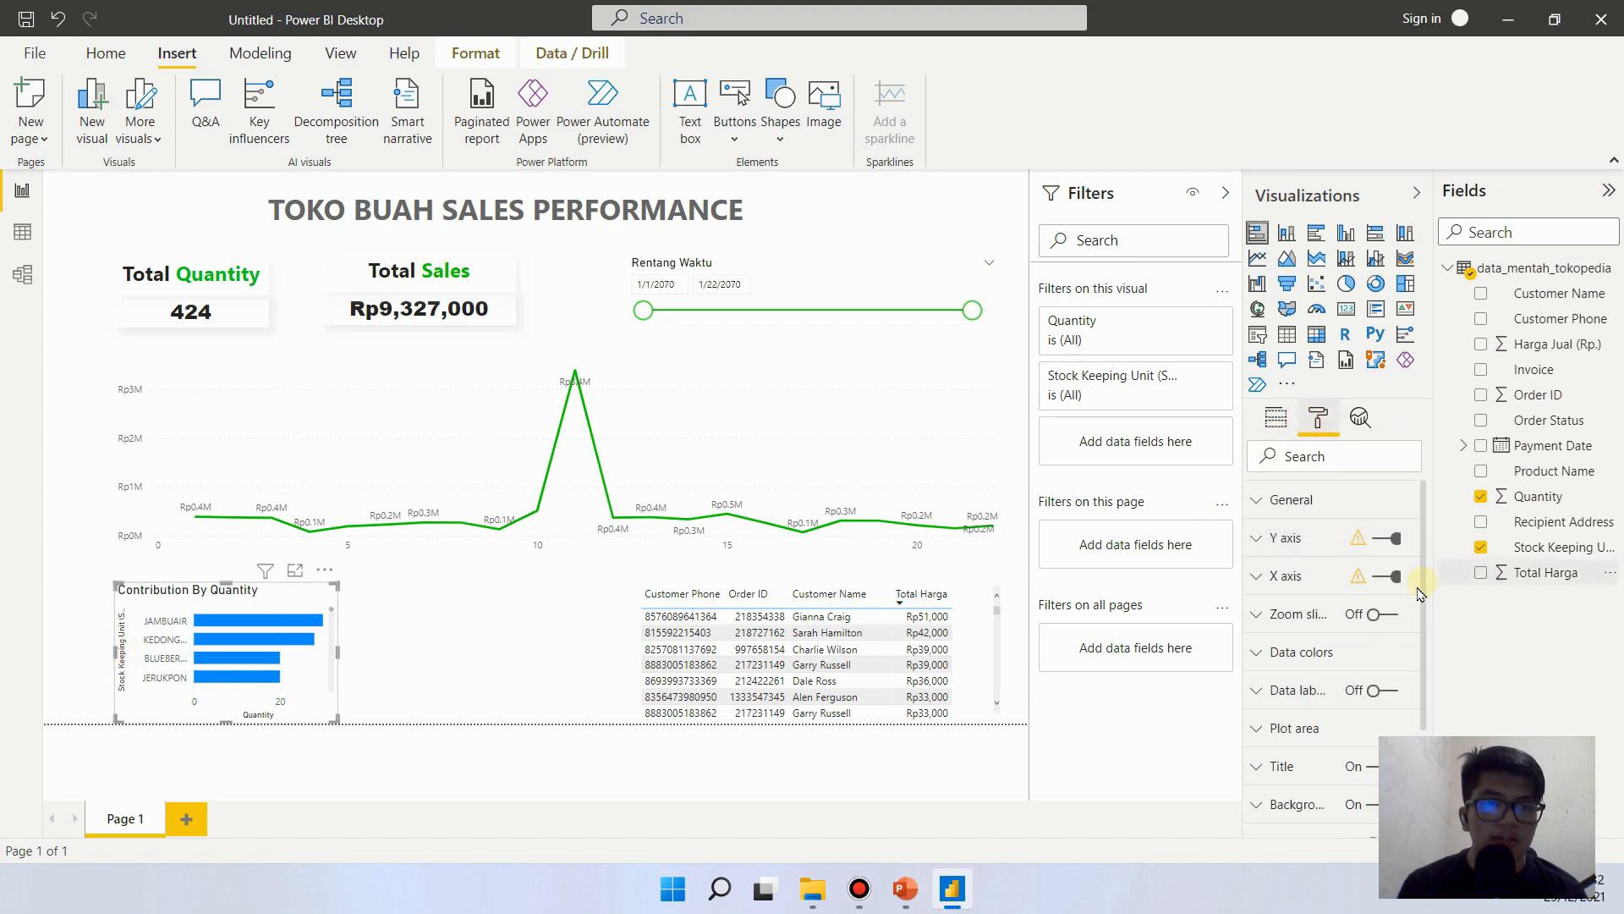
{"action": "left_click", "coordinate": [1258, 539]}
{"action": "left_click_drag", "start_coordinate": [1426, 536], "coordinate": [1414, 675]}
{"action": "left_click", "coordinate": [1306, 636]}
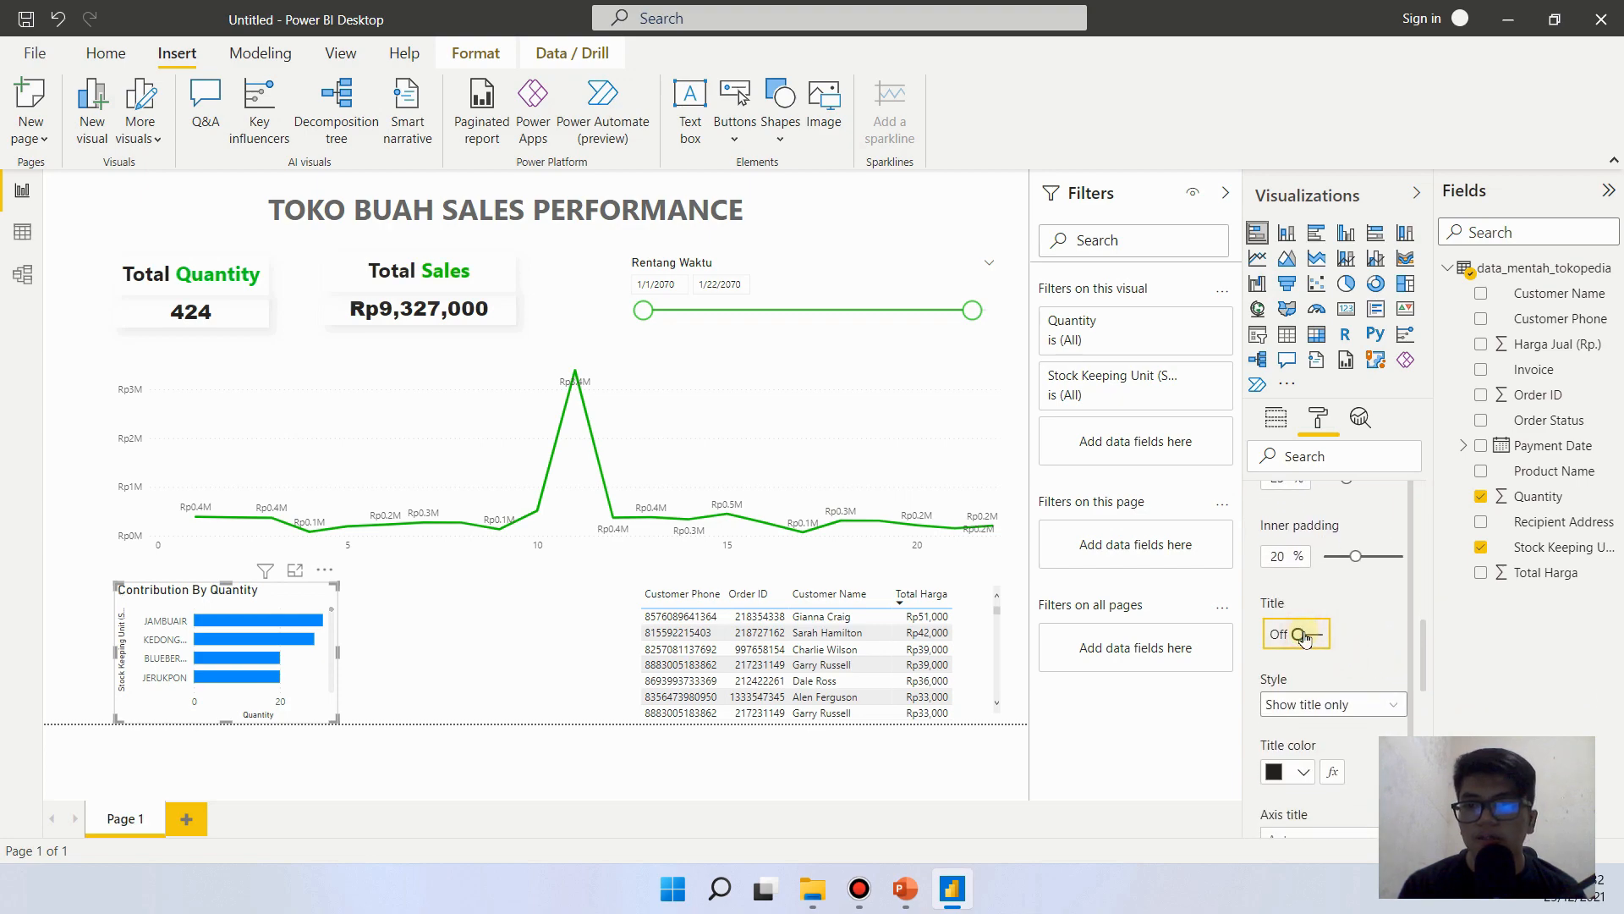
- Turn off the X axis title of the Contribution By Quantity chart and deselect the chart
{"action": "left_click", "coordinate": [1258, 730]}
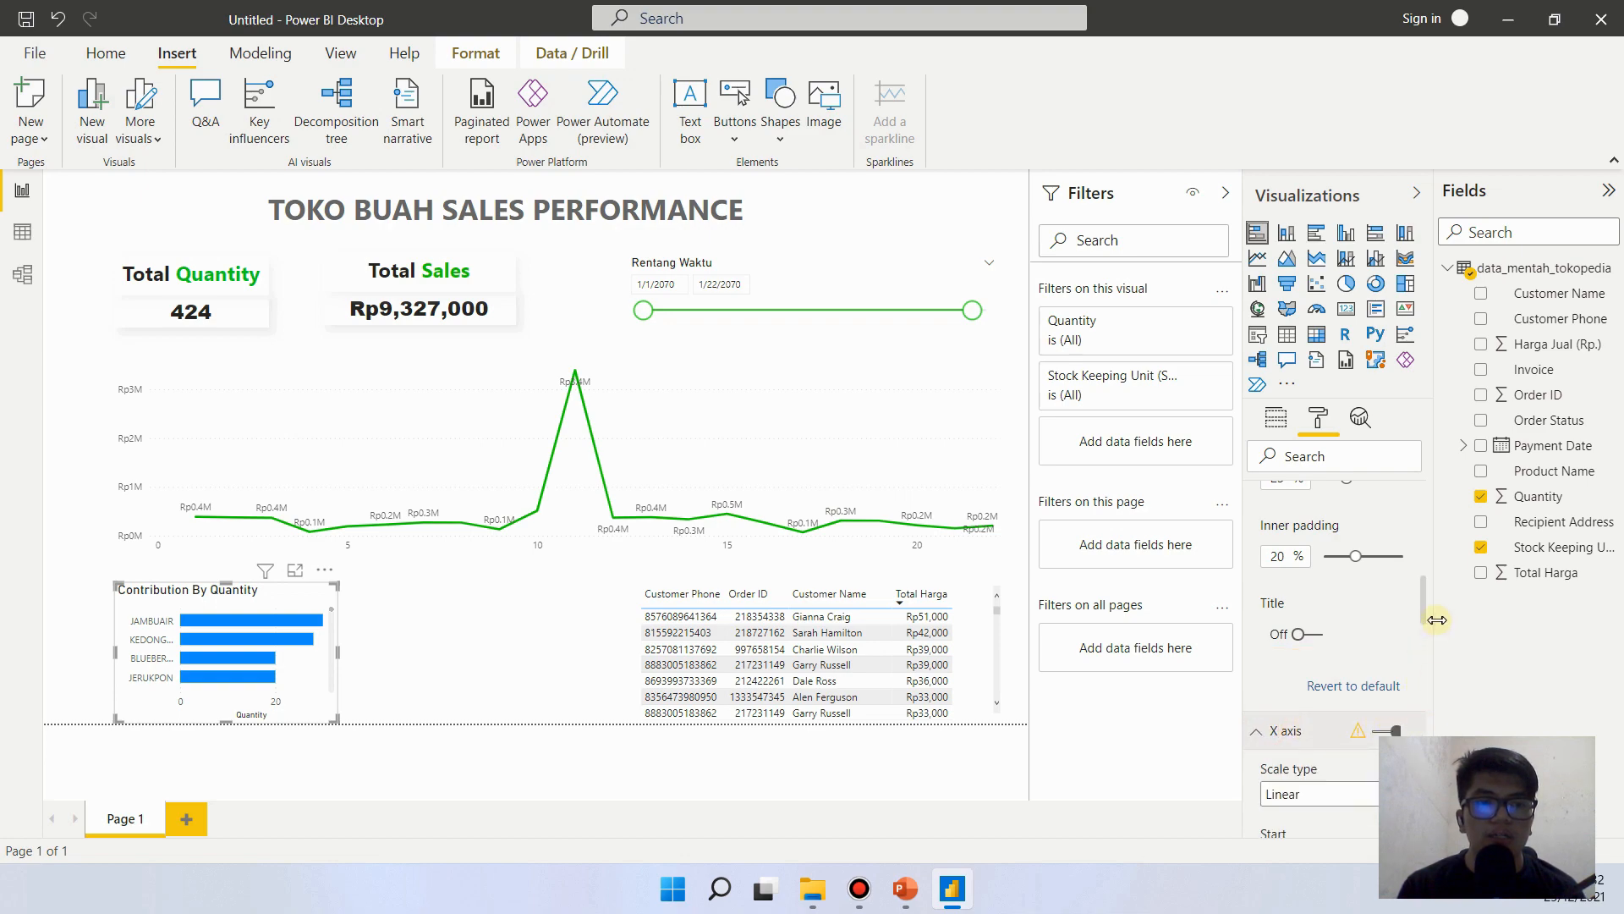
{"action": "left_click_drag", "start_coordinate": [1429, 607], "coordinate": [1409, 735]}
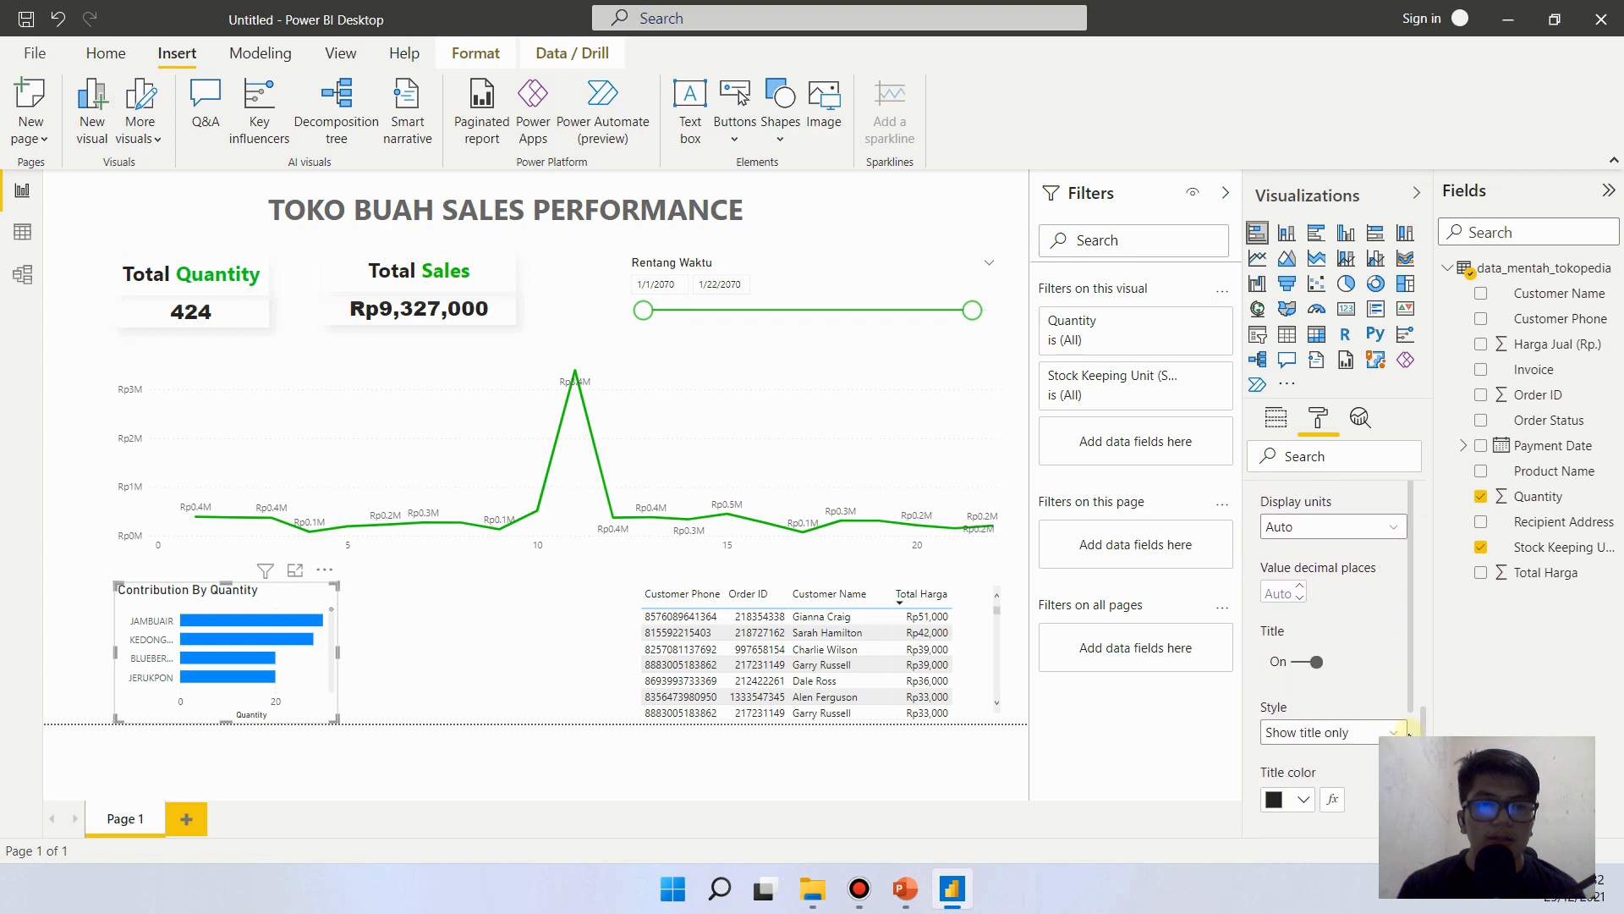
{"action": "left_click", "coordinate": [1310, 662]}
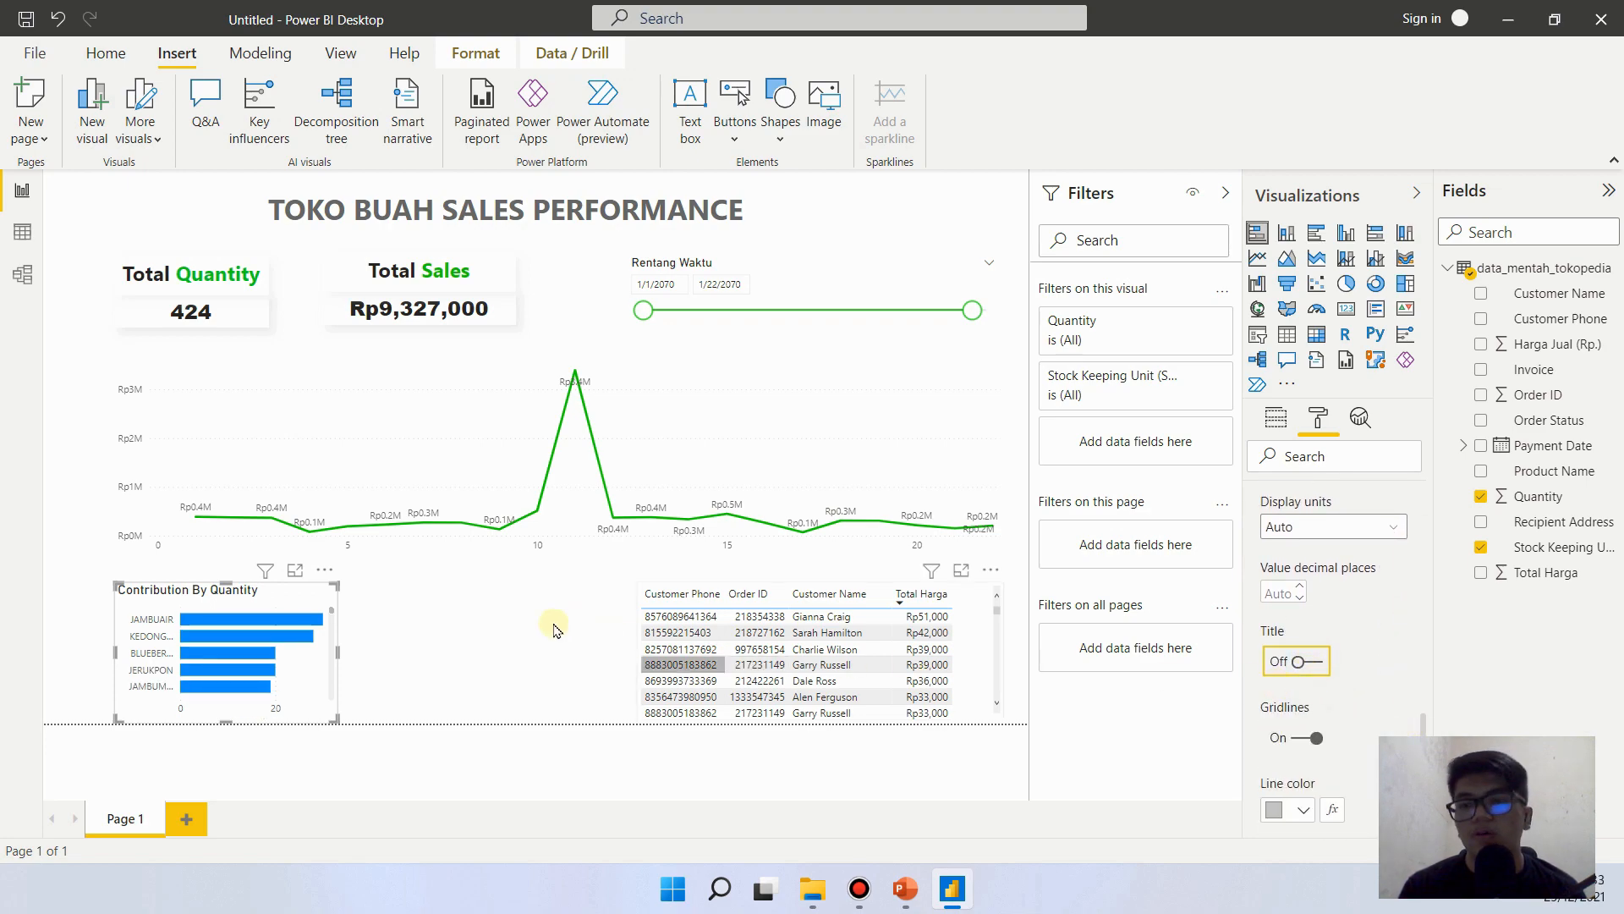
{"action": "left_click", "coordinate": [49, 720]}
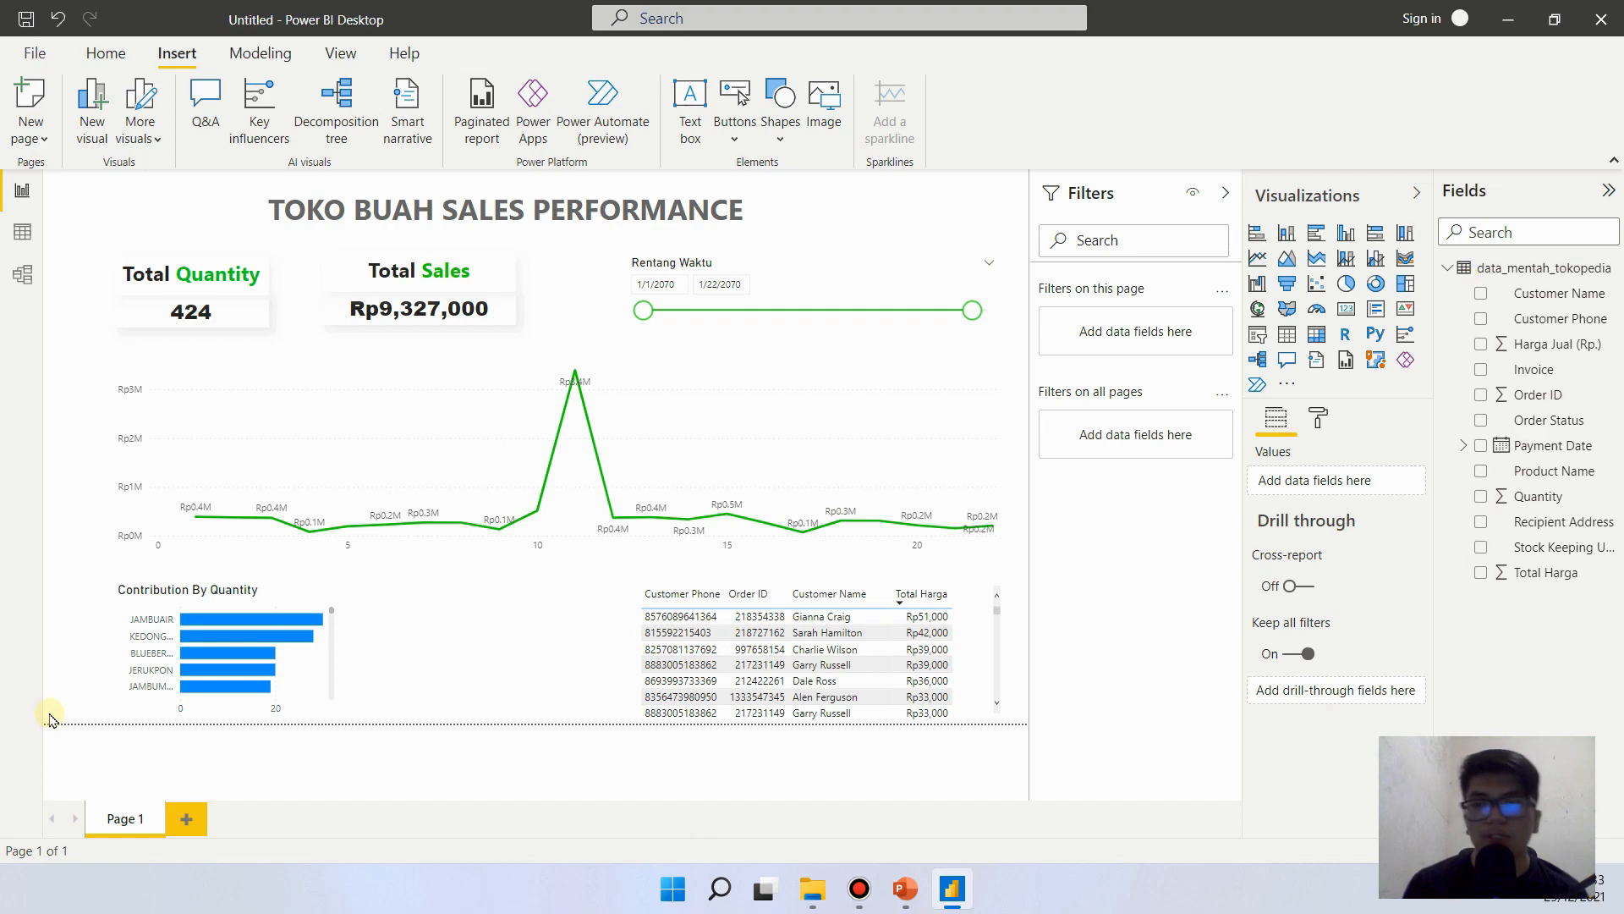
- Set the default data color of the Contribution By Quantity bars to the recently used green and deselect the chart
{"action": "left_click", "coordinate": [227, 595]}
{"action": "left_click", "coordinate": [1318, 417]}
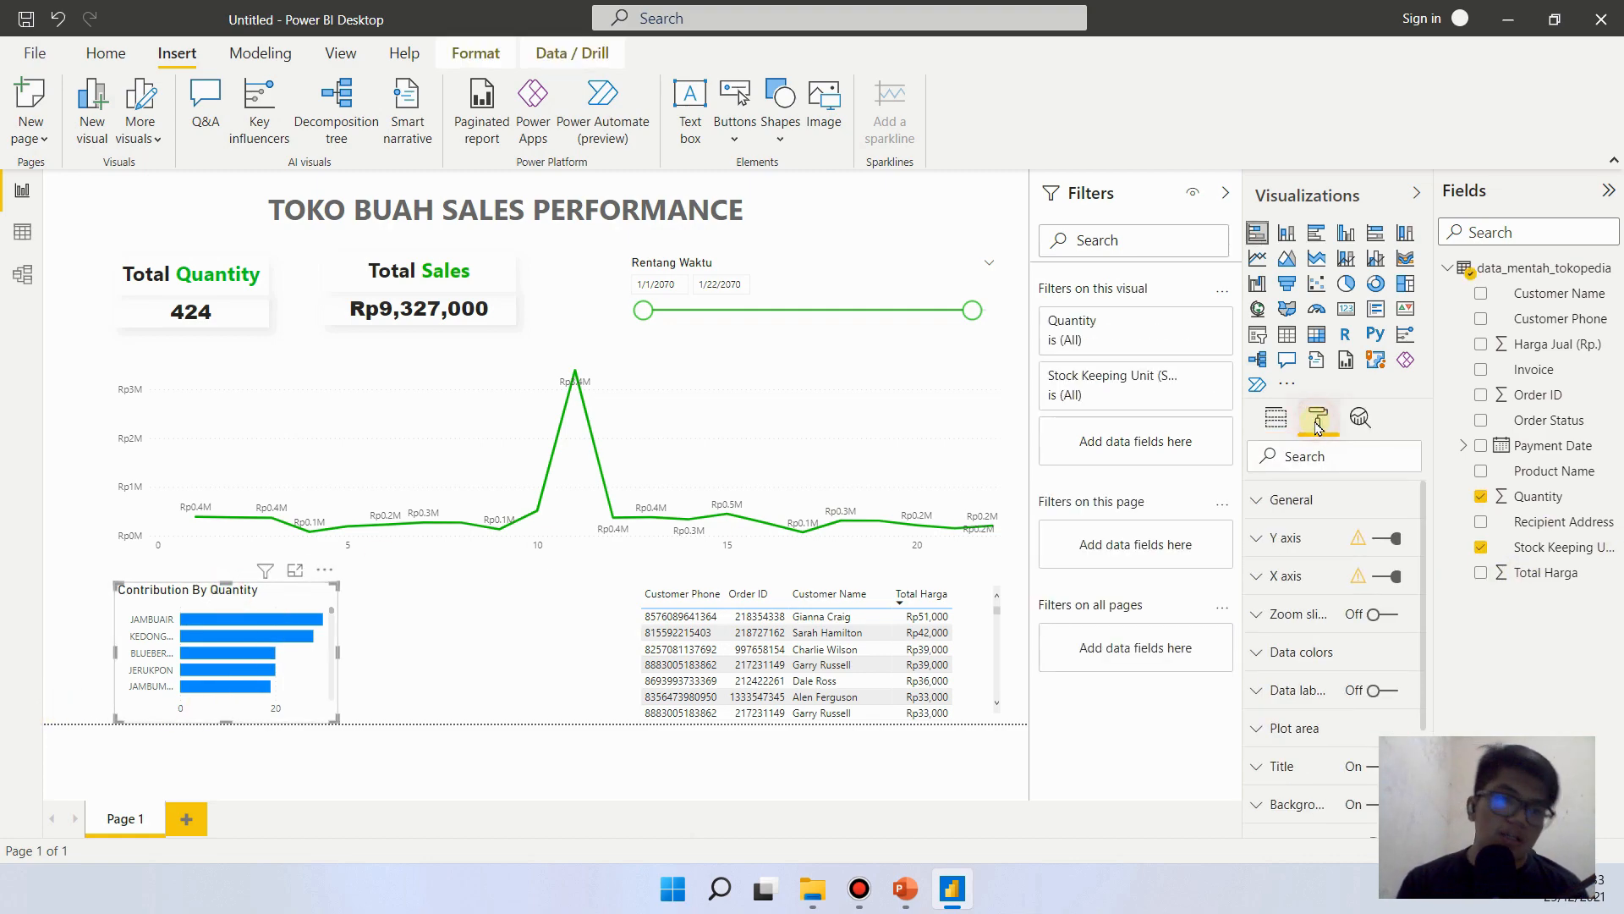
{"action": "left_click", "coordinate": [1363, 673]}
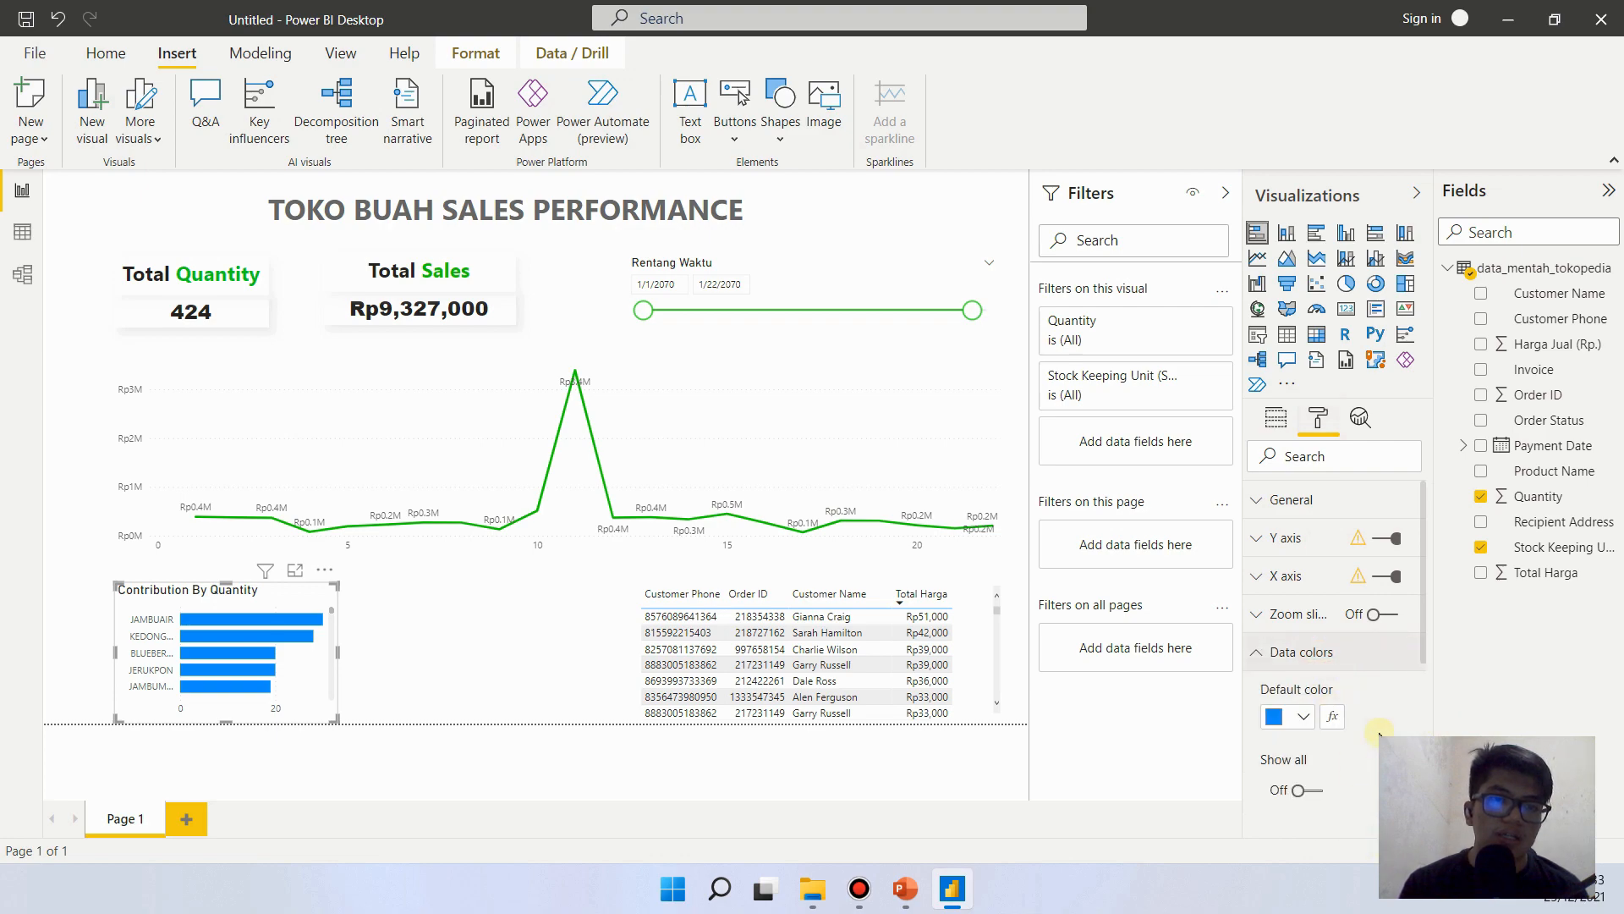
{"action": "left_click", "coordinate": [1302, 716]}
{"action": "left_click", "coordinate": [1355, 619]}
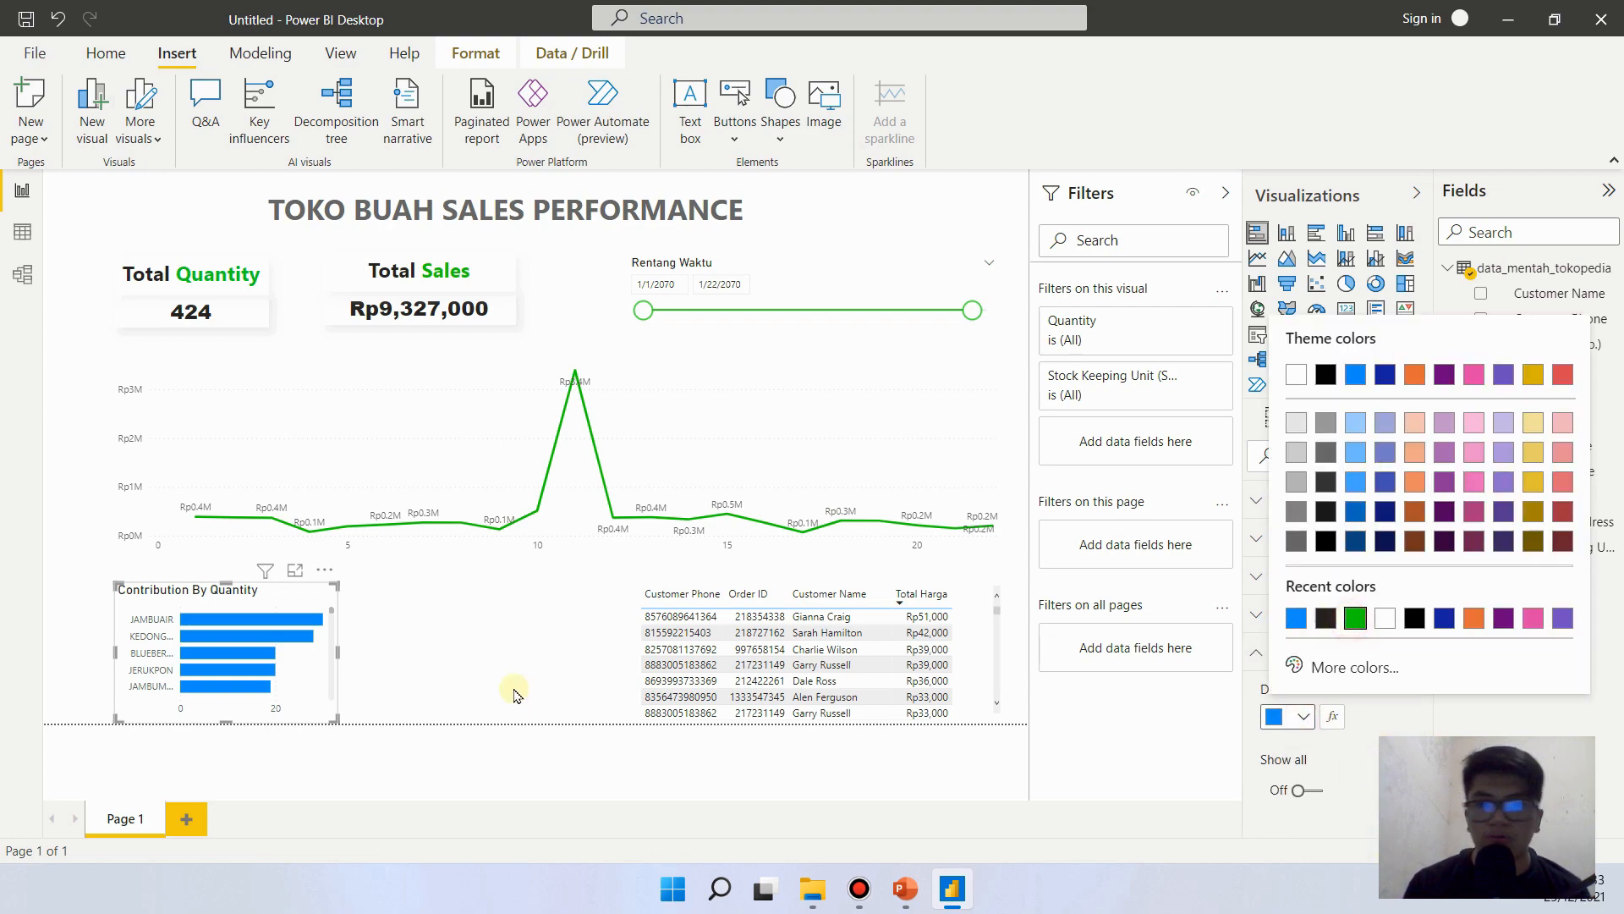
{"action": "left_click", "coordinate": [471, 666]}
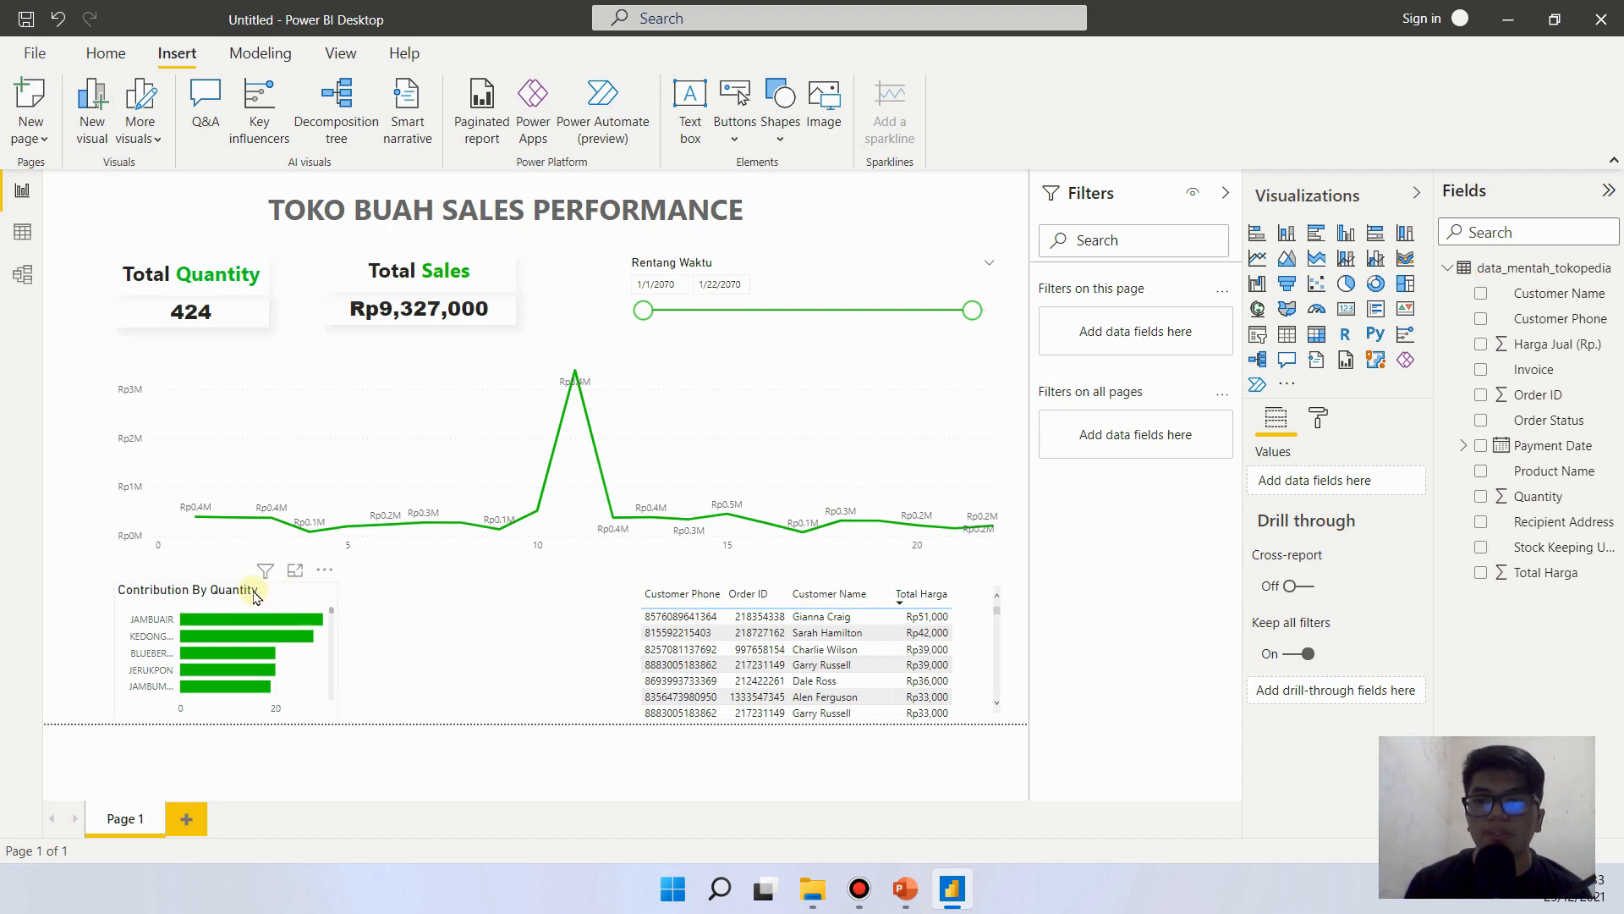
- Duplicate the Contribution By Quantity chart and place the copy between the original chart and the customer table
{"action": "left_click", "coordinate": [318, 677]}
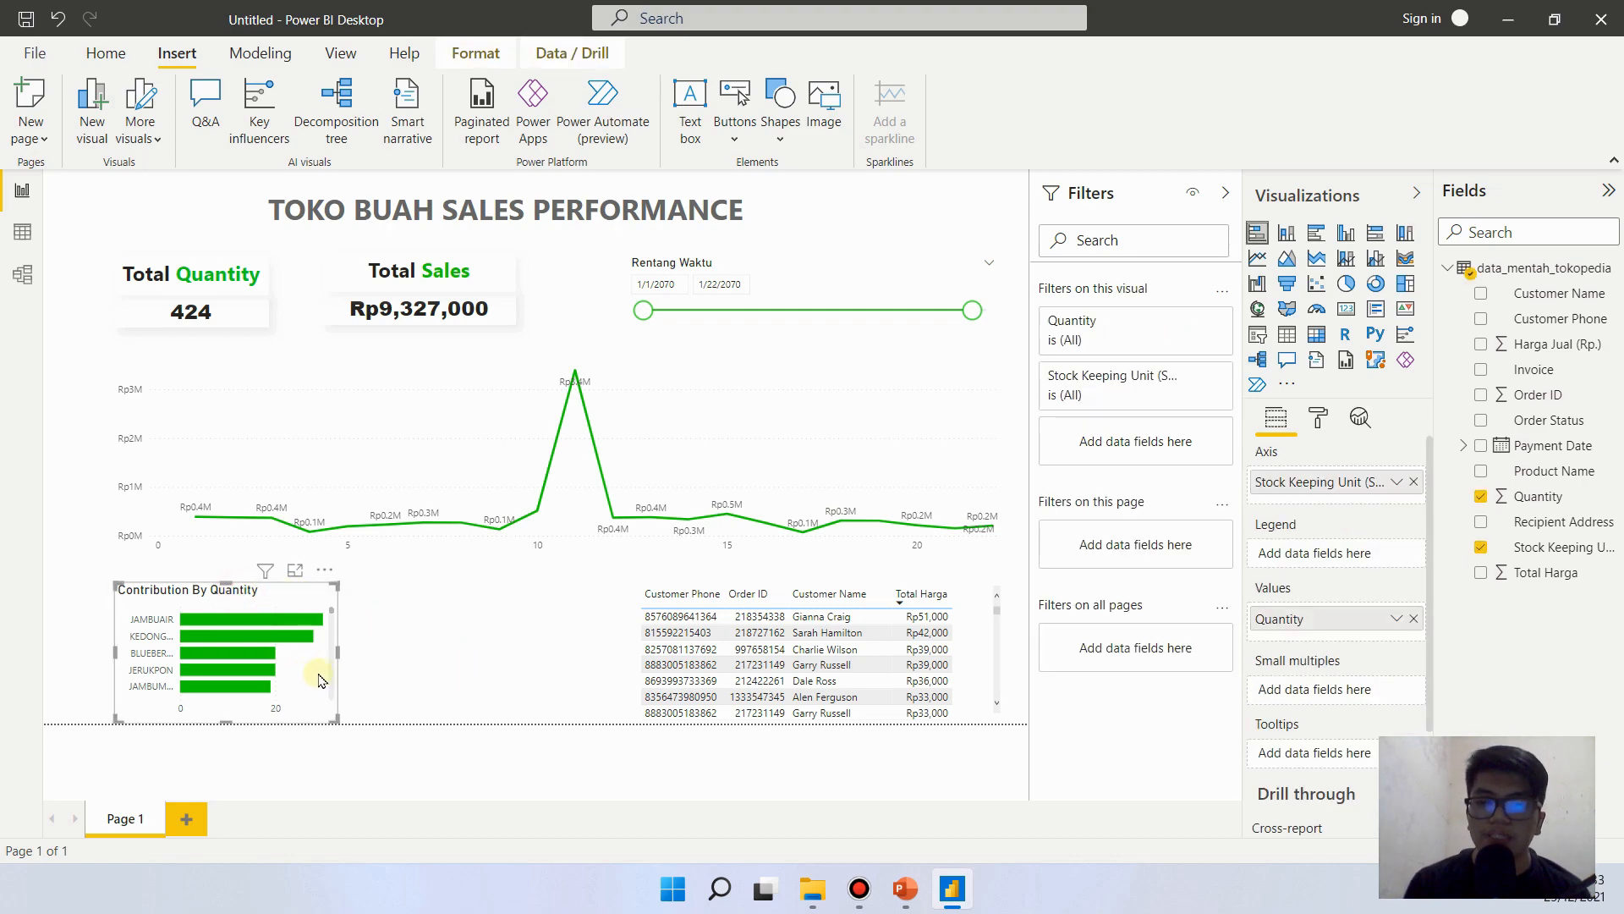
{"action": "left_click", "coordinate": [462, 662]}
{"action": "key", "text": "ctrl+v"}
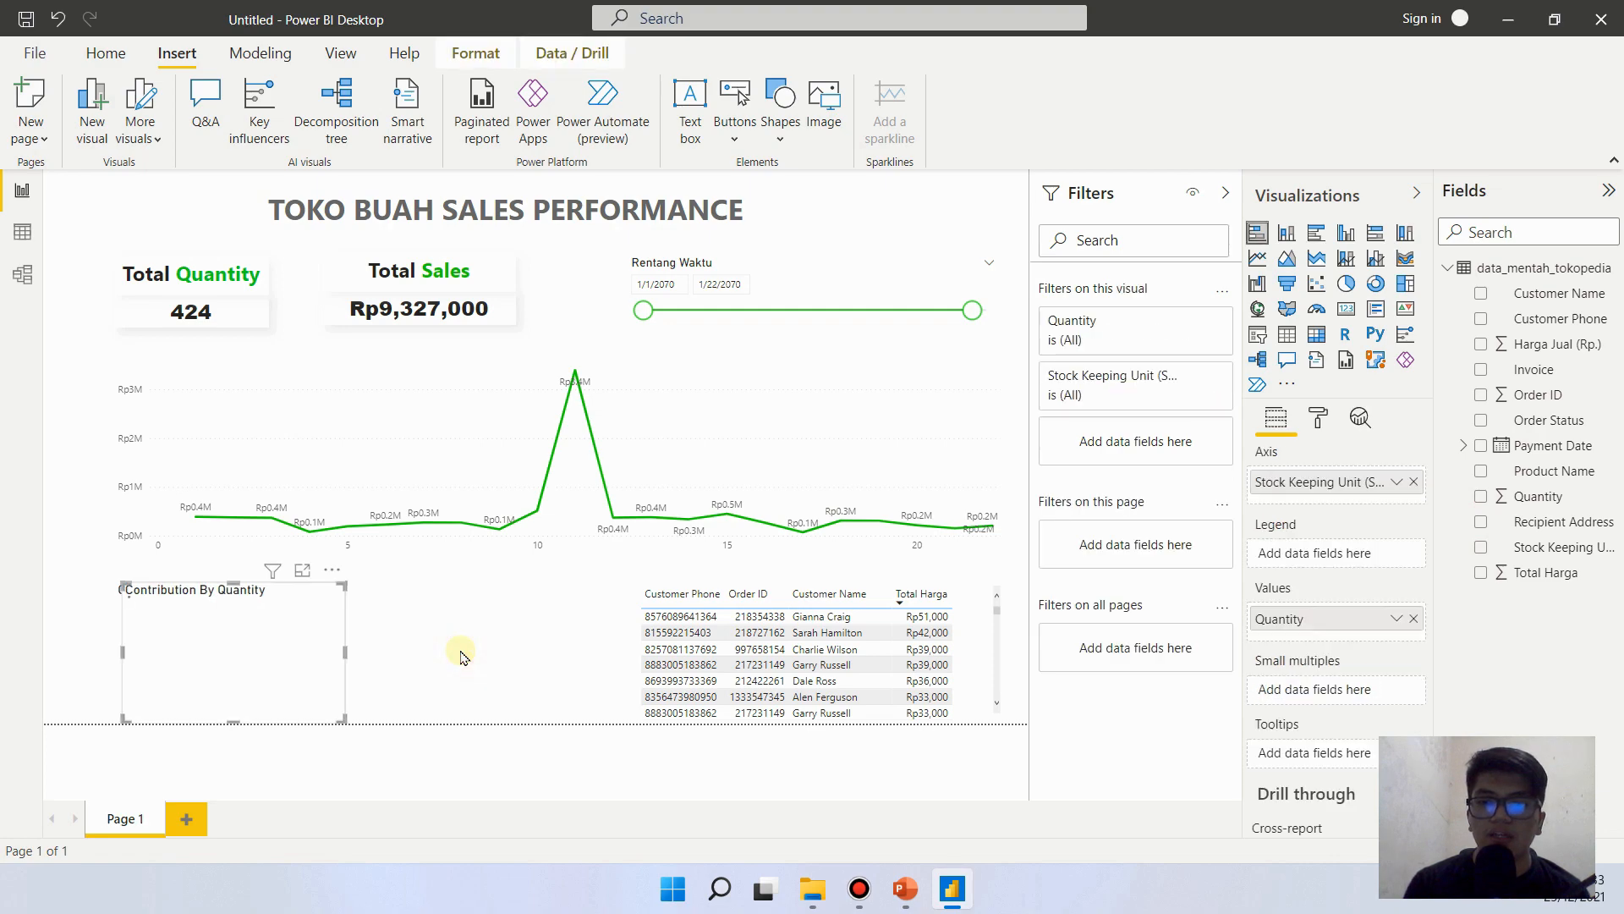
{"action": "left_click_drag", "start_coordinate": [216, 618], "coordinate": [426, 591]}
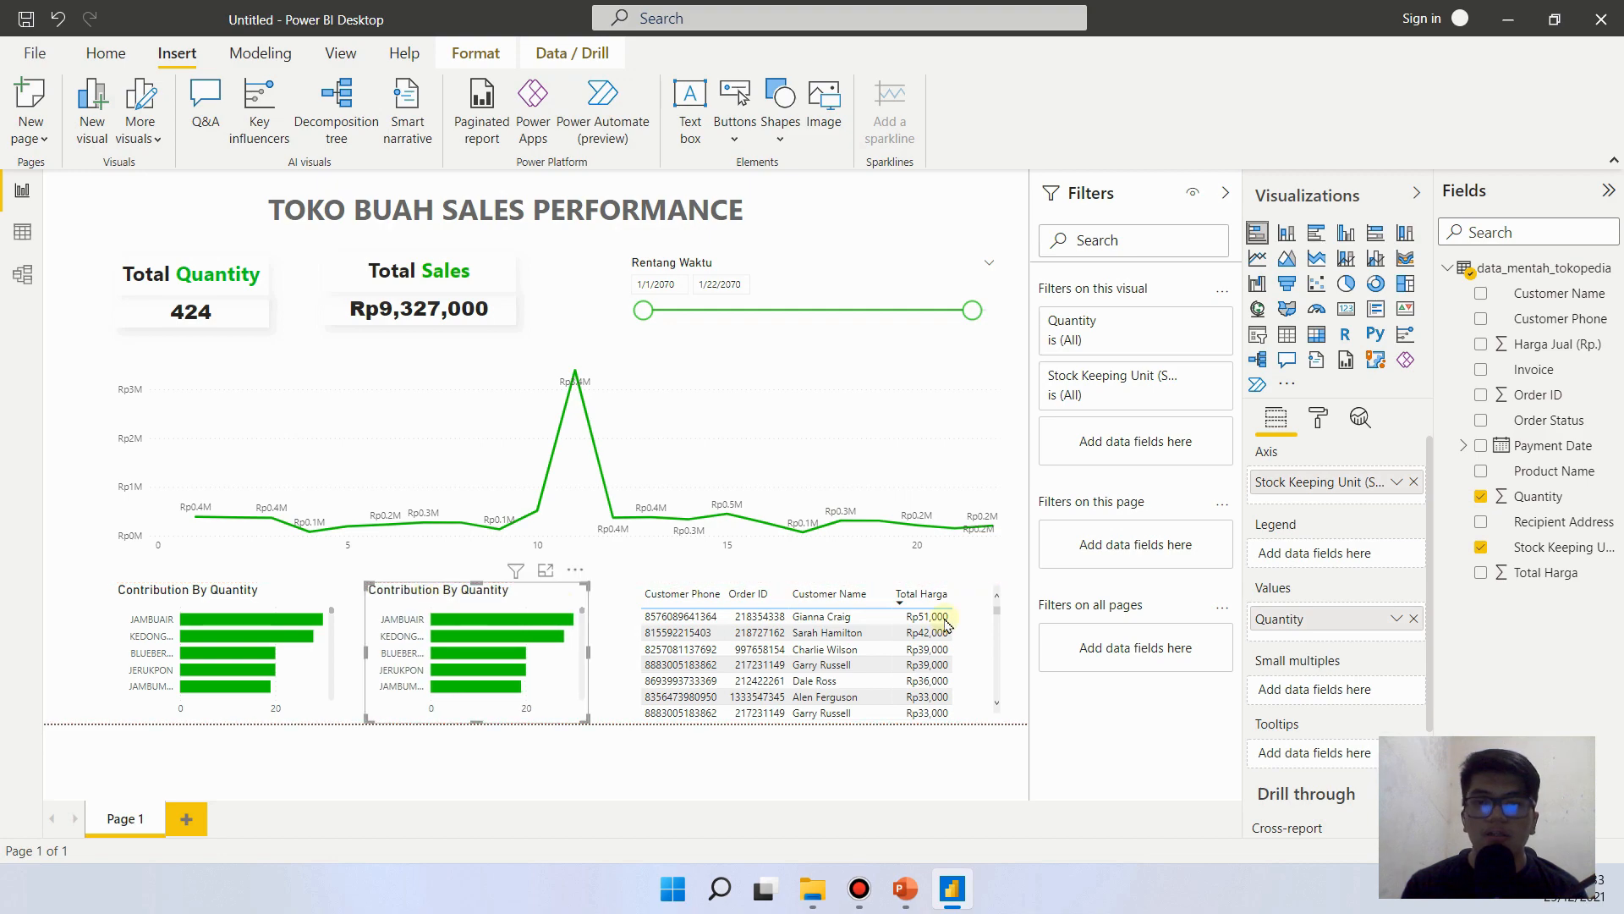
- Change the title text of the copied bar chart to "Contribution By Sales"
{"action": "left_click", "coordinate": [1318, 417]}
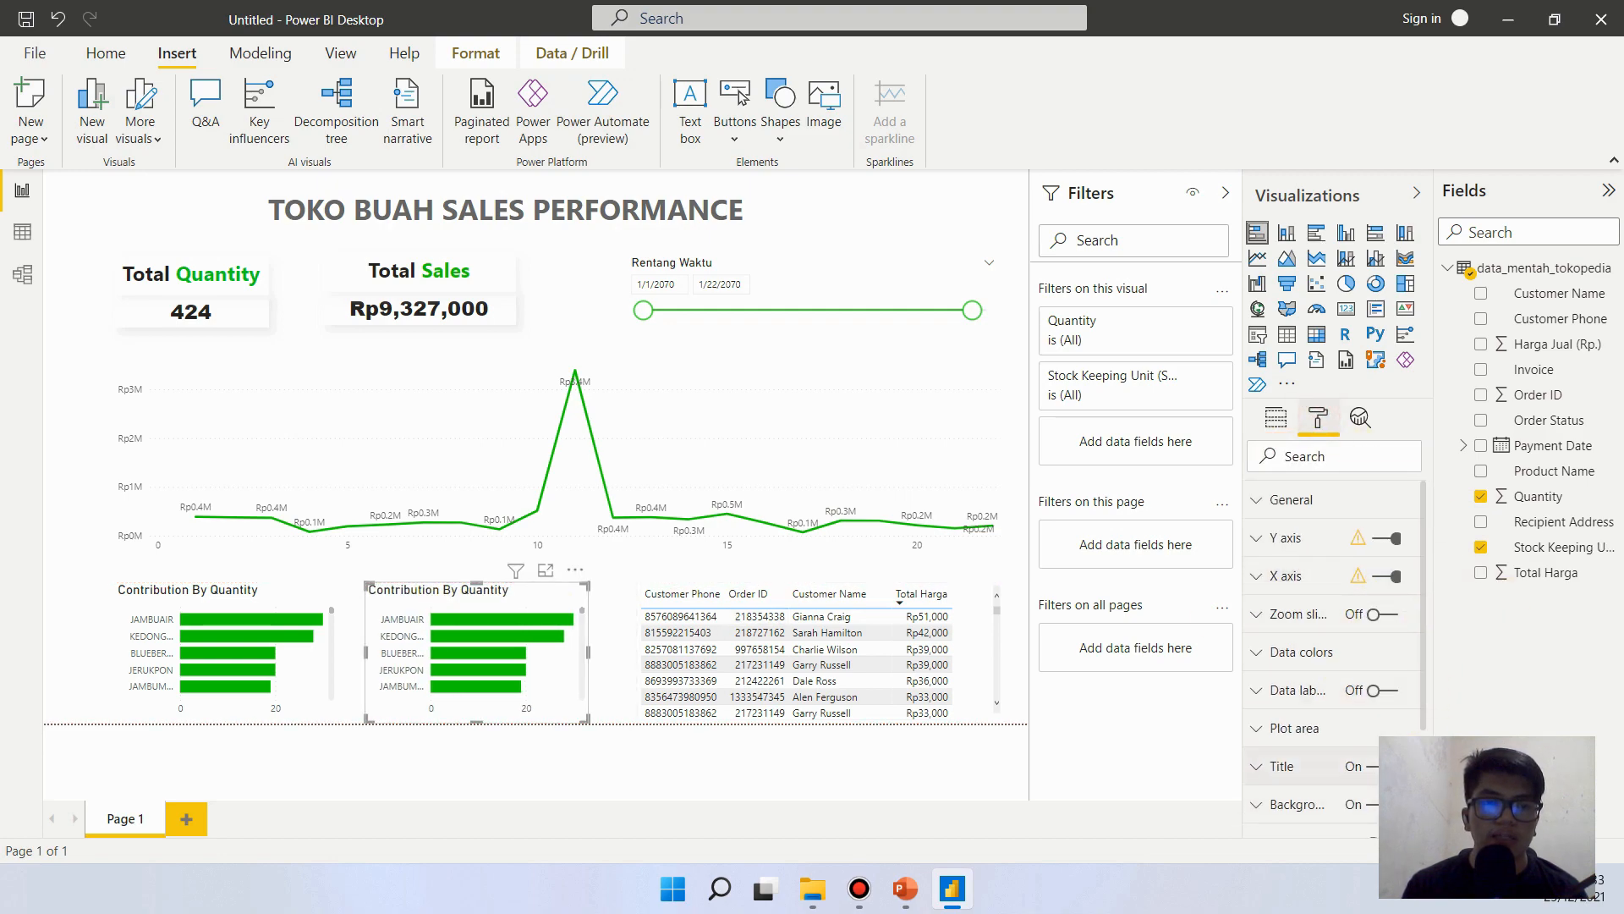
{"action": "left_click", "coordinate": [1282, 766]}
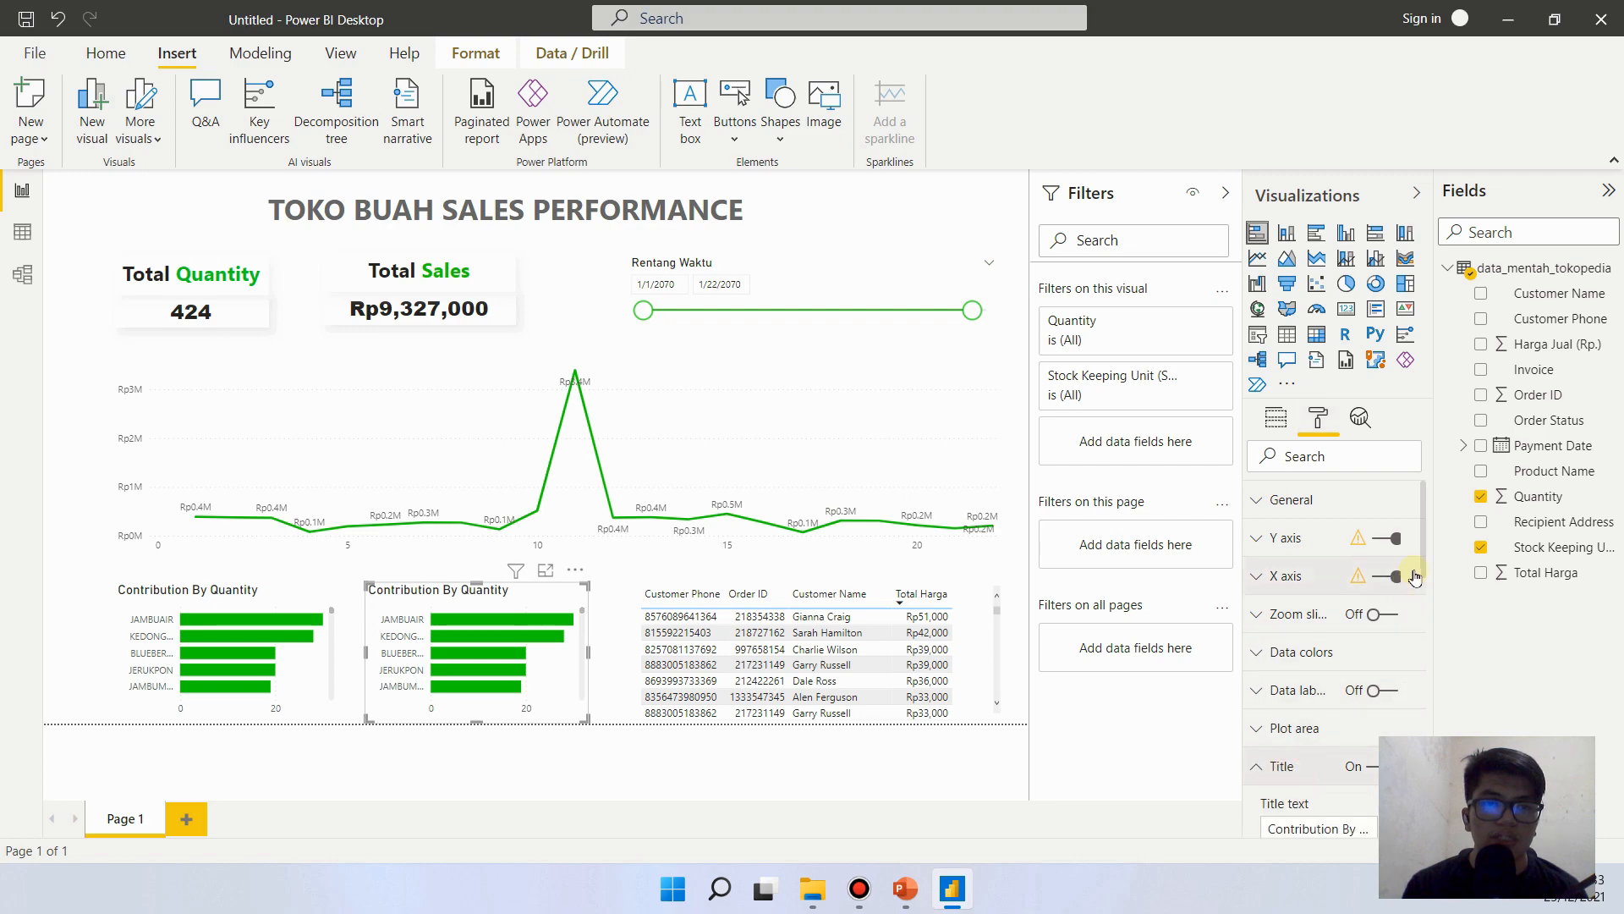
{"action": "left_click_drag", "start_coordinate": [1424, 554], "coordinate": [1410, 614]}
{"action": "left_click", "coordinate": [1362, 608]}
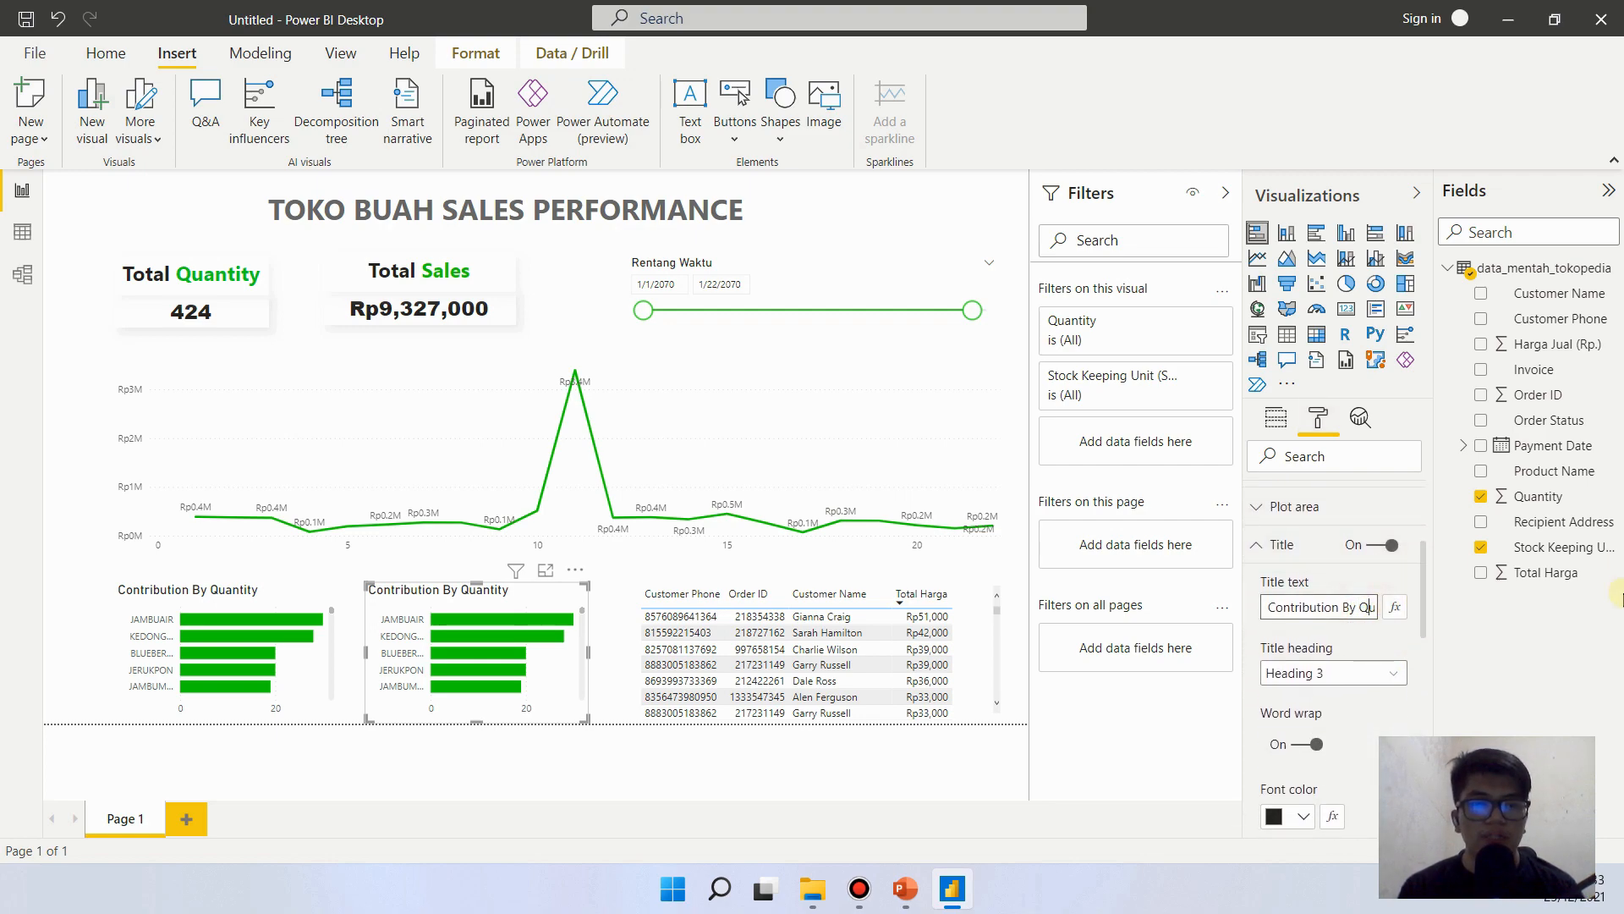
{"action": "key", "text": "End"}
{"action": "key", "text": "BackSpace"}
{"action": "key", "text": "BackSpace"}
{"action": "key", "text": "BackSpace"}
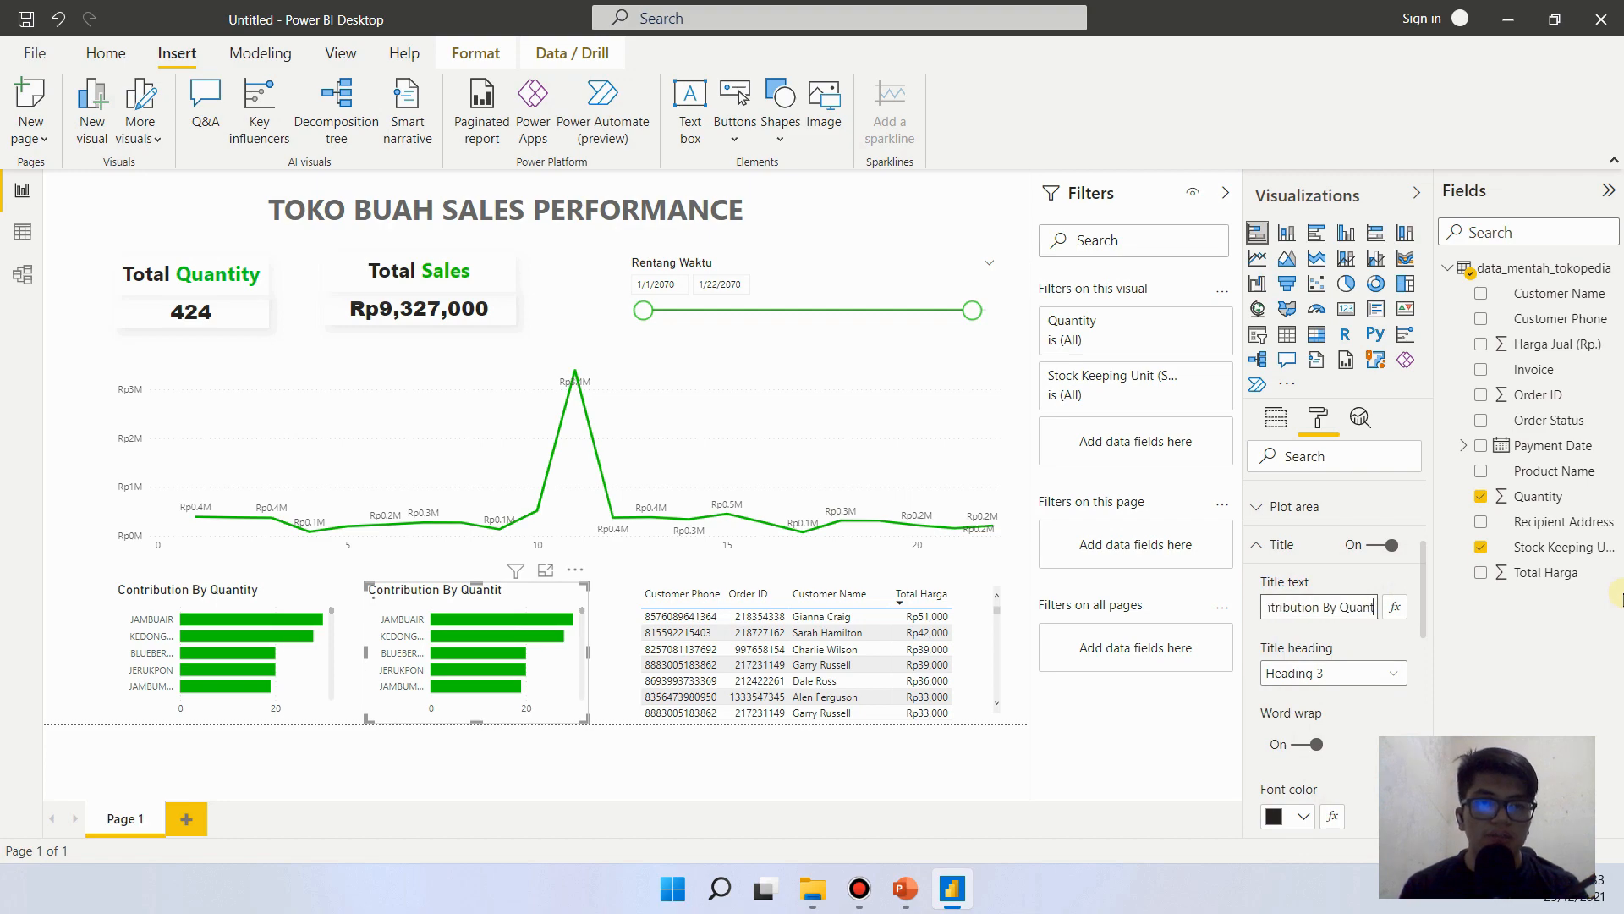
{"action": "key", "text": "BackSpace"}
{"action": "key", "text": "BackSpace"}
{"action": "key", "text": "BackSpace"}
{"action": "key", "text": "BackSpace"}
{"action": "key", "text": "BackSpace"}
{"action": "type", "text": "Sales"}
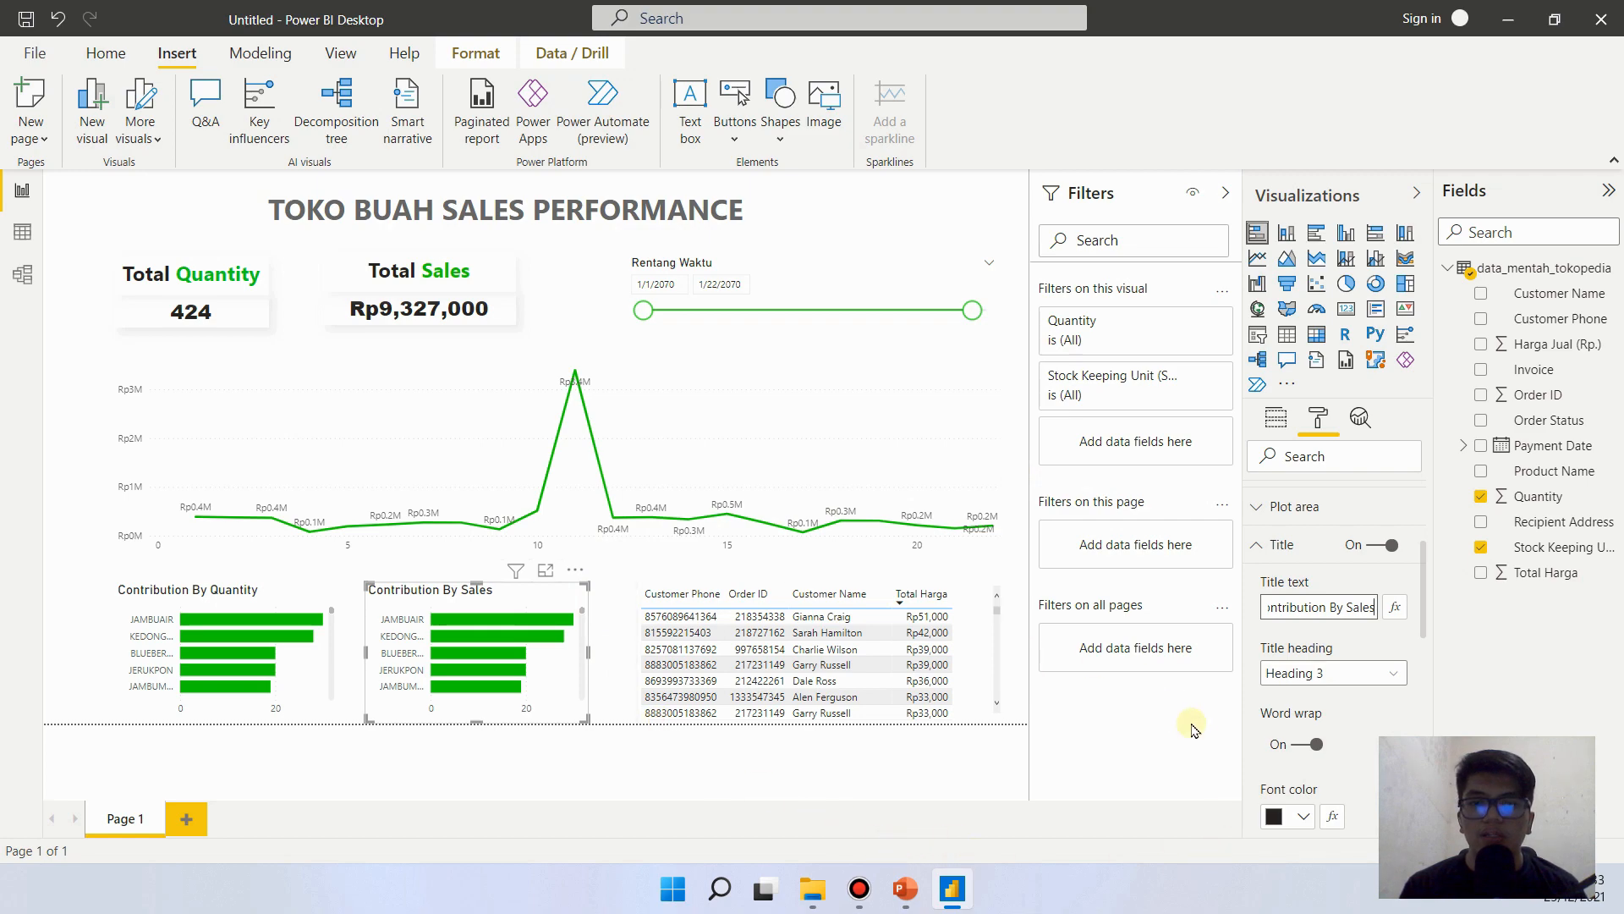
{"action": "left_click", "coordinate": [566, 663]}
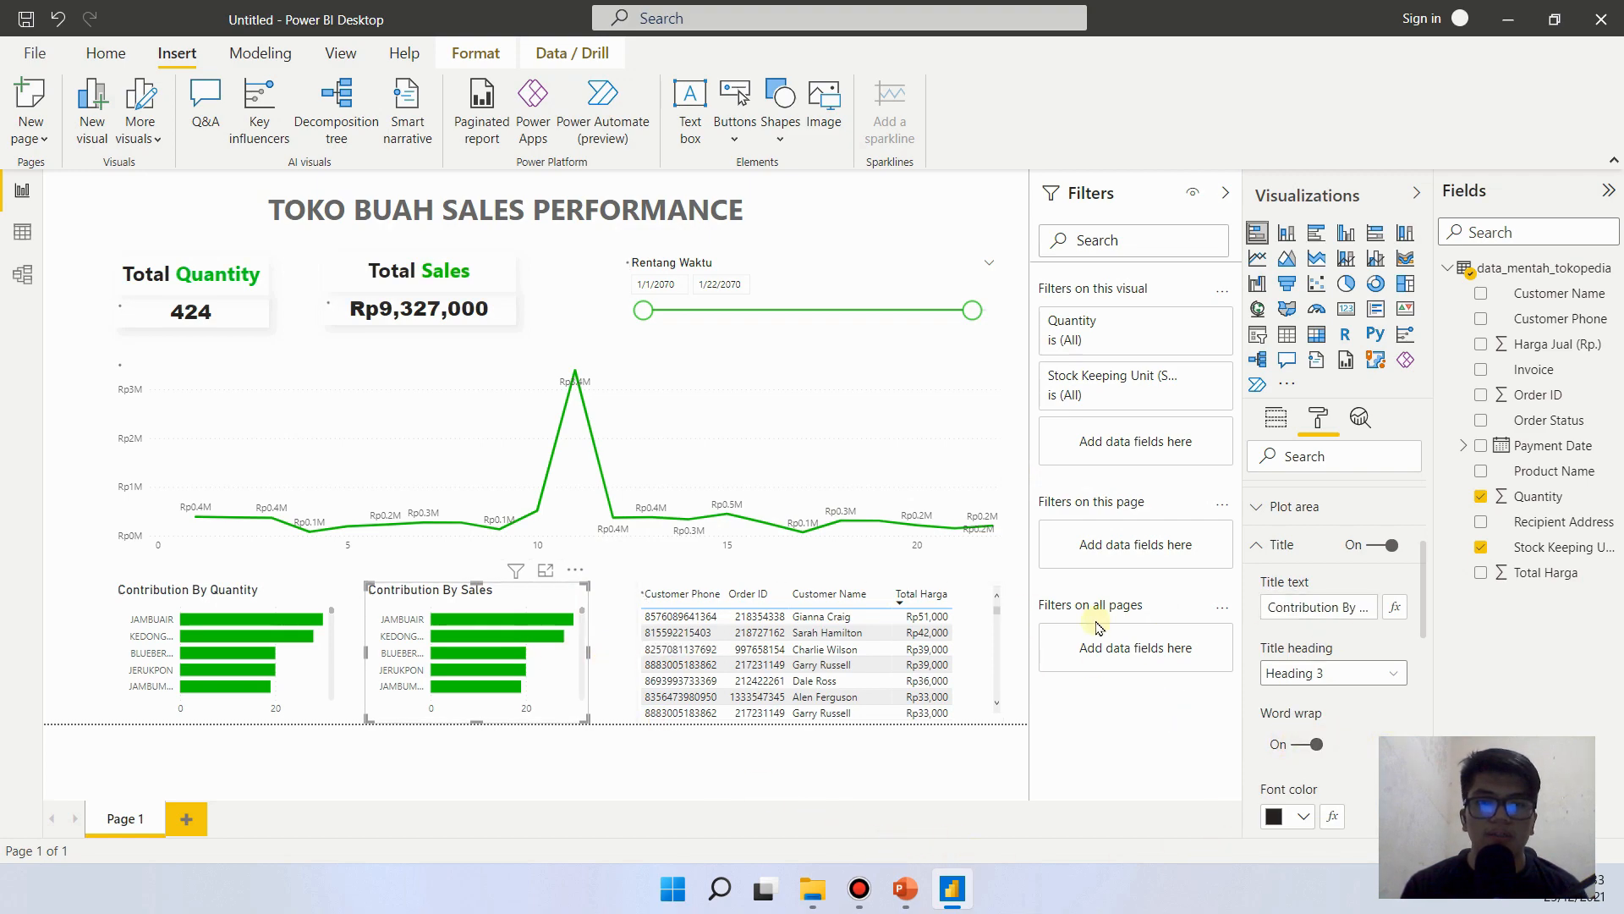
- Replace Quantity with Total Harga as the values of the Contribution By Sales chart and deselect it
{"action": "scroll", "coordinate": [1426, 610], "scroll_direction": "up", "scroll_amount": 3}
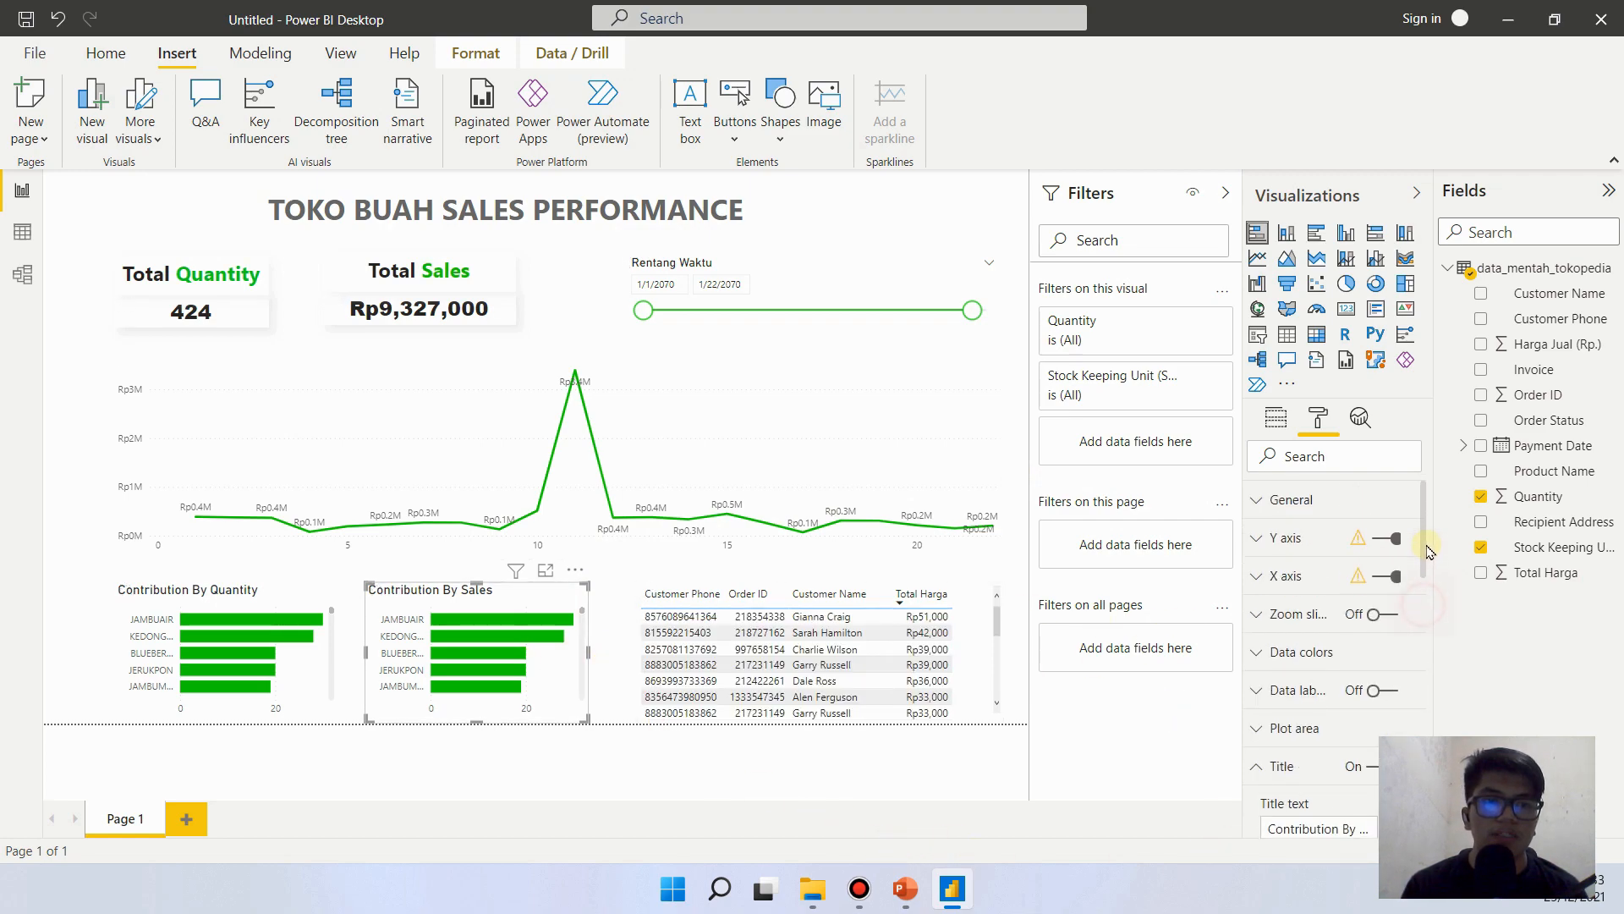
{"action": "left_click", "coordinate": [1276, 417]}
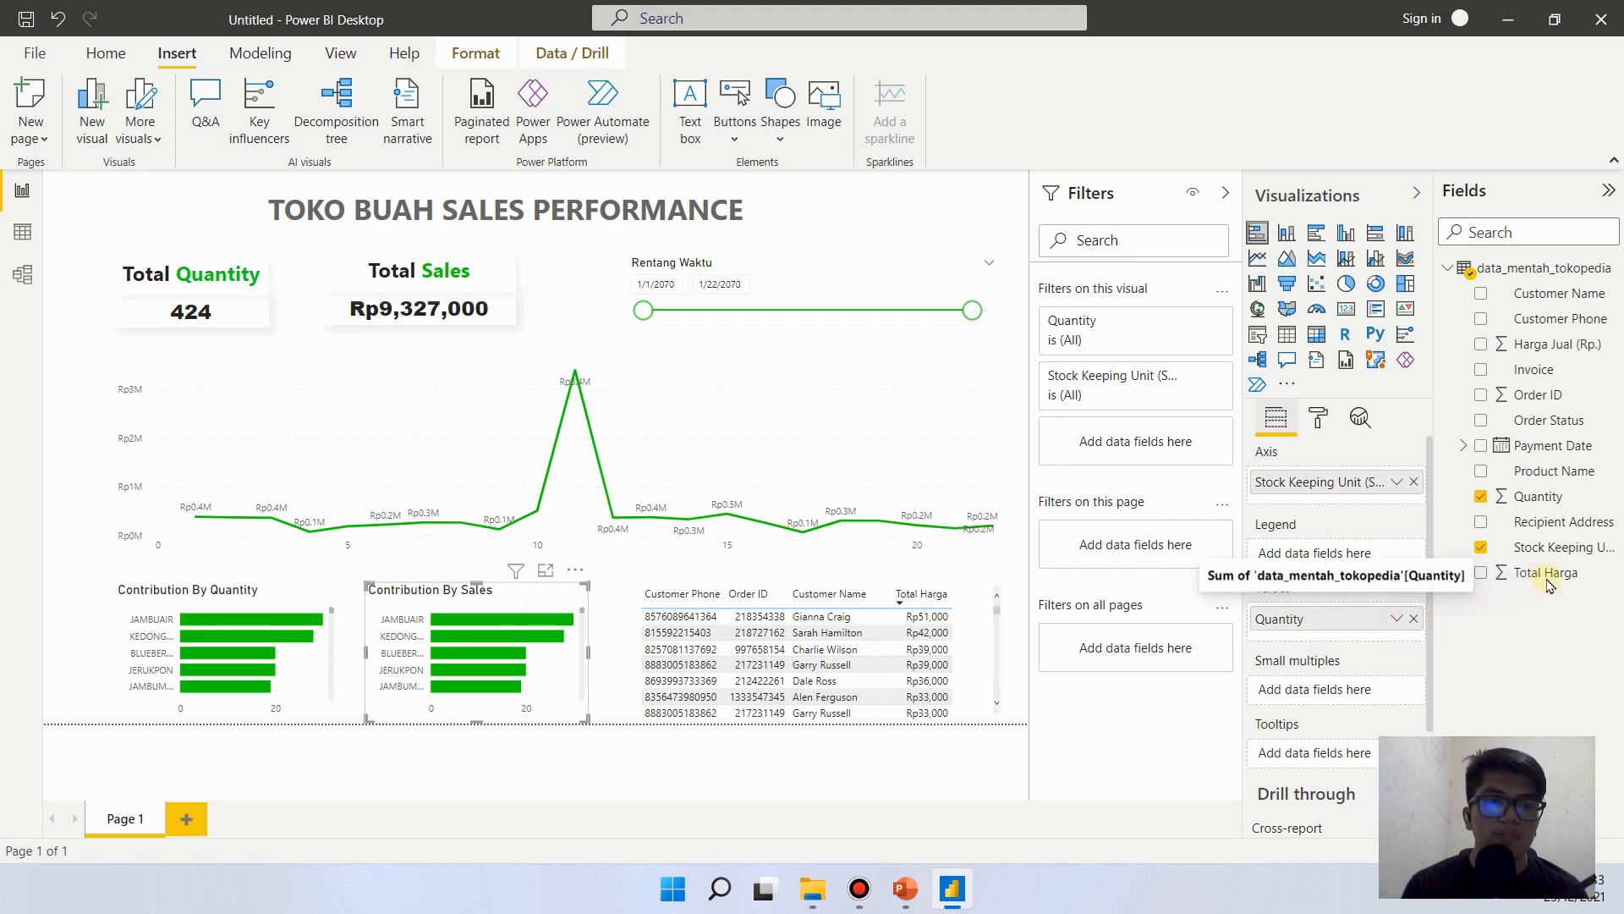
{"action": "left_click", "coordinate": [1413, 618]}
{"action": "left_click_drag", "start_coordinate": [1552, 573], "coordinate": [1345, 619]}
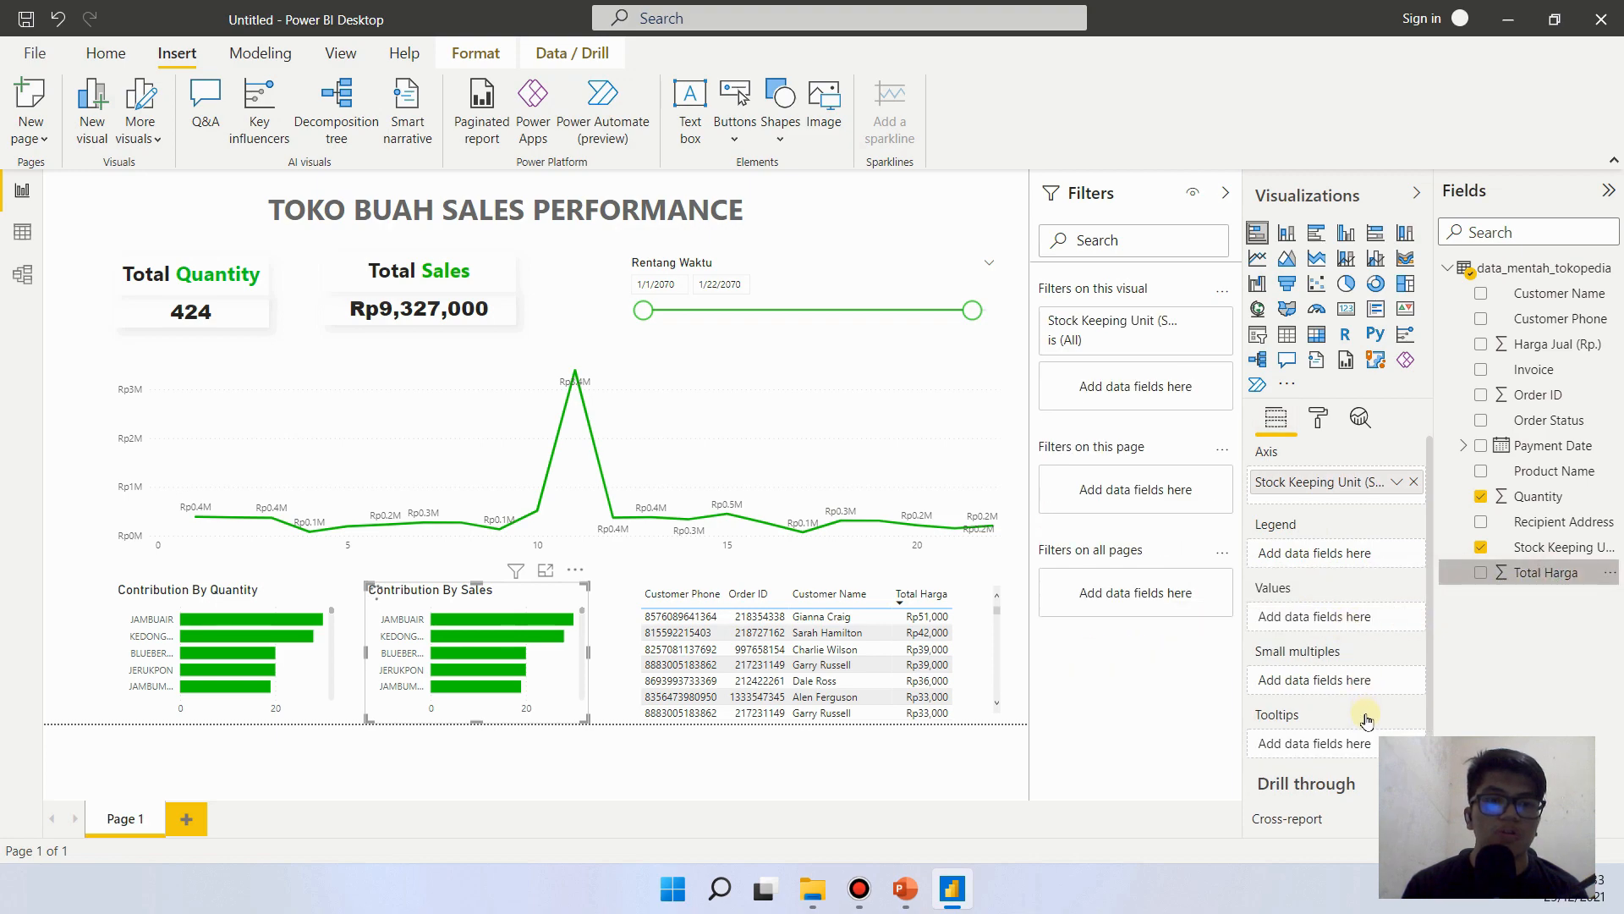
{"action": "left_click", "coordinate": [72, 630]}
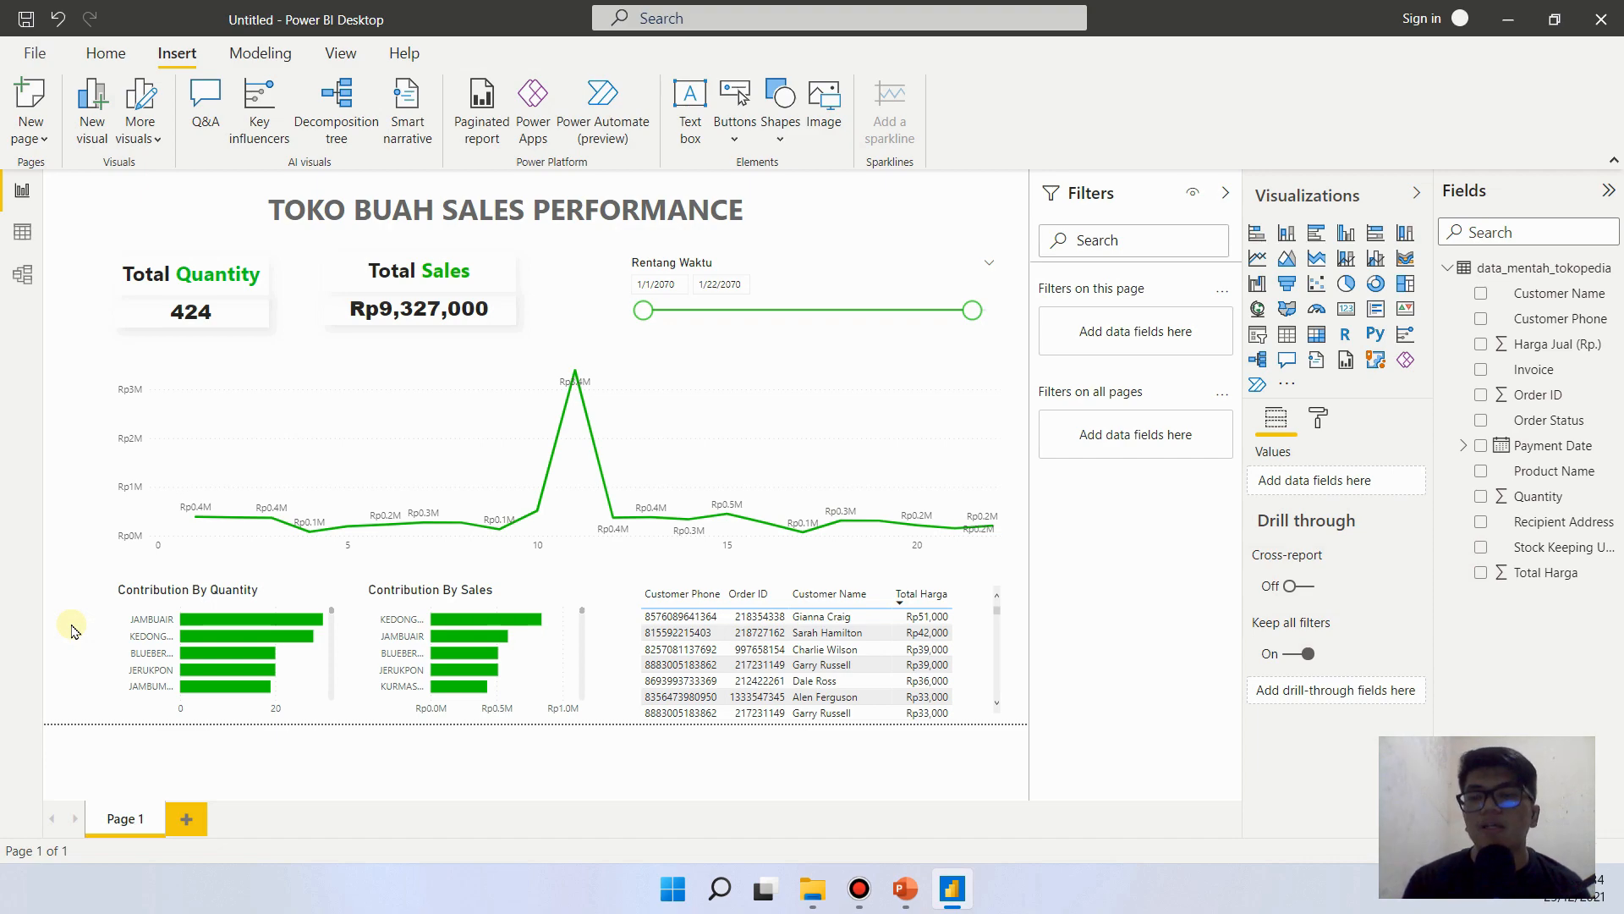
- Check the reference slide in PowerPoint, return to Power BI and turn on data labels for both the Contribution By Quantity and Contribution By Sales charts
{"action": "mouse_move", "coordinate": [312, 624]}
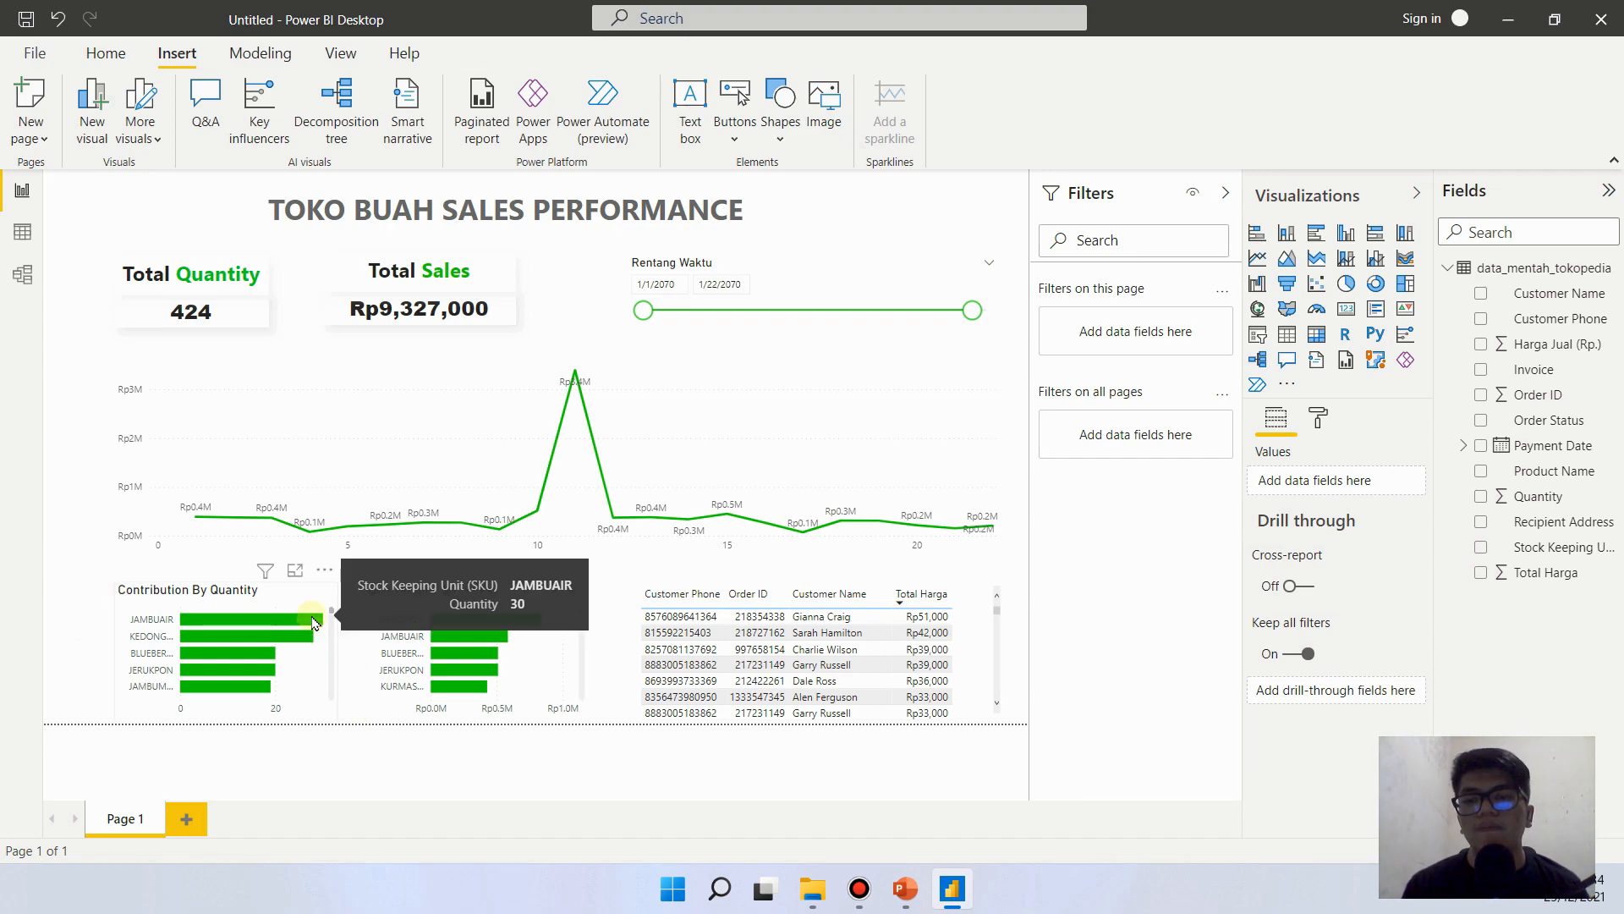
{"action": "left_click", "coordinate": [903, 890]}
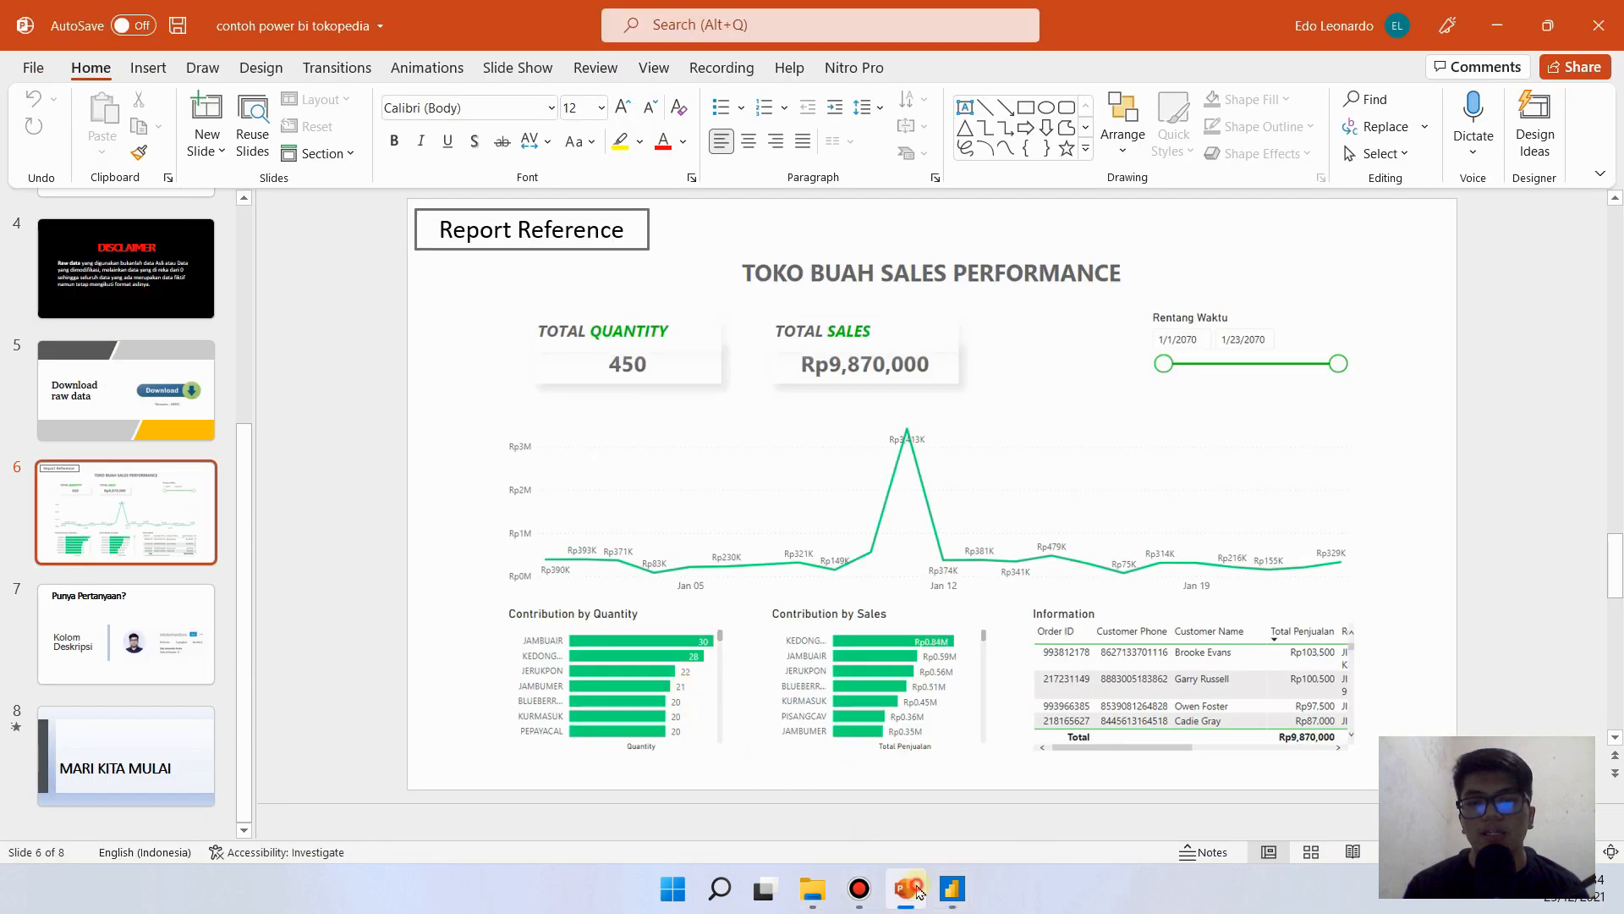
{"action": "left_click", "coordinate": [907, 890]}
{"action": "left_click", "coordinate": [272, 593]}
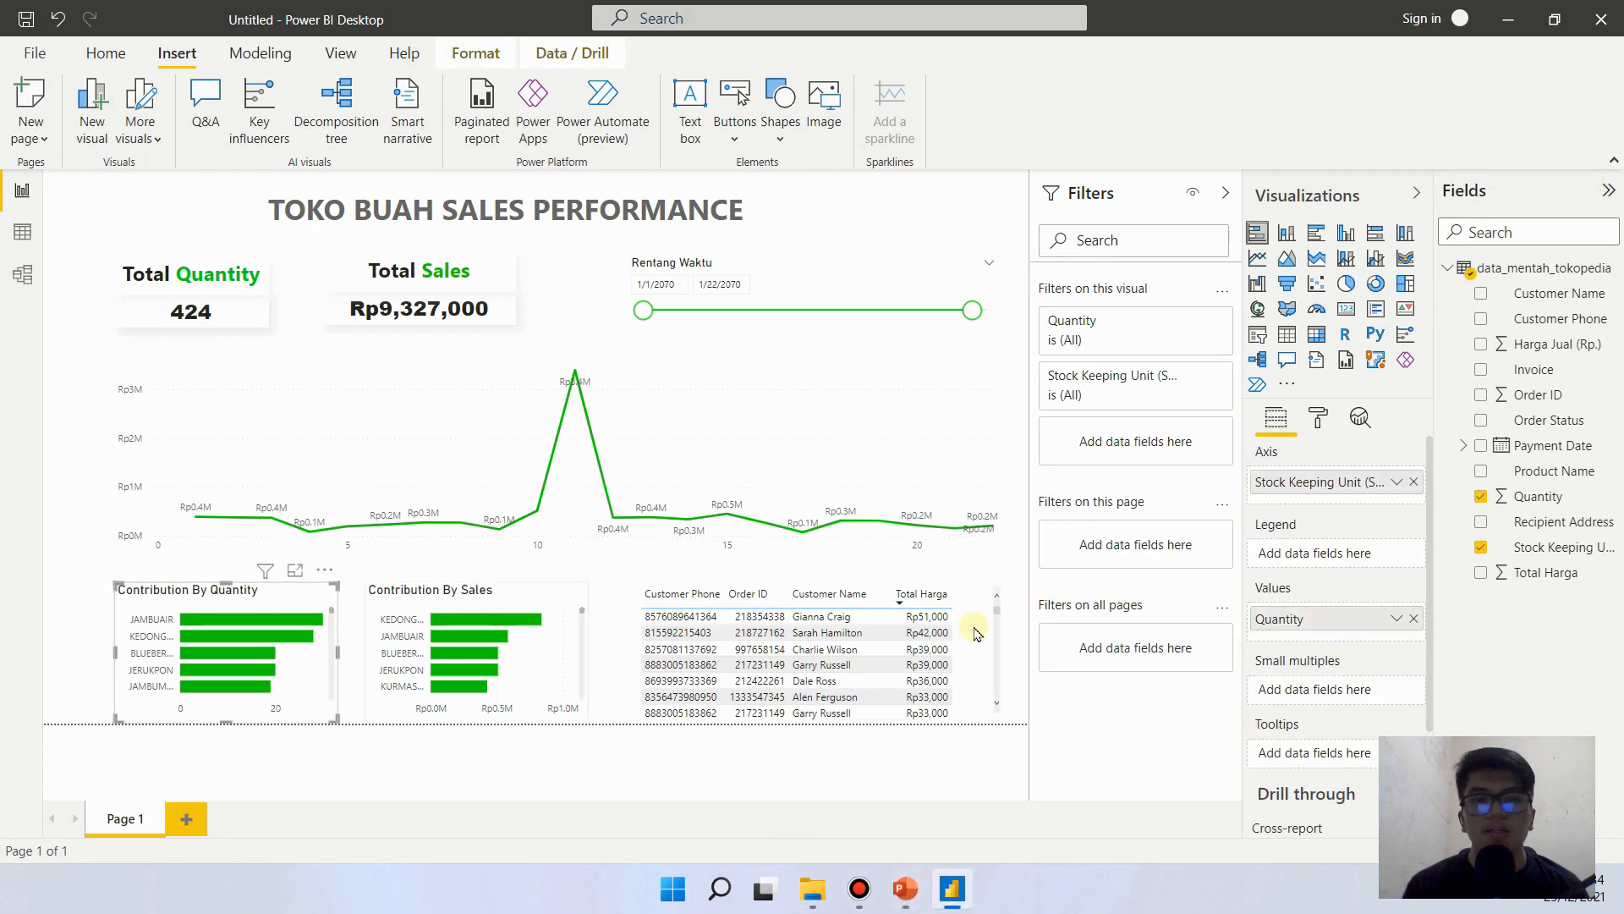
{"action": "left_click", "coordinate": [1318, 417]}
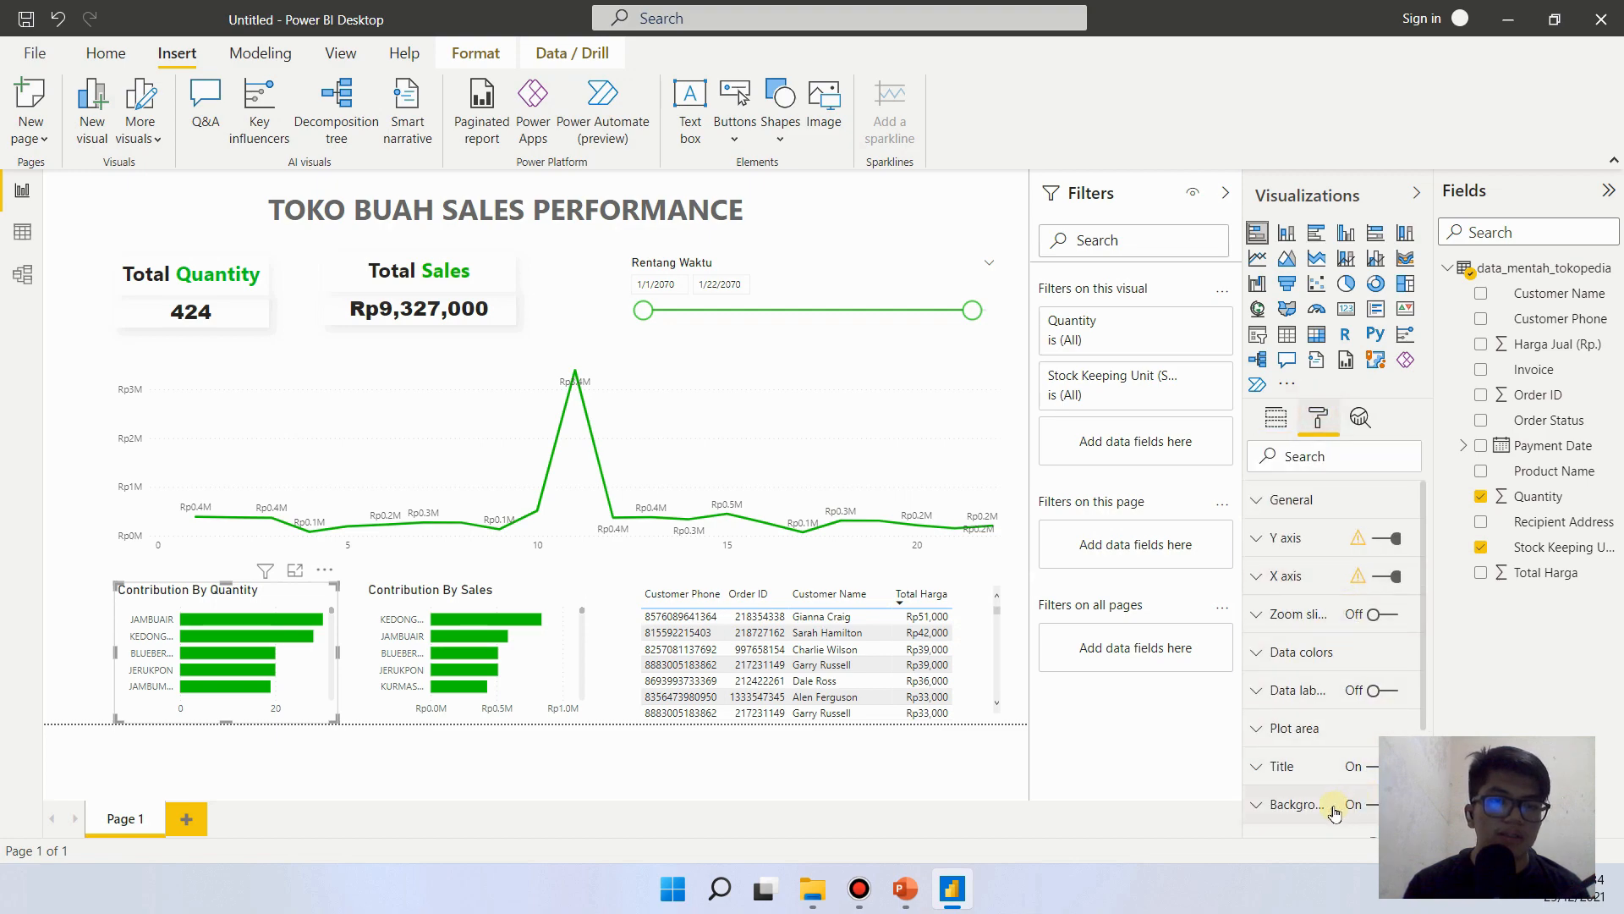
{"action": "left_click", "coordinate": [1380, 691]}
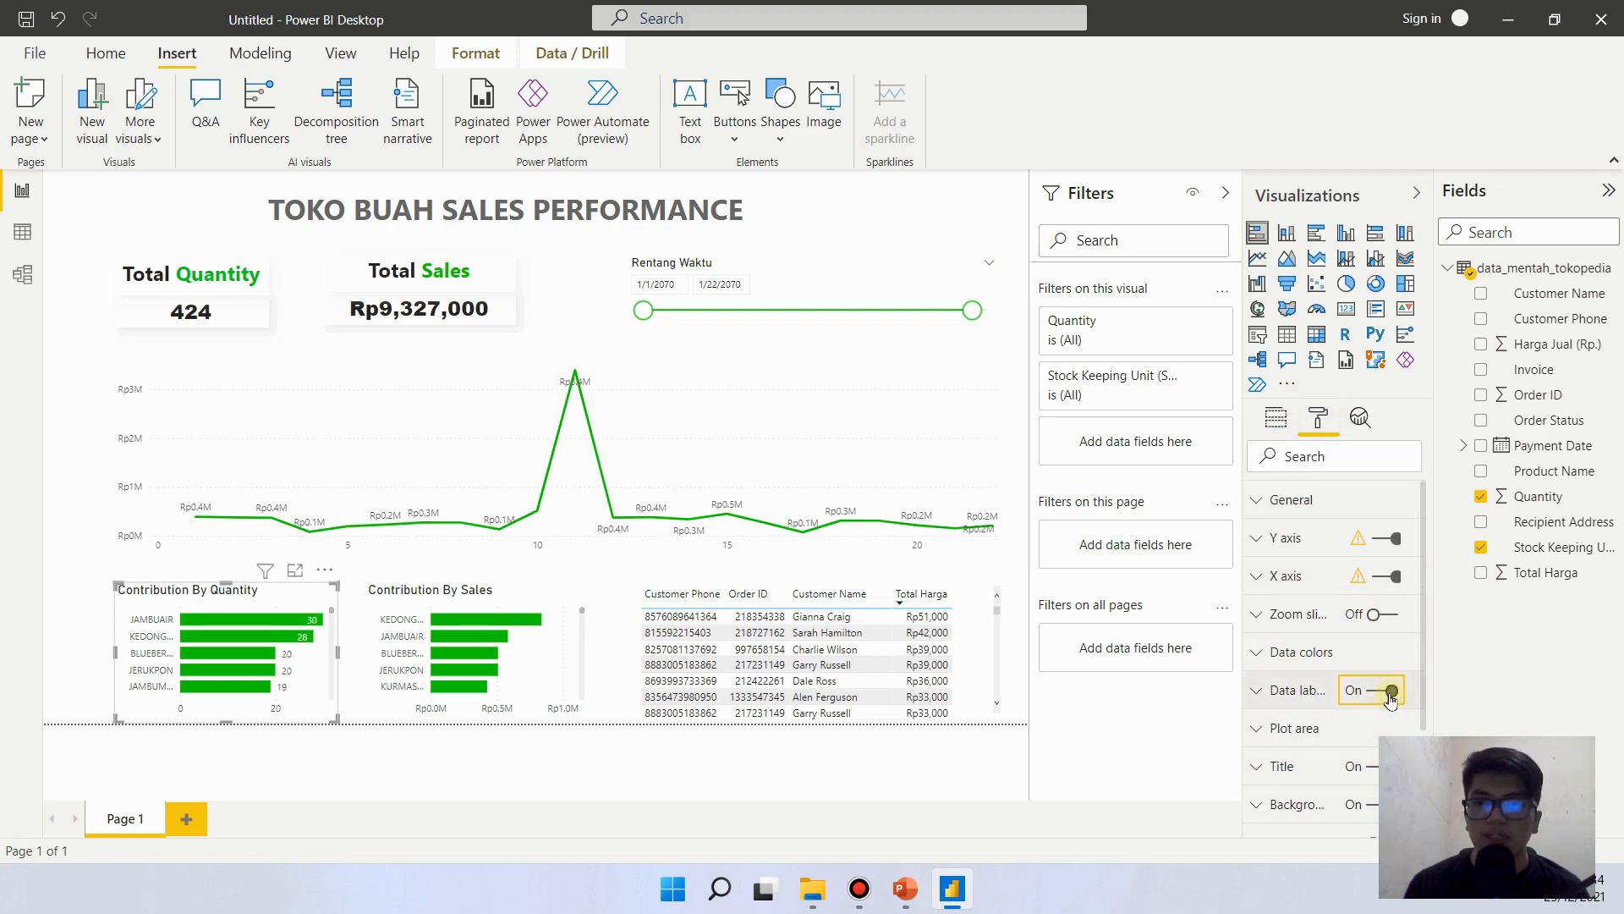
{"action": "left_click", "coordinate": [562, 641]}
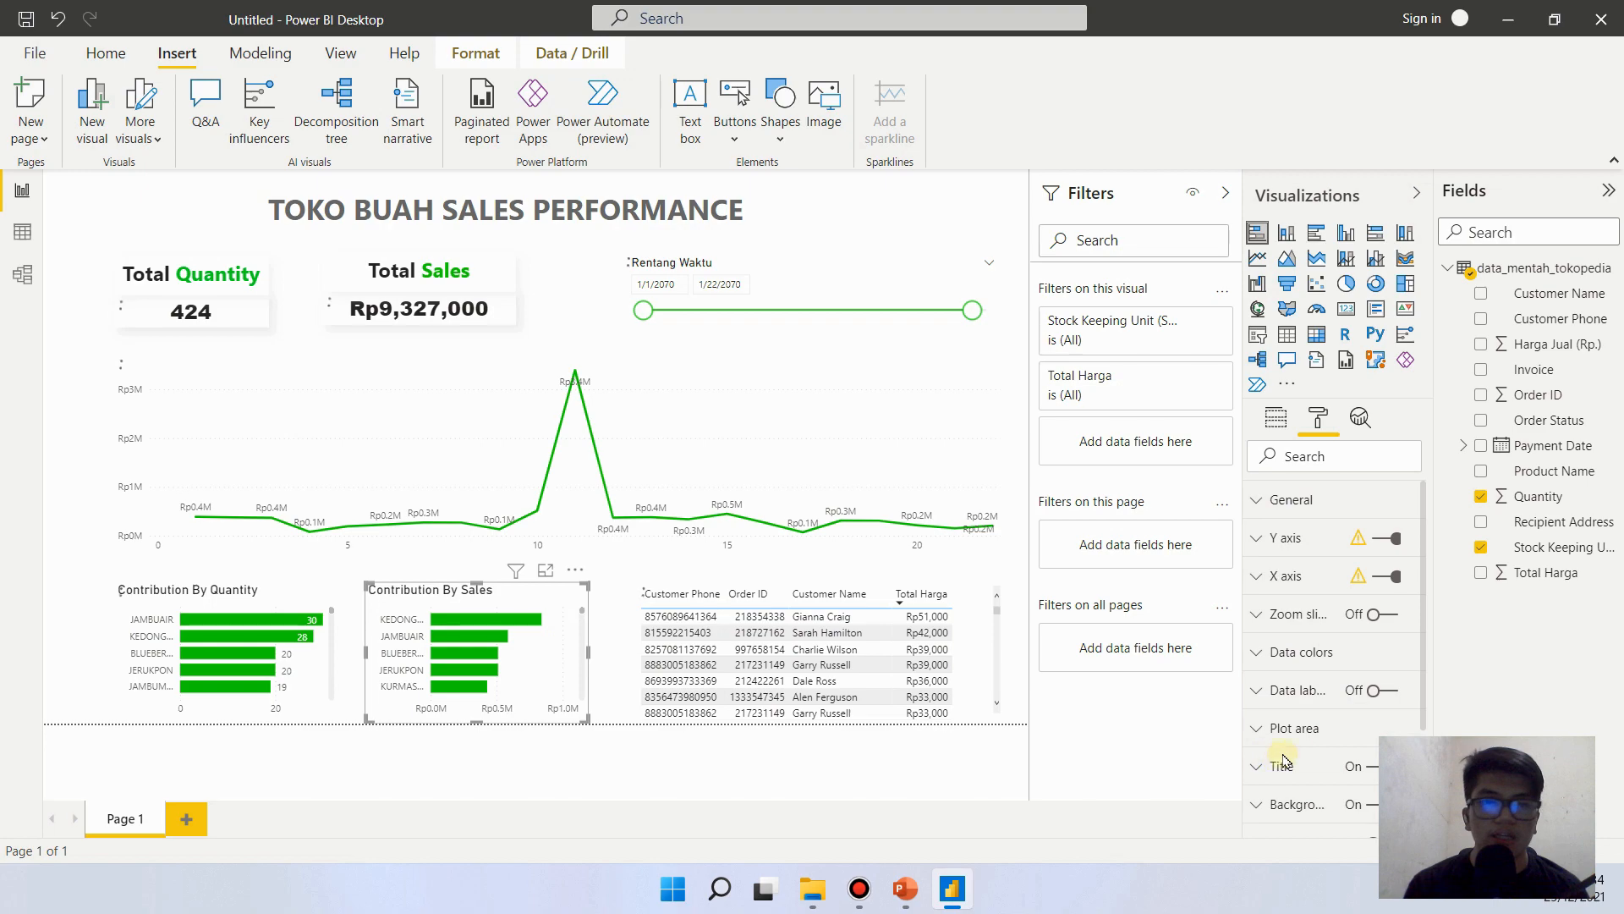
{"action": "left_click", "coordinate": [1387, 692]}
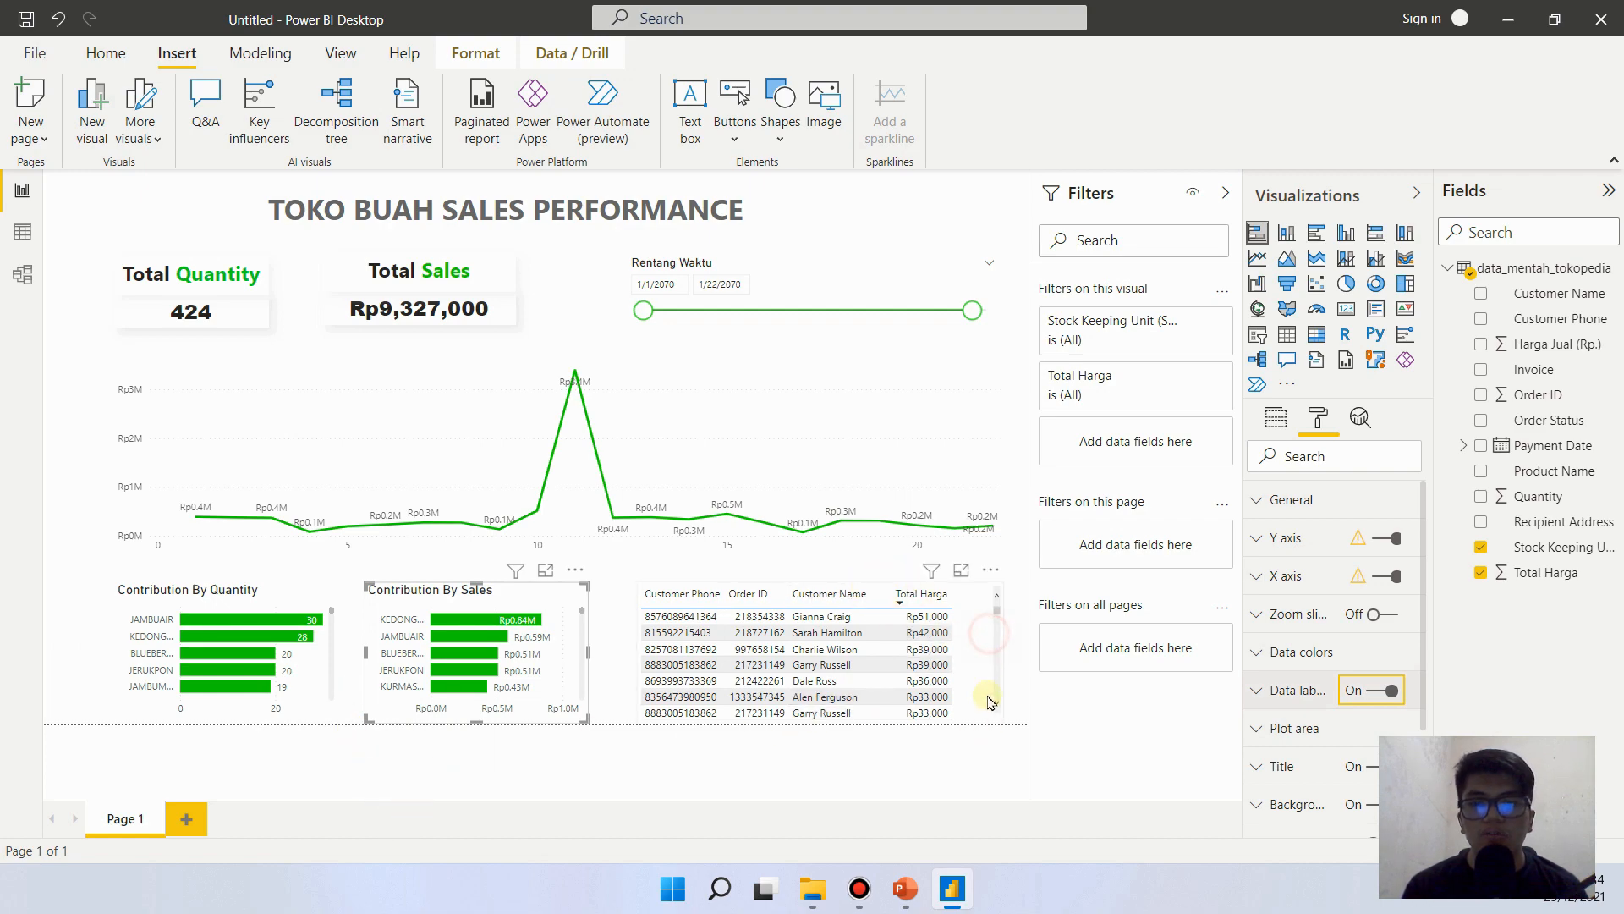
- Check the reference slide in PowerPoint, return to Power BI and turn on the customer table's title with the text "Information"
{"action": "left_click", "coordinate": [677, 617]}
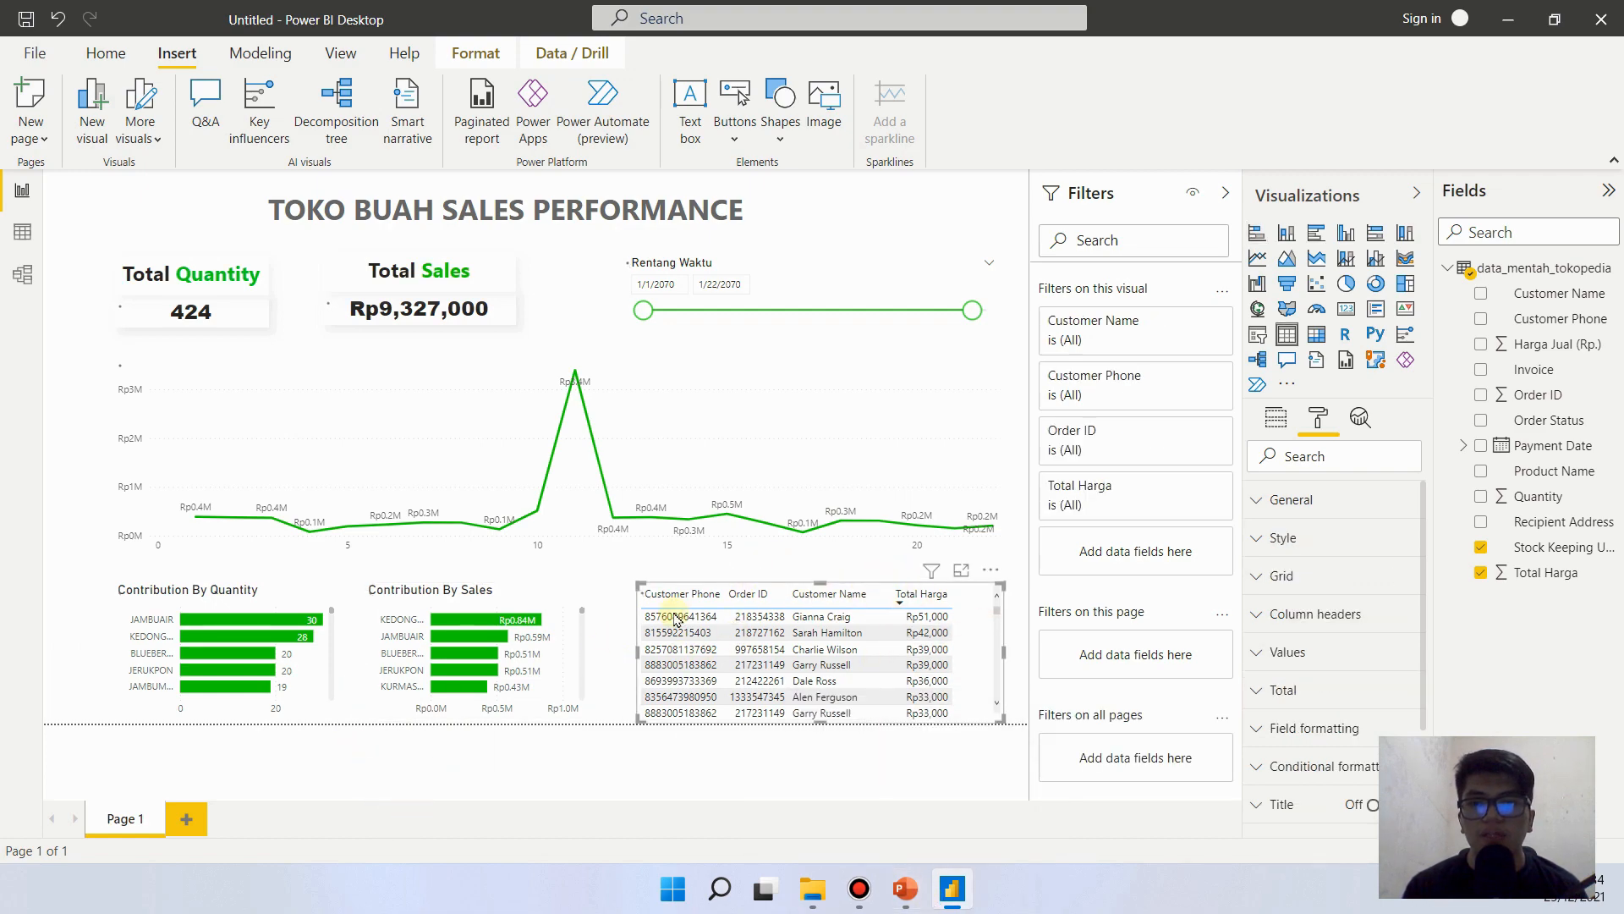
{"action": "left_click", "coordinate": [904, 896]}
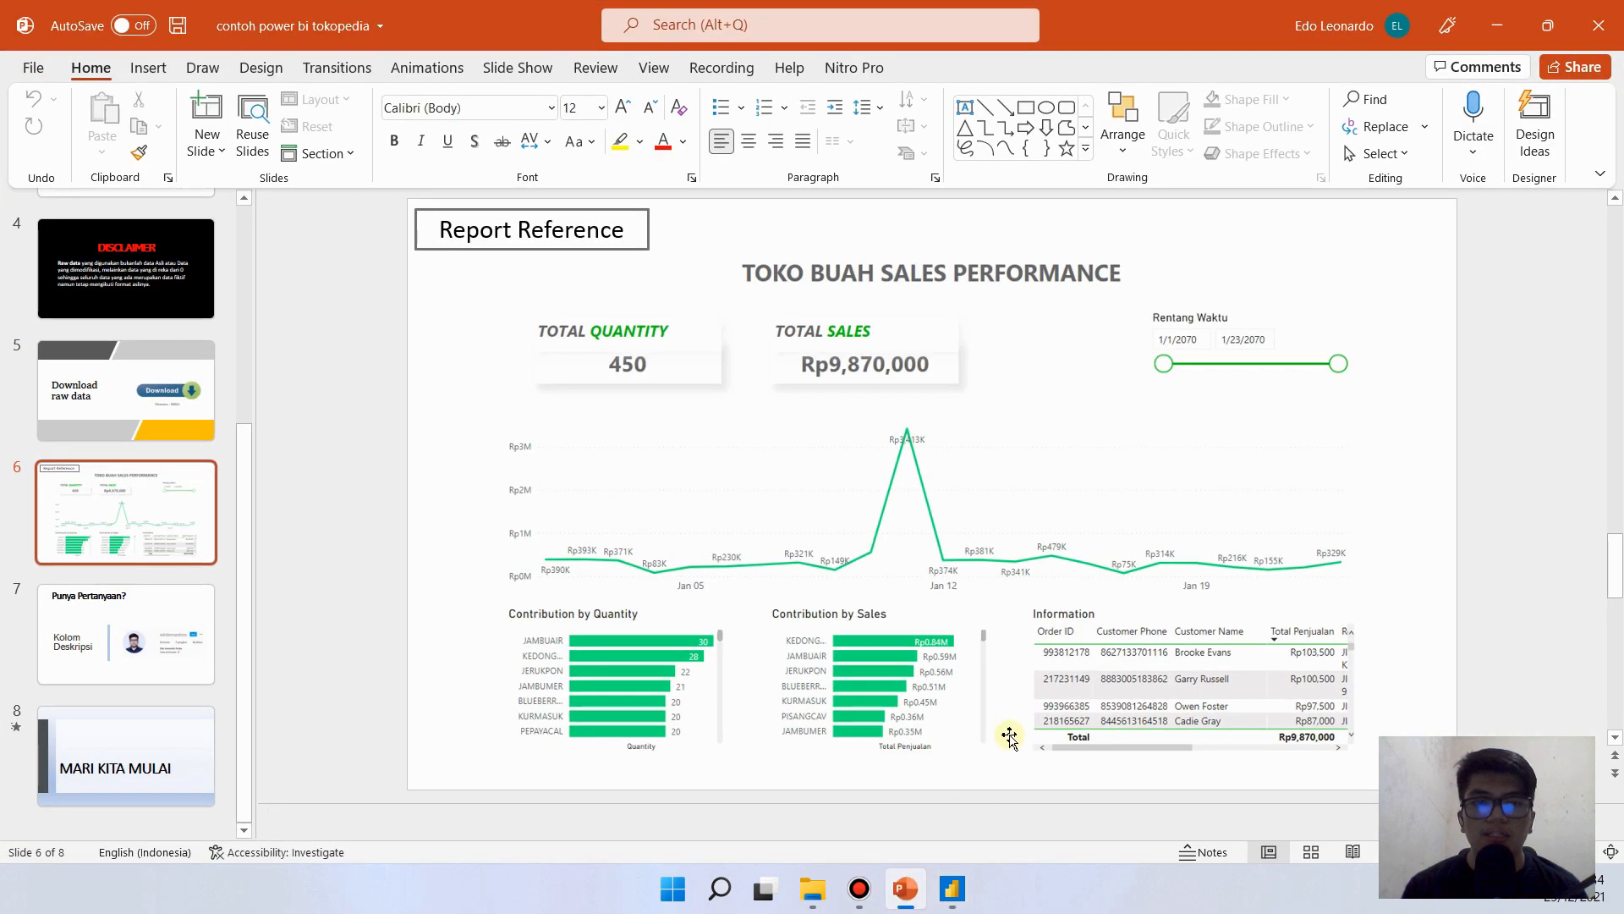
{"action": "mouse_move", "coordinate": [1026, 628]}
{"action": "left_mouse_down"}
{"action": "mouse_move", "coordinate": [1119, 626]}
{"action": "mouse_move", "coordinate": [1113, 601]}
{"action": "left_mouse_up"}
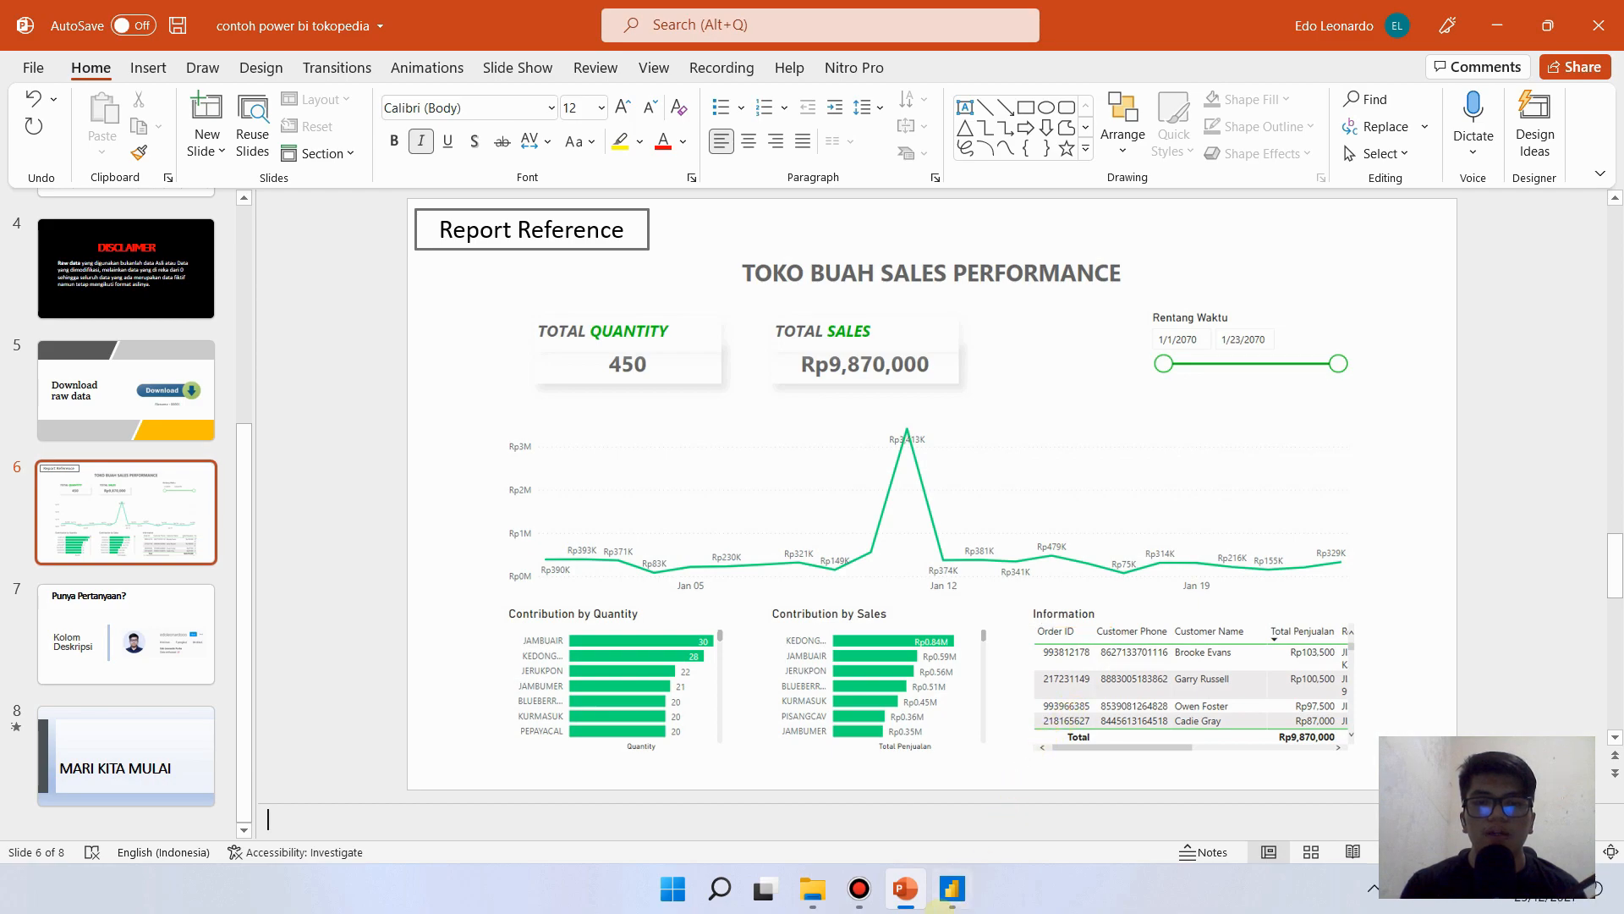
{"action": "left_click", "coordinate": [951, 889]}
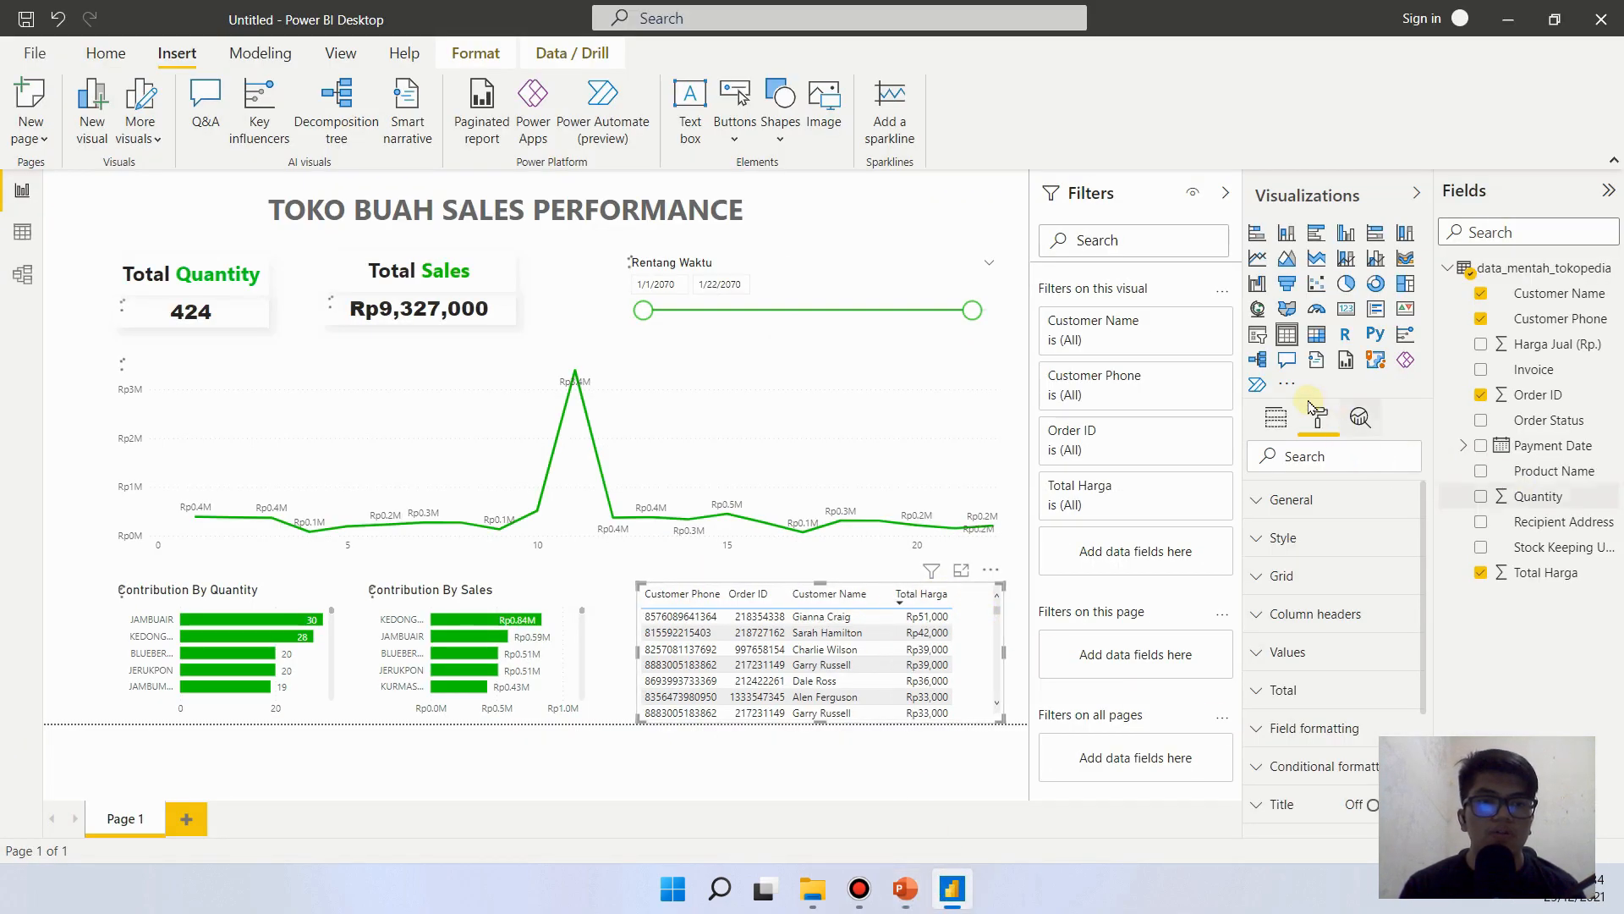
{"action": "scroll", "coordinate": [1419, 647], "scroll_direction": "down", "scroll_amount": 3}
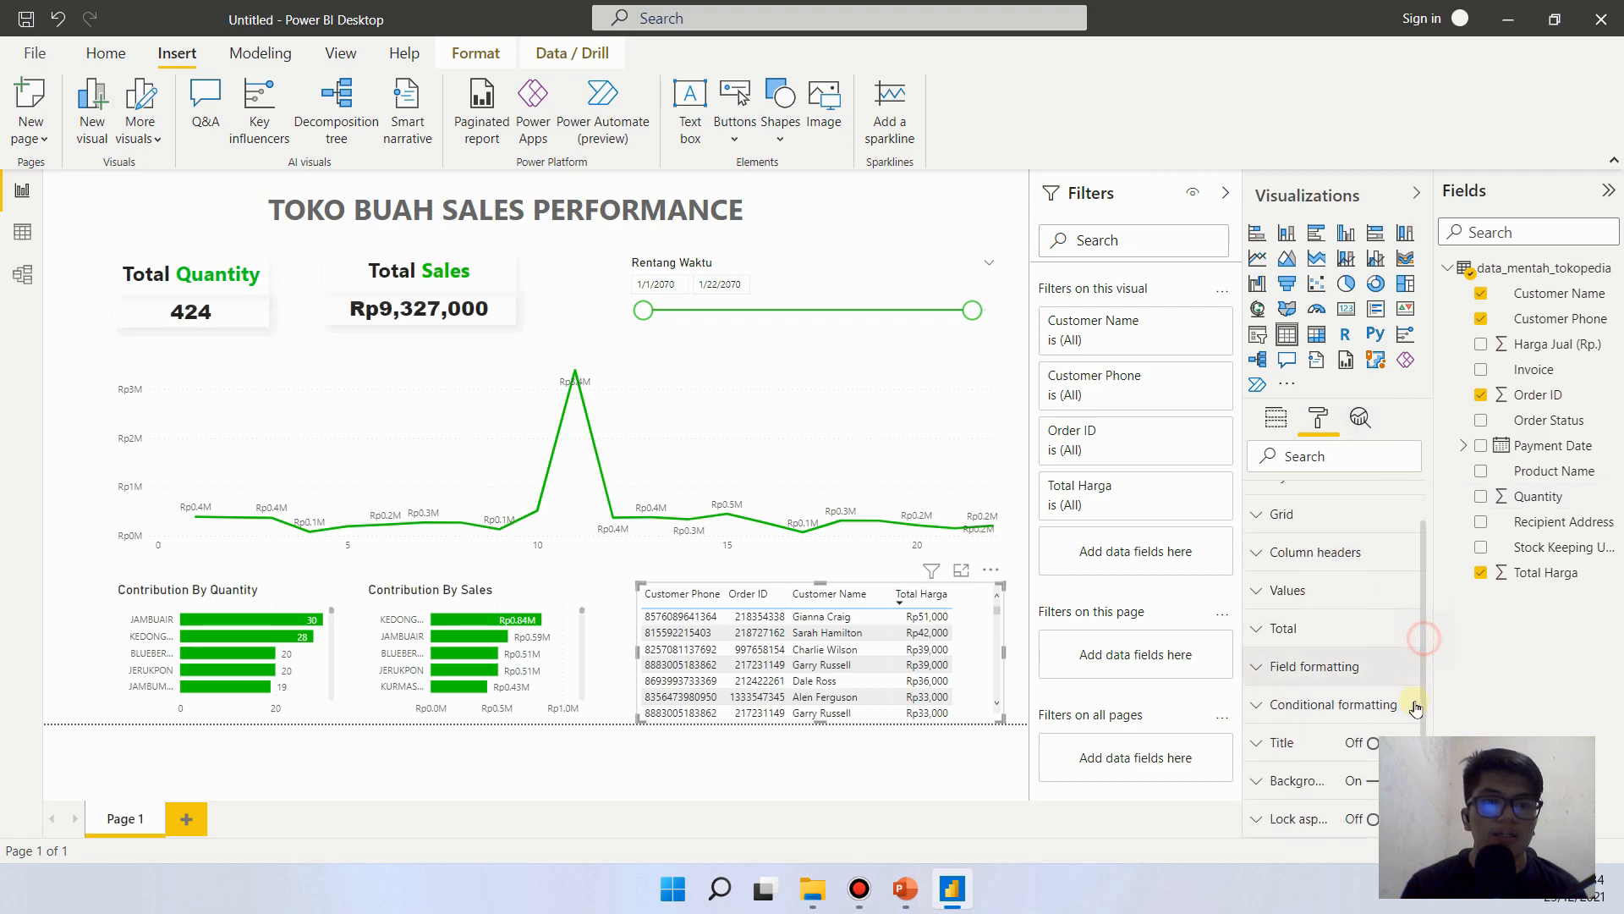
{"action": "left_click", "coordinate": [1388, 608]}
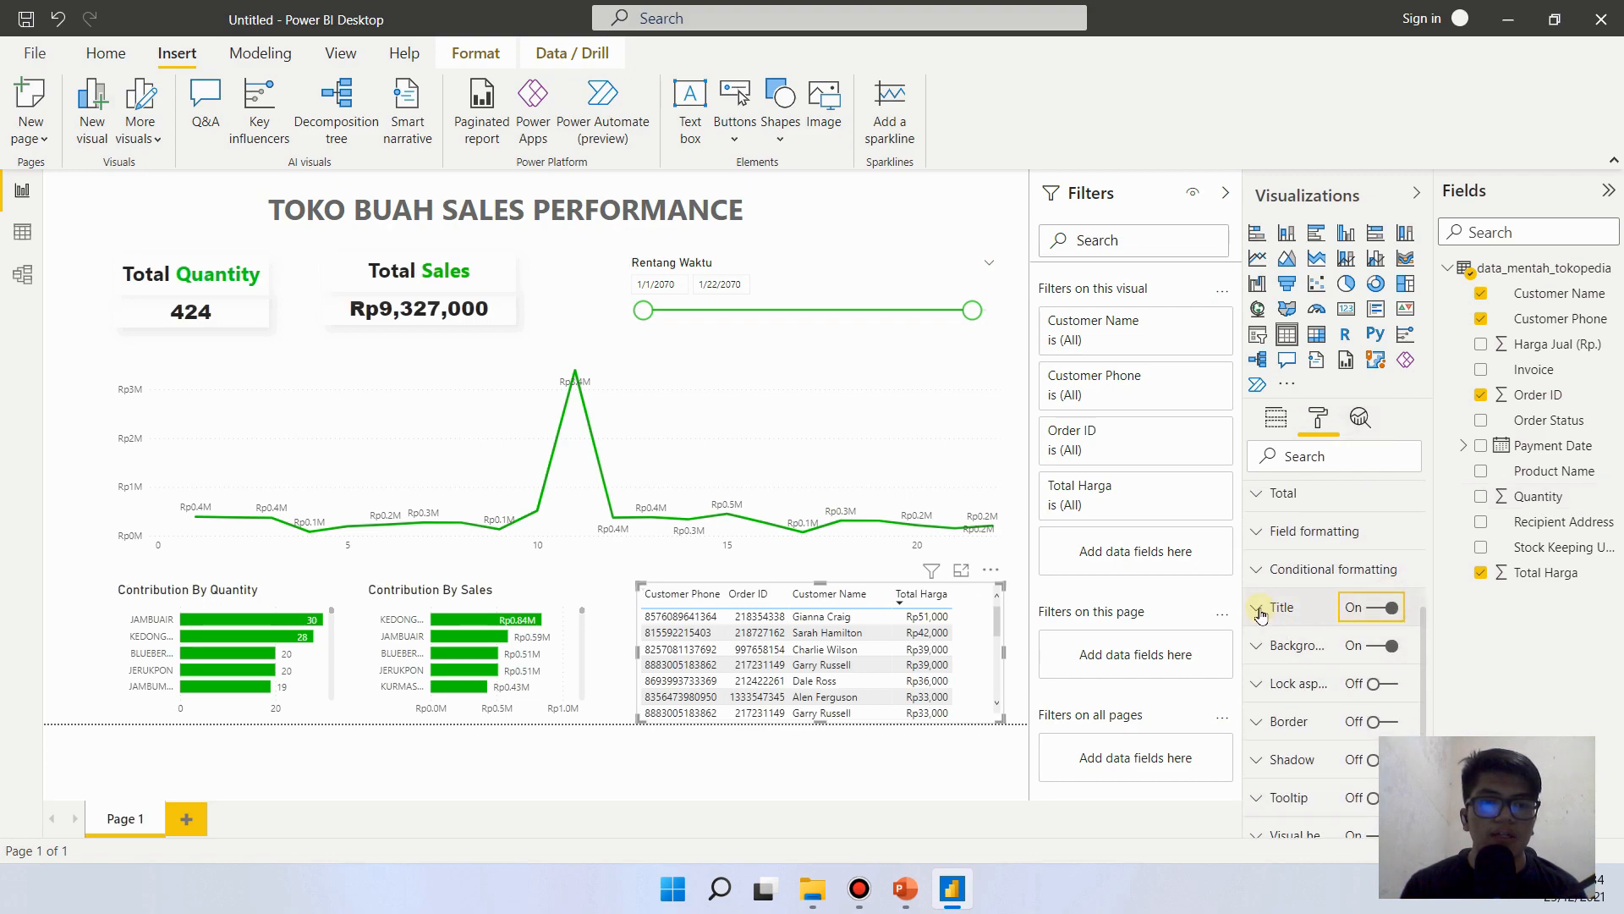
{"action": "left_click", "coordinate": [1321, 670]}
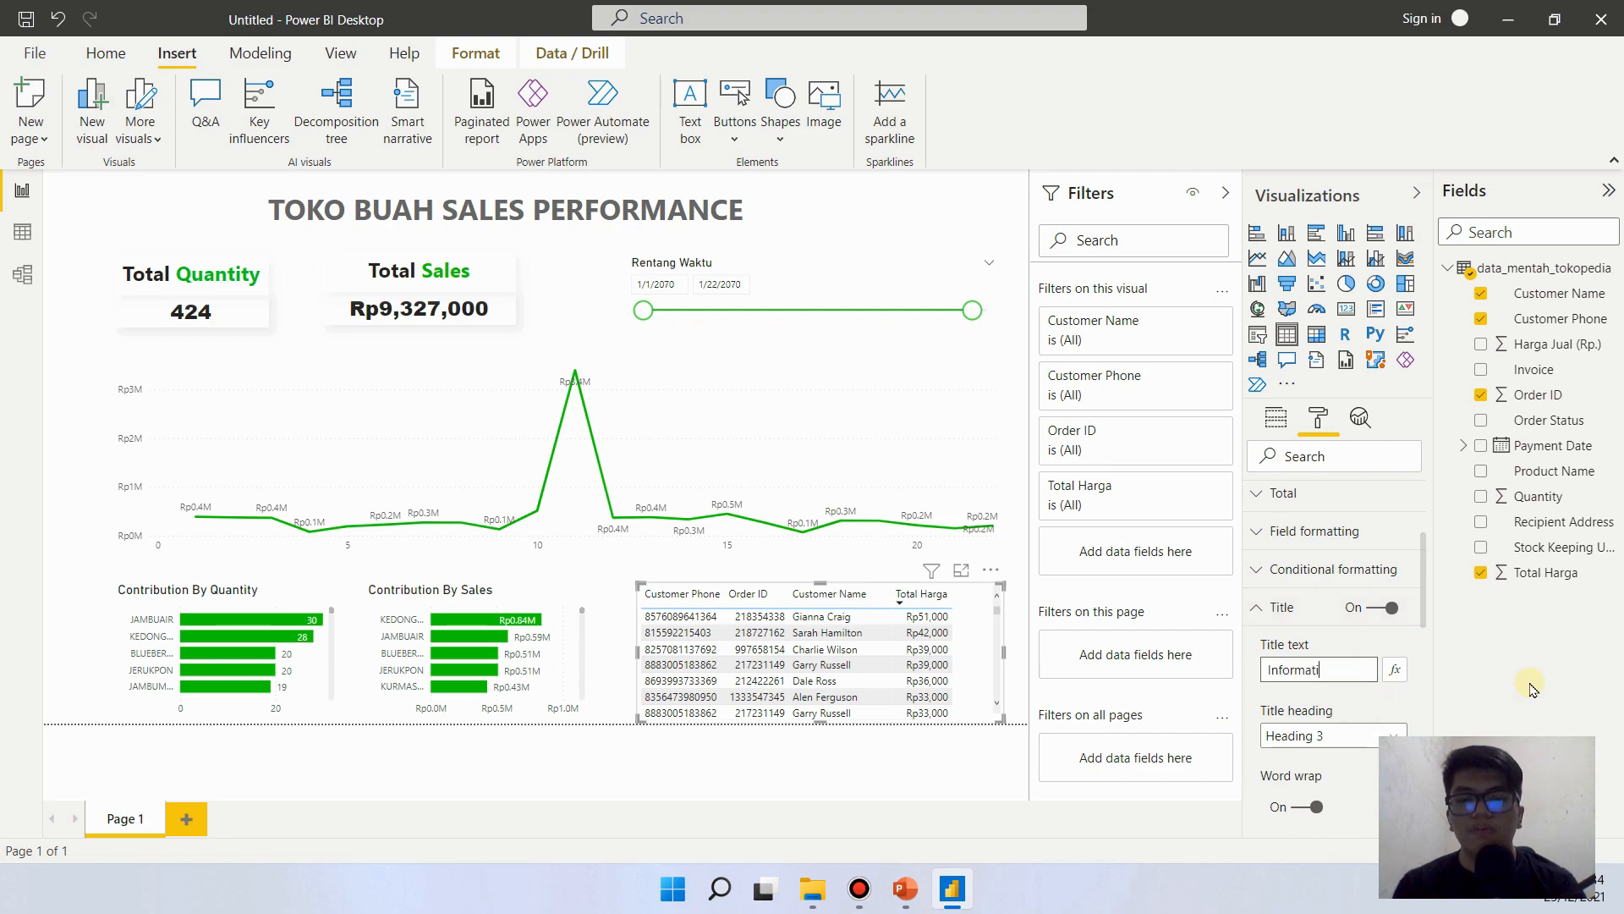
{"action": "left_click", "coordinate": [1421, 669]}
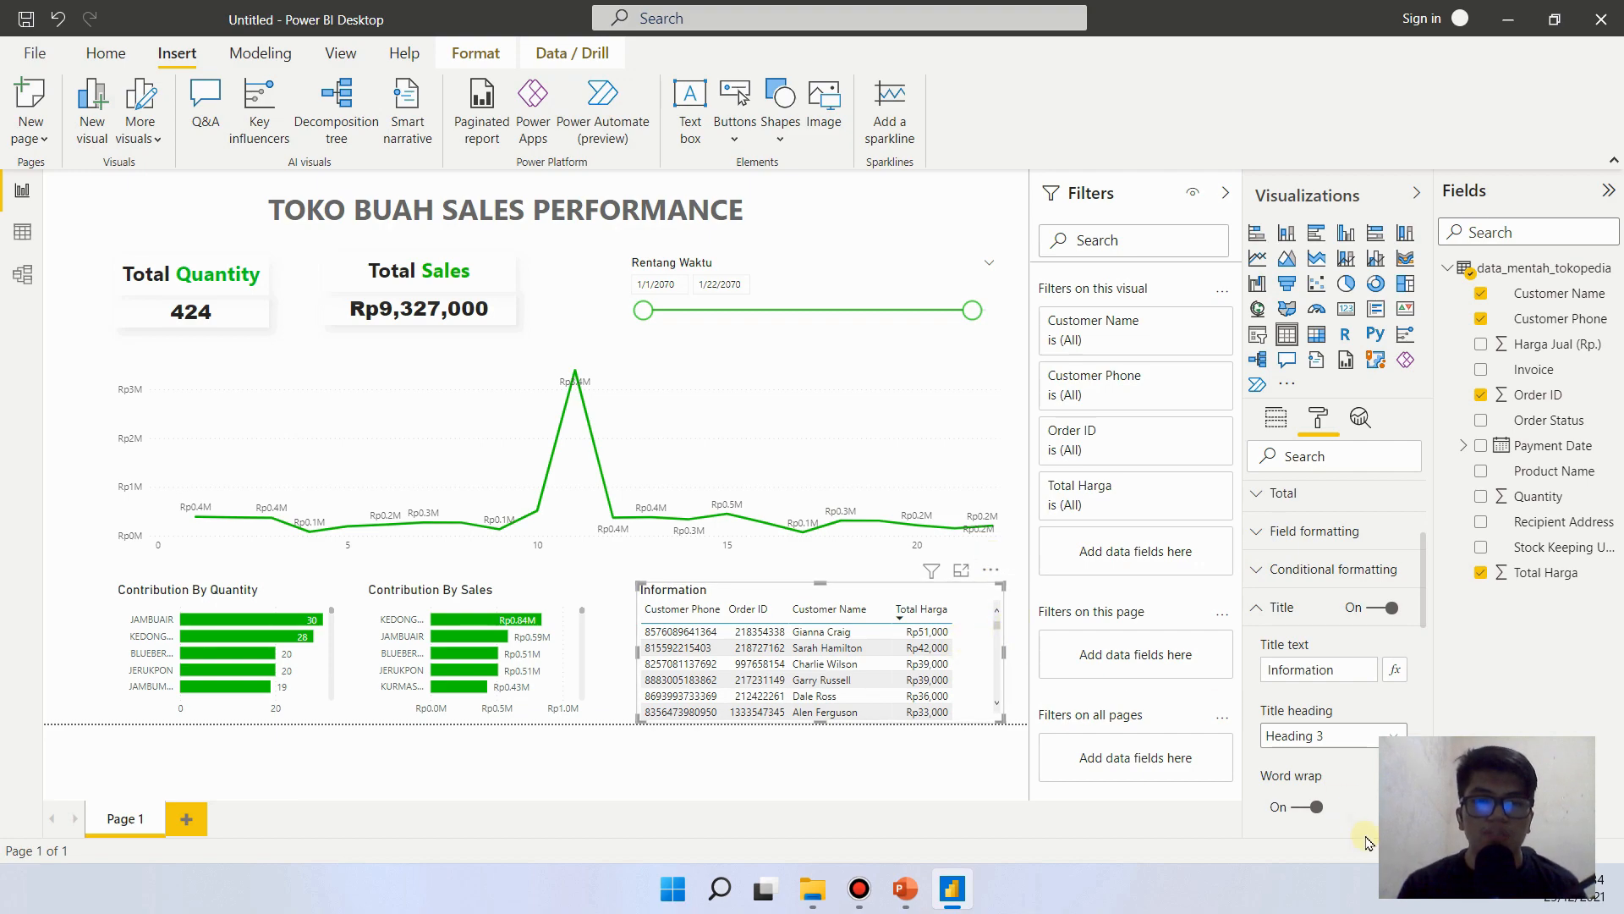
- Recheck the PowerPoint reference slide, then in Power BI set the Information table's grid outline color to green and deselect the table
{"action": "scroll", "coordinate": [1387, 643], "scroll_direction": "down", "scroll_amount": 4}
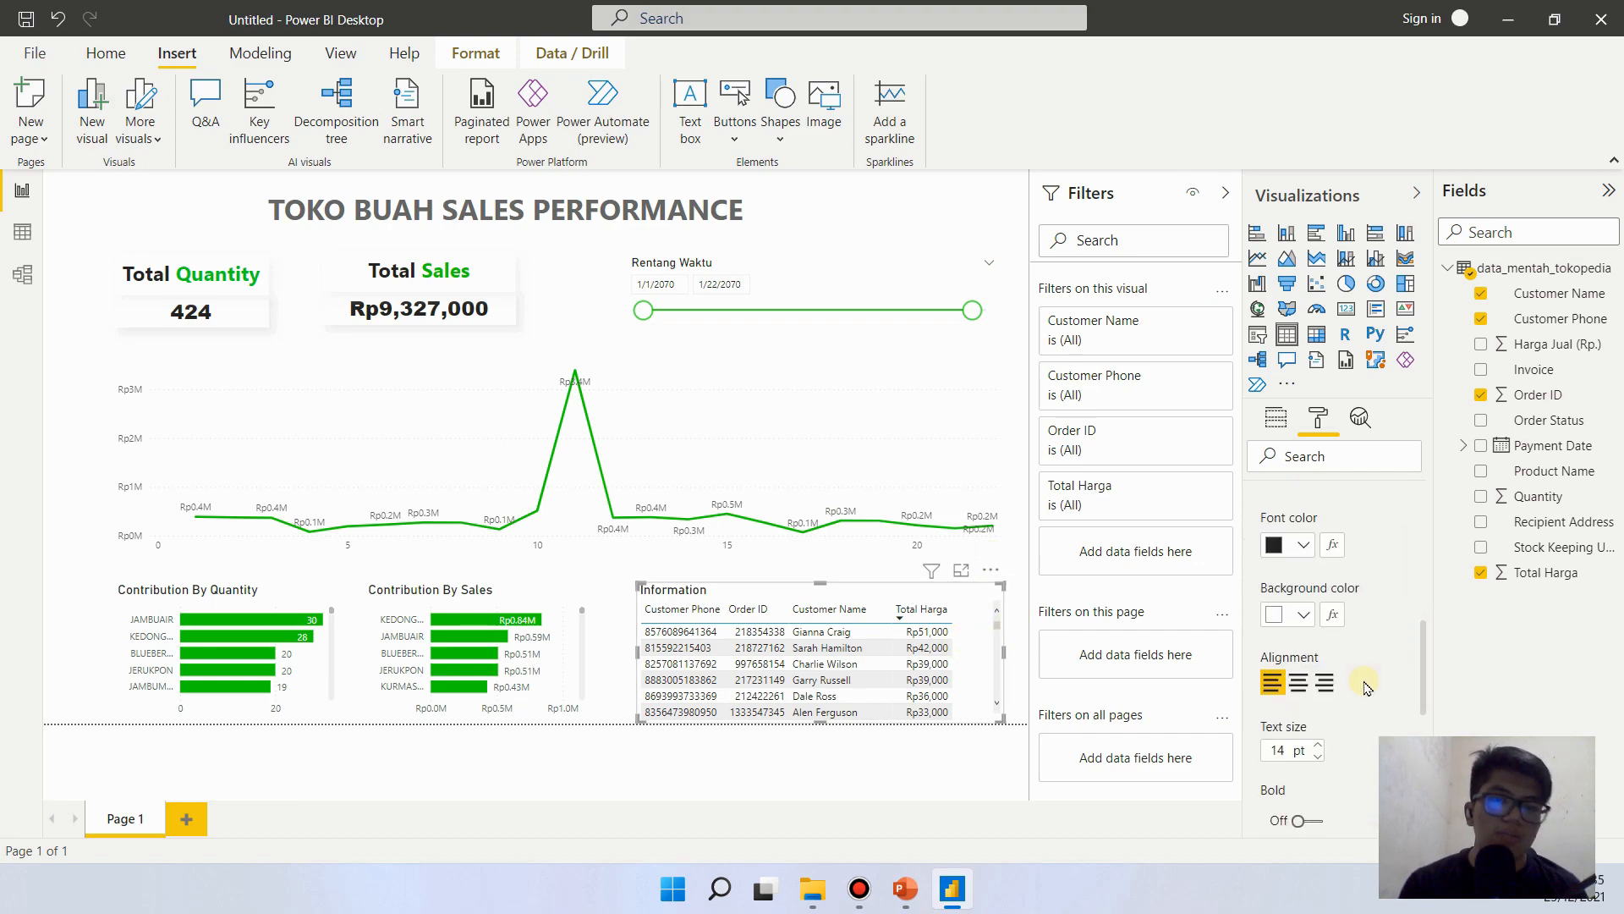
{"action": "left_click", "coordinate": [951, 904]}
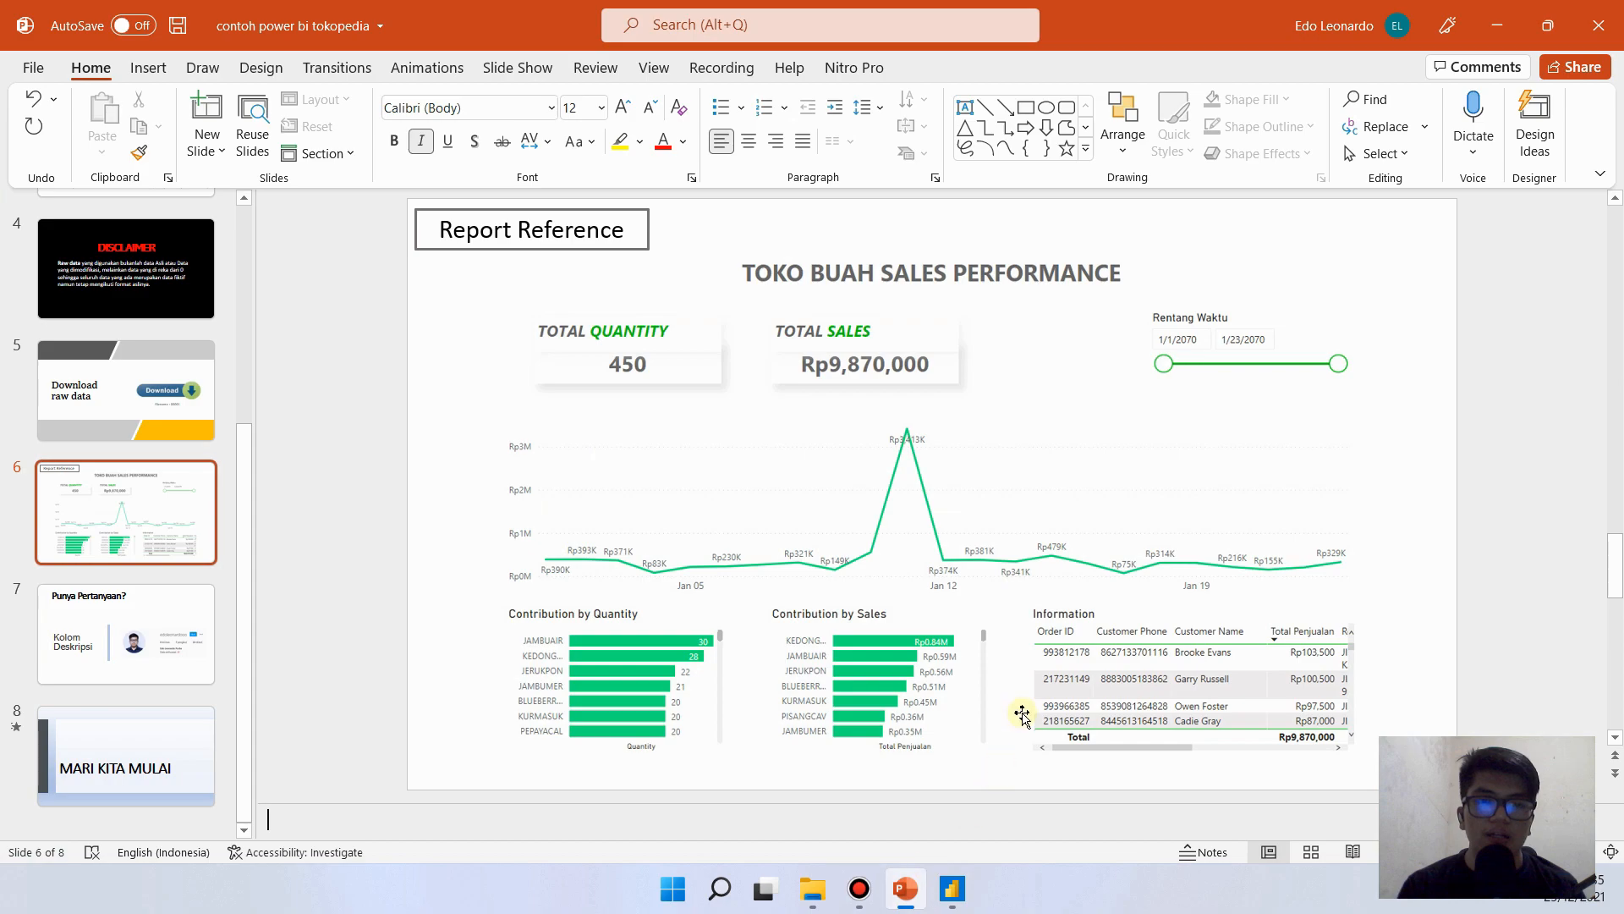
{"action": "left_click", "coordinate": [954, 884]}
{"action": "scroll", "coordinate": [1352, 541], "scroll_direction": "up", "scroll_amount": 5}
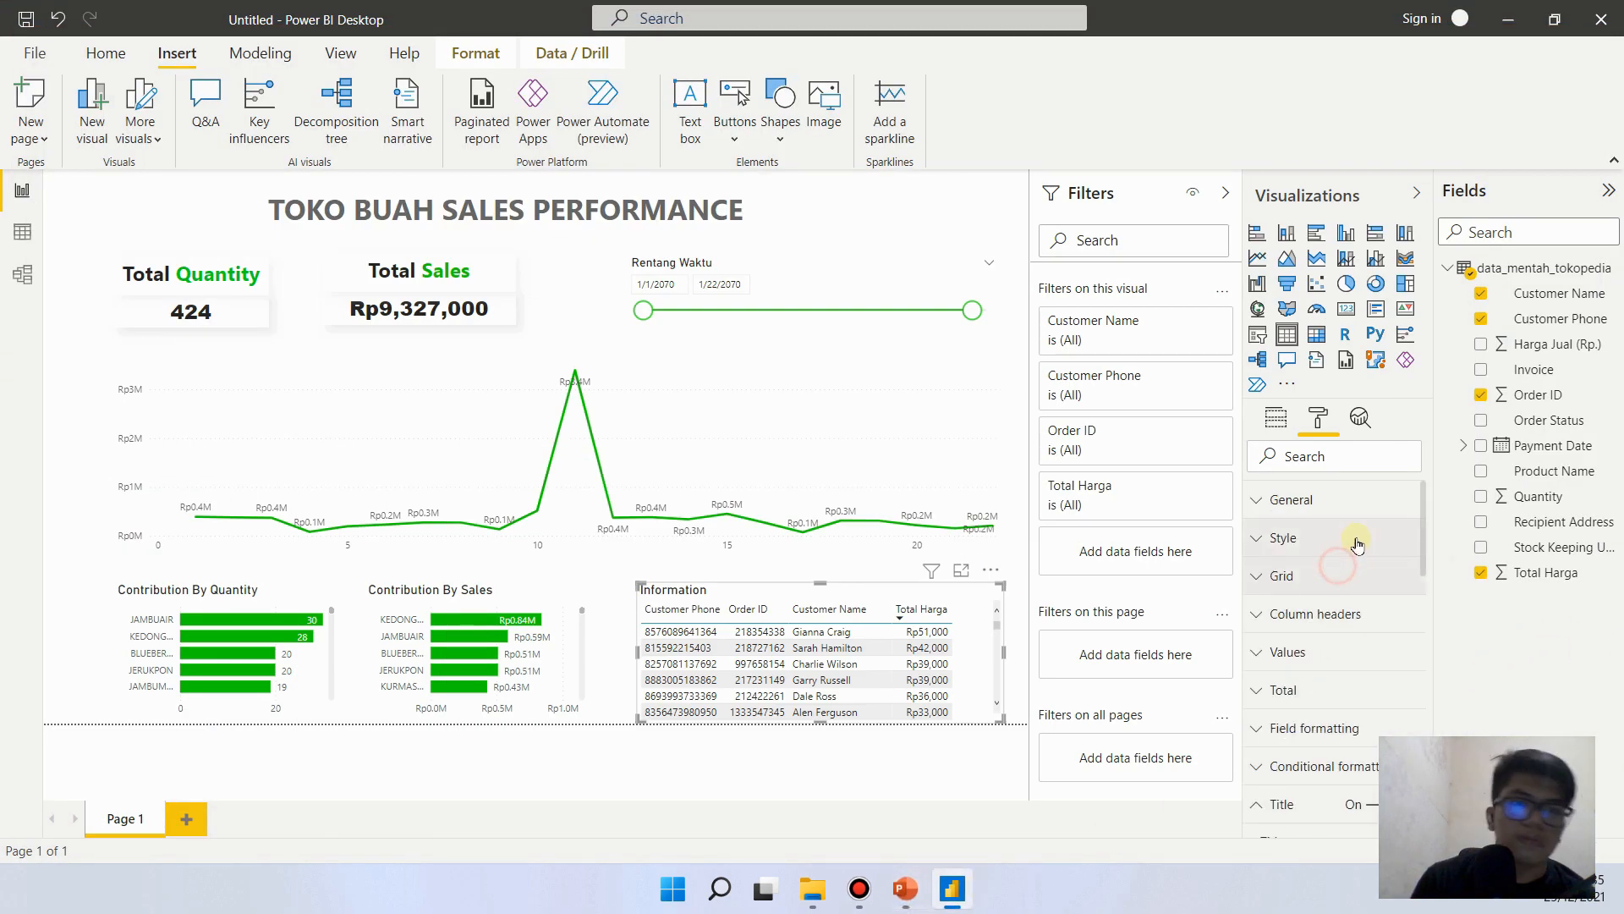
{"action": "left_click", "coordinate": [1352, 579]}
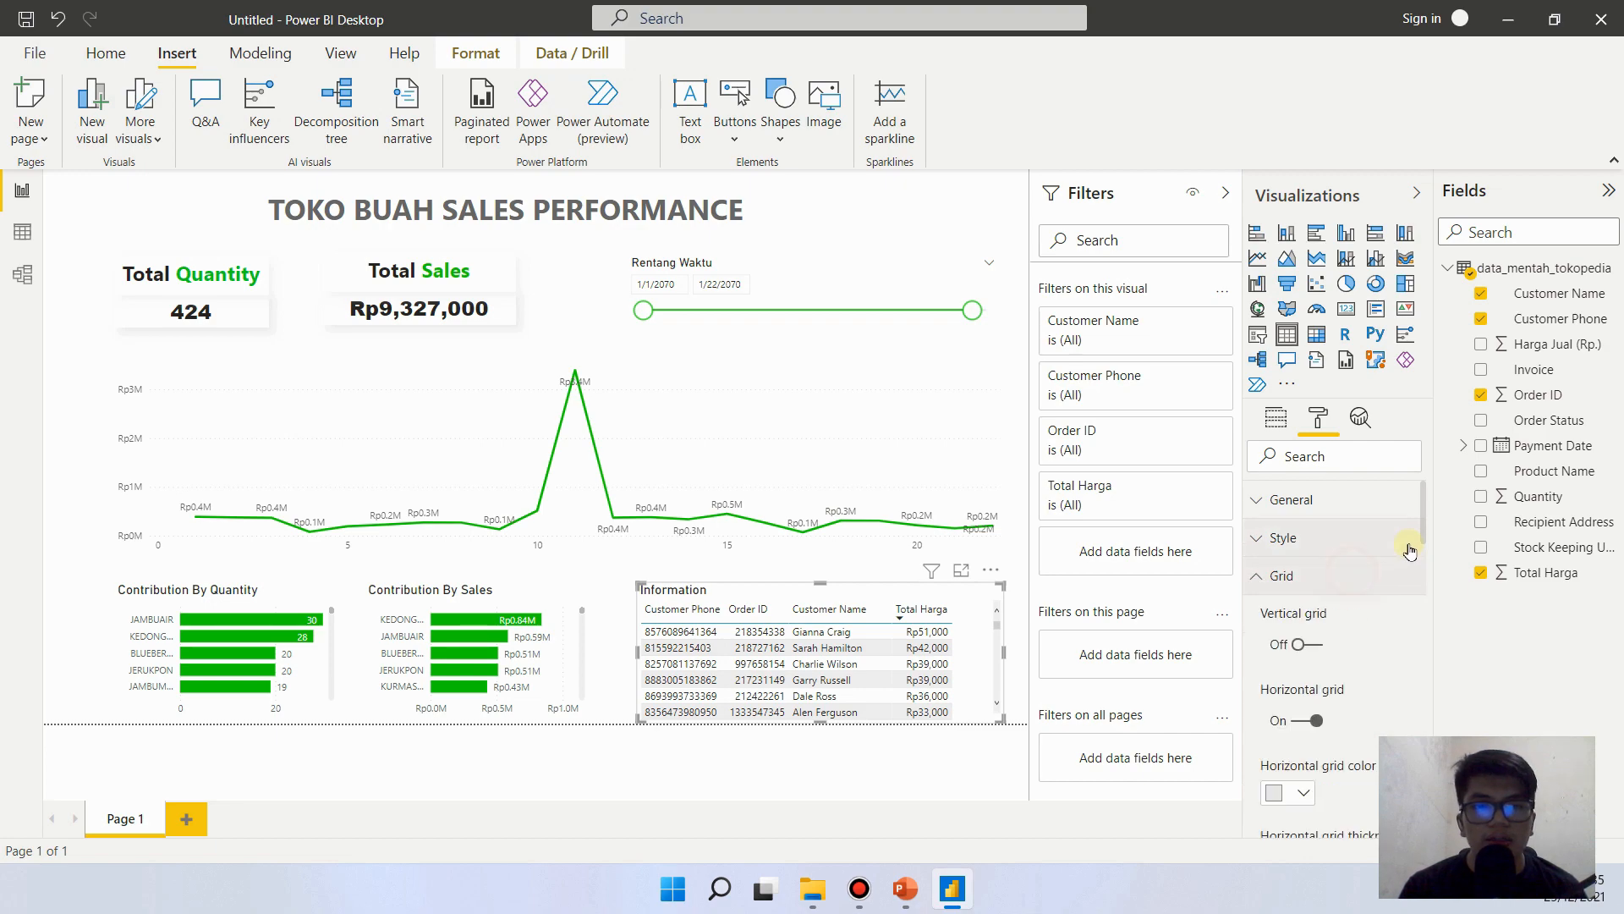
{"action": "left_click_drag", "start_coordinate": [1424, 517], "coordinate": [1418, 551]}
{"action": "scroll", "coordinate": [1418, 596], "scroll_direction": "down", "scroll_amount": 1}
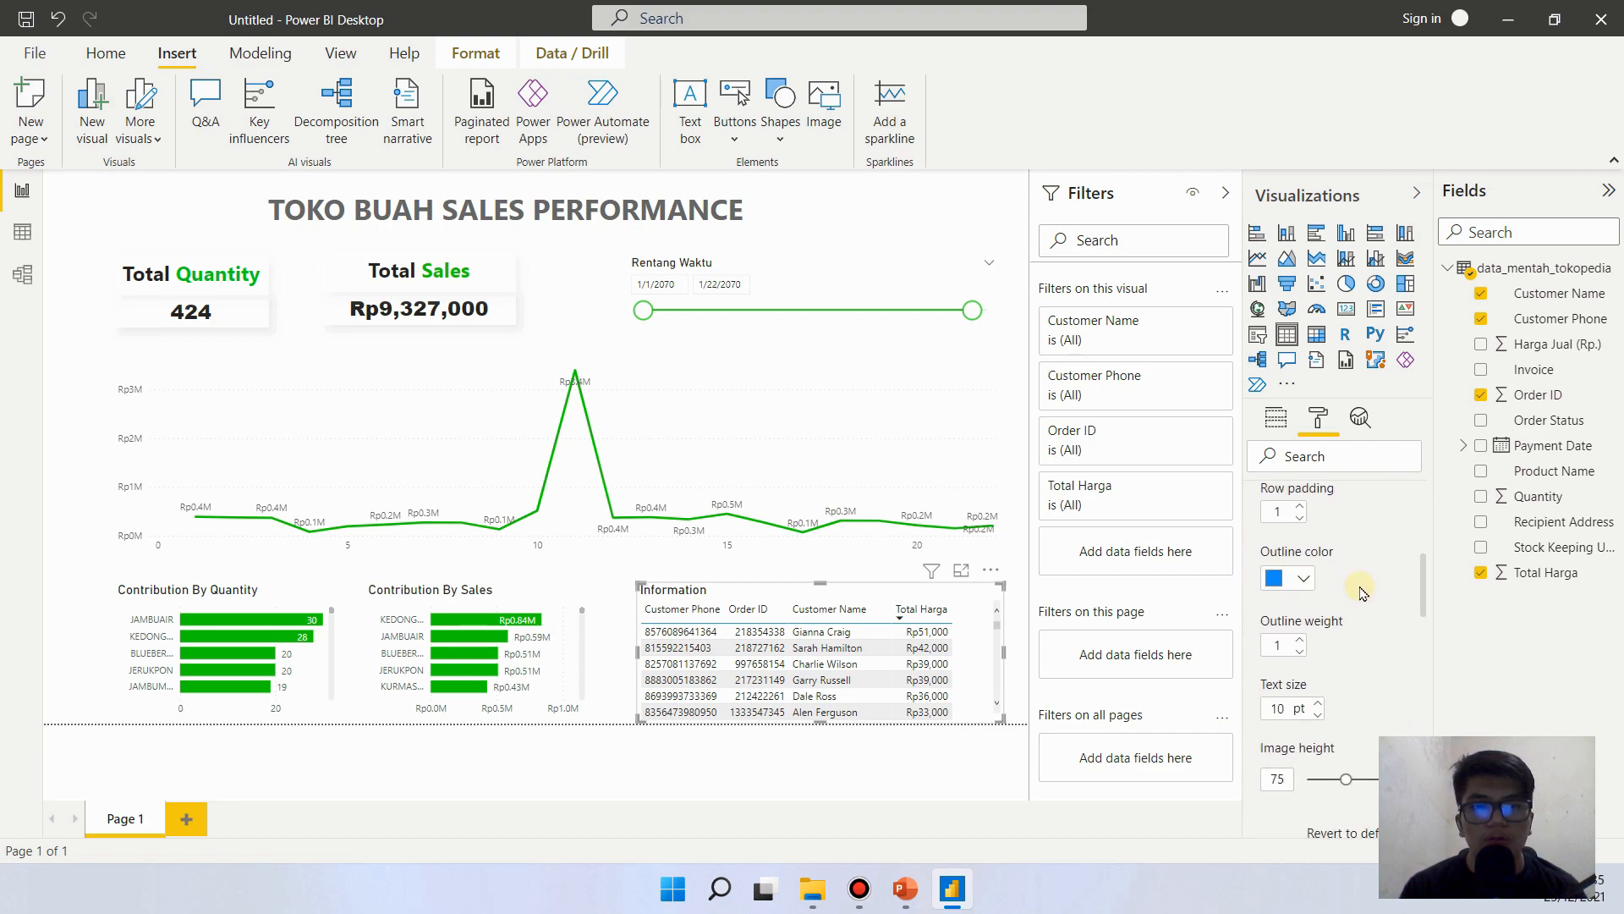
{"action": "left_click", "coordinate": [1296, 579]}
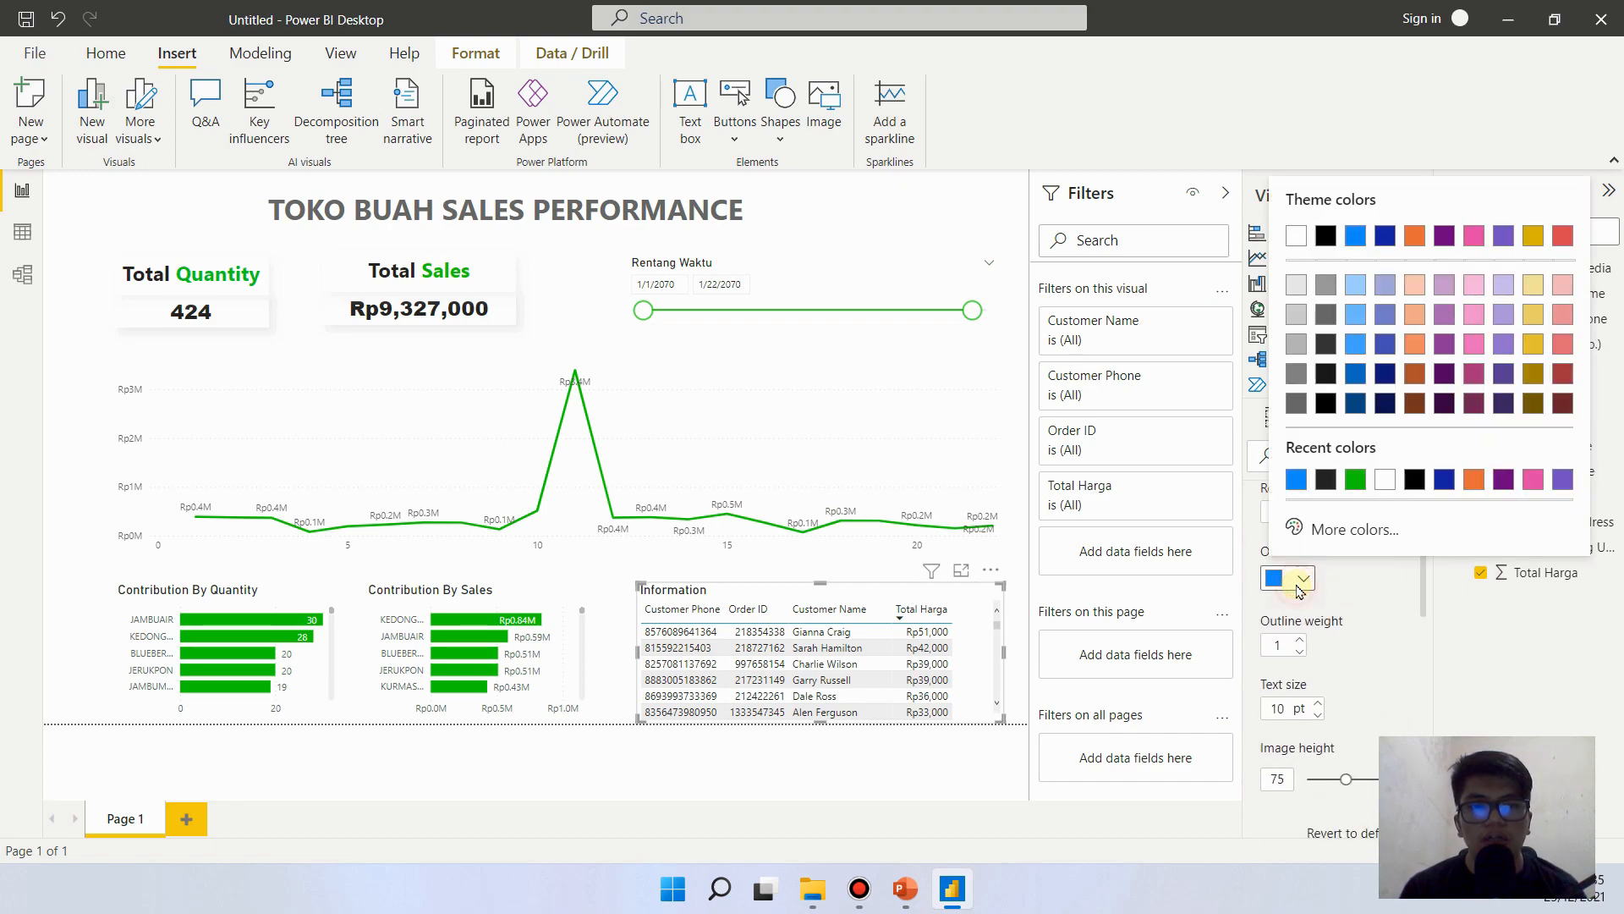
{"action": "left_click", "coordinate": [1355, 480]}
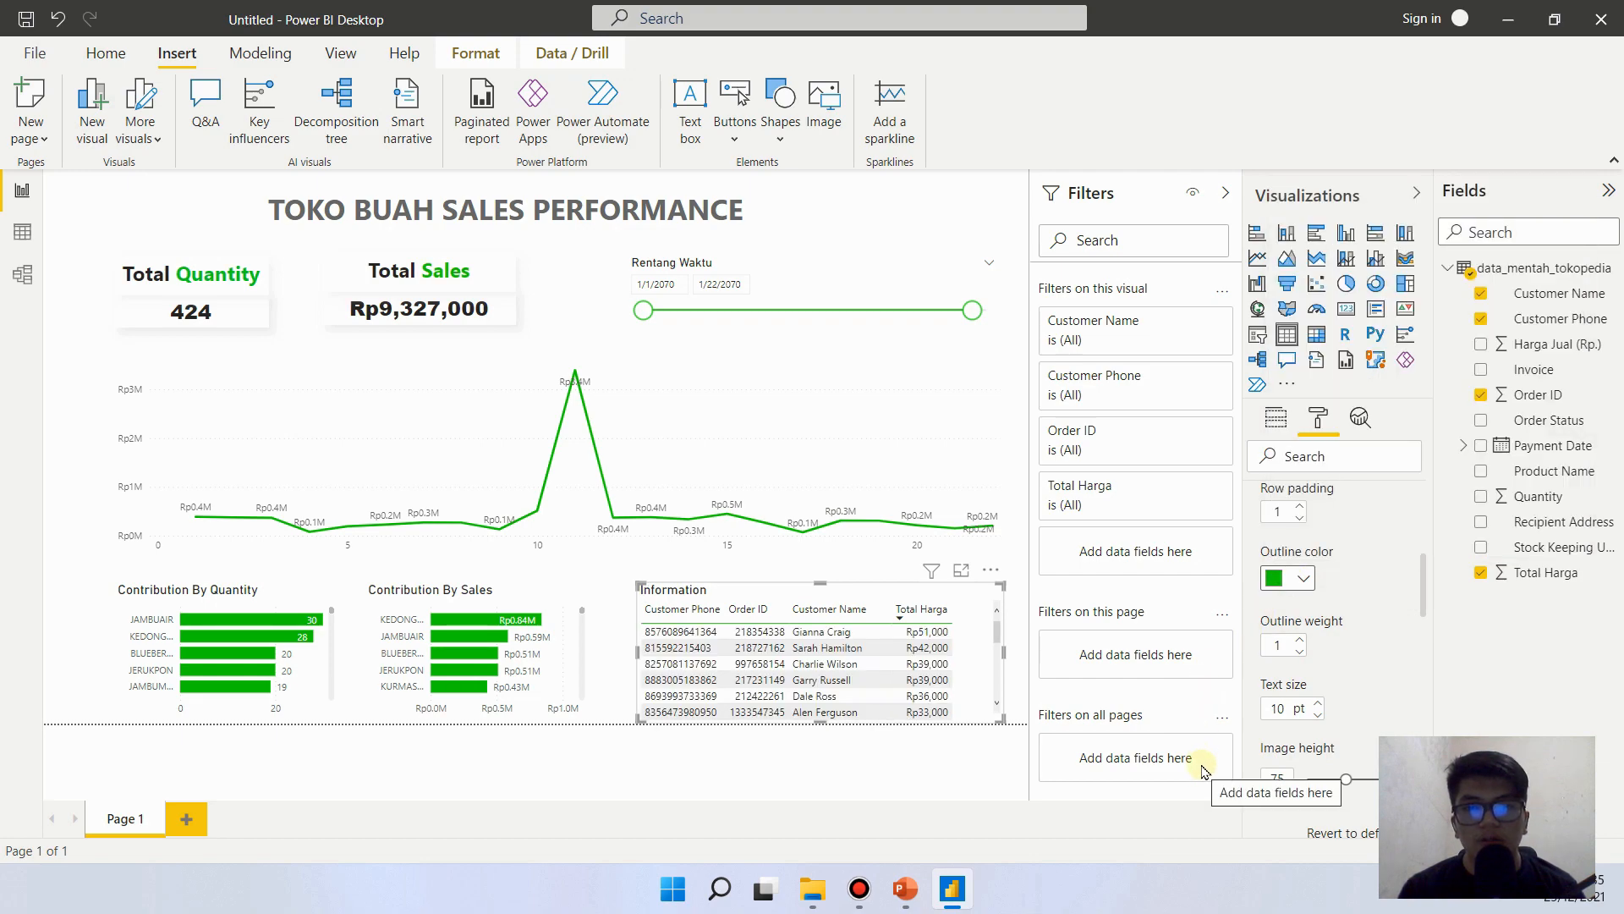
{"action": "left_click", "coordinate": [114, 759]}
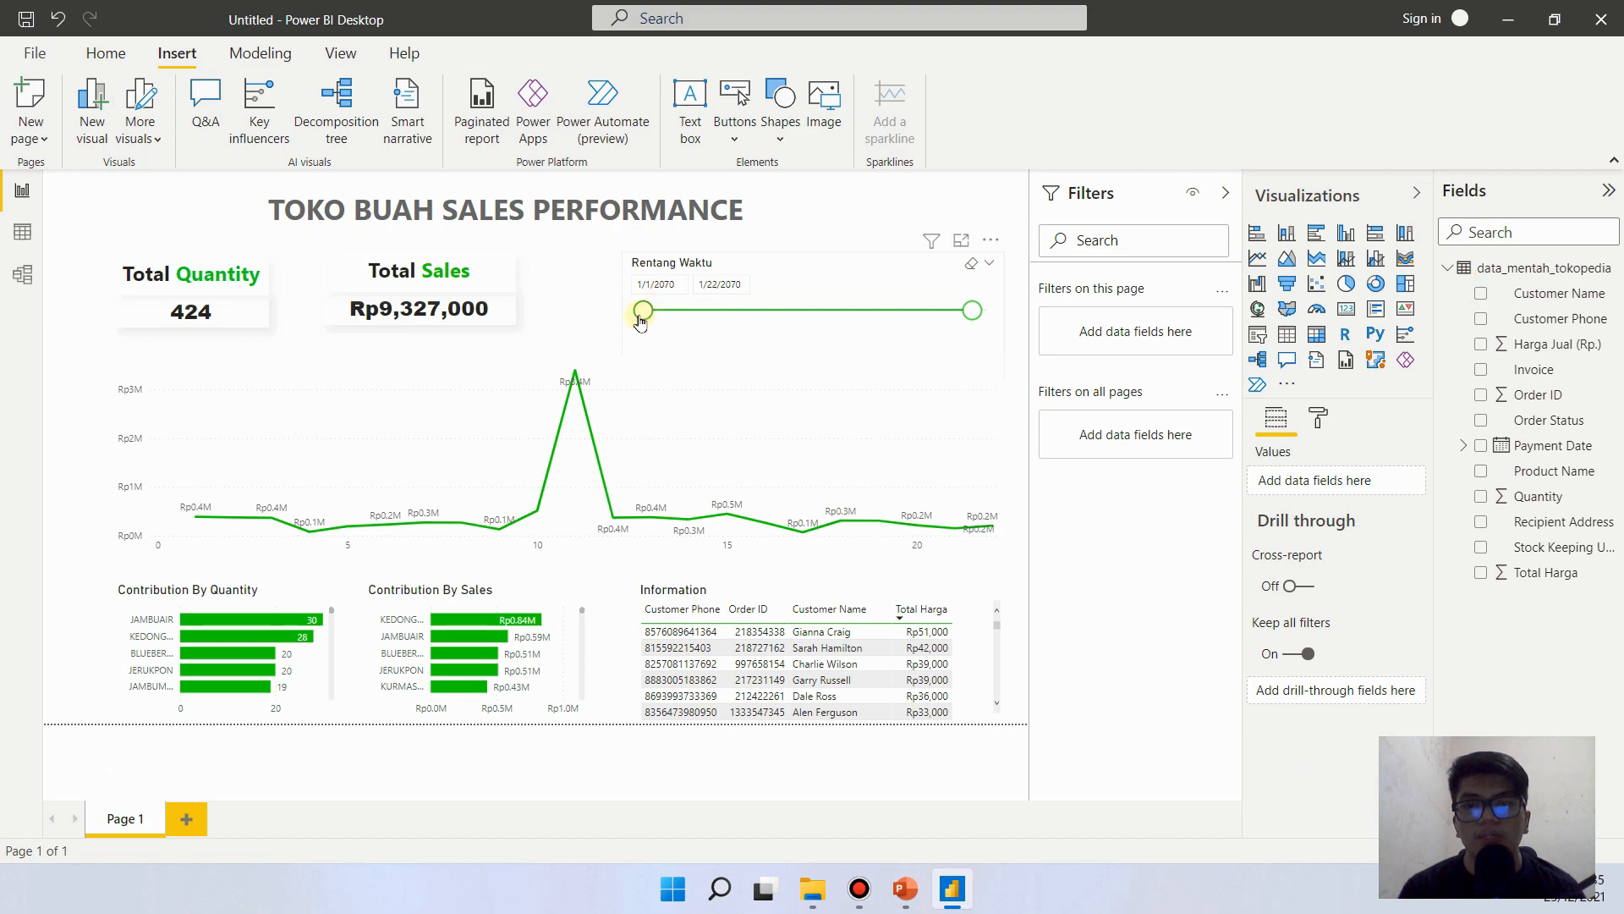
- Narrow the Rentang Waktu date slicer to the range 1/12/2070 to 1/21/2070
{"action": "left_click_drag", "start_coordinate": [644, 311], "coordinate": [722, 311]}
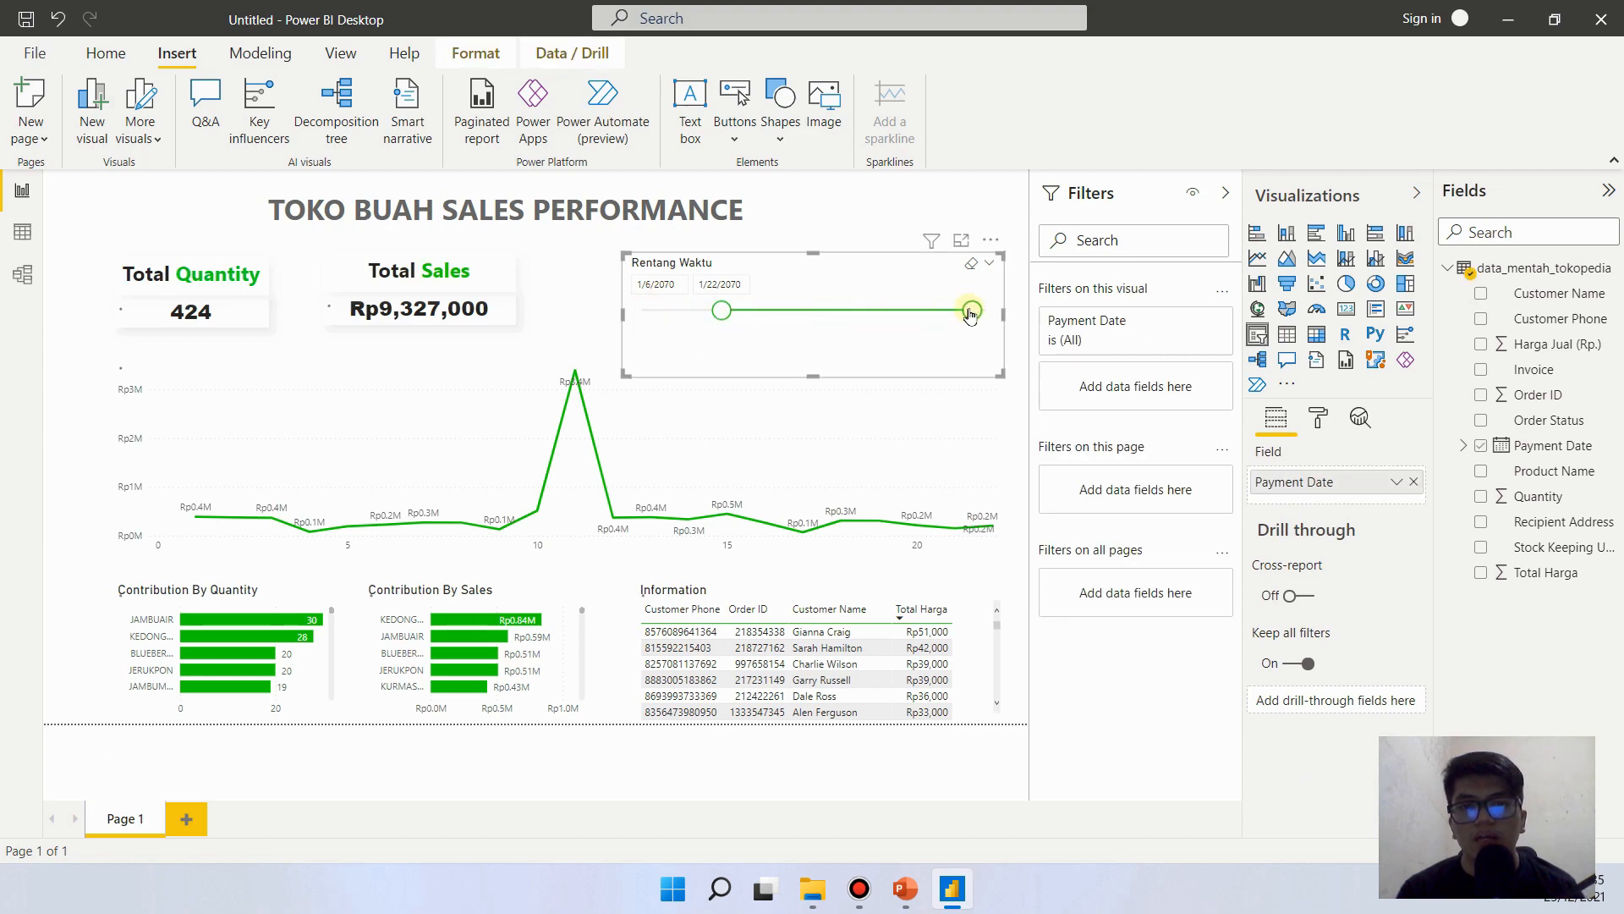
{"action": "mouse_move", "coordinate": [971, 310]}
{"action": "left_mouse_down"}
{"action": "mouse_move", "coordinate": [909, 311]}
{"action": "mouse_move", "coordinate": [957, 310]}
{"action": "left_mouse_up"}
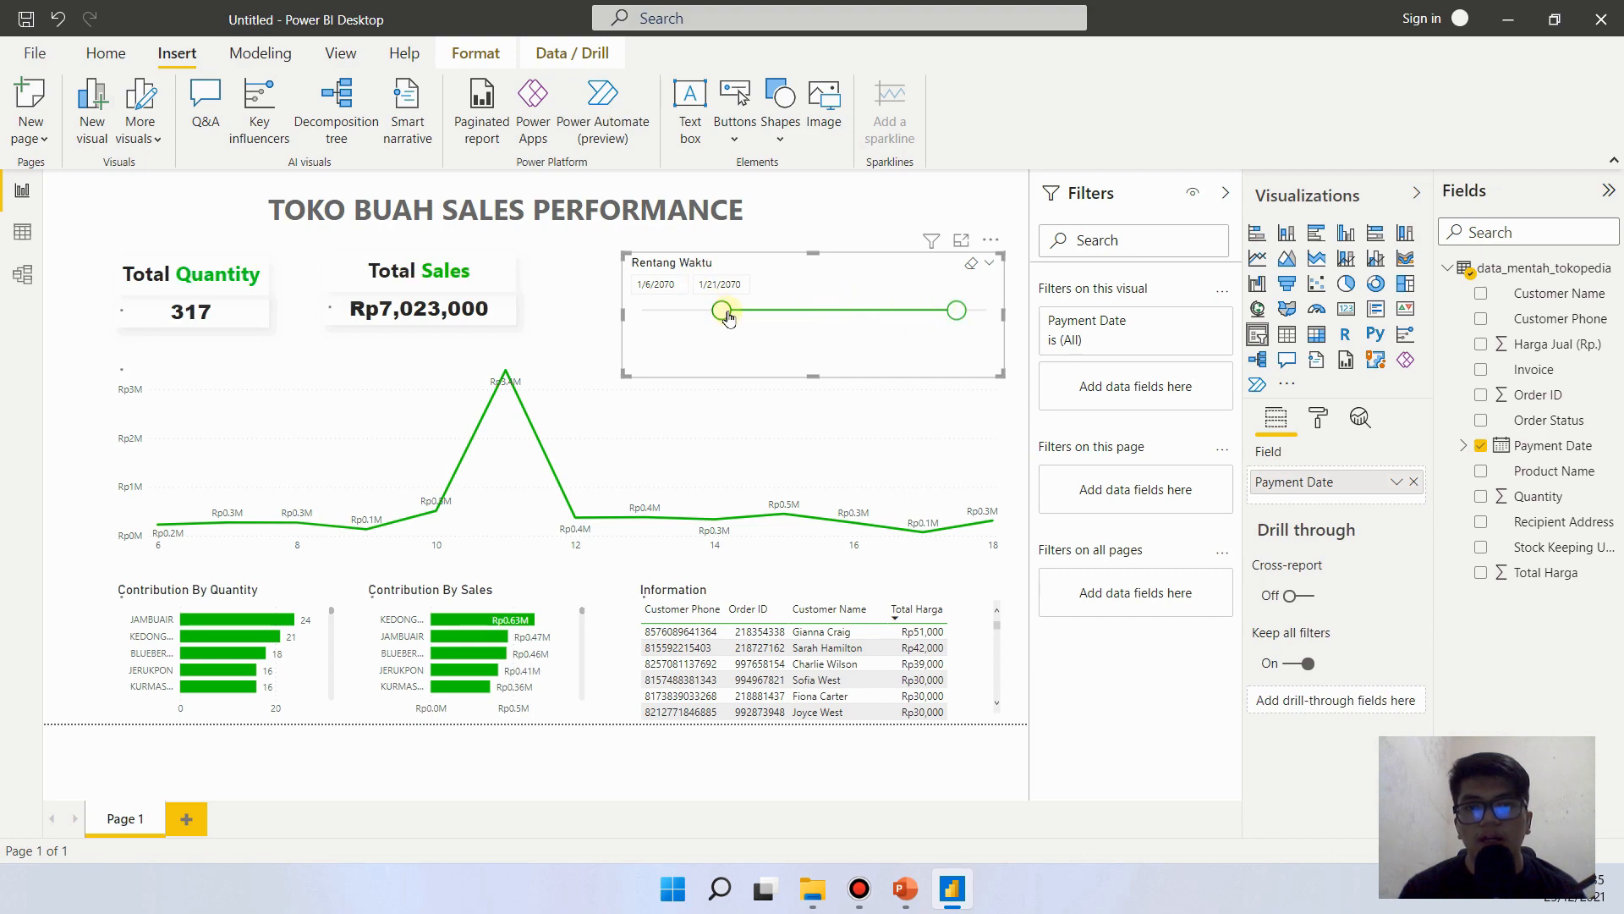
{"action": "left_click_drag", "start_coordinate": [728, 316], "coordinate": [820, 317]}
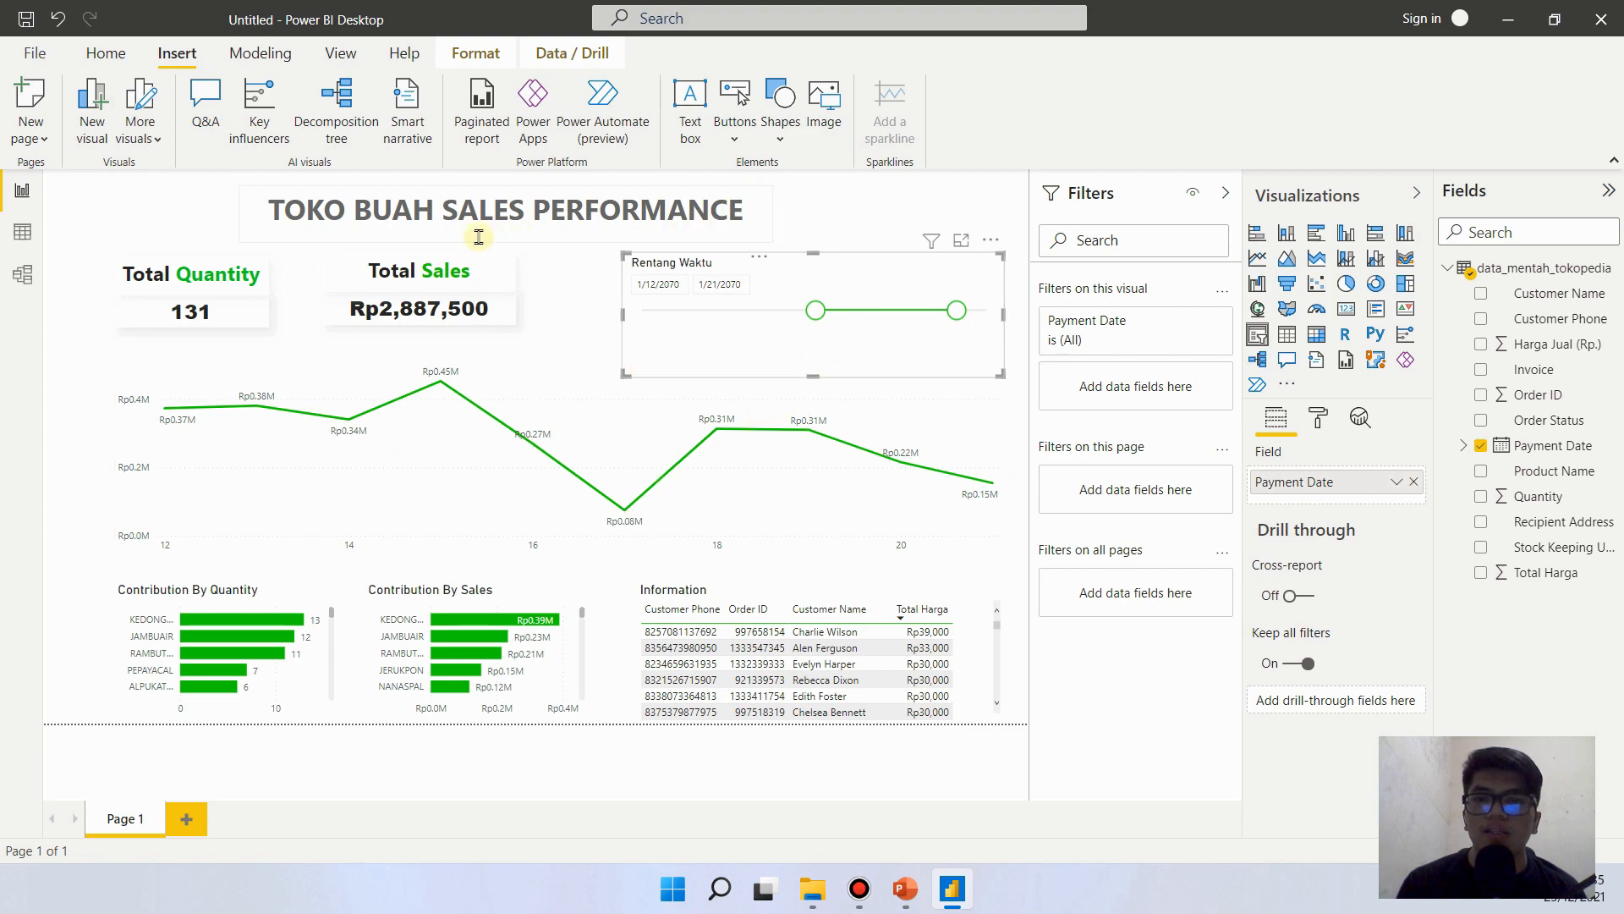
- Collapse the Fields, Visualizations and Filters panes and deselect the slicer to give the report canvas more room
{"action": "left_click", "coordinate": [1612, 188]}
{"action": "left_click", "coordinate": [1570, 194]}
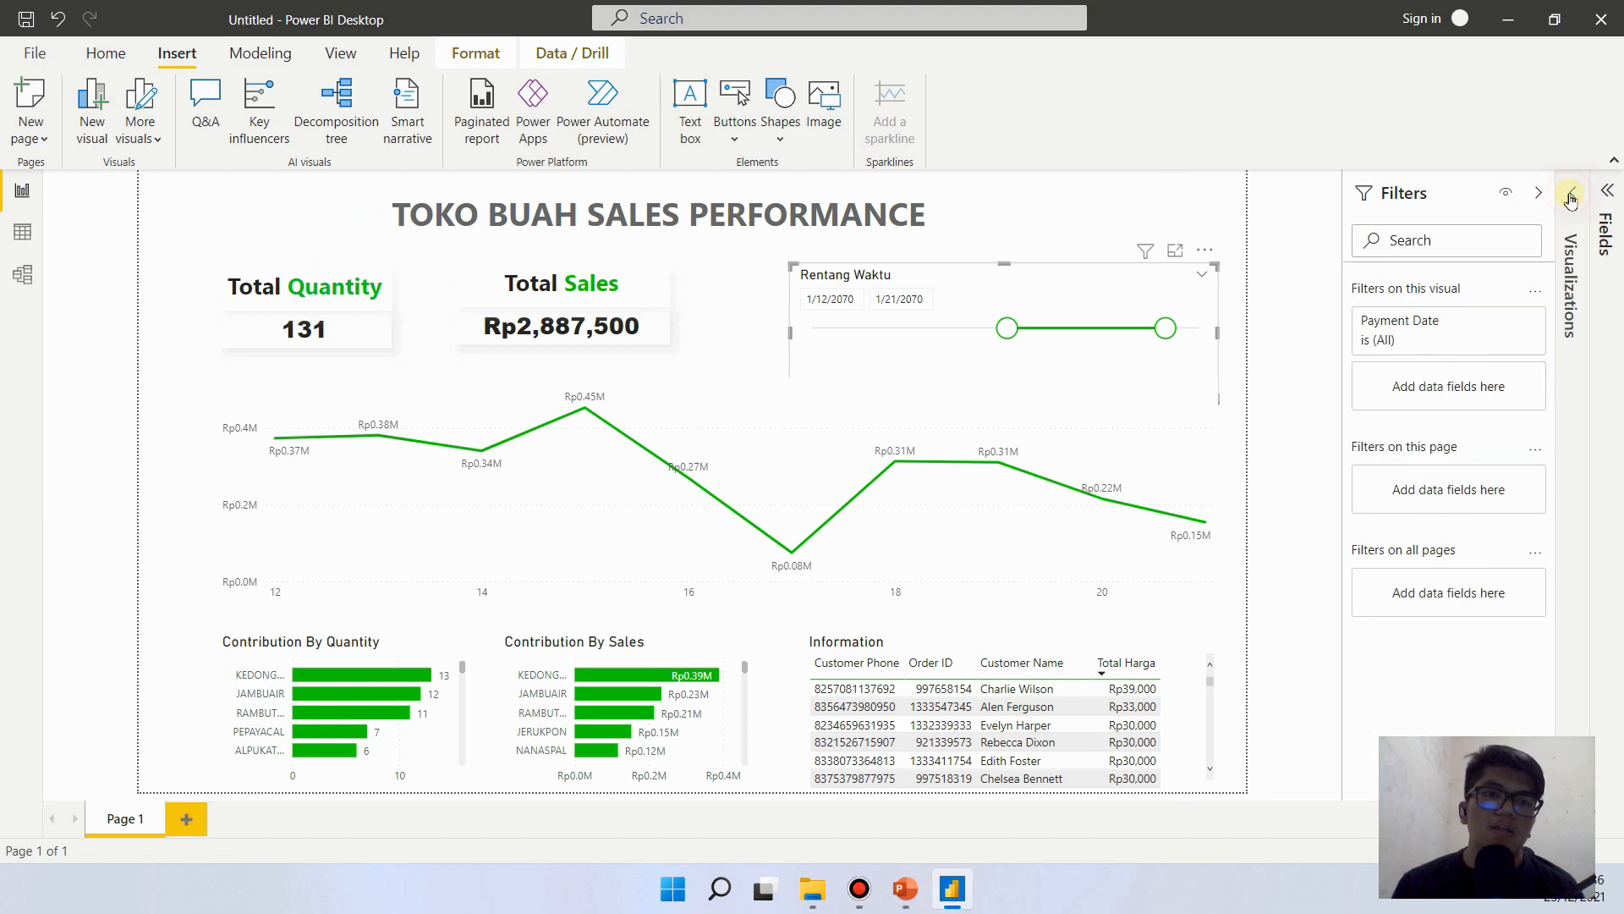
{"action": "left_click", "coordinate": [1538, 193]}
{"action": "left_click", "coordinate": [1455, 466]}
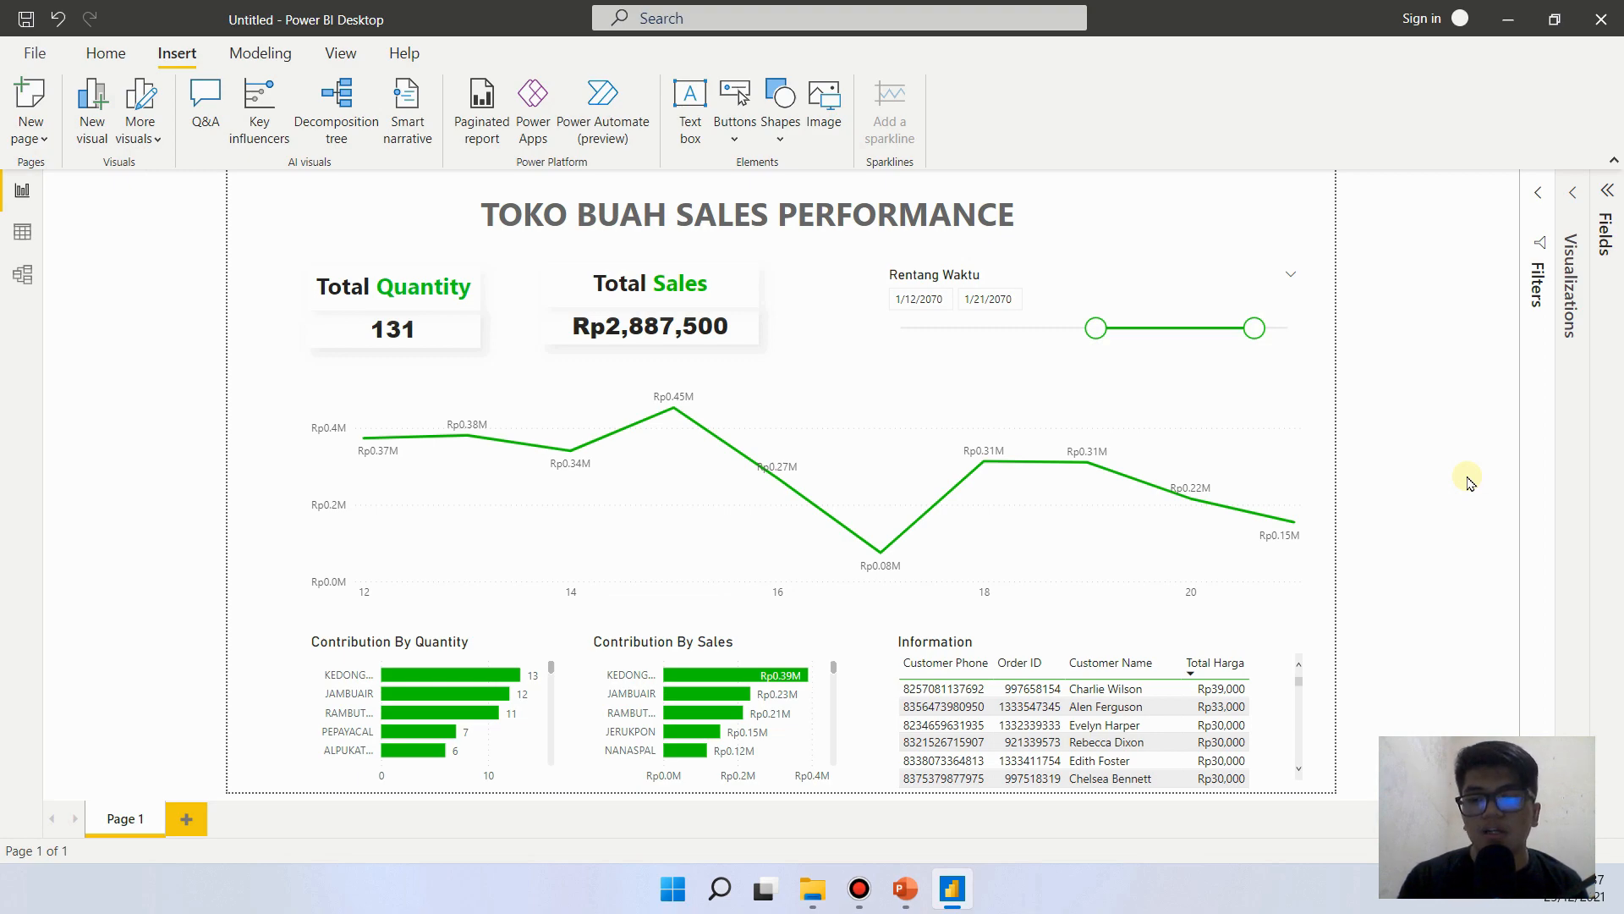
- Save the report as a Power BI file named "project PBI pertamaku" in the Bahan folder
{"action": "key", "text": "ctrl+s"}
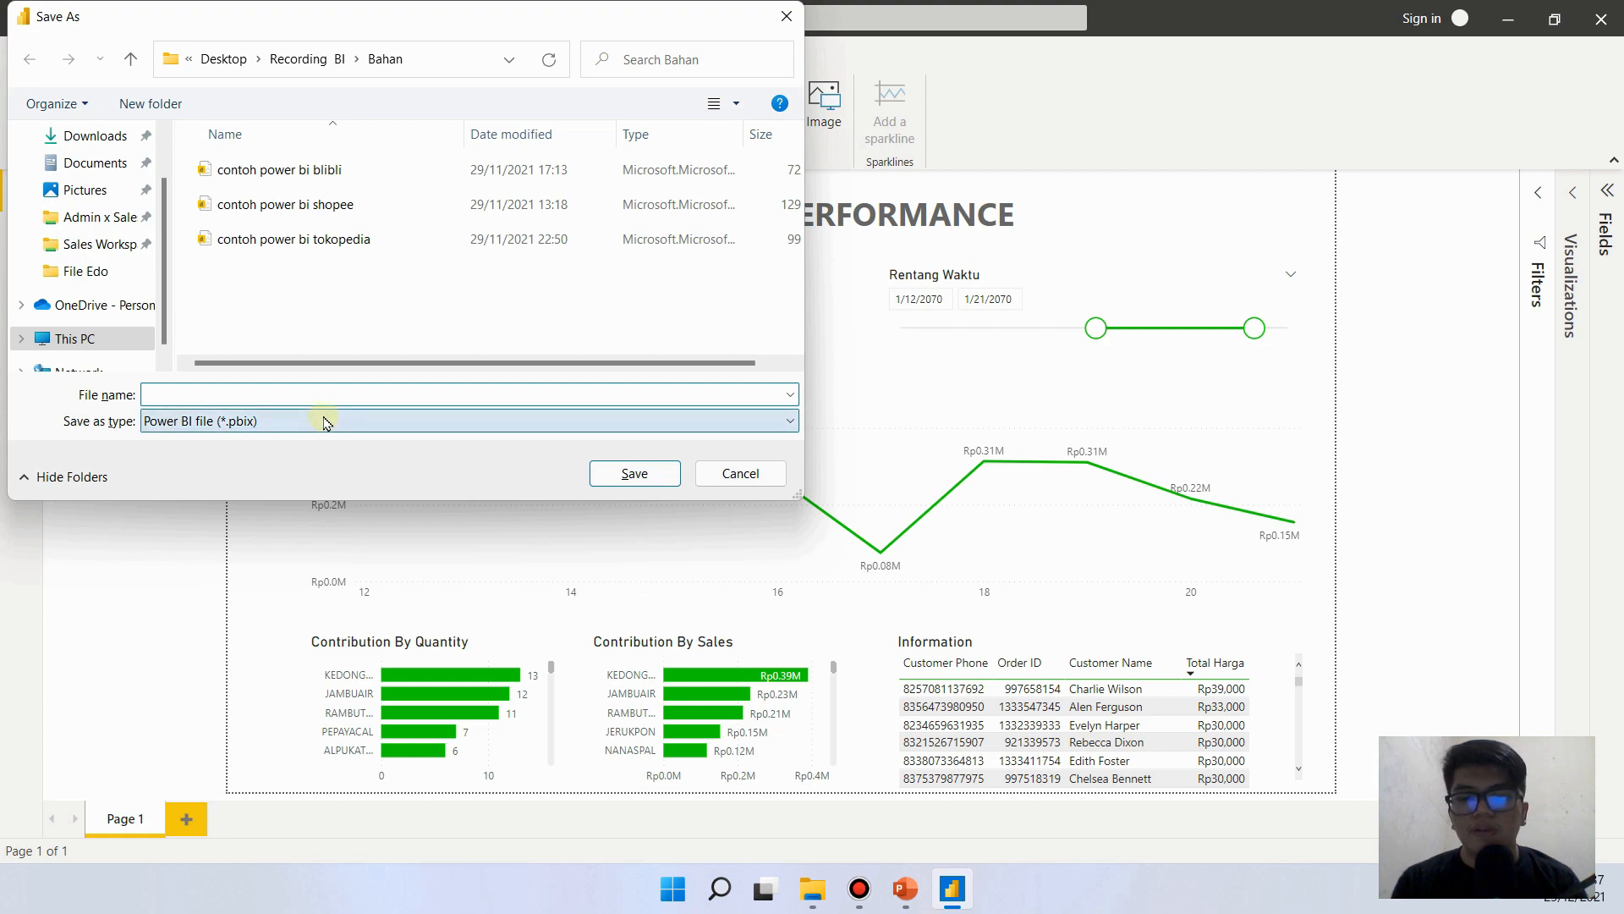
{"action": "type", "text": "project "}
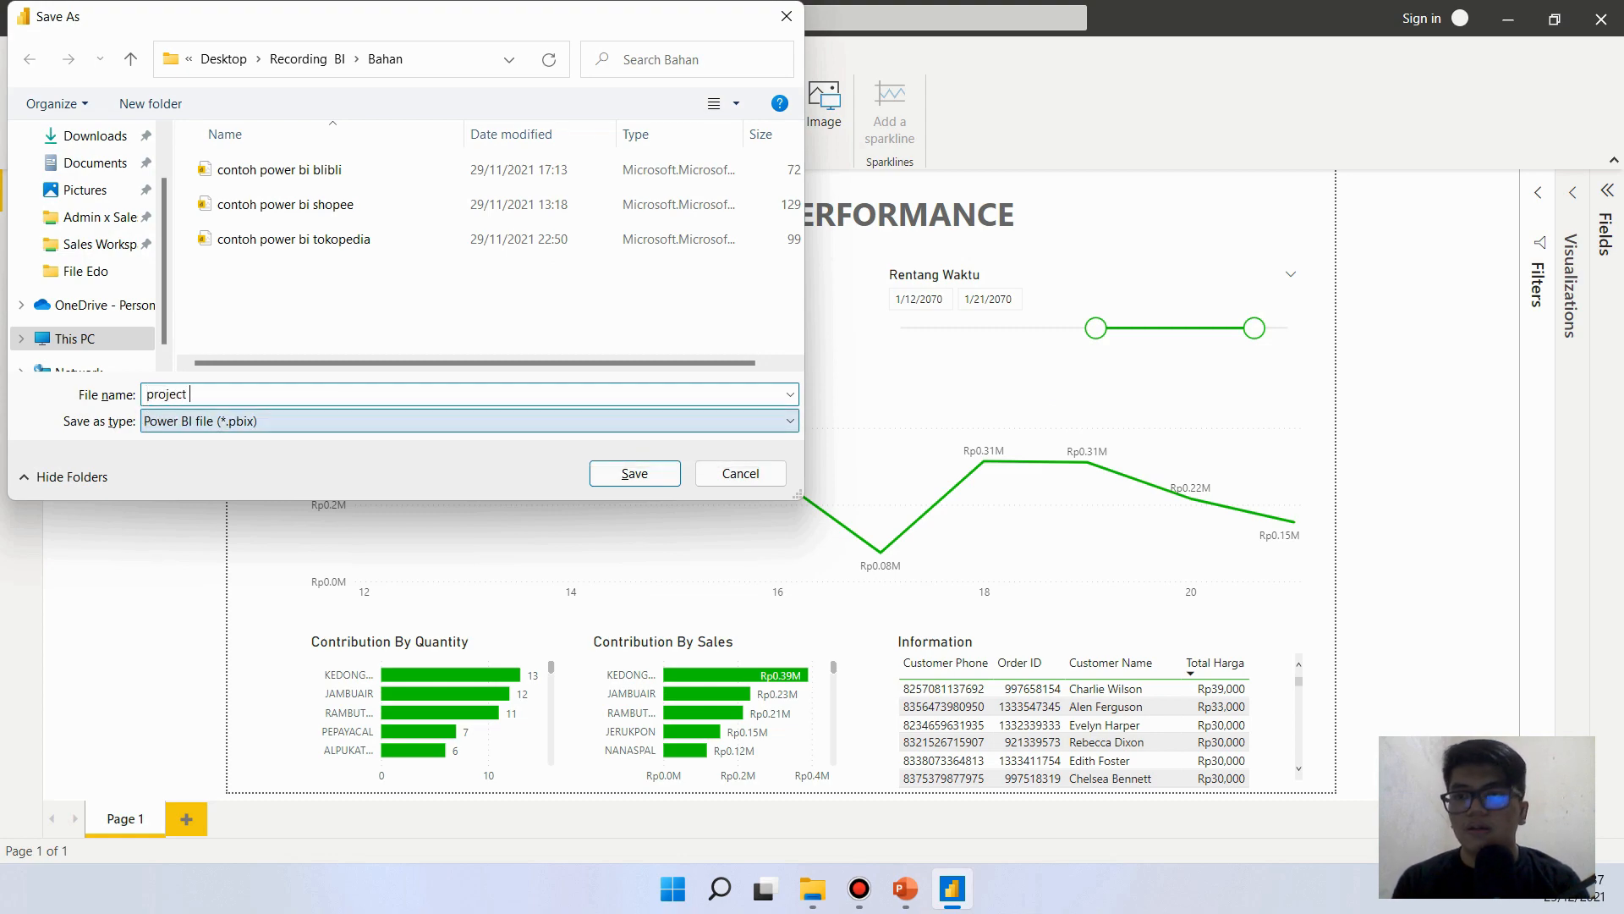
{"action": "type", "text": "P"}
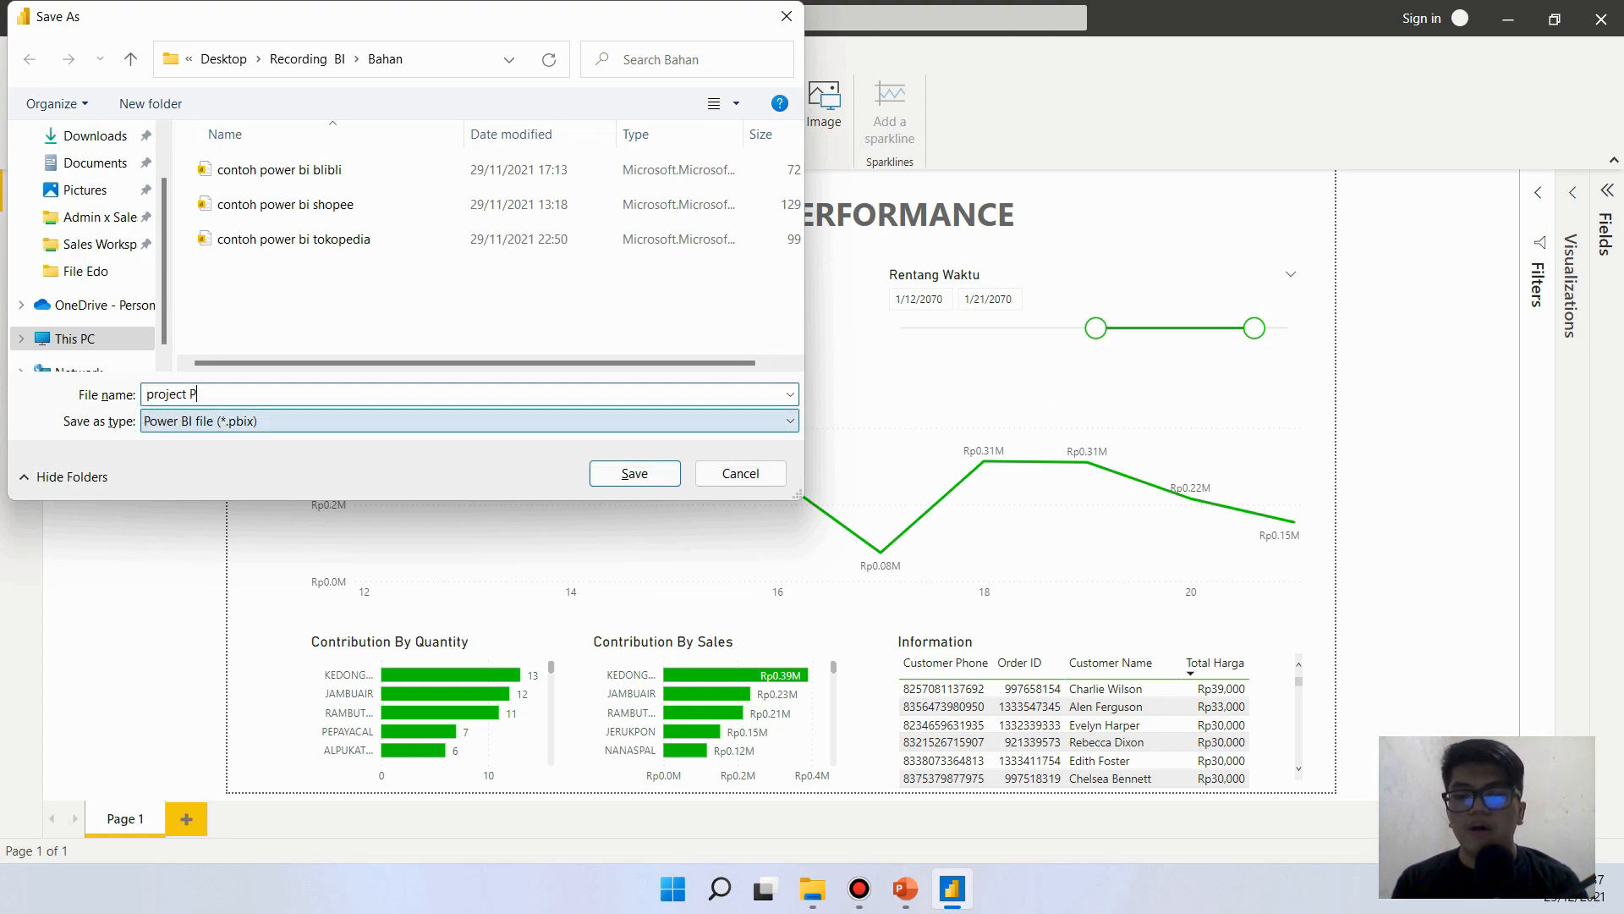
{"action": "type", "text": "BI pertamaku"}
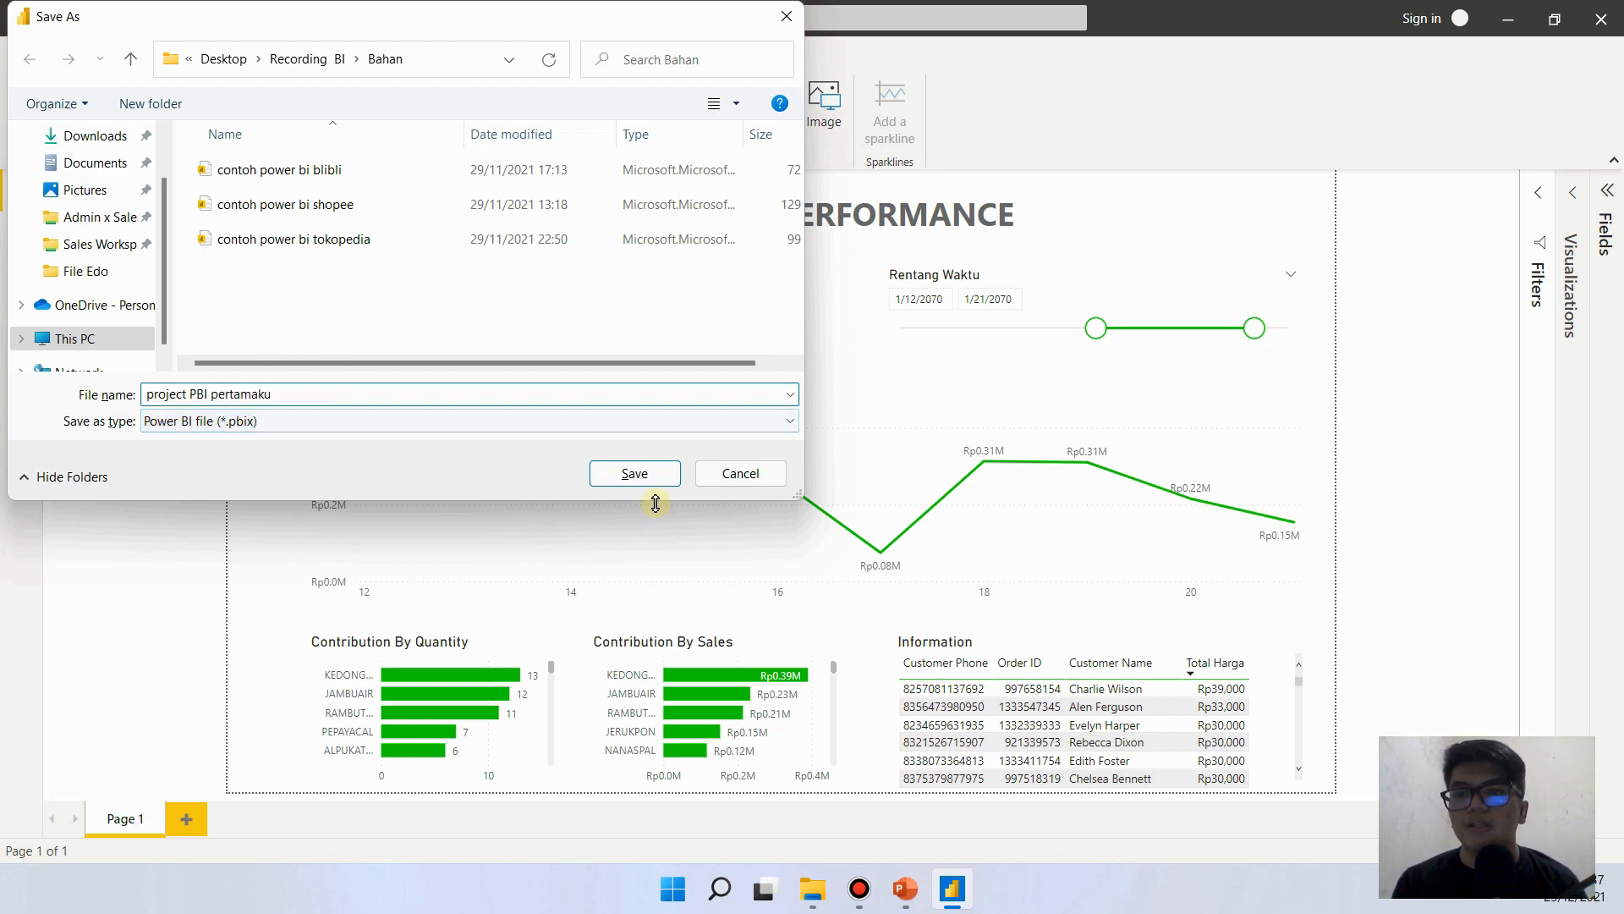
{"action": "left_click", "coordinate": [635, 473]}
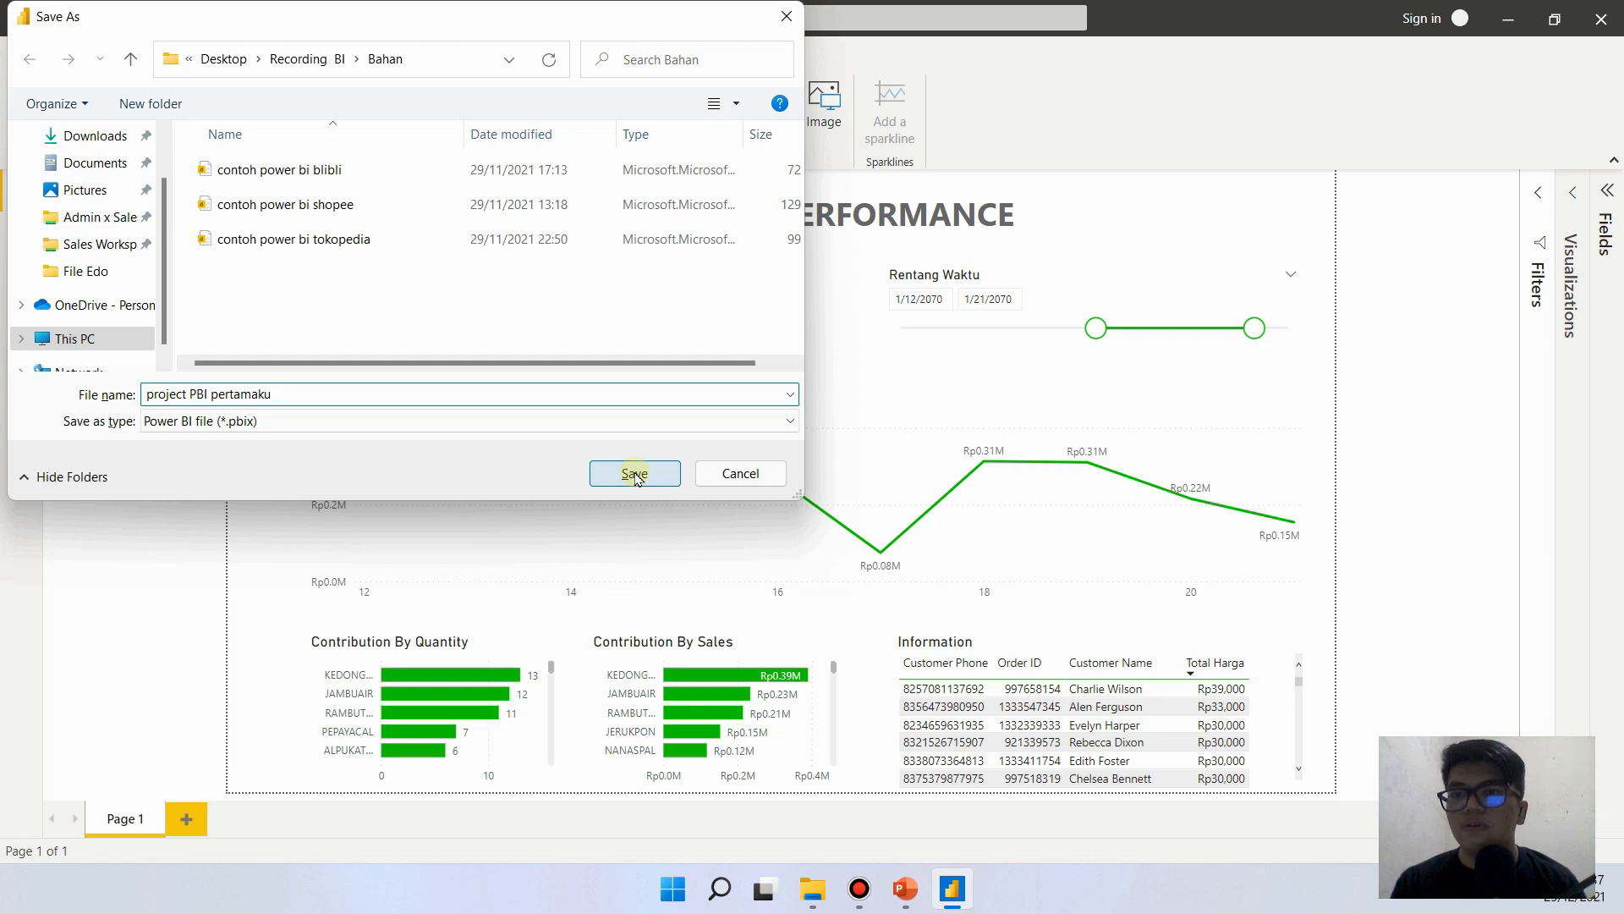
{"action": "left_click", "coordinate": [634, 474]}
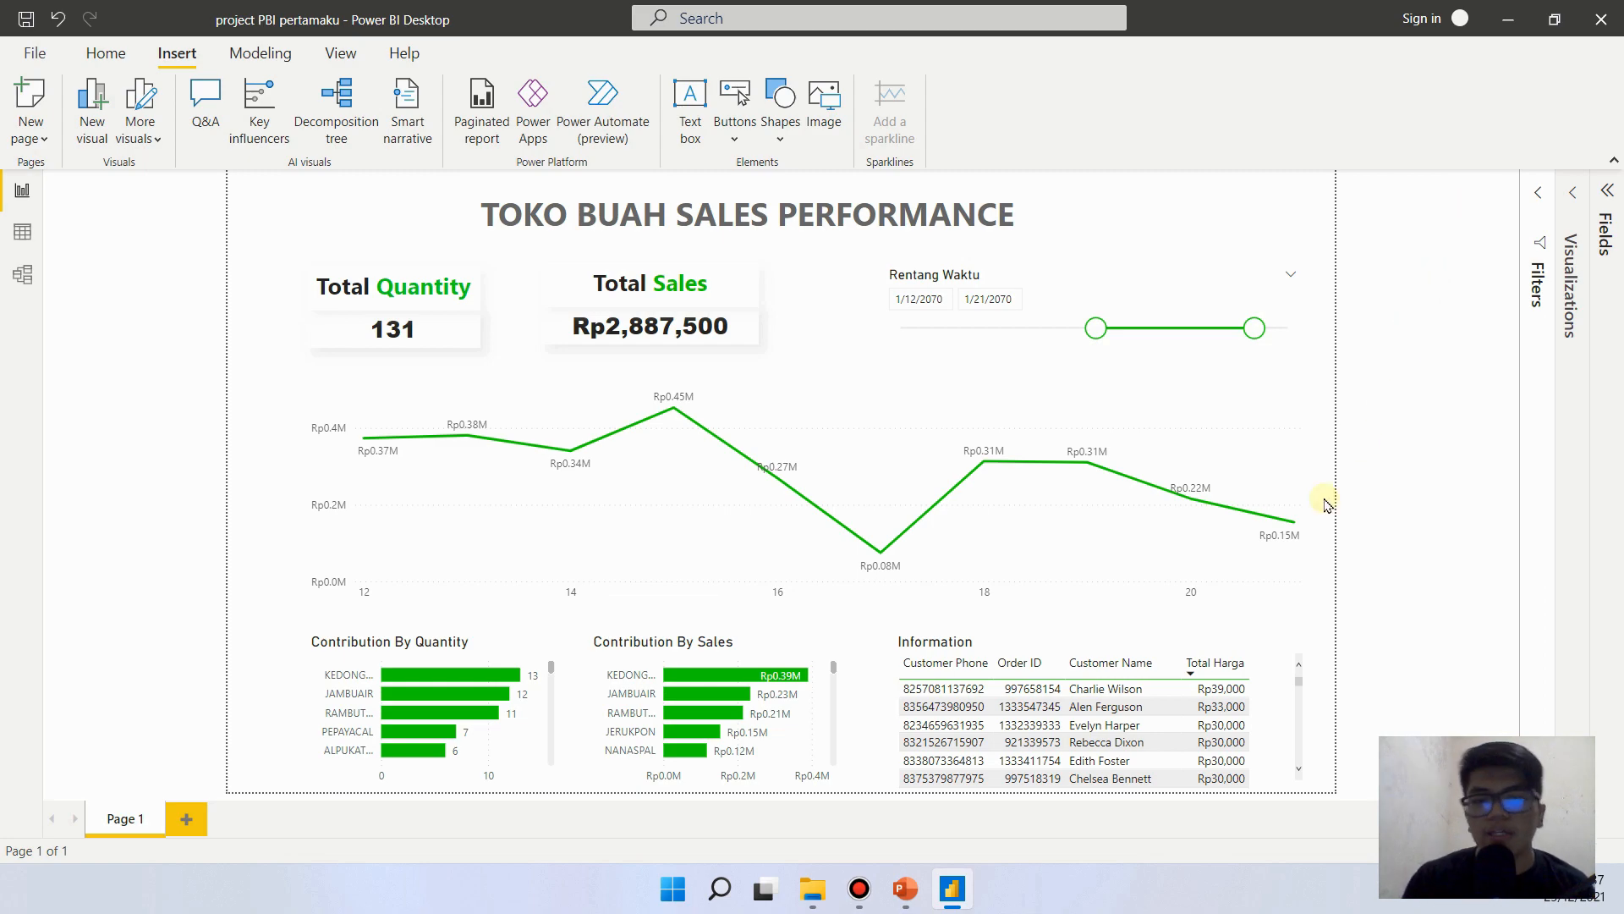
- Switch to the "contoh power bi tokopedia" presentation in PowerPoint
{"action": "left_click", "coordinate": [919, 882]}
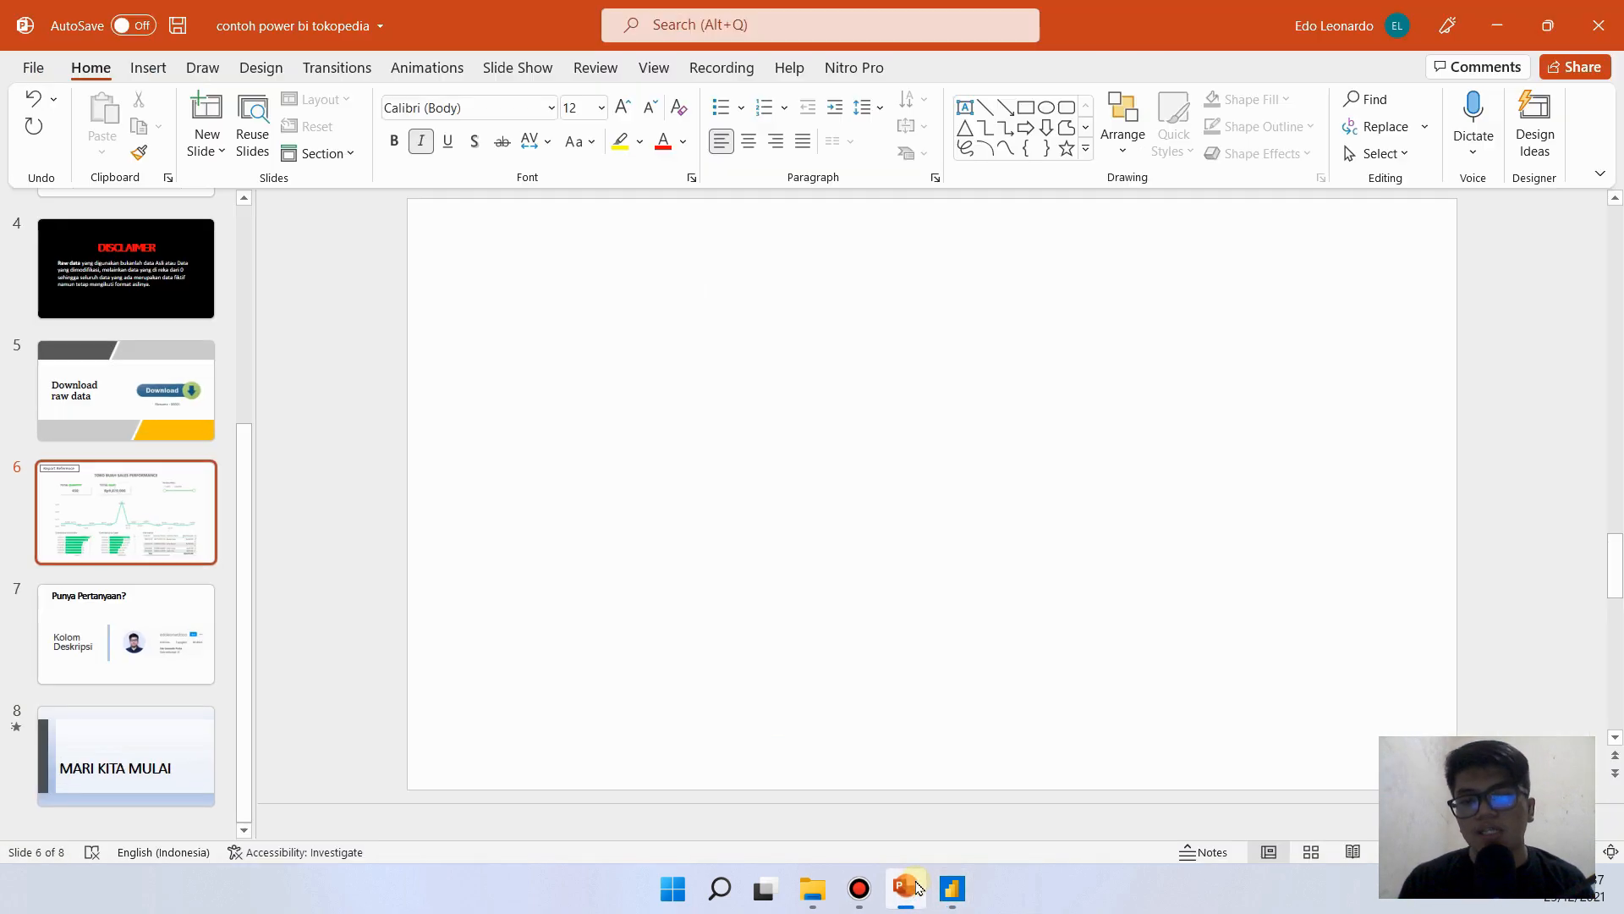